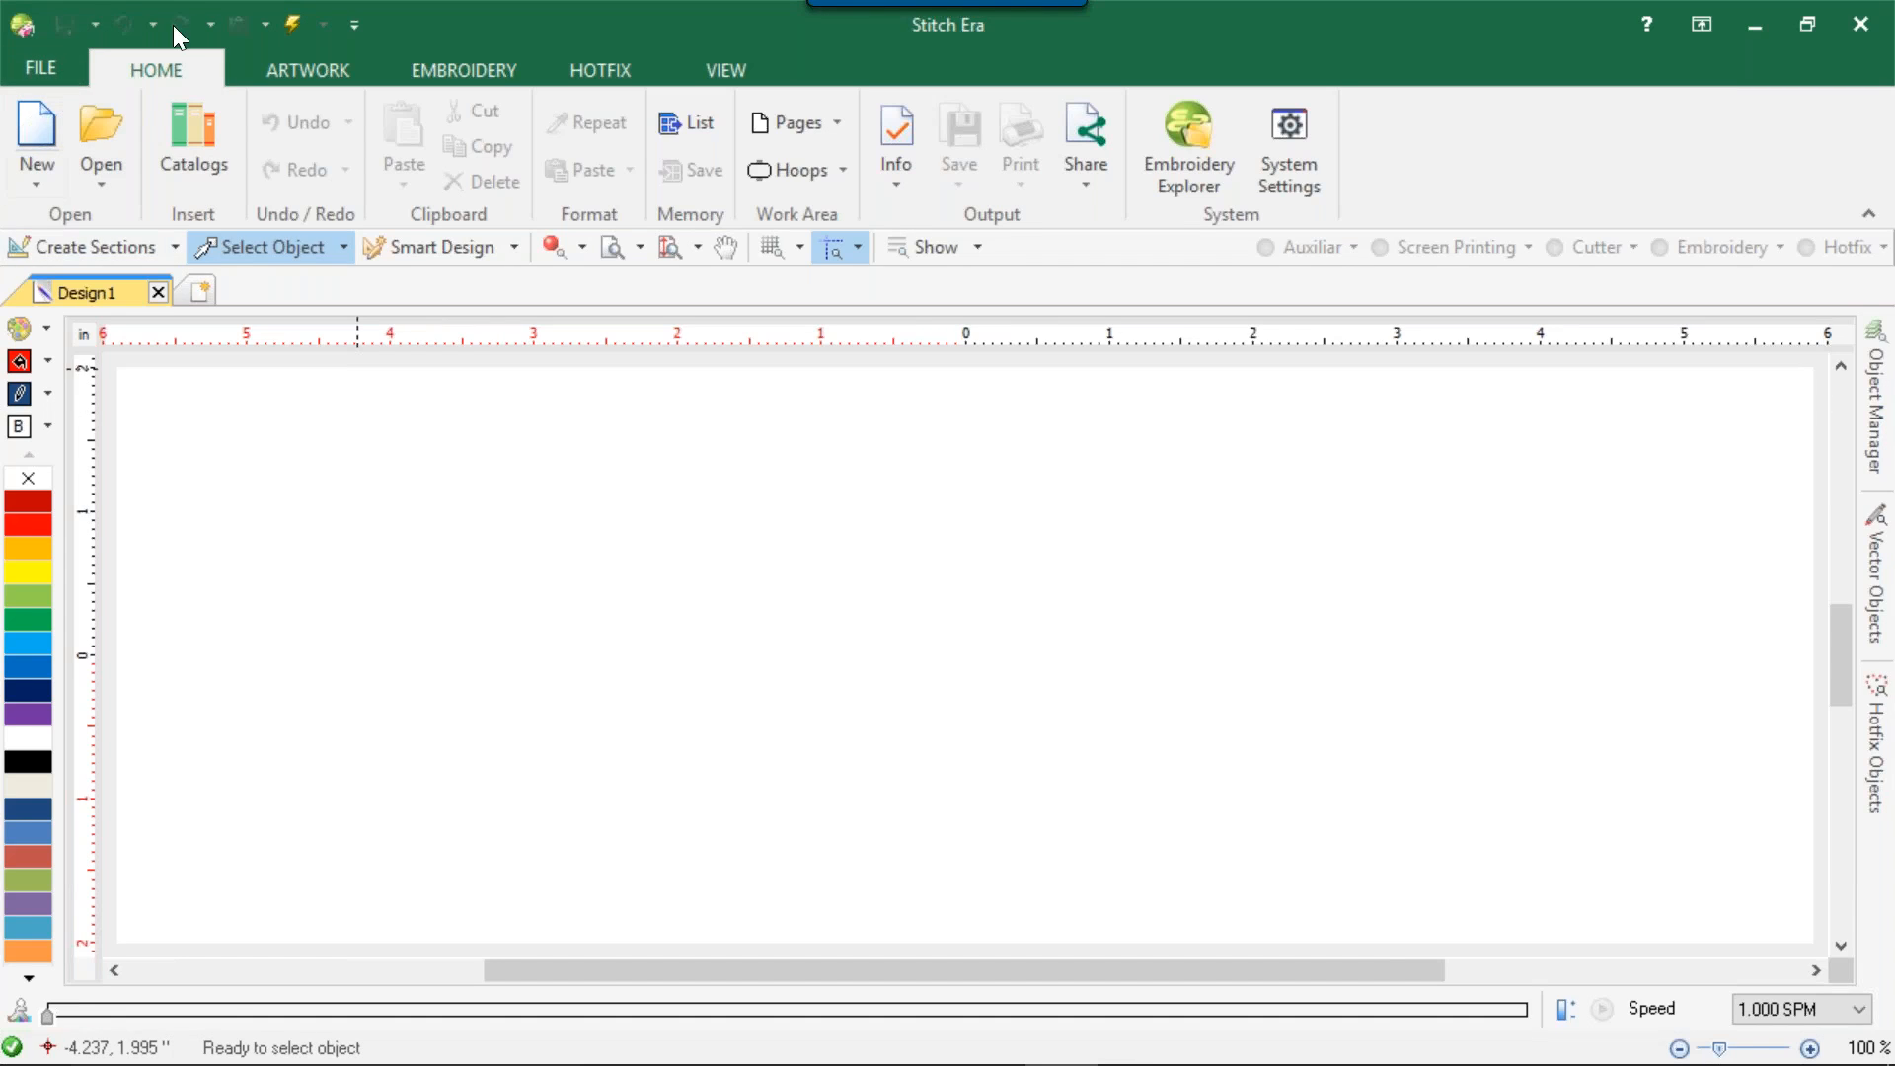
Review the save and export options available for vector, embroidery and Hotfix output.
click(40, 67)
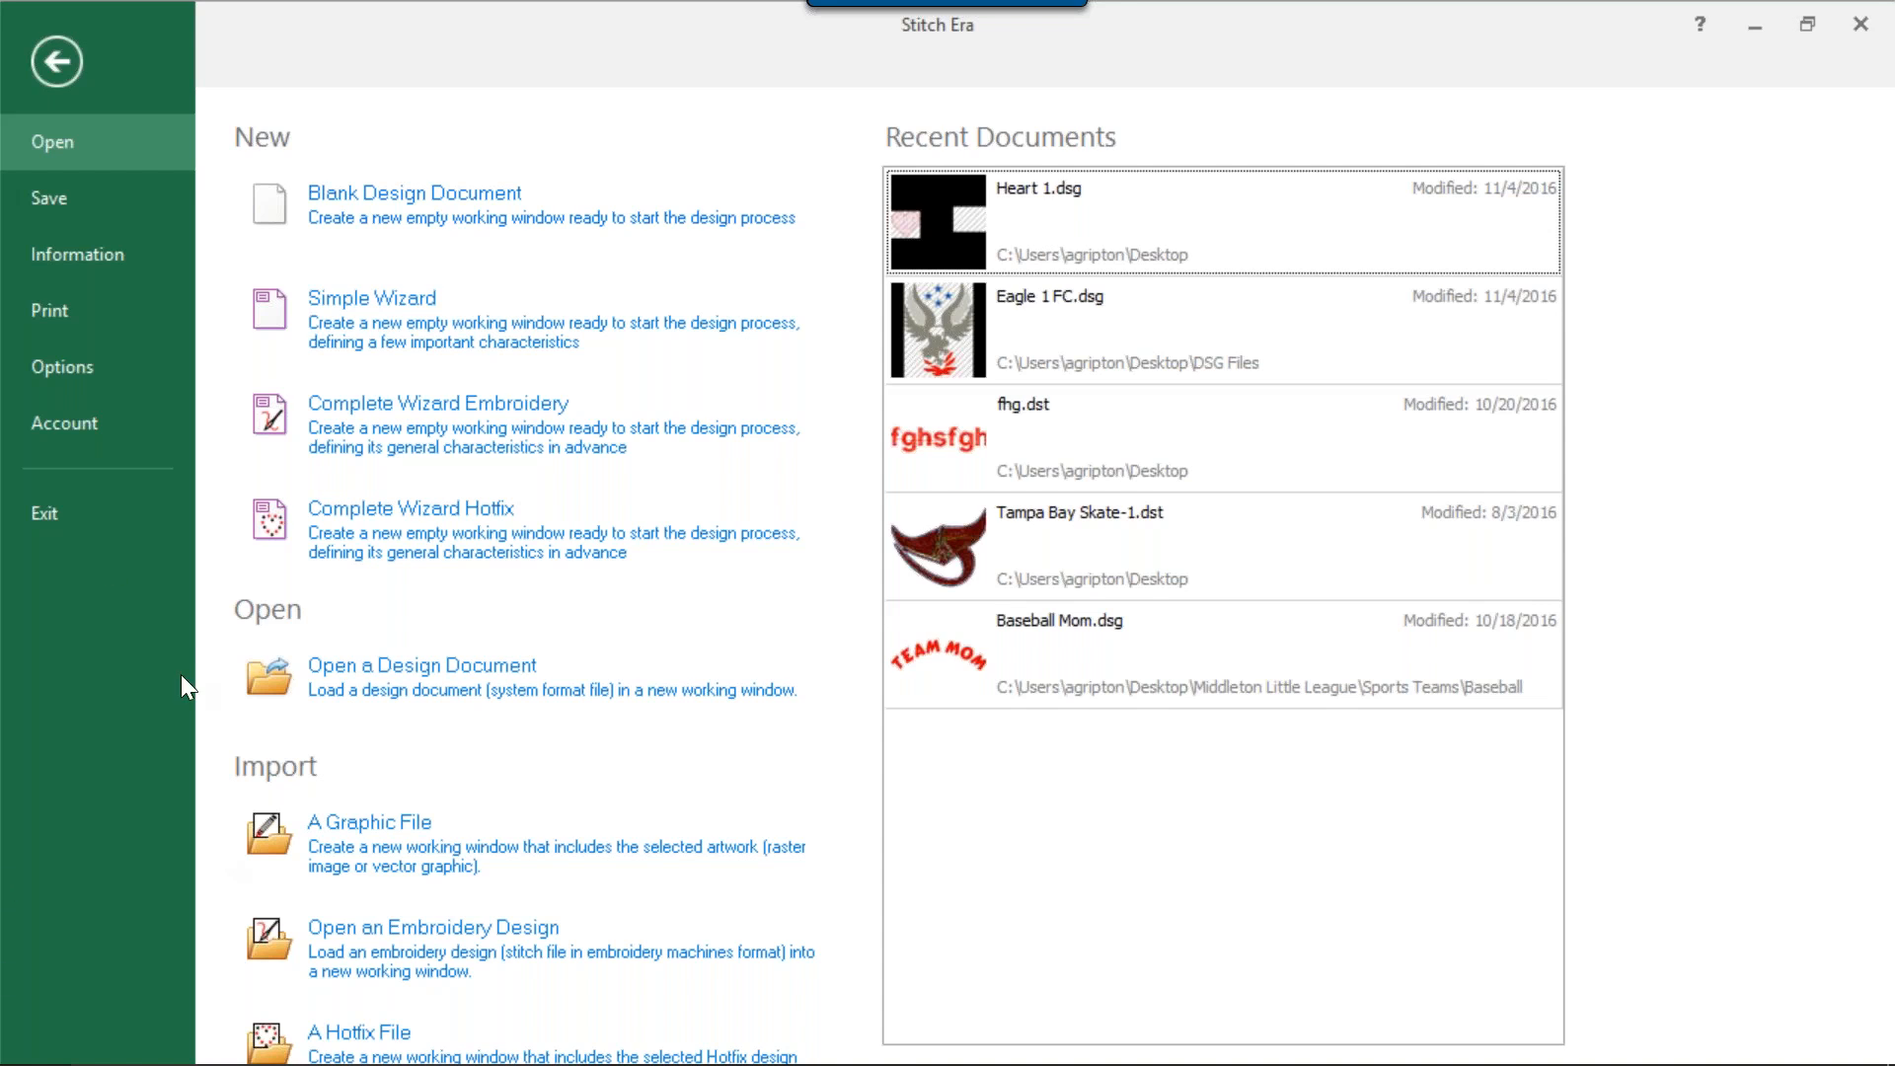
click(49, 207)
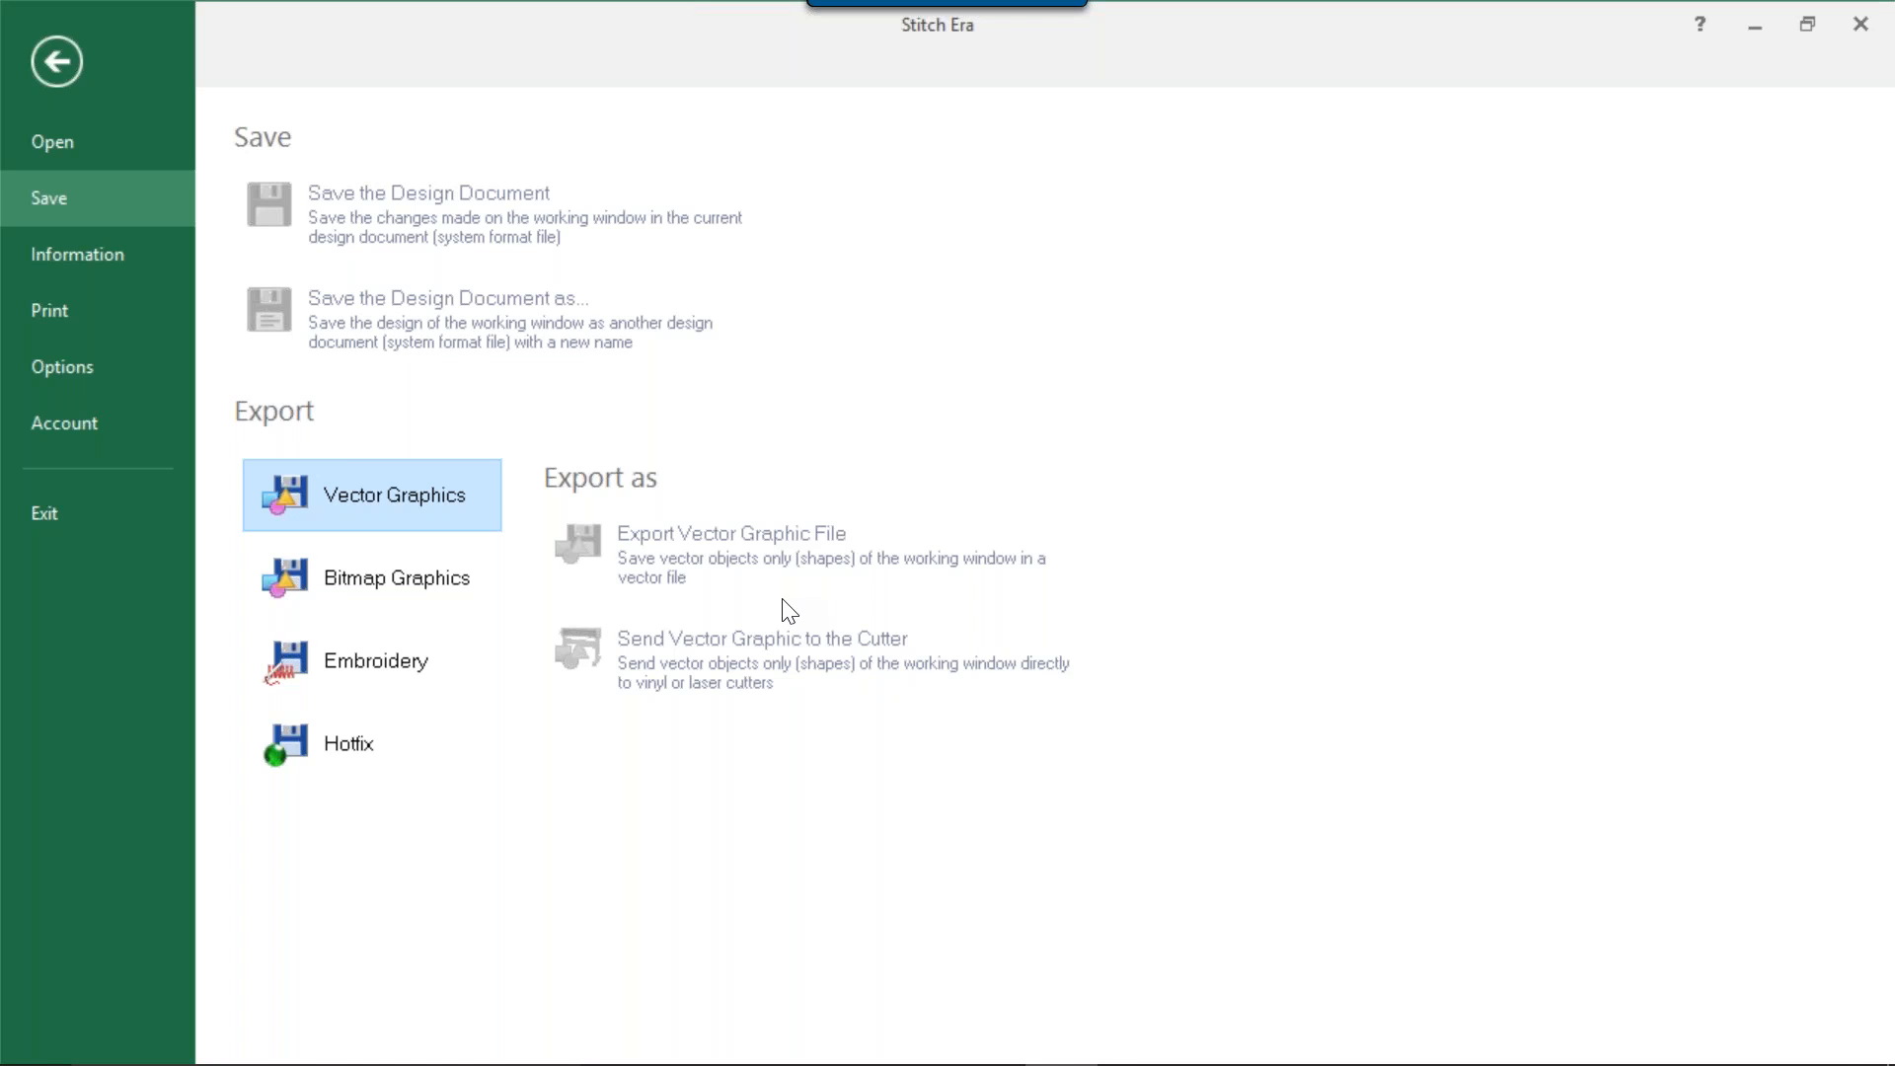
click(361, 678)
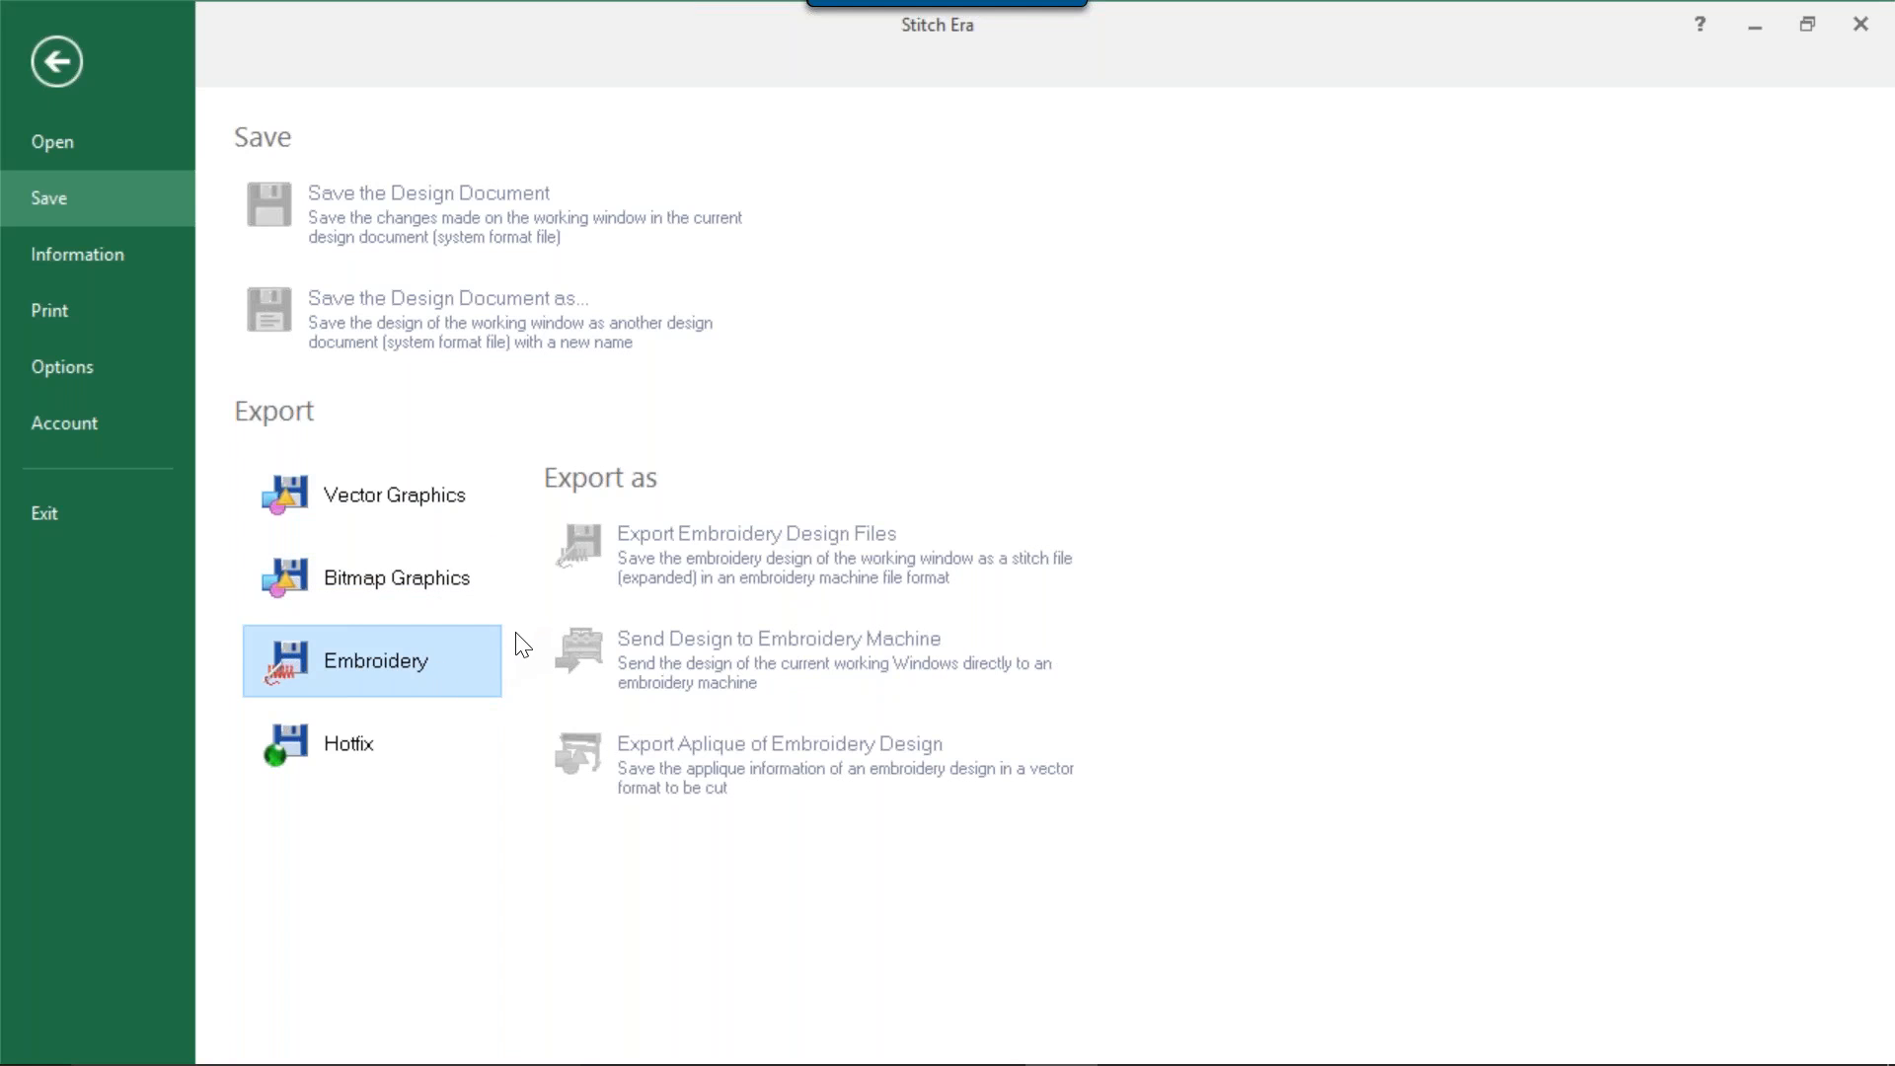
click(375, 751)
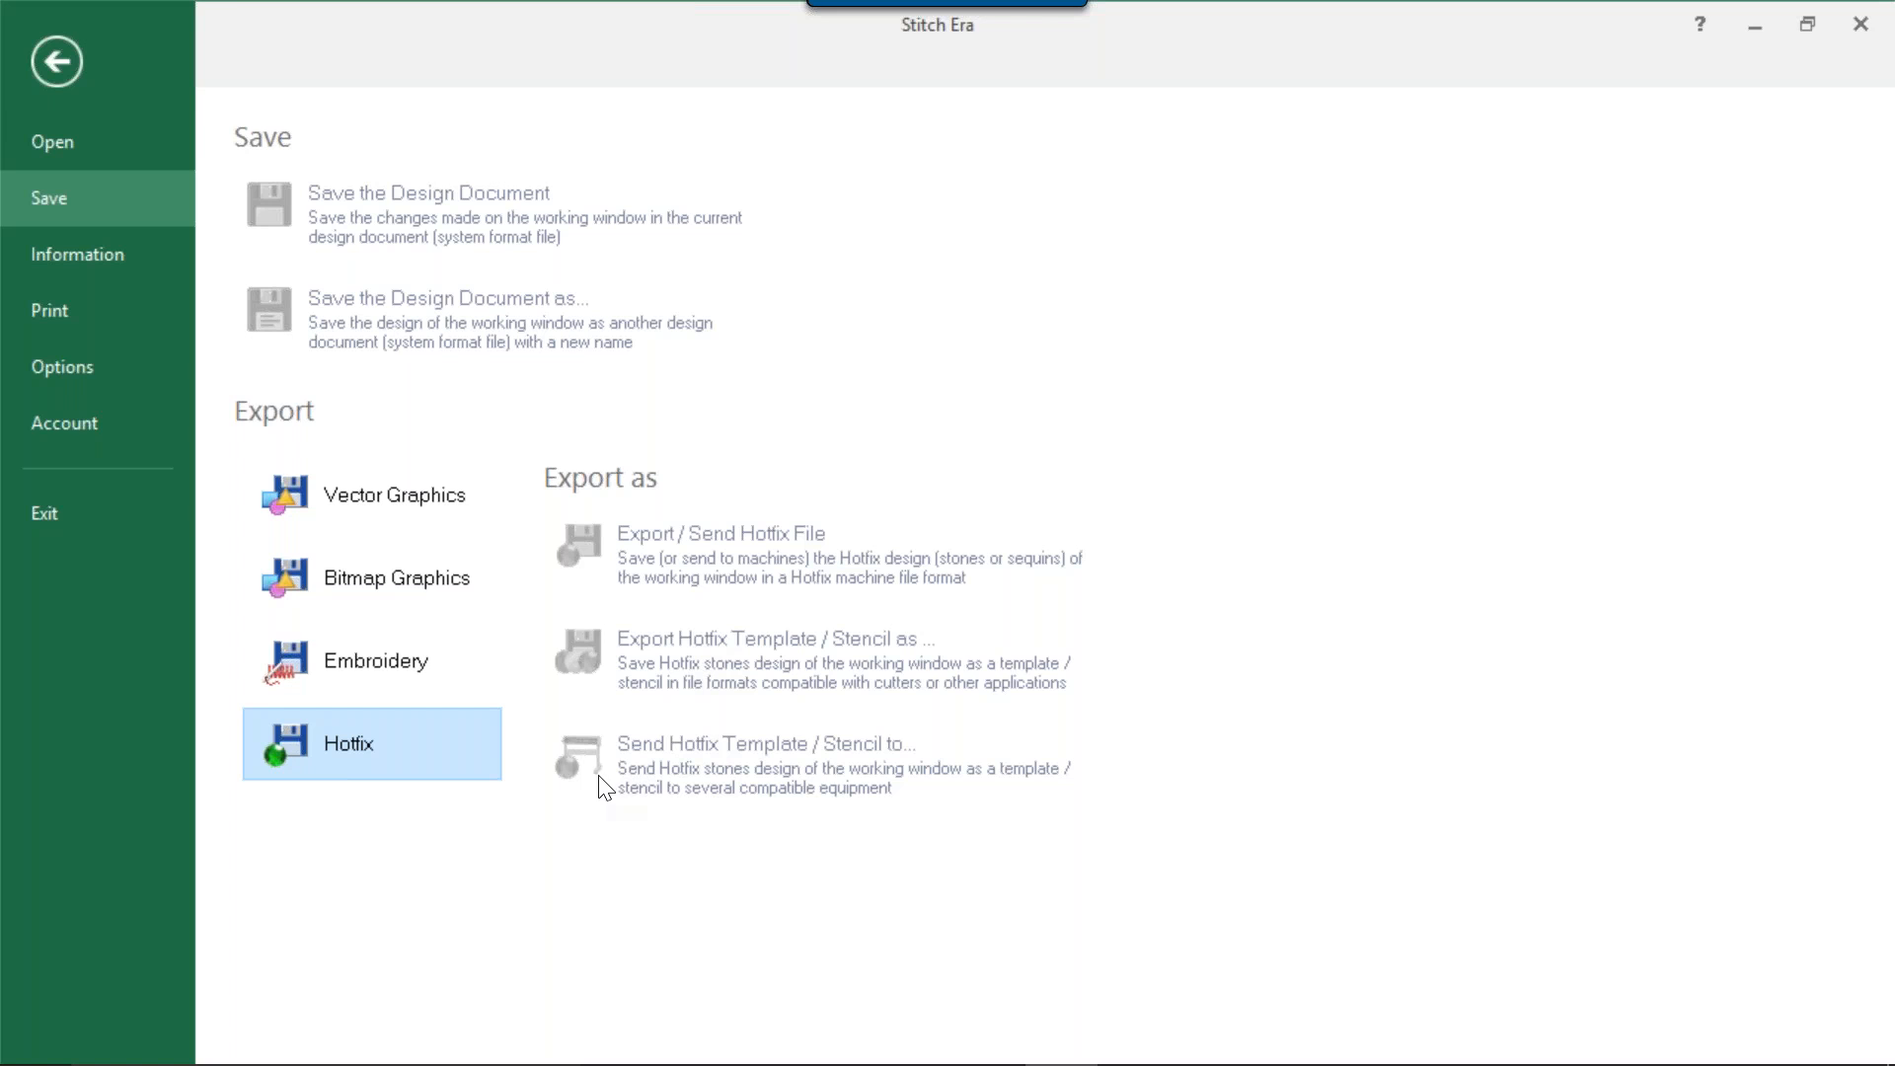
Open the design's properties and review the Job & Authory fields, including the Created on calendar.
click(99, 259)
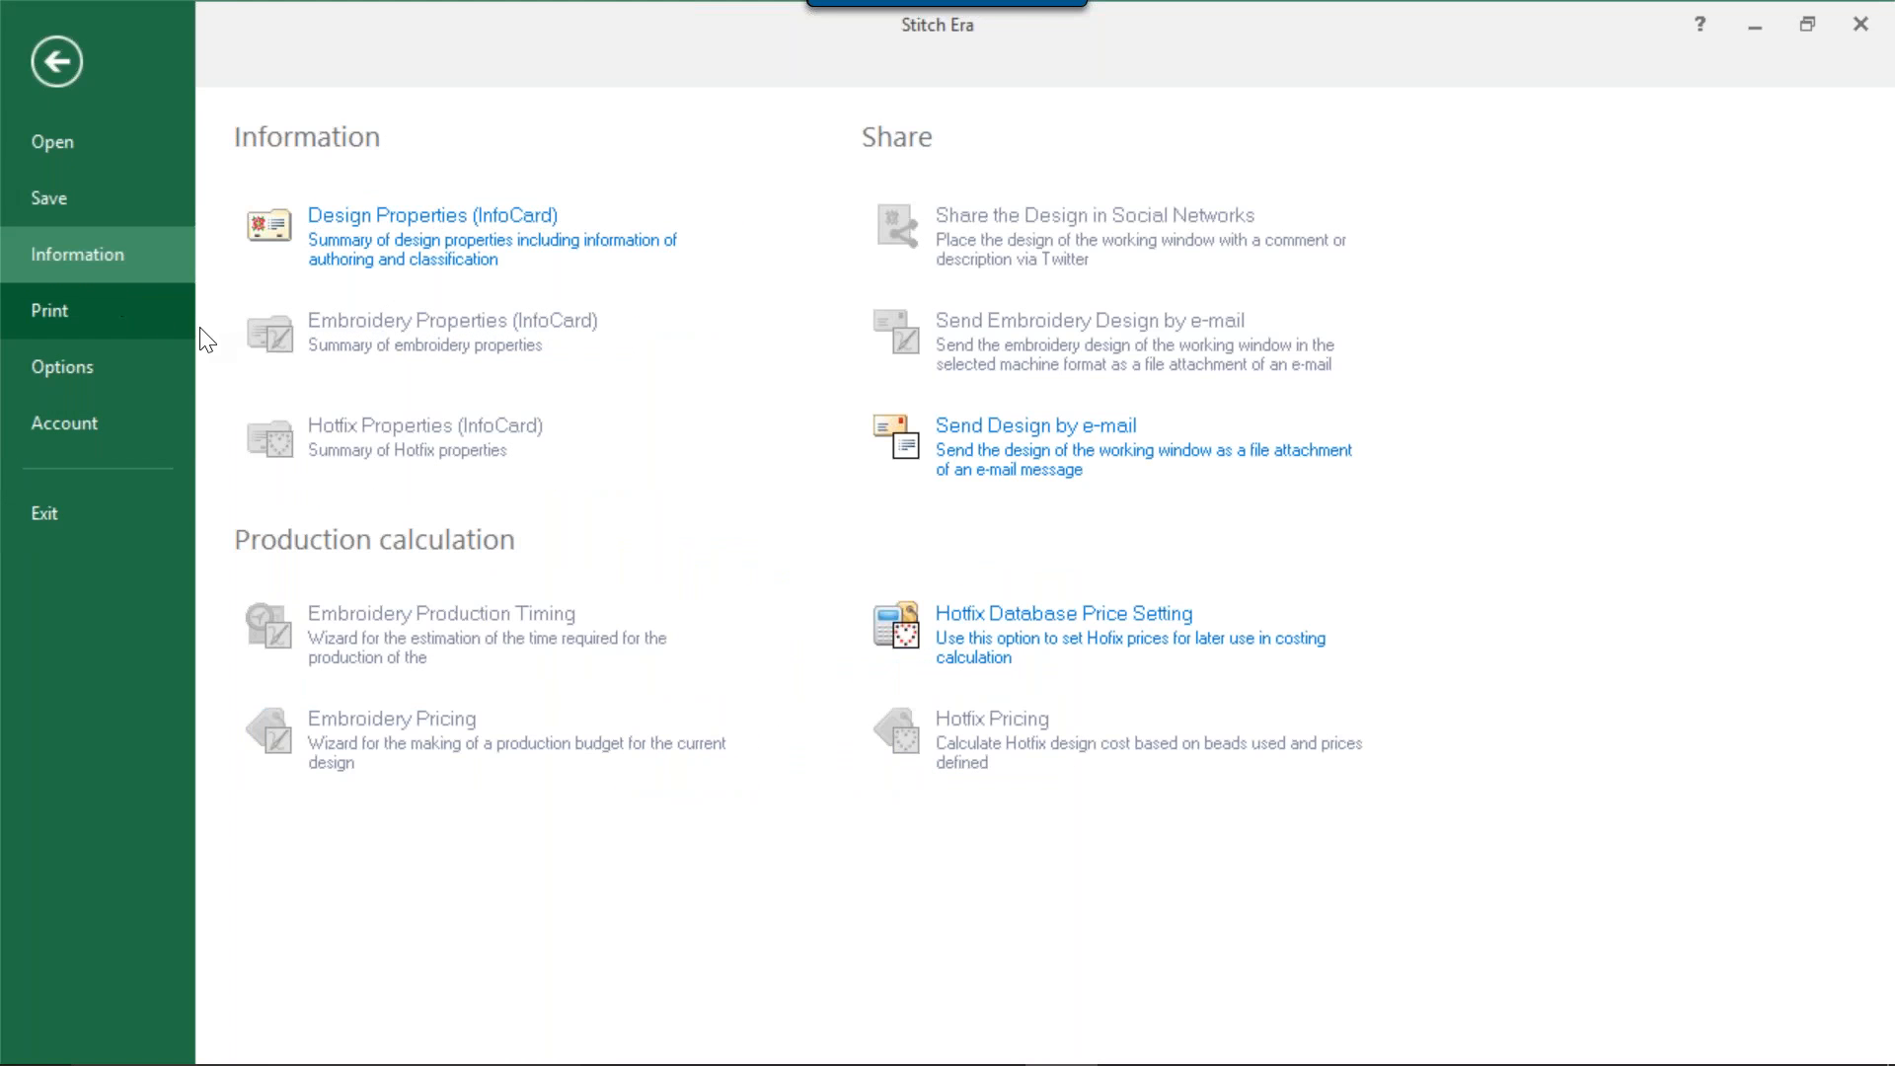
click(398, 245)
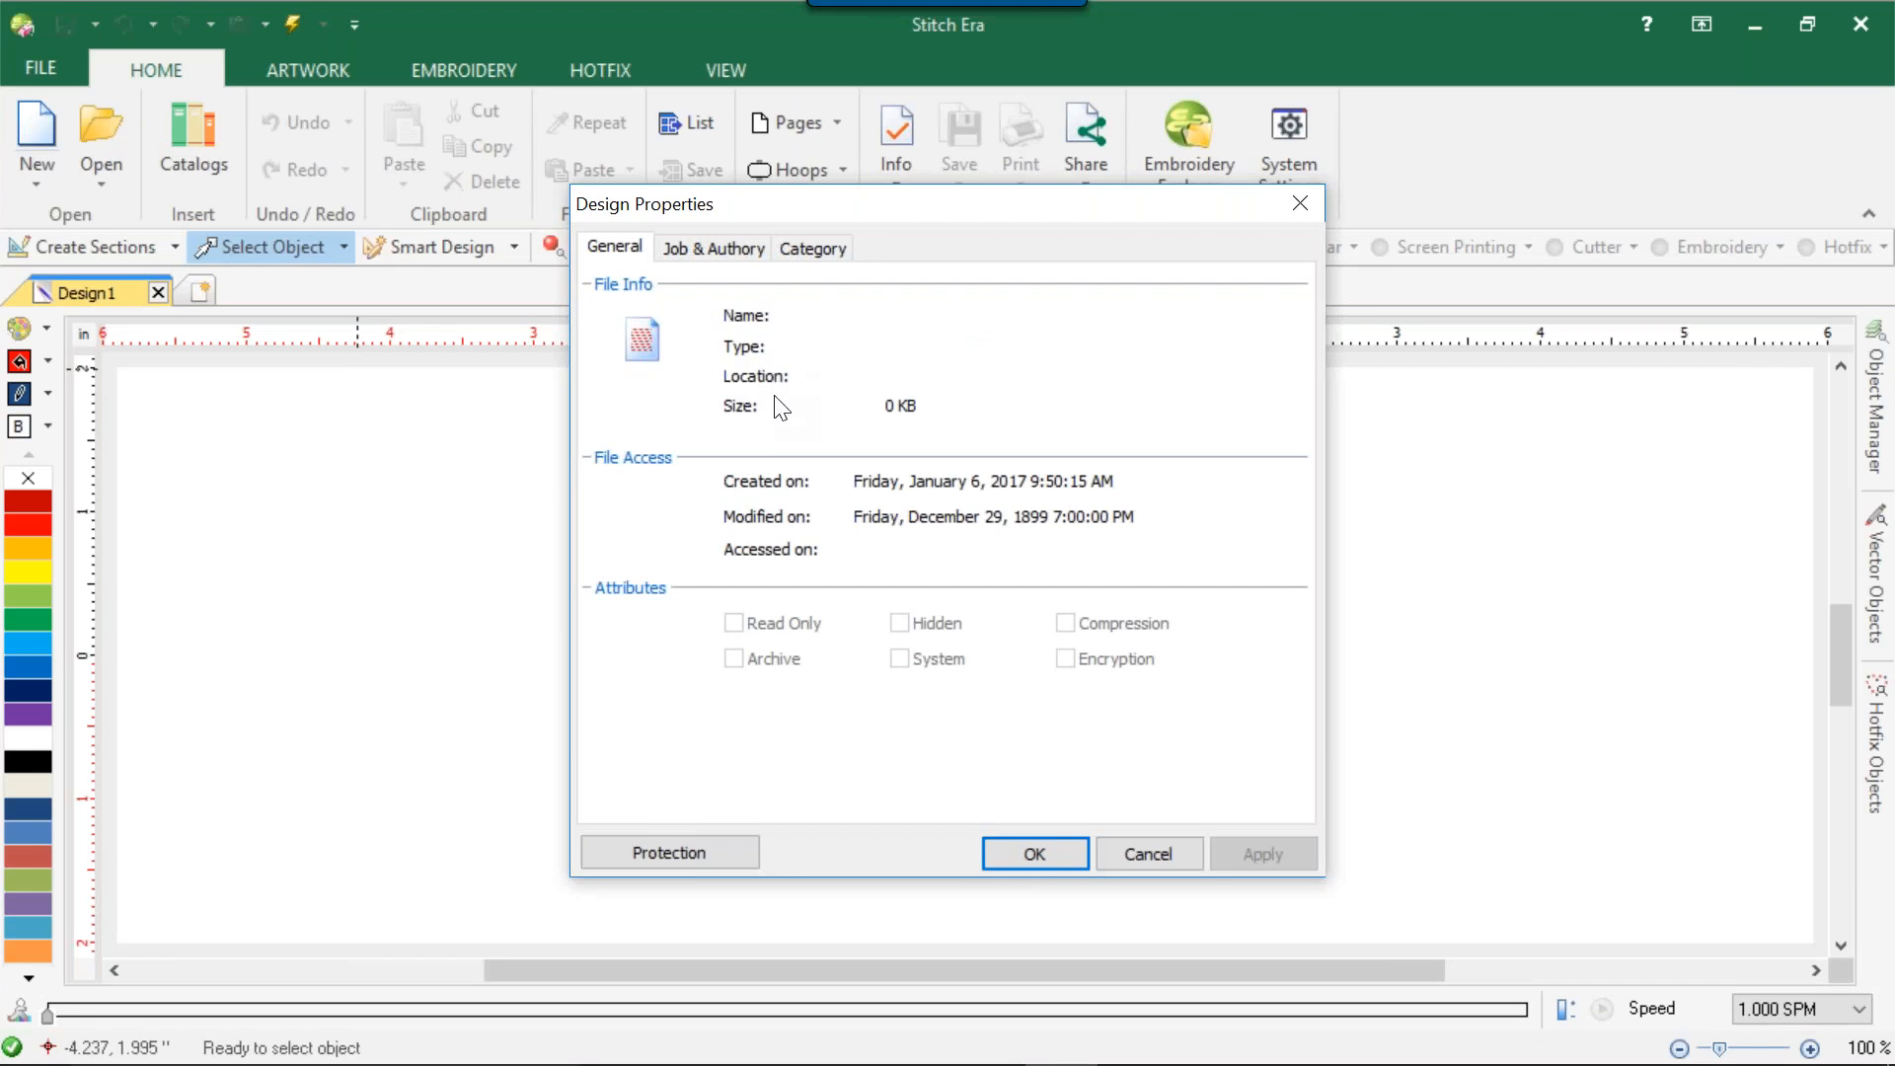
click(720, 246)
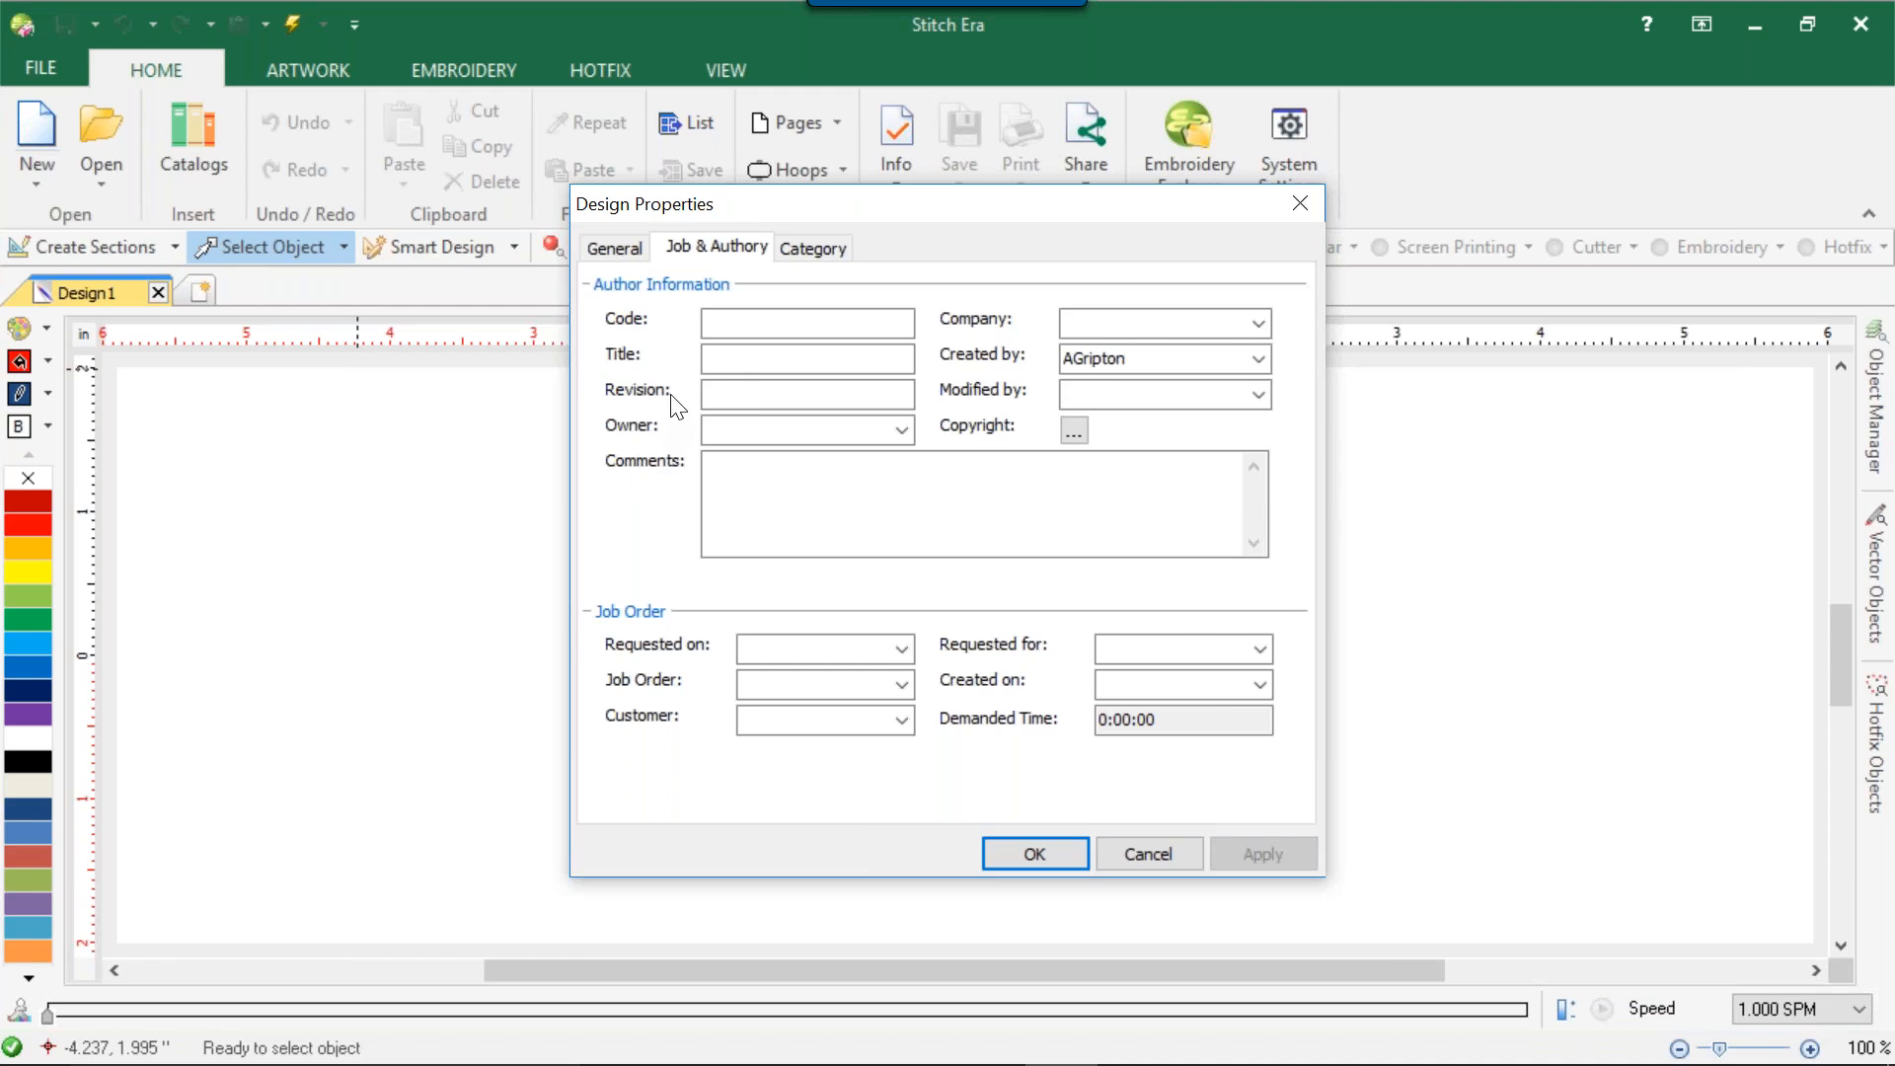
click(719, 393)
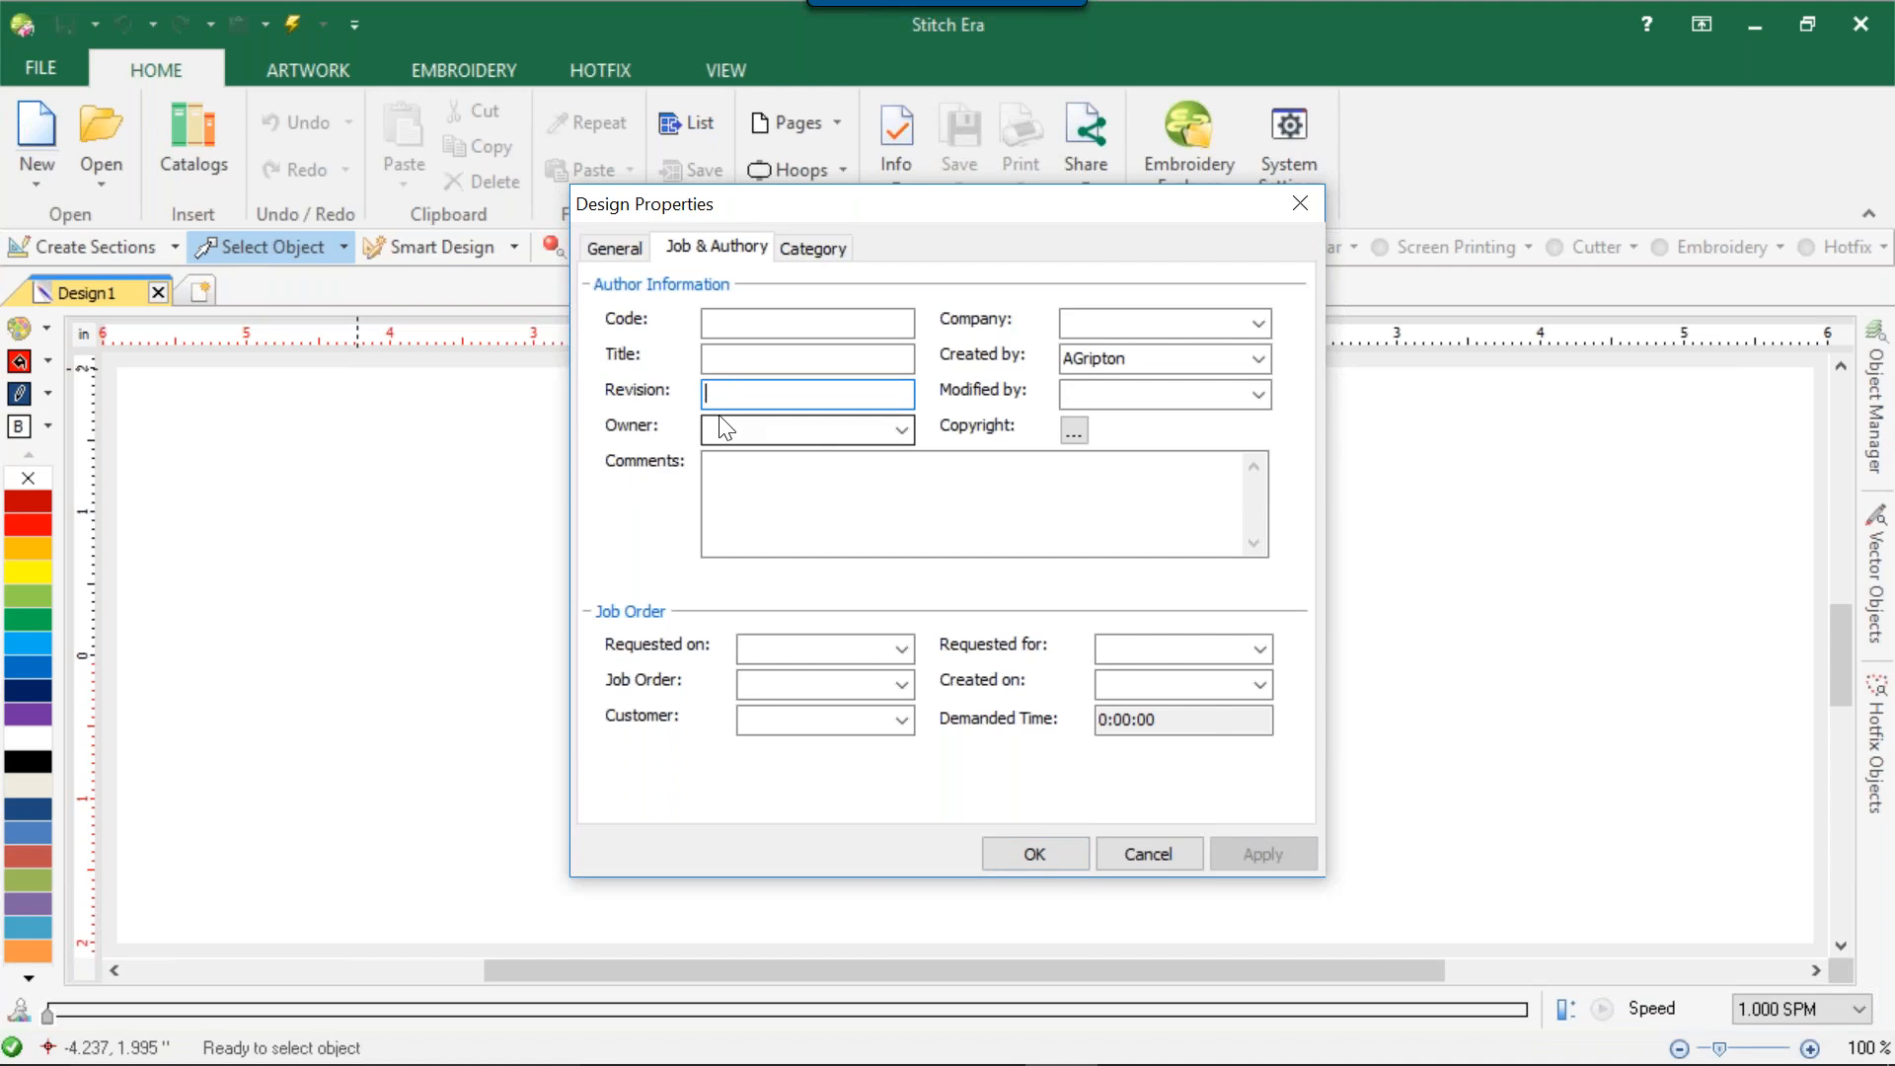
click(719, 427)
click(720, 473)
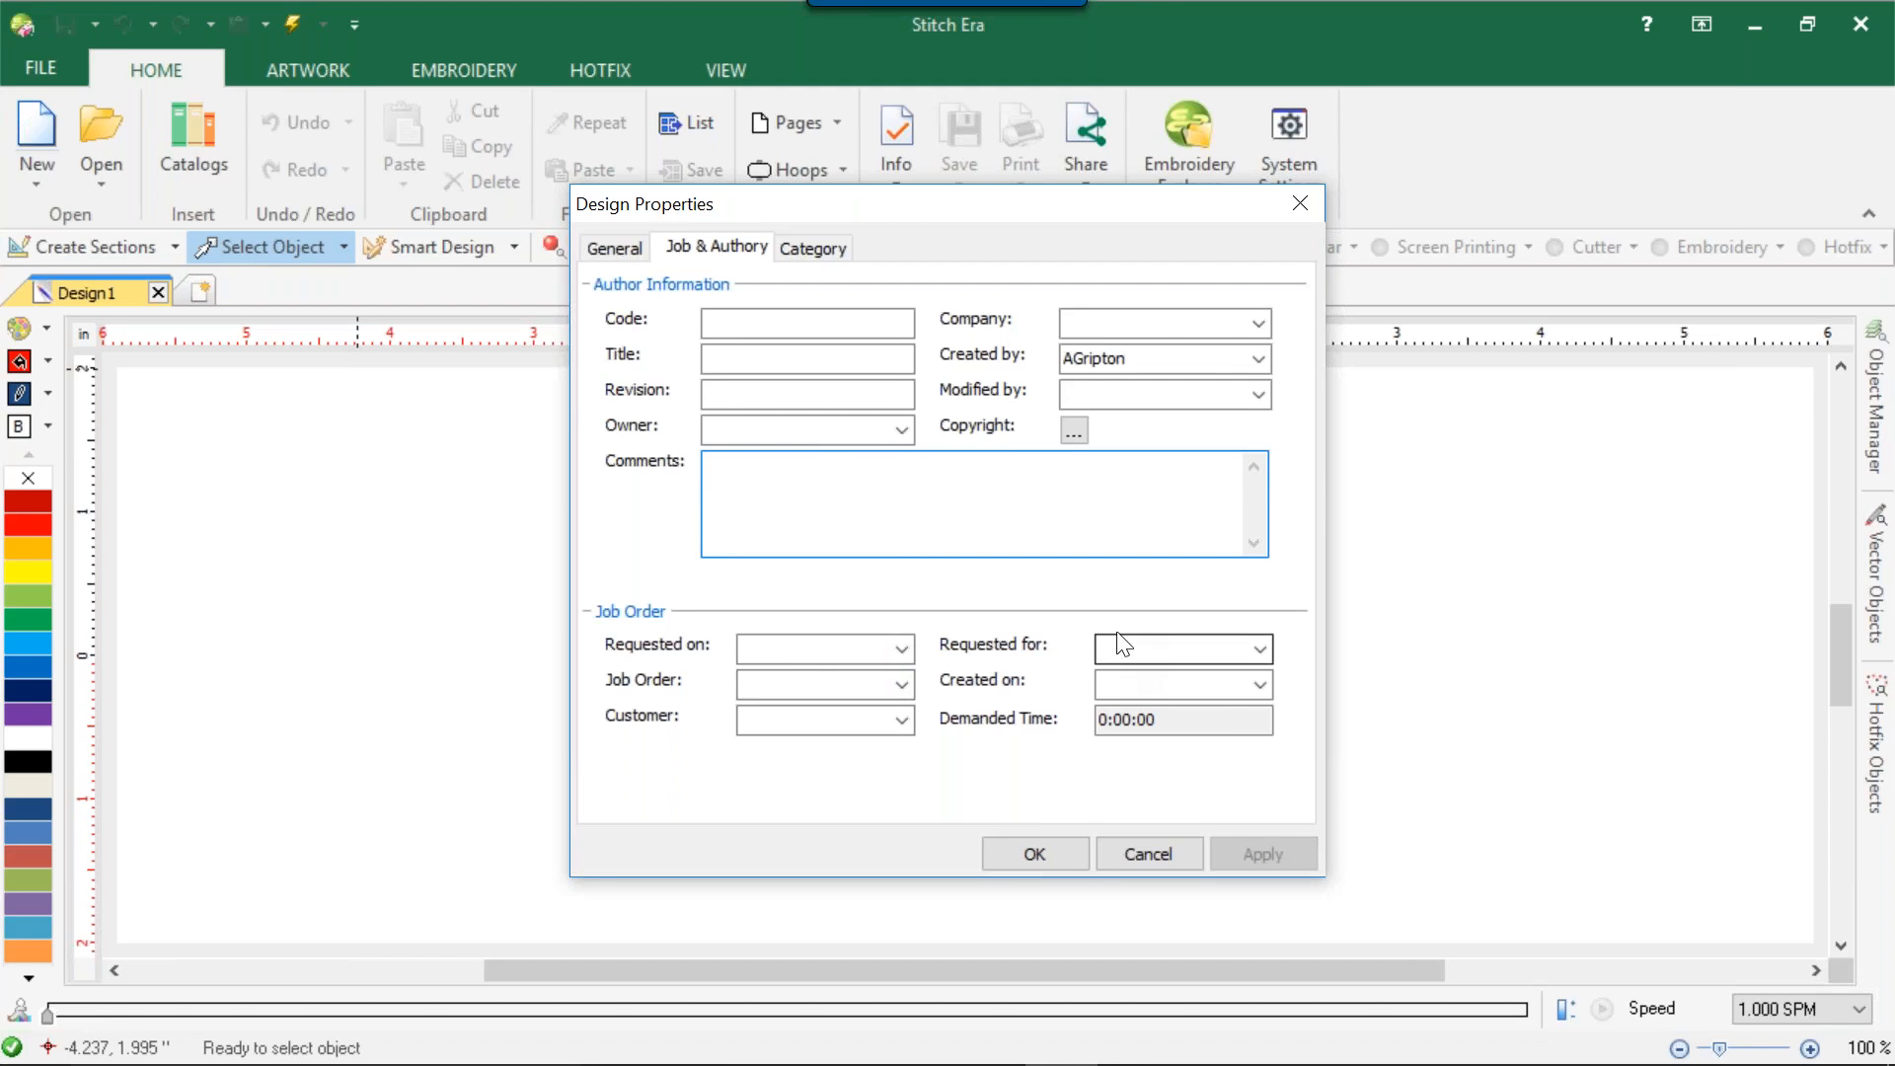
click(1131, 683)
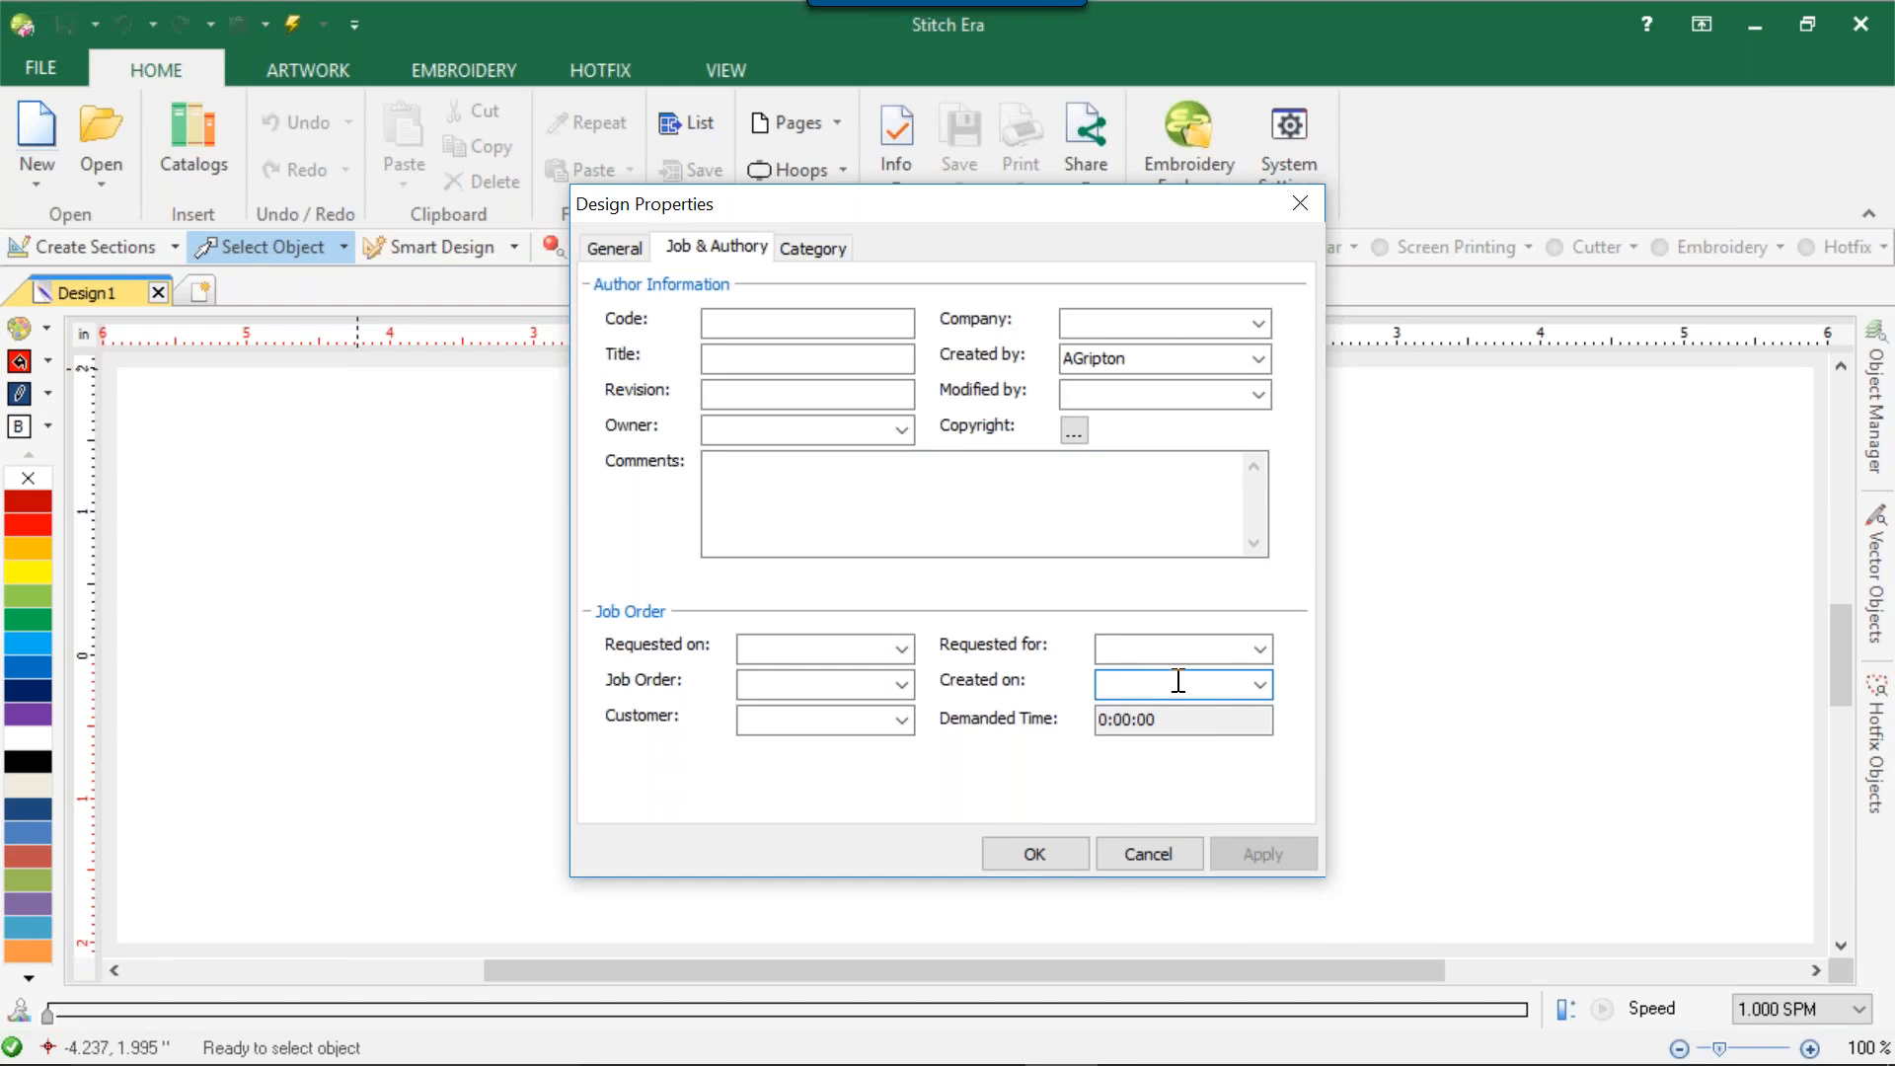
click(1261, 684)
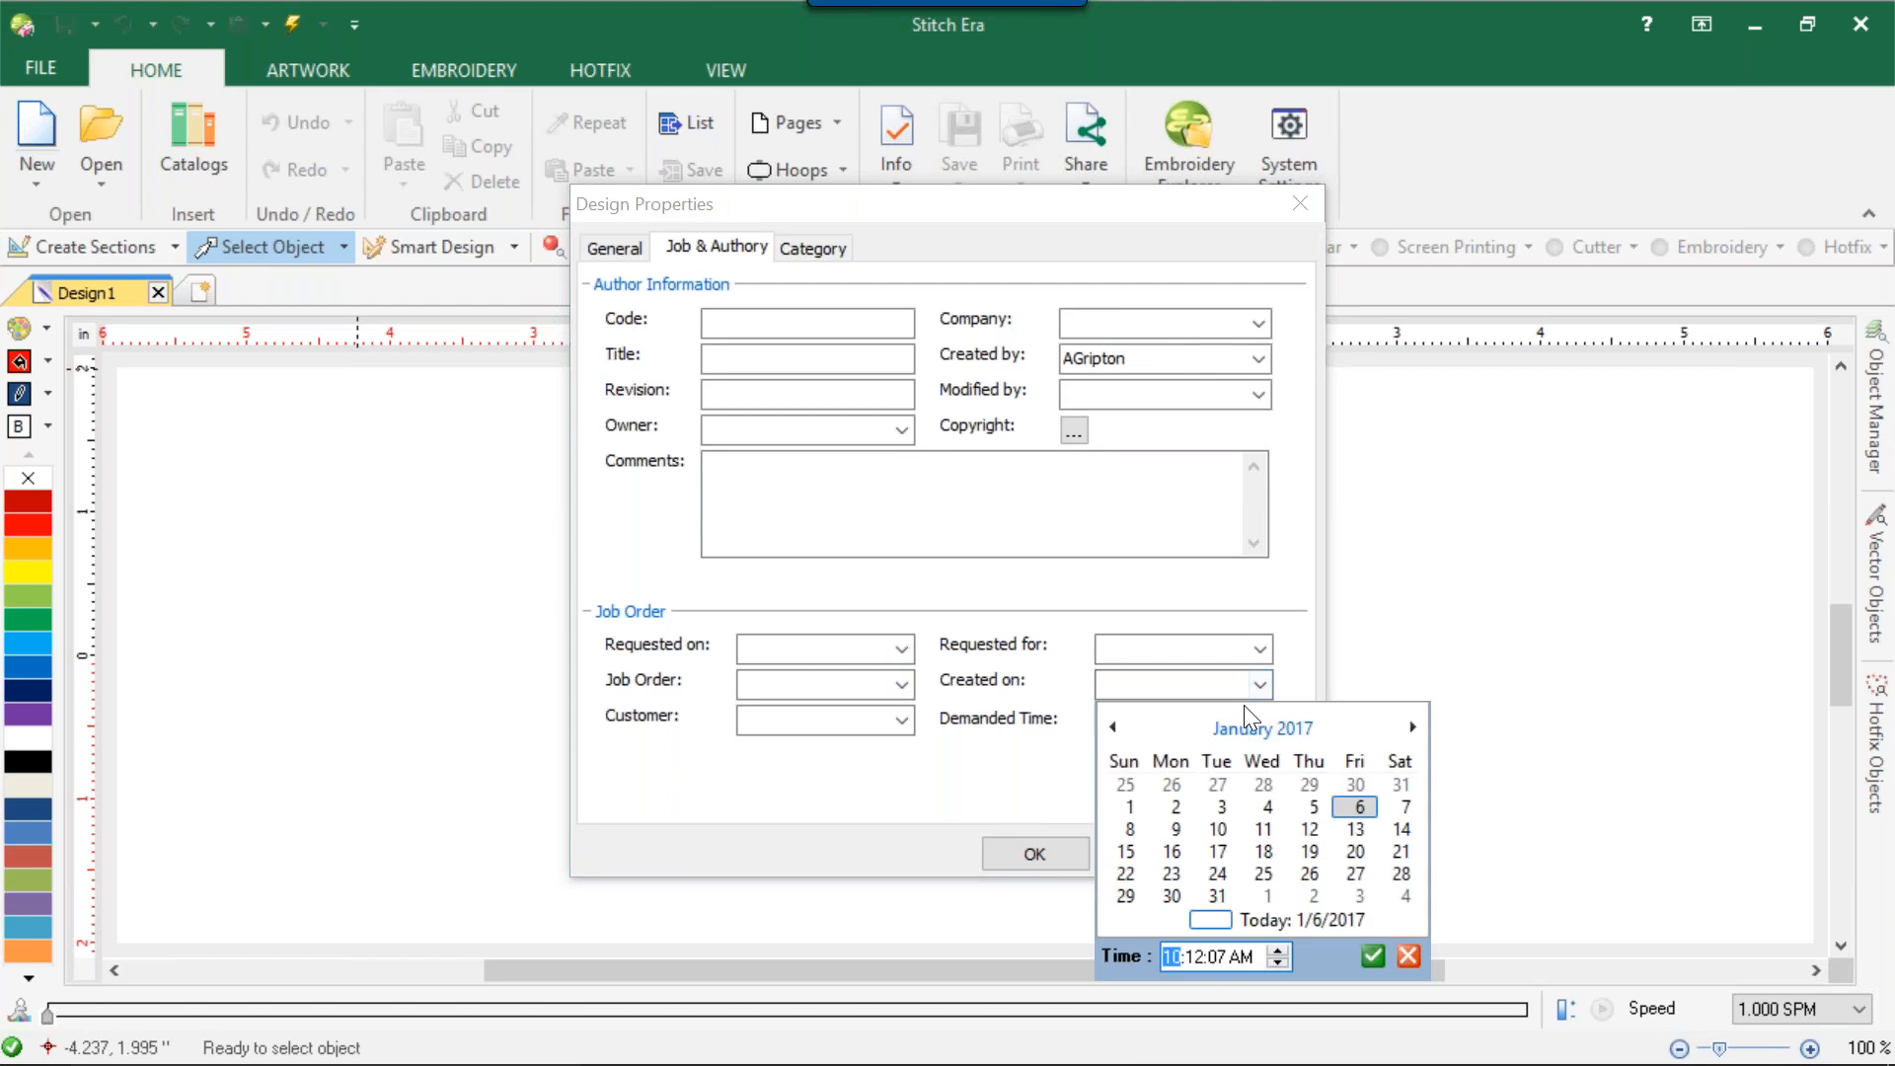
click(1042, 640)
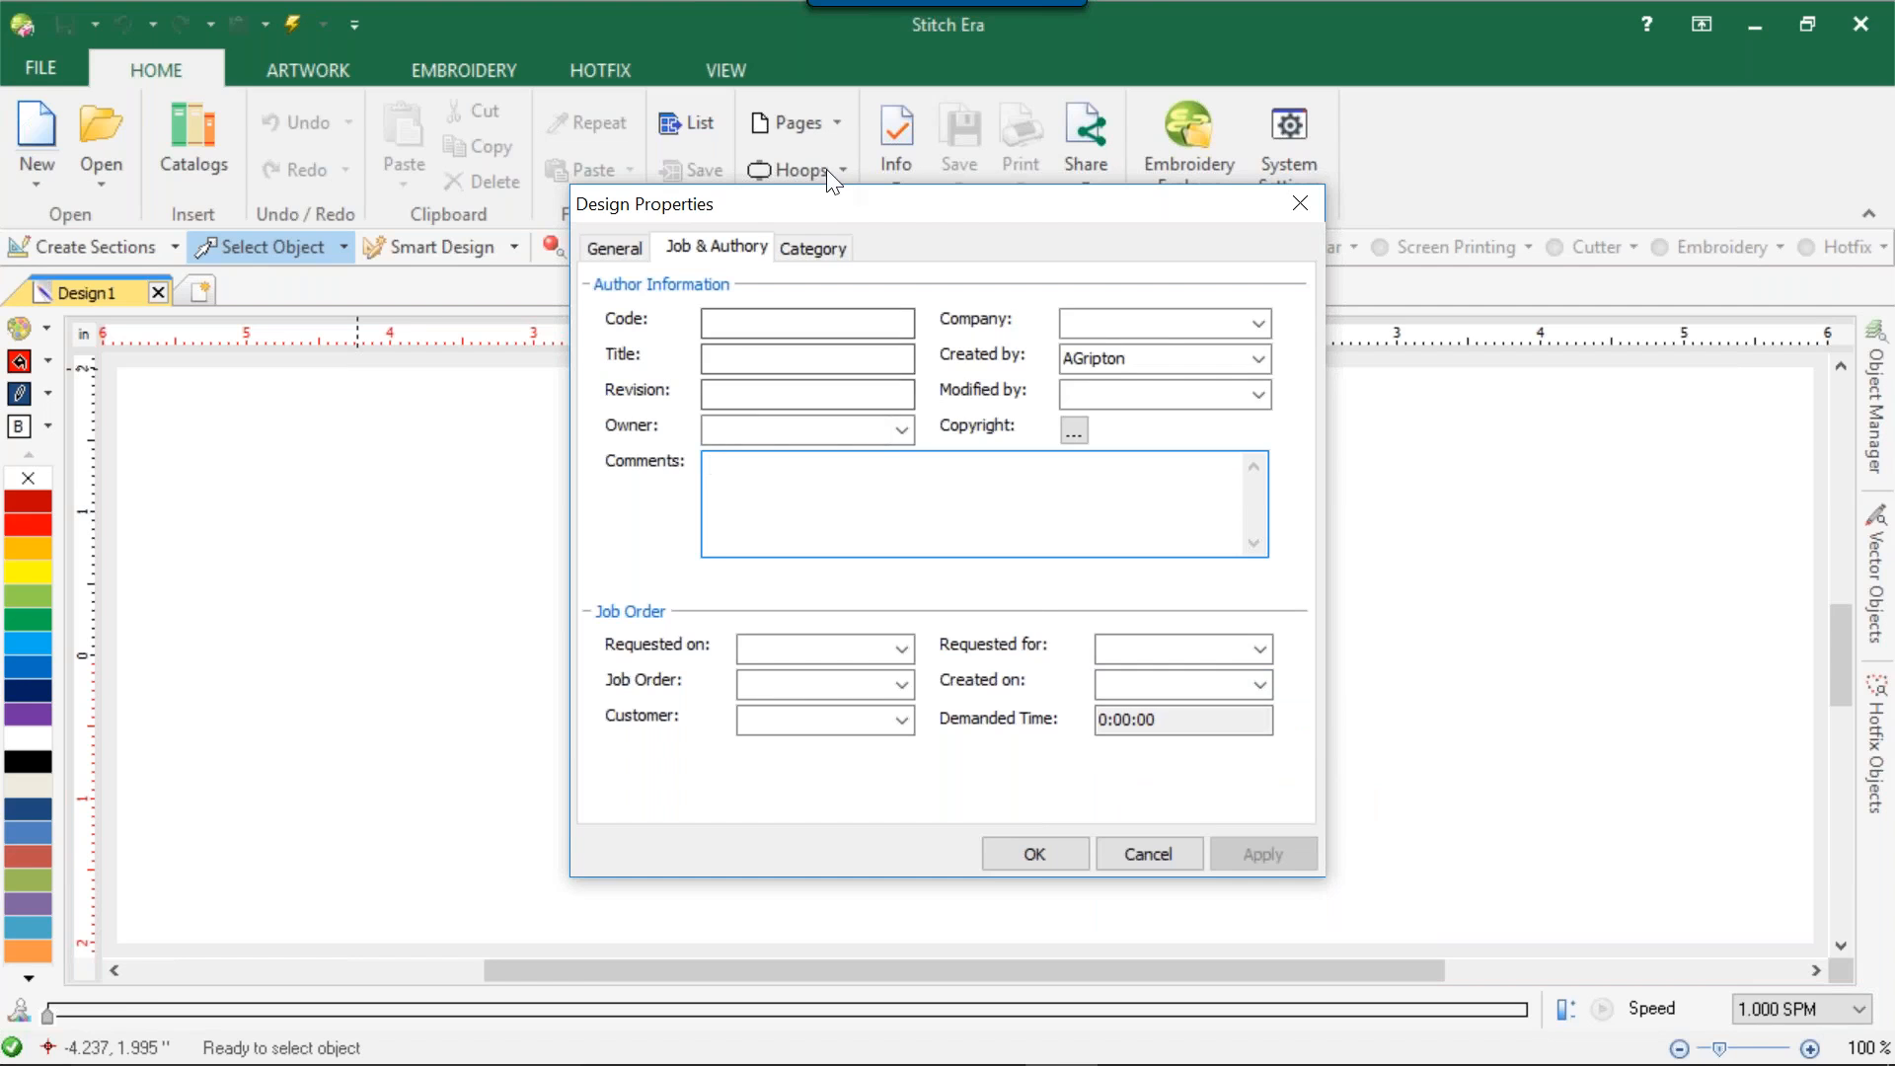
Add a Memorial Day subitem under Letters in the design category editor.
click(823, 259)
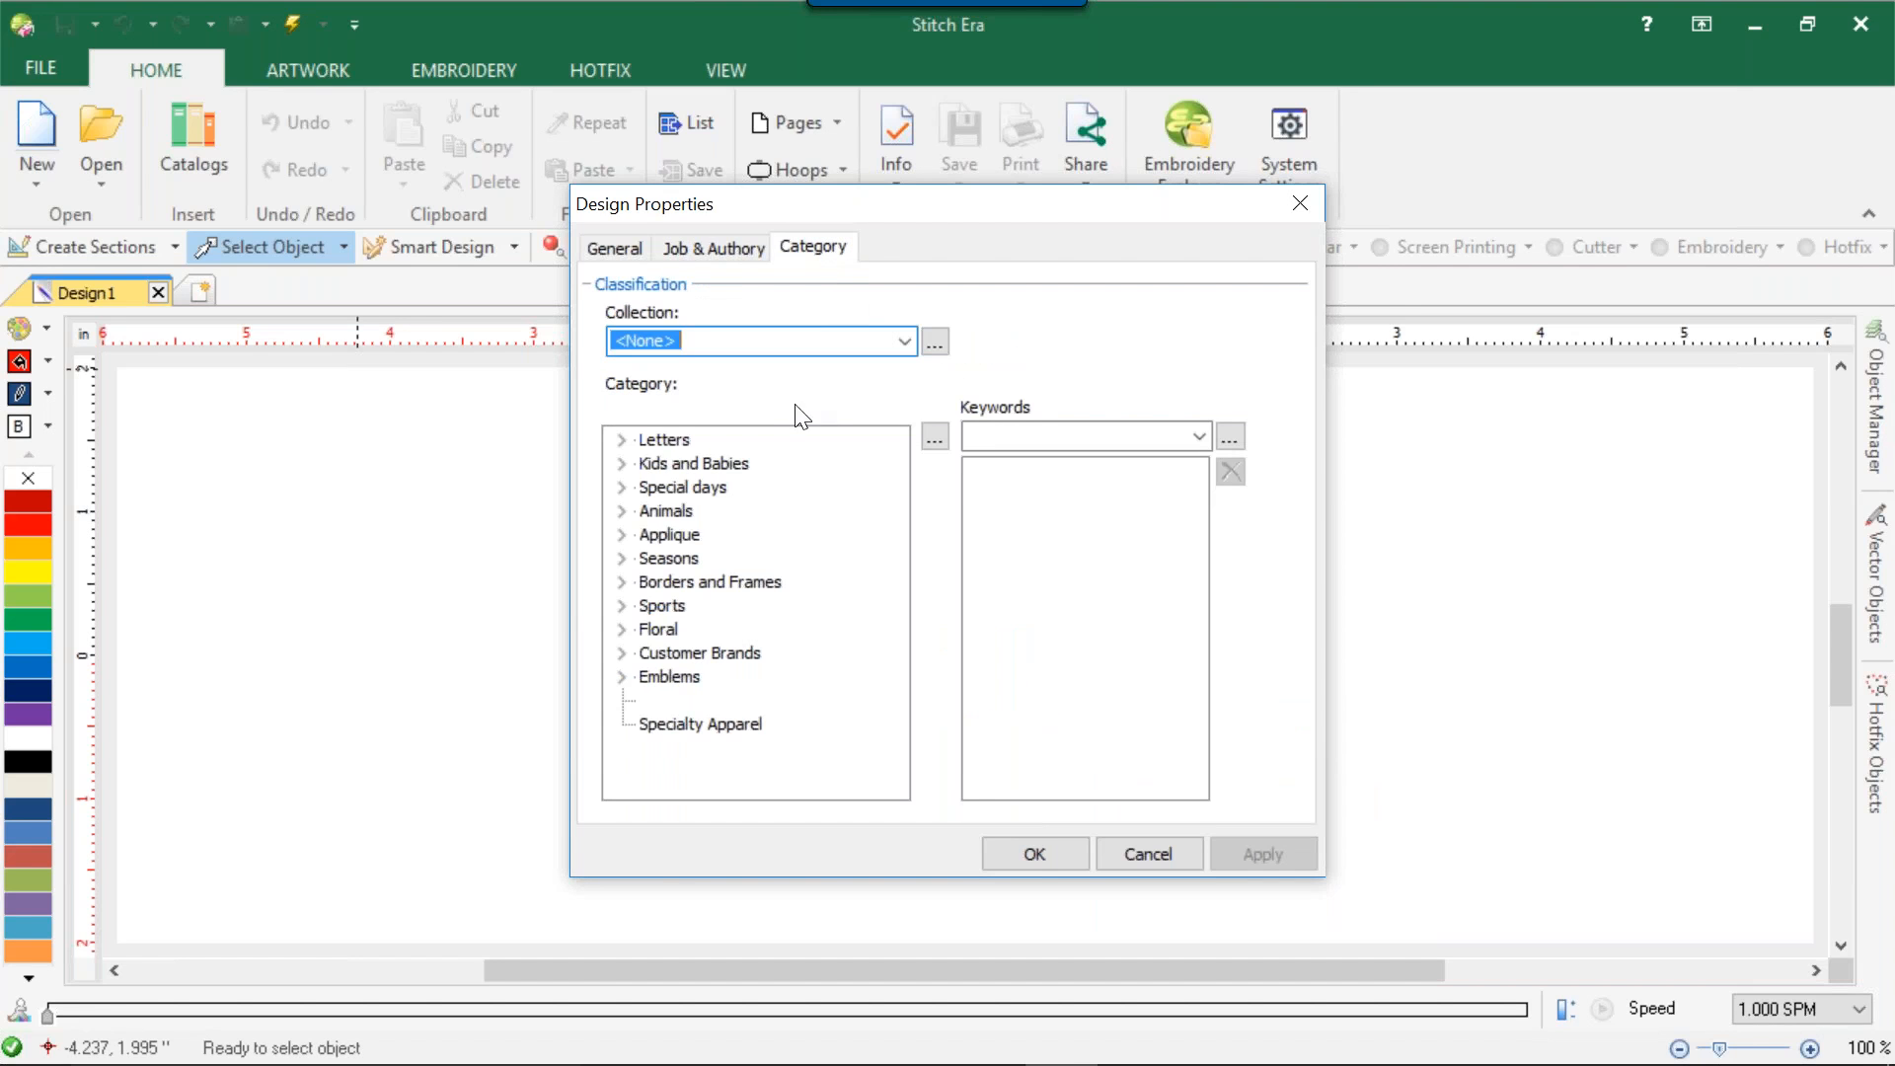
mouse_move(511, 1065)
click(934, 437)
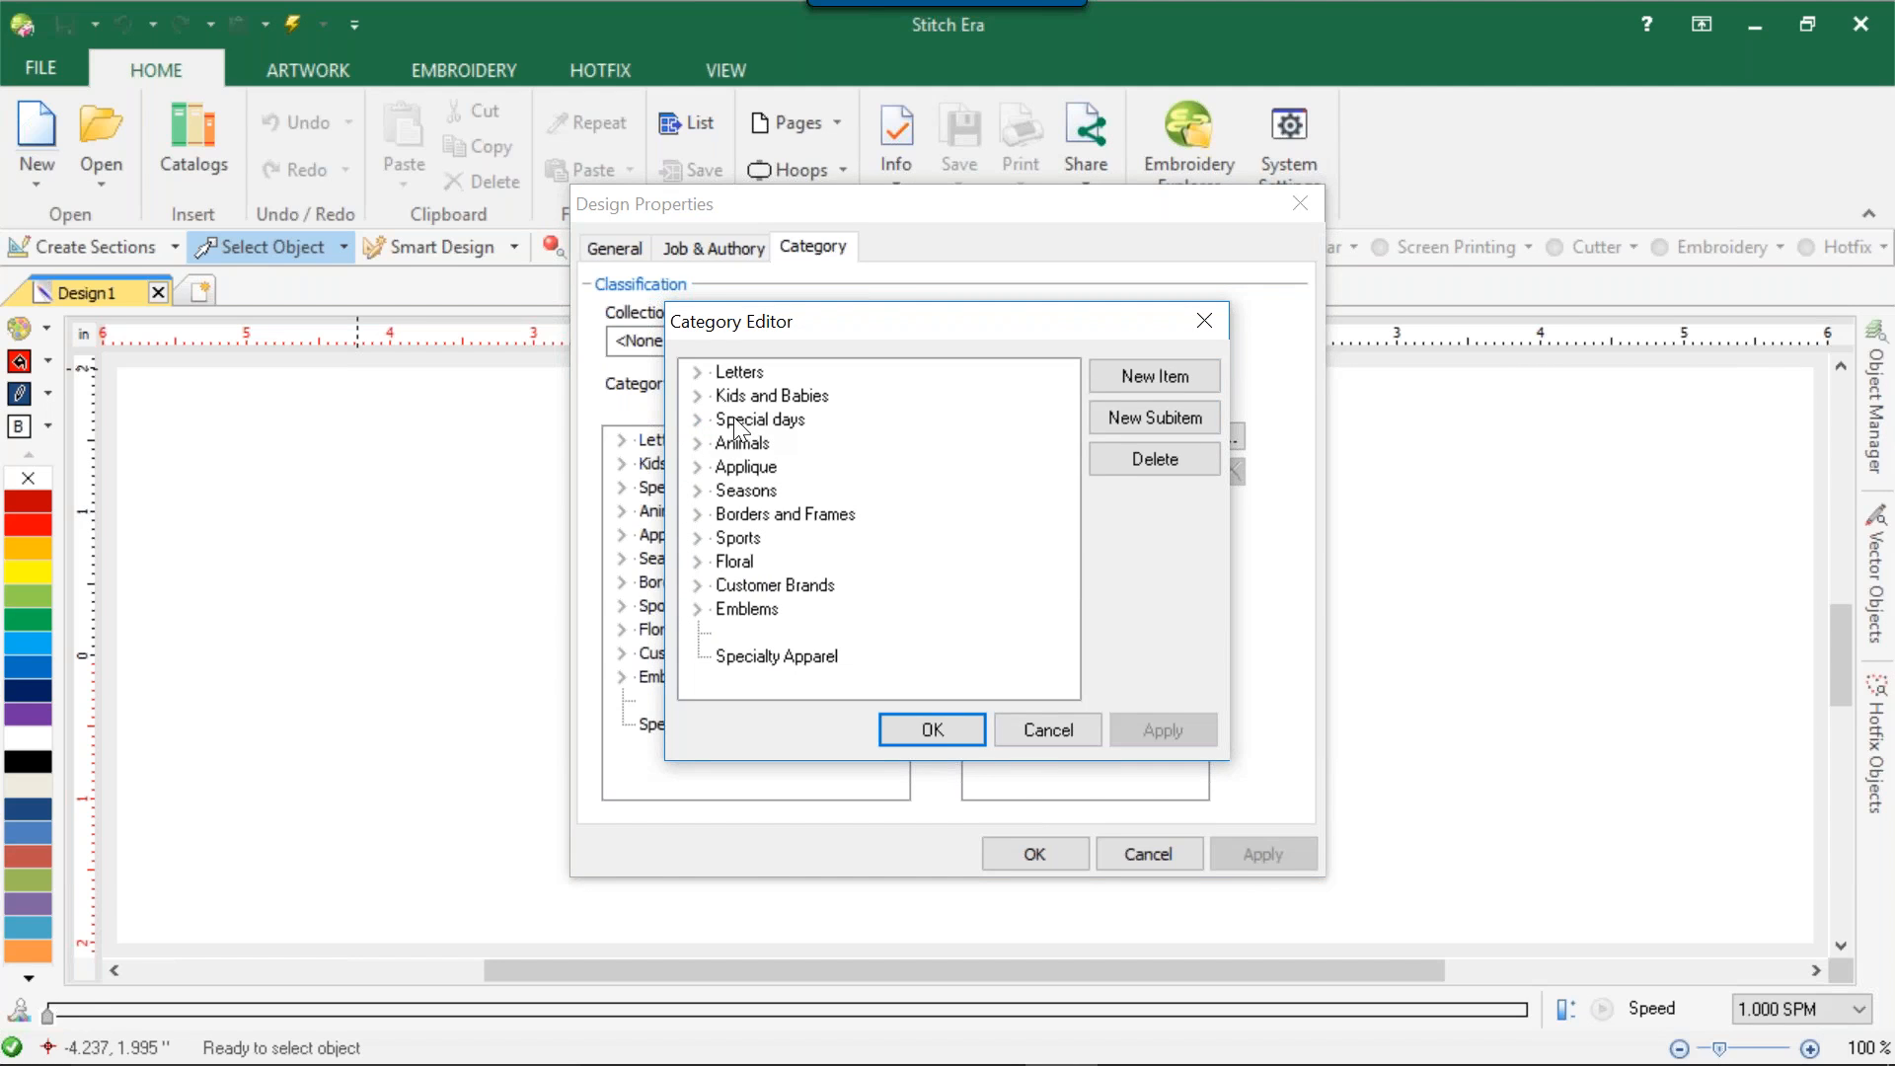
click(699, 419)
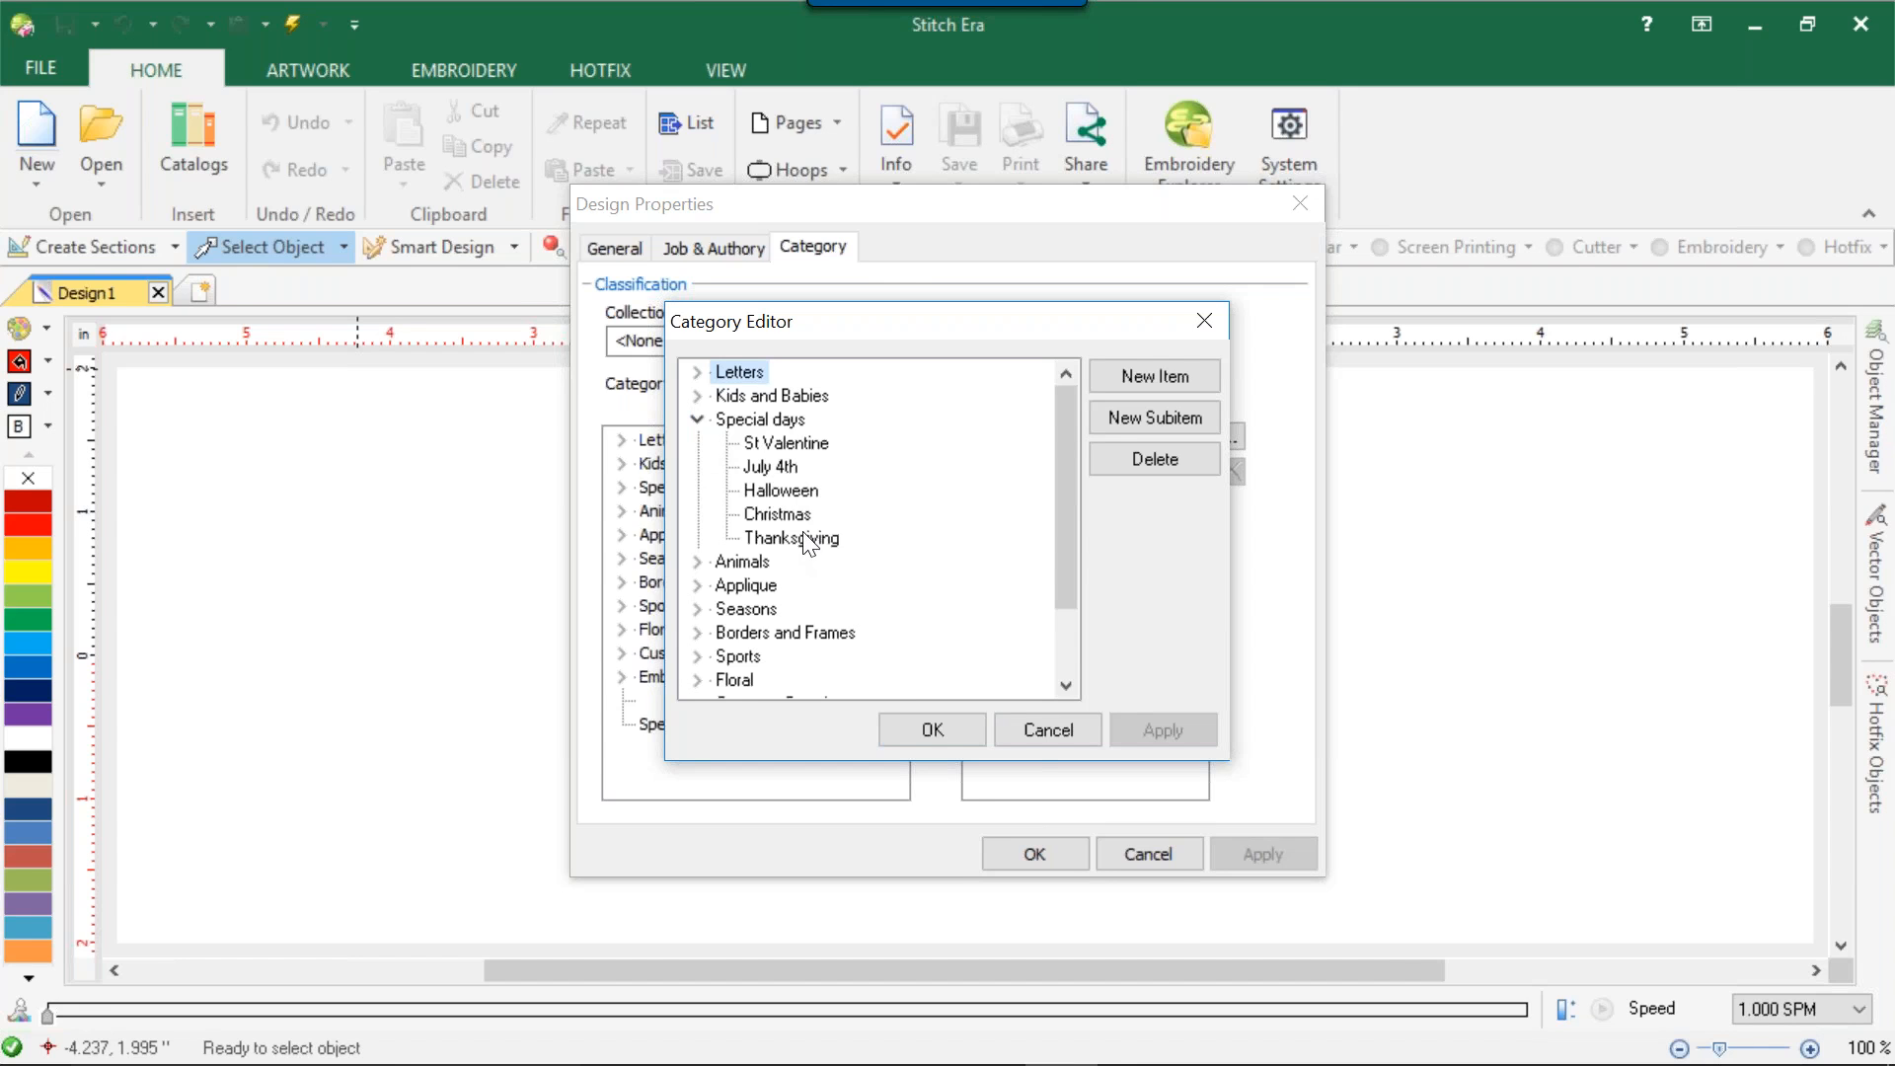
mouse_move(392, 1064)
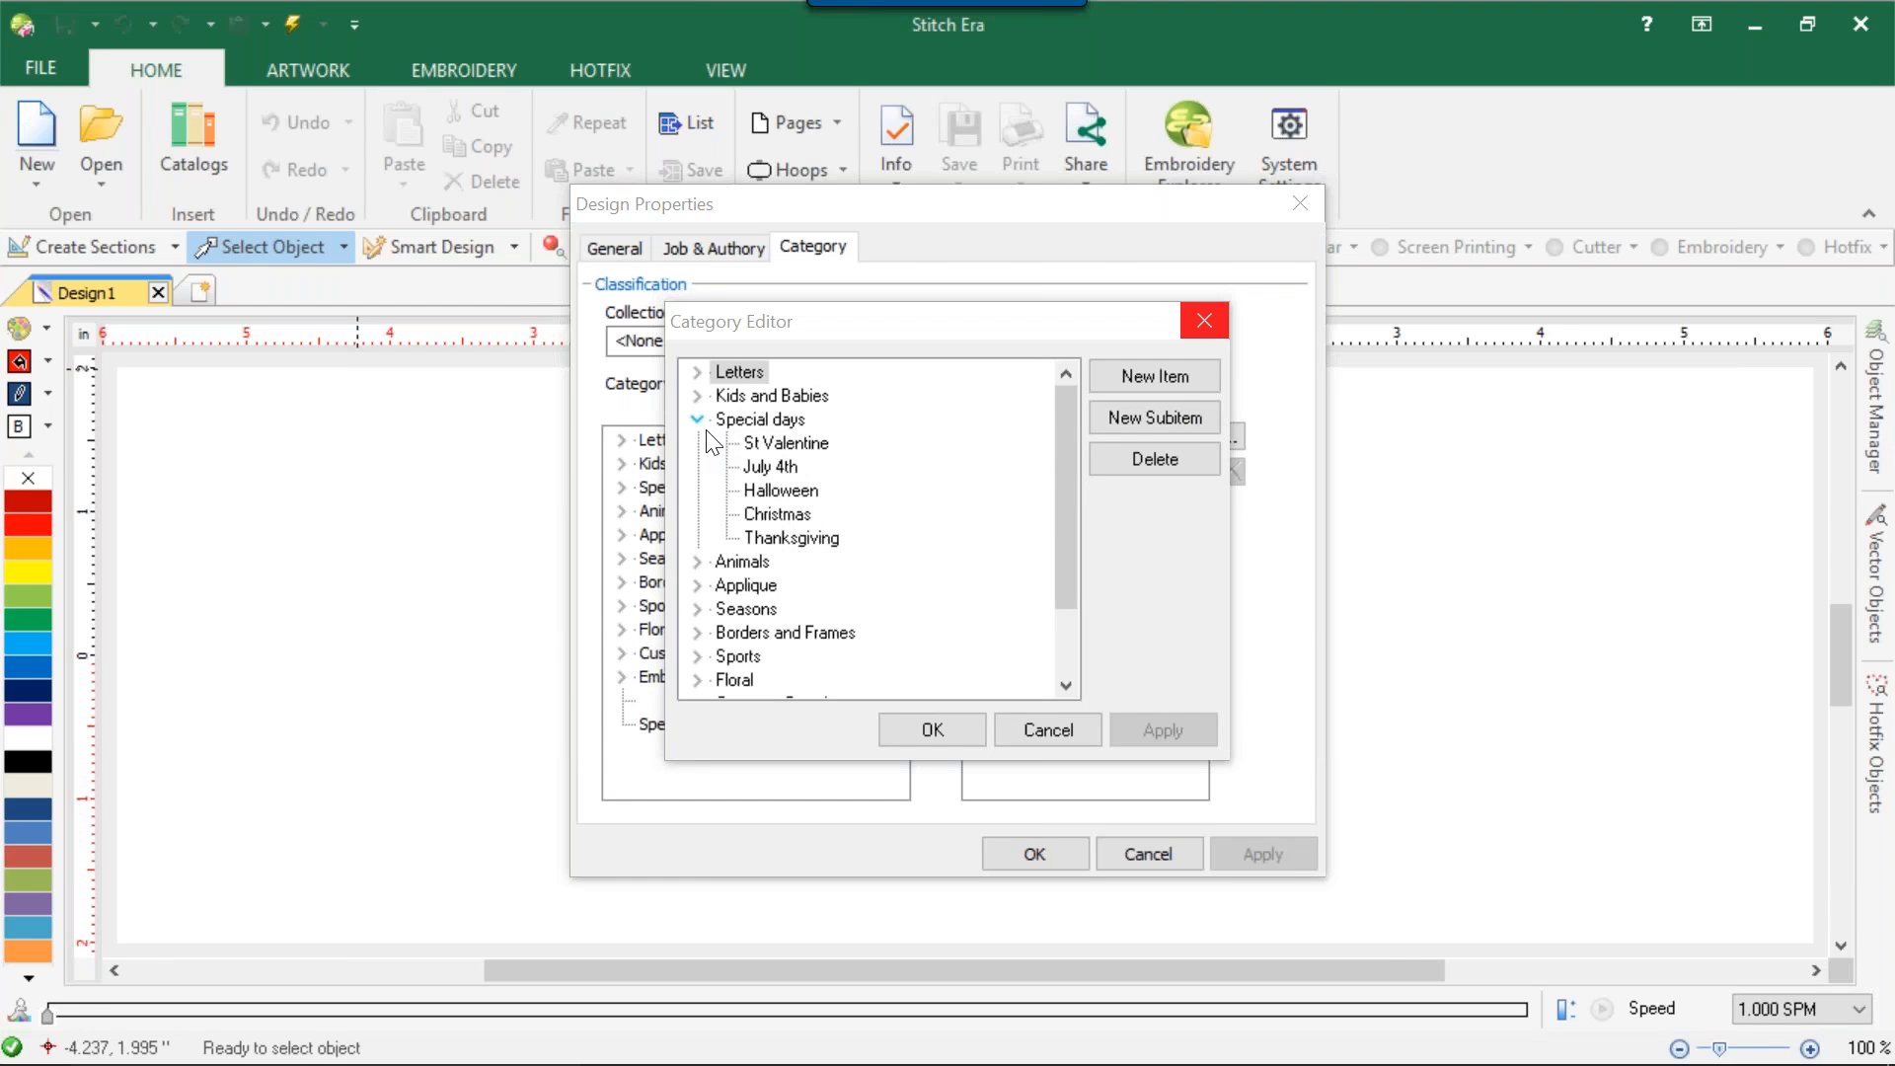
click(1128, 419)
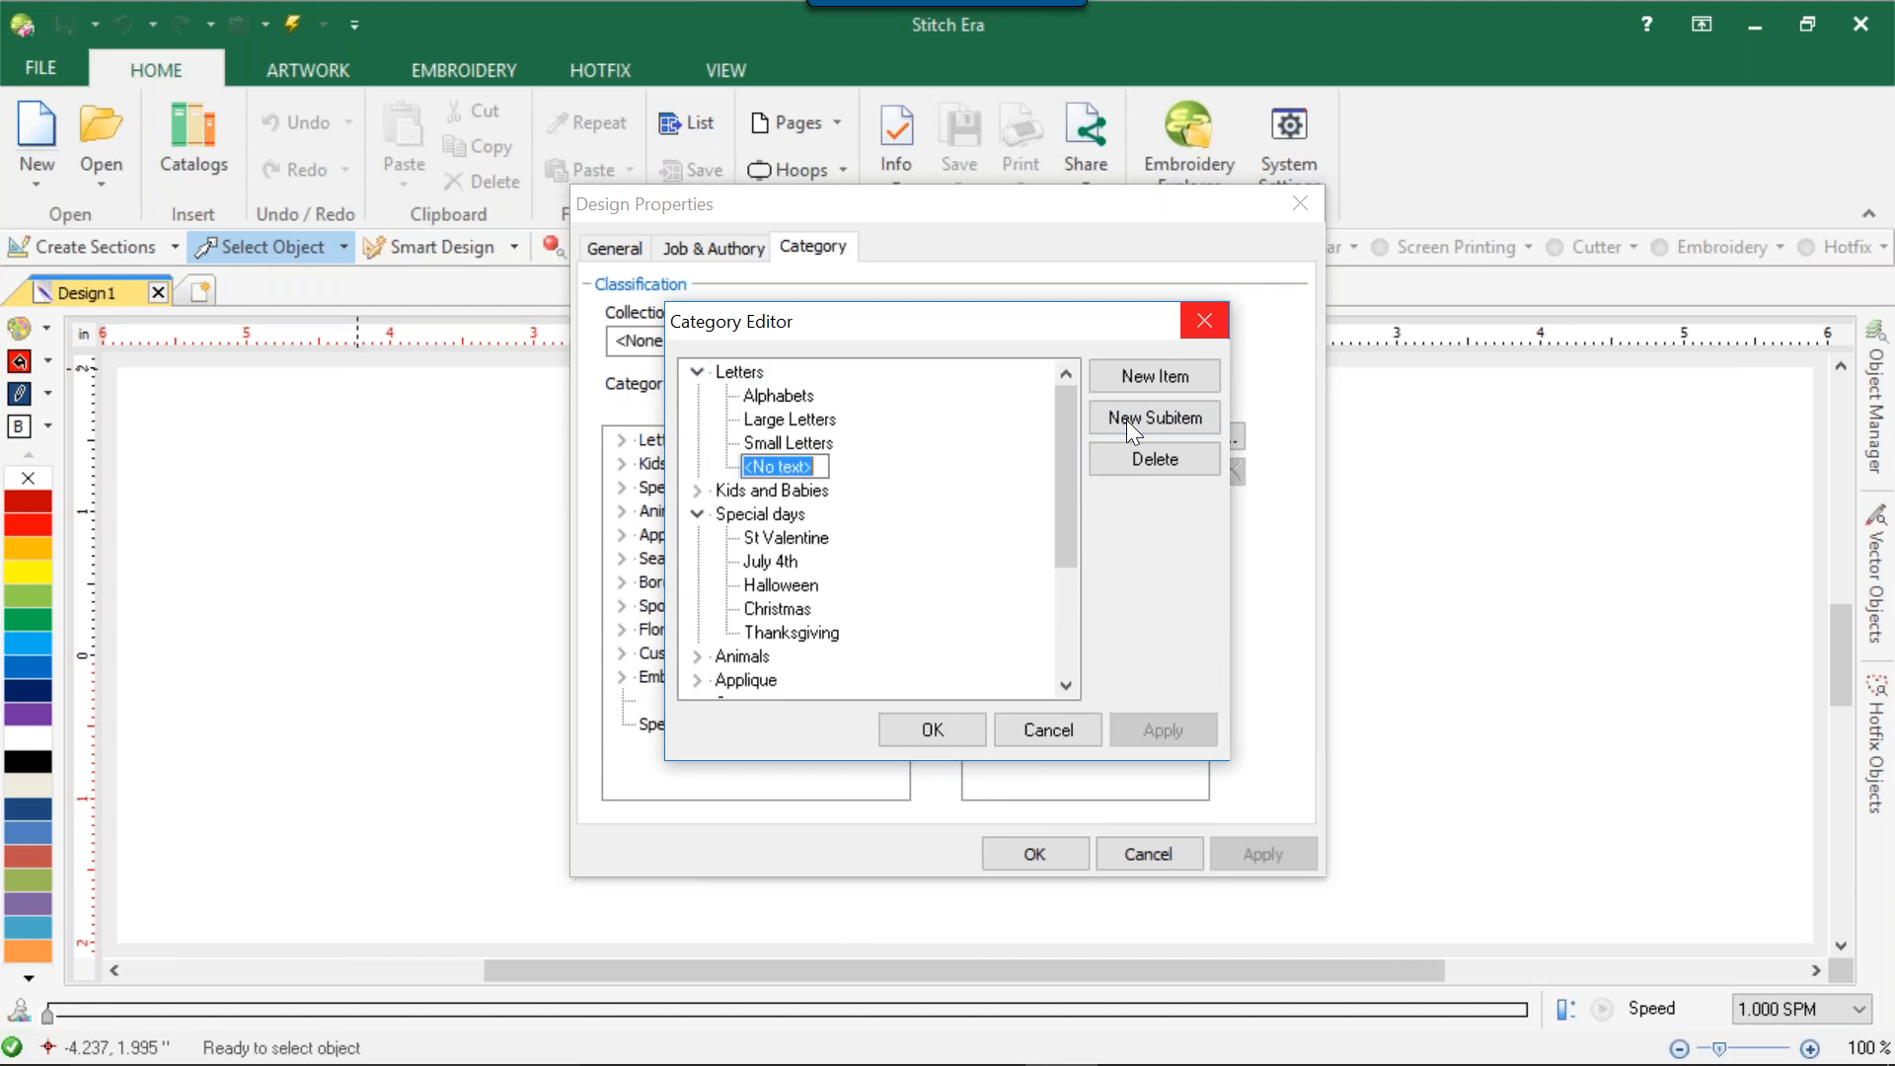
text(Memorial Day)
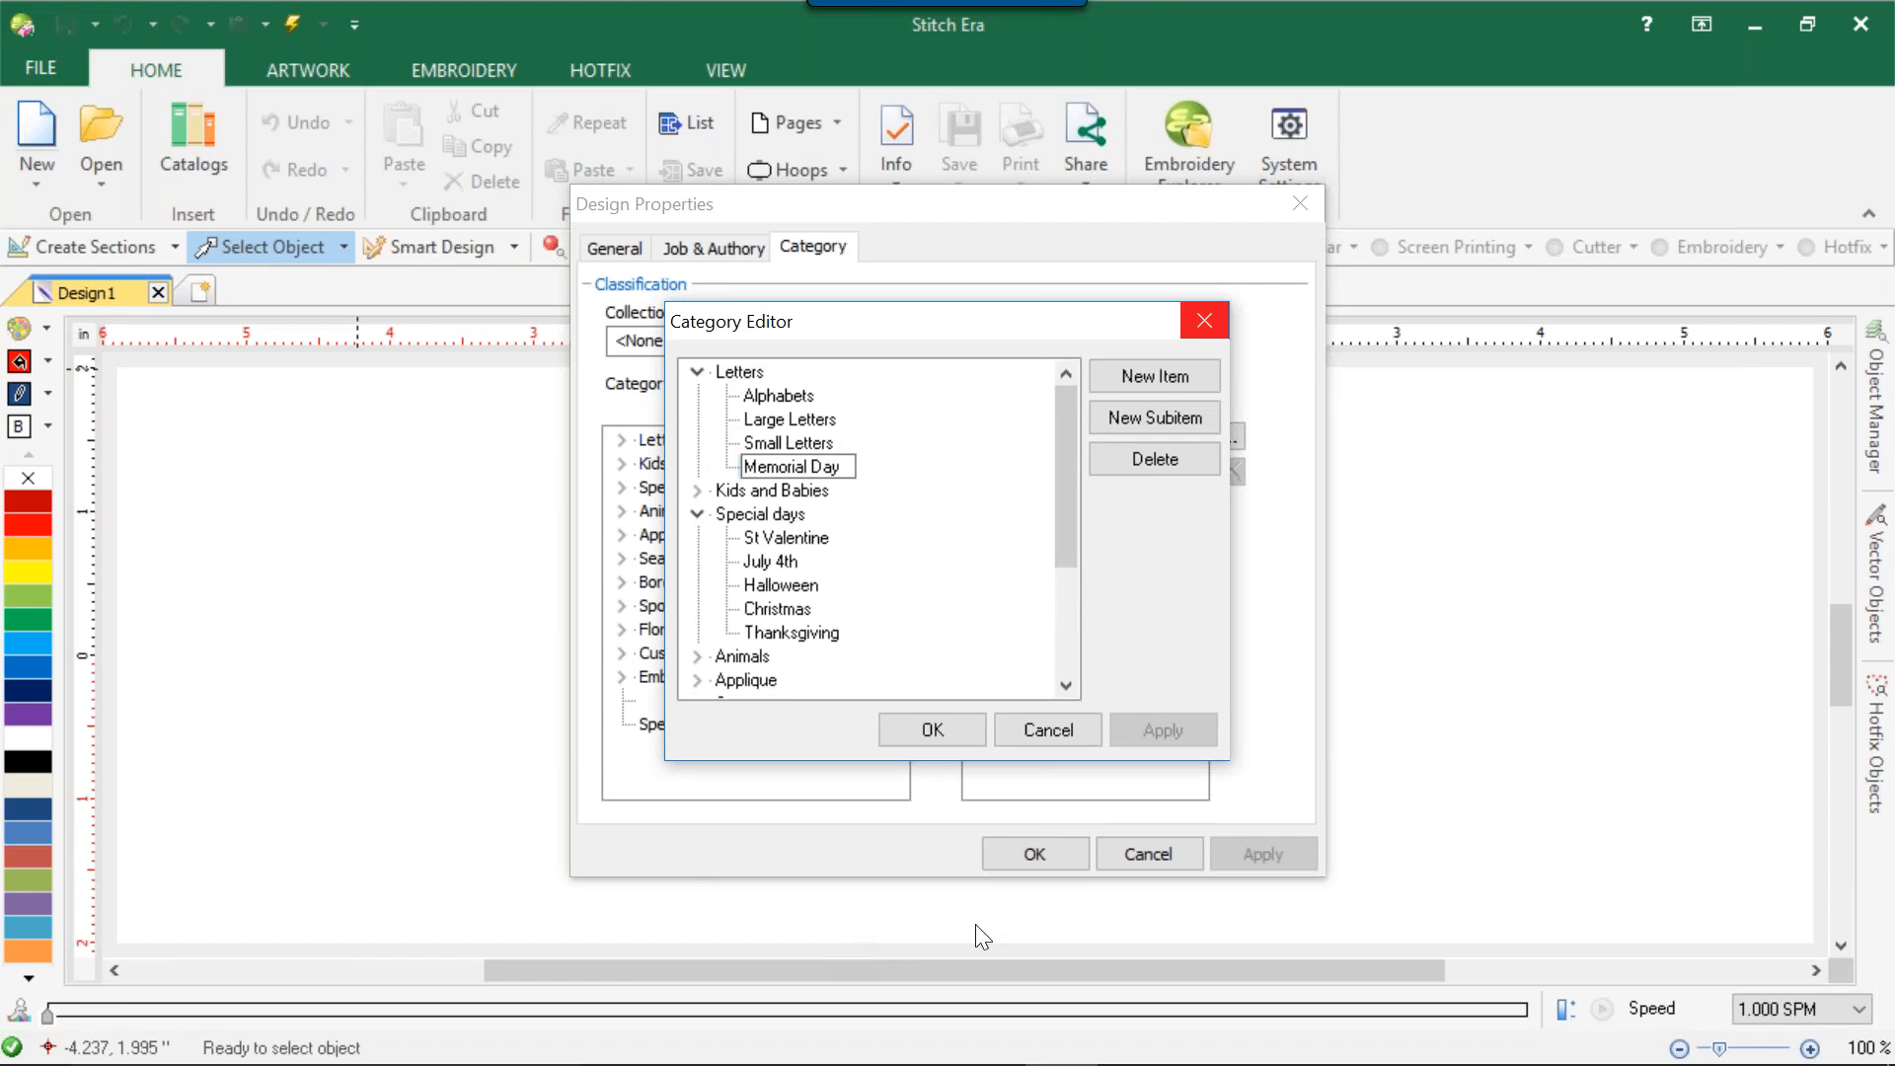
click(957, 726)
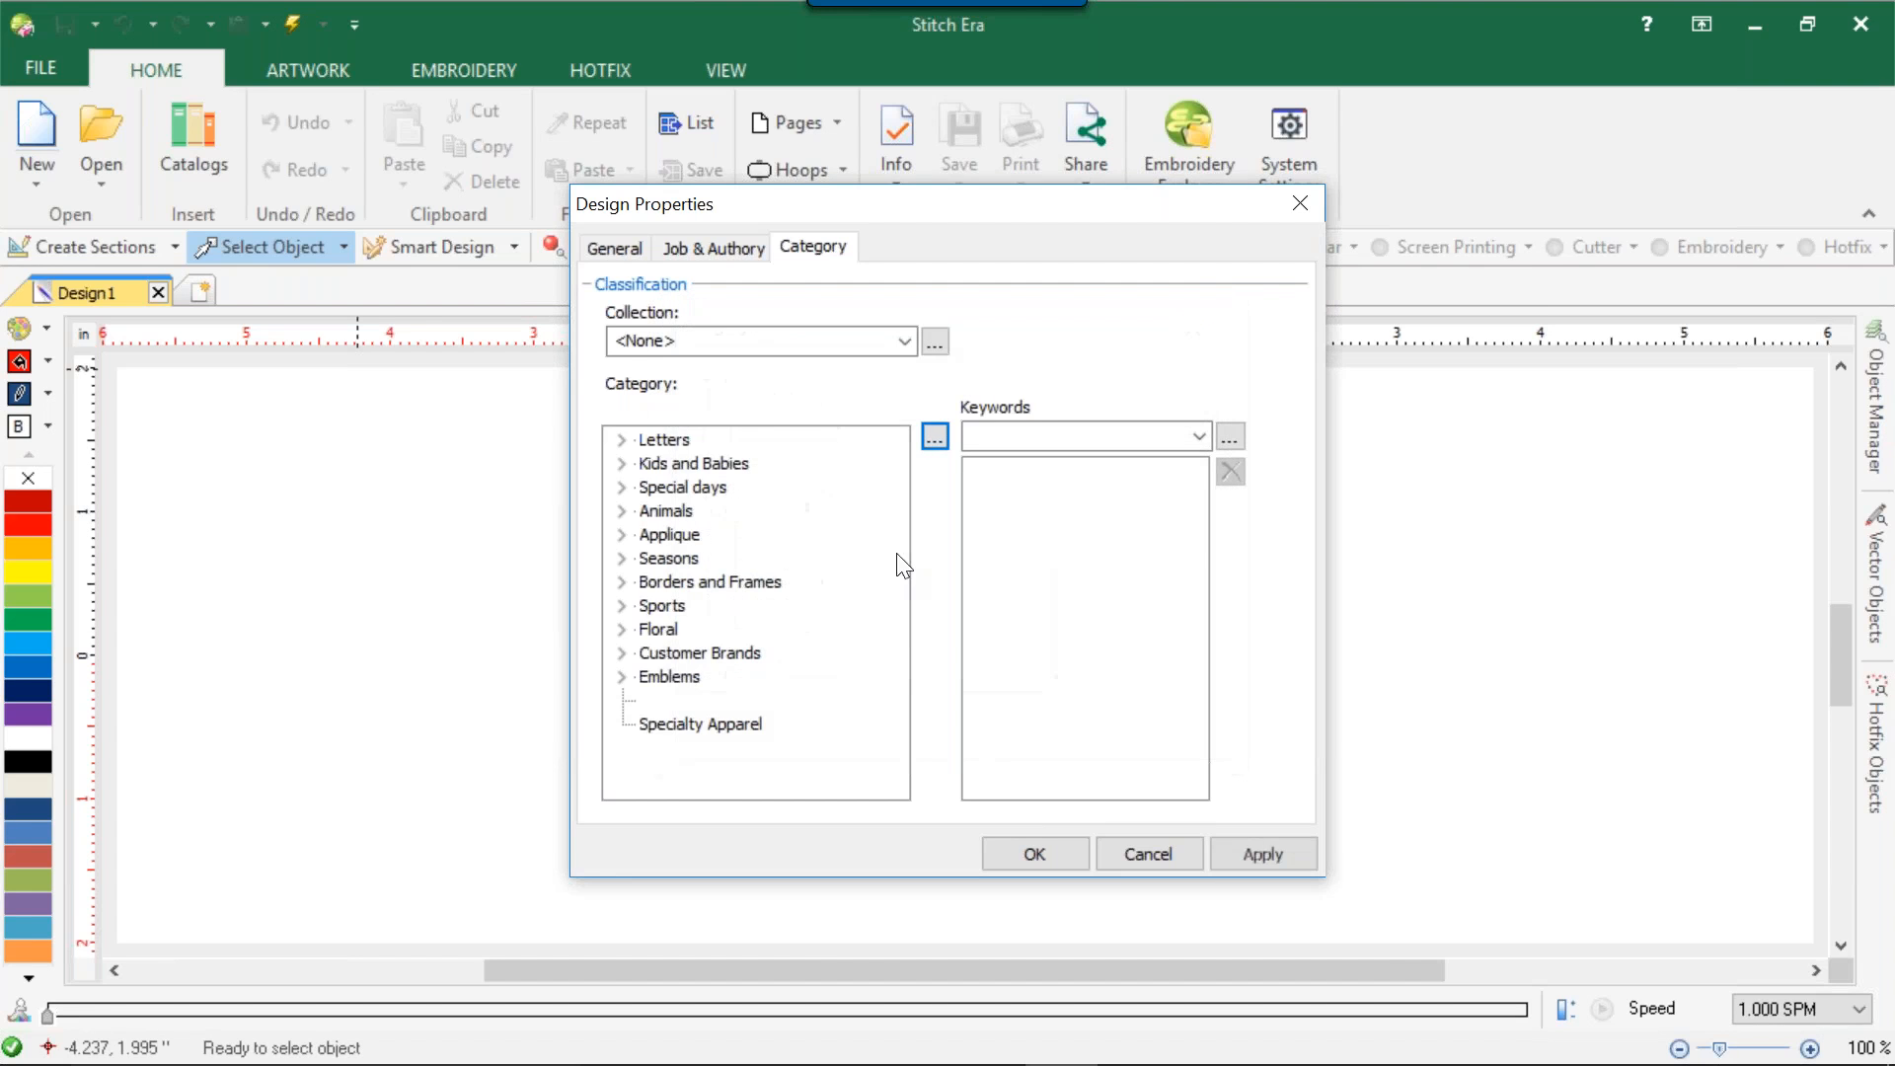
Look through the category tree for Memorial Day, select it under Letters, and cancel the design properties.
click(622, 487)
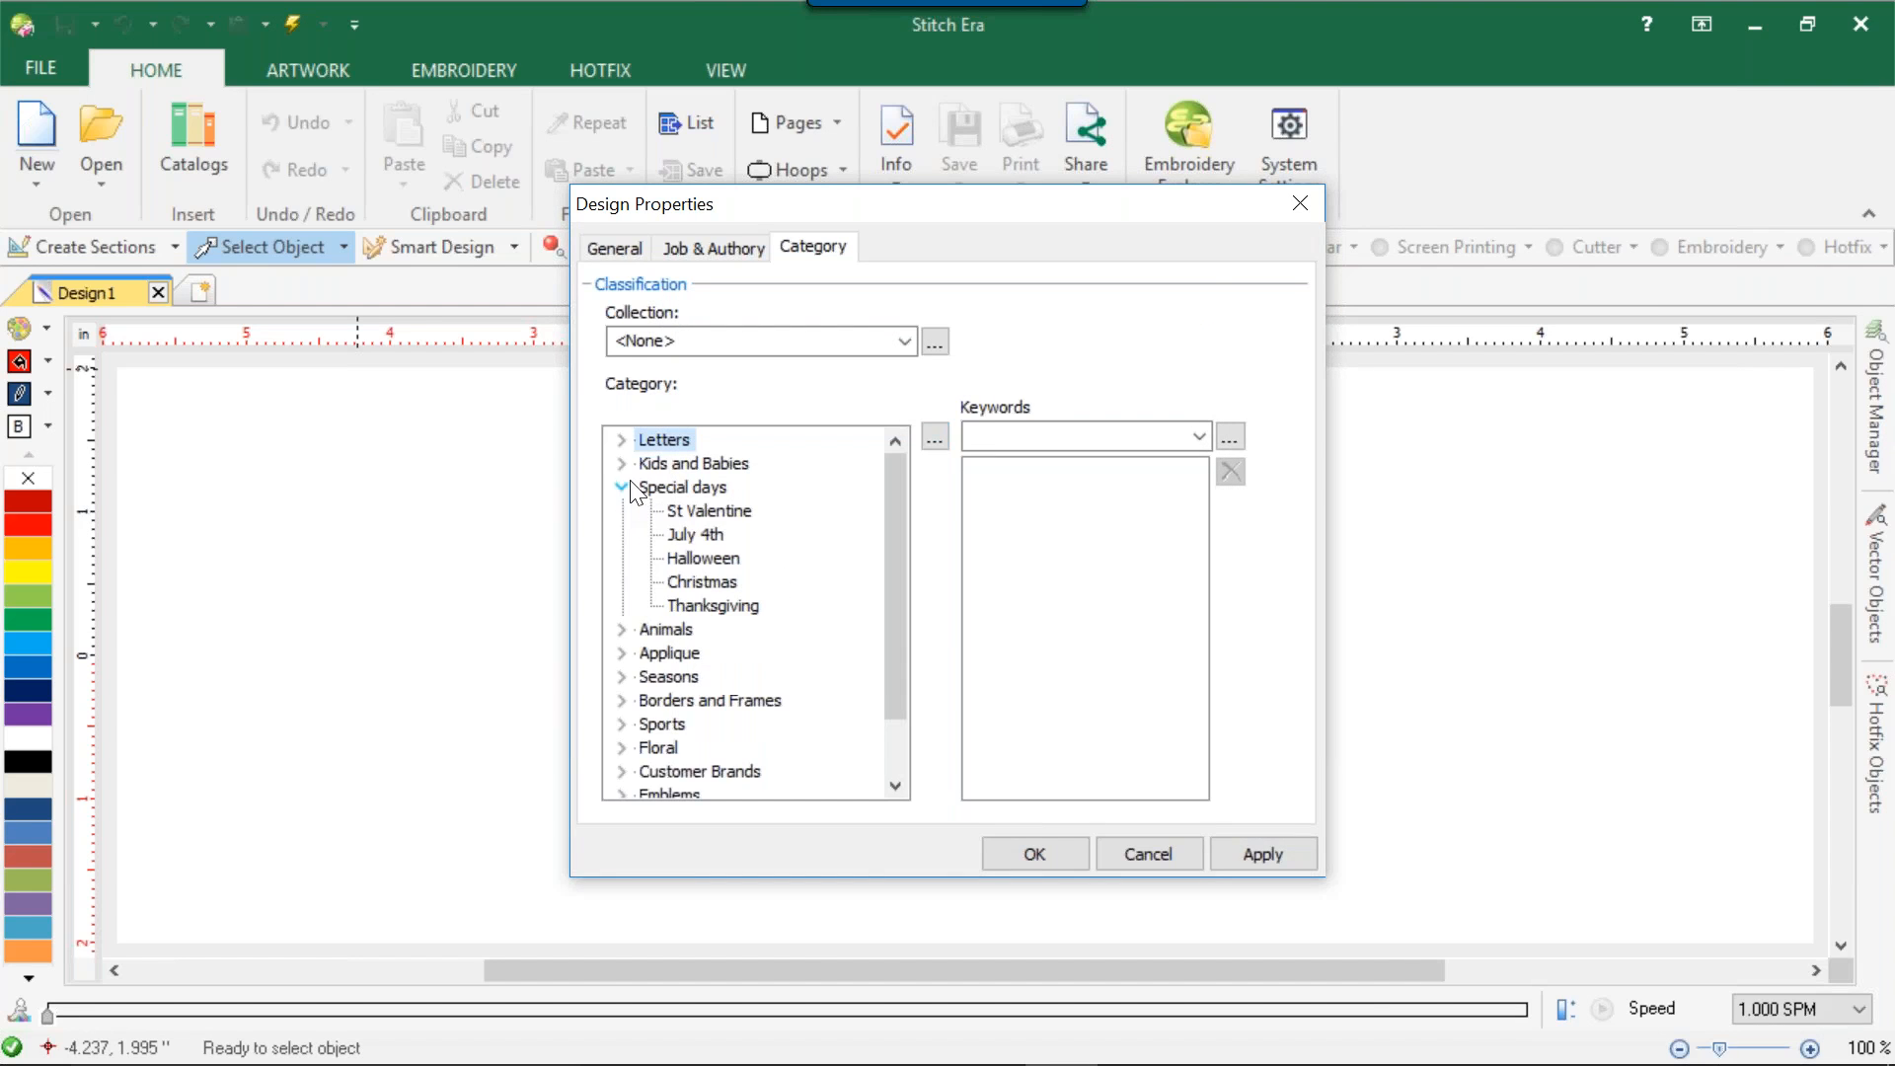
click(622, 463)
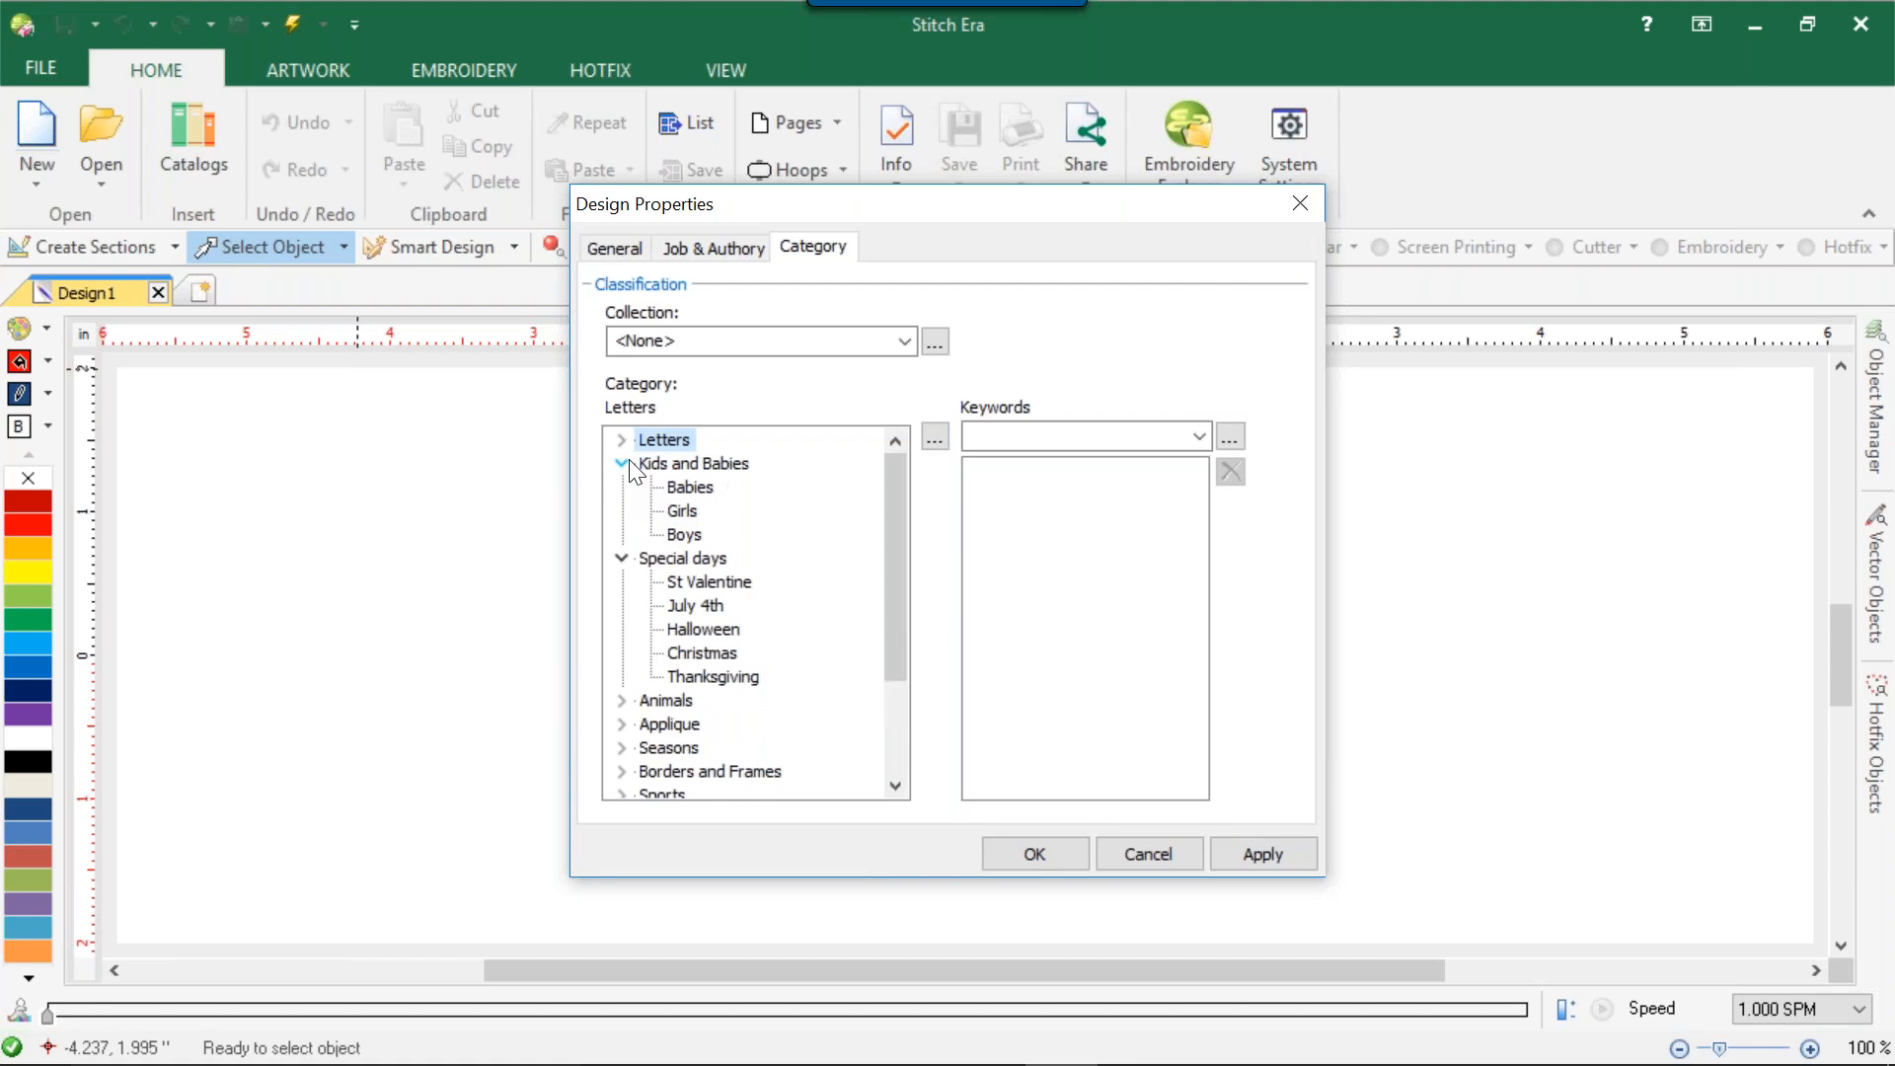
click(624, 463)
scroll(671, 624, down, 1)
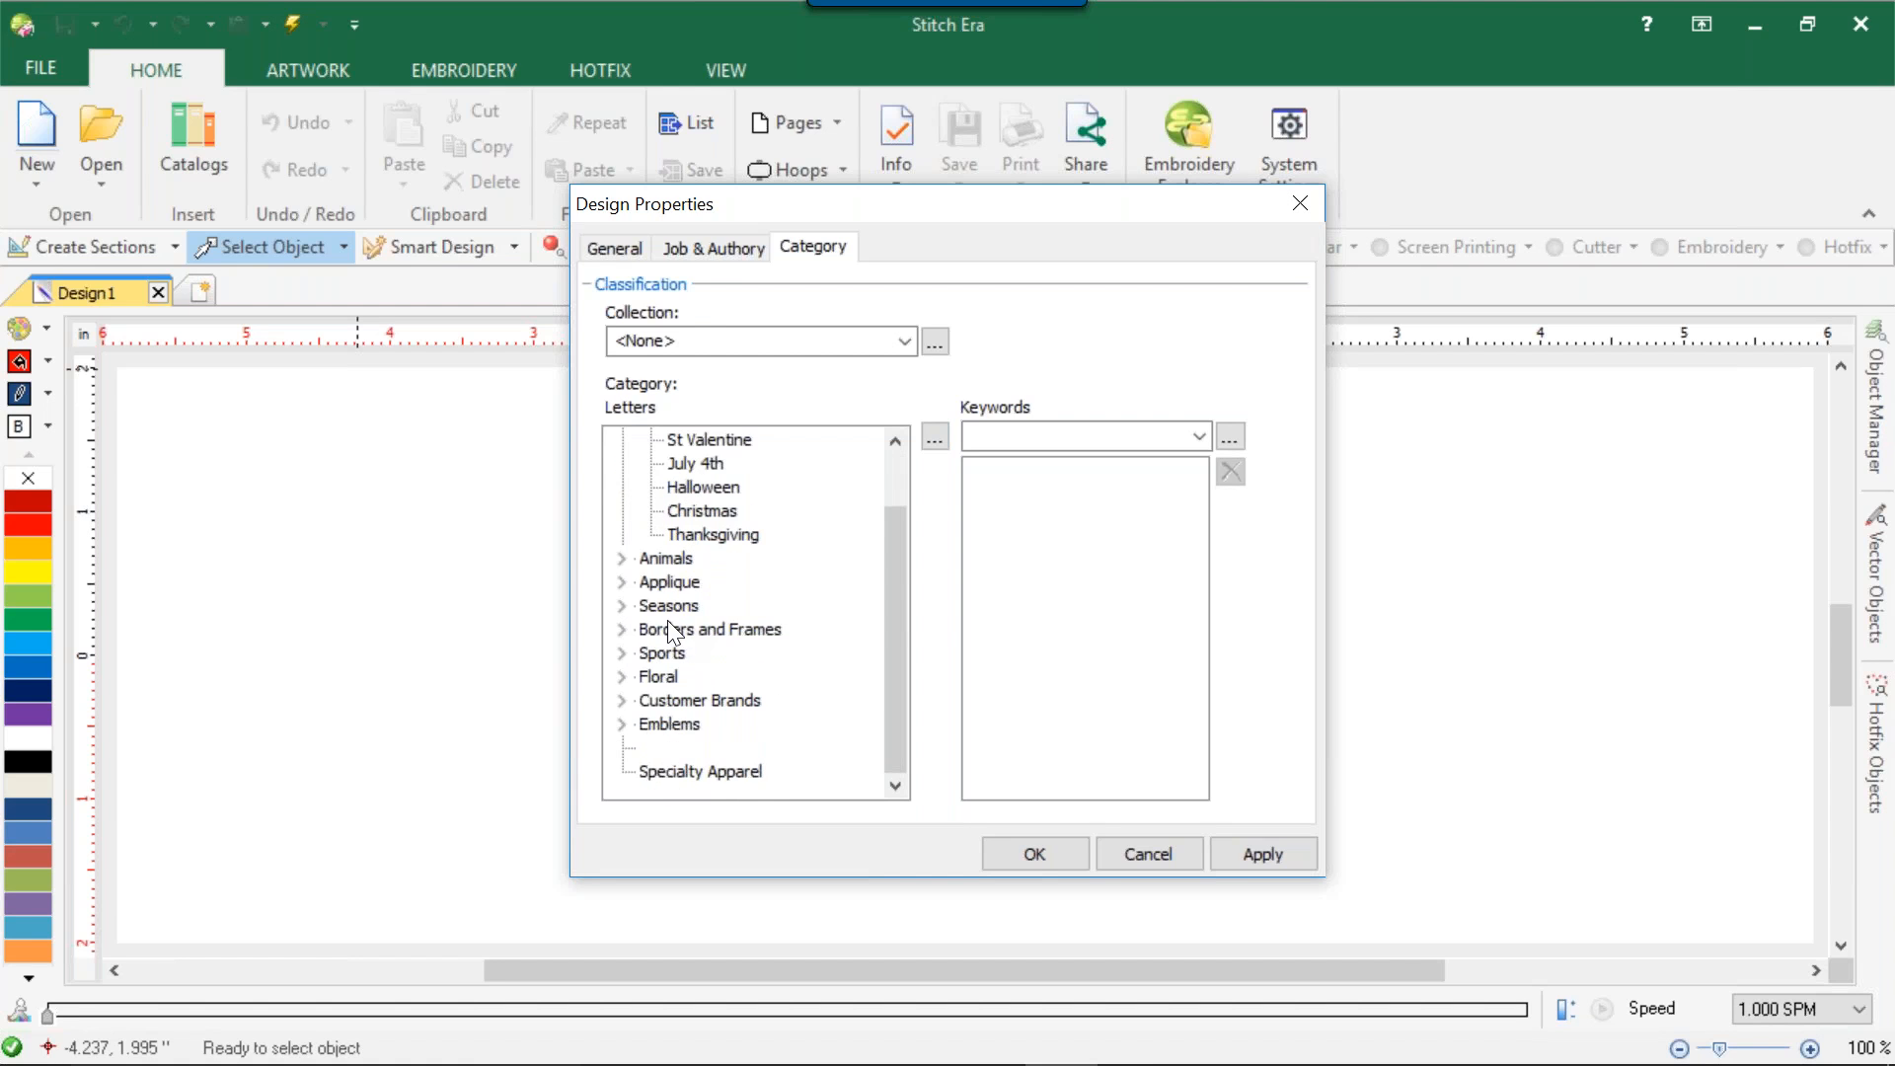
scroll(687, 673, up, 1)
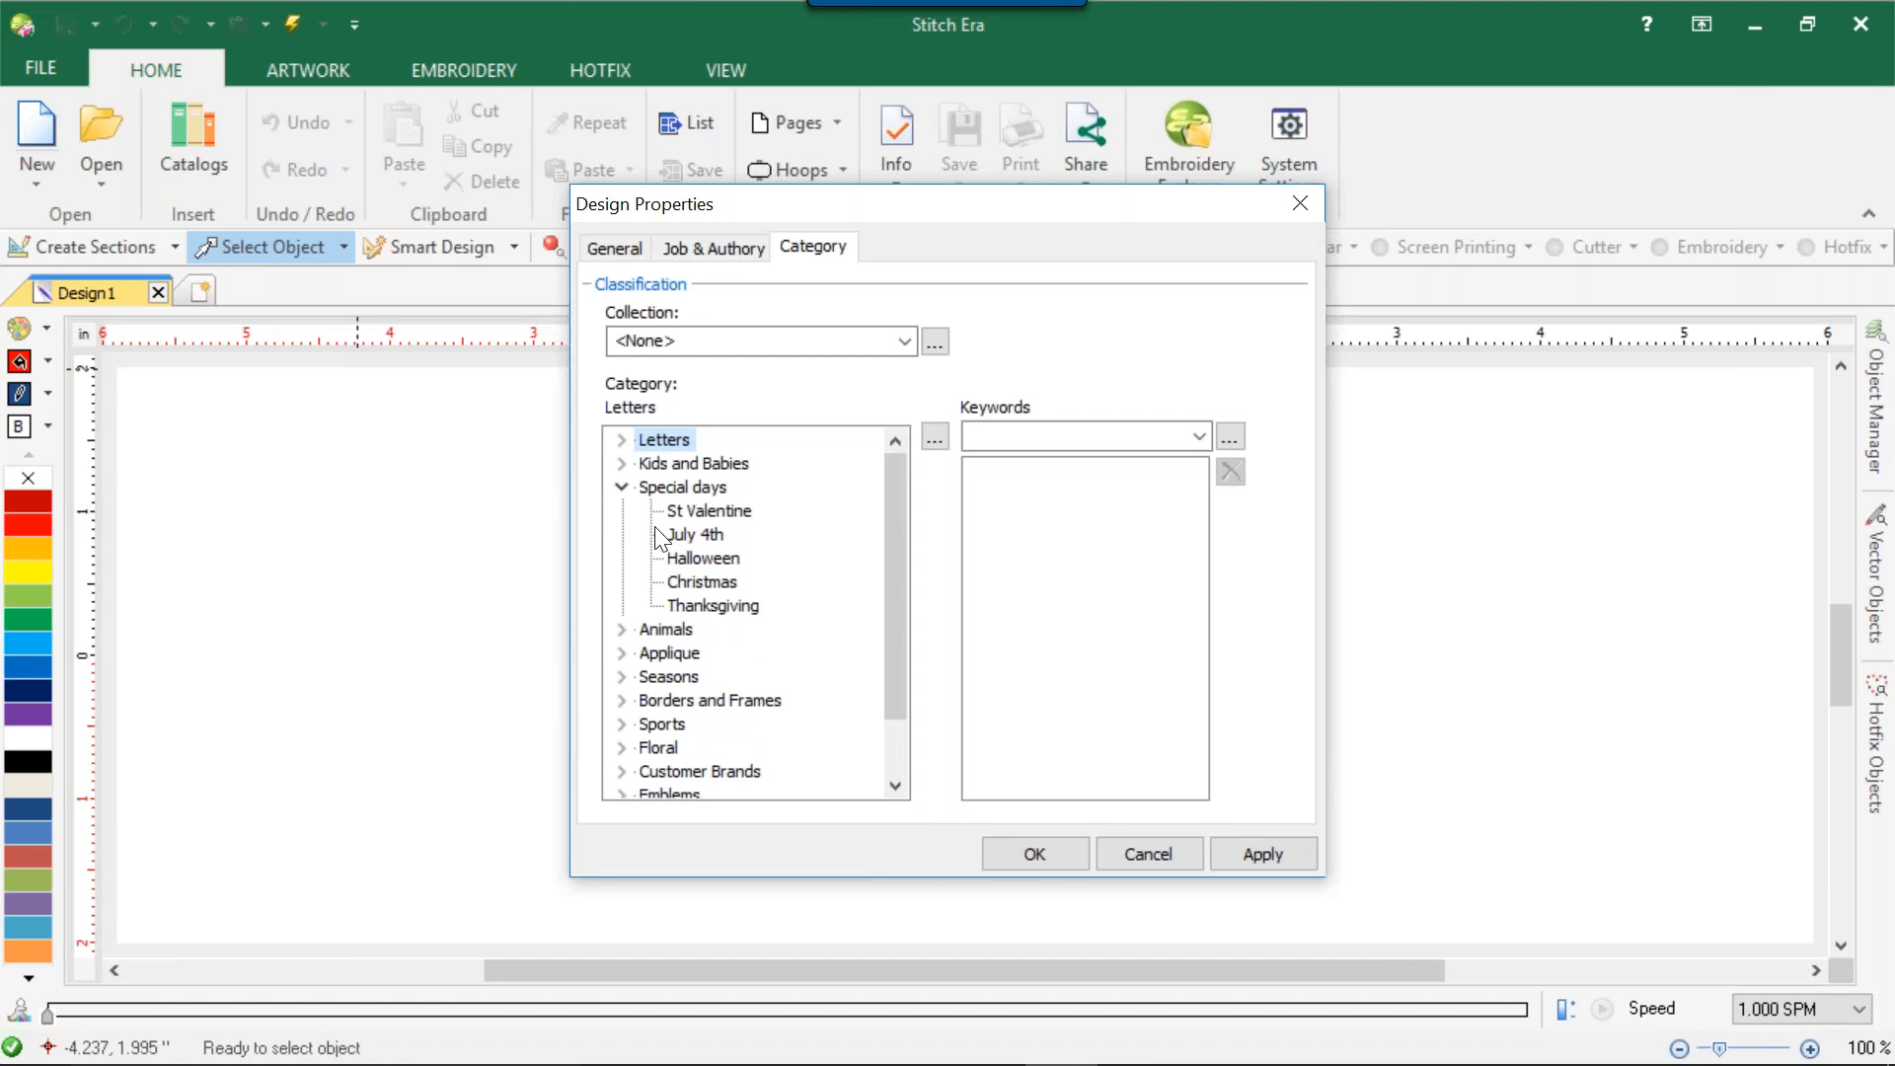
click(621, 488)
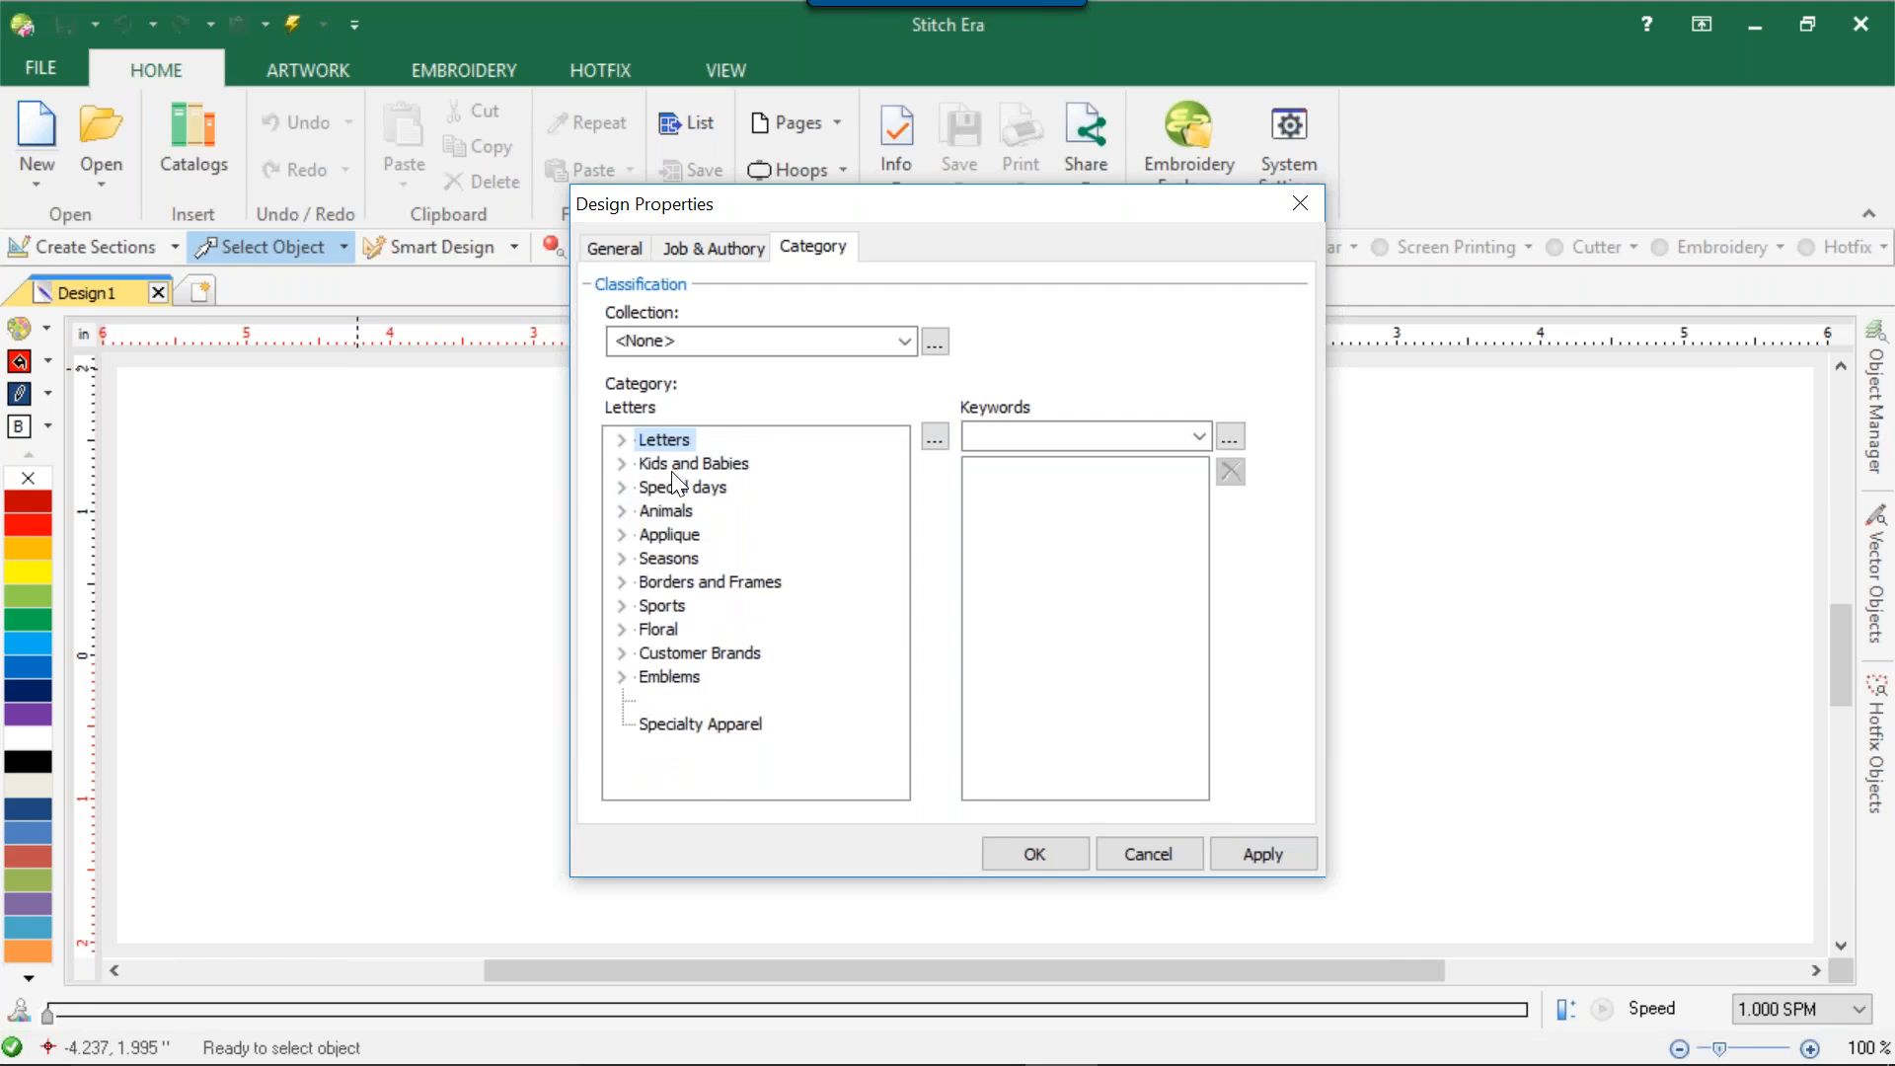
click(622, 440)
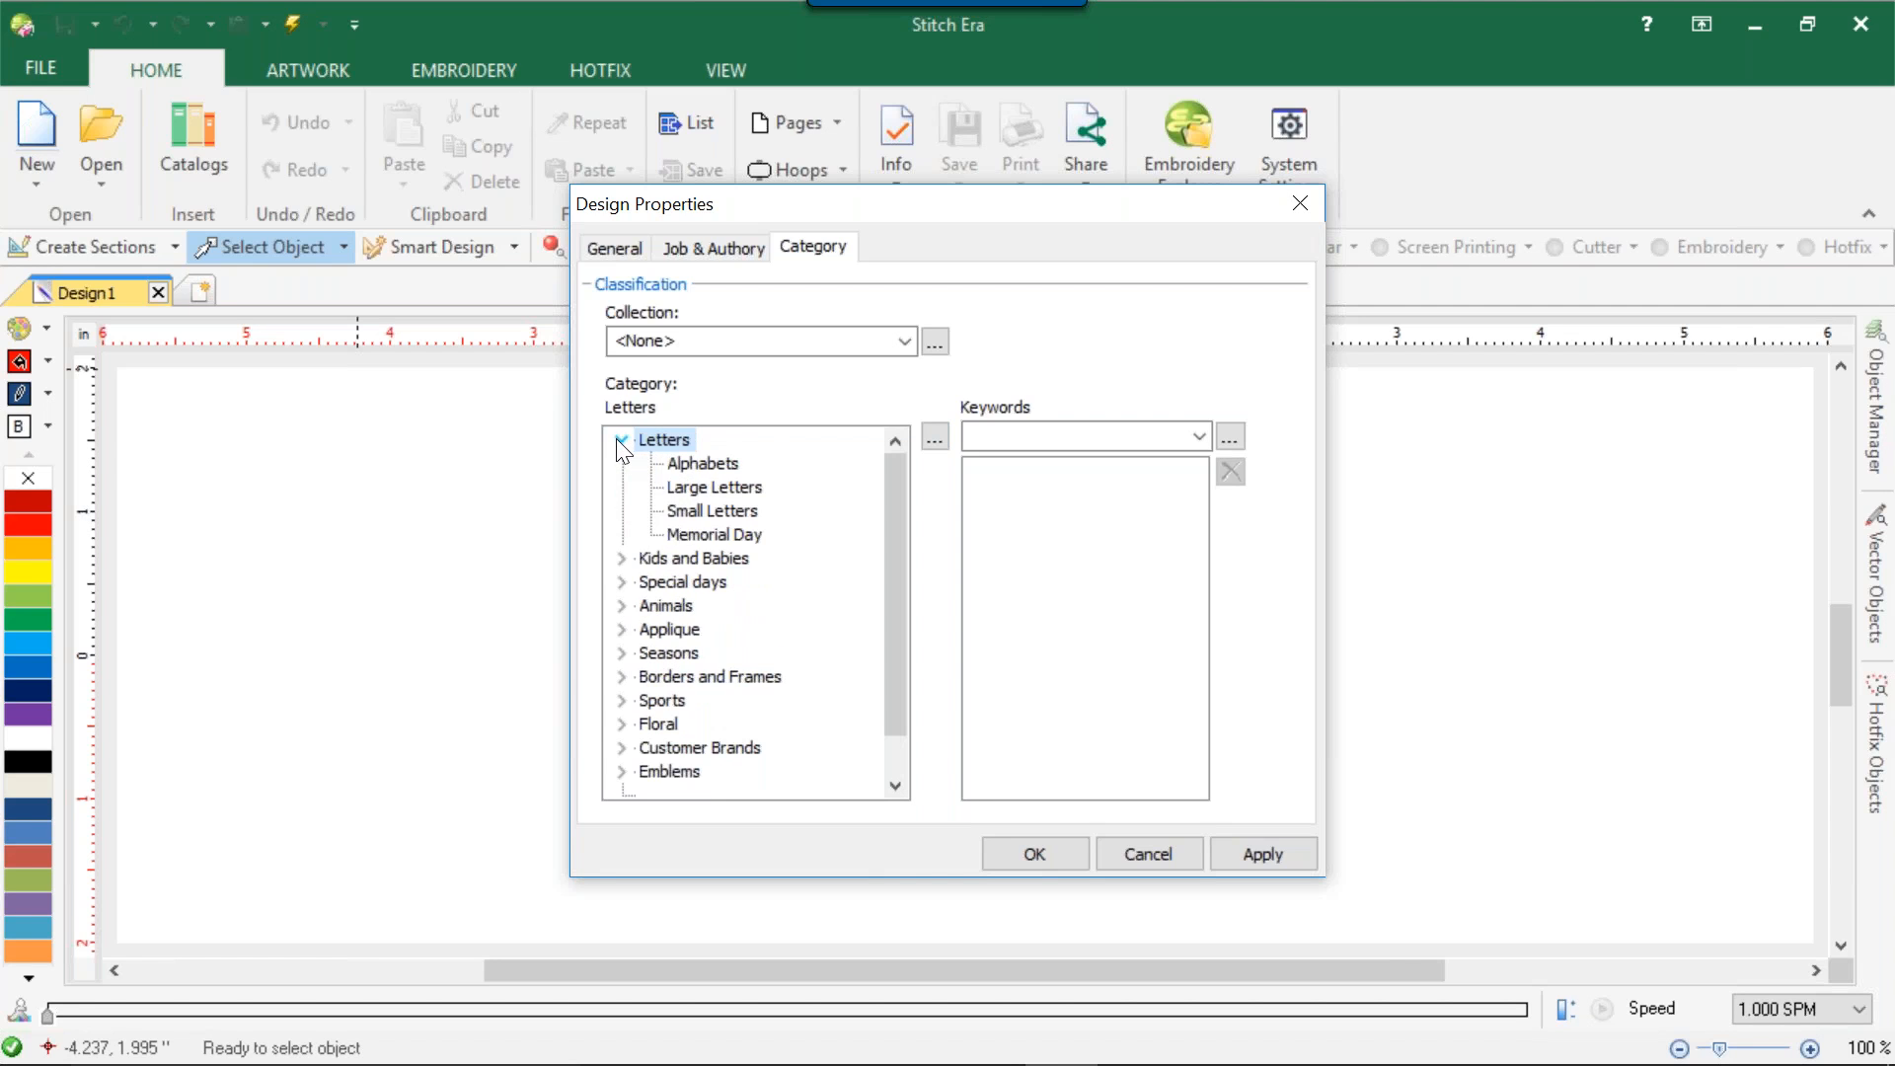
click(679, 536)
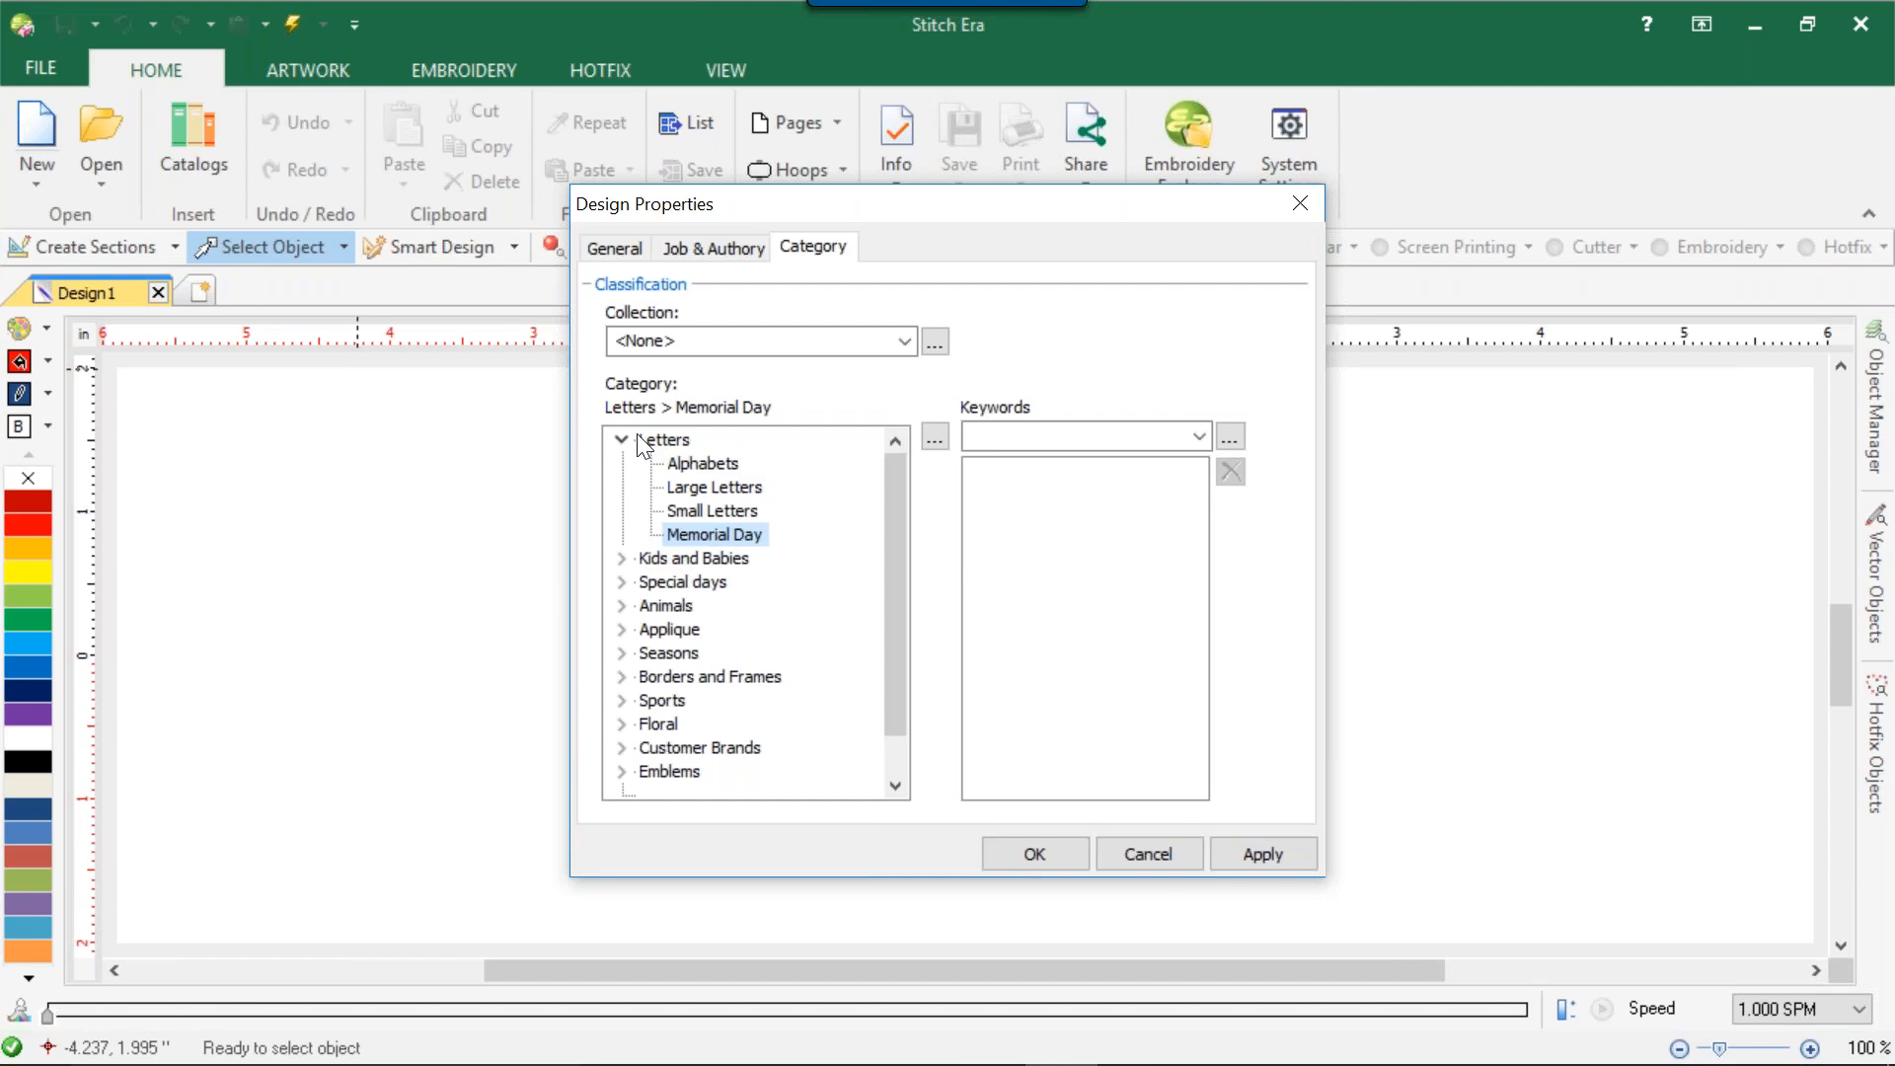
click(1161, 867)
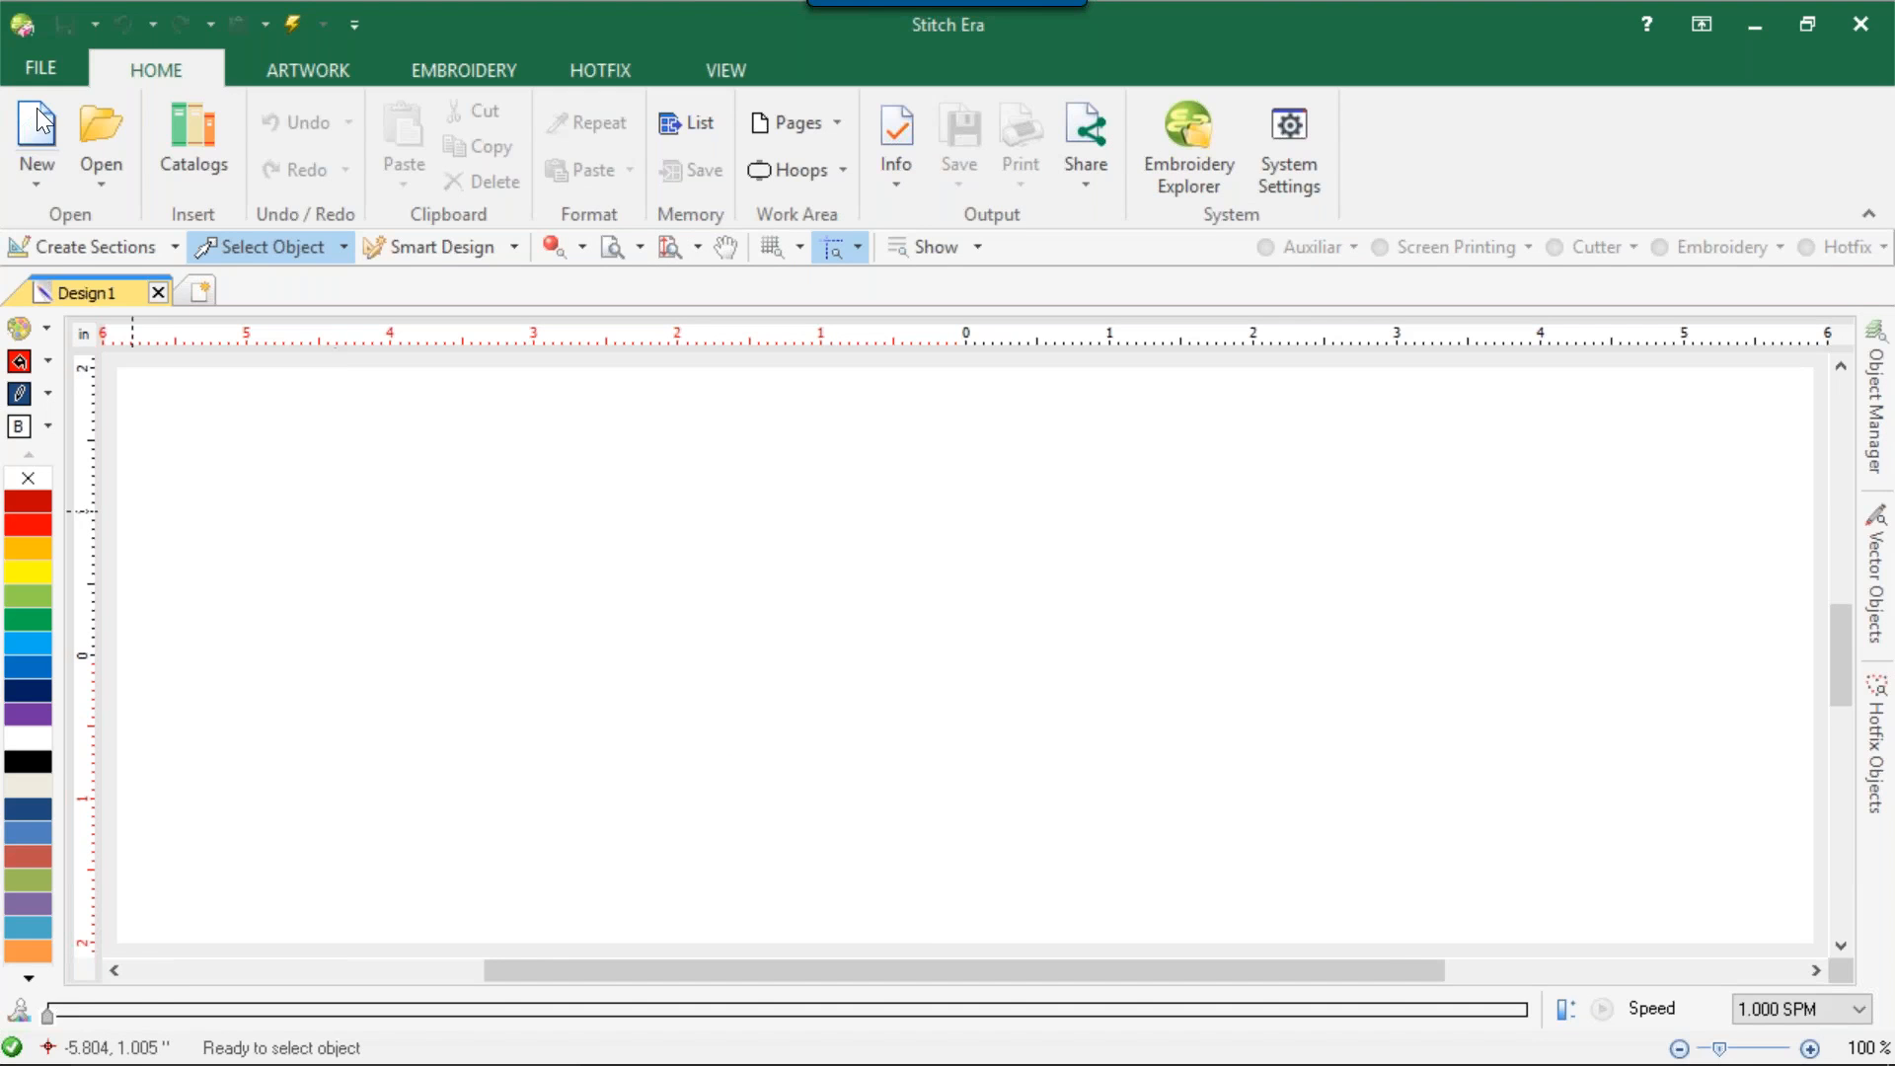
Browse the Design Library for a design to open and sort the listing by Category in descending order.
click(102, 146)
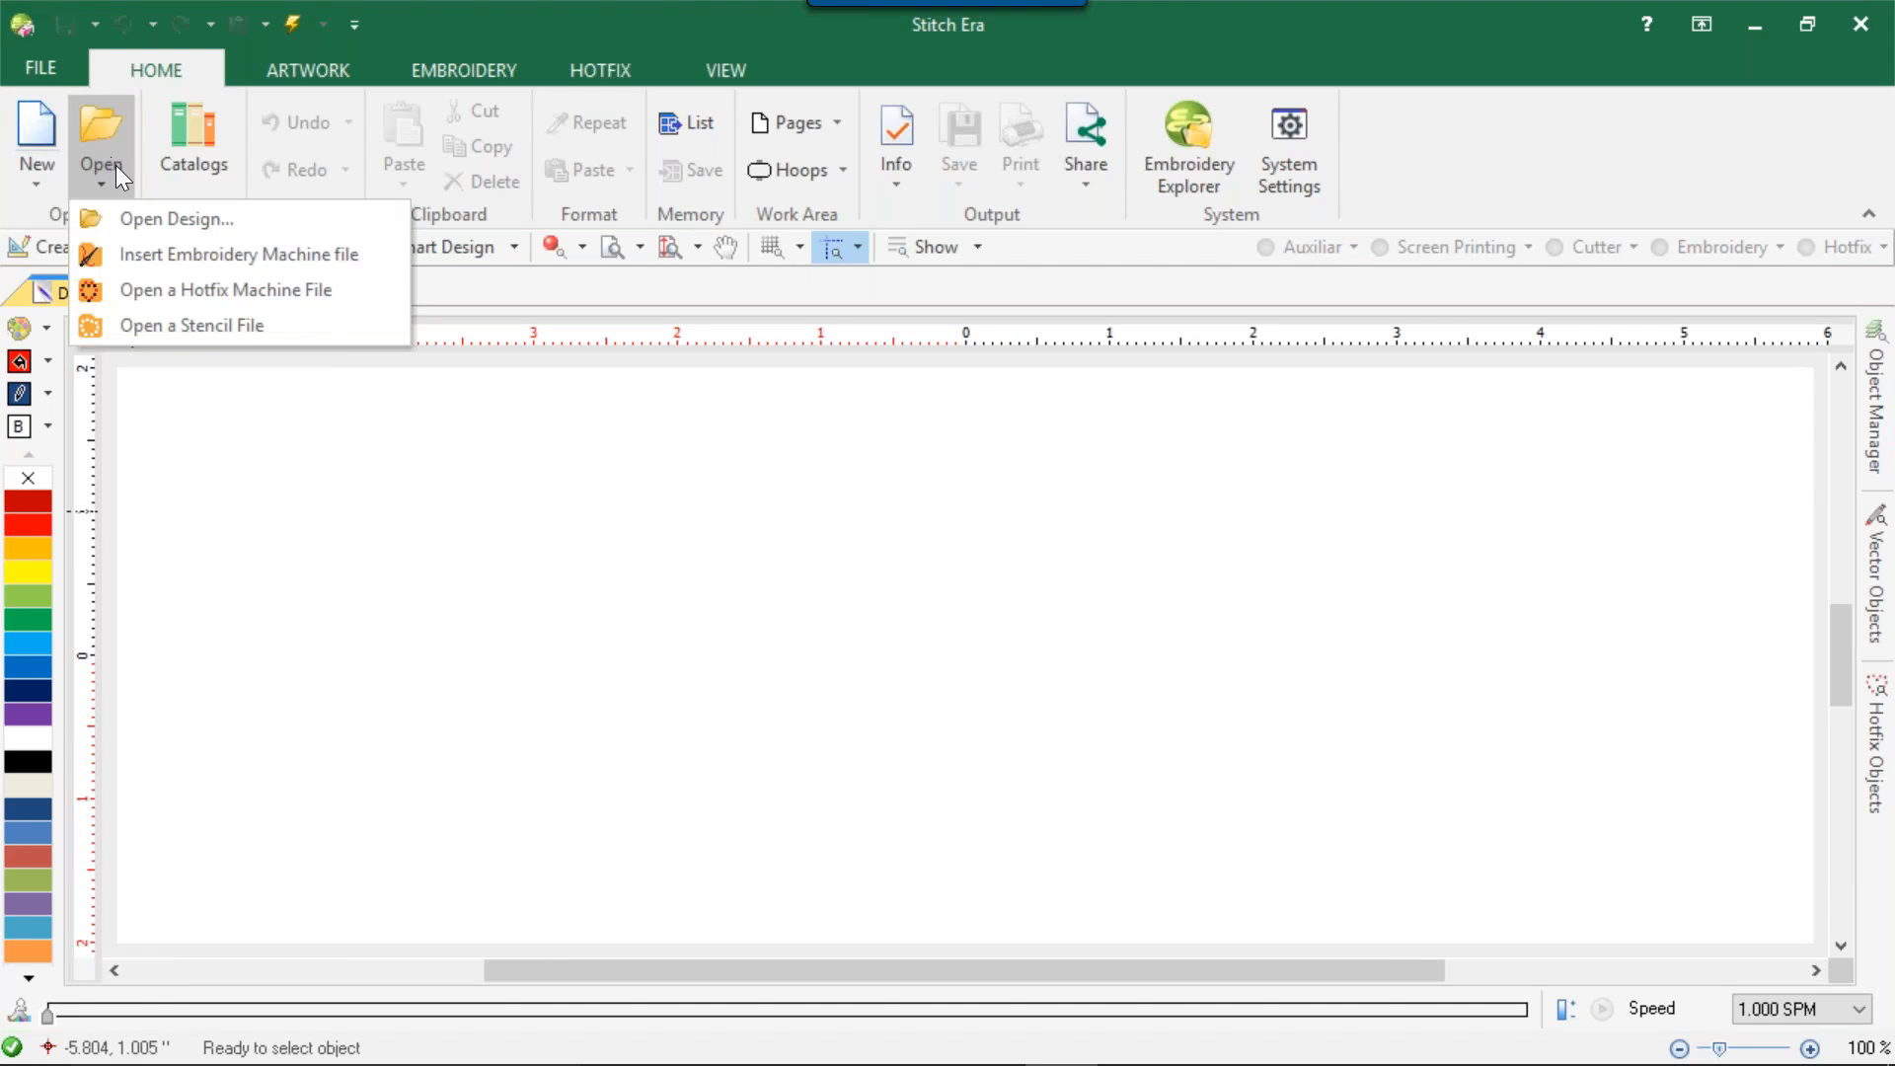
click(170, 223)
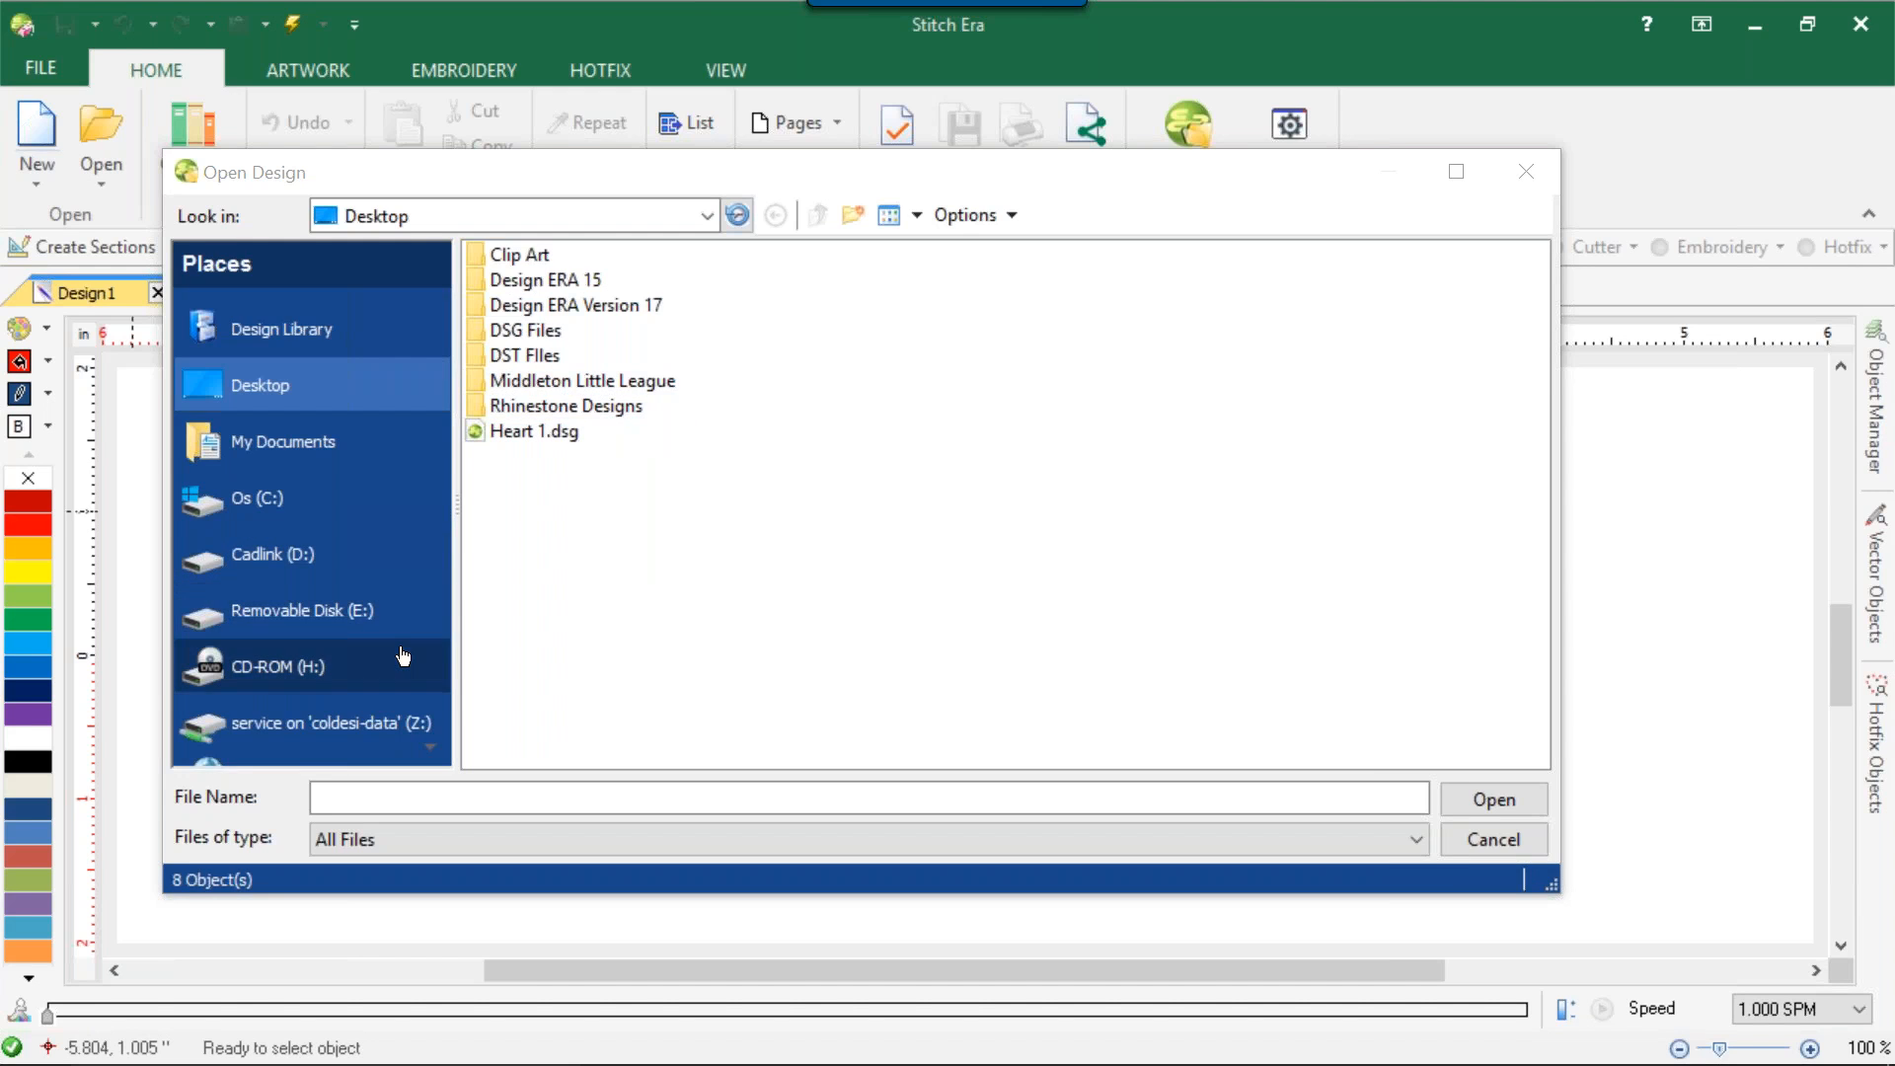
click(338, 346)
click(337, 344)
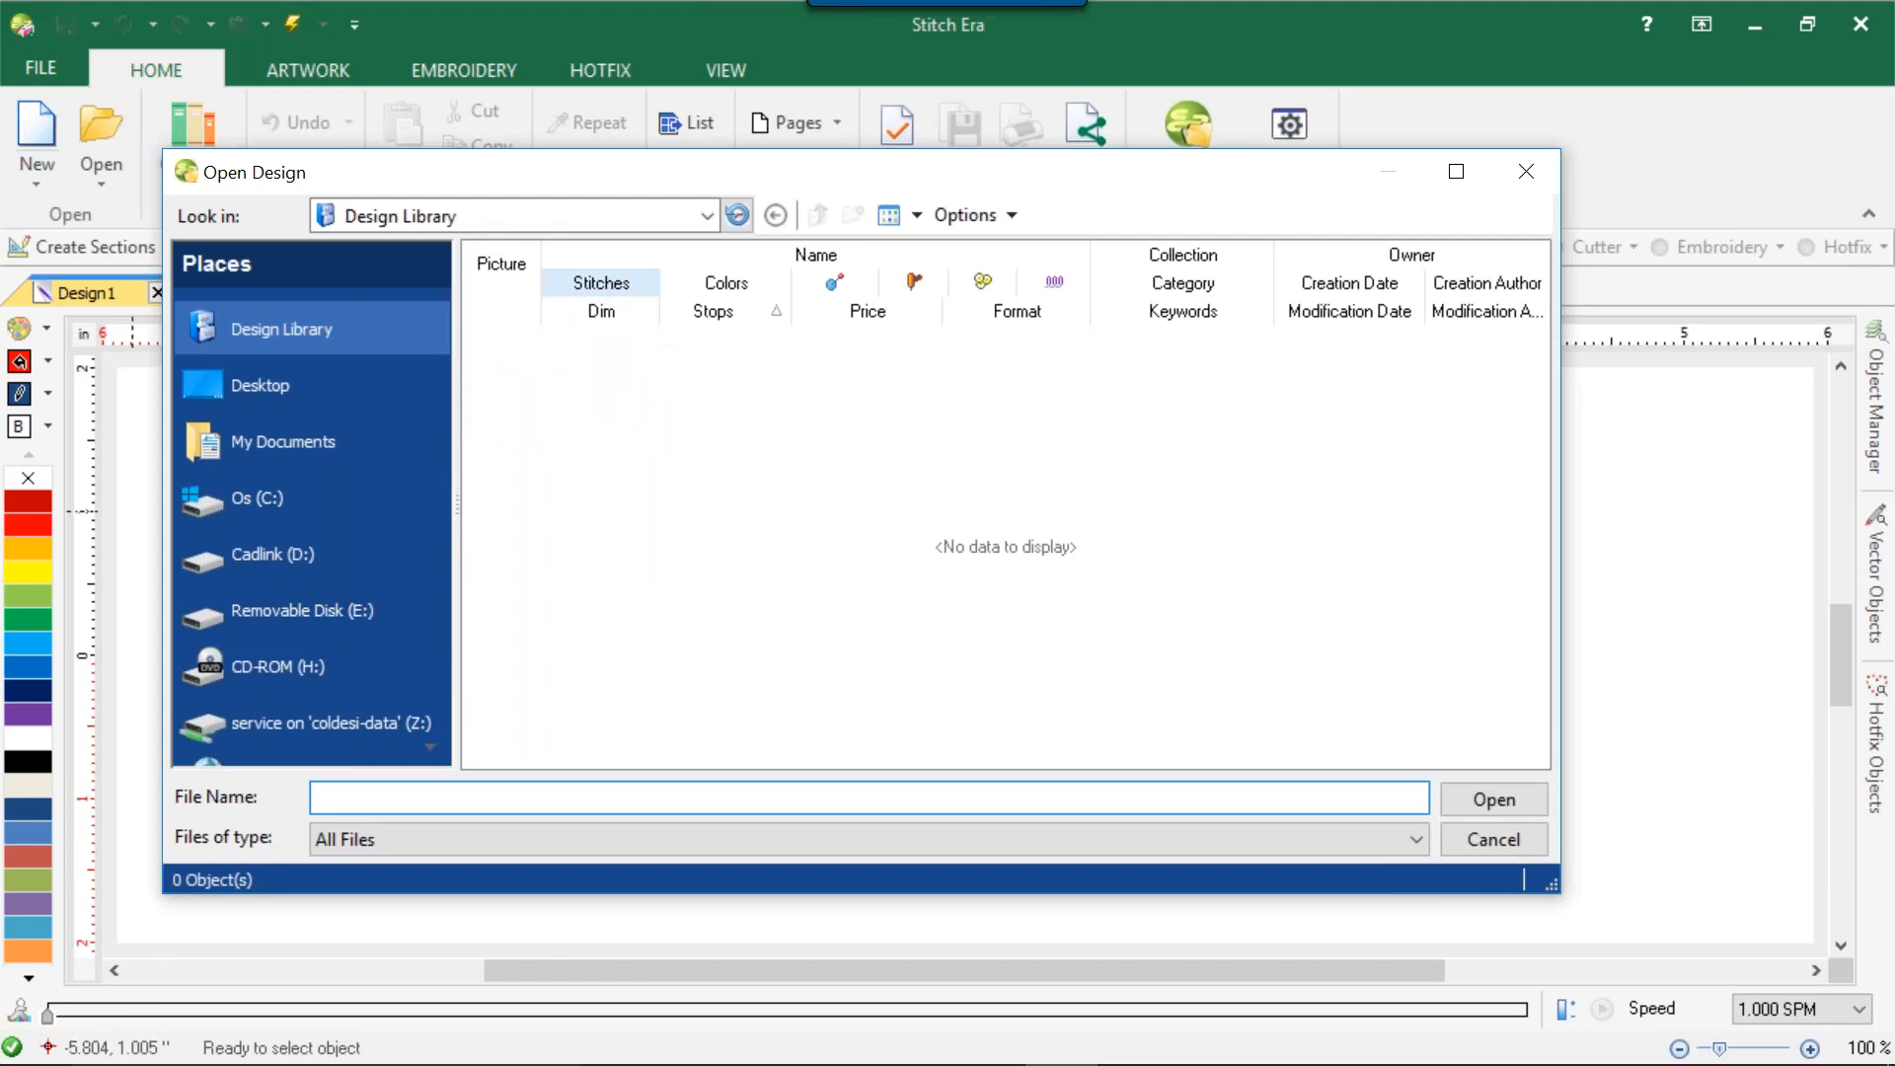
click(1160, 282)
click(1254, 280)
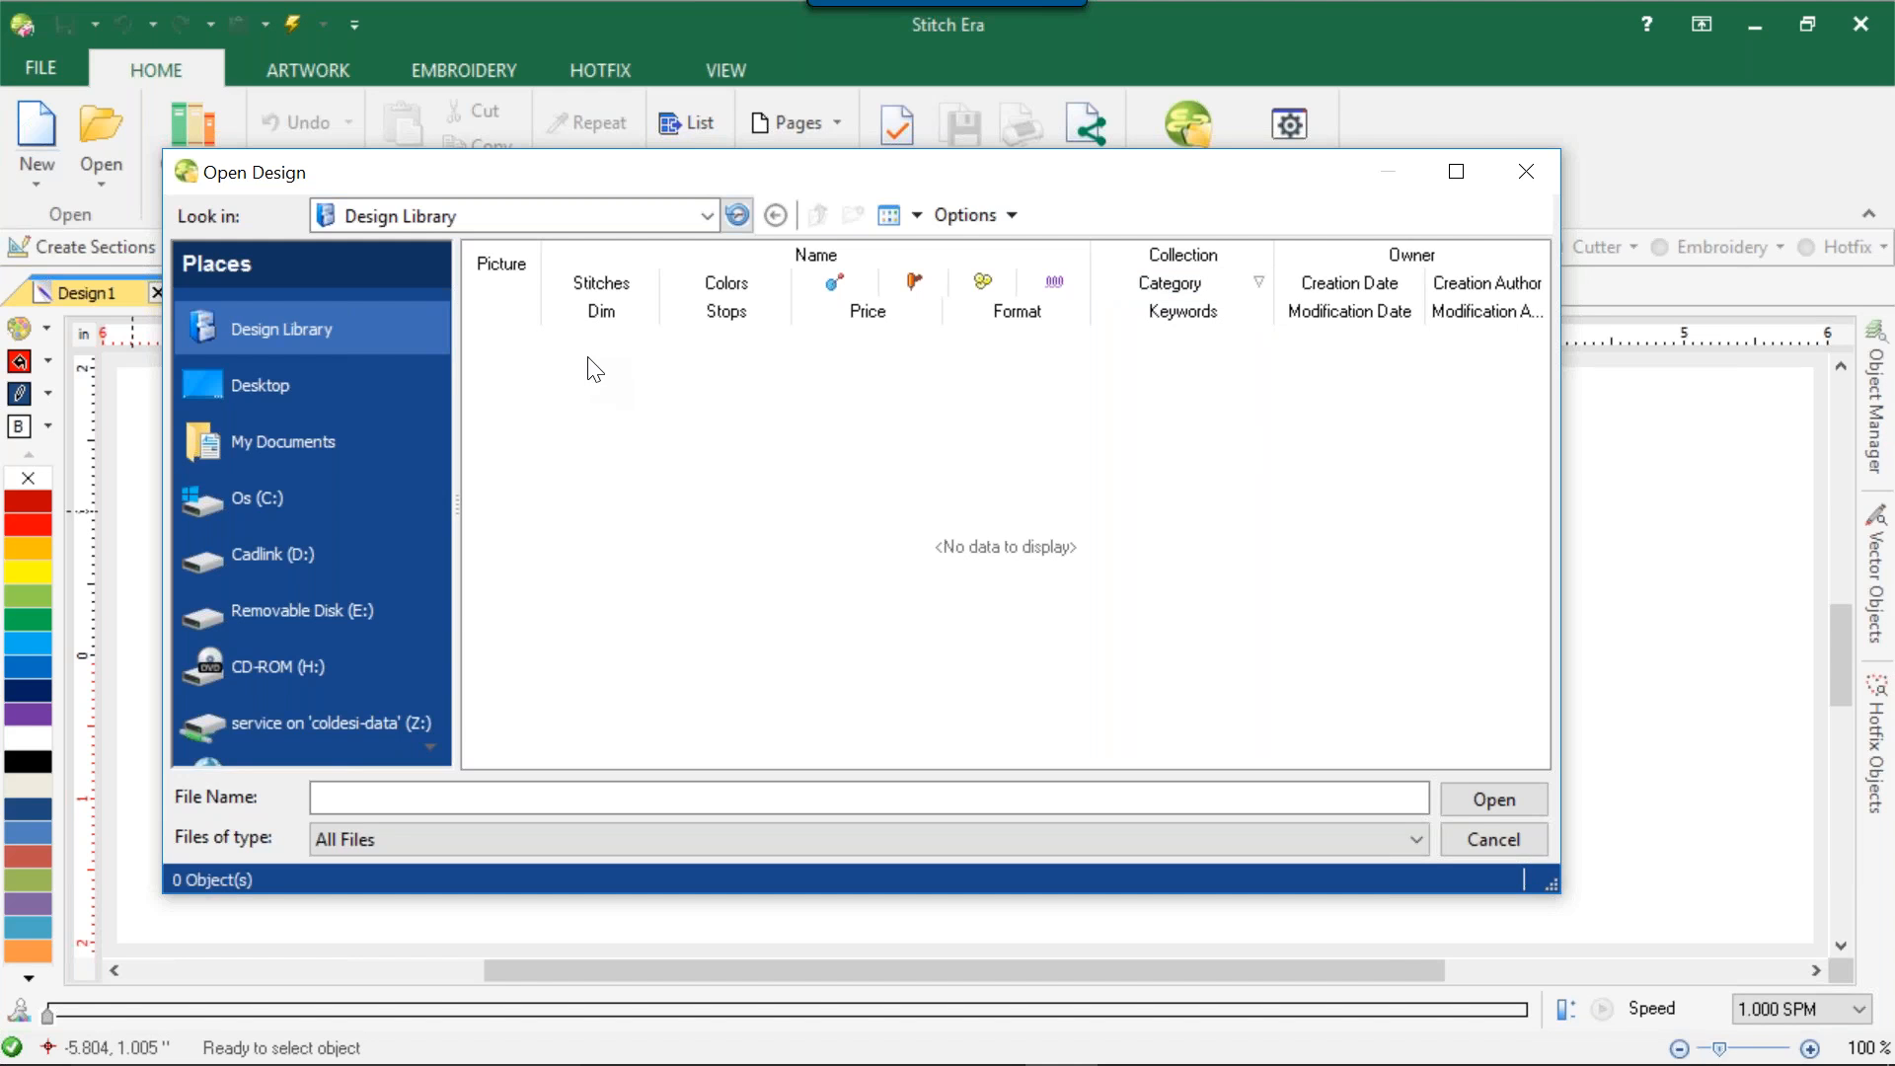
Switch the Design Library listing in the Open Design dialog to Normal view.
drag(1025, 184, 733, 207)
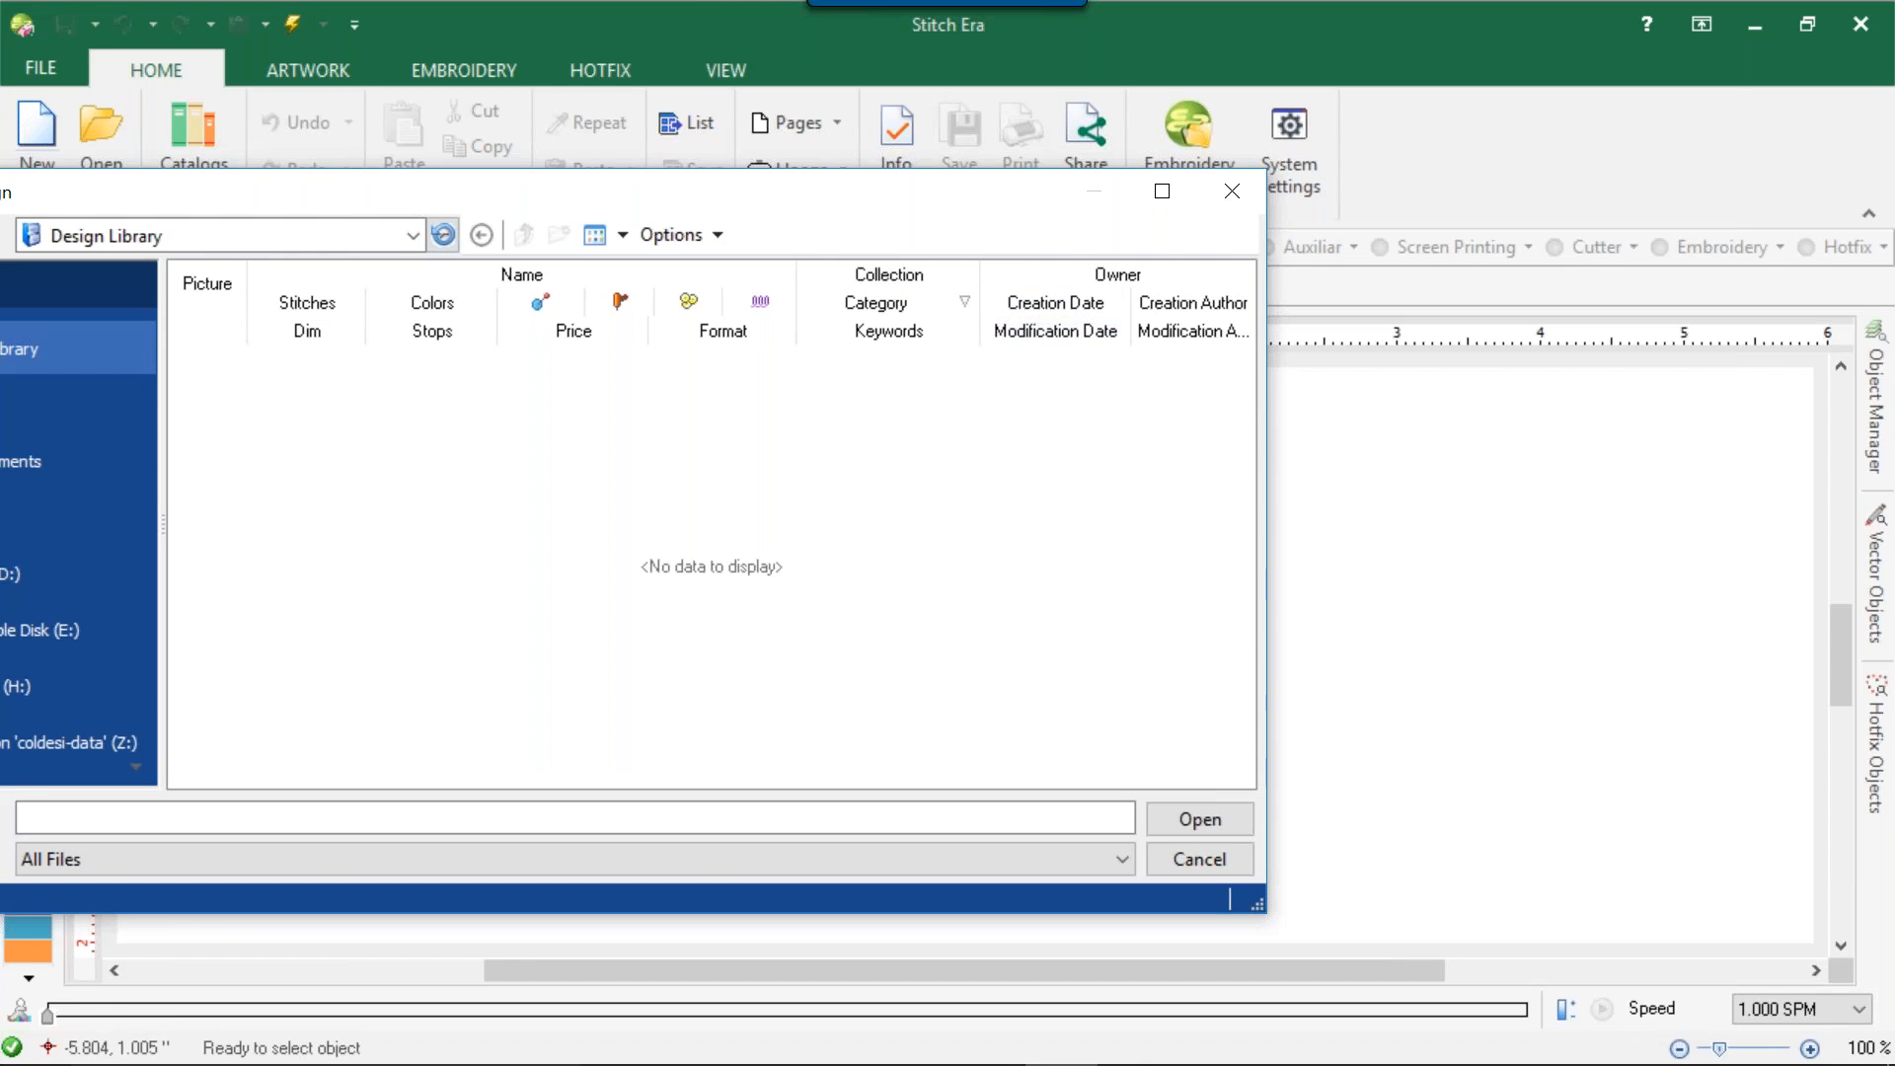
drag(1027, 190, 1330, 150)
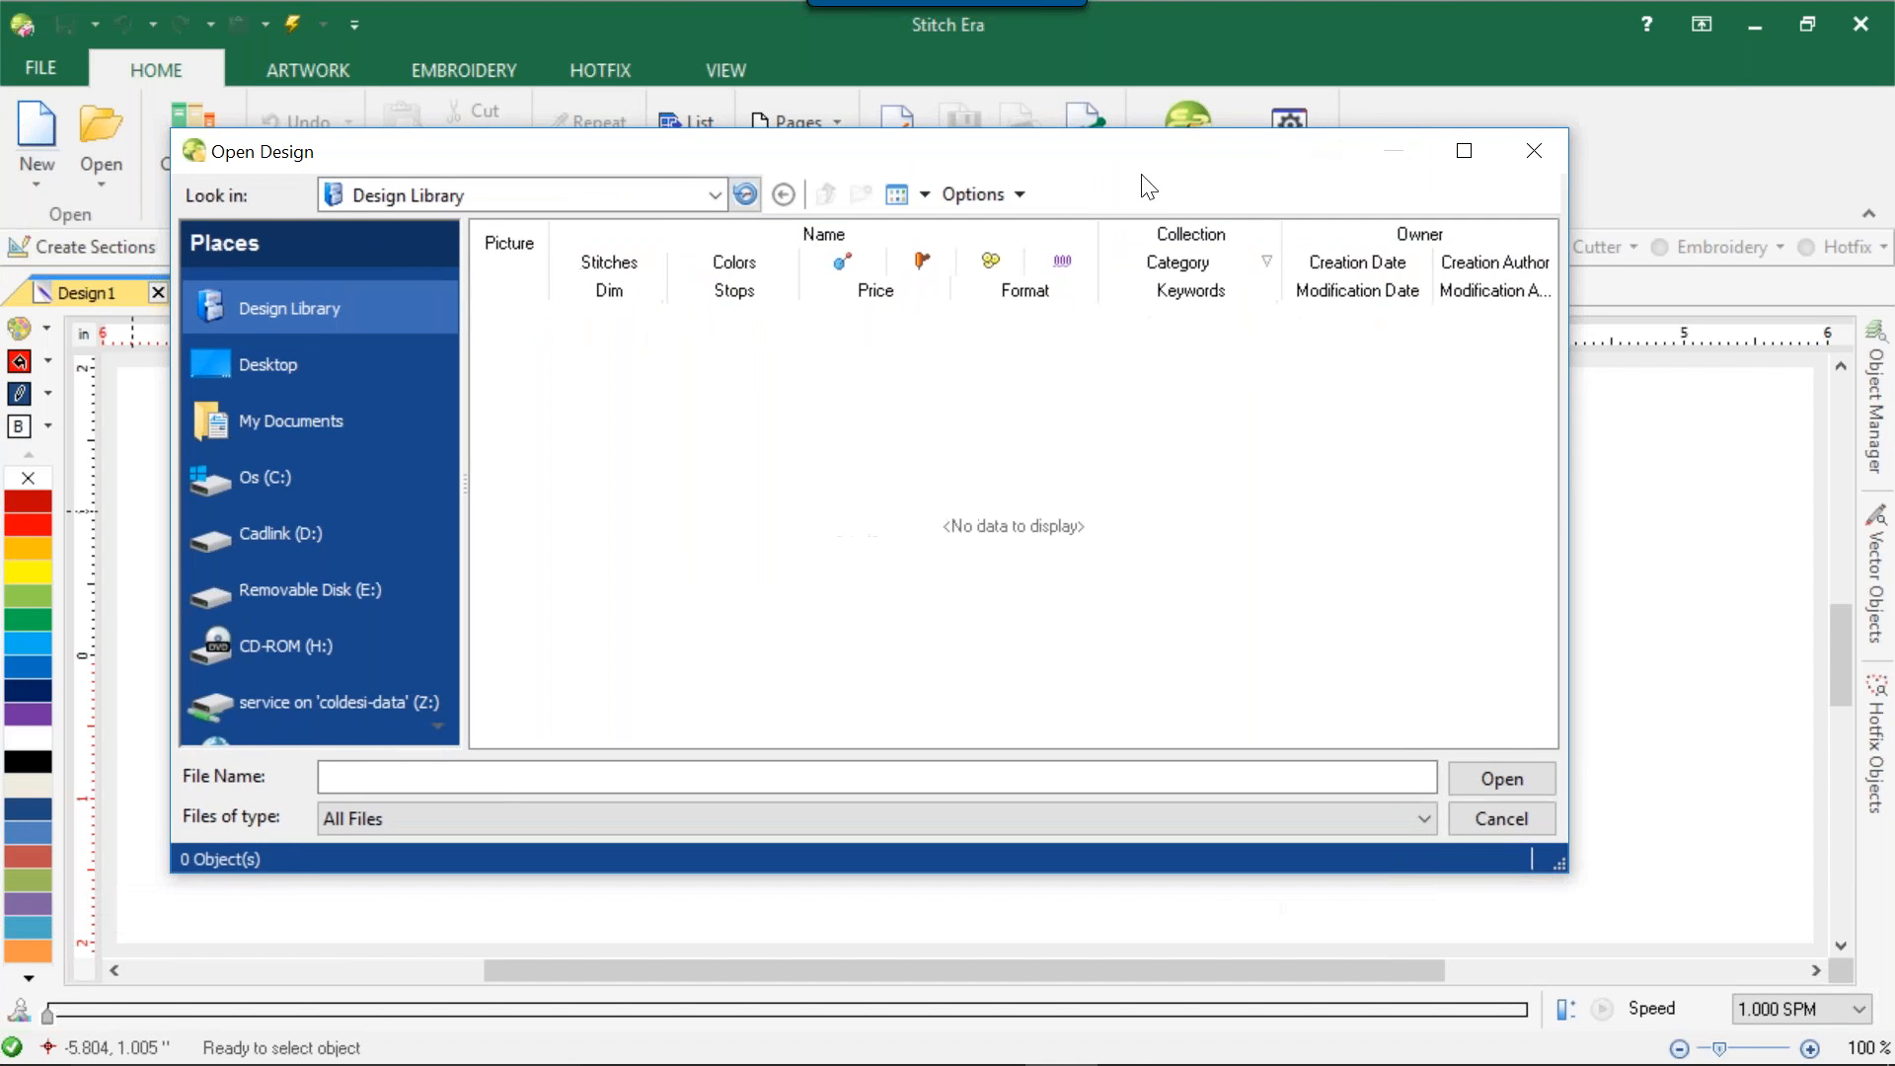
click(897, 194)
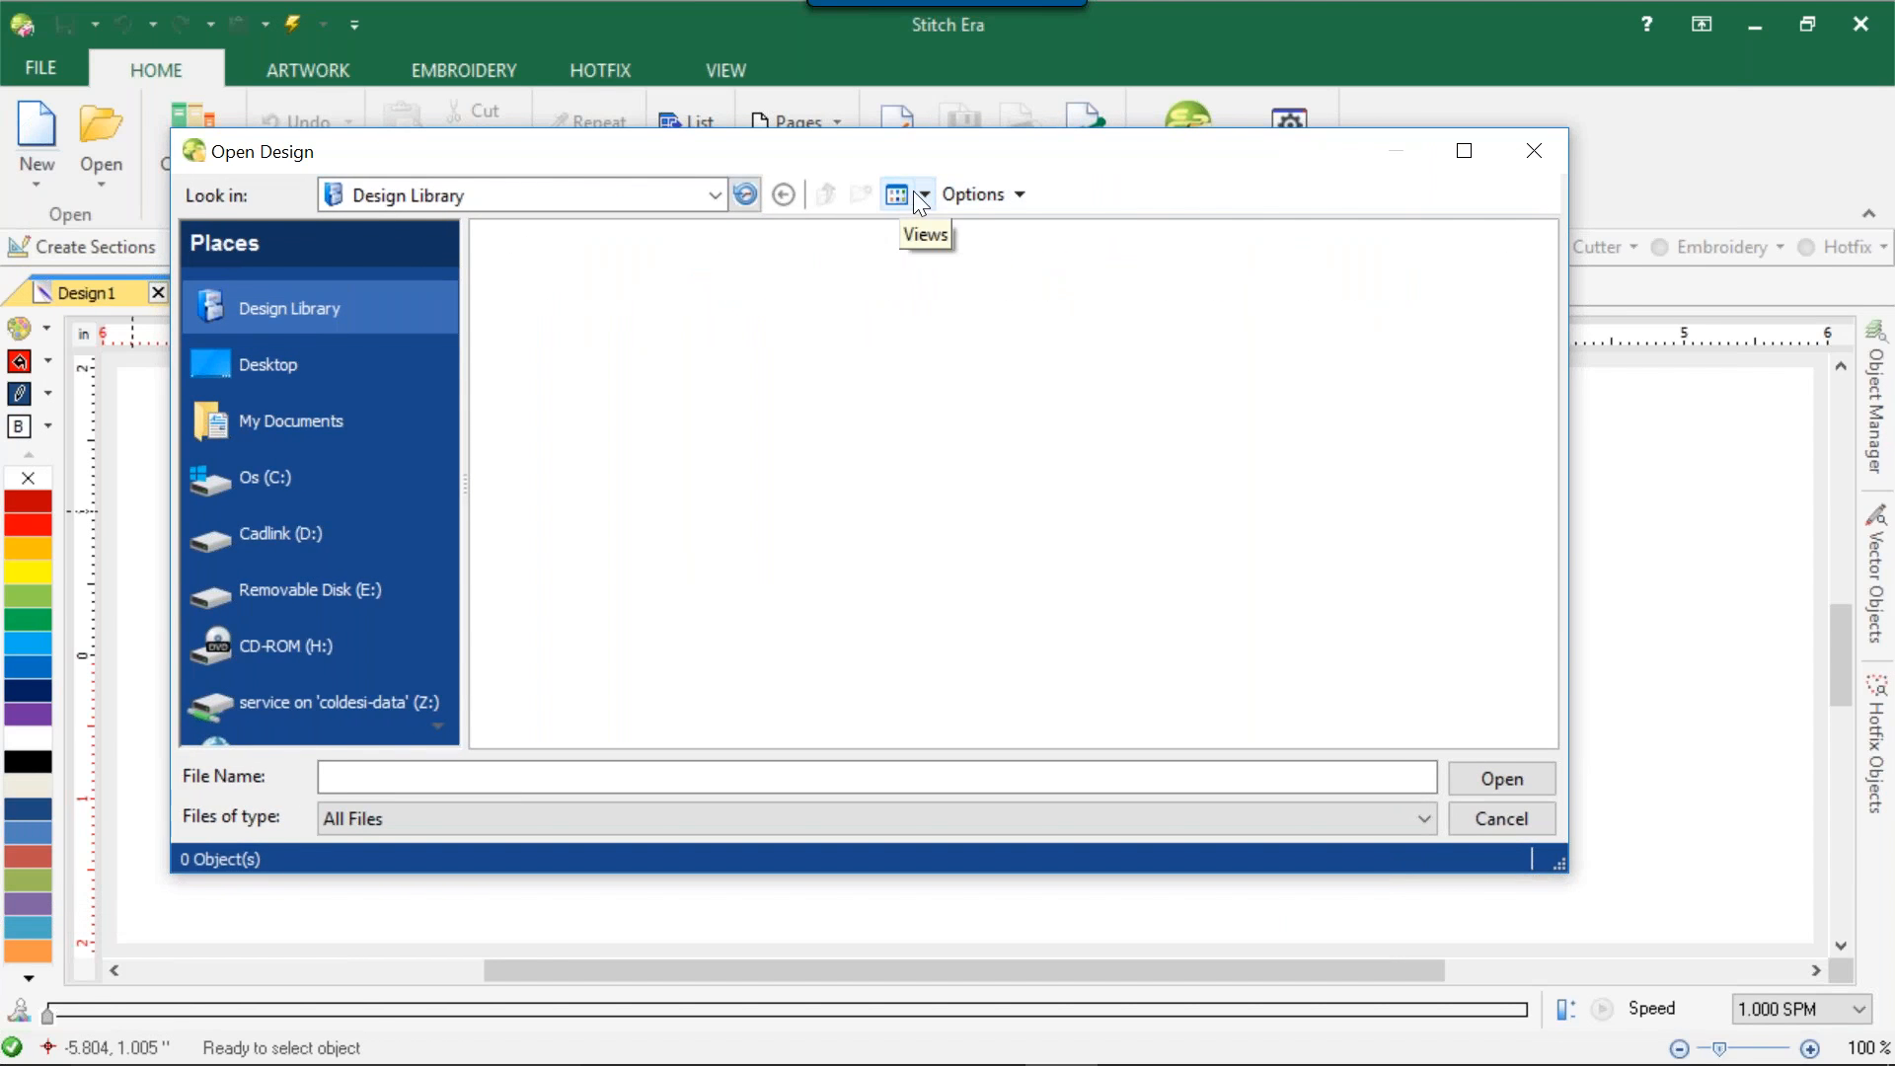
click(926, 194)
click(933, 209)
click(924, 197)
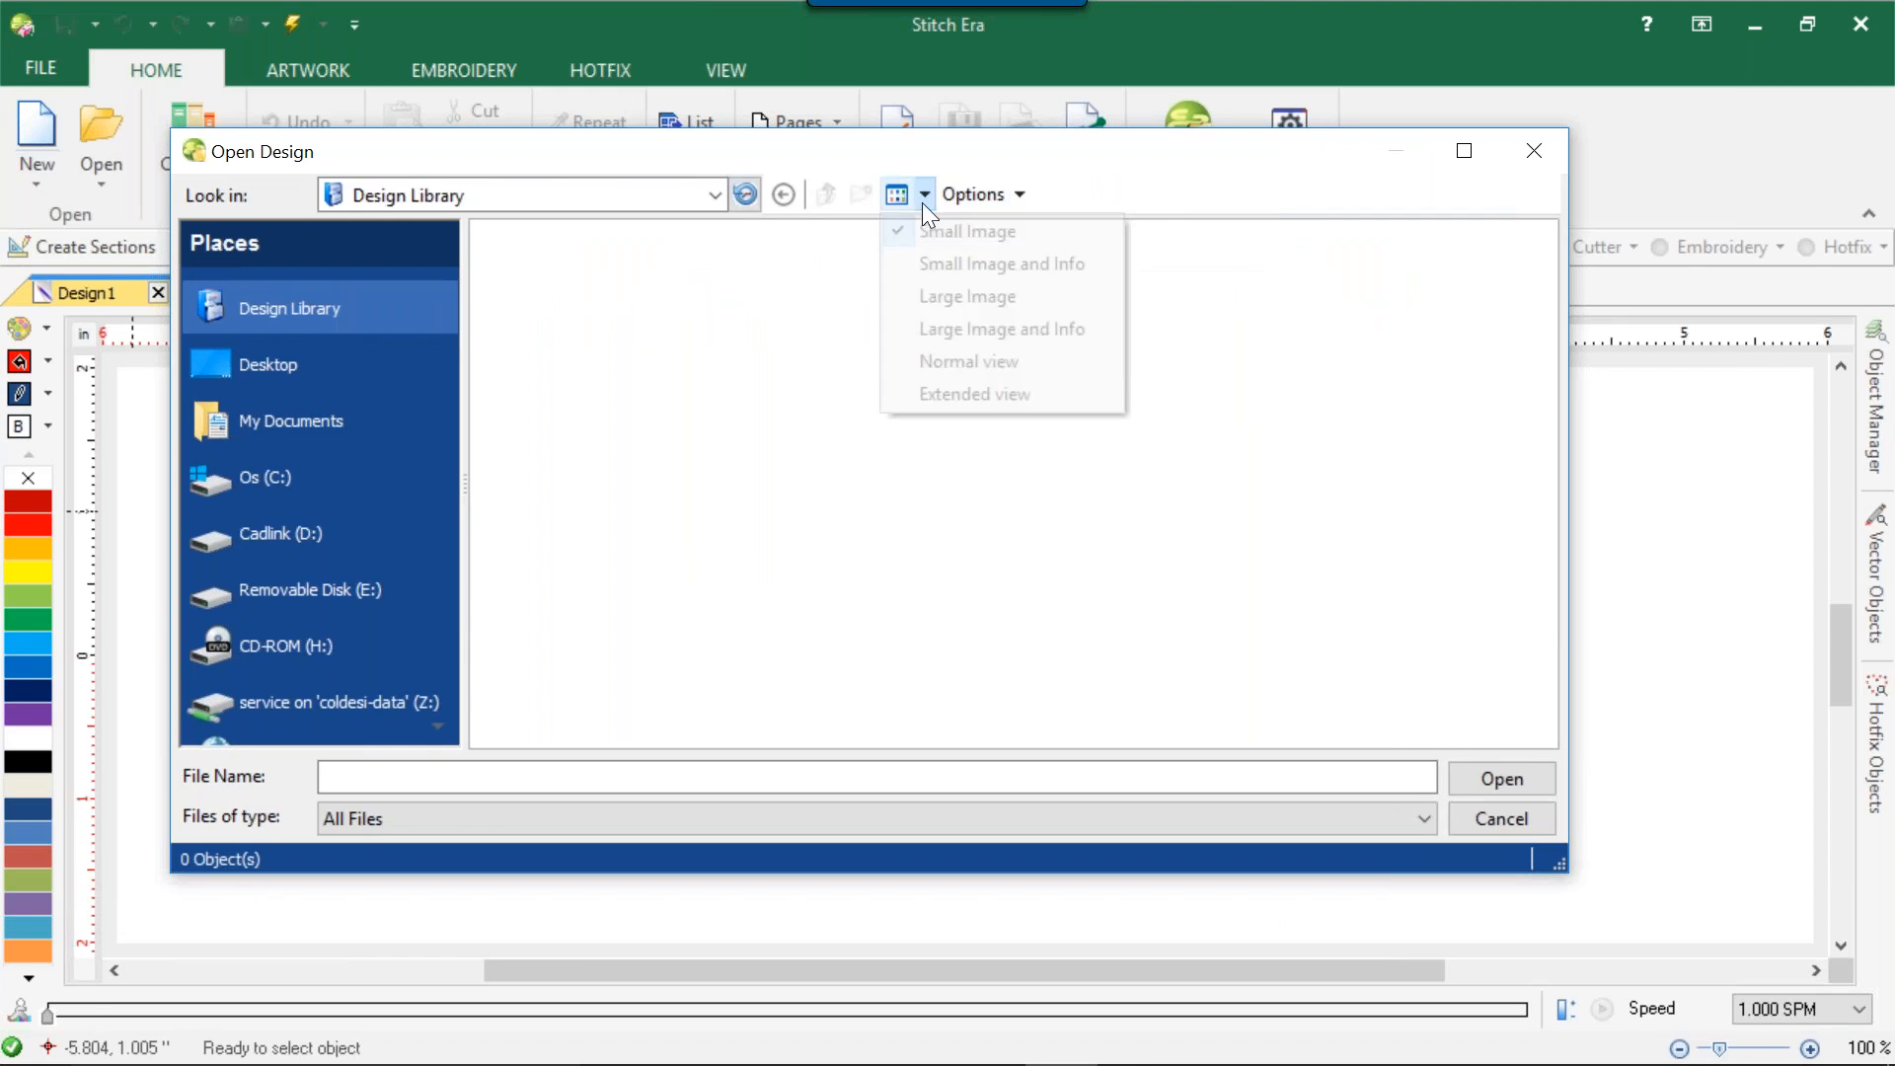
click(964, 361)
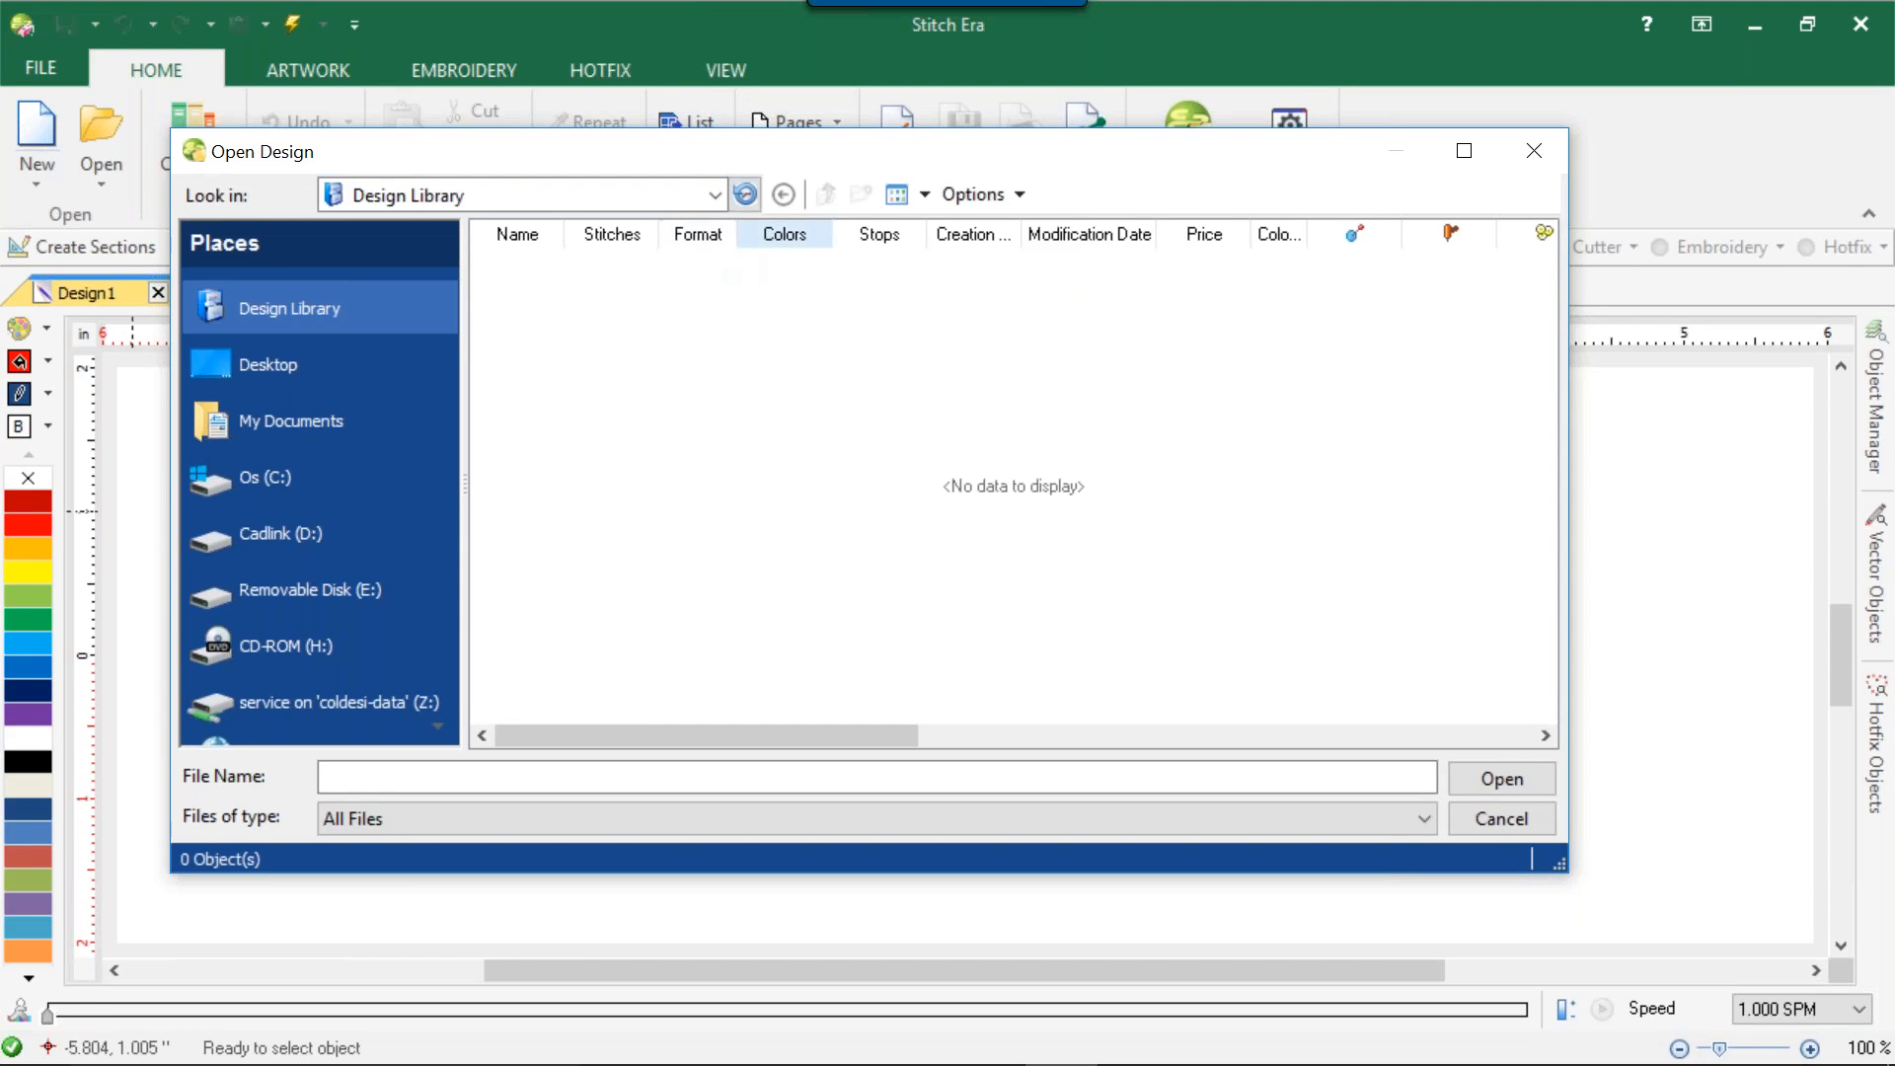
Cycle the Design Library listing through its other view layouts and close the Open Design dialog without opening a file.
click(1017, 192)
click(1023, 231)
click(900, 191)
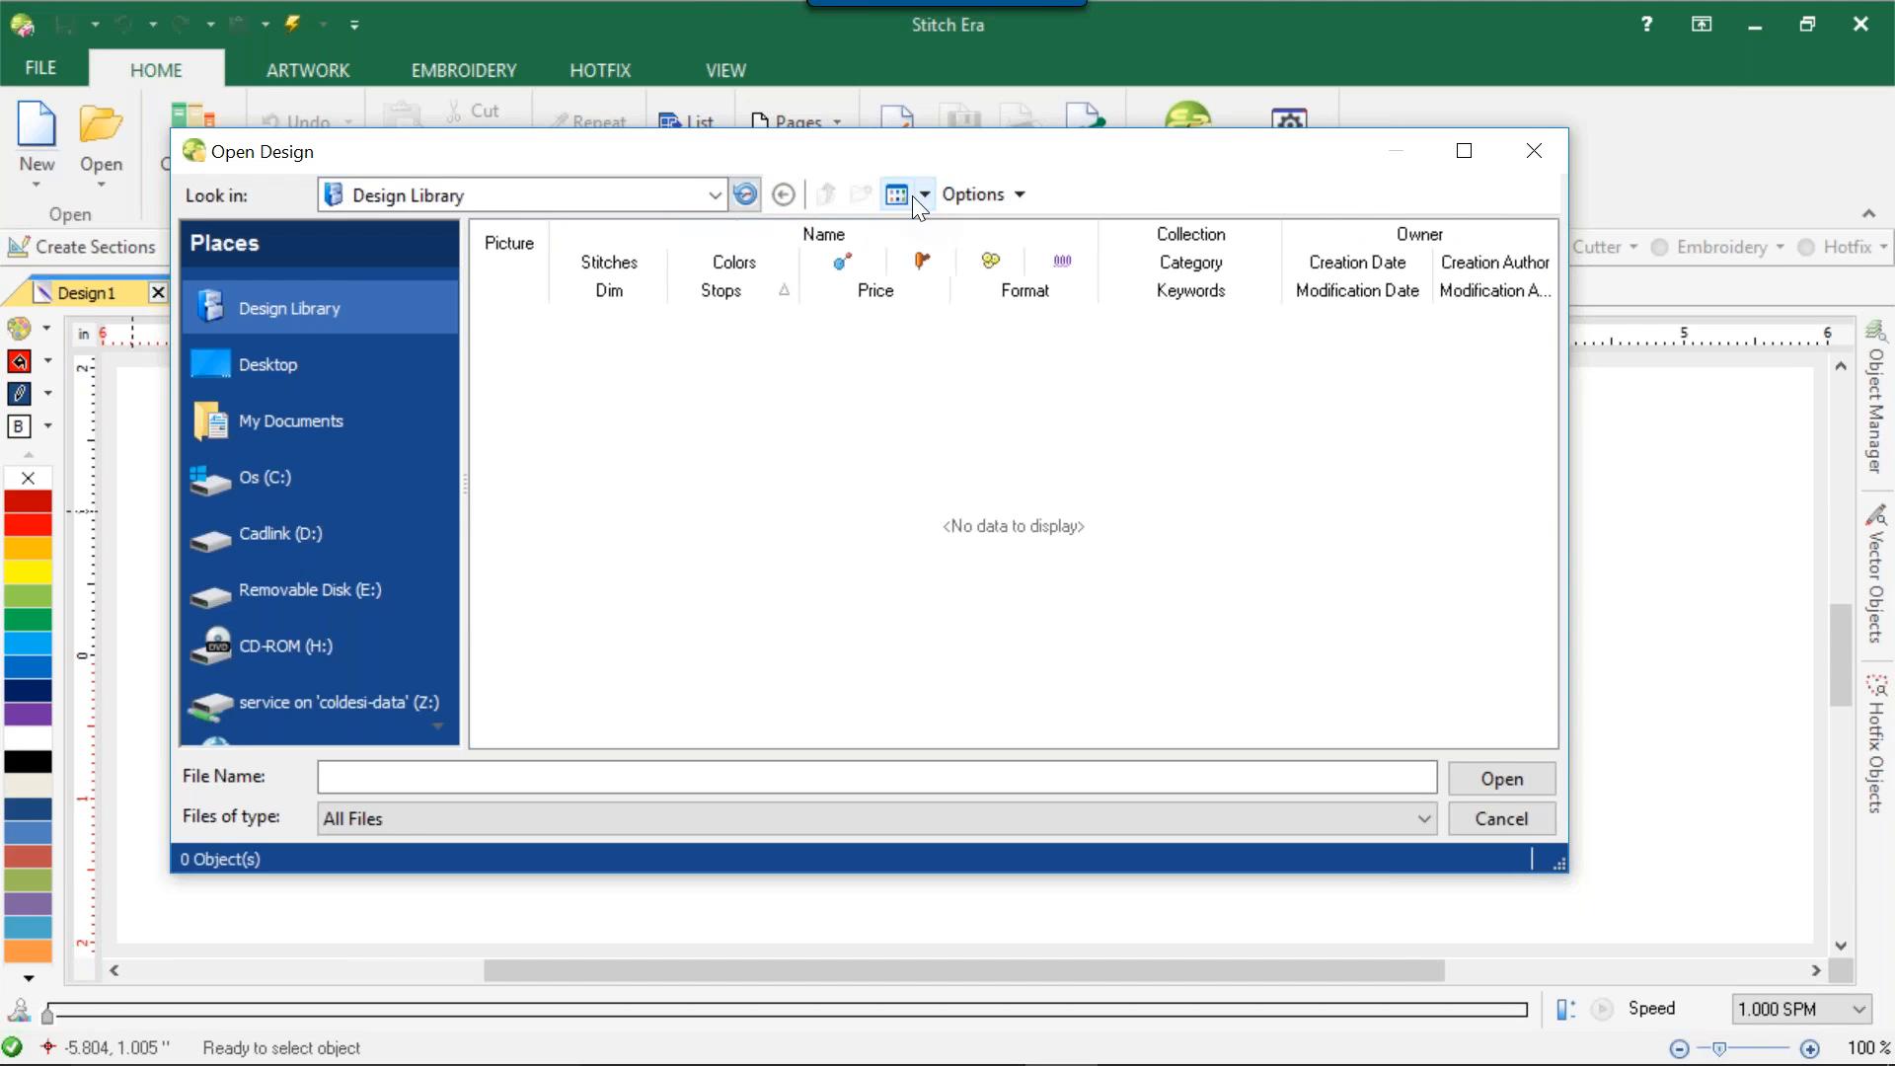
click(899, 194)
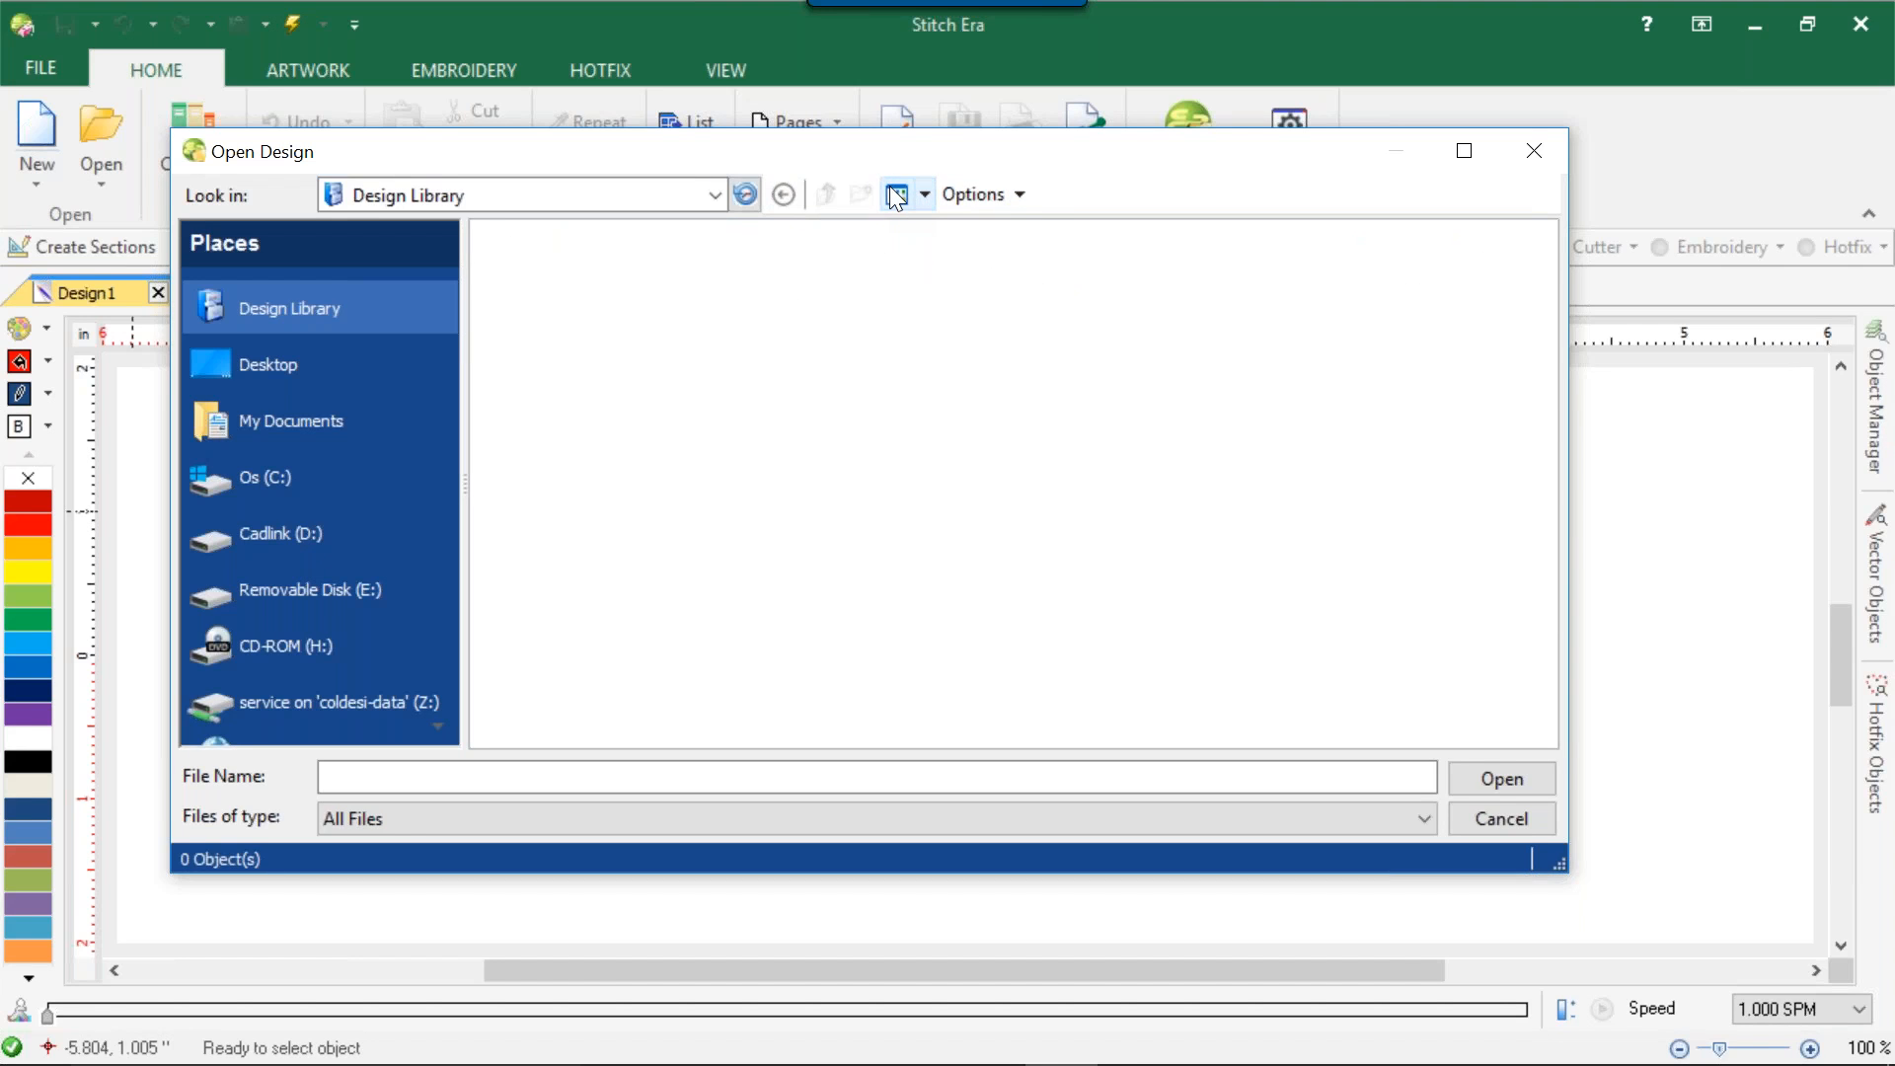
click(925, 195)
drag(939, 163, 693, 206)
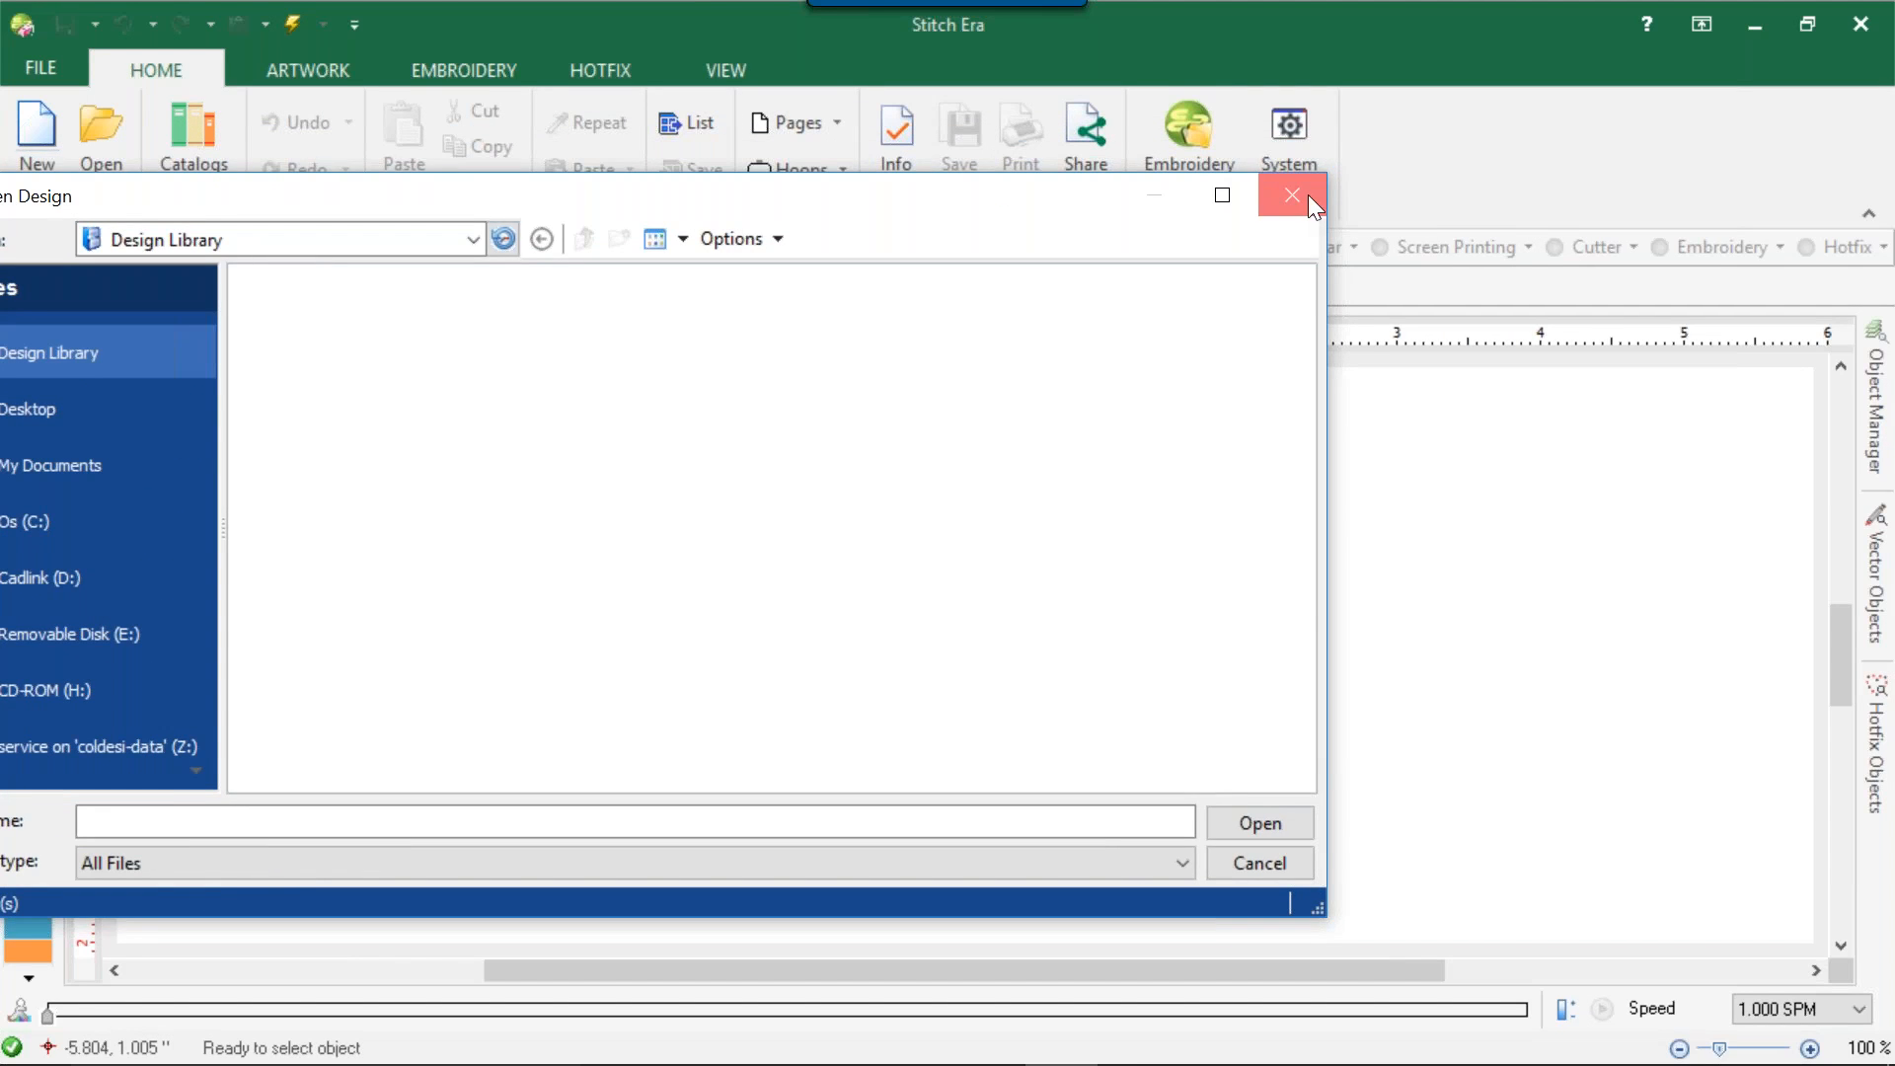
click(1307, 195)
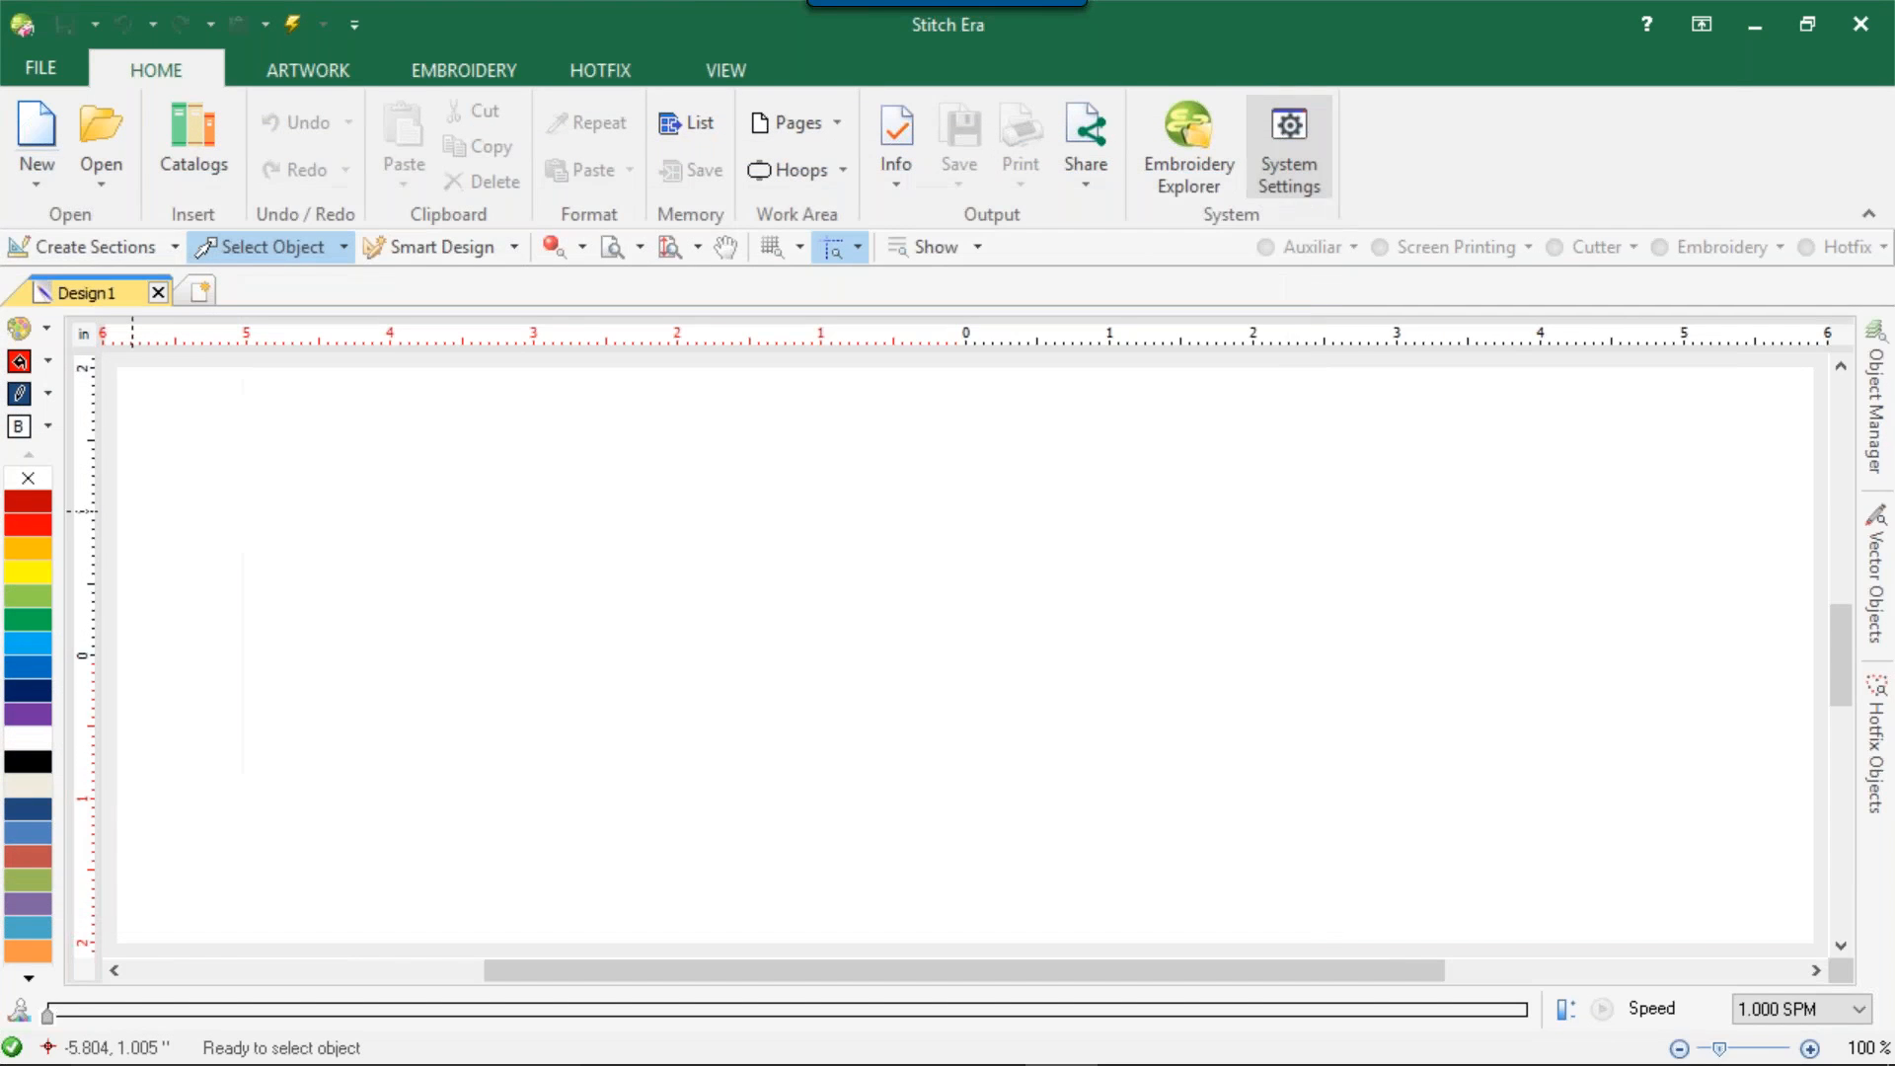
Open the design's properties and look through the category classification, expanding and collapsing Kids and Babies.
click(39, 61)
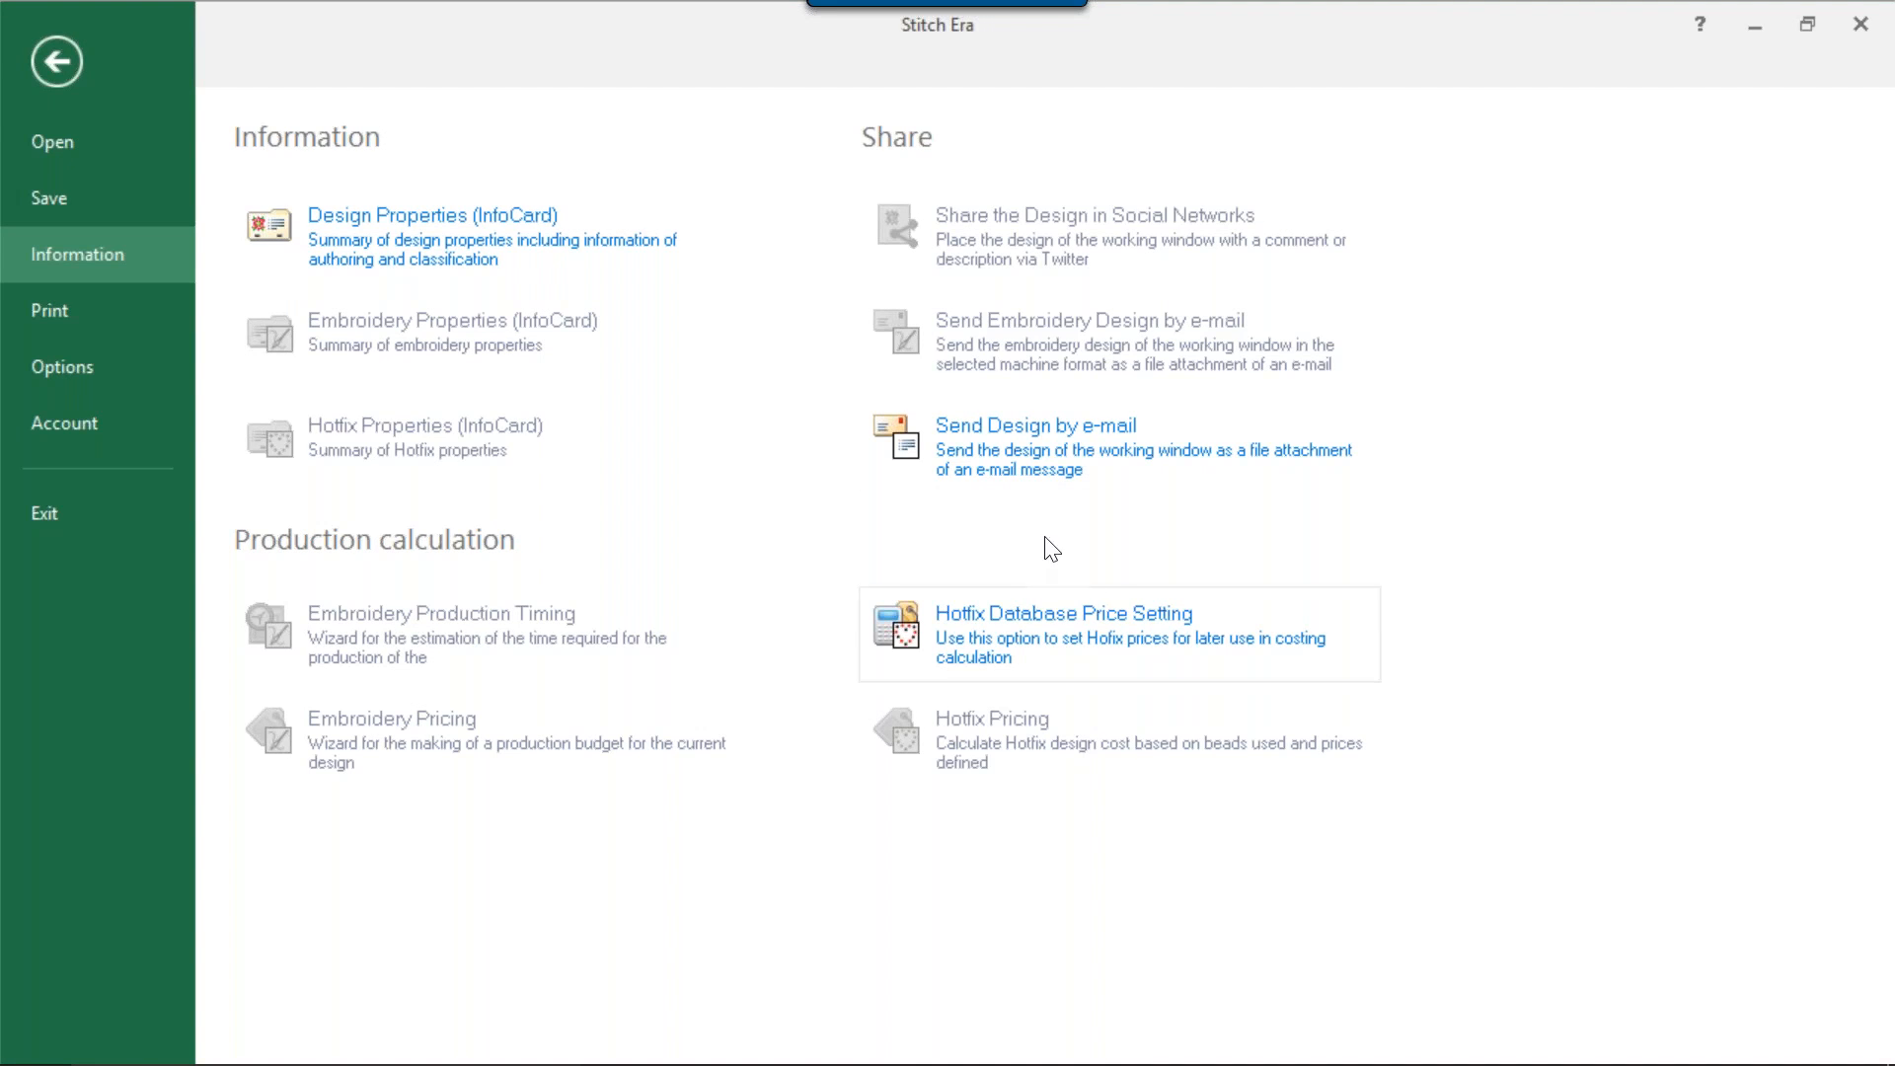
mouse_move(1365, 1062)
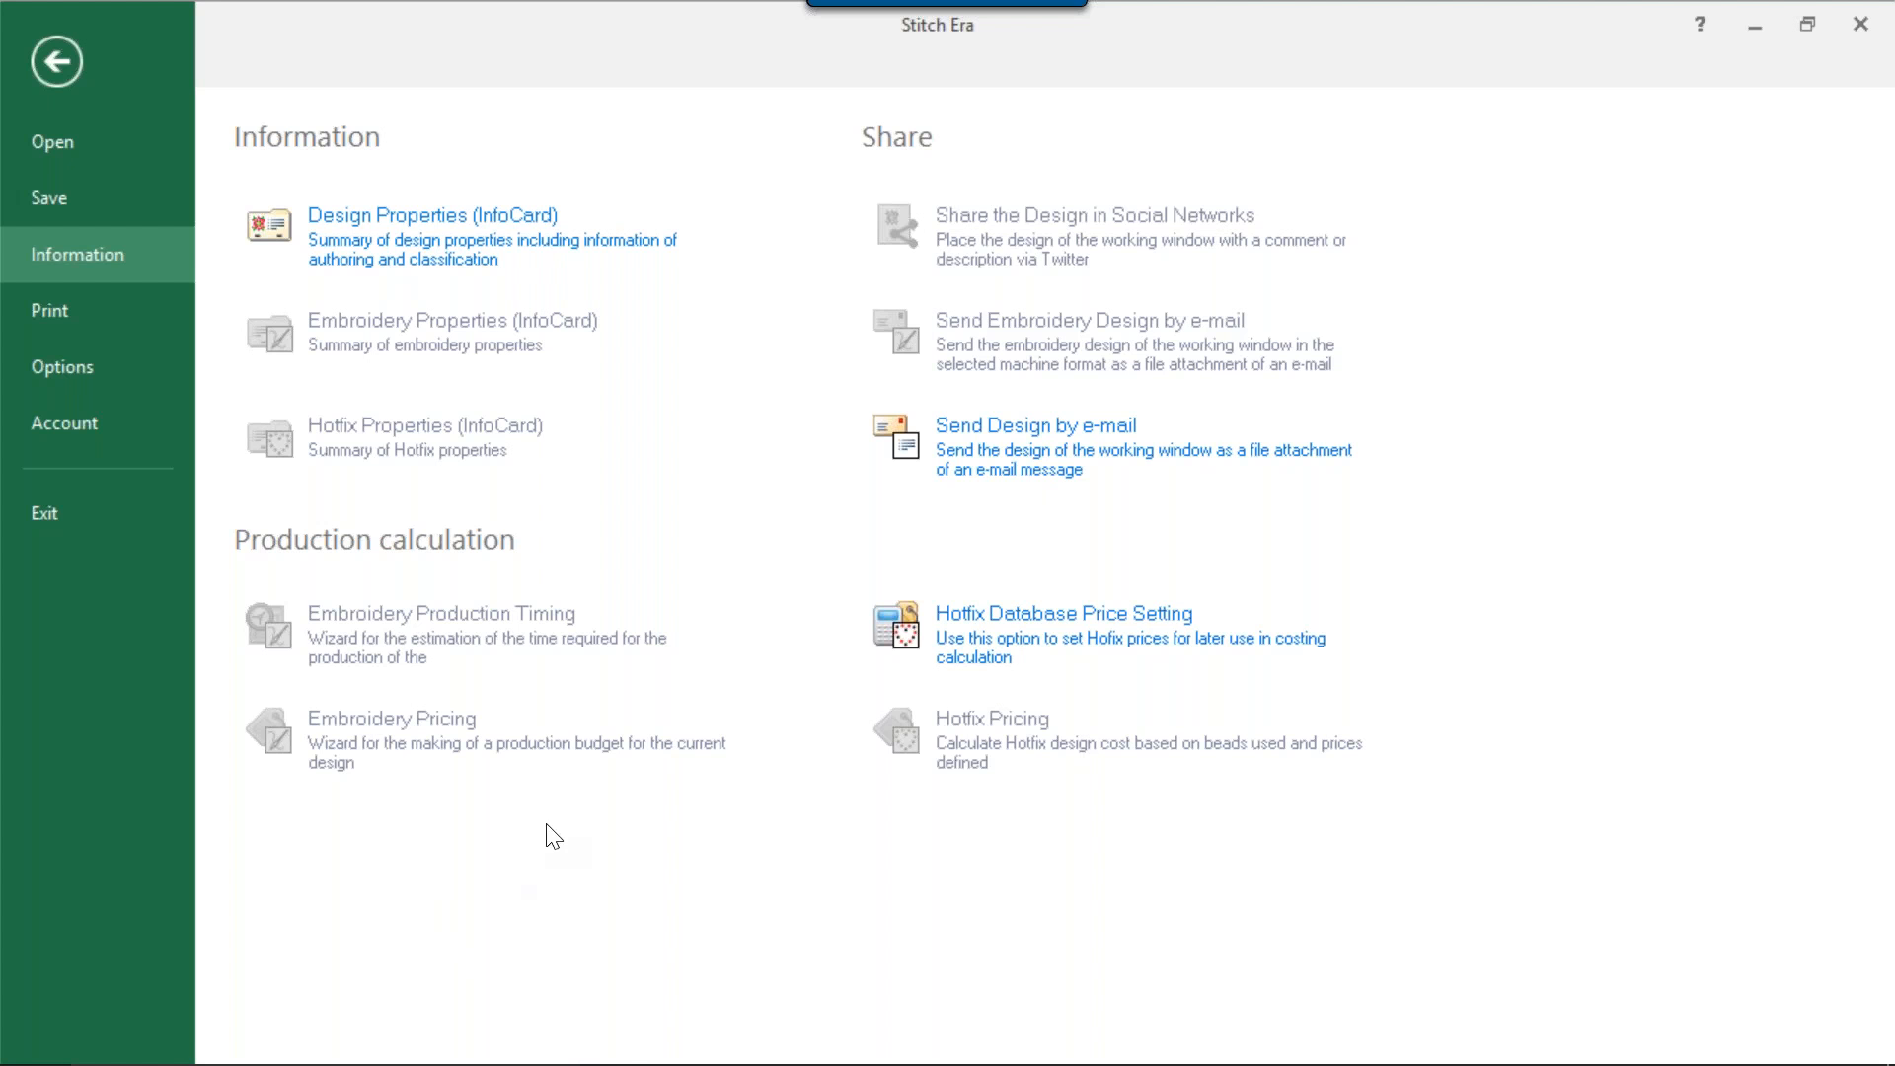
click(427, 256)
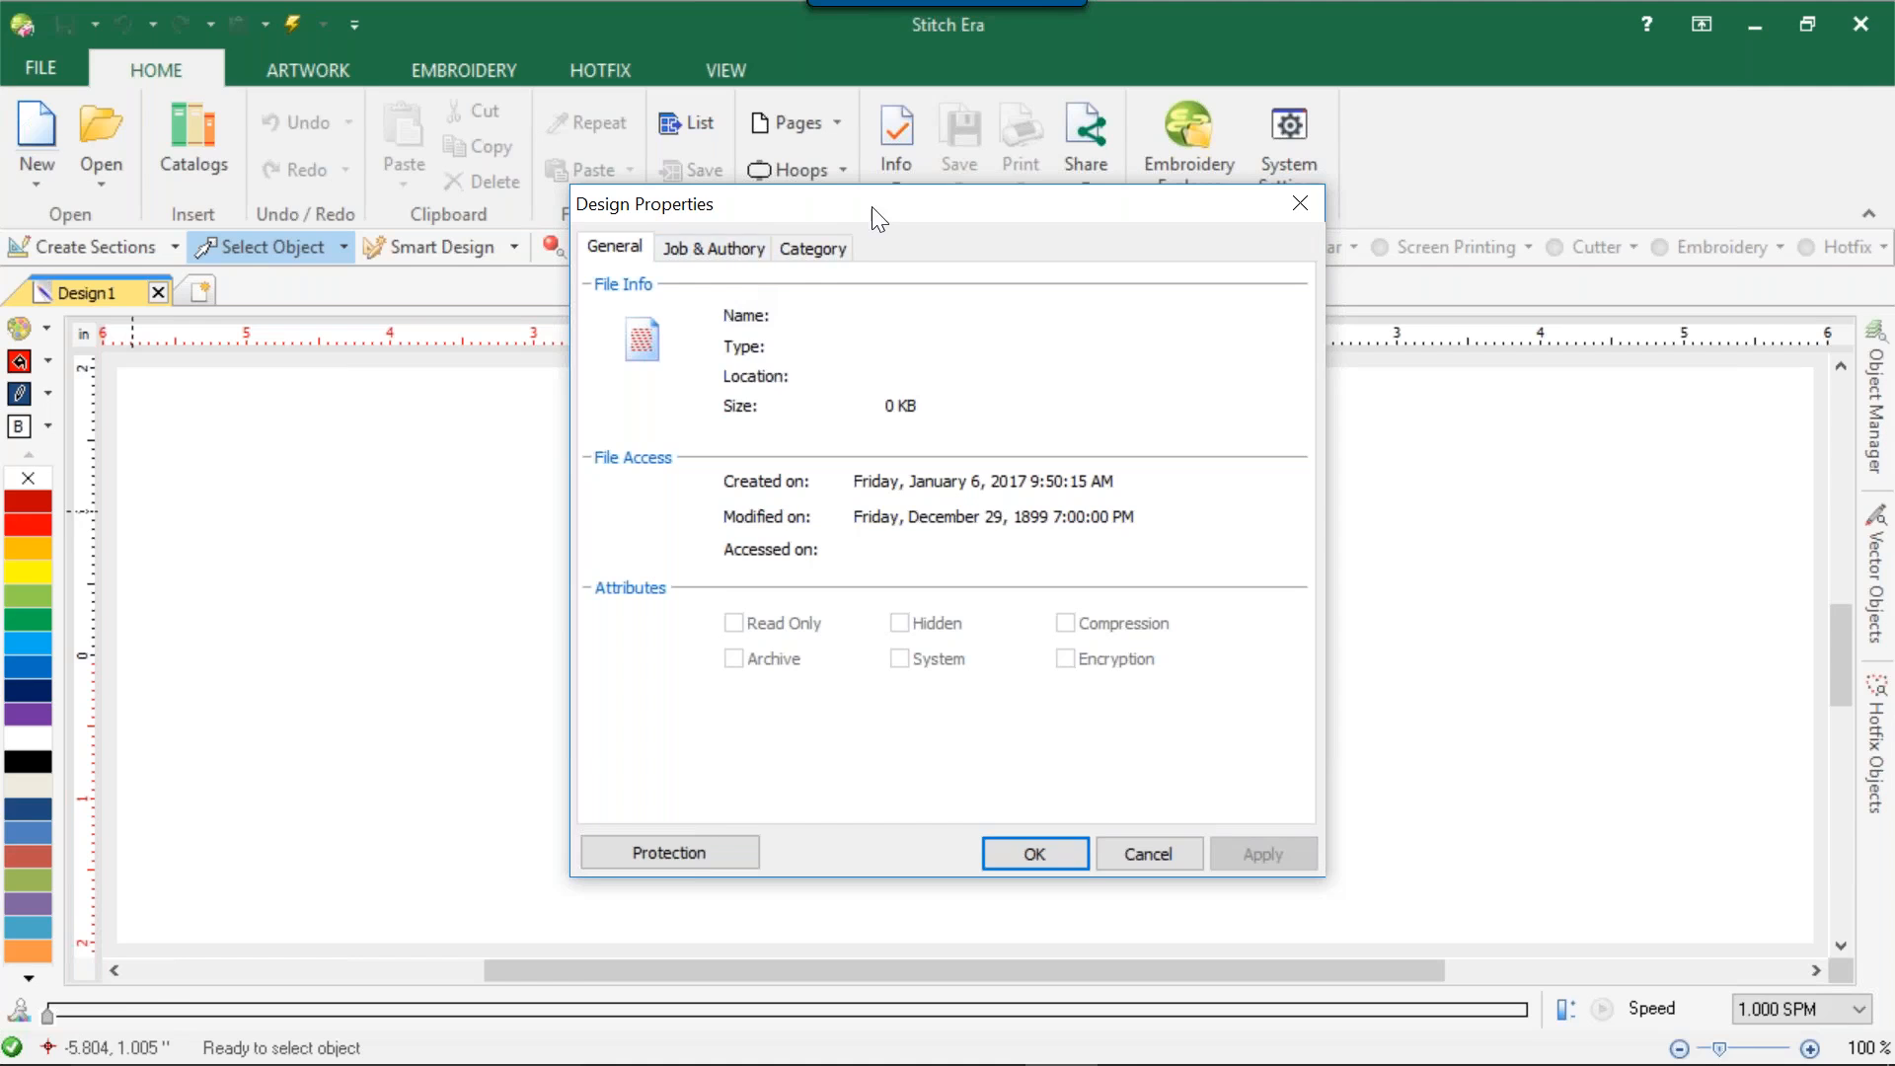
click(829, 257)
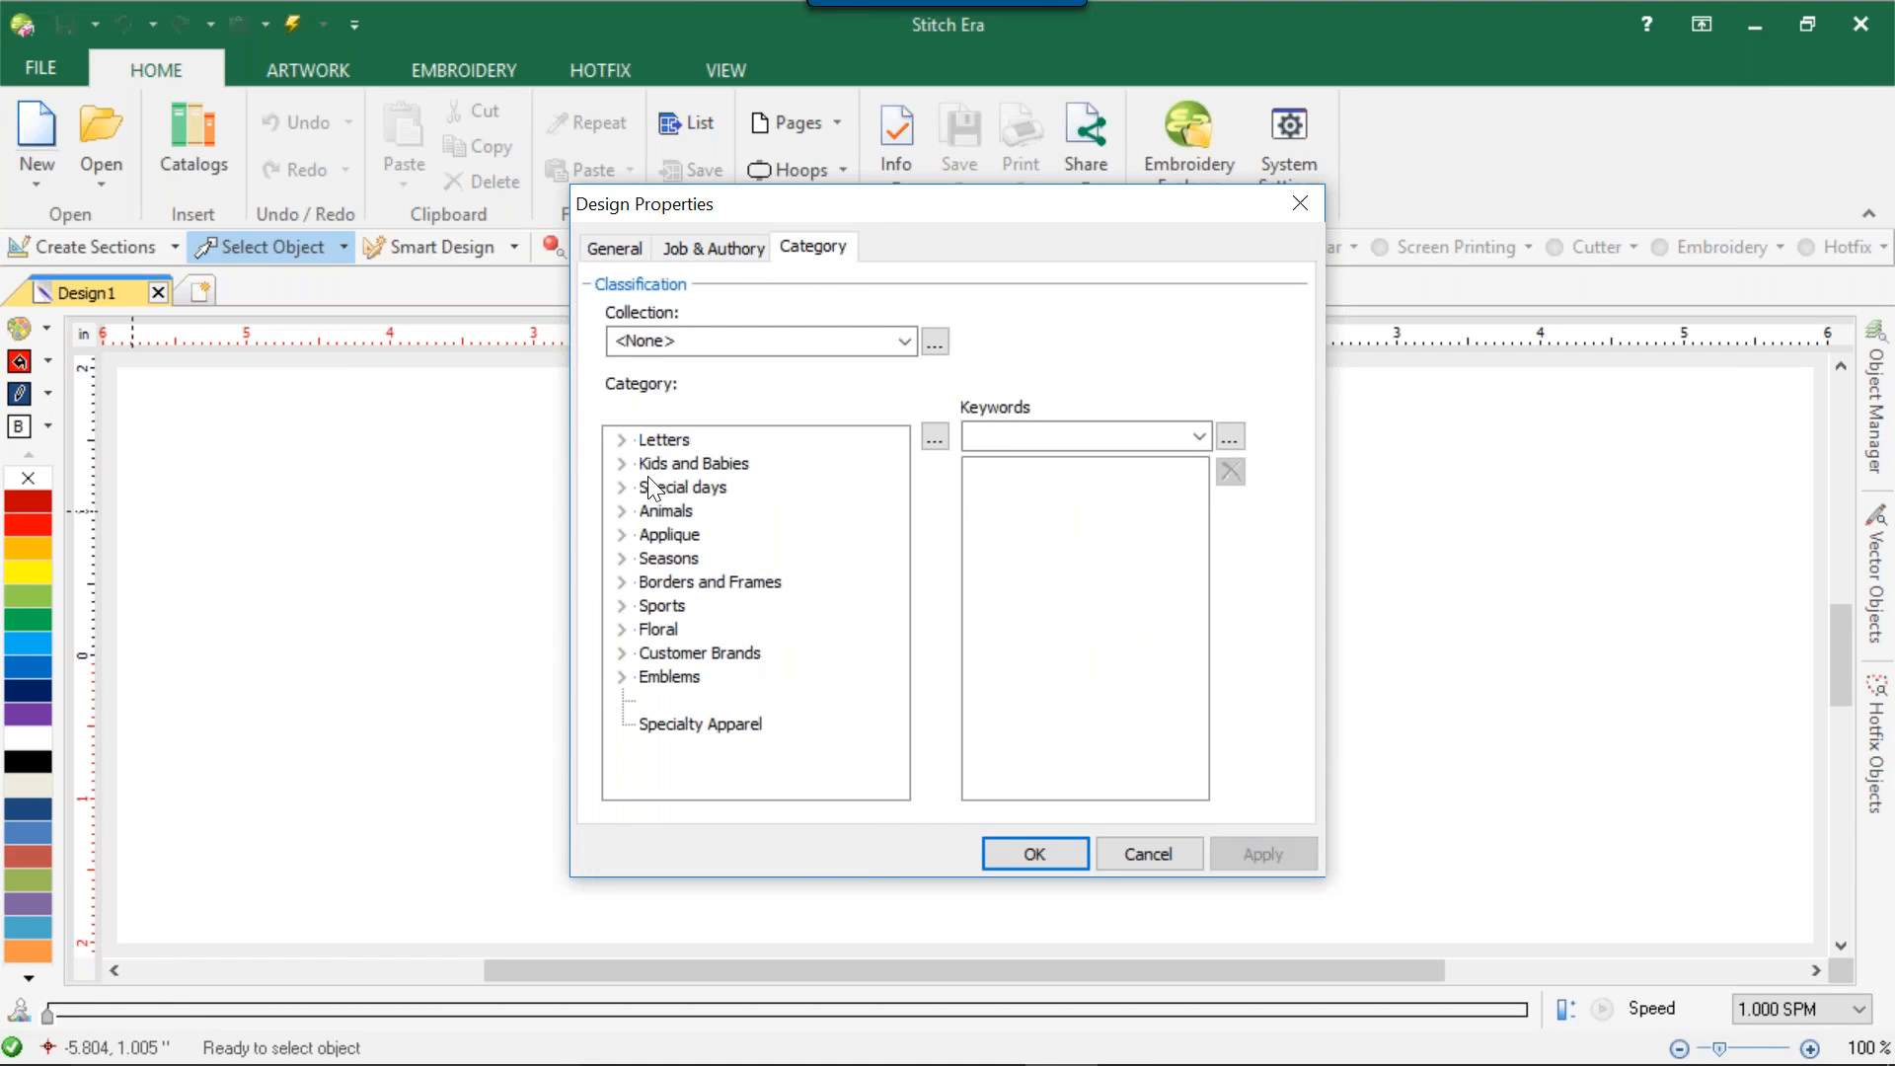
click(622, 464)
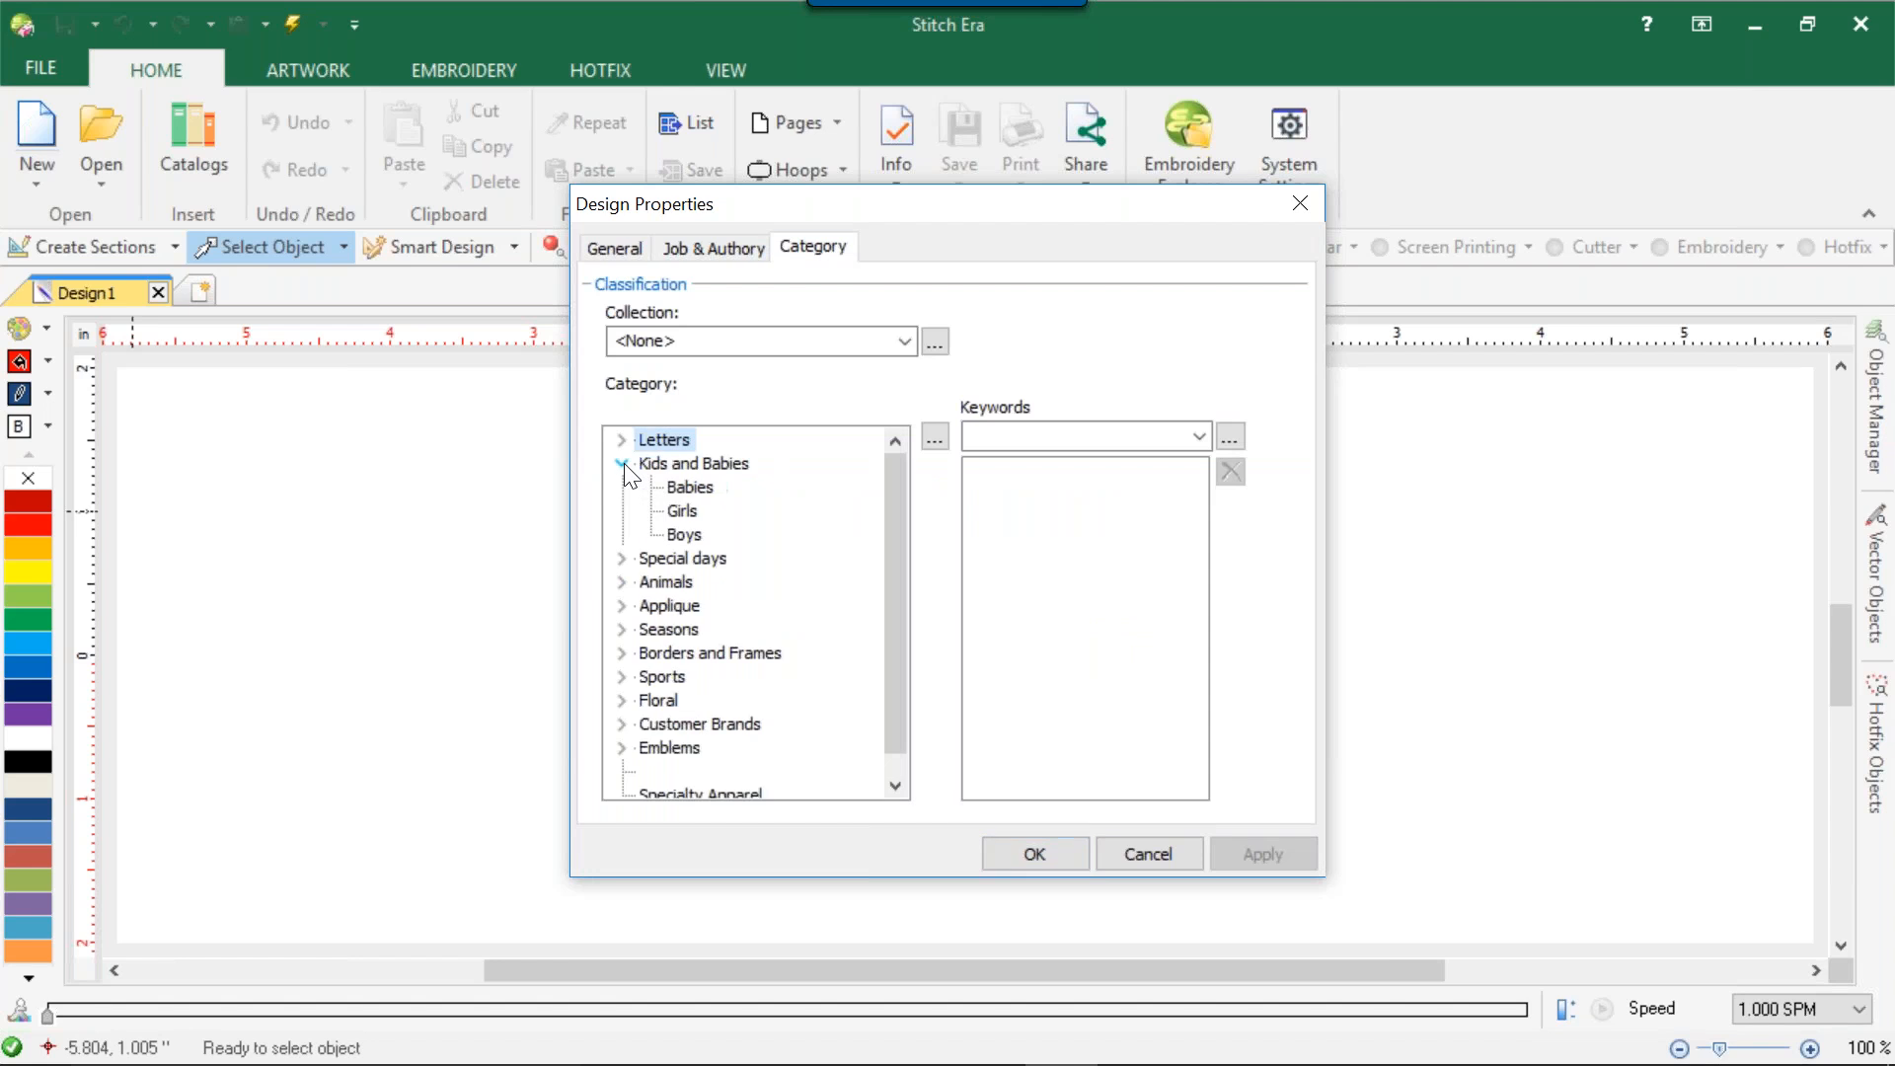
click(622, 464)
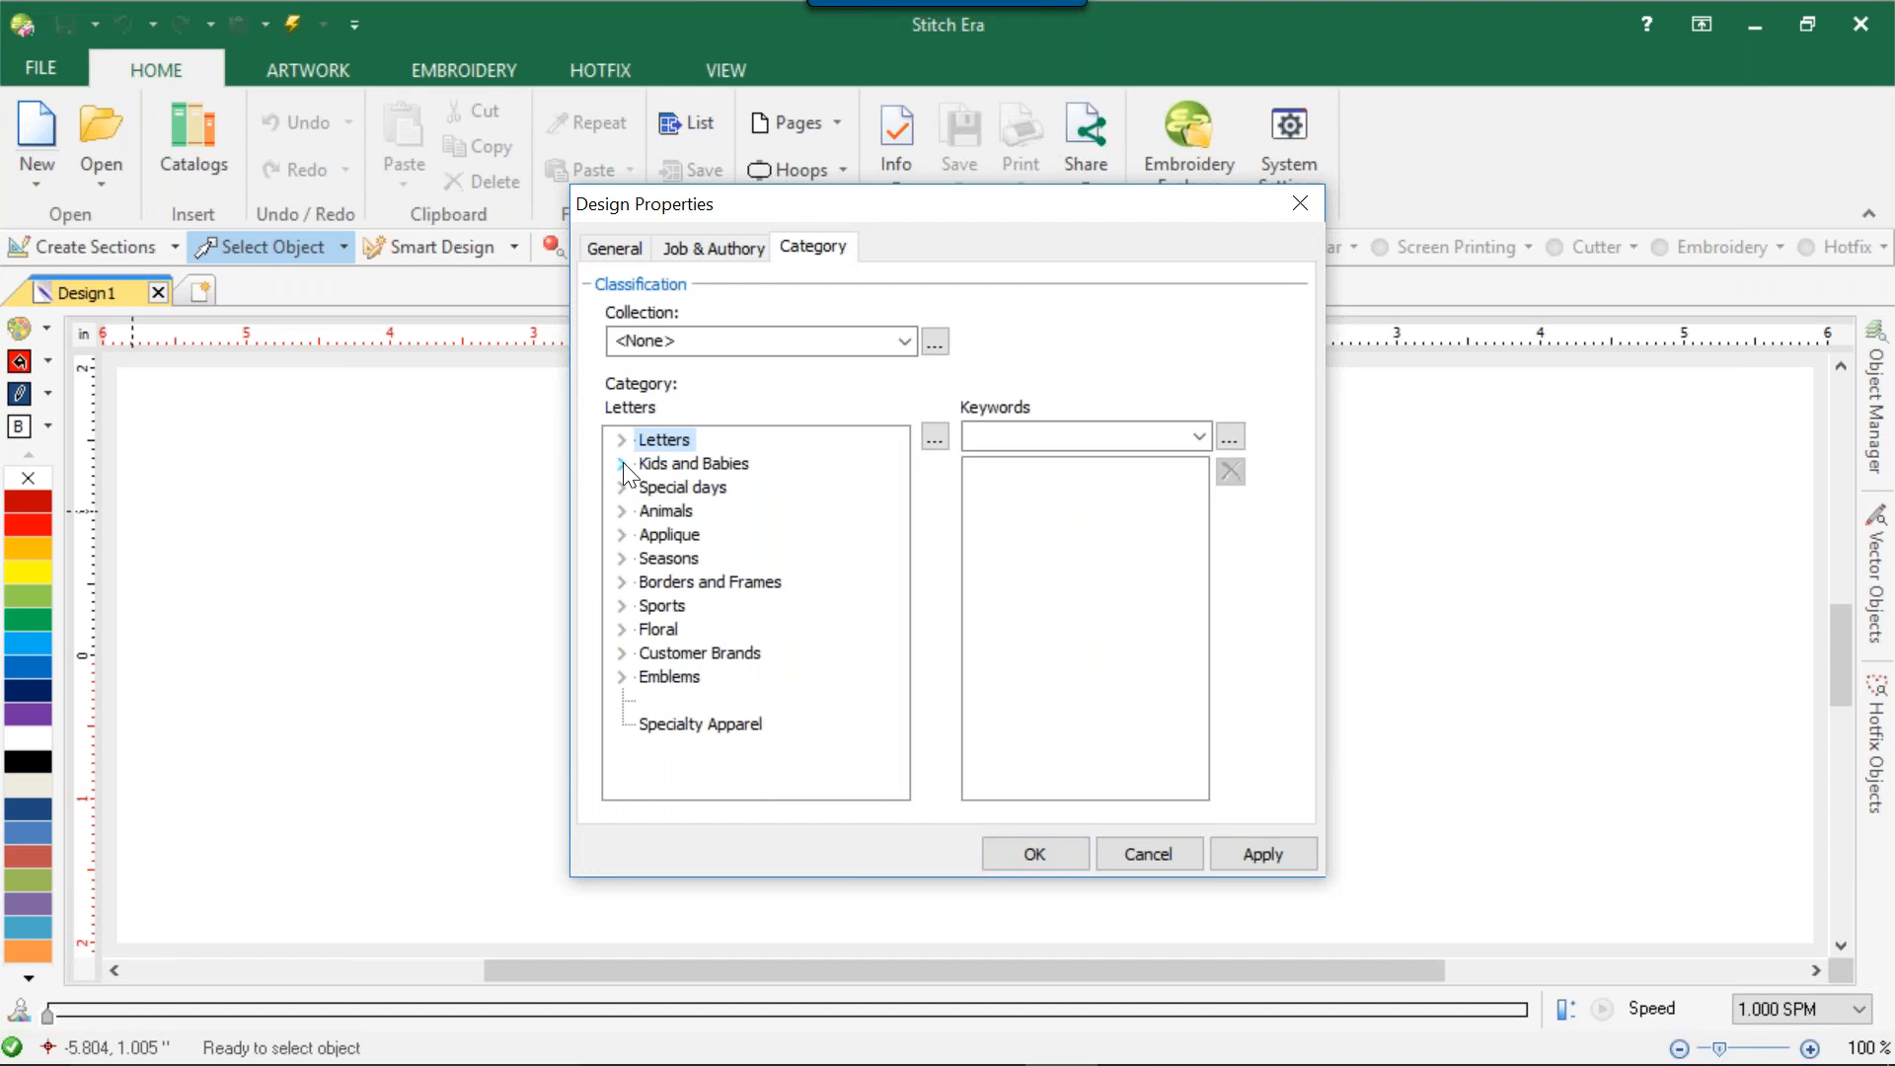
Add a new top-level category named Birthdays in the Category Editor and apply it.
click(935, 436)
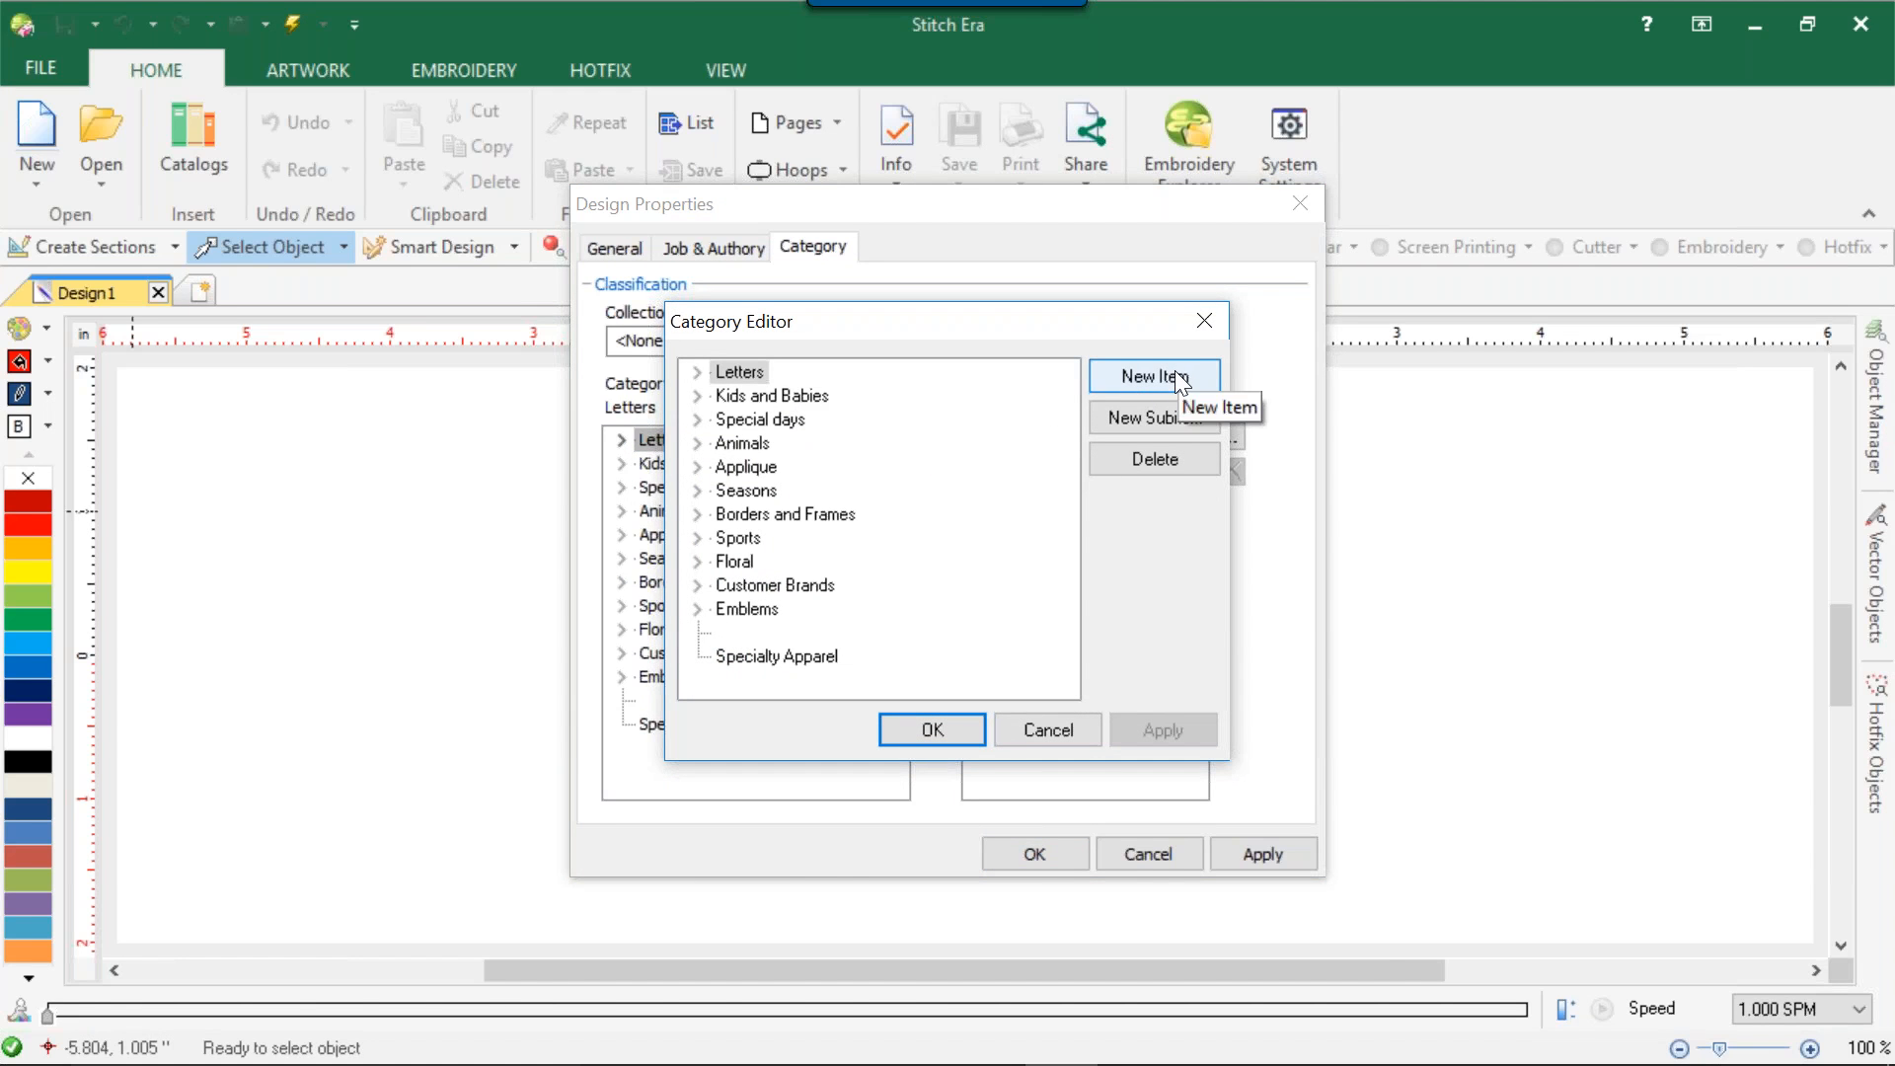
click(1174, 370)
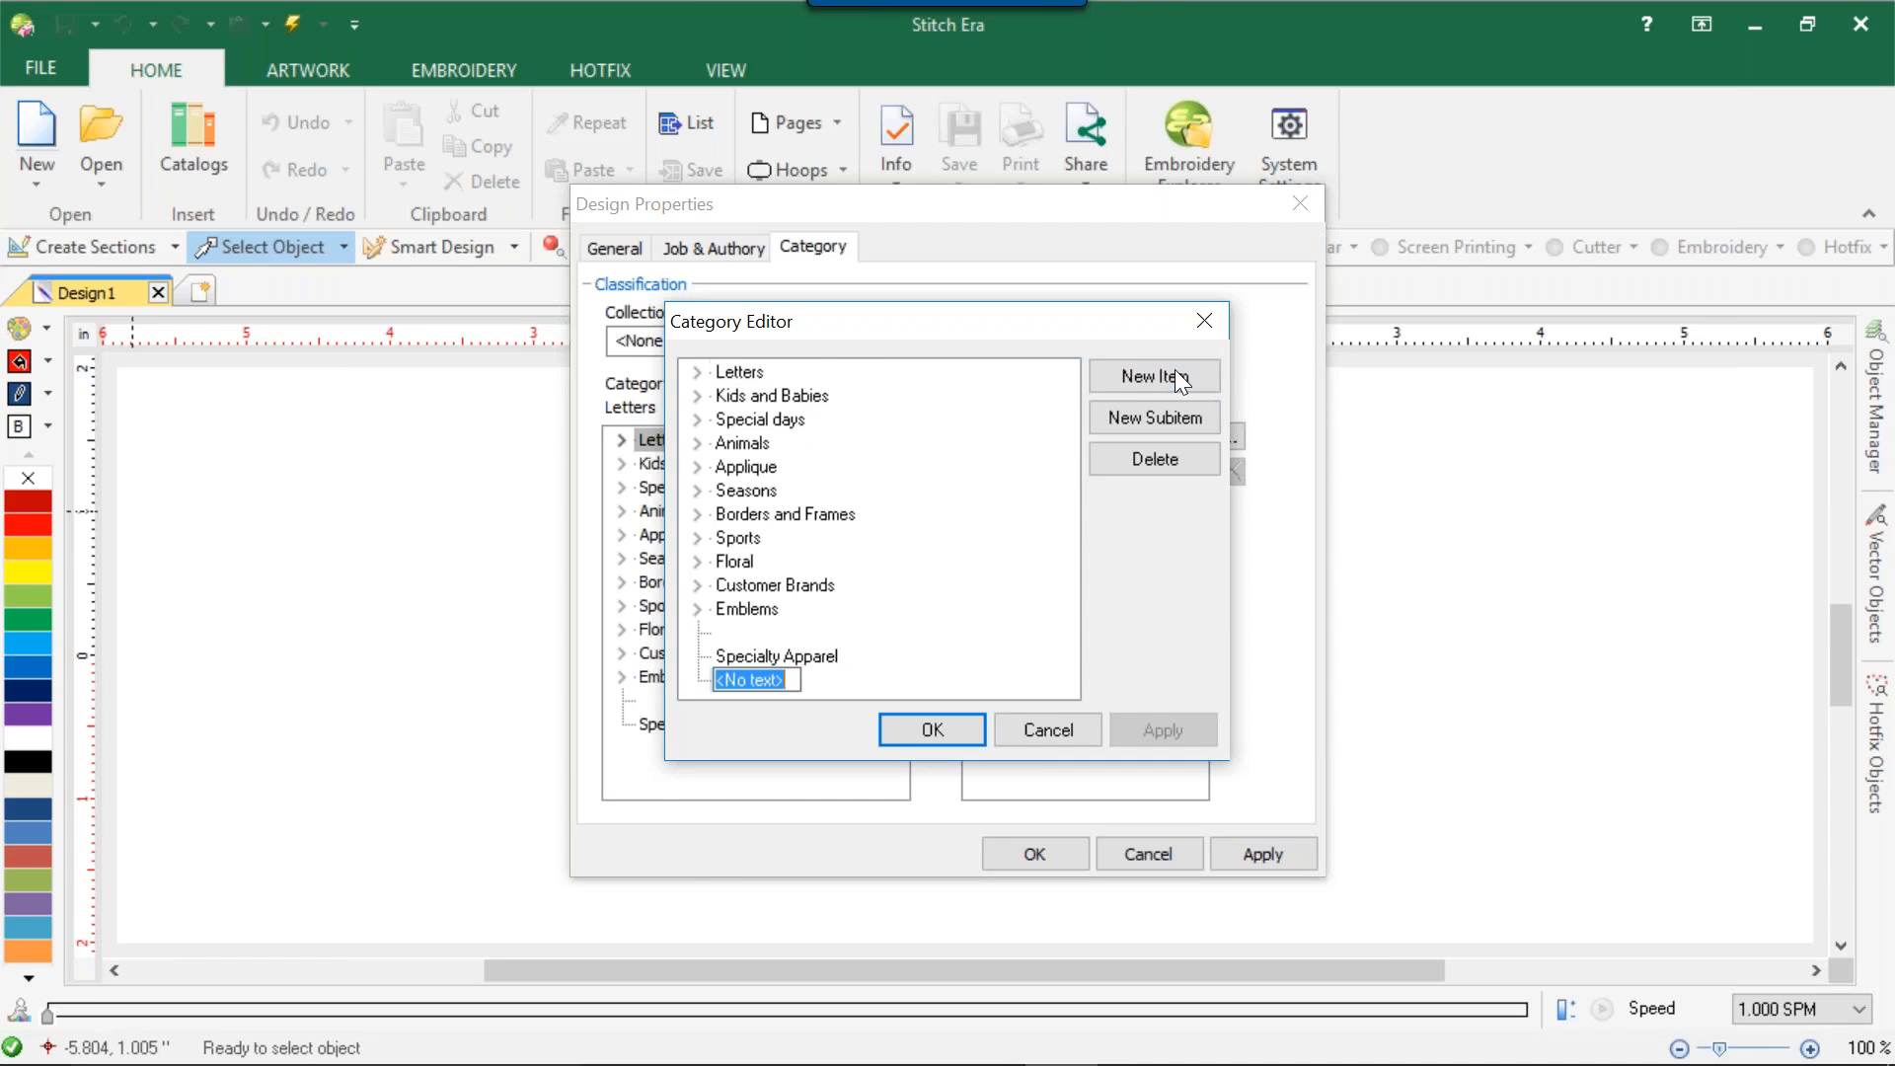
text(Birthdays)
key(Return)
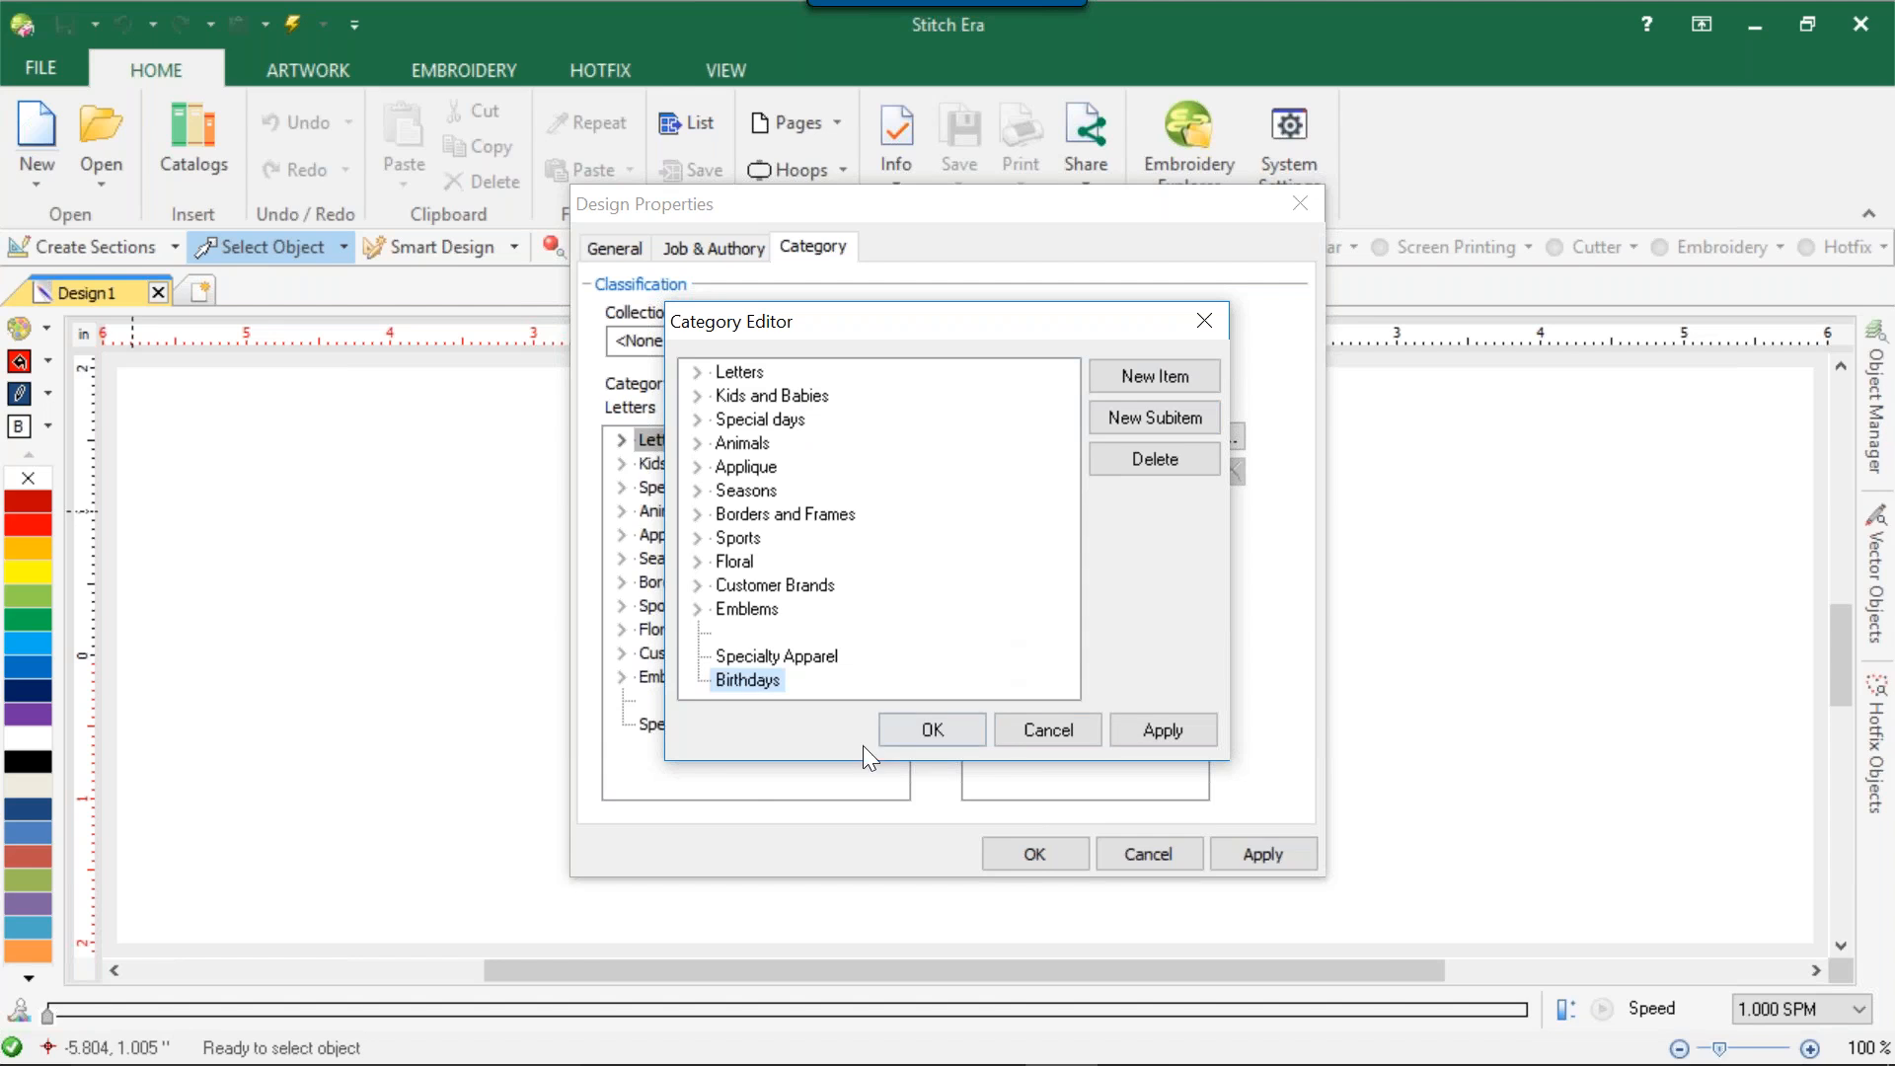
click(731, 677)
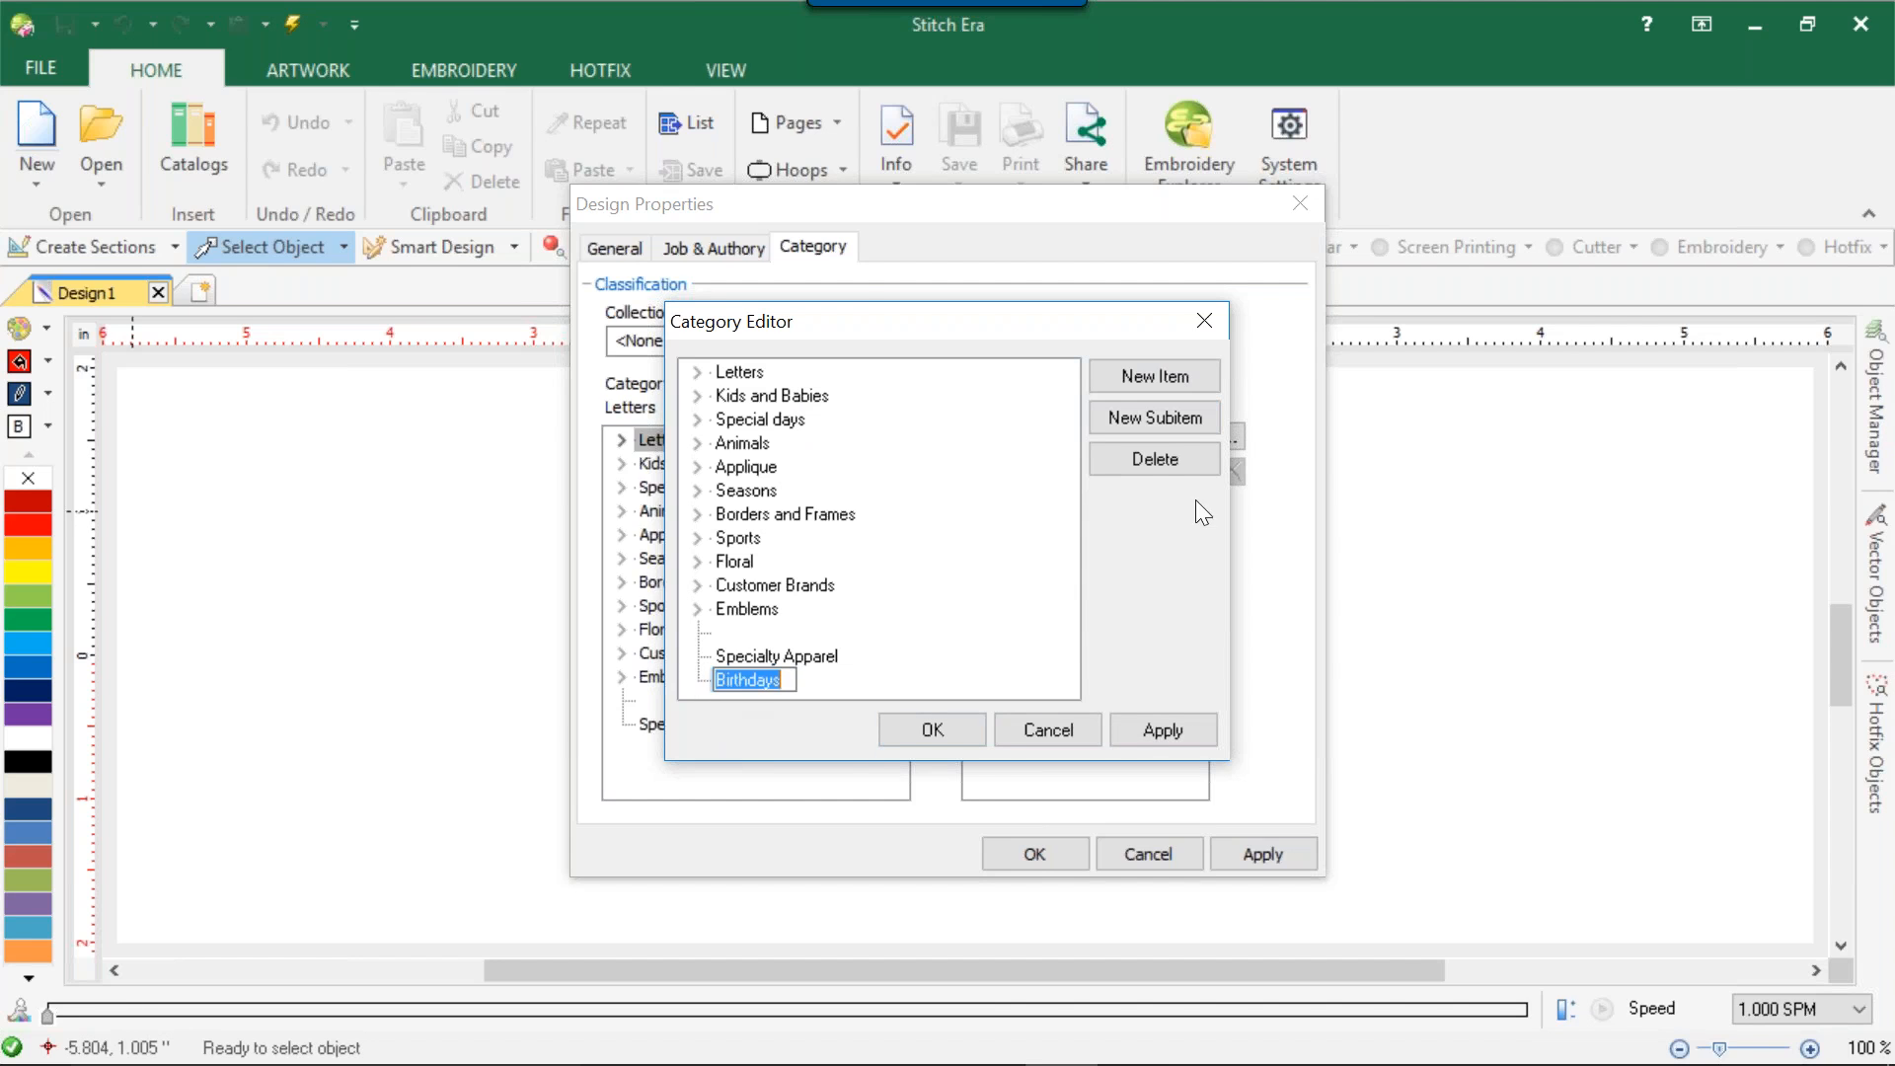
click(1019, 571)
click(1157, 727)
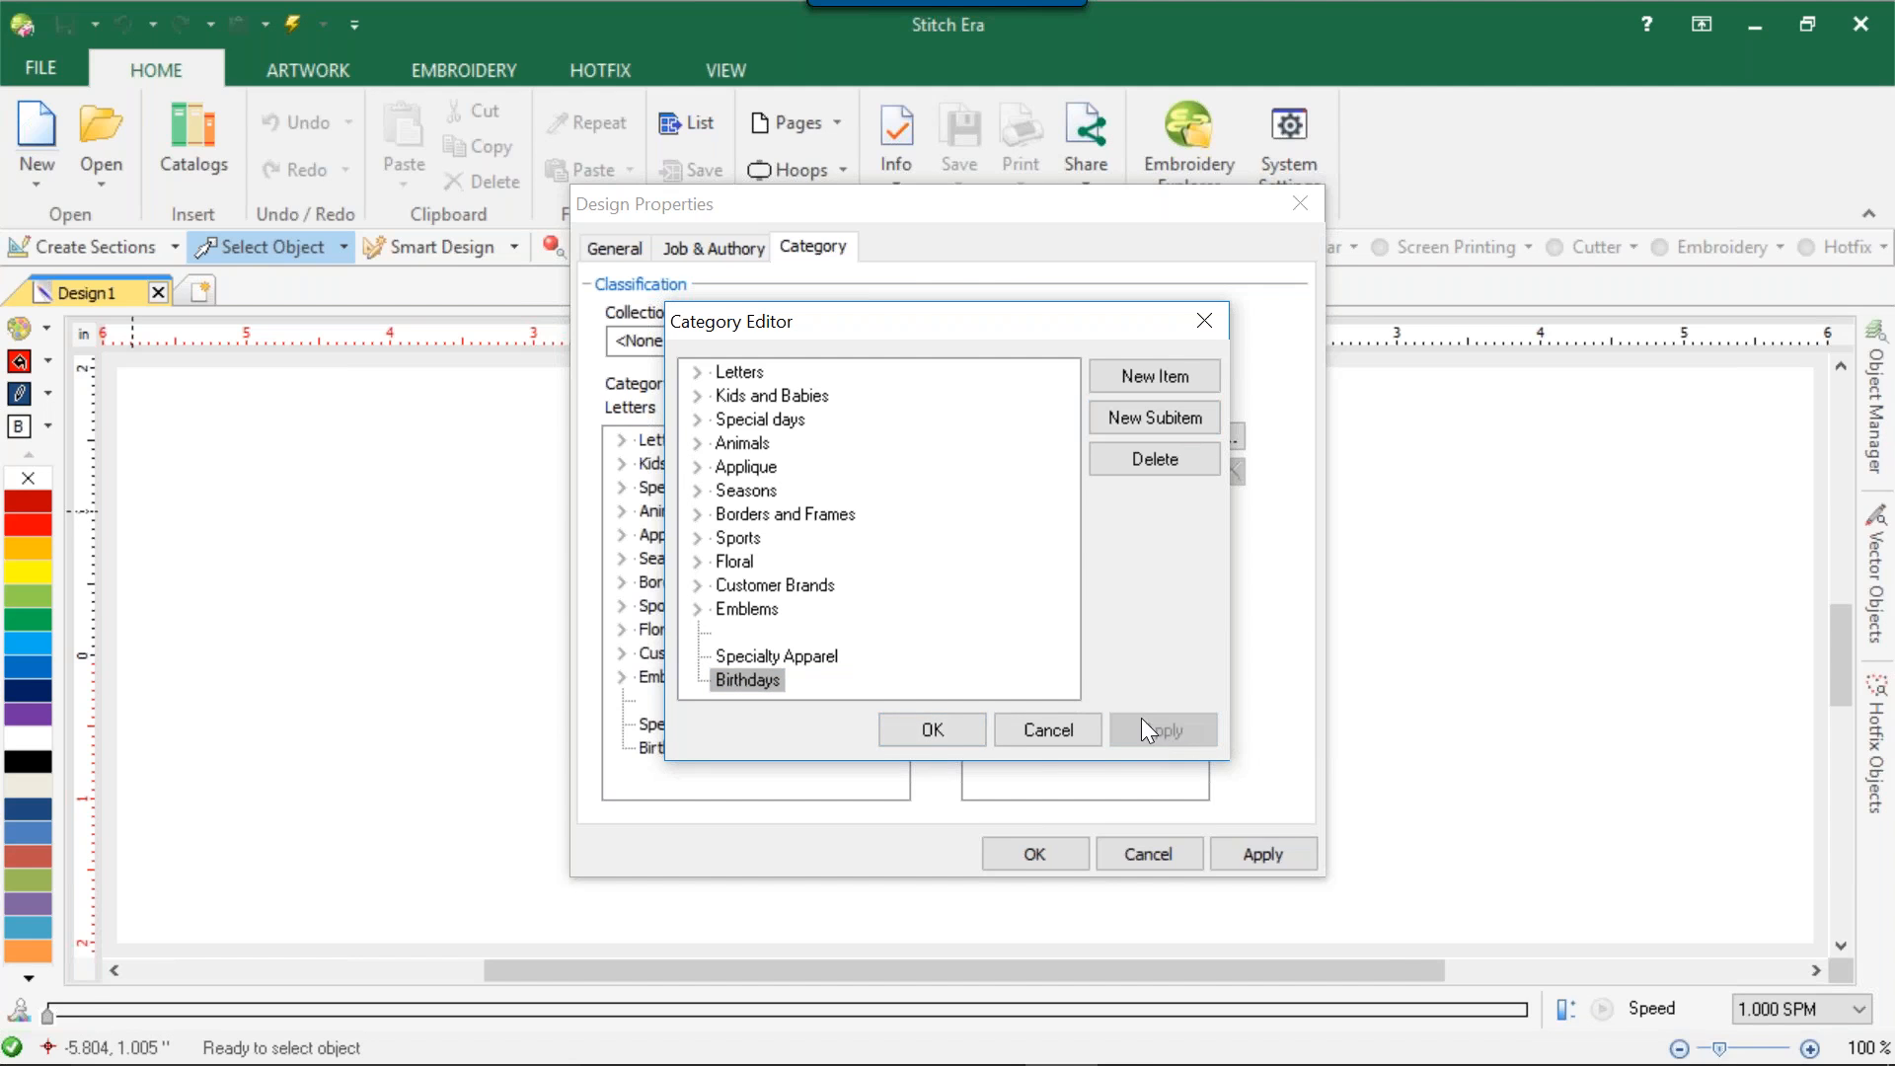
Add three nested unnamed subitems under Birthdays and delete them again.
click(1145, 421)
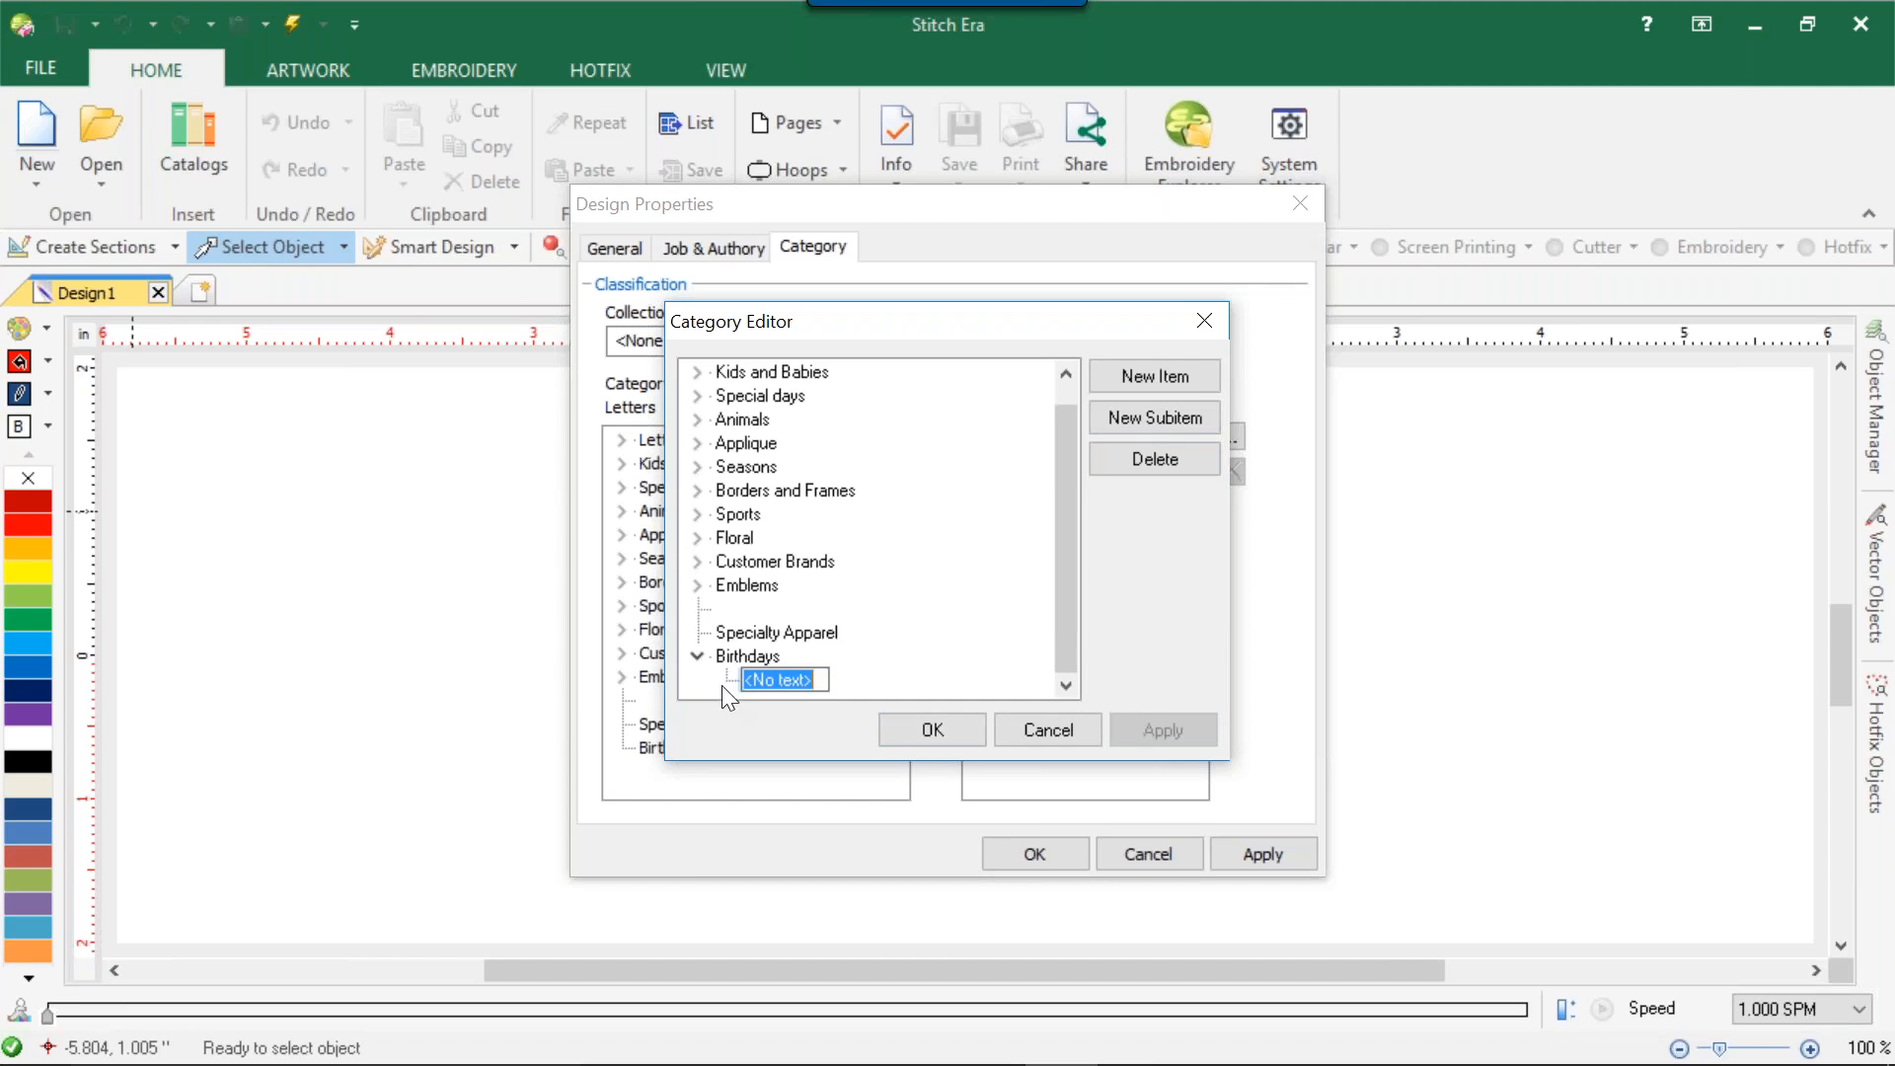
click(1161, 403)
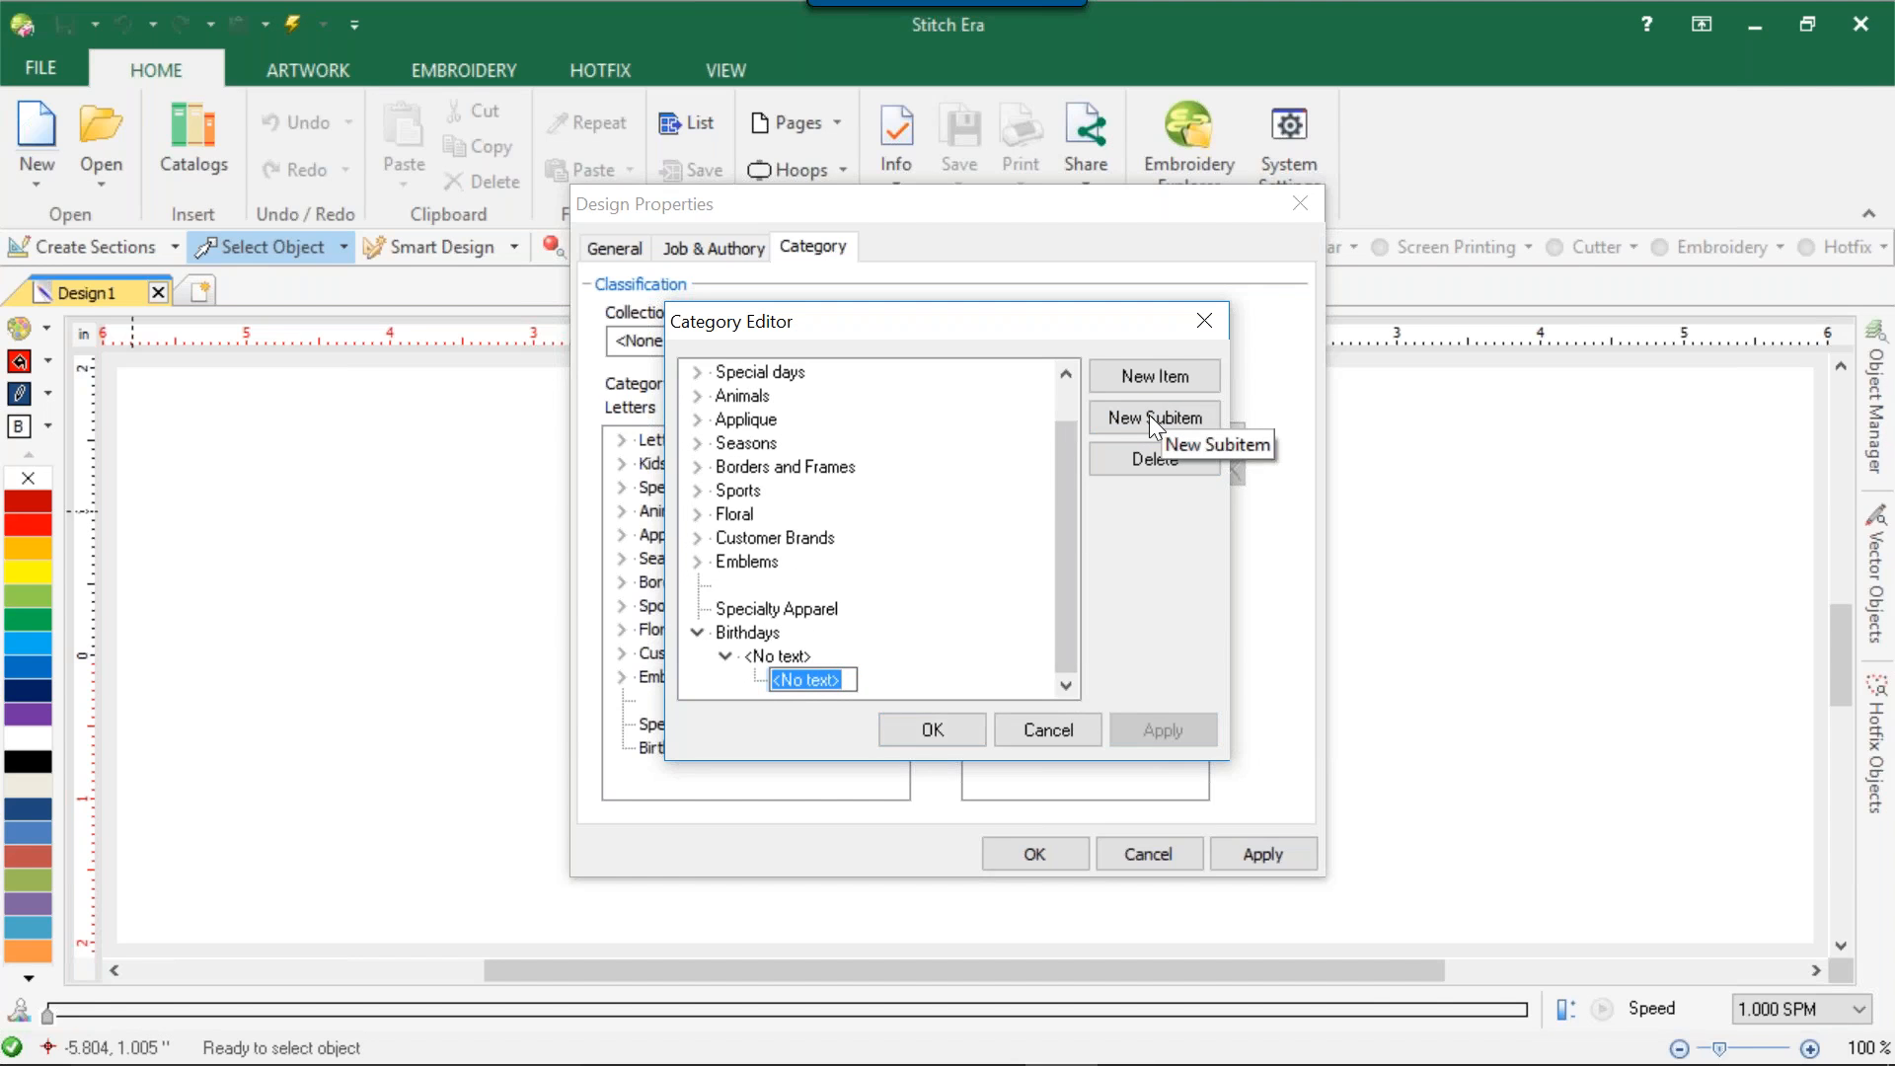
click(1149, 414)
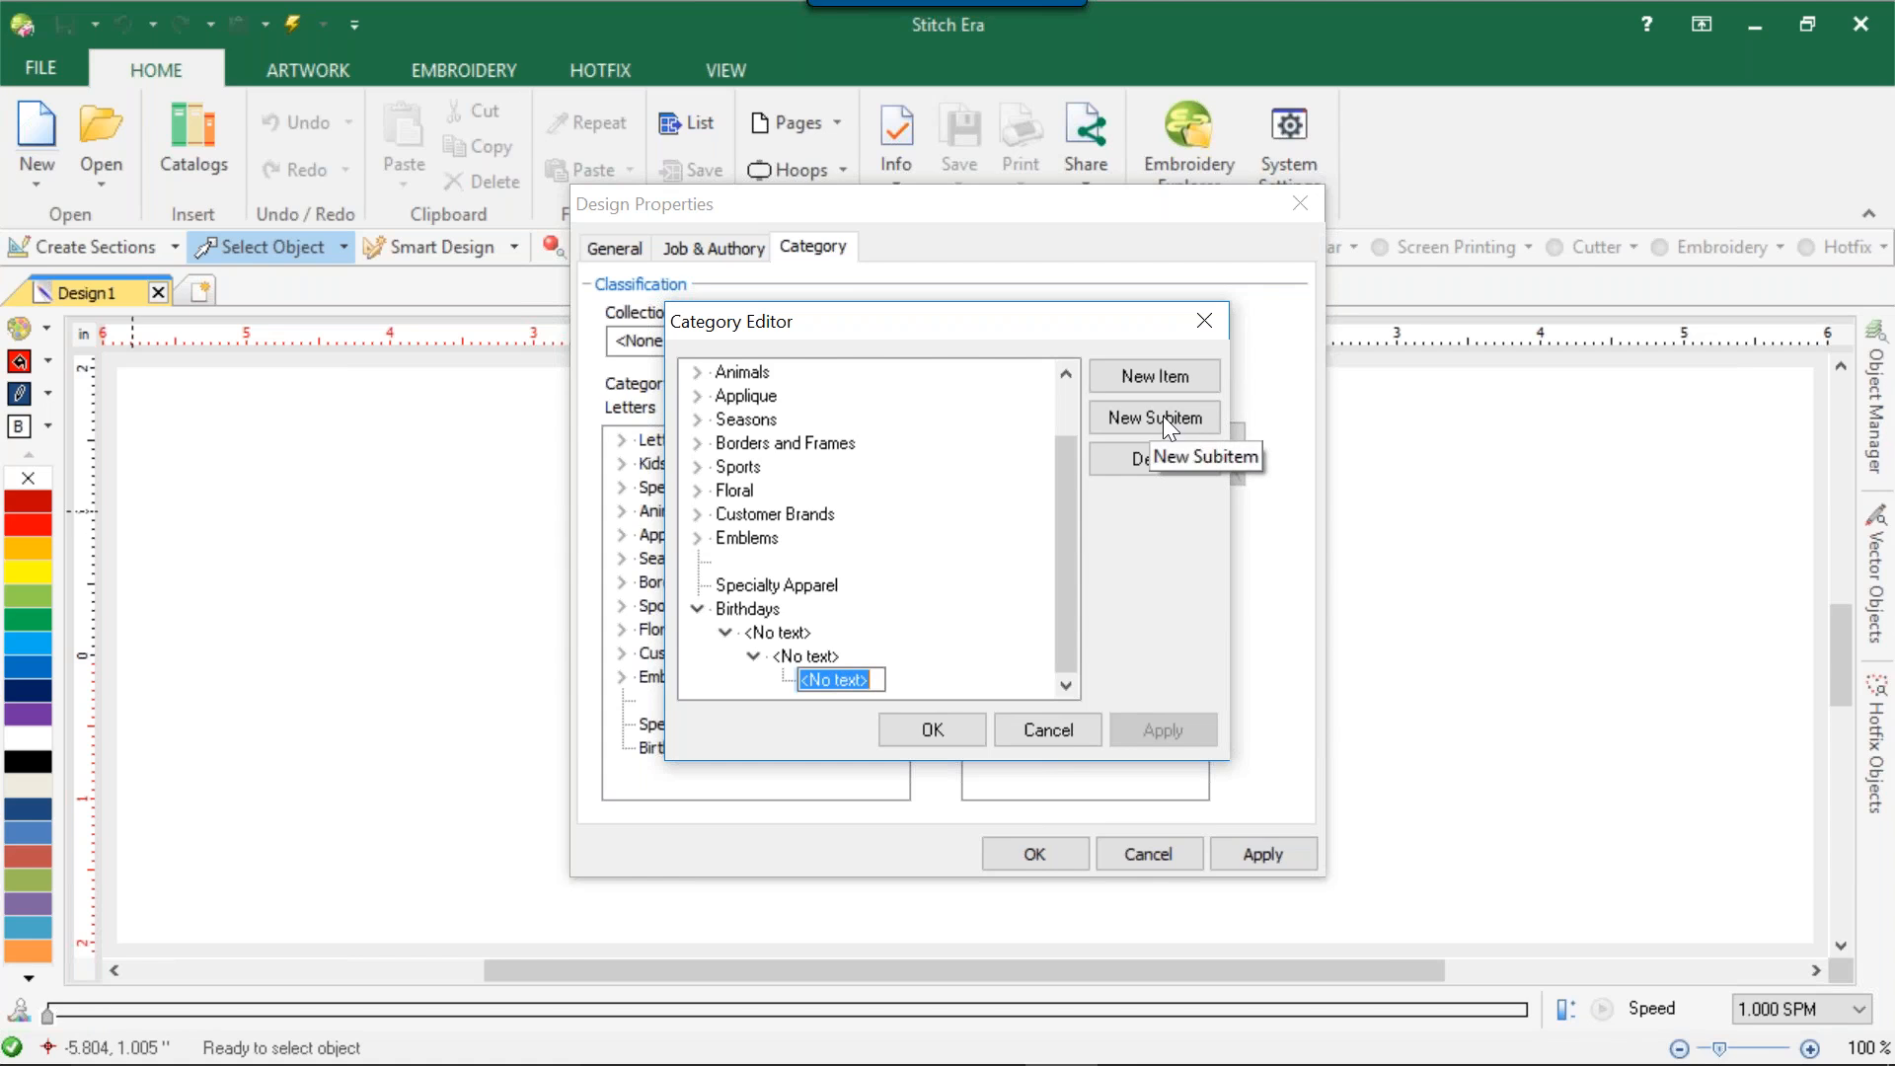
click(1116, 455)
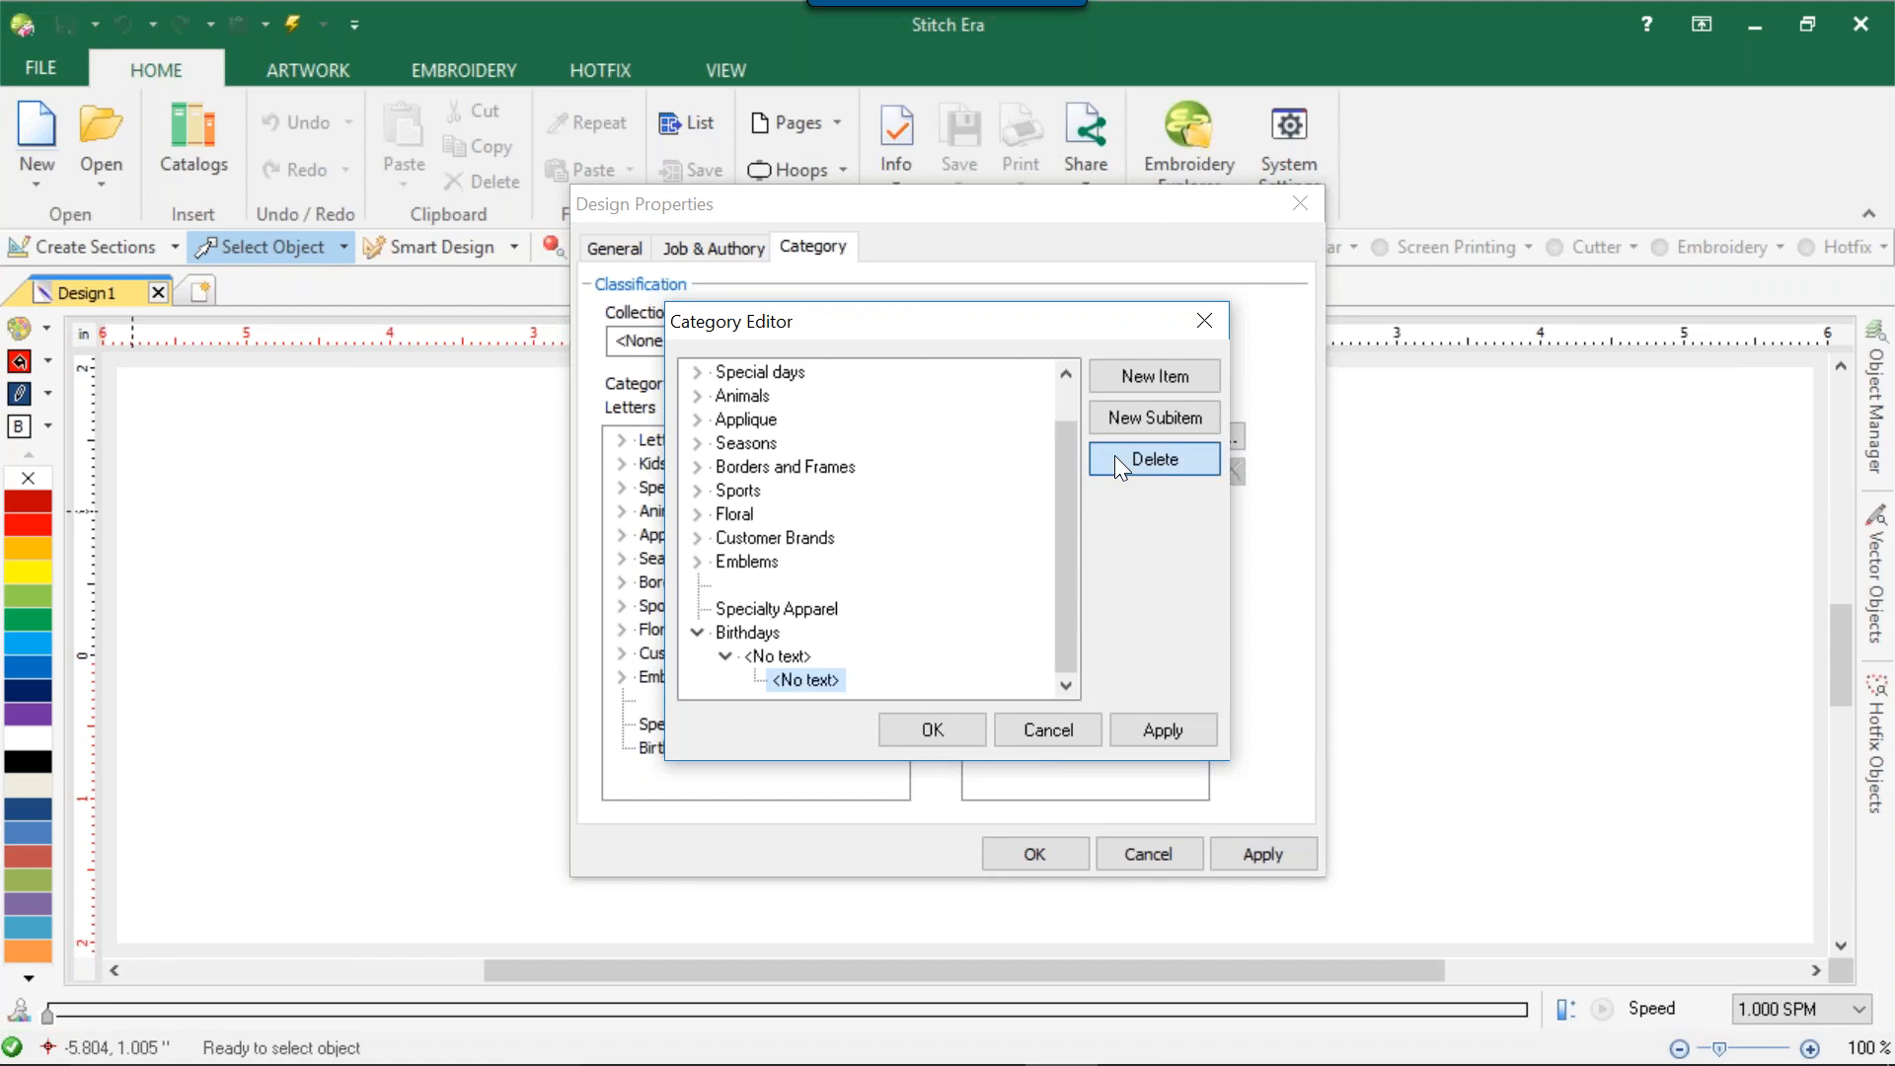
click(1115, 454)
click(1116, 454)
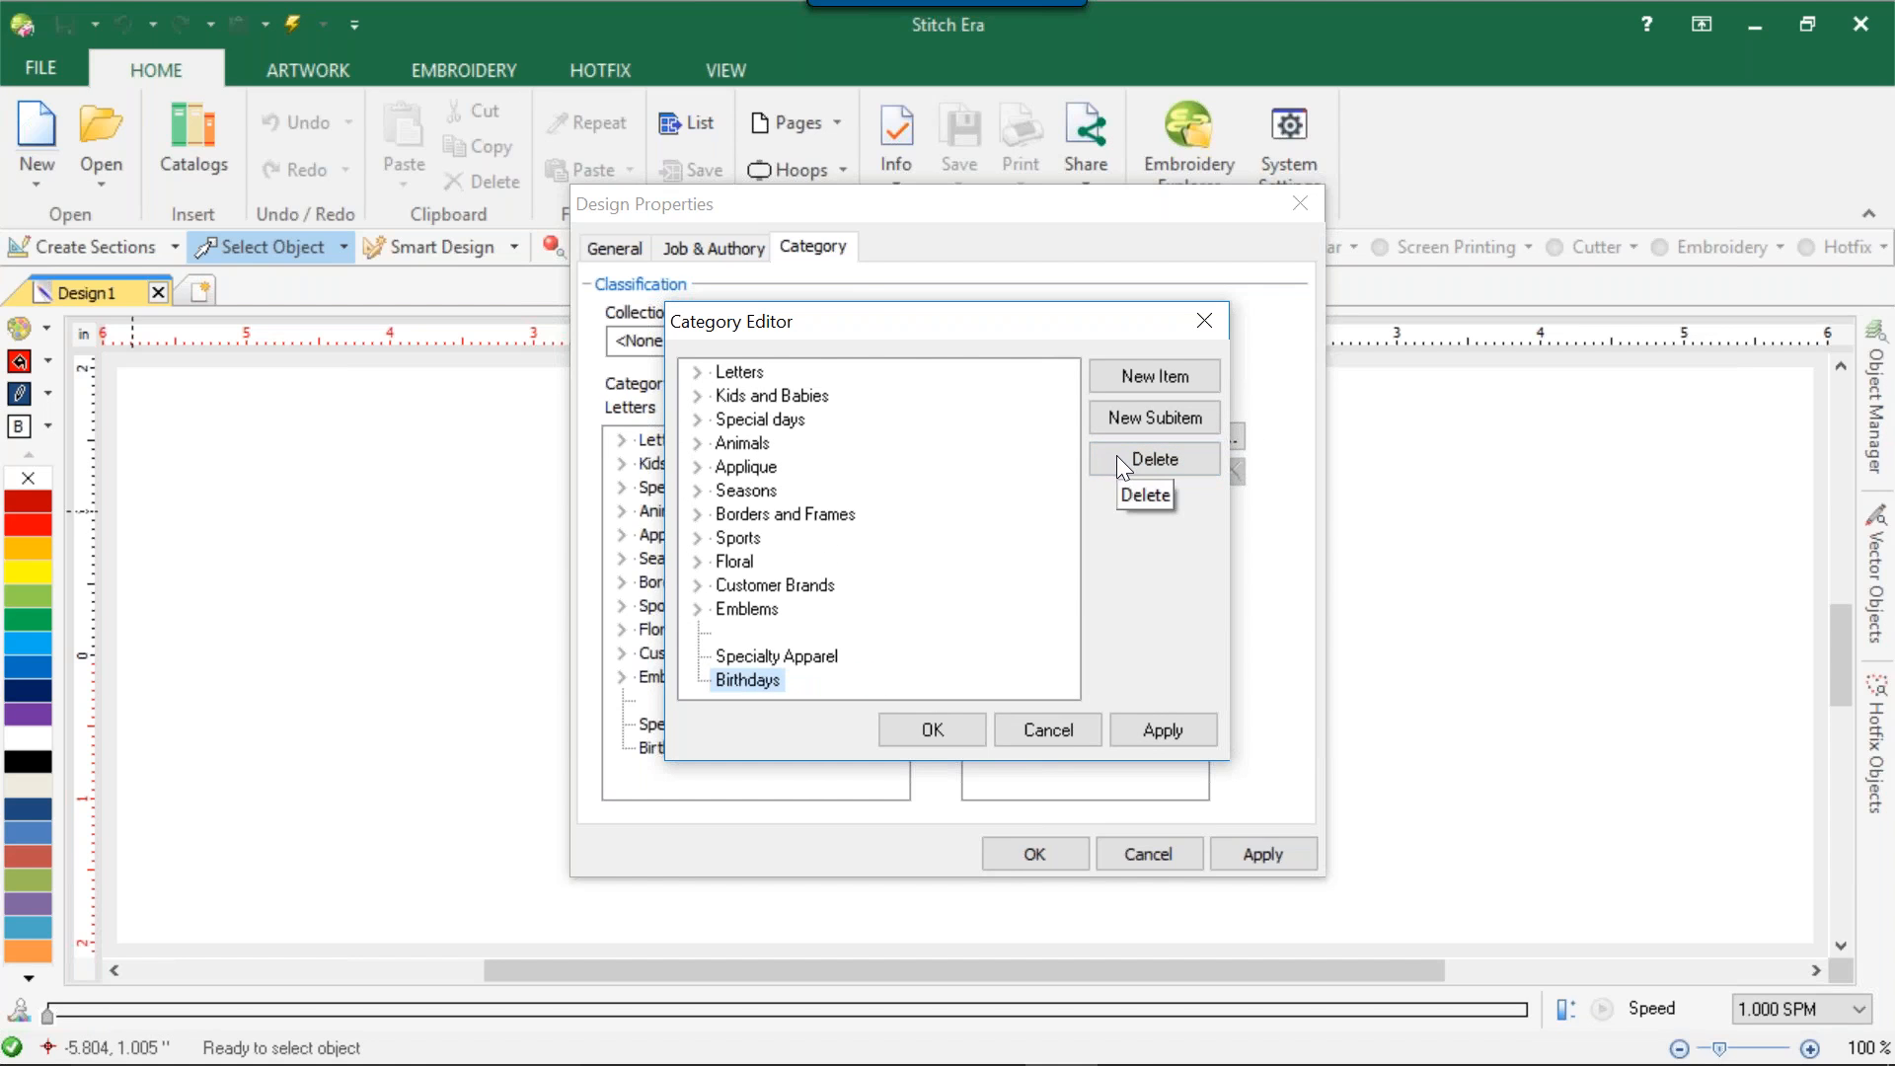
Delete the Birthdays item in the Category Editor, but close the editor and the design properties without applying the change.
click(1142, 450)
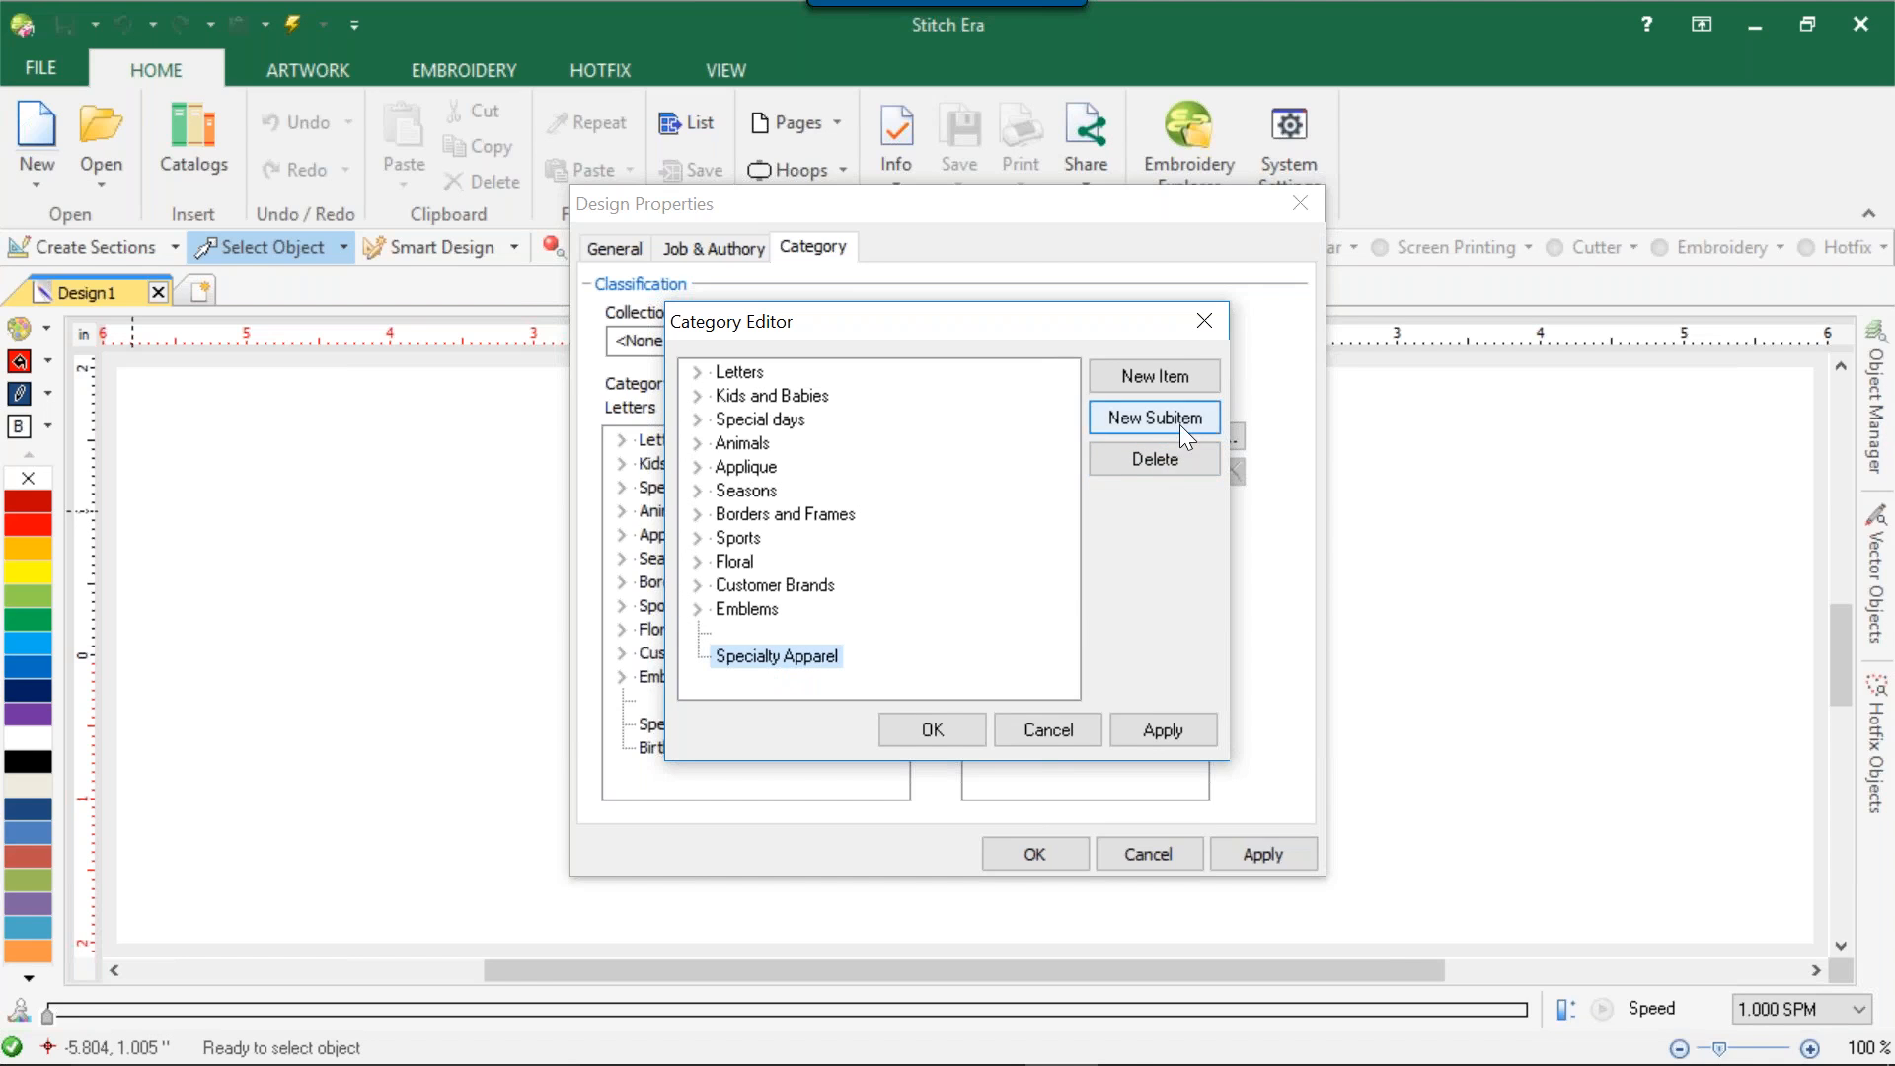
click(1204, 321)
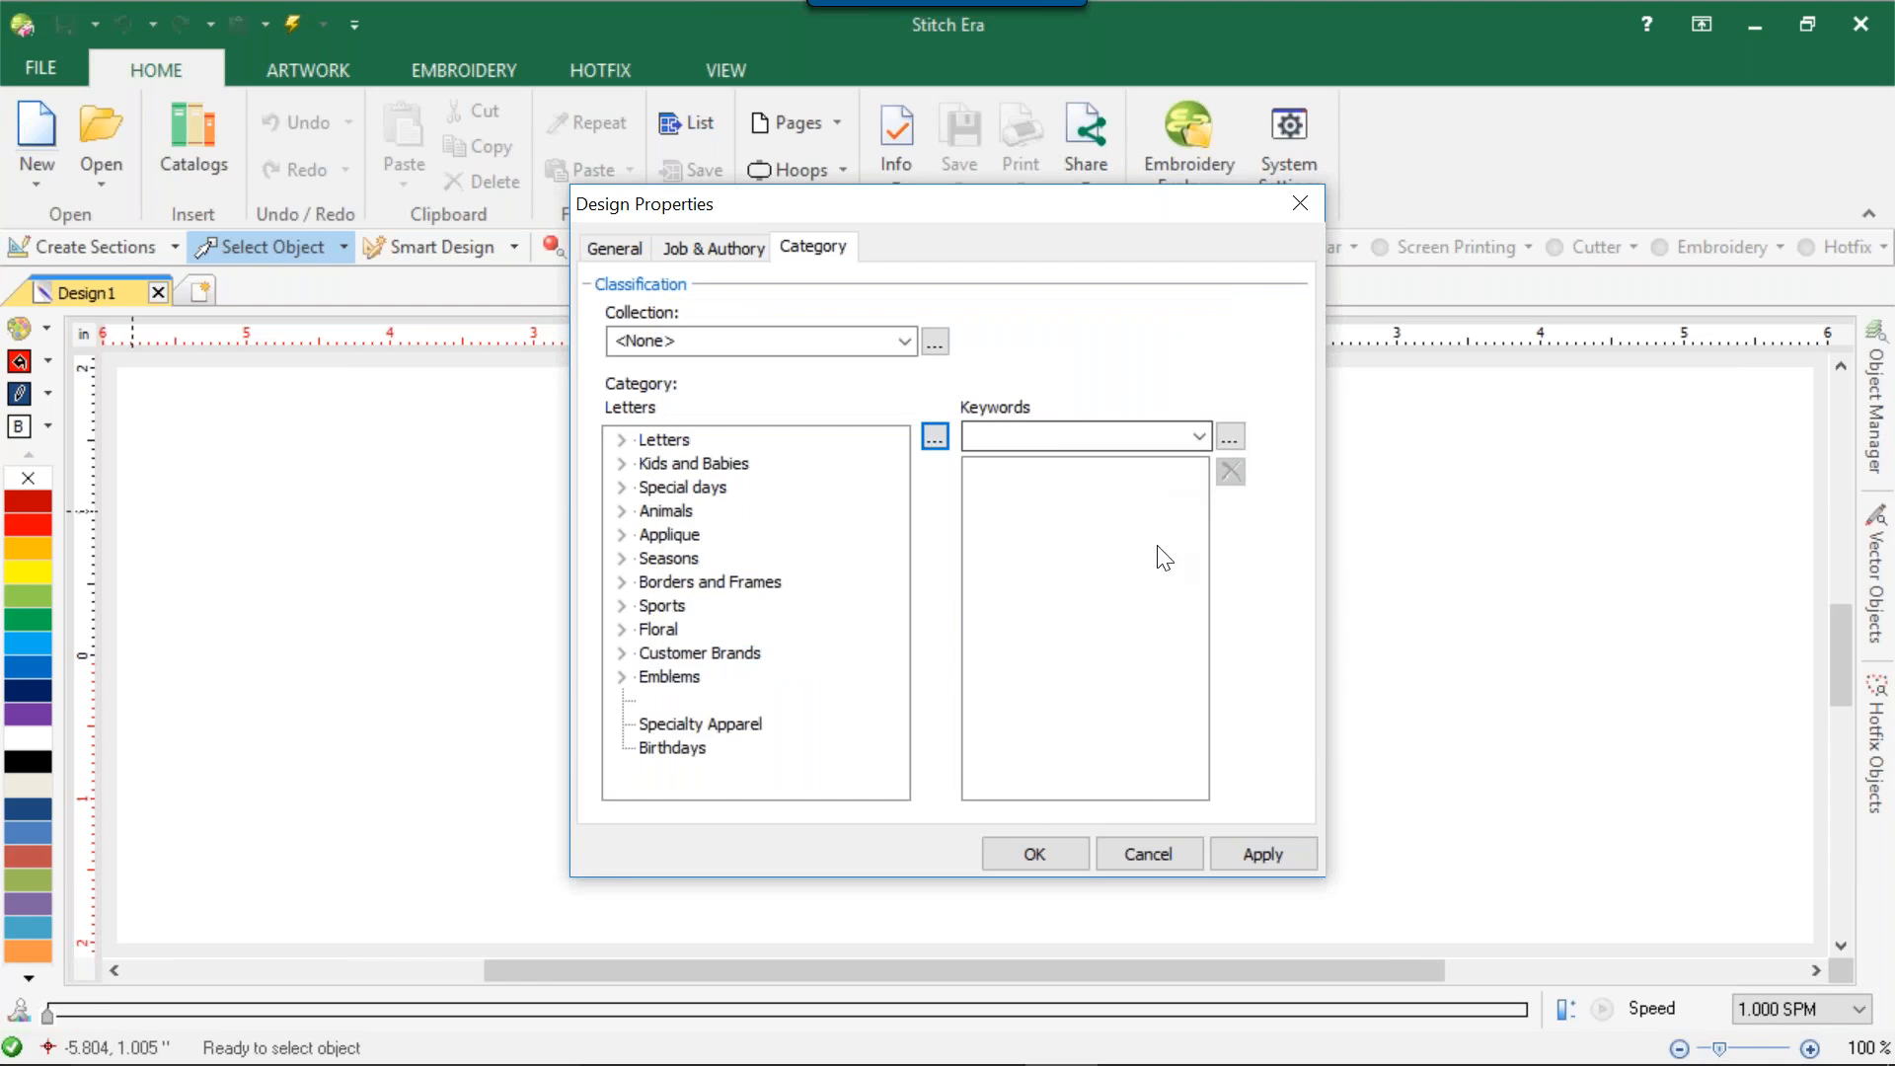
click(1165, 885)
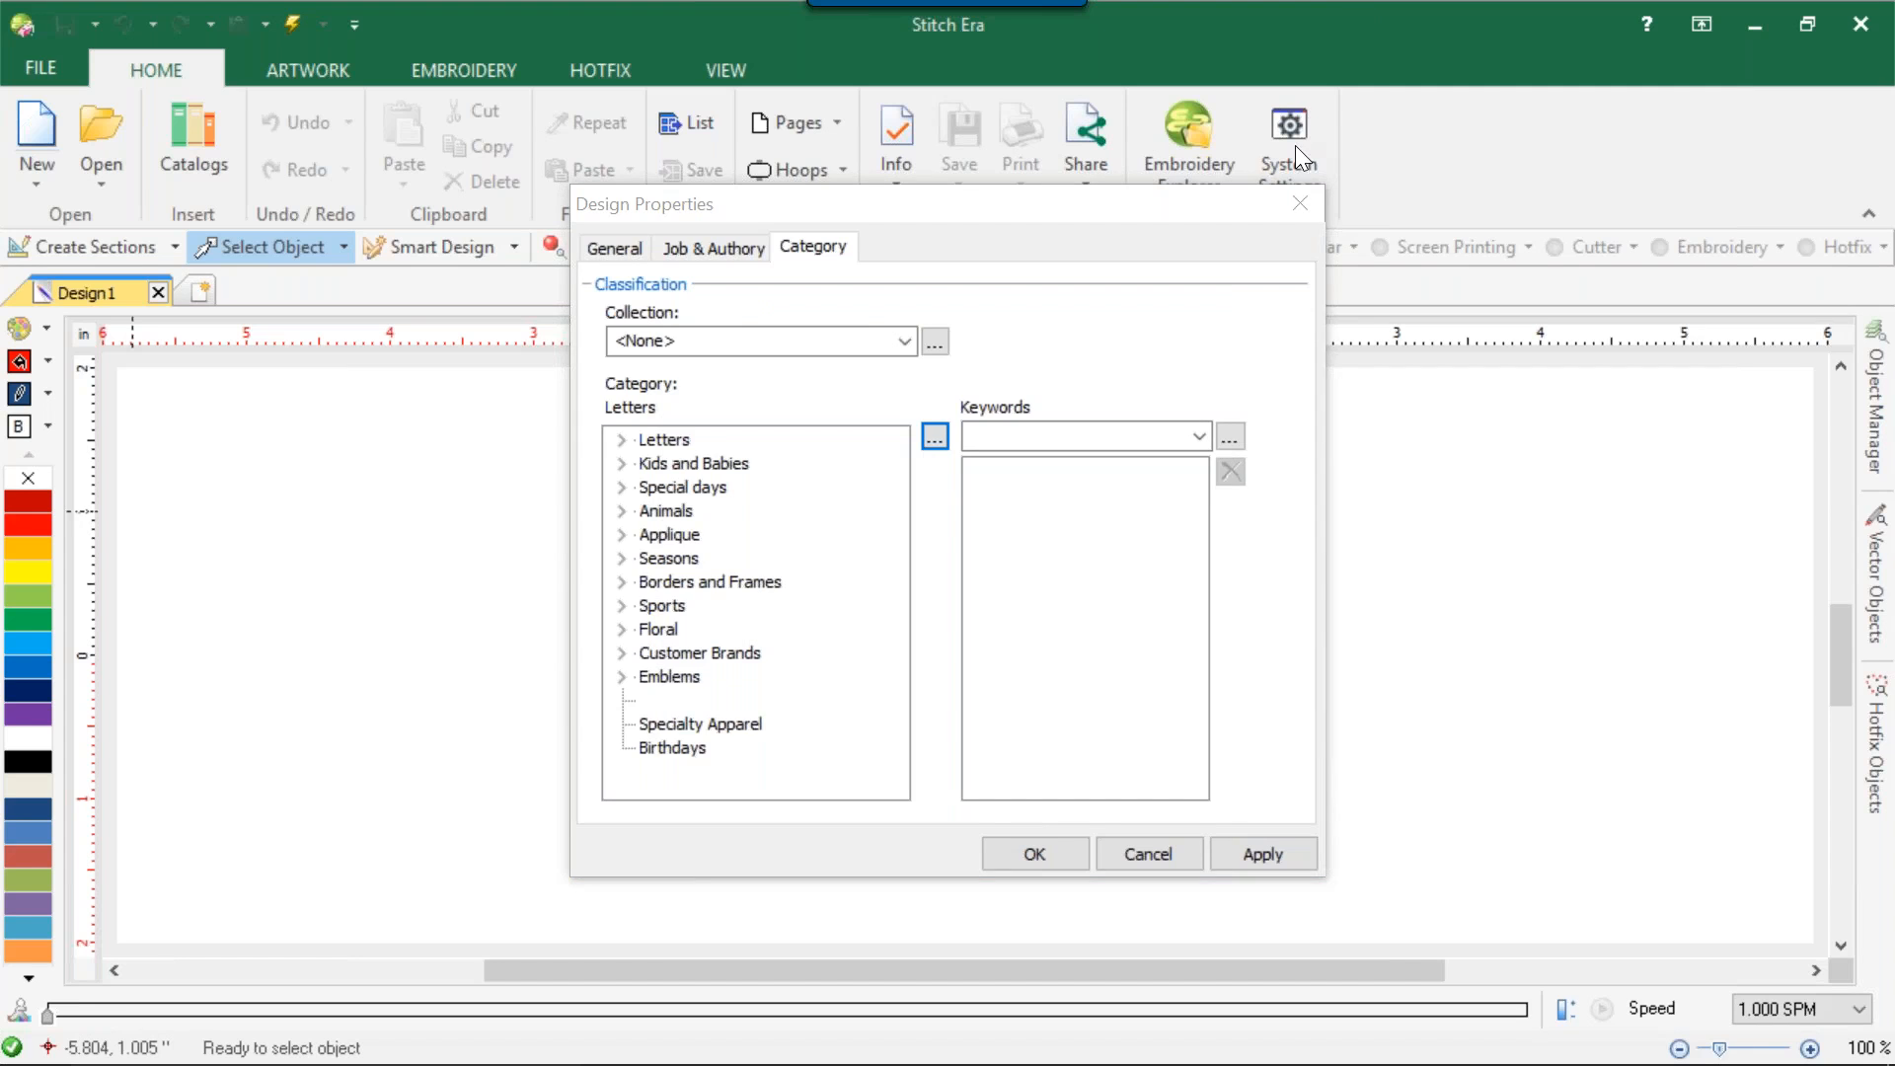
click(1305, 204)
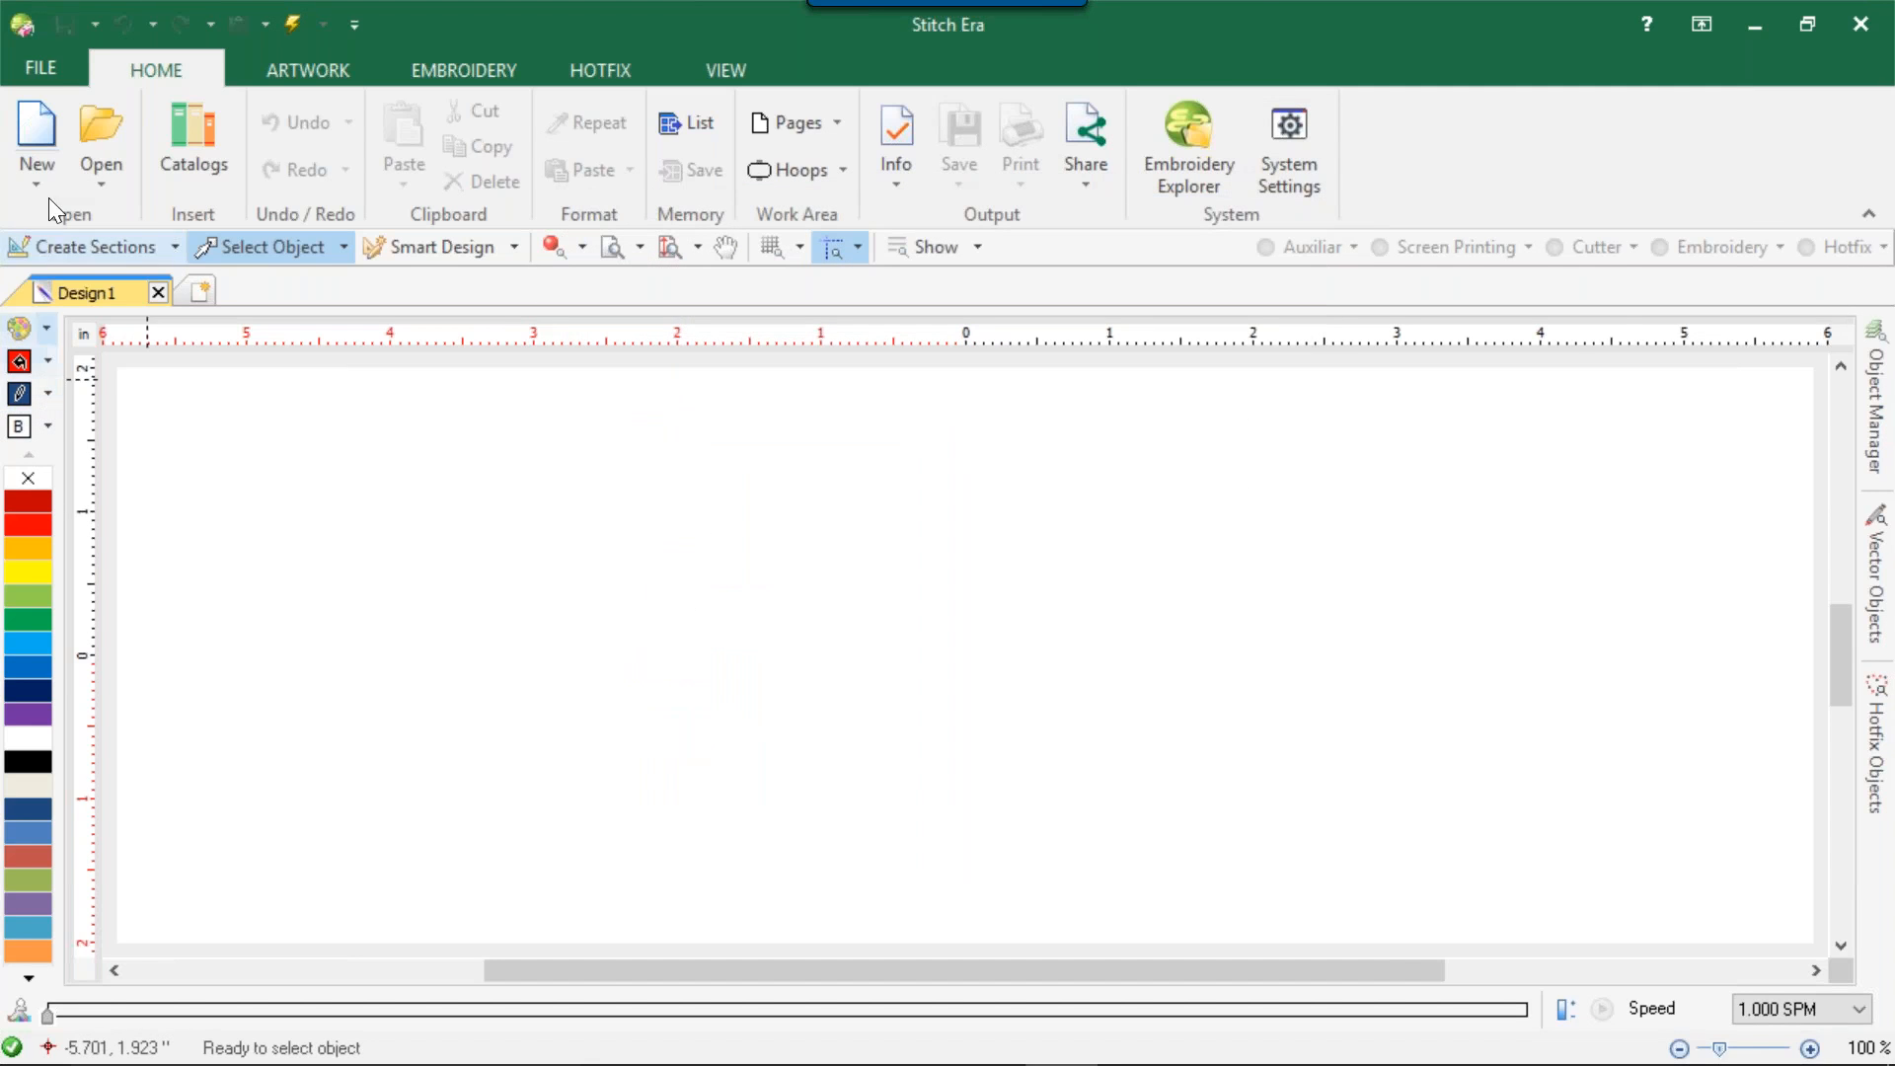
Try to send the current design by e-mail, declining to save the changes to Design1.
click(52, 59)
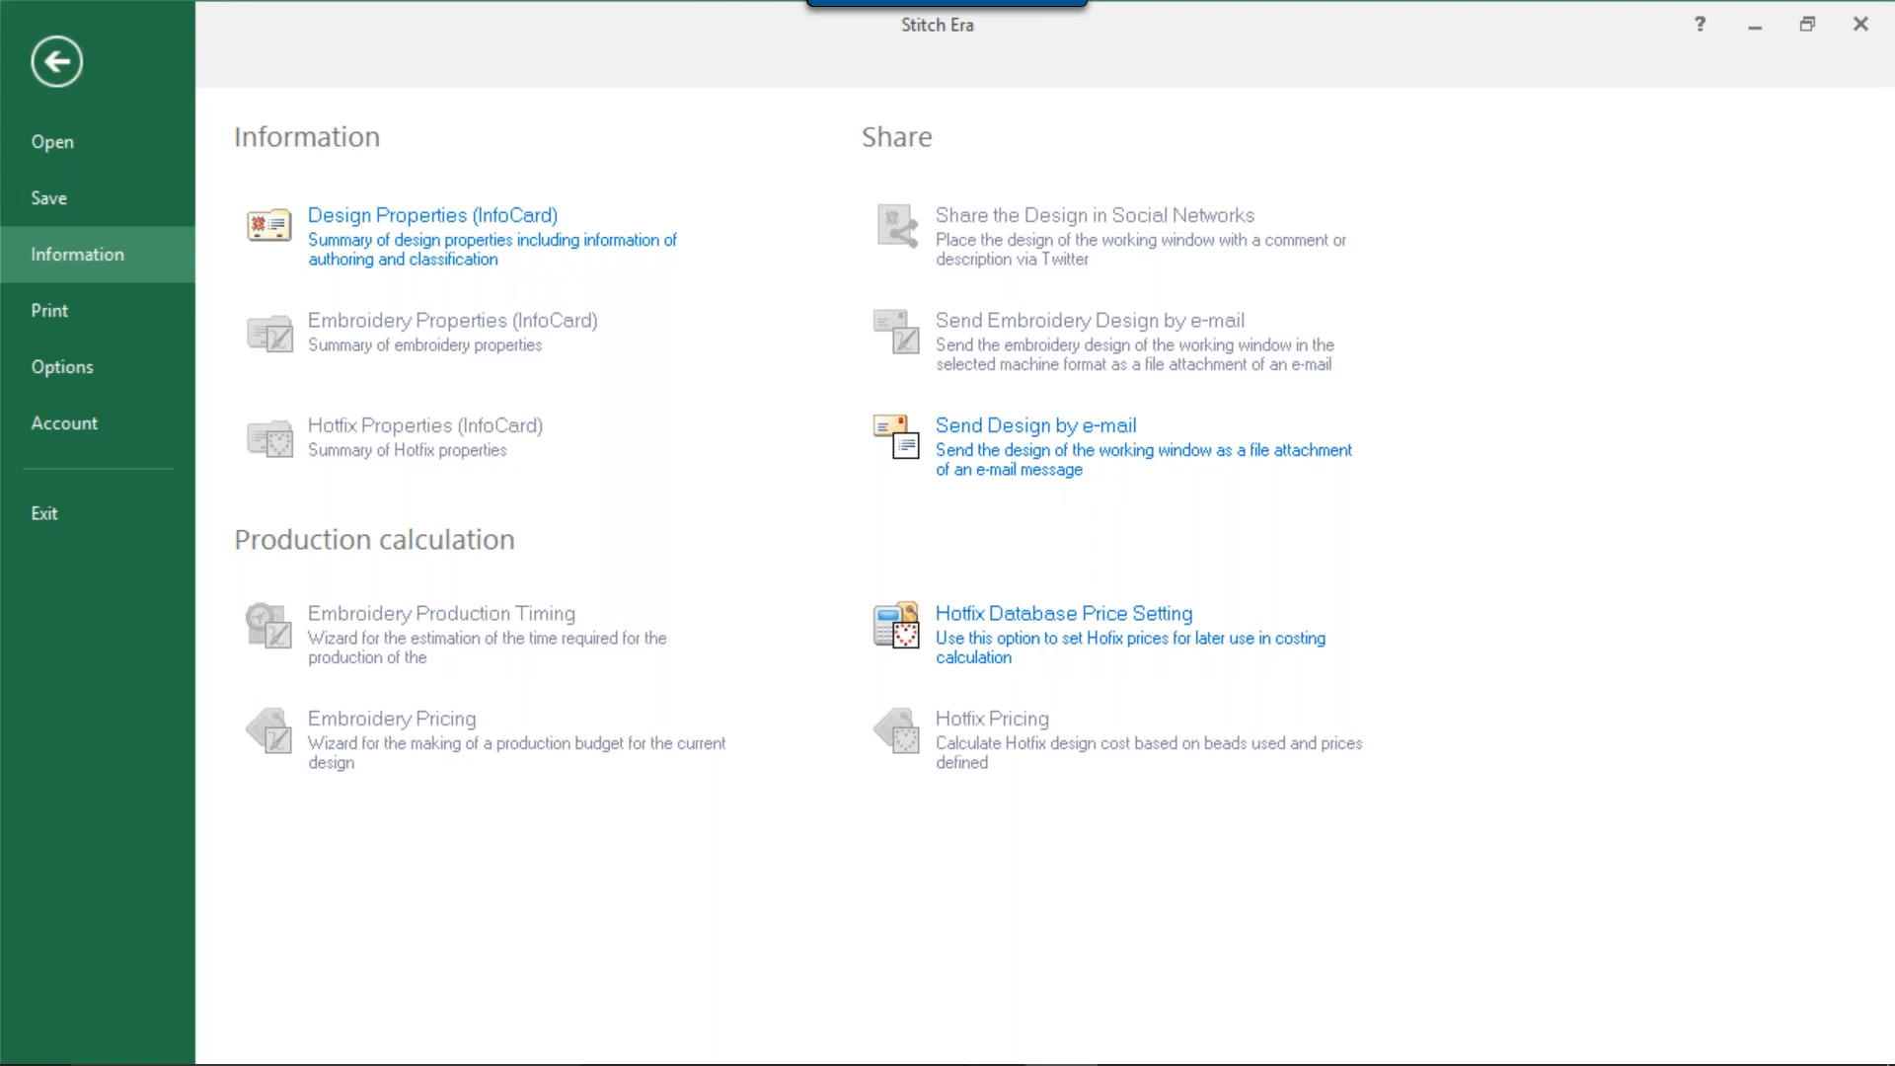
click(1076, 471)
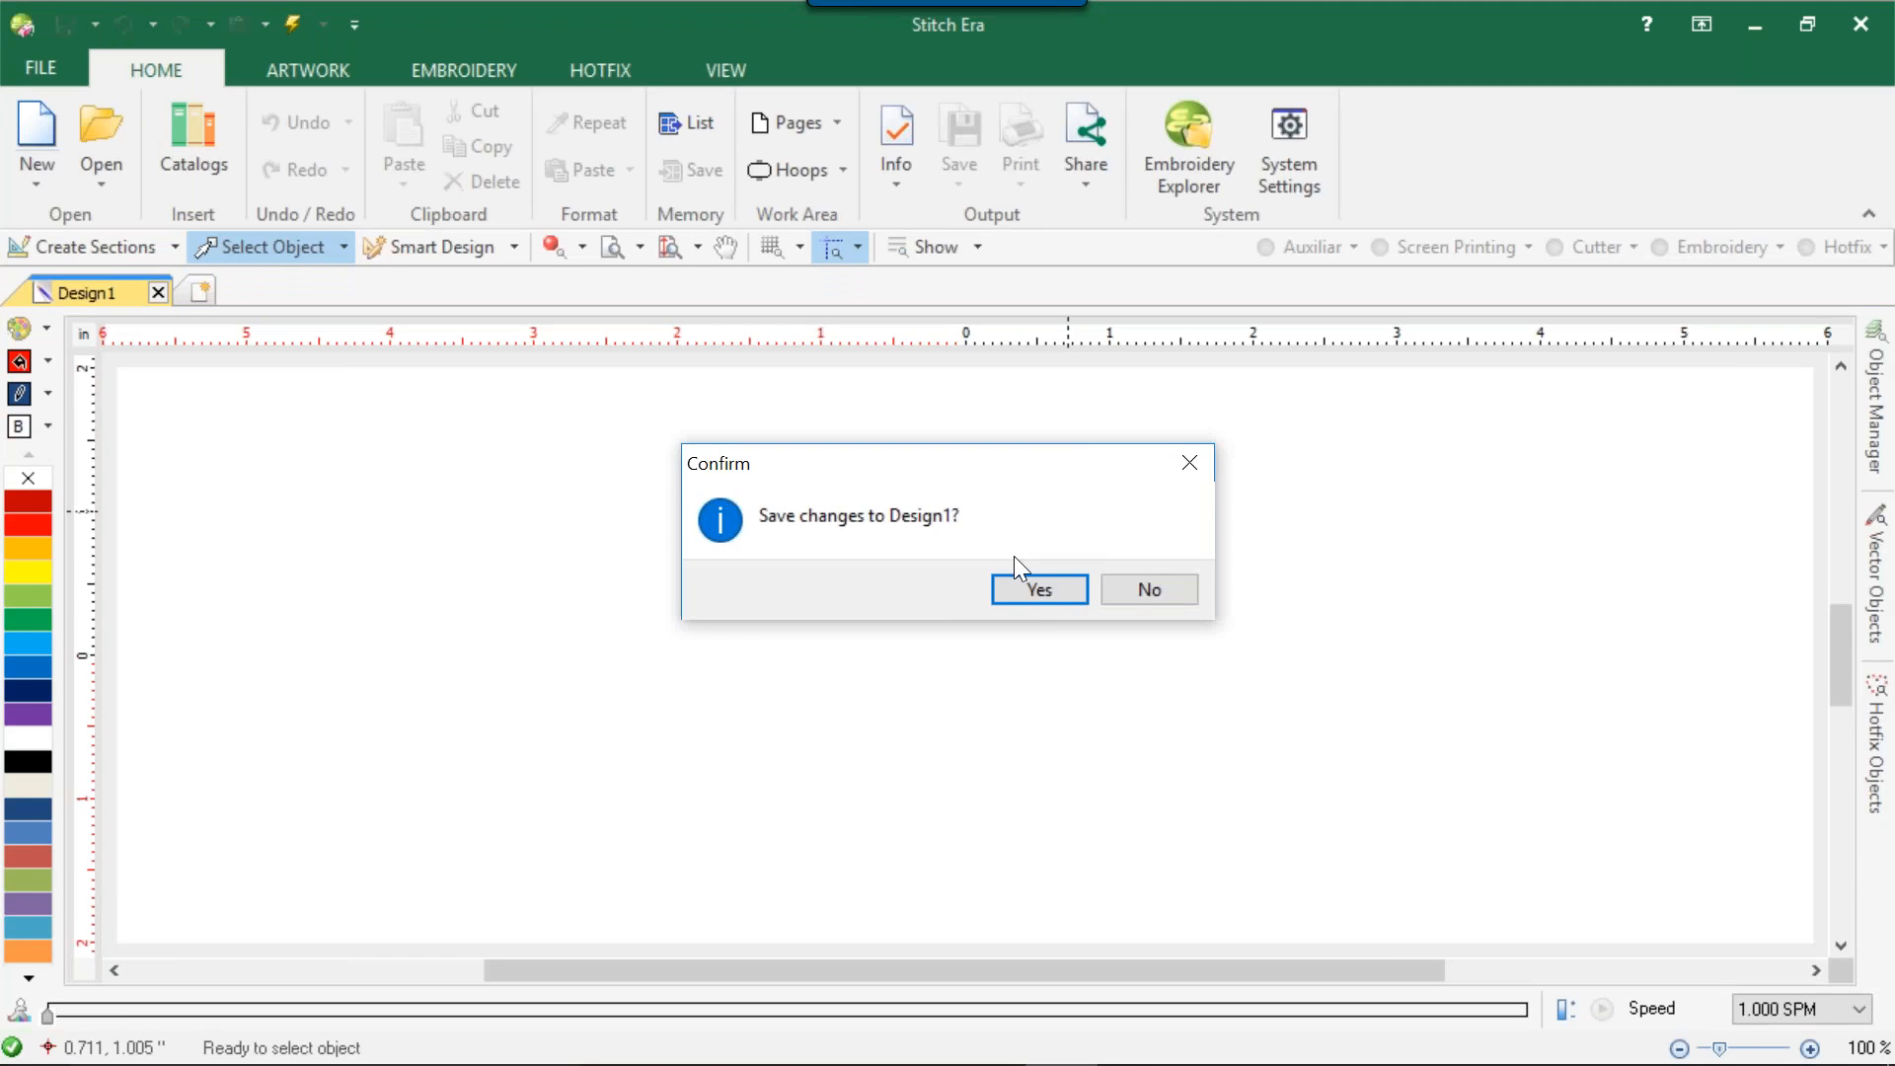
click(1139, 589)
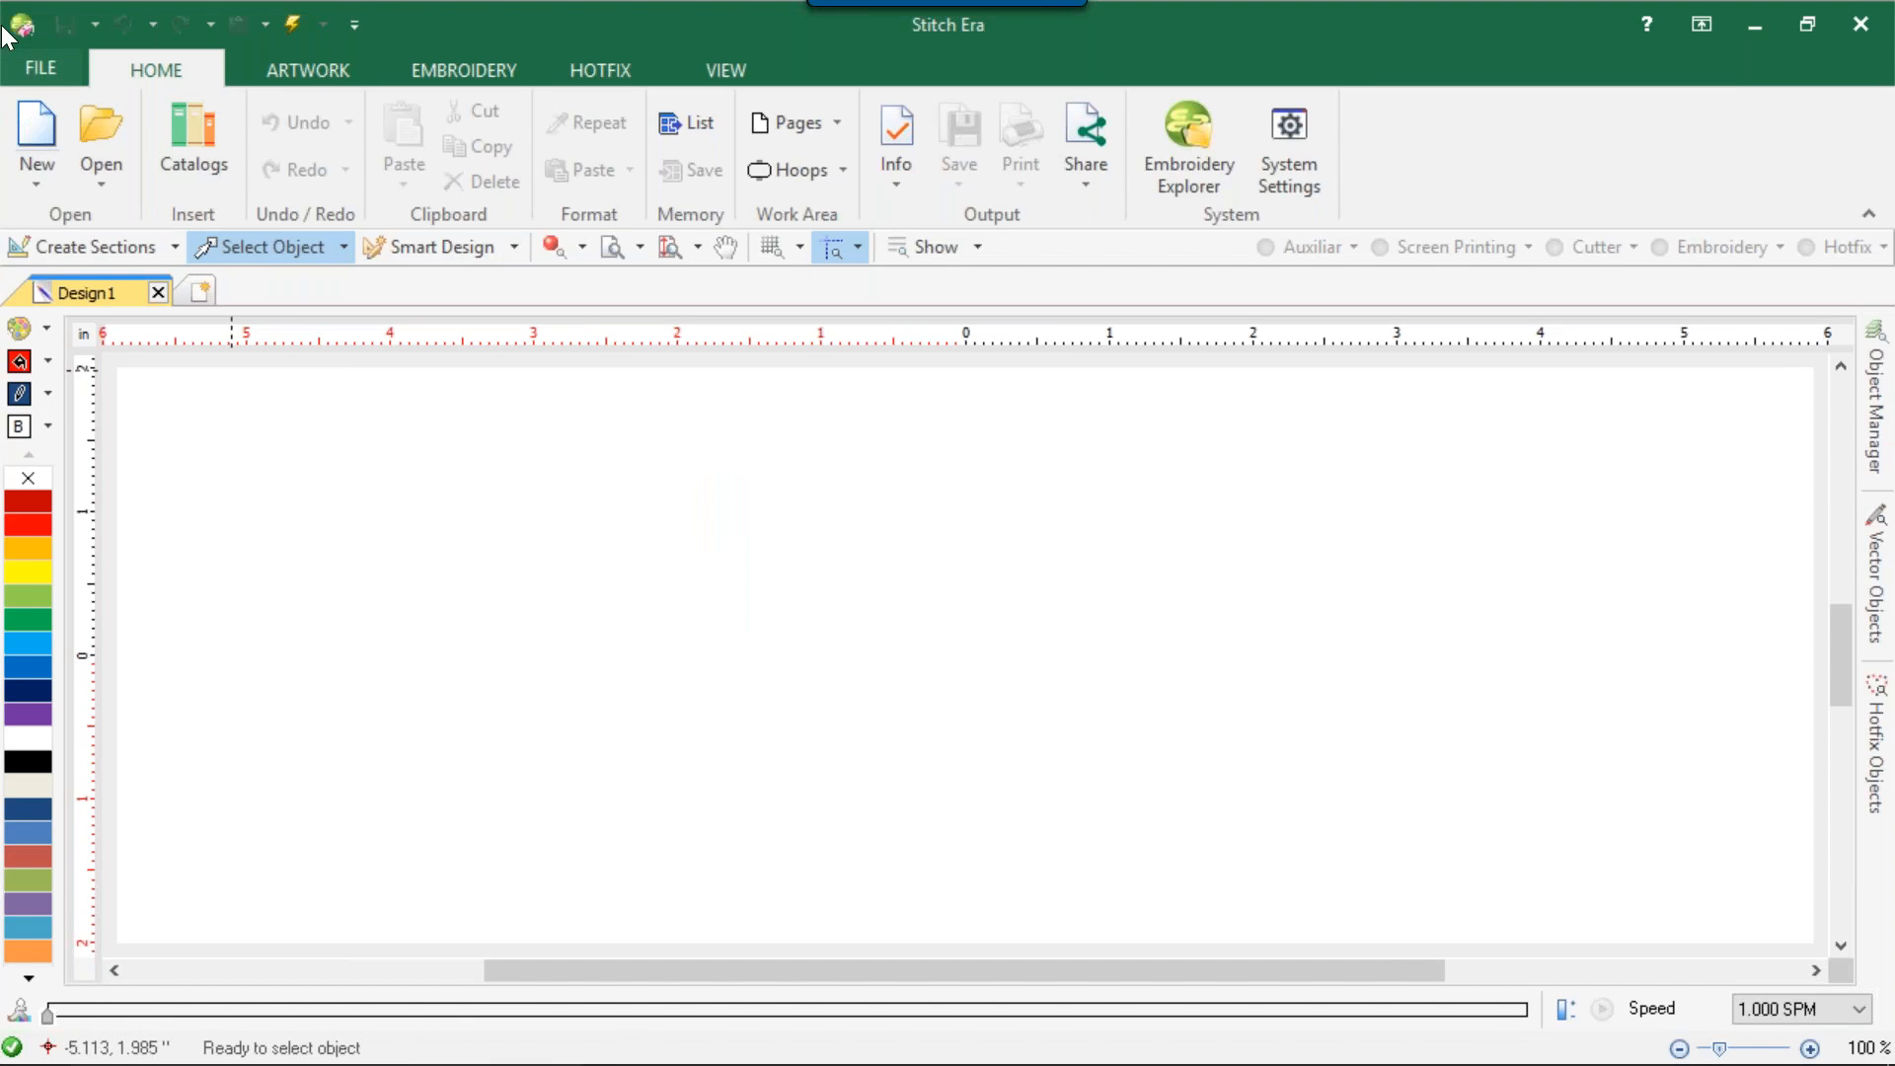
click(22, 138)
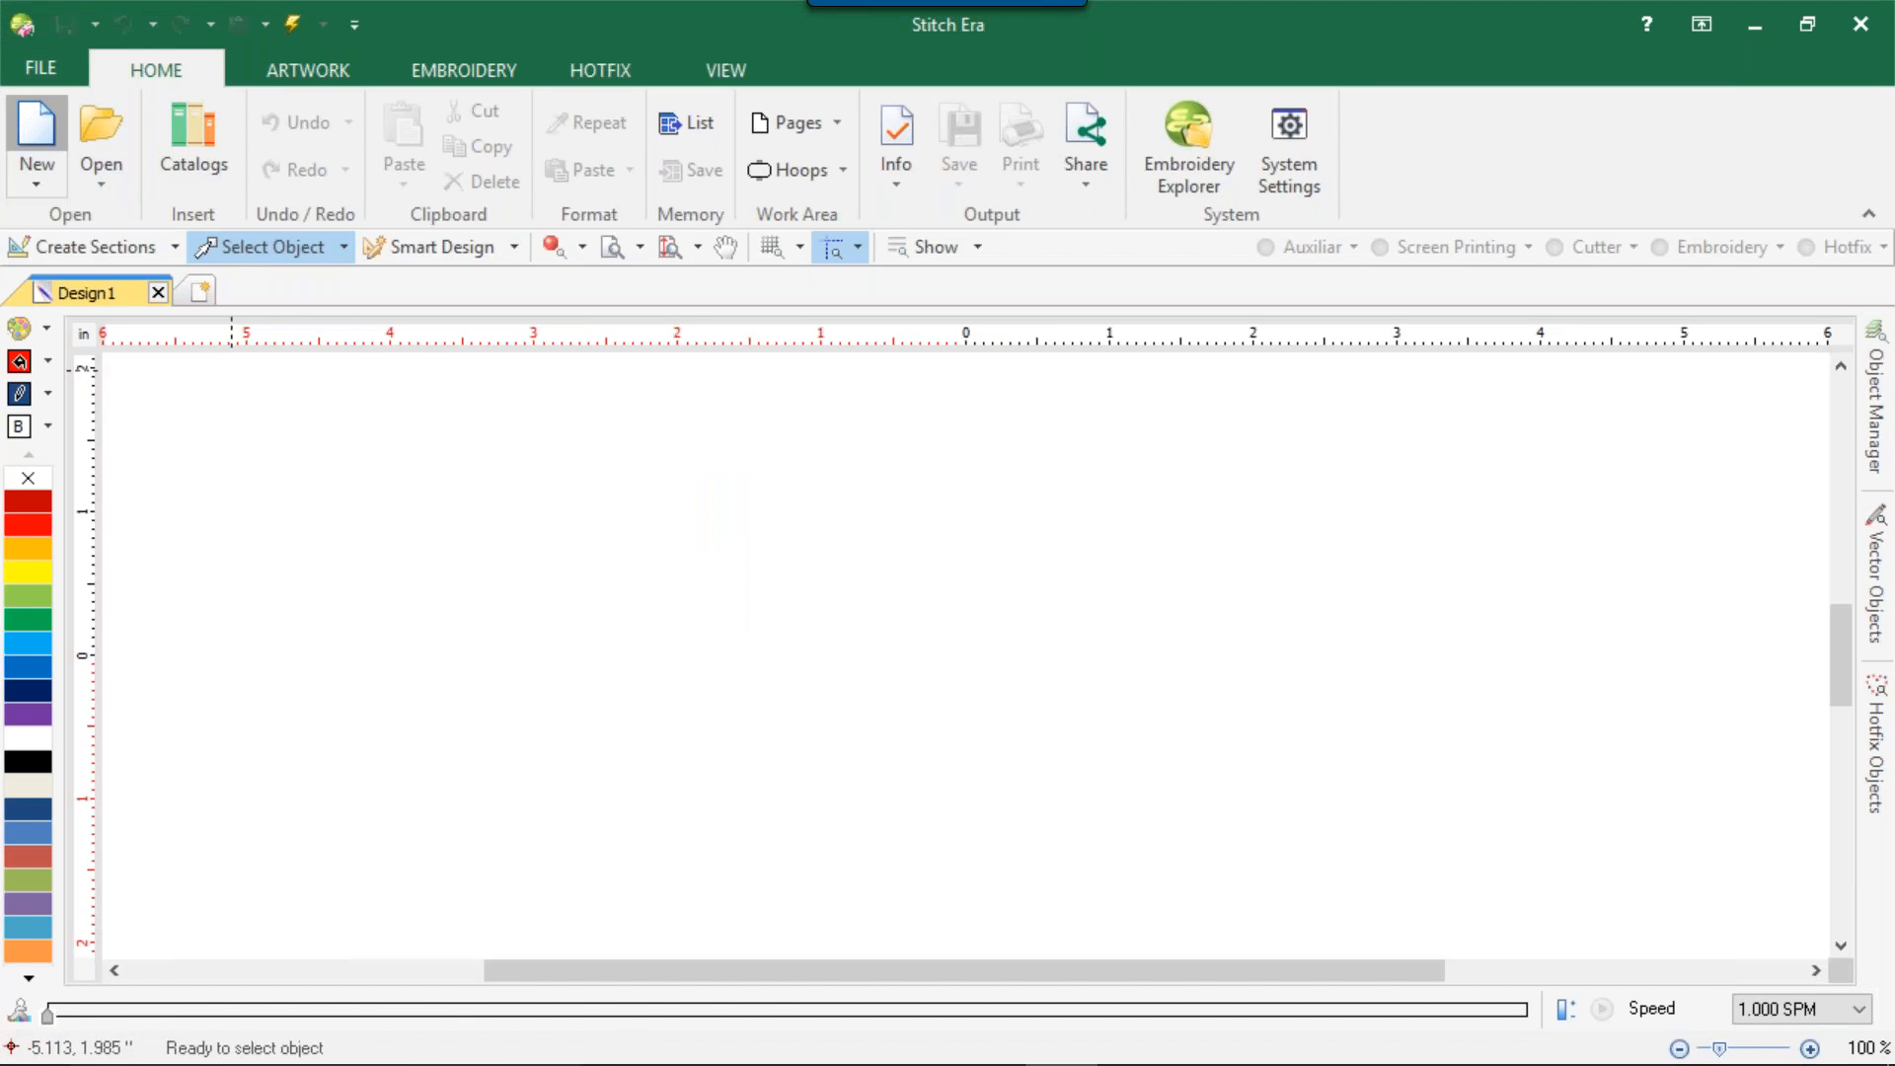
Examine the Hotfix database price settings for the RhineStud type, including the favorites marking for the 2.0 mm Aqua octagon, and close them.
click(44, 59)
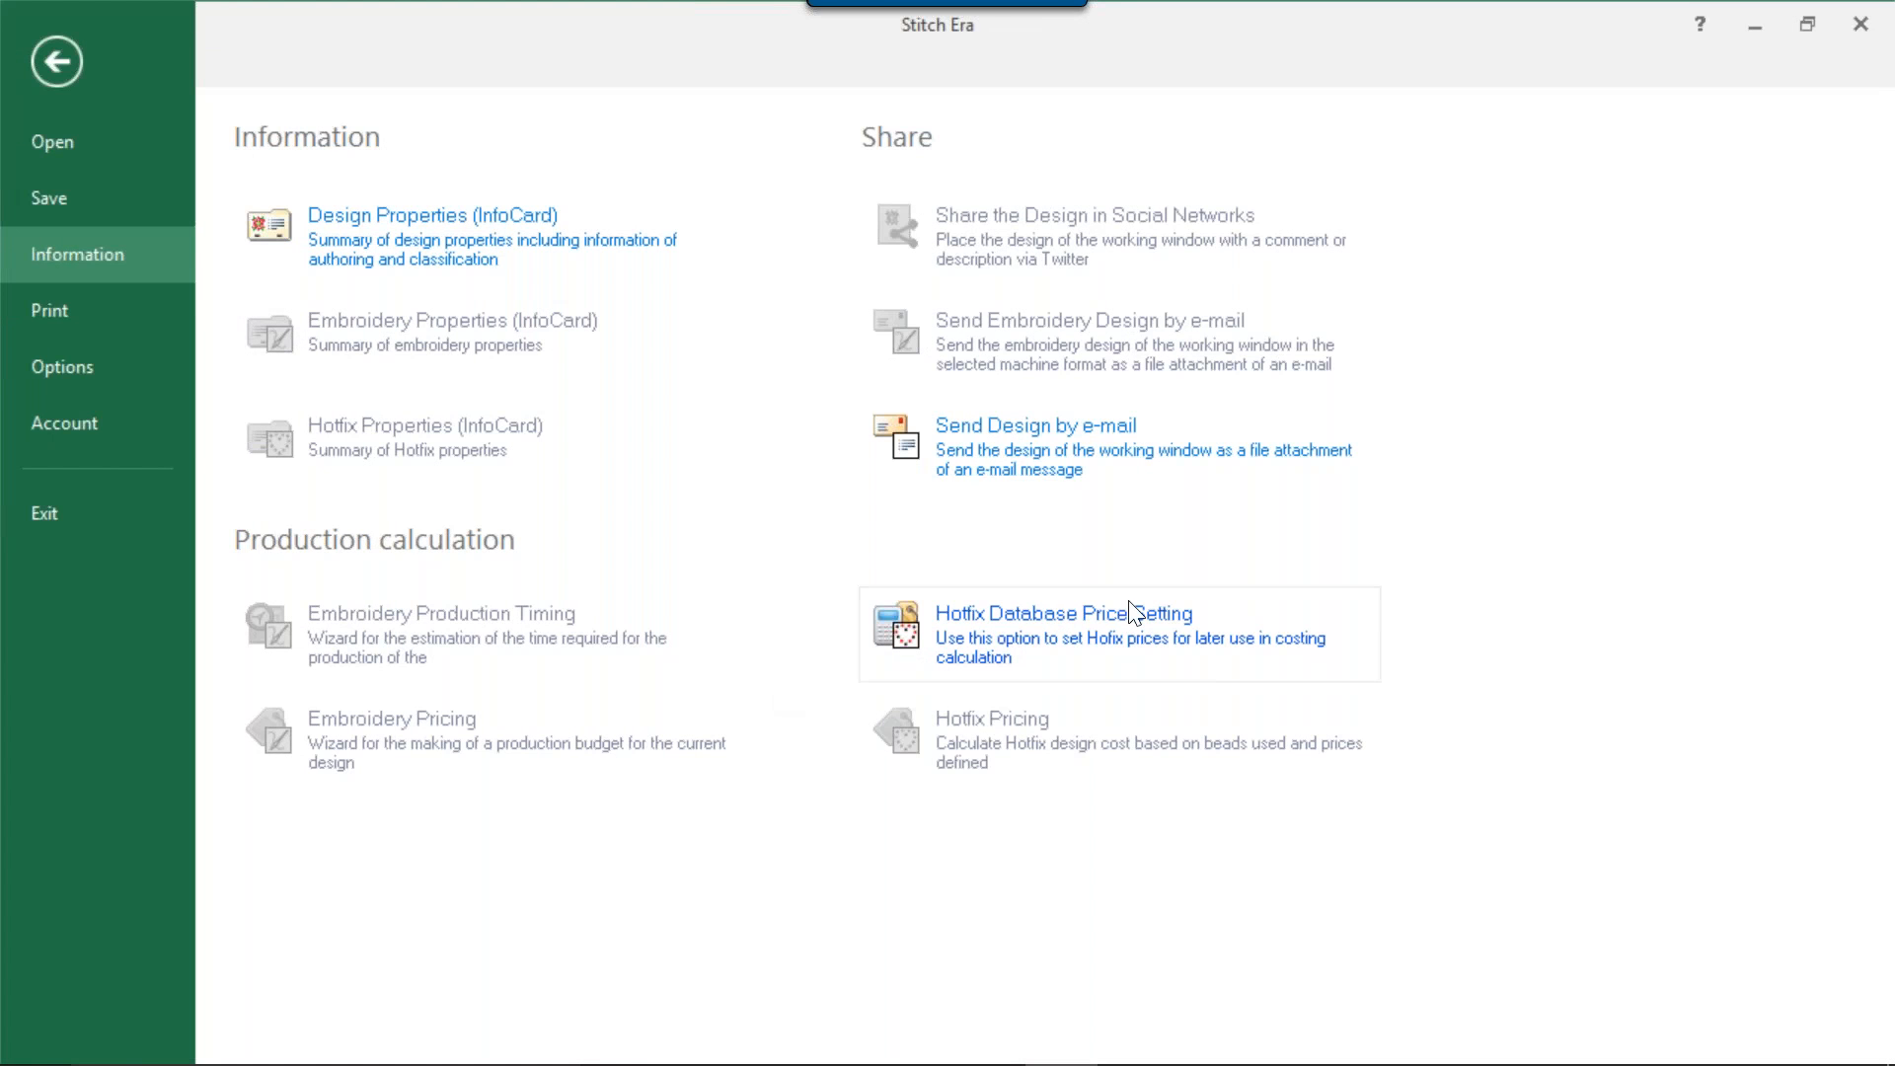
click(1027, 629)
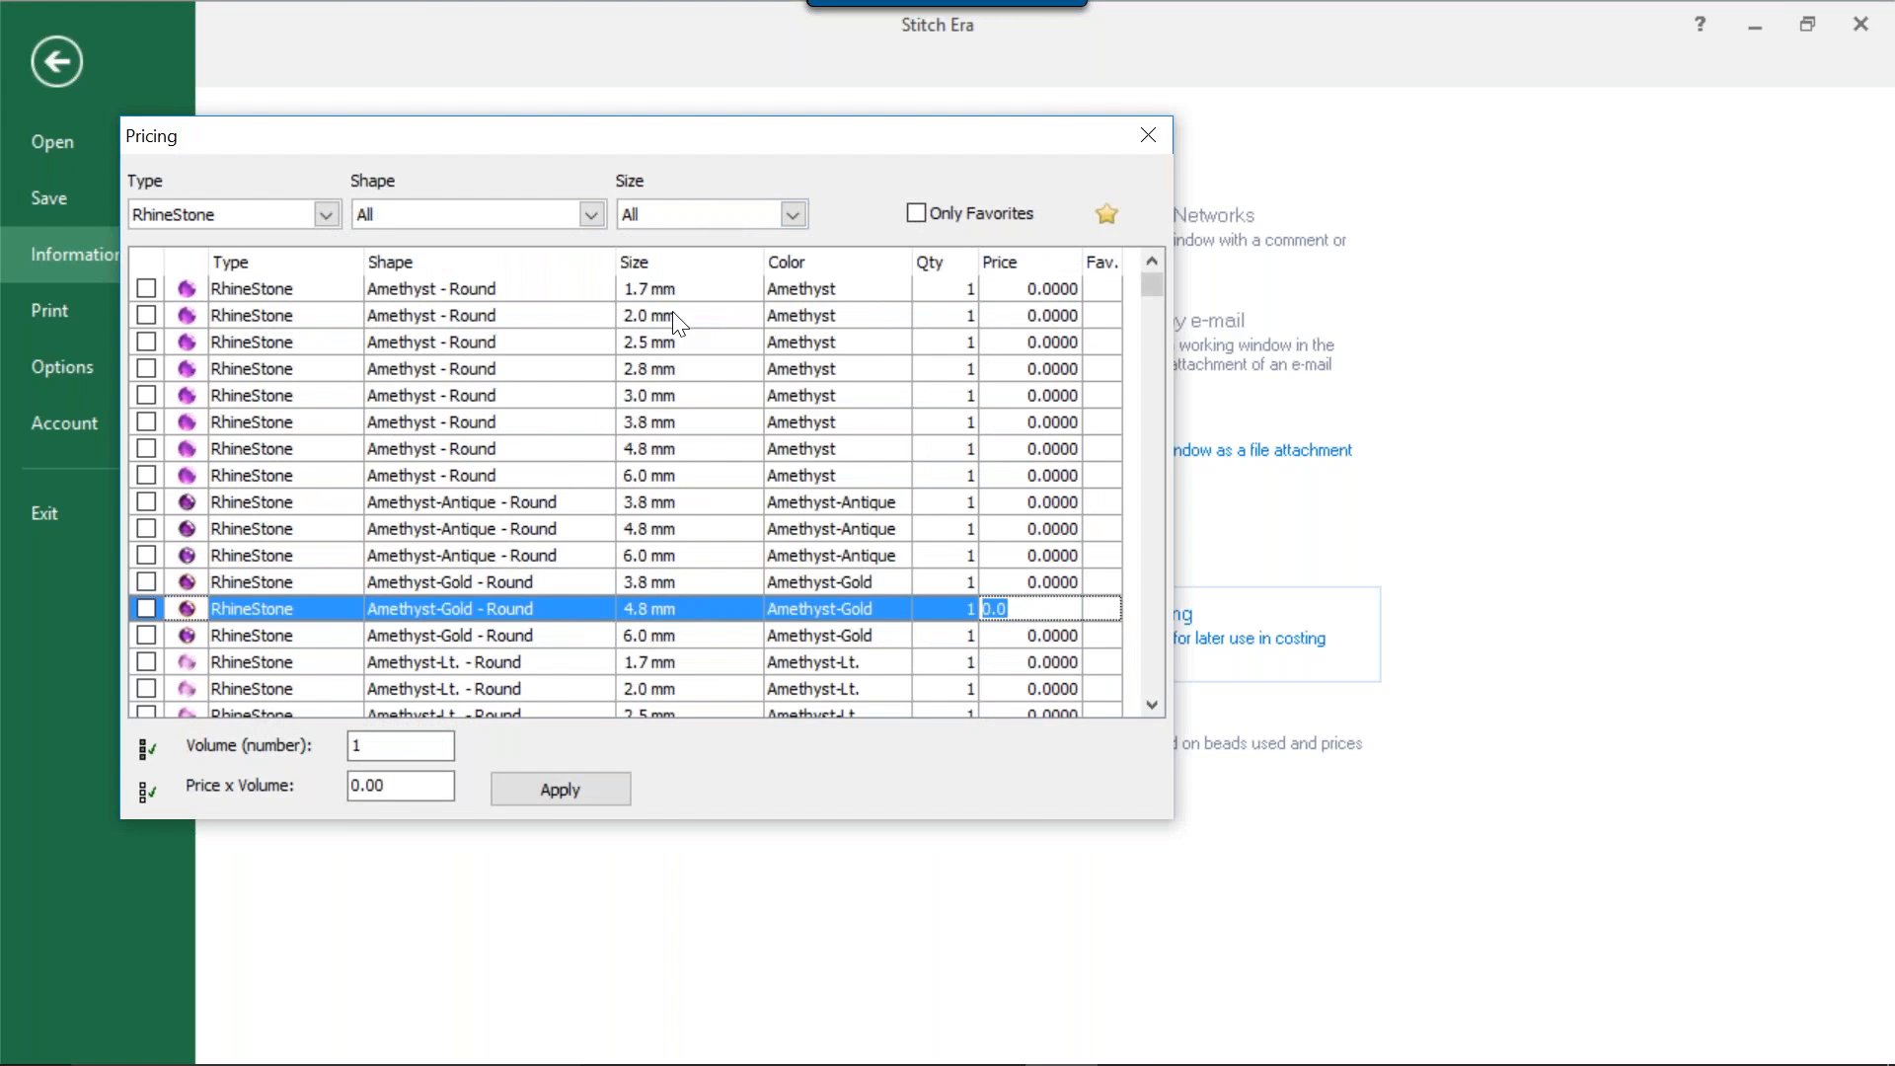
click(320, 217)
click(298, 261)
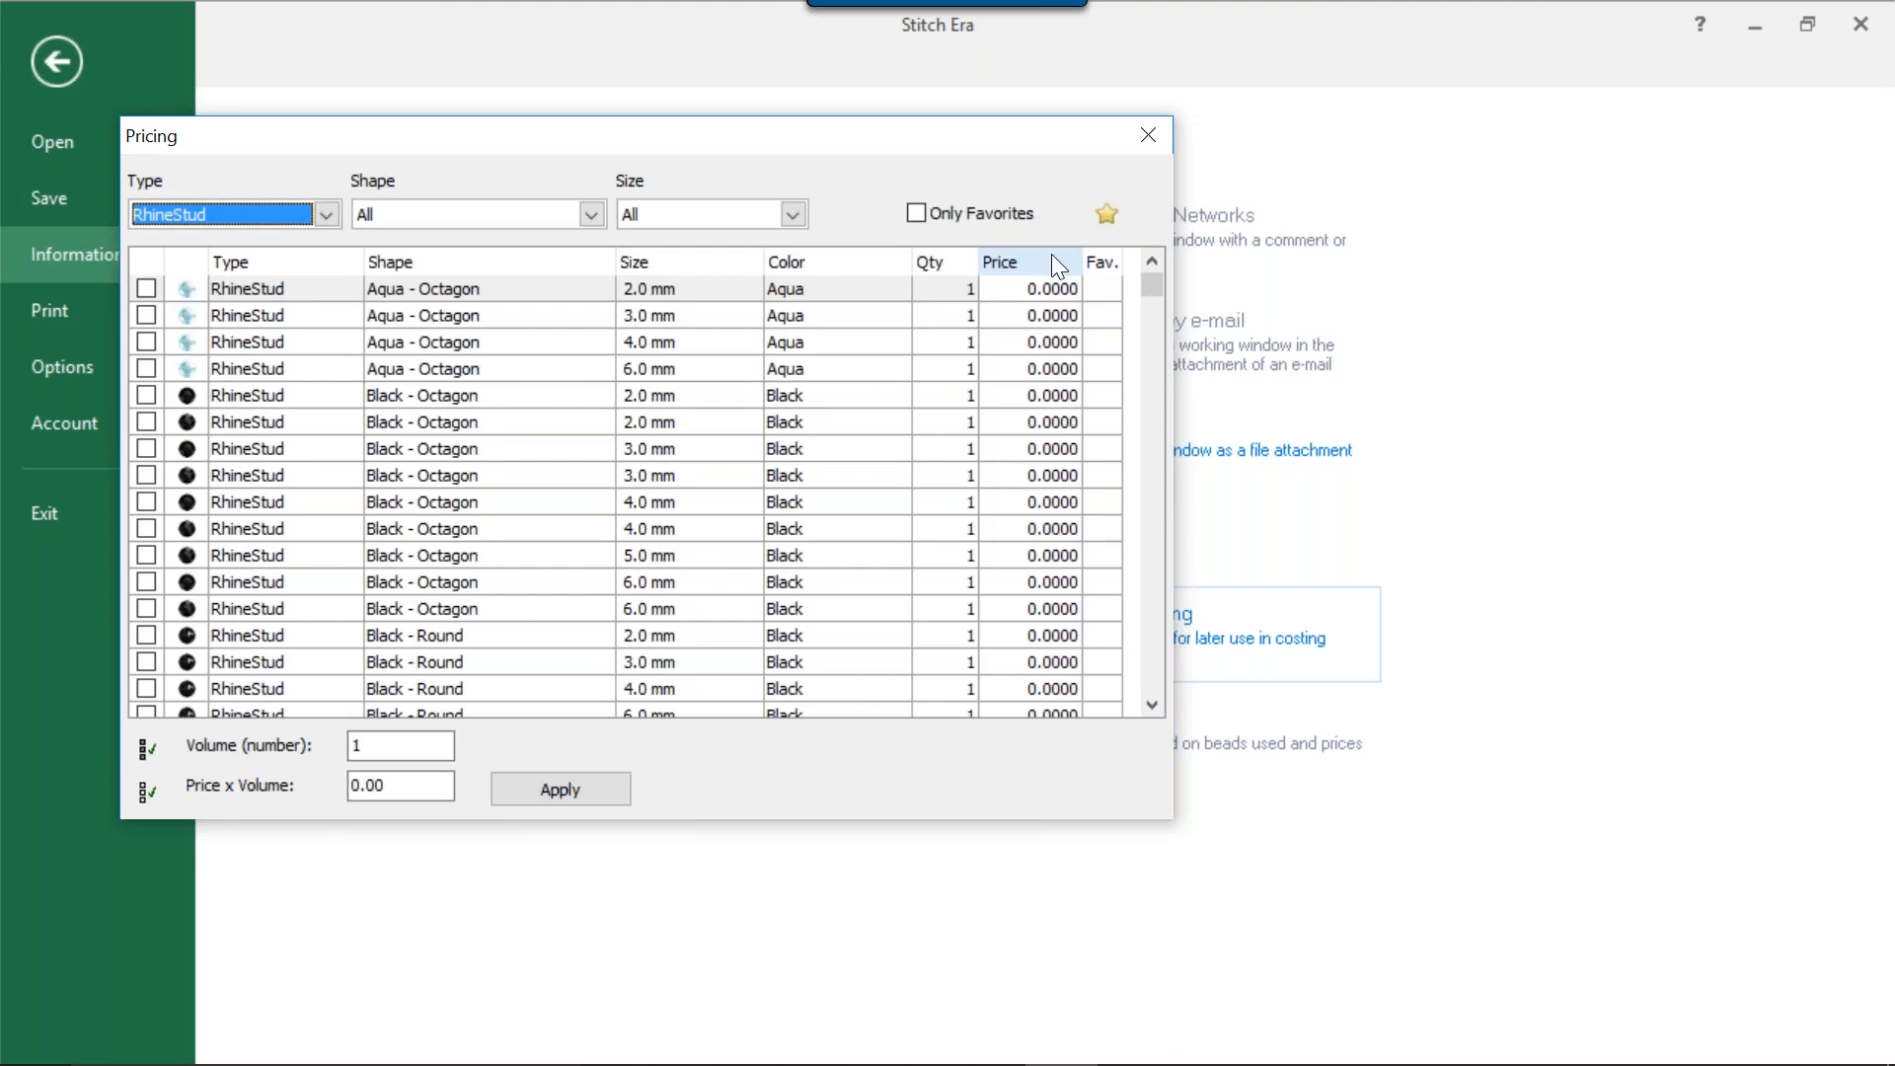
click(1105, 285)
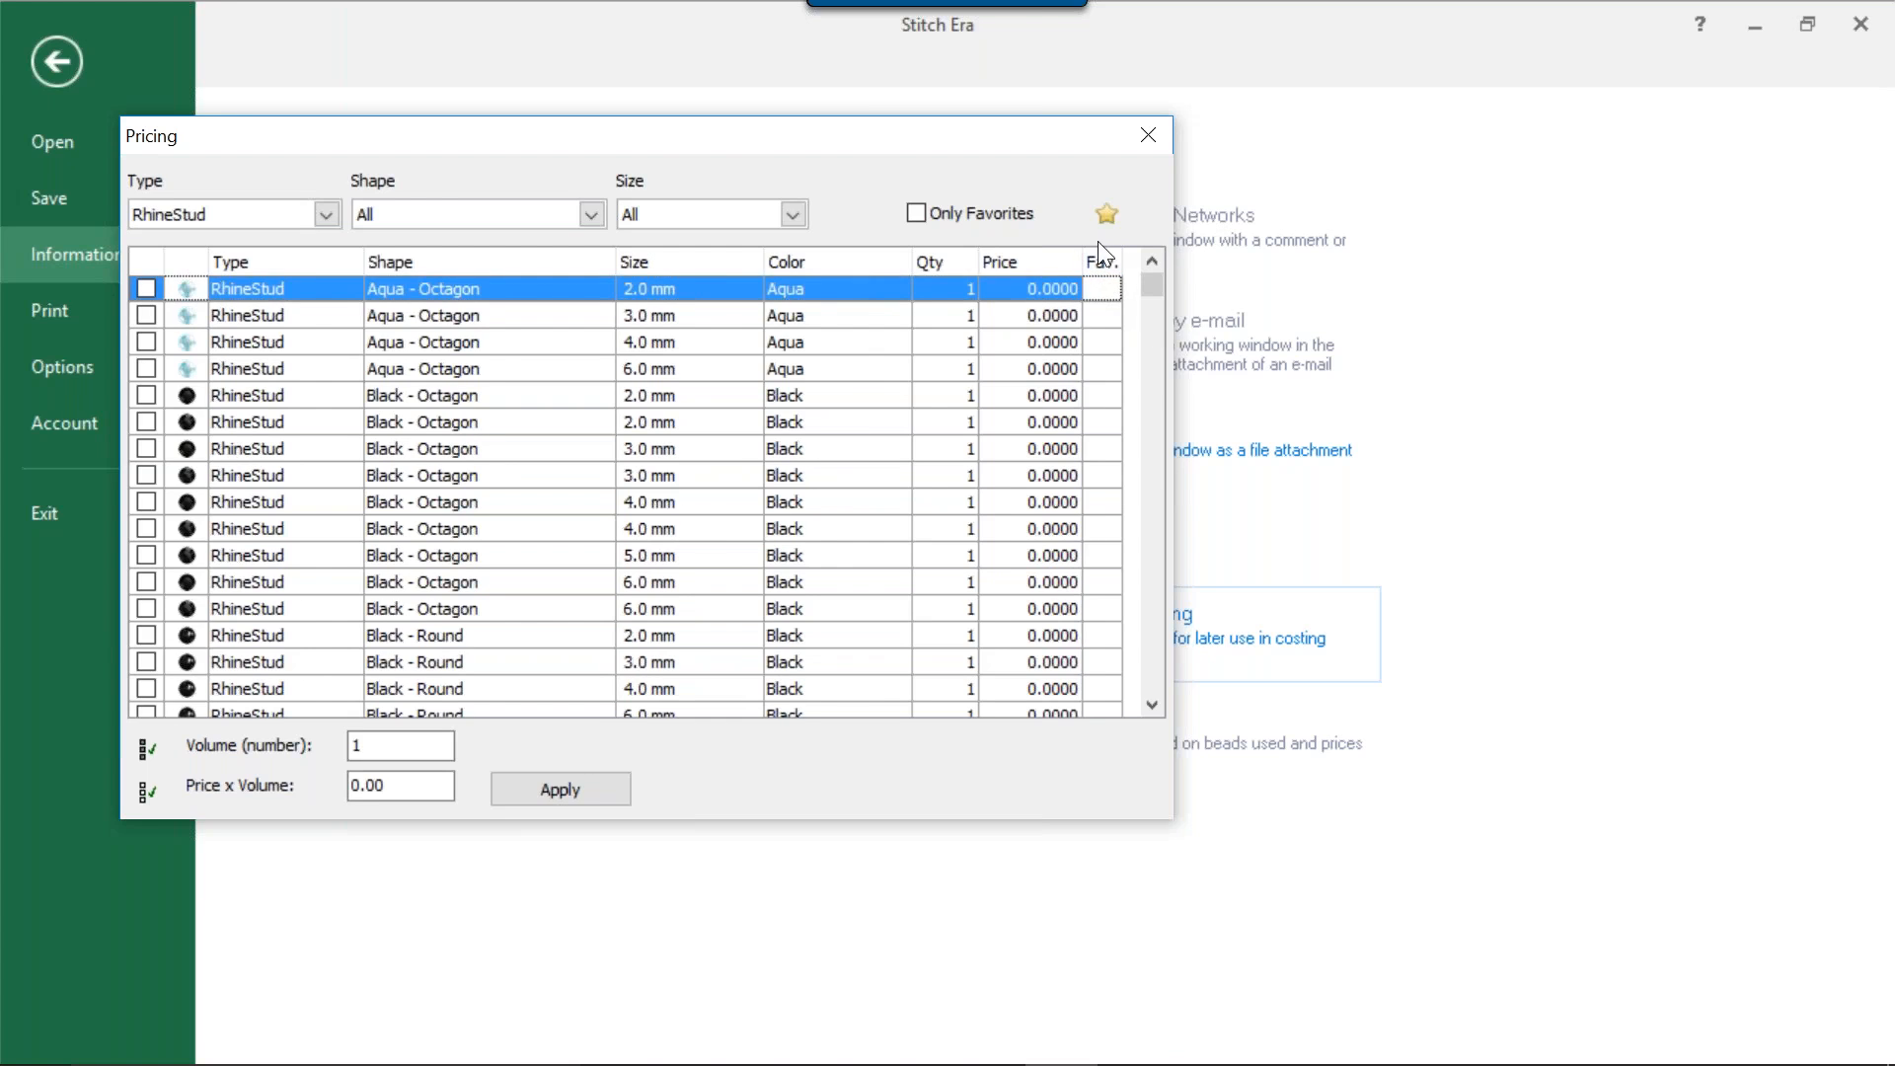
click(1105, 215)
click(1149, 136)
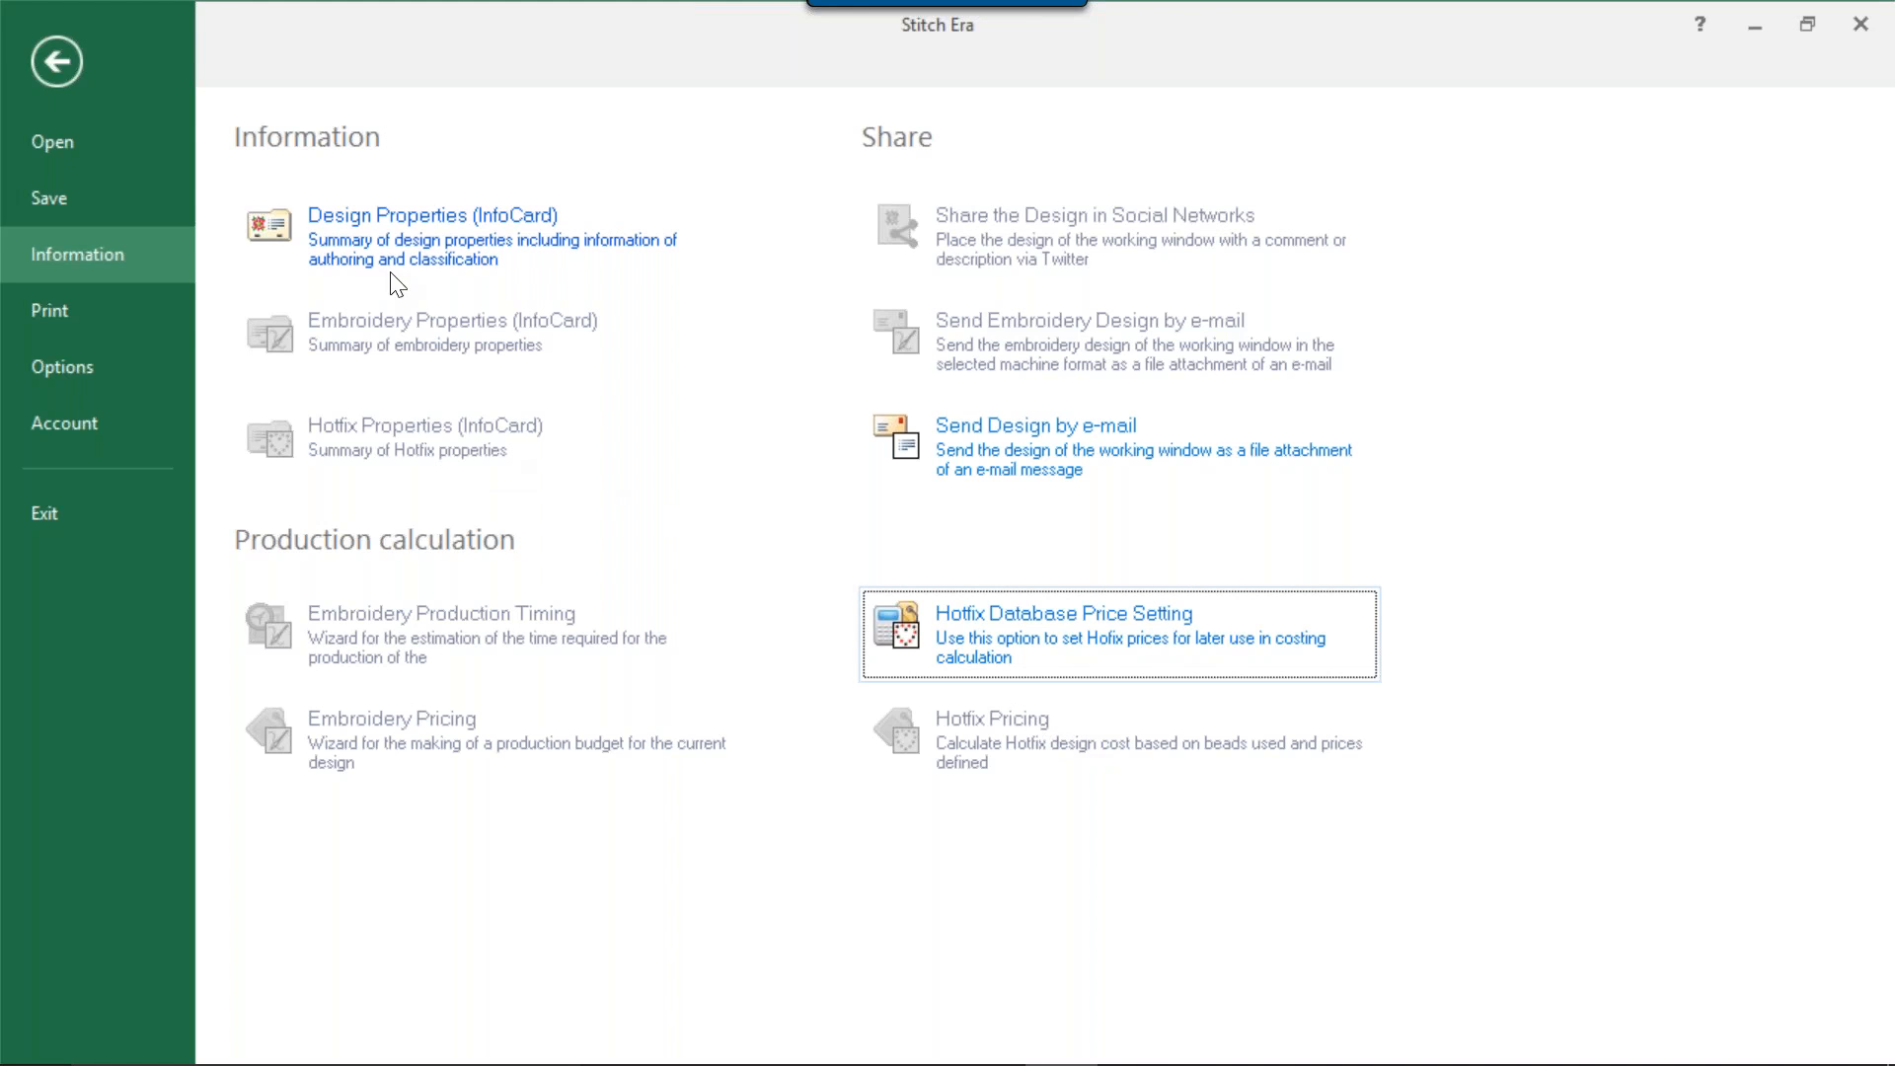
Review the print options and the program's preferences setup, closing the preferences without changes.
click(26, 323)
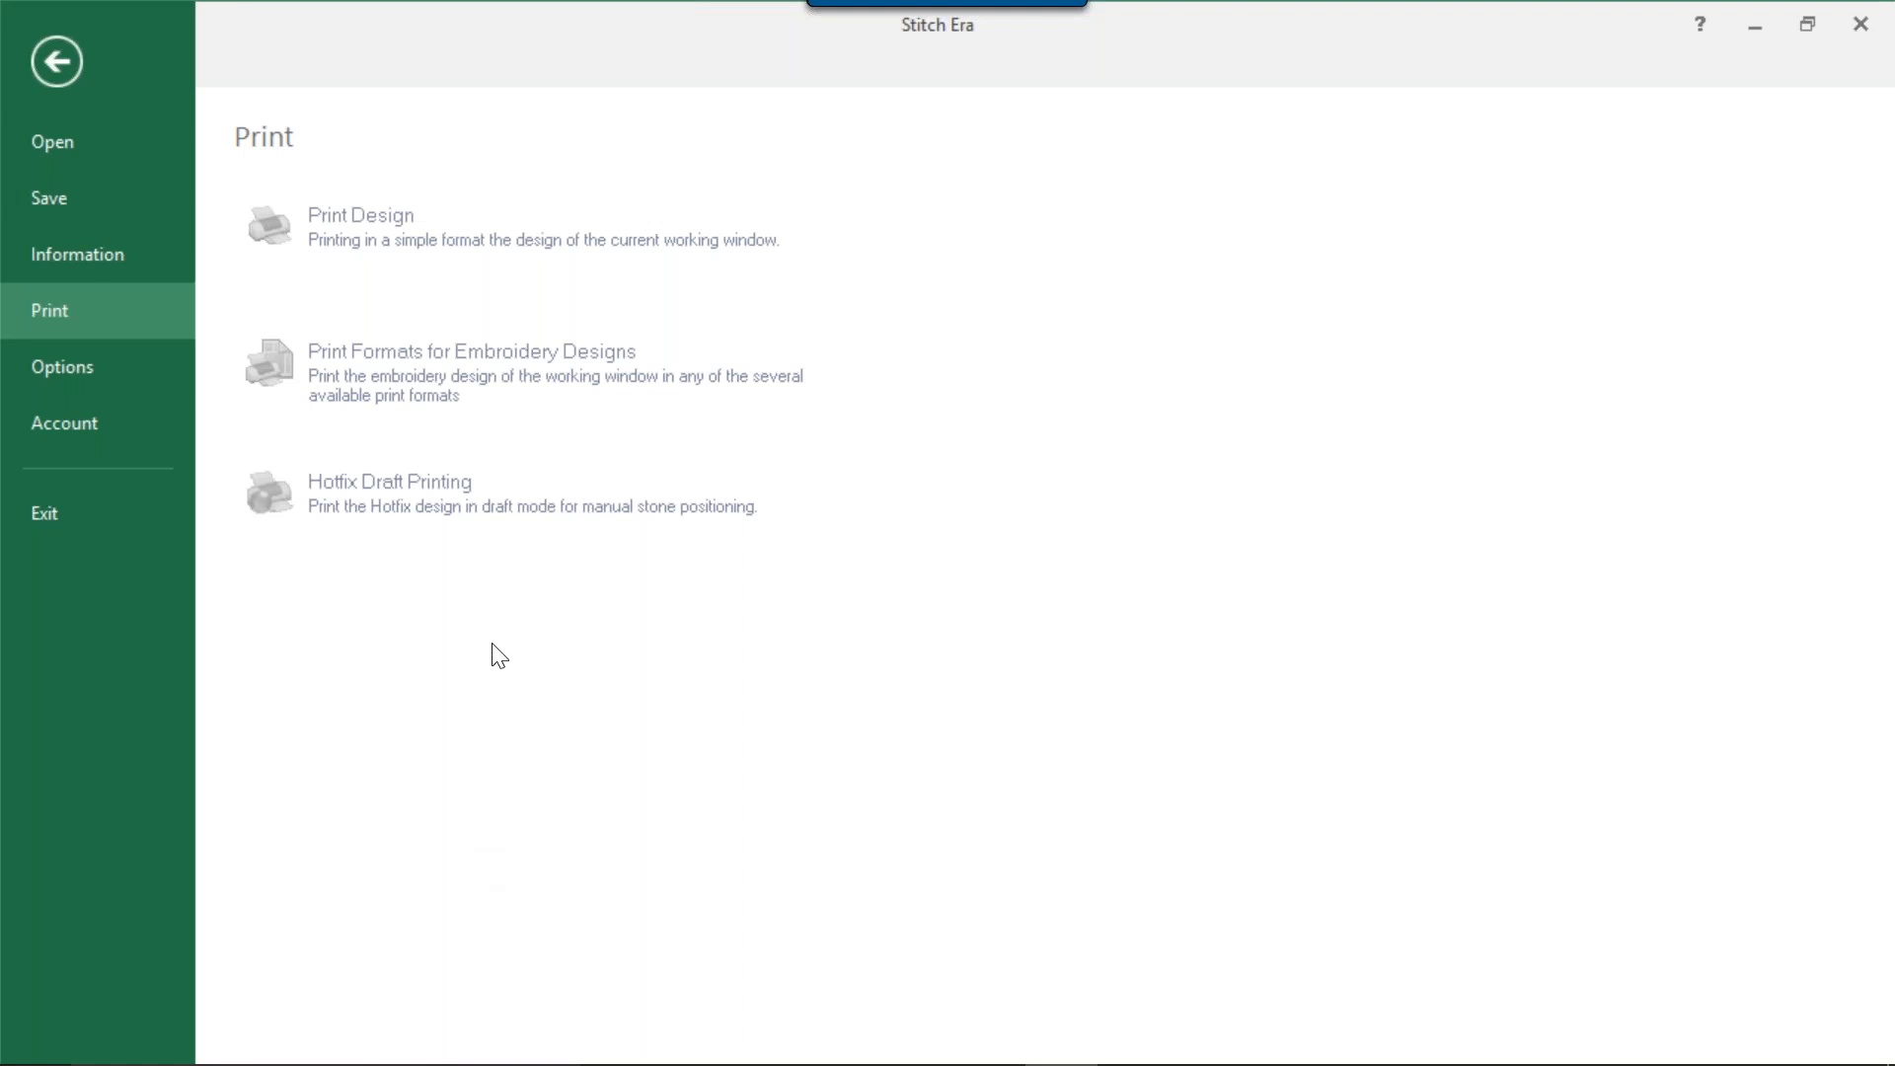
click(83, 365)
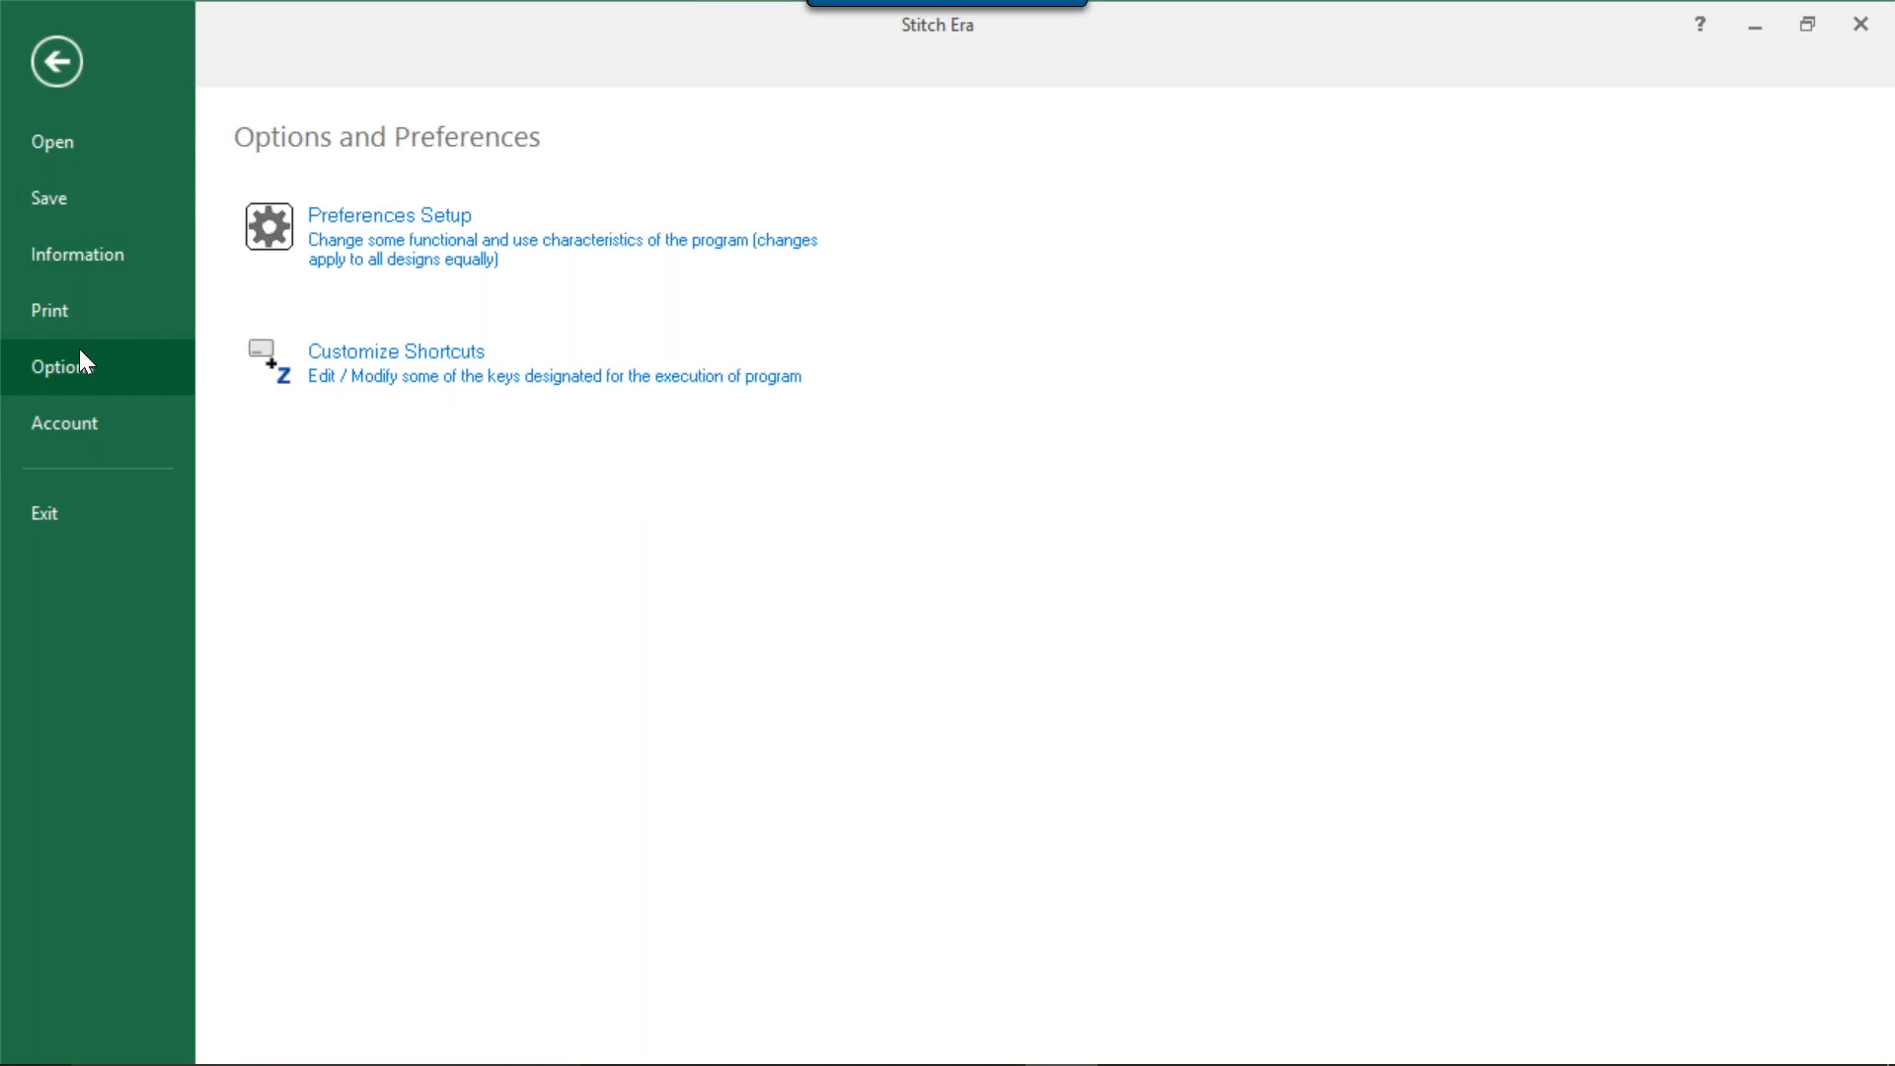
click(340, 242)
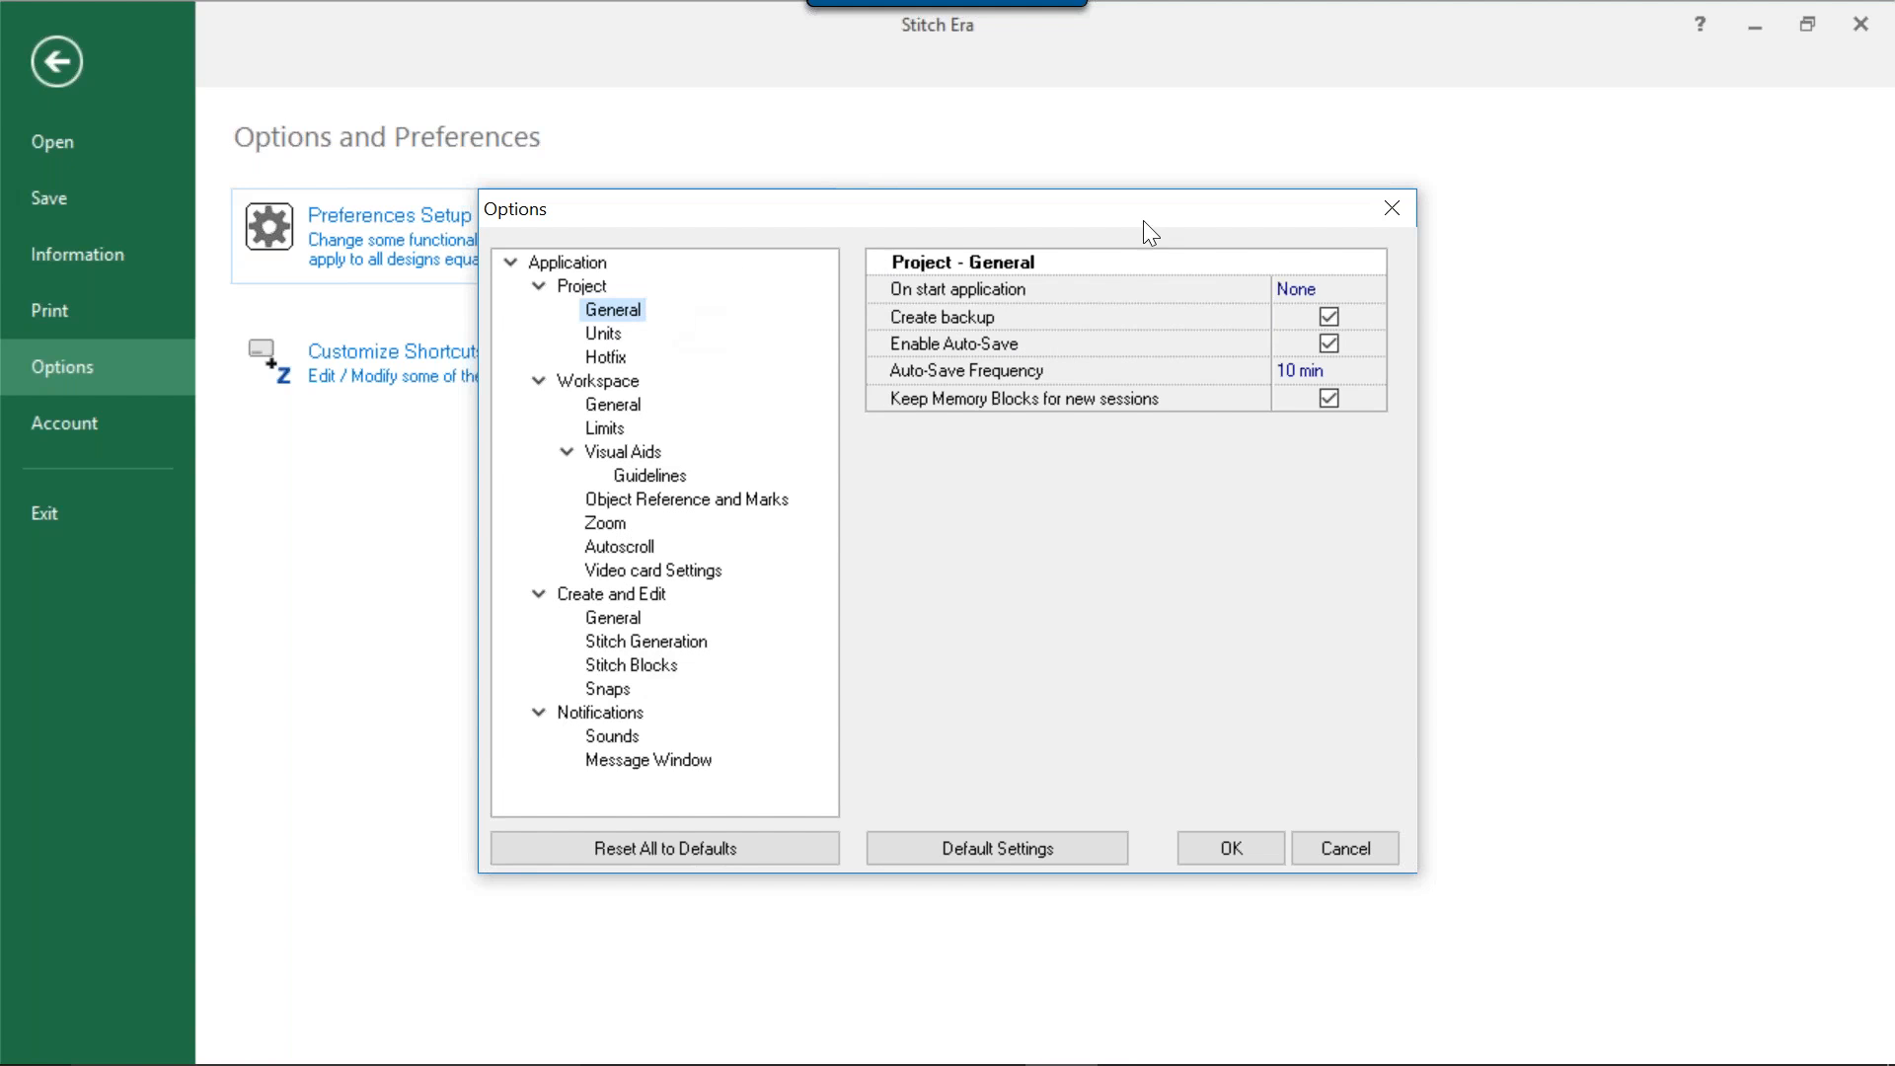
click(1392, 207)
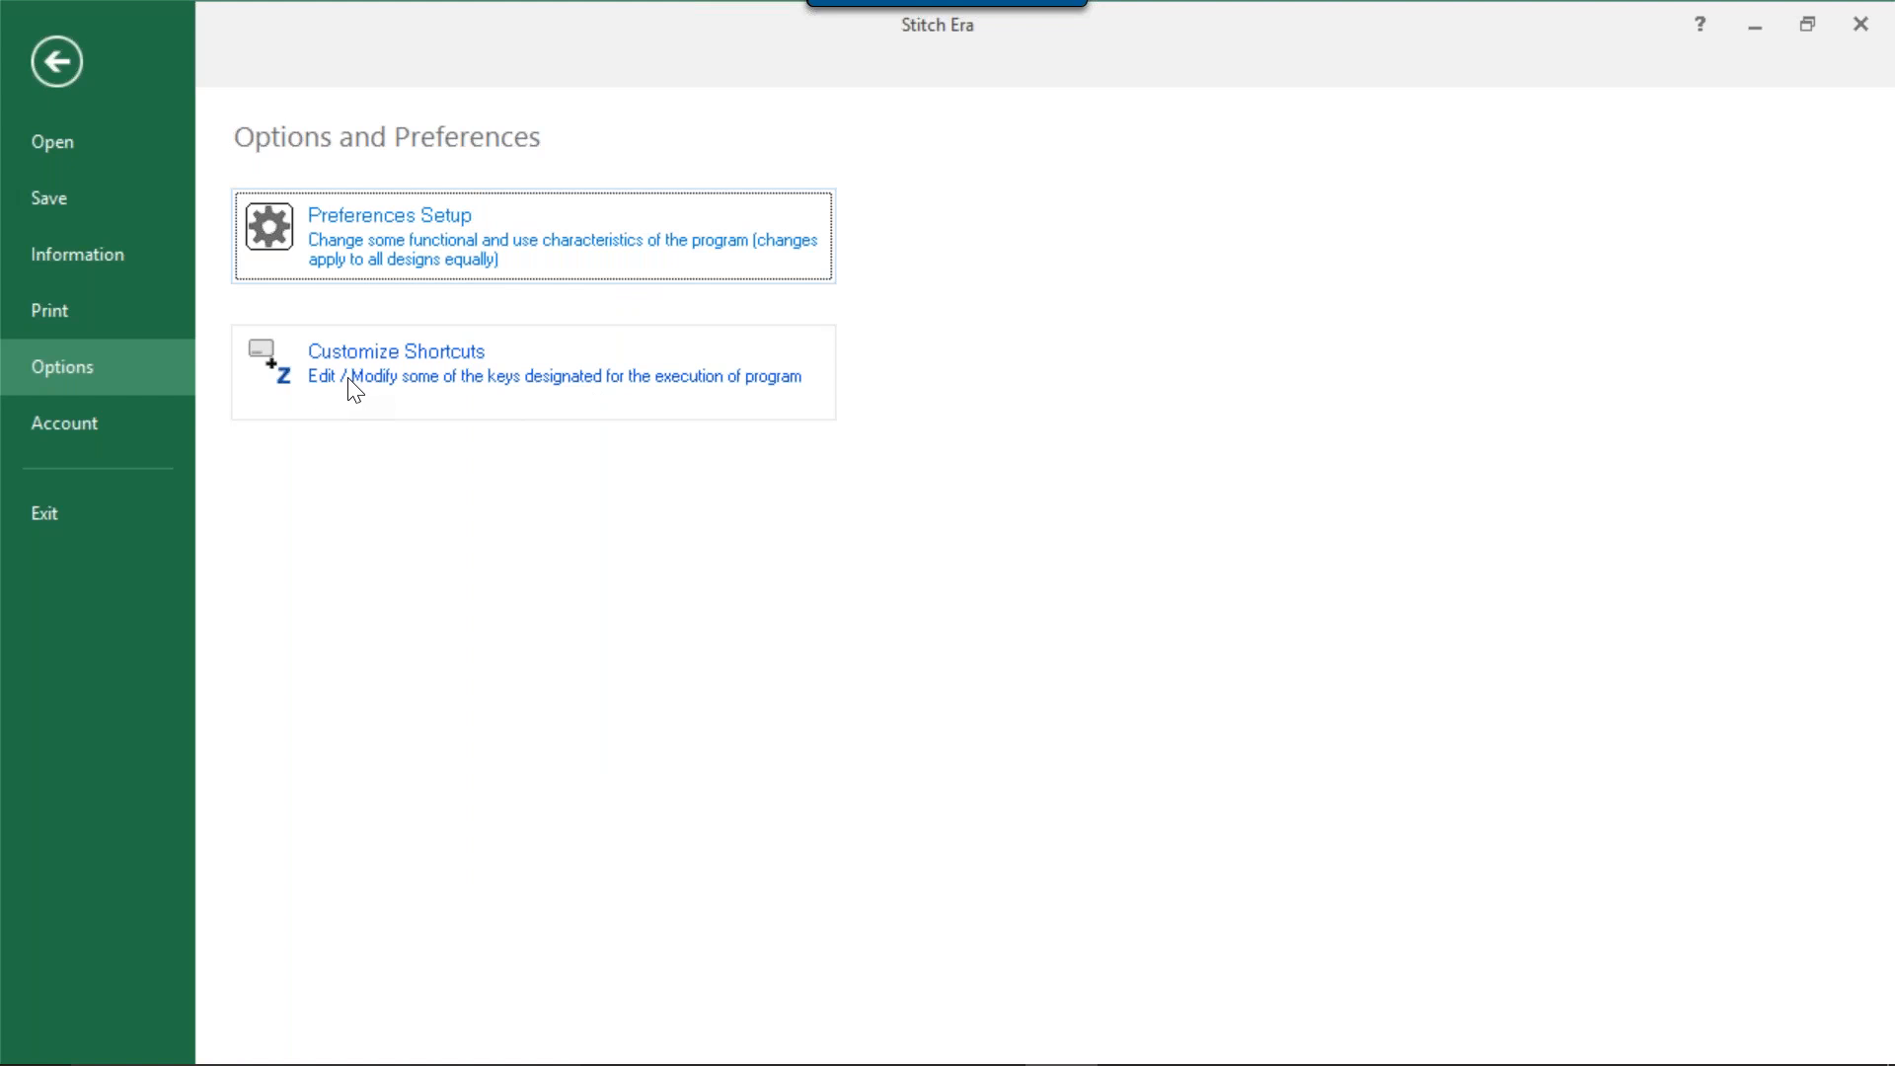
Browse the list of customizable command shortcuts, close it and return to the design workspace.
click(375, 387)
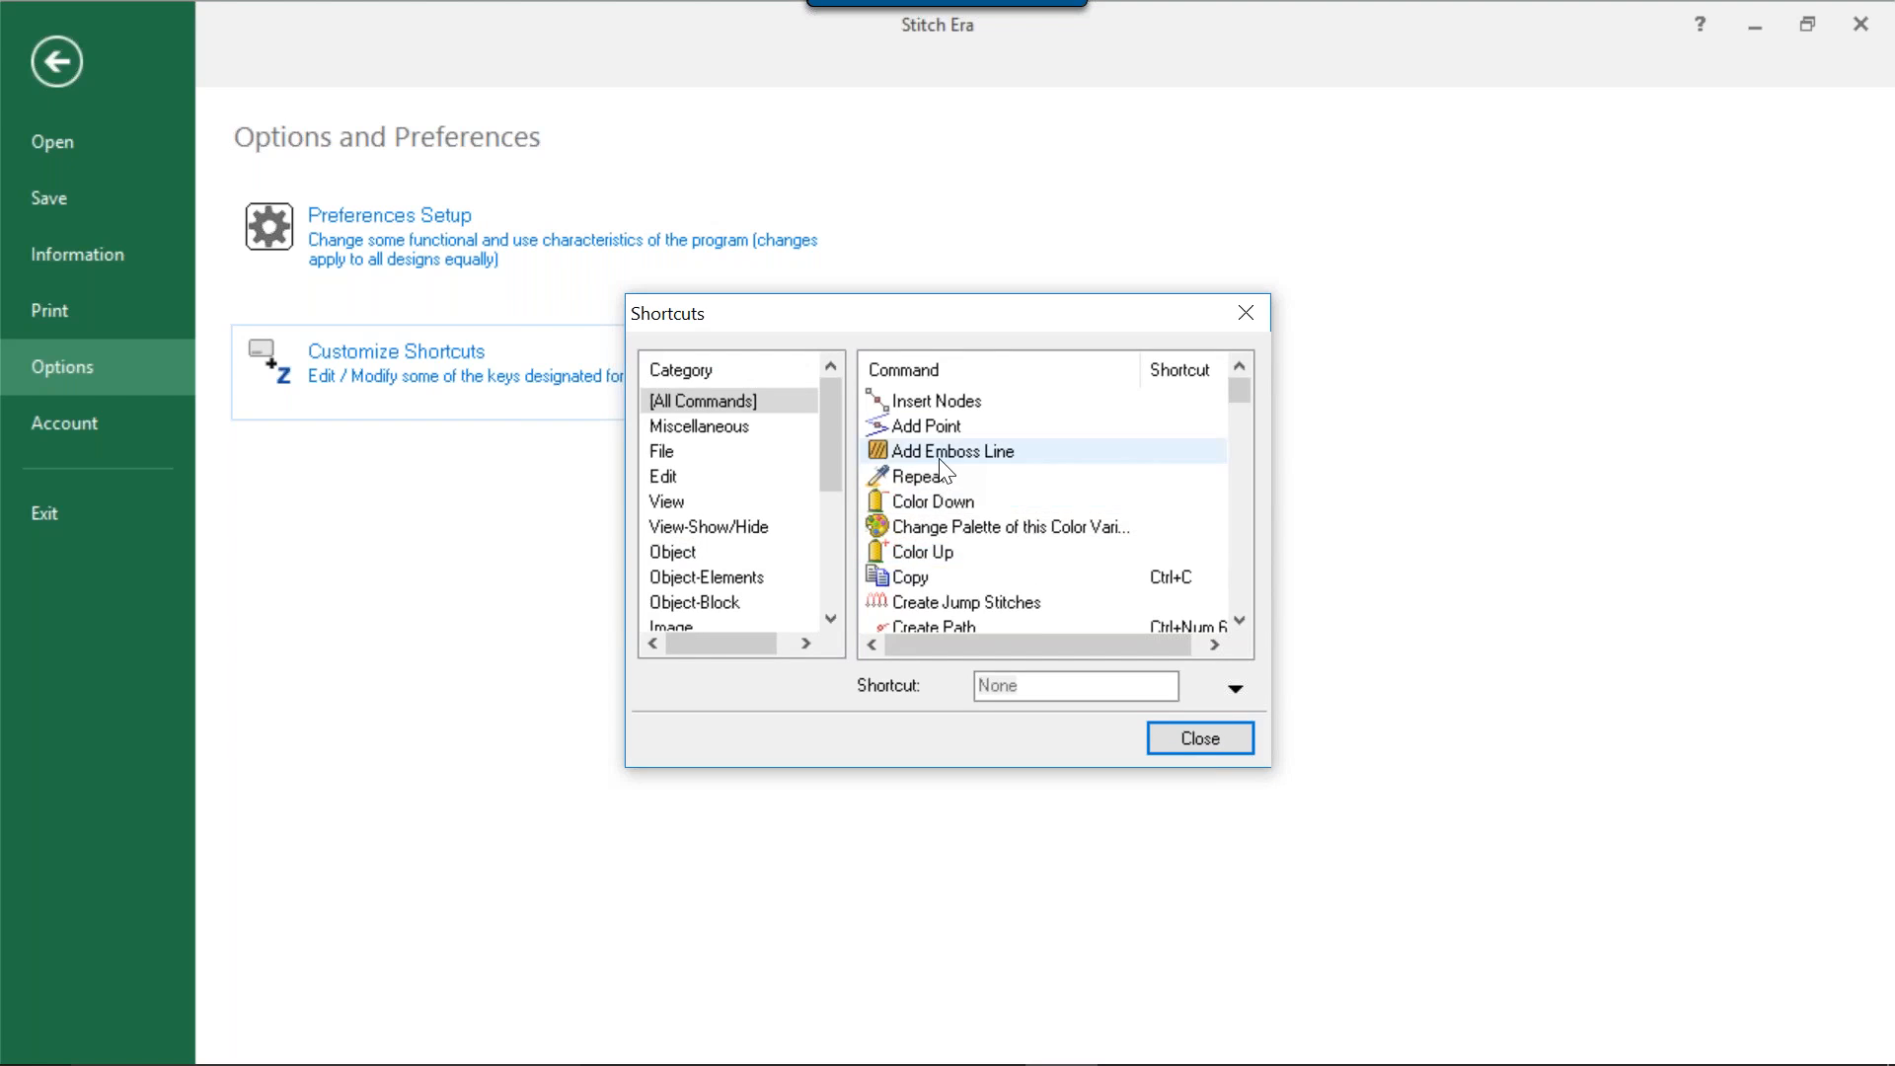
scroll(933, 464, down, 3)
scroll(922, 474, down, 4)
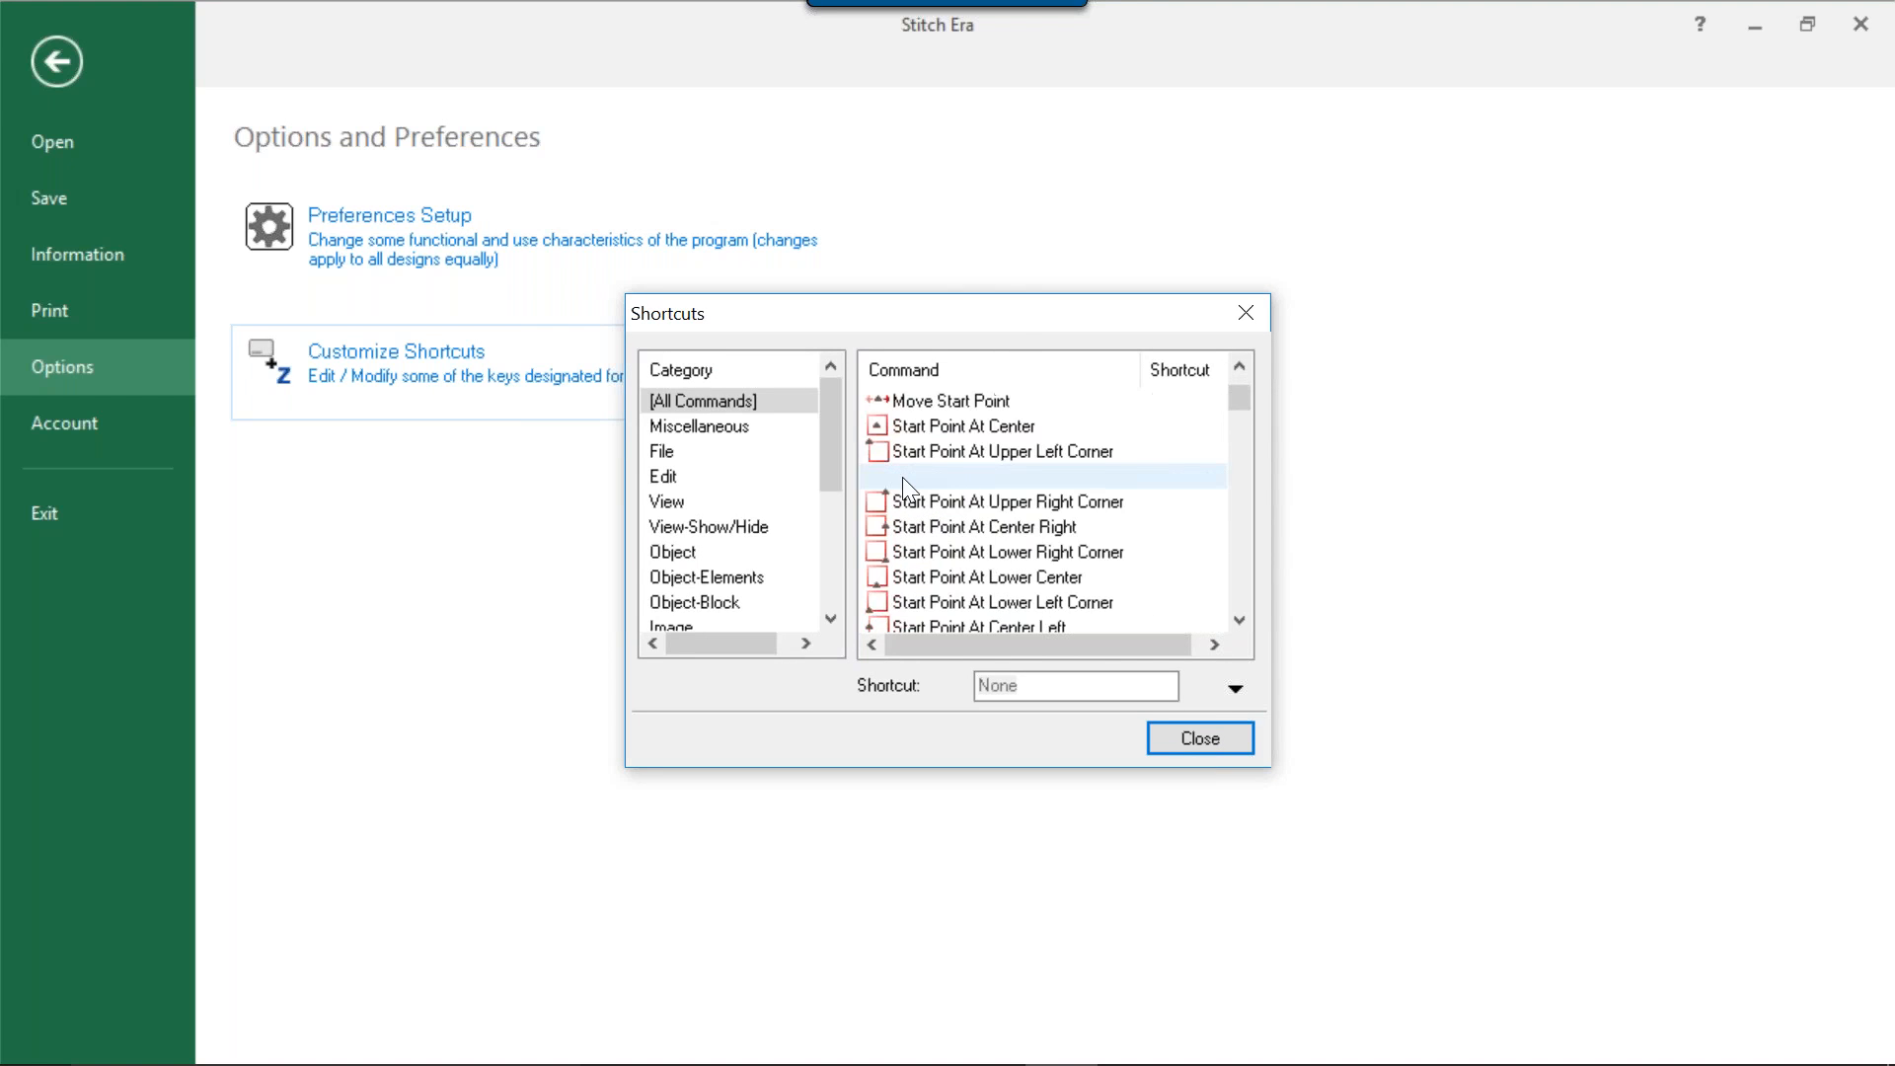
click(1246, 313)
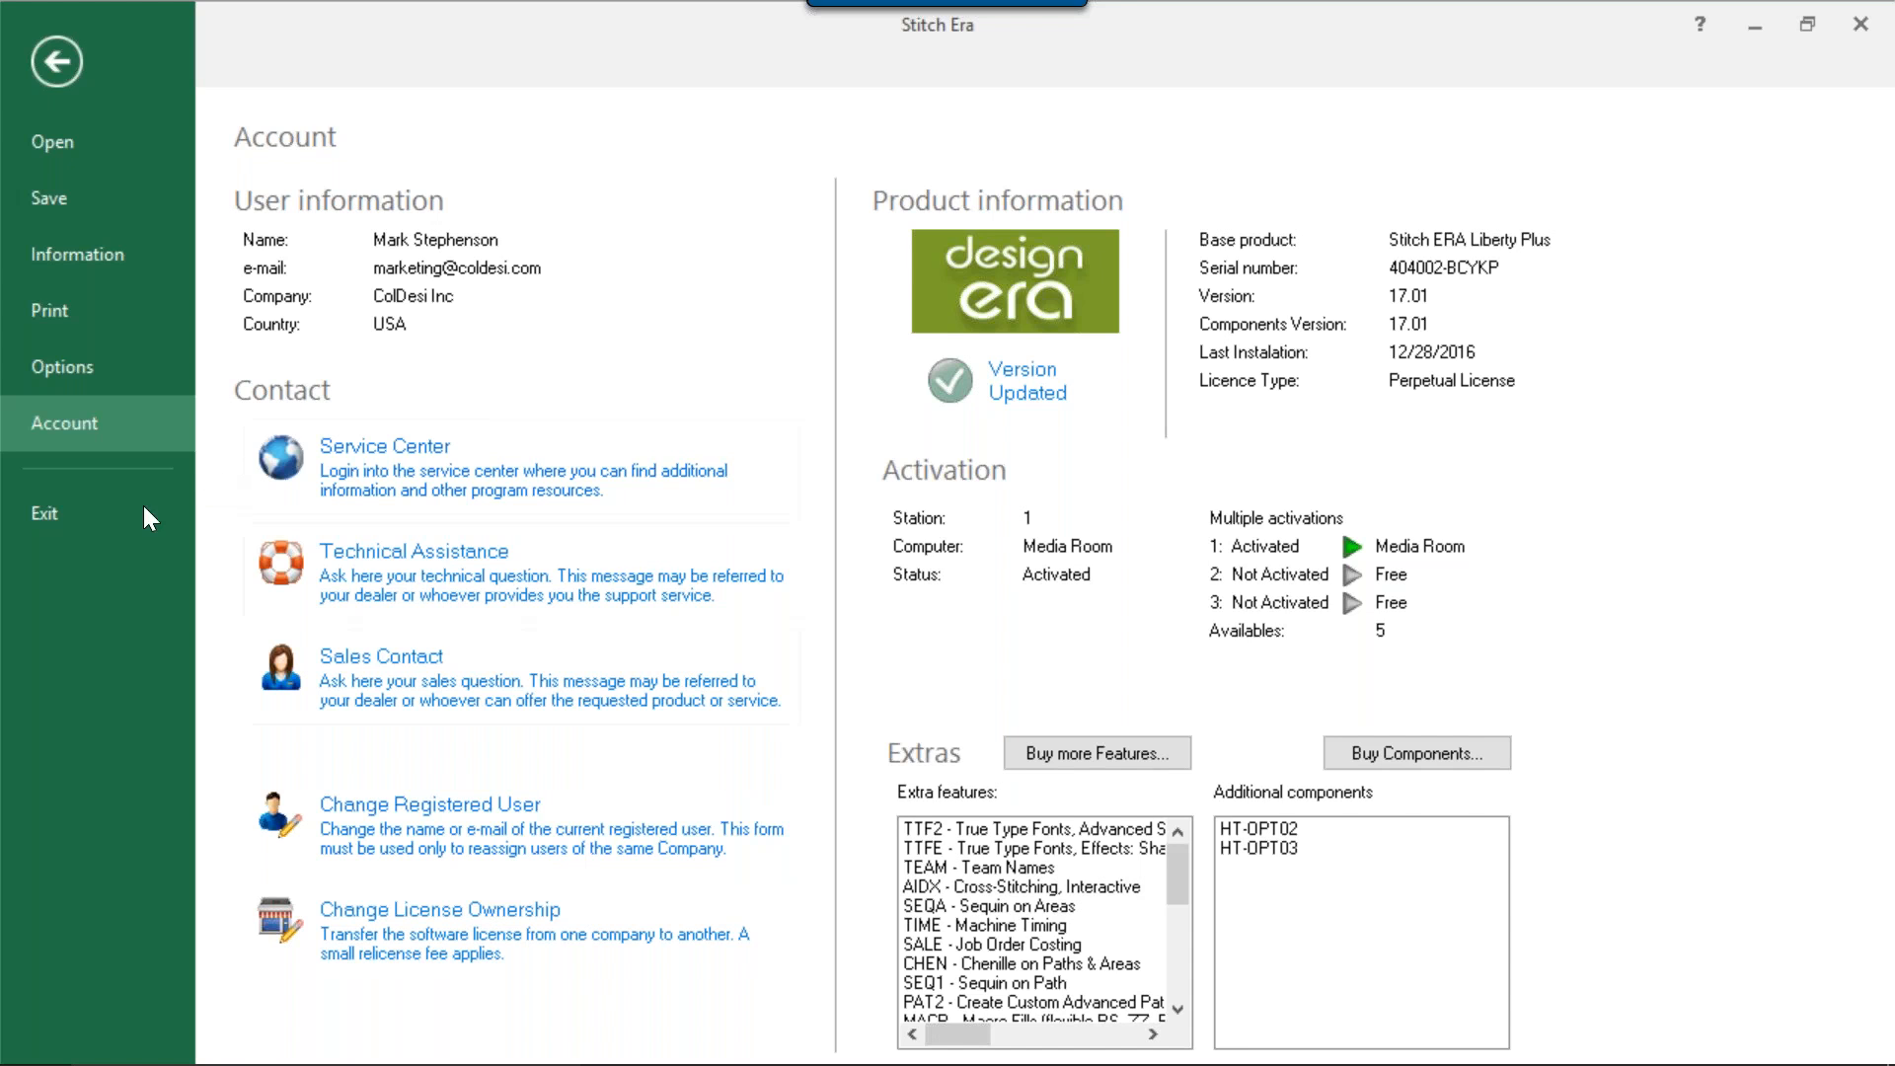
click(46, 54)
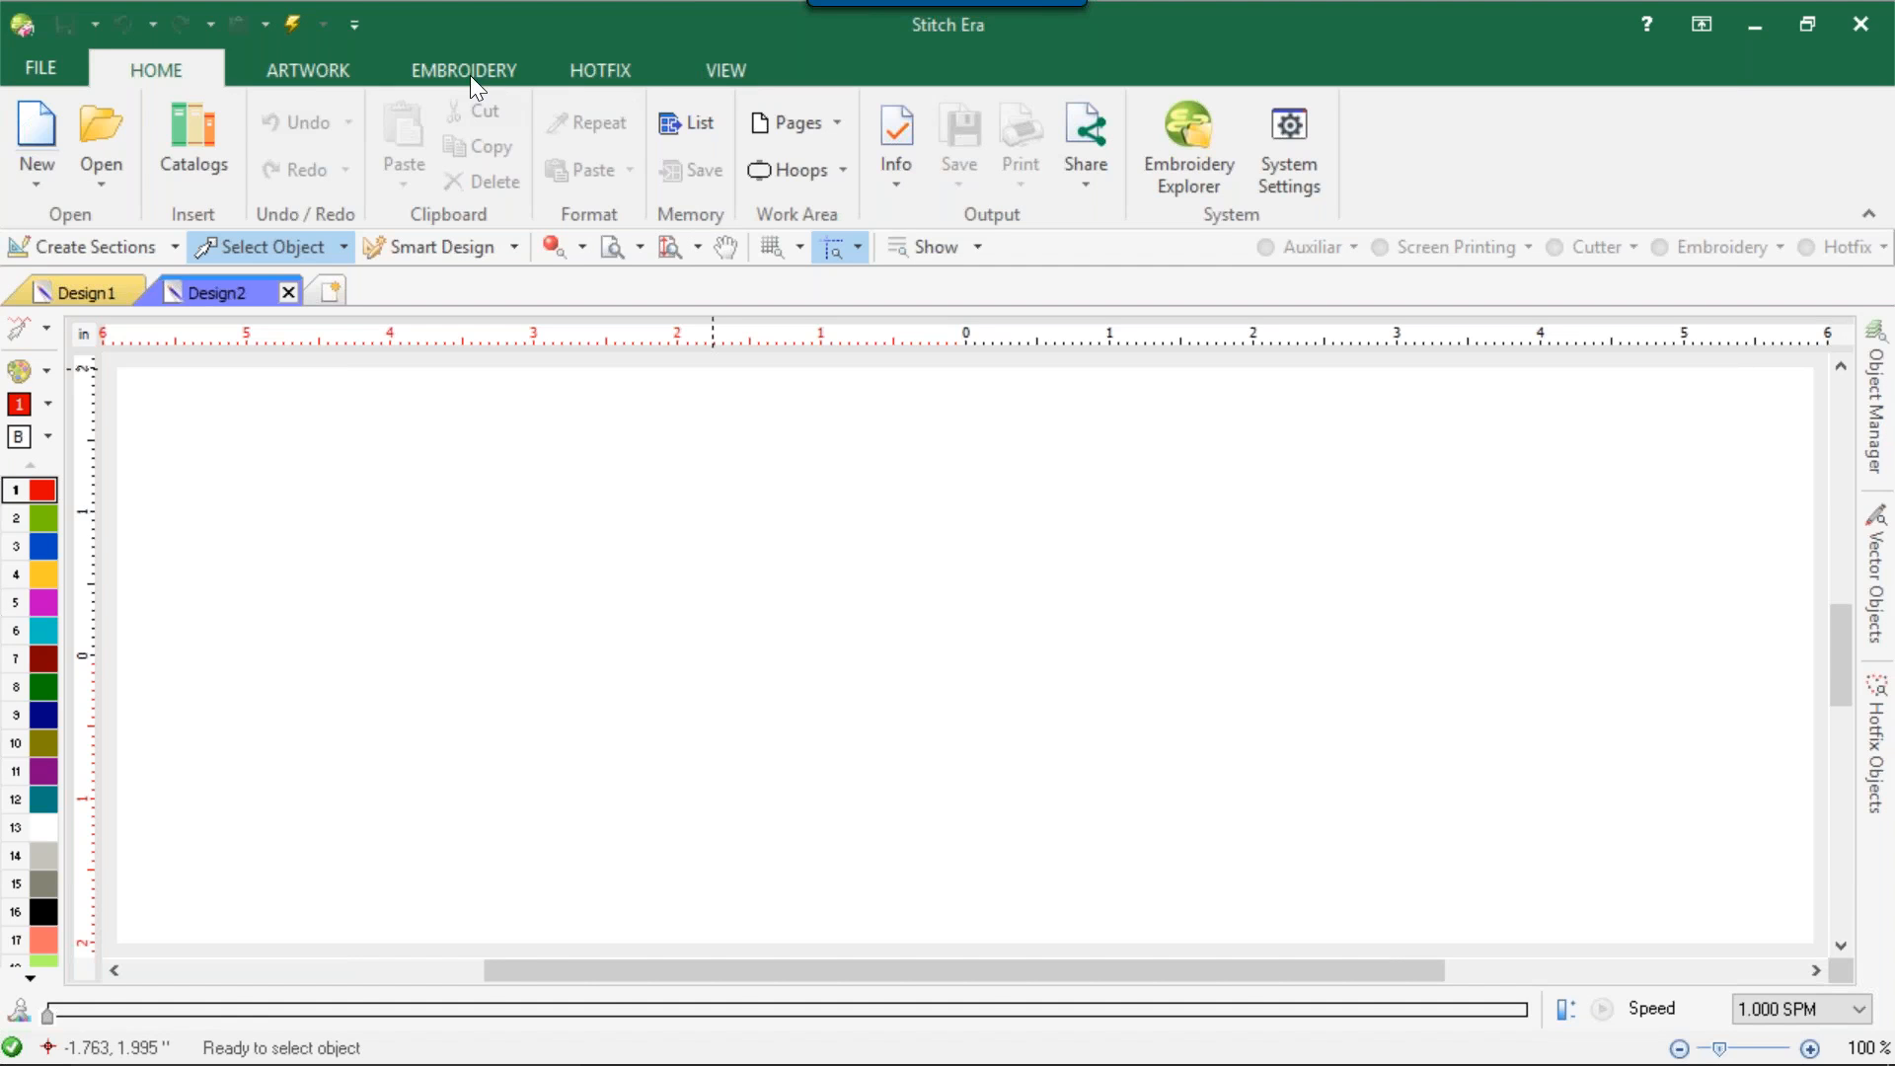
Examine the artwork tools, including the applications vector artwork can be fetched from and the gallery of basic, advanced and extended shapes.
click(312, 72)
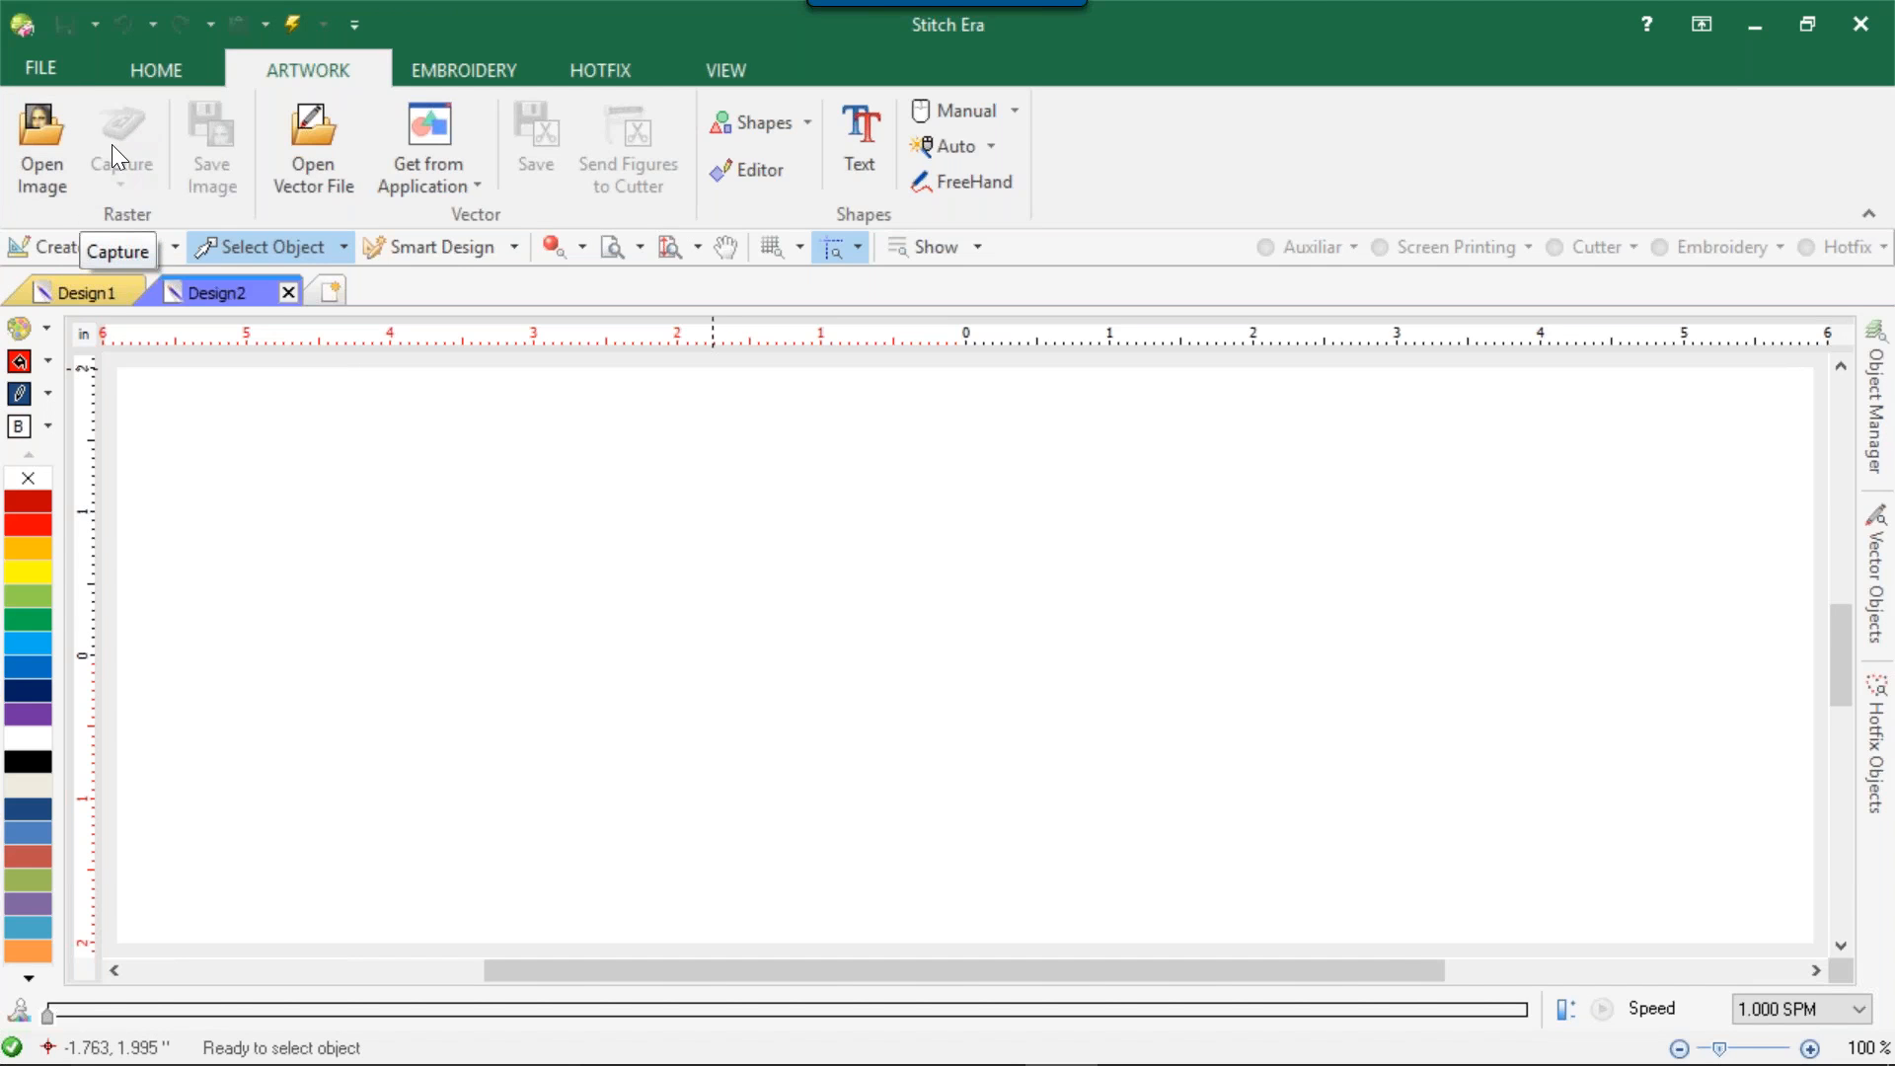
click(426, 185)
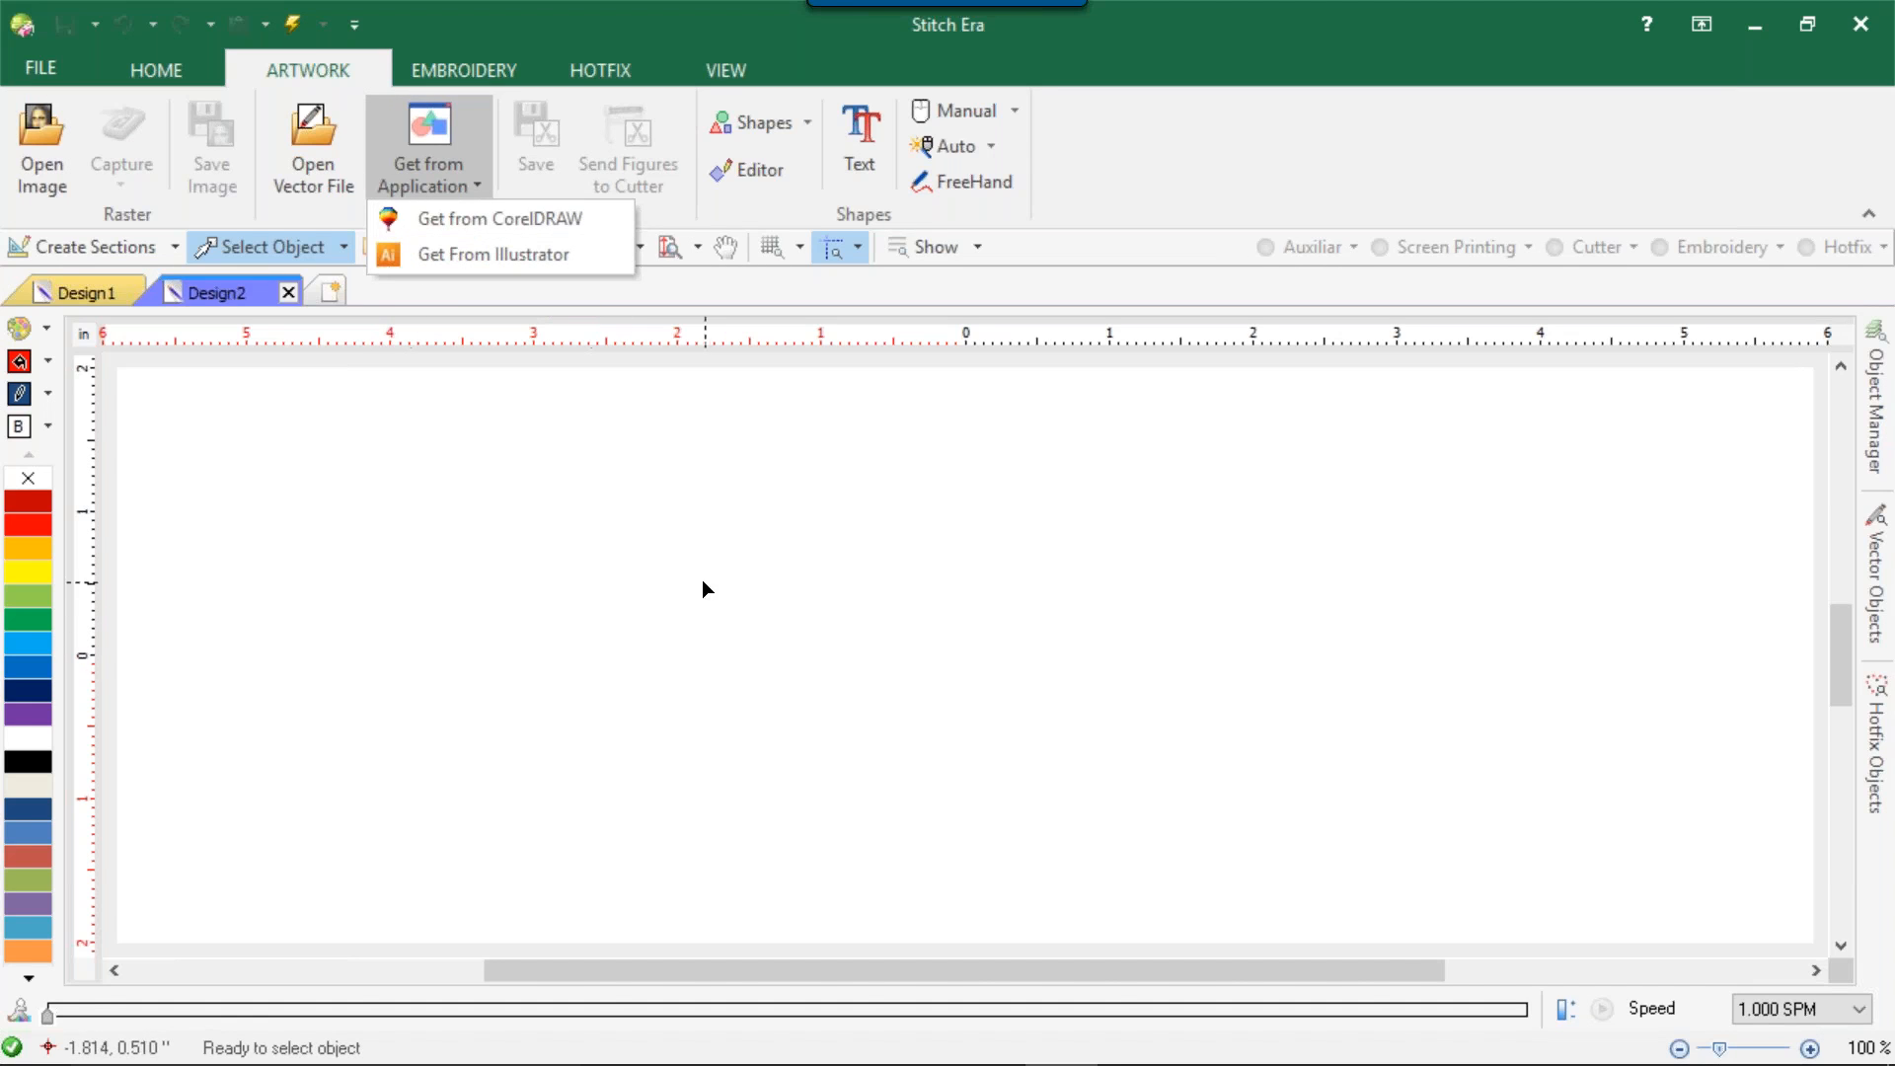
click(445, 145)
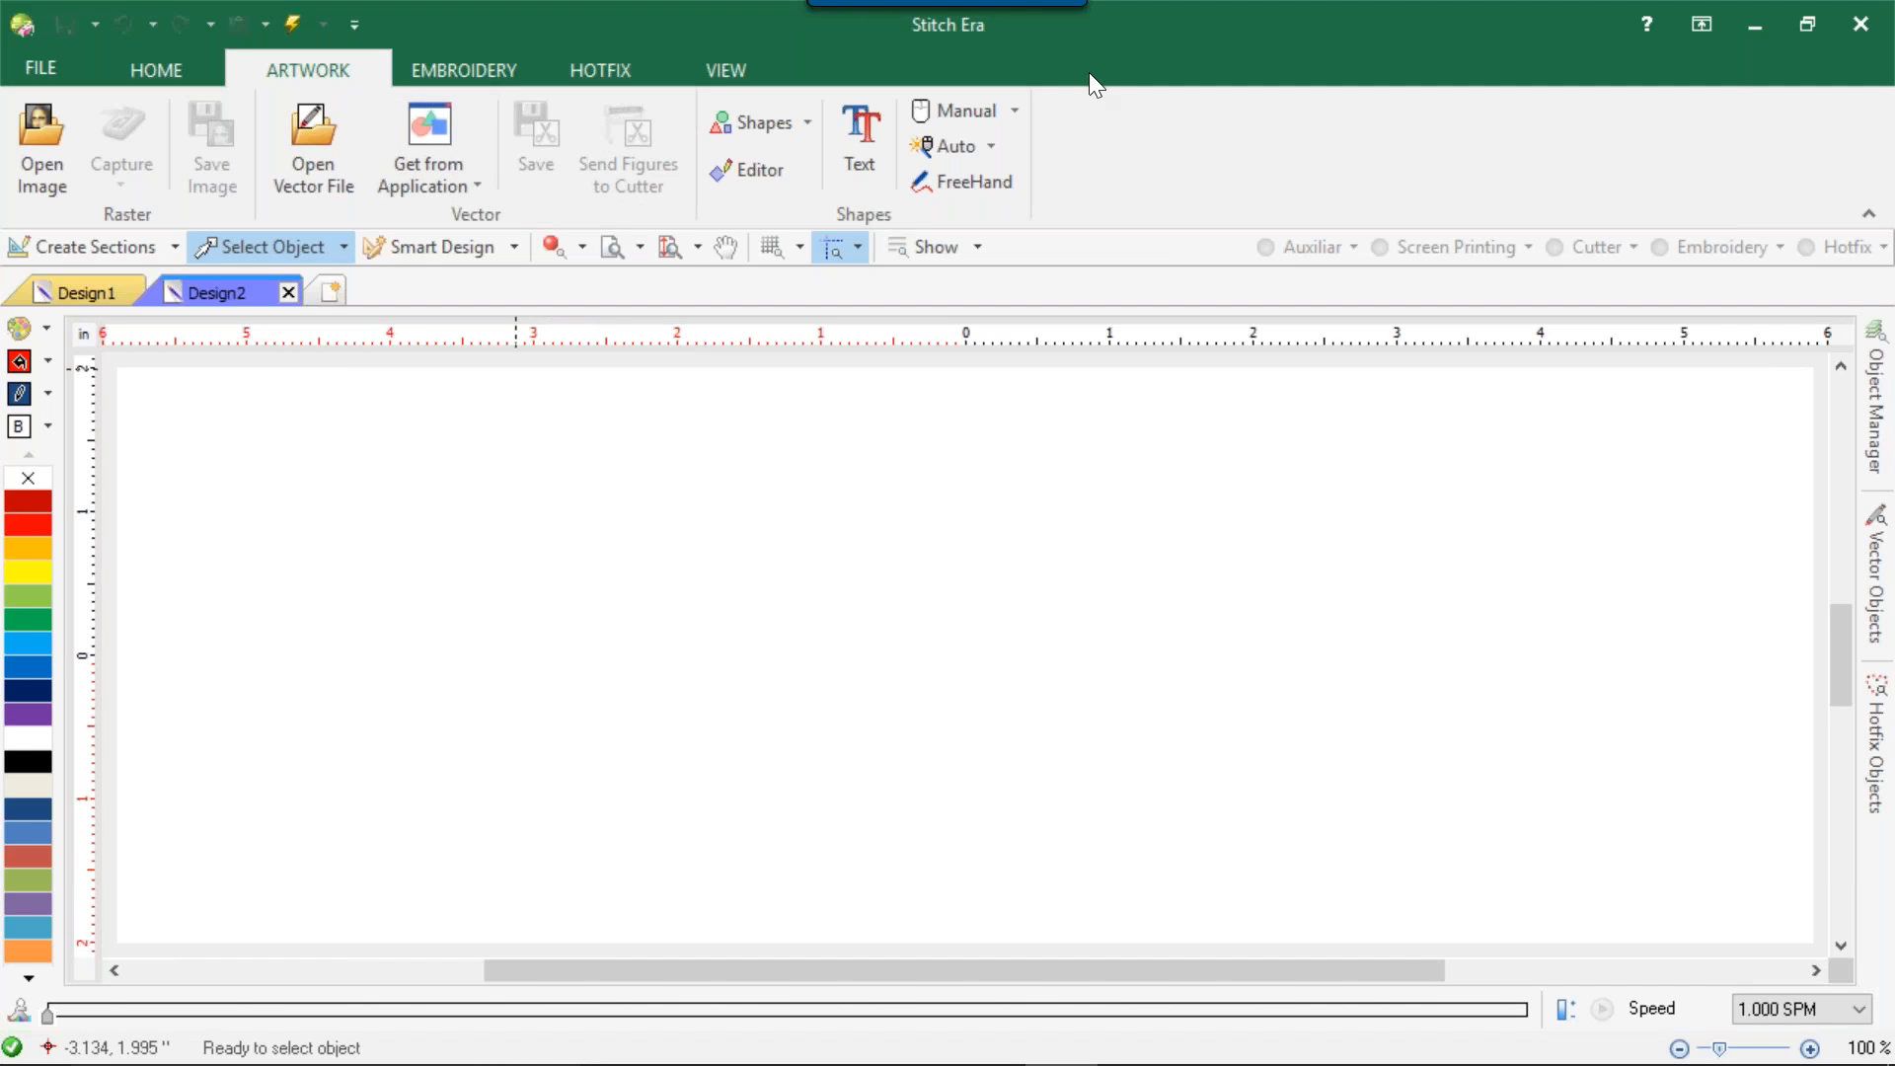
click(804, 124)
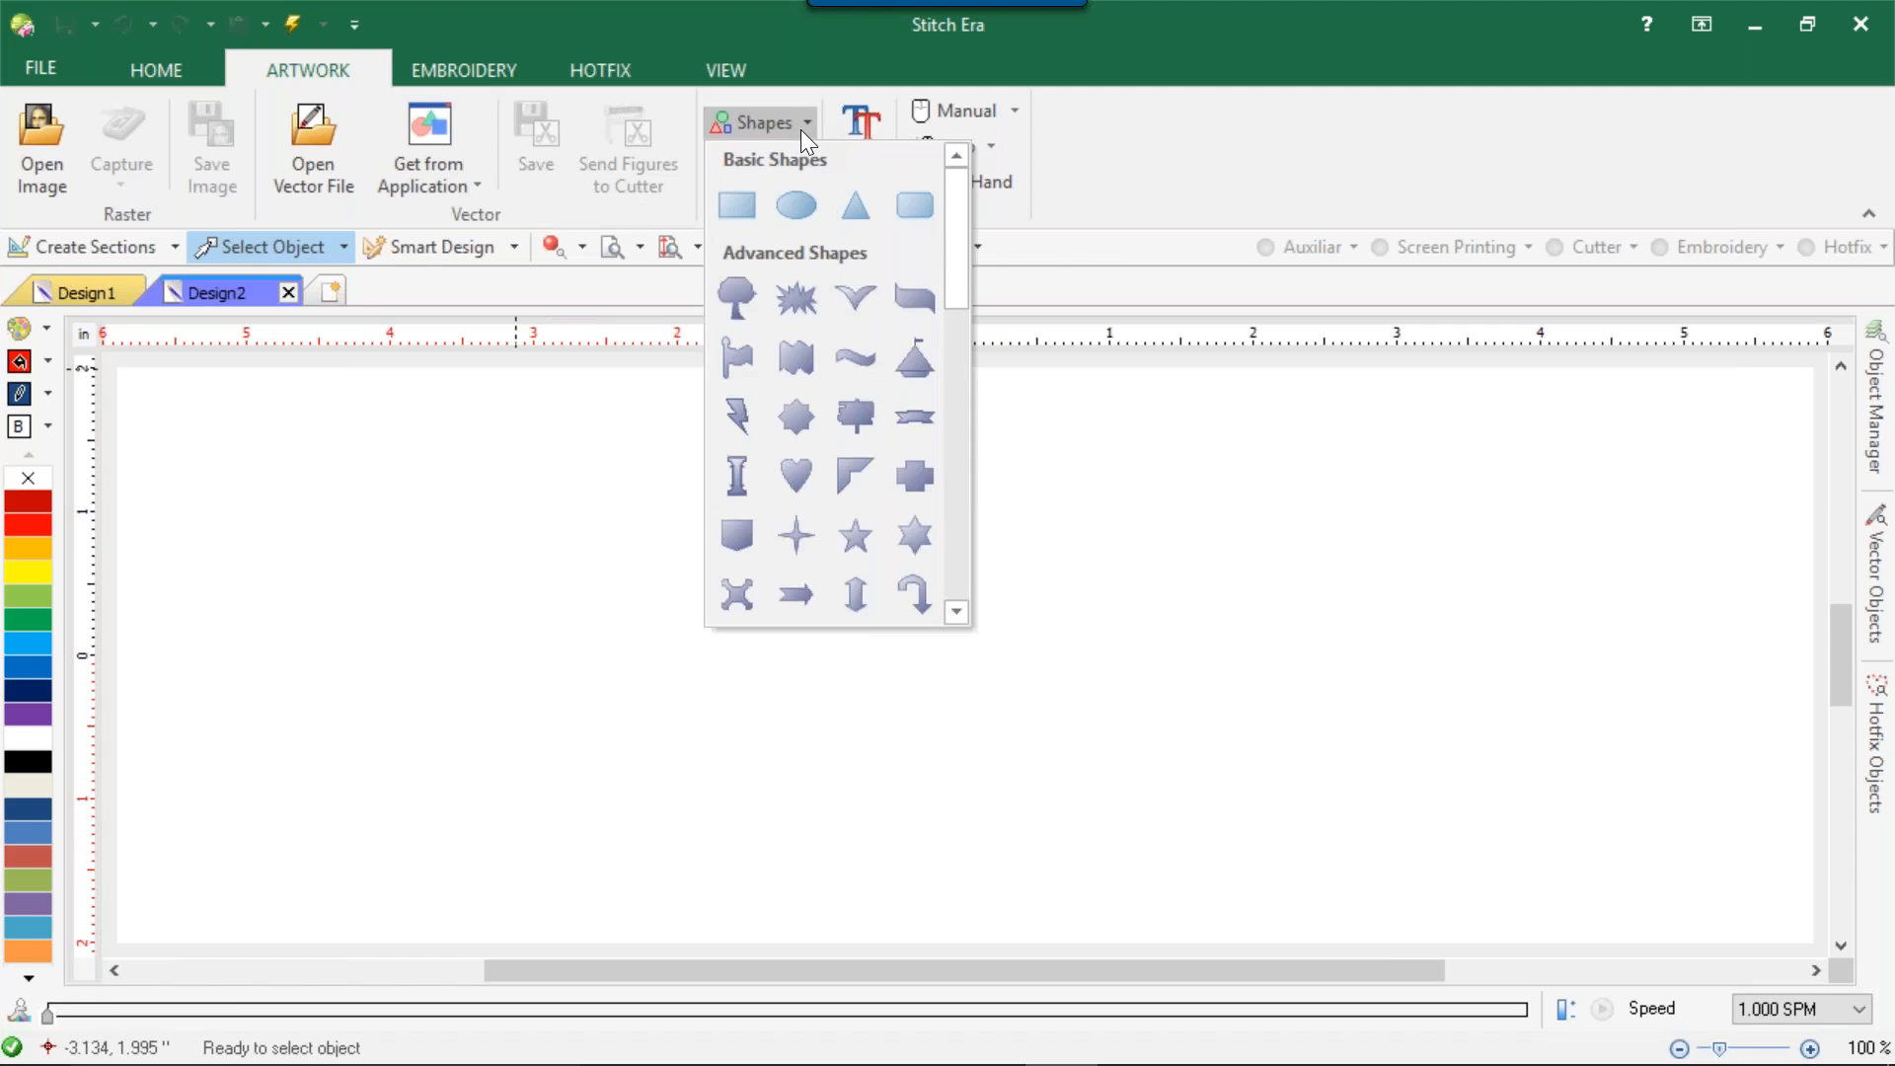
drag(955, 247, 953, 390)
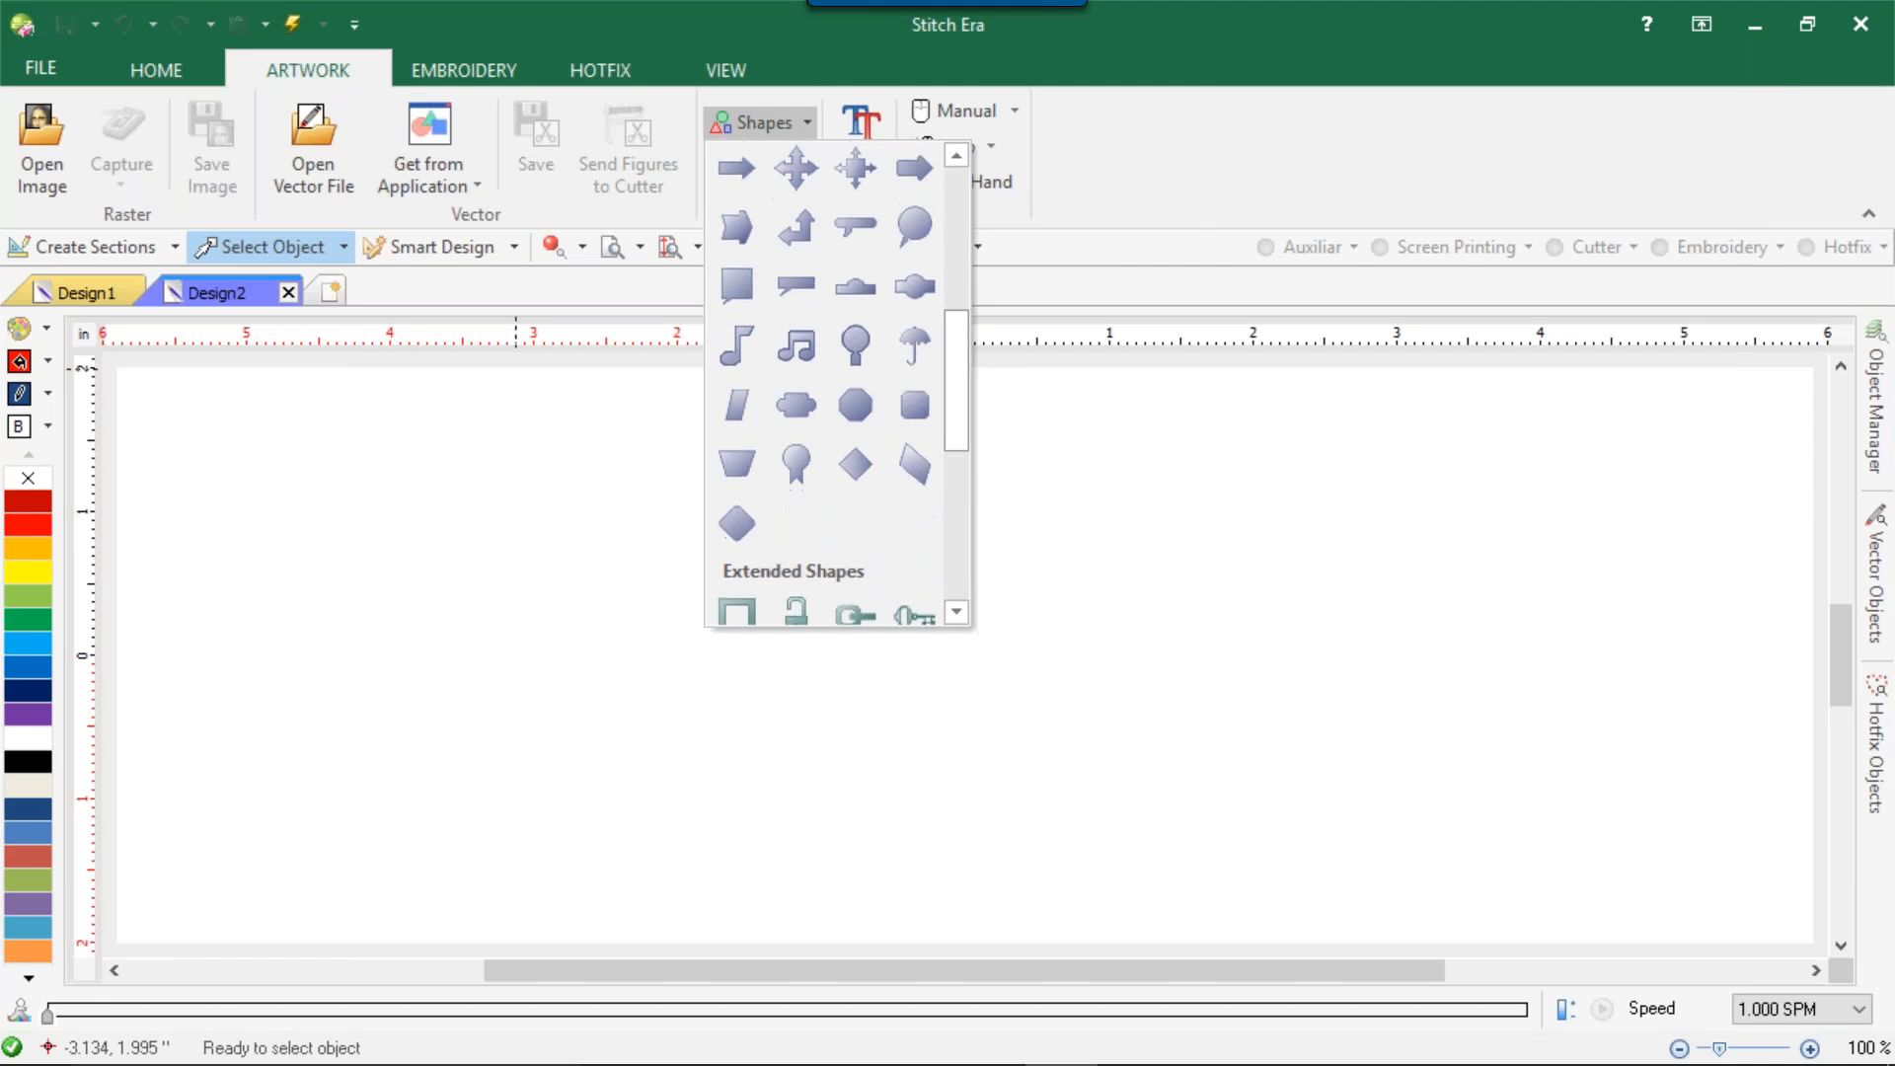
click(1140, 200)
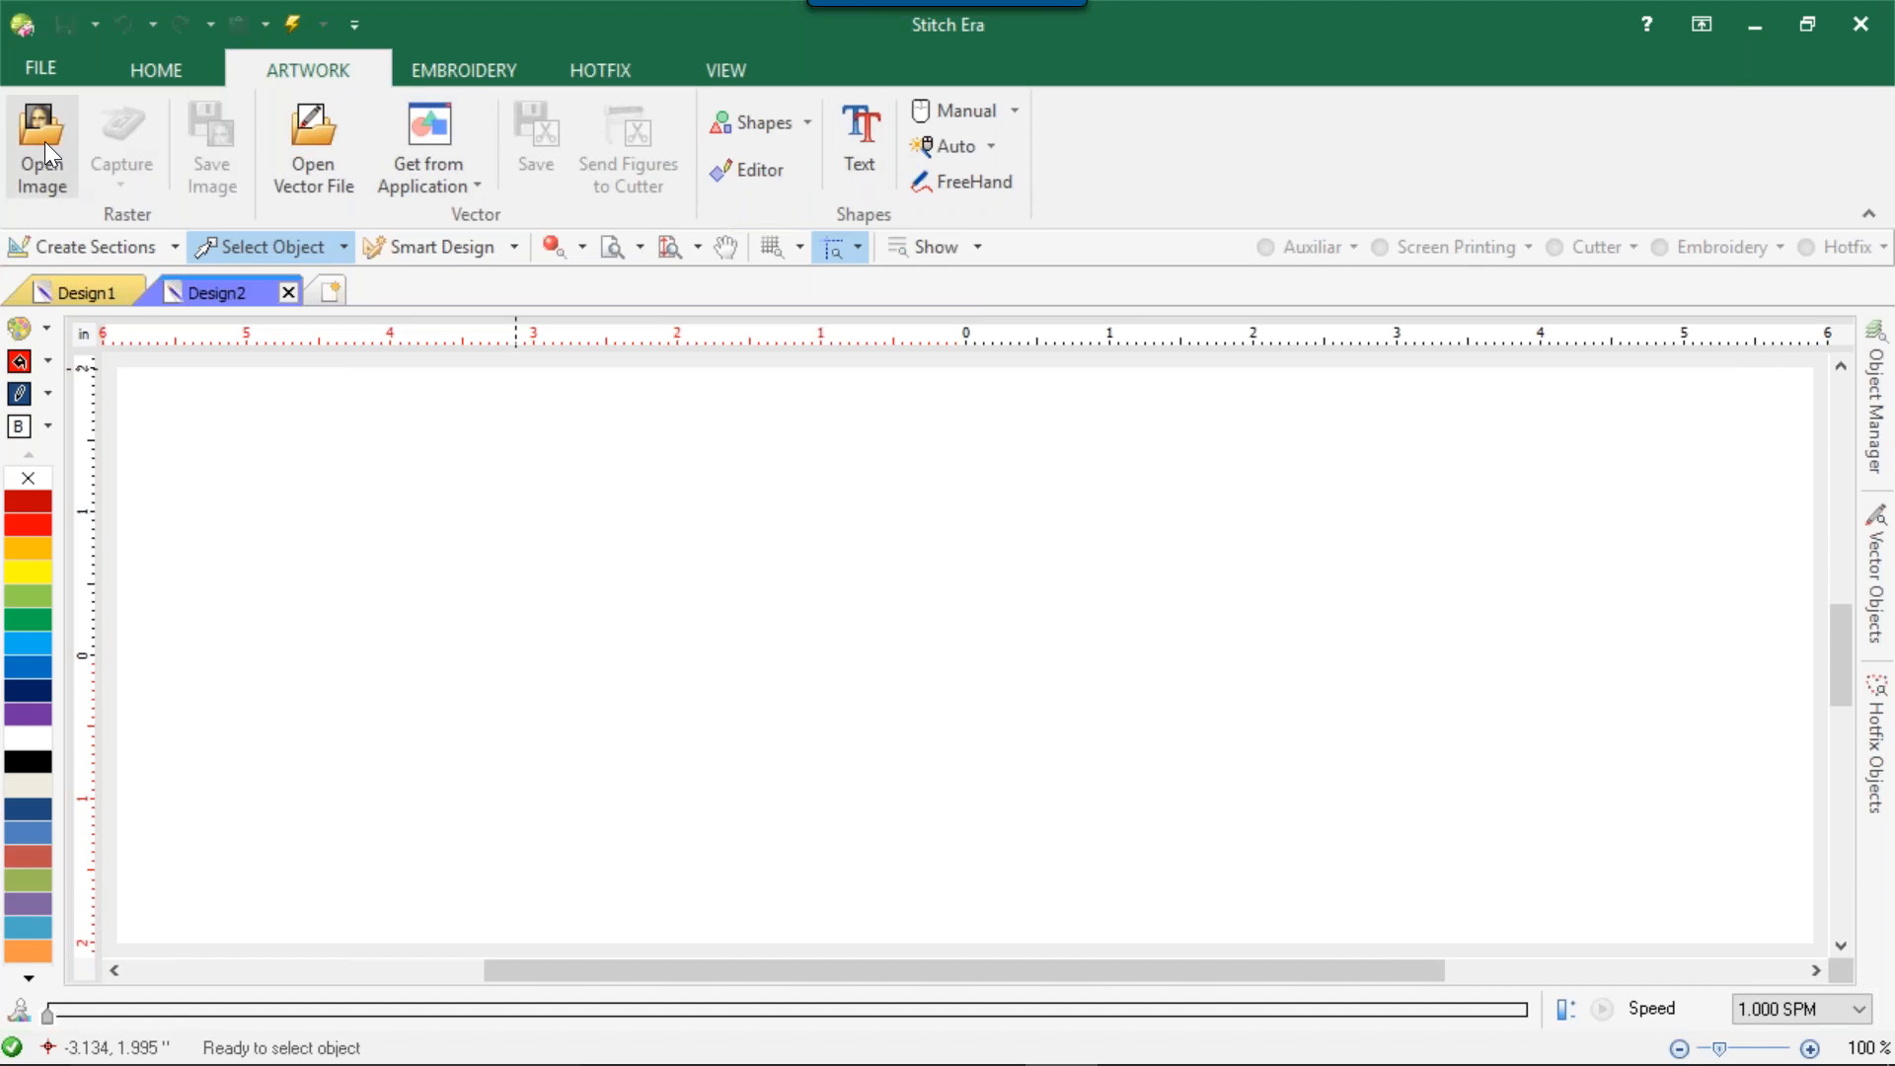
Open the Math Figures editor and preview its Star, Lines and Spiral figure types.
click(758, 170)
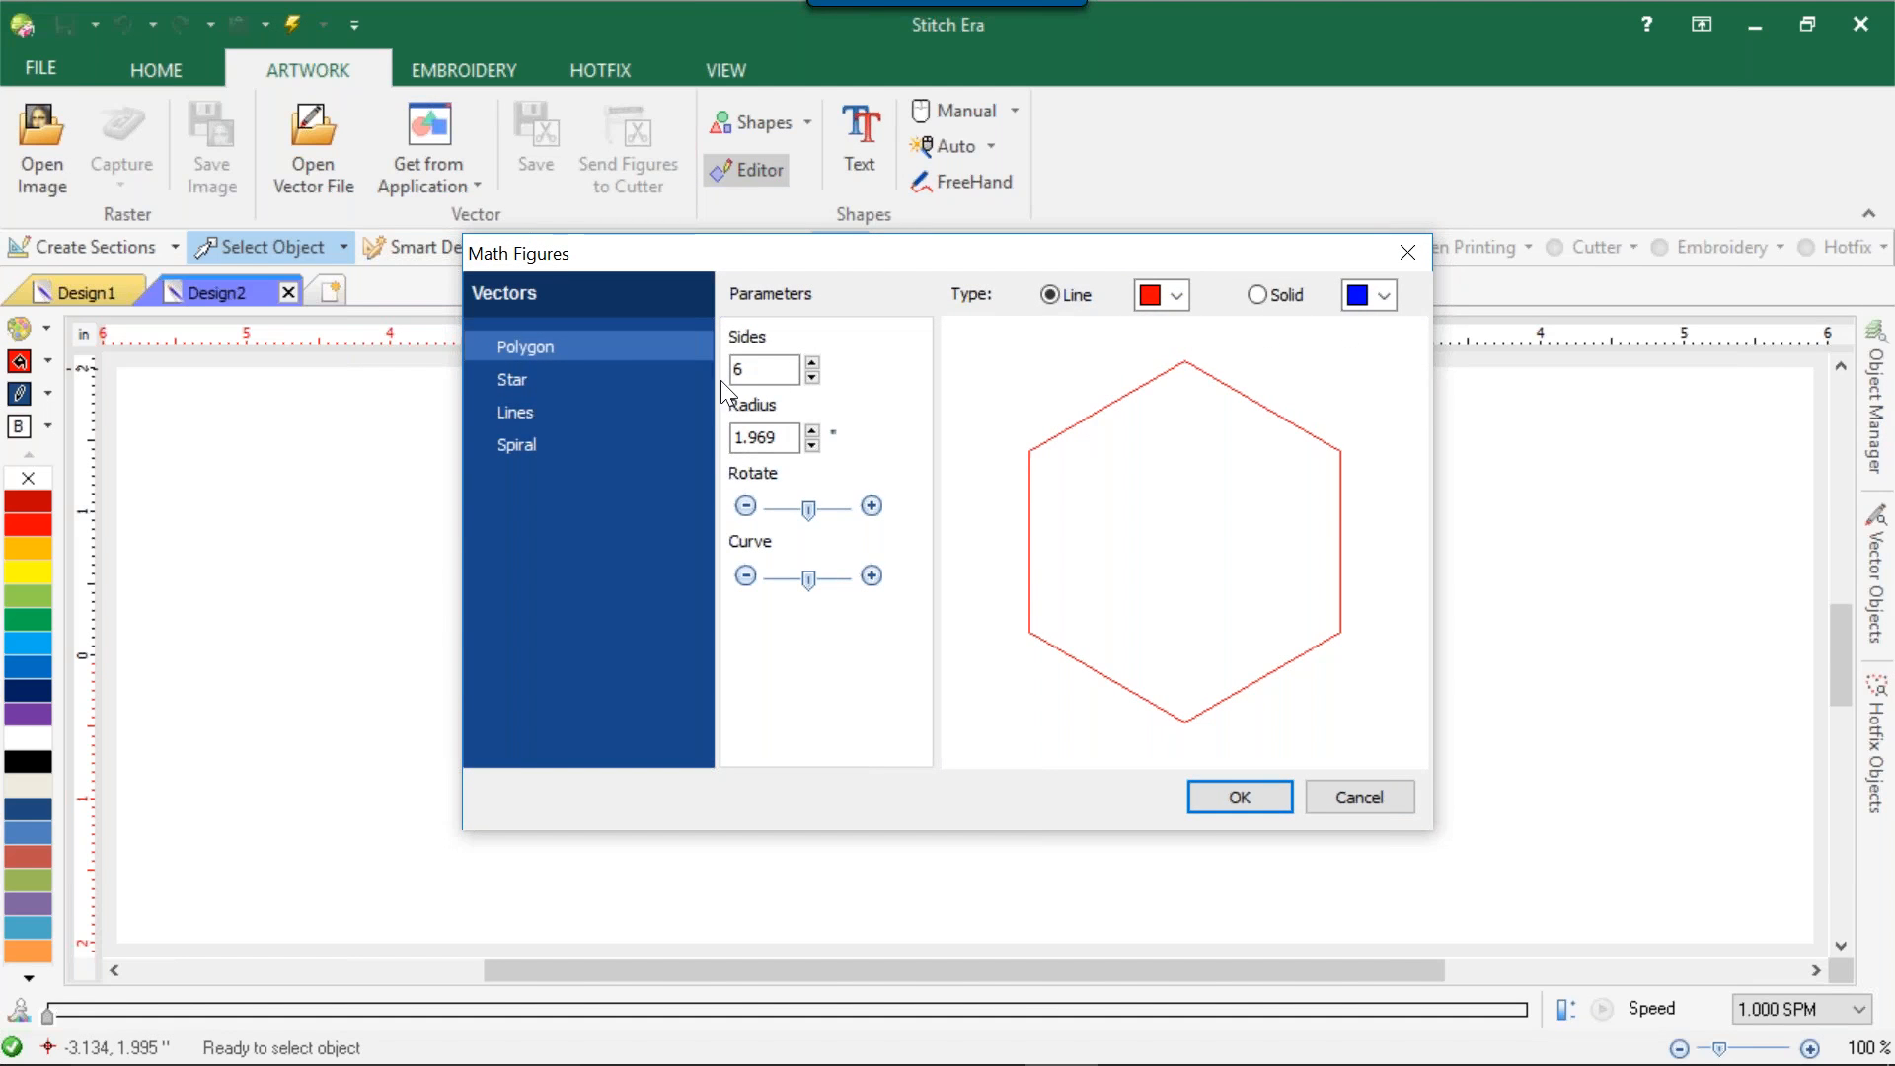
click(601, 381)
click(589, 413)
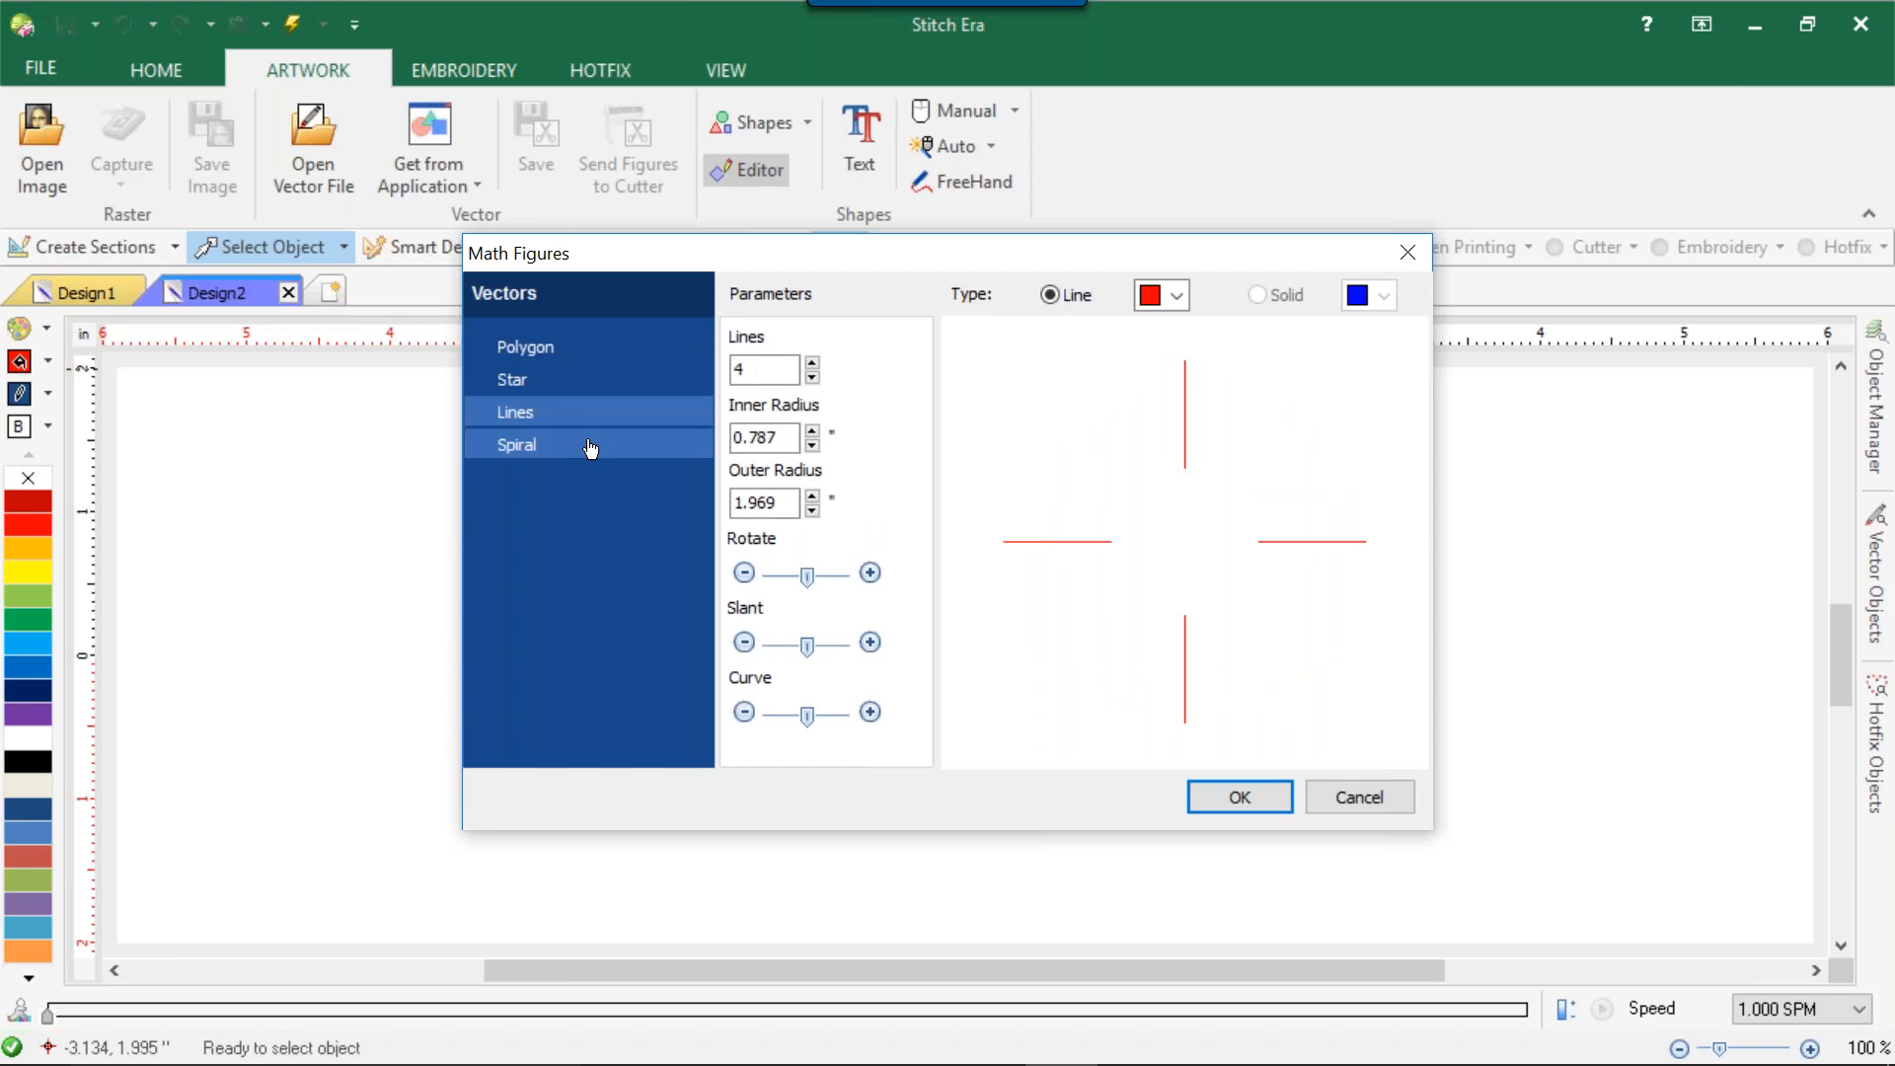
click(588, 444)
Try a solid blue star with 7 points, more slant and a strongly reduced curve in Math Figures, and discard it.
click(590, 381)
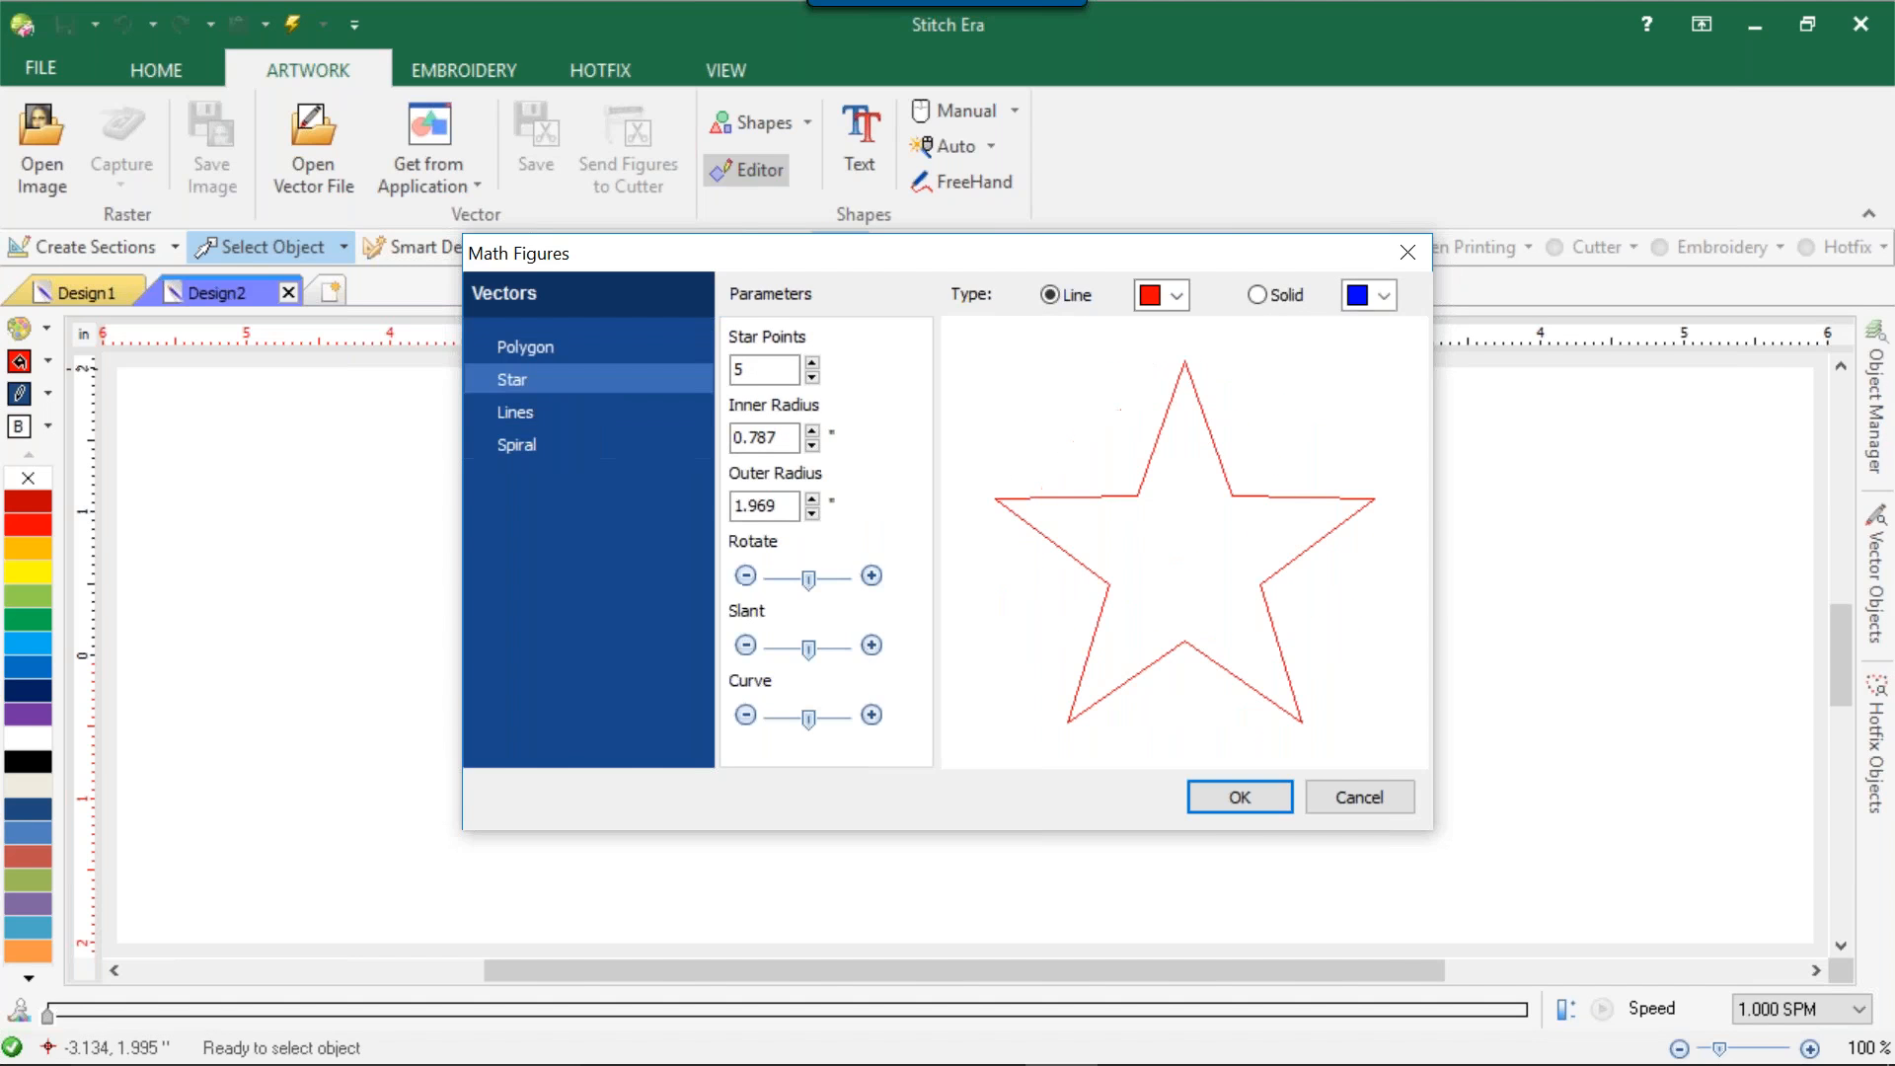
click(812, 364)
click(813, 364)
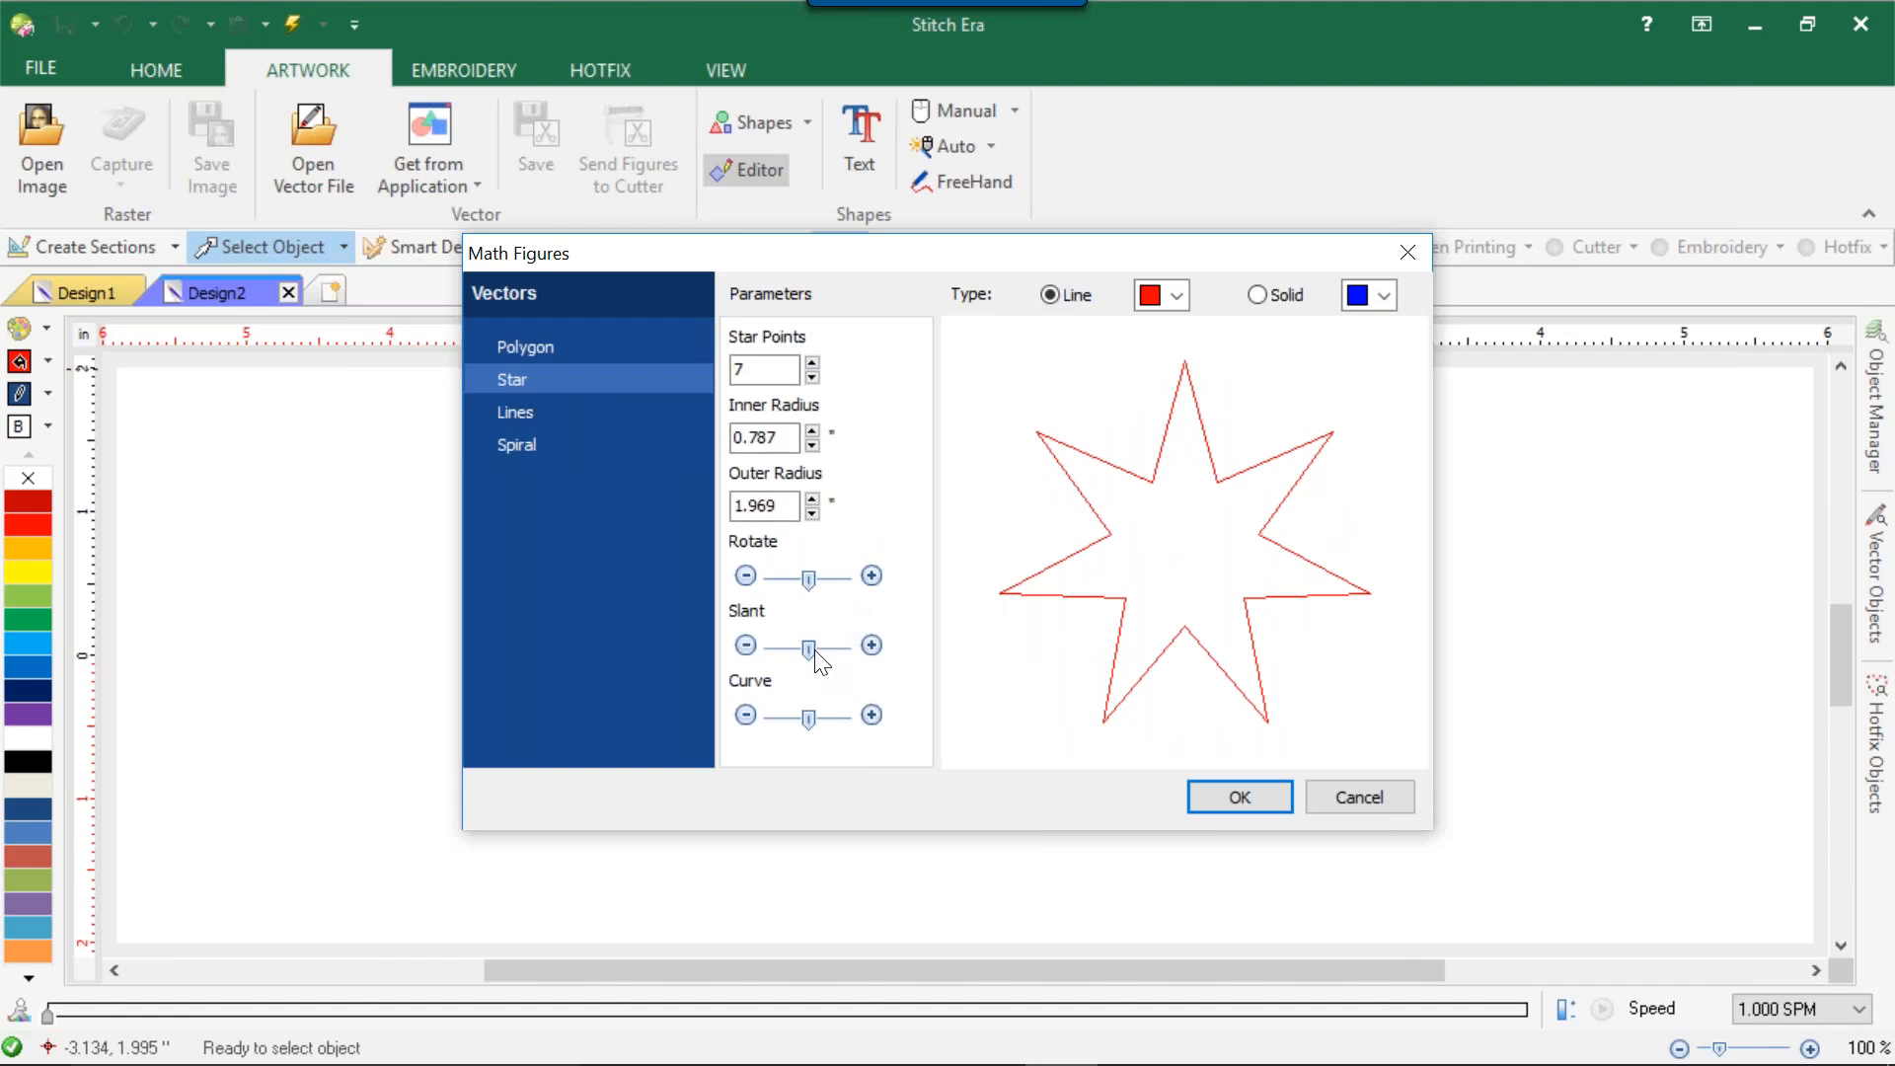
drag(810, 649, 822, 649)
mouse_move(809, 718)
mouse_down()
mouse_move(845, 718)
mouse_move(773, 718)
mouse_up()
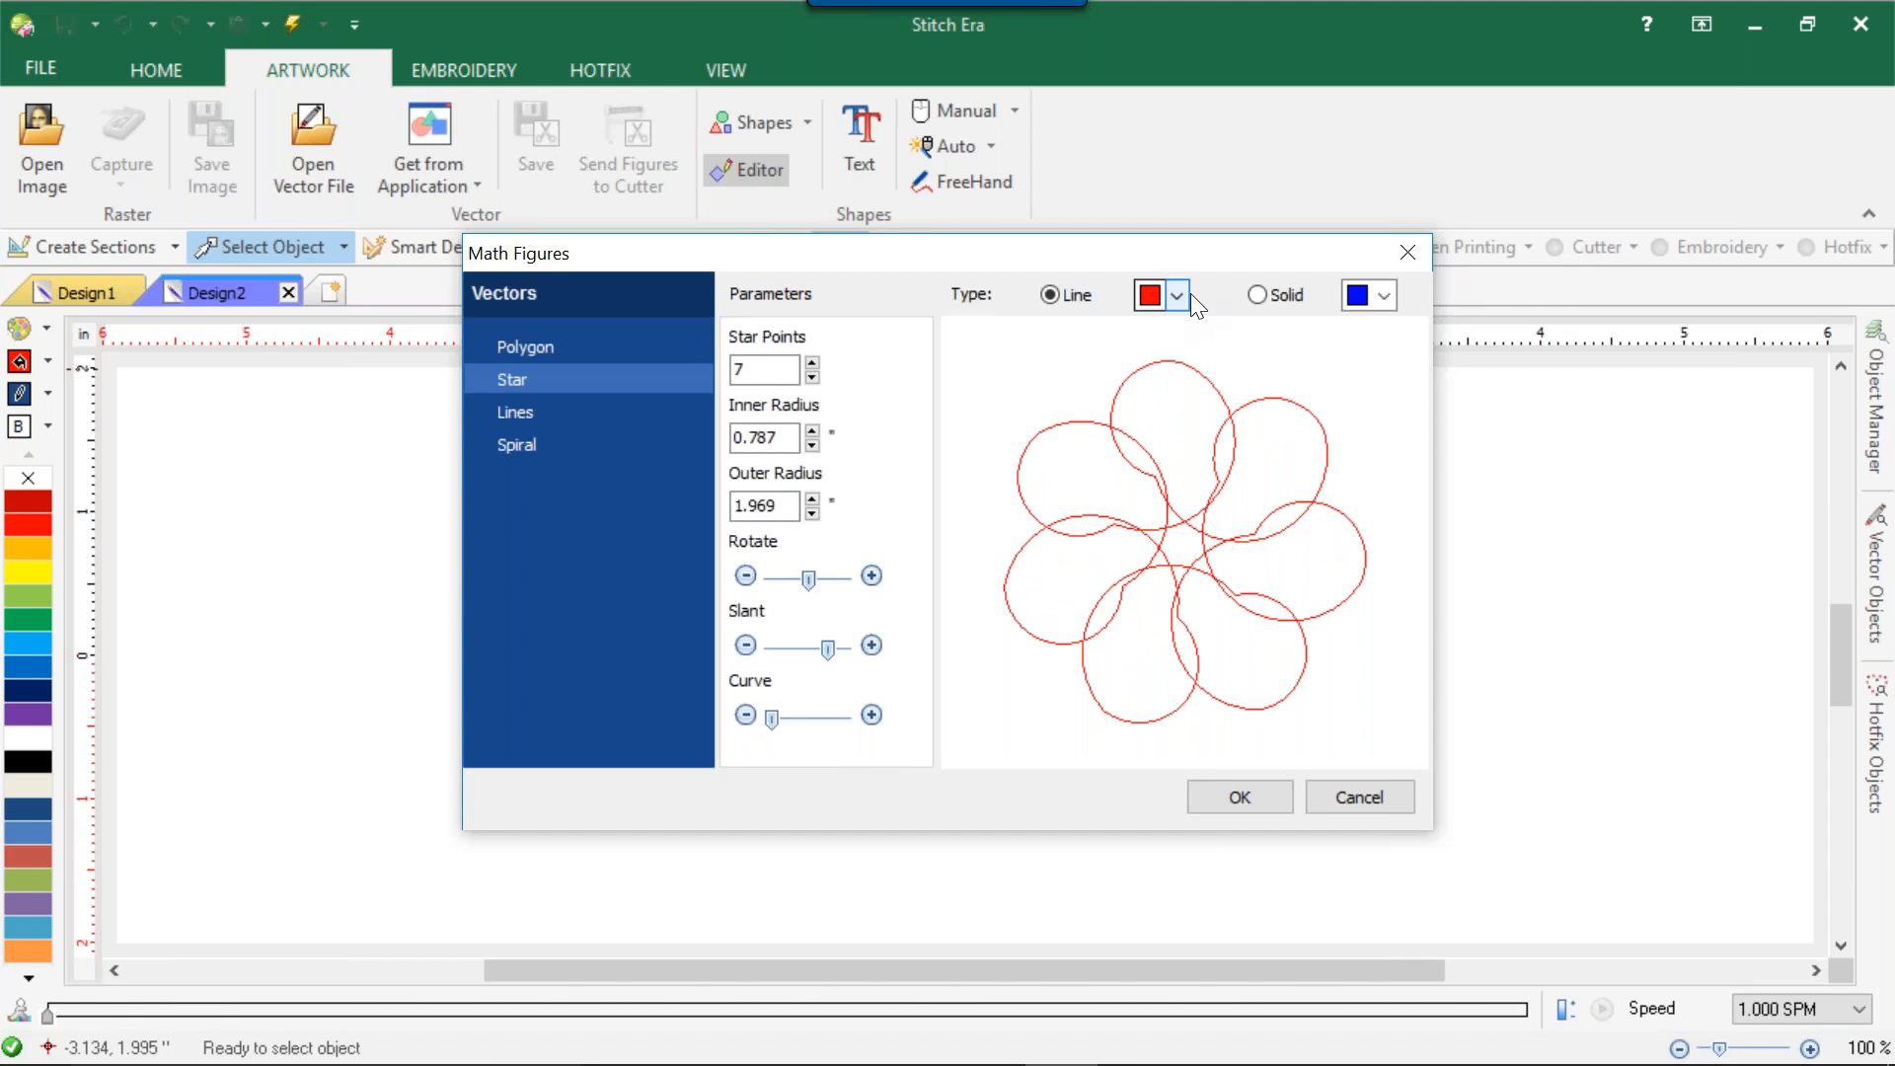
click(1258, 295)
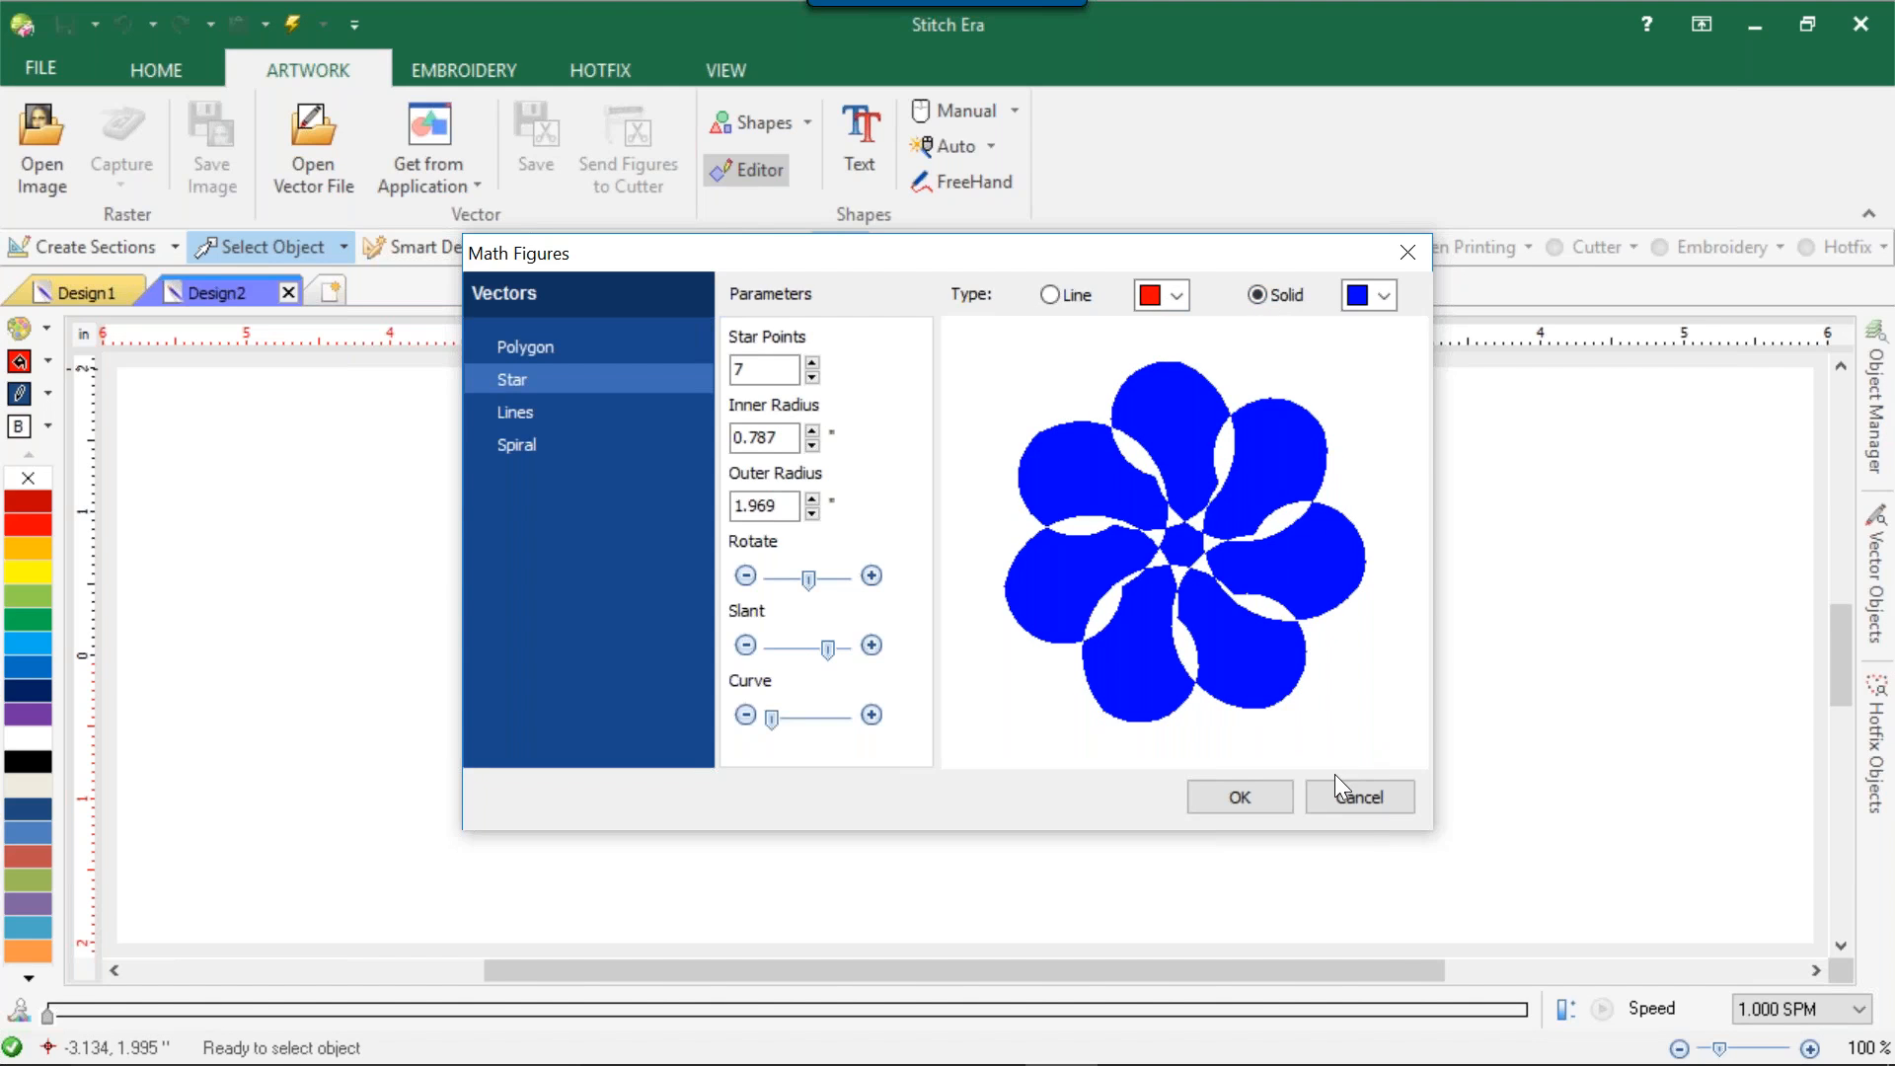
click(1329, 801)
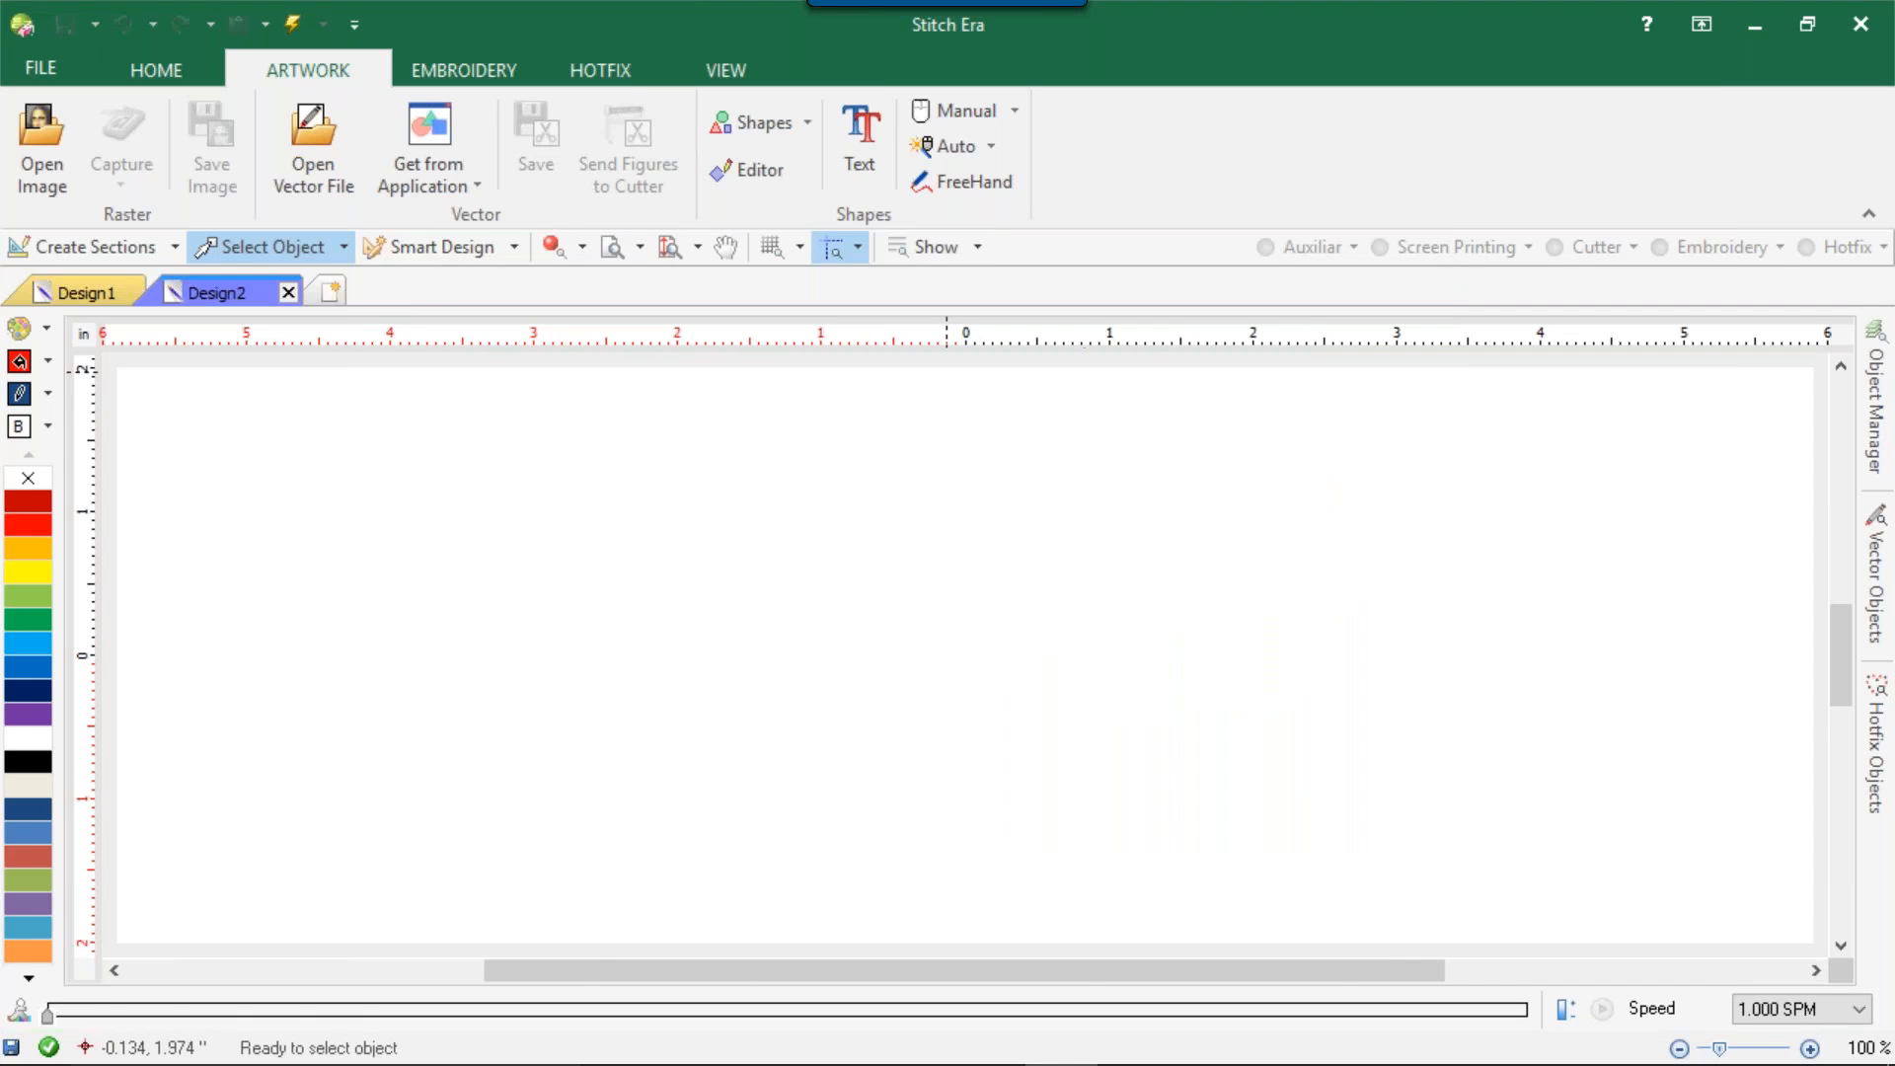
Insert a vector text object in the Buttercup Sample font with a height of 1.050 inches.
click(855, 118)
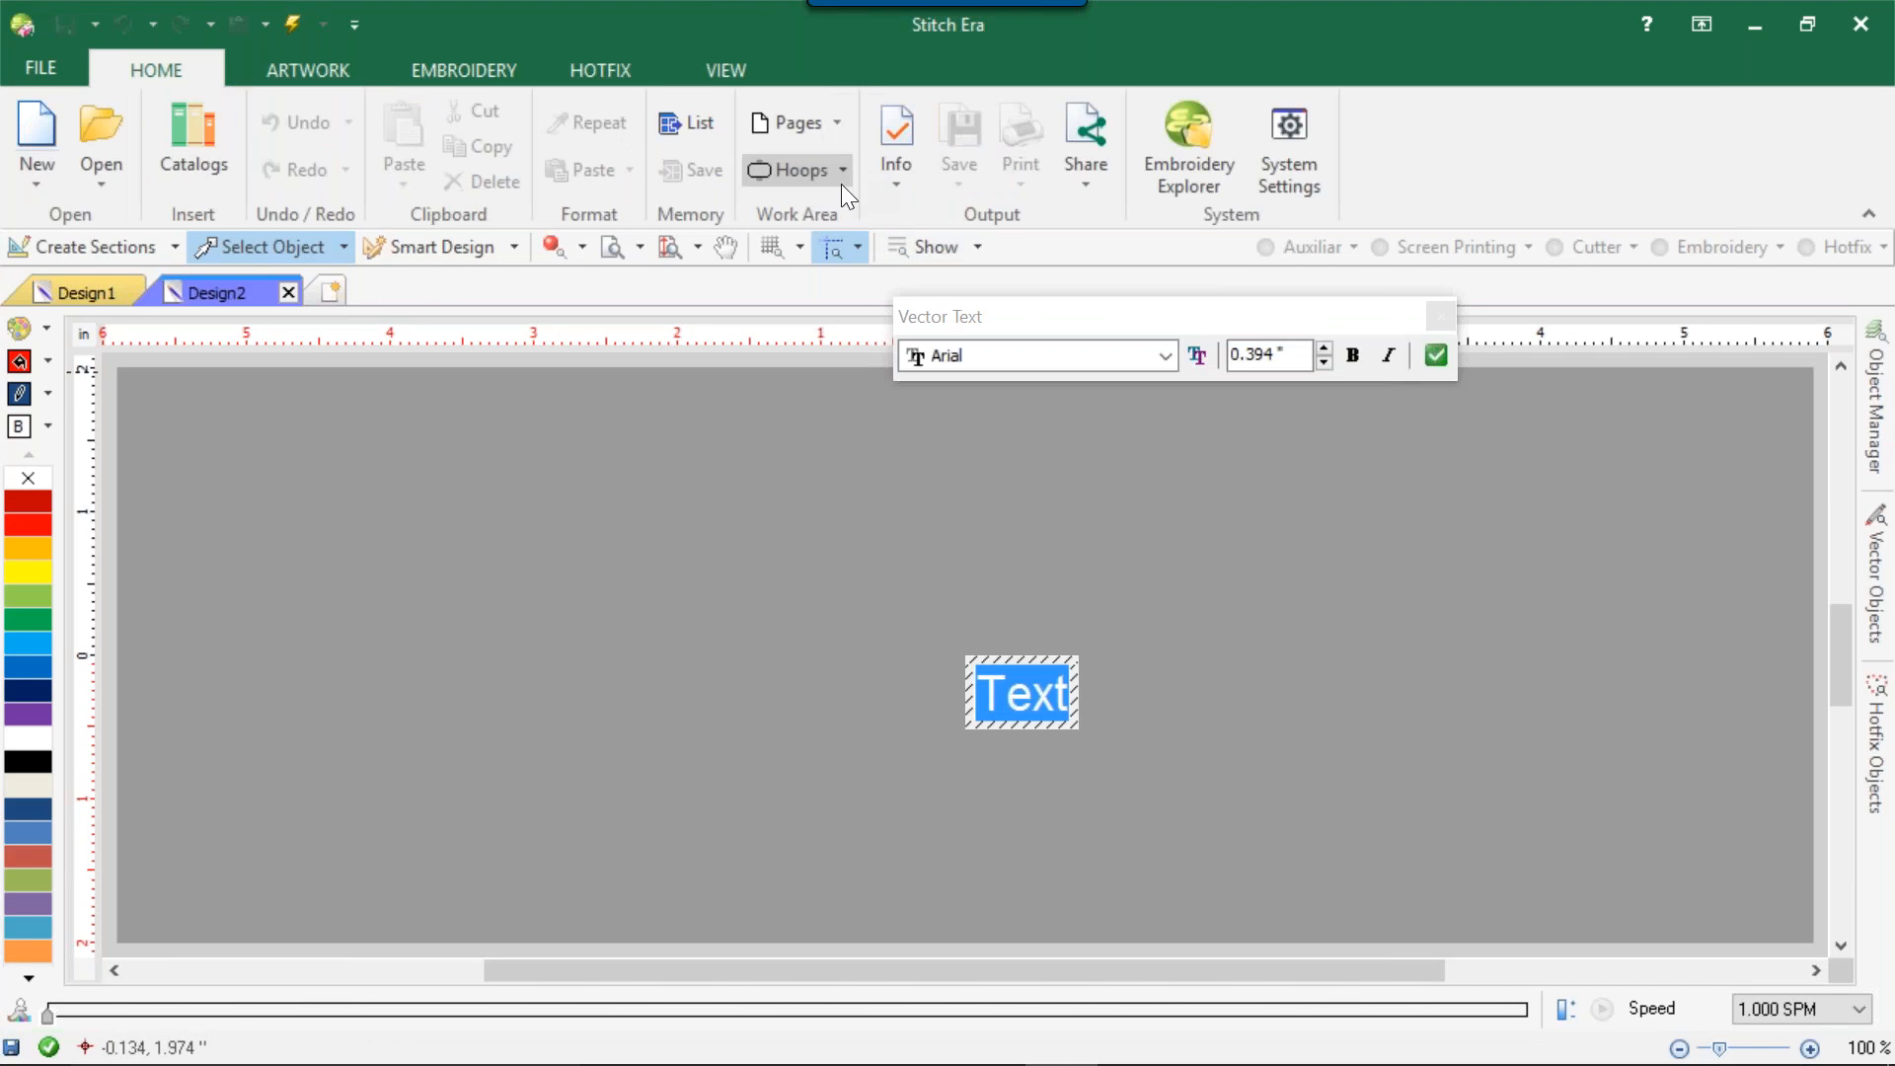
drag(1016, 332, 373, 446)
click(371, 446)
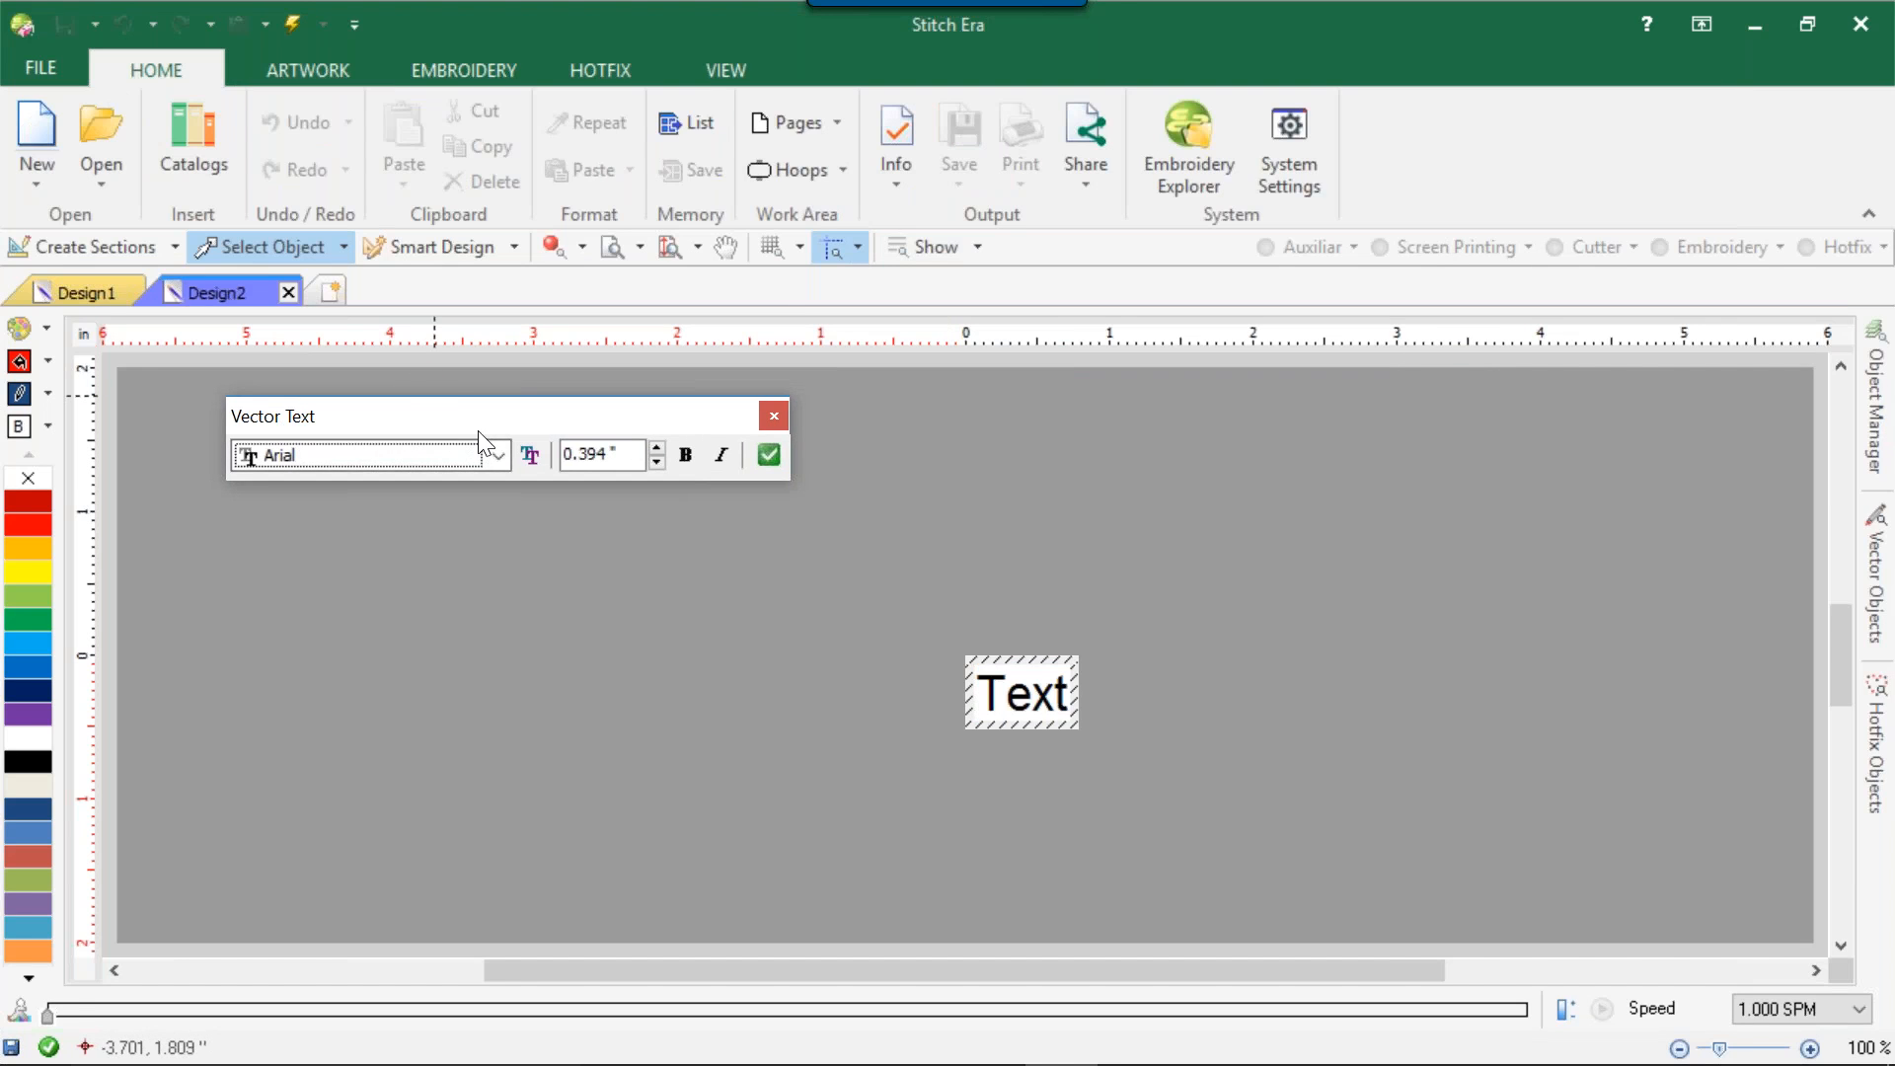
click(499, 455)
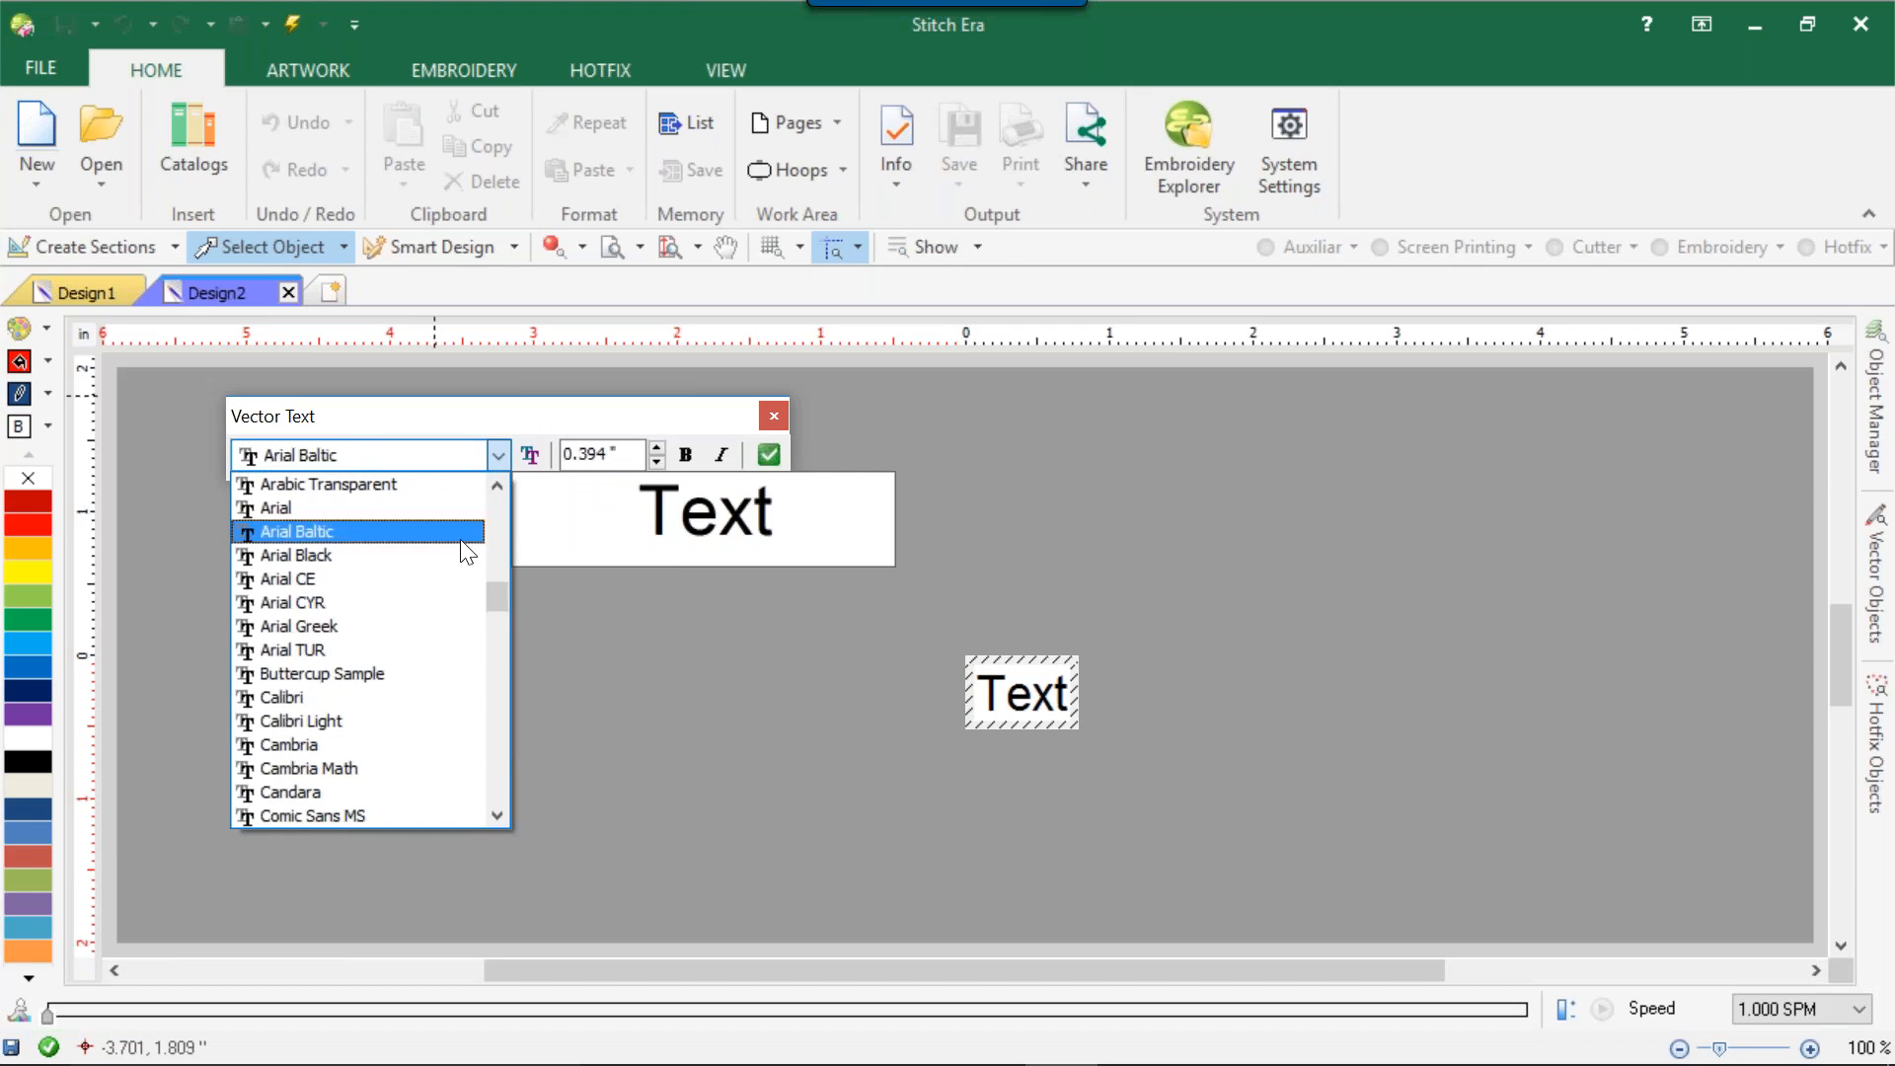
click(452, 674)
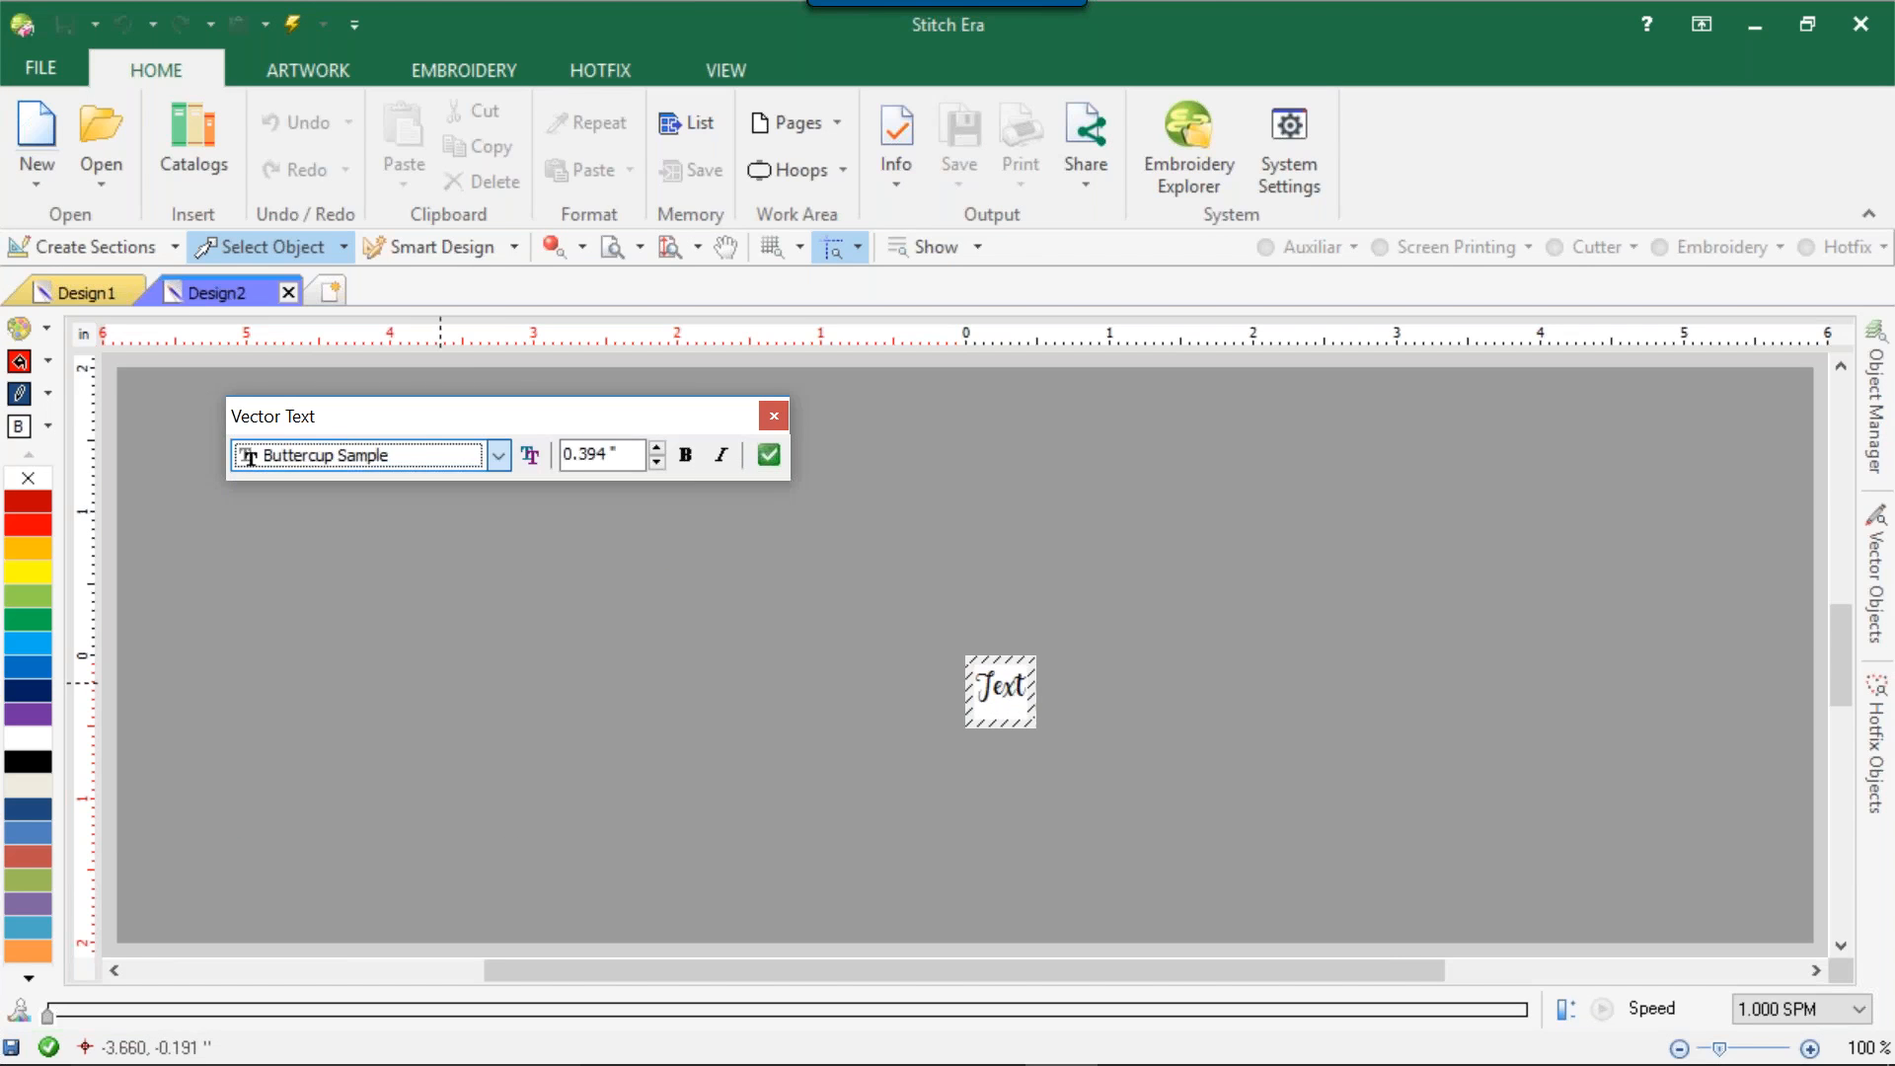
click(603, 454)
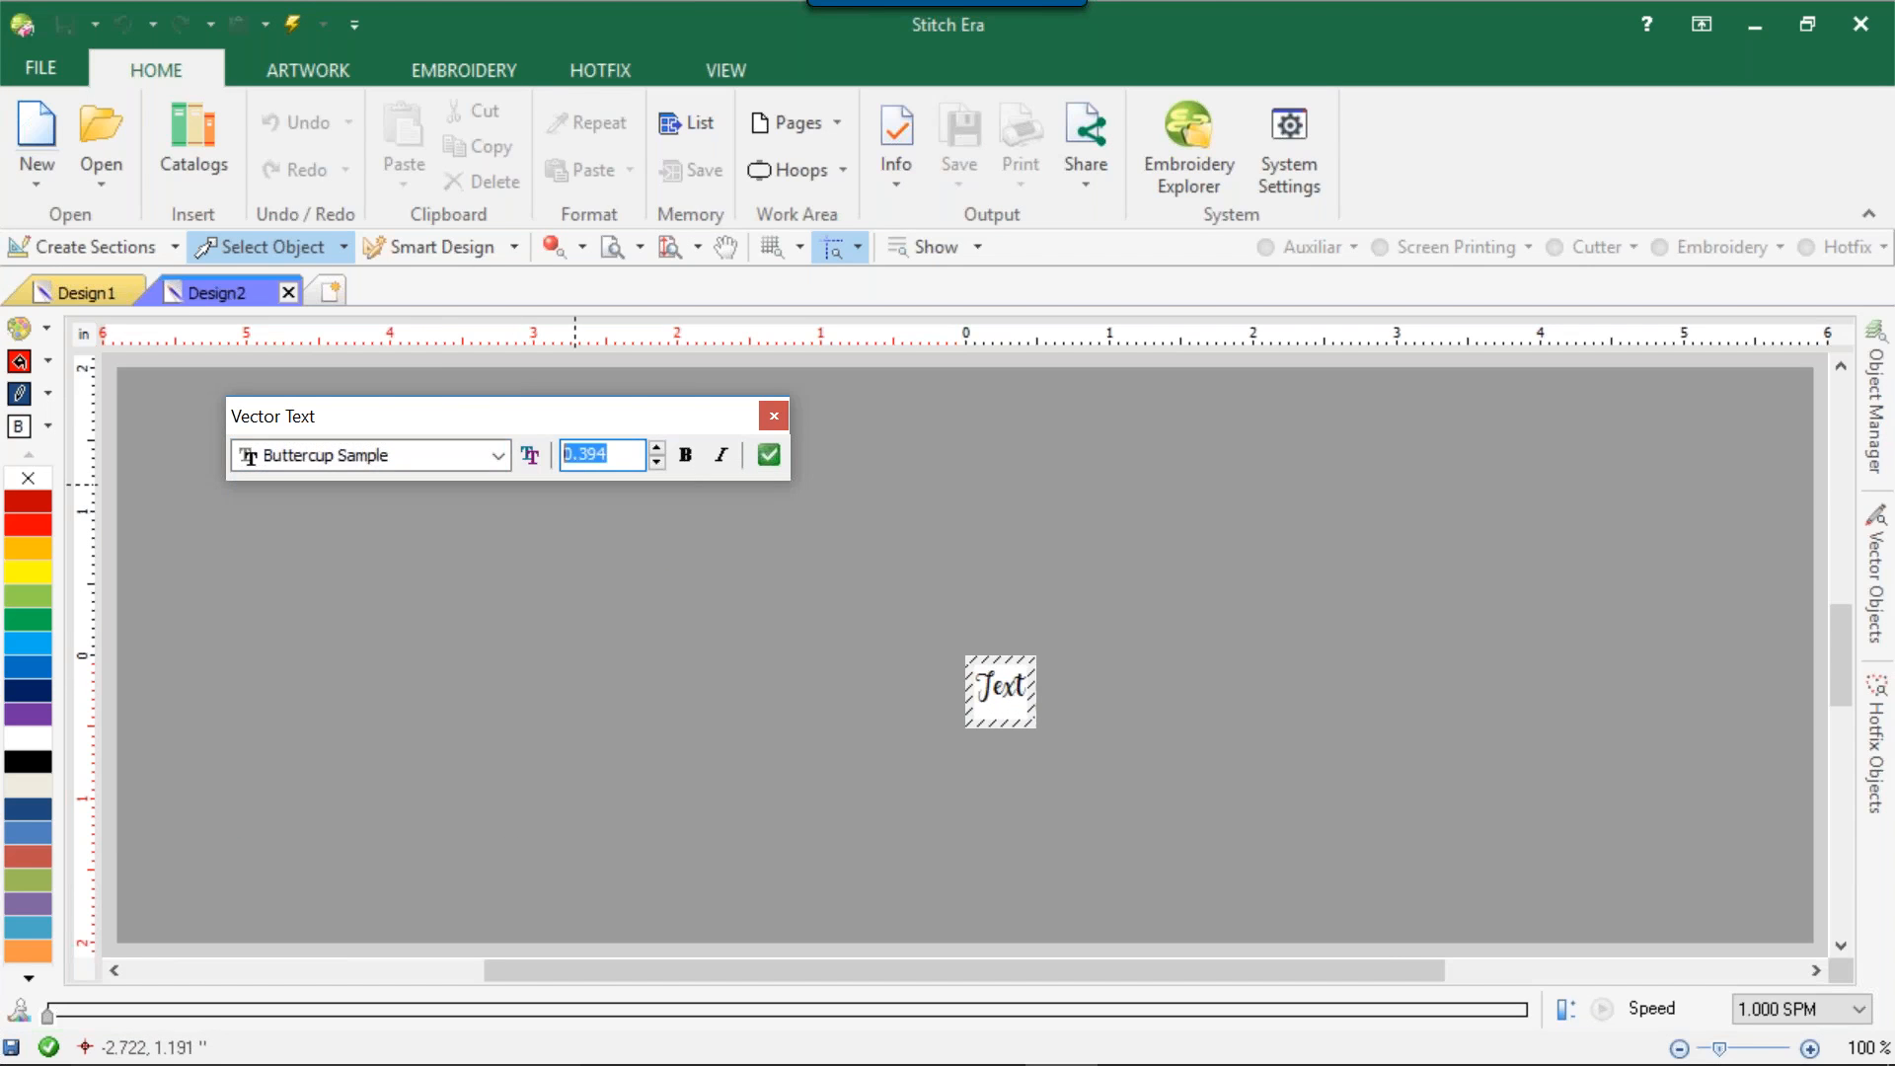
text(1.050)
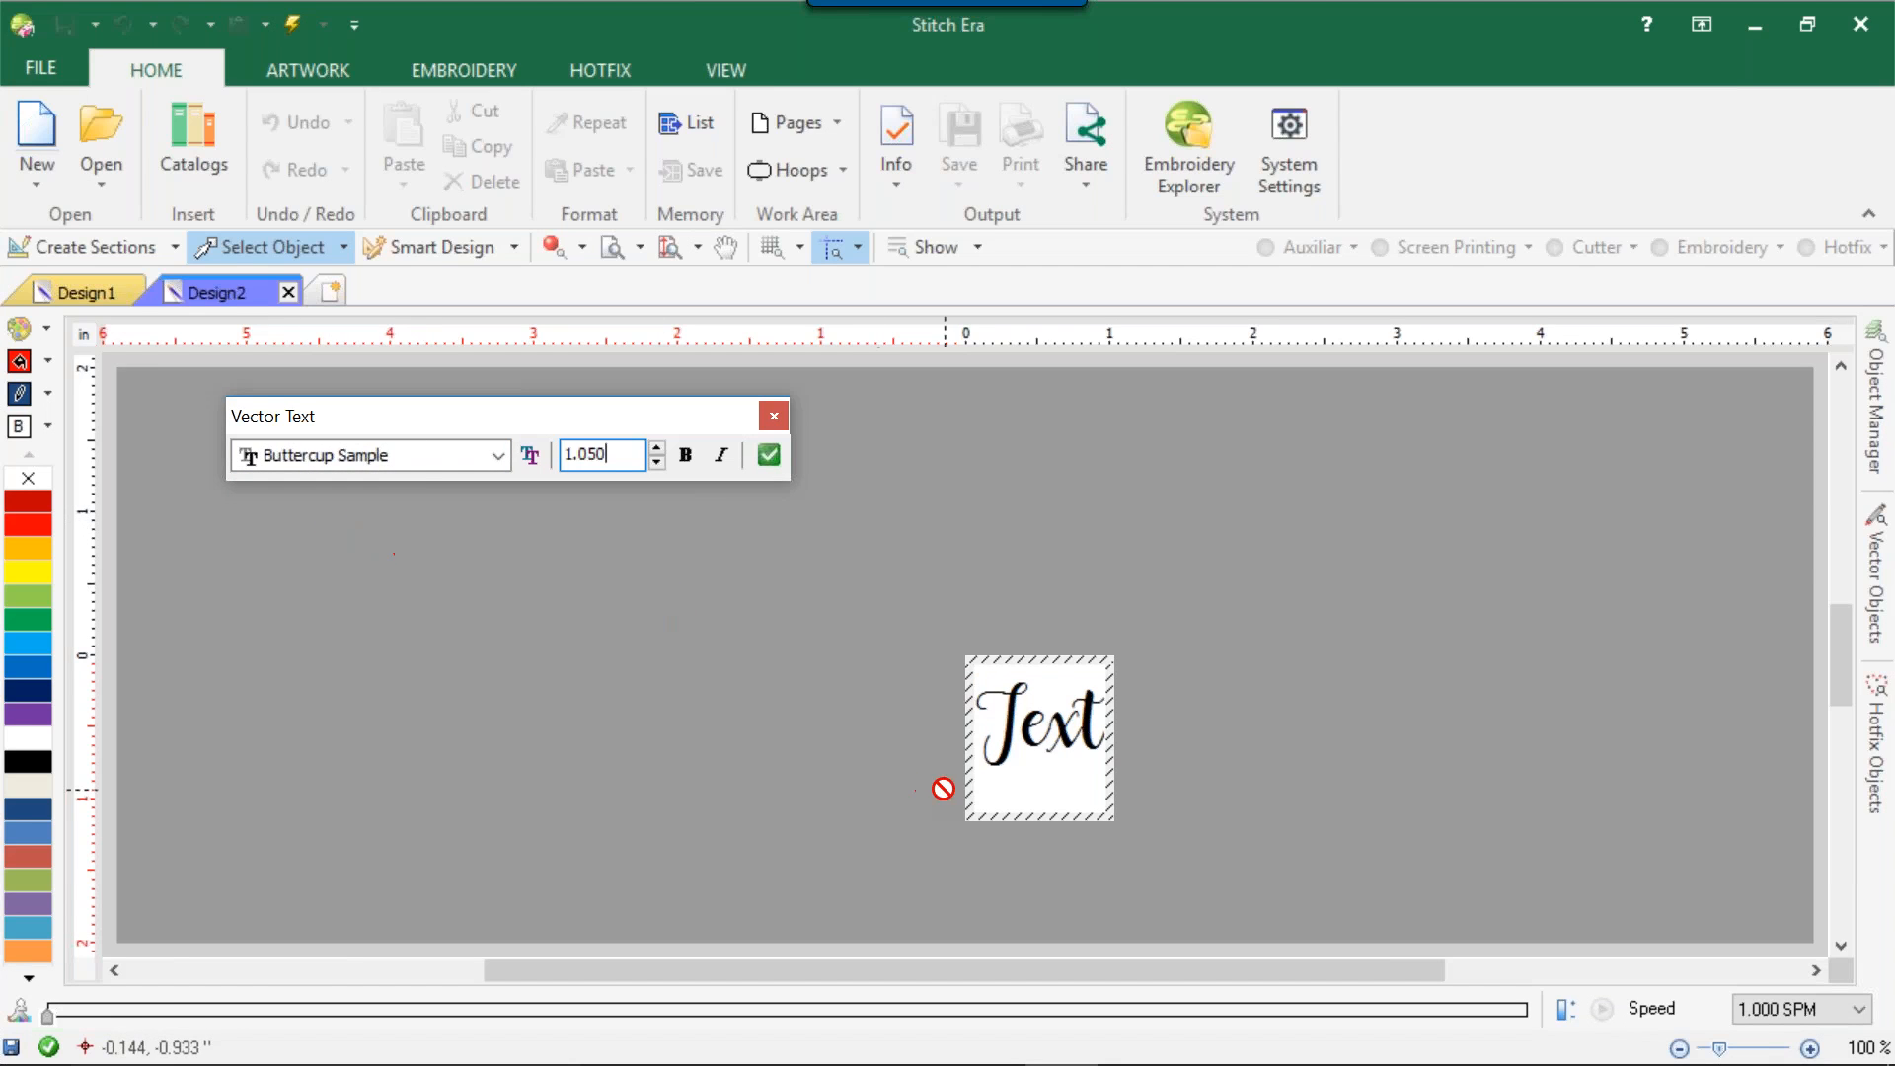
Replace the sample wording in the vector text object with "ColDesi" and insert it into the design.
double_click(994, 759)
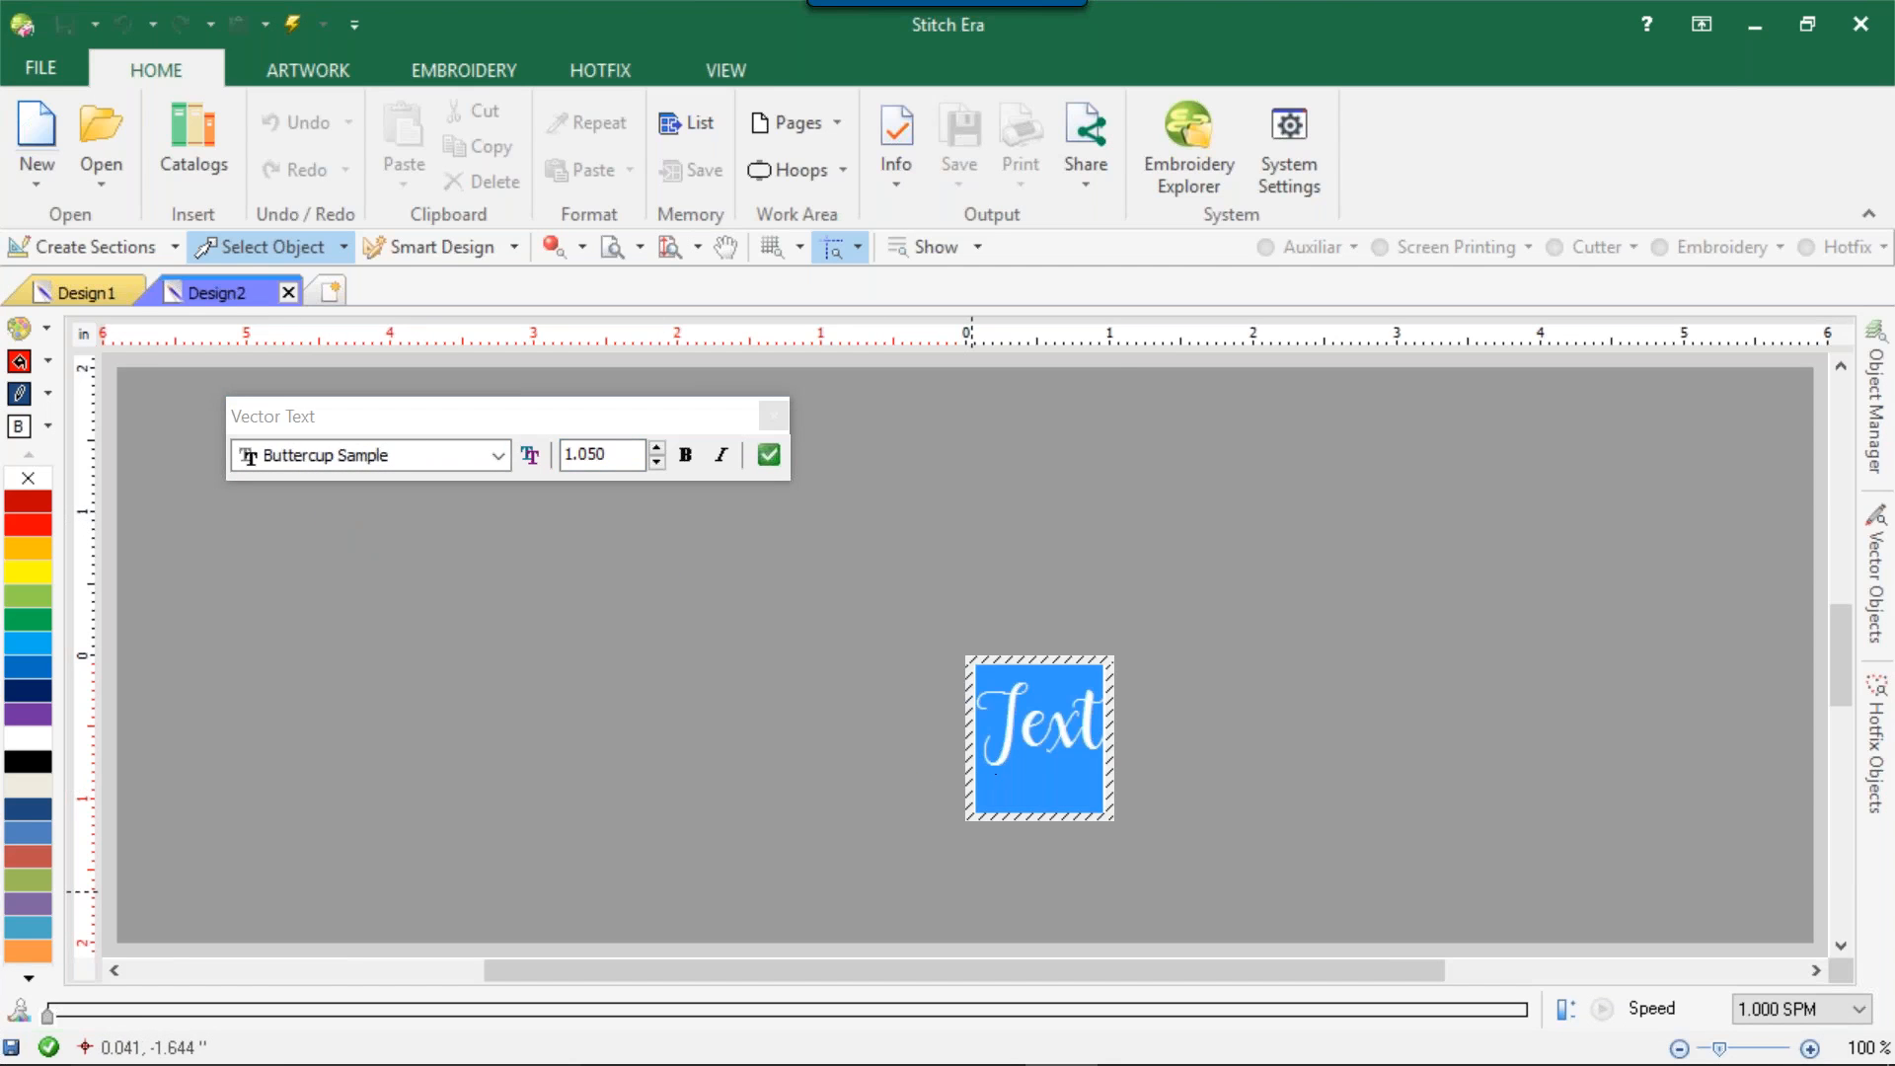
text(V)
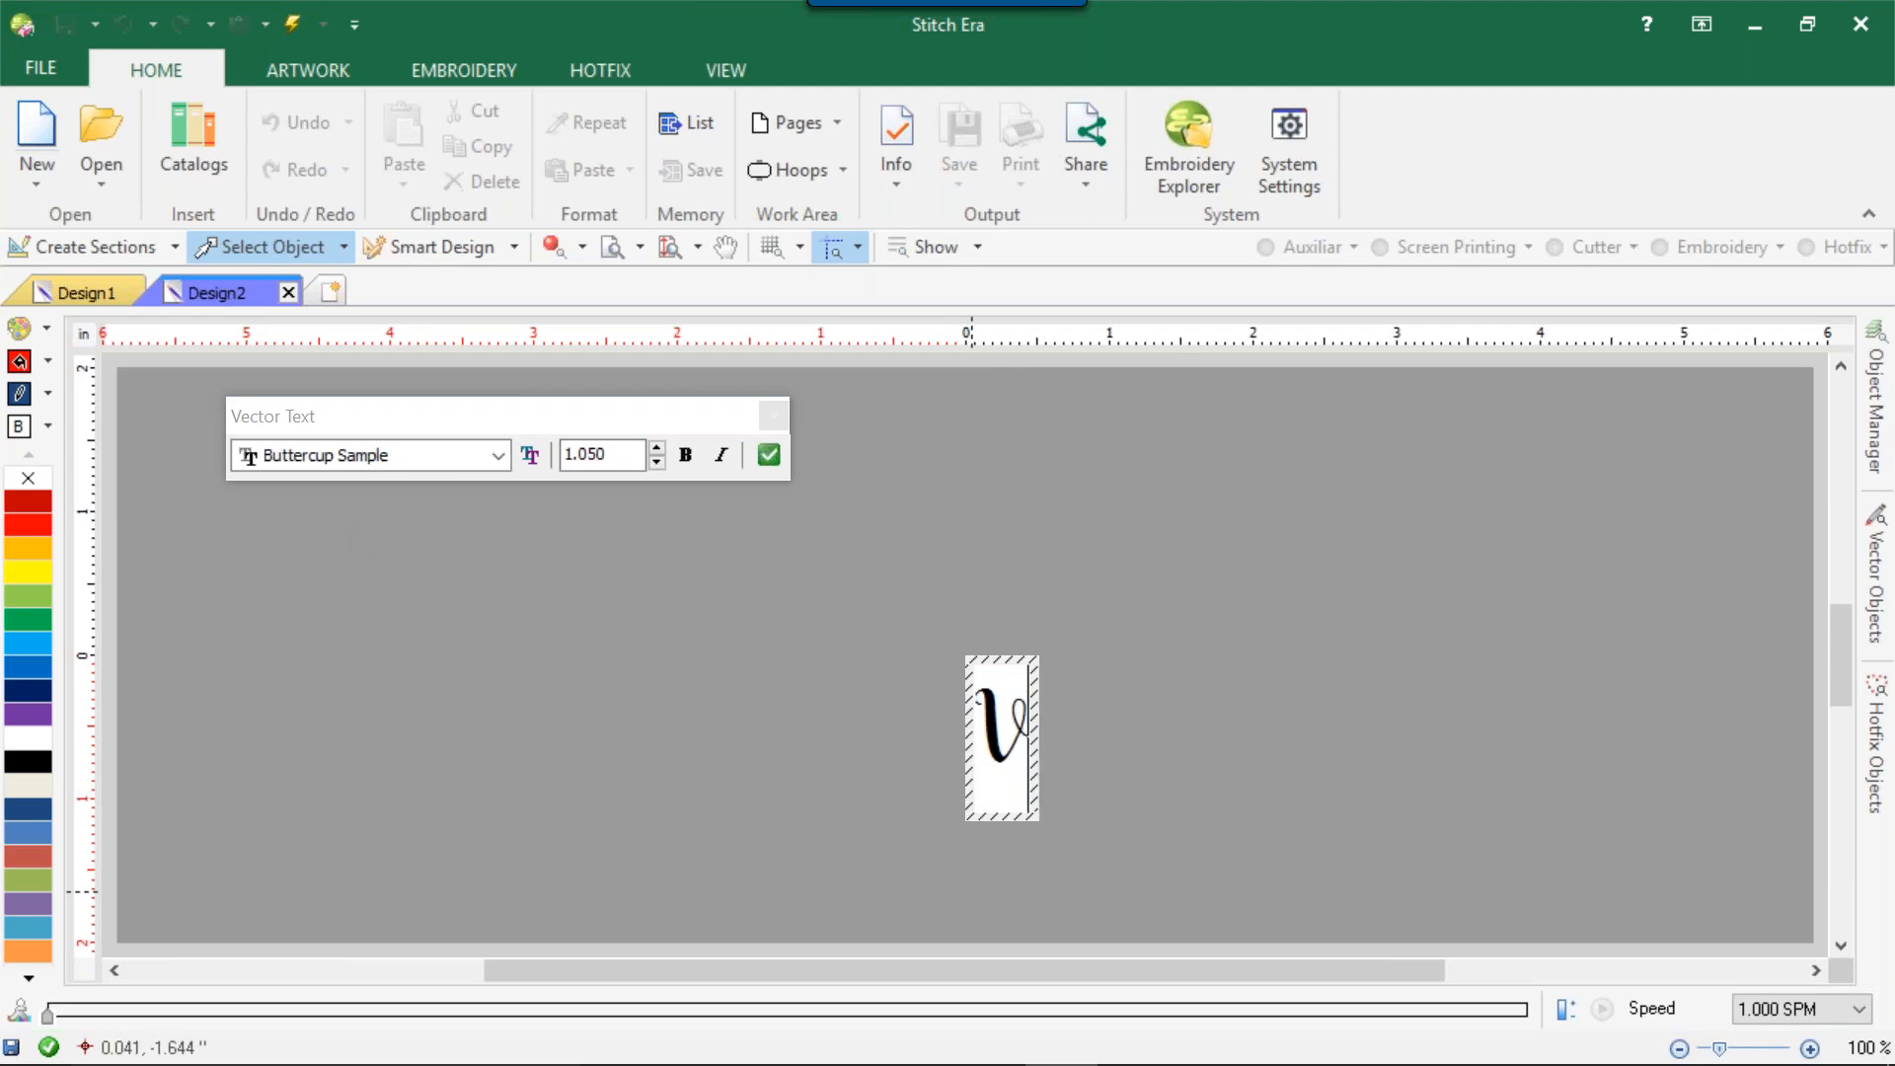
key(BackSpace)
text(z)
key(BackSpace)
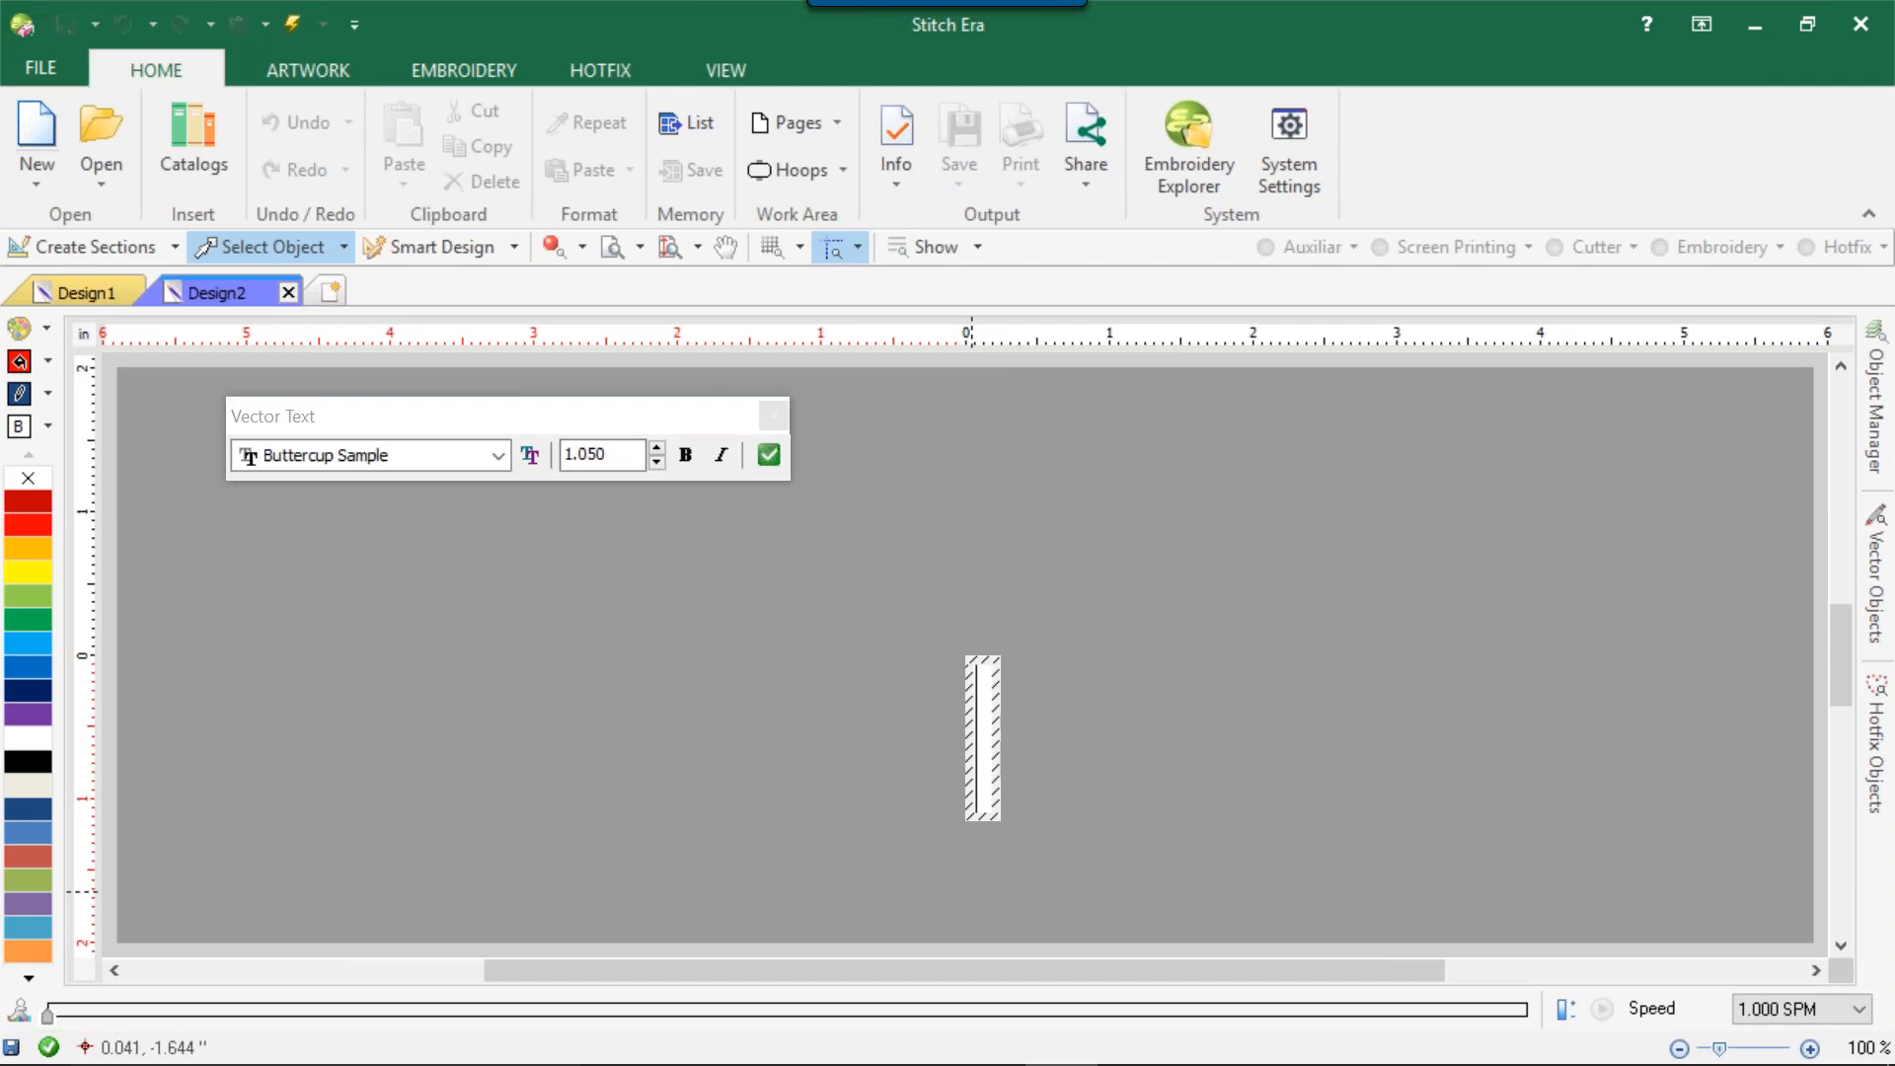
text(Col)
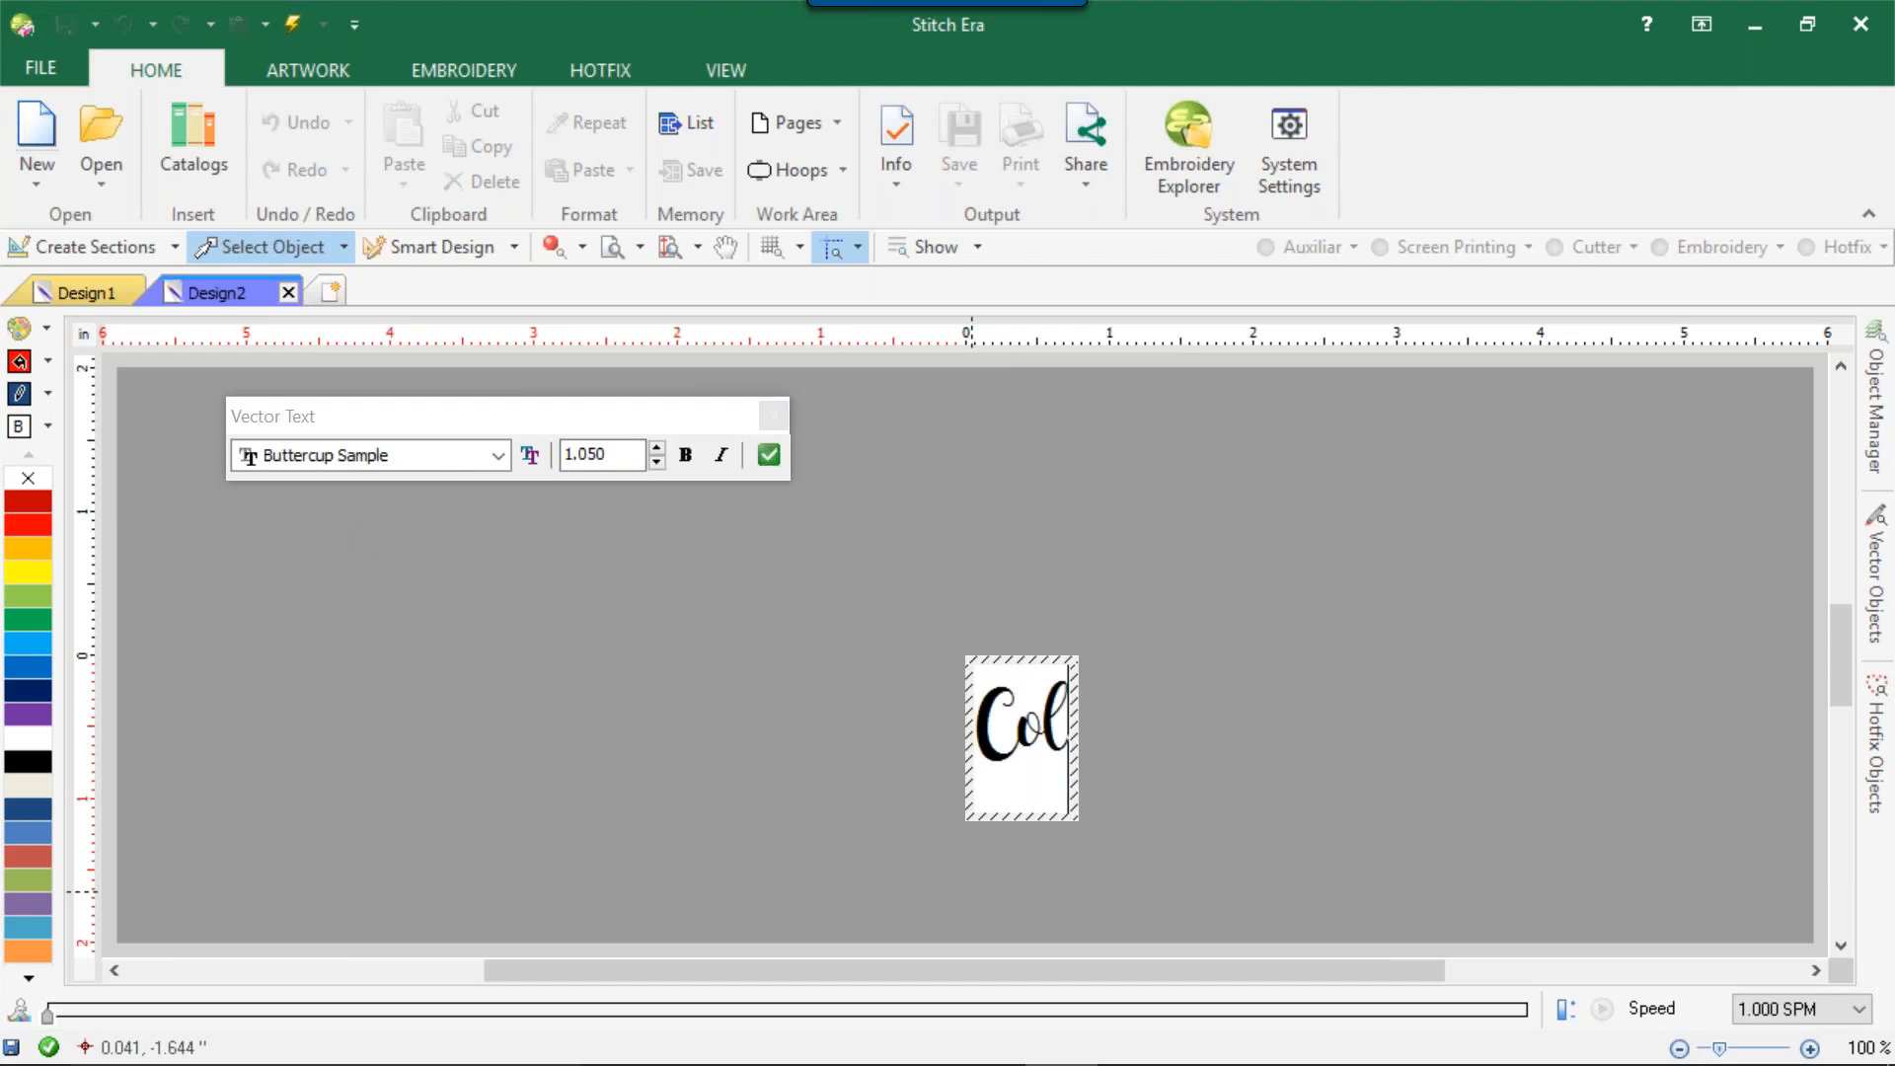
text(Desi)
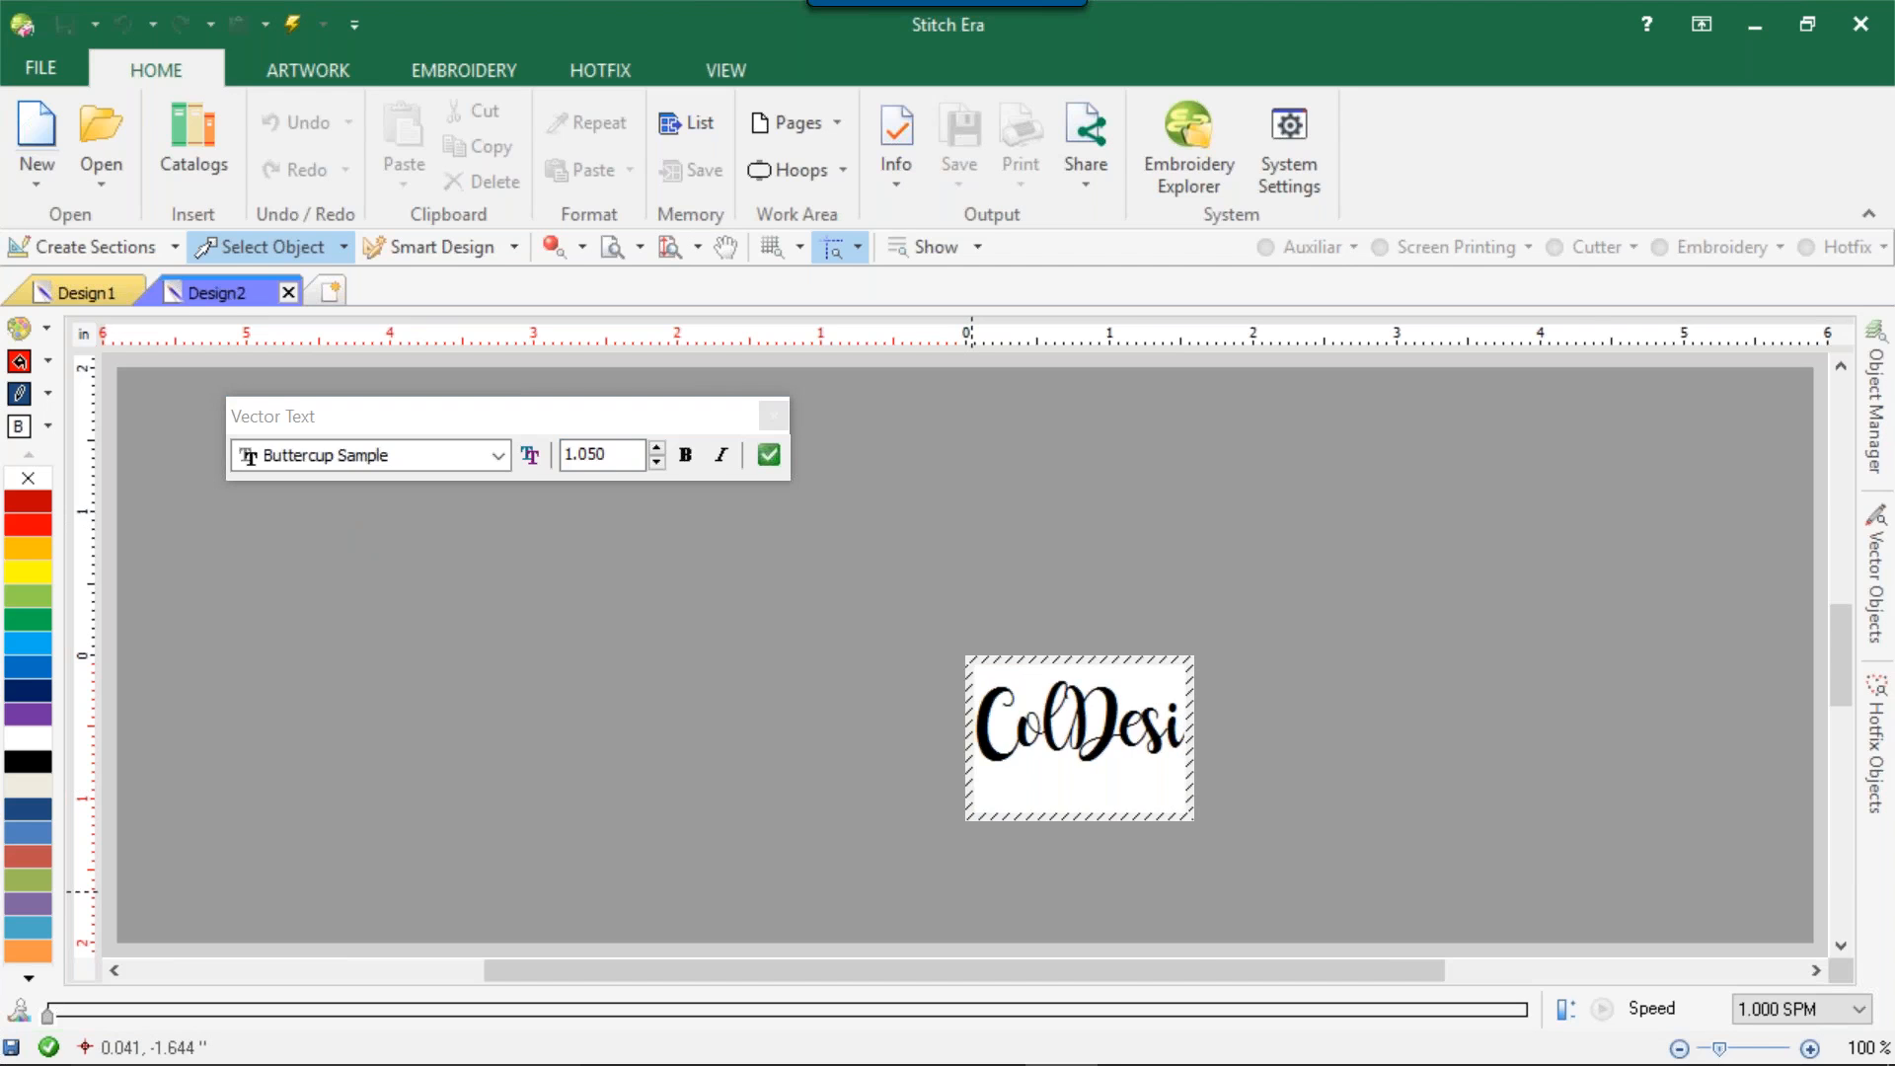
key(Return)
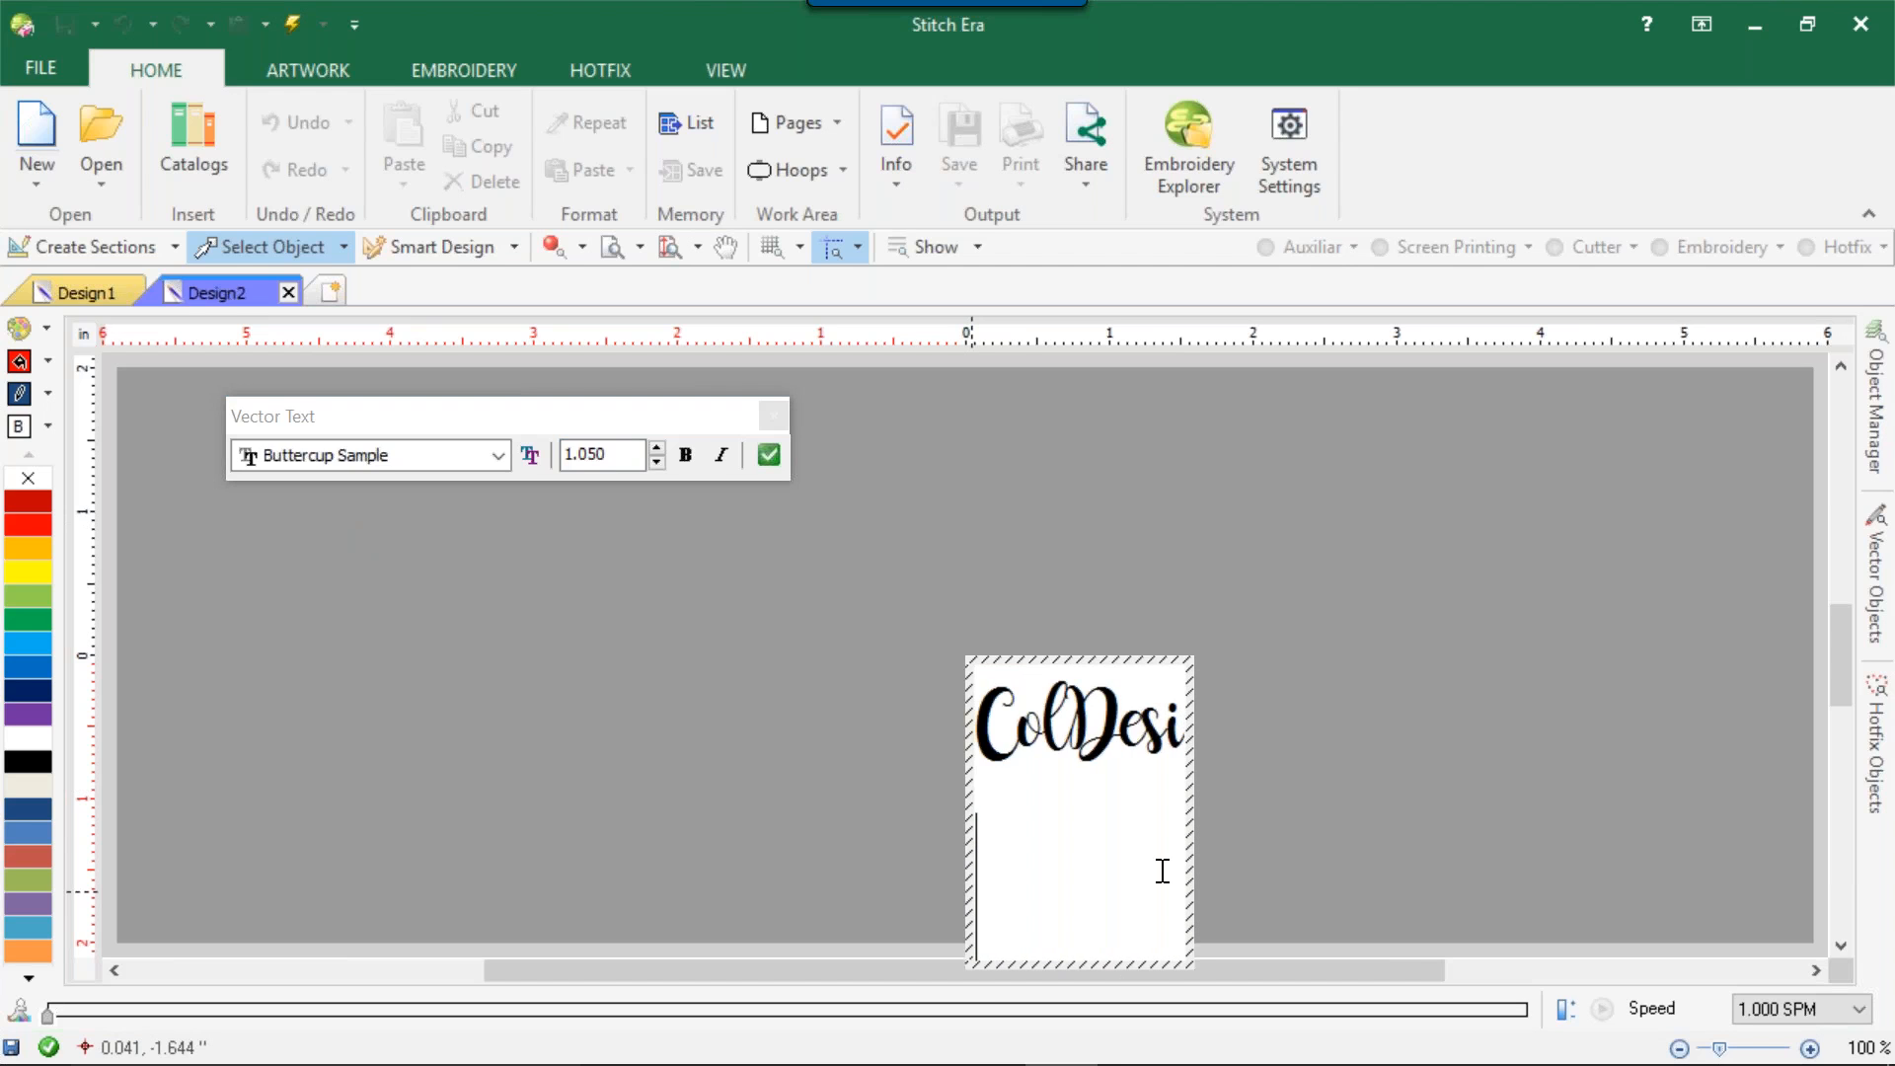
key(BackSpace)
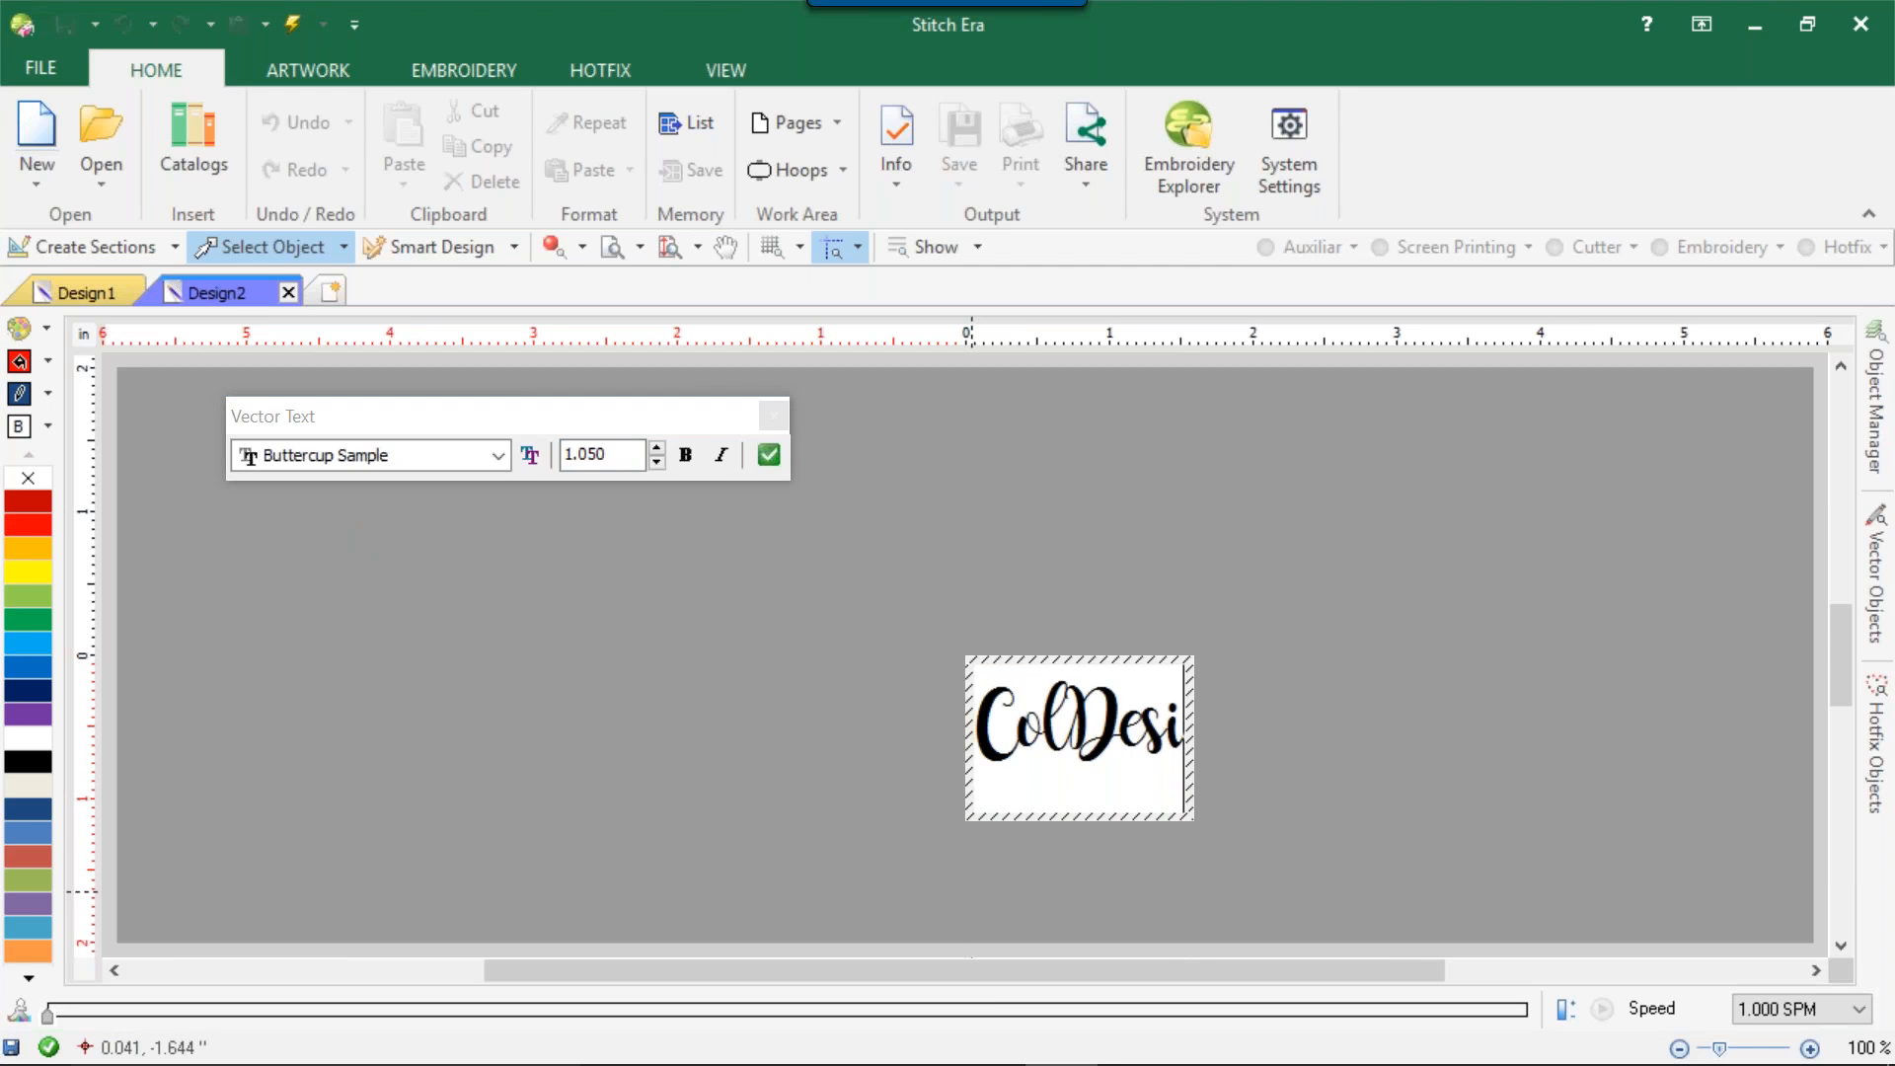
click(769, 455)
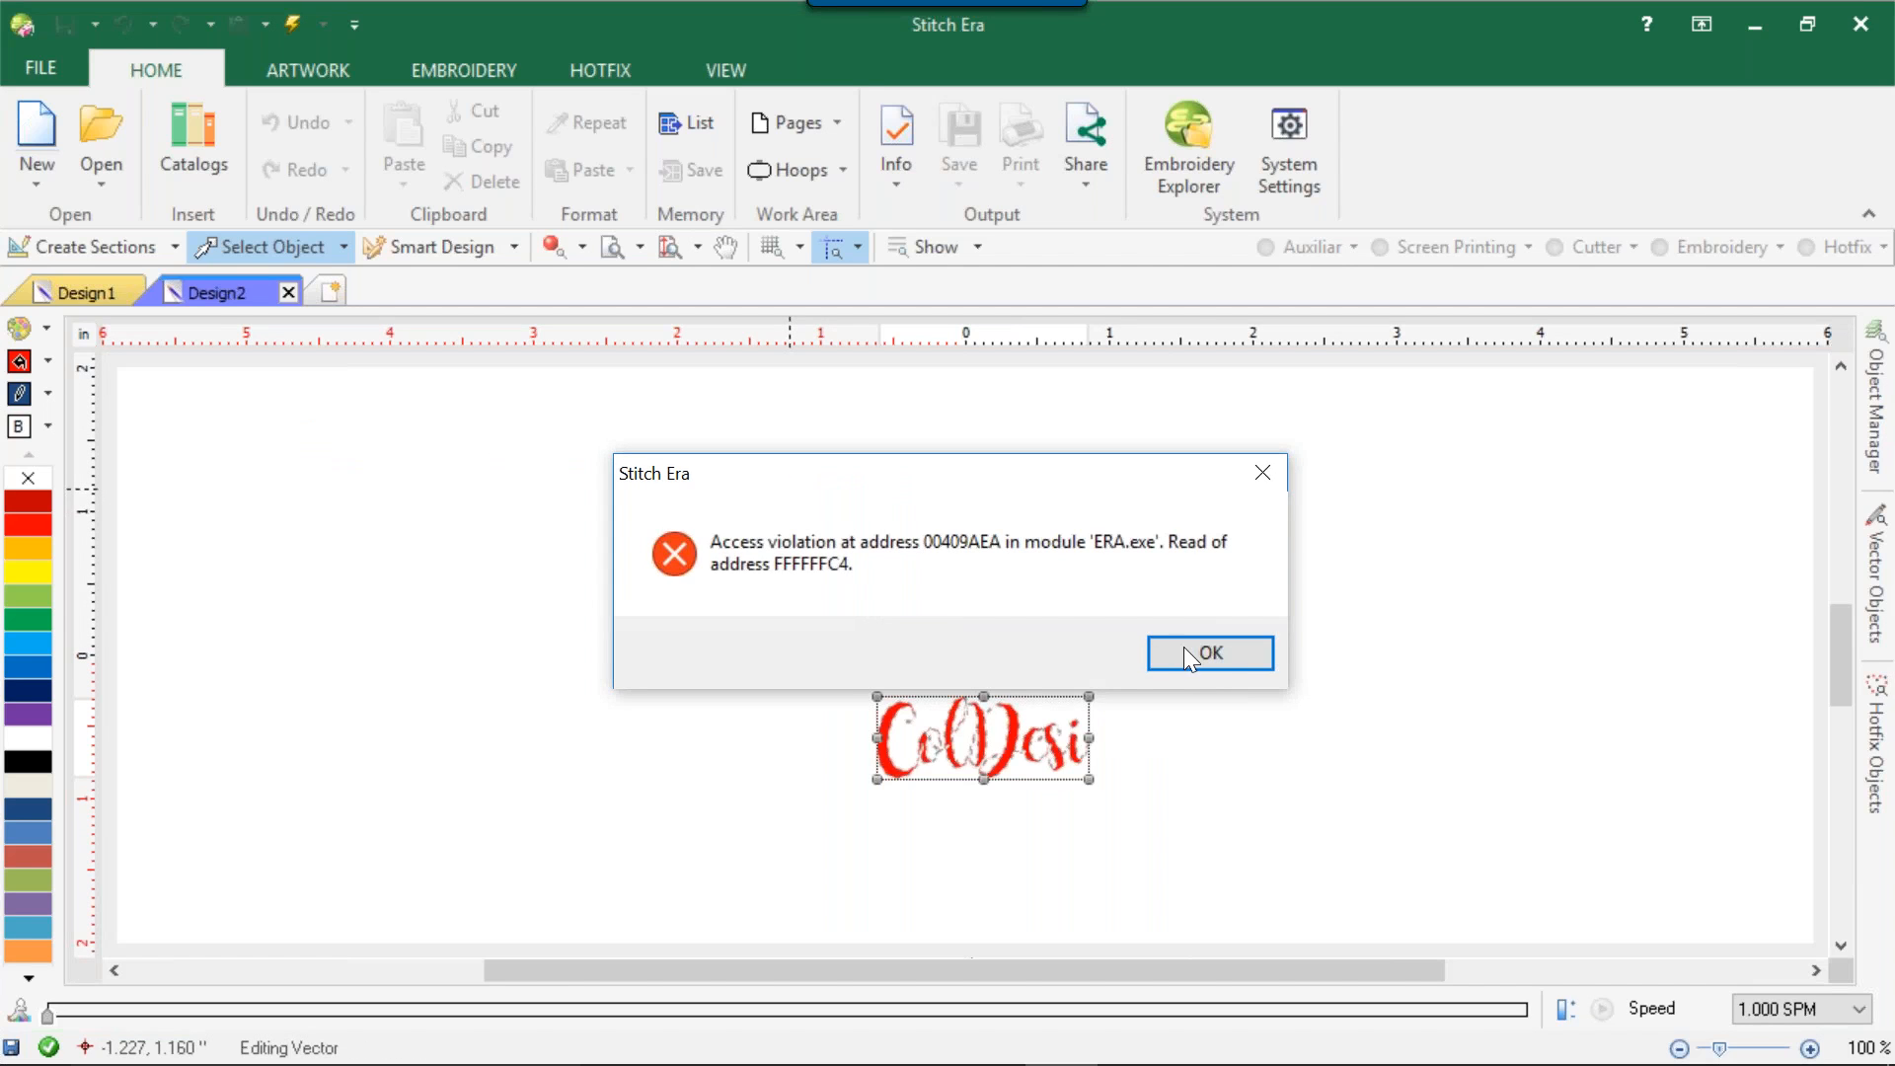
click(1189, 651)
Enlarge the ColDesi vector text to about 3.3 inches wide and reposition it higher and further left in the design.
drag(1087, 692, 1271, 472)
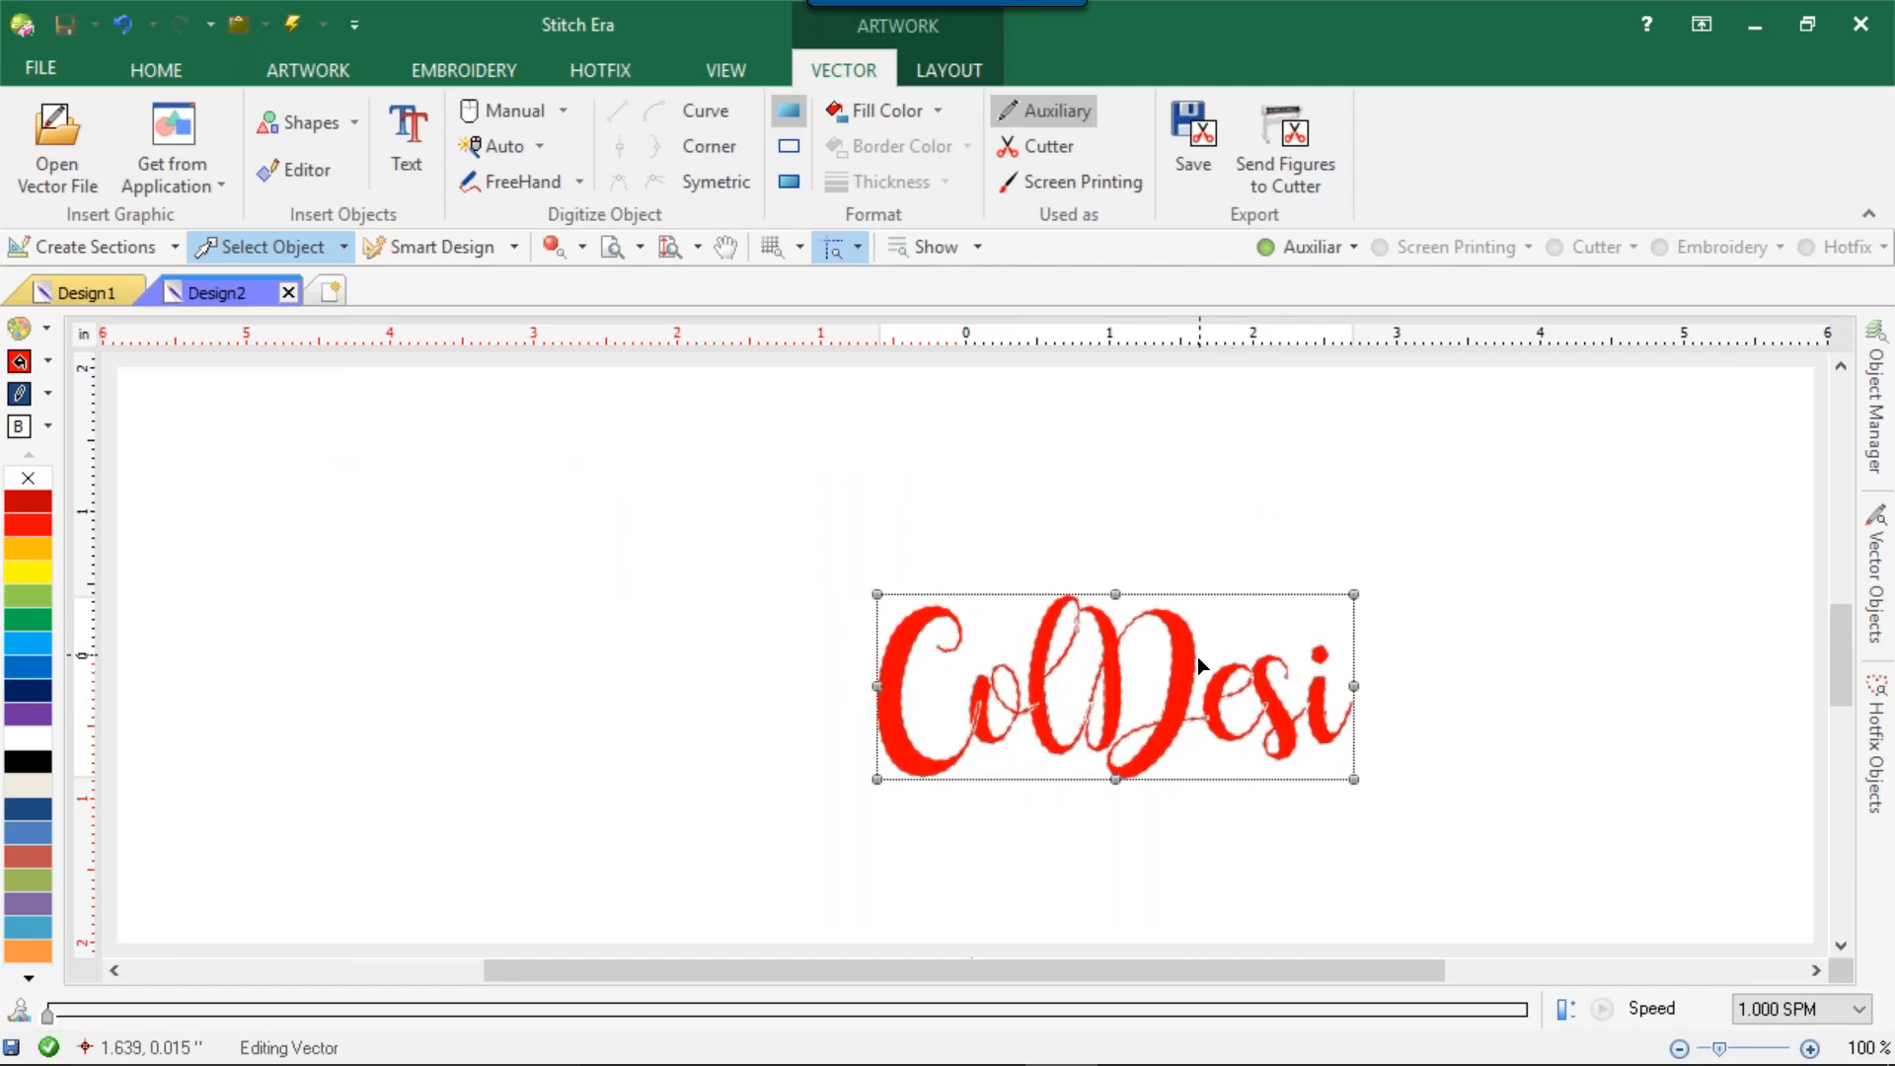
drag(1176, 669, 981, 506)
click(1323, 548)
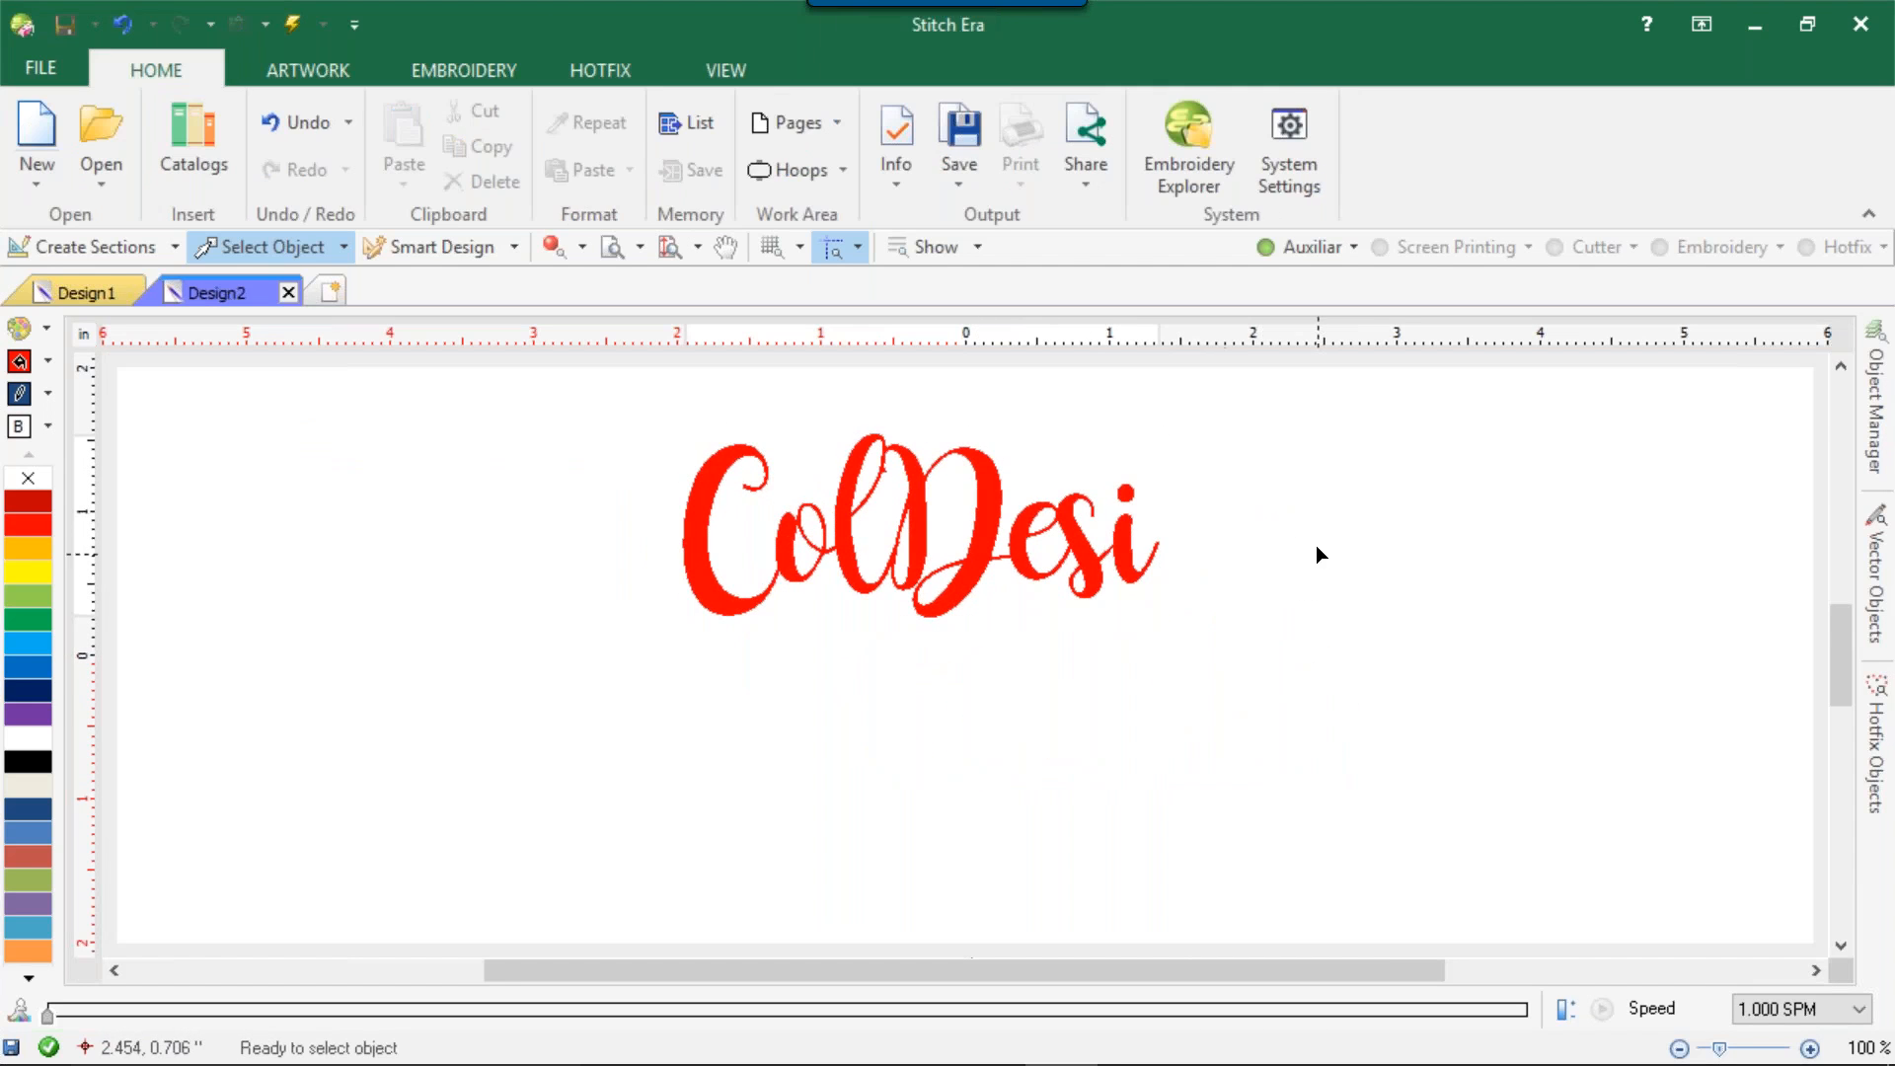
Delete the ColDesi vector text from the design.
click(1067, 565)
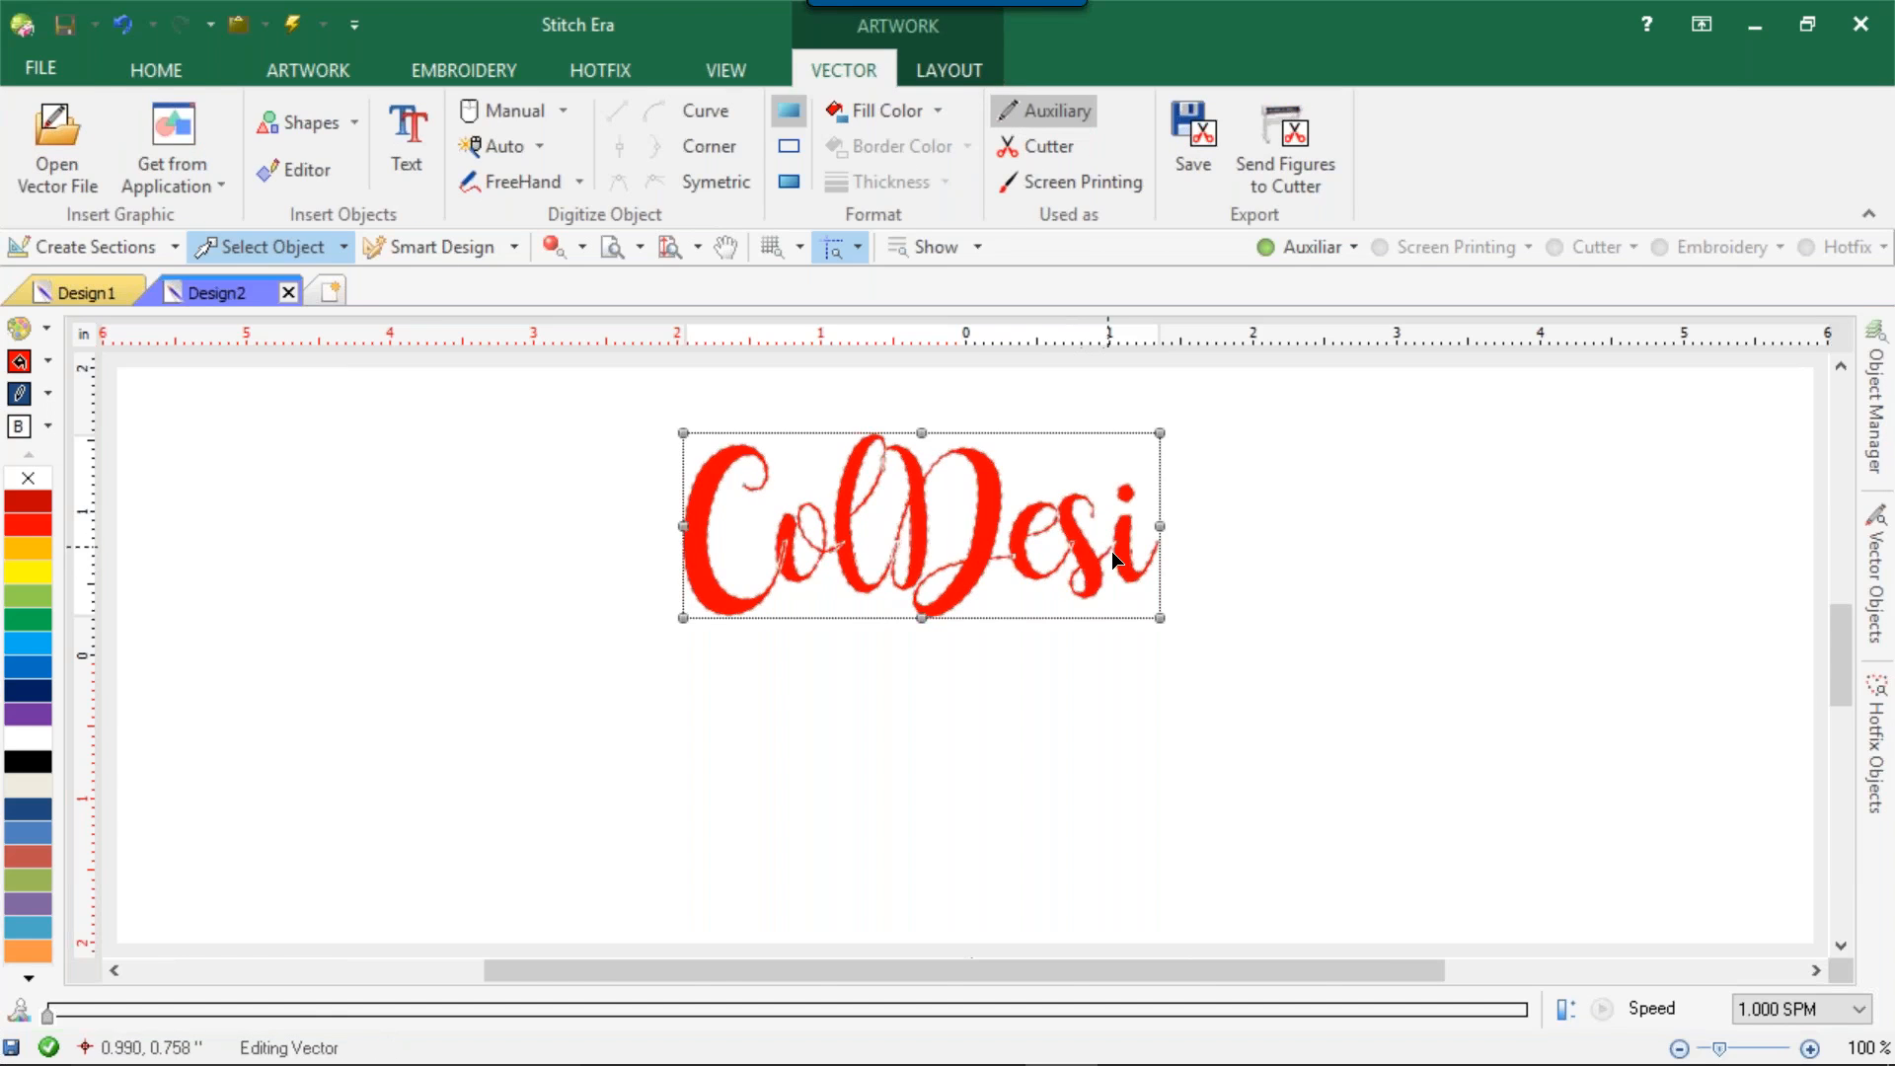
key(Delete)
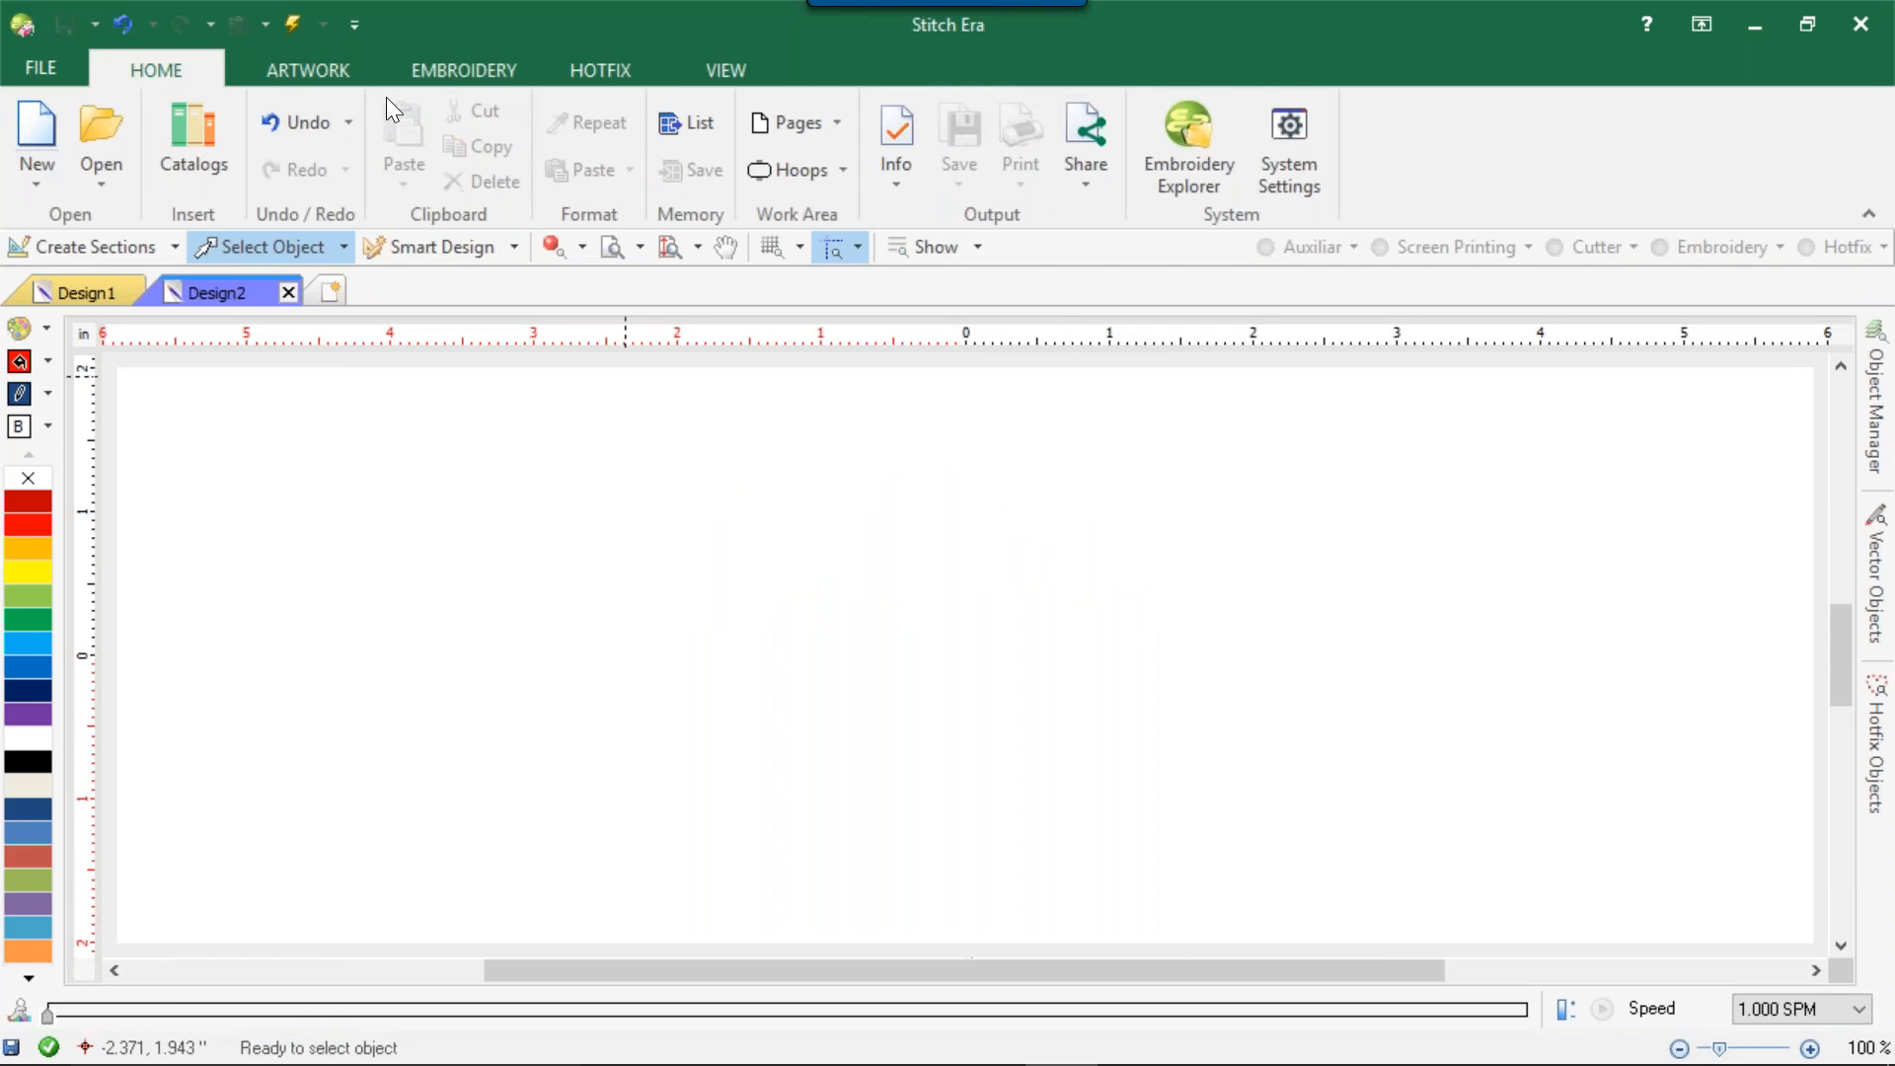
Examine the node types for manual vector digitizing and the automatic tracing options.
click(330, 77)
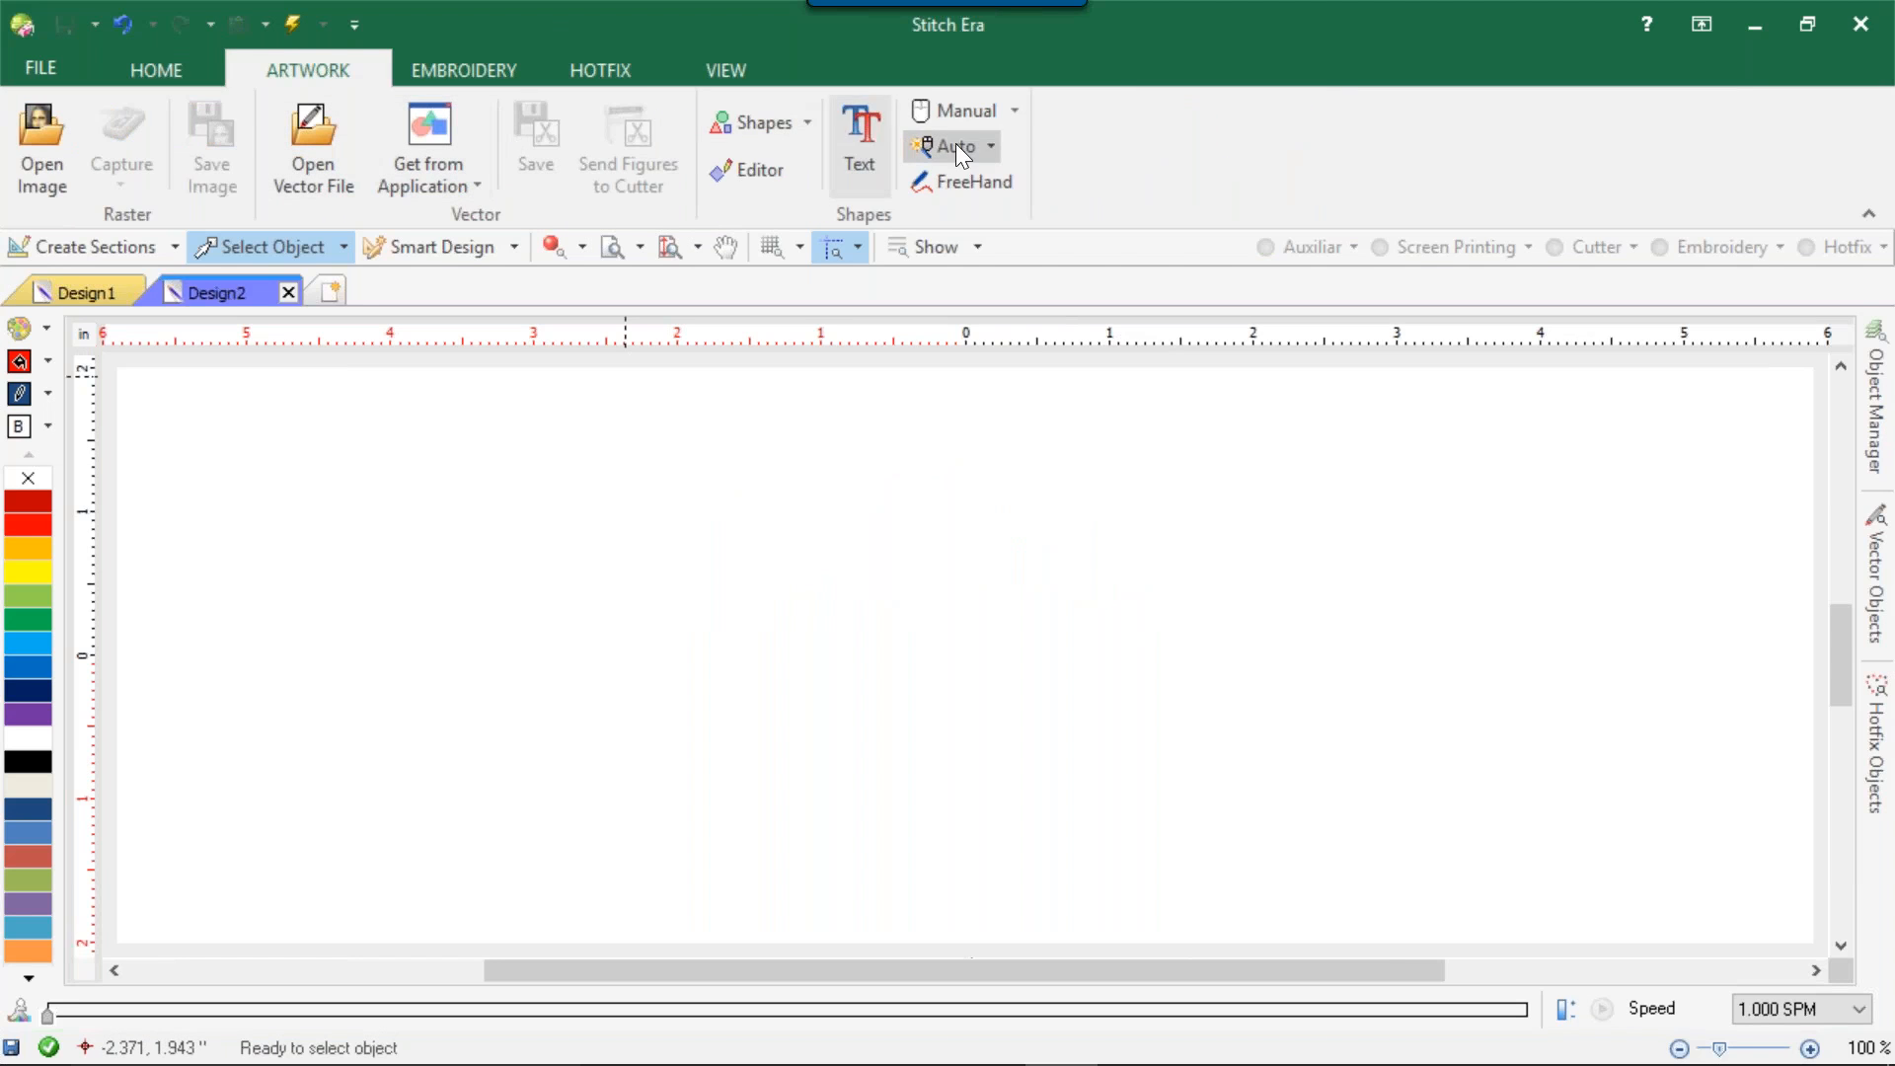
click(1014, 108)
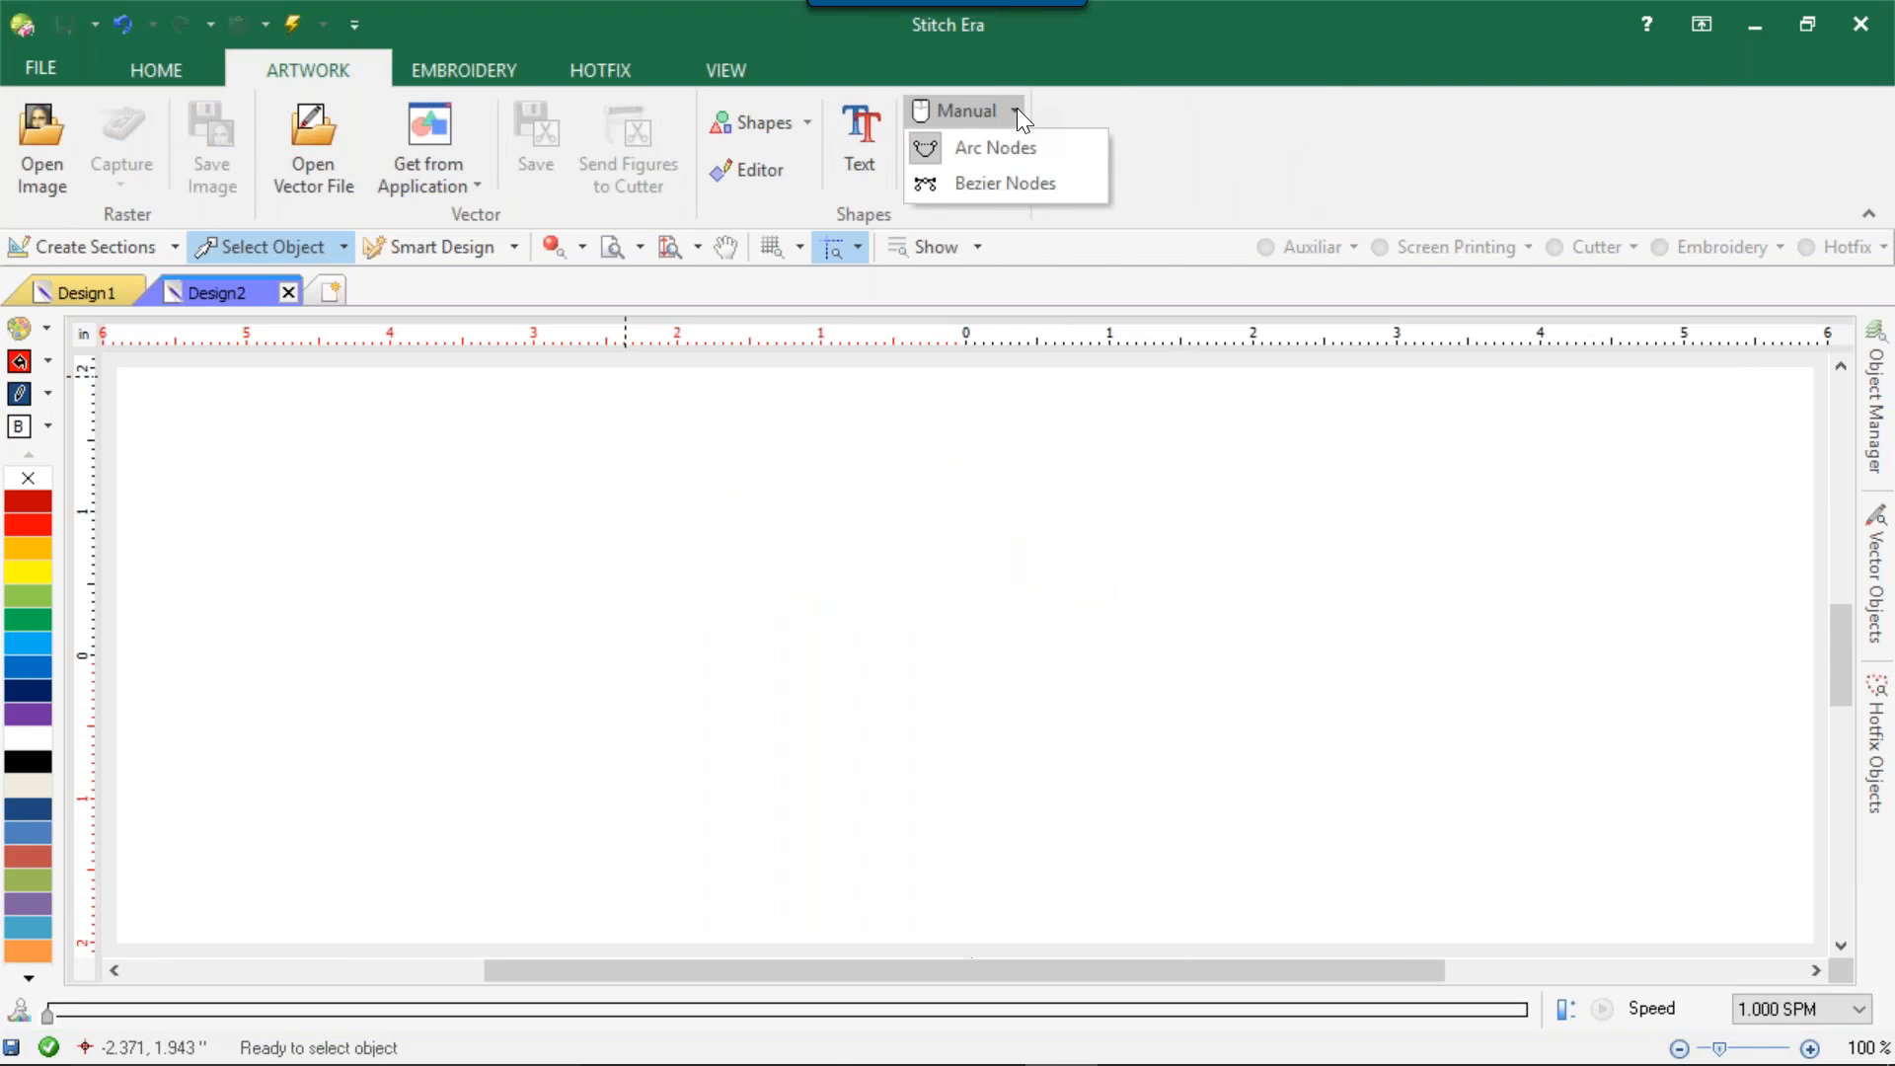
click(999, 152)
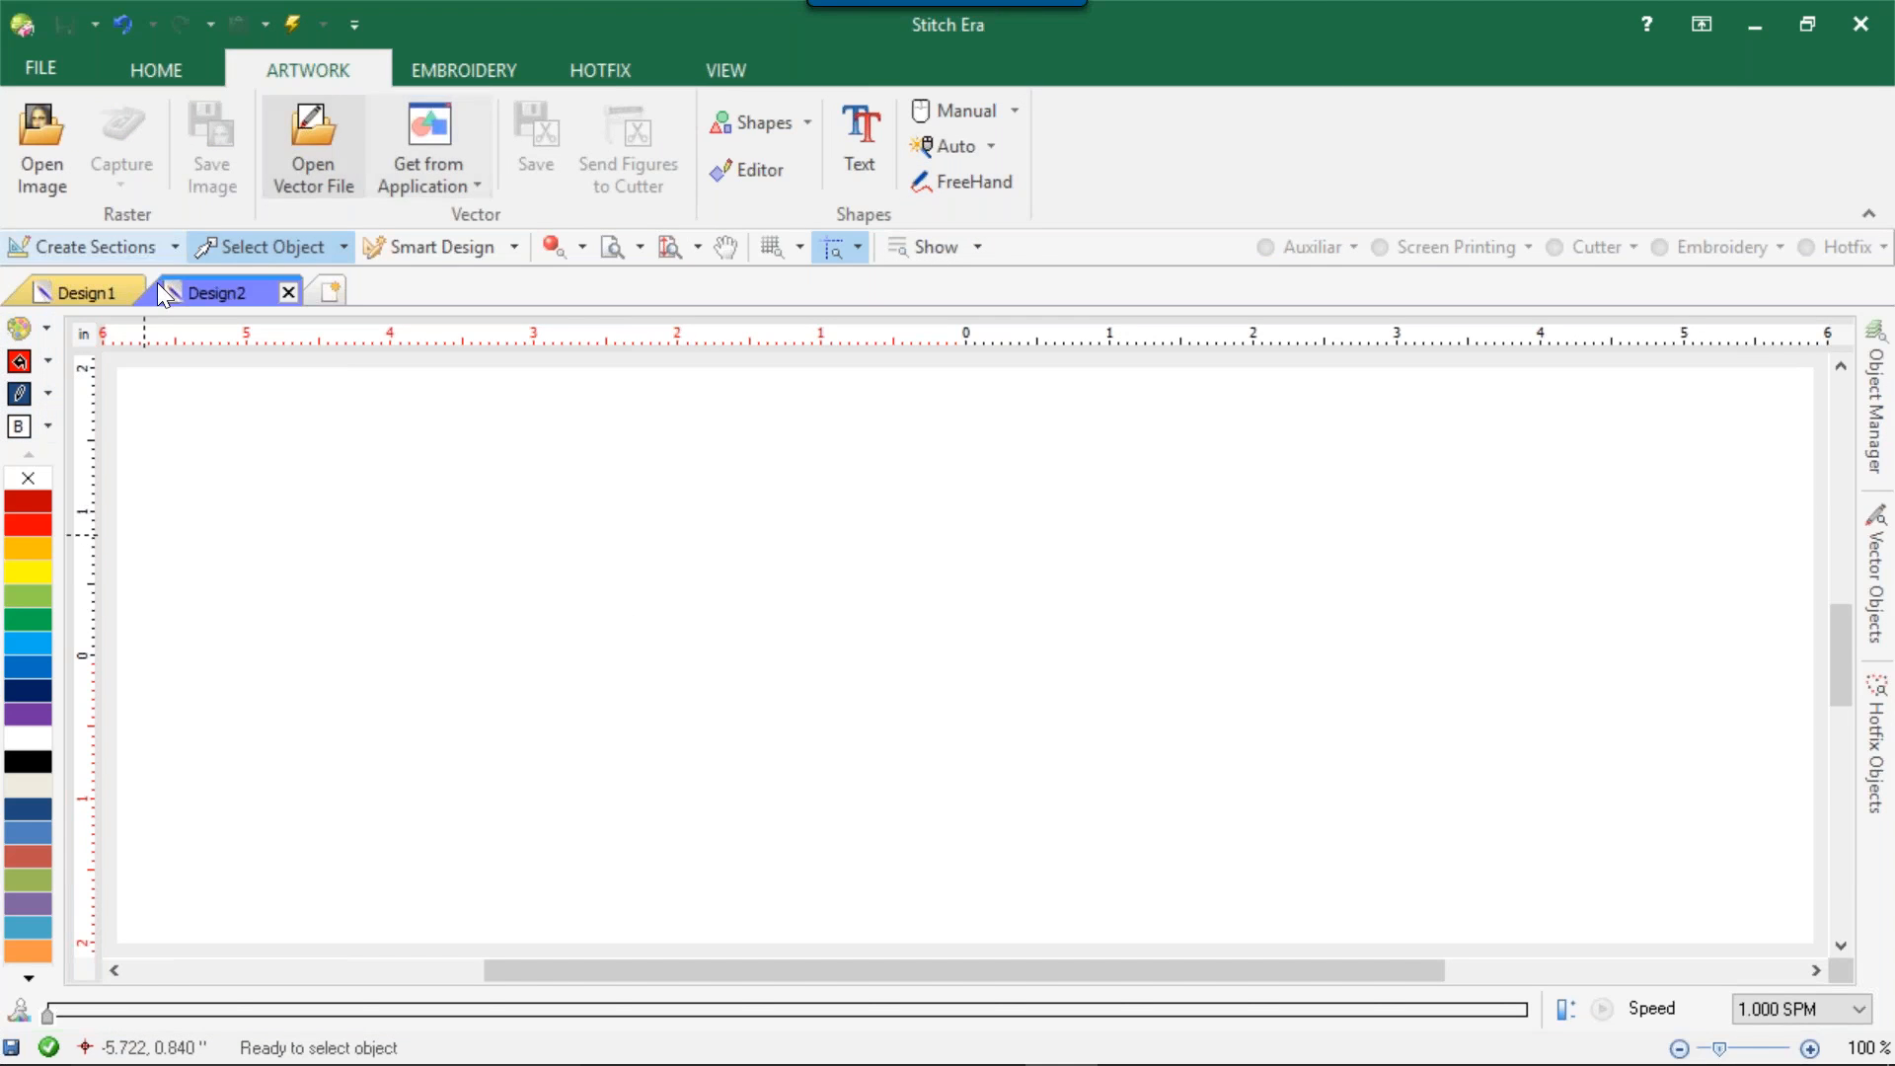
click(987, 144)
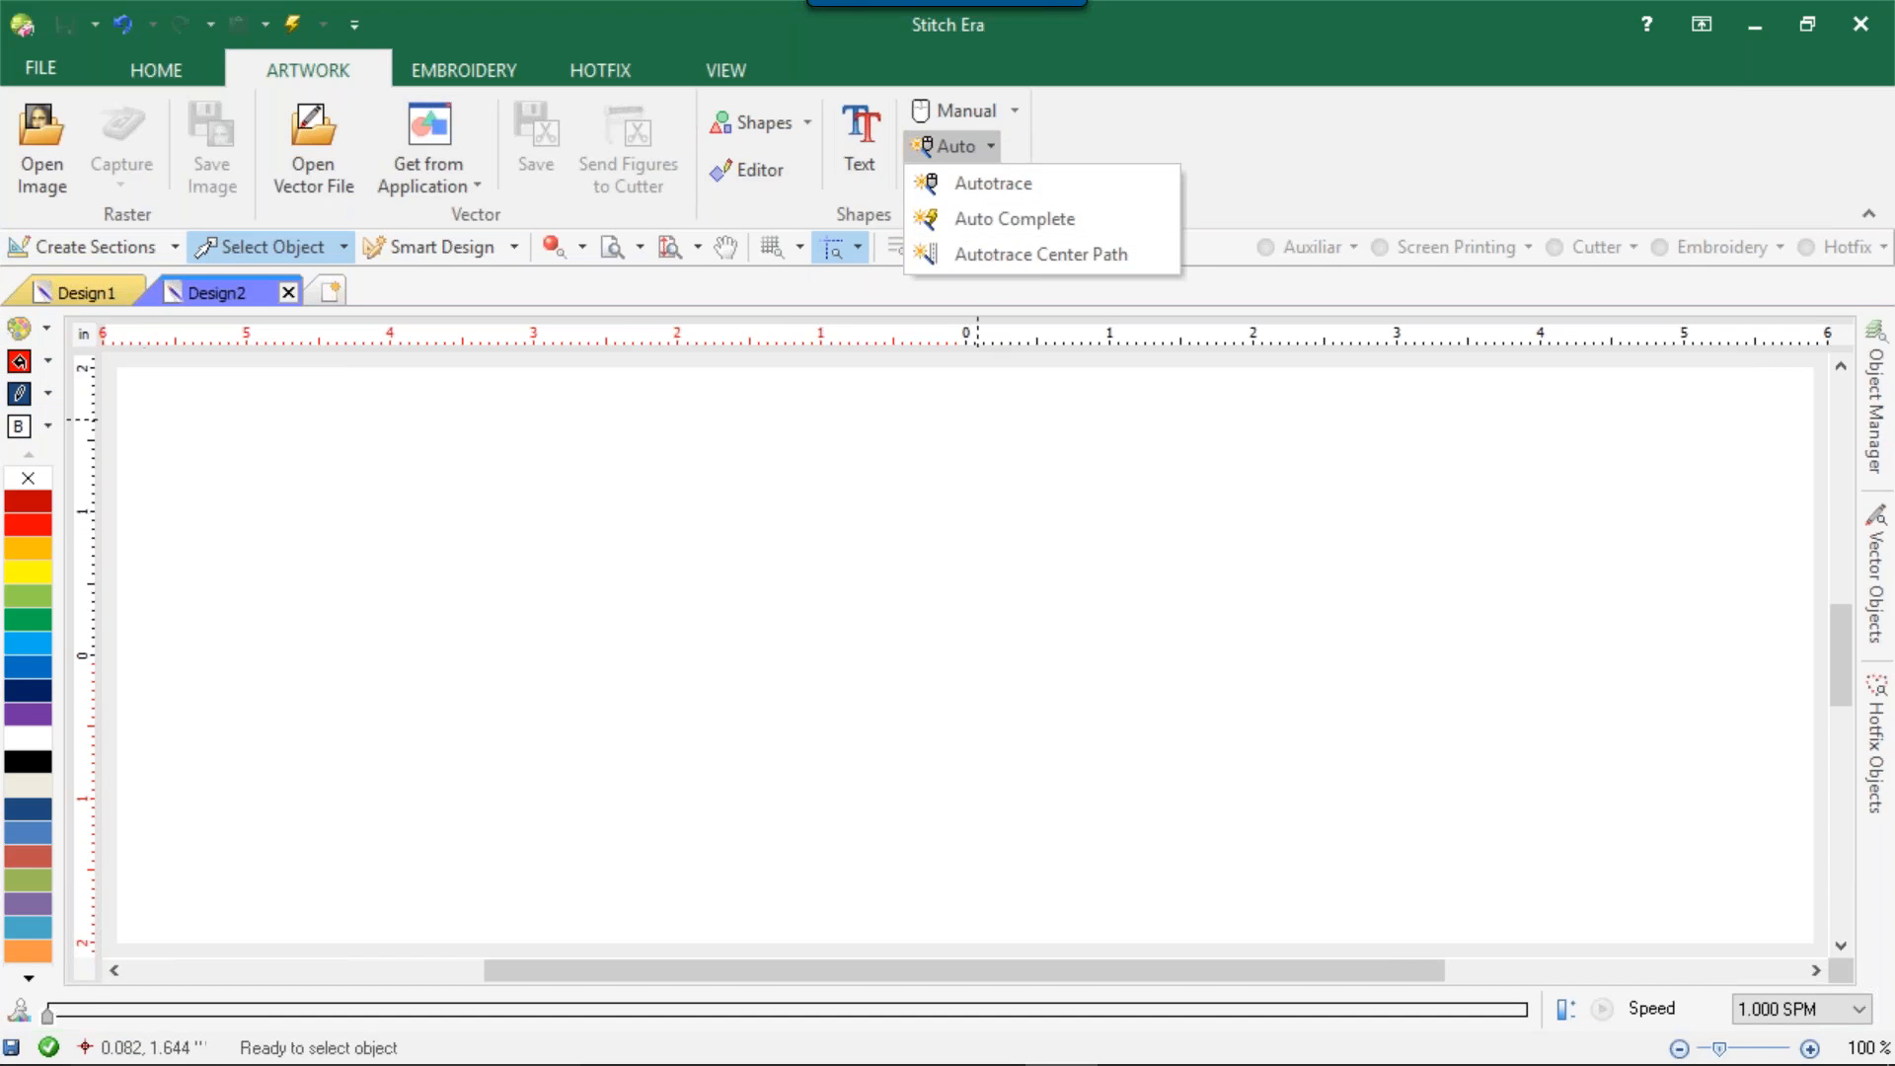
click(888, 393)
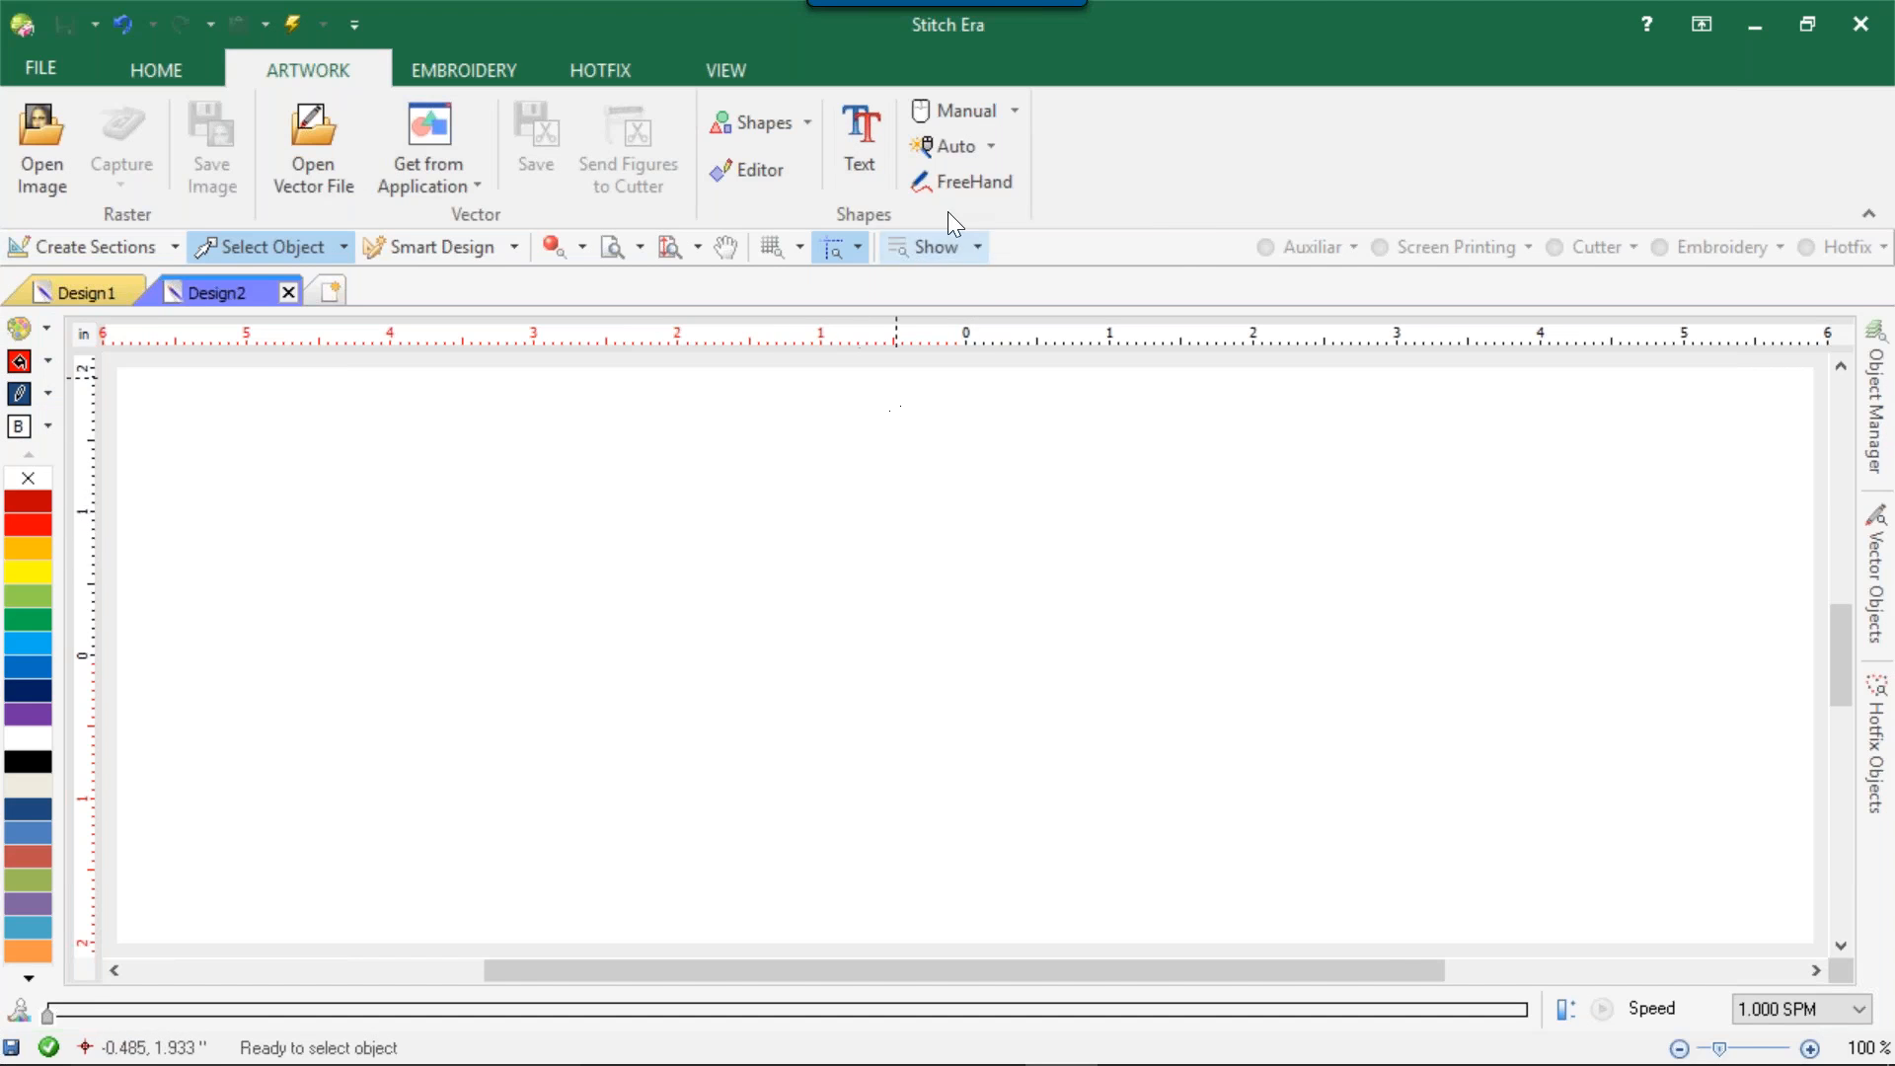
Draw an open, winding FreeHand vector curve about 8 inches wide and 3.4 inches high across the empty design.
click(951, 183)
mouse_move(932, 592)
mouse_down()
mouse_move(740, 424)
mouse_move(581, 505)
mouse_move(606, 735)
mouse_move(423, 607)
mouse_move(373, 535)
mouse_move(402, 762)
mouse_move(597, 782)
mouse_move(984, 697)
mouse_move(1260, 606)
mouse_move(1240, 519)
mouse_move(1138, 496)
mouse_move(1365, 445)
mouse_move(1403, 545)
mouse_move(1378, 657)
mouse_move(1305, 784)
mouse_move(982, 868)
mouse_move(867, 819)
mouse_move(806, 816)
mouse_move(524, 901)
mouse_move(349, 903)
mouse_move(287, 898)
mouse_move(249, 815)
mouse_up()
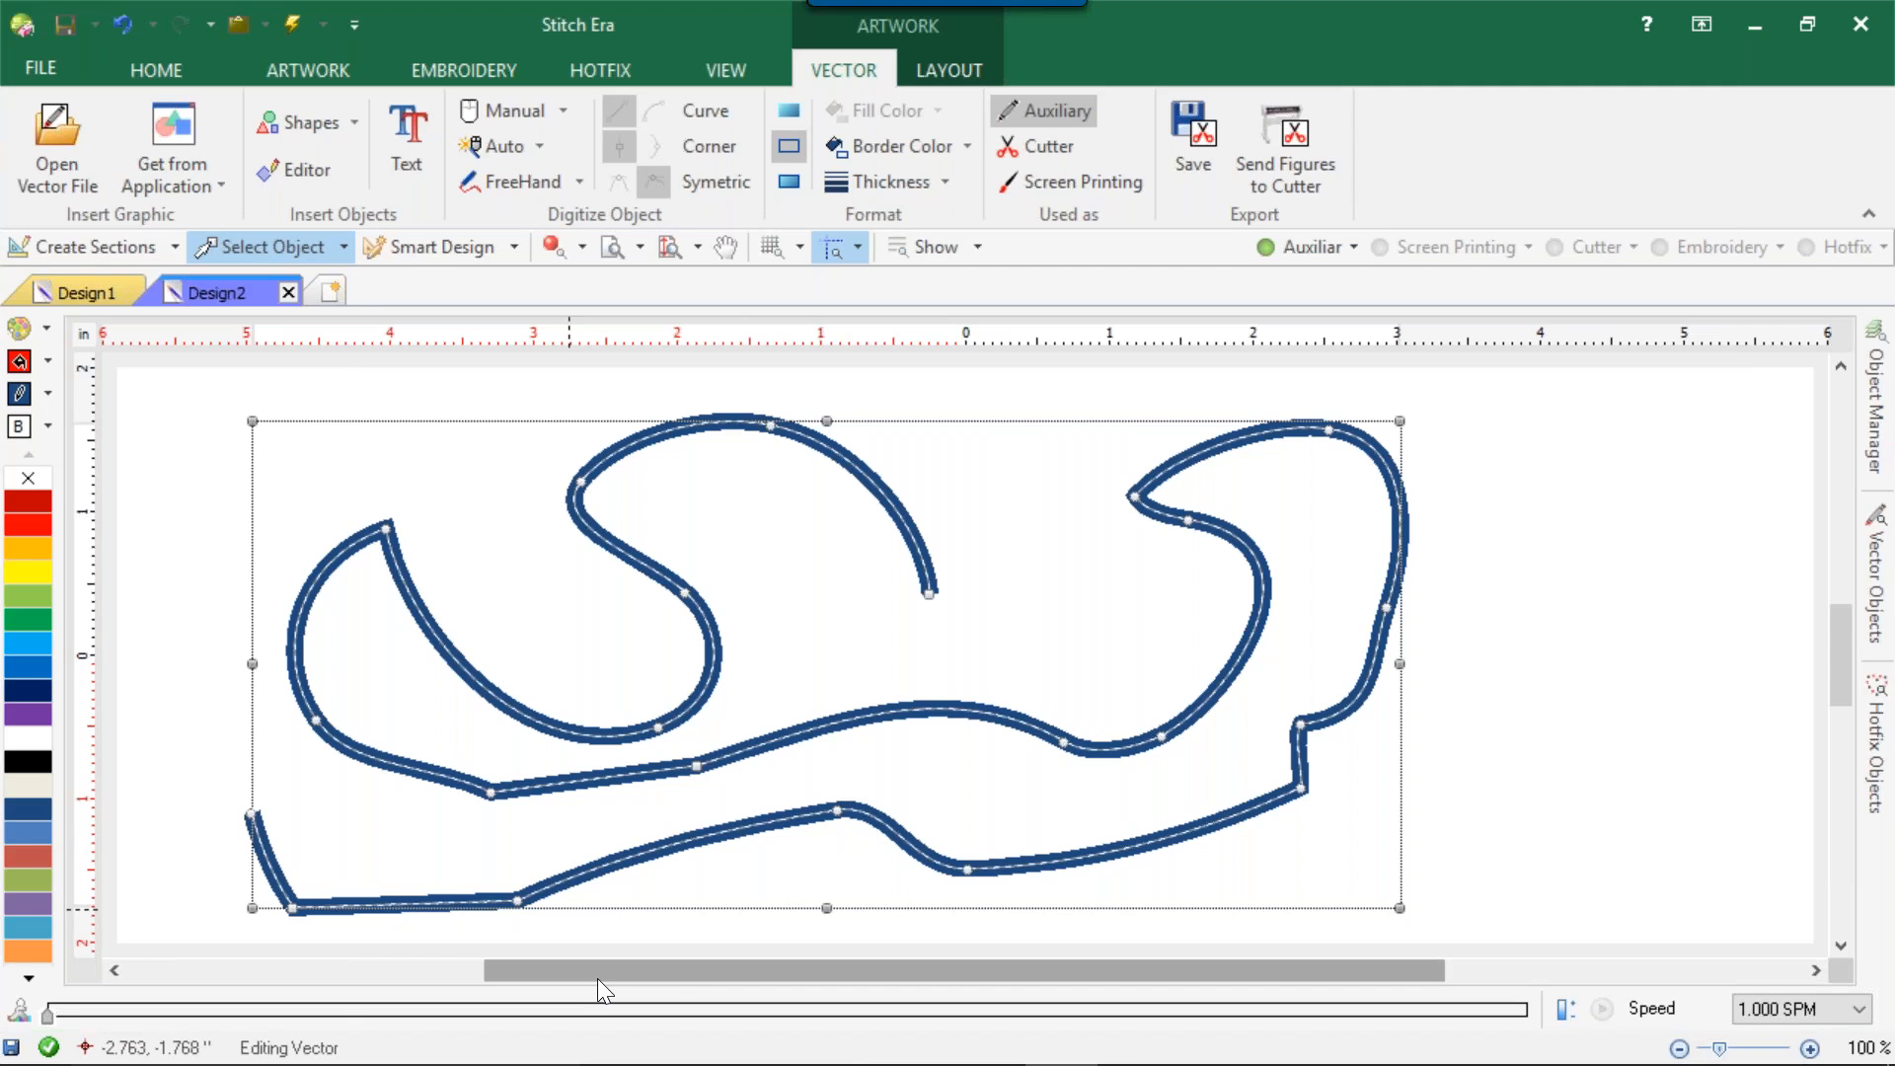
right_click(11, 1053)
key(Escape)
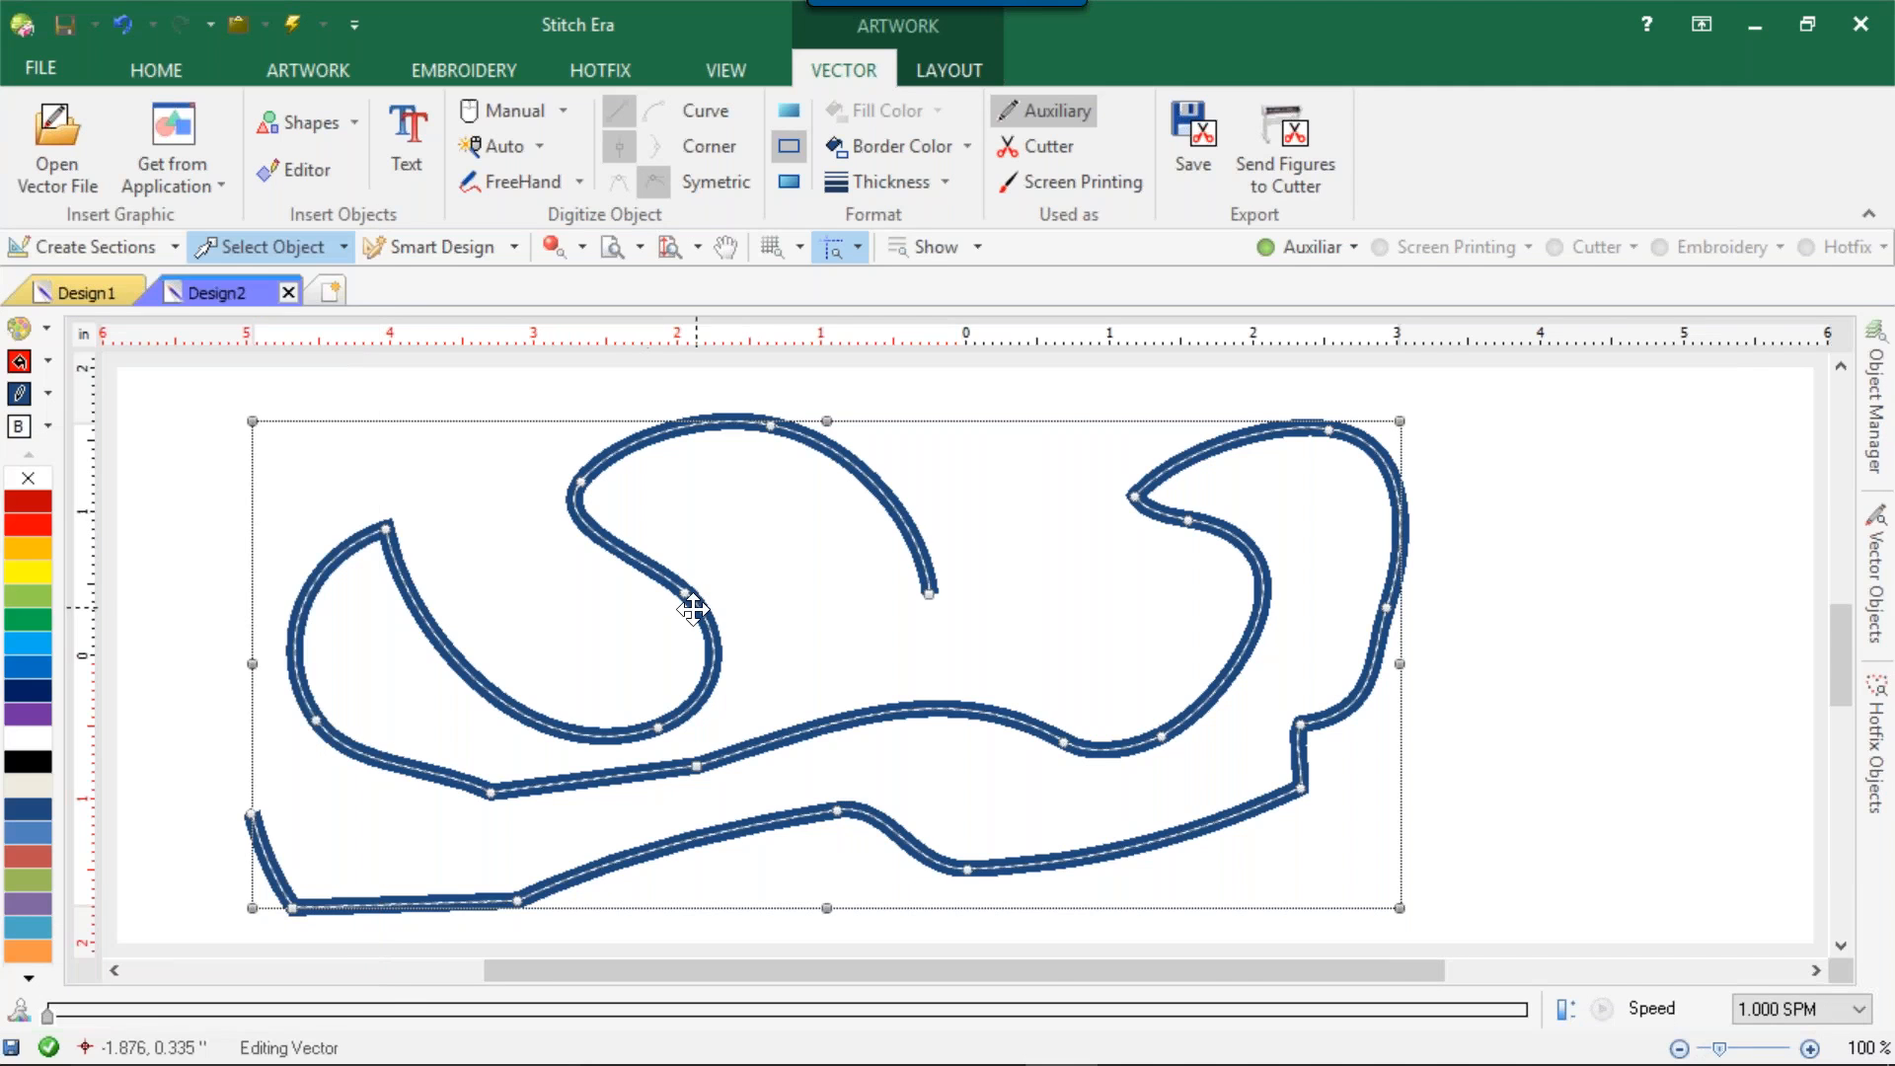
click(524, 394)
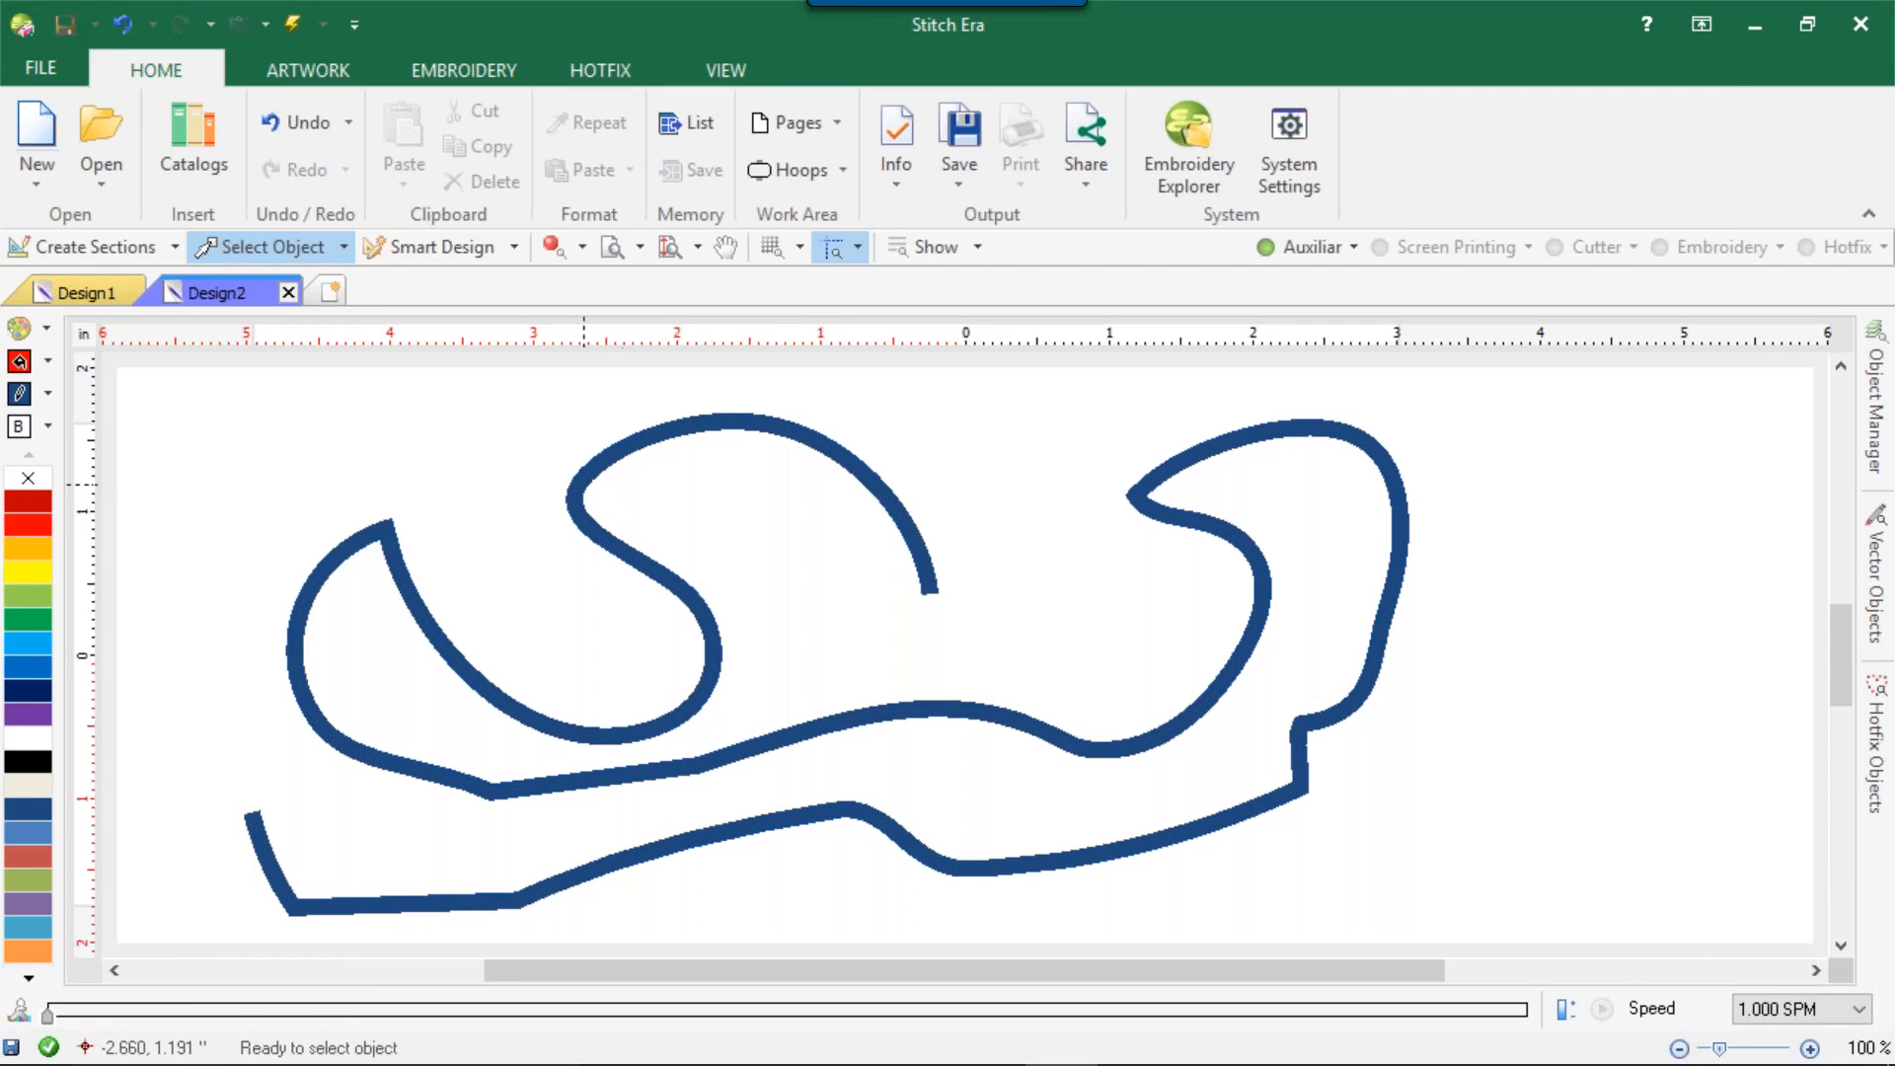
Select the blue freehand curve and cut it out of the design.
click(572, 491)
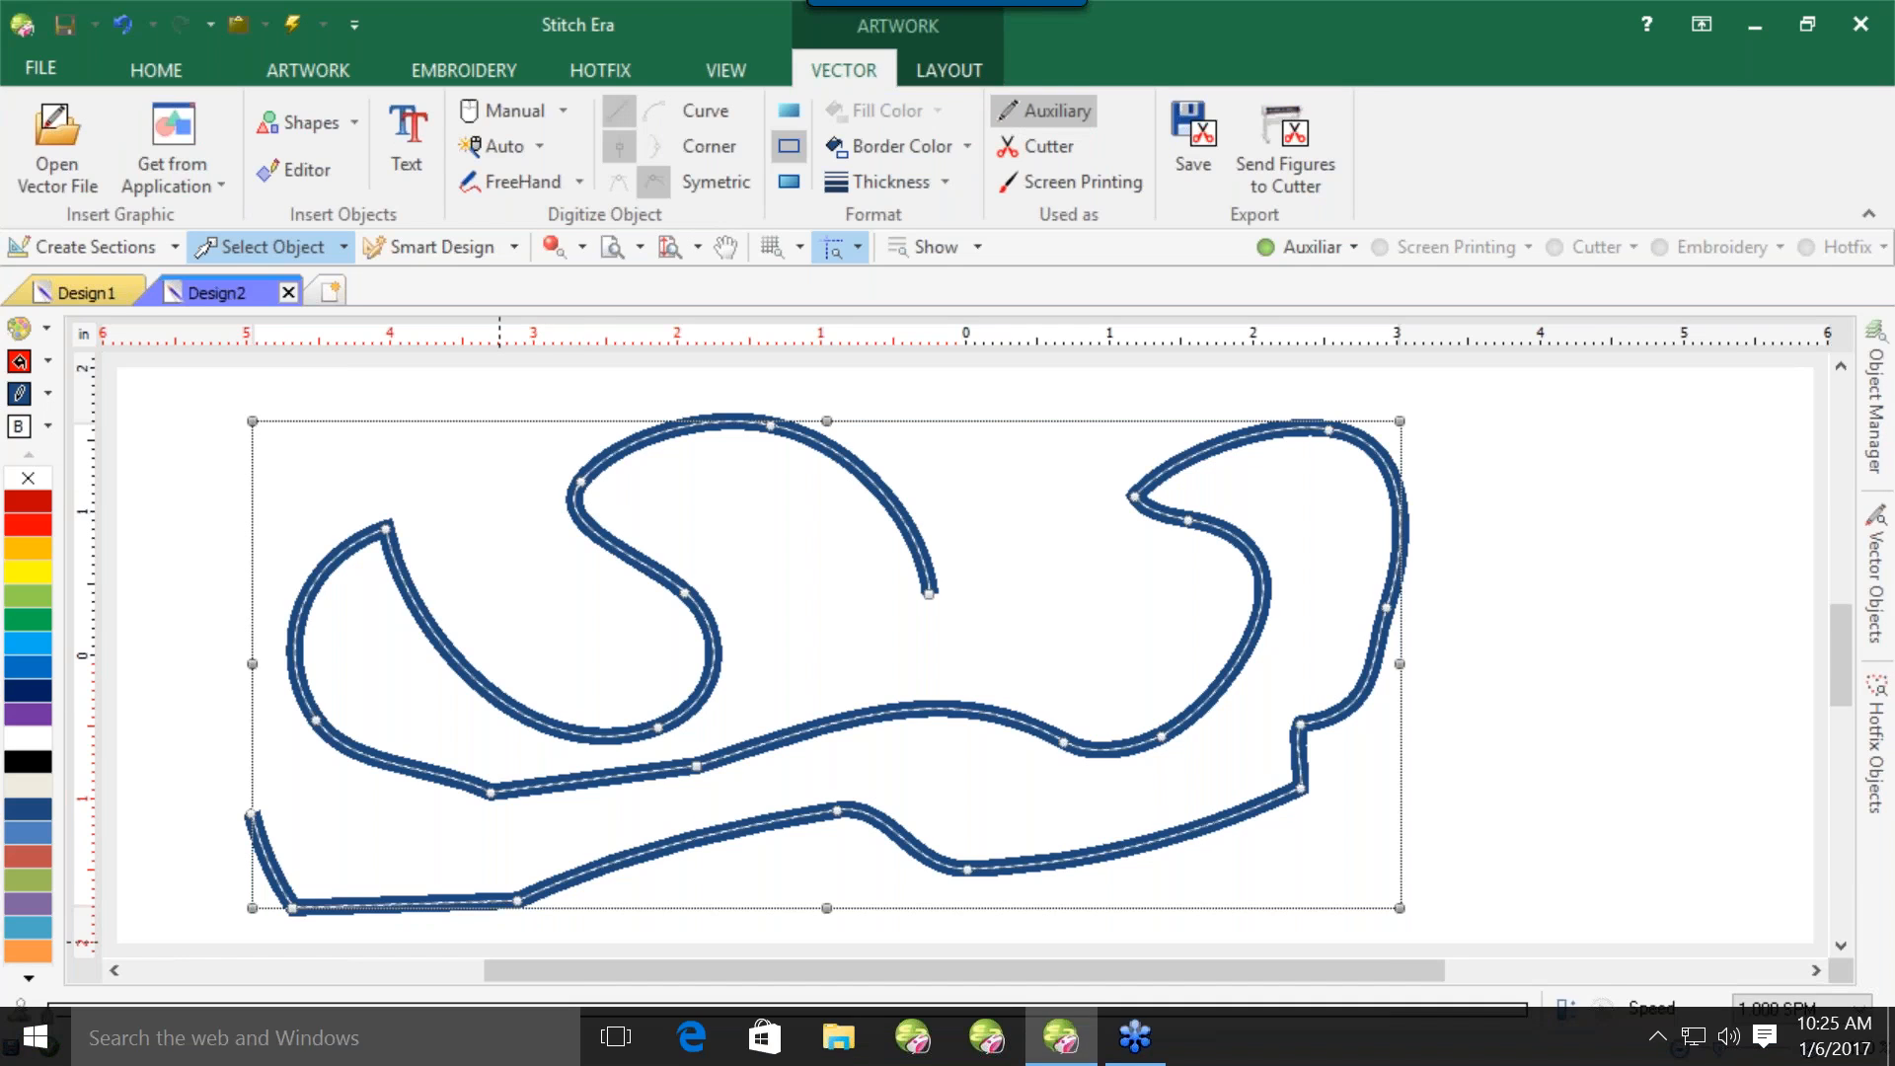
right_click(845, 811)
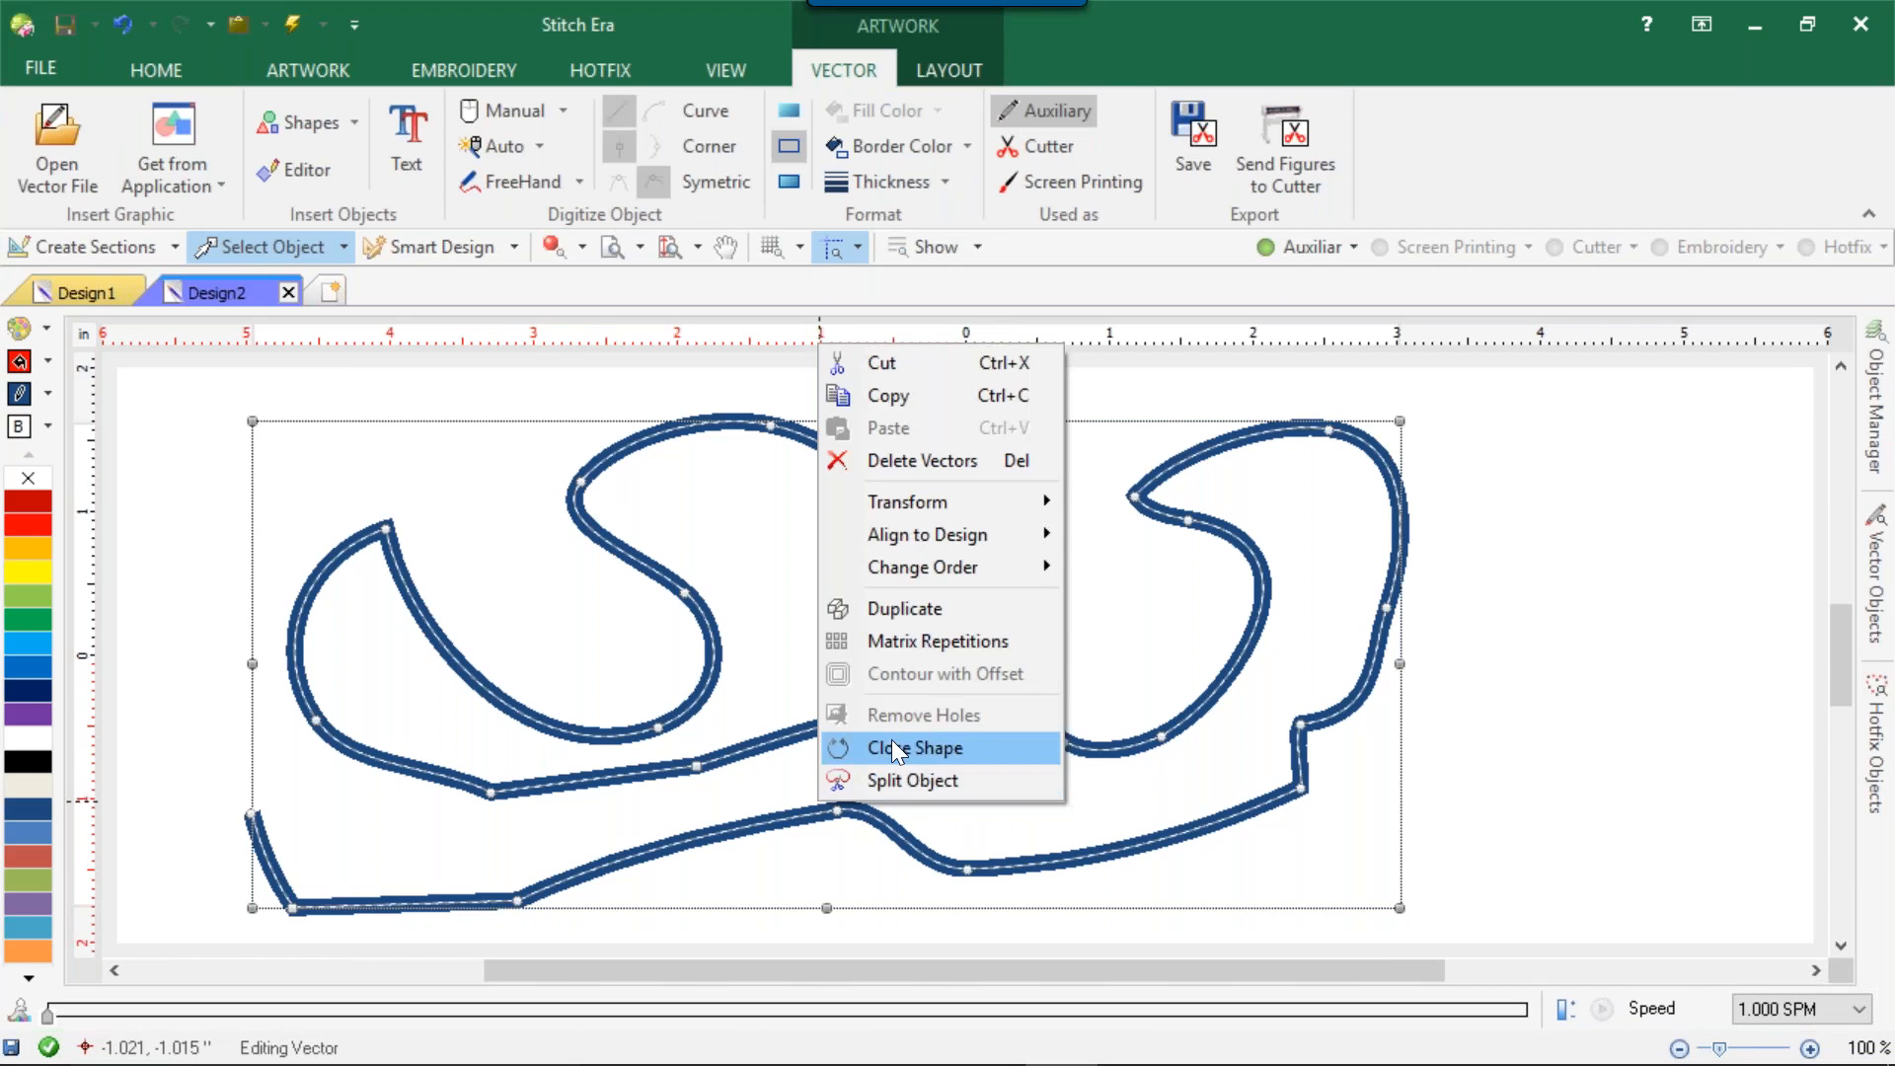
click(930, 368)
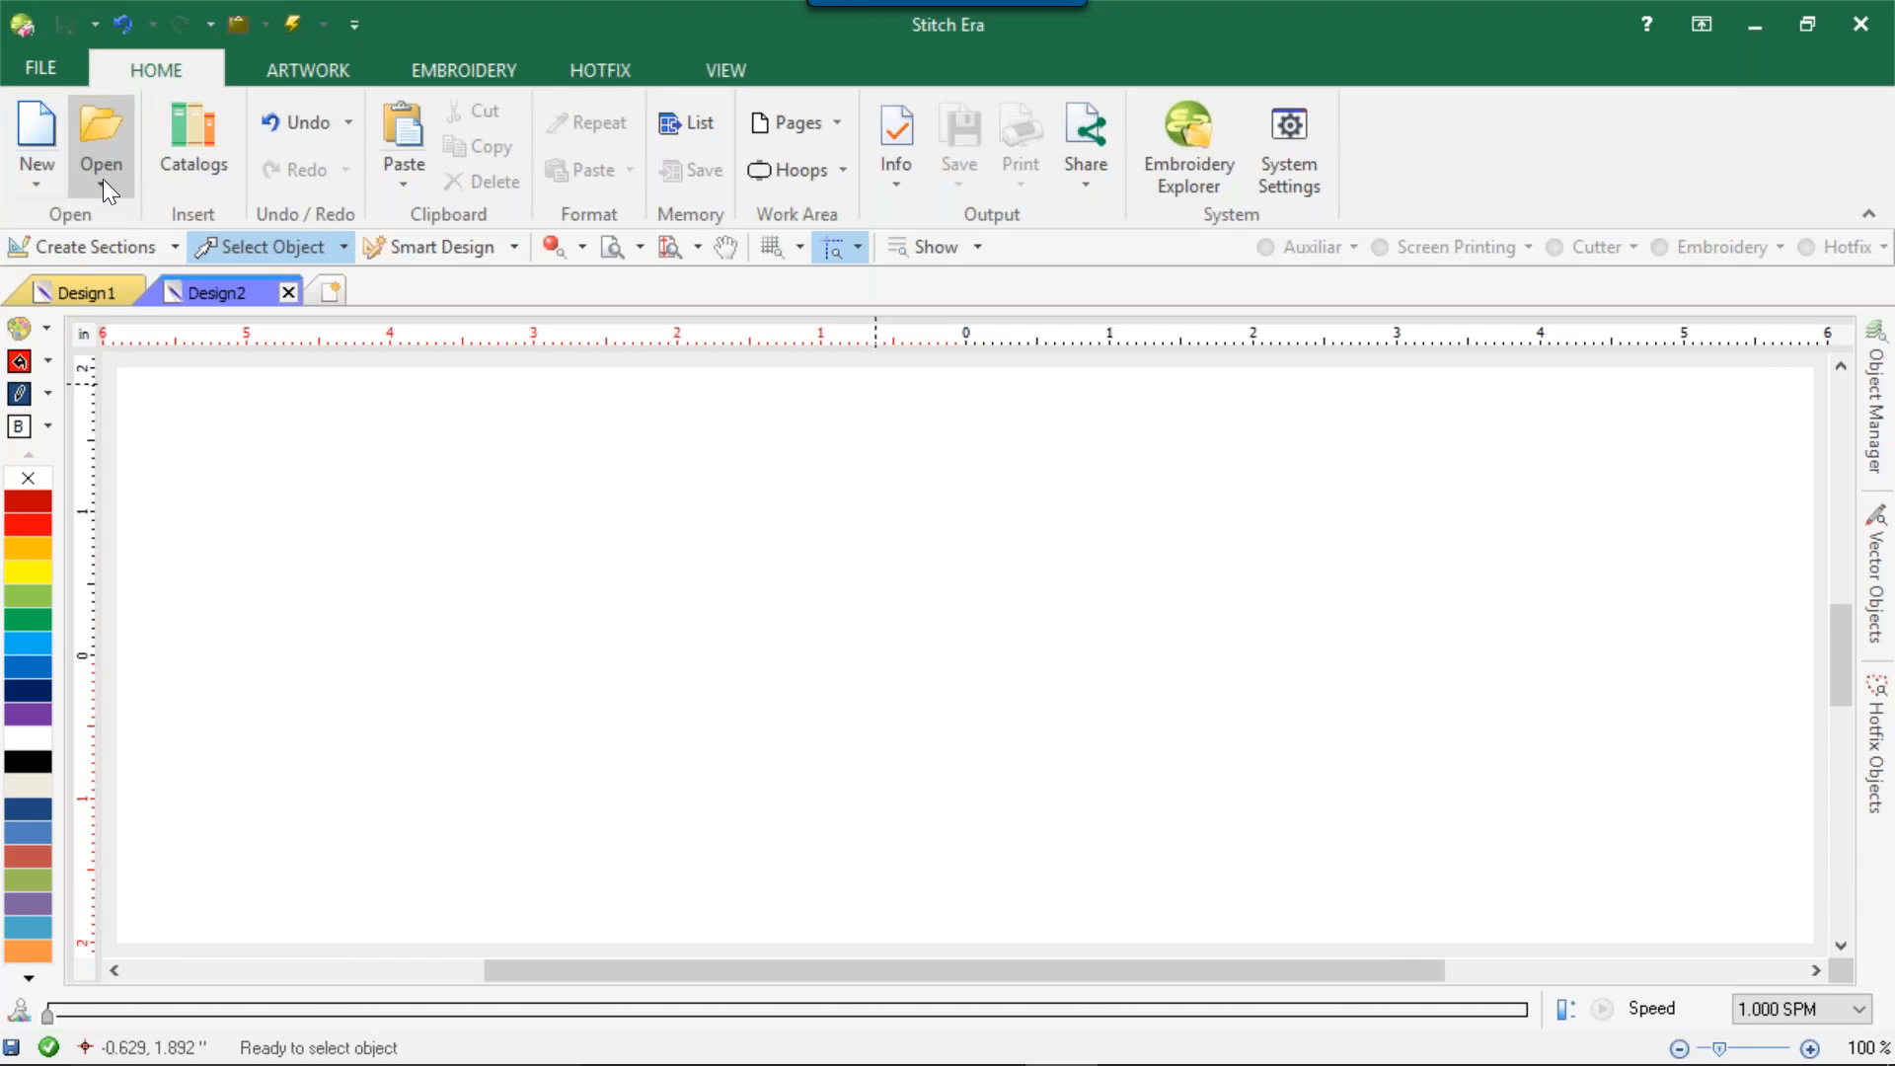
Open the Catalogs and browse the Native Designs (DSG) and Embroidery Designs (Machine format) media.
click(201, 149)
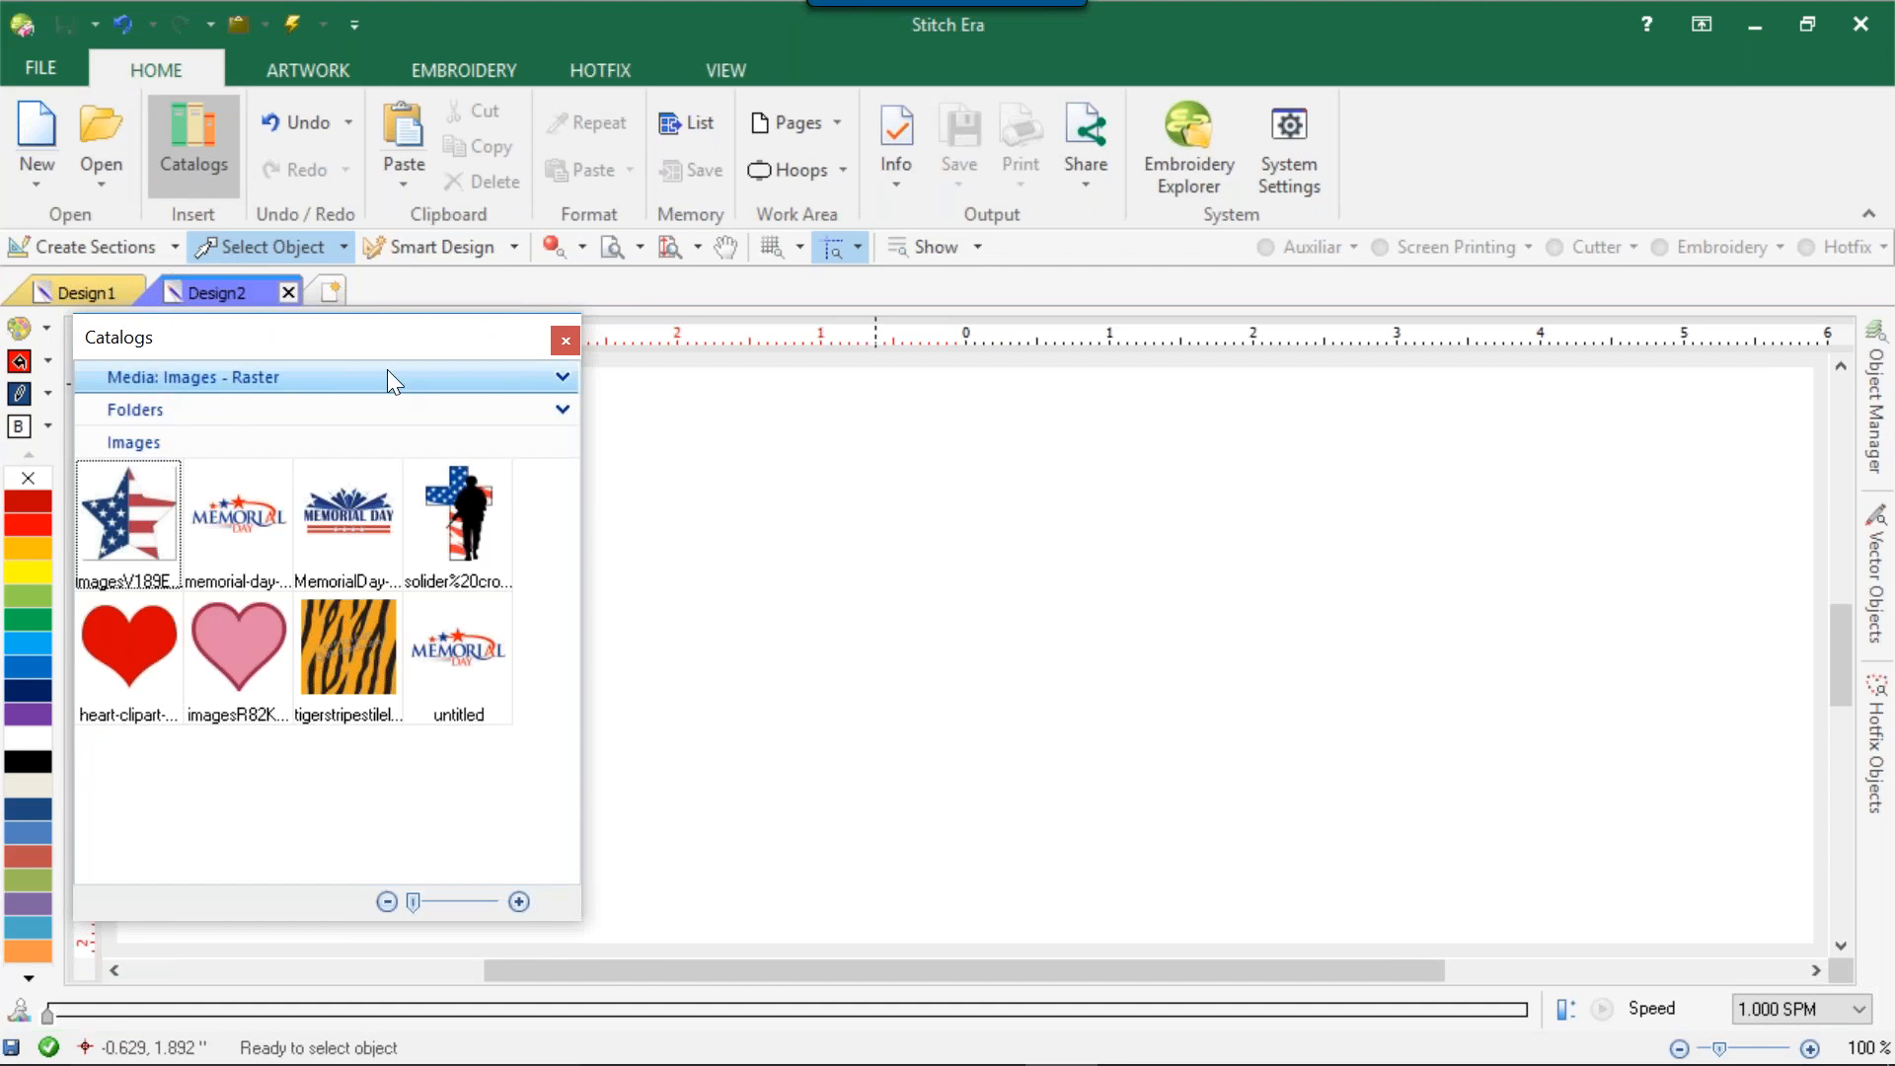
click(562, 377)
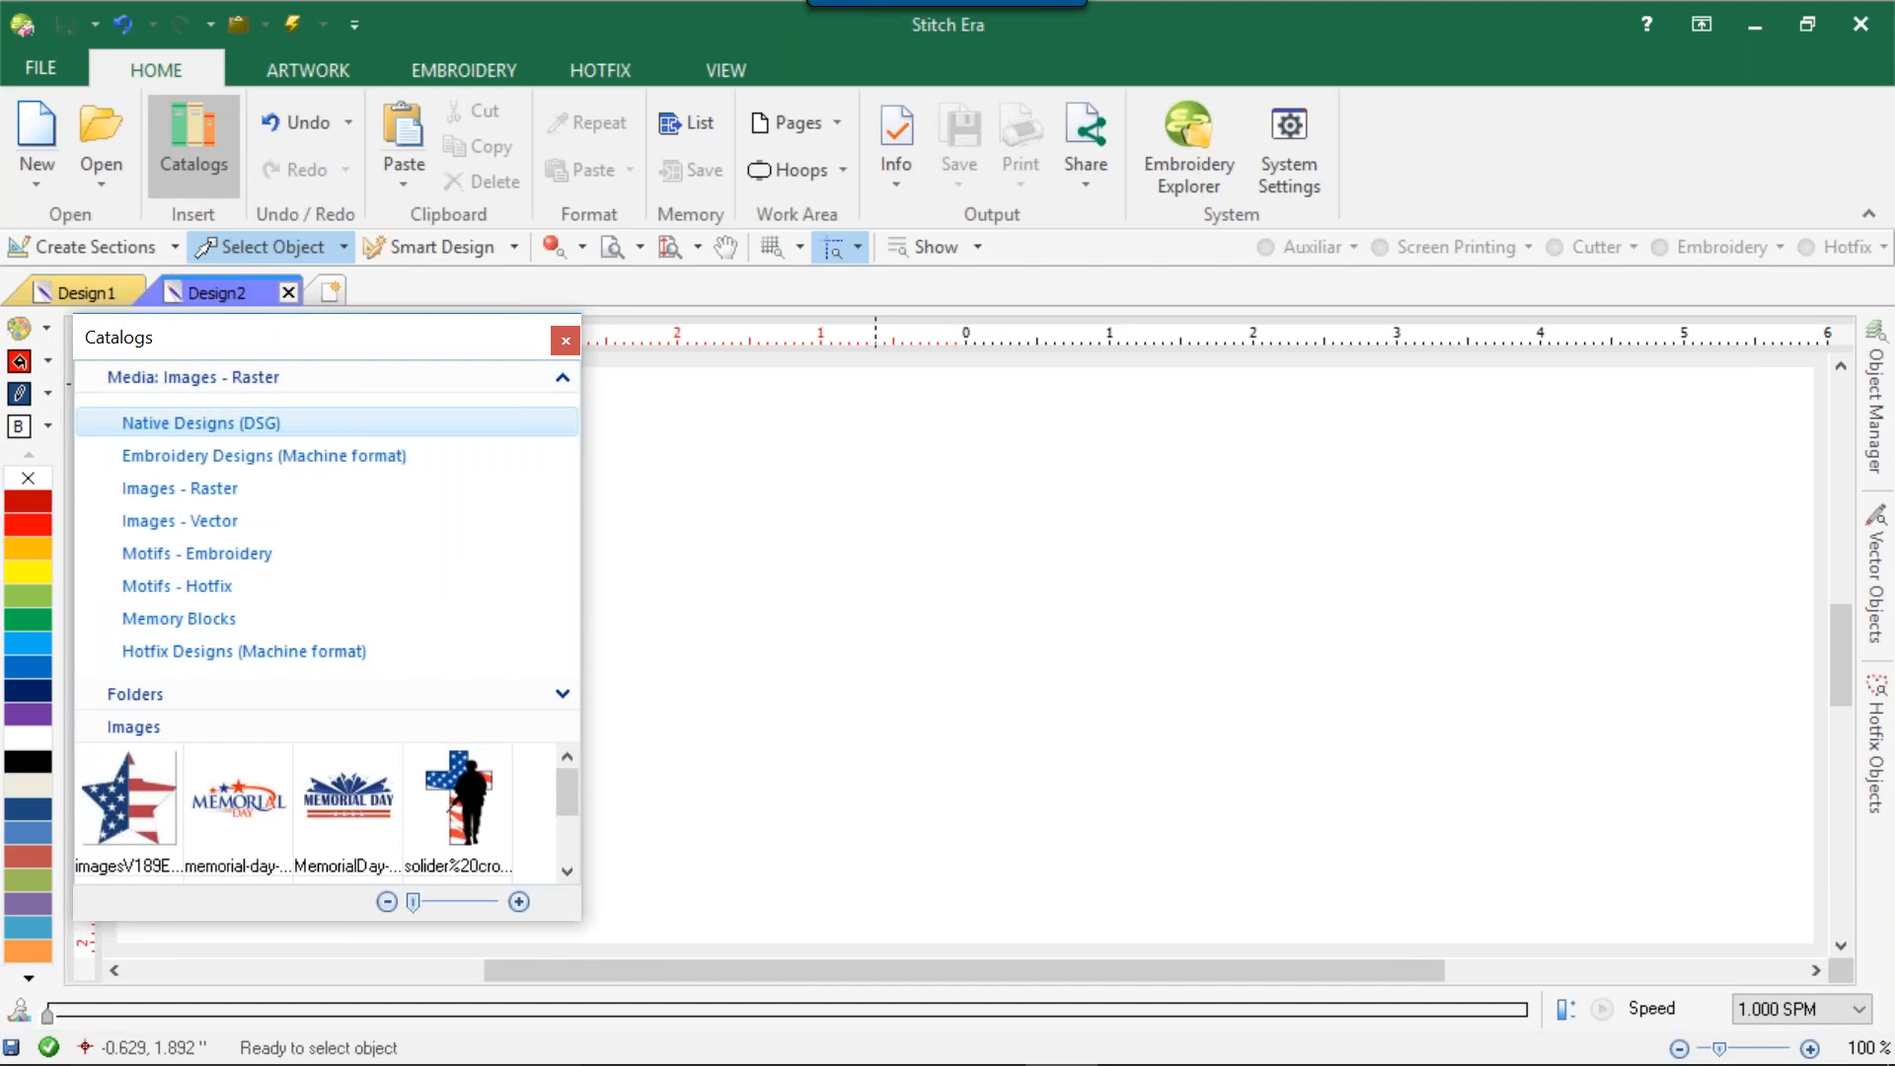
click(246, 435)
click(153, 543)
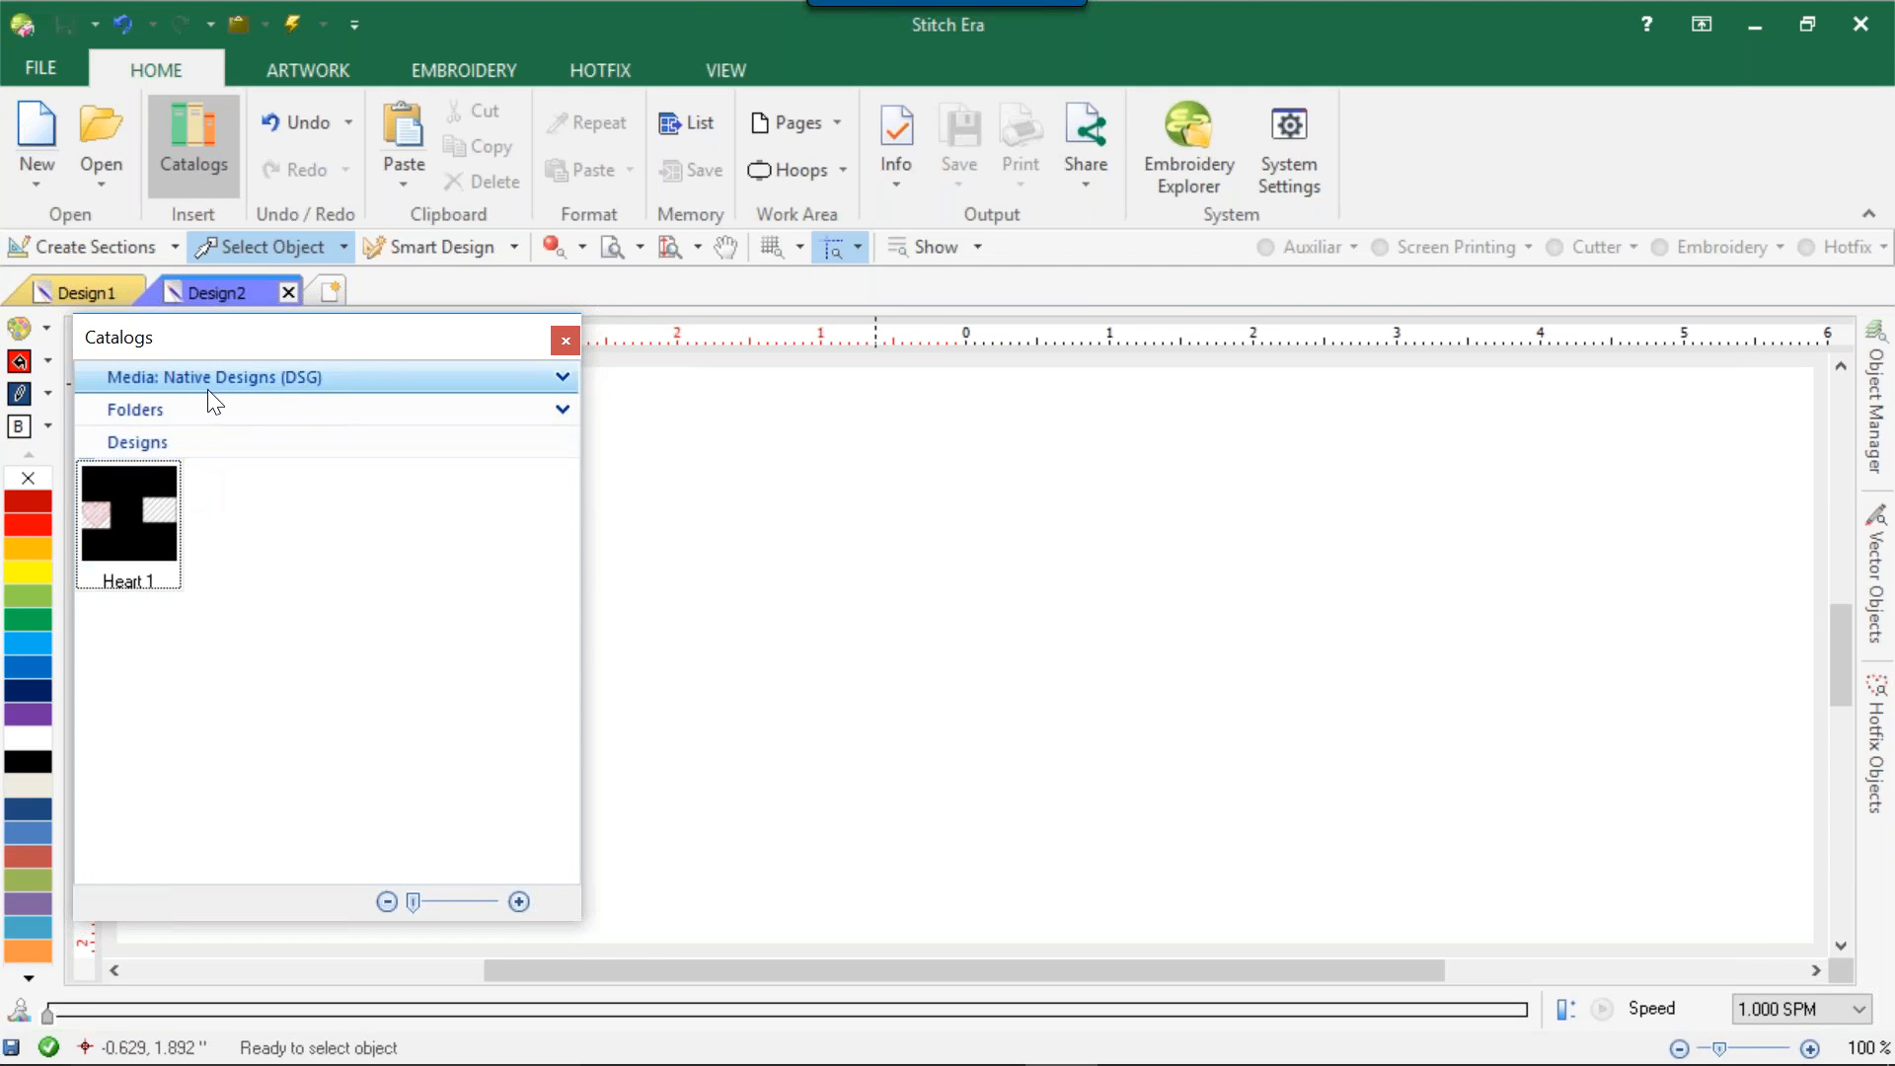
click(562, 379)
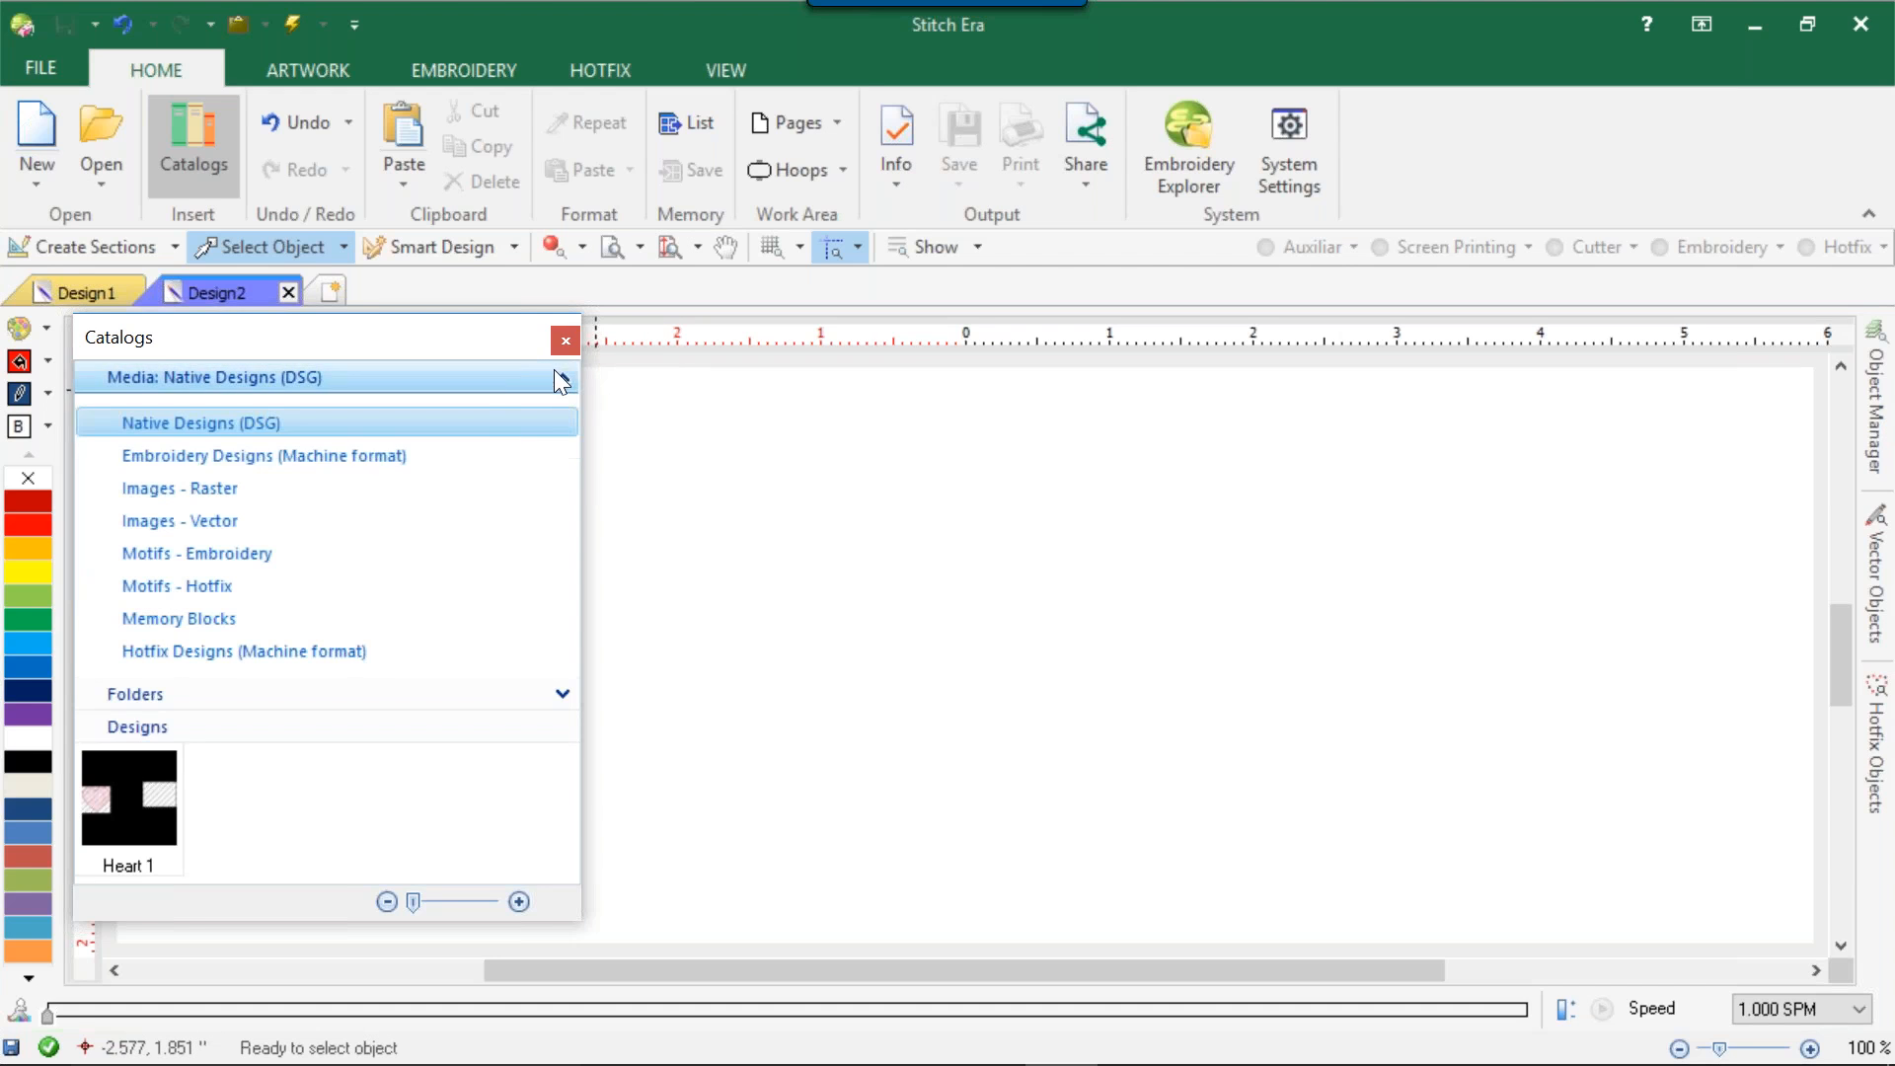
click(324, 462)
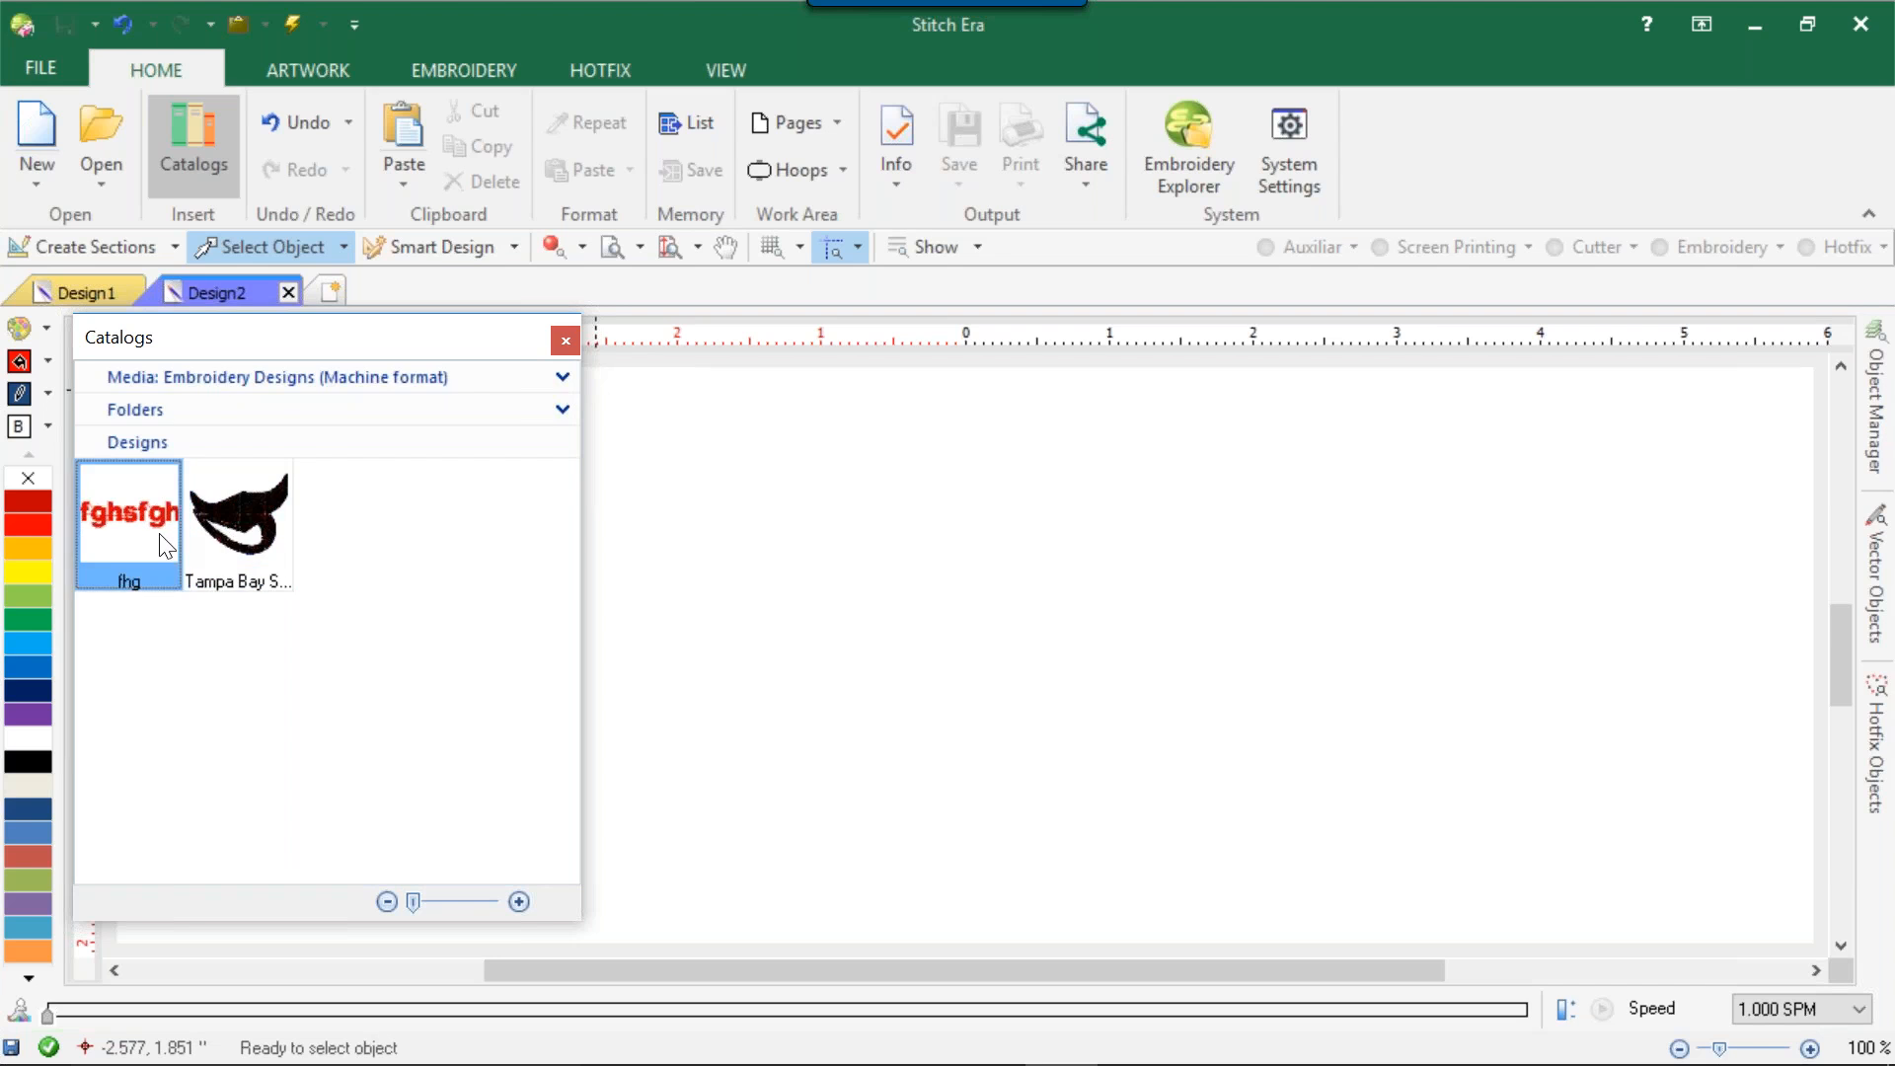
Browse the Images - Raster catalog media, including the Design ERA Version 17 folder on the Desktop.
click(548, 381)
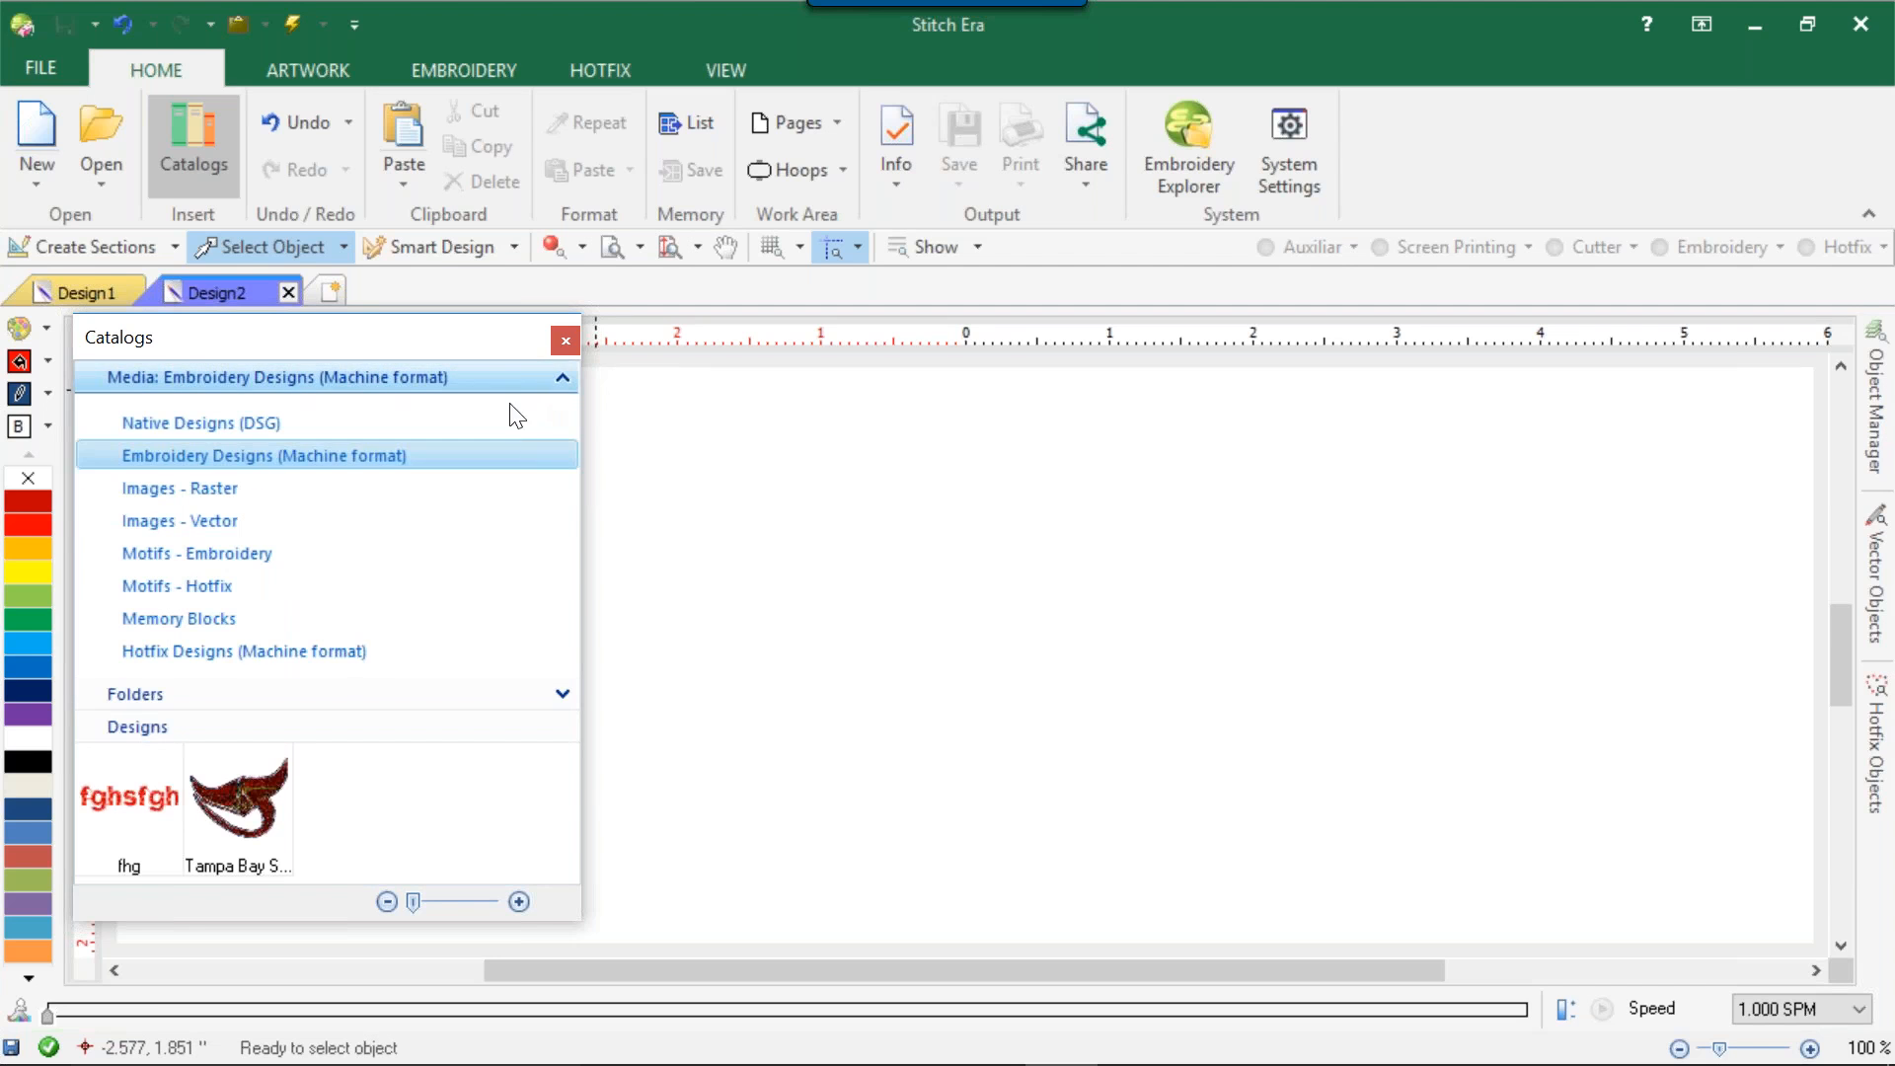
click(237, 489)
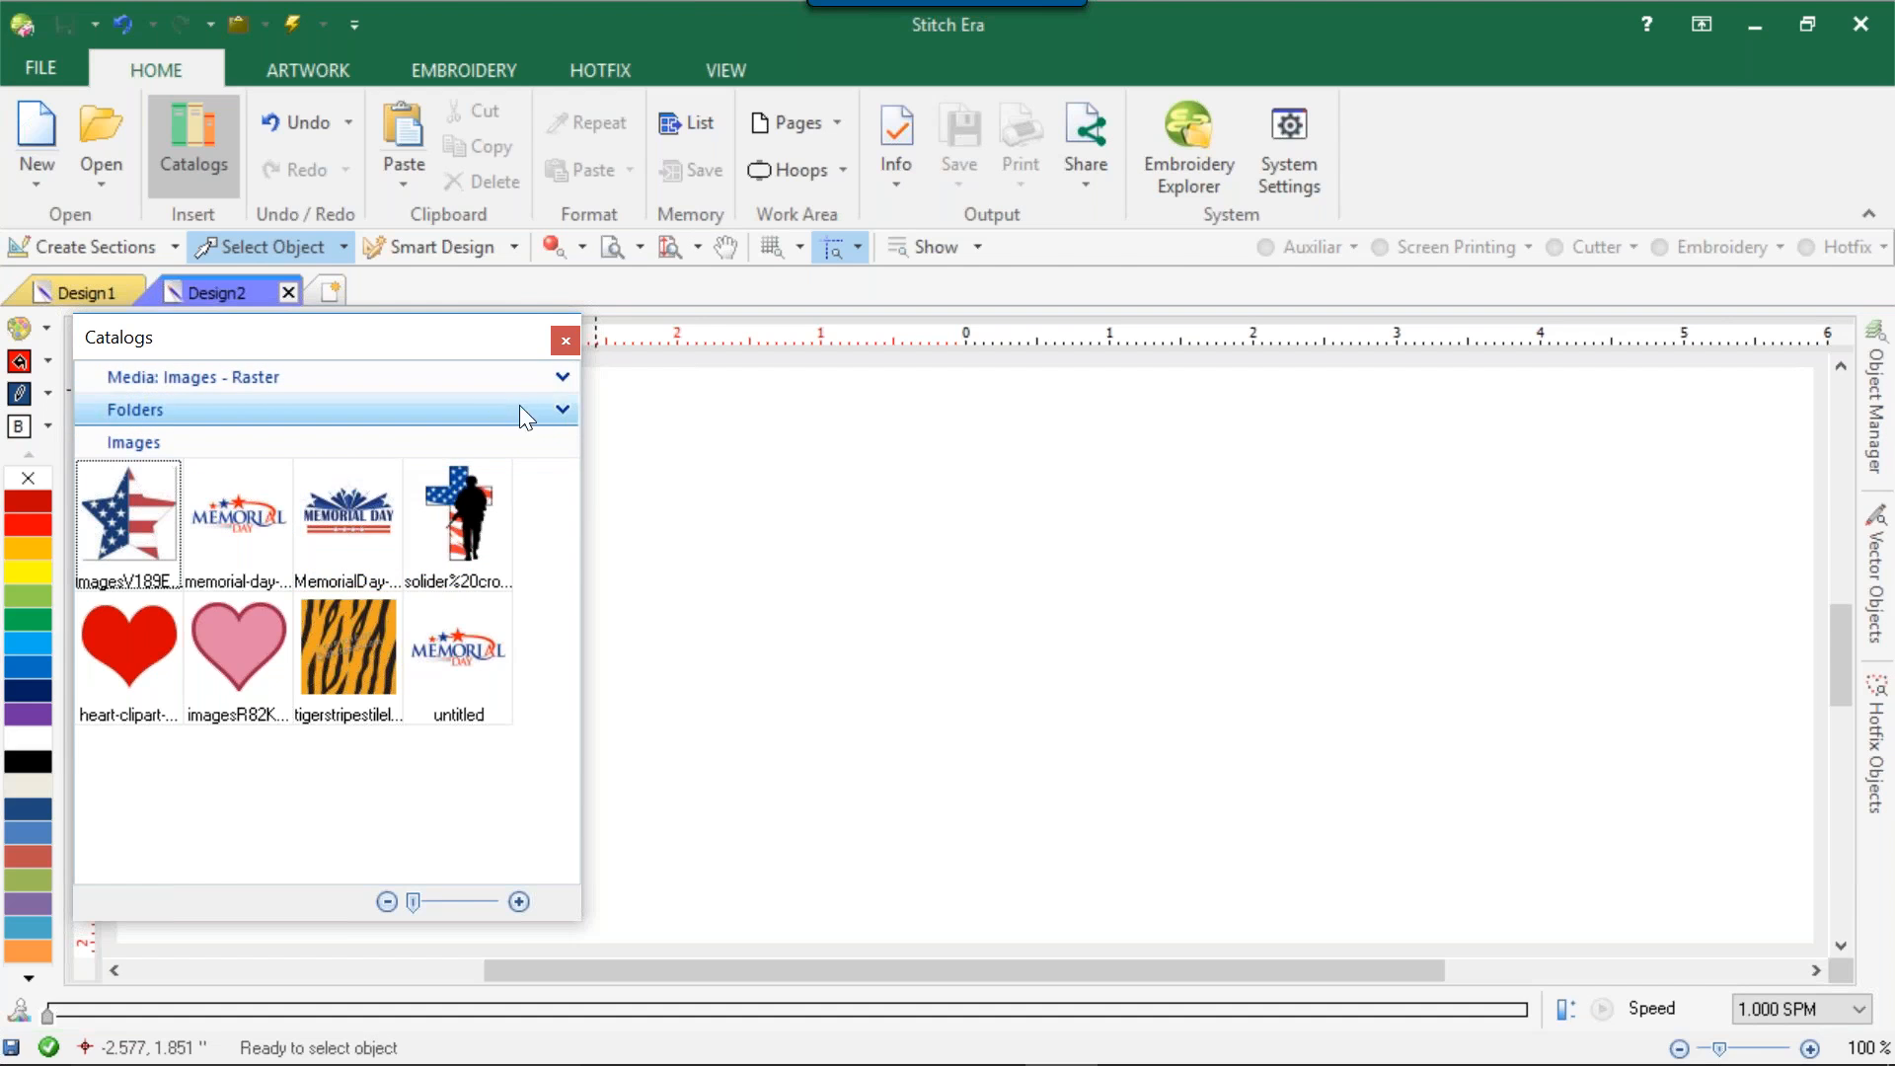
click(566, 408)
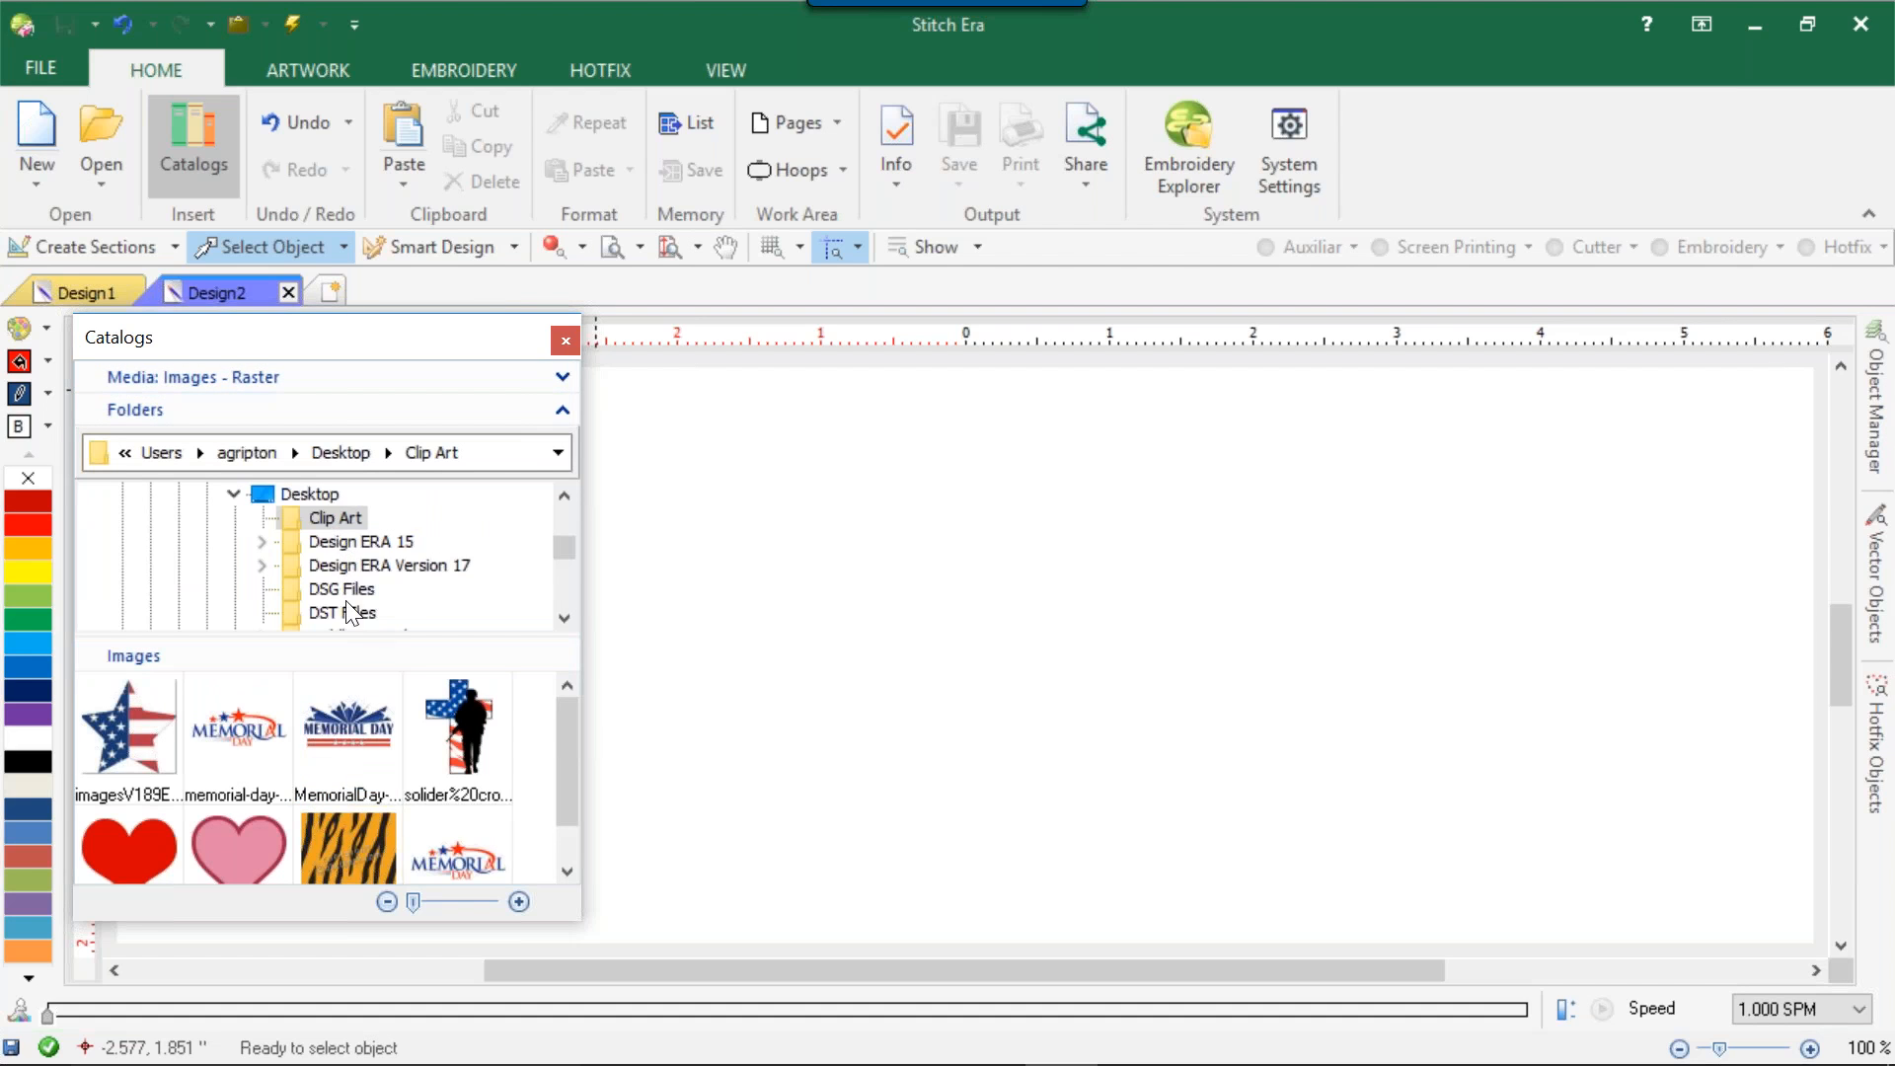
click(399, 567)
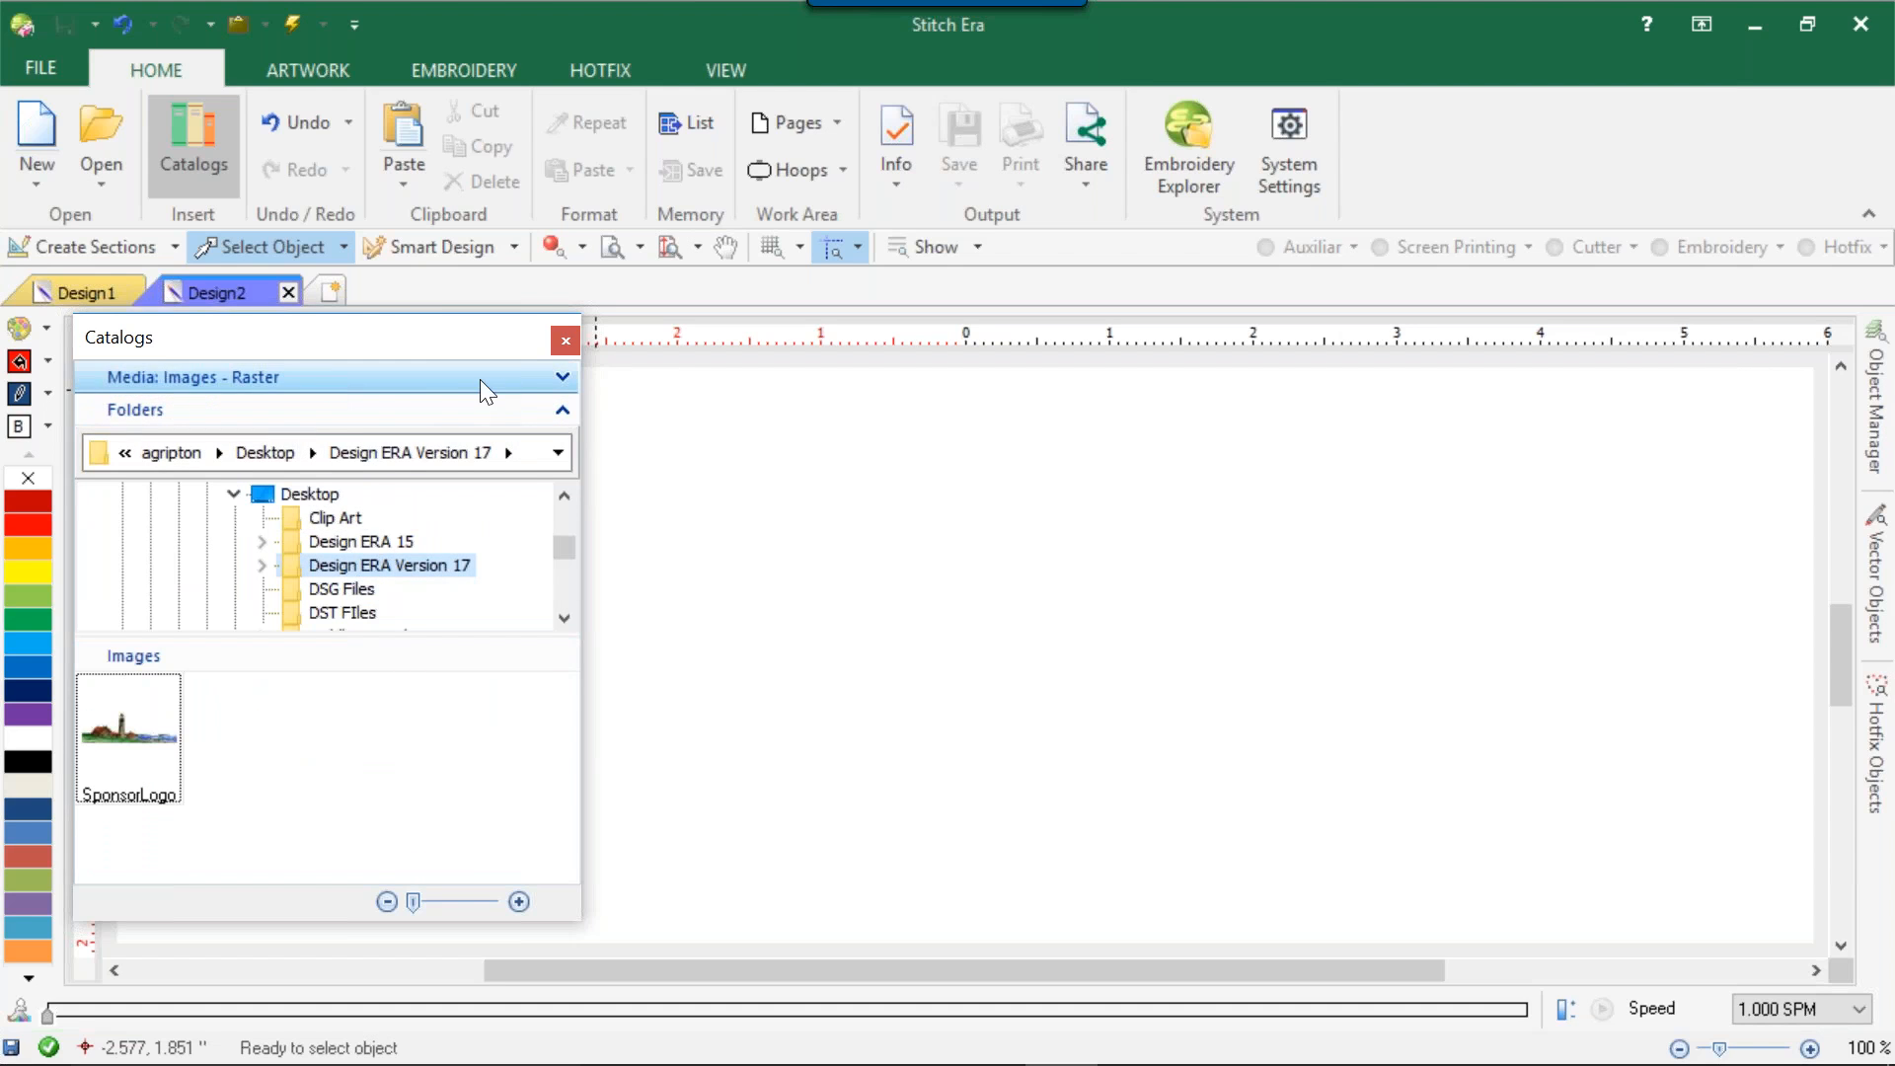
Switch the catalog to Images - Vector and look through the supplied artwork, including ASV-104, ASV-105 and ASV-106.
click(562, 381)
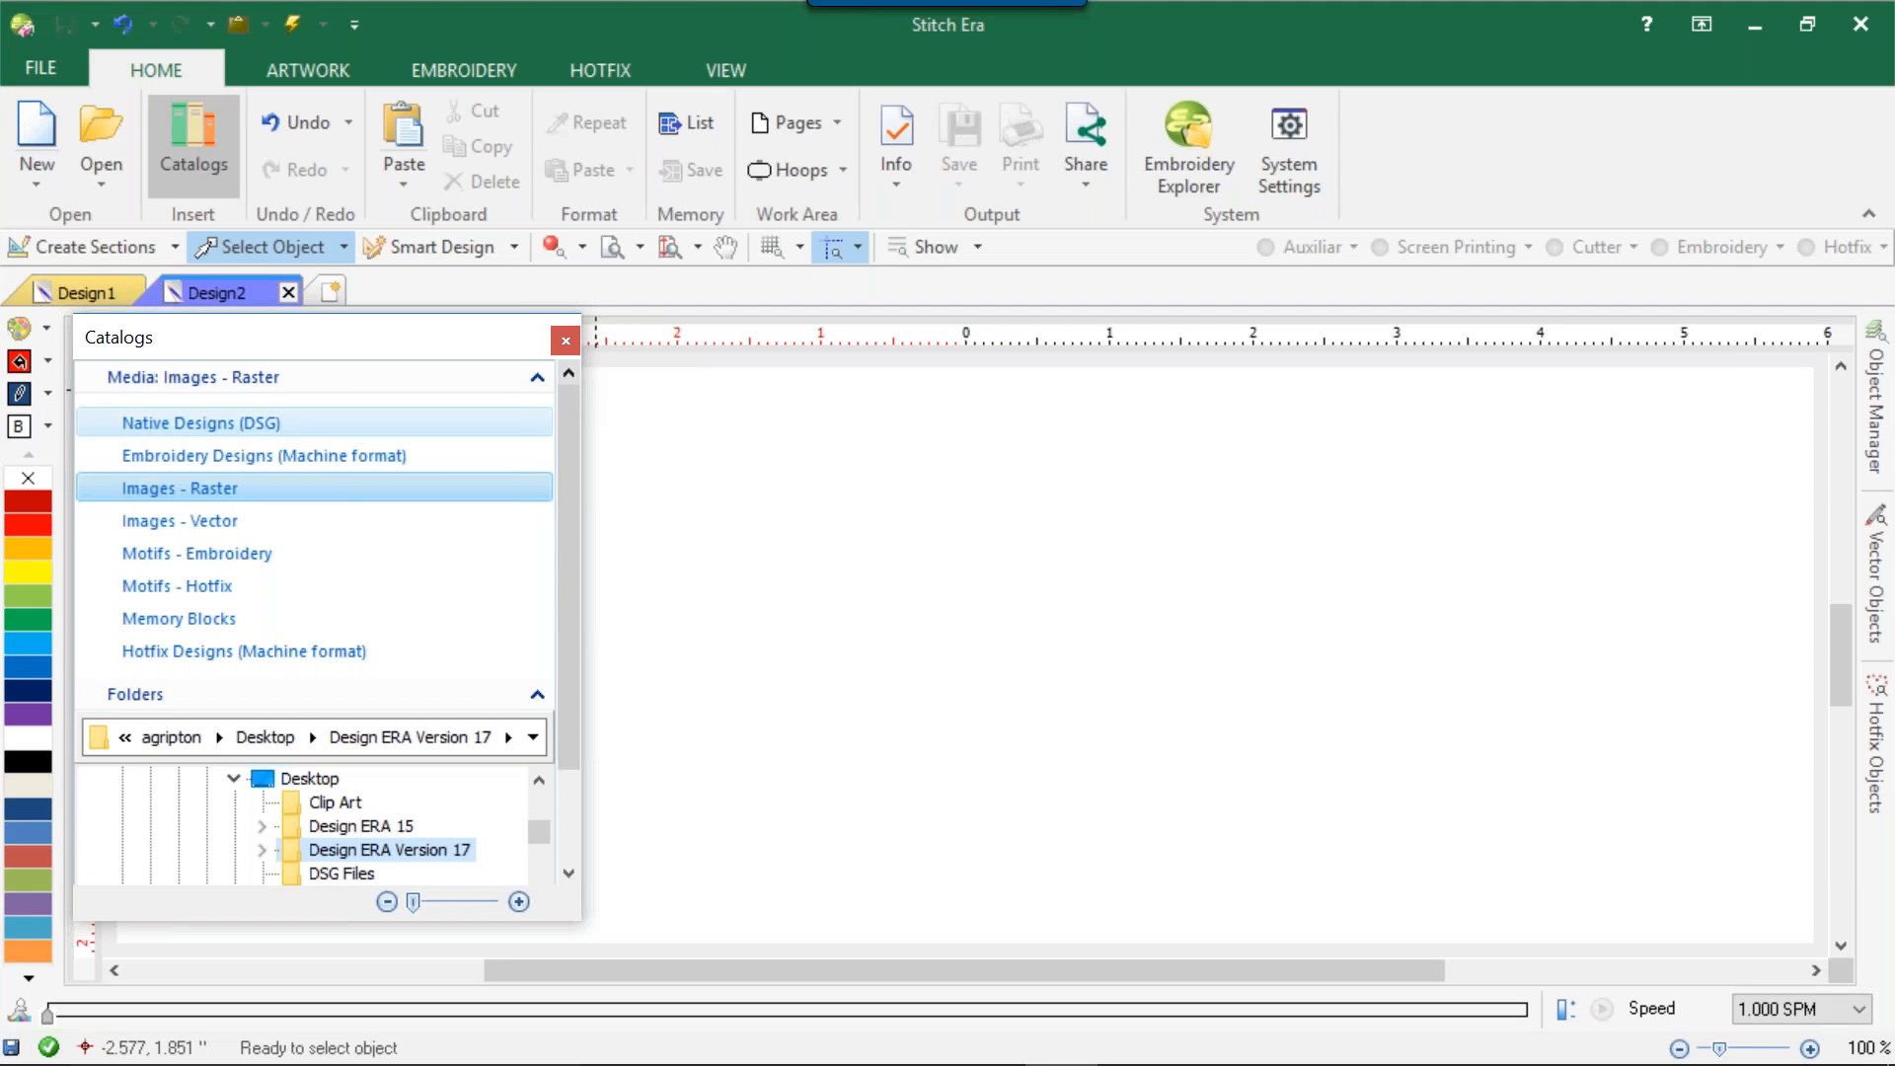
click(309, 527)
scroll(389, 579, down, 2)
drag(568, 699, 549, 839)
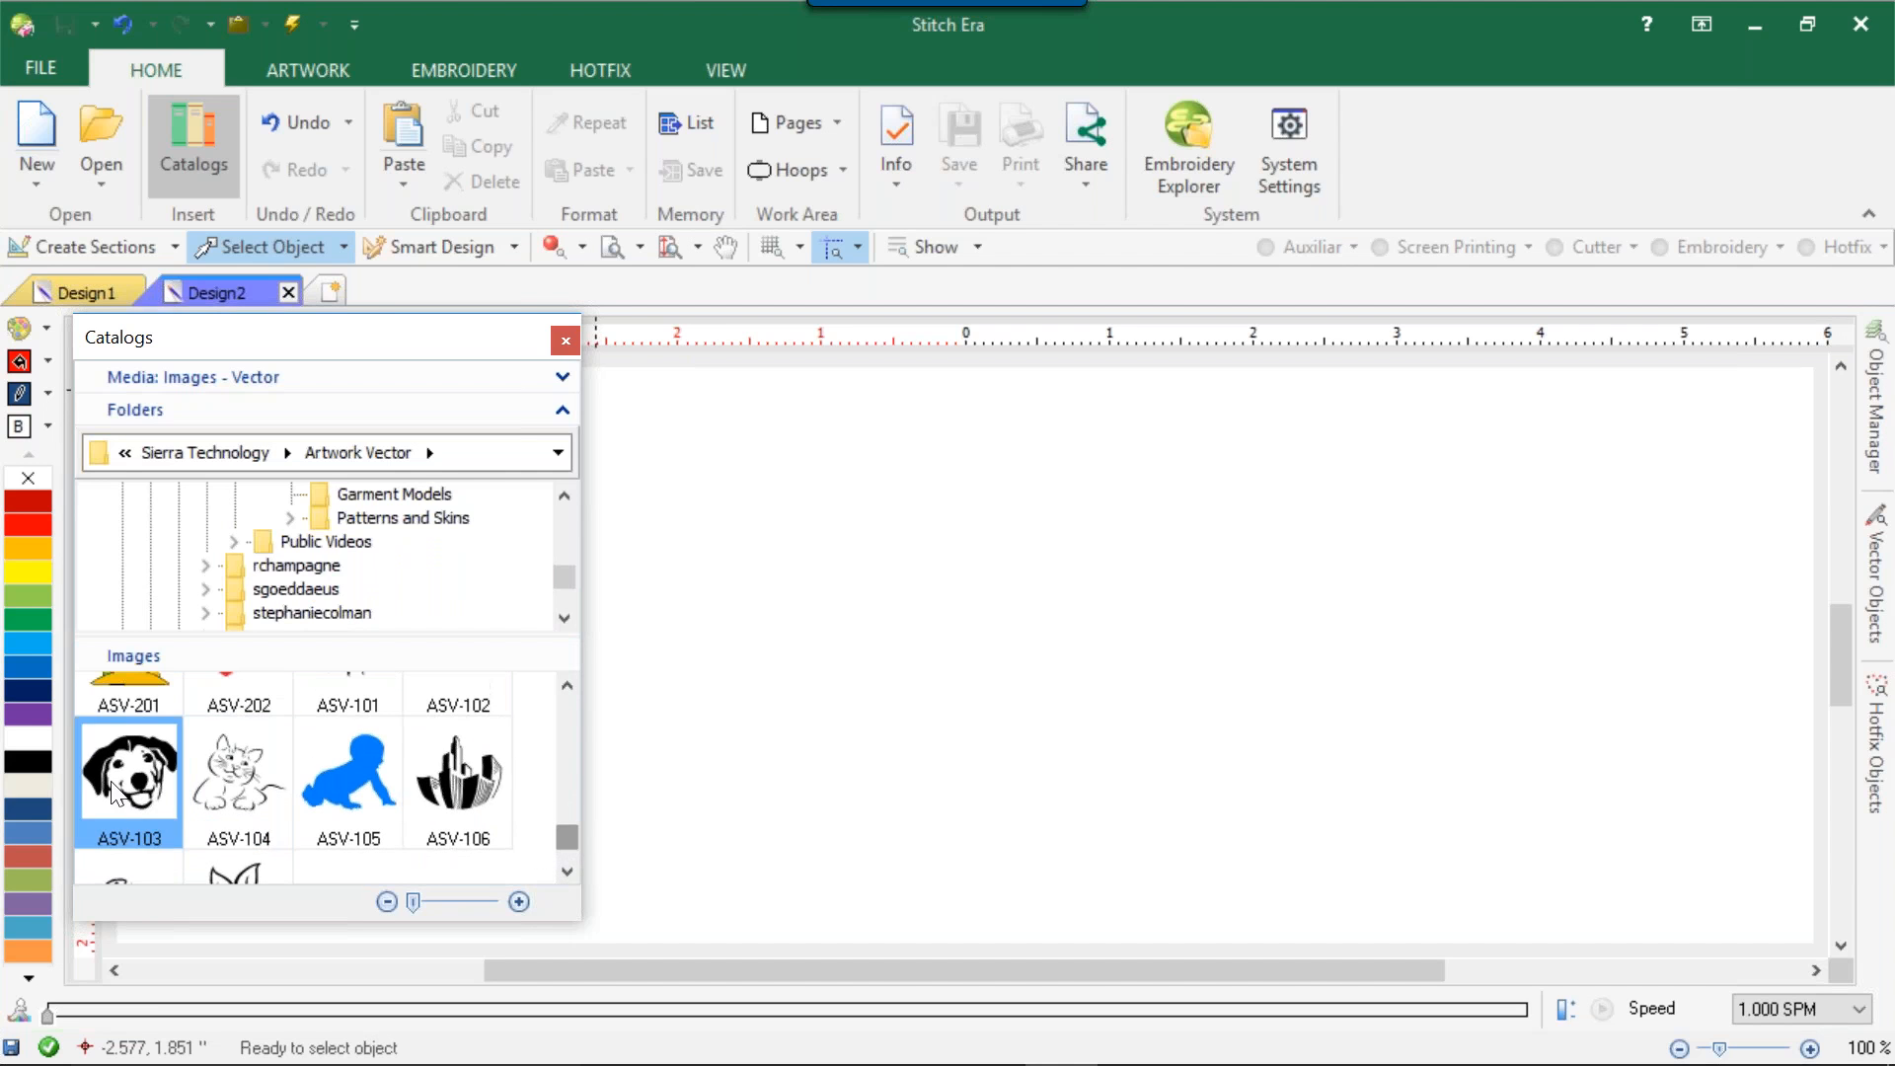
click(232, 755)
click(326, 778)
click(415, 782)
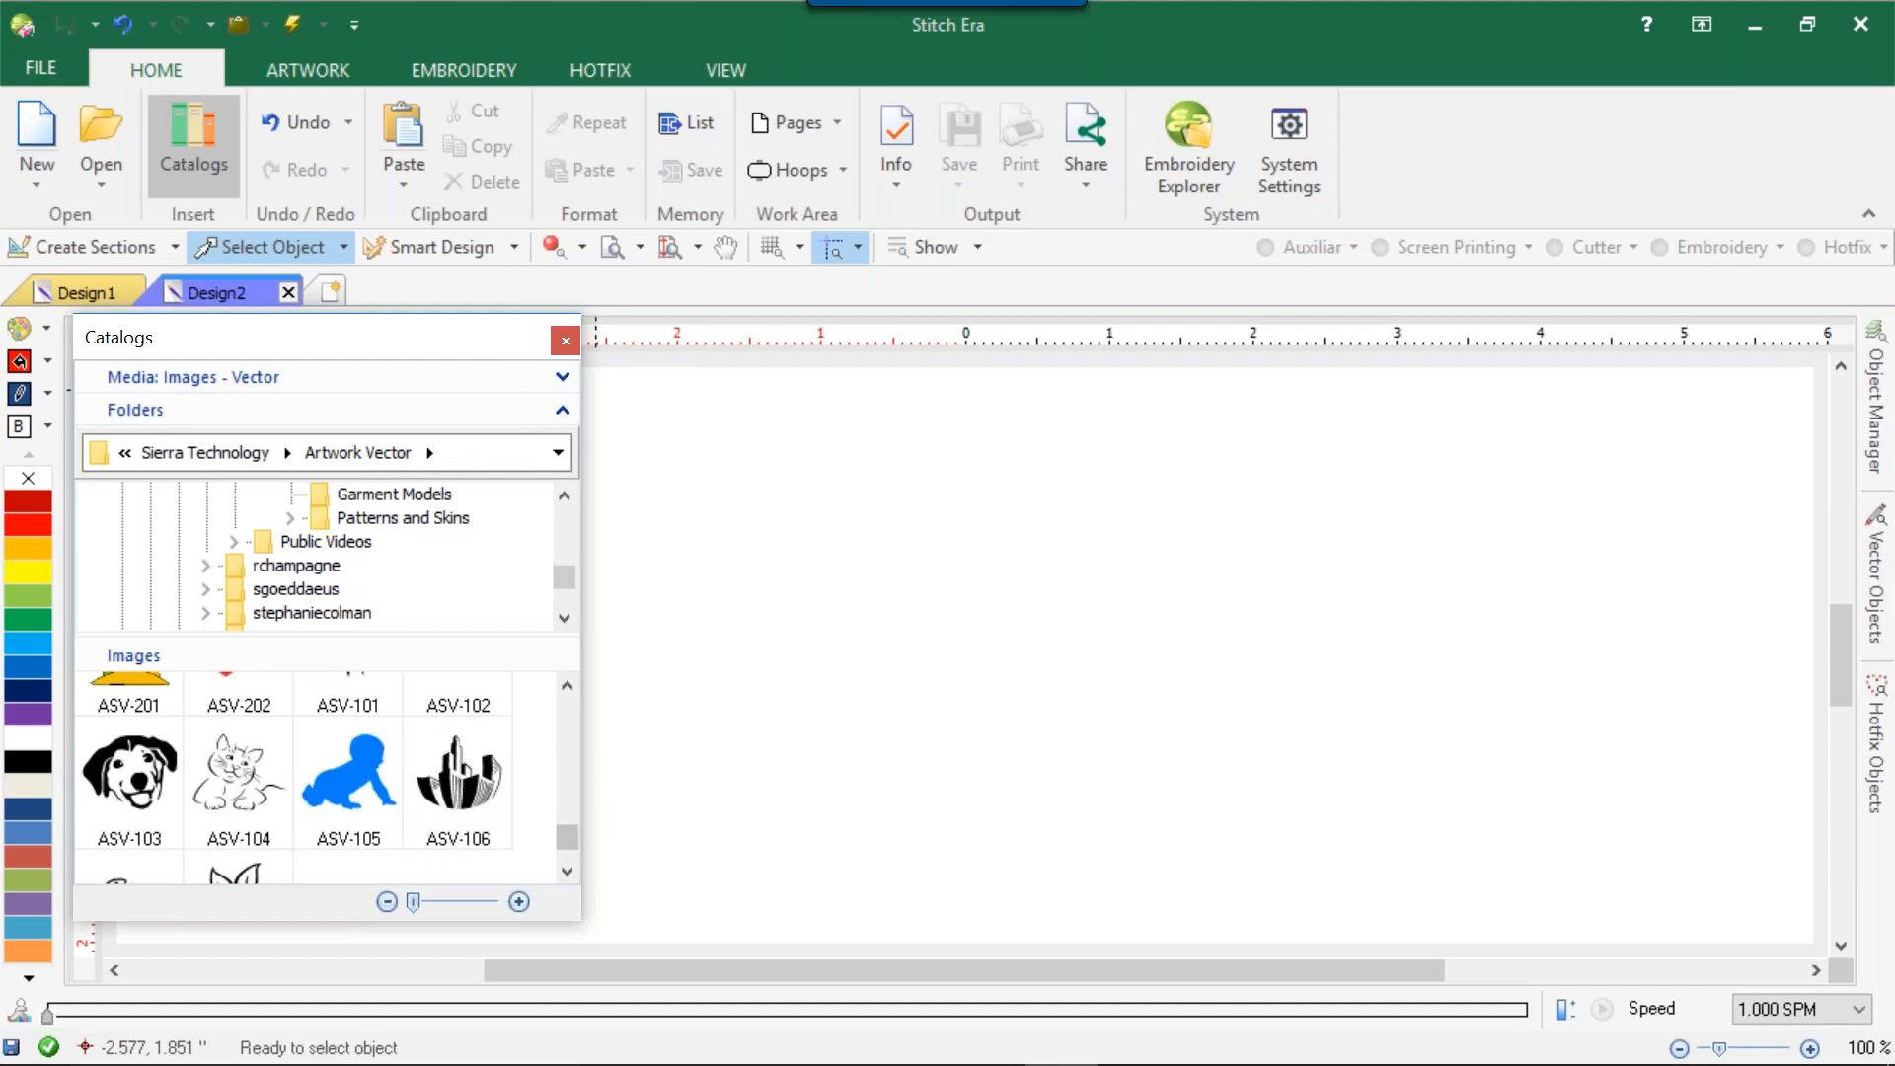
Place the ALP-AD-A motif from the Motifs - Hotfix catalog in the design and show its beads in realistic view.
mouse_move(569, 837)
mouse_down()
mouse_move(553, 845)
mouse_move(567, 838)
mouse_up()
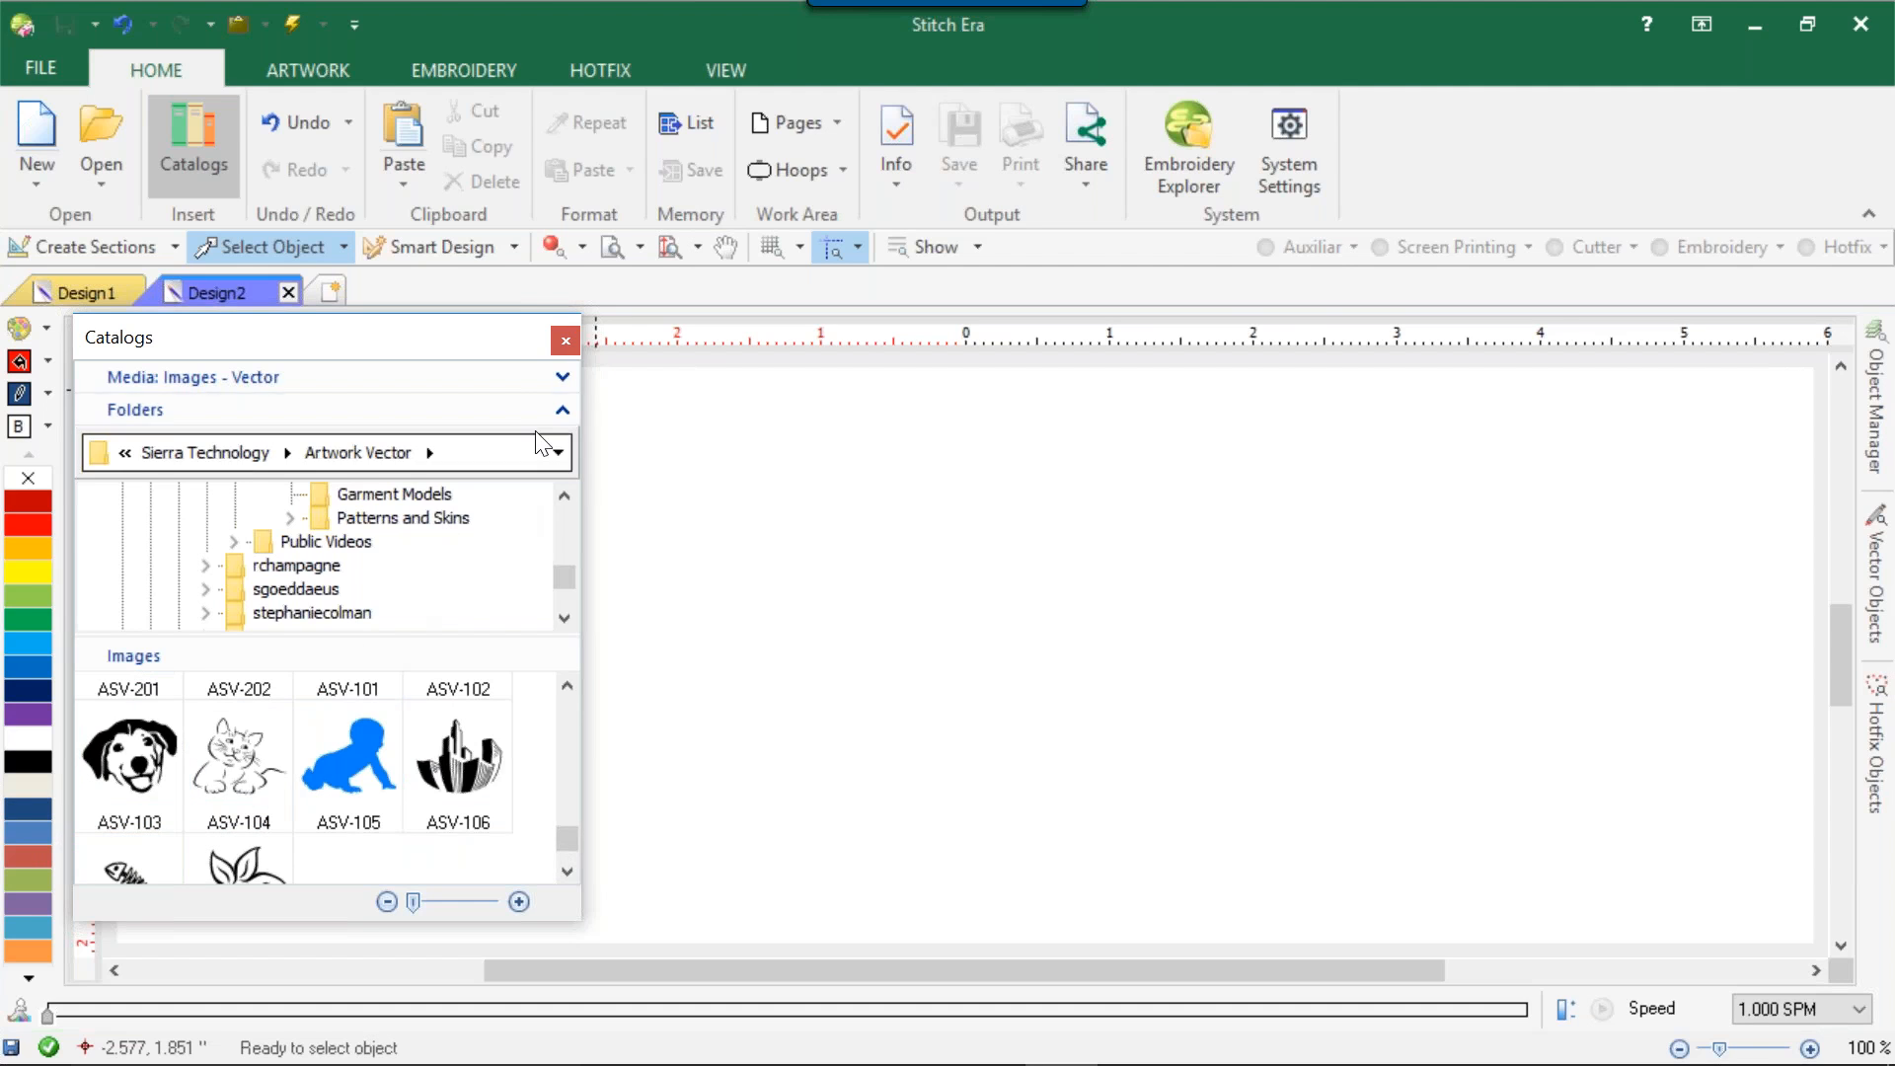
click(560, 376)
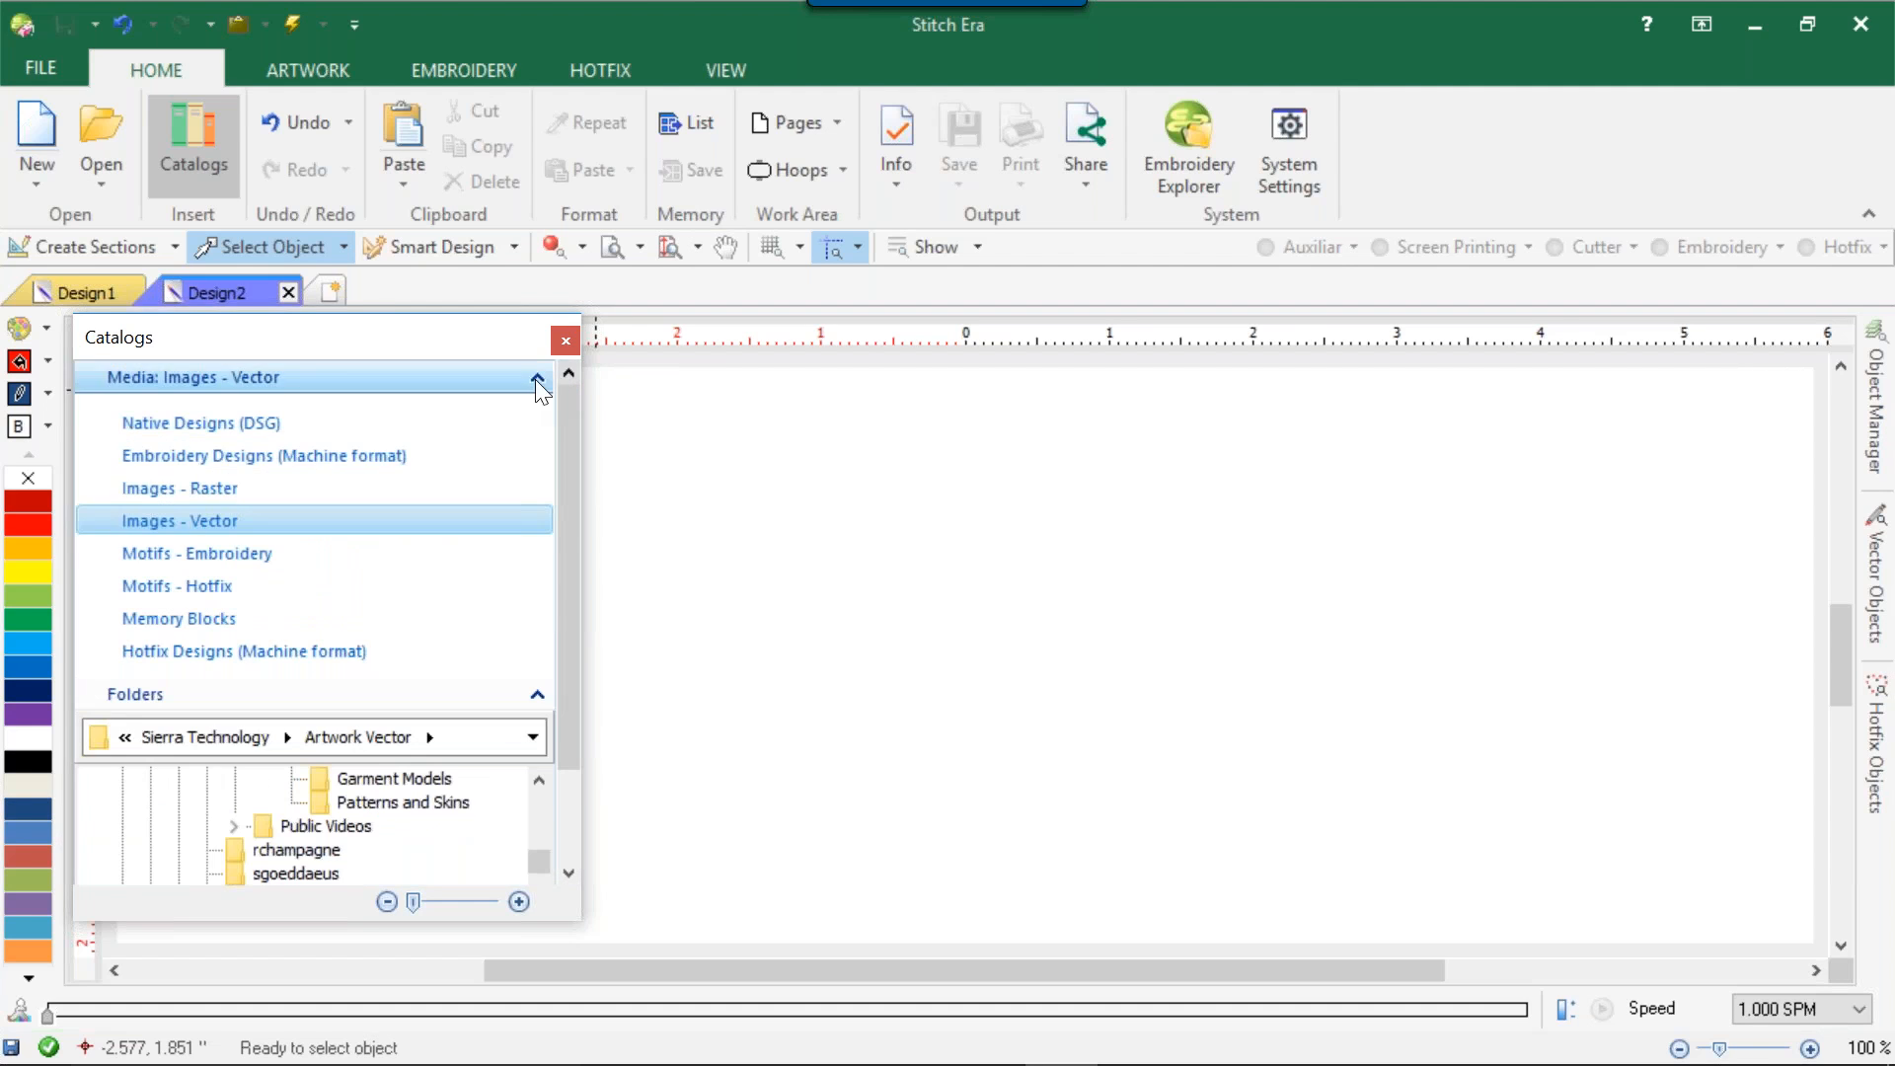
click(226, 592)
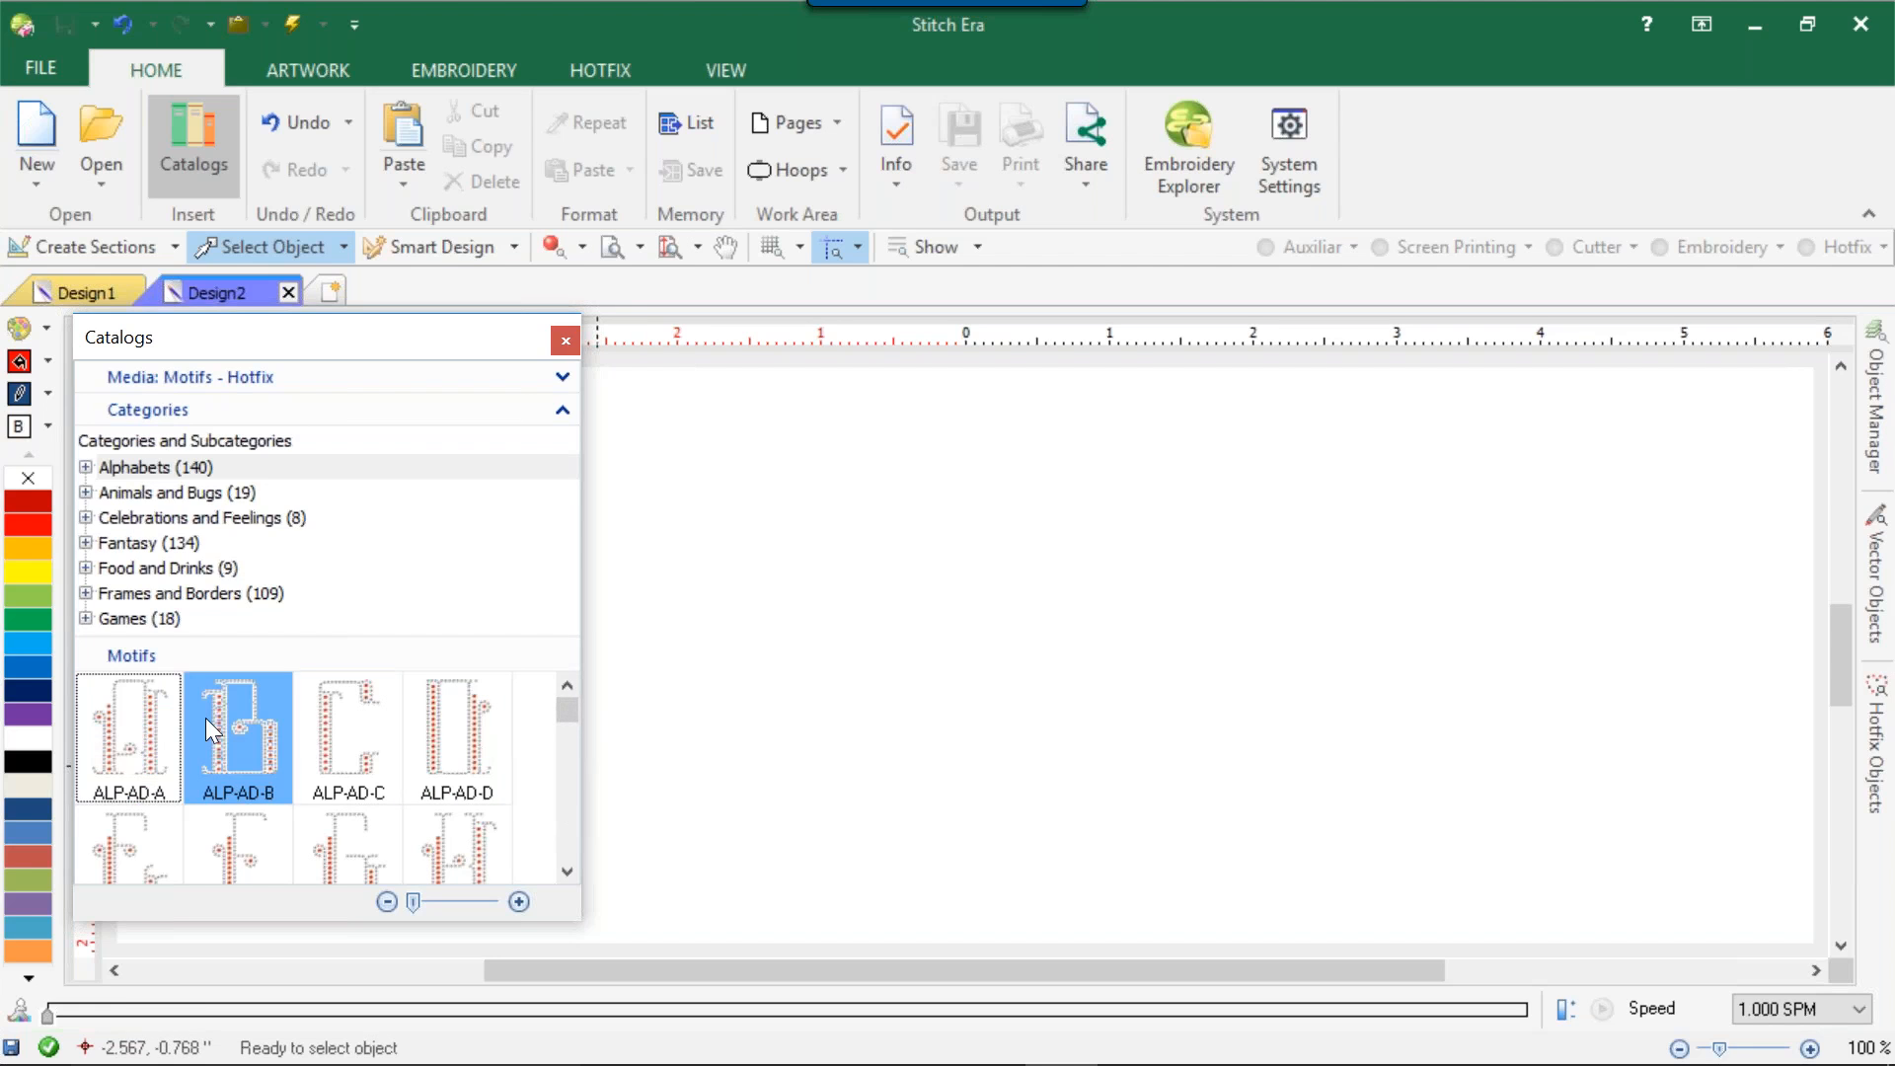
click(150, 728)
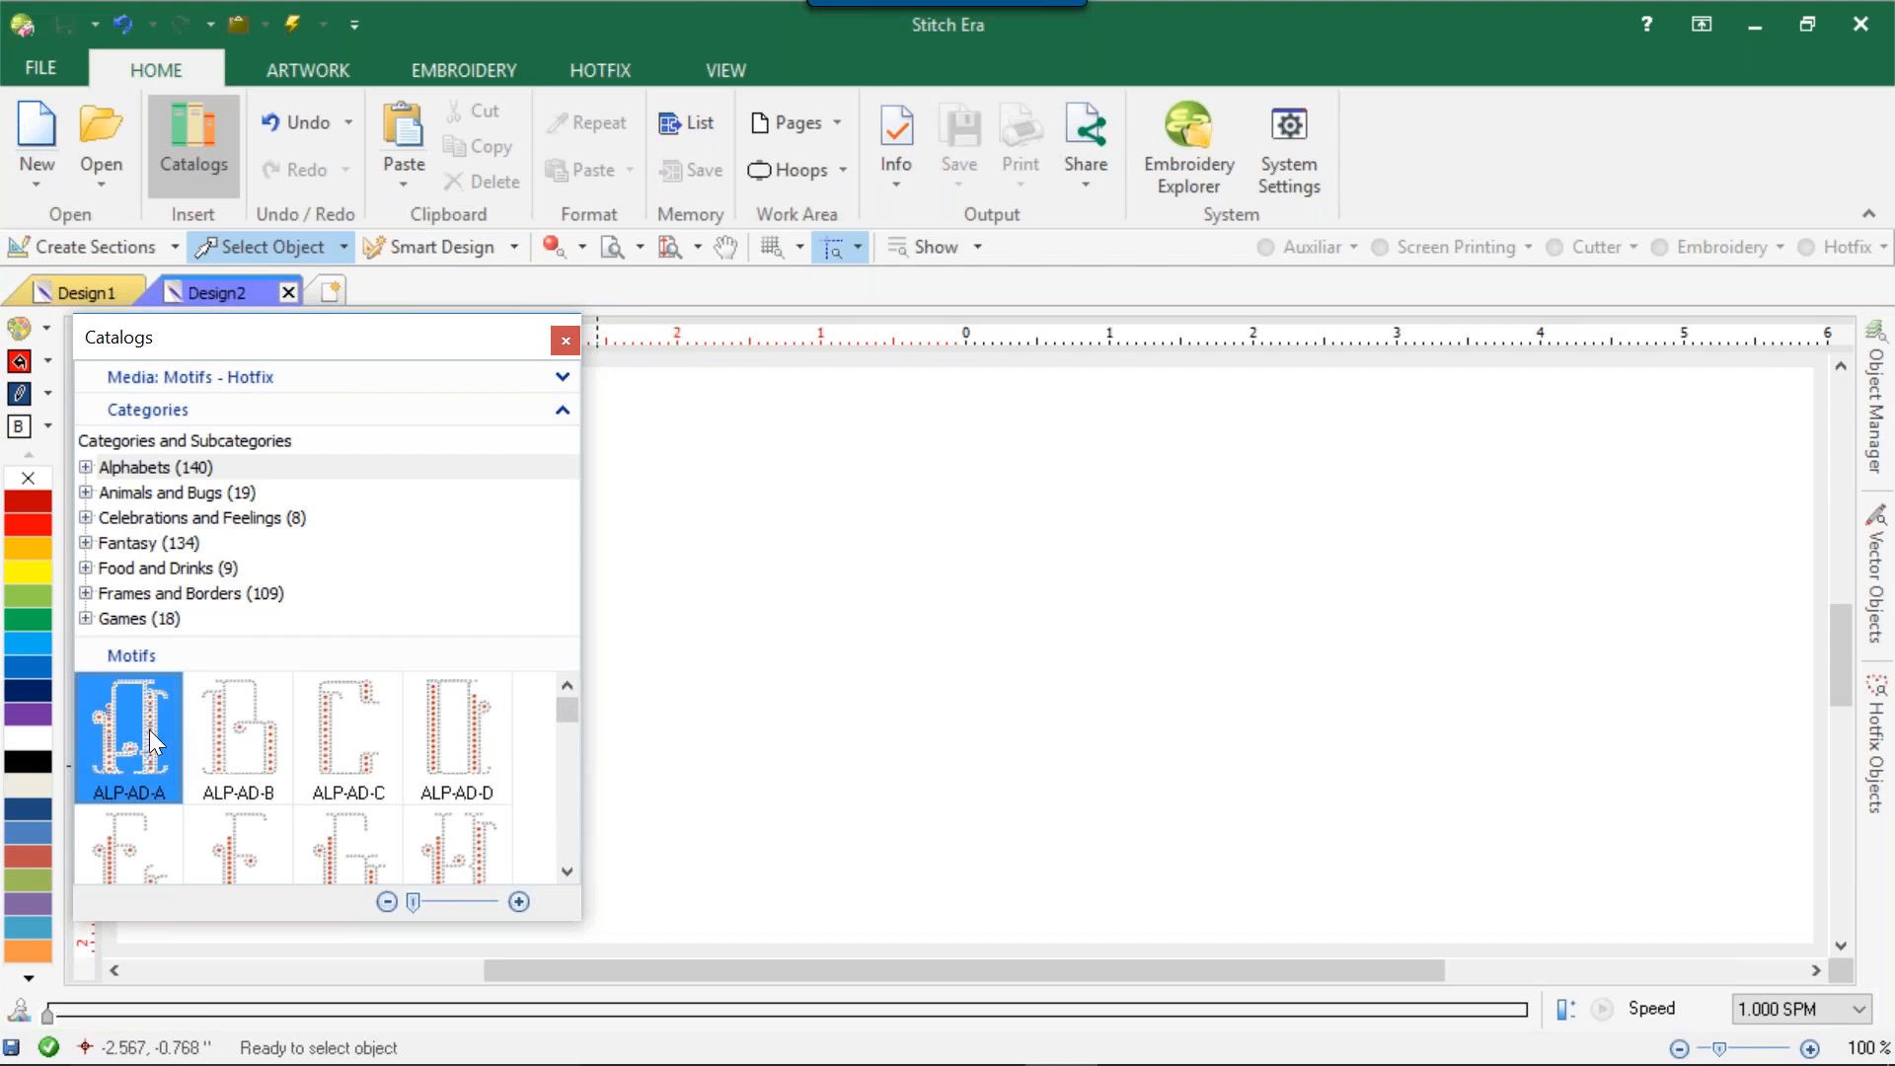
click(775, 550)
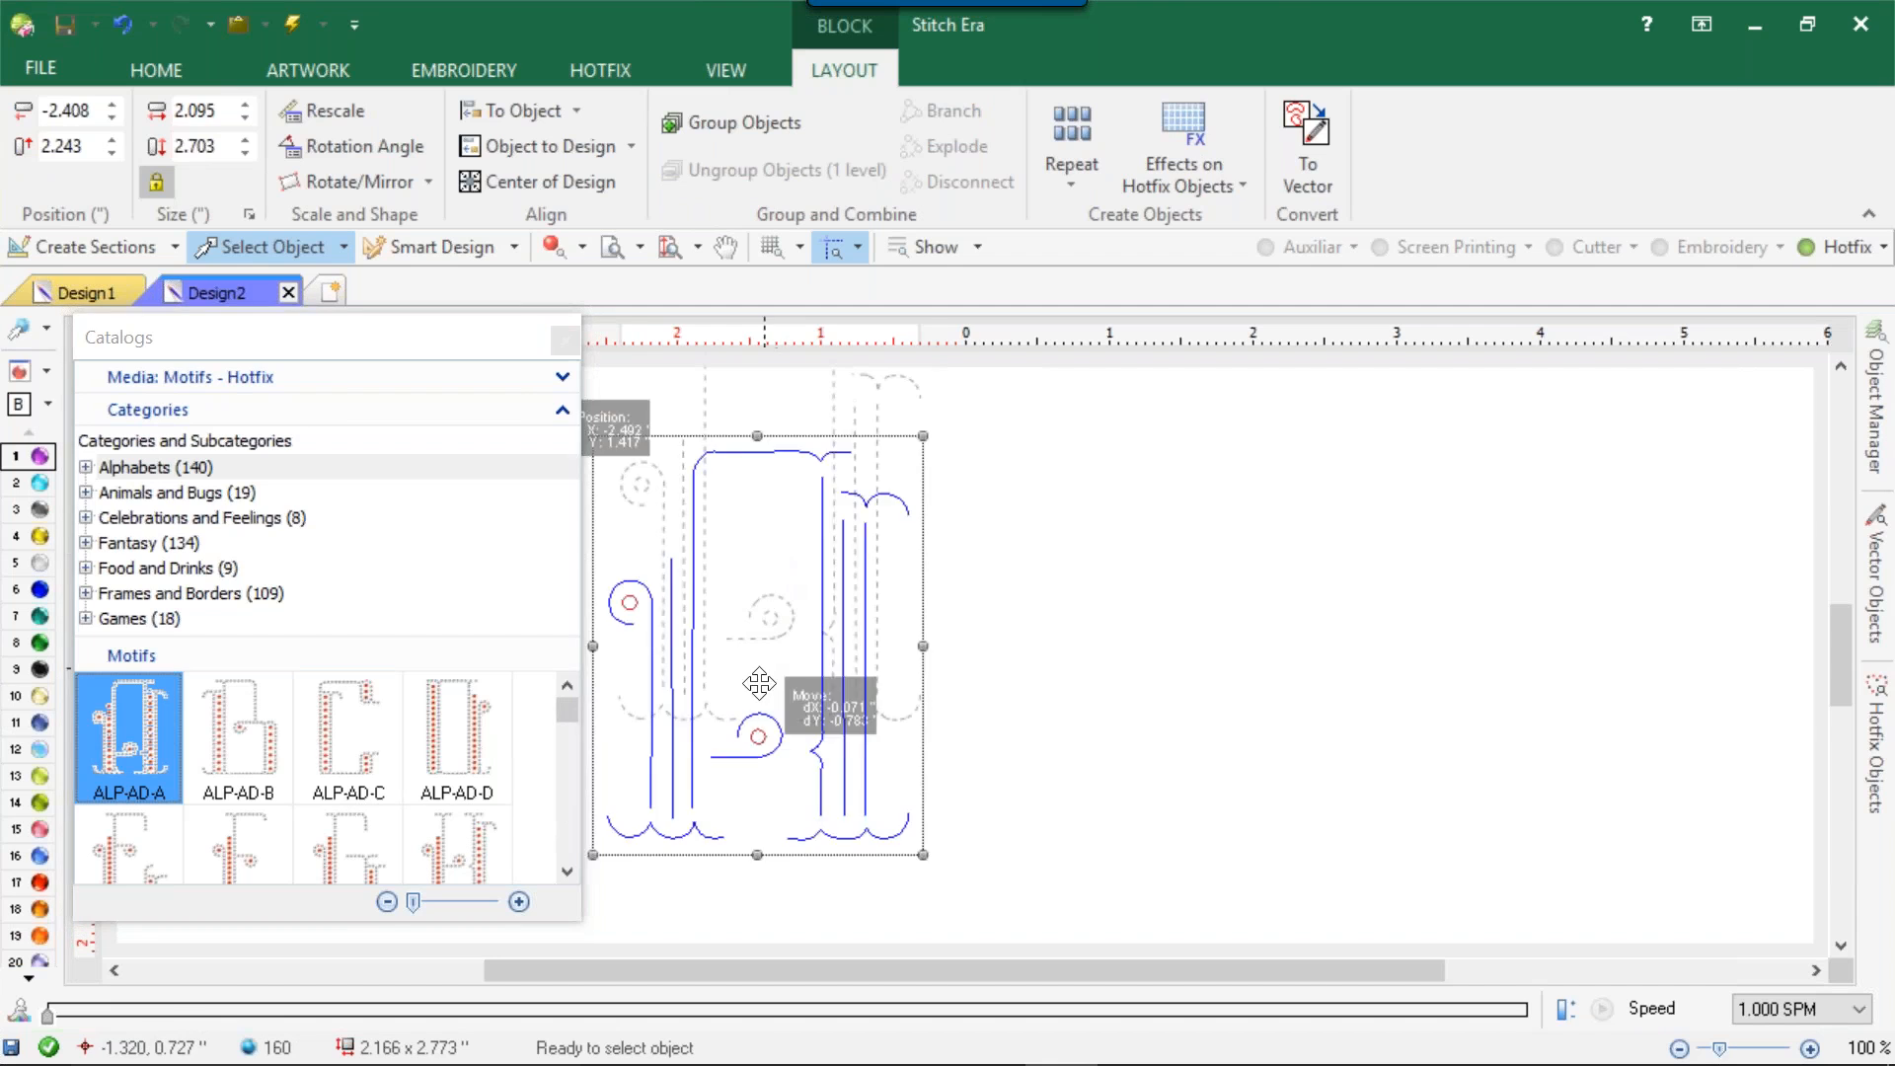
click(1033, 610)
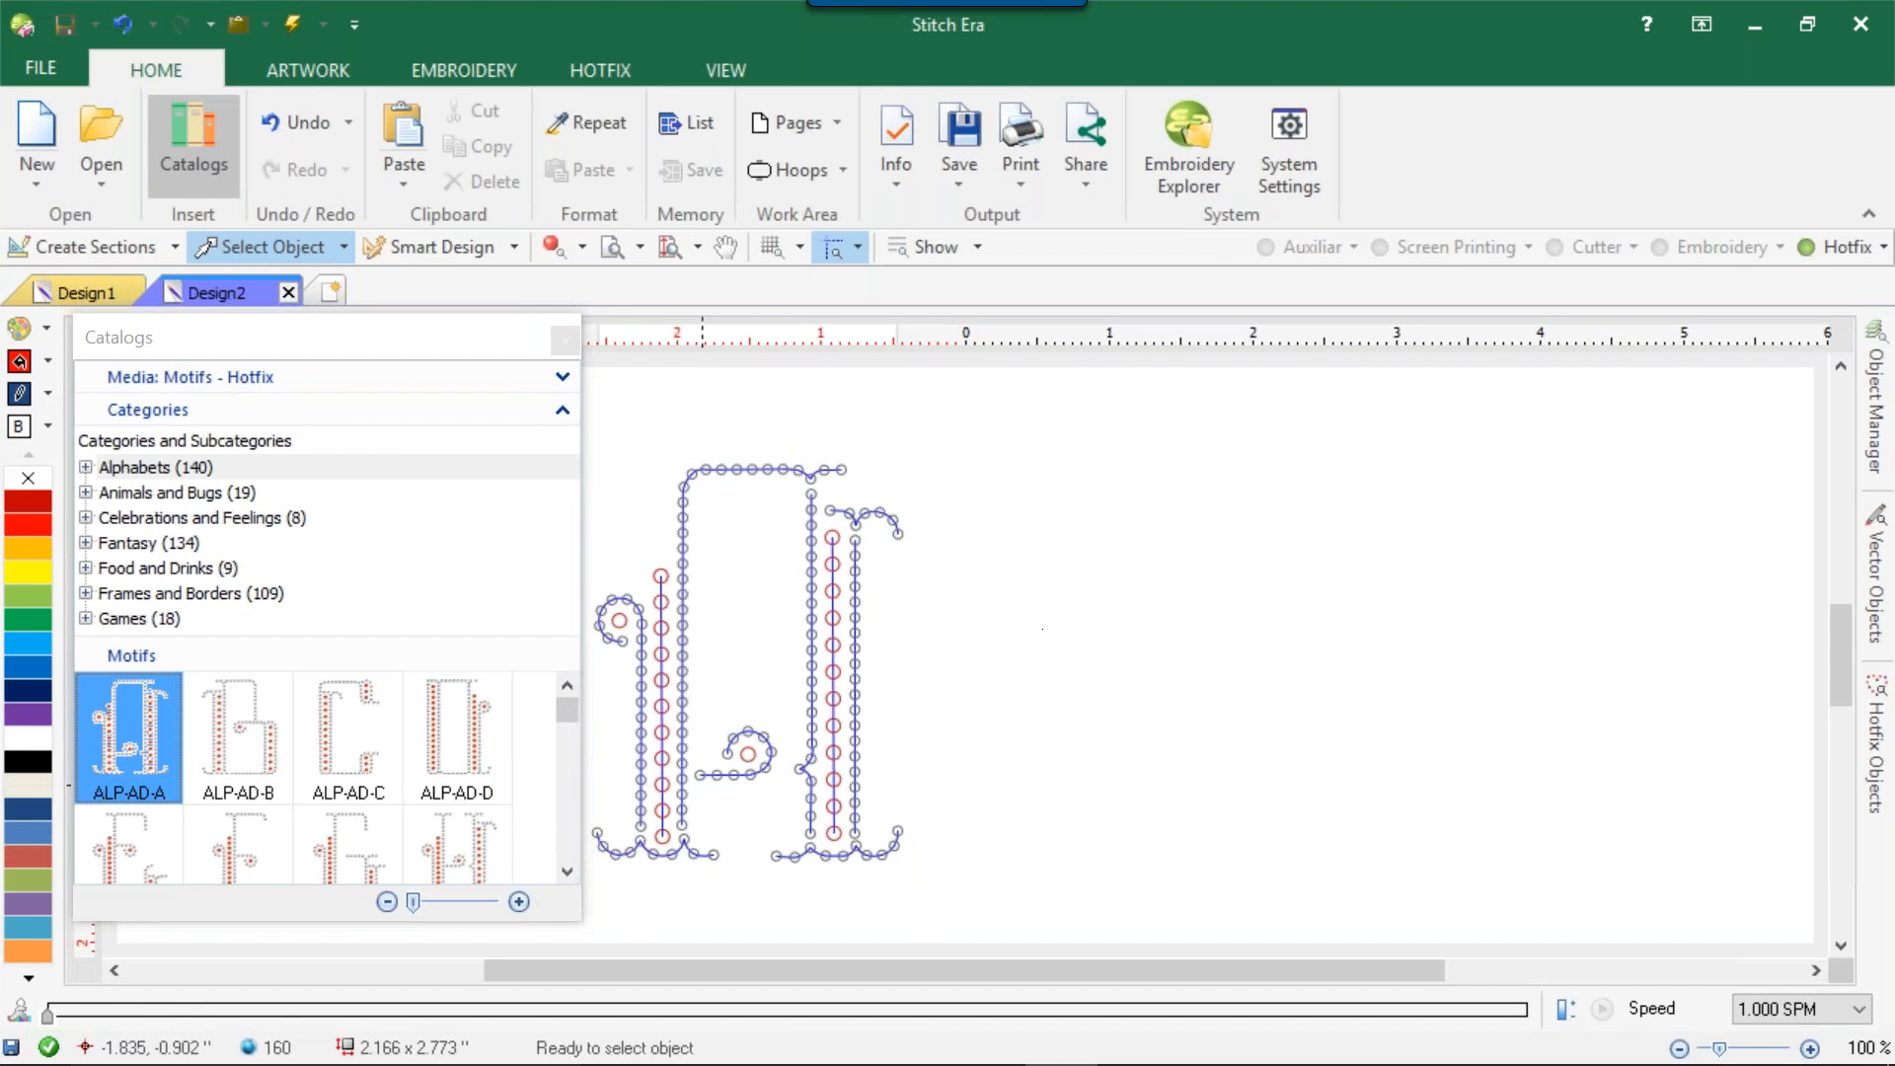
click(556, 246)
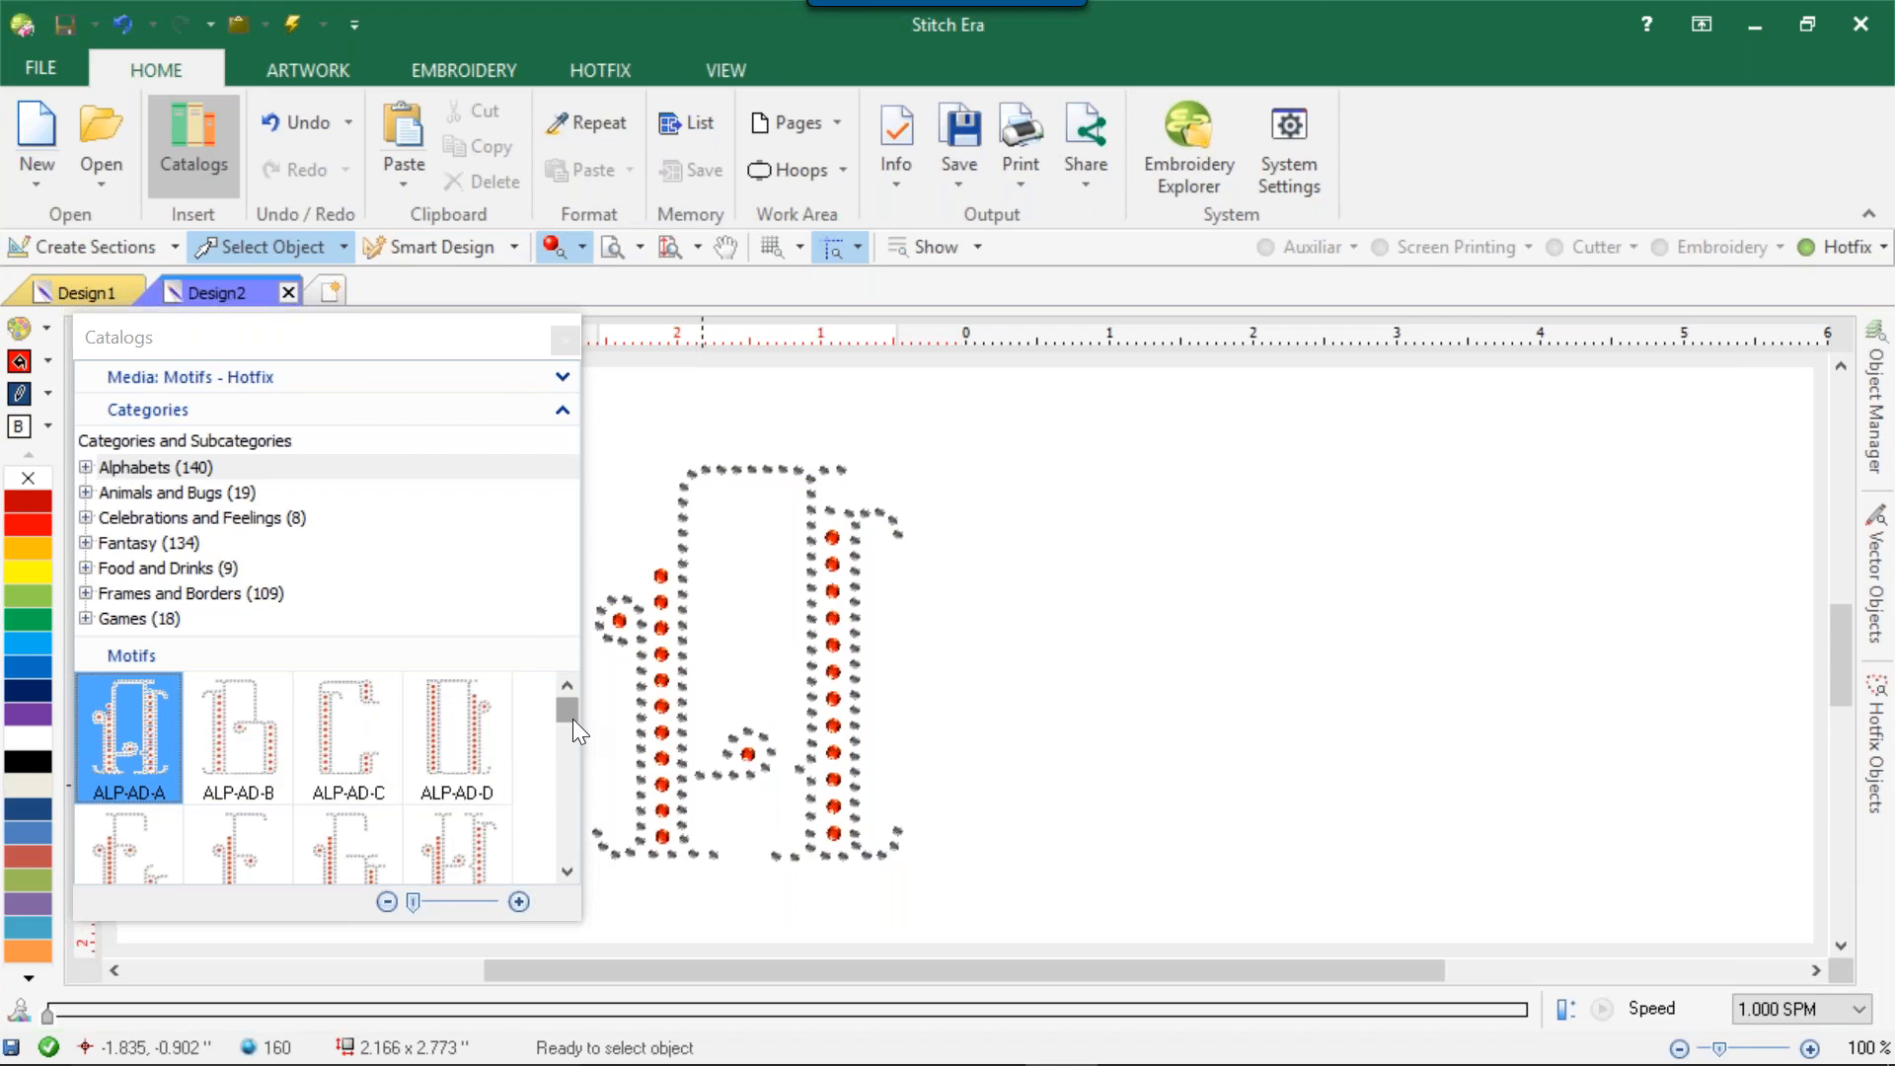
Find the hotfix motif ALP-AM-L in the catalog and place it beside the letter A.
drag(571, 719, 557, 750)
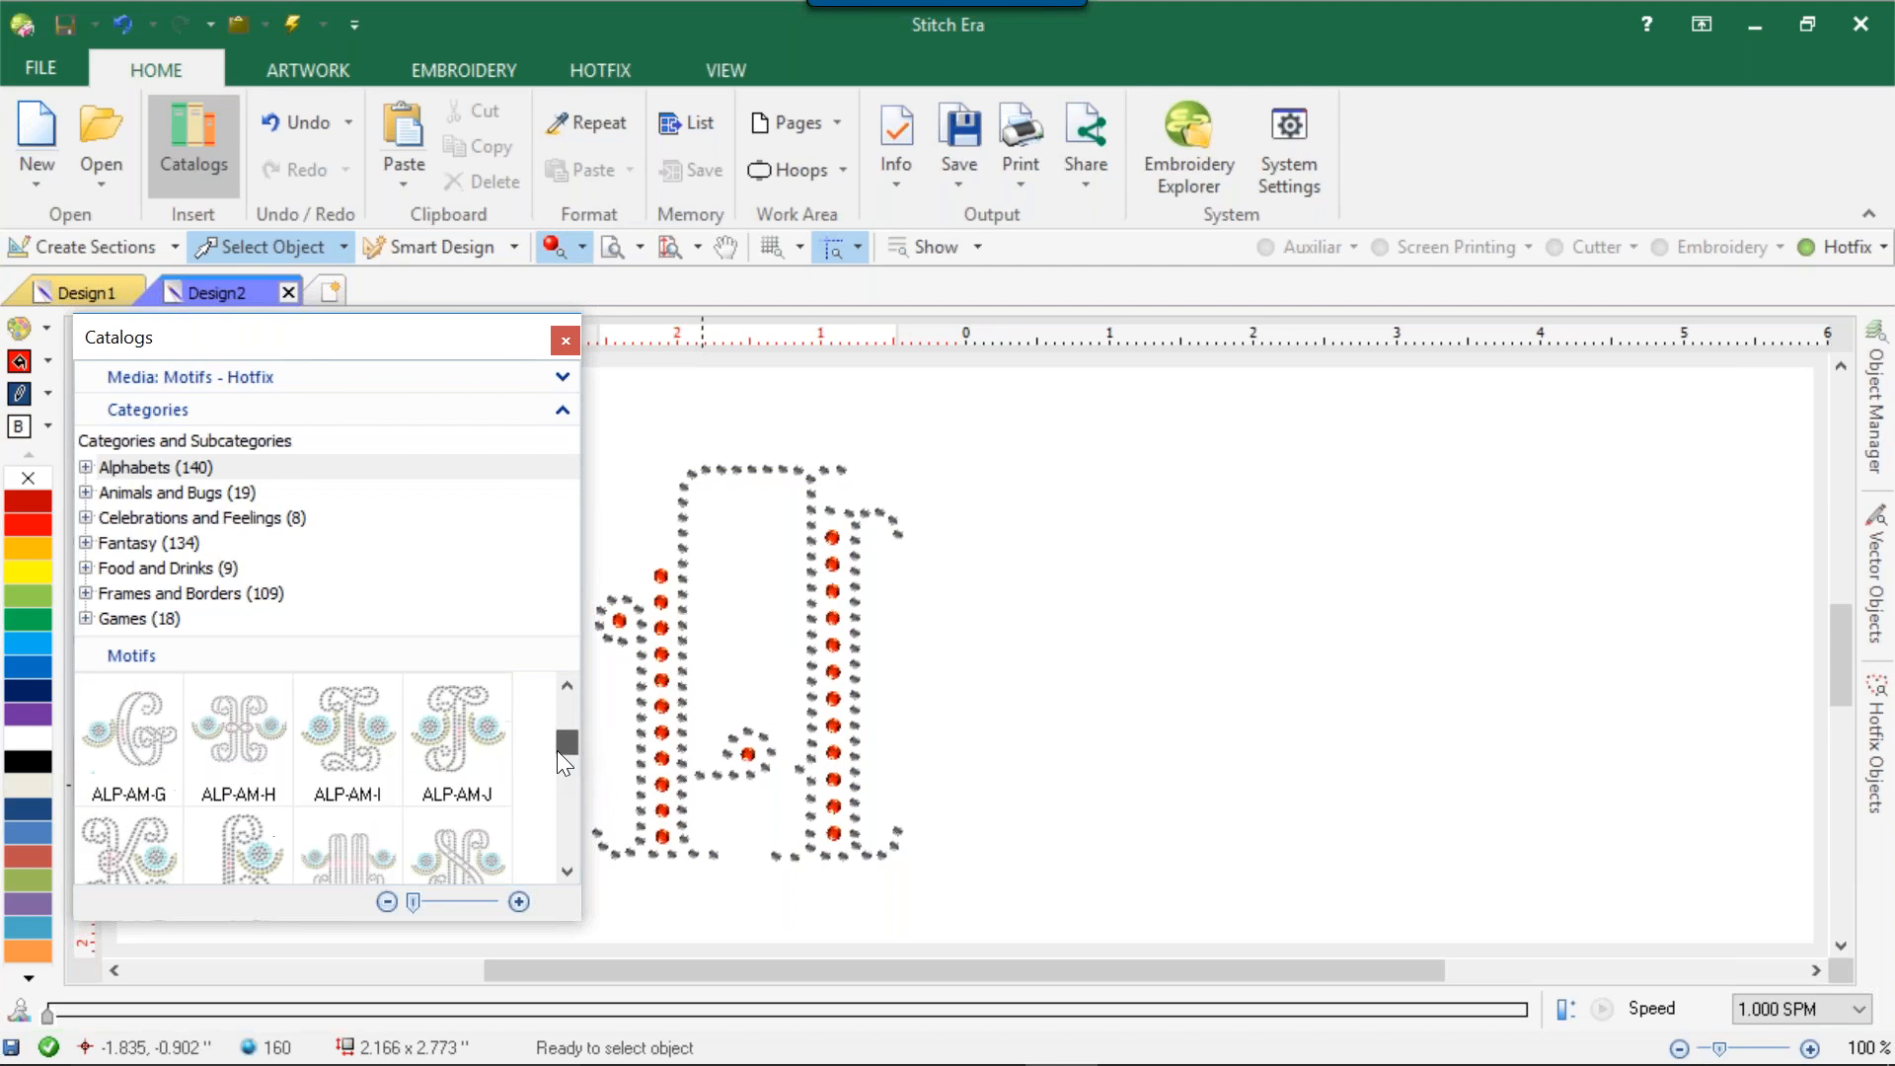
click(472, 737)
click(330, 784)
click(146, 758)
click(221, 849)
drag(225, 851, 1120, 690)
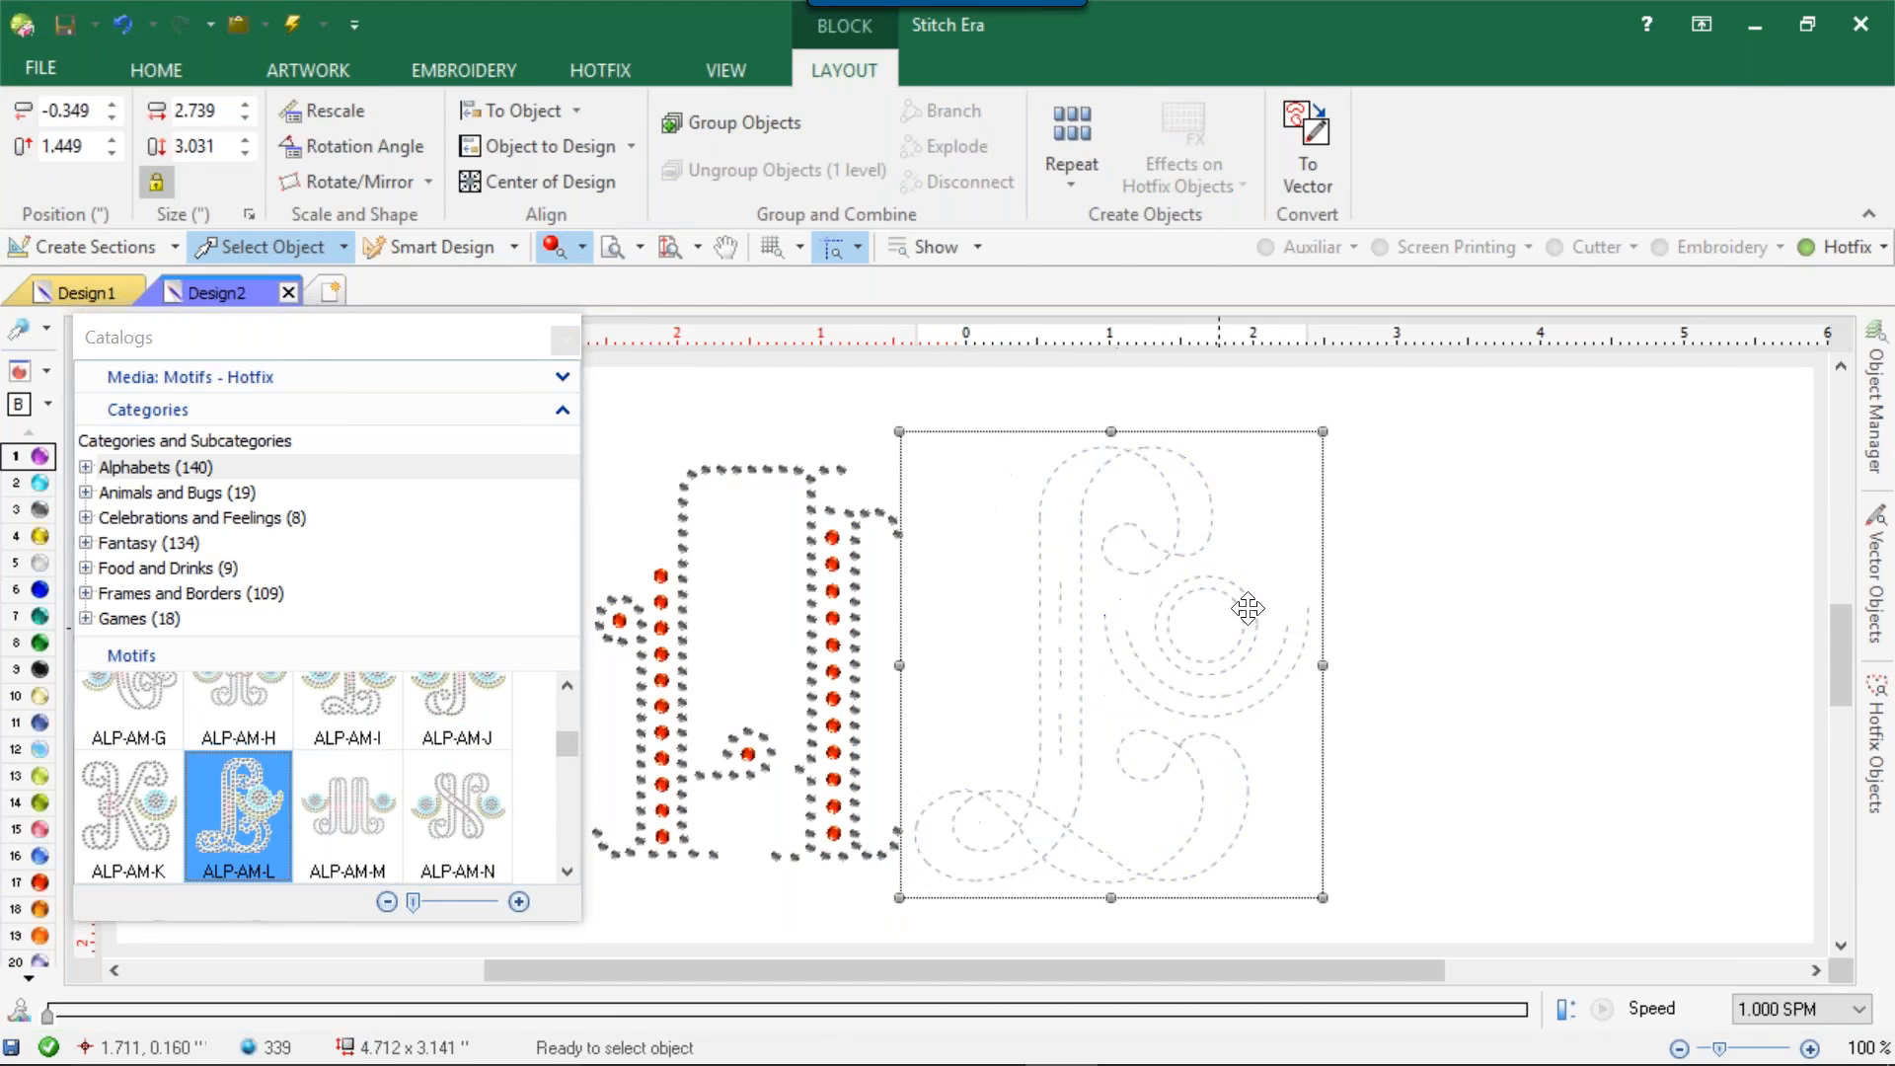
click(1402, 583)
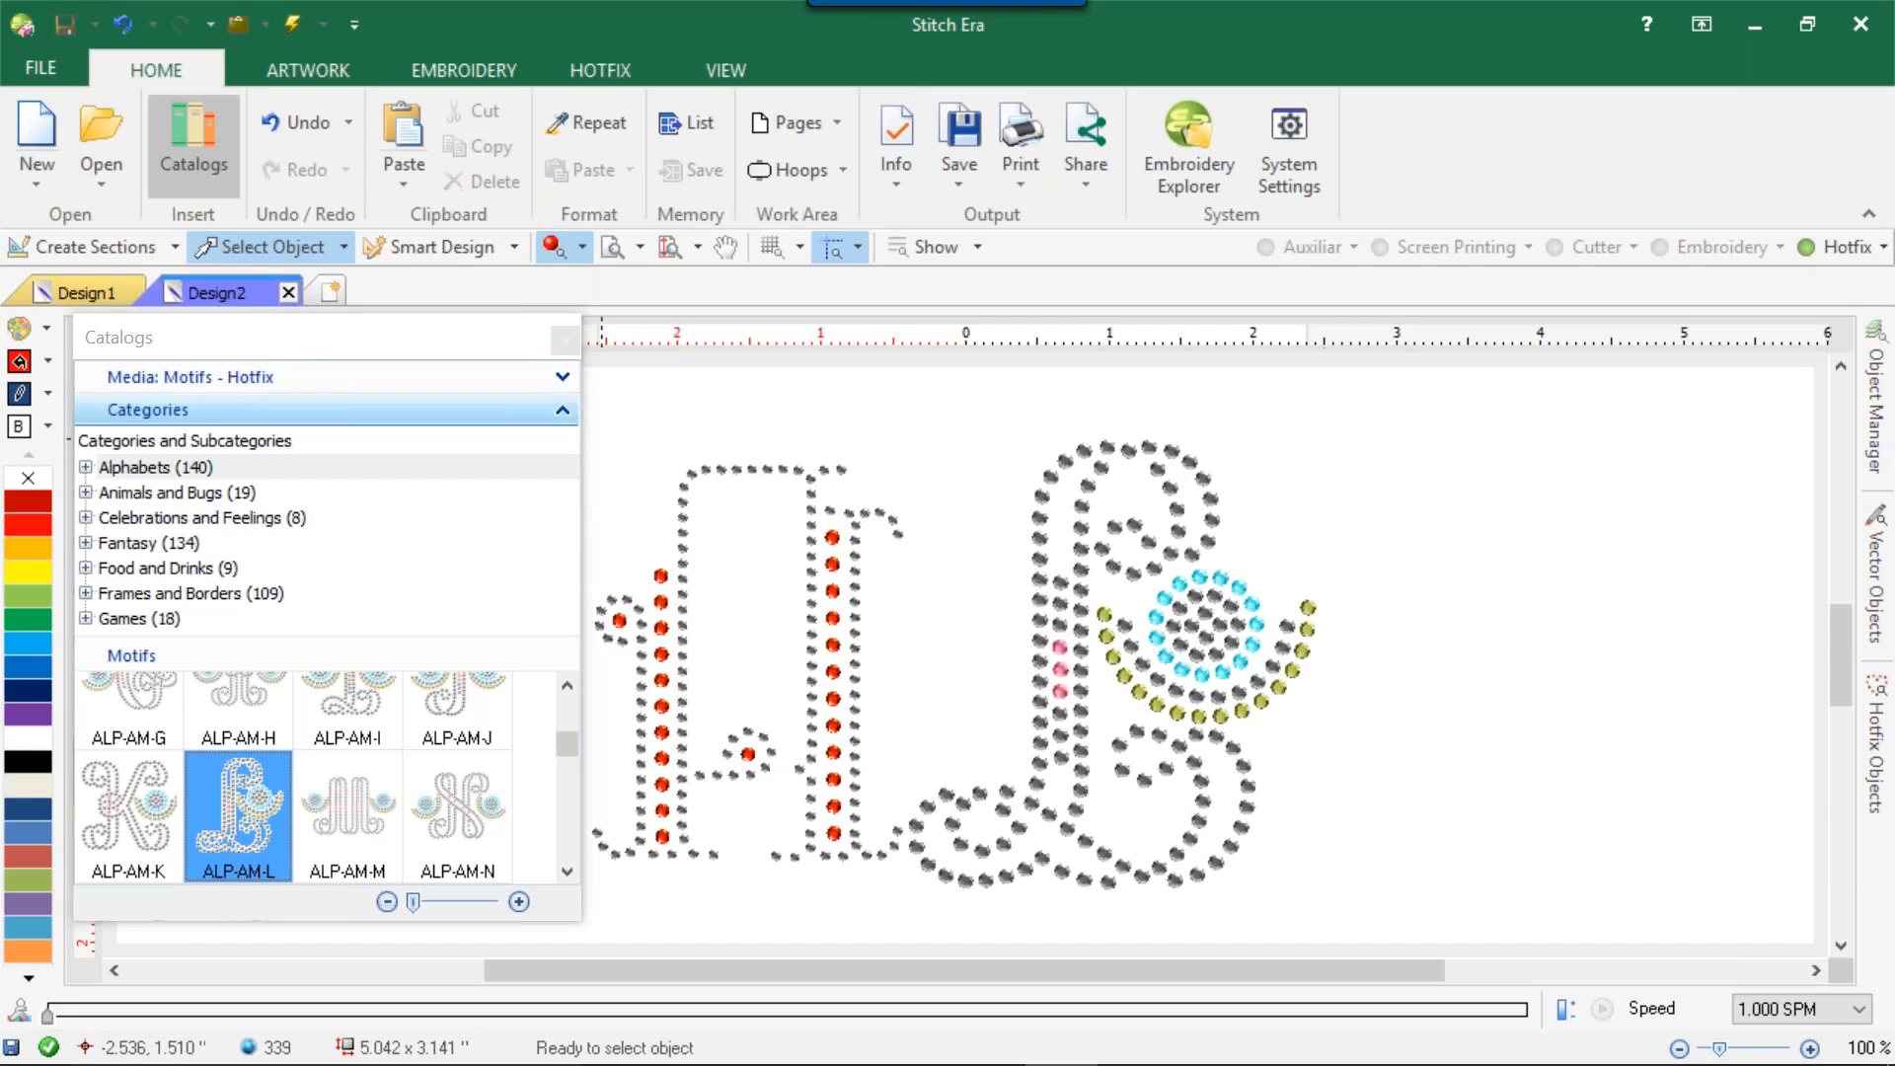
Change the beads of the letter A's tall arched path to purple 6 ss.
scroll(900, 649, down, 1)
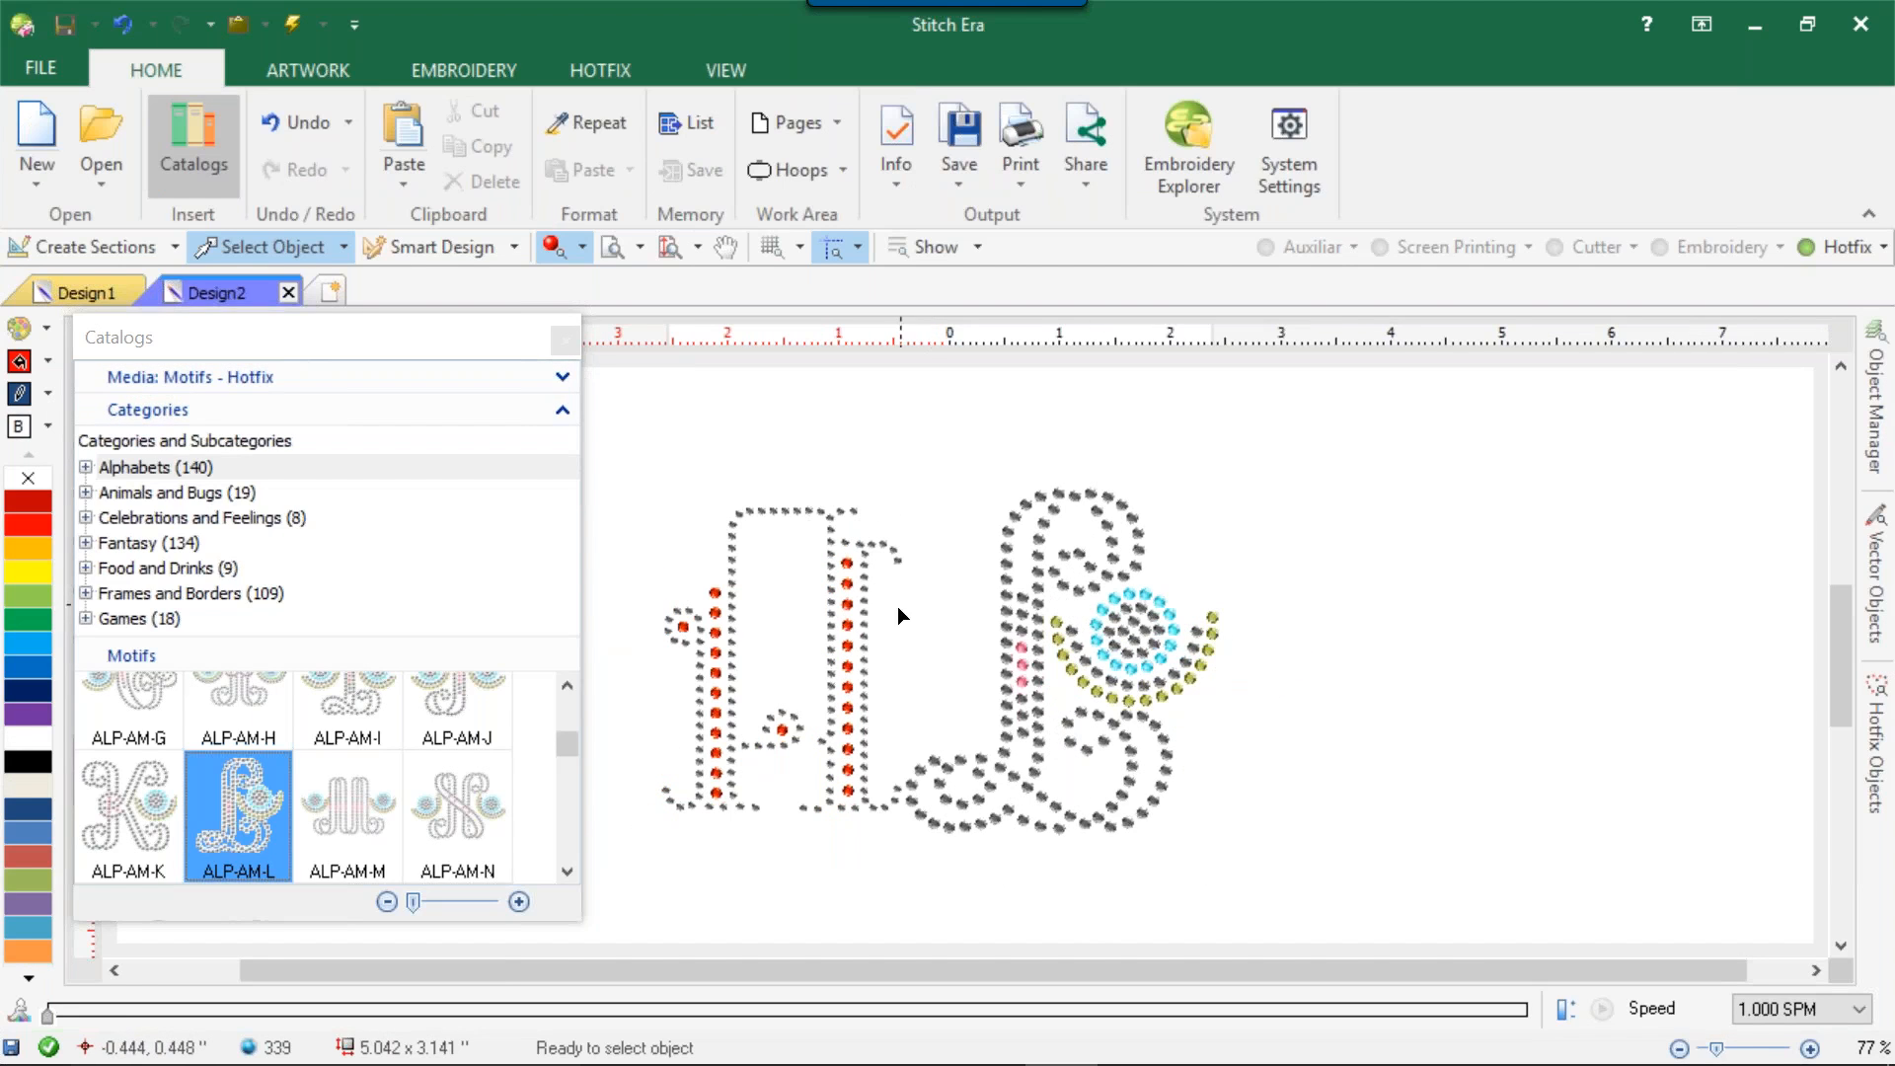
click(853, 601)
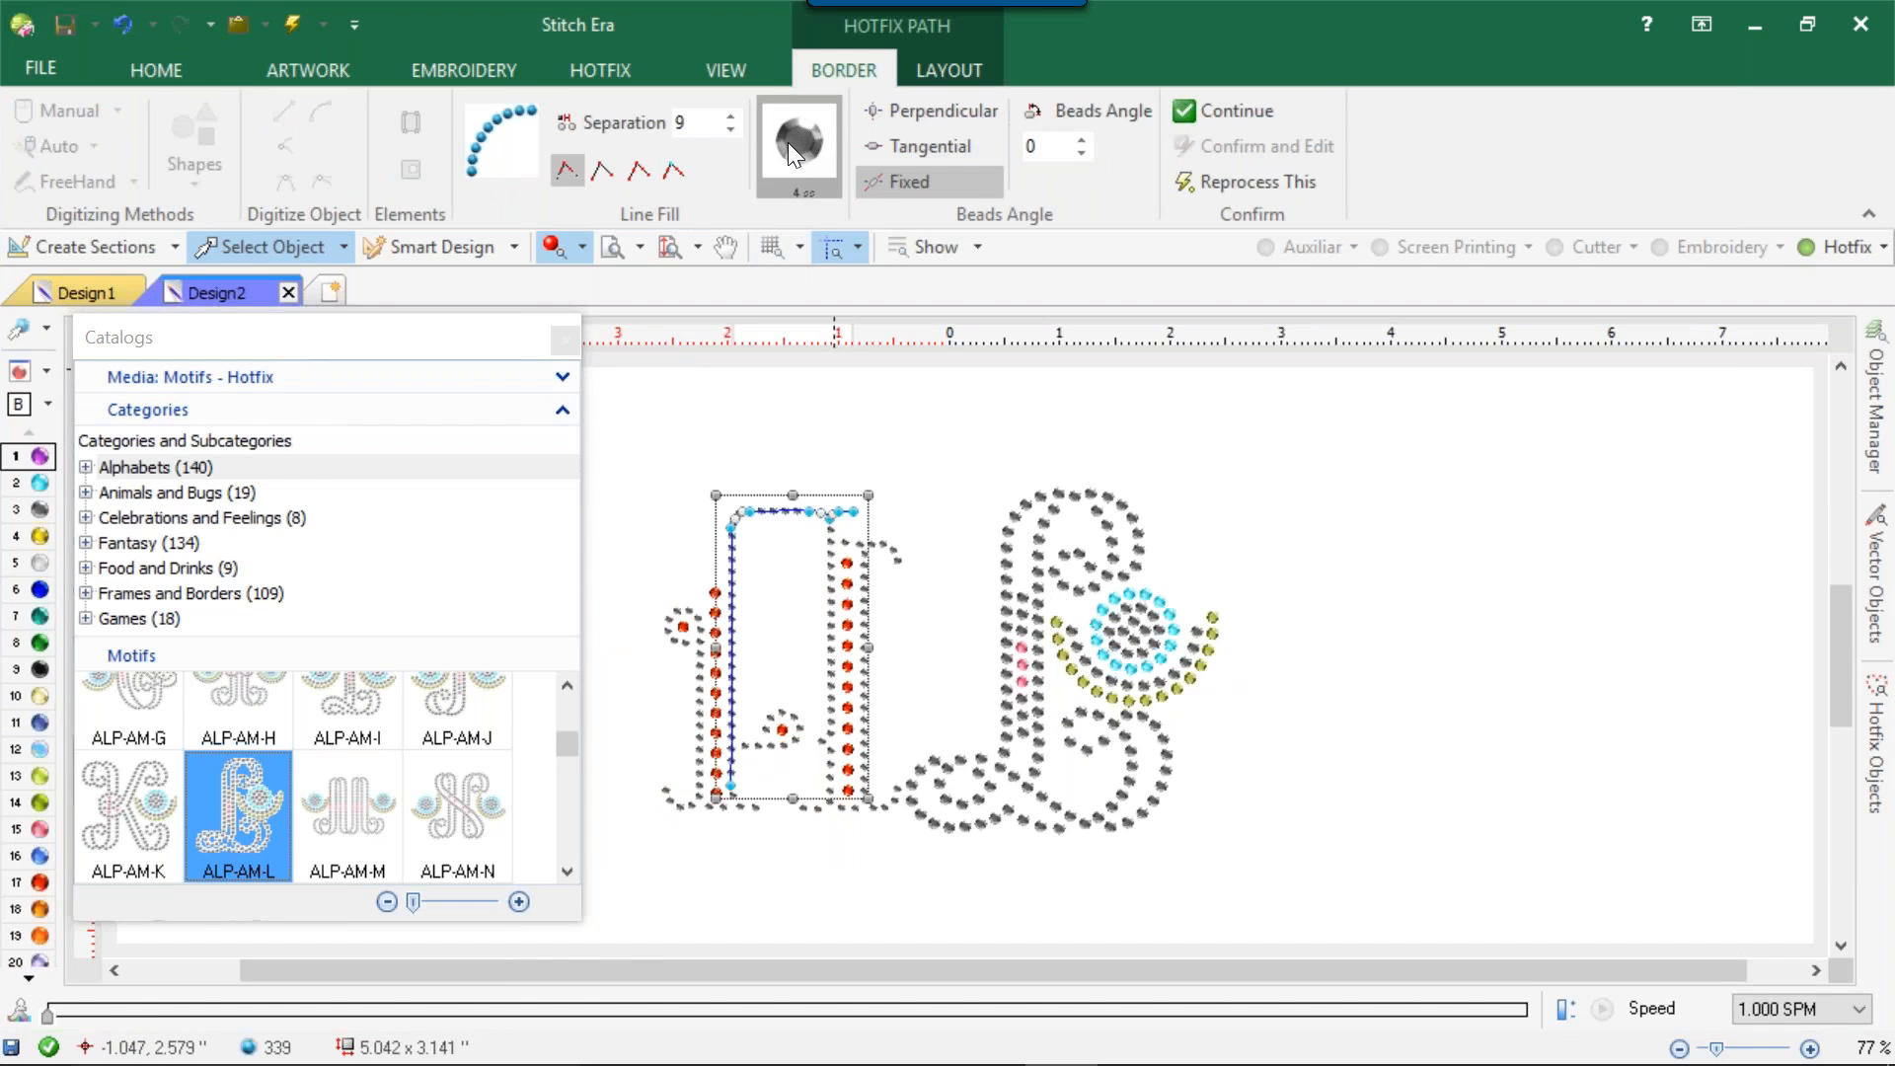
click(794, 143)
click(822, 186)
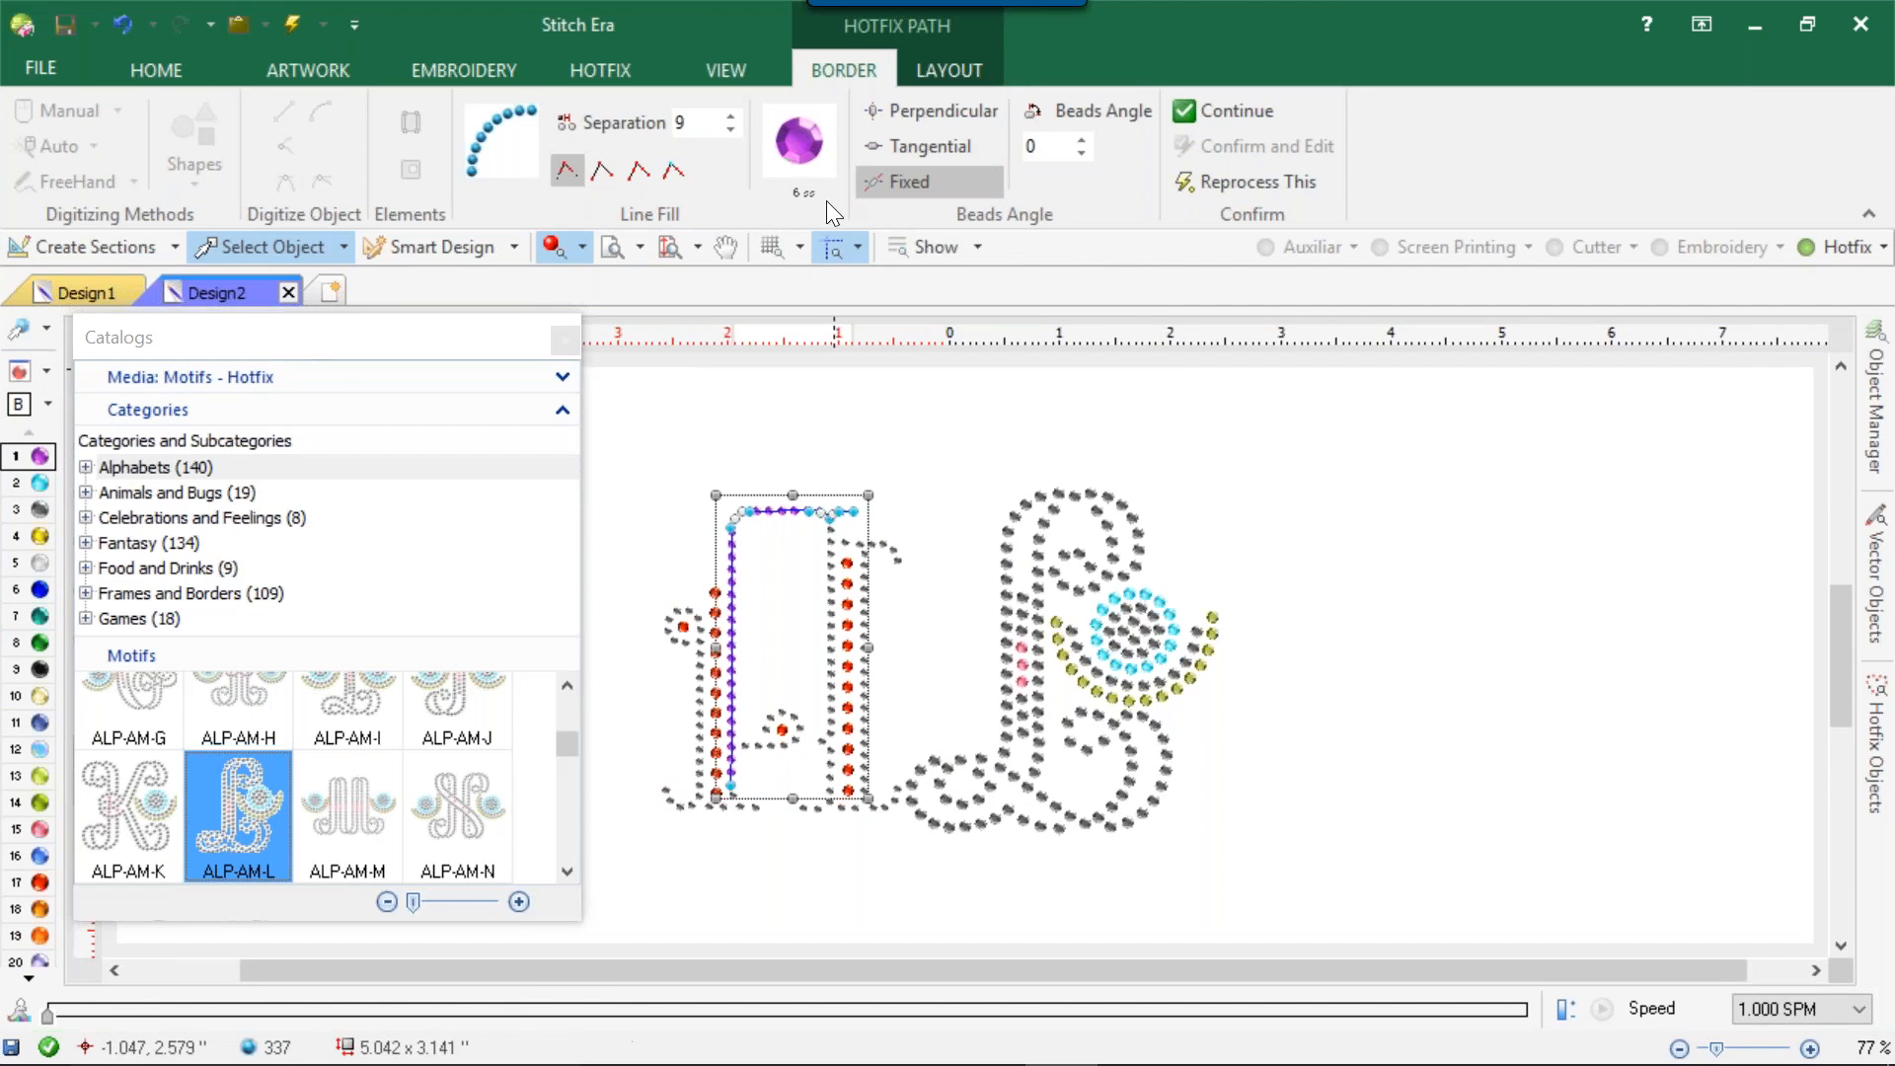
Change the beads of the letter A's rightmost vertical line to blue 6 ss.
click(866, 629)
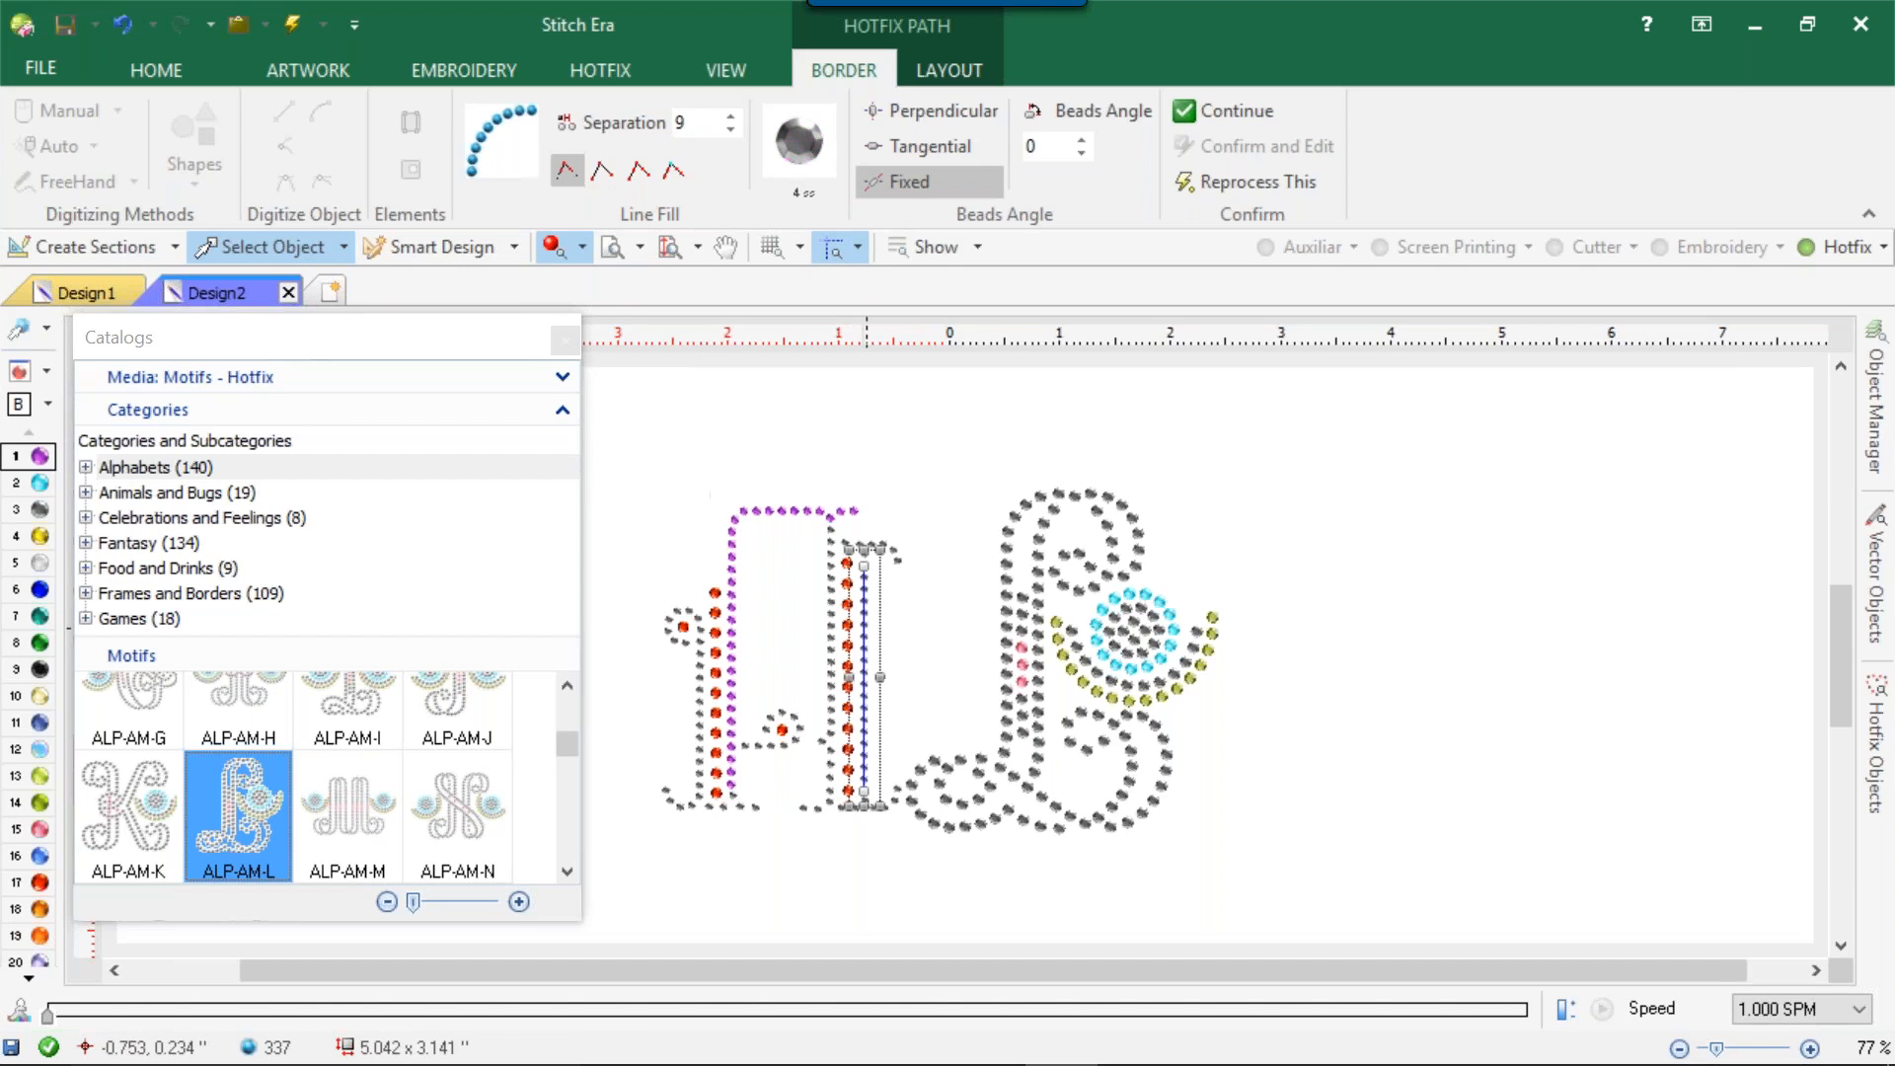
click(807, 138)
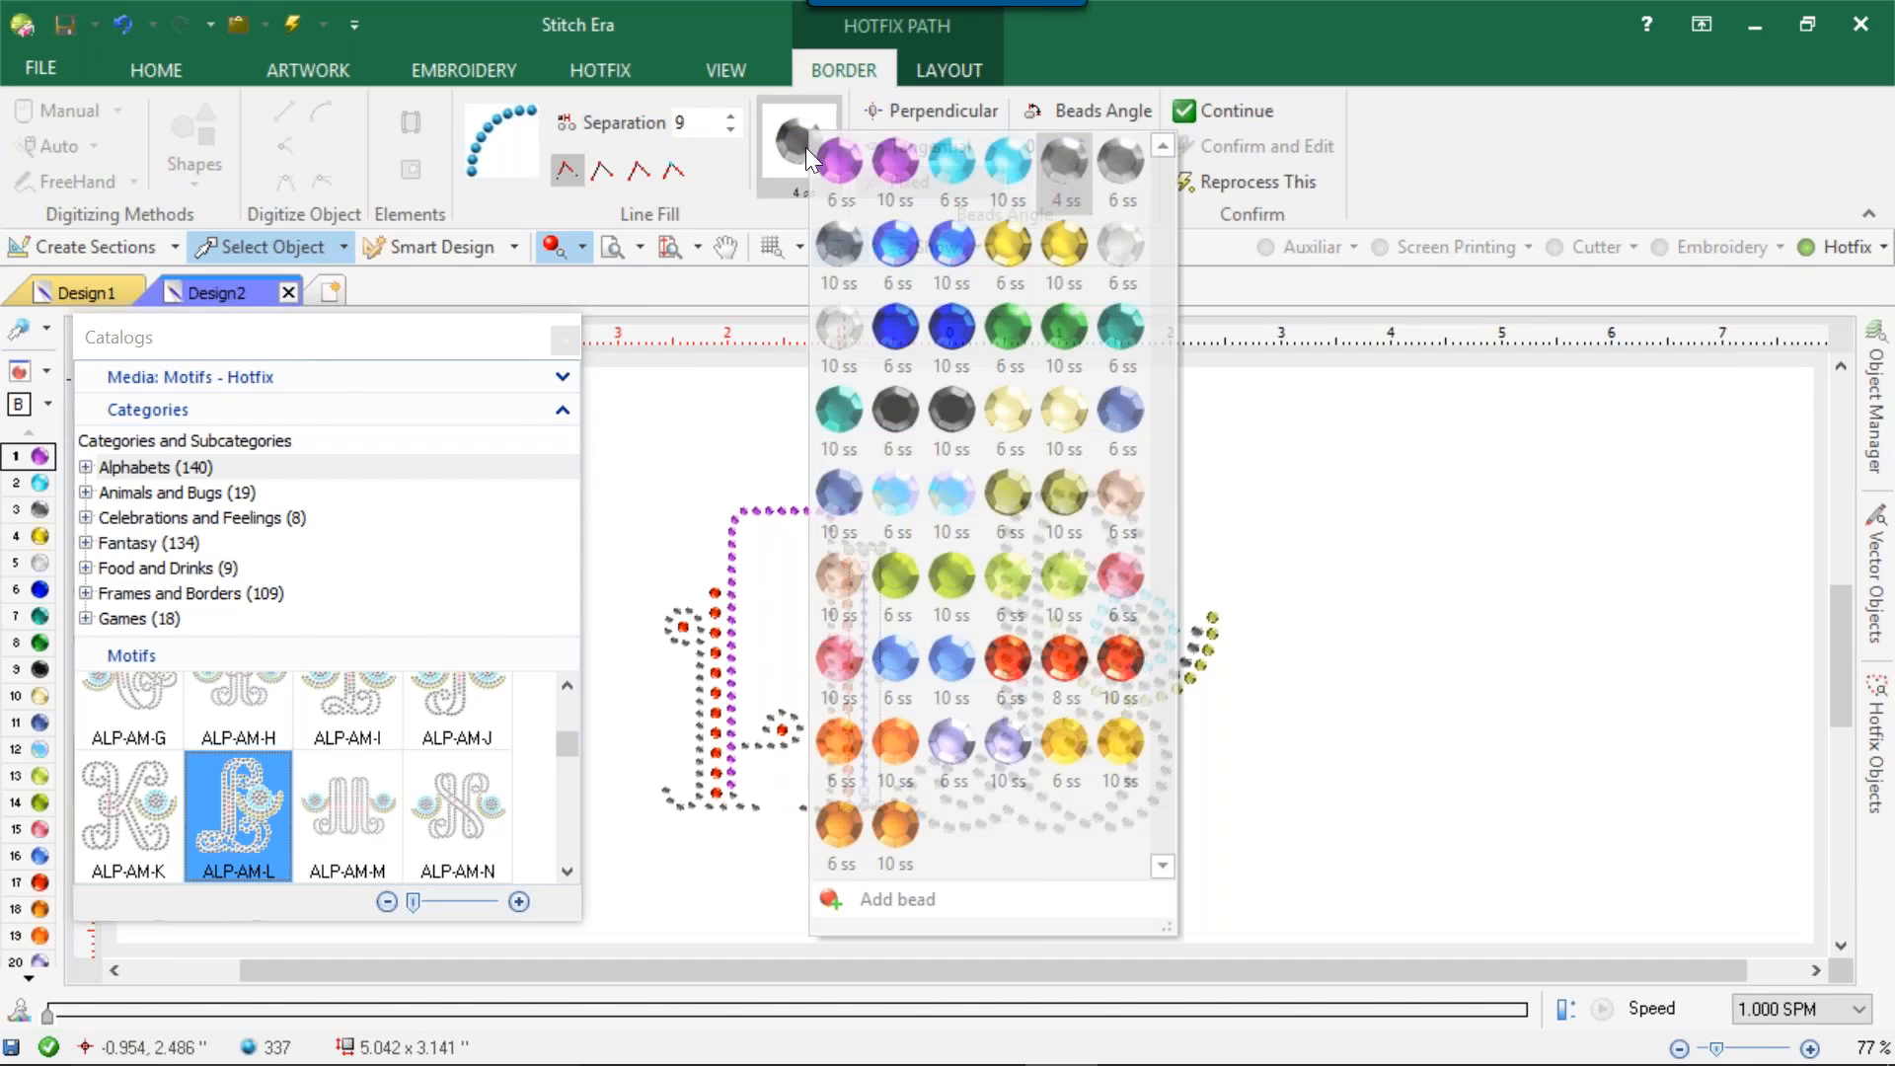
click(892, 235)
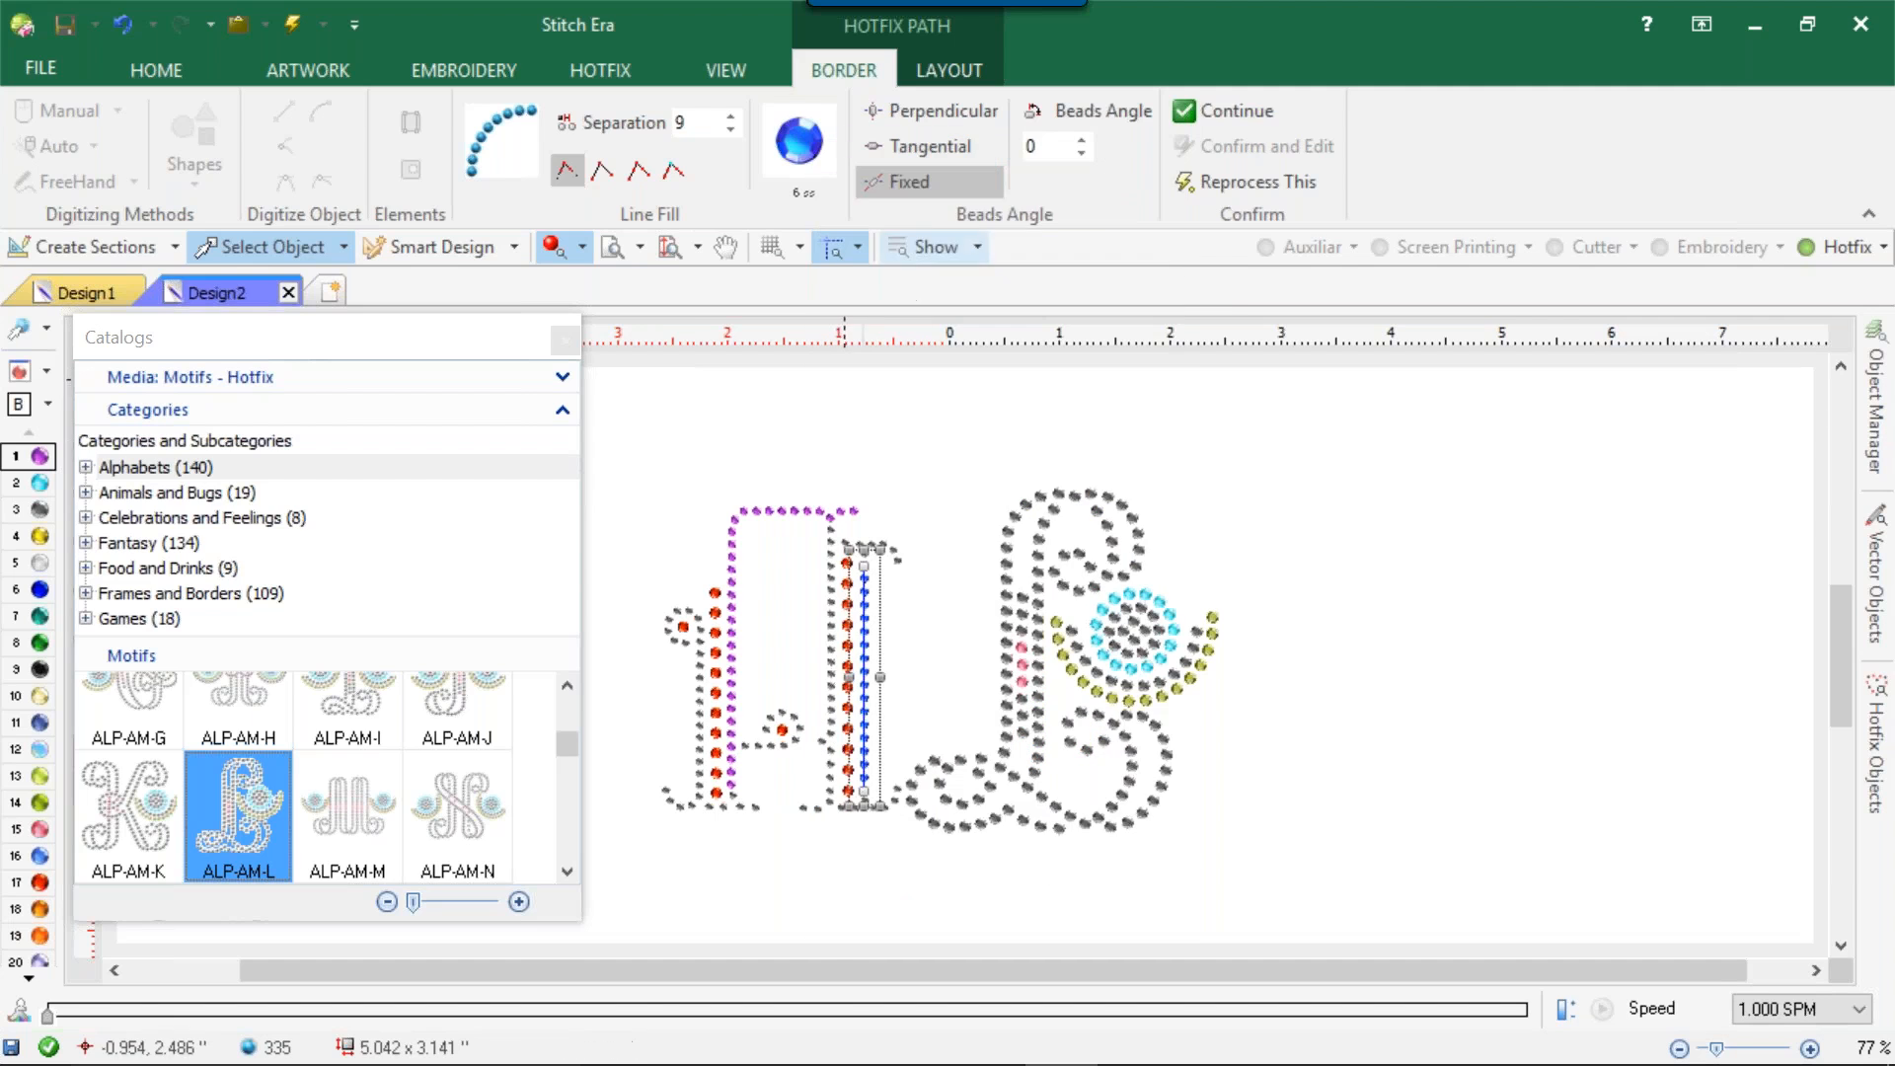
Change the beads of the letter A's curled left path to dark blue 10 ss.
click(701, 658)
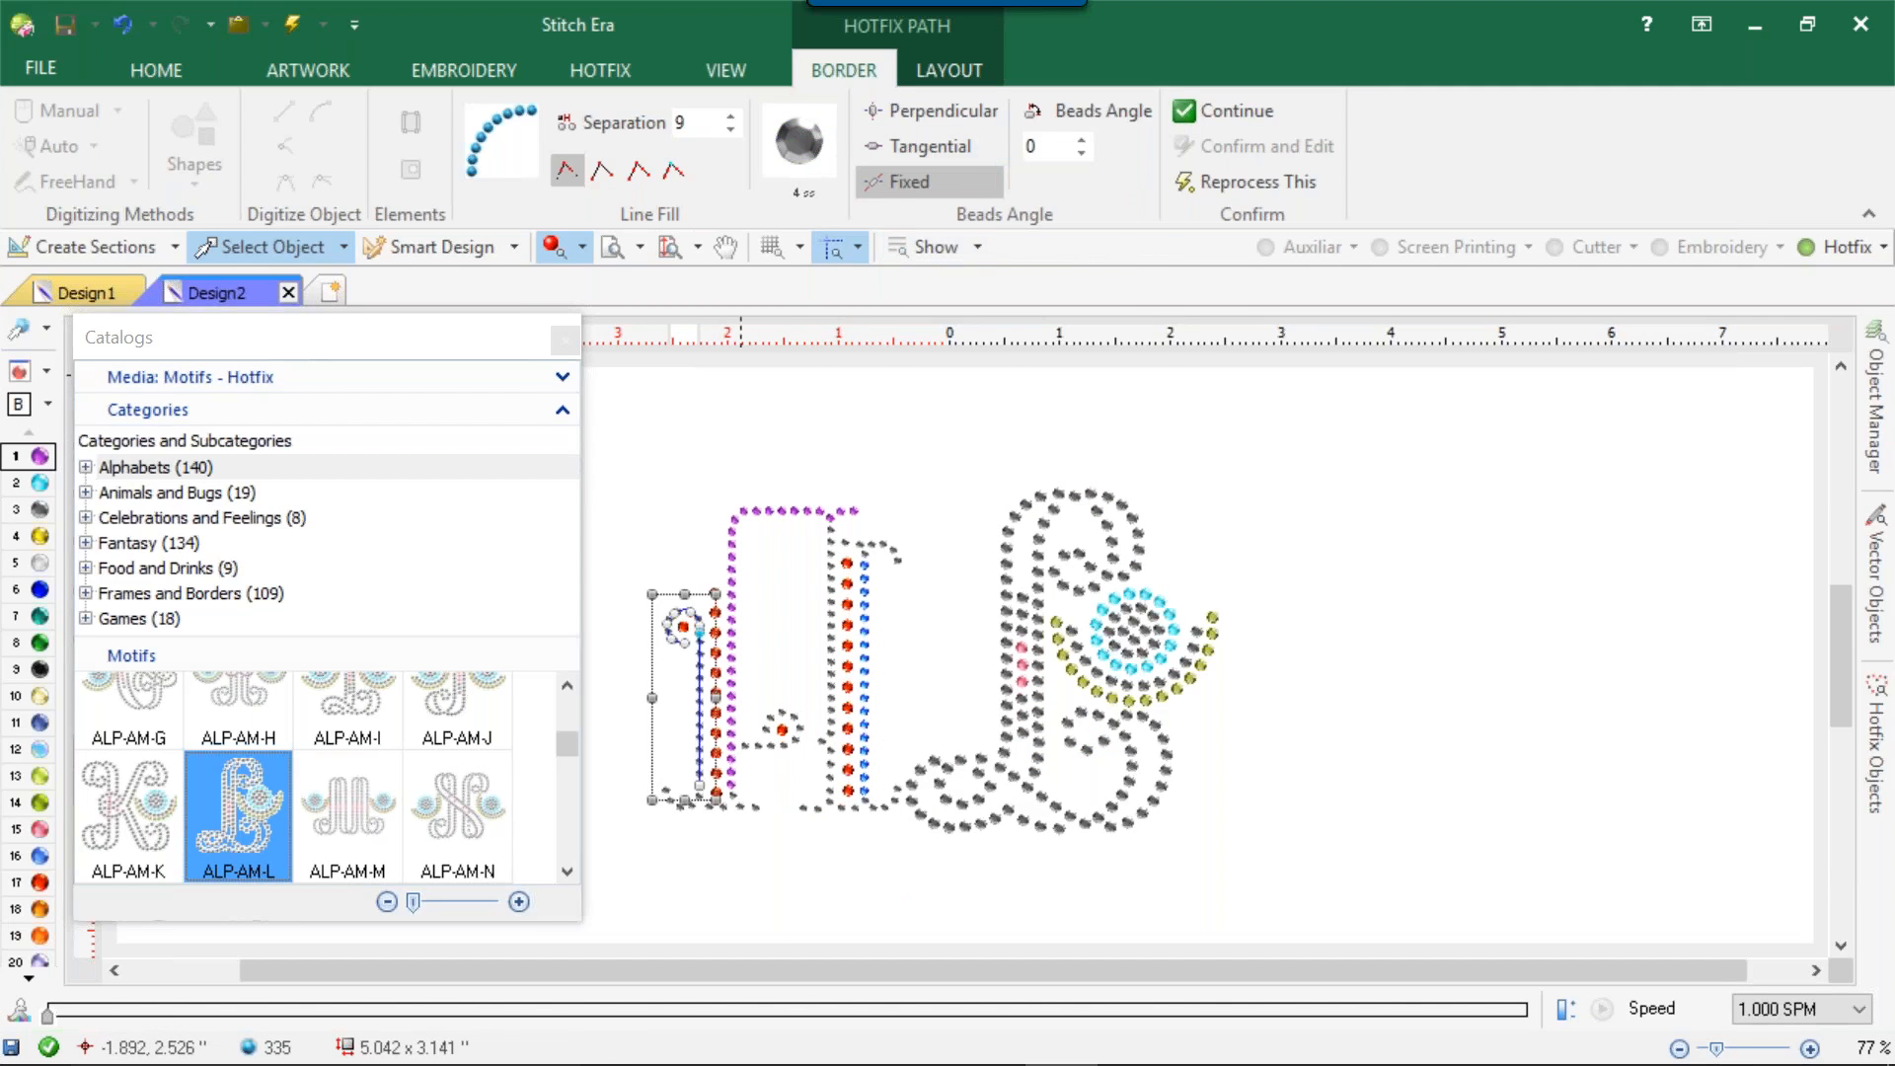
click(793, 146)
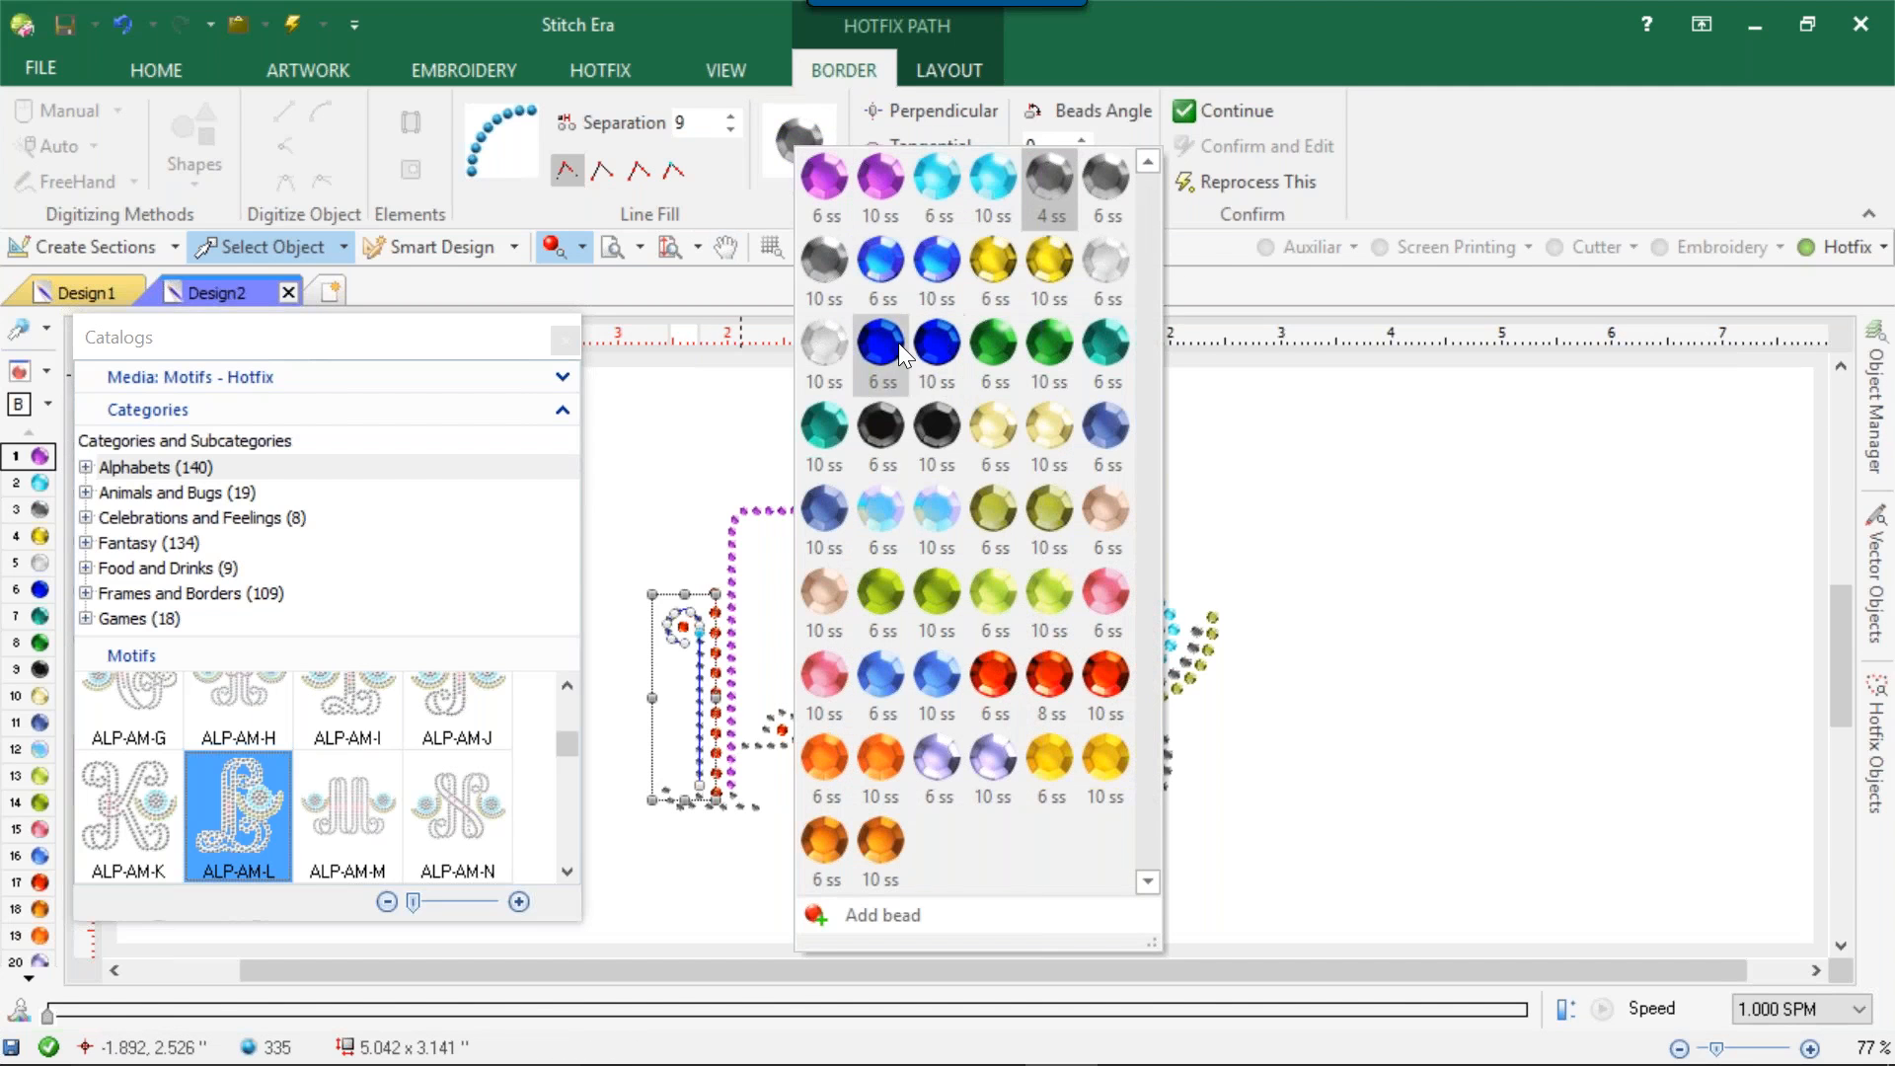
click(933, 344)
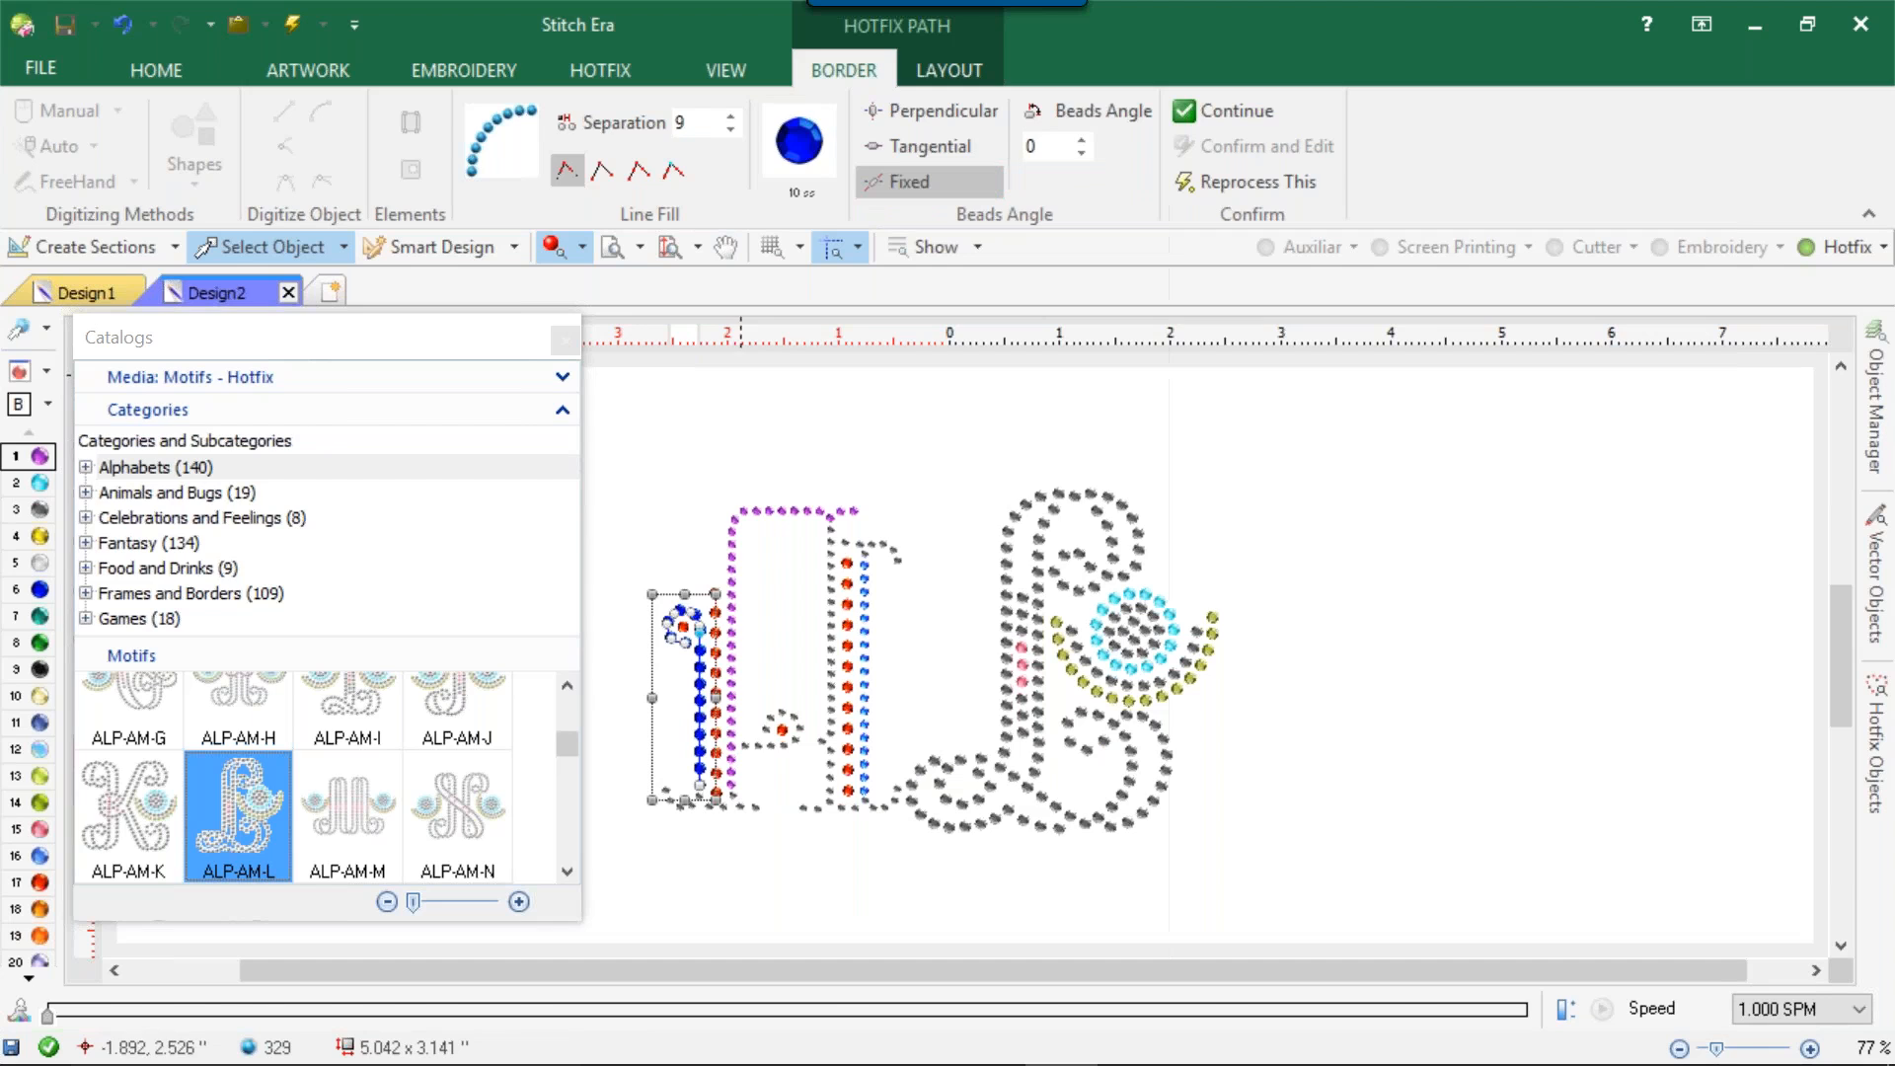
Select both hotfix letters and delete them from the design.
click(878, 456)
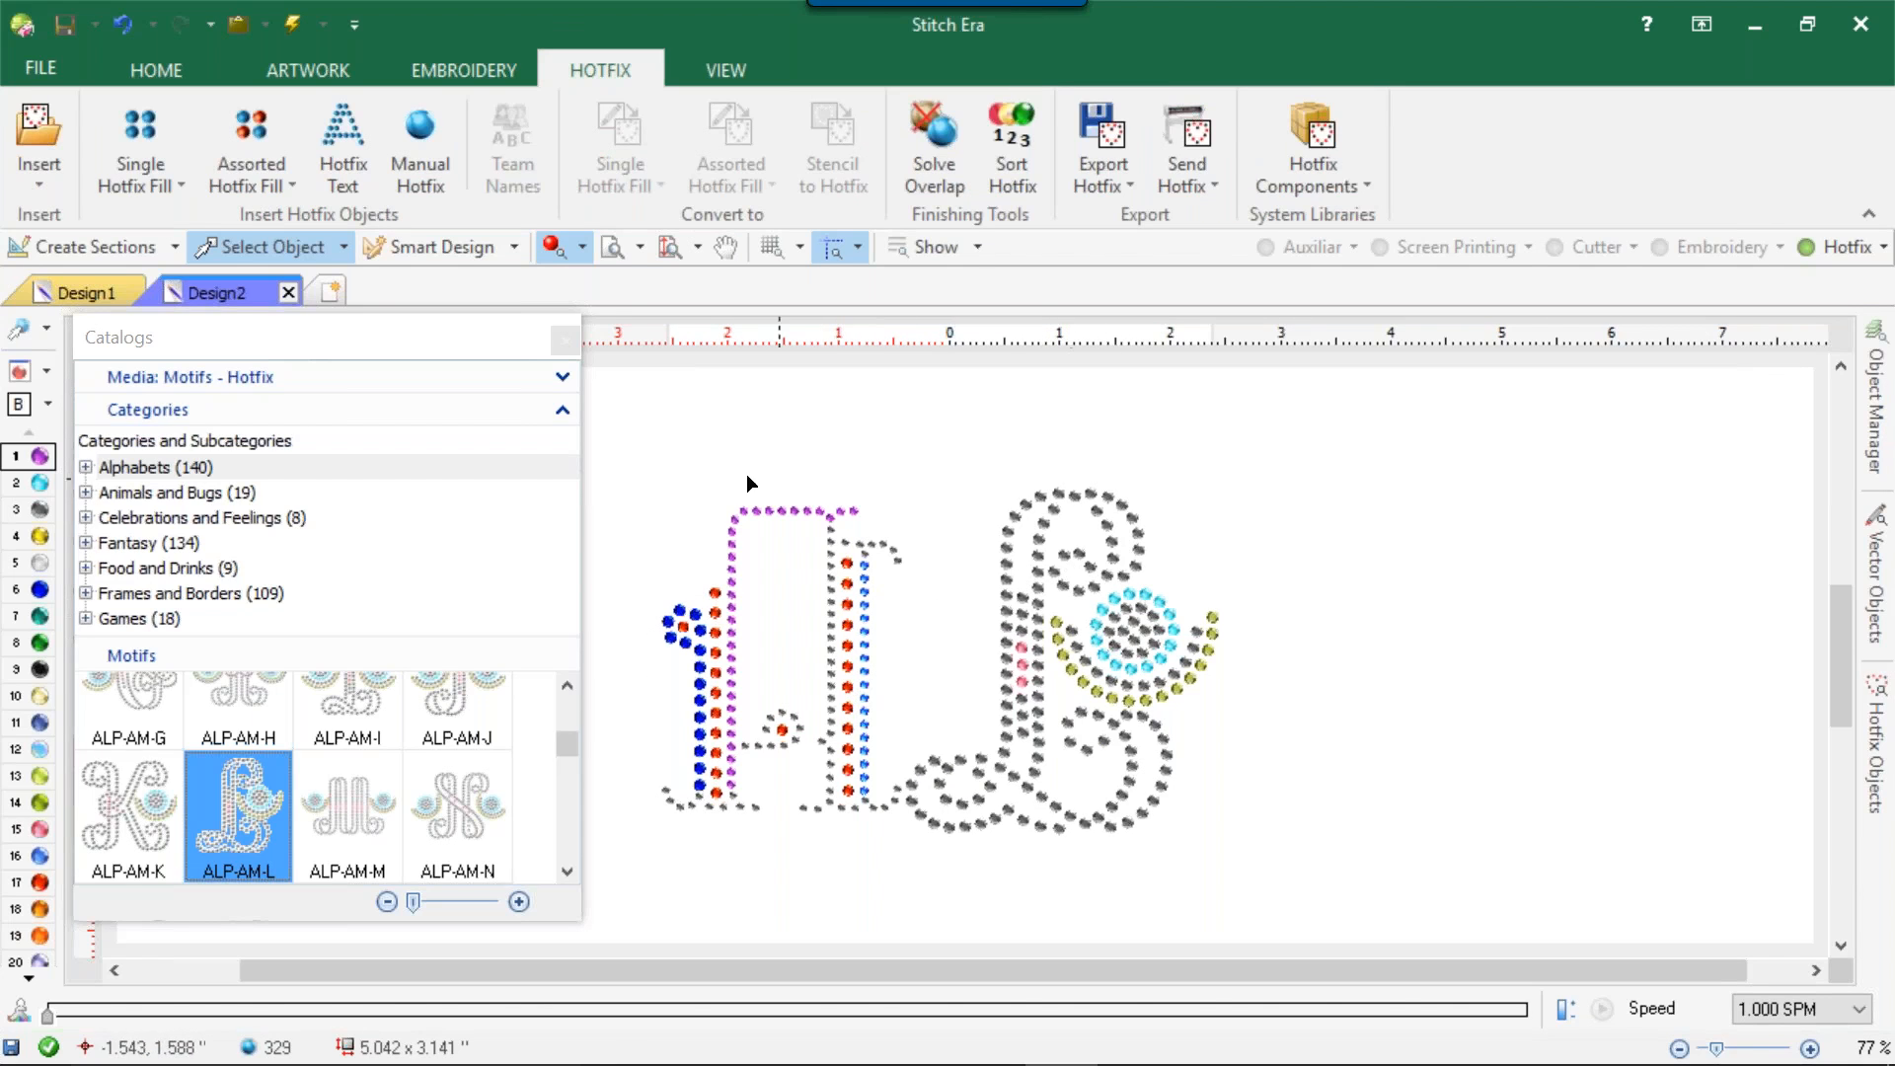
drag(642, 411, 815, 684)
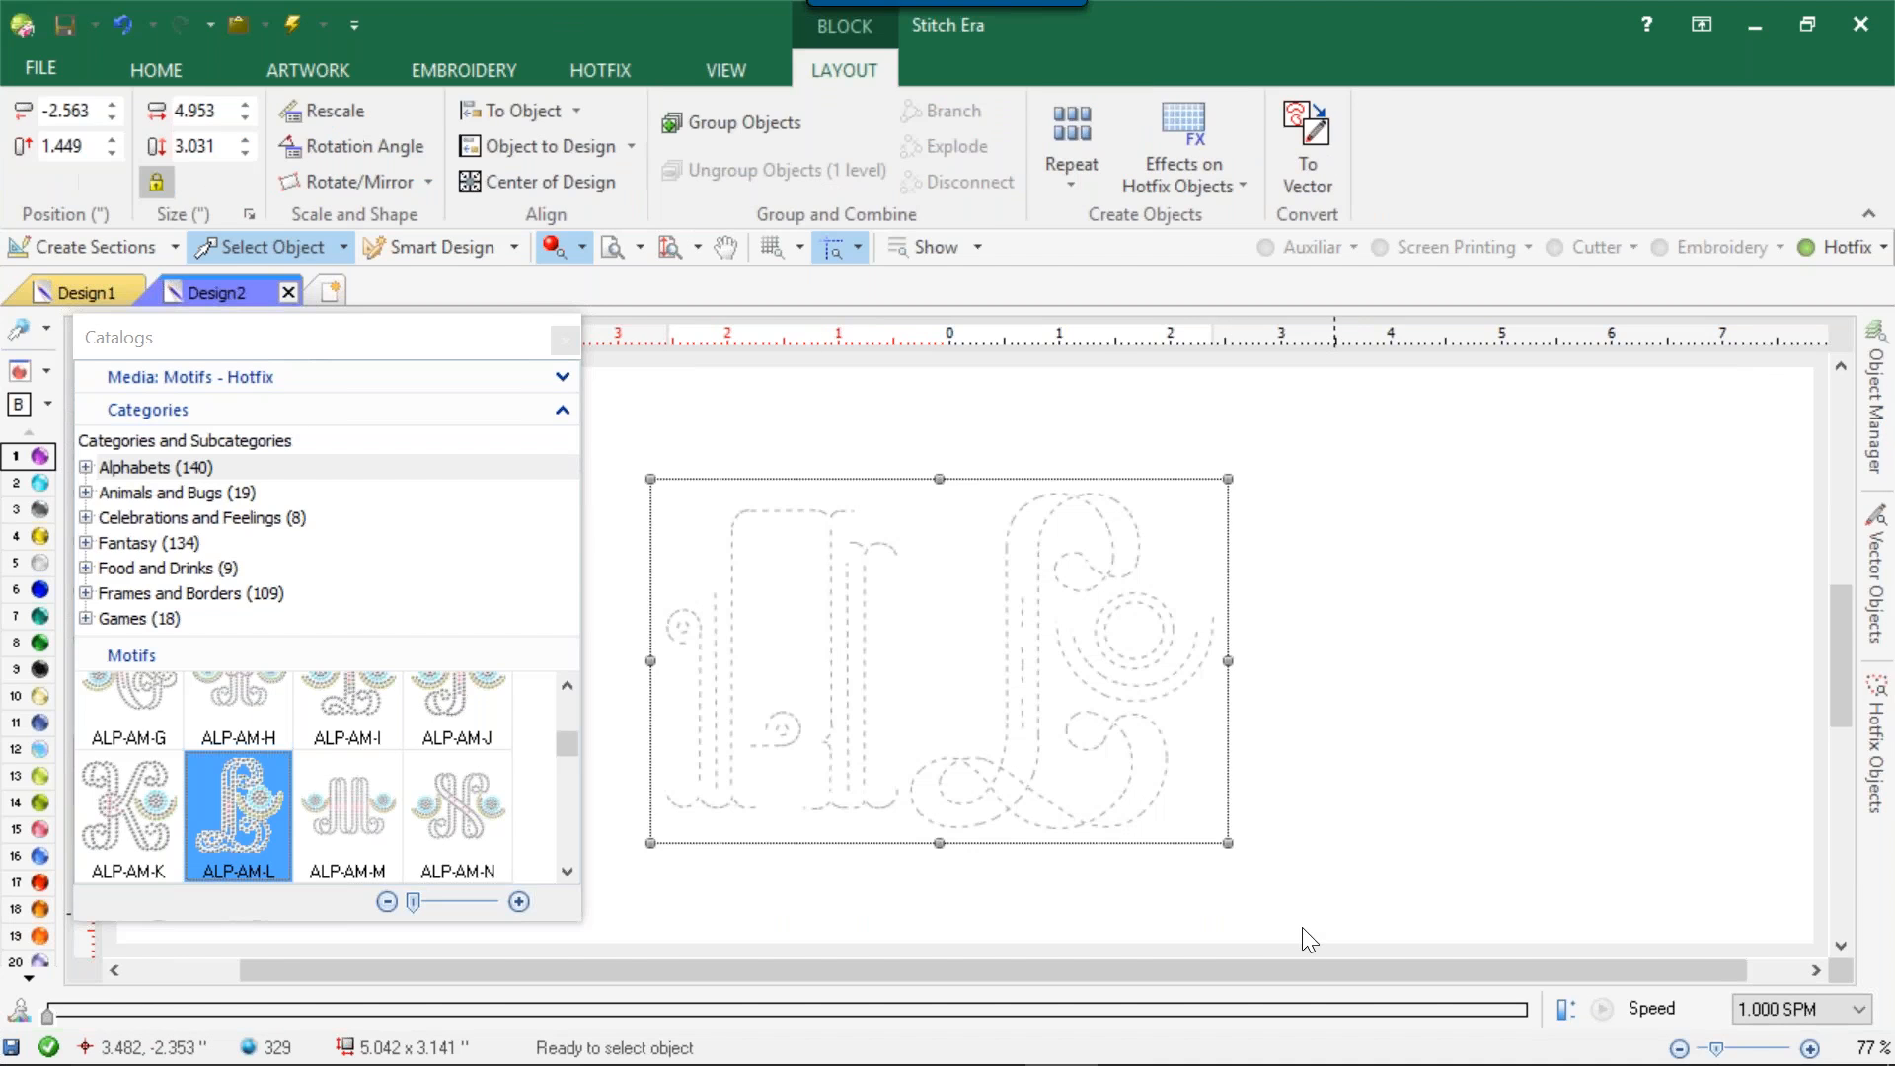
key(Delete)
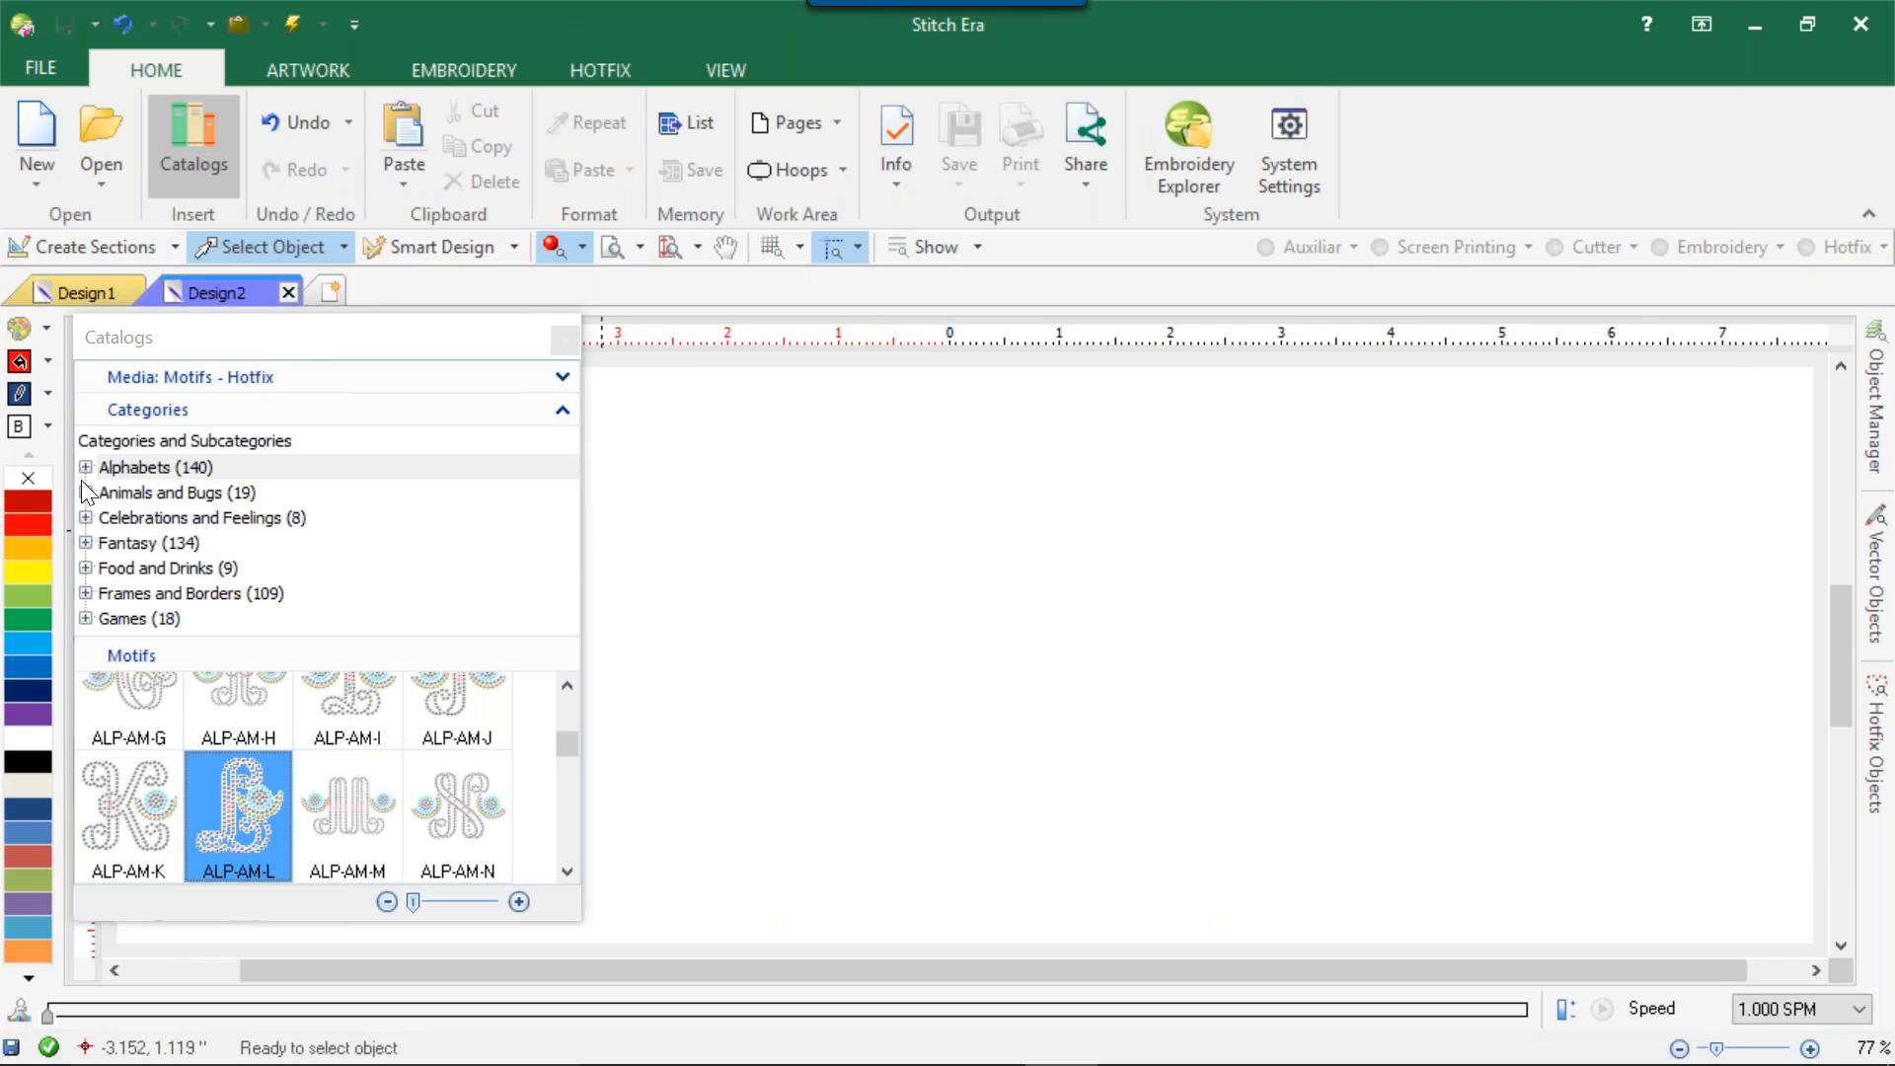
Browse the Alphabets category of hotfix motifs and place the Gothic capital ALP-CG-XCAP in the design.
click(84, 468)
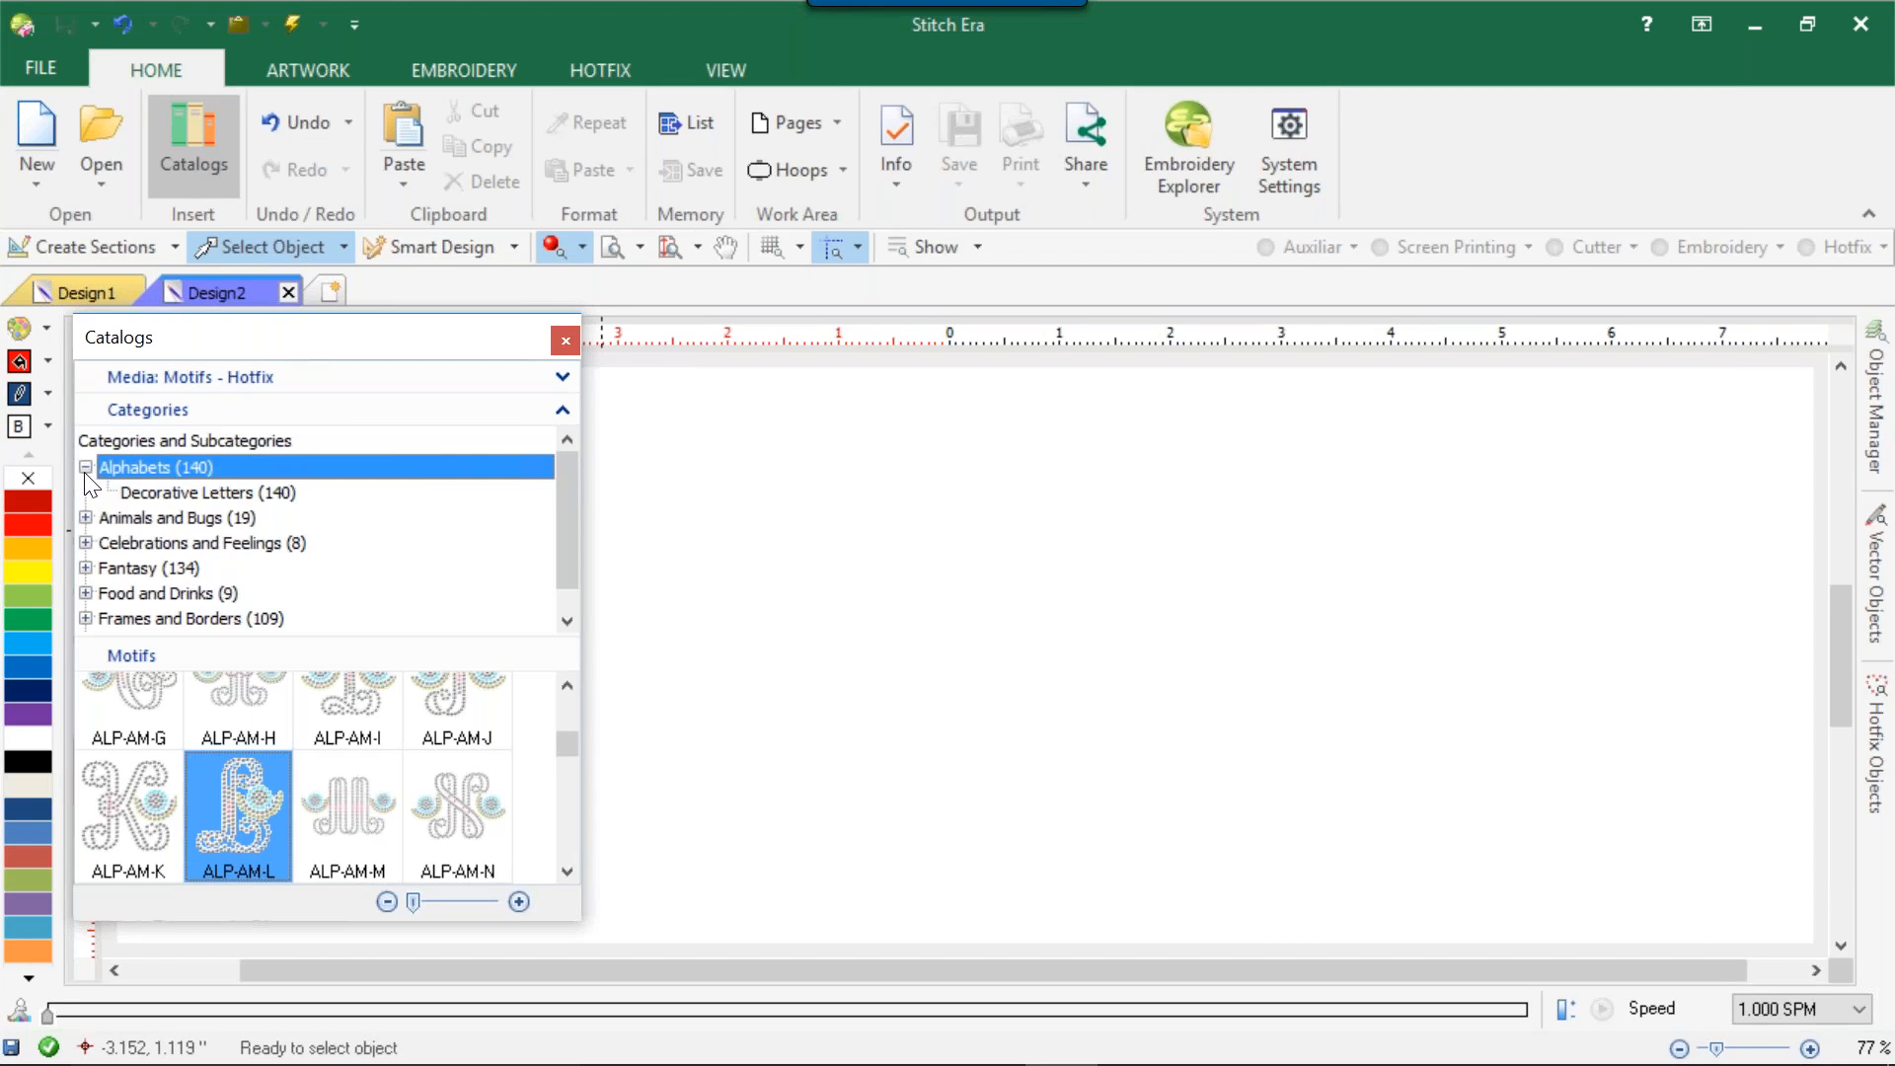
click(158, 493)
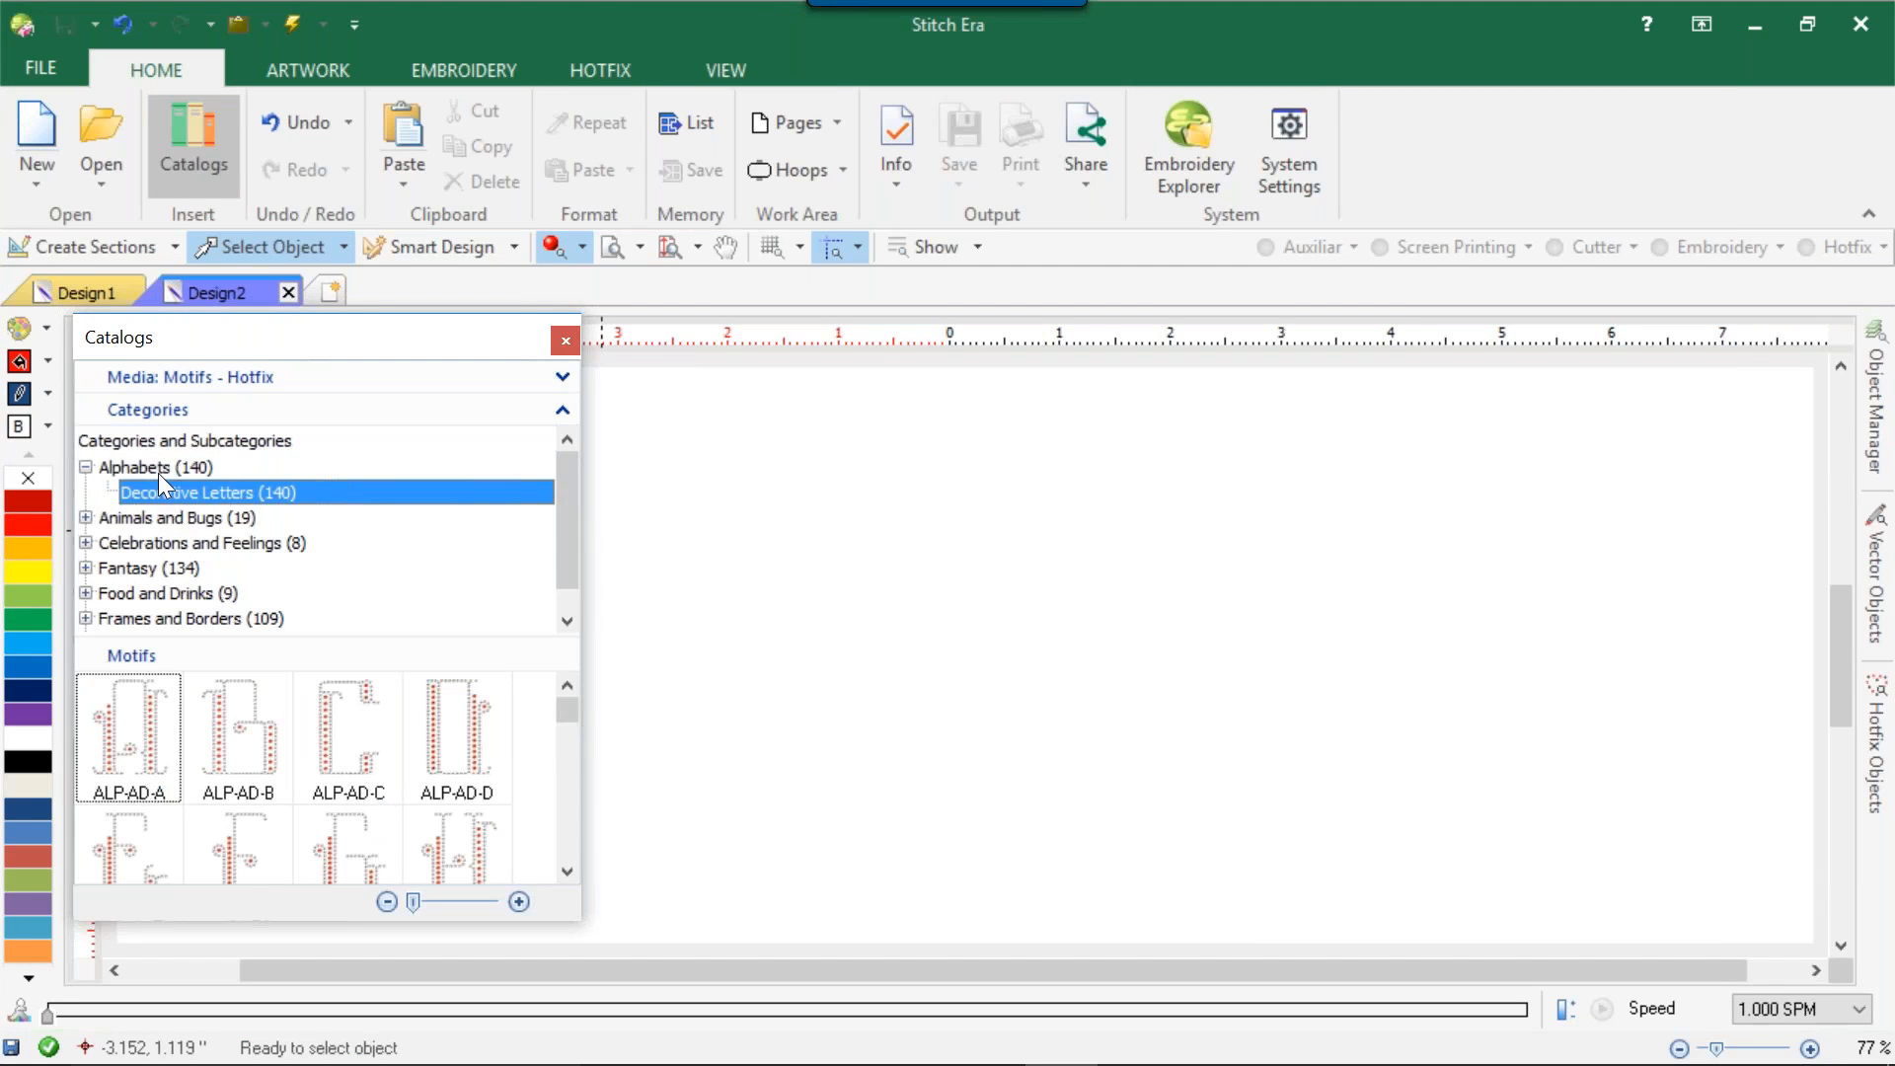
click(158, 470)
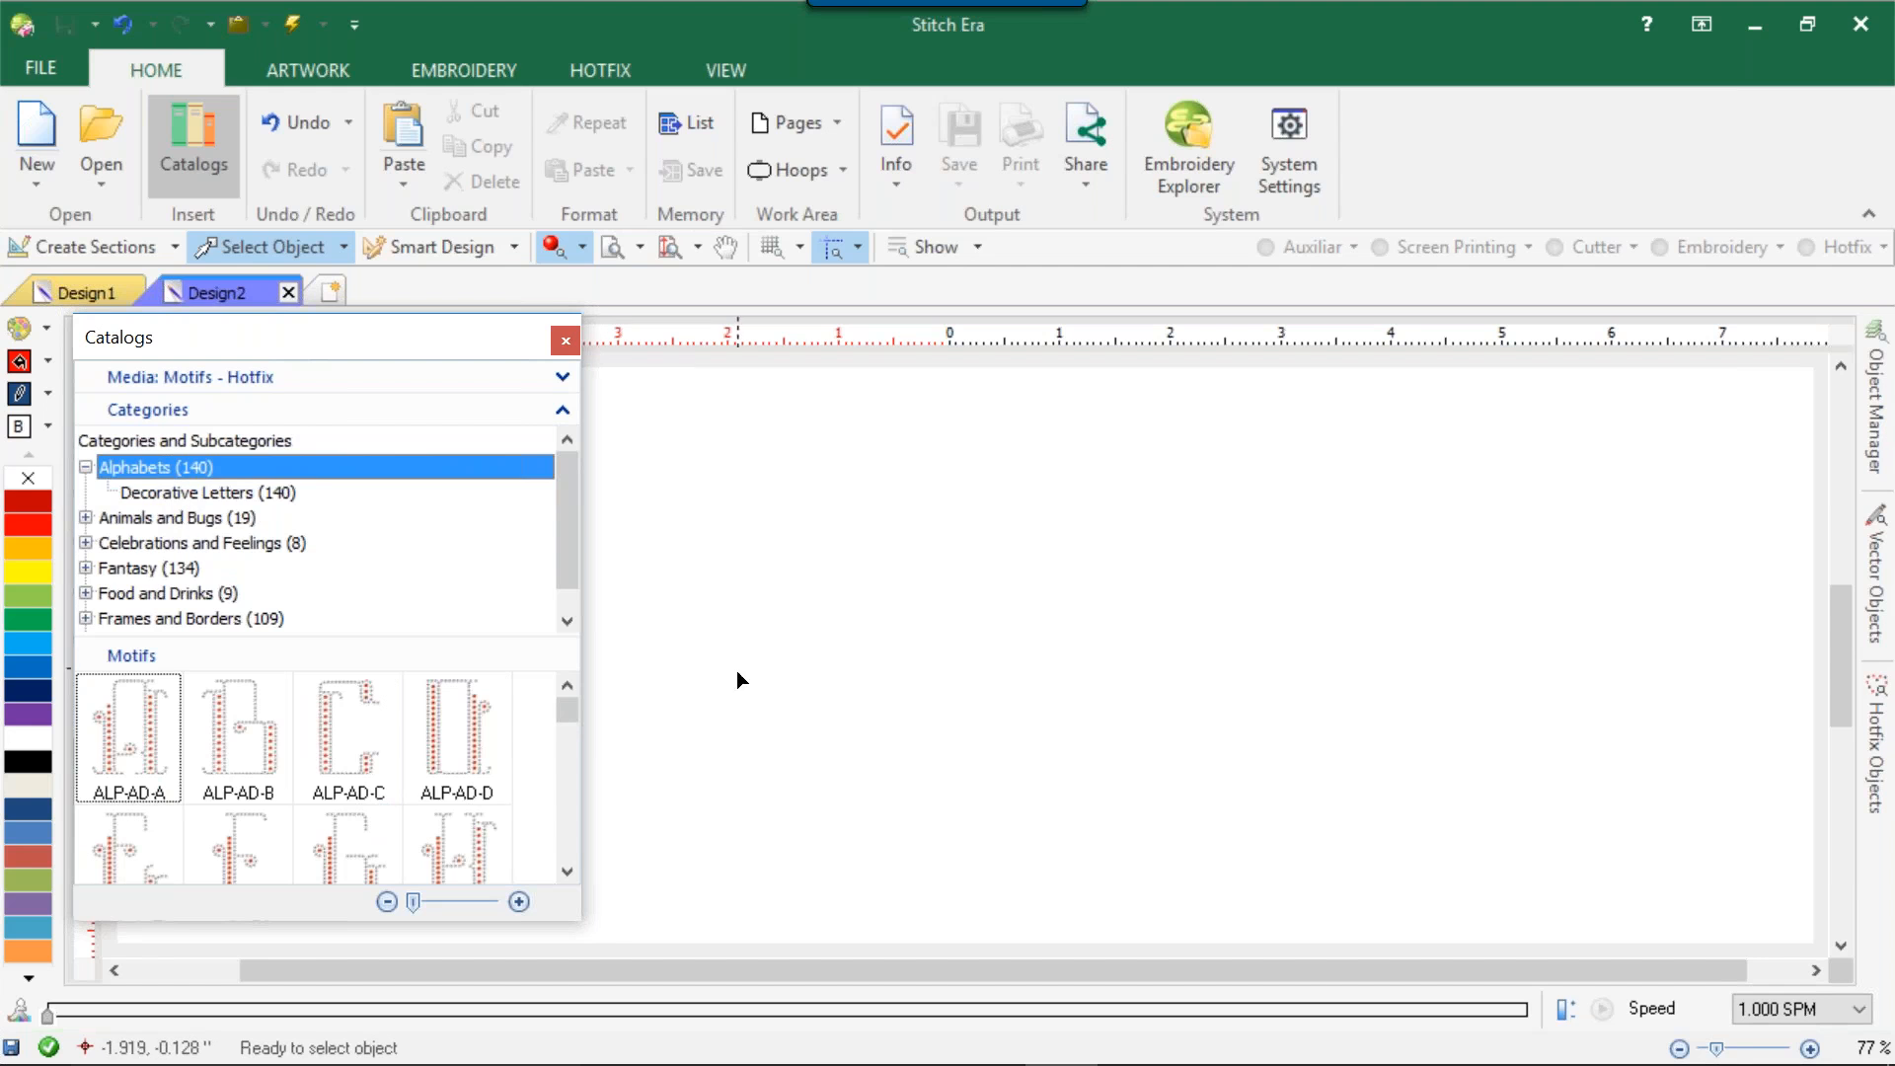
drag(564, 715, 600, 822)
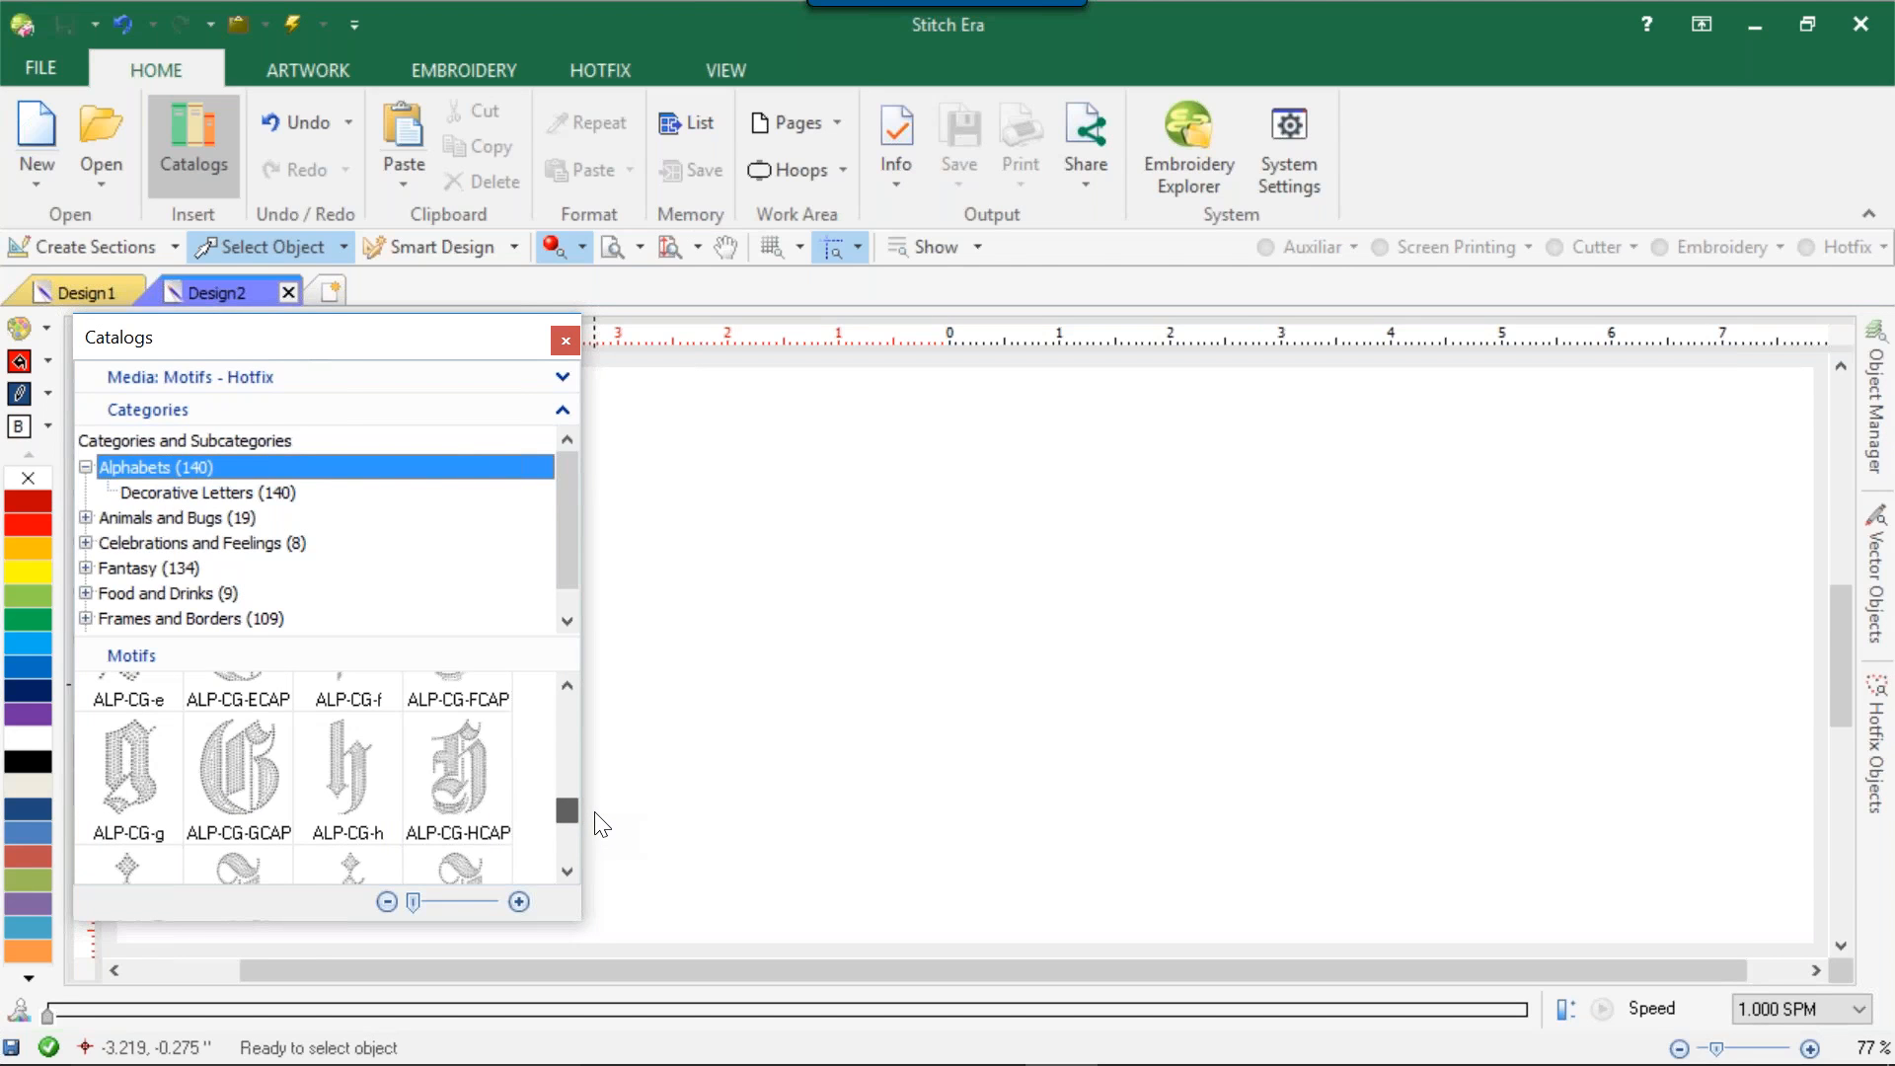
drag(601, 825, 599, 859)
drag(486, 748, 920, 604)
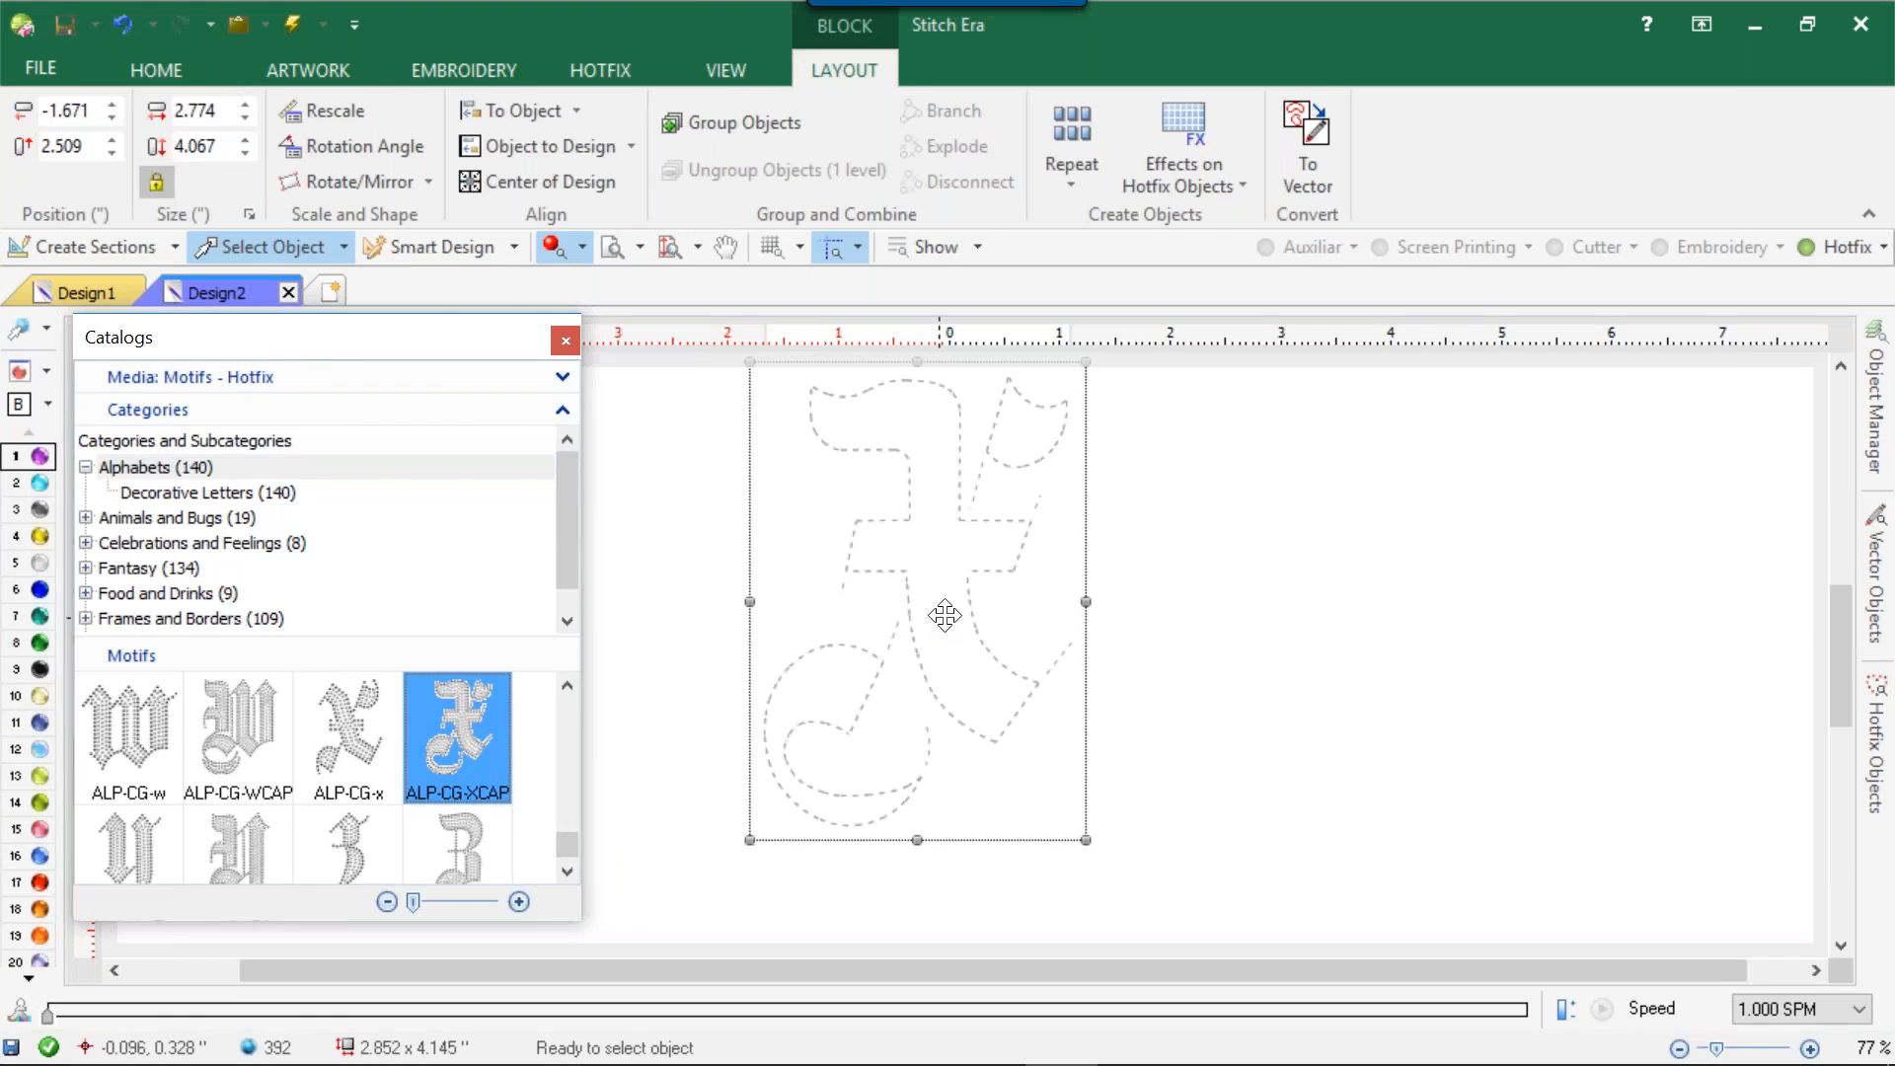
click(1159, 595)
Change the border beads of the X's main stroke to clear 10 ss.
double_click(920, 539)
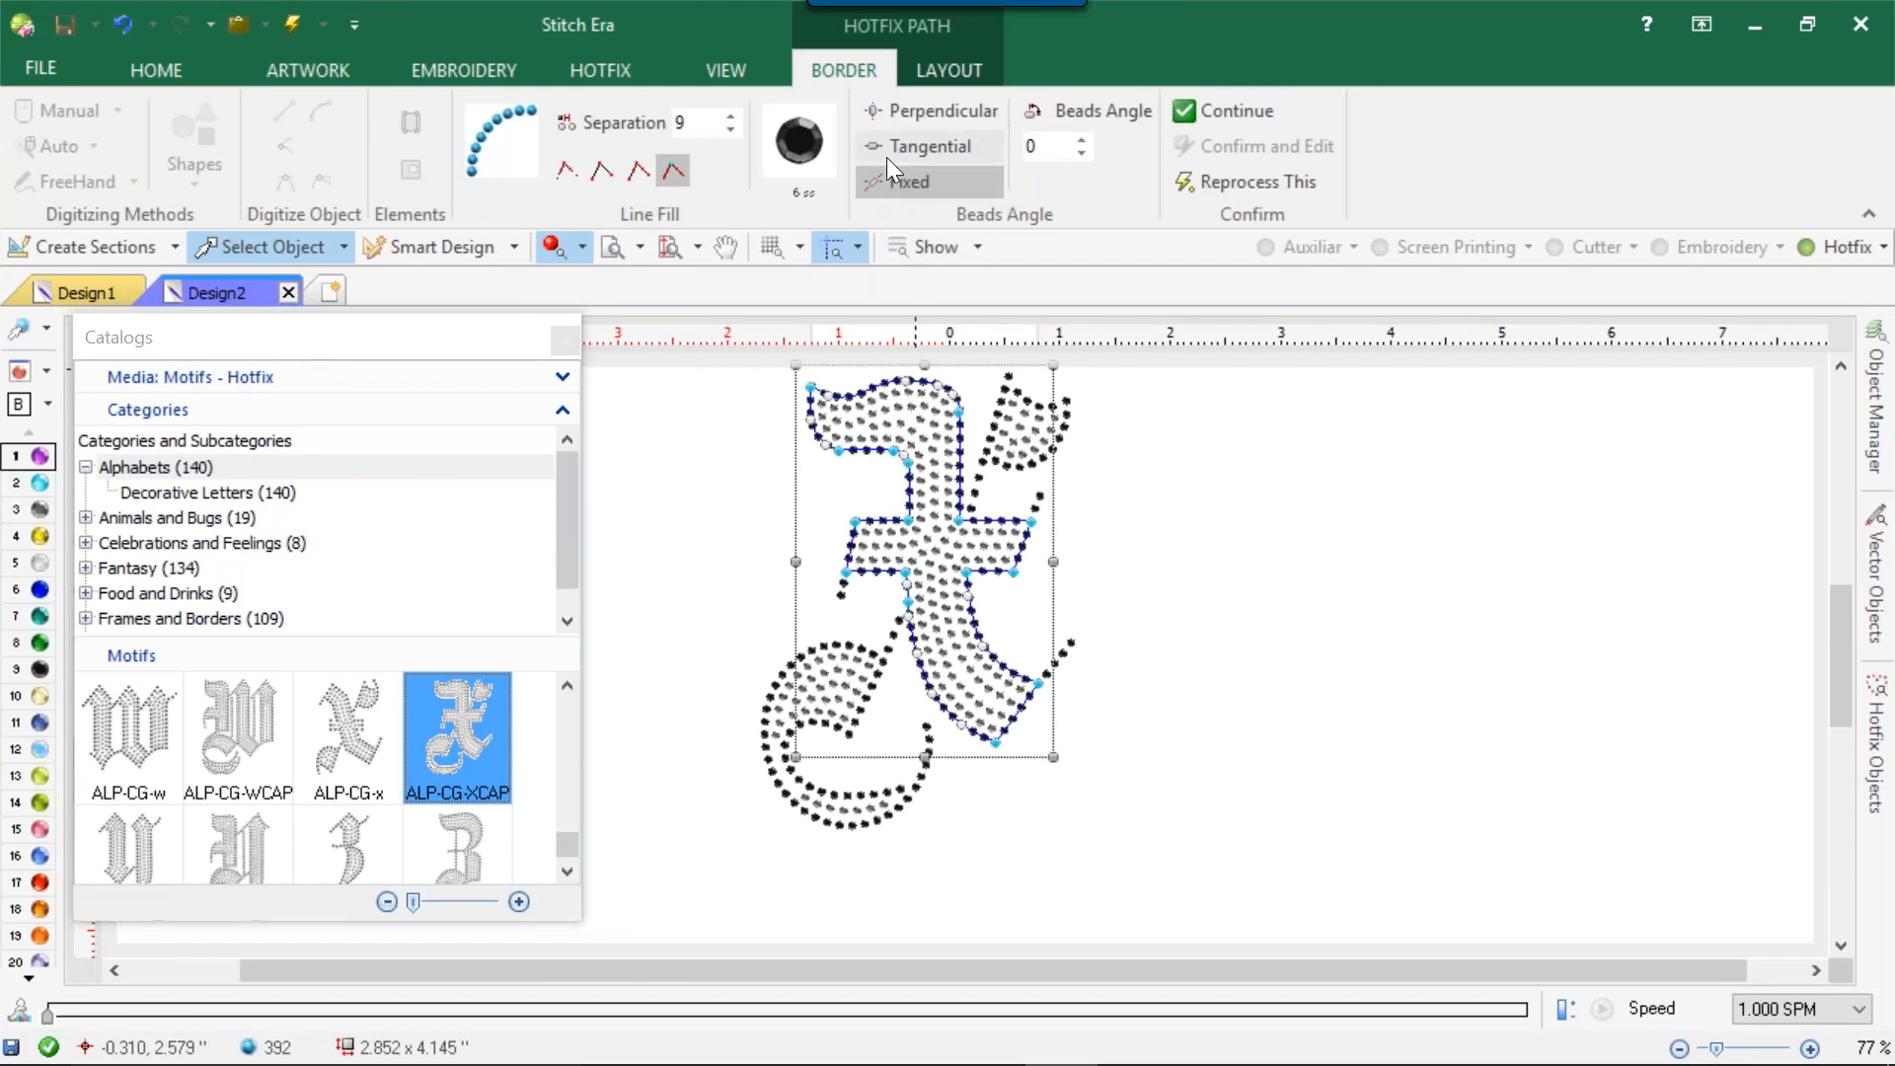
click(813, 136)
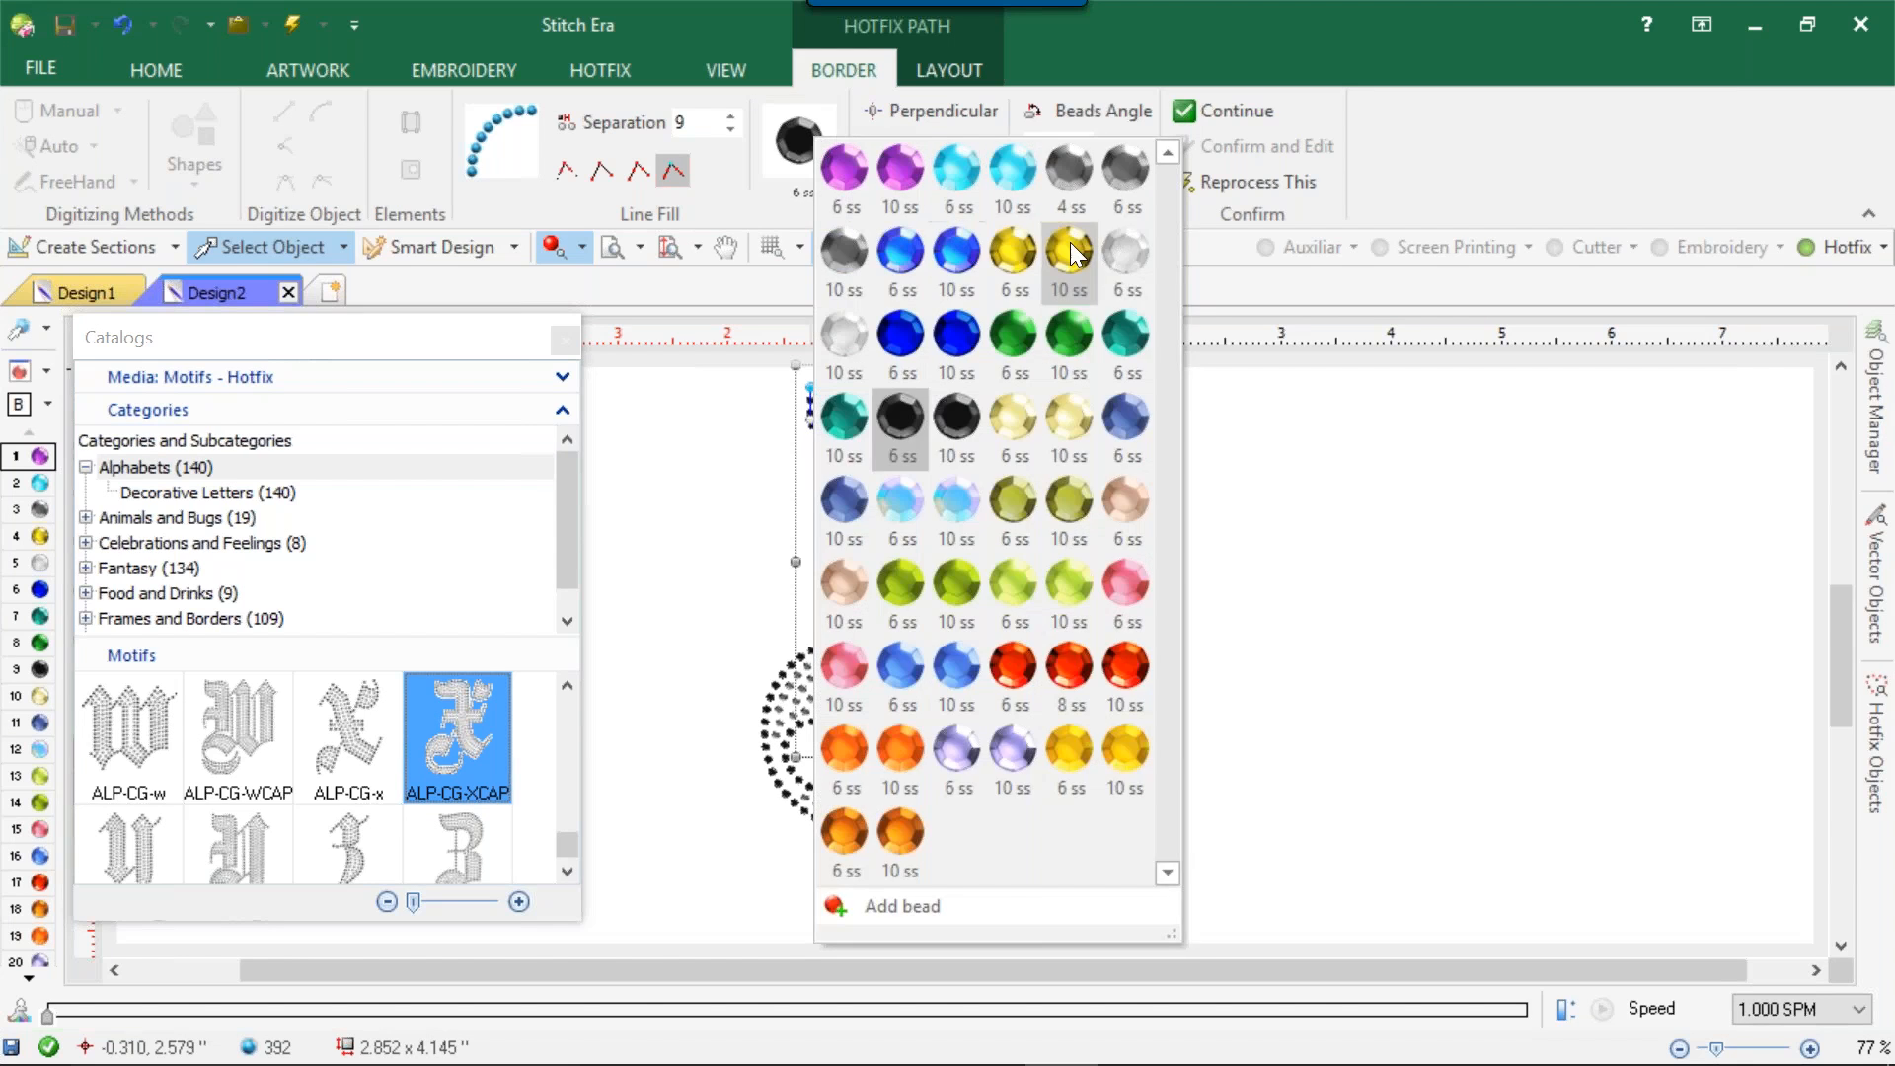
click(1122, 249)
click(796, 139)
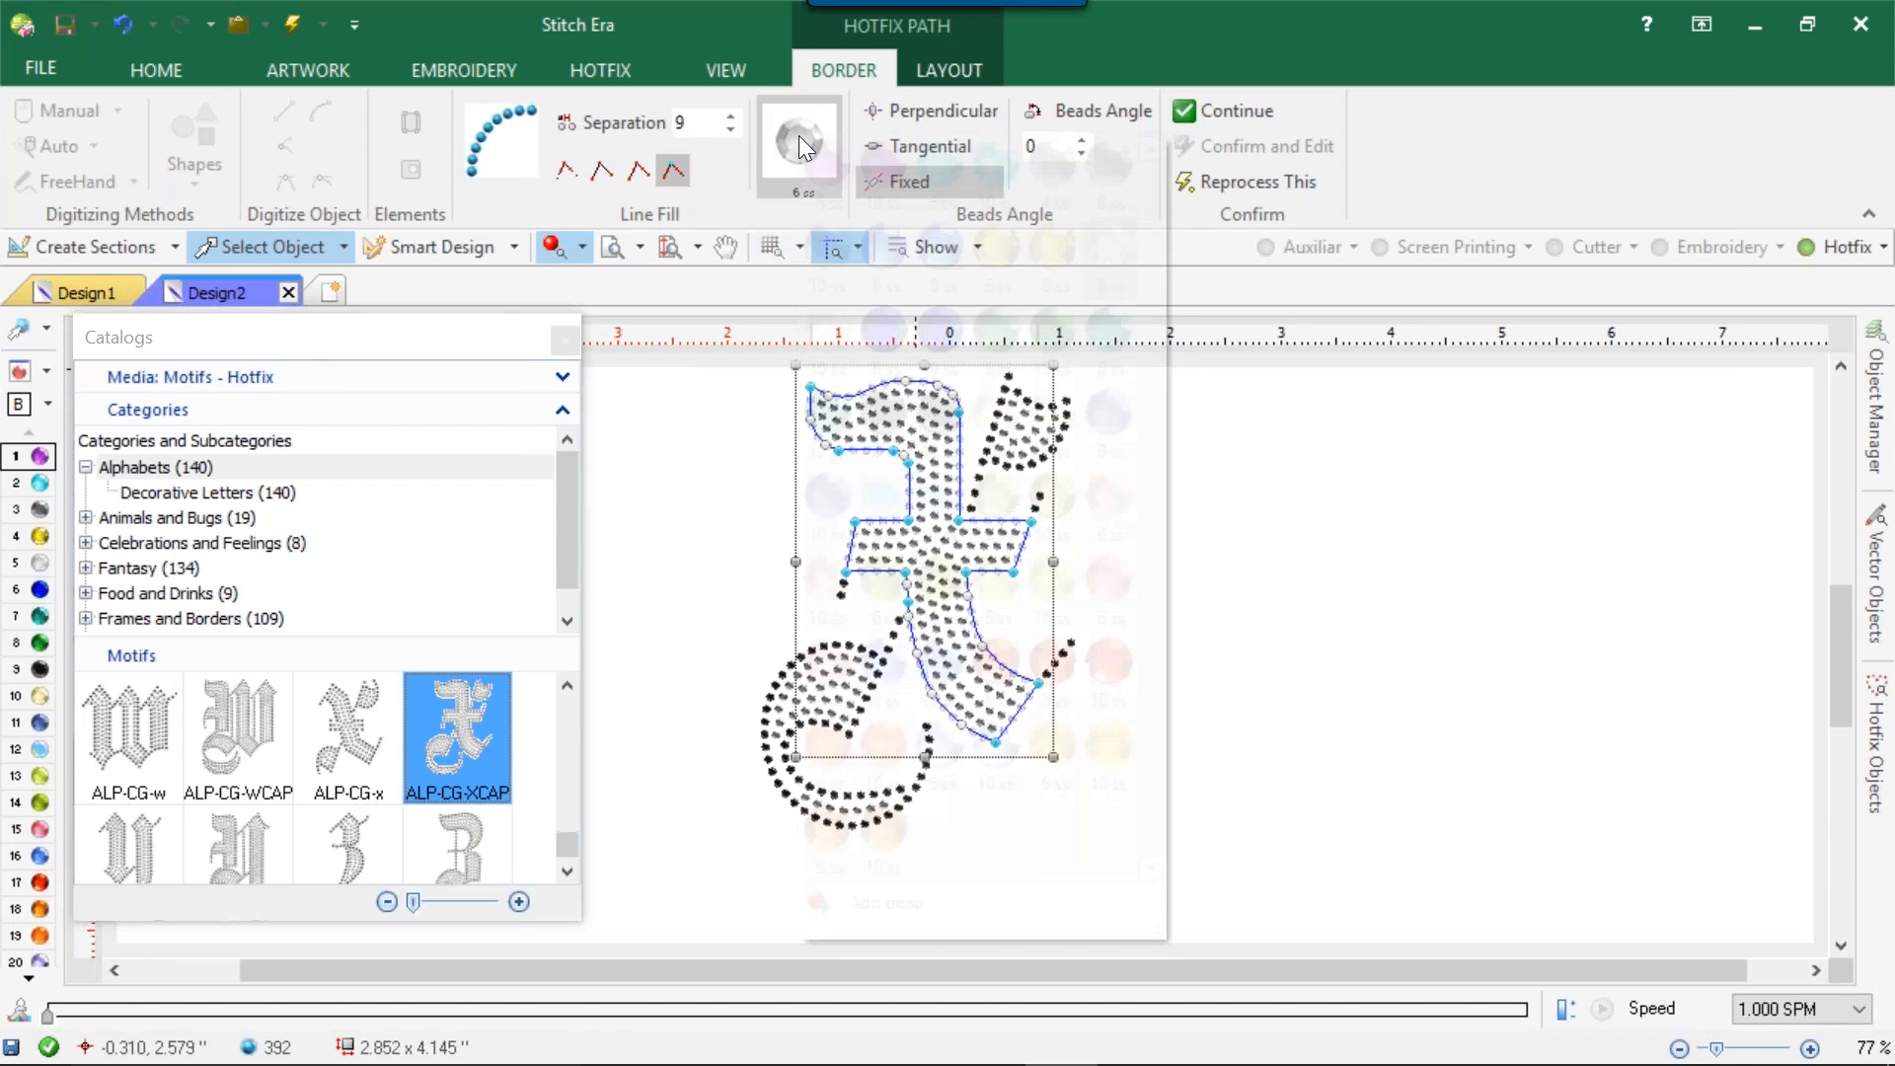
click(822, 342)
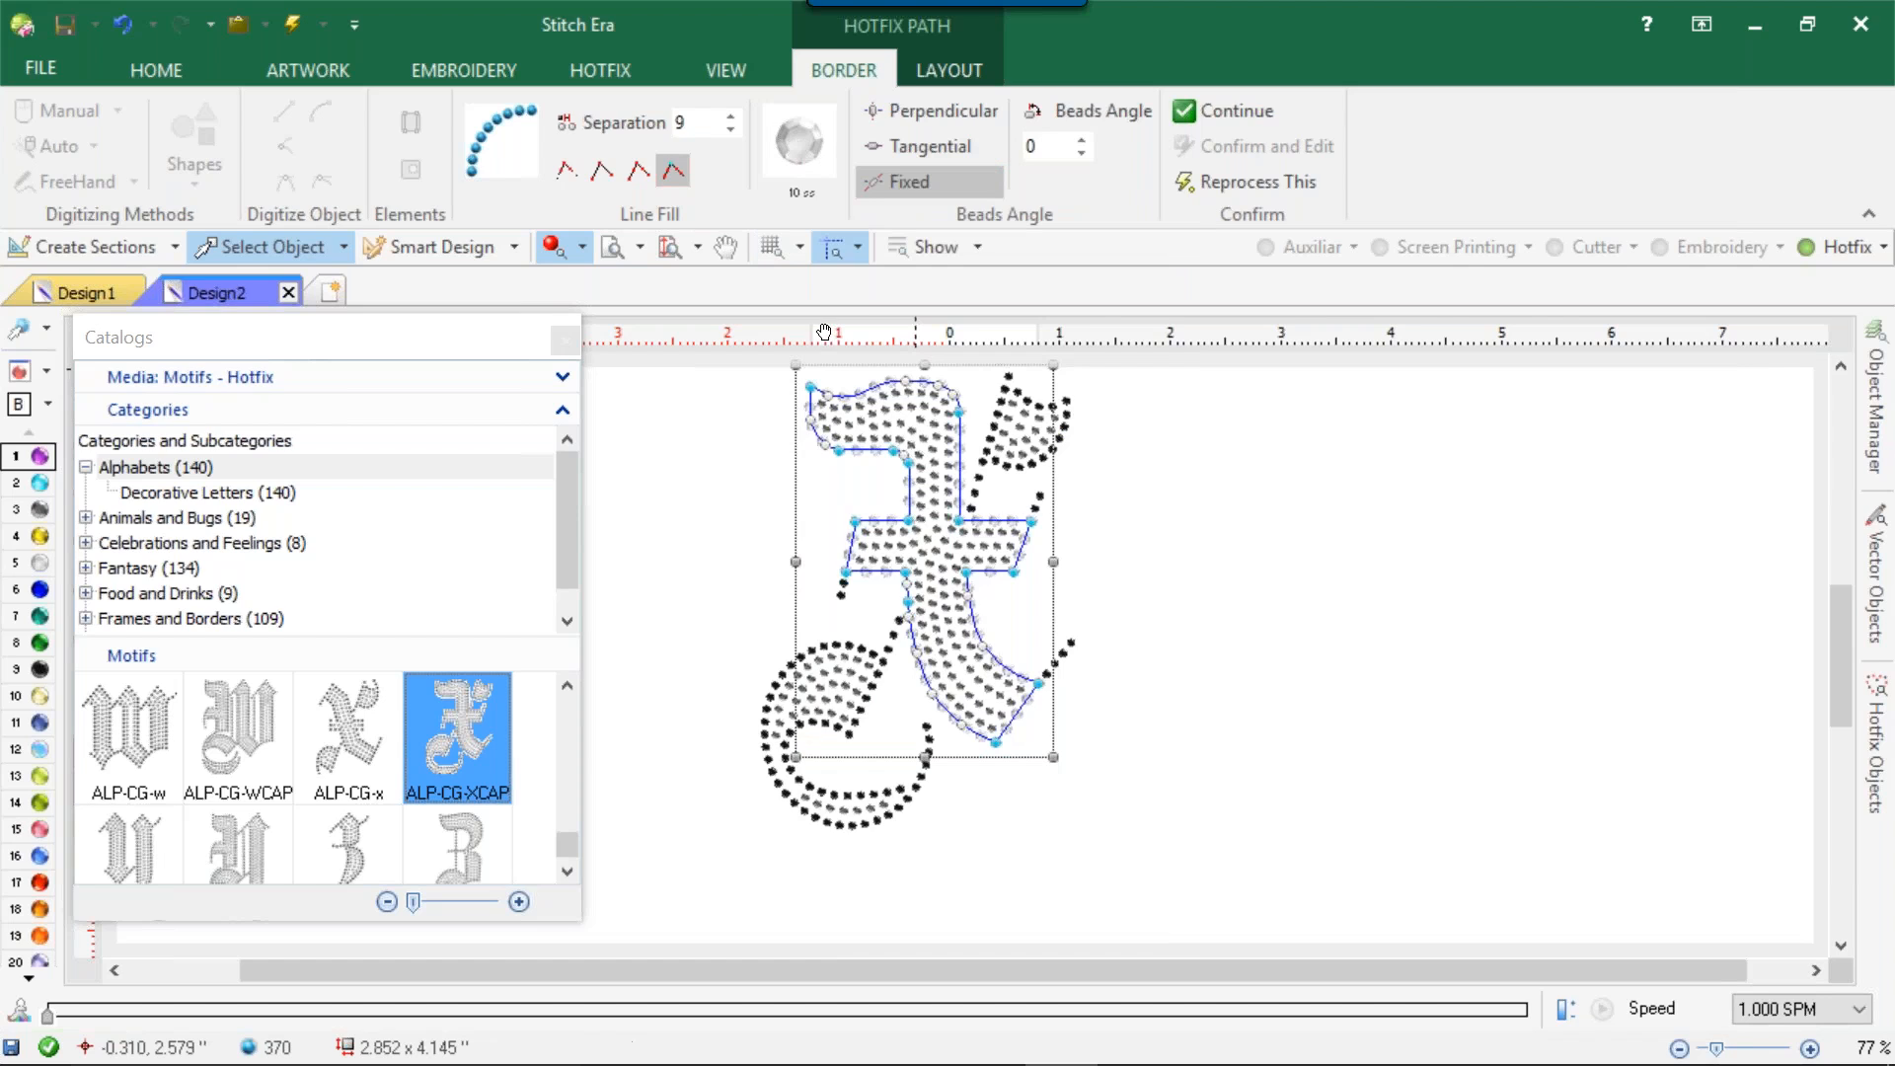
Reduce the bead separation of the main stroke's border to 3.
click(731, 134)
click(730, 133)
click(731, 133)
click(731, 133)
click(730, 133)
click(731, 133)
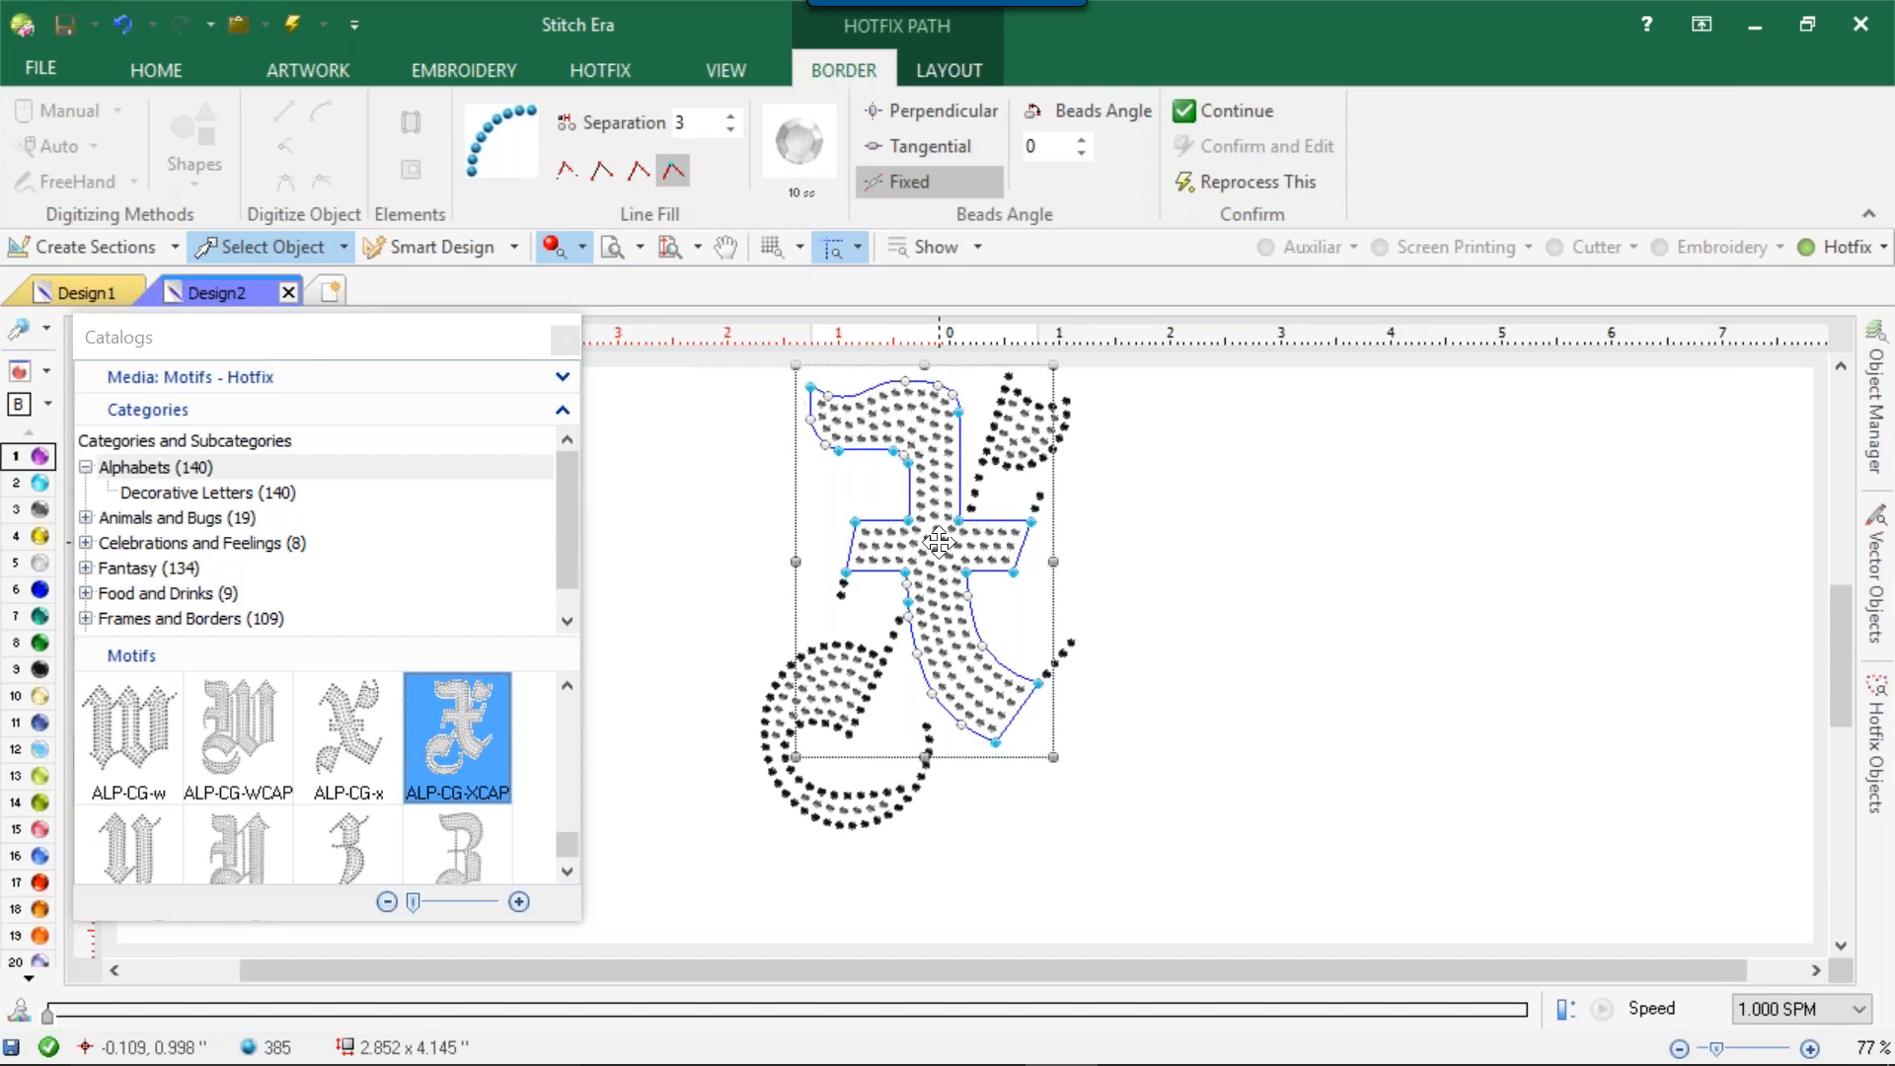
Change the body fill beads of the X's main stroke to blue 10 ss.
click(898, 390)
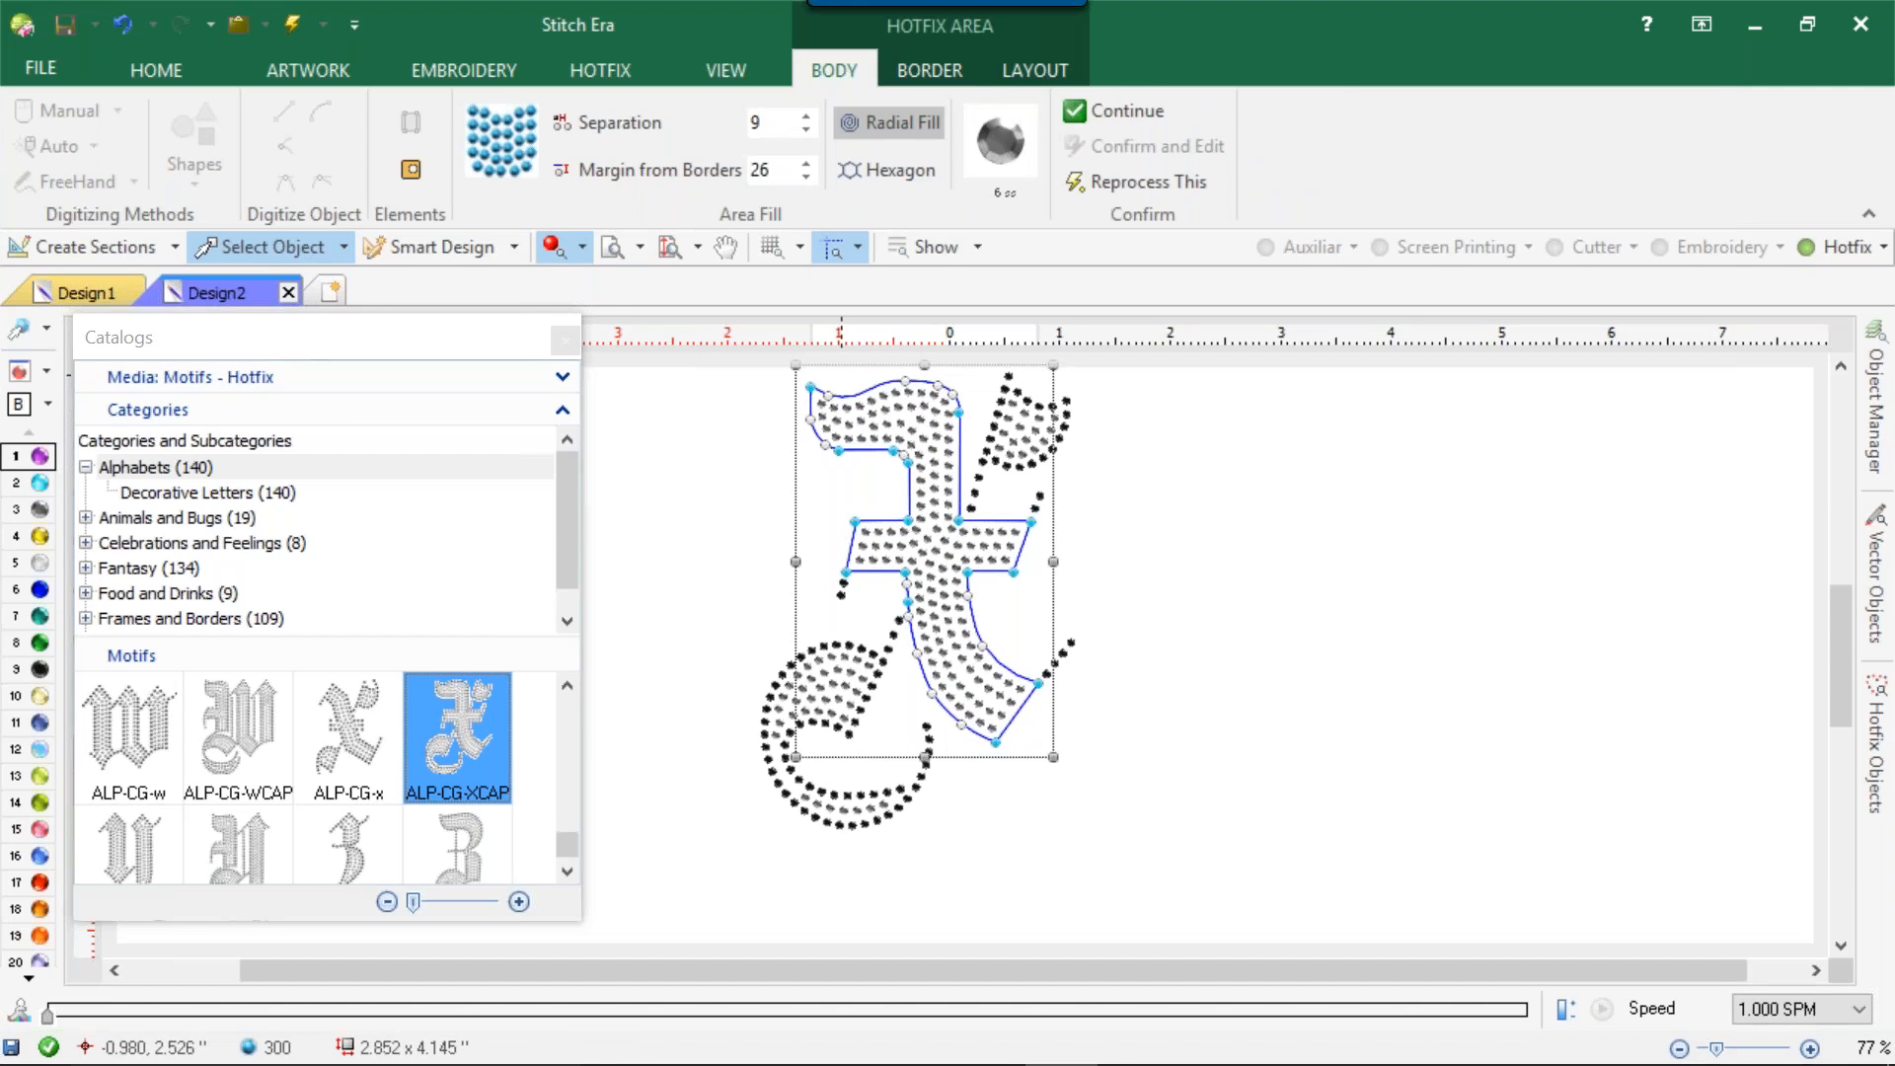
click(1007, 146)
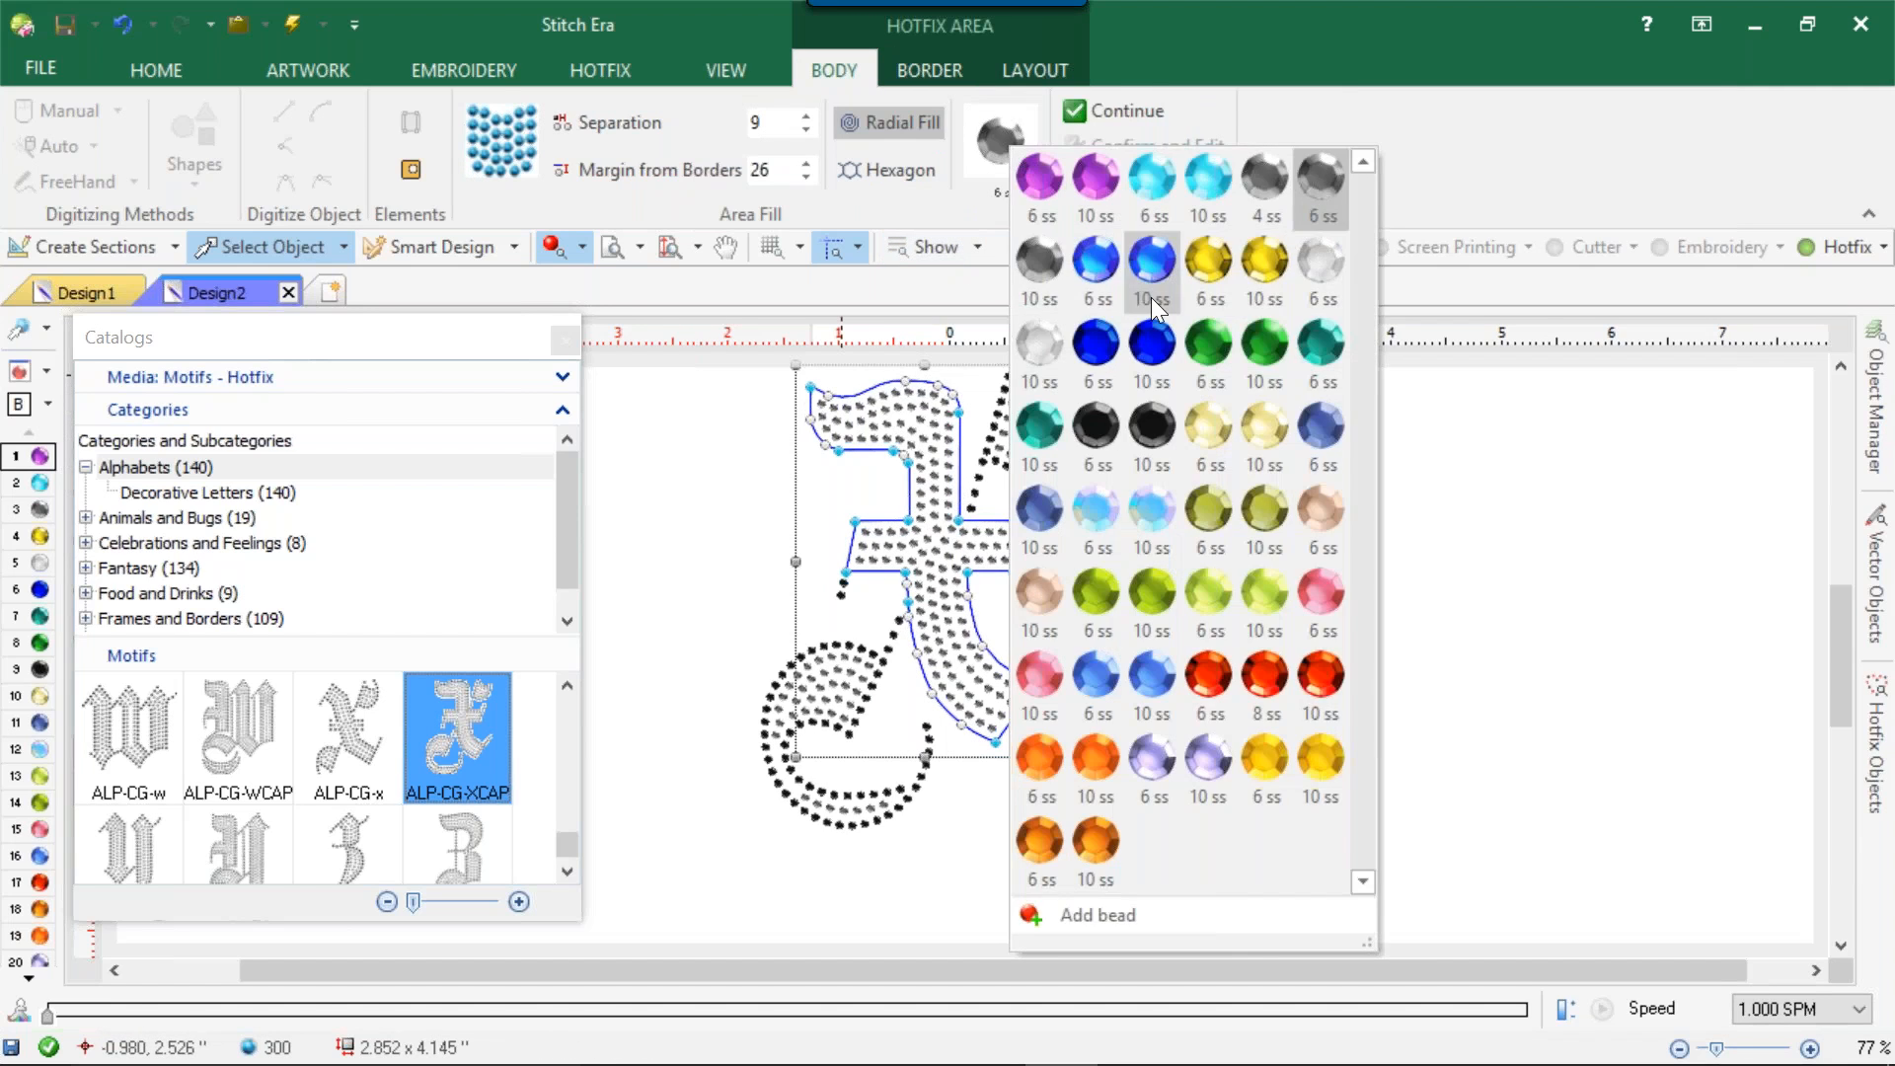
click(1149, 260)
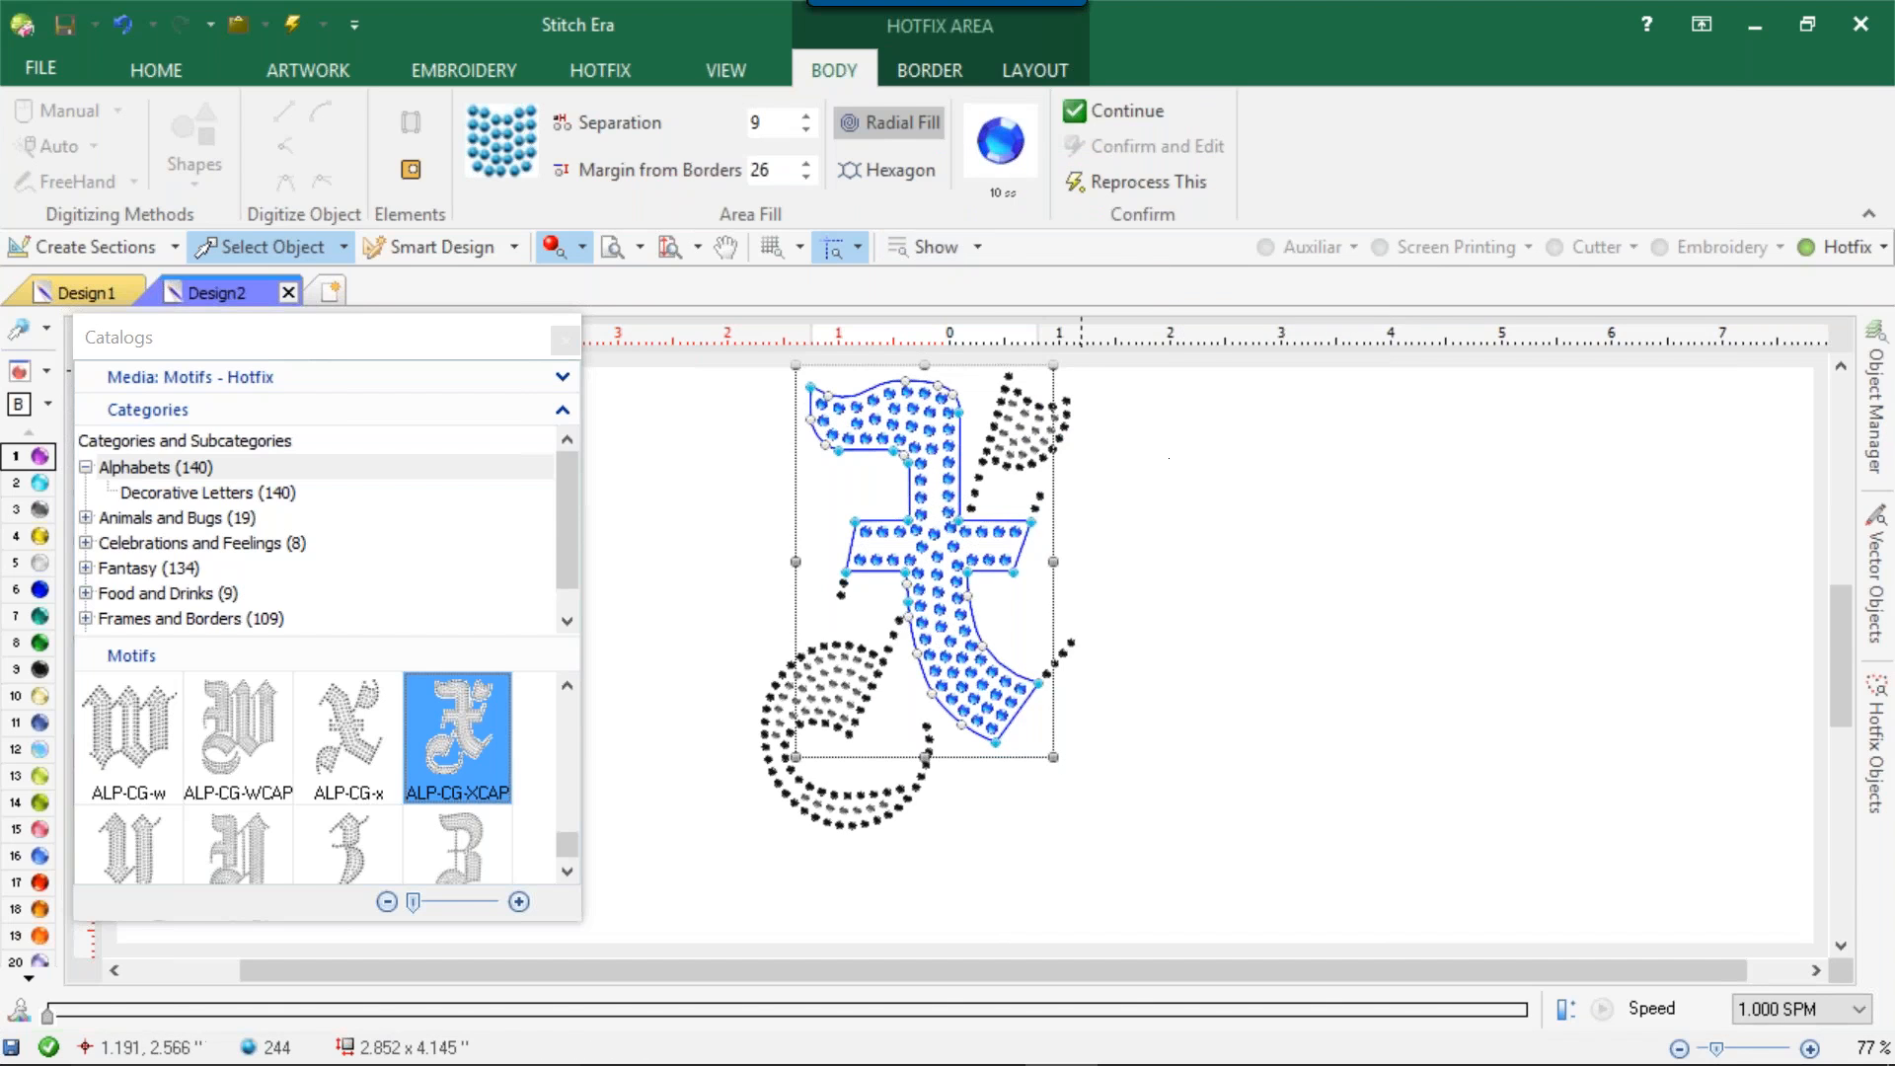
Try the Hexagon fill on the X's main stroke, return it to Radial Fill and set the body bead separation to 7.
click(878, 166)
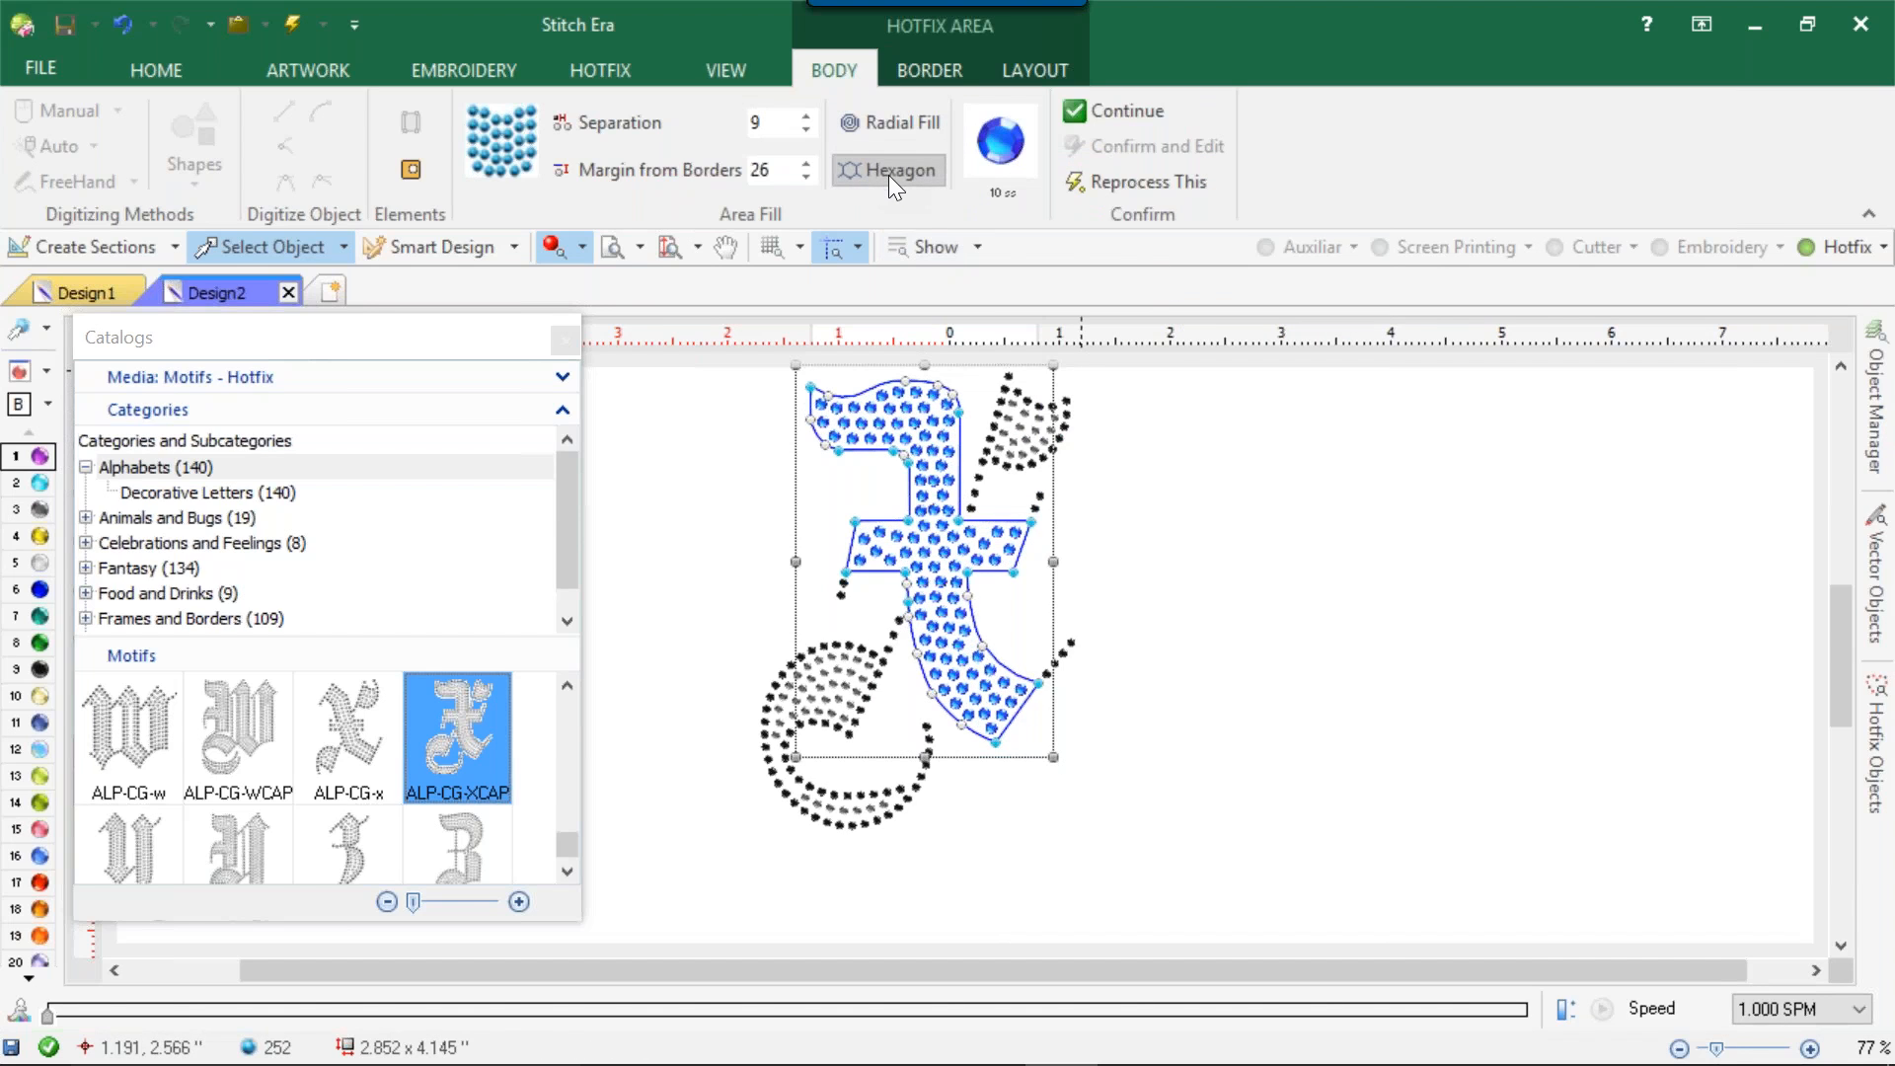
click(891, 123)
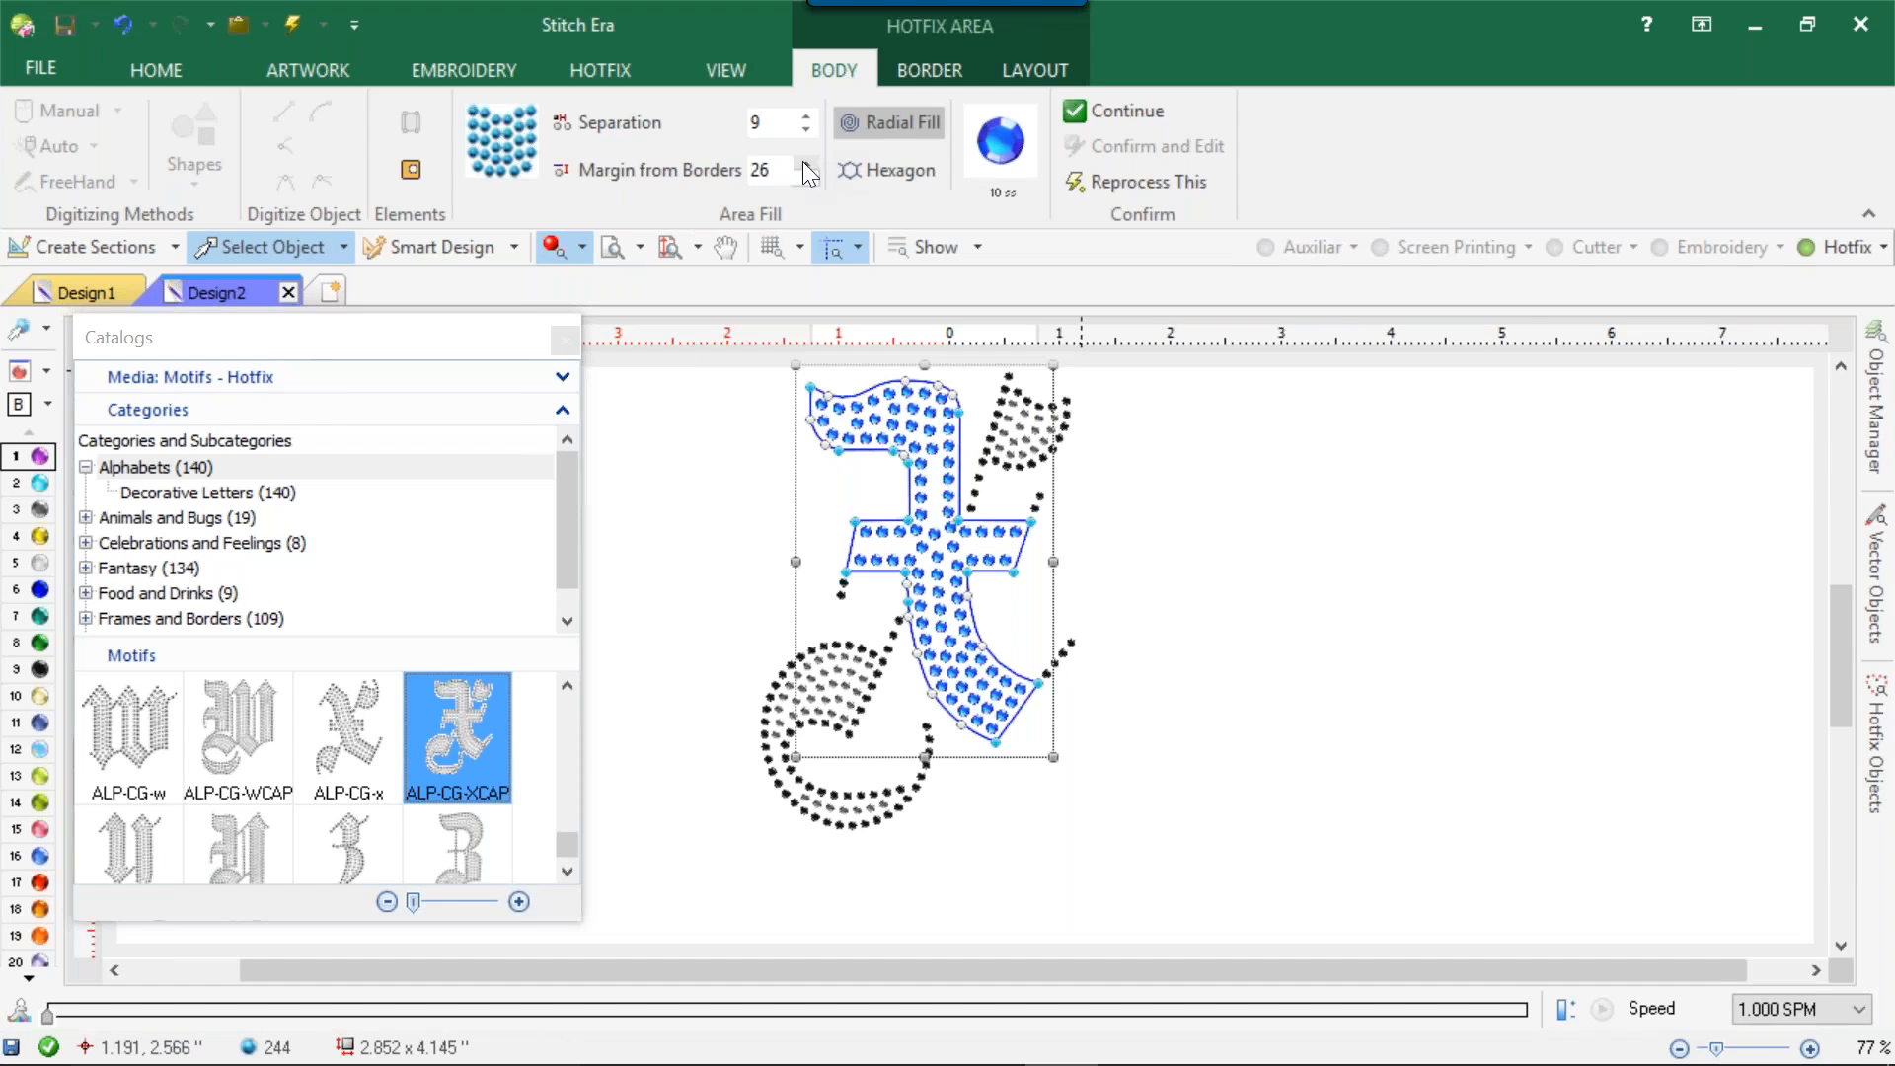
double_click(756, 122)
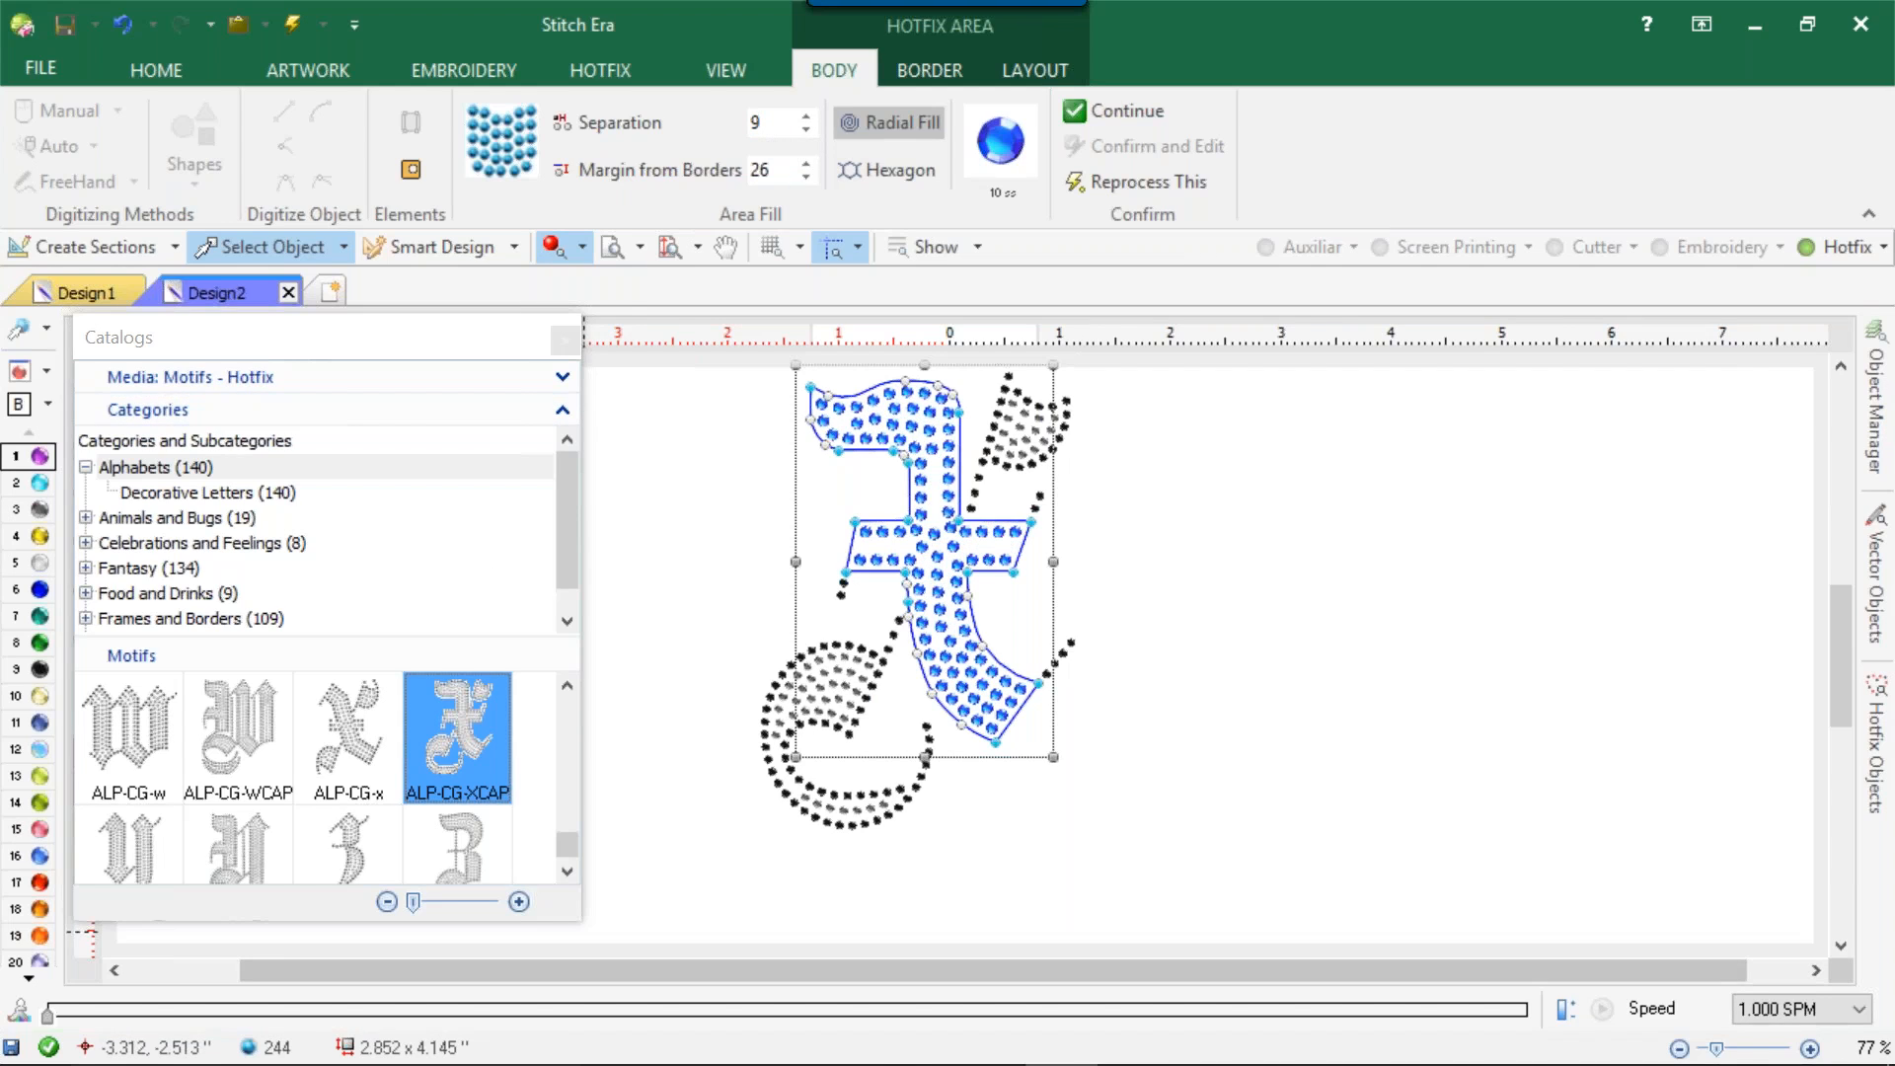
double_click(769, 132)
text(7)
key(Return)
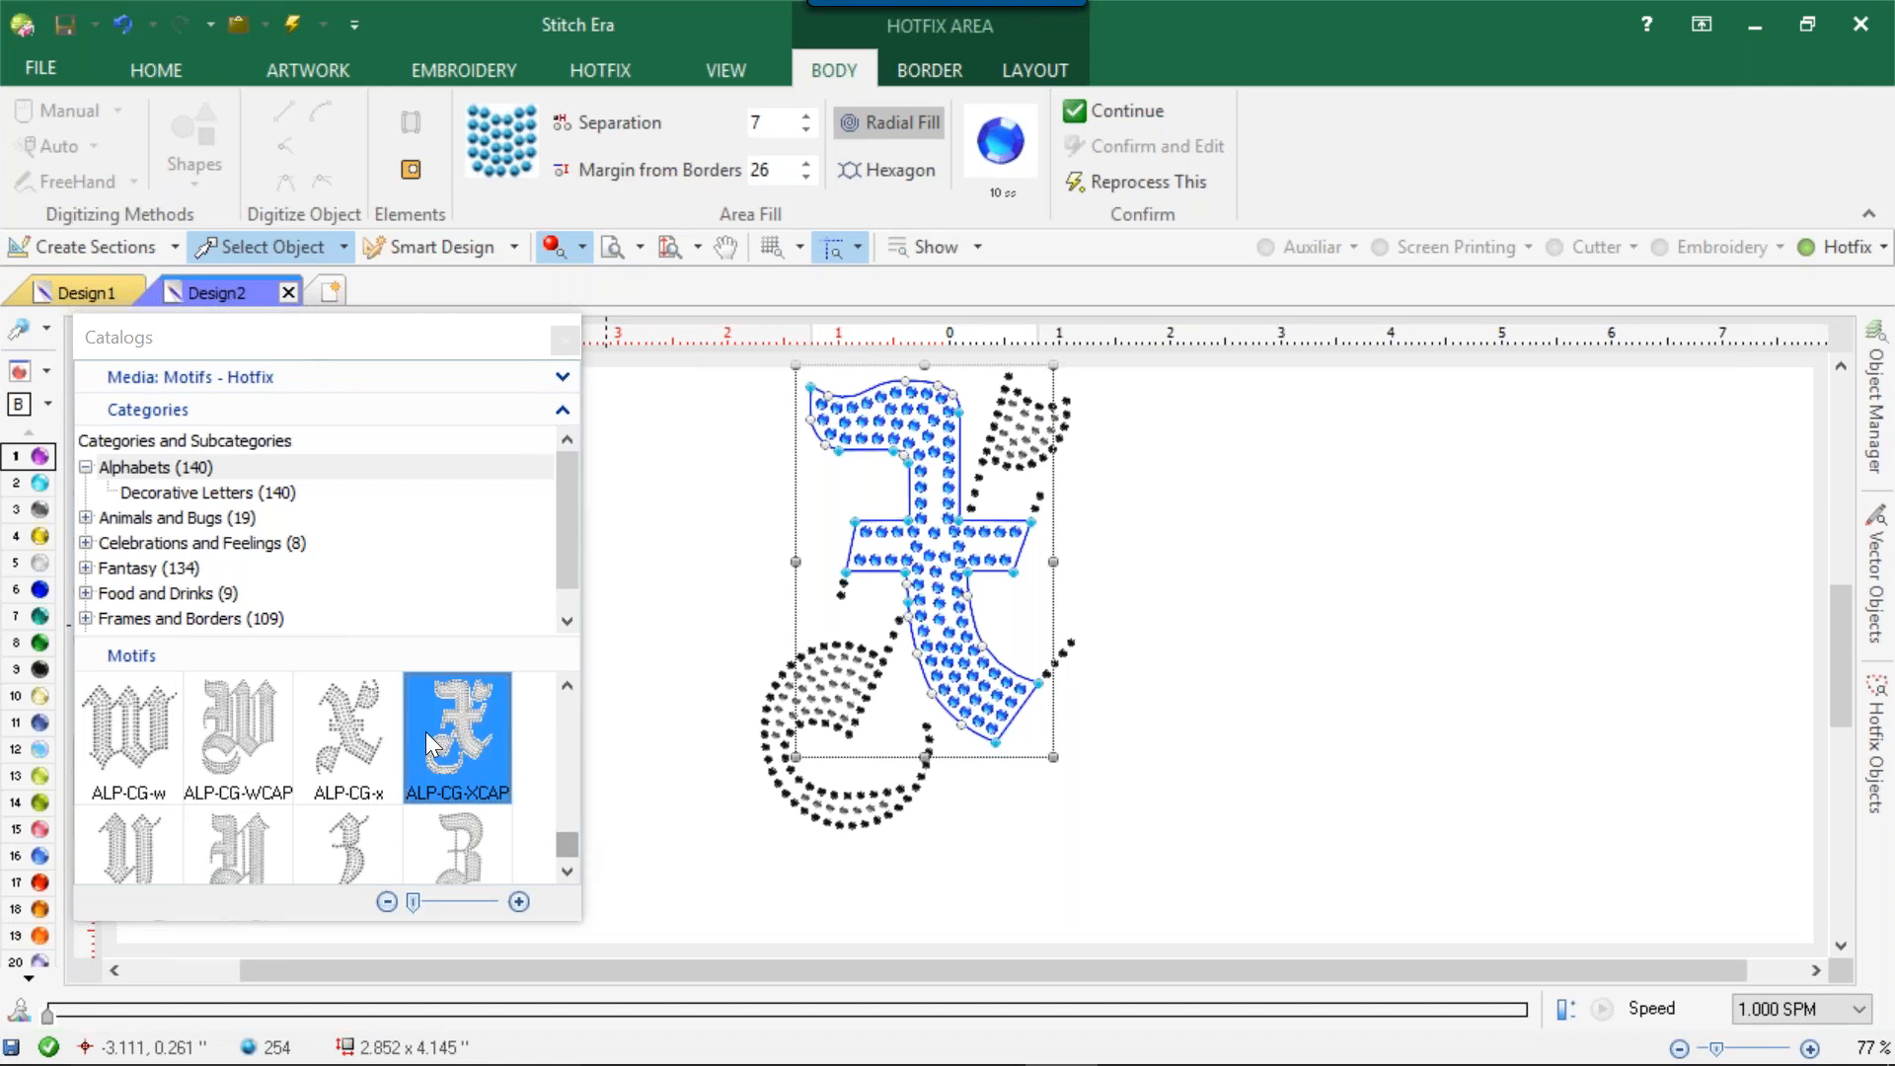
Browse the Dogs and Fishes subcategories of the Animals and Bugs hotfix motifs.
click(87, 518)
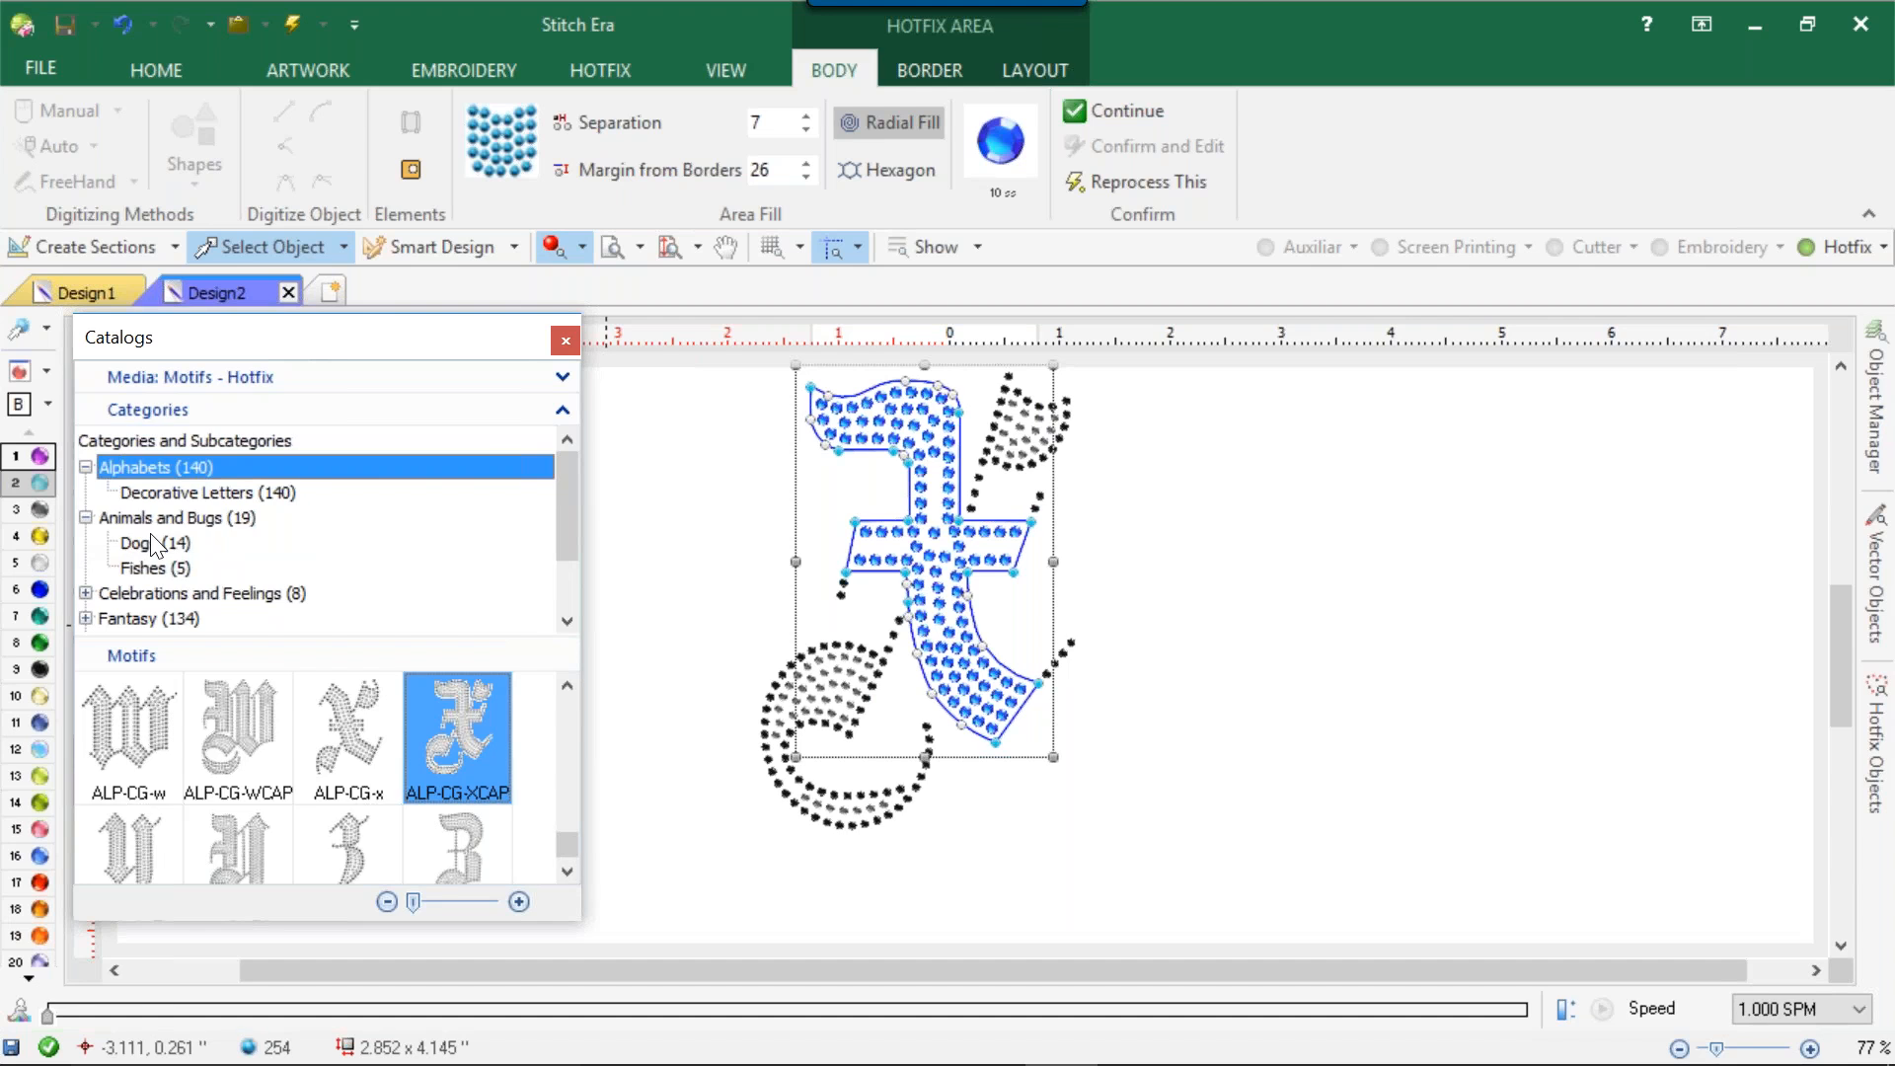
click(153, 543)
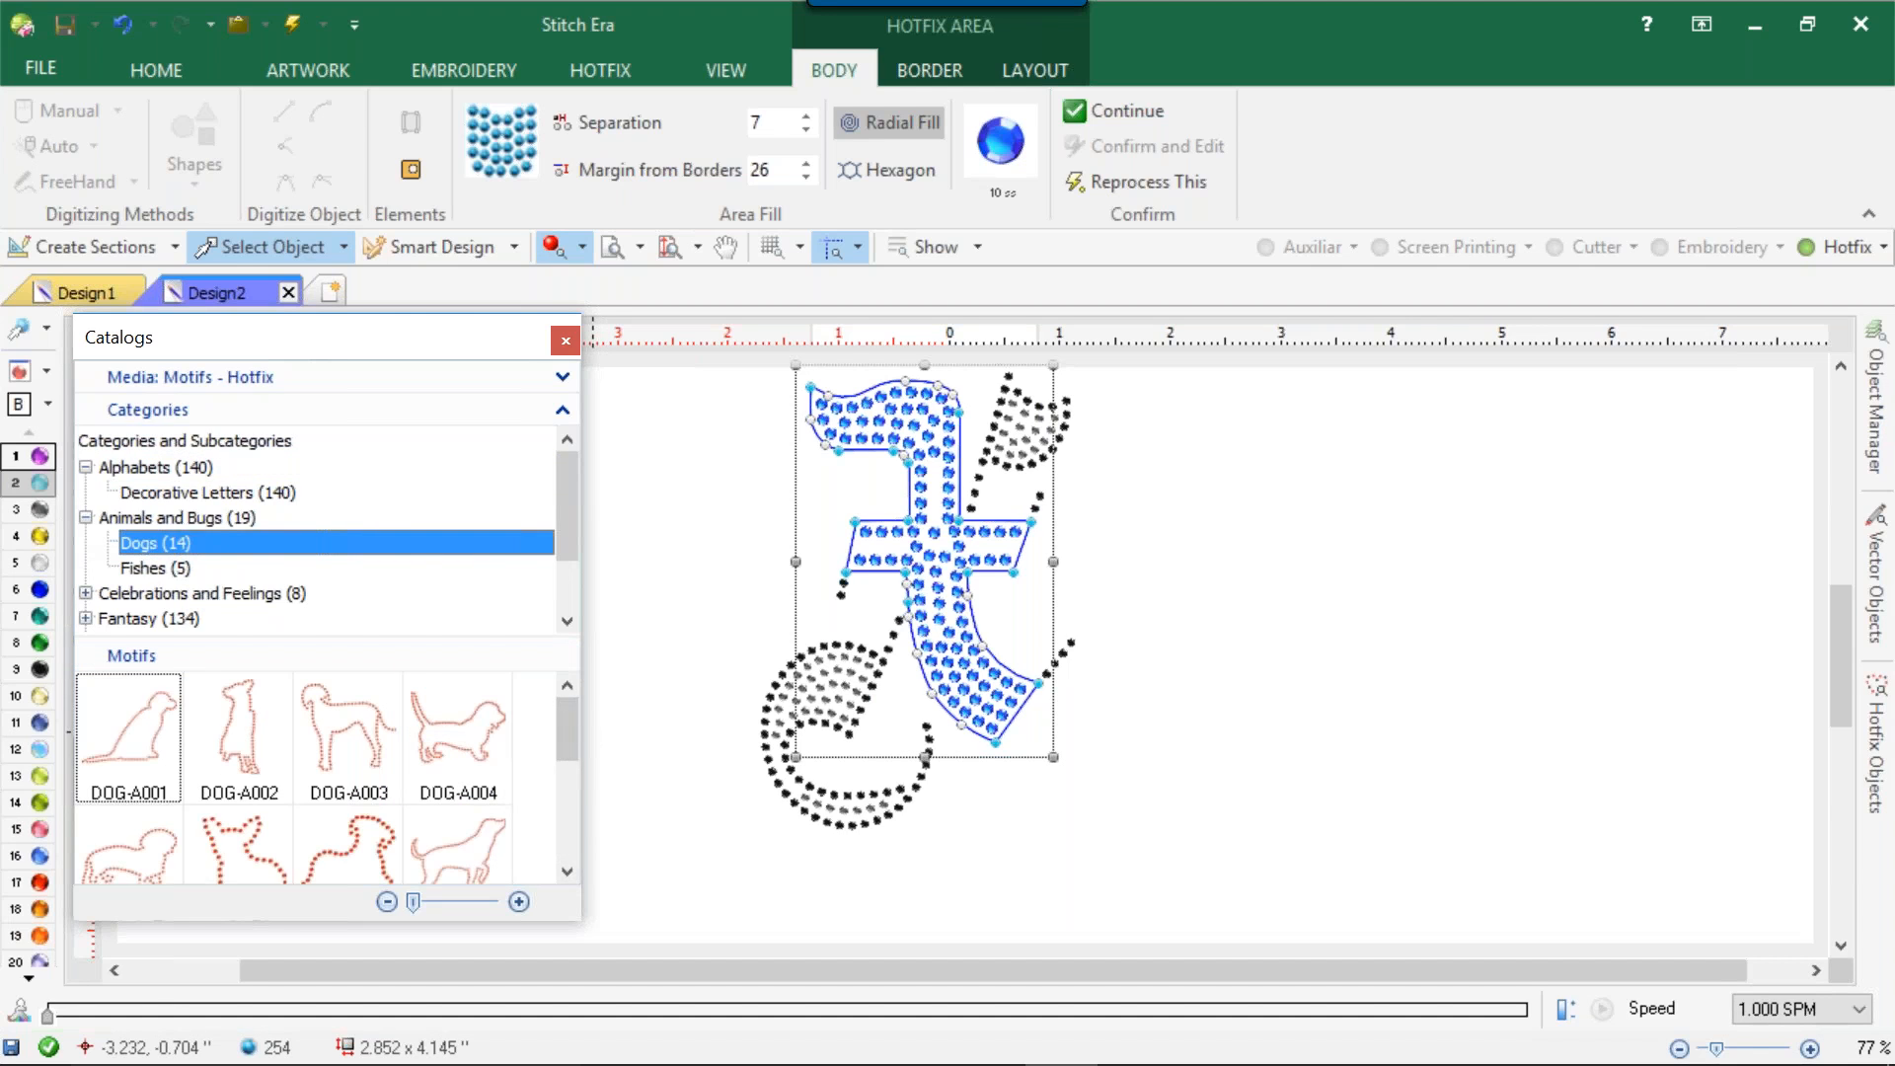
drag(571, 721, 549, 831)
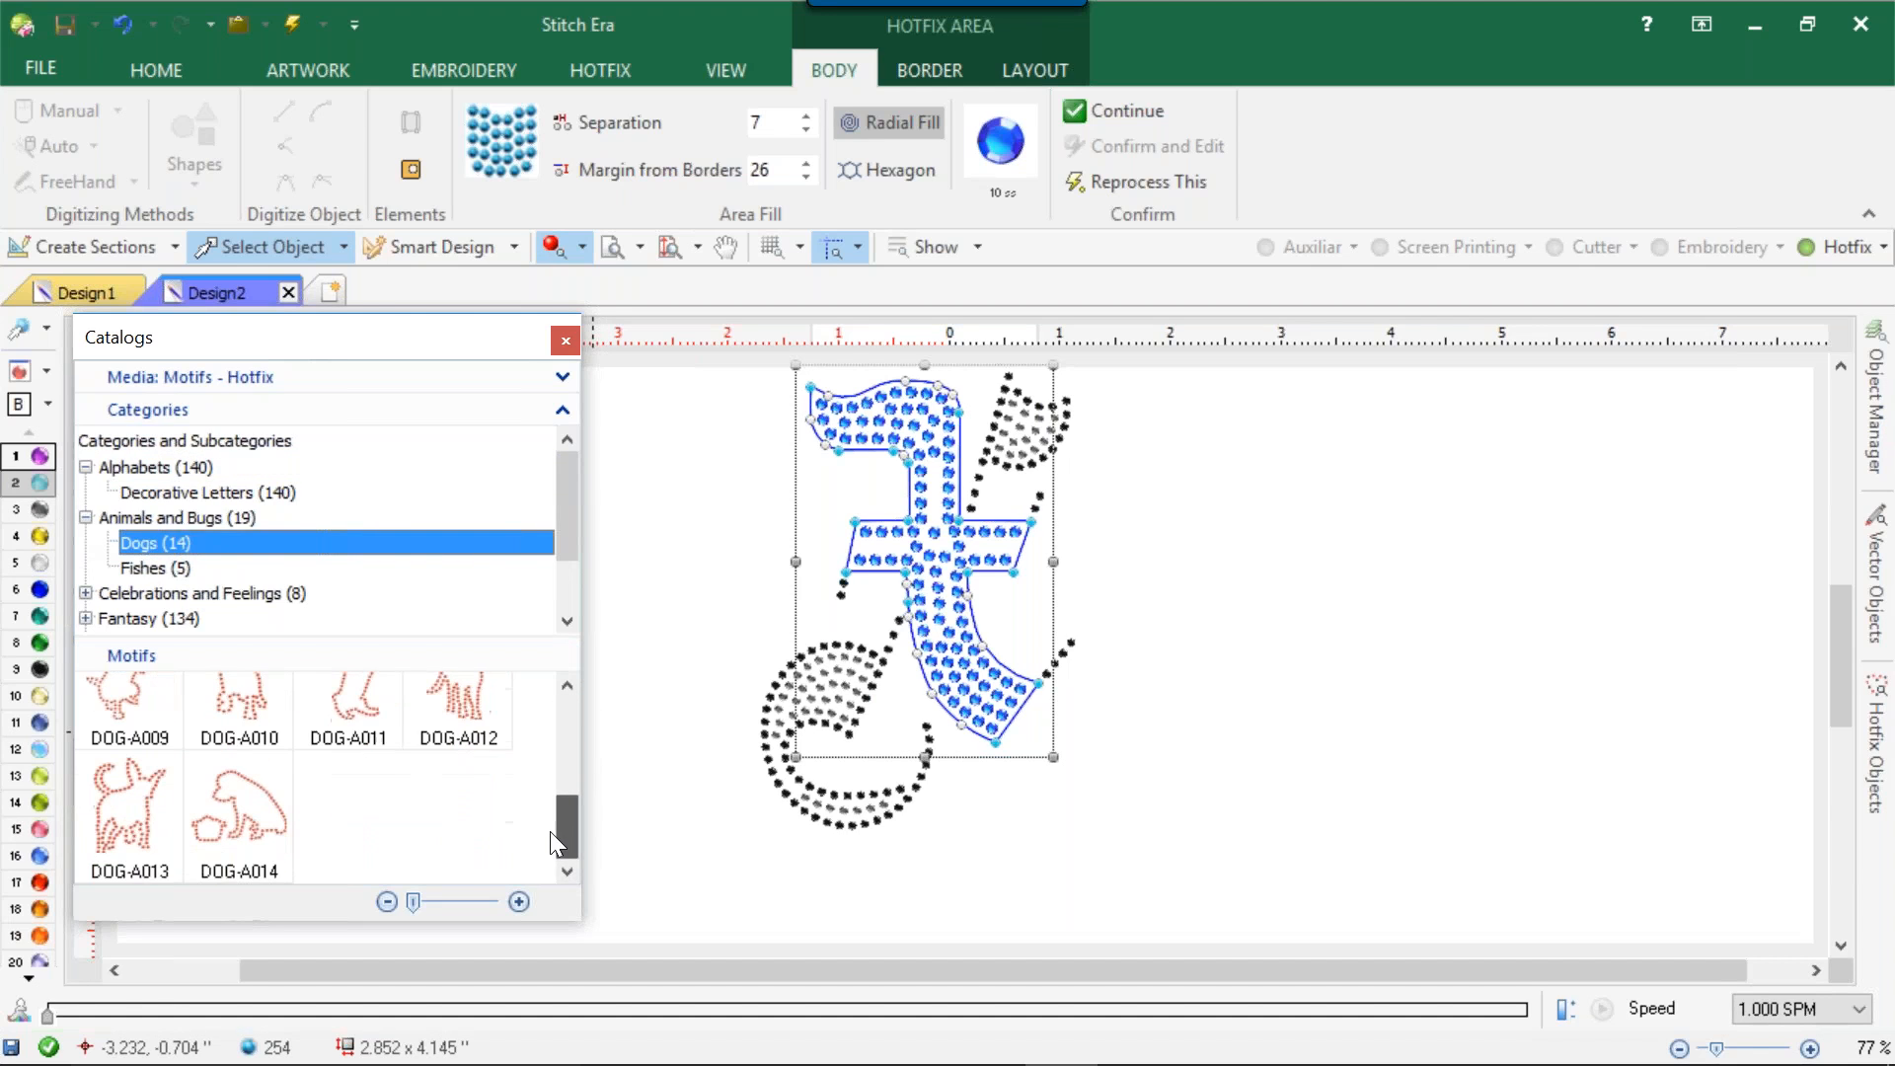
click(175, 570)
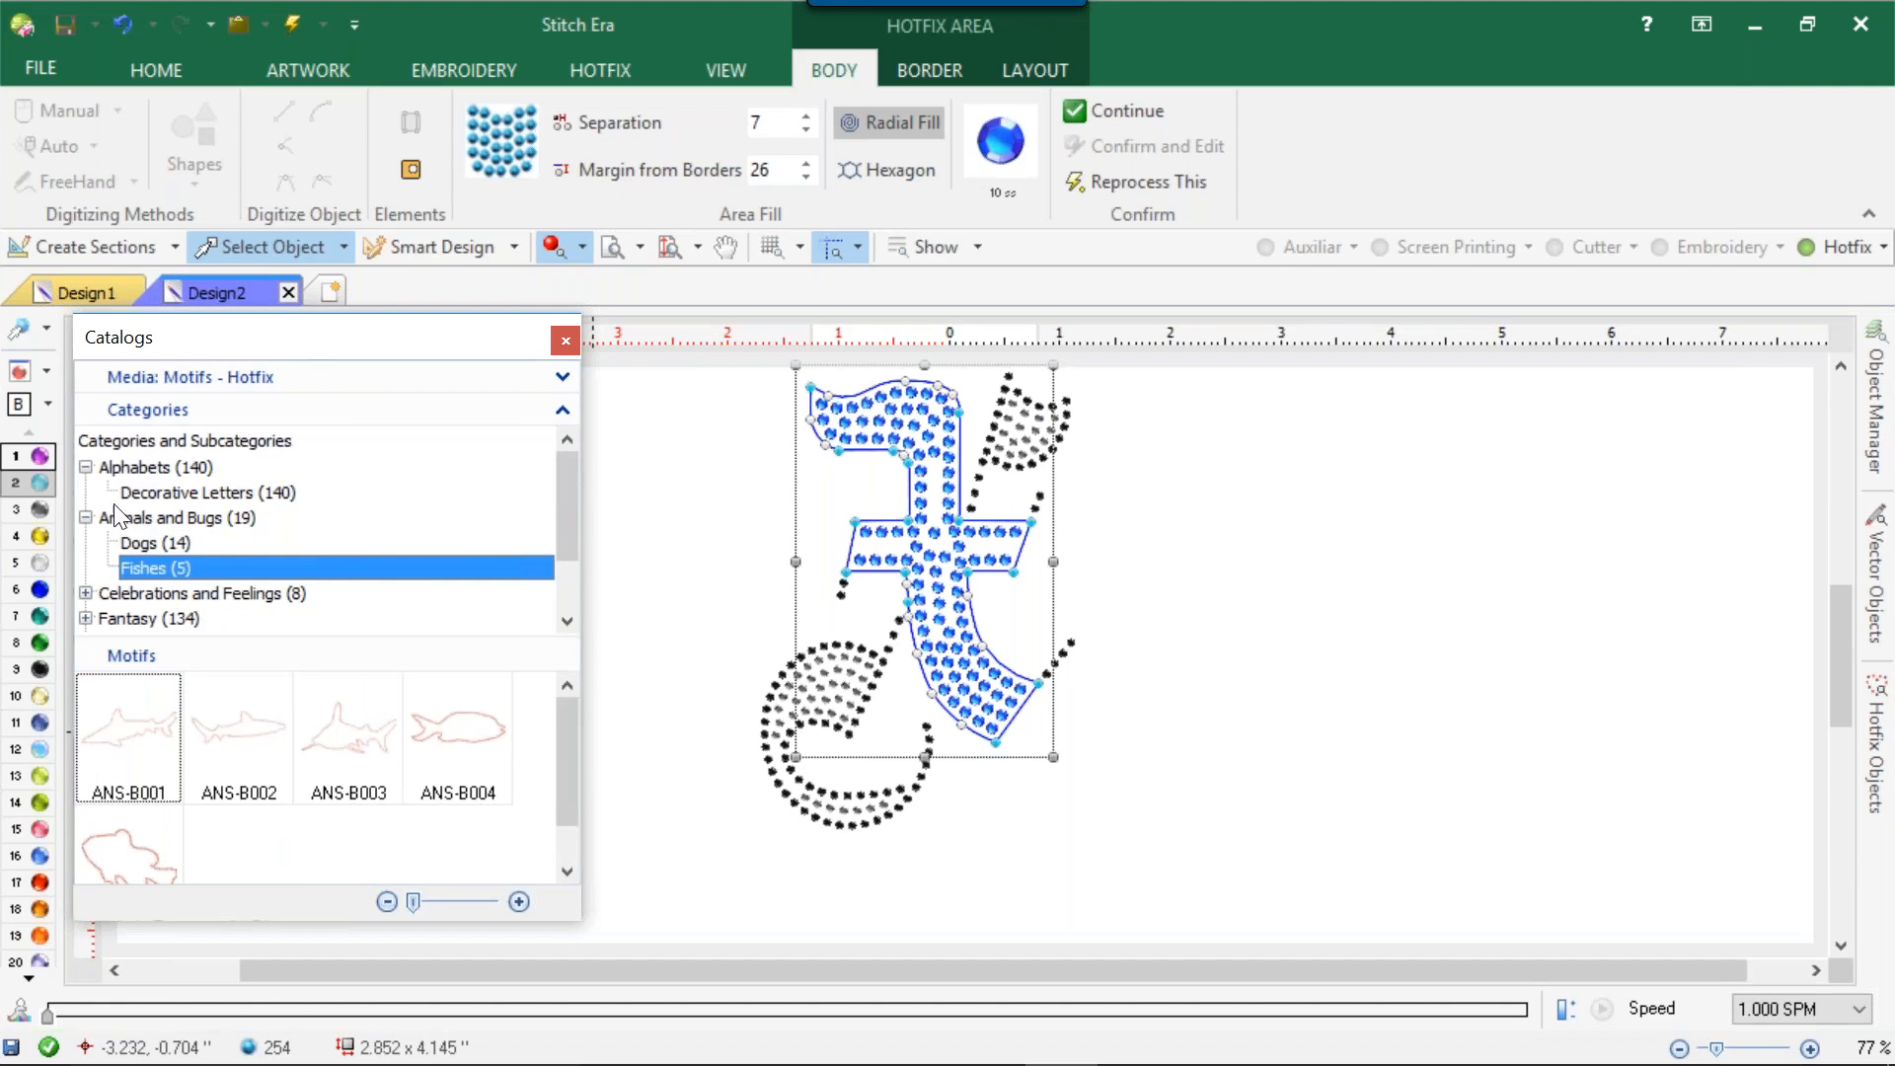
click(86, 517)
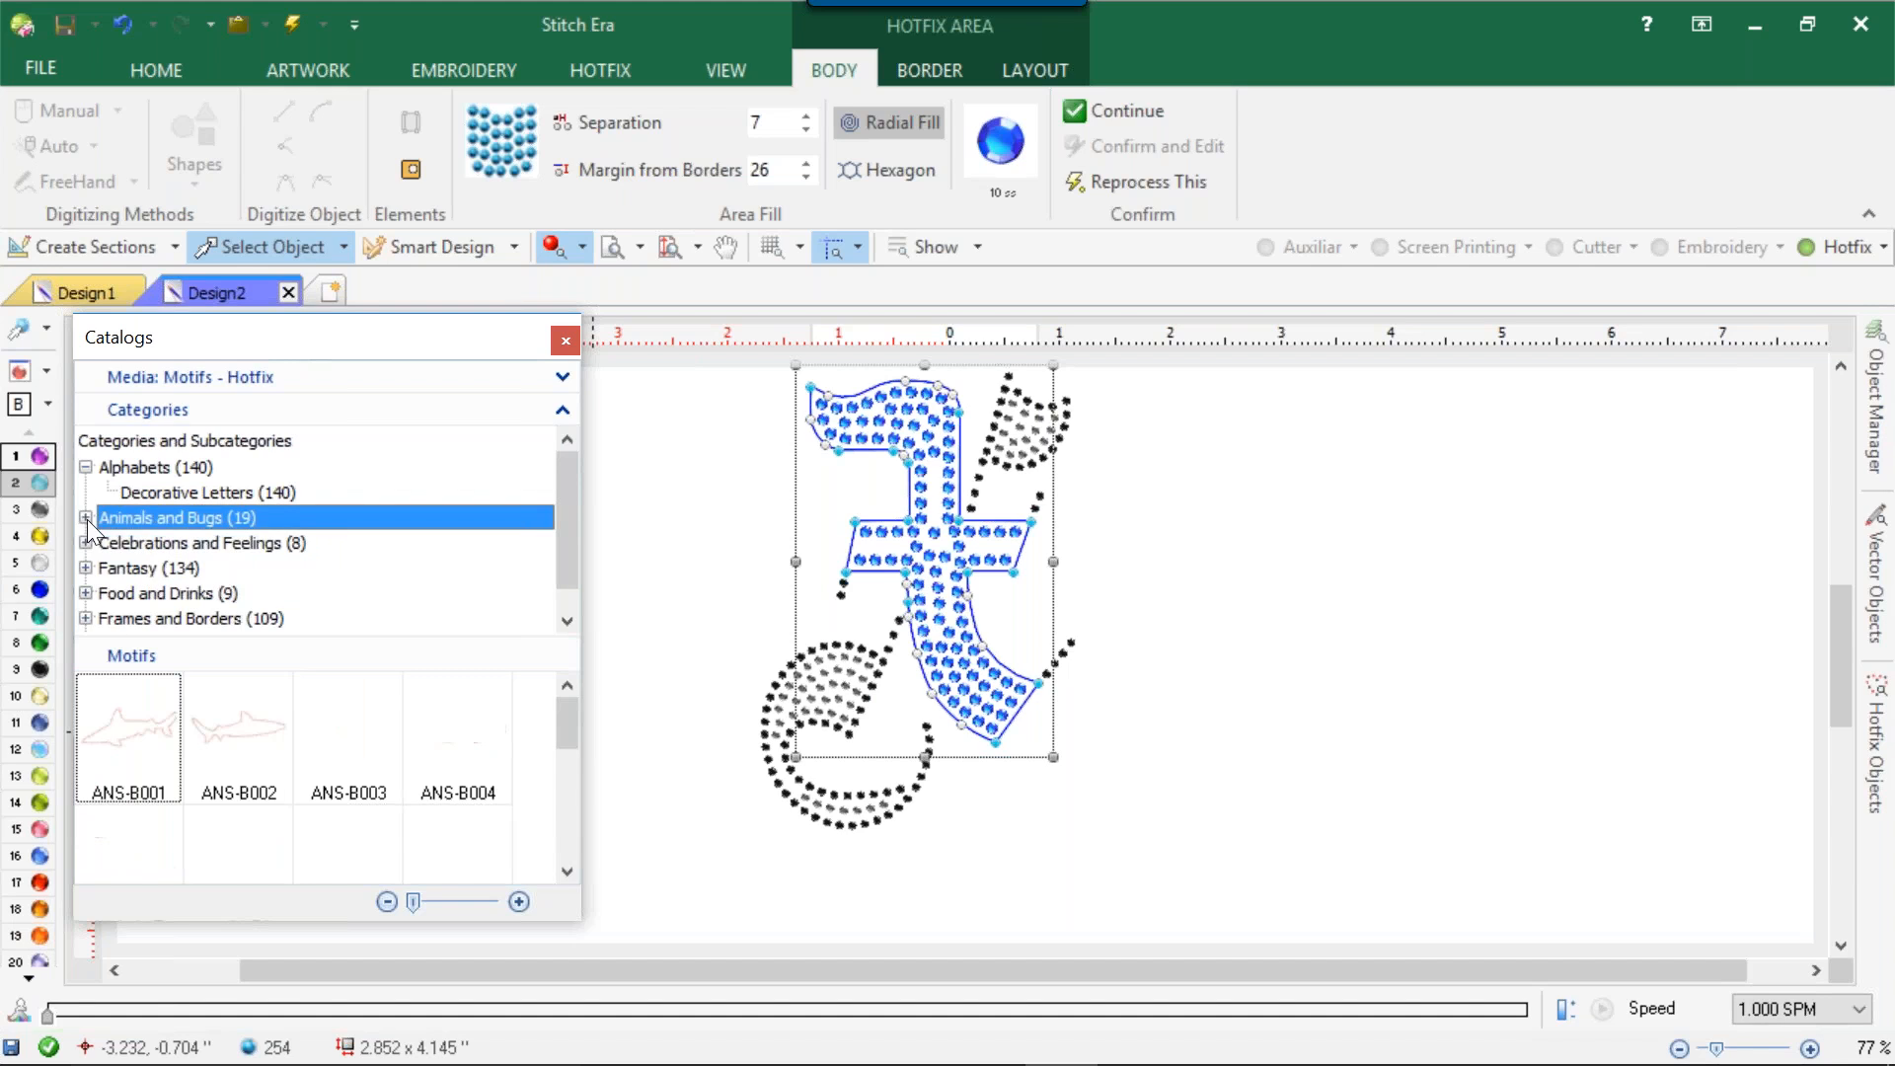
click(86, 467)
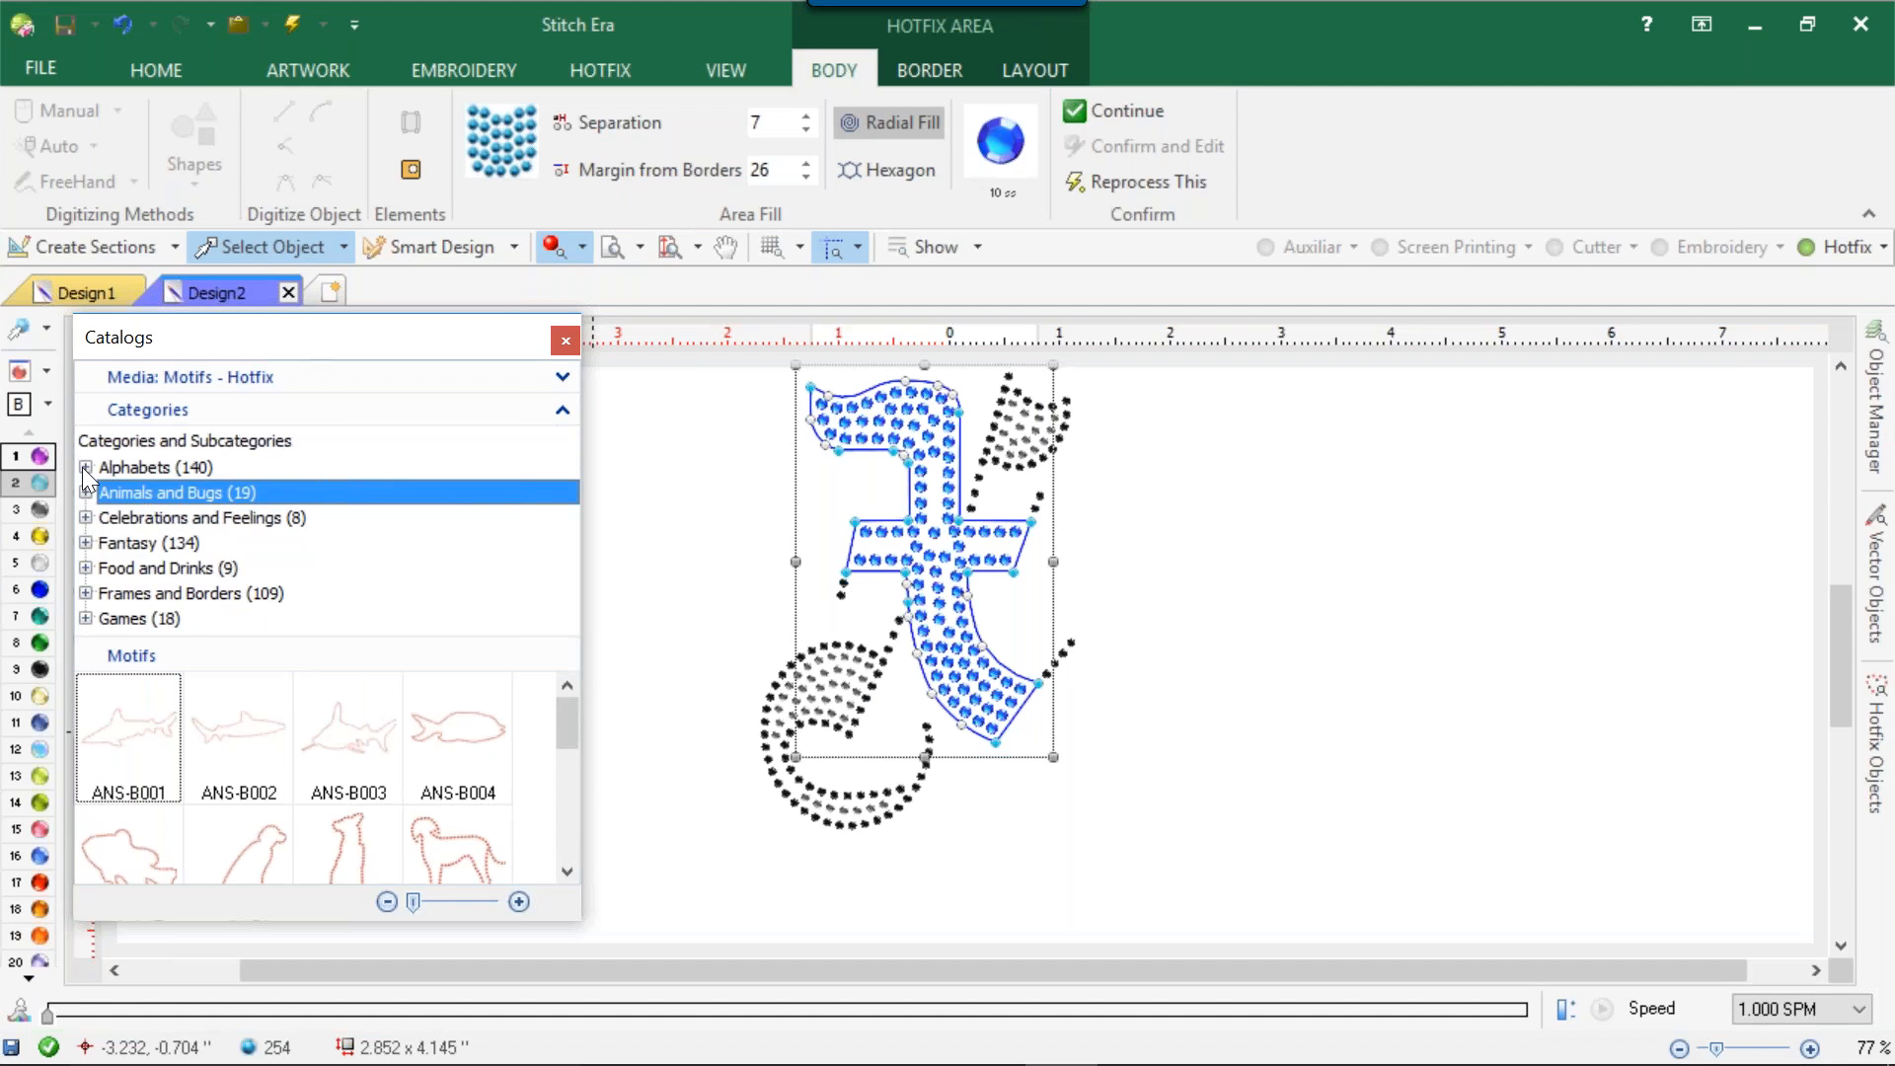
Browse the hotfix motifs in the Love, Hearts subcategory and the Faces and Emoticons subcategory.
click(86, 517)
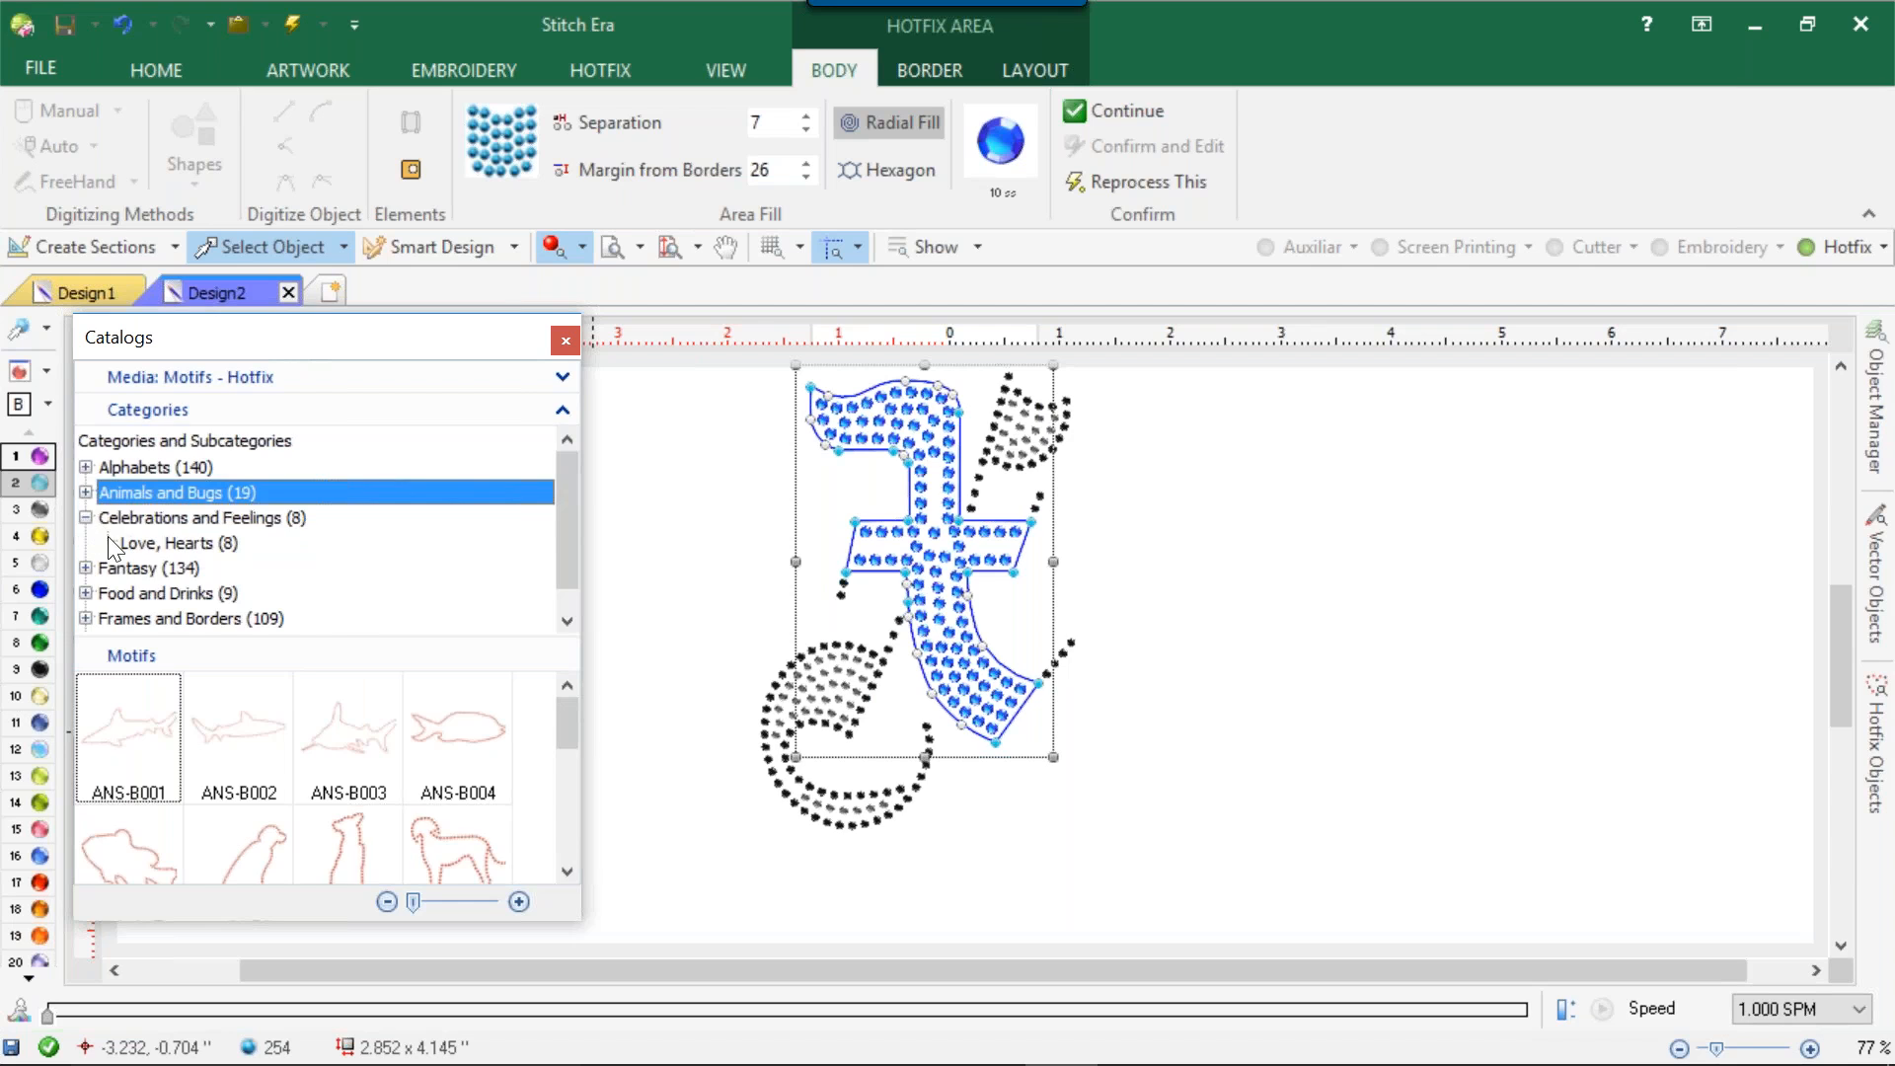
click(165, 538)
scroll(409, 713, down, 1)
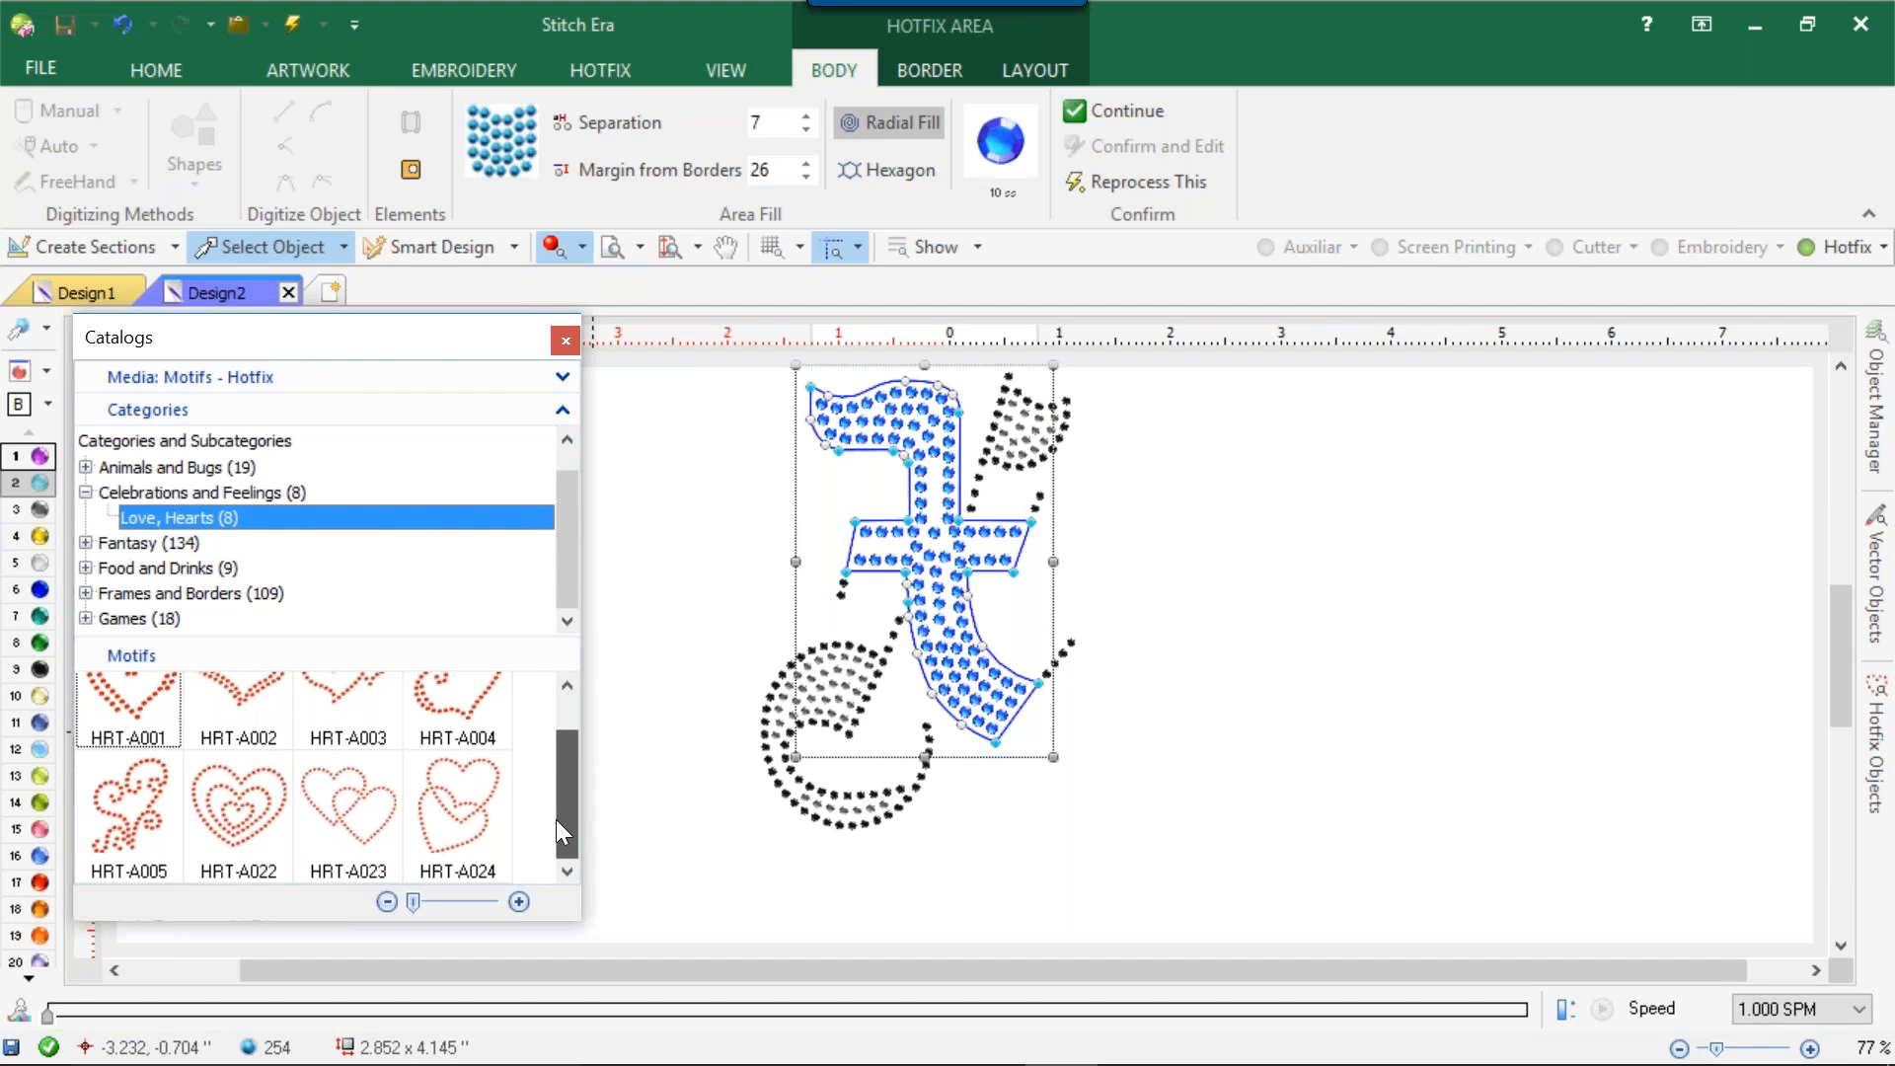
click(86, 543)
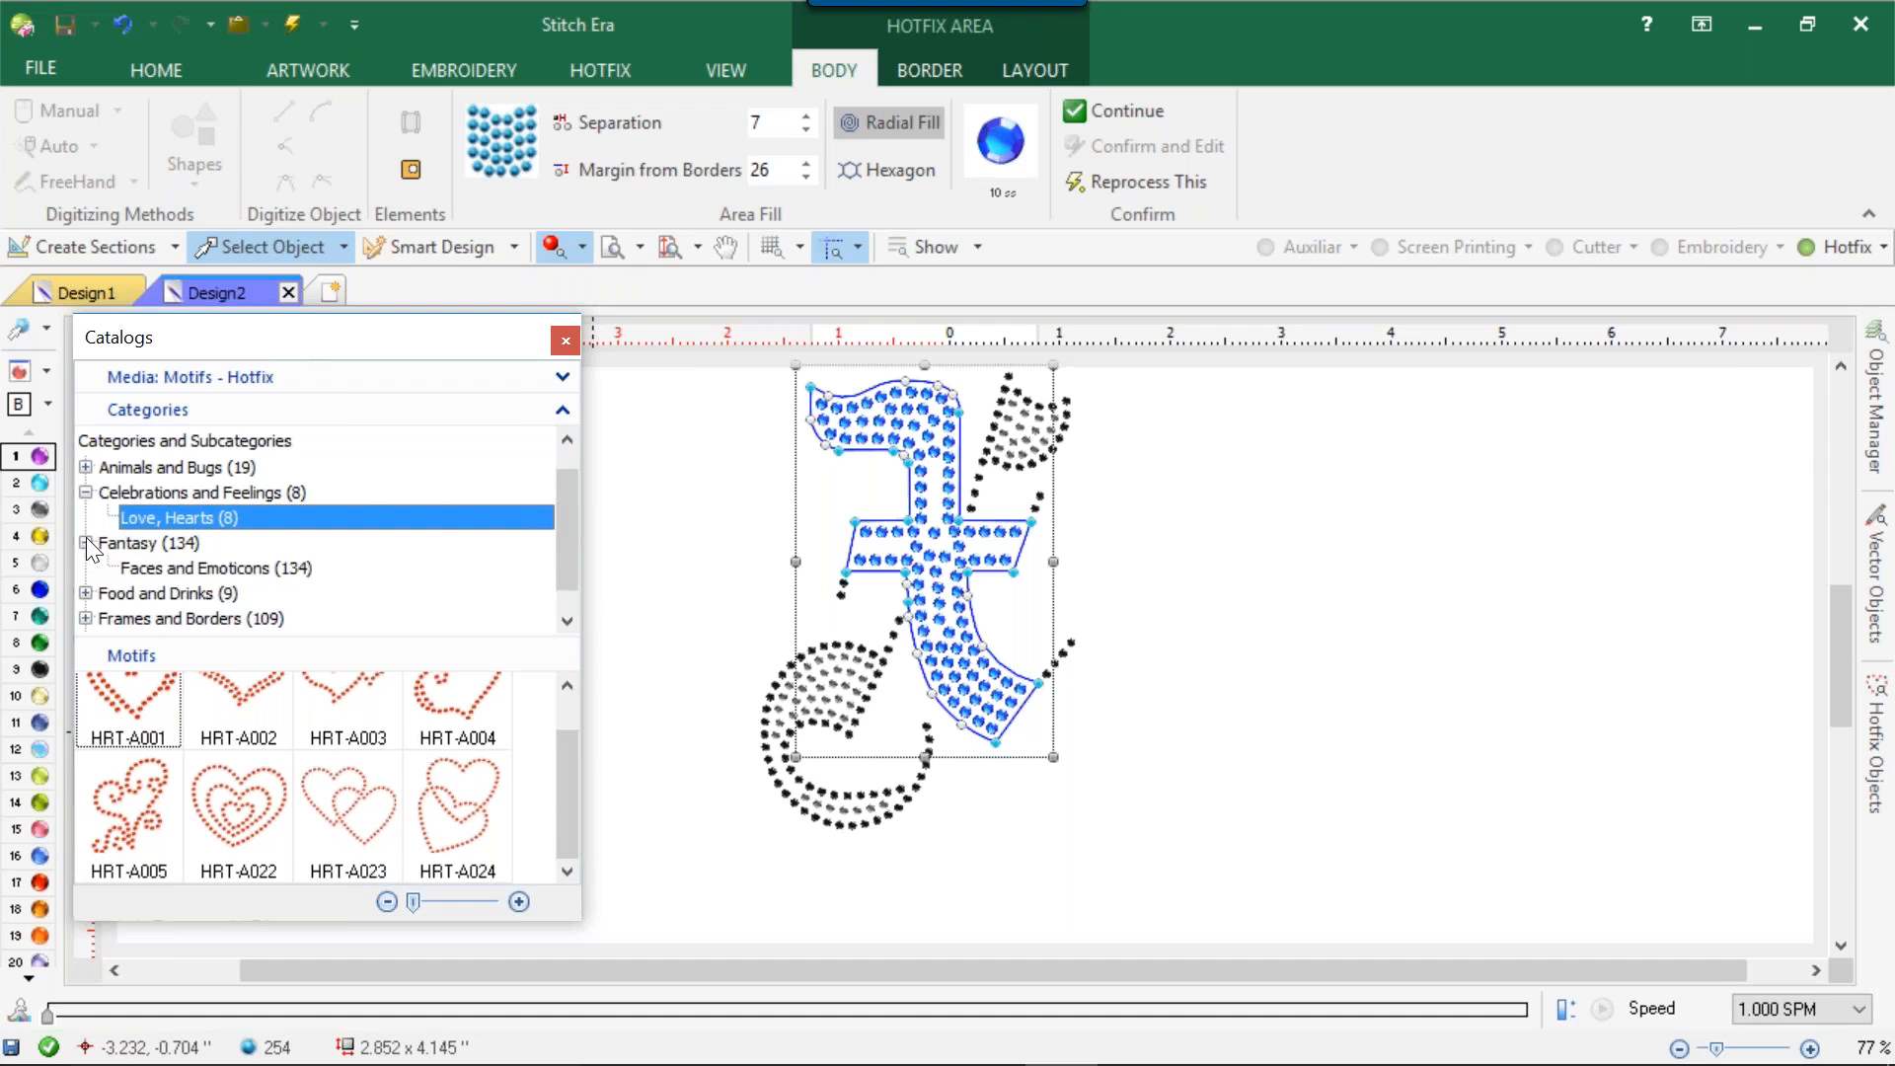
click(156, 590)
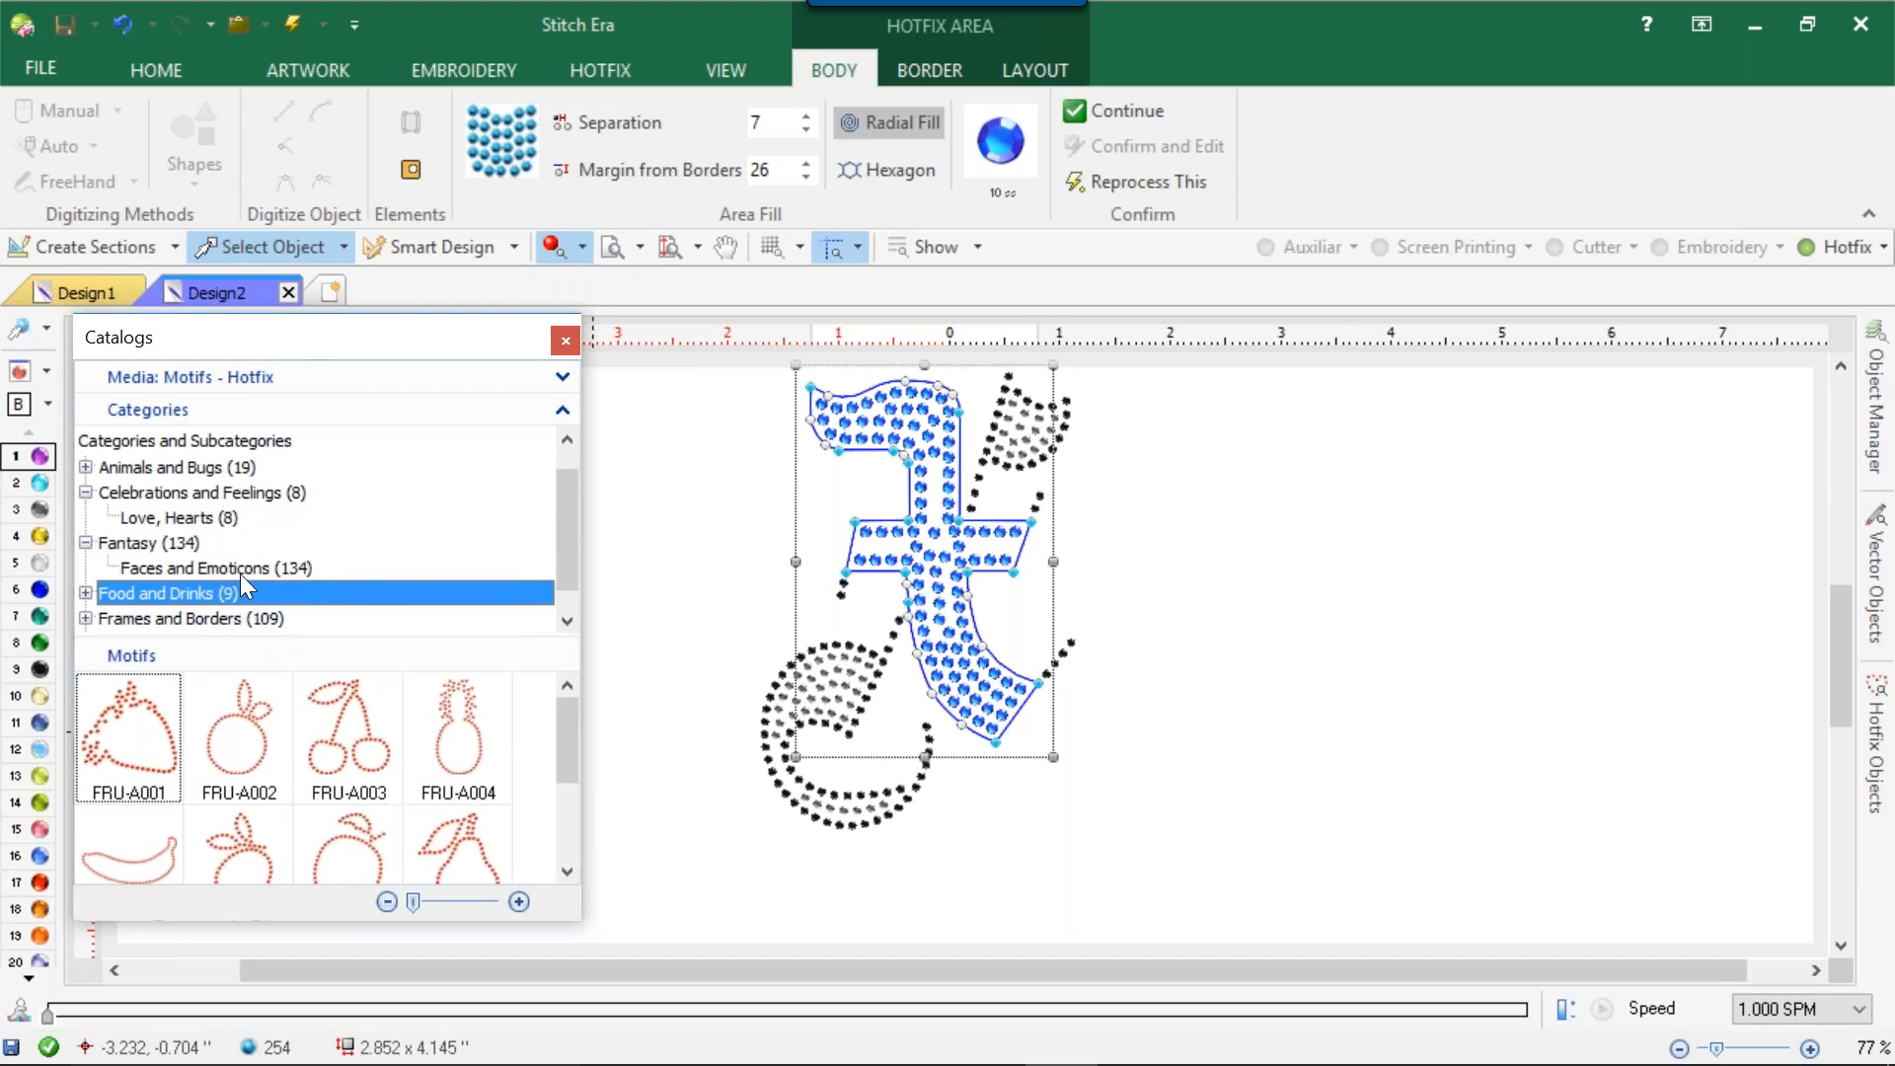
click(238, 572)
drag(561, 709, 560, 849)
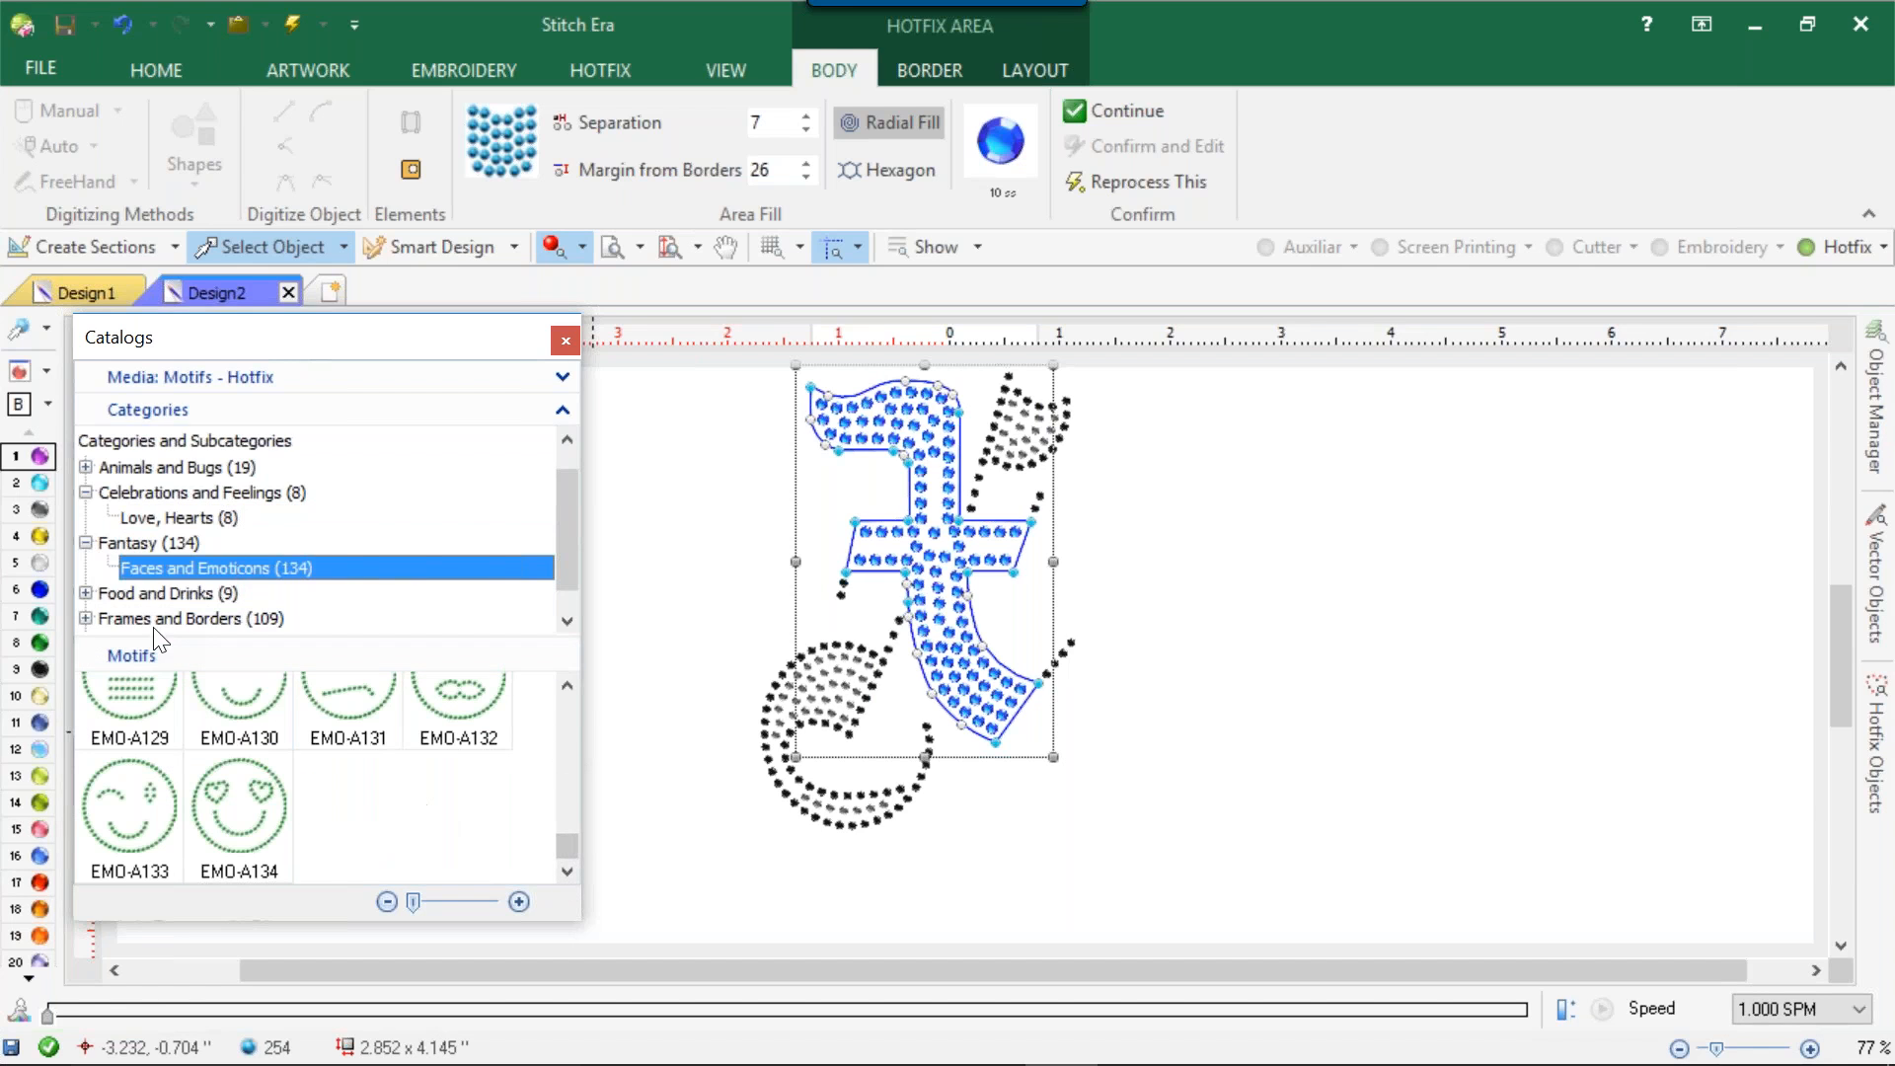
Browse the Food and Vegetables subcategory of the Food and Drinks hotfix motifs.
click(82, 591)
click(211, 617)
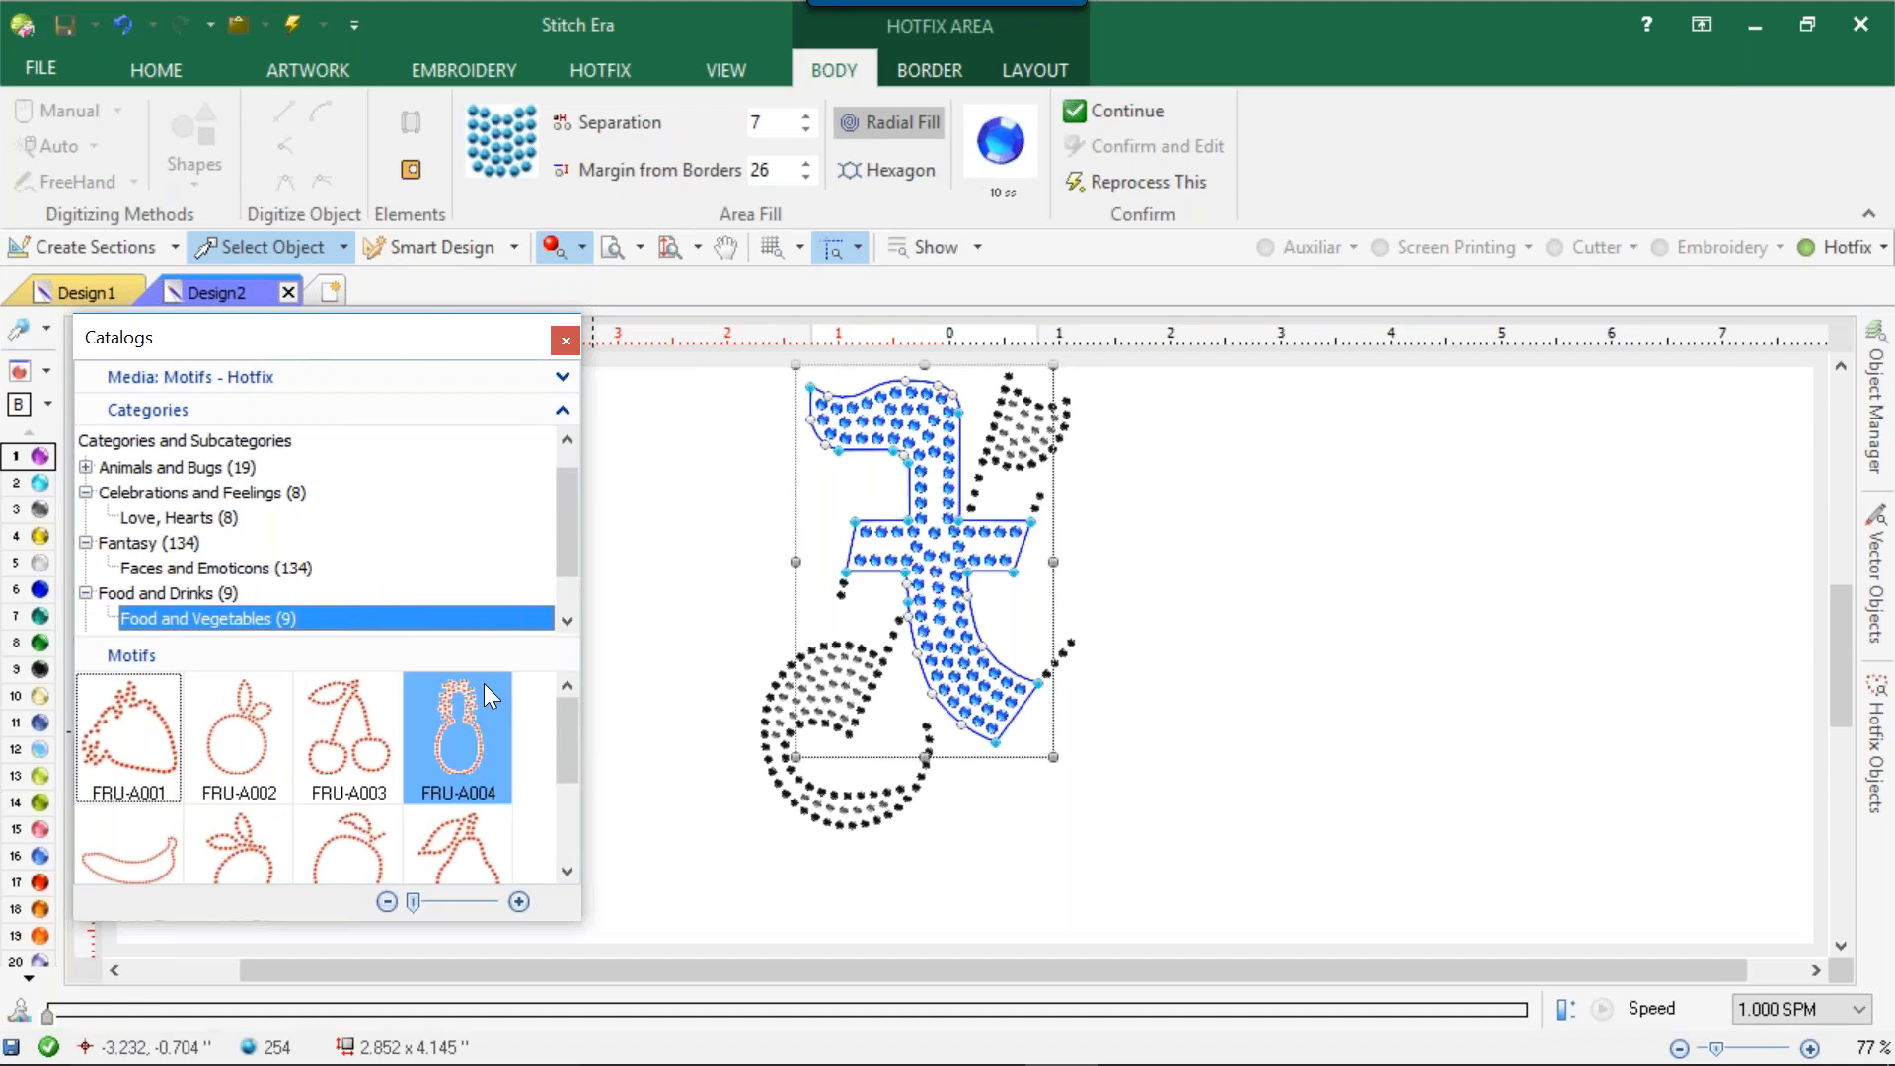
drag(561, 725, 548, 801)
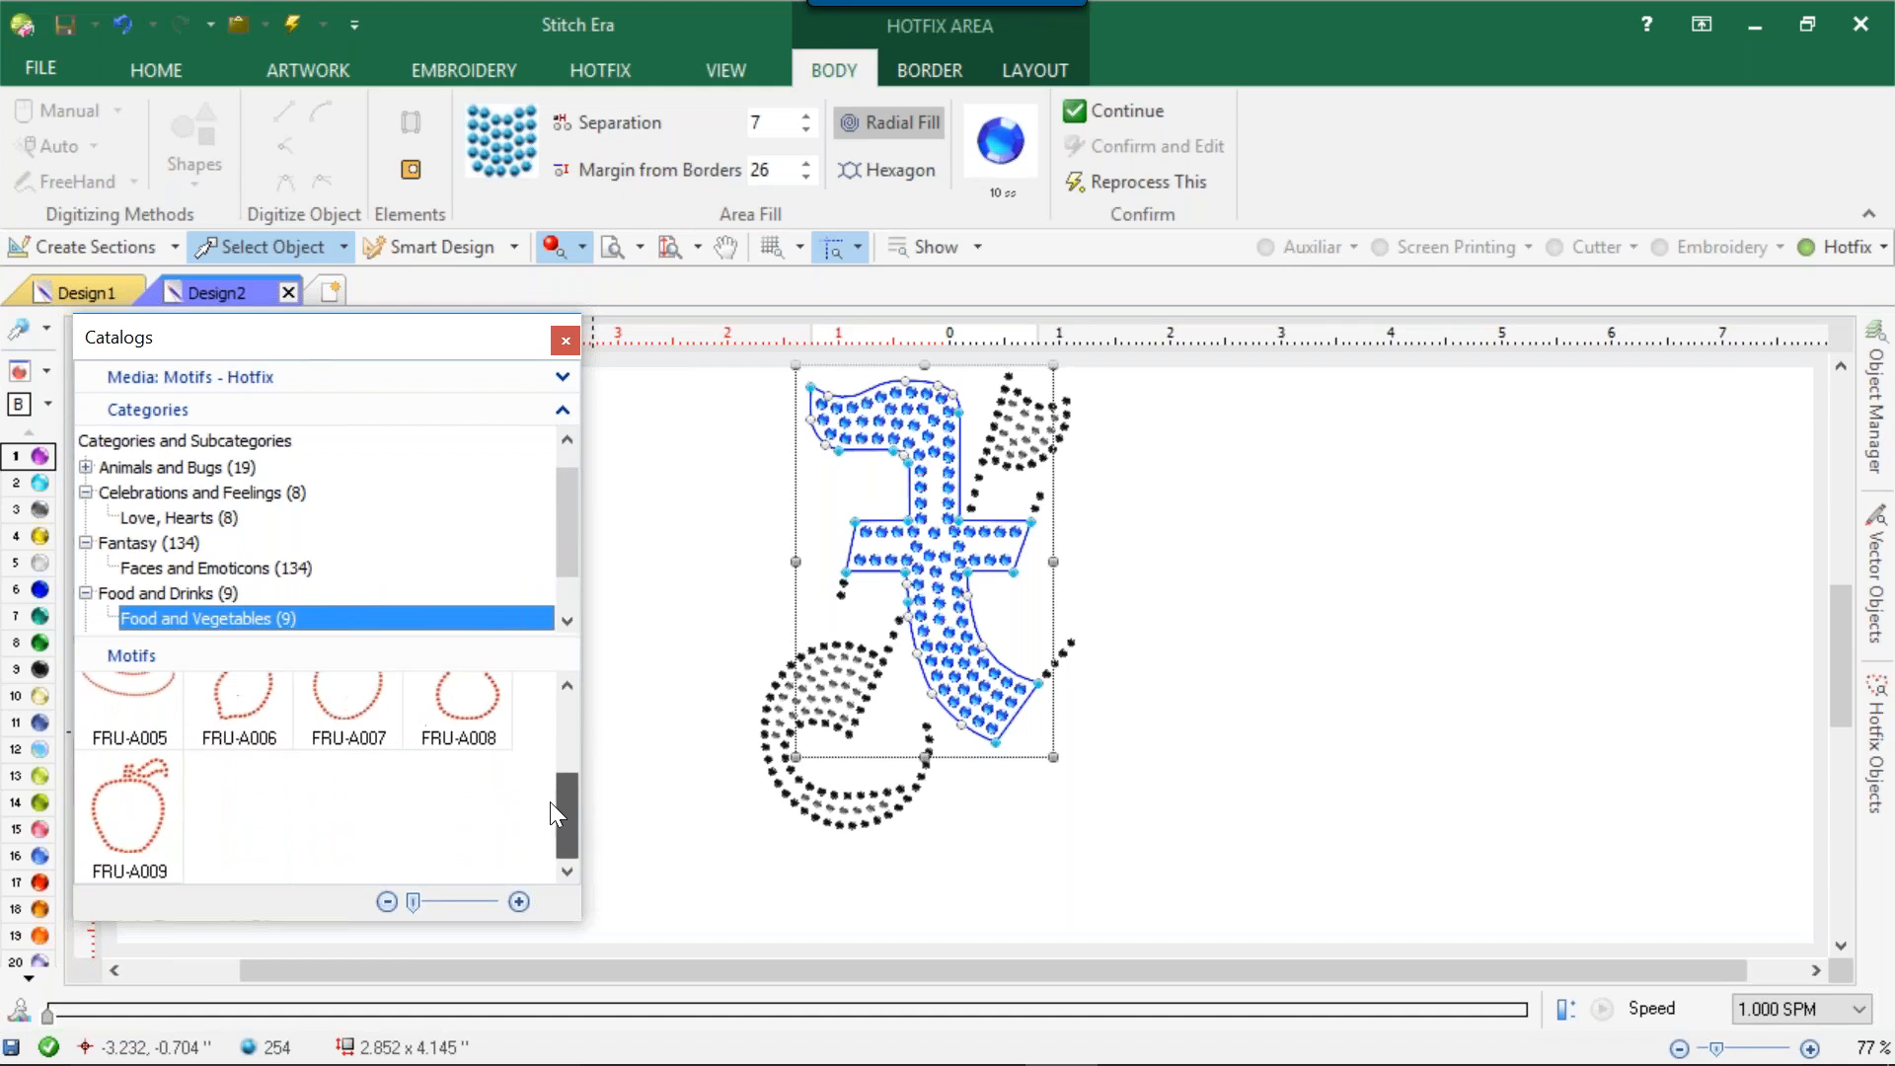
Browse the Banners and Signs, Ornaments and Shields subcategories of the Frames and Borders hotfix motifs.
drag(570, 554, 577, 578)
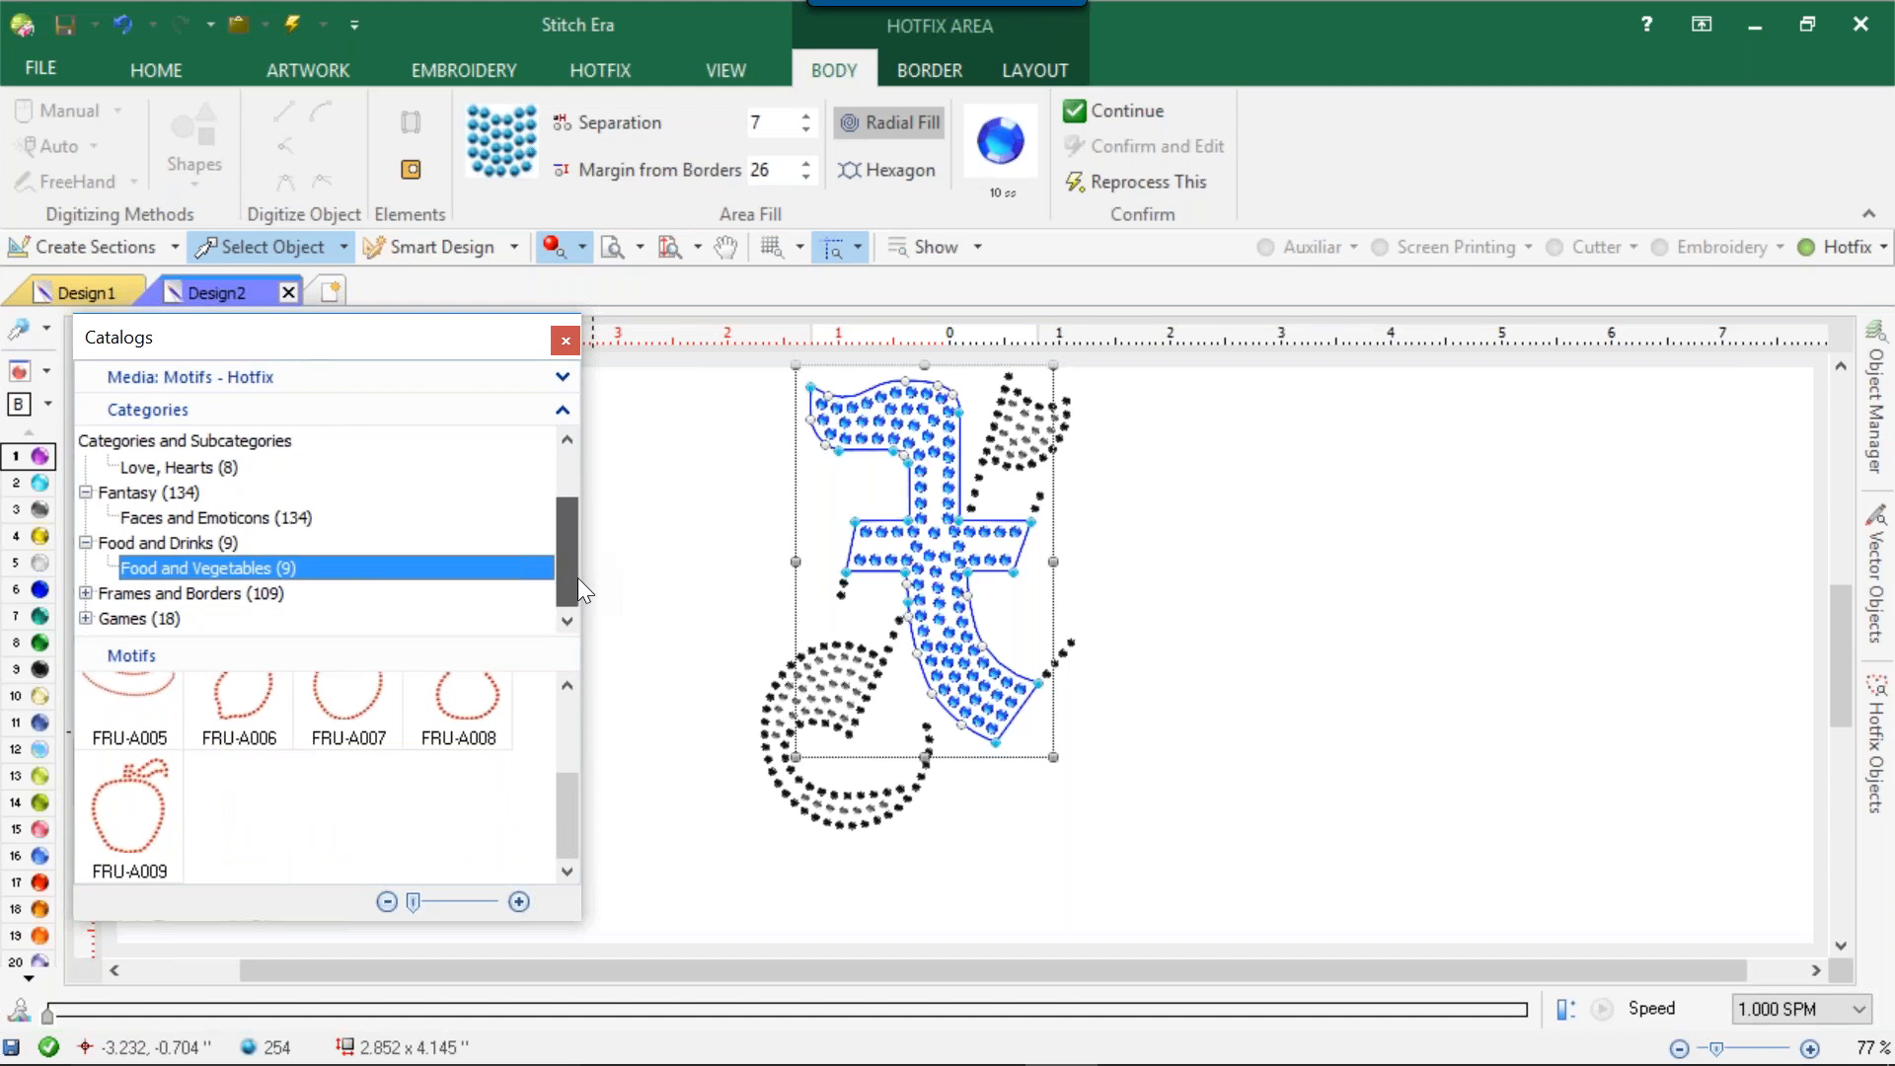
click(86, 593)
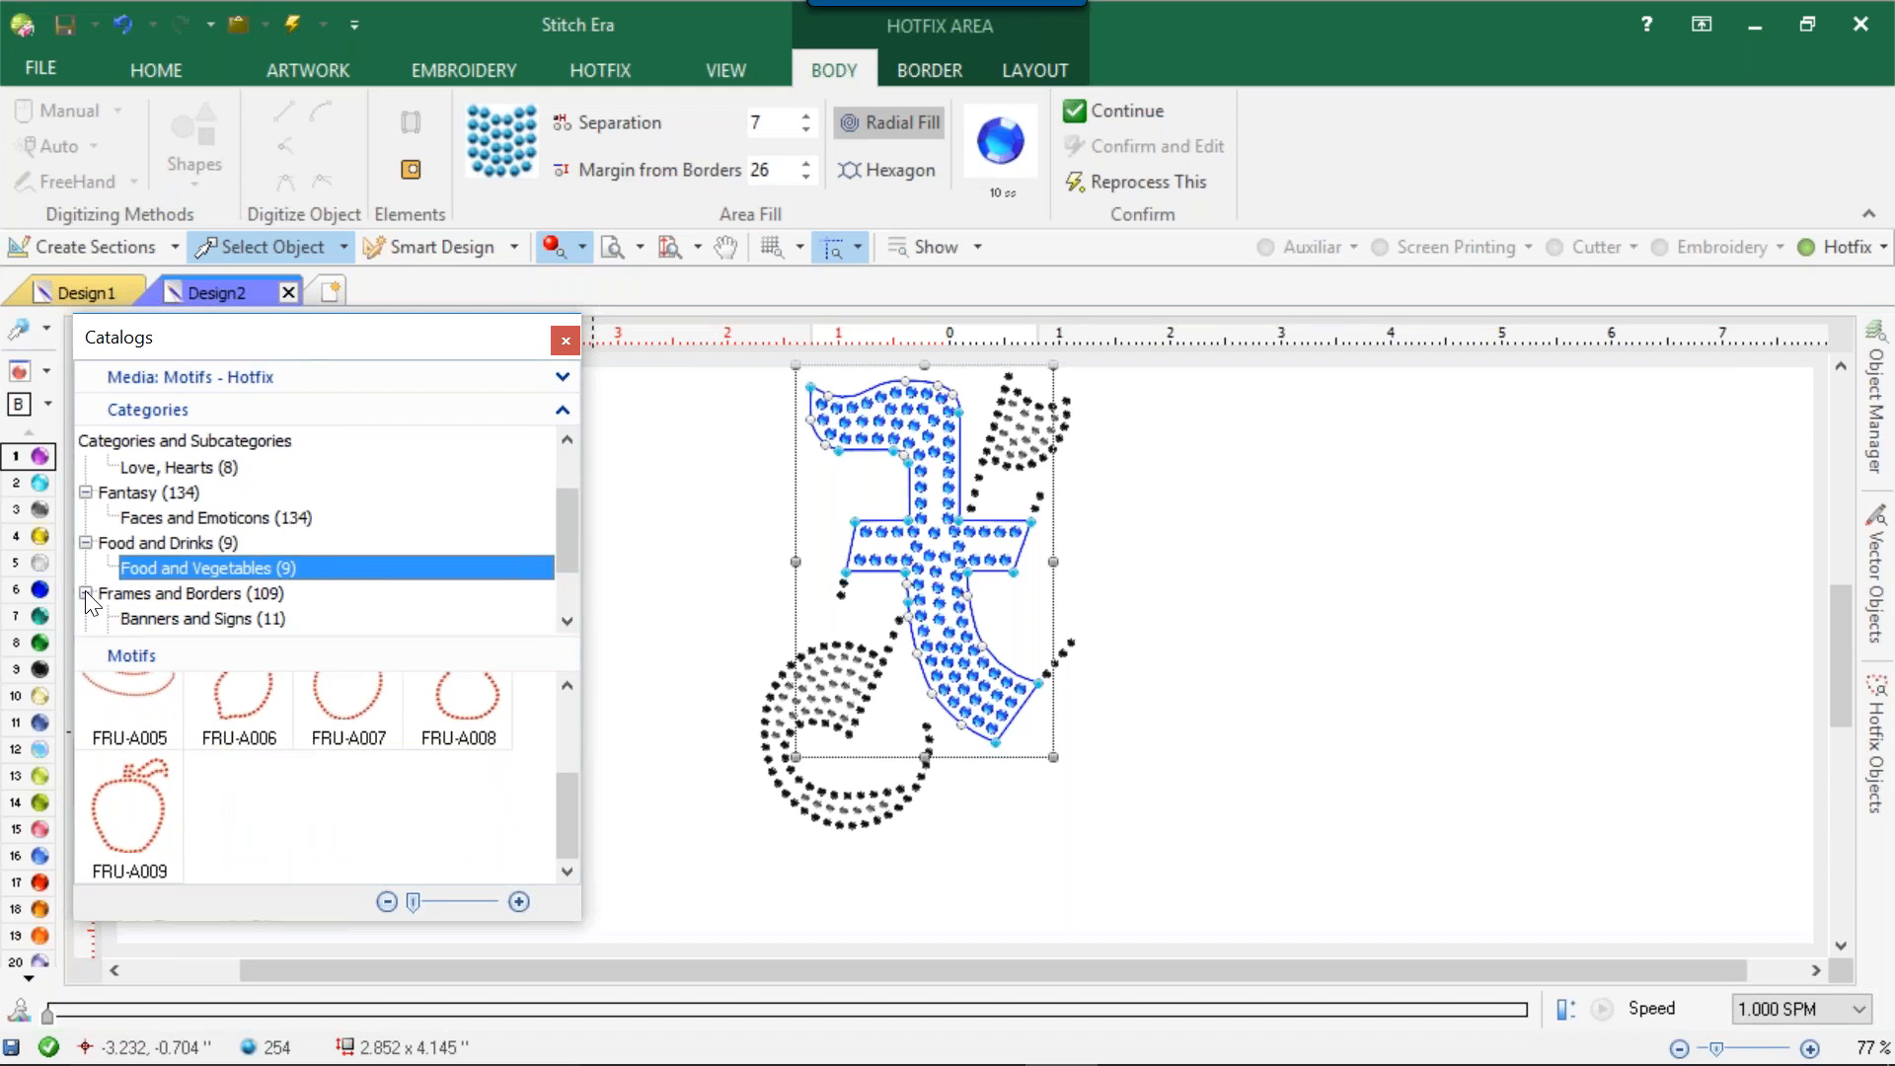
click(174, 619)
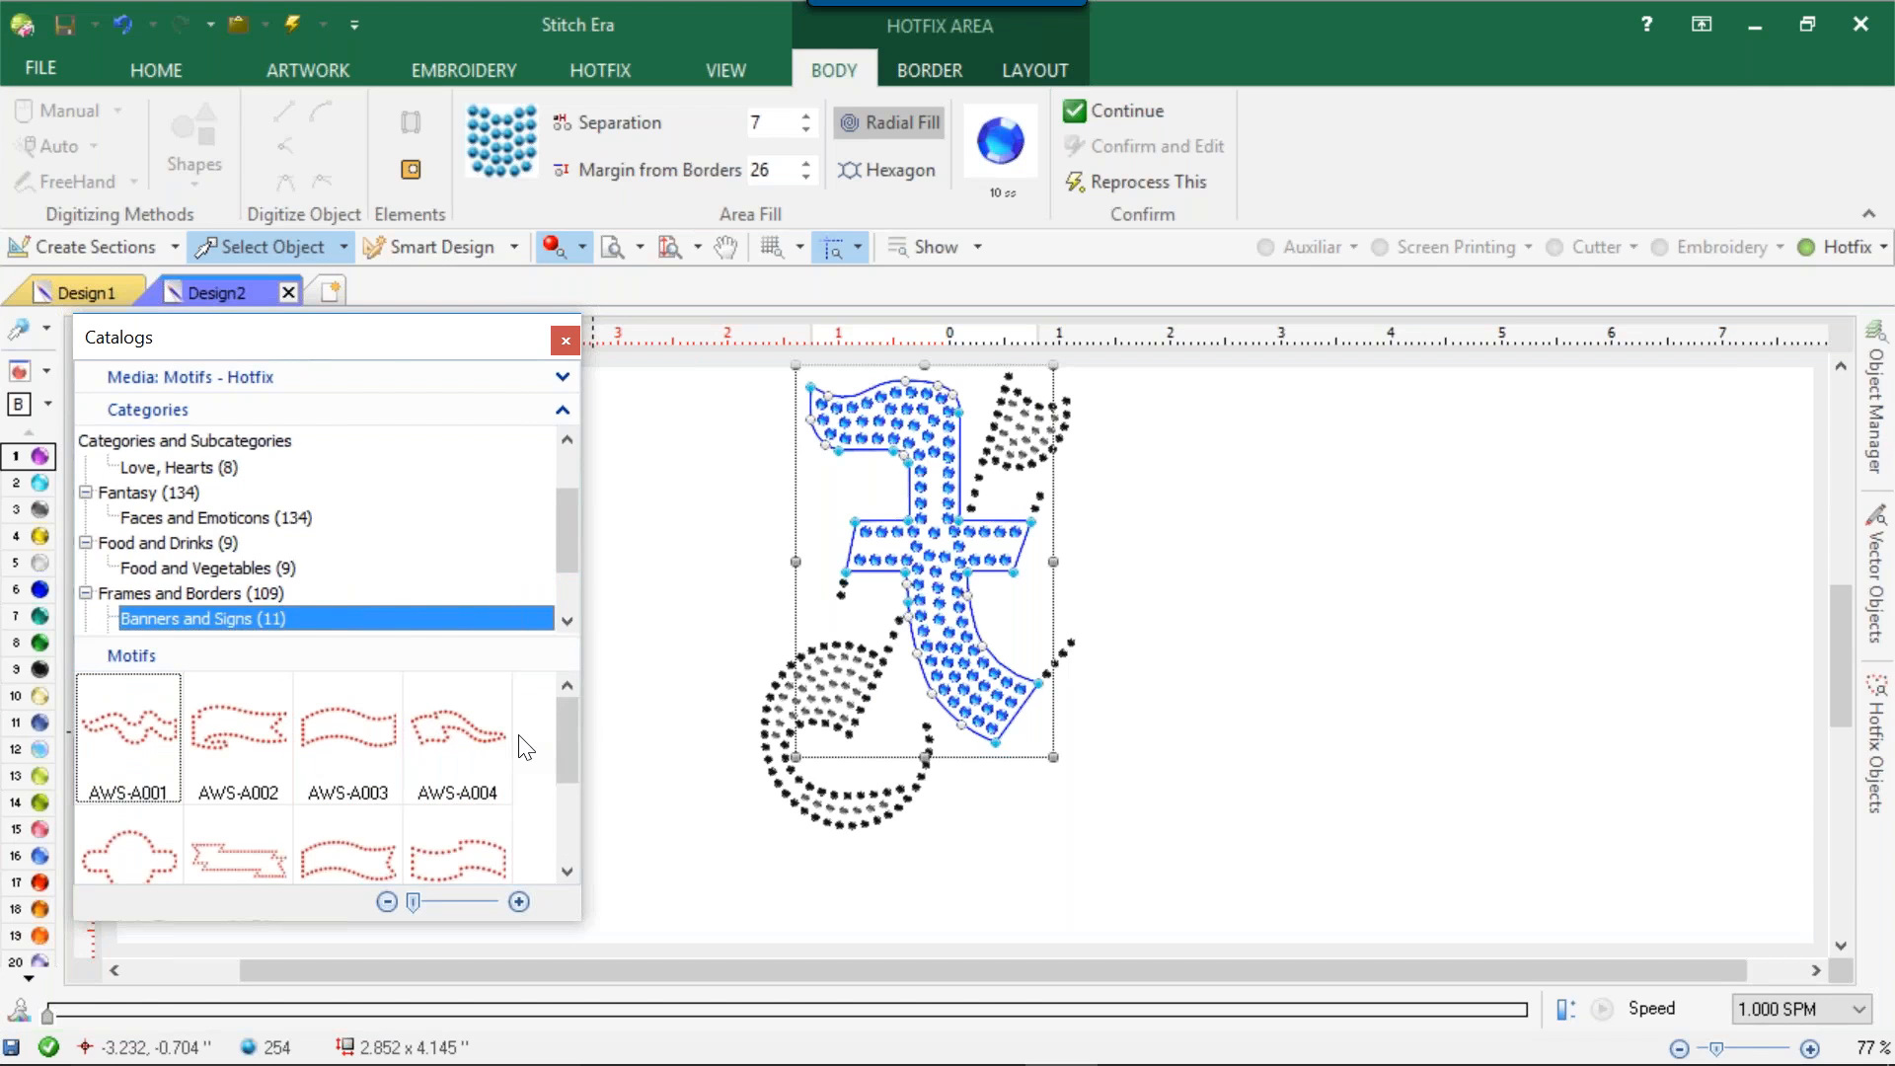
drag(560, 720, 574, 795)
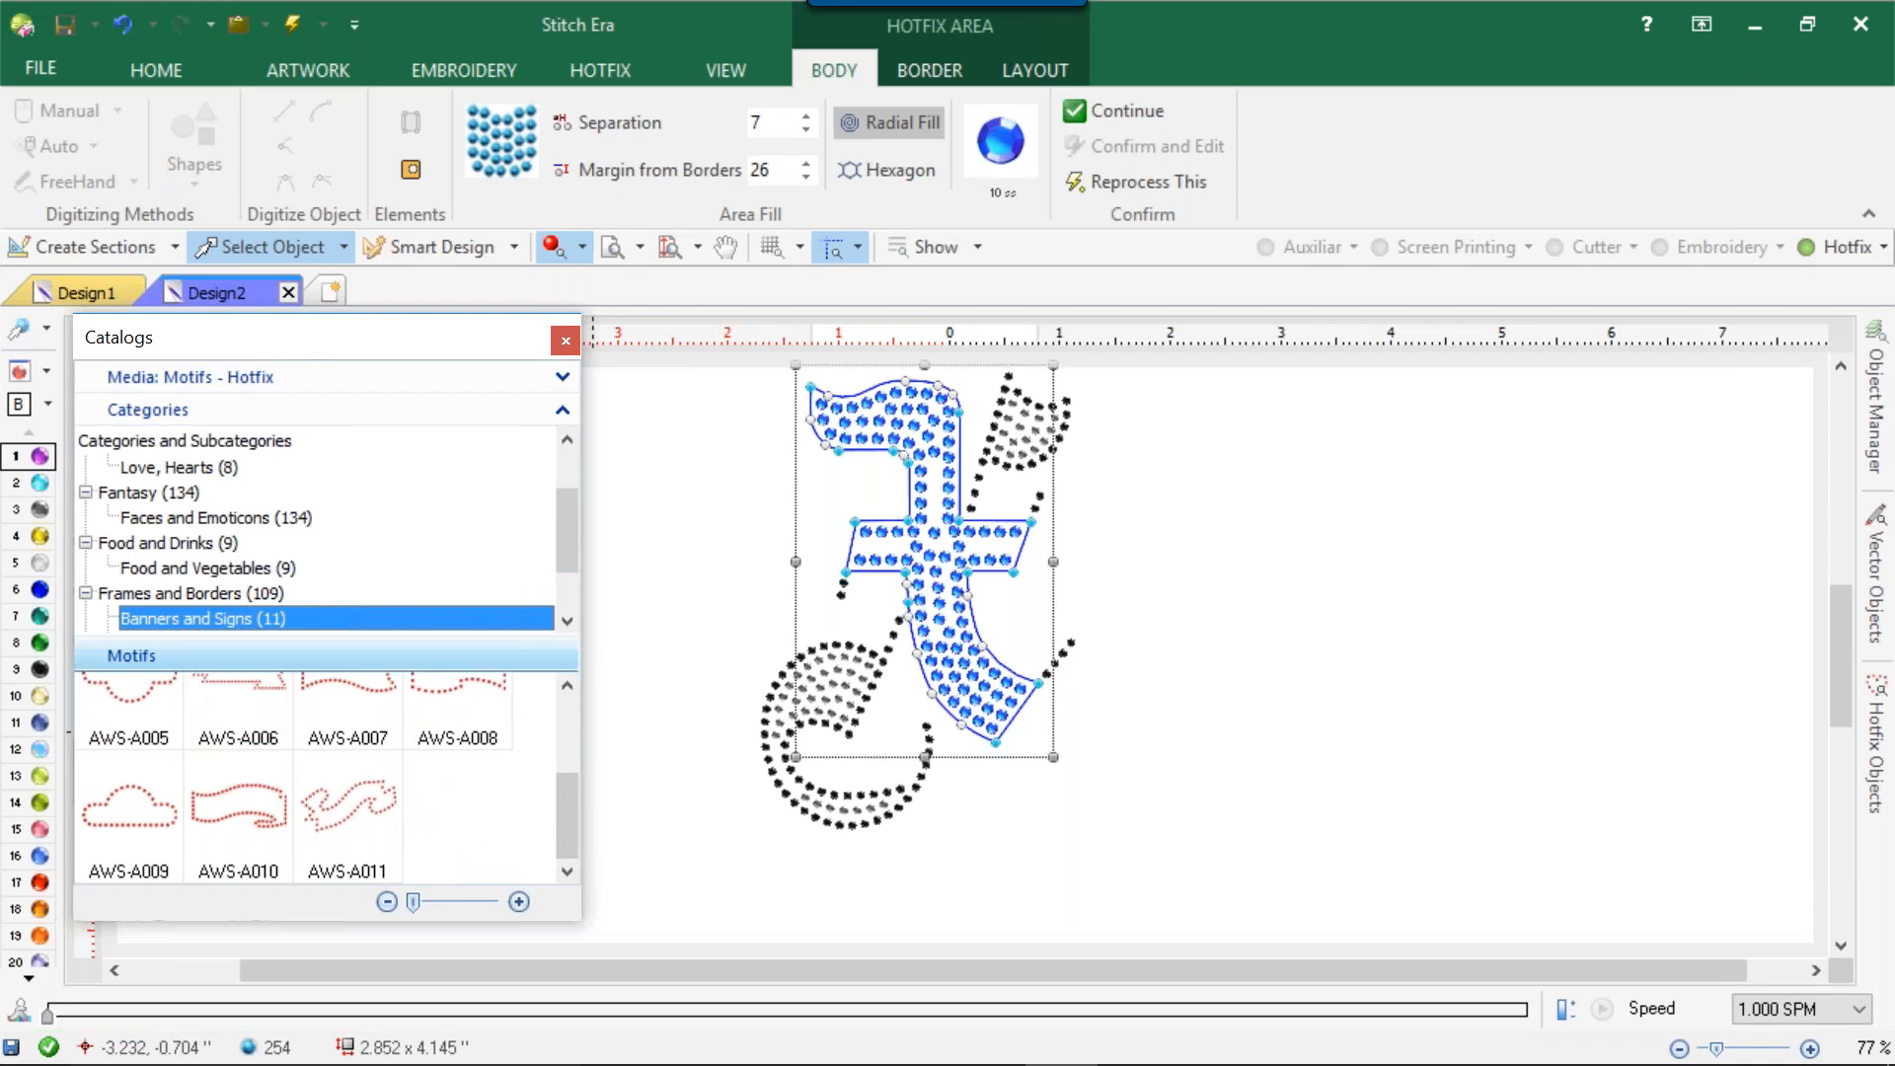
drag(567, 506, 564, 577)
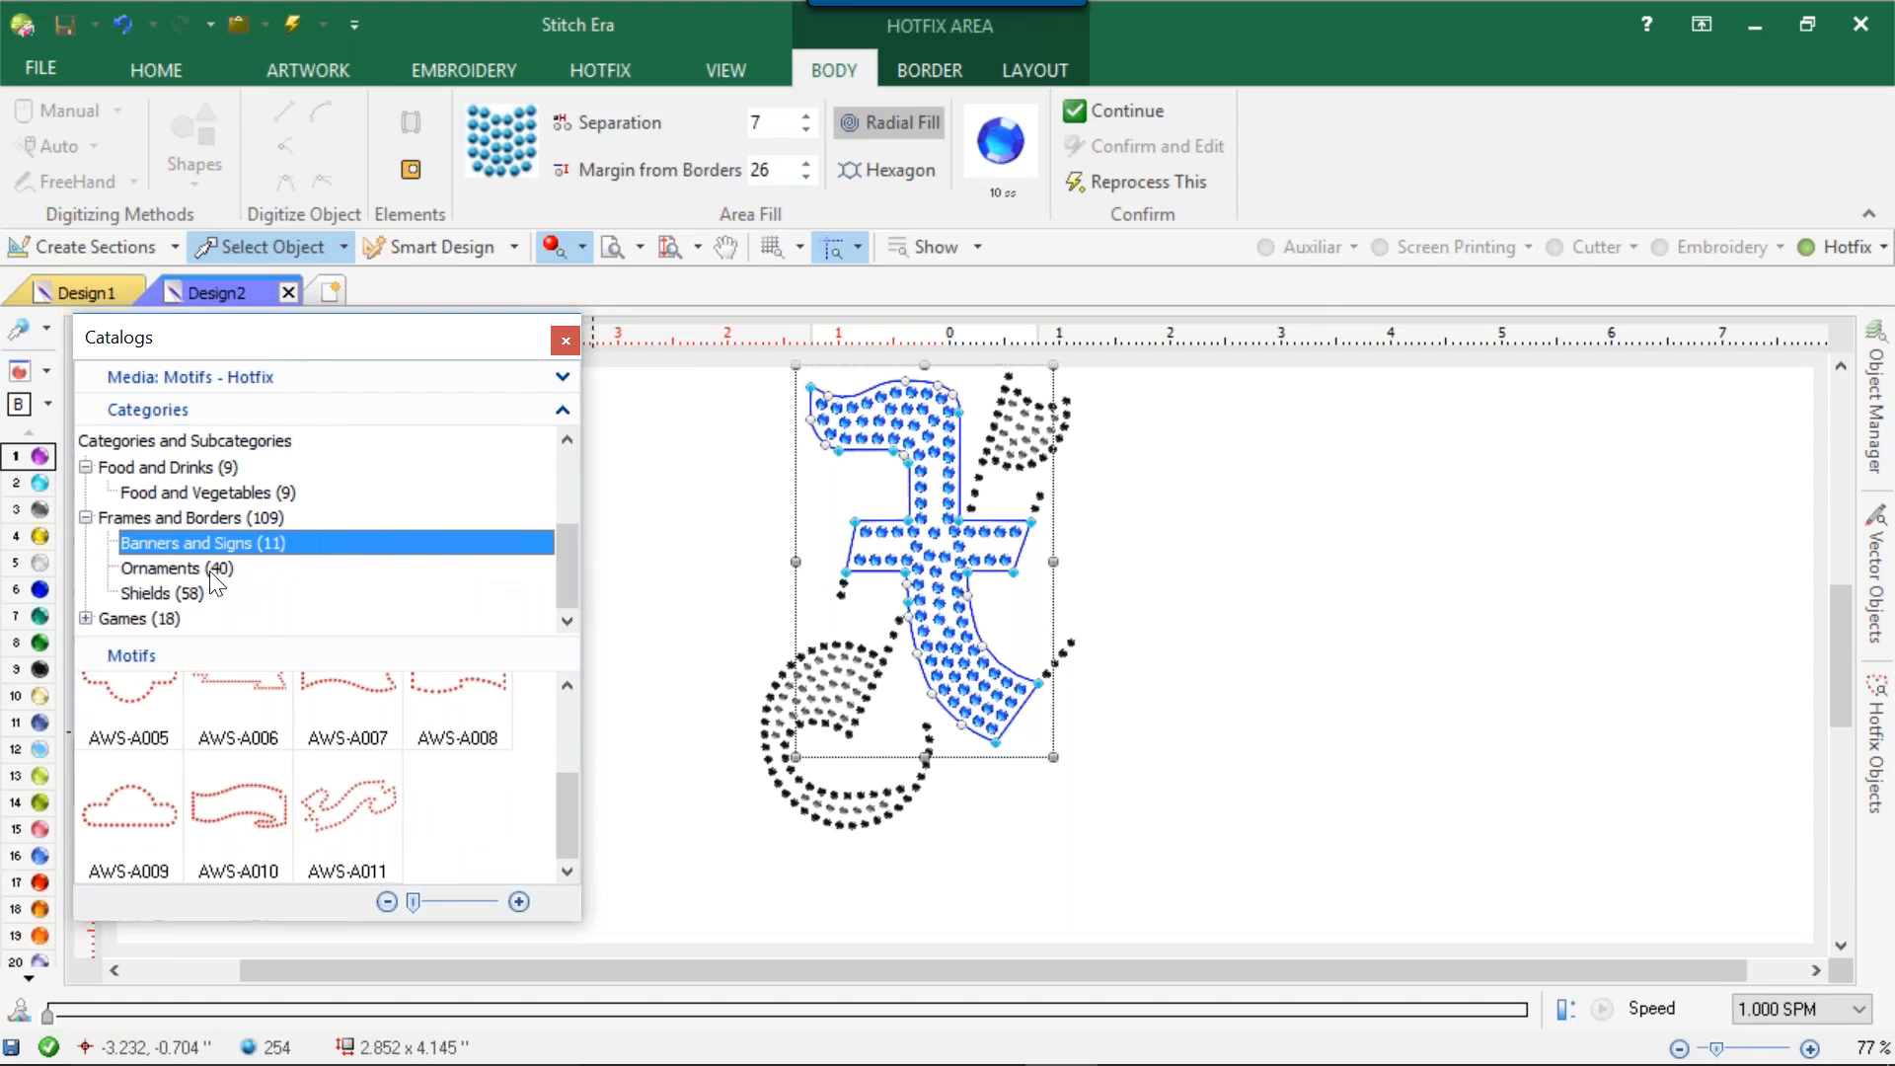
click(150, 571)
drag(565, 708, 577, 849)
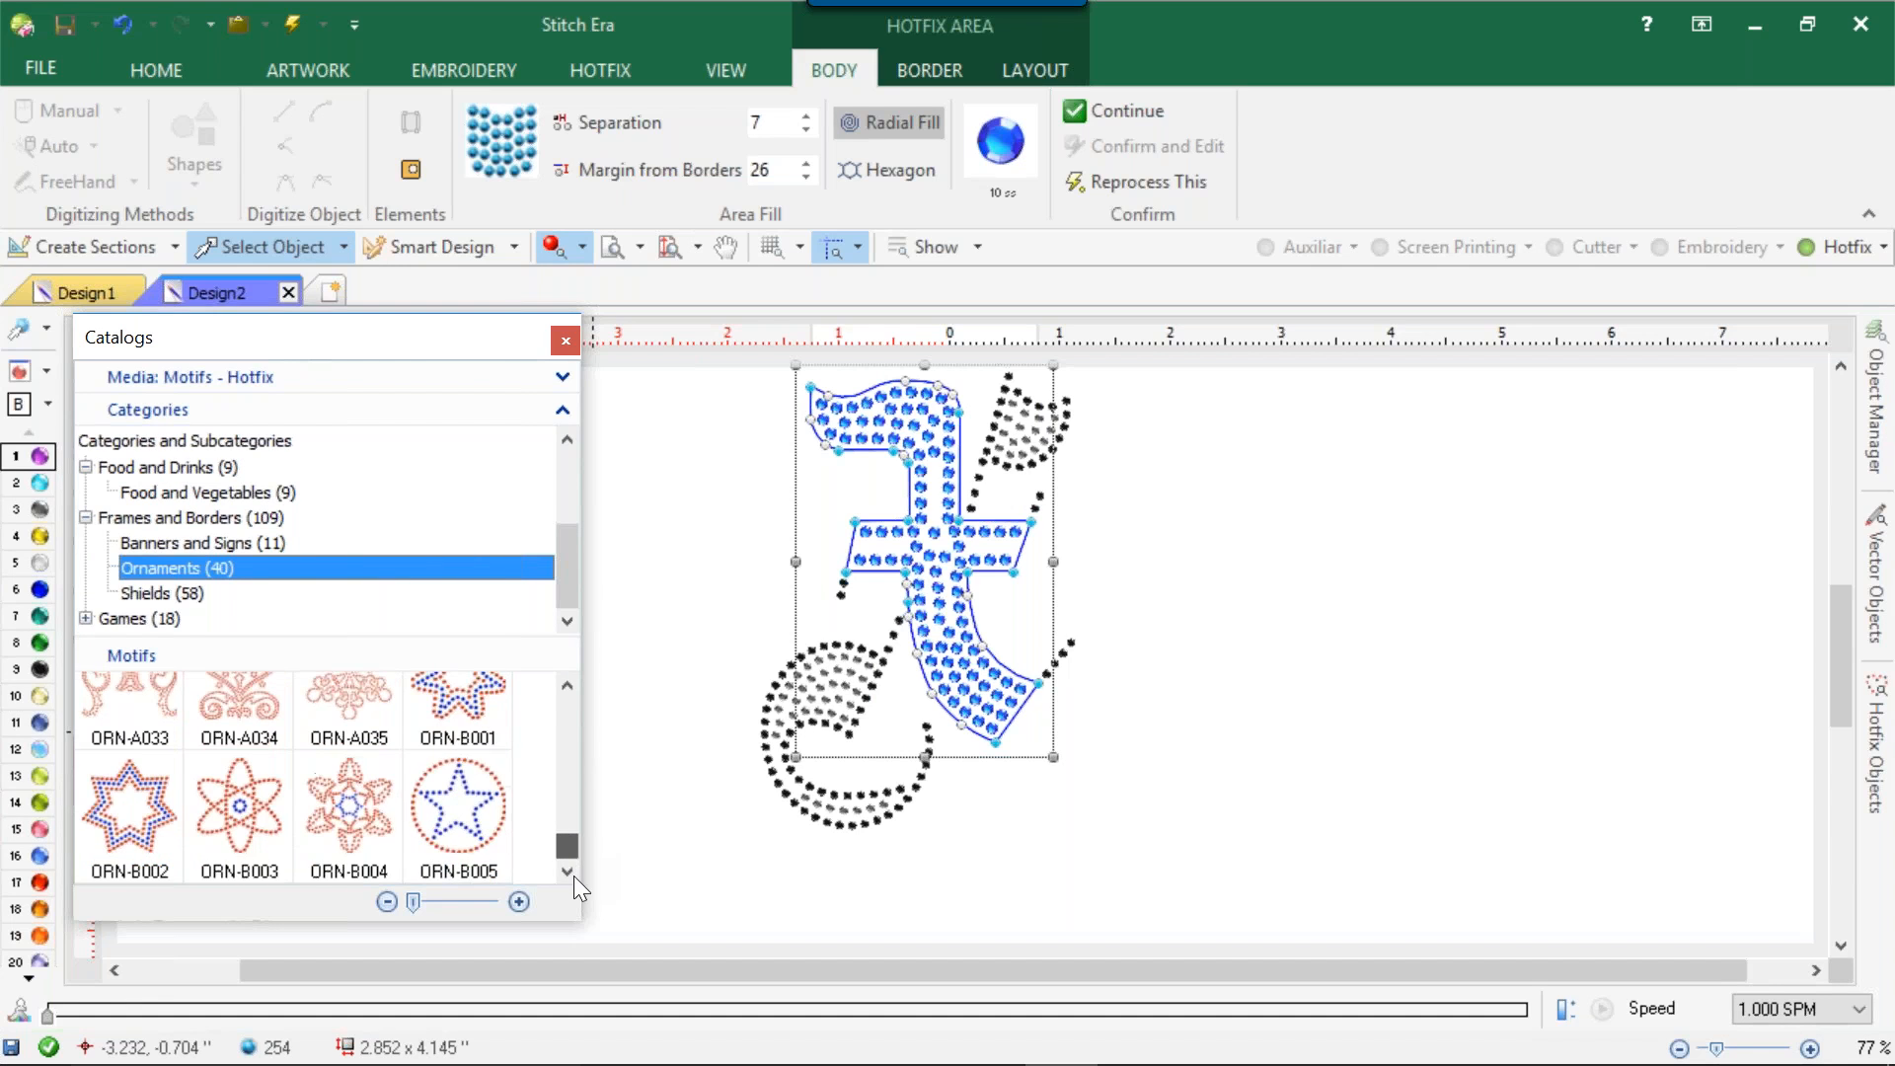
click(153, 593)
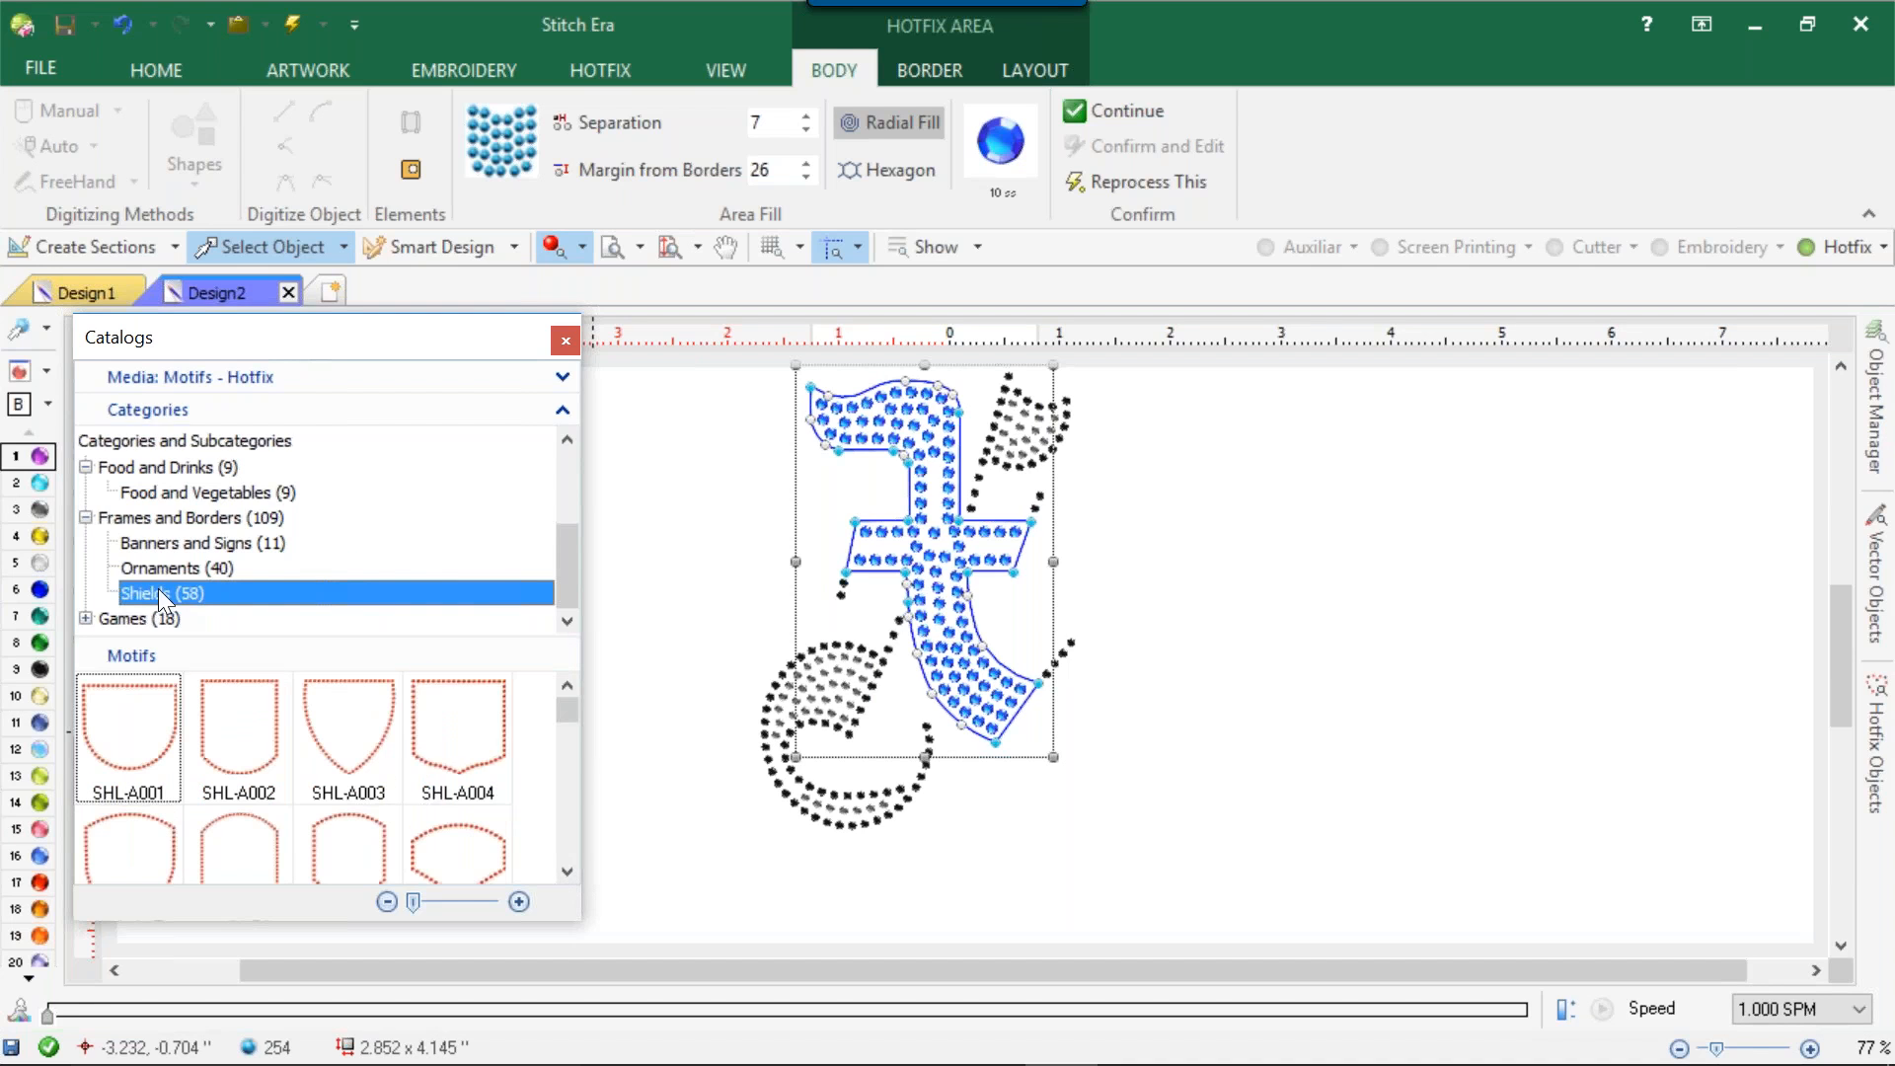
drag(563, 709, 558, 813)
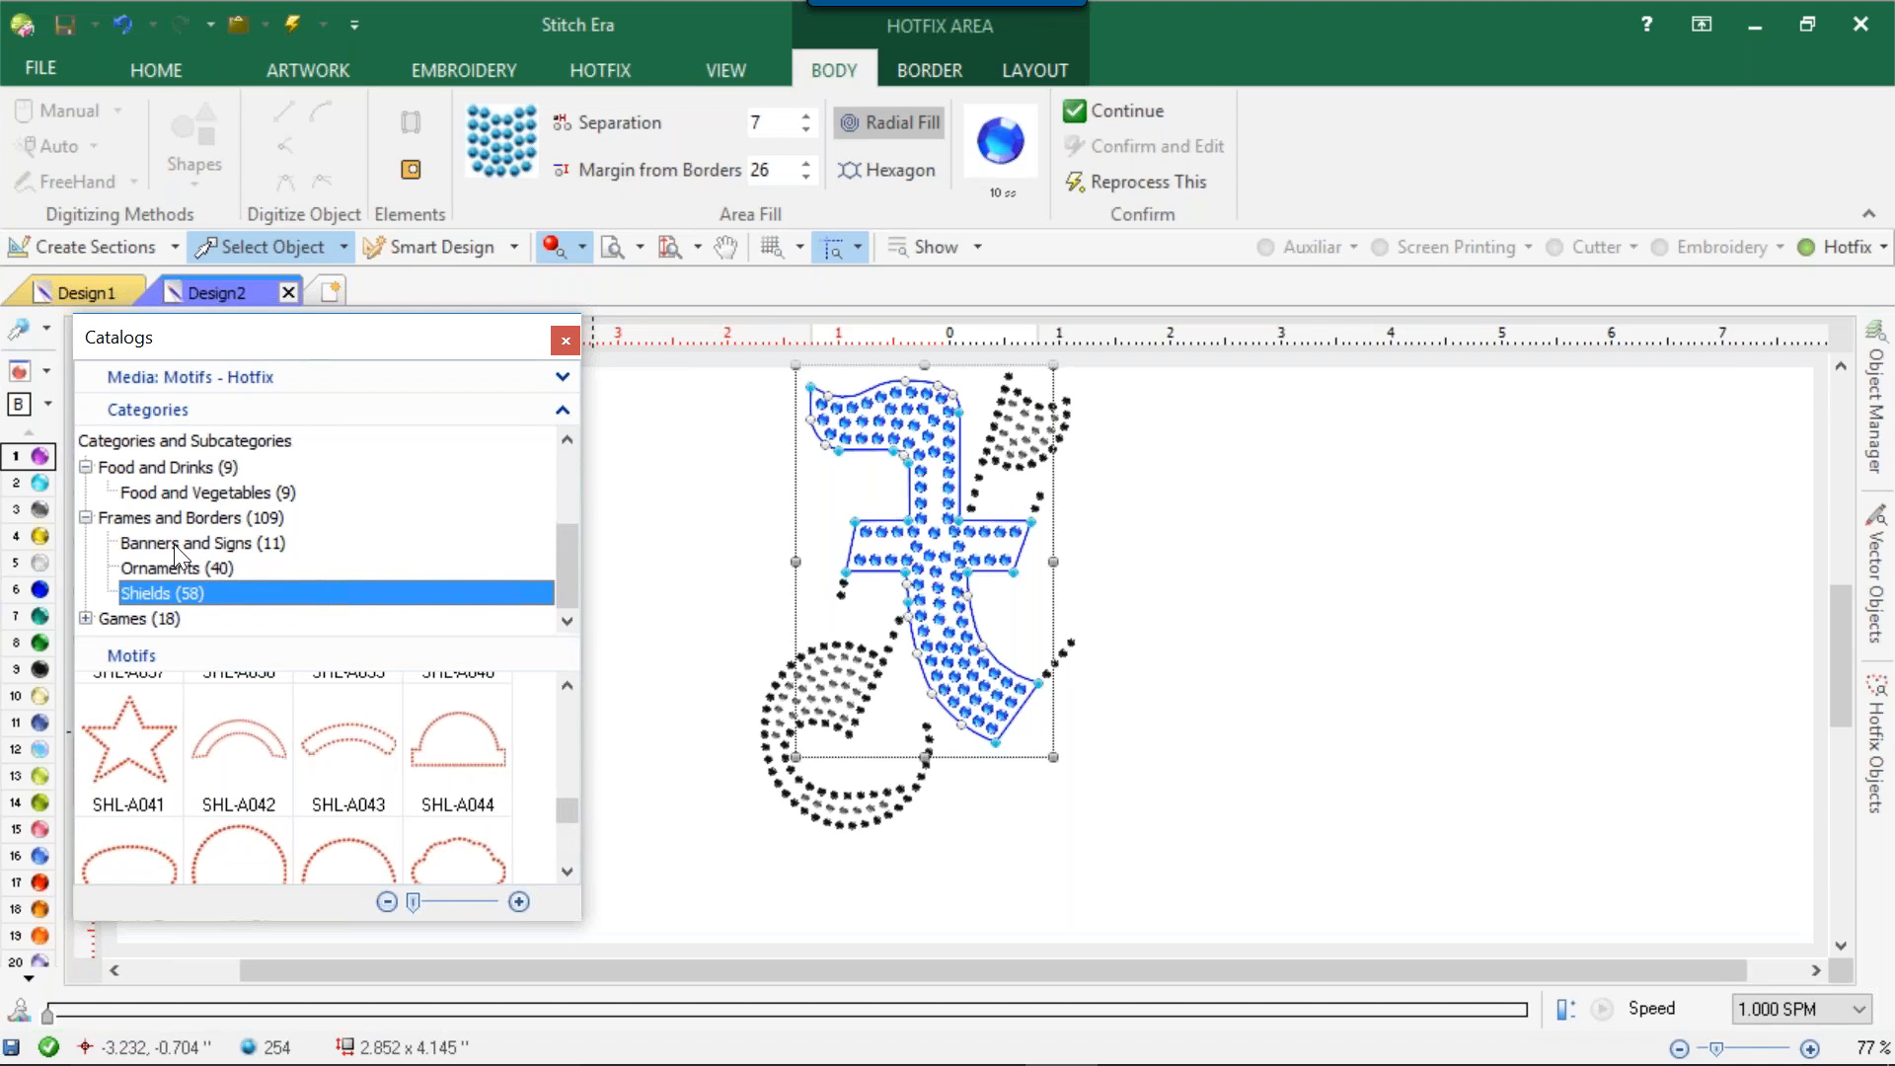
Browse the Puzzles subcategory of the Games hotfix motifs.
click(86, 619)
drag(573, 566, 555, 573)
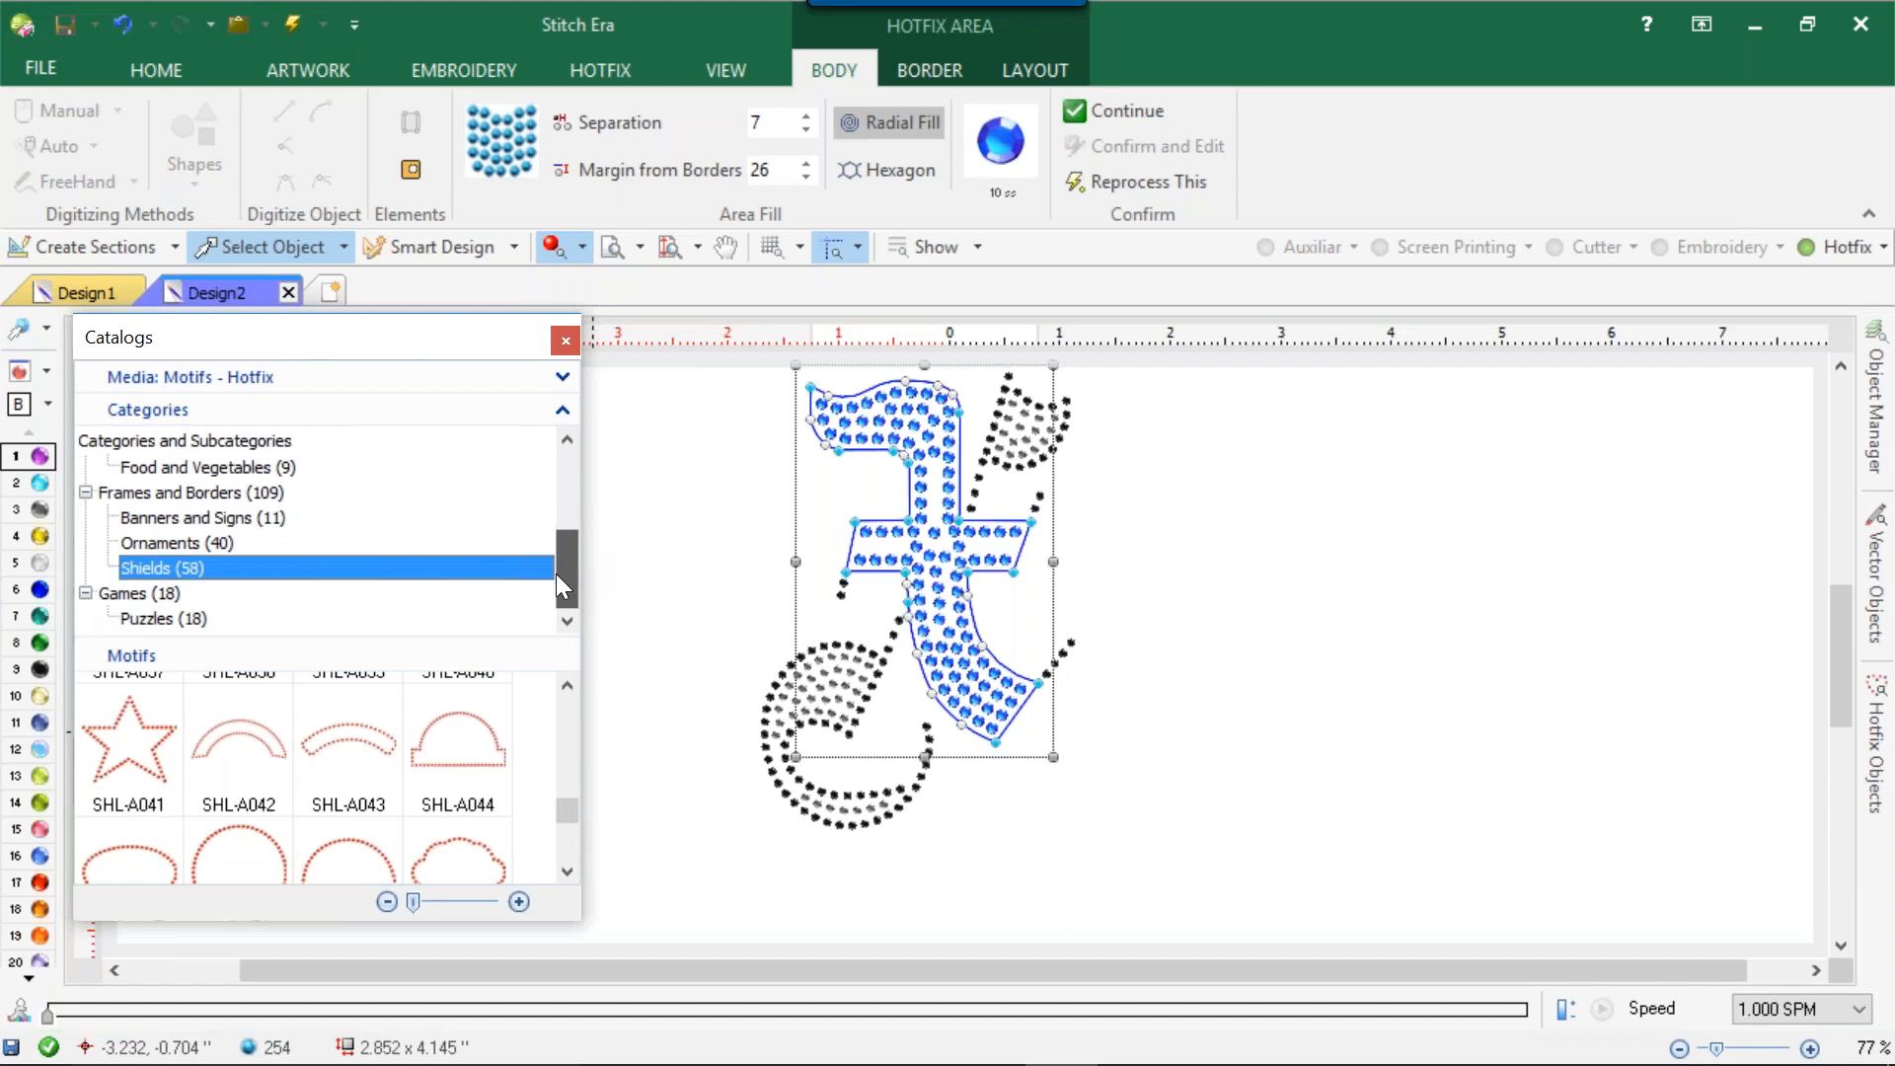
click(158, 619)
drag(560, 721, 501, 706)
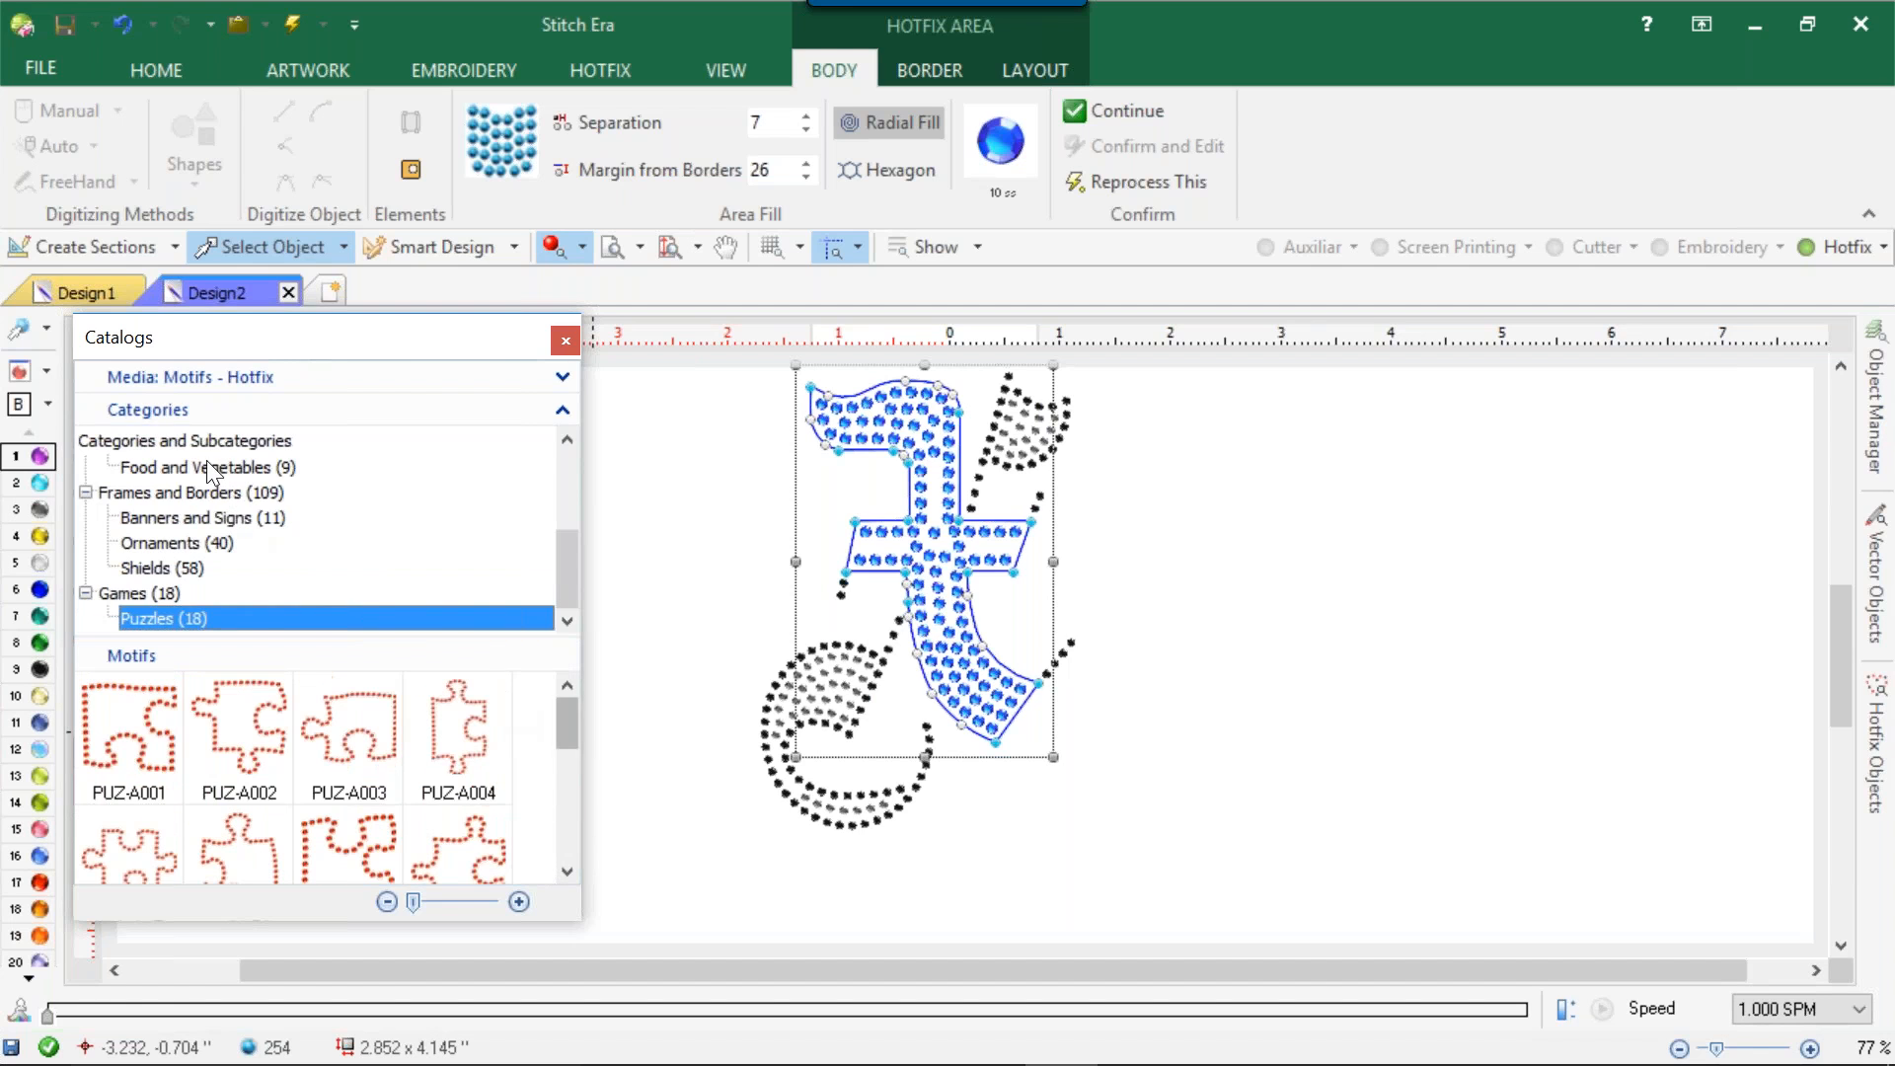
View the catalog's Memory Blocks, and select the file Tampa Bay Skate-1 from the Desktop folder under Hotfix Designs (Machine format).
click(562, 376)
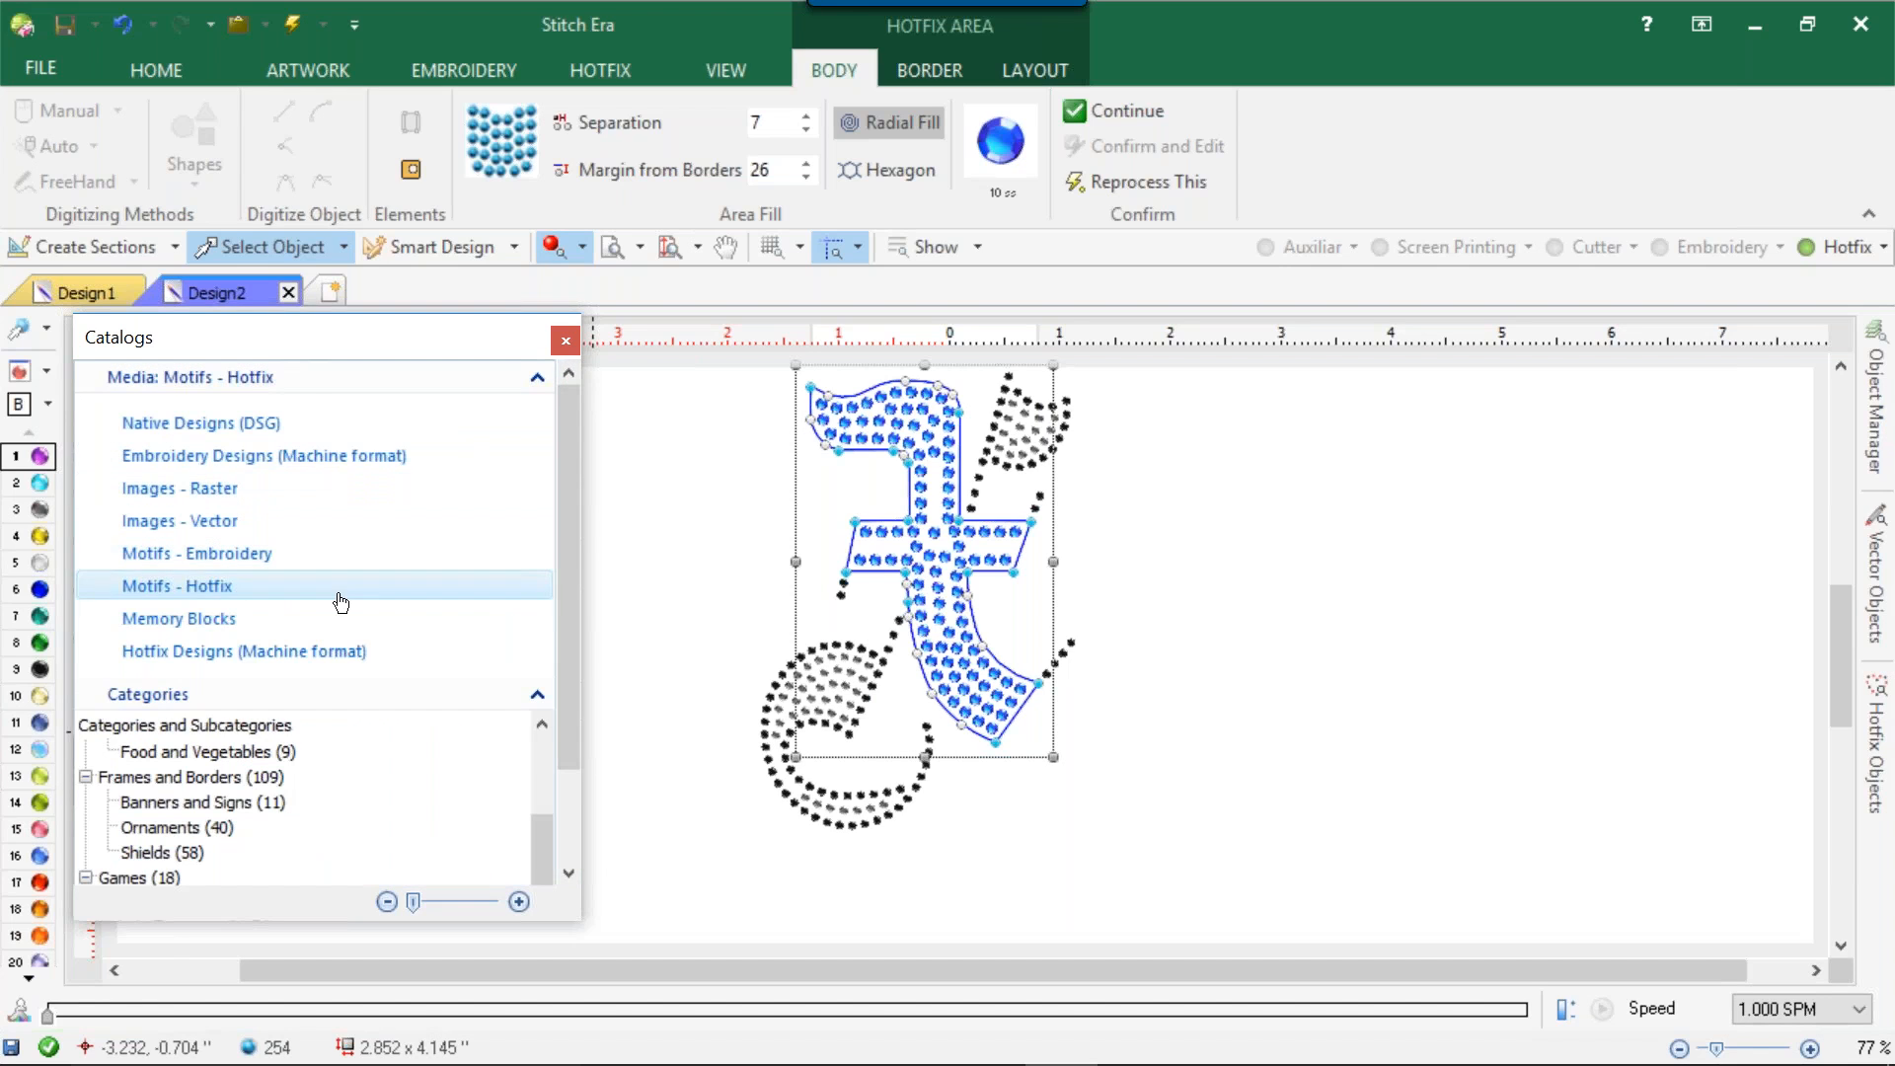
click(263, 620)
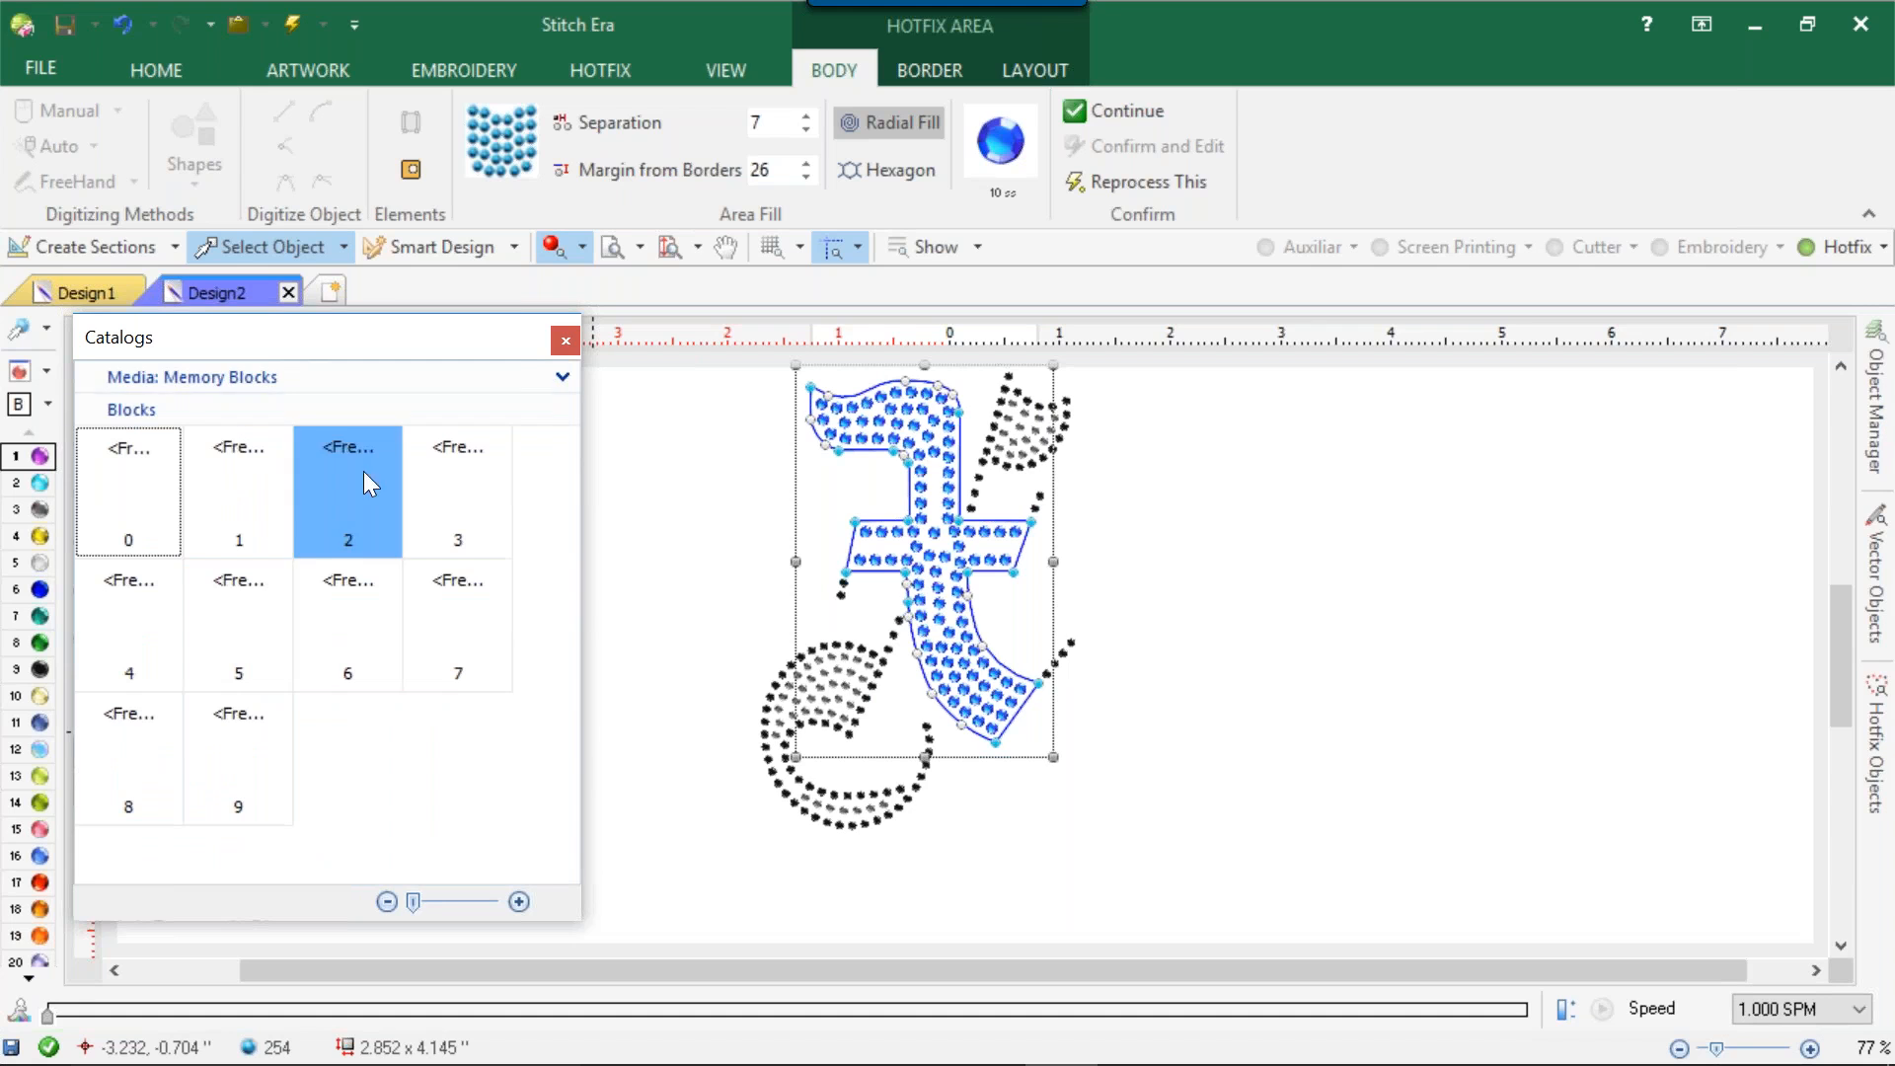
click(562, 376)
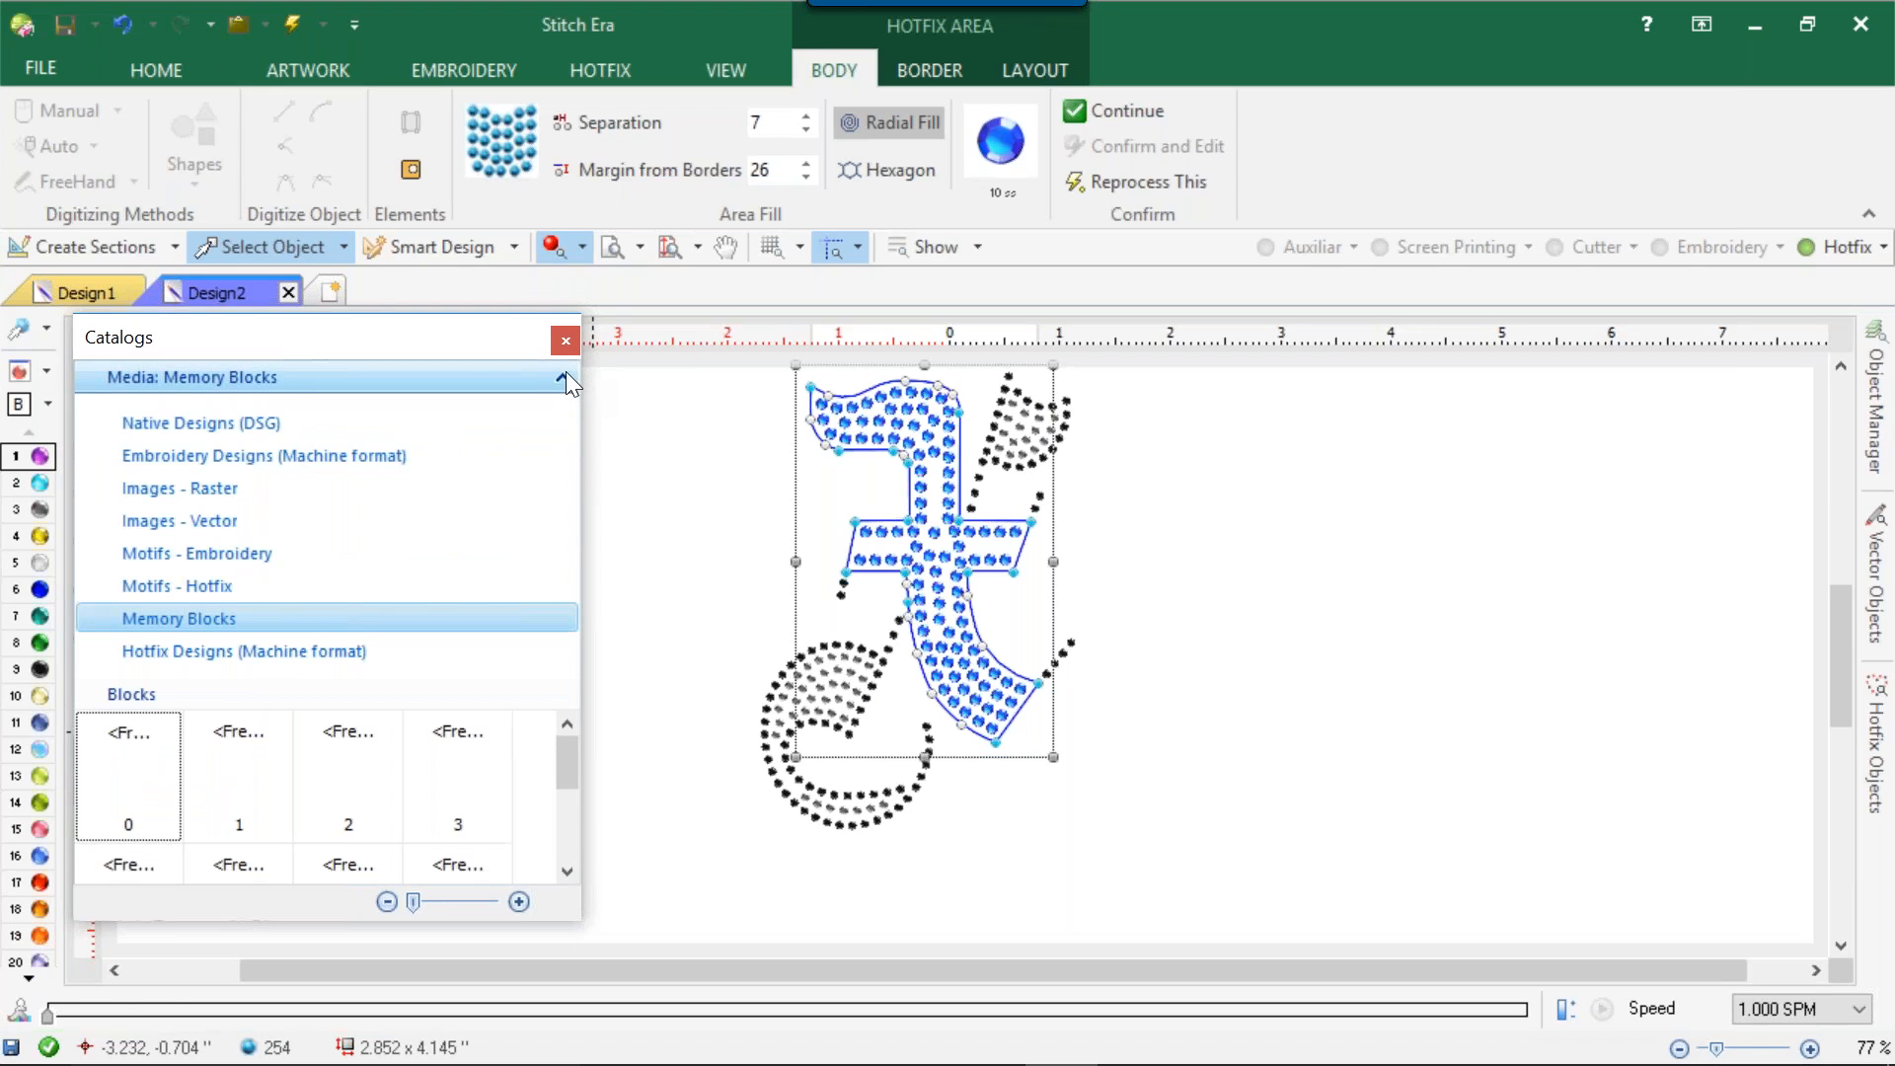
click(346, 659)
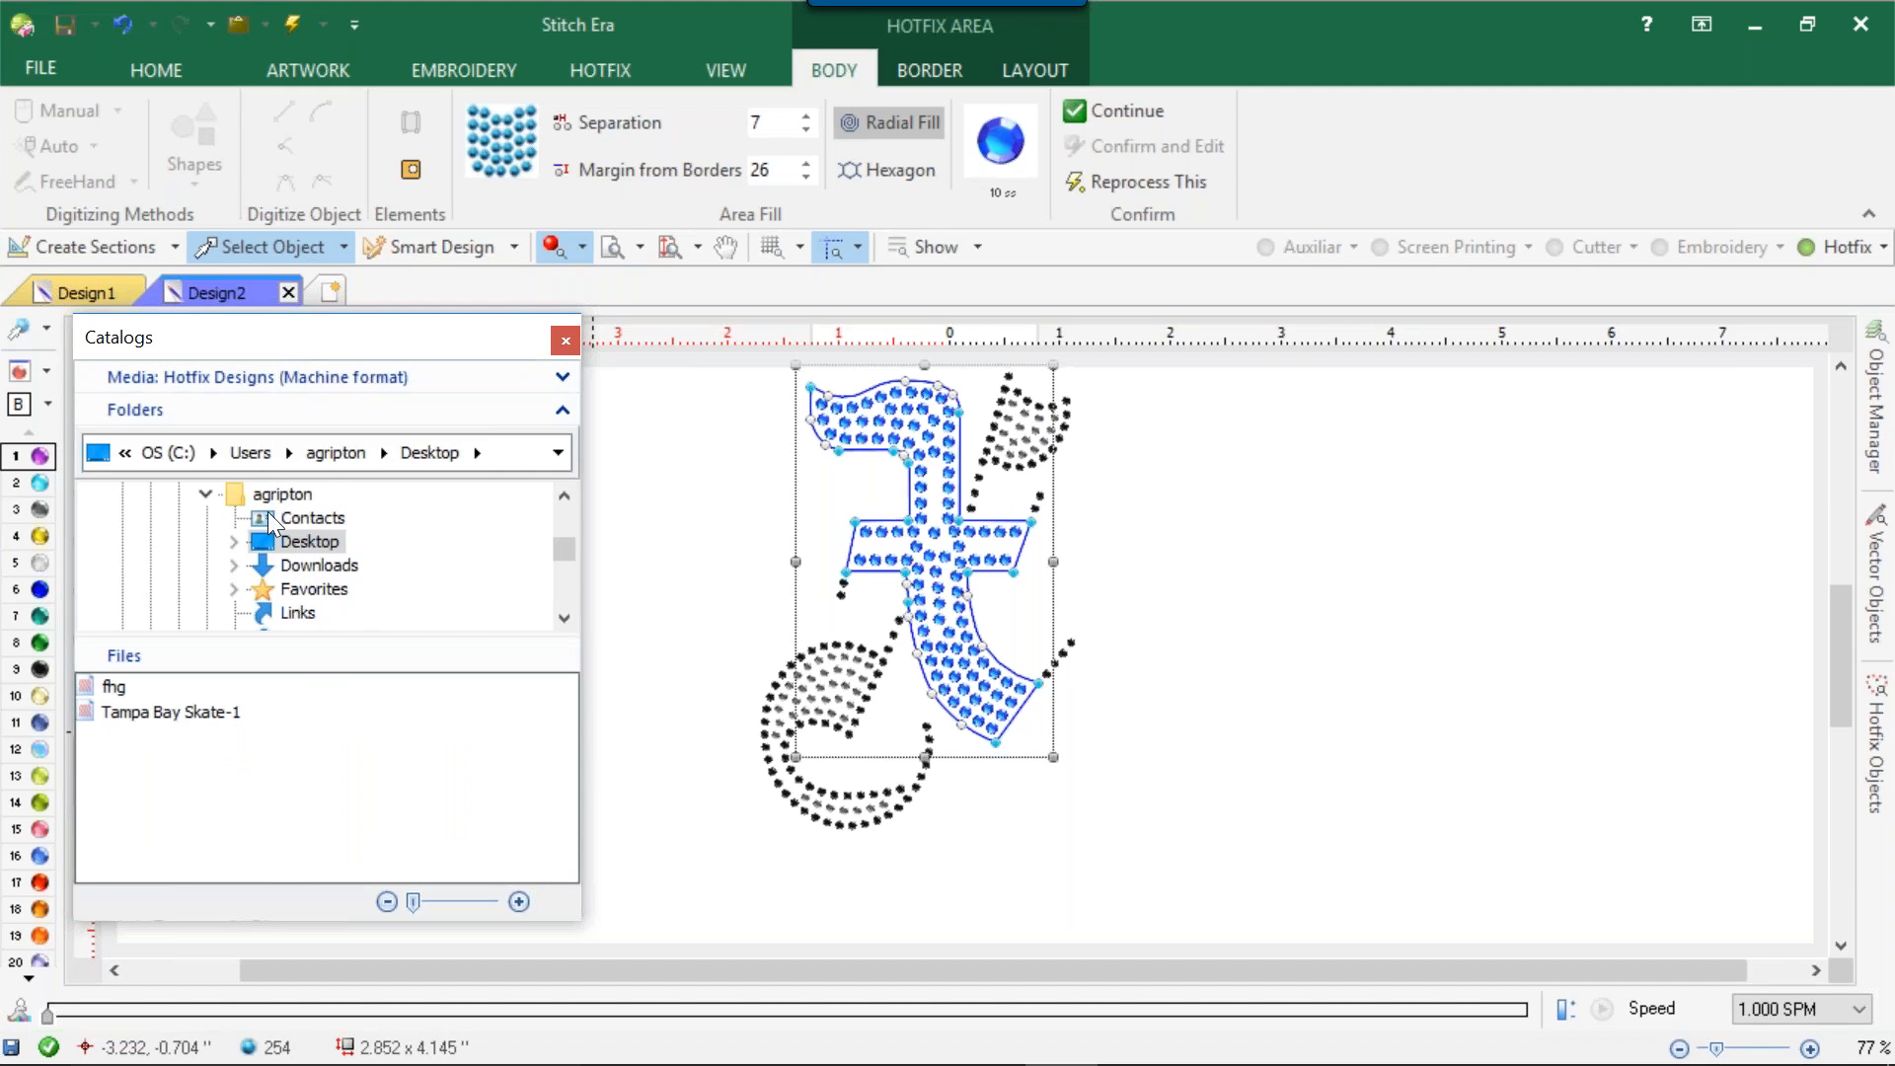
scroll(306, 533, down, 2)
scroll(360, 576, up, 2)
click(143, 719)
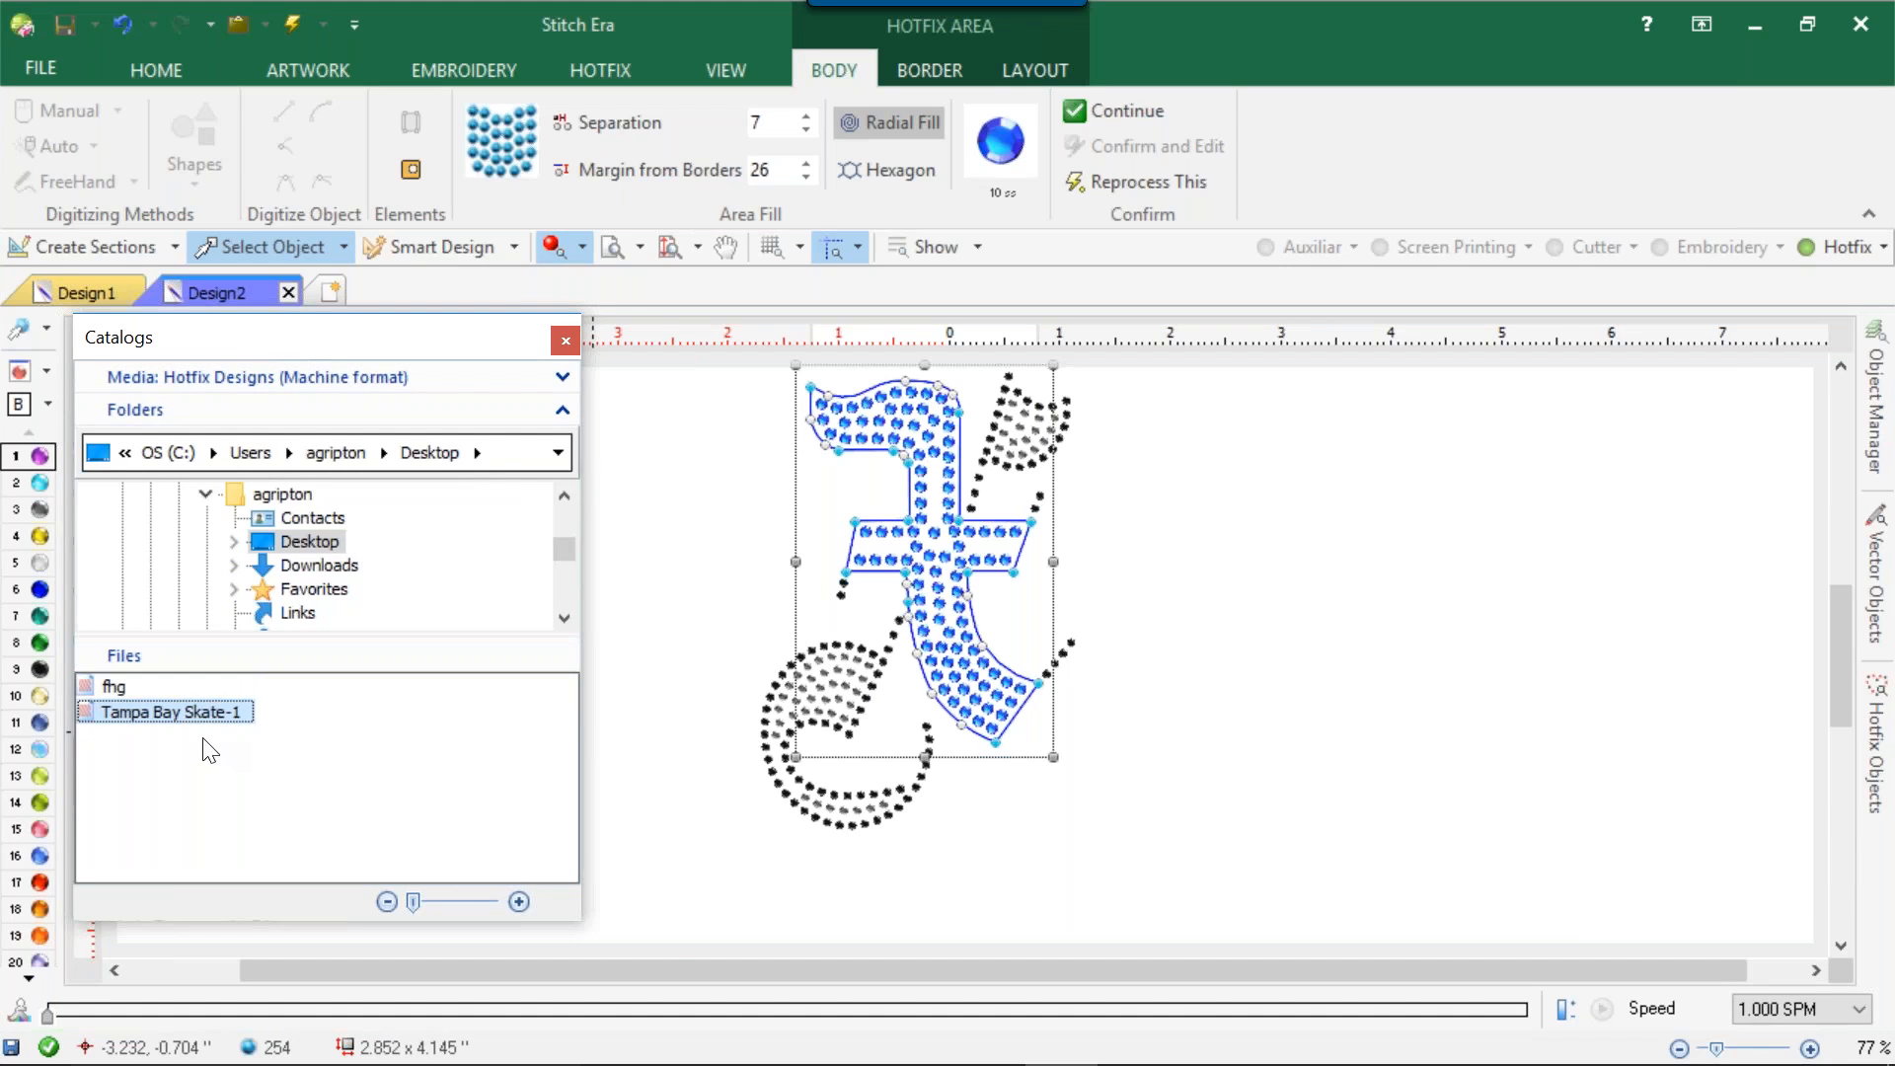
Close the catalogs and delete the entire X motif from the design.
click(566, 341)
click(614, 531)
scroll(703, 528, up, 1)
scroll(713, 525, down, 5)
drag(728, 435, 1324, 859)
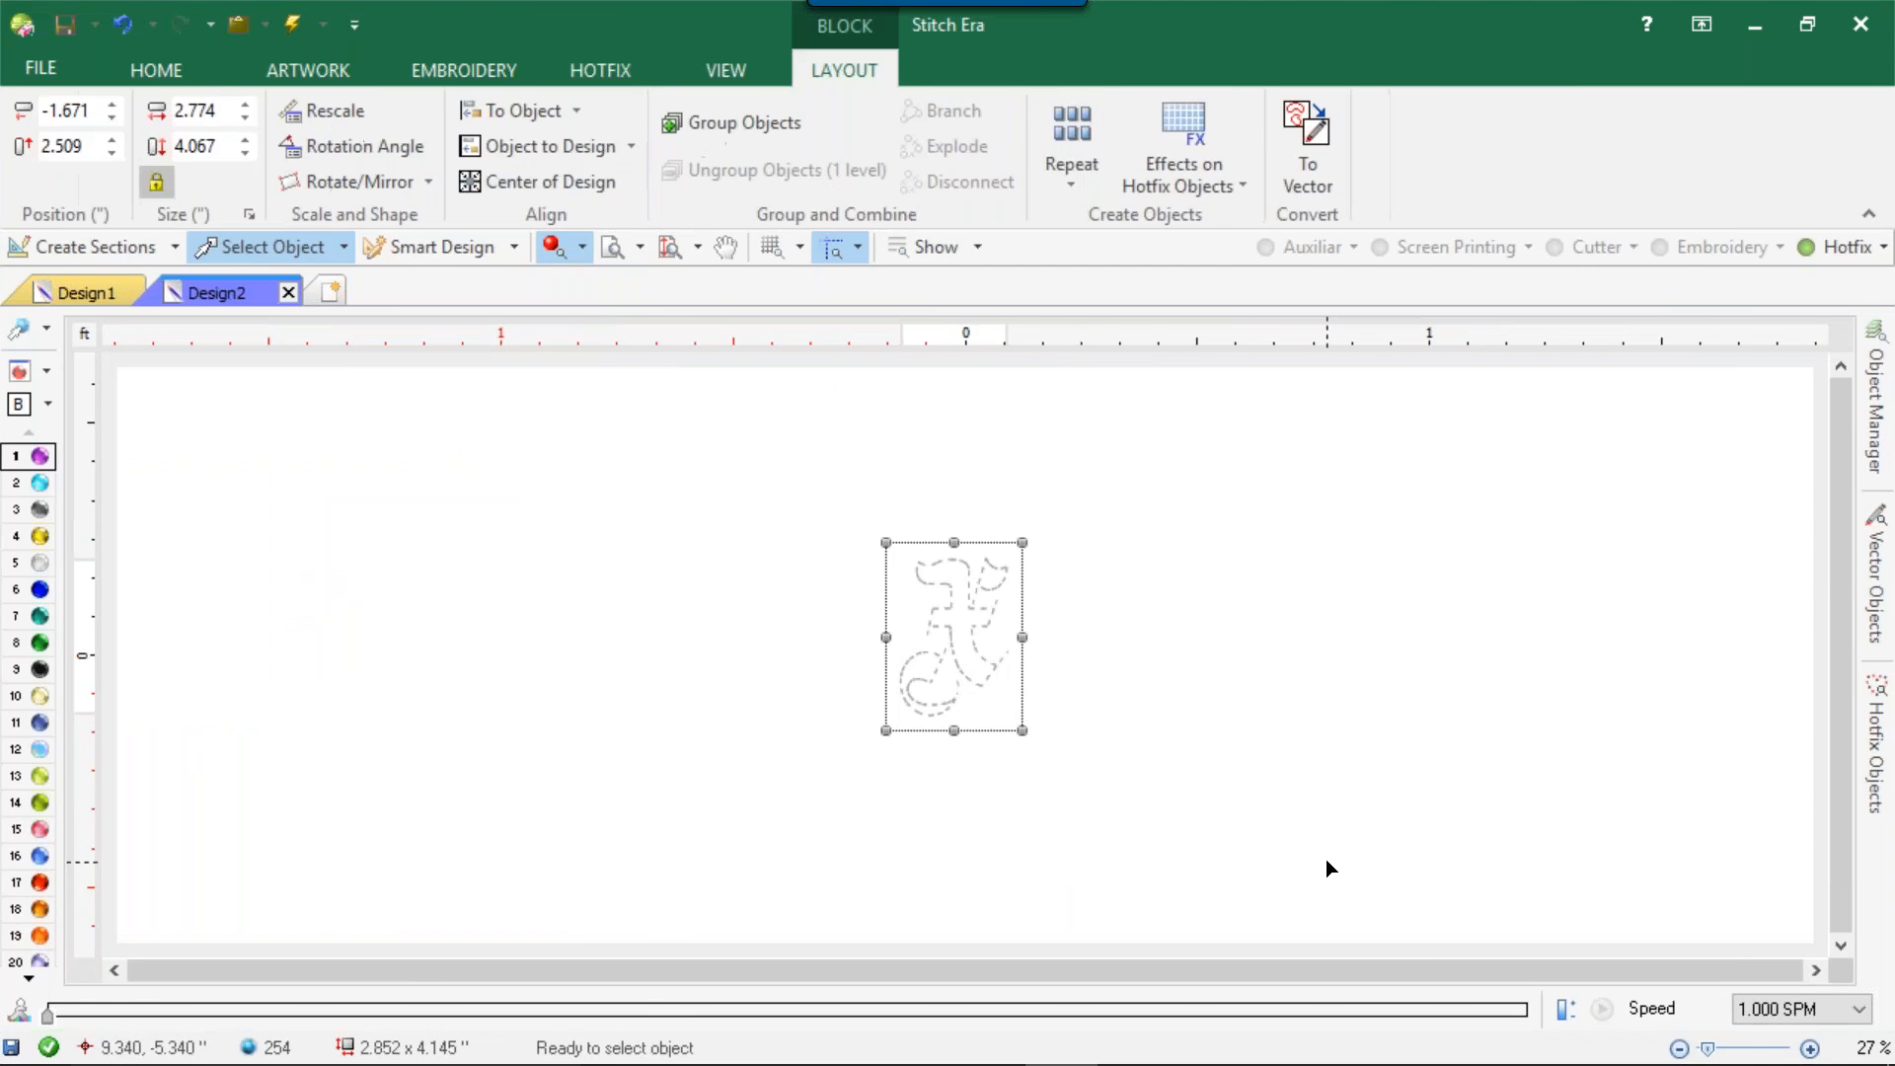
key(Delete)
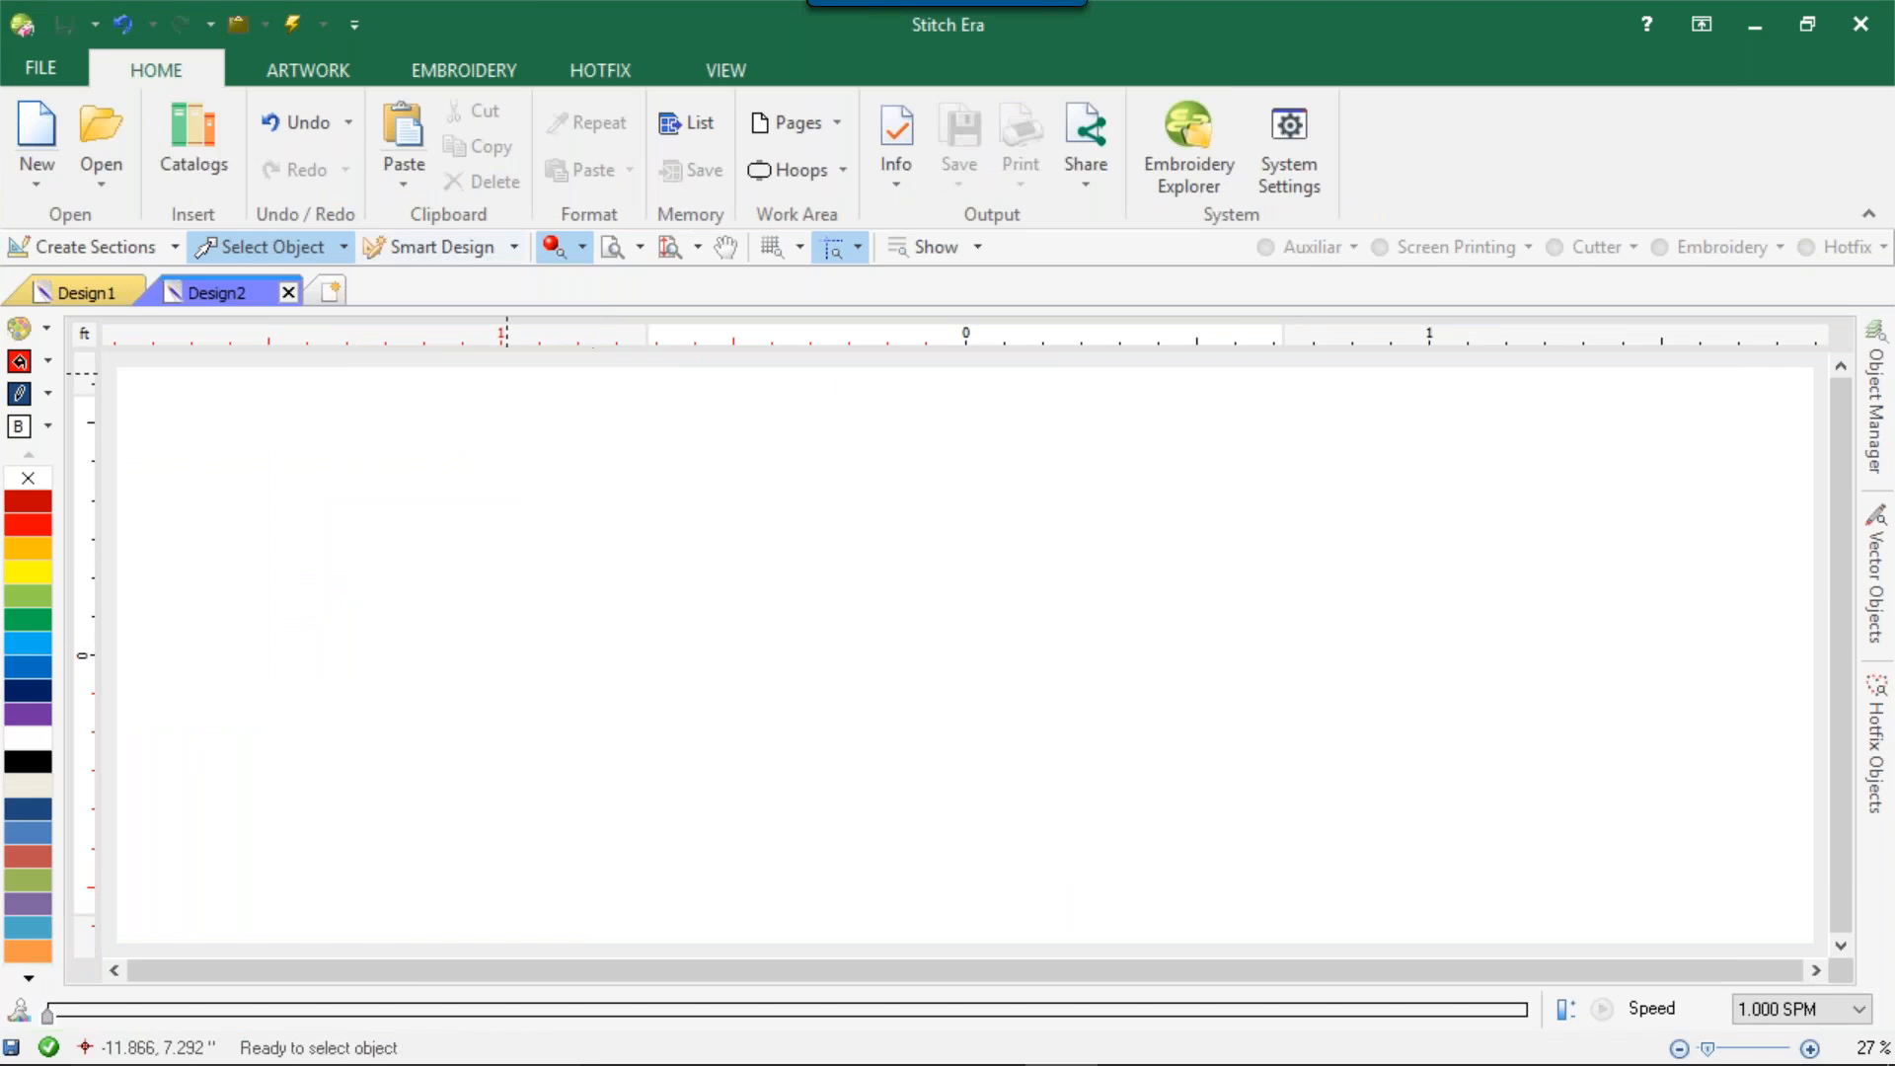
Review the media types in the catalogs, choose Hotfix Designs (Machine format), and close the catalogs.
click(185, 149)
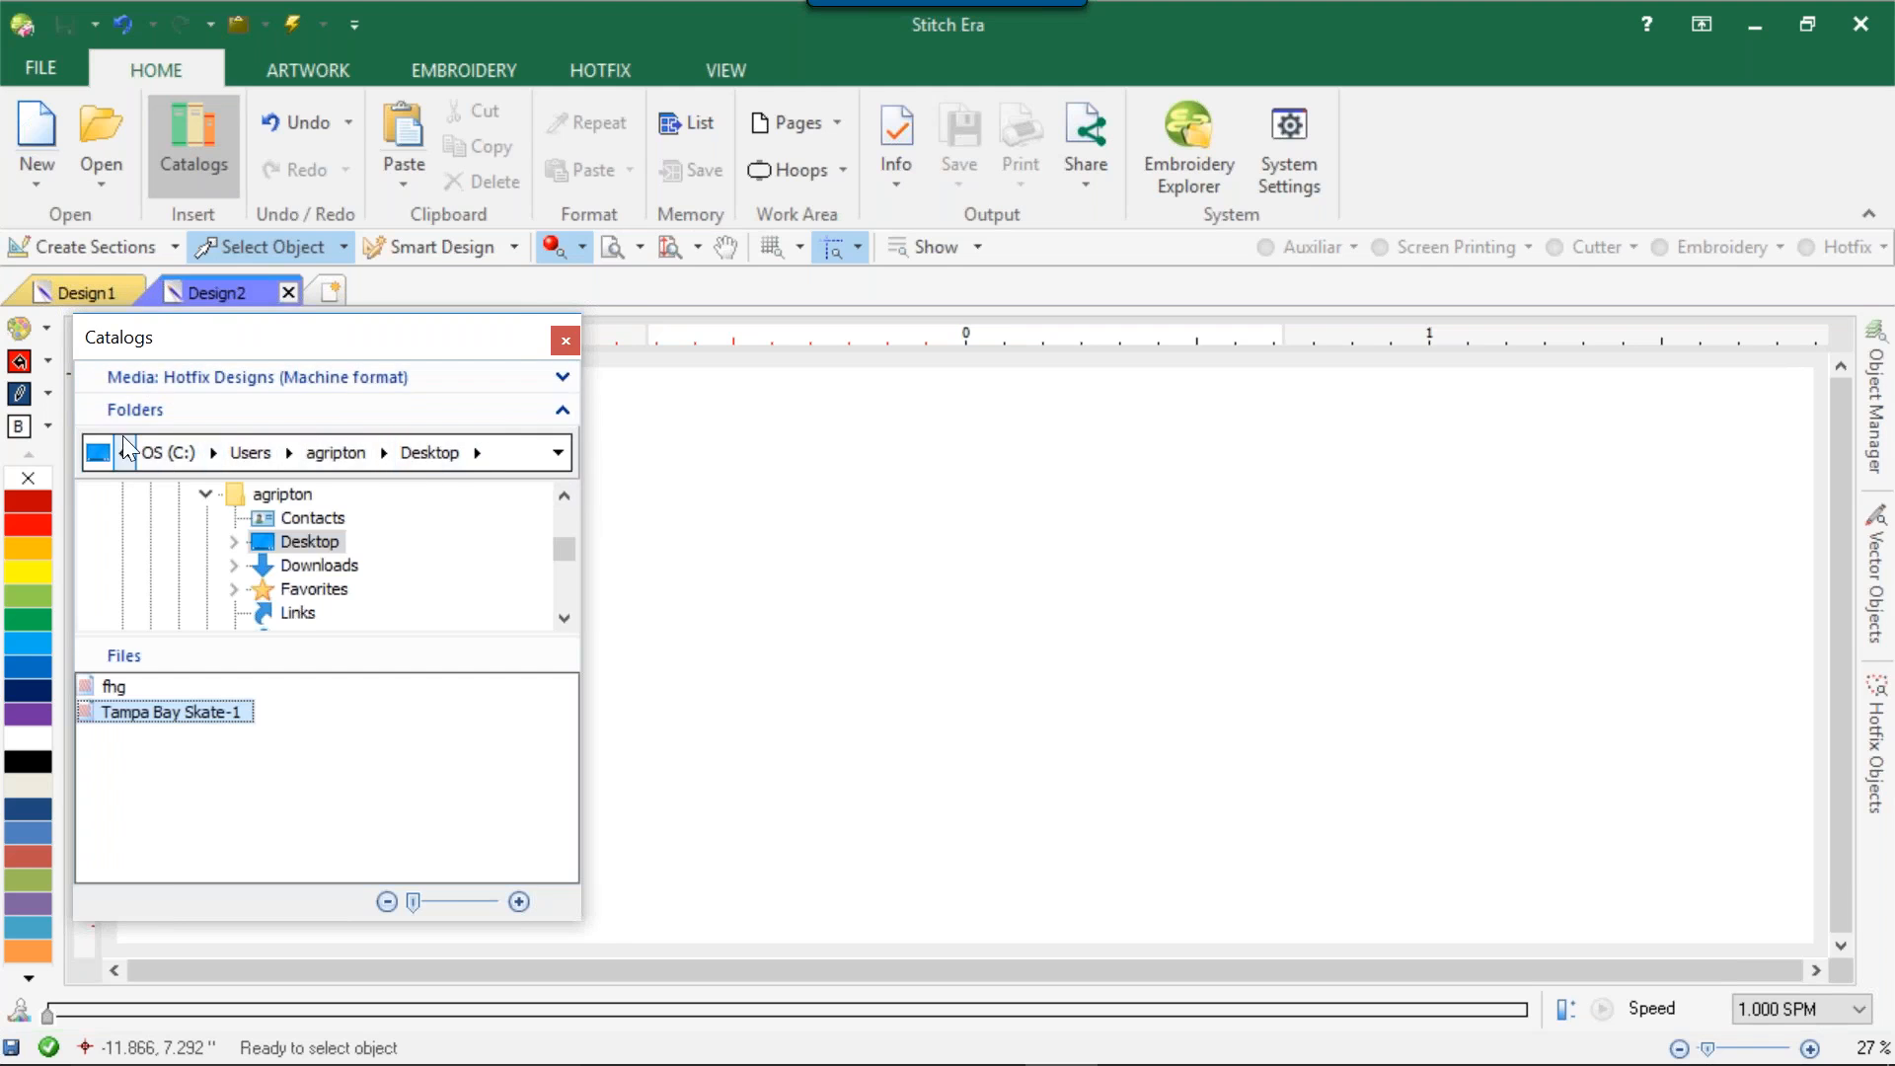
click(145, 405)
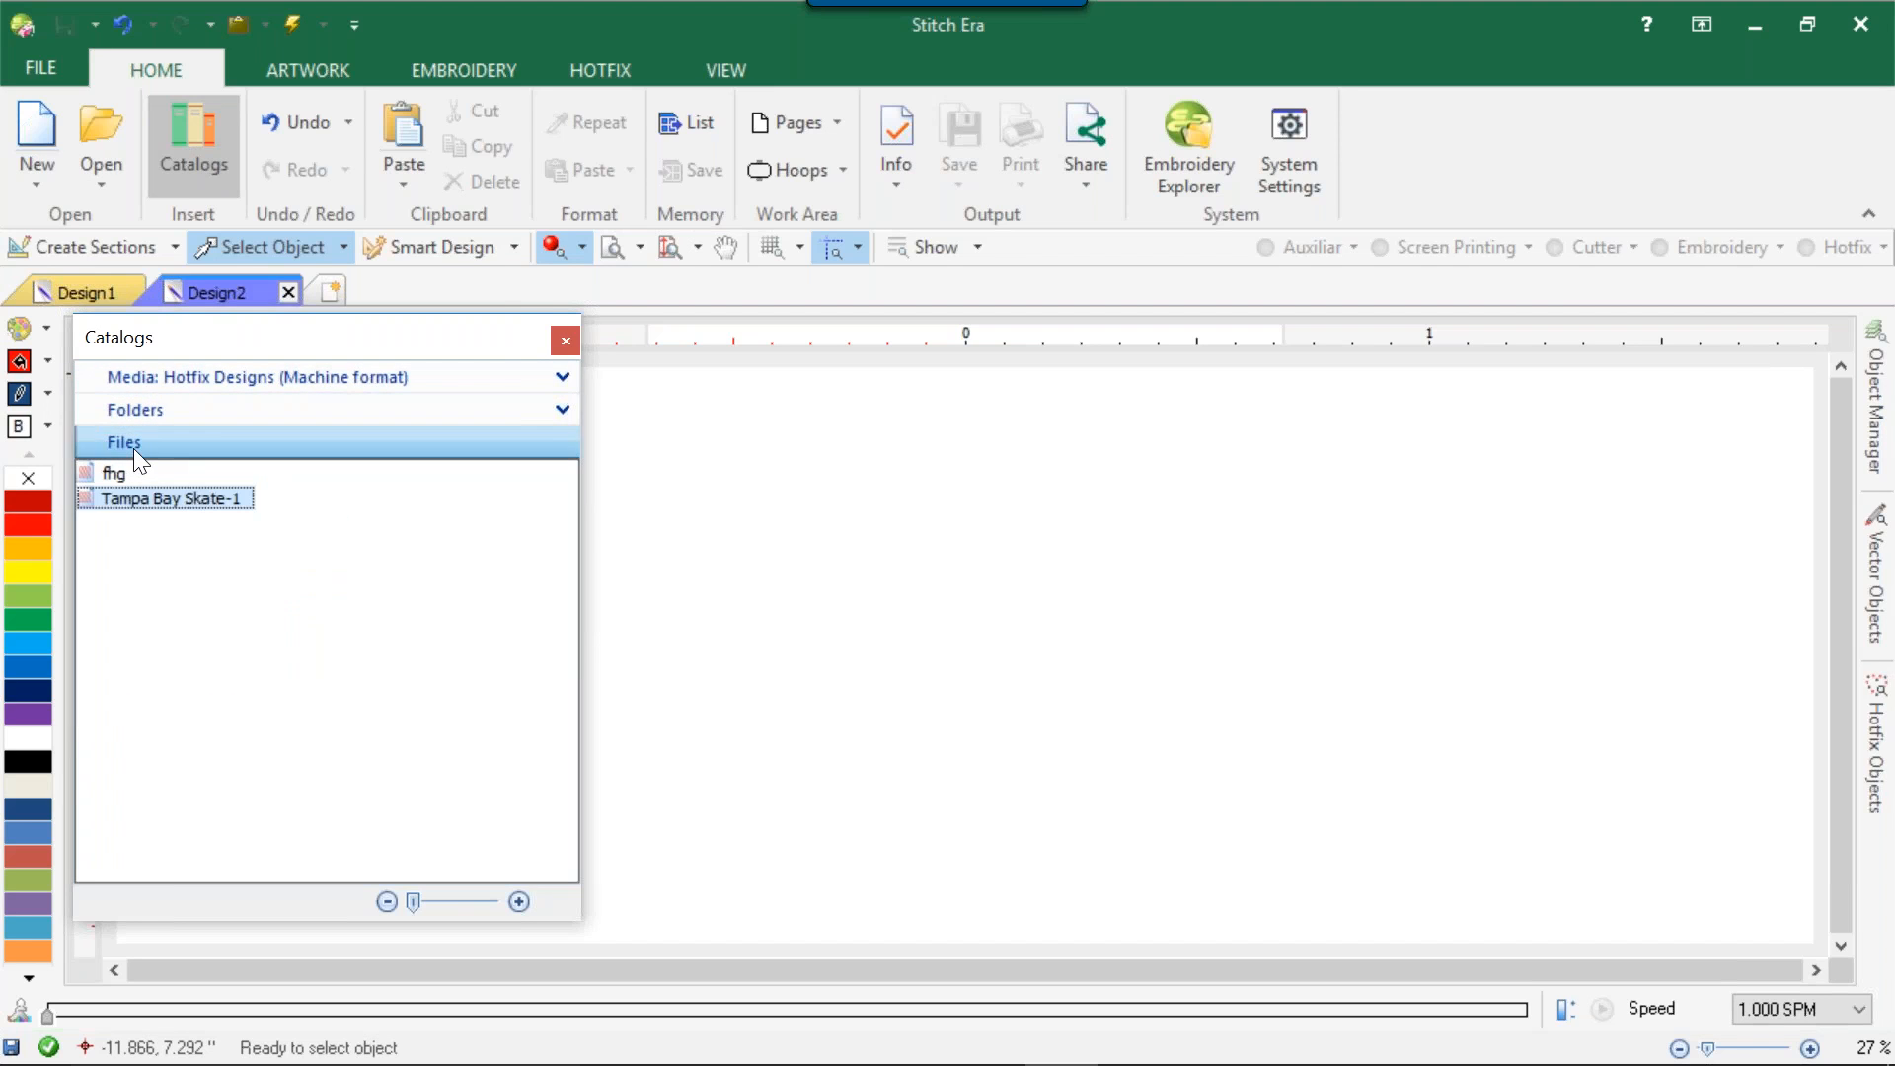
click(560, 383)
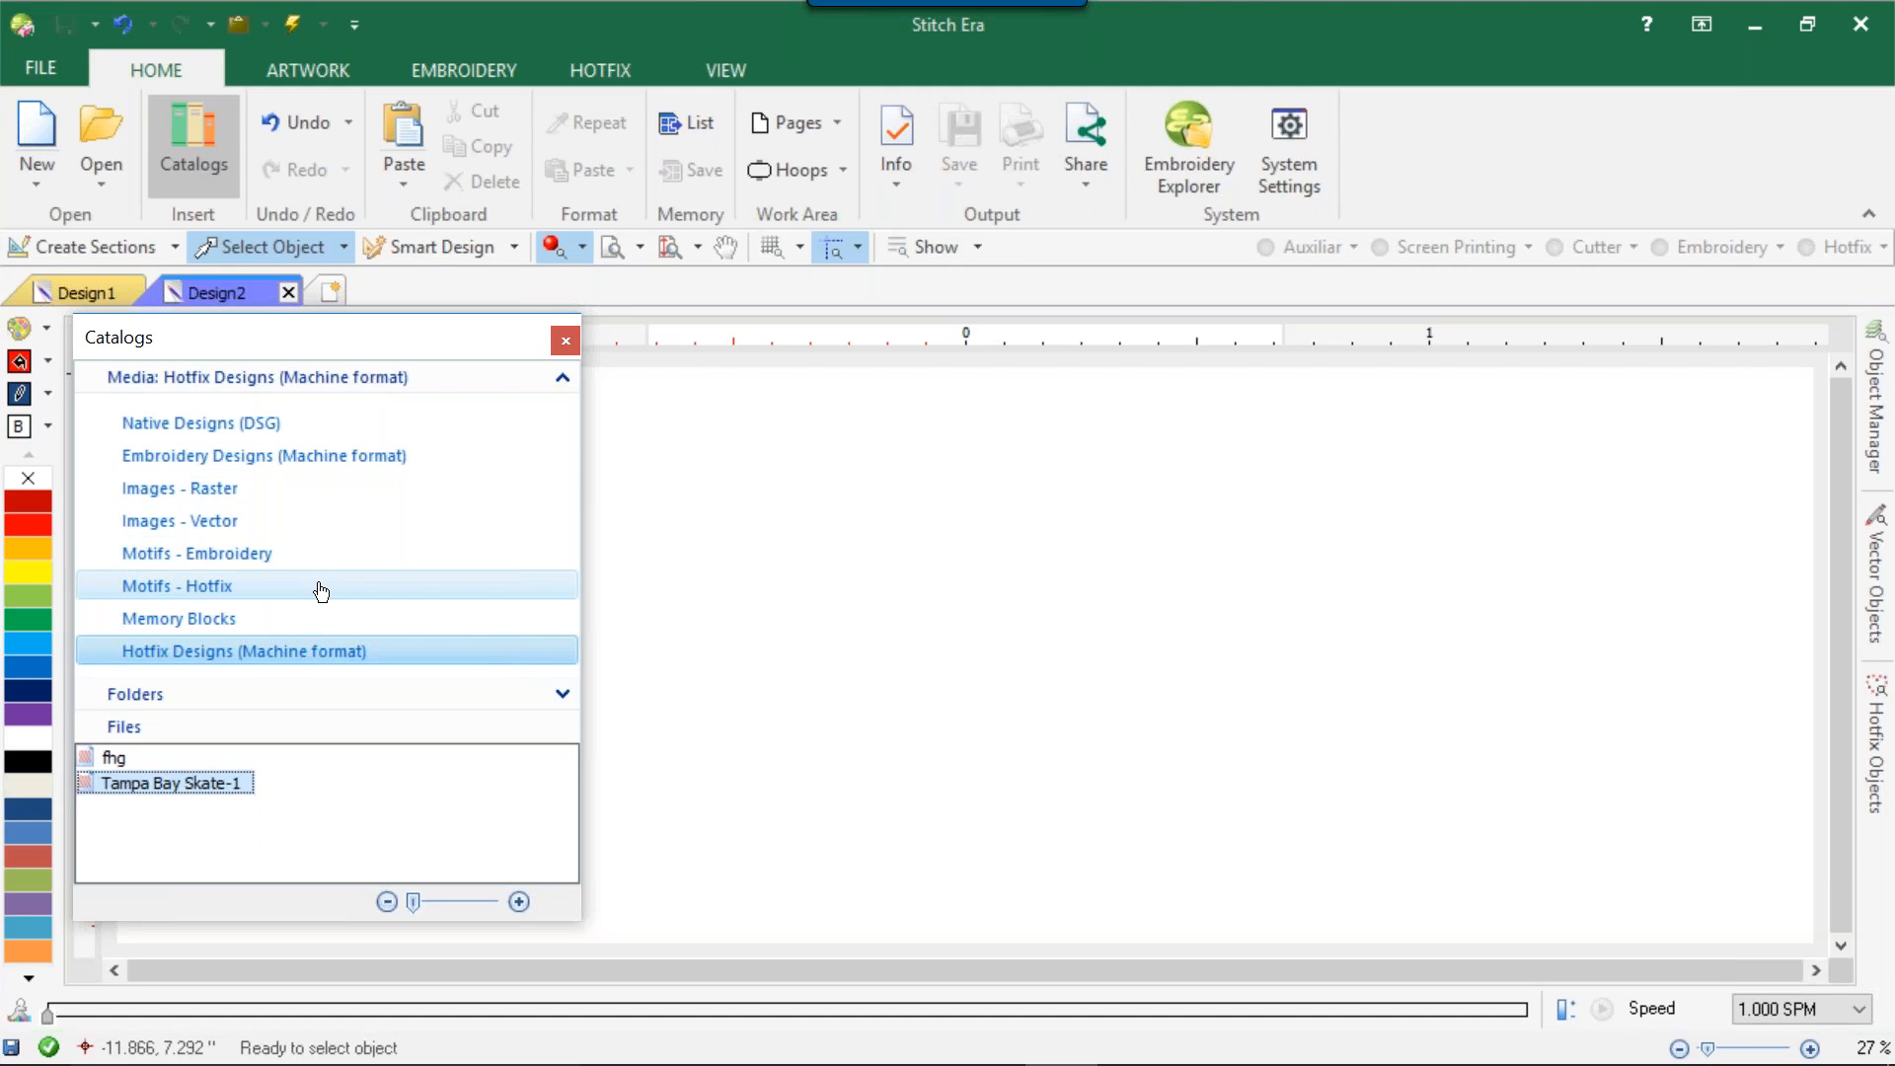
click(343, 647)
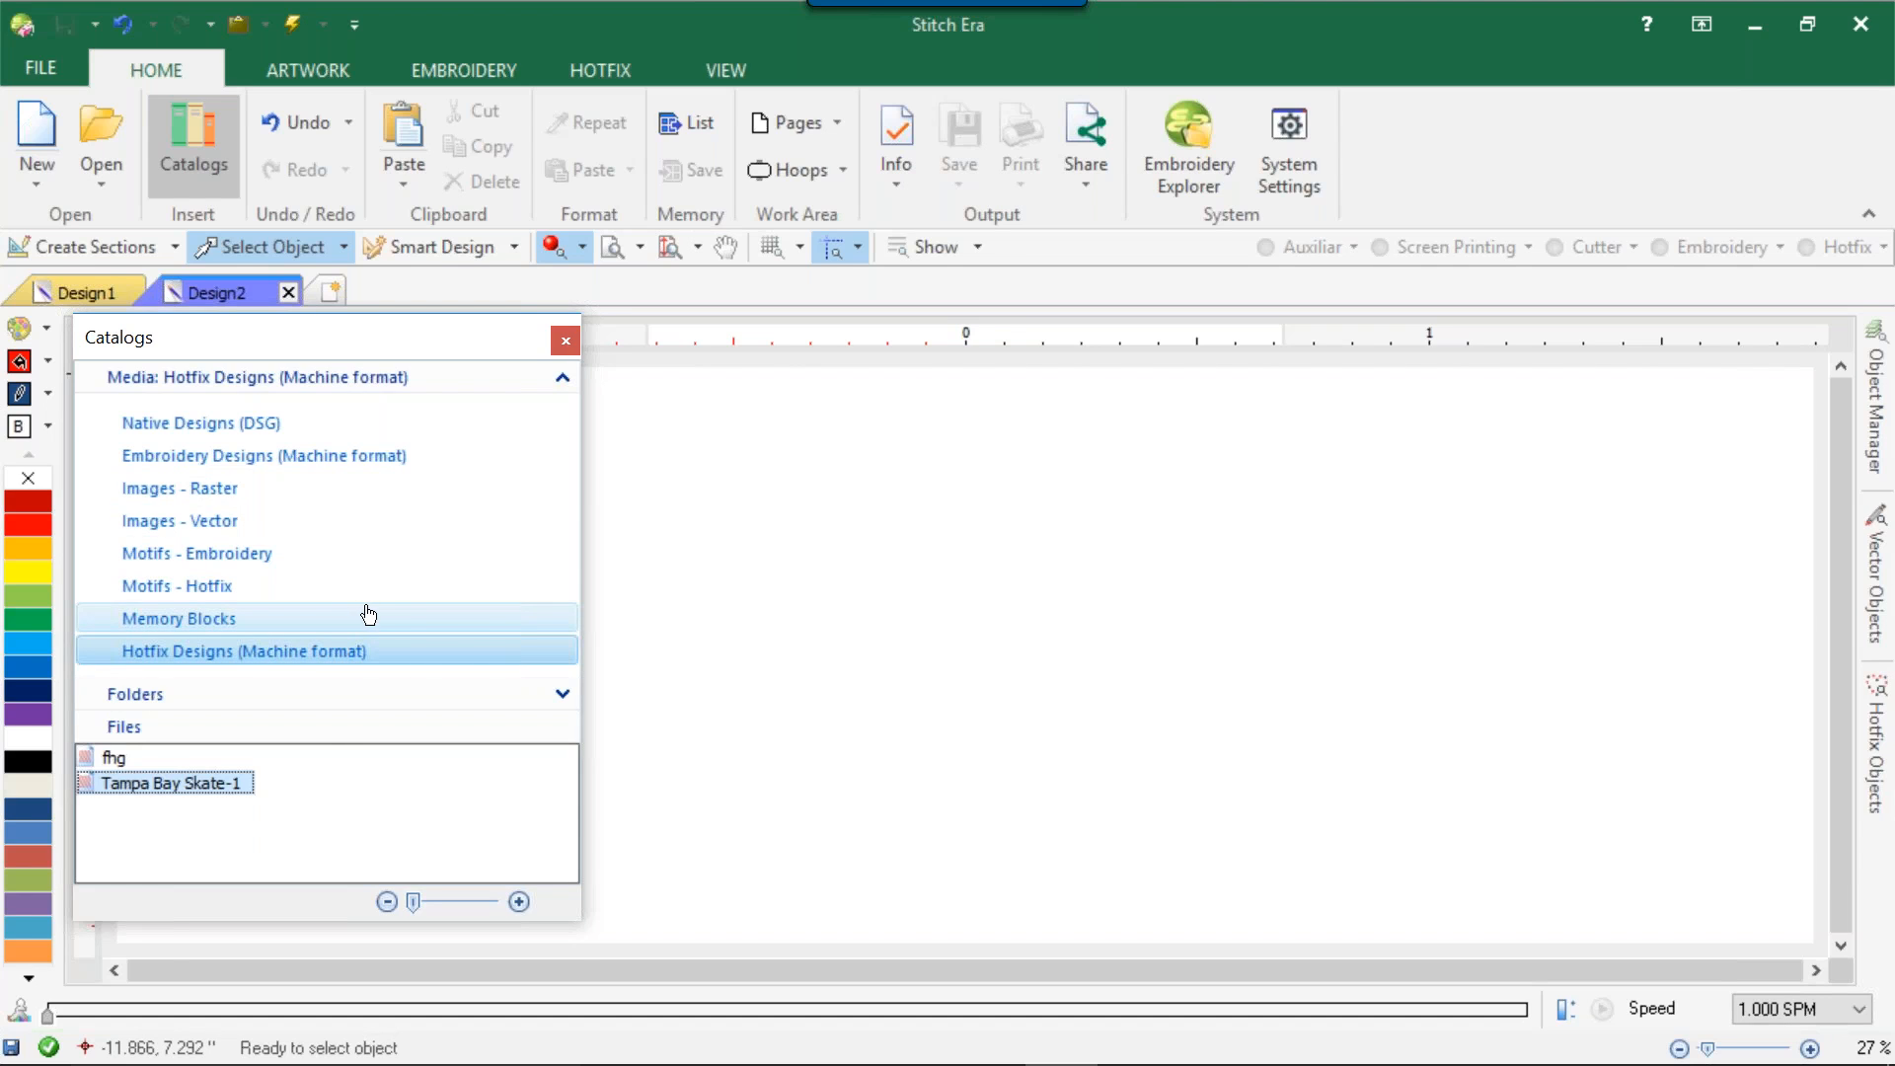
click(563, 339)
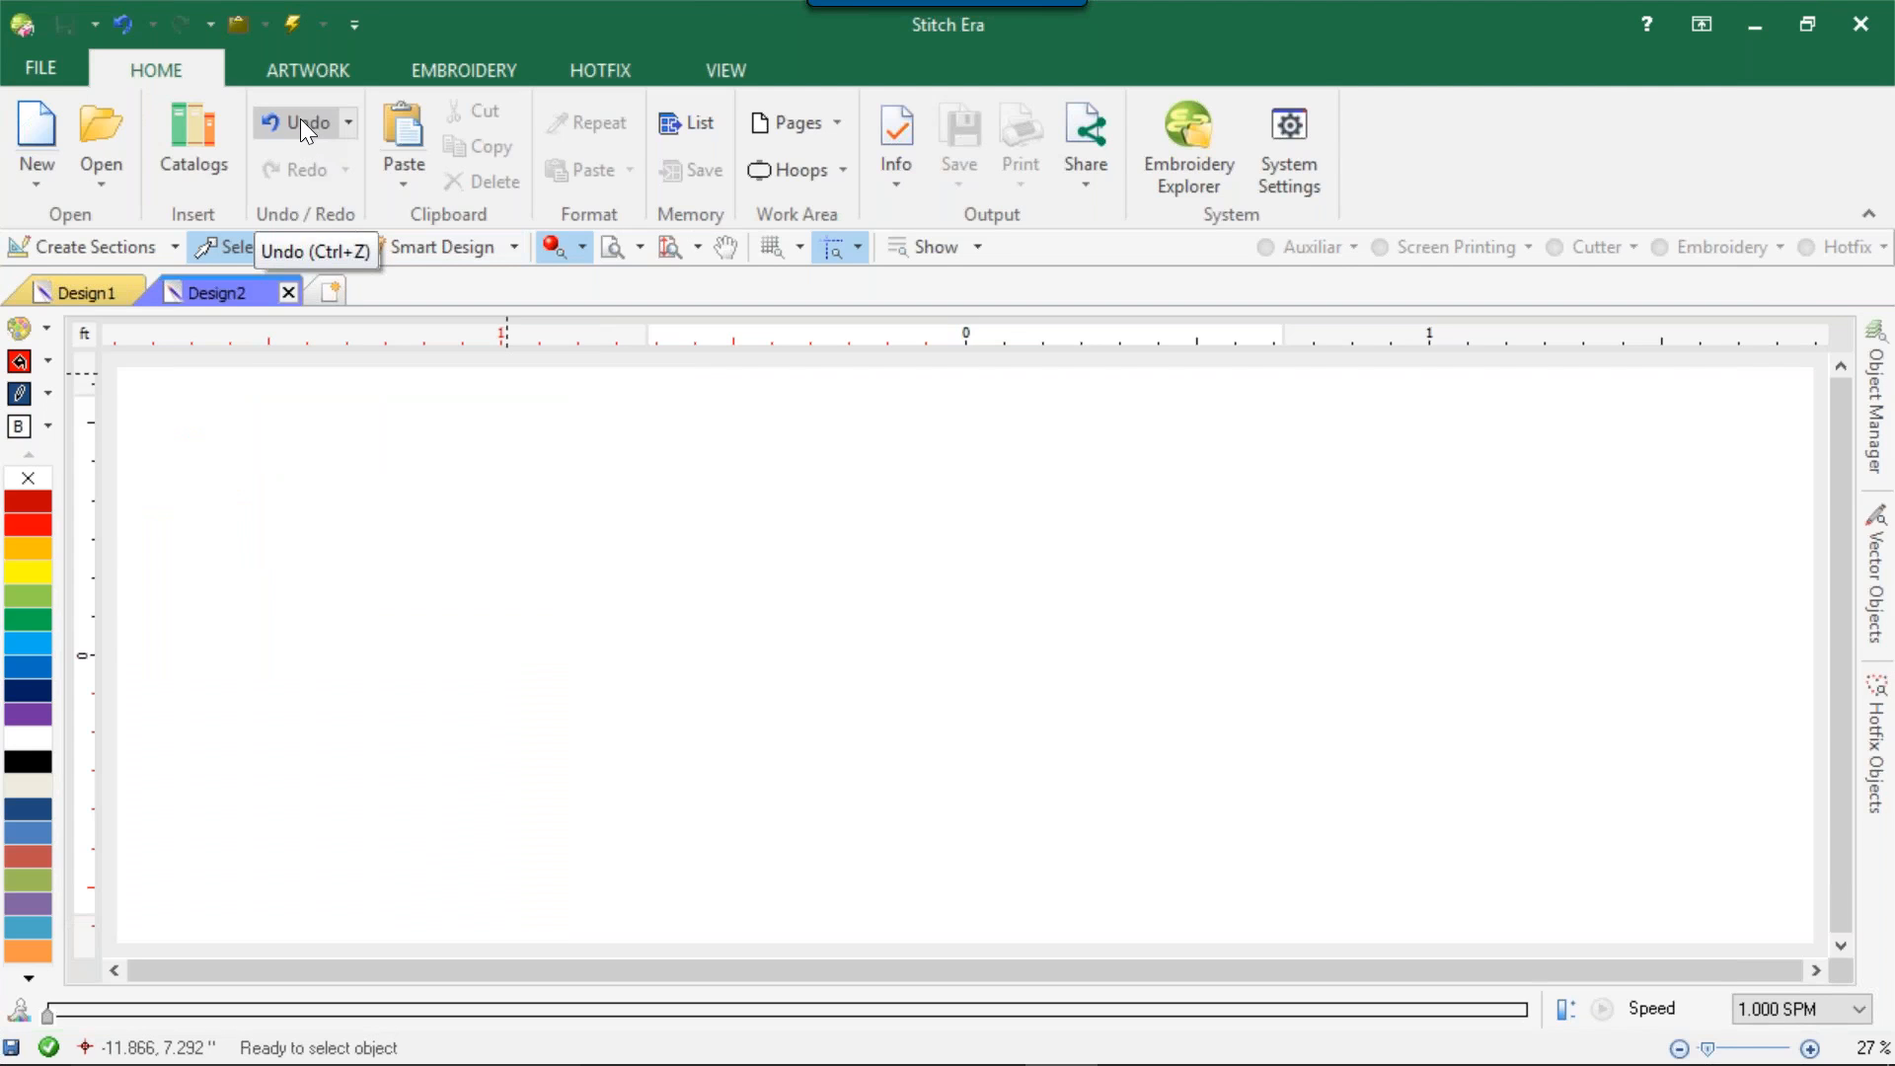
Paste the copied vector curve into the empty design, and delete it.
click(407, 126)
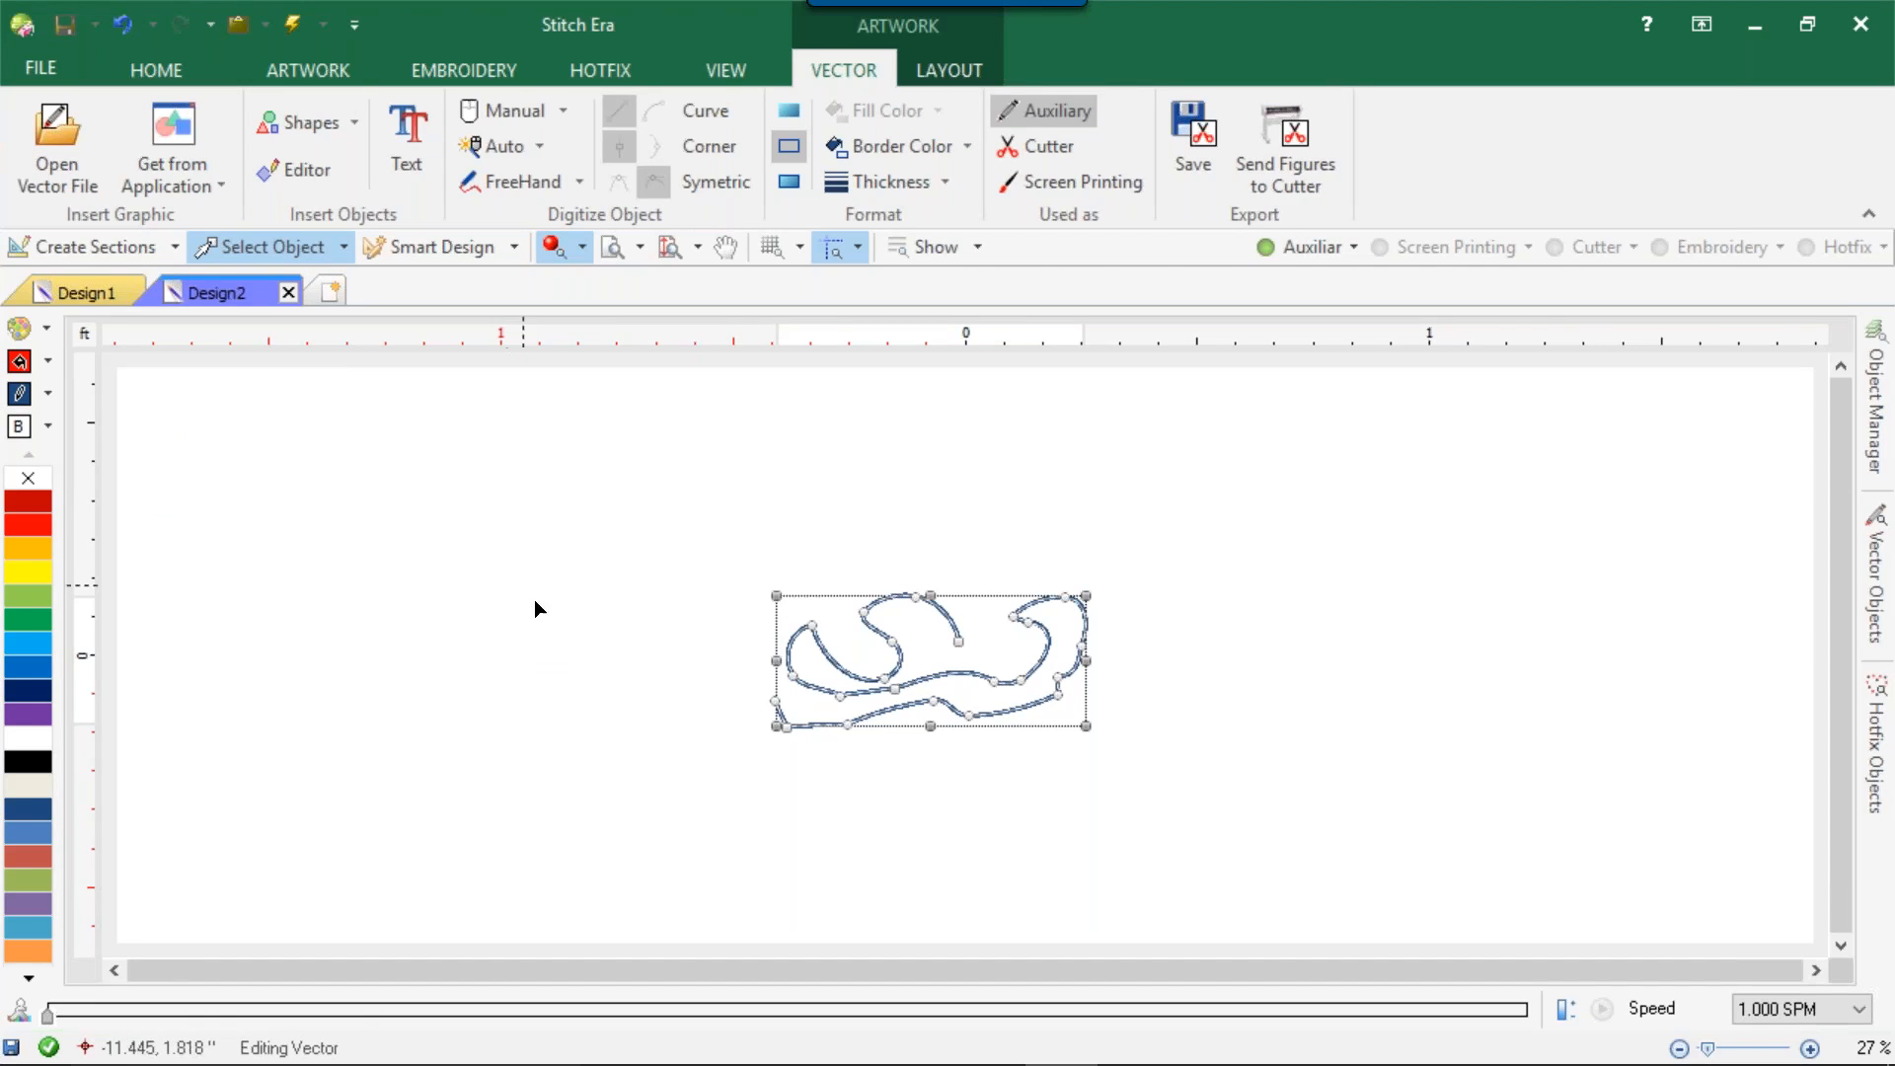
scroll(1008, 650, up, 1)
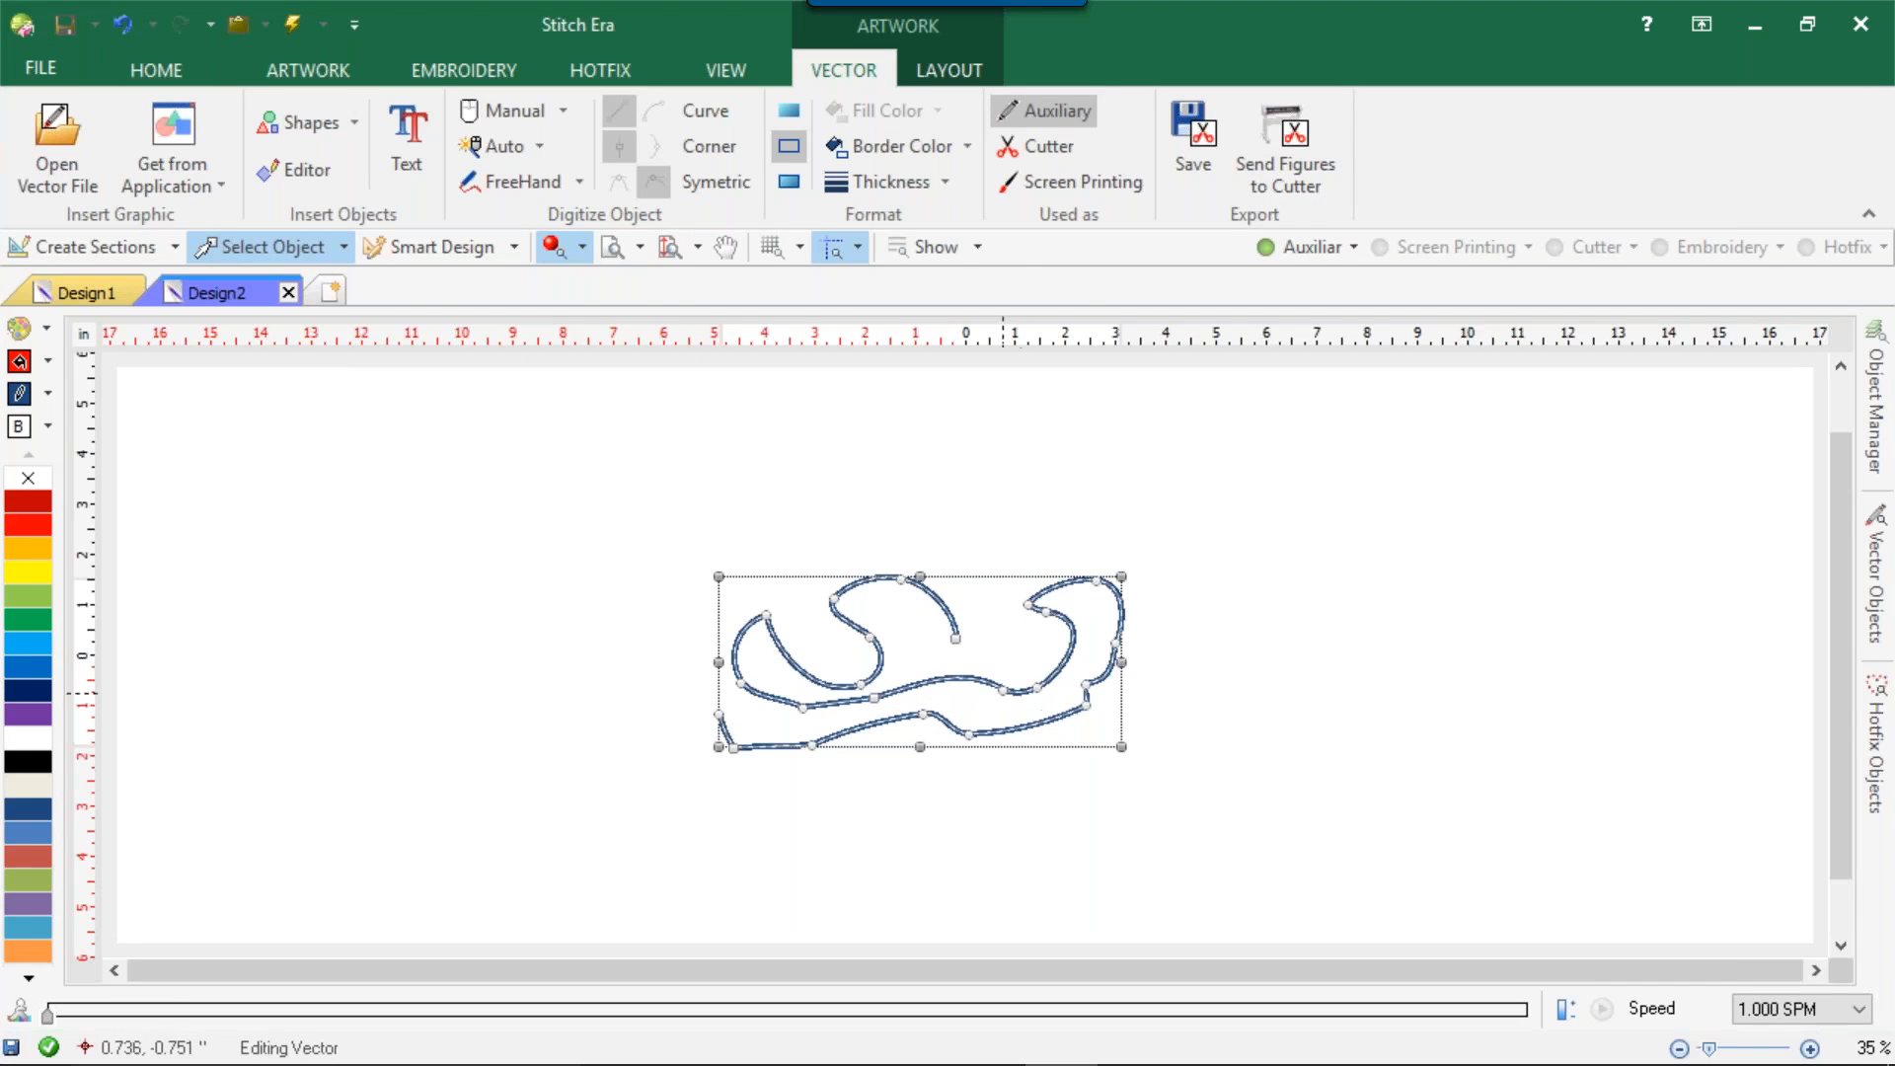
scroll(991, 703, up, 1)
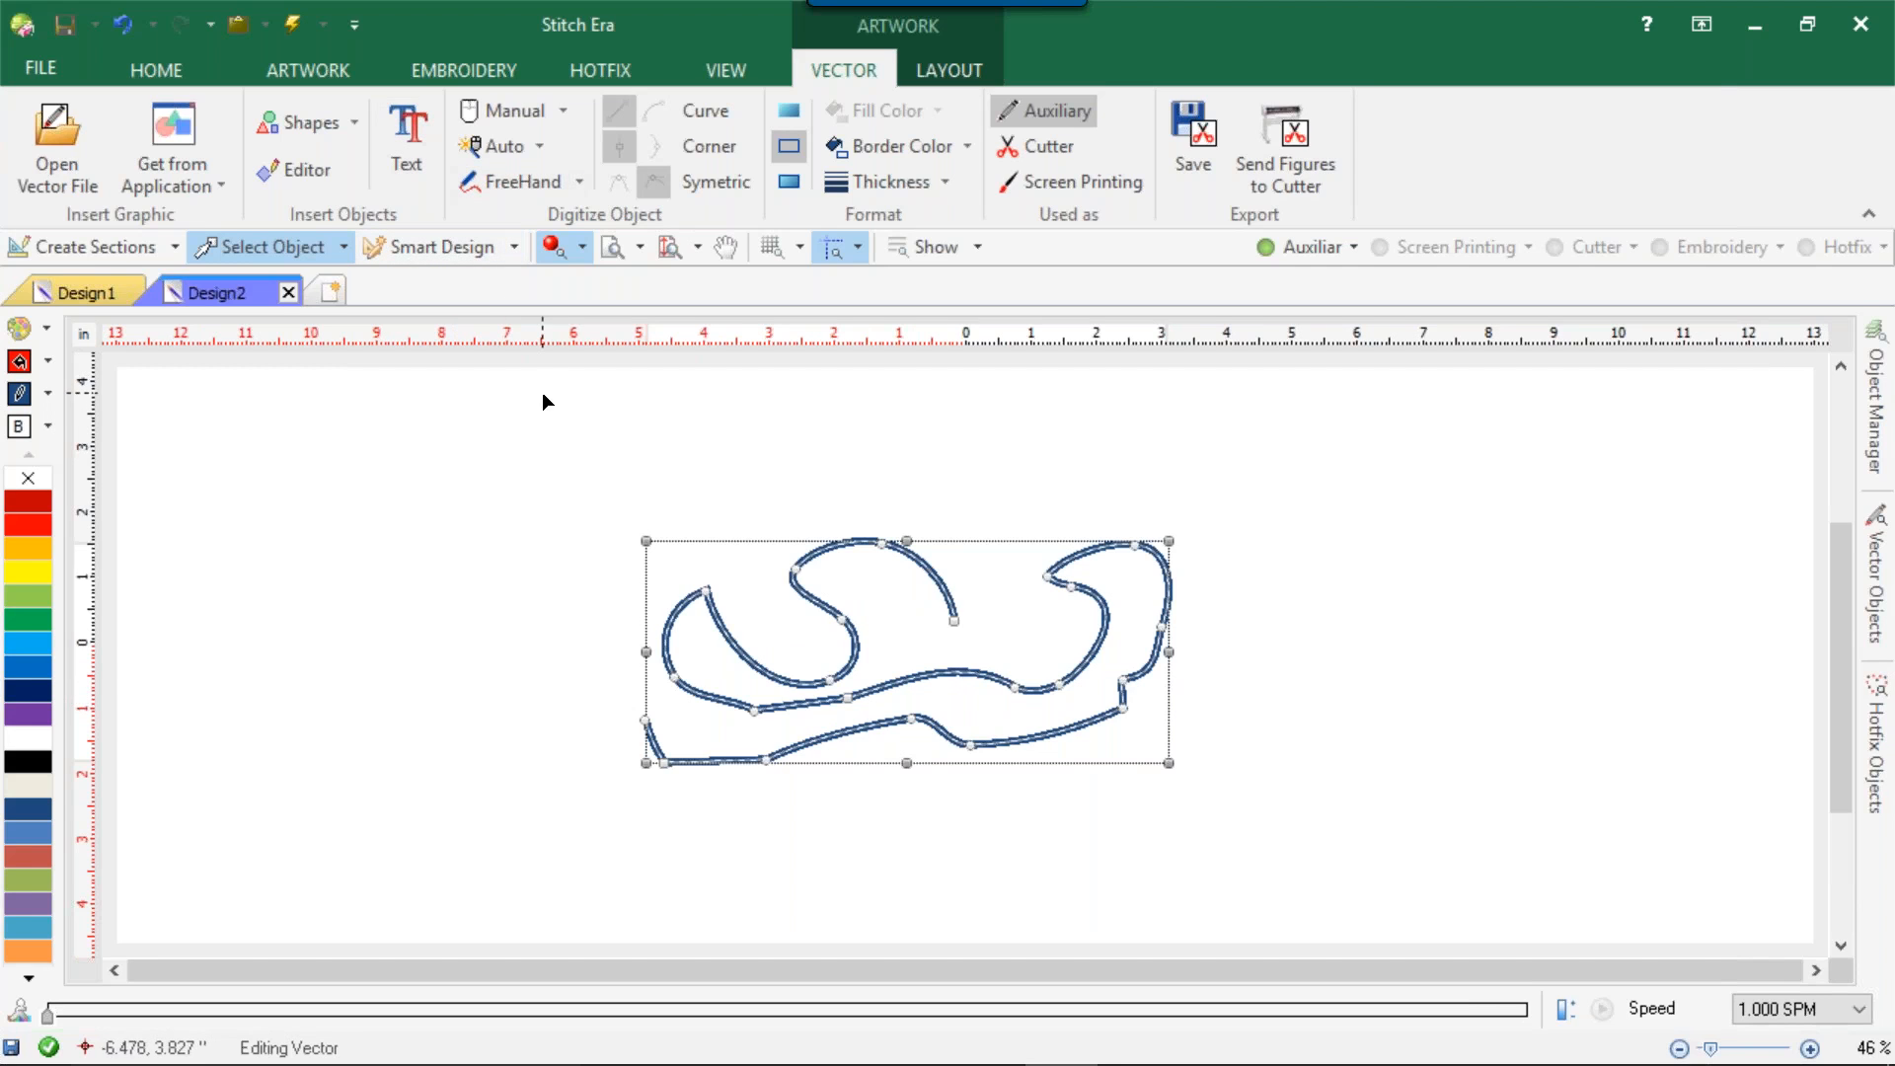
key(Delete)
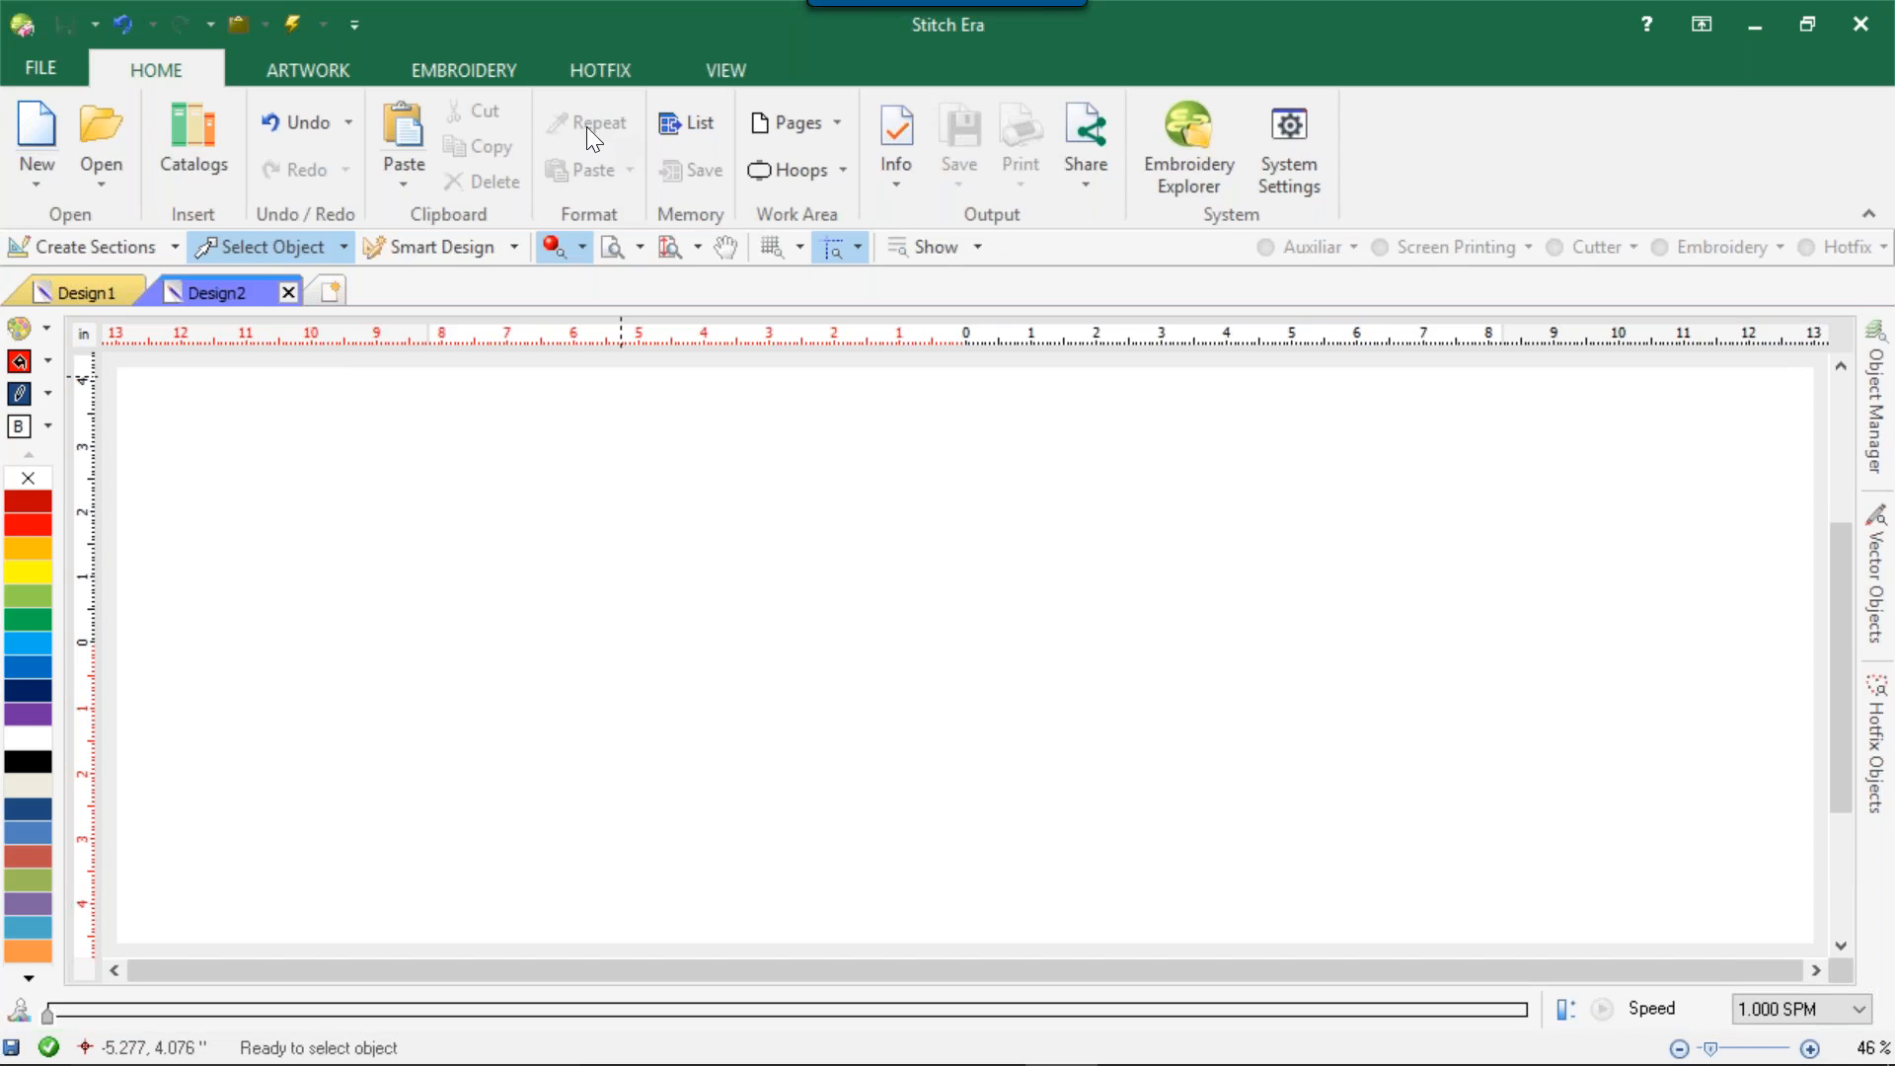
Paste the vector curve again, deselect and reselect it to review the Home commands, and delete it.
click(399, 134)
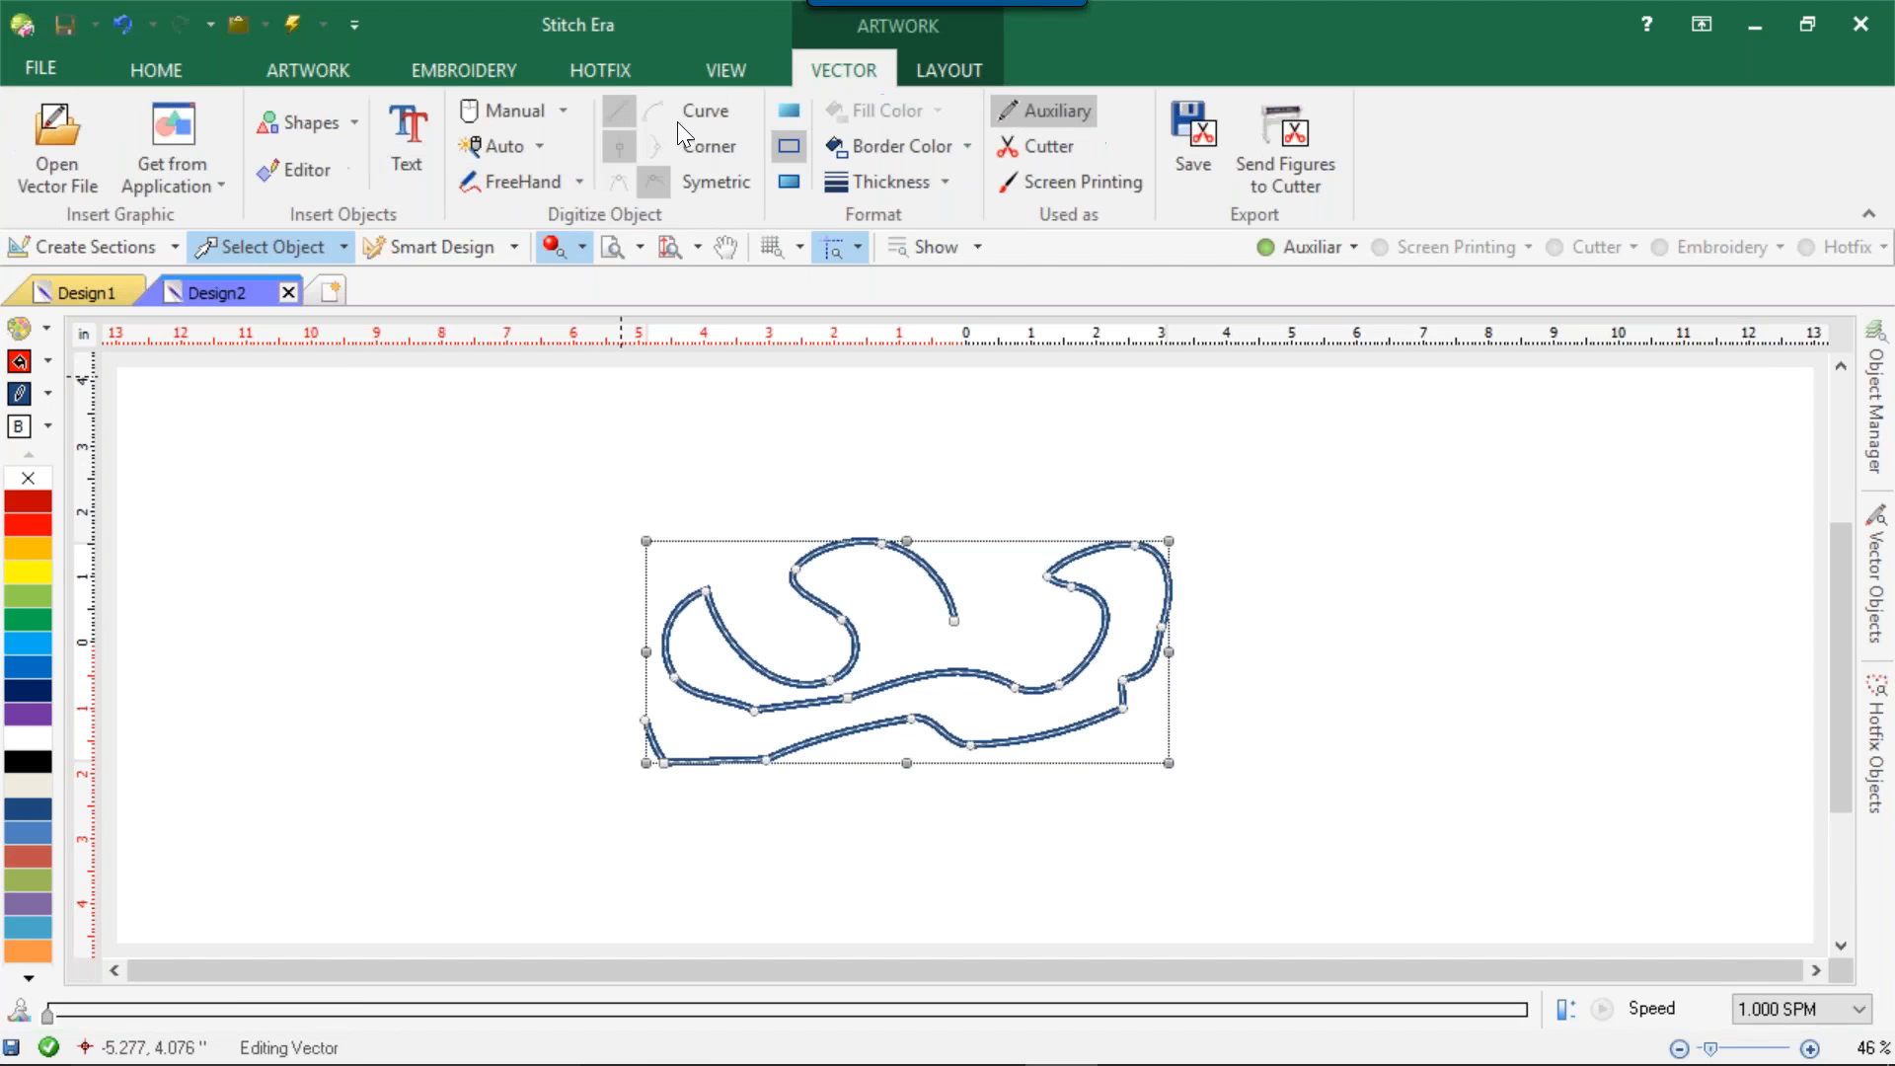
click(470, 655)
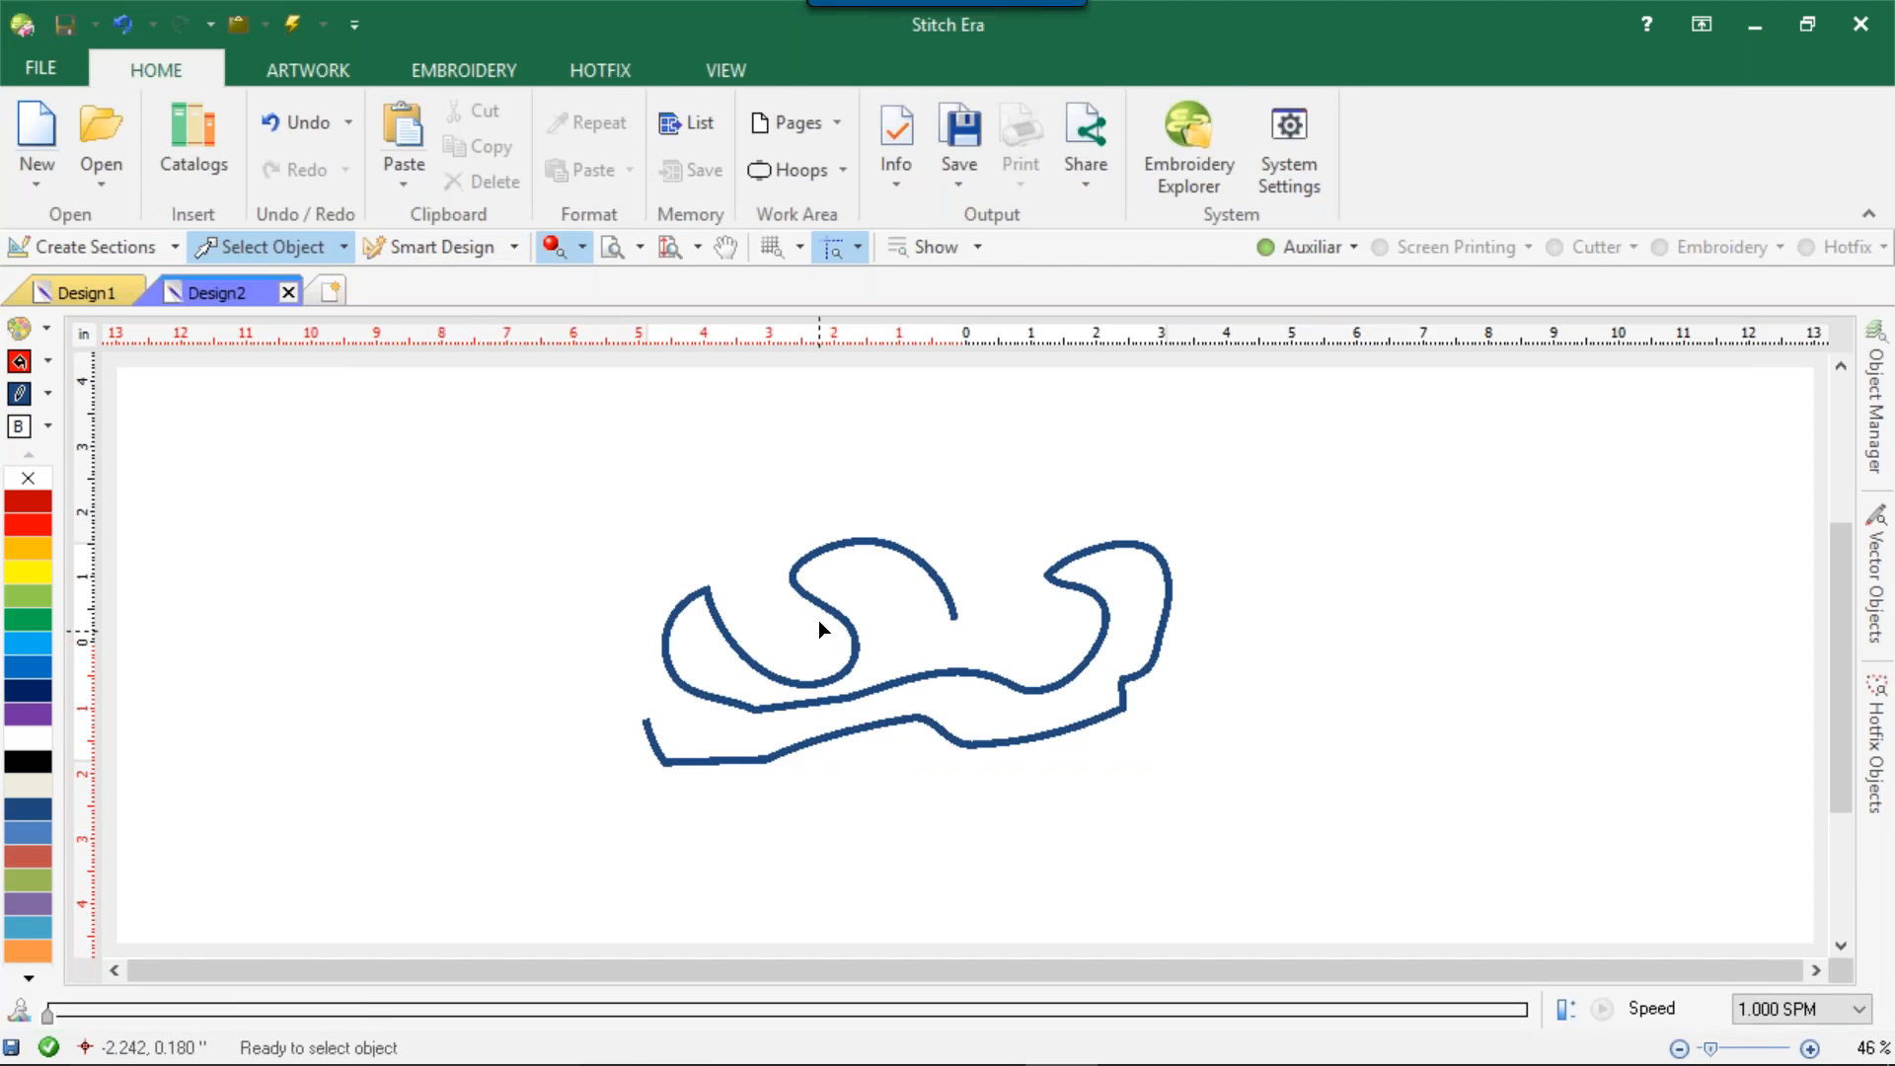
click(804, 587)
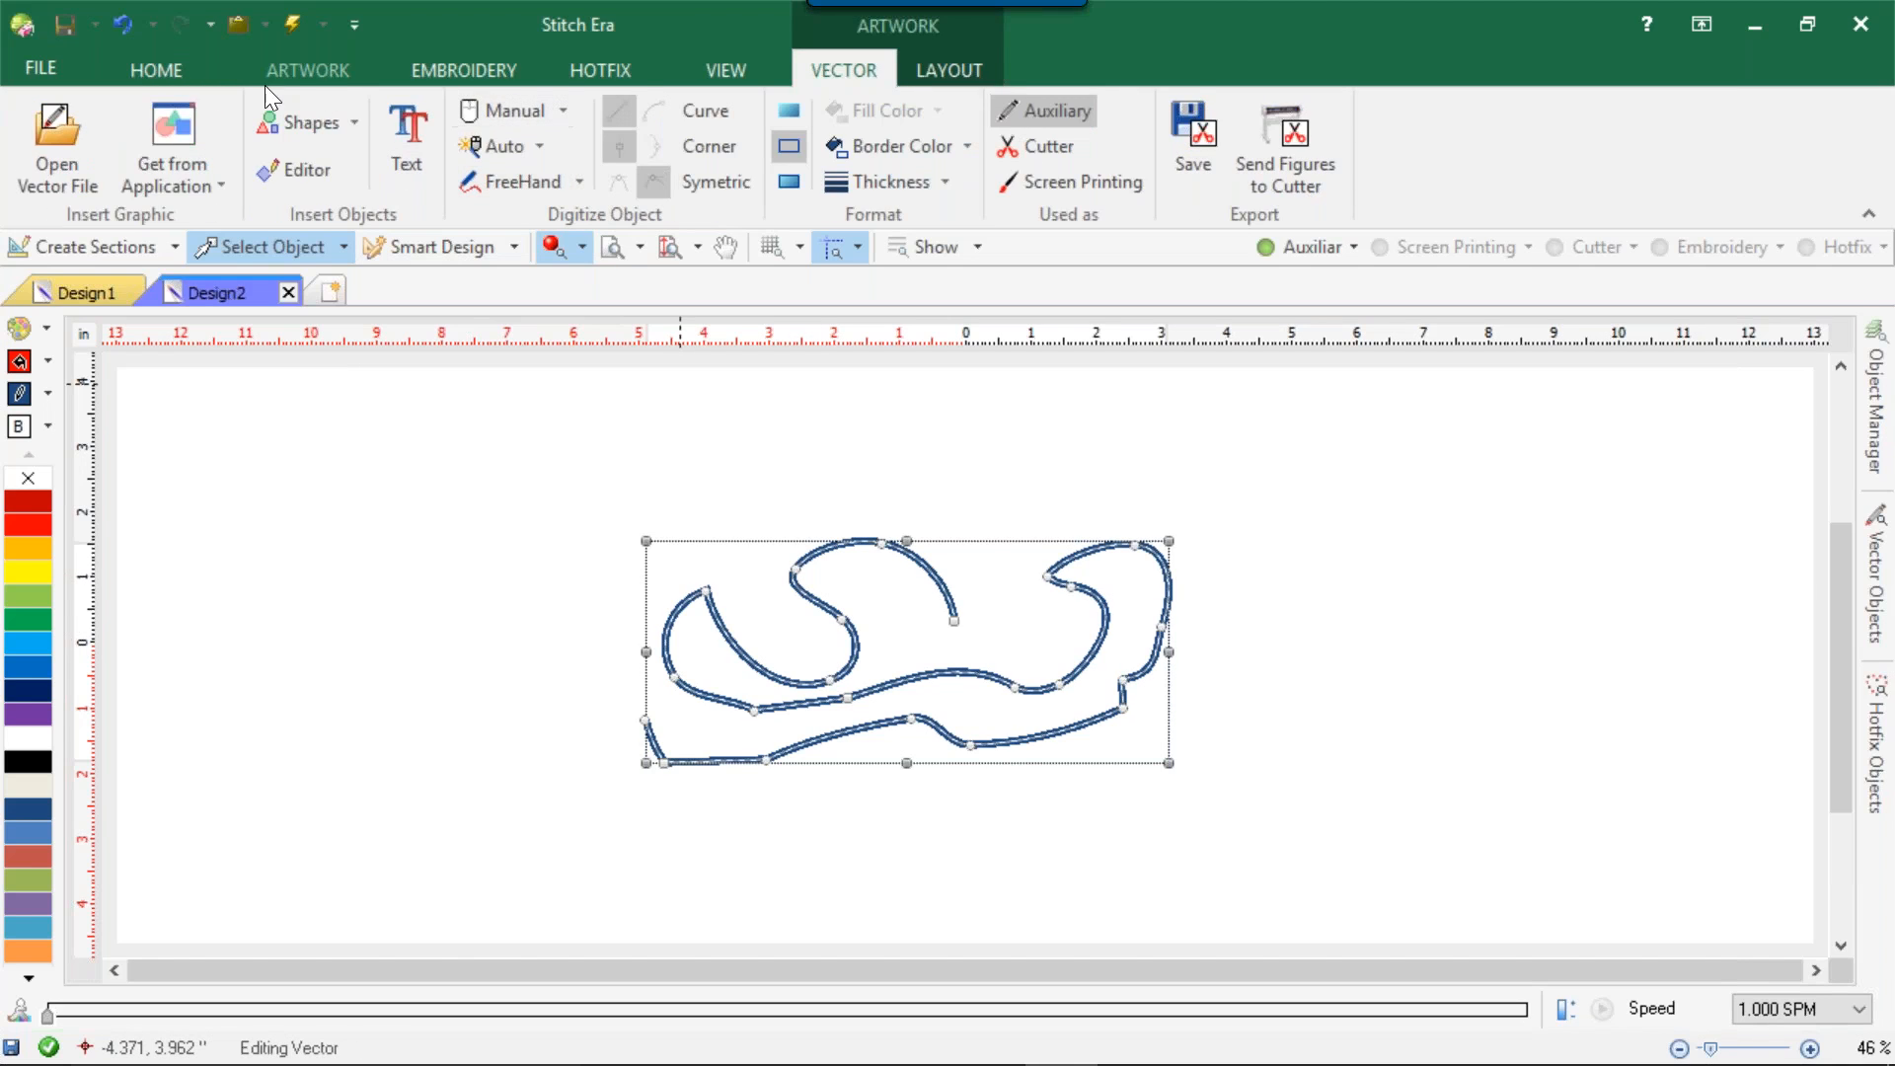
click(153, 69)
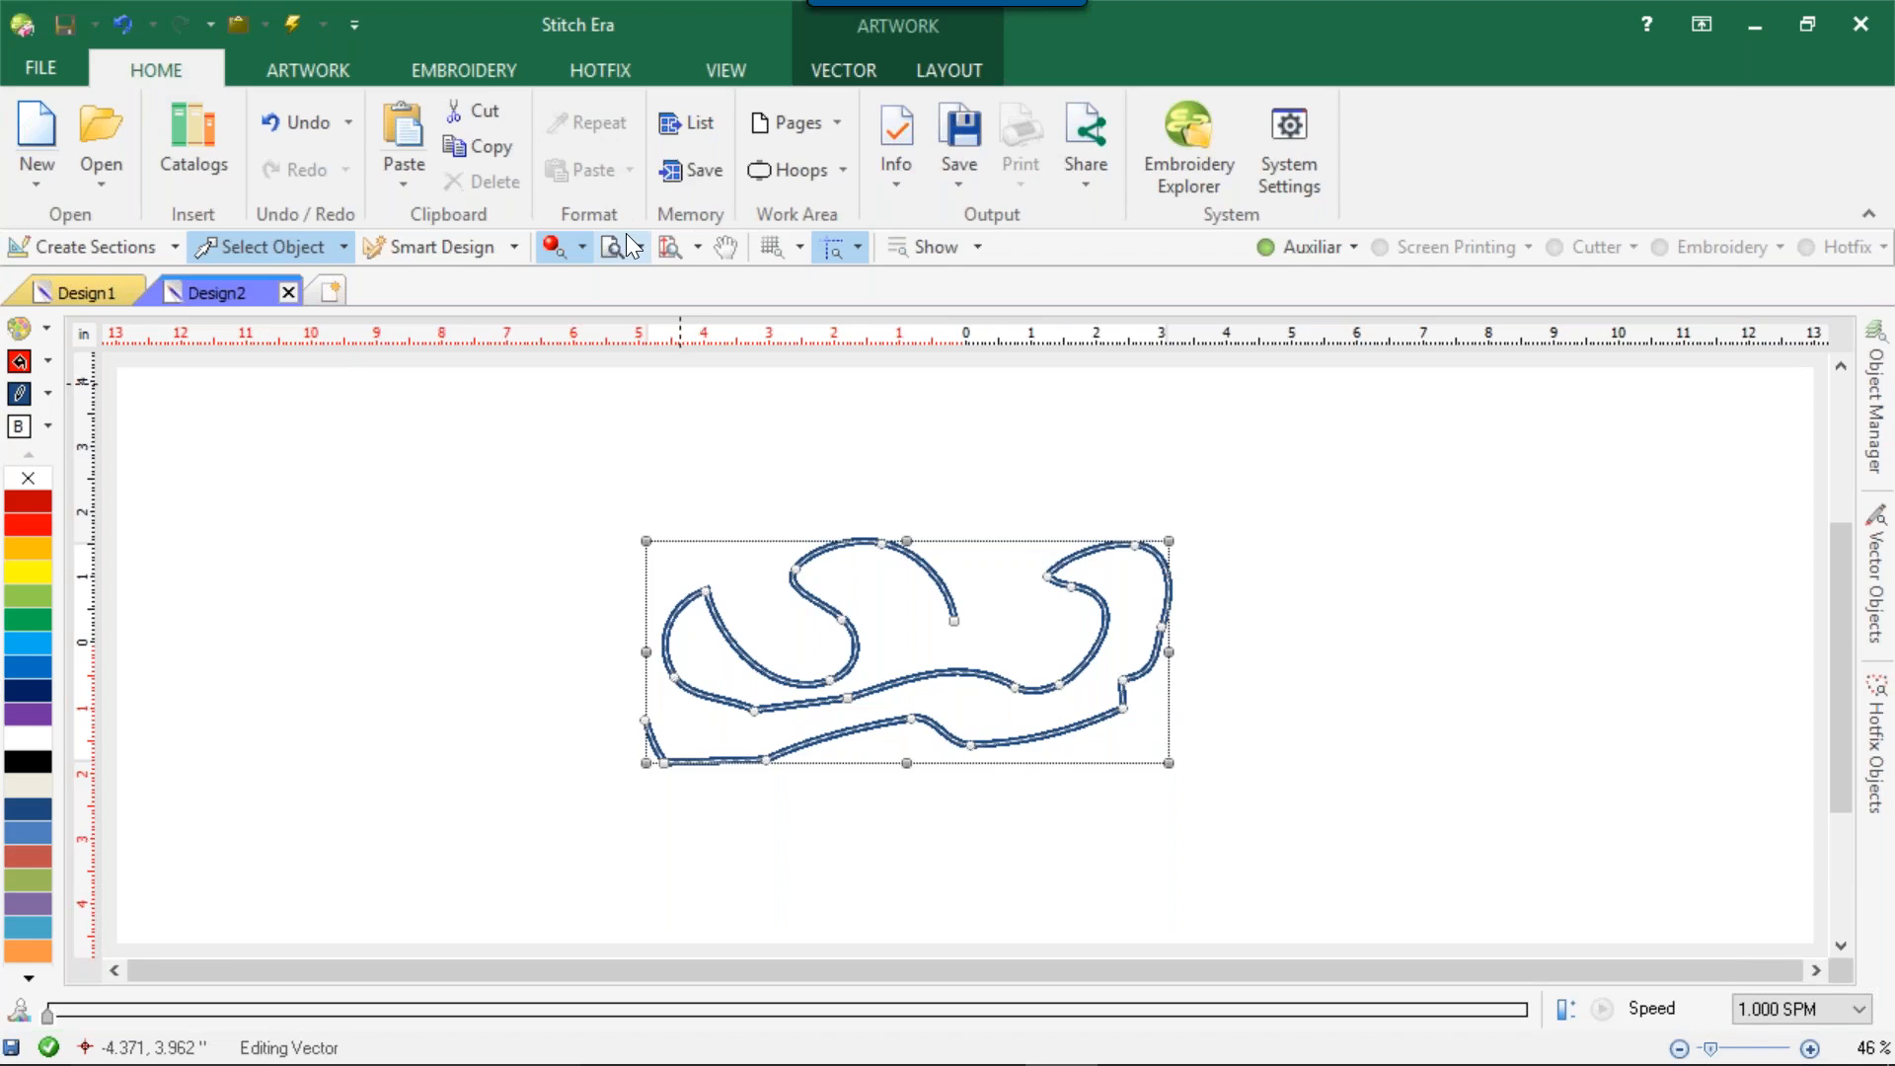
key(Delete)
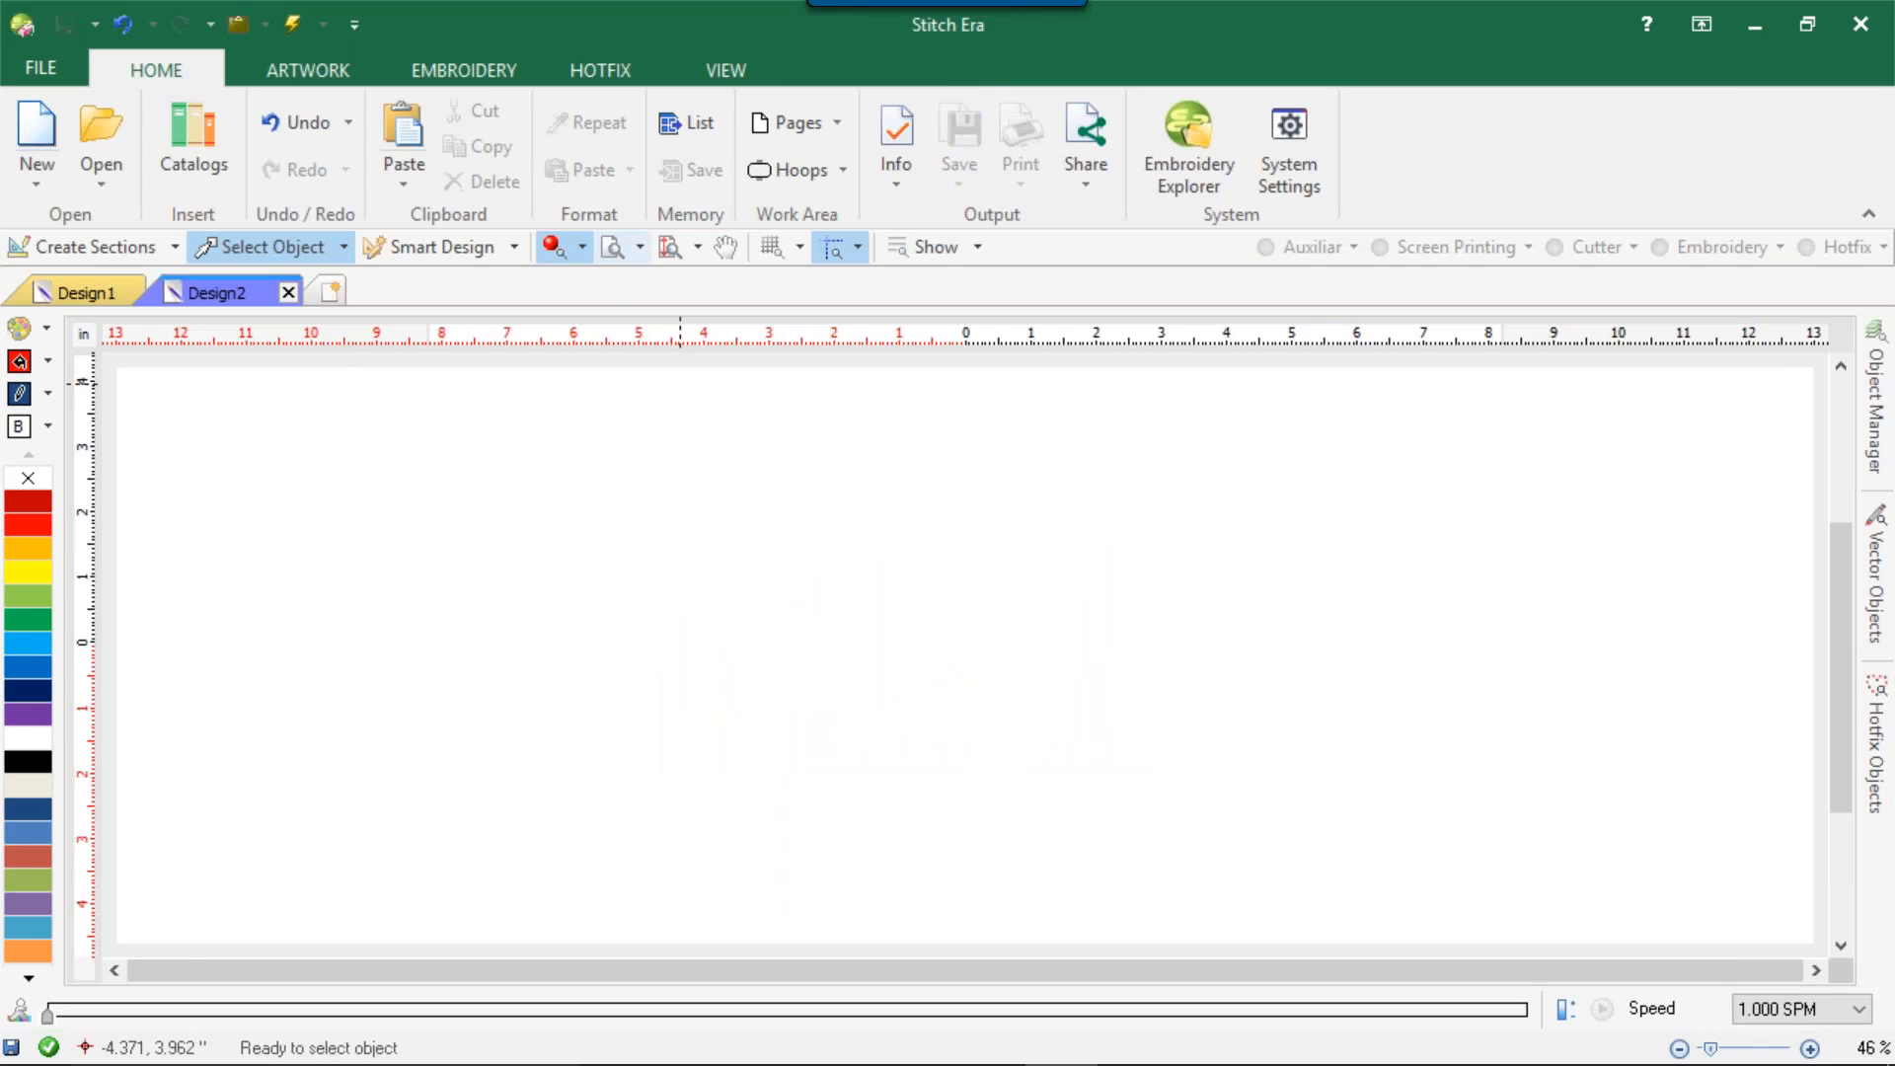
View the list of memory blocks and close it.
click(672, 138)
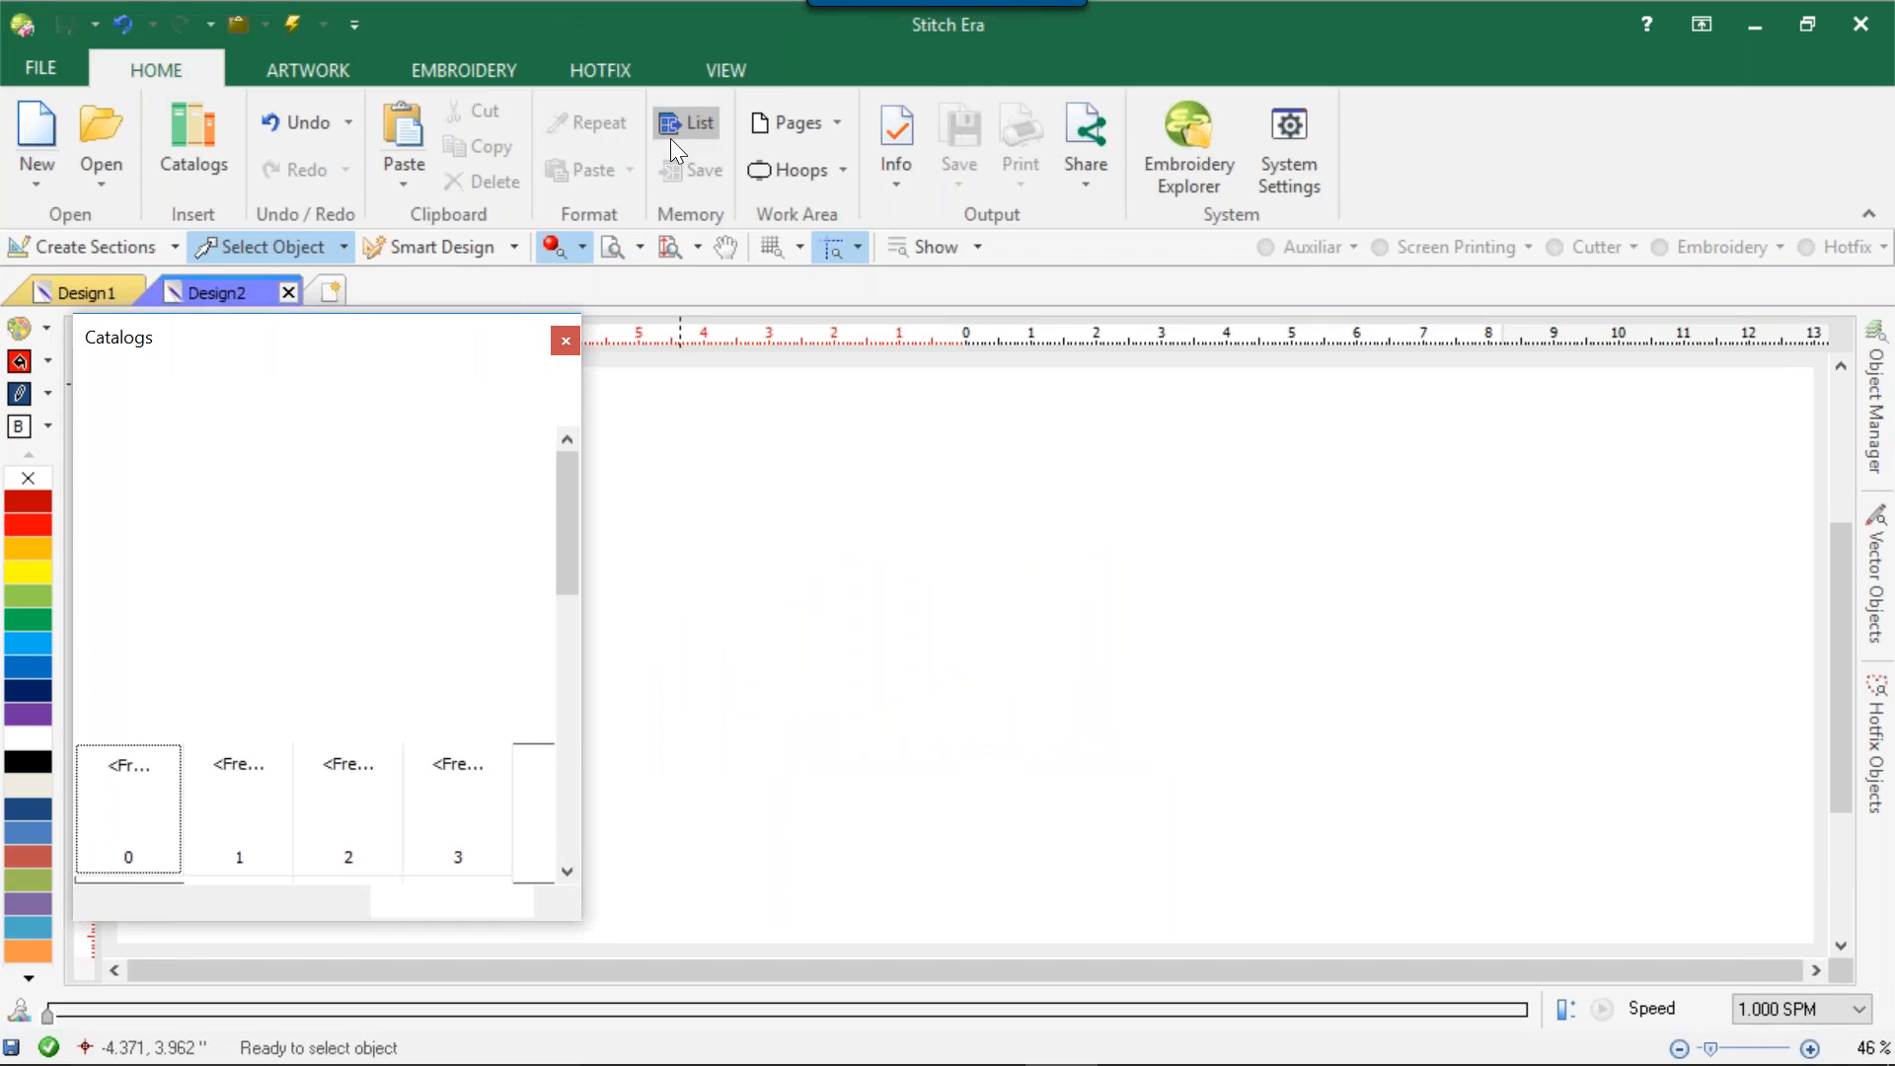
click(565, 340)
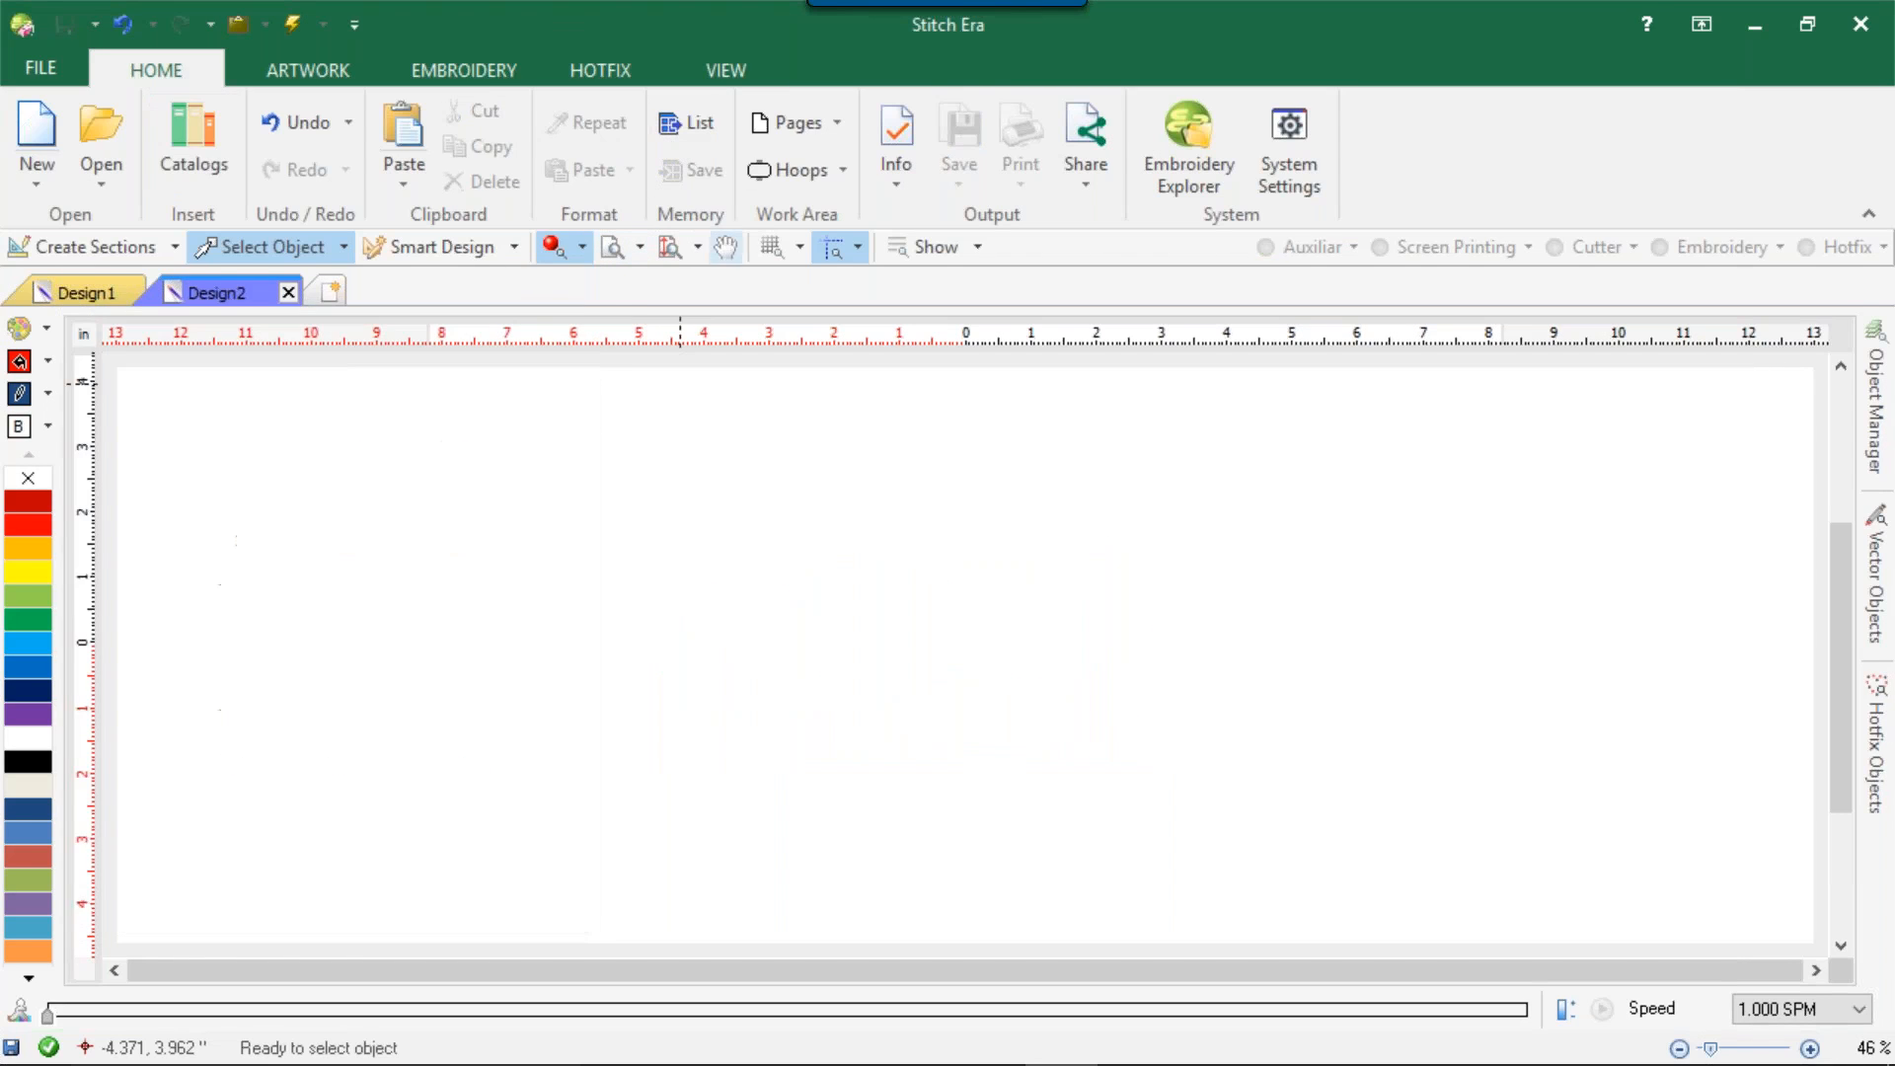
Add a custom page named Cricut to the page list, with a width and height of 12.0 inches.
click(809, 126)
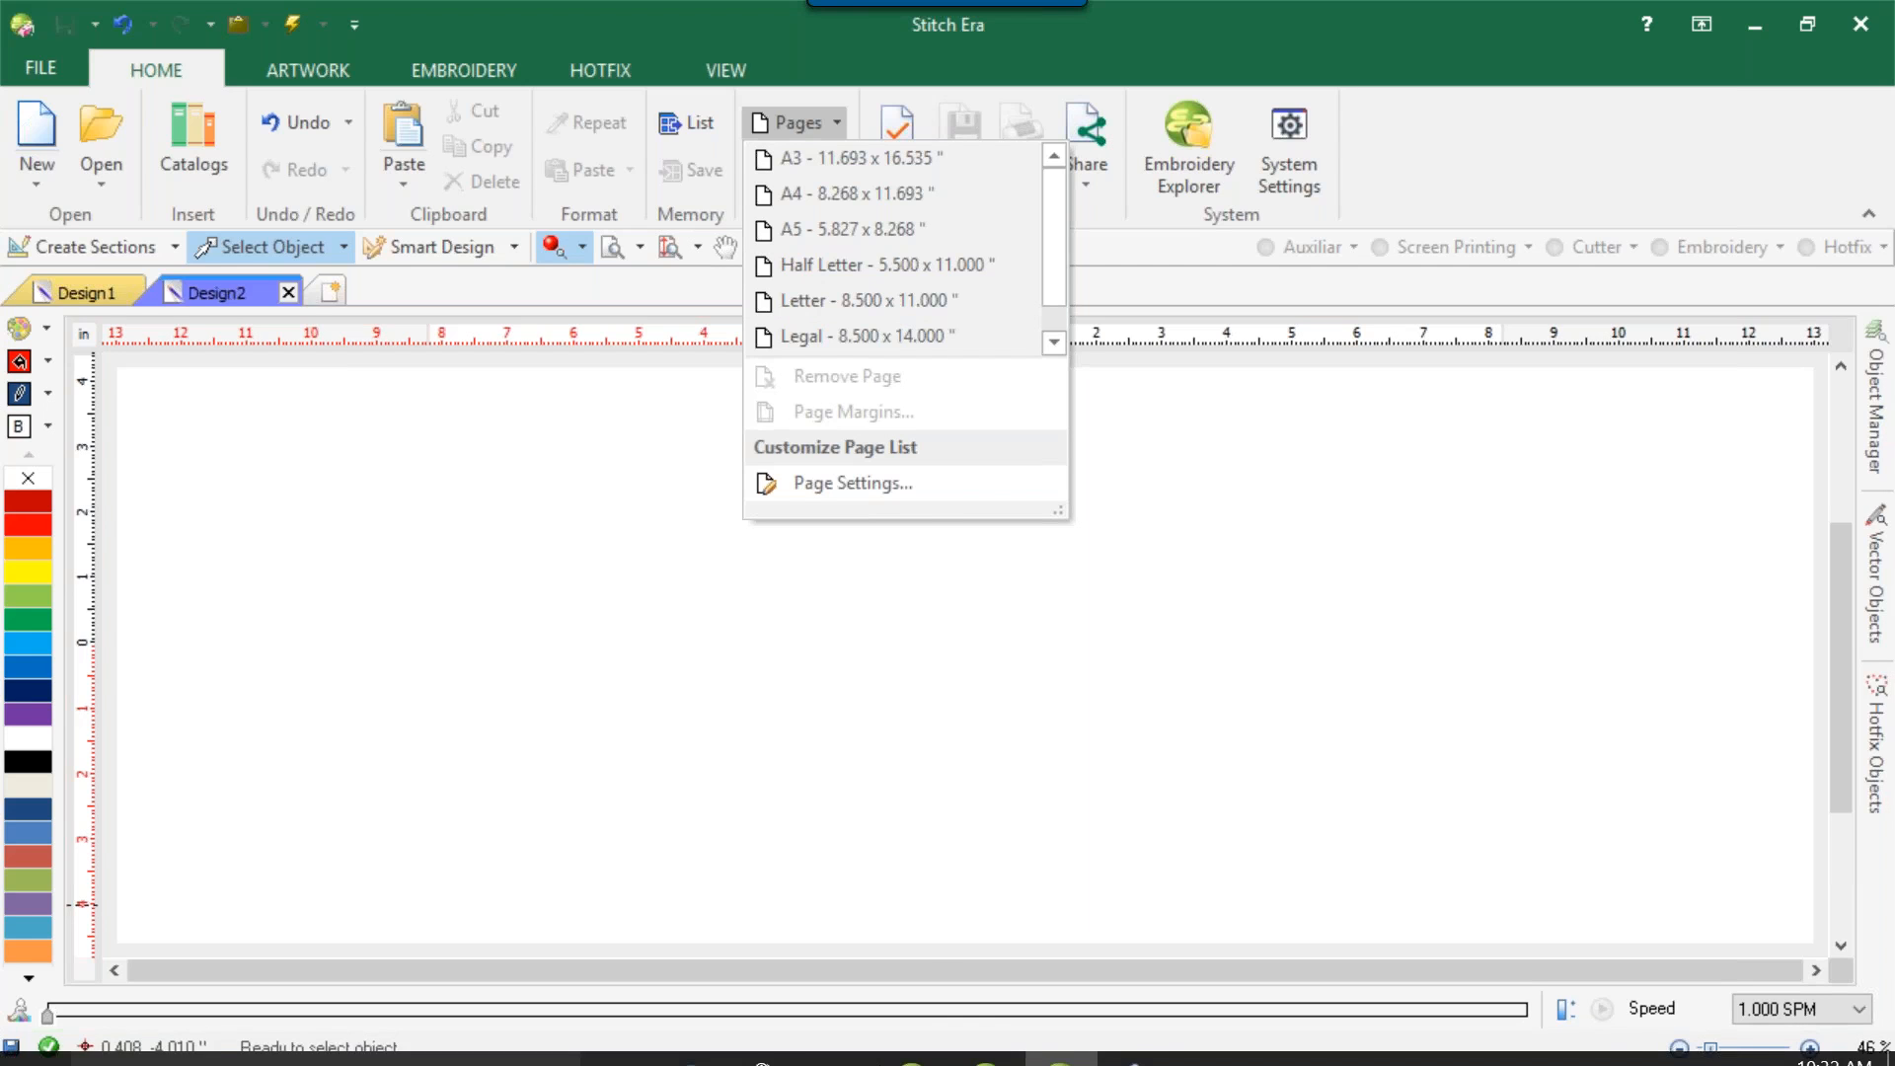
click(852, 484)
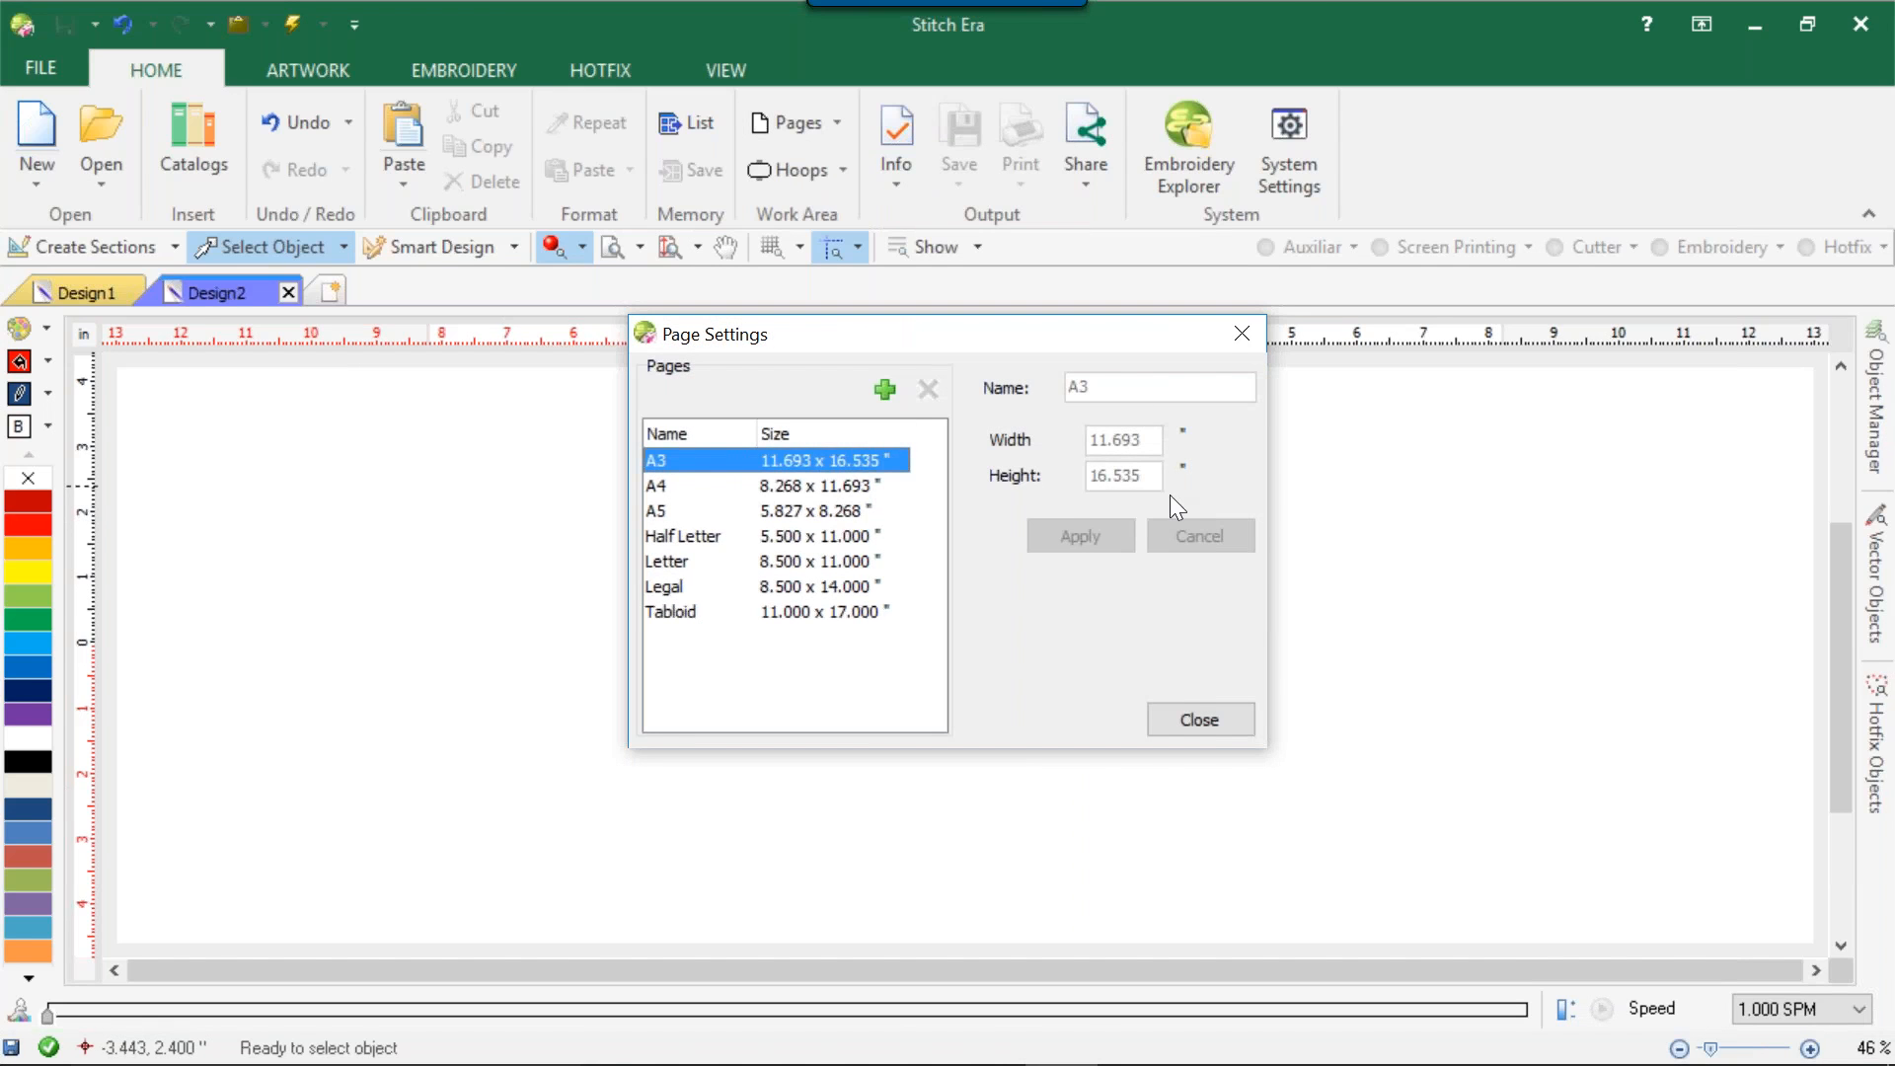
click(883, 390)
text(Cricut)
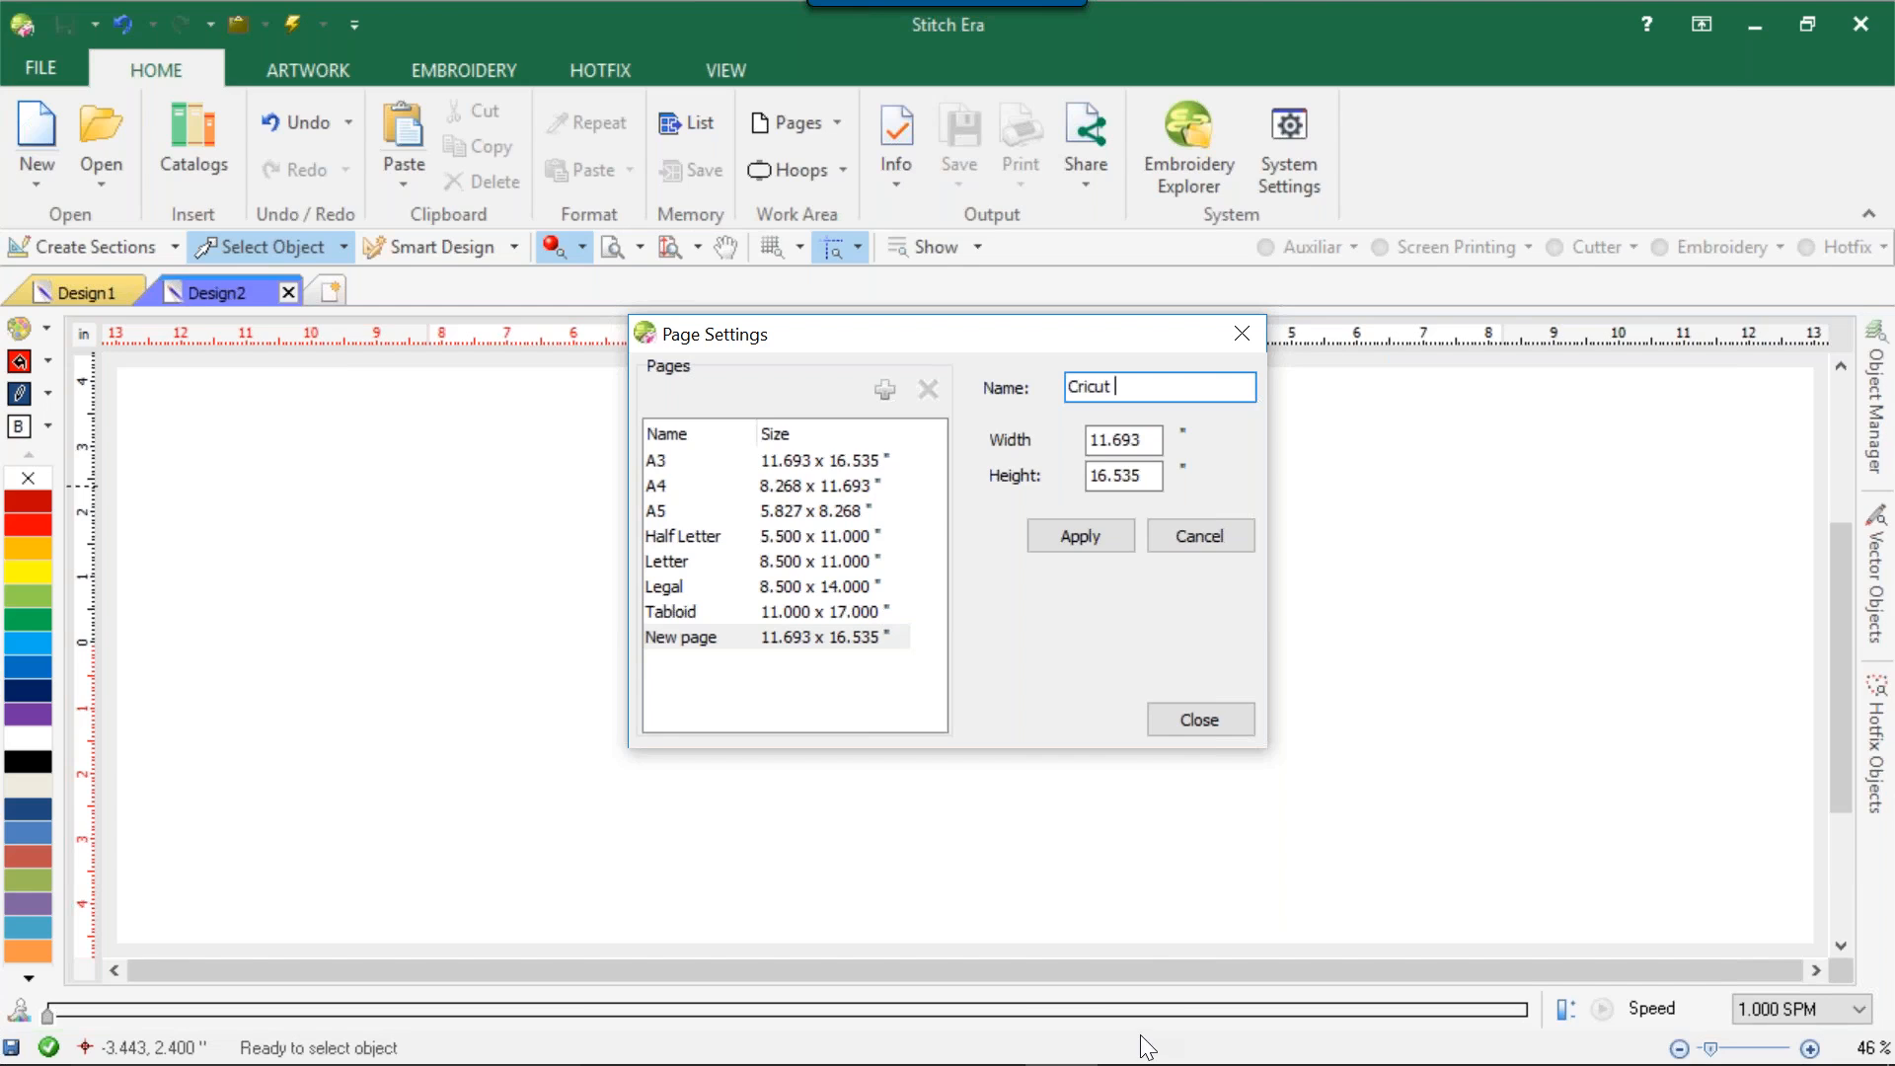
double_click(1143, 436)
text(12.)
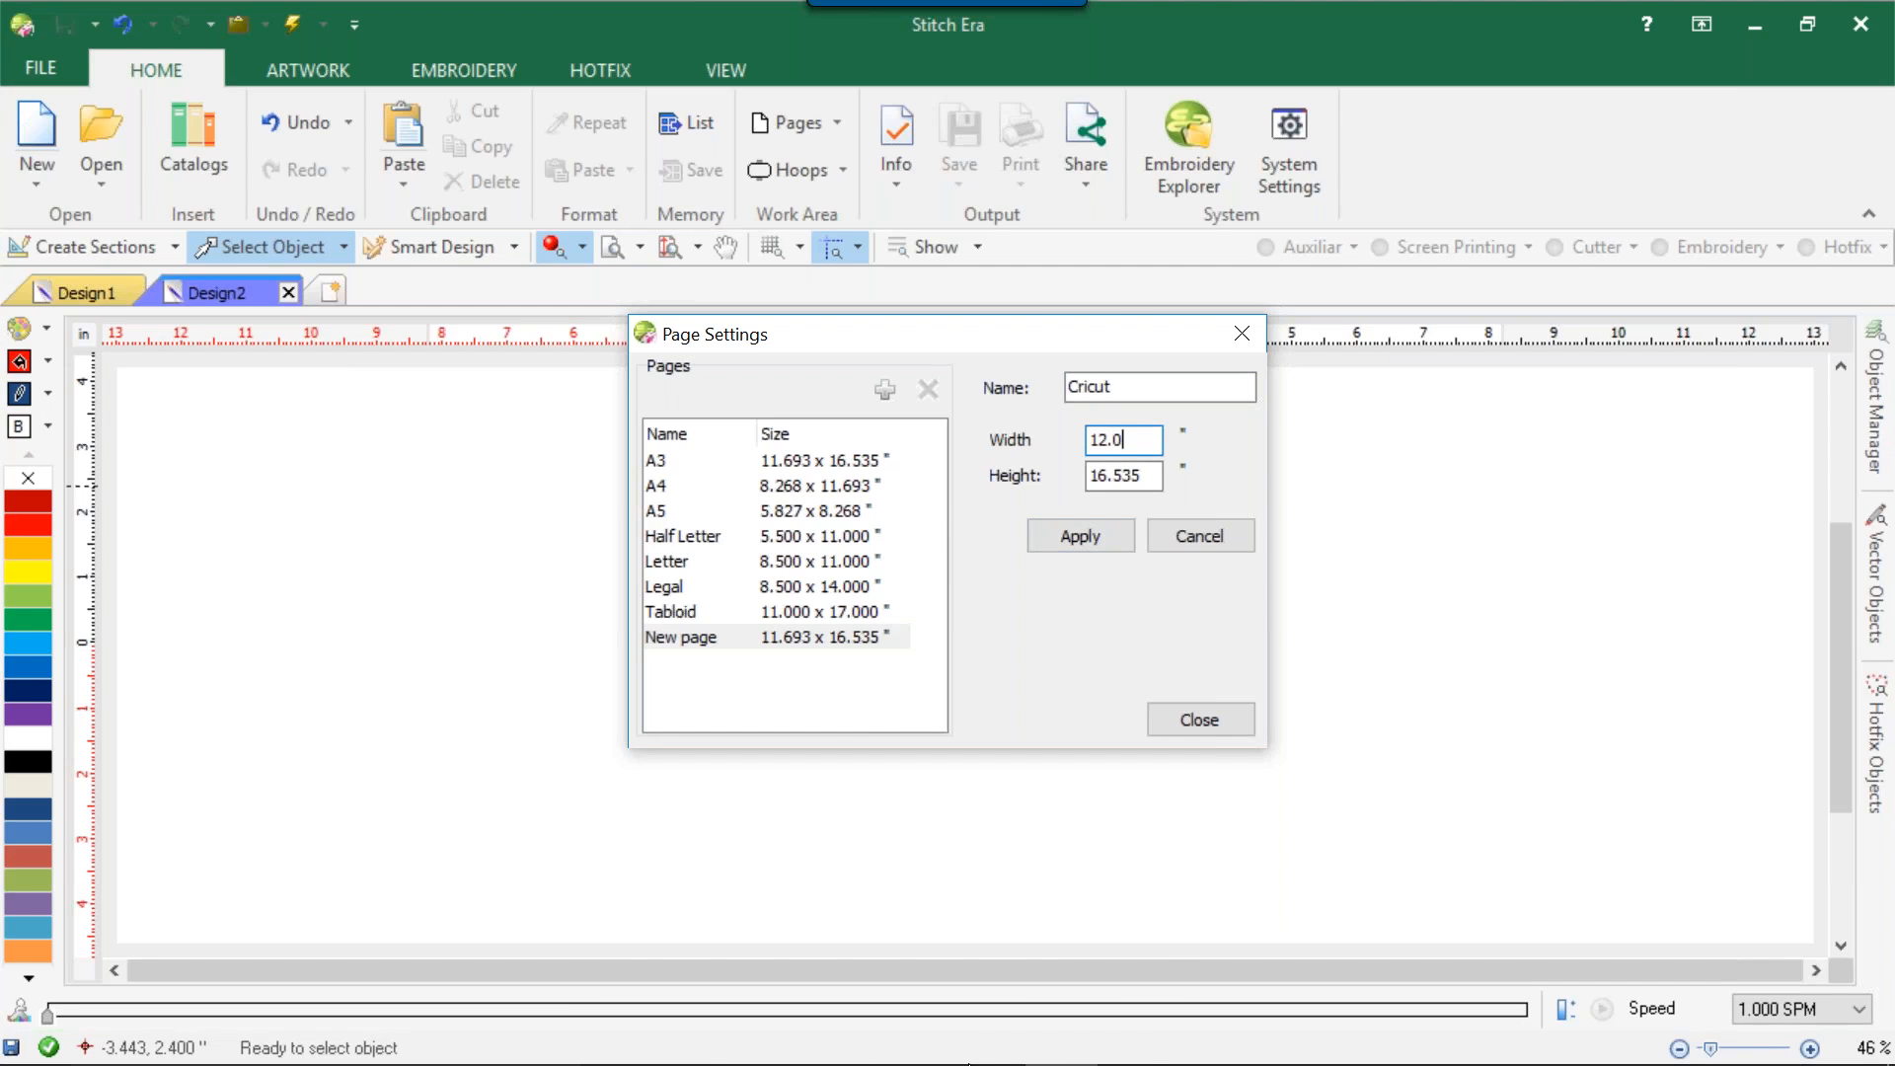
double_click(1131, 476)
text(12.0)
click(1080, 531)
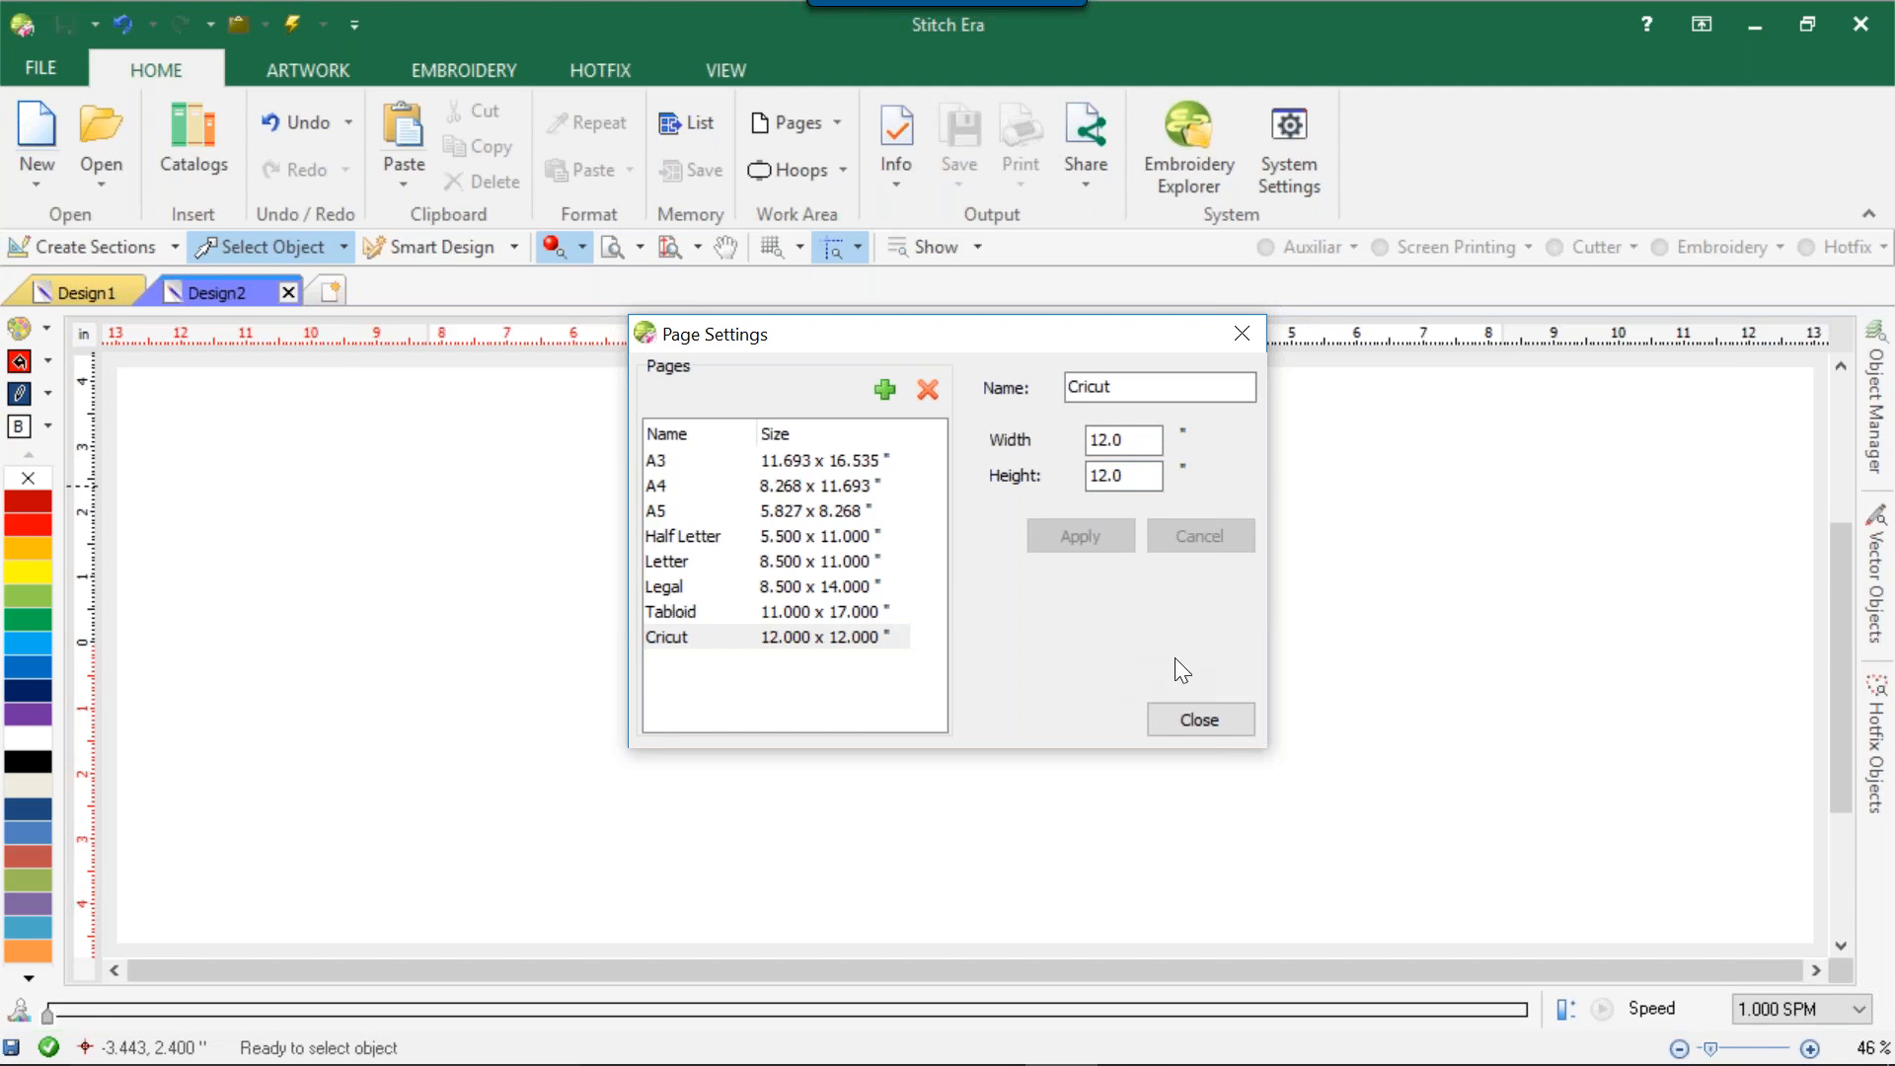
click(743, 641)
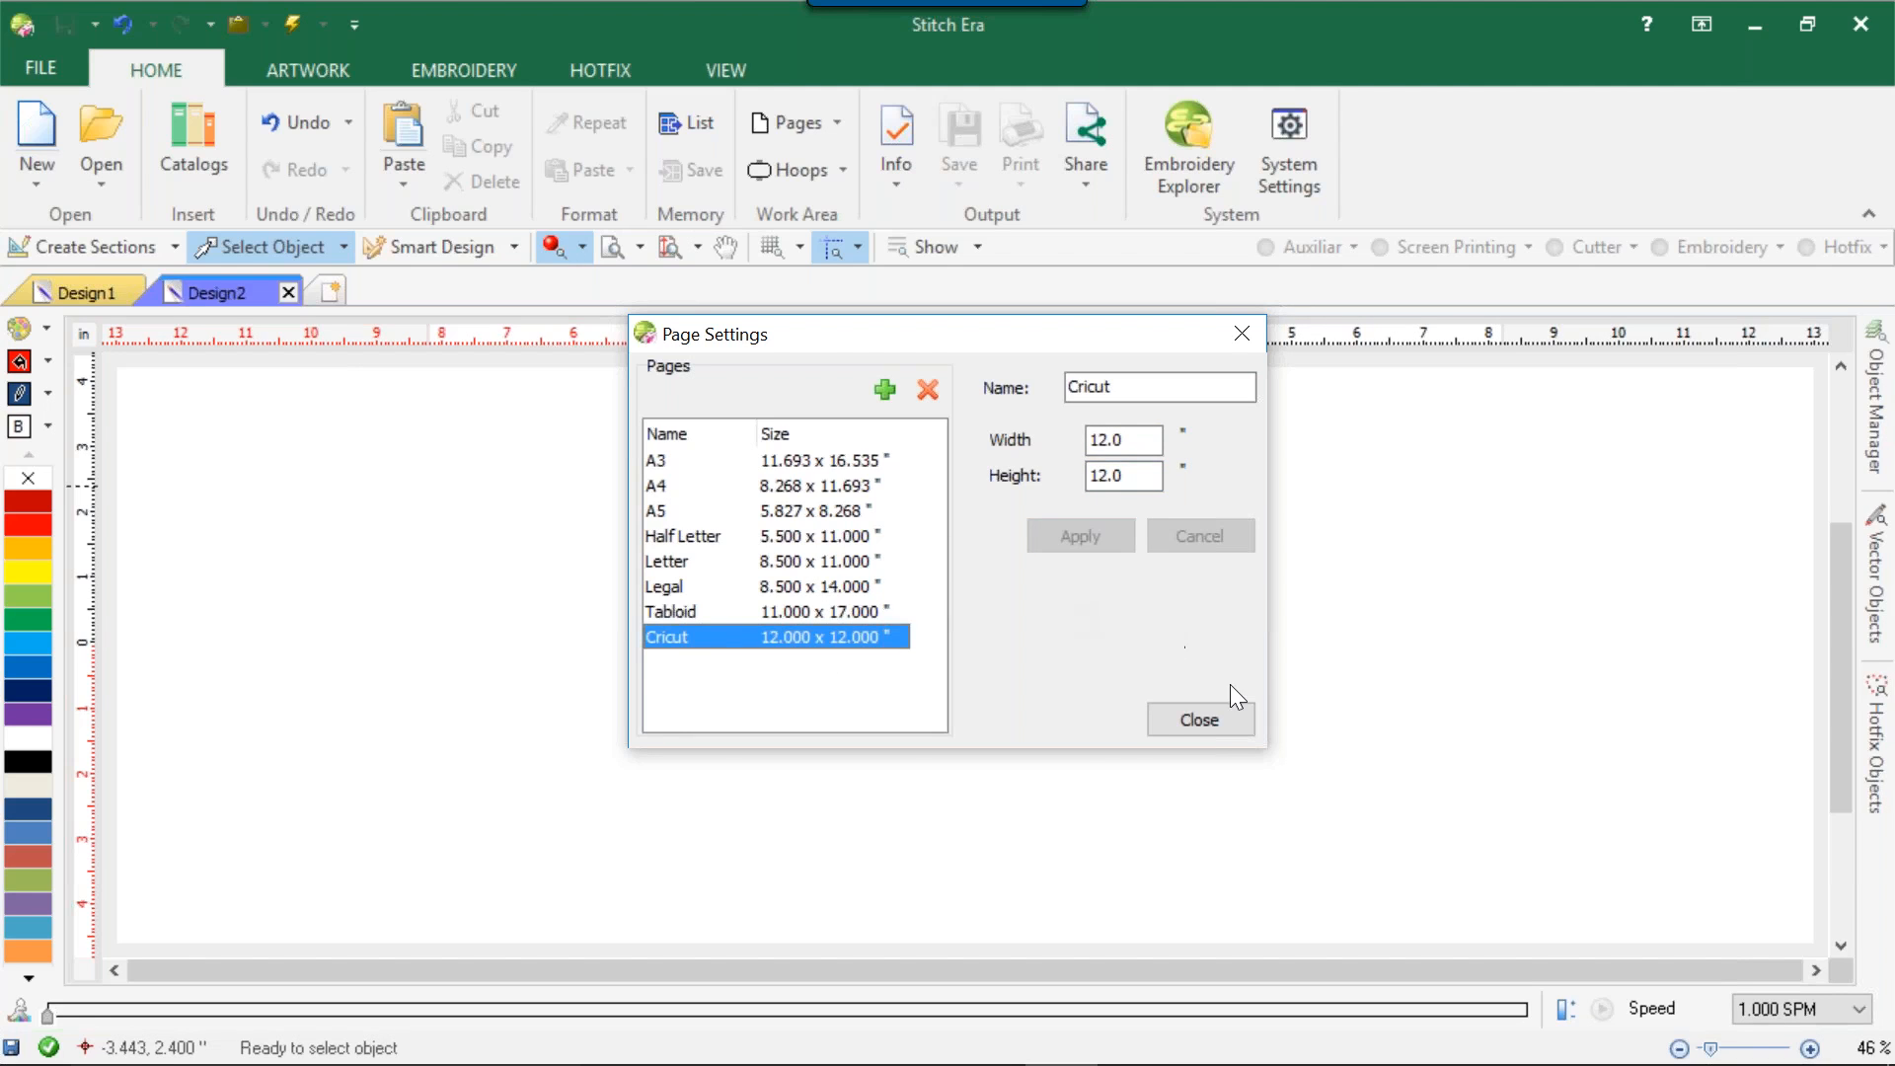
click(1240, 719)
Apply the custom Cricut 12 x 12 inch page to the work area of Design2.
click(833, 121)
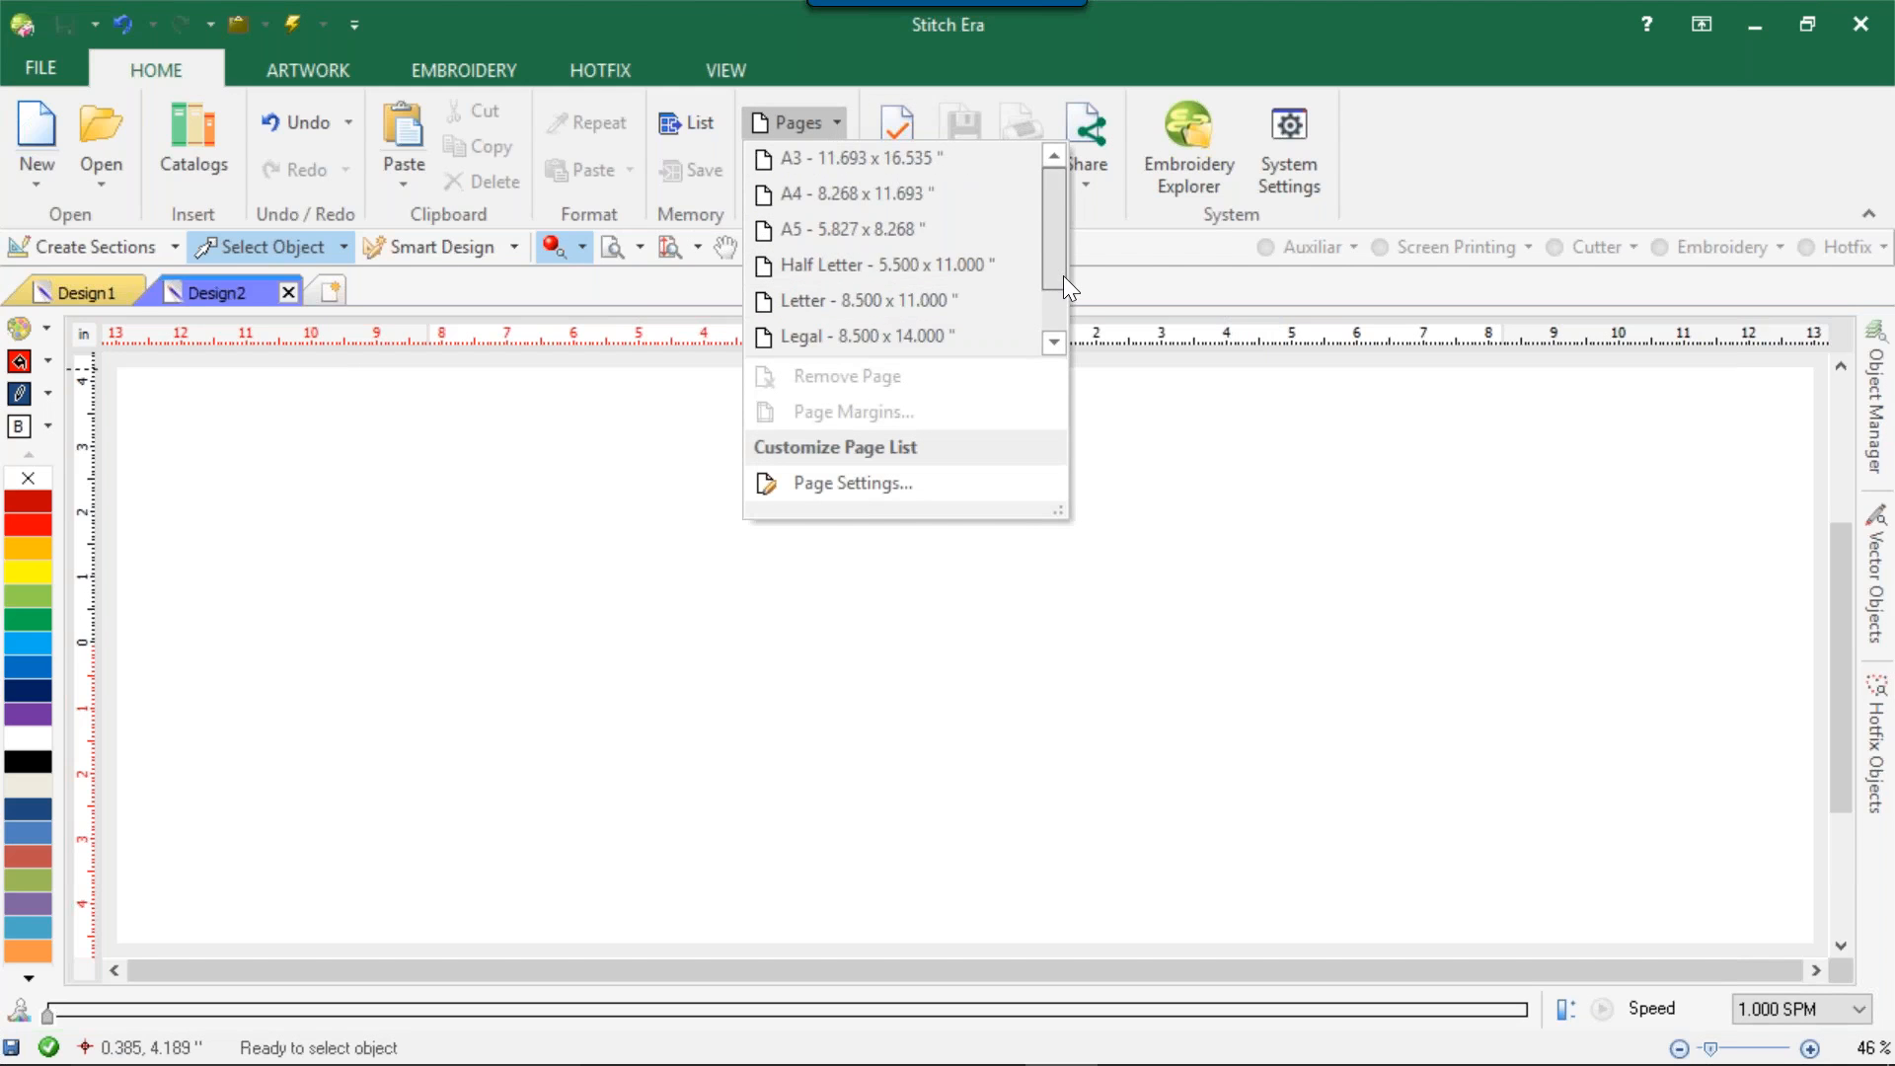
scroll(1063, 275, down, 1)
click(932, 341)
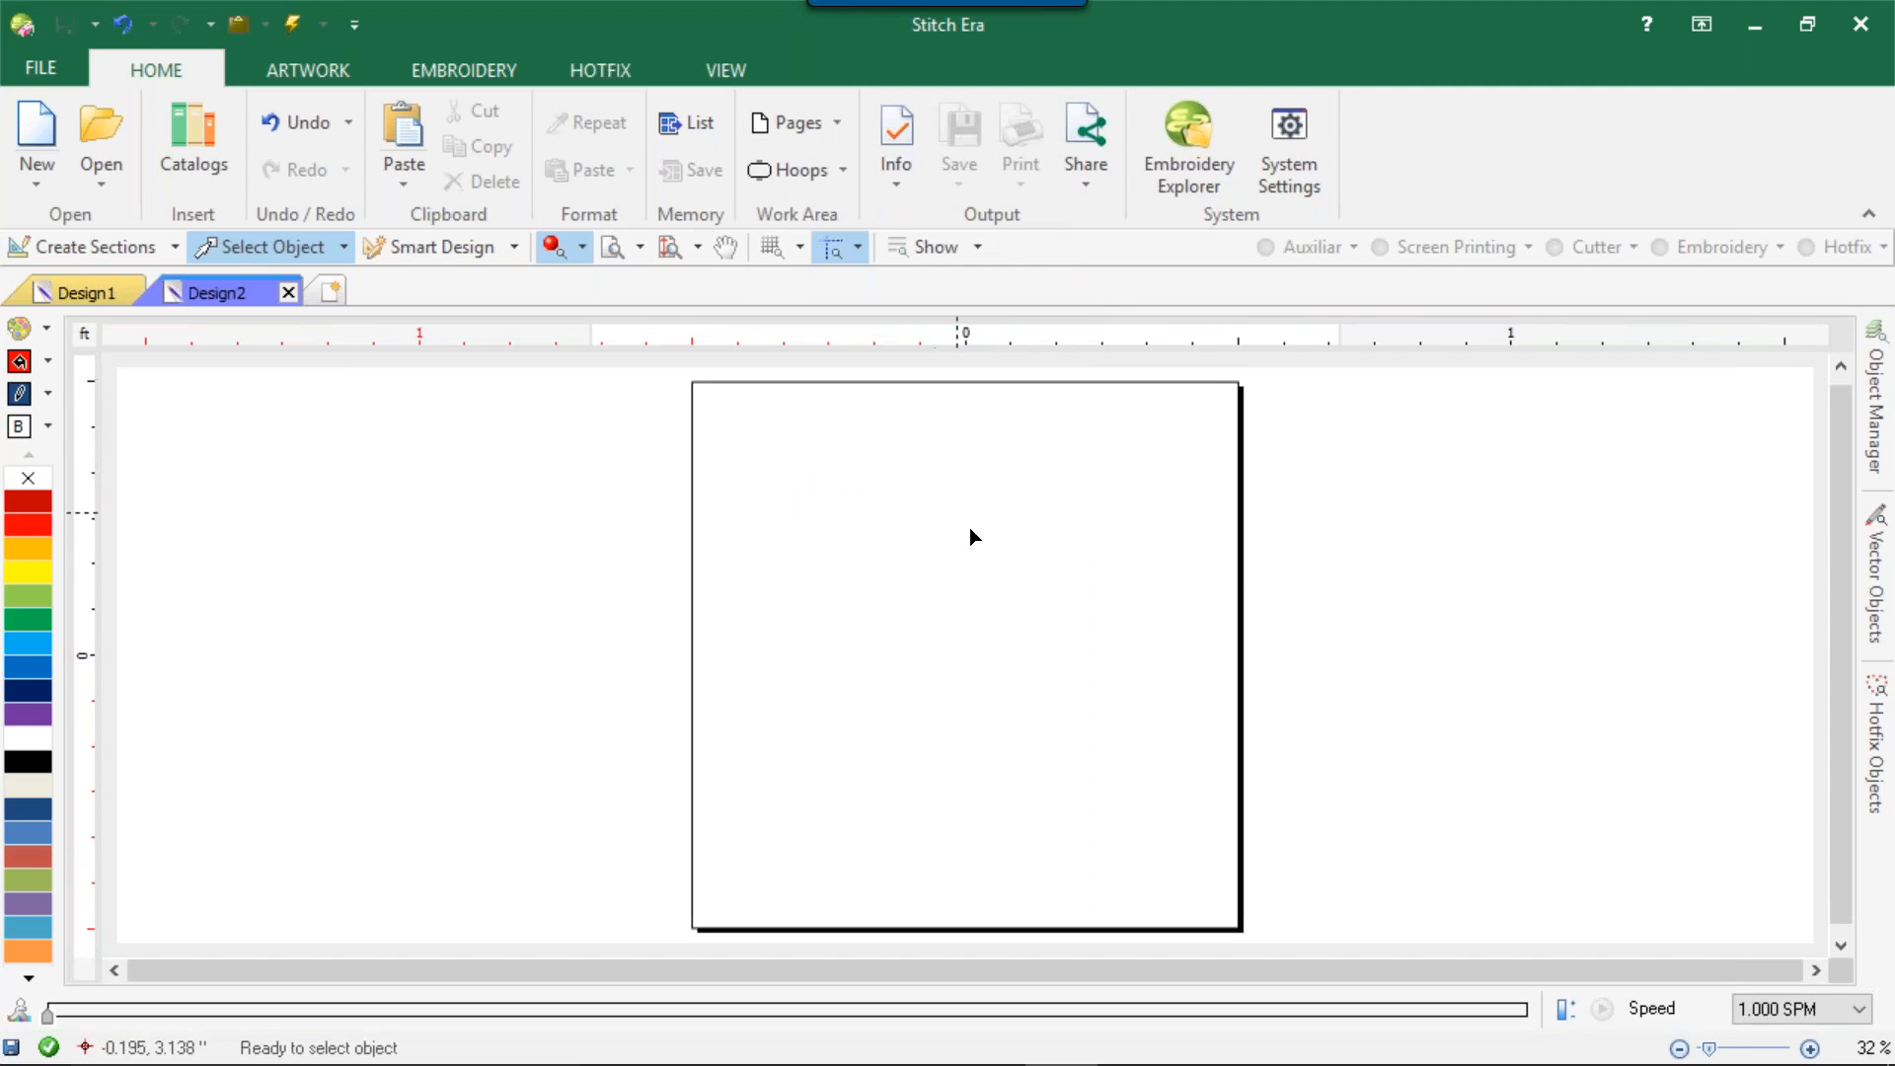
scroll(971, 530, down, 1)
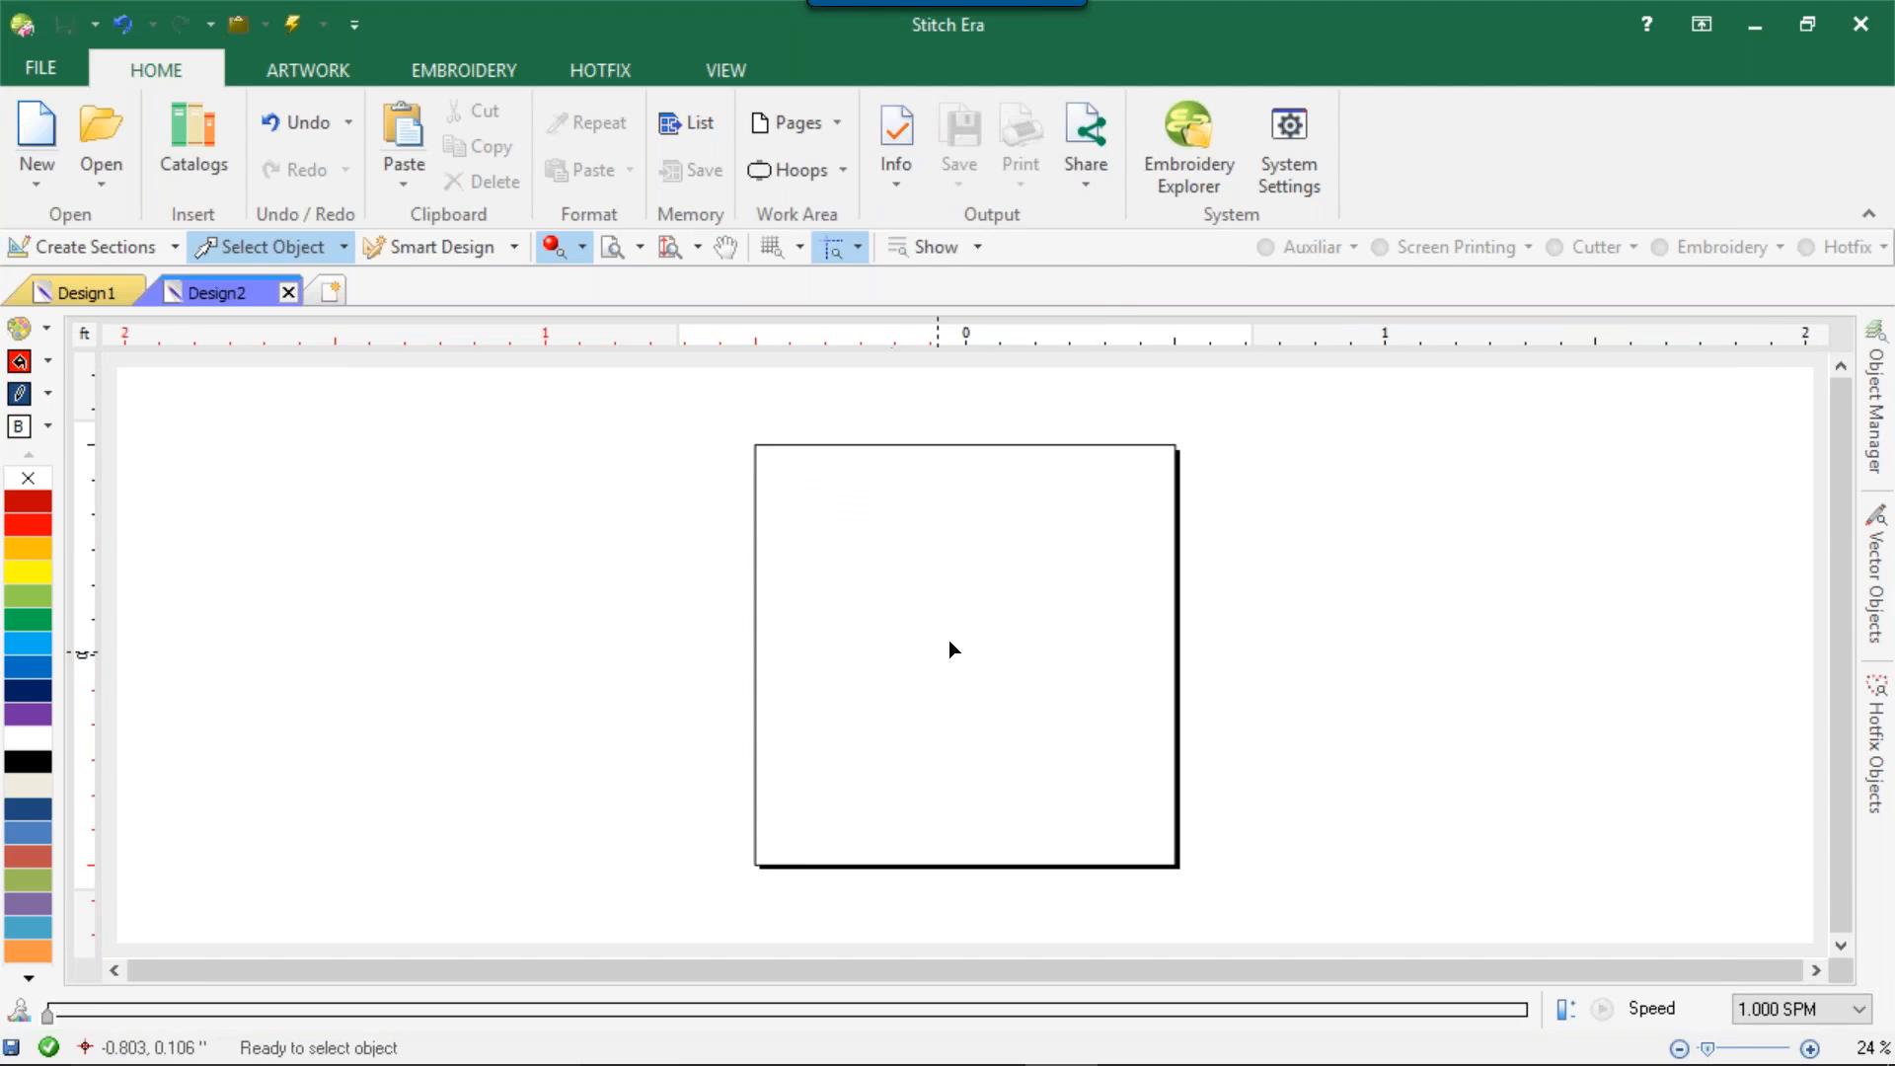
scroll(884, 799, down, 1)
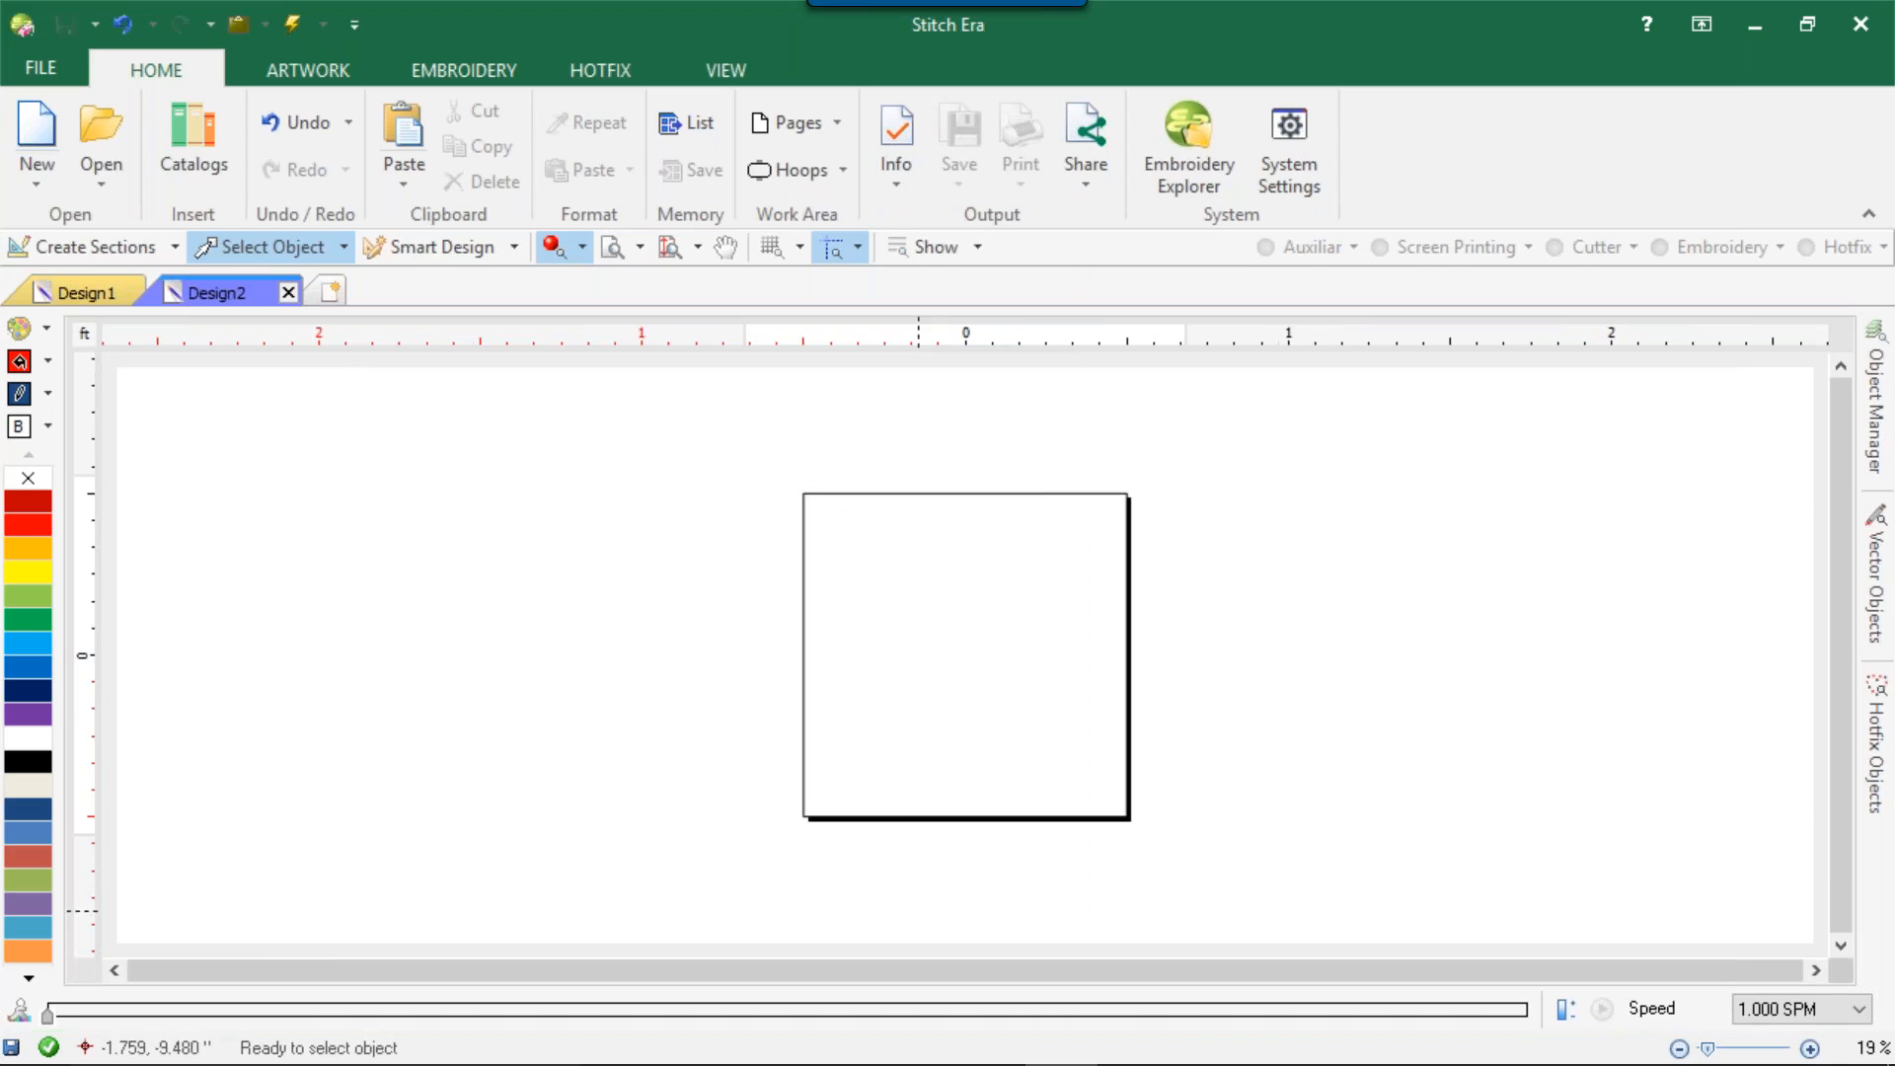
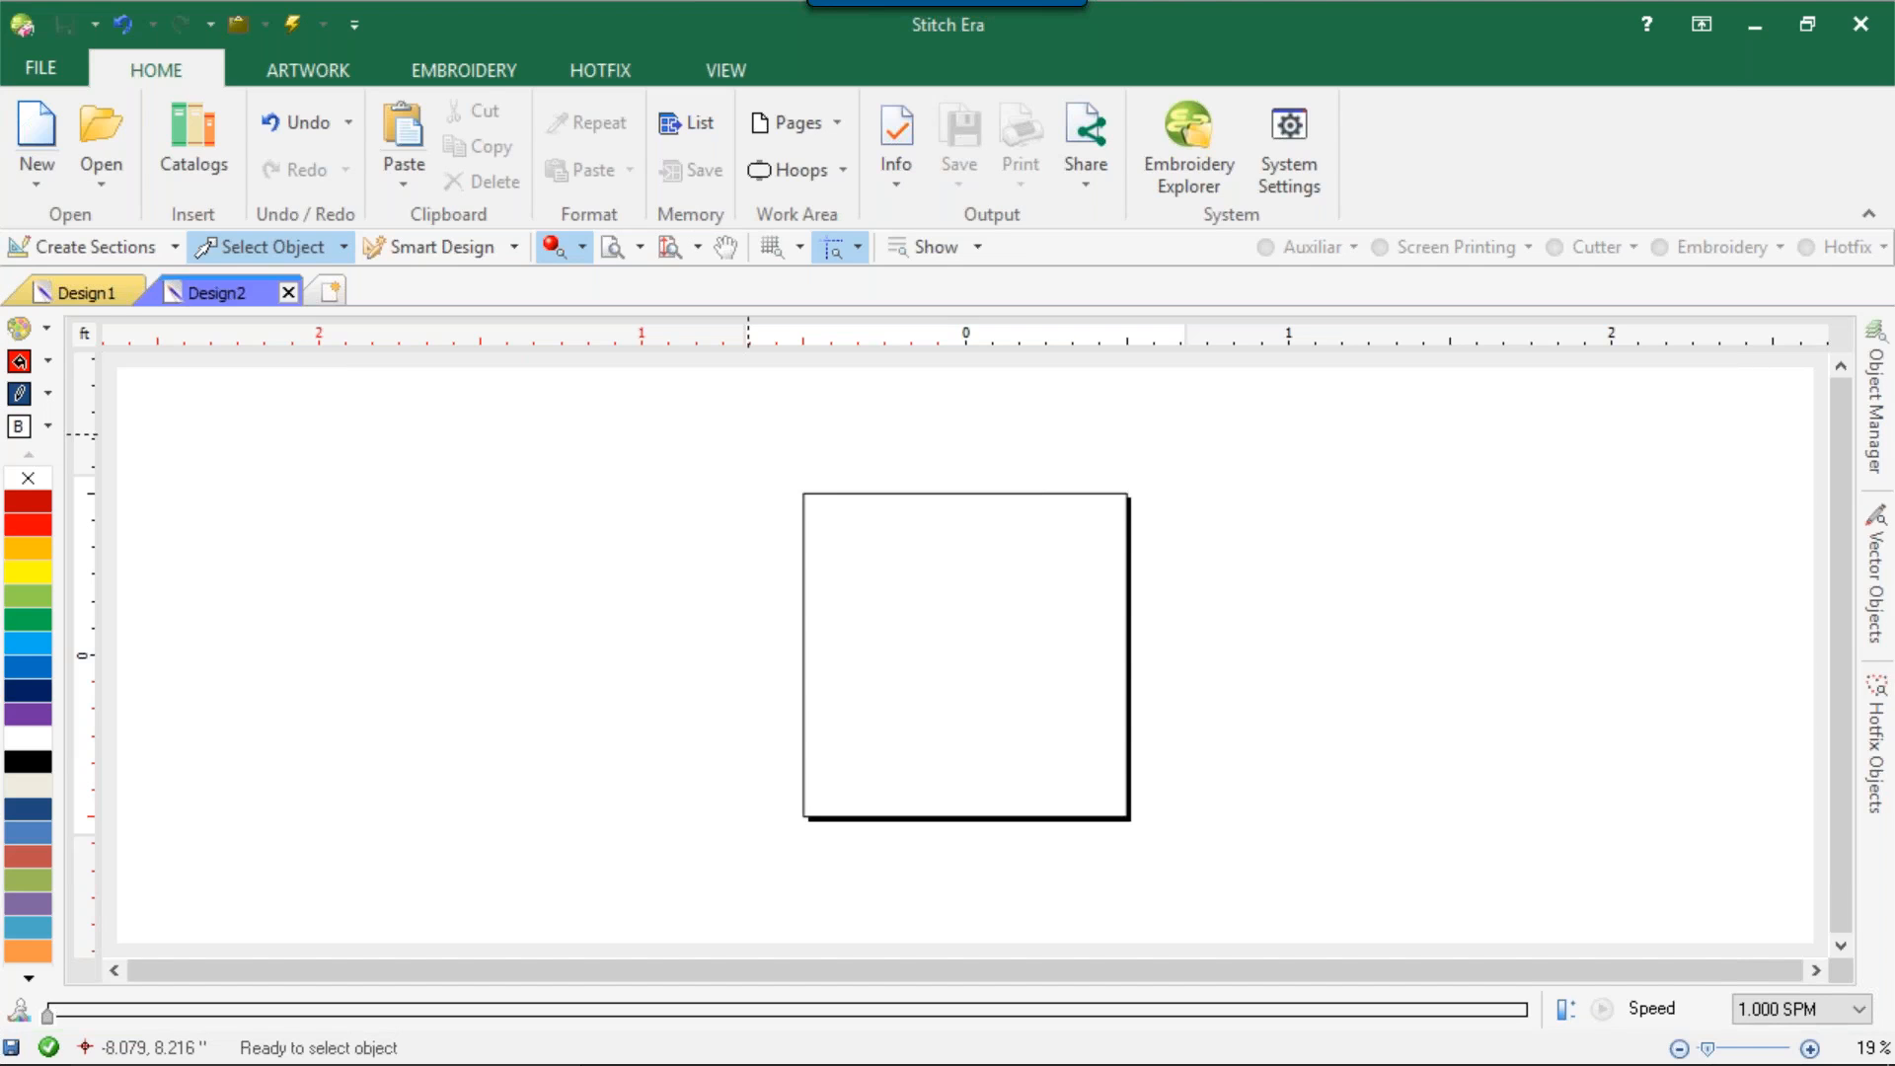
click(329, 65)
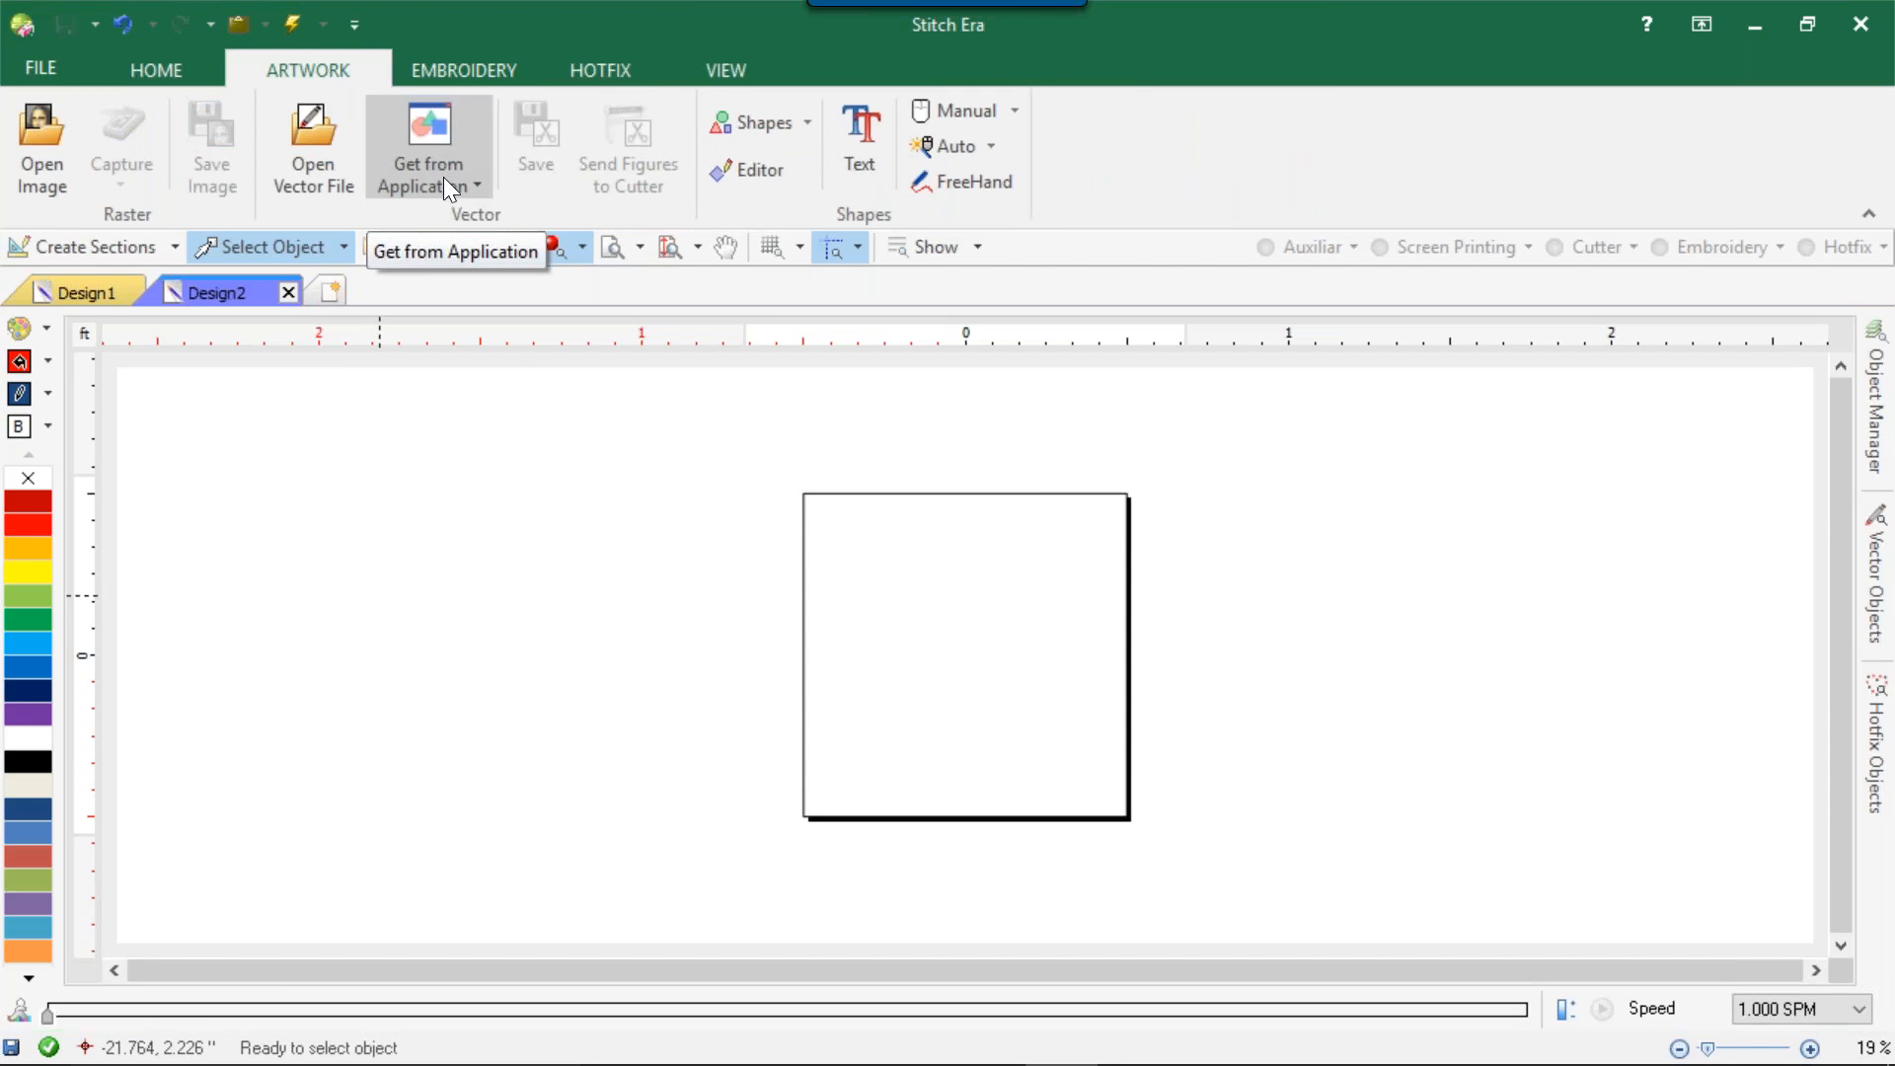
click(477, 185)
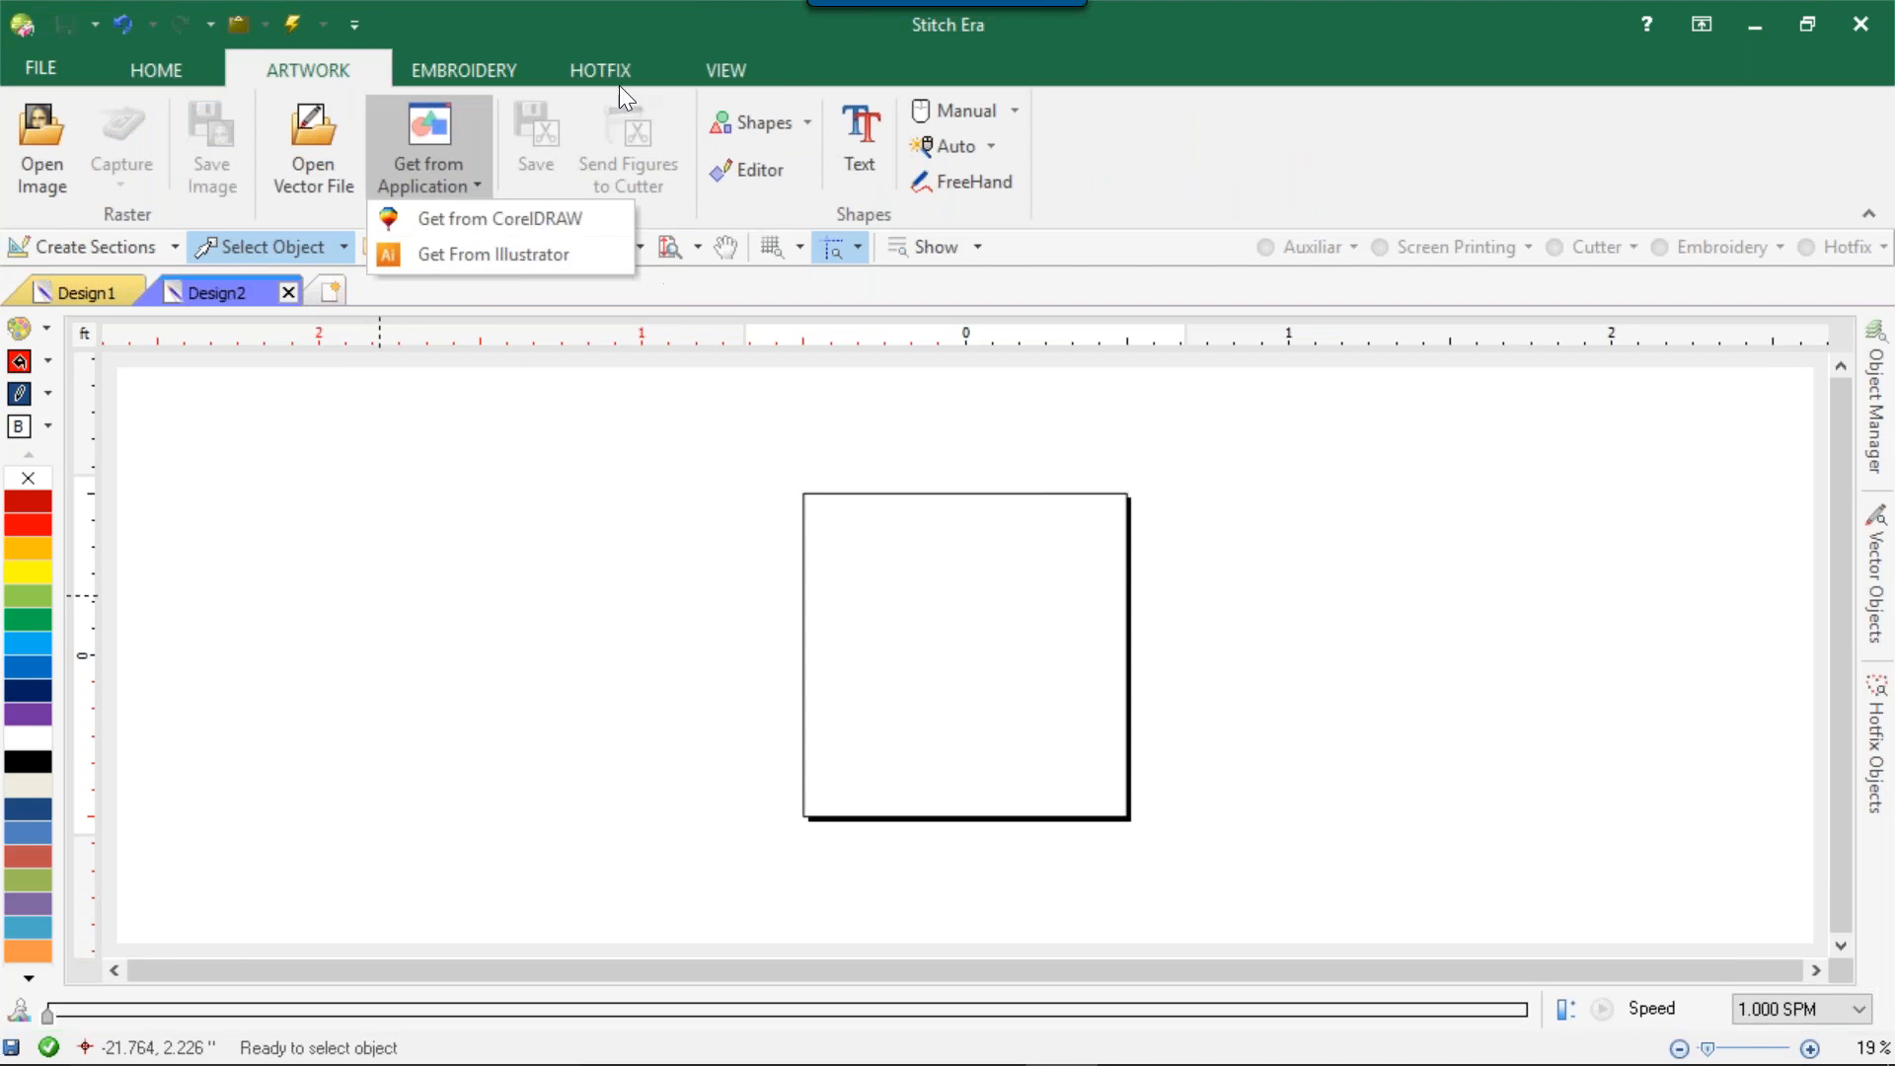
click(788, 55)
click(774, 71)
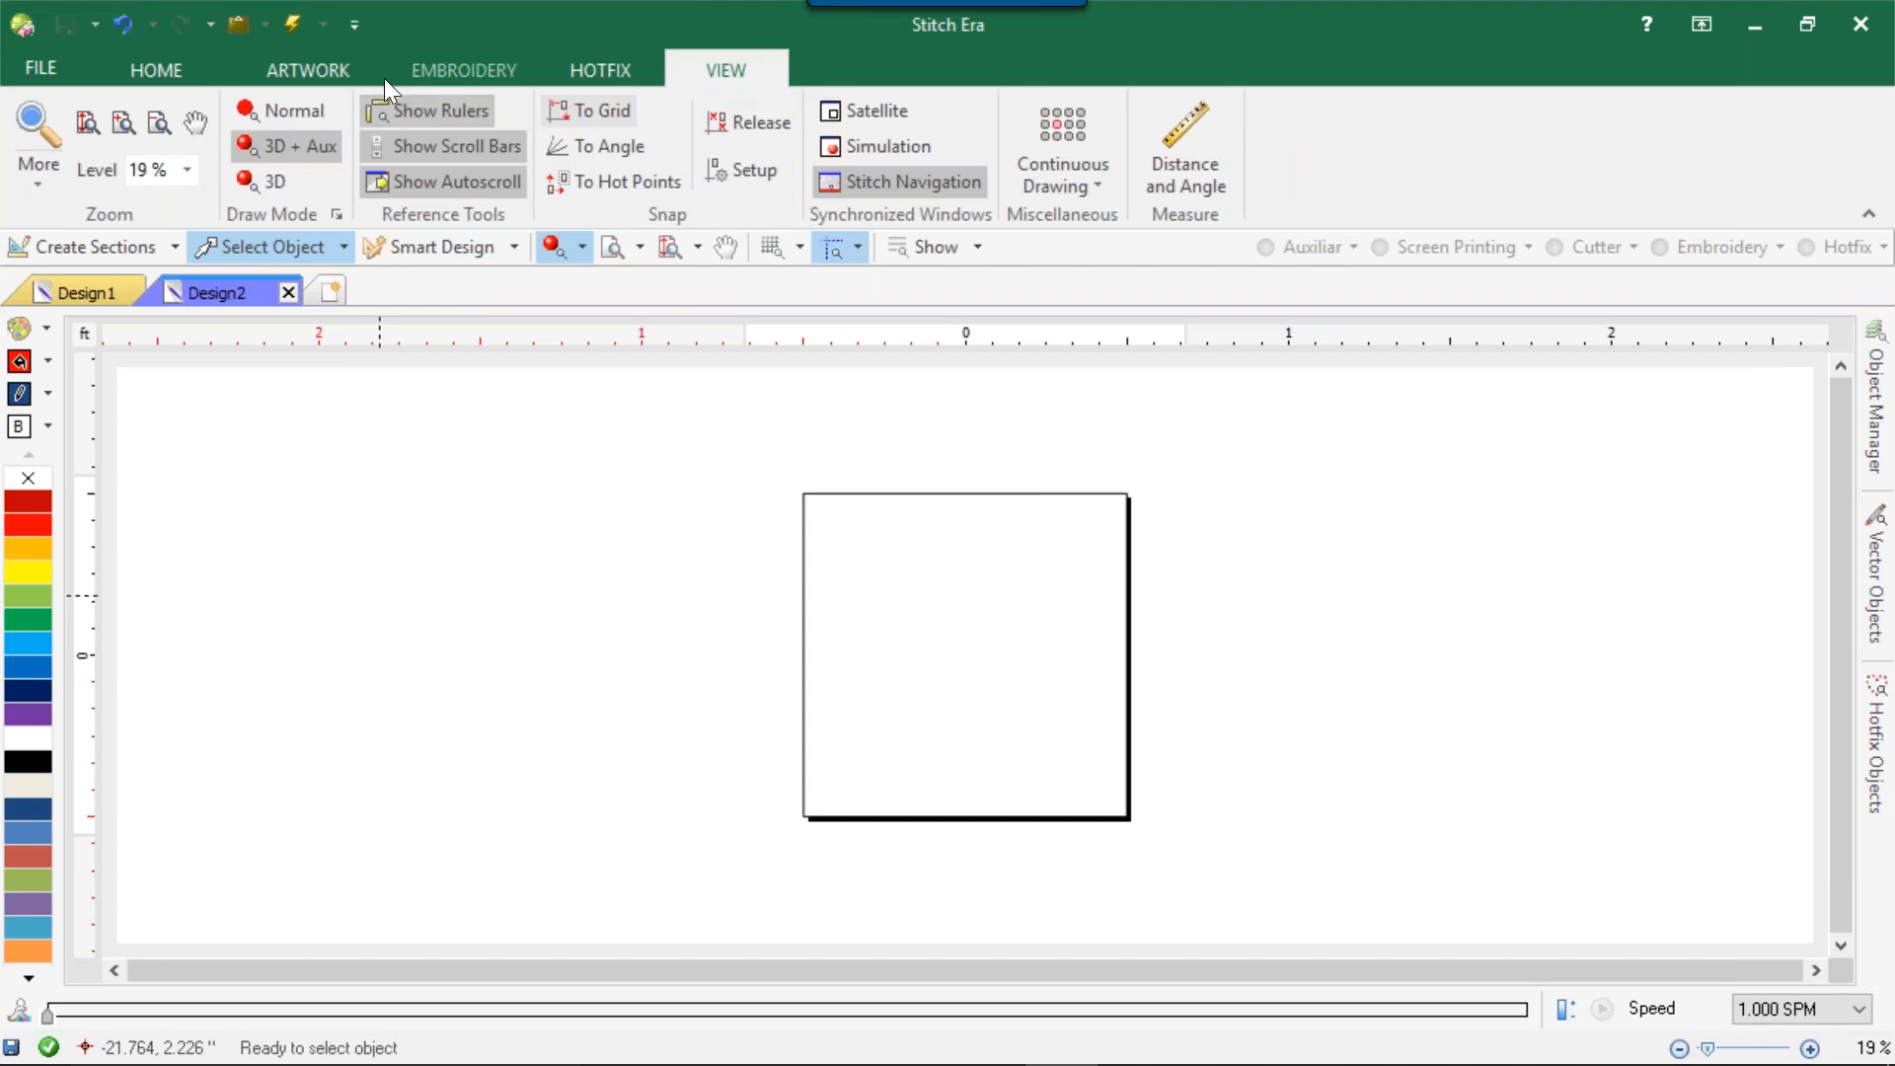
Insert the rocket image ASV-012 from the Artwork Vector folder of the vector images catalog into Design2 and close the catalog.
click(175, 75)
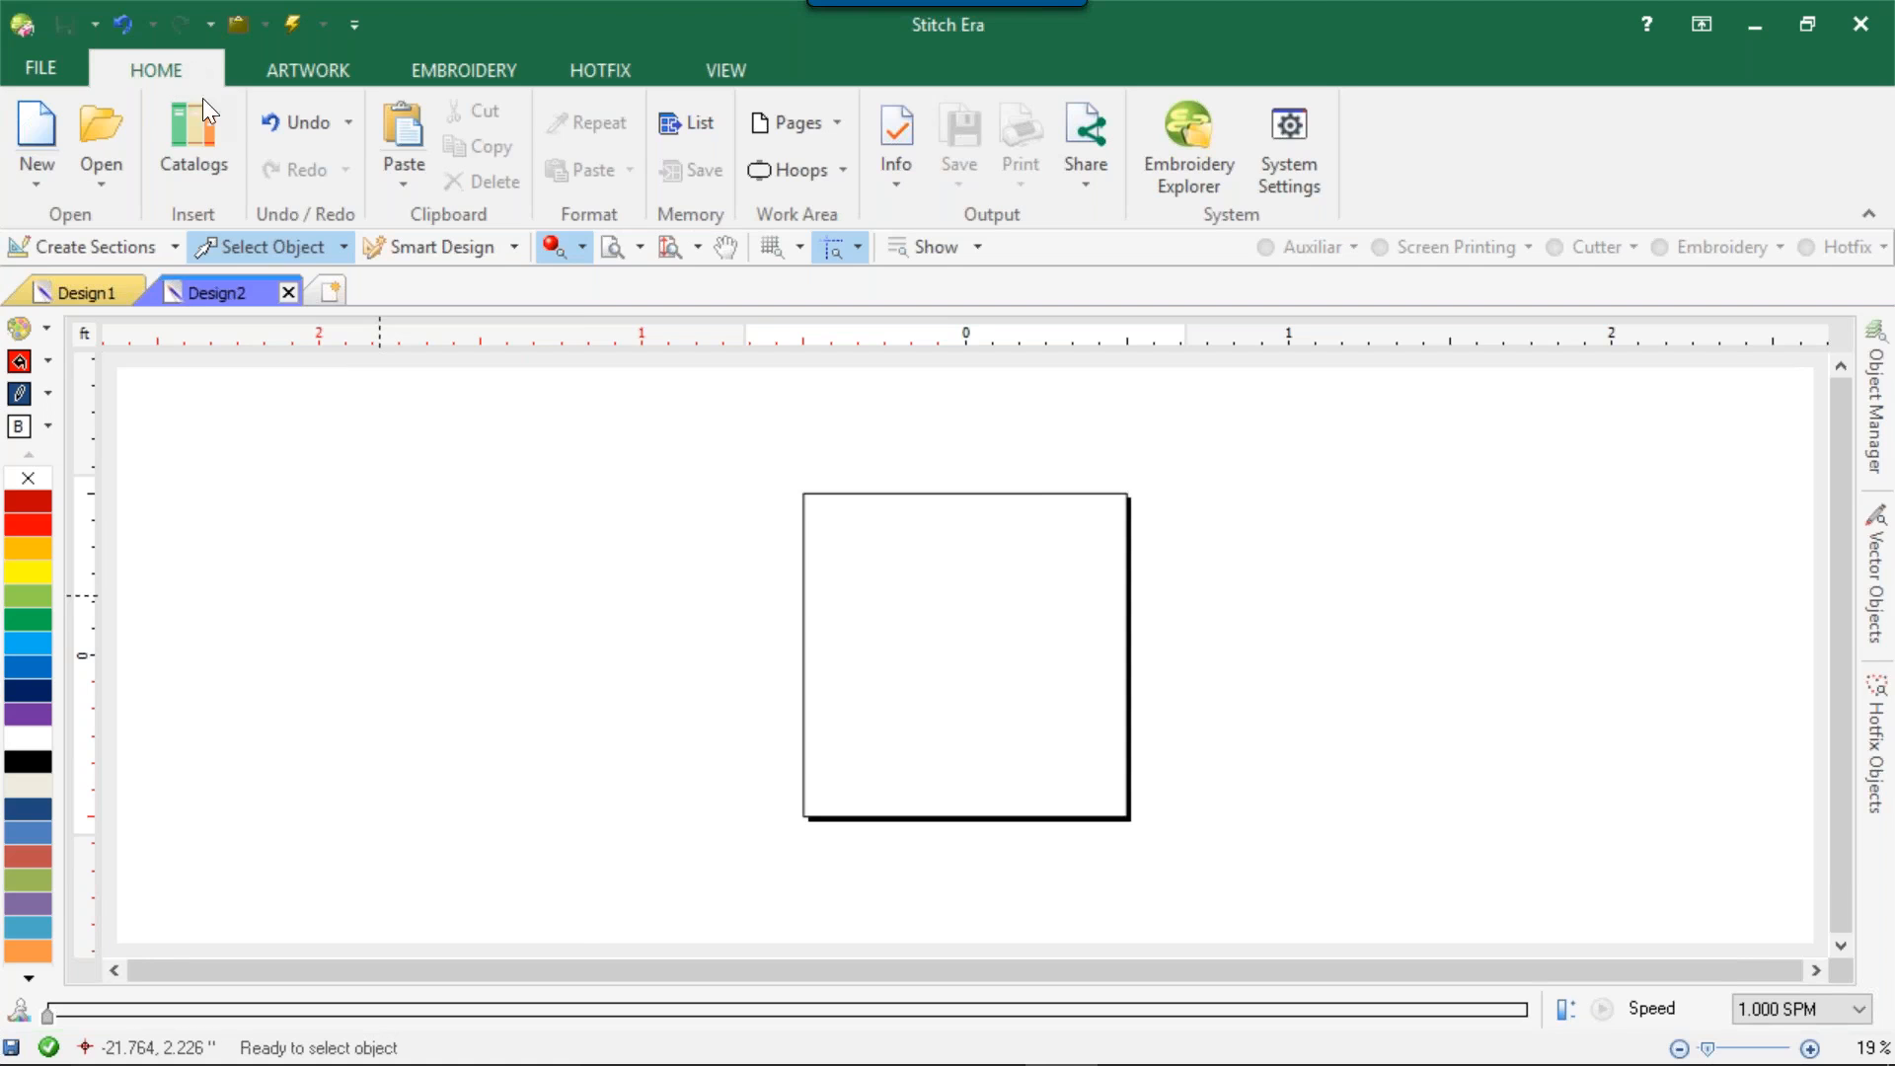
click(210, 144)
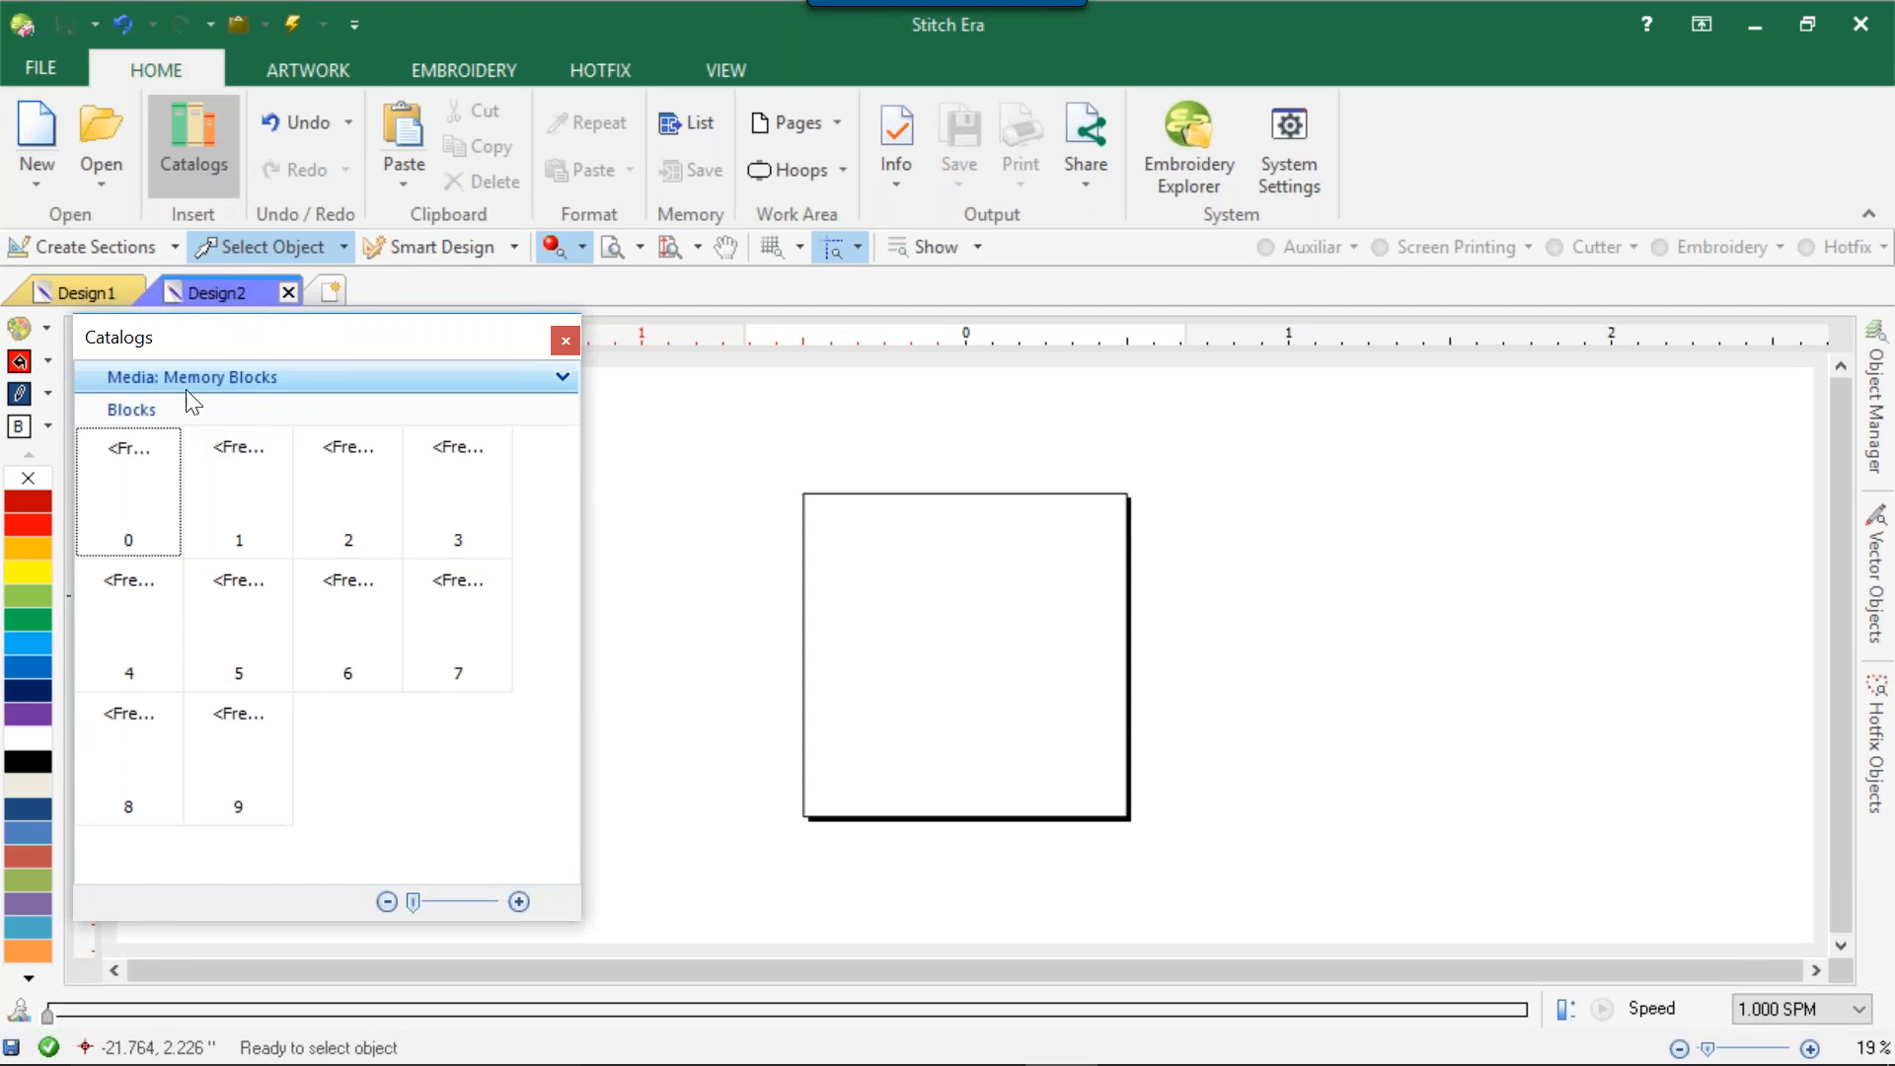
click(204, 371)
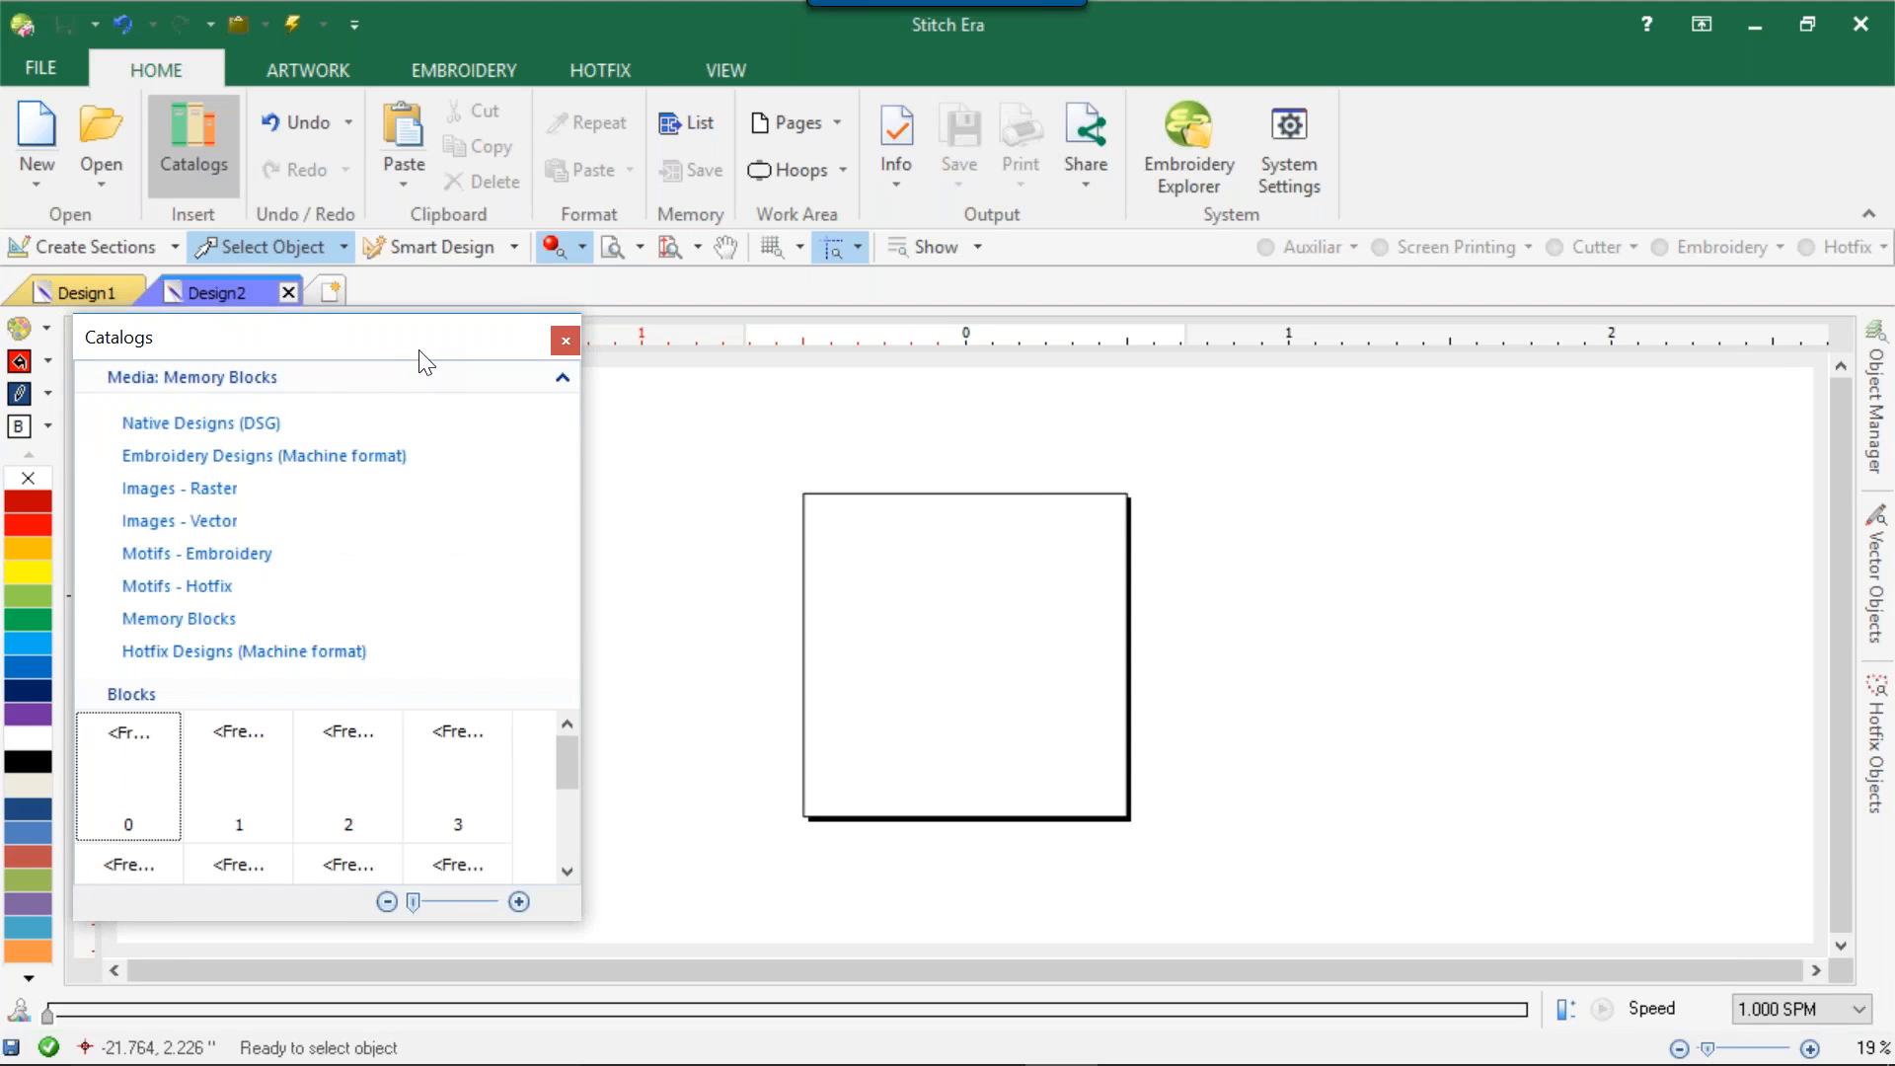
click(215, 522)
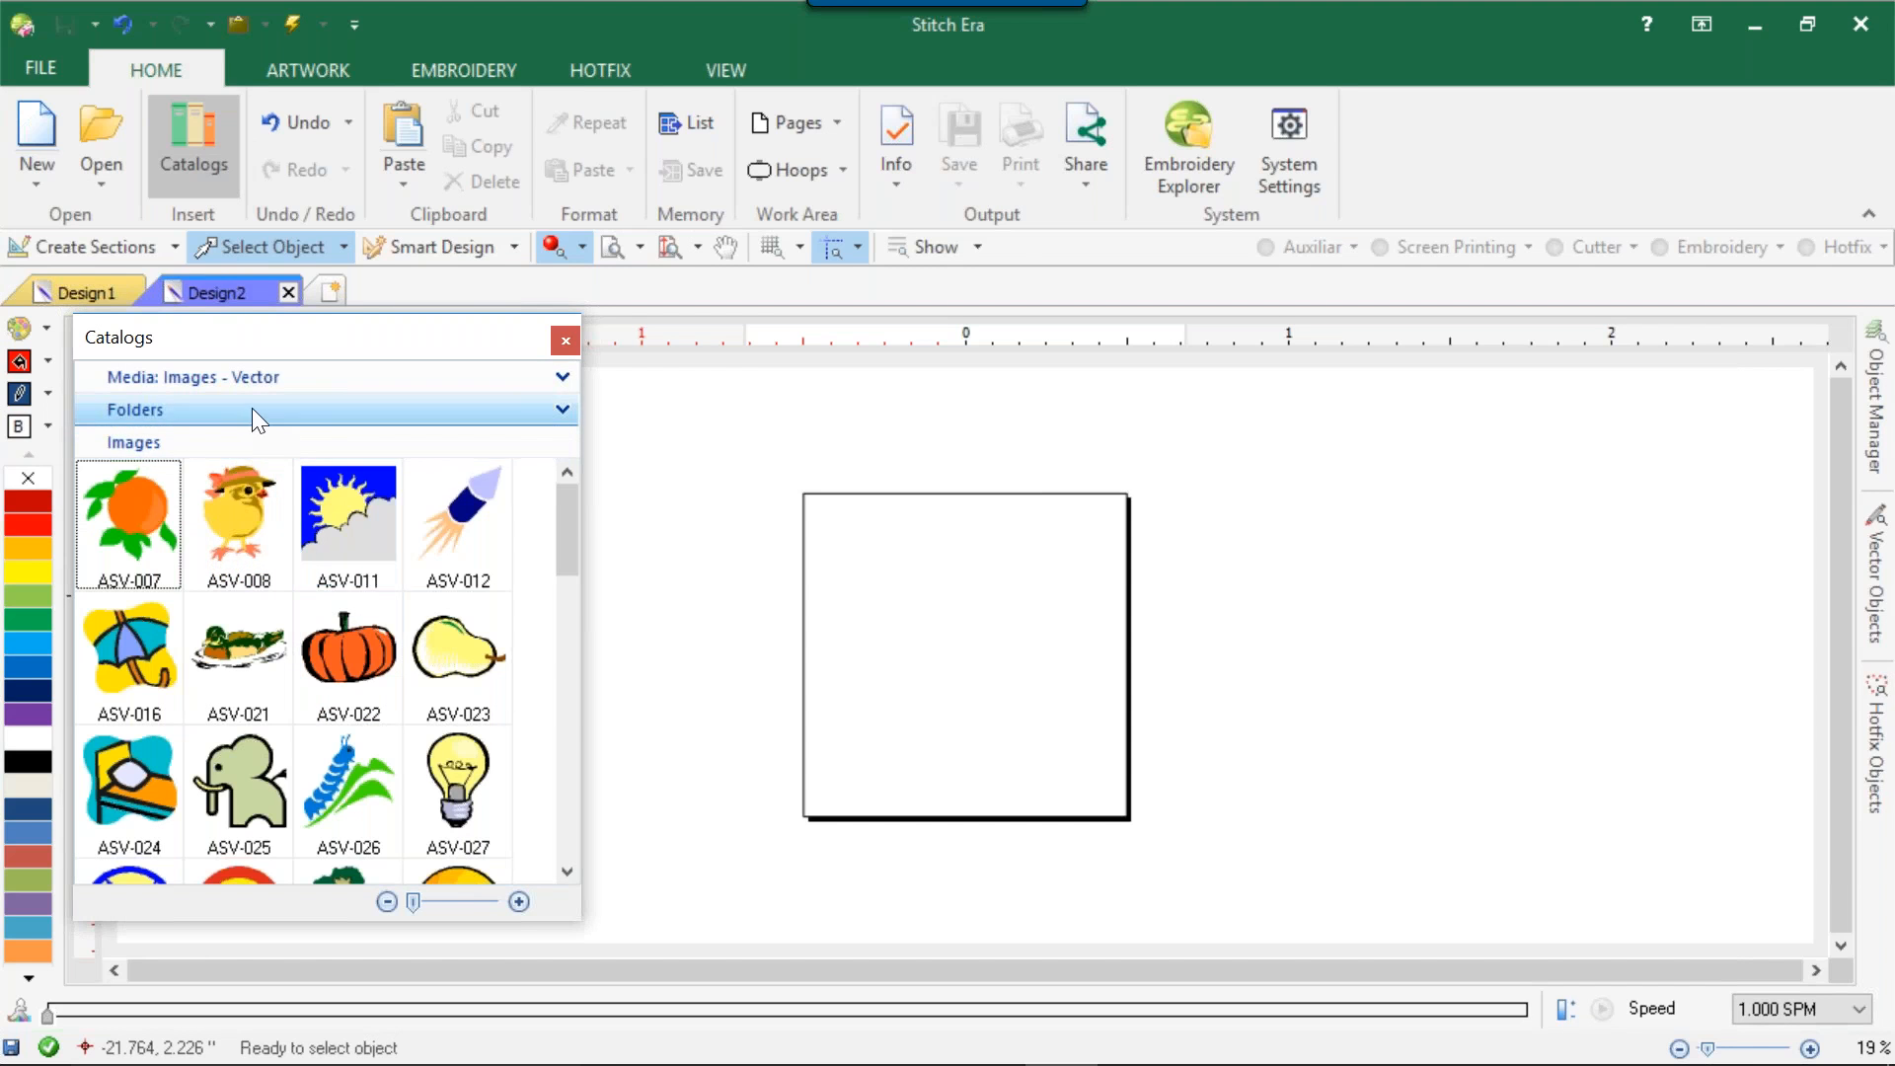
click(252, 407)
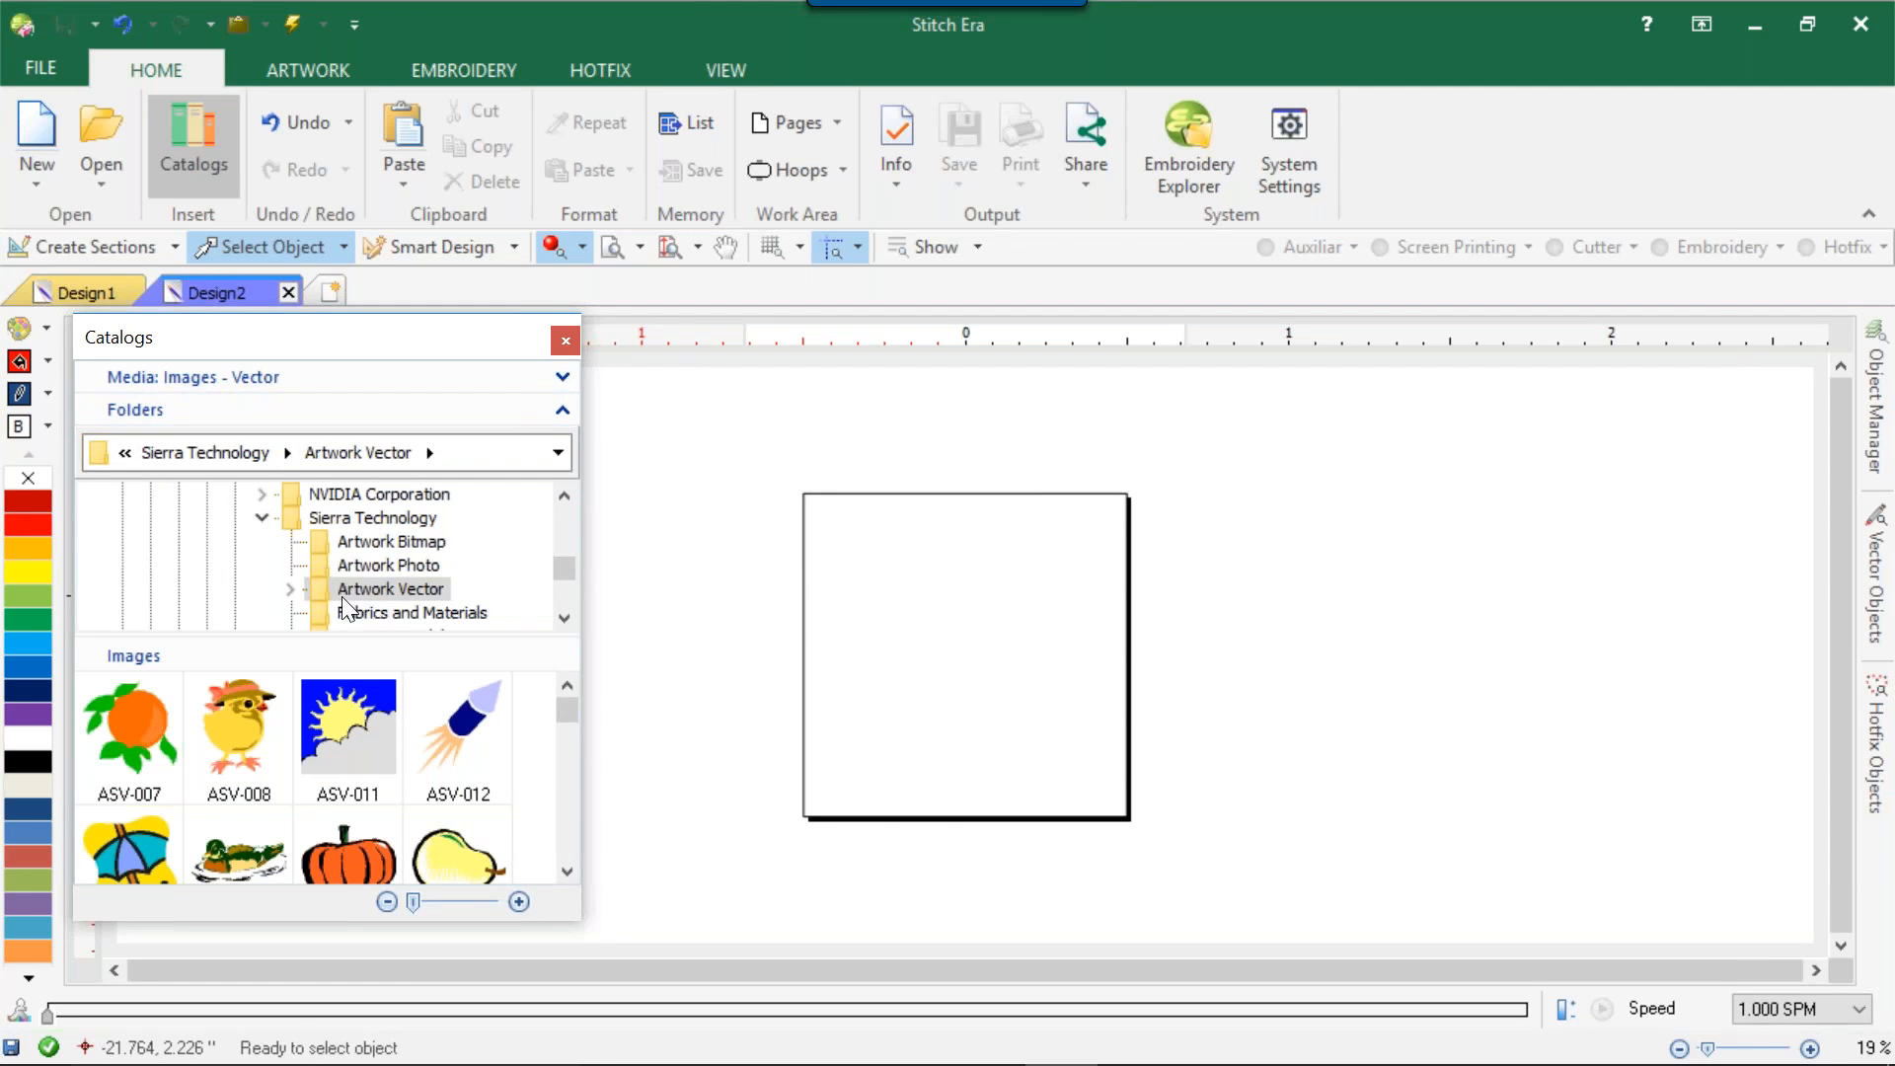
click(330, 733)
drag(459, 731, 863, 696)
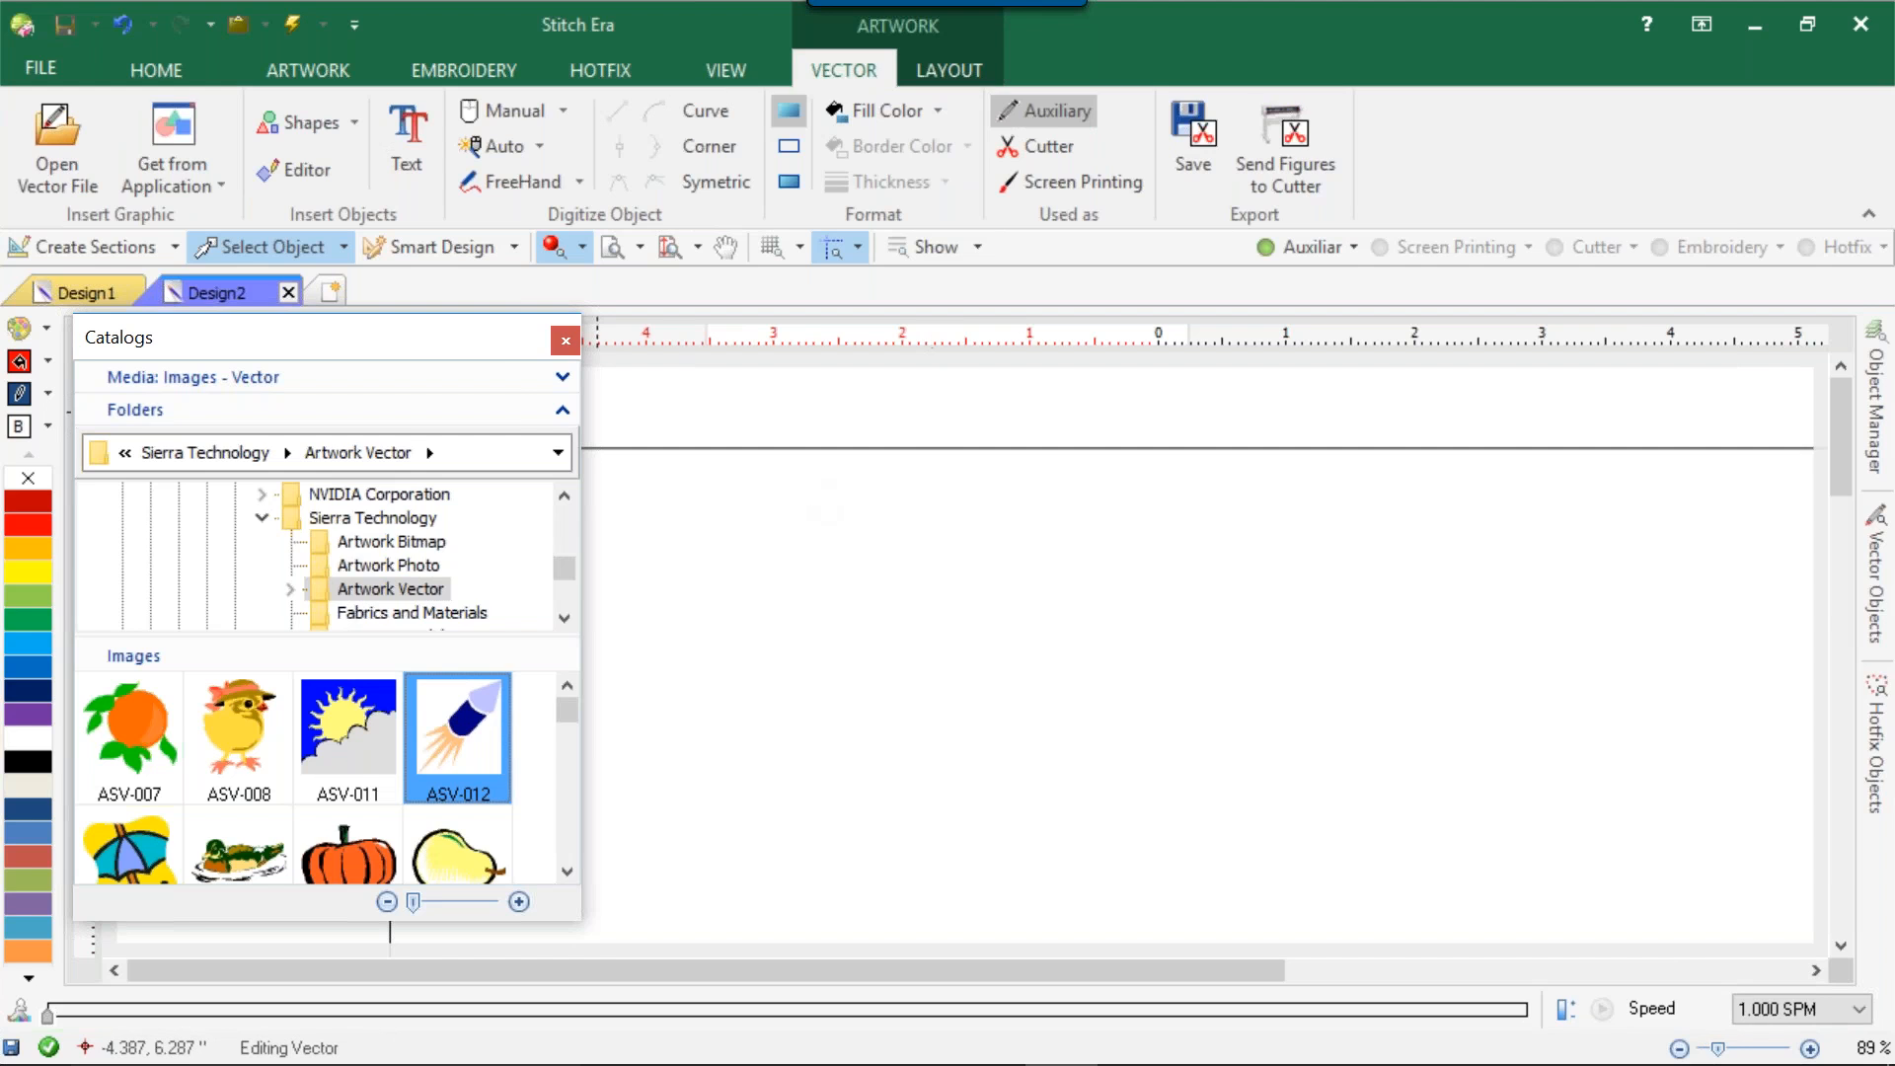
click(566, 339)
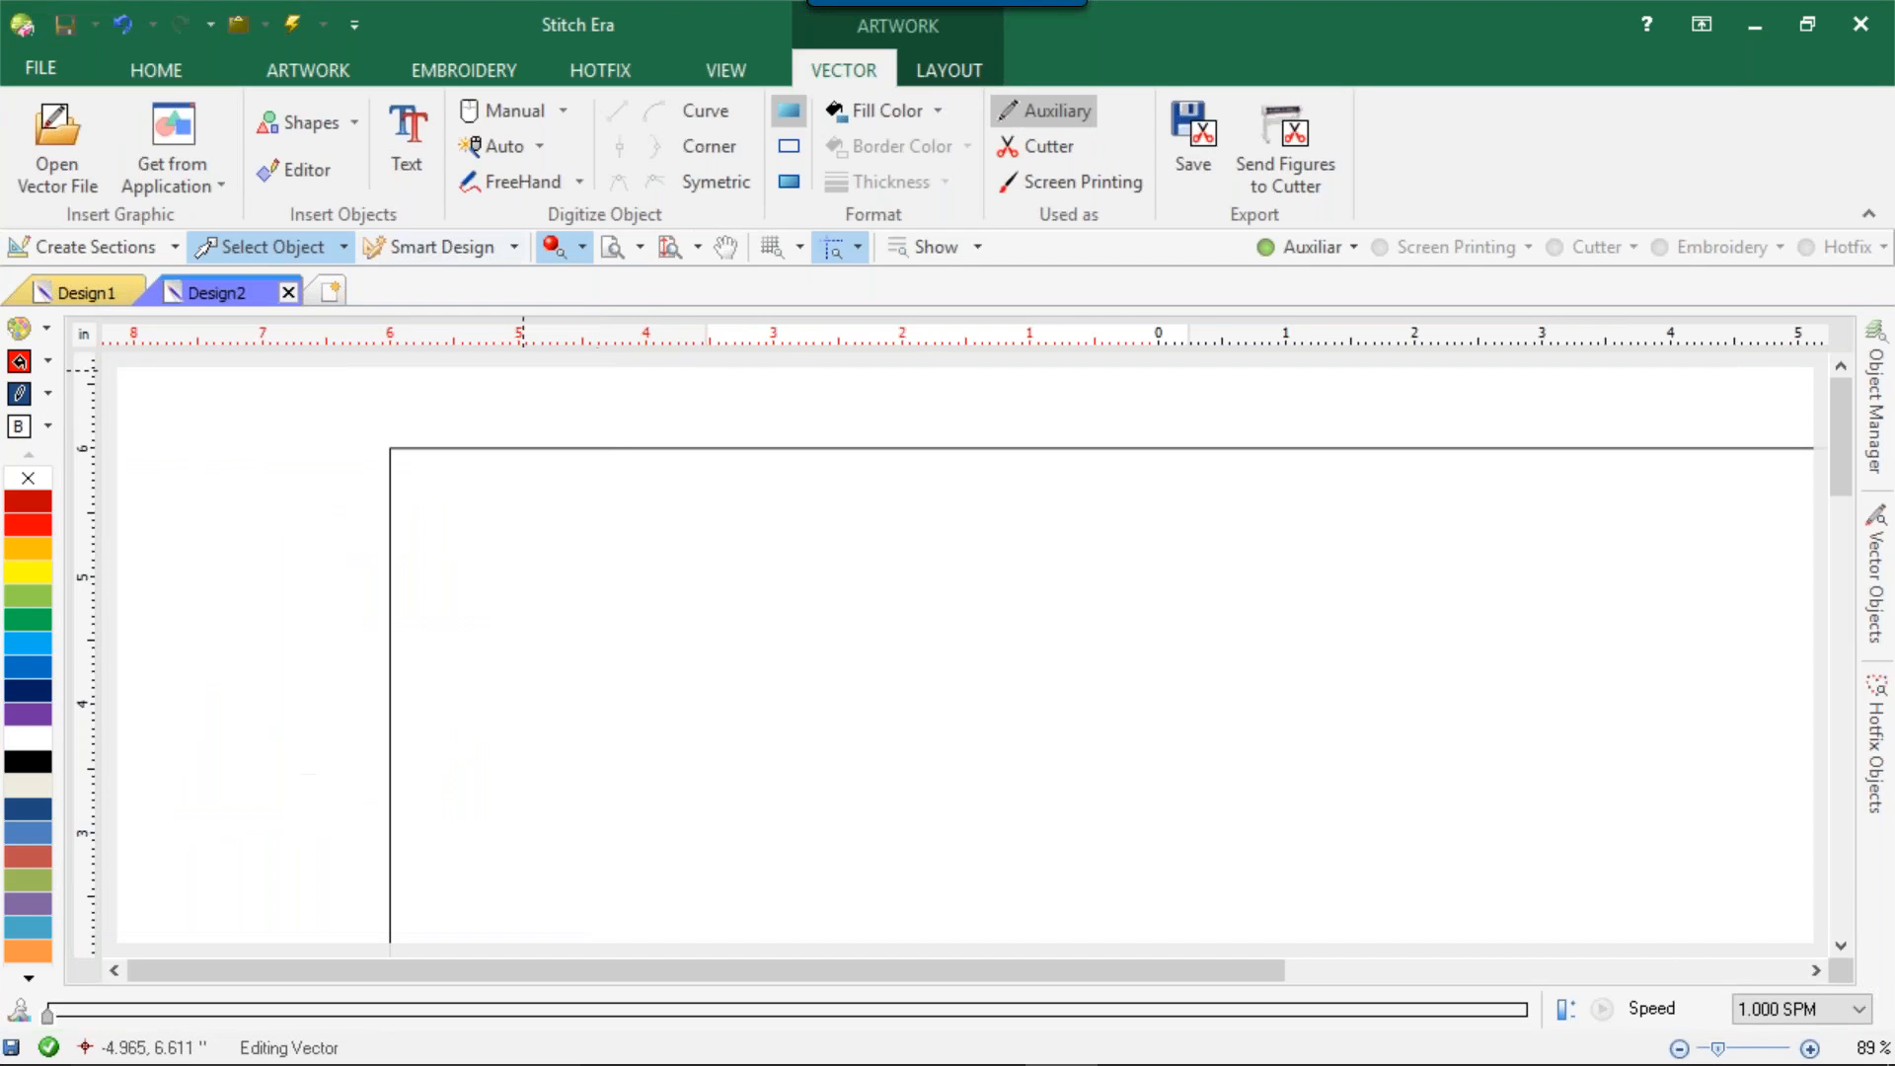
click(180, 65)
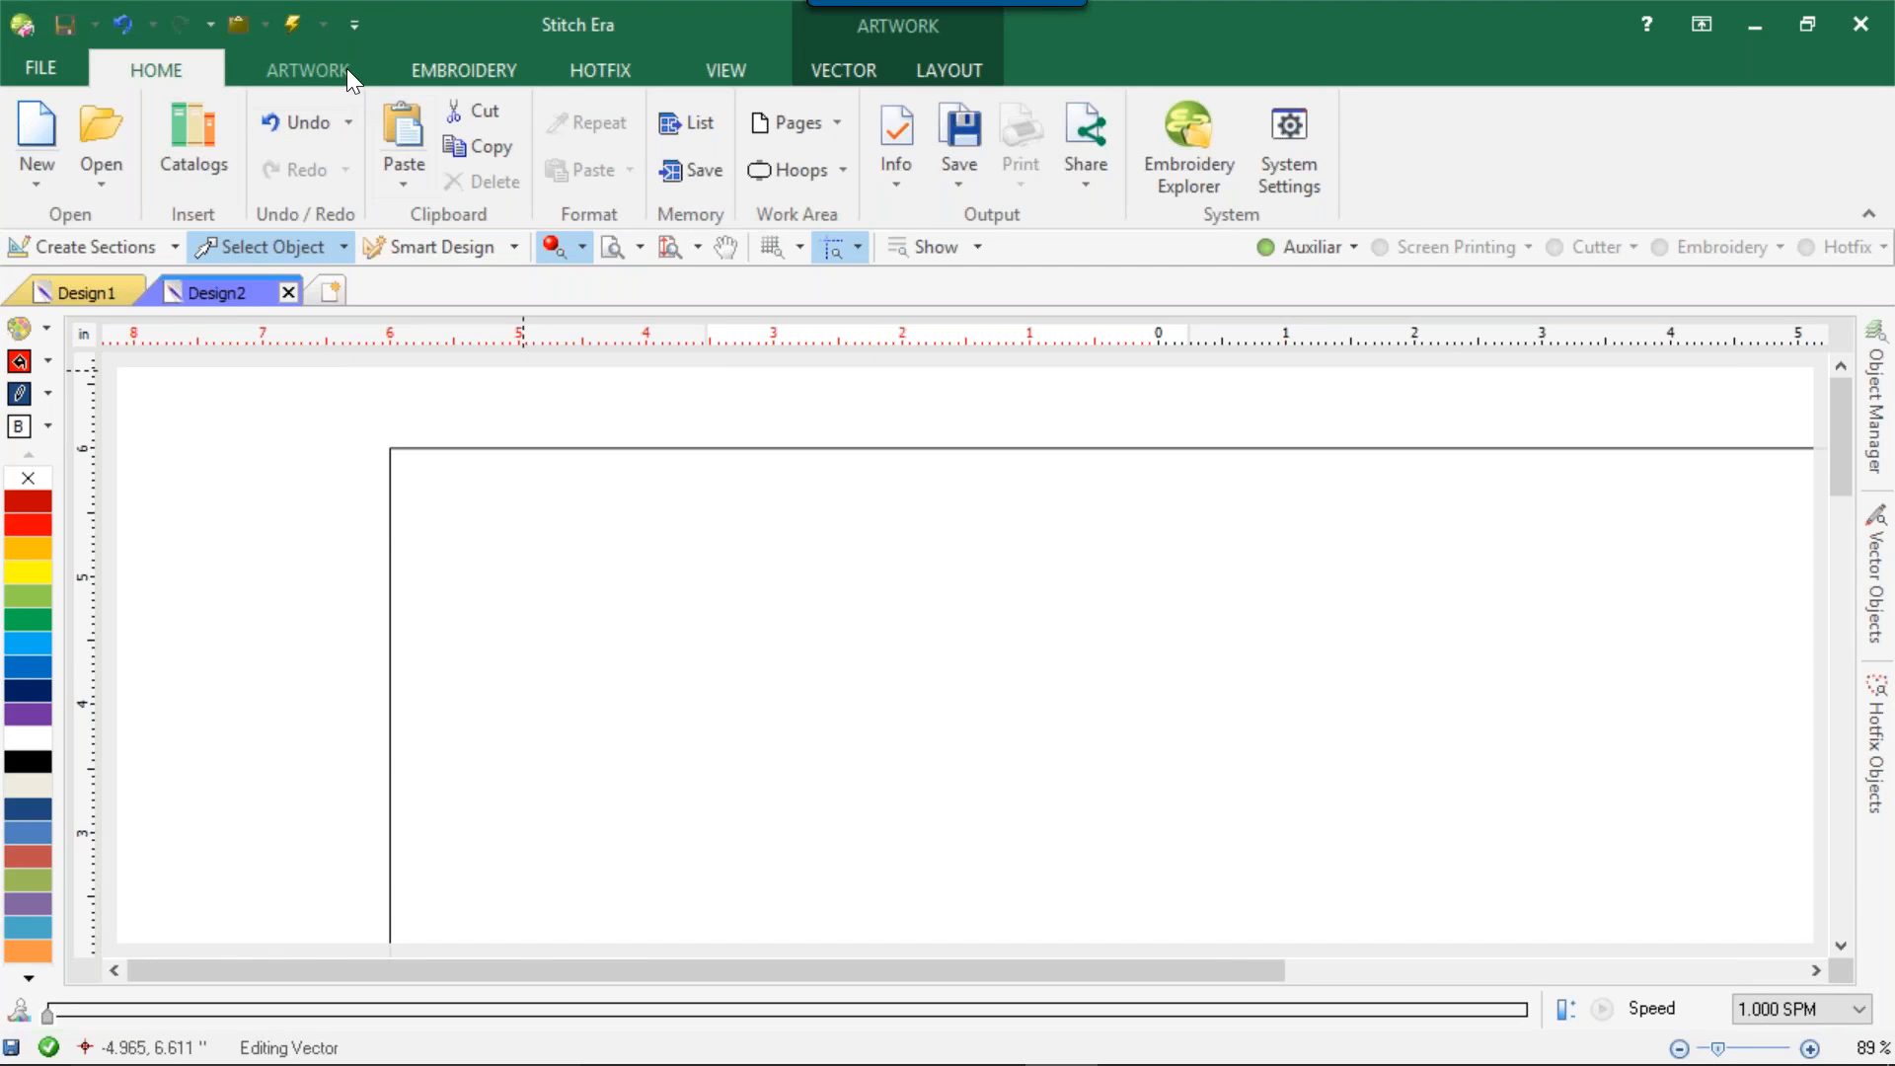
click(310, 73)
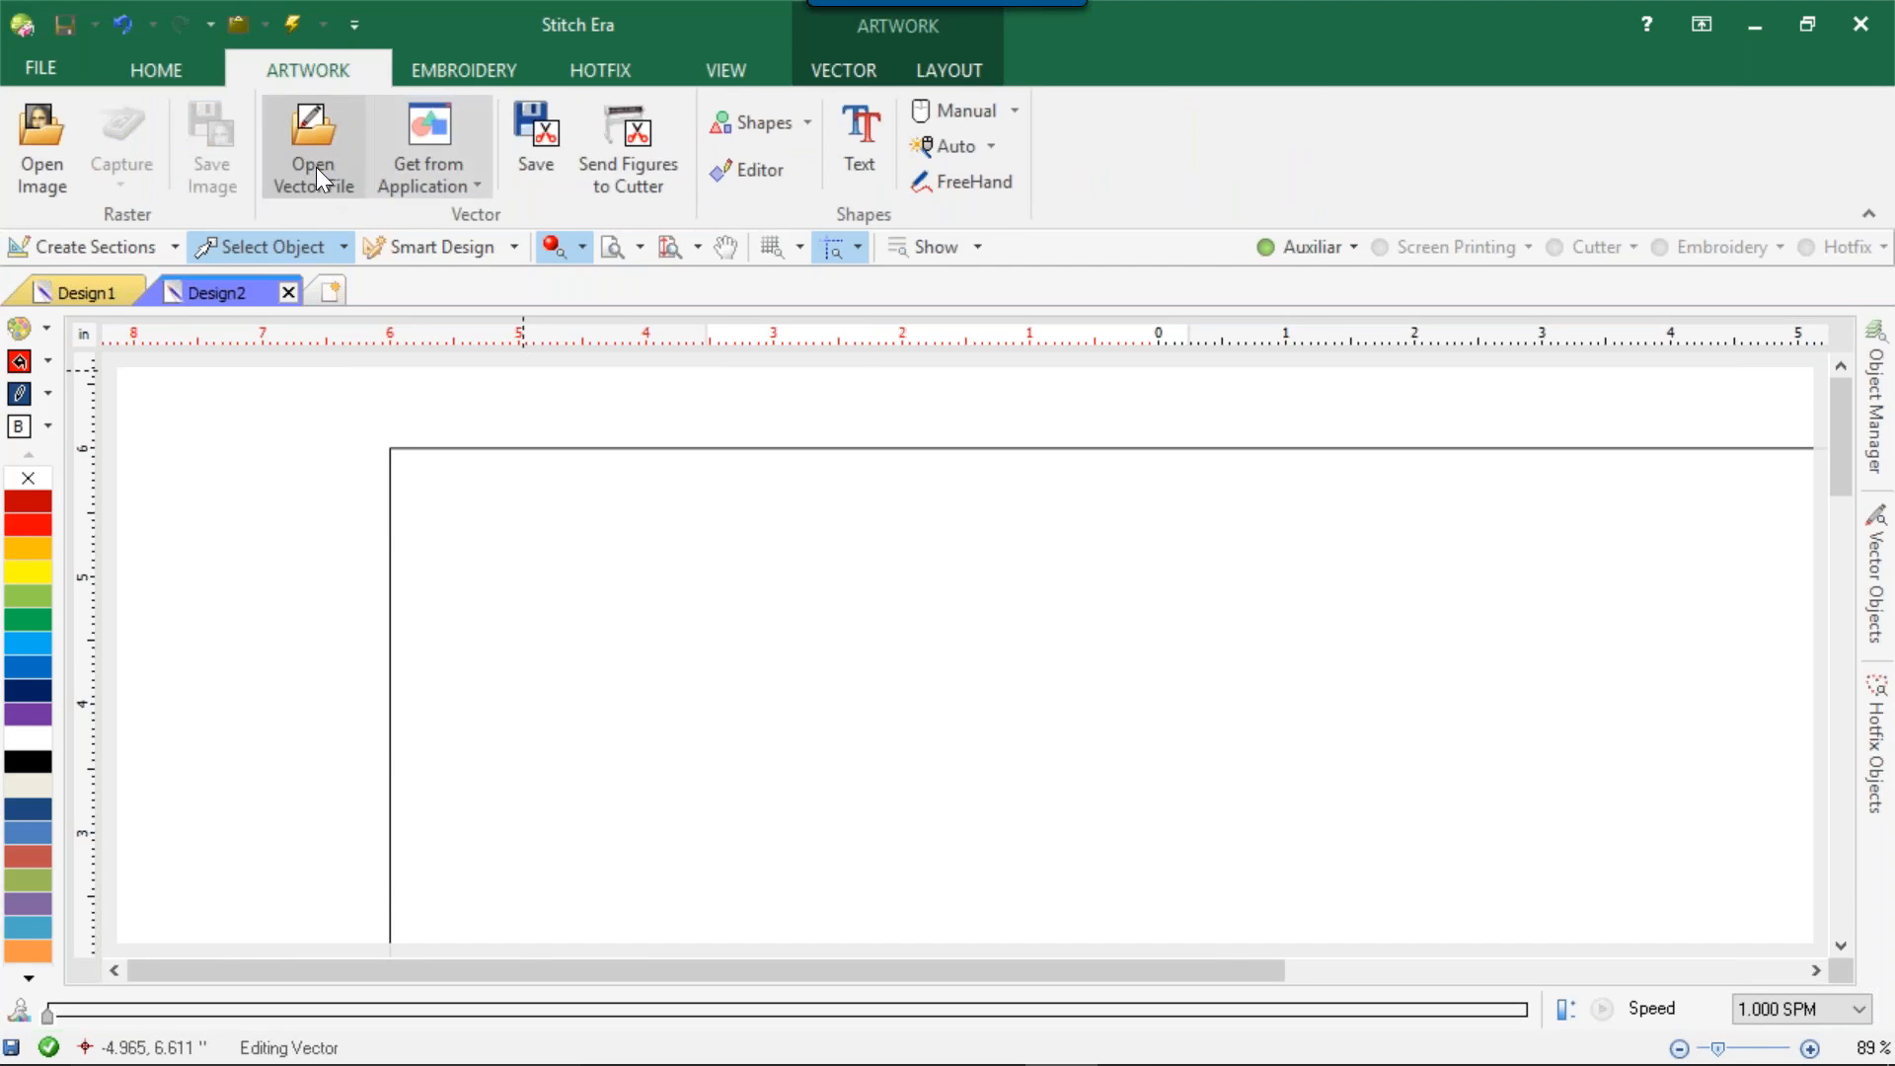
click(424, 163)
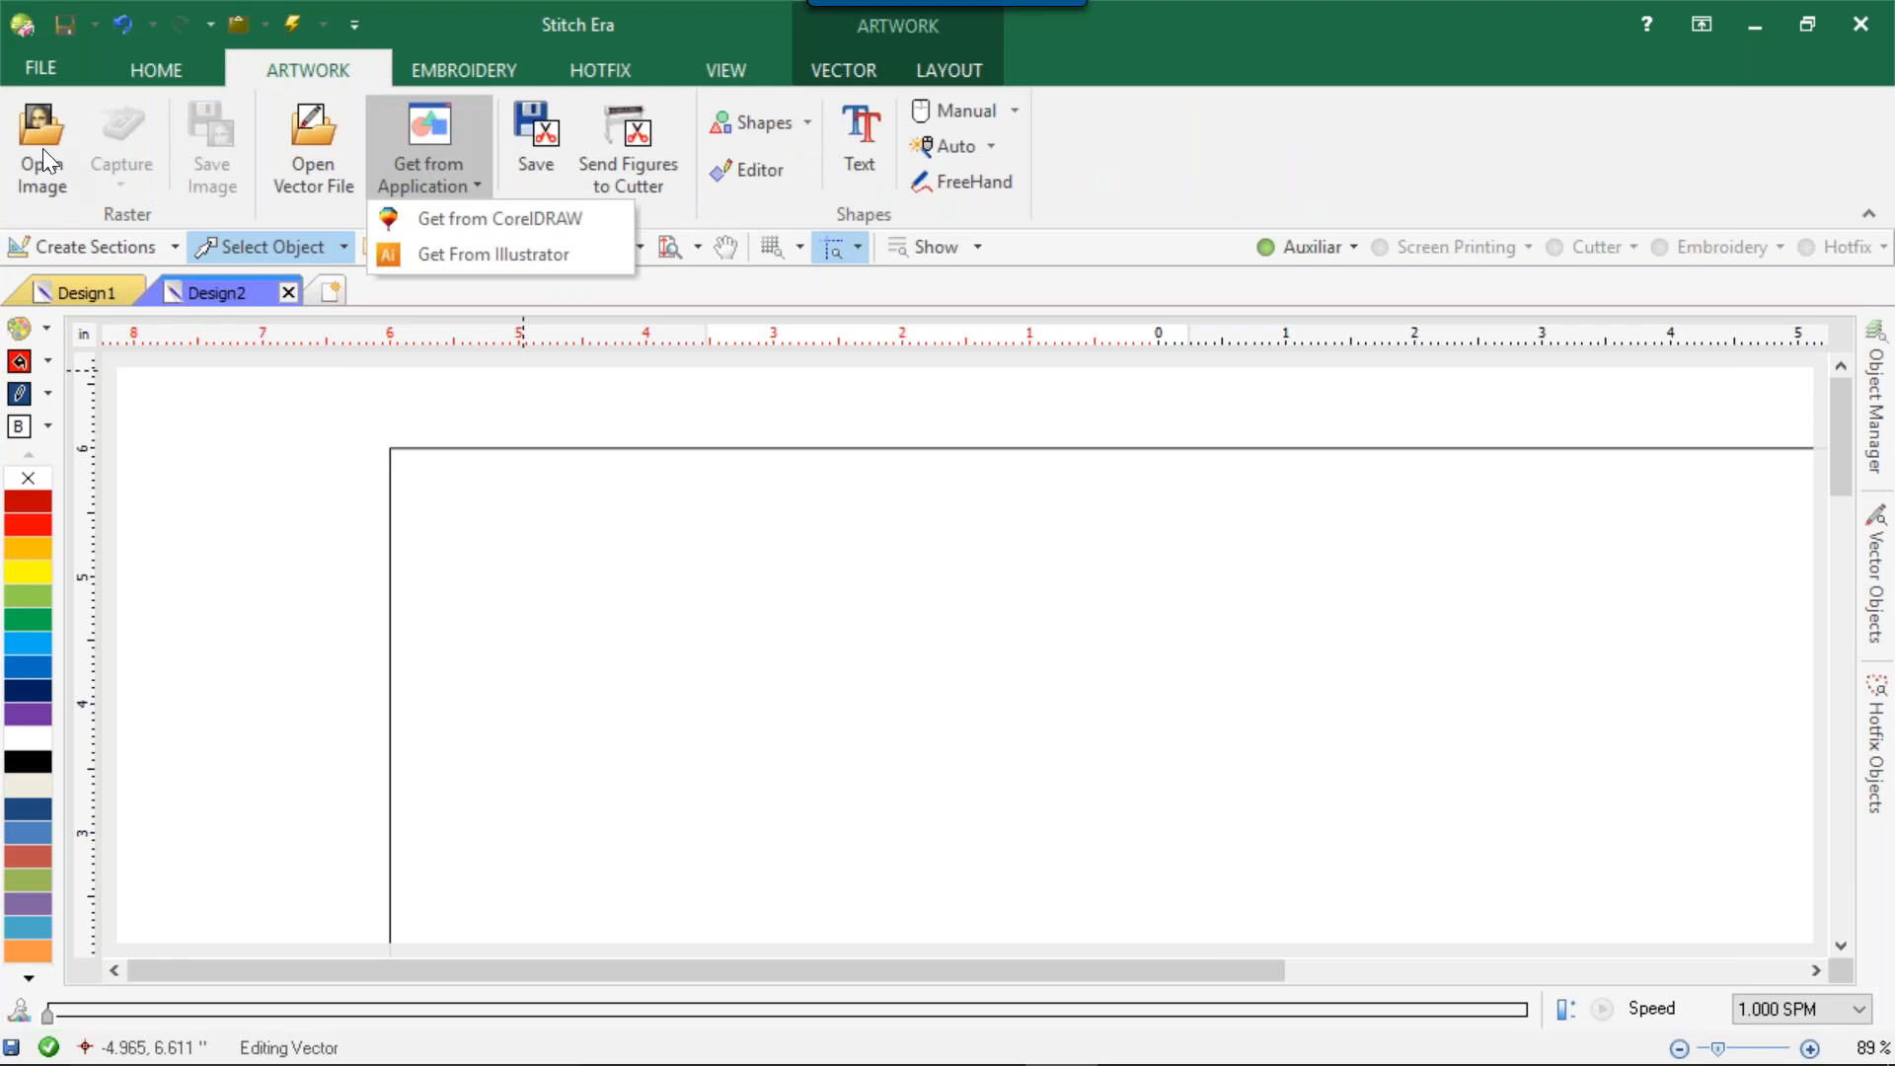
click(111, 213)
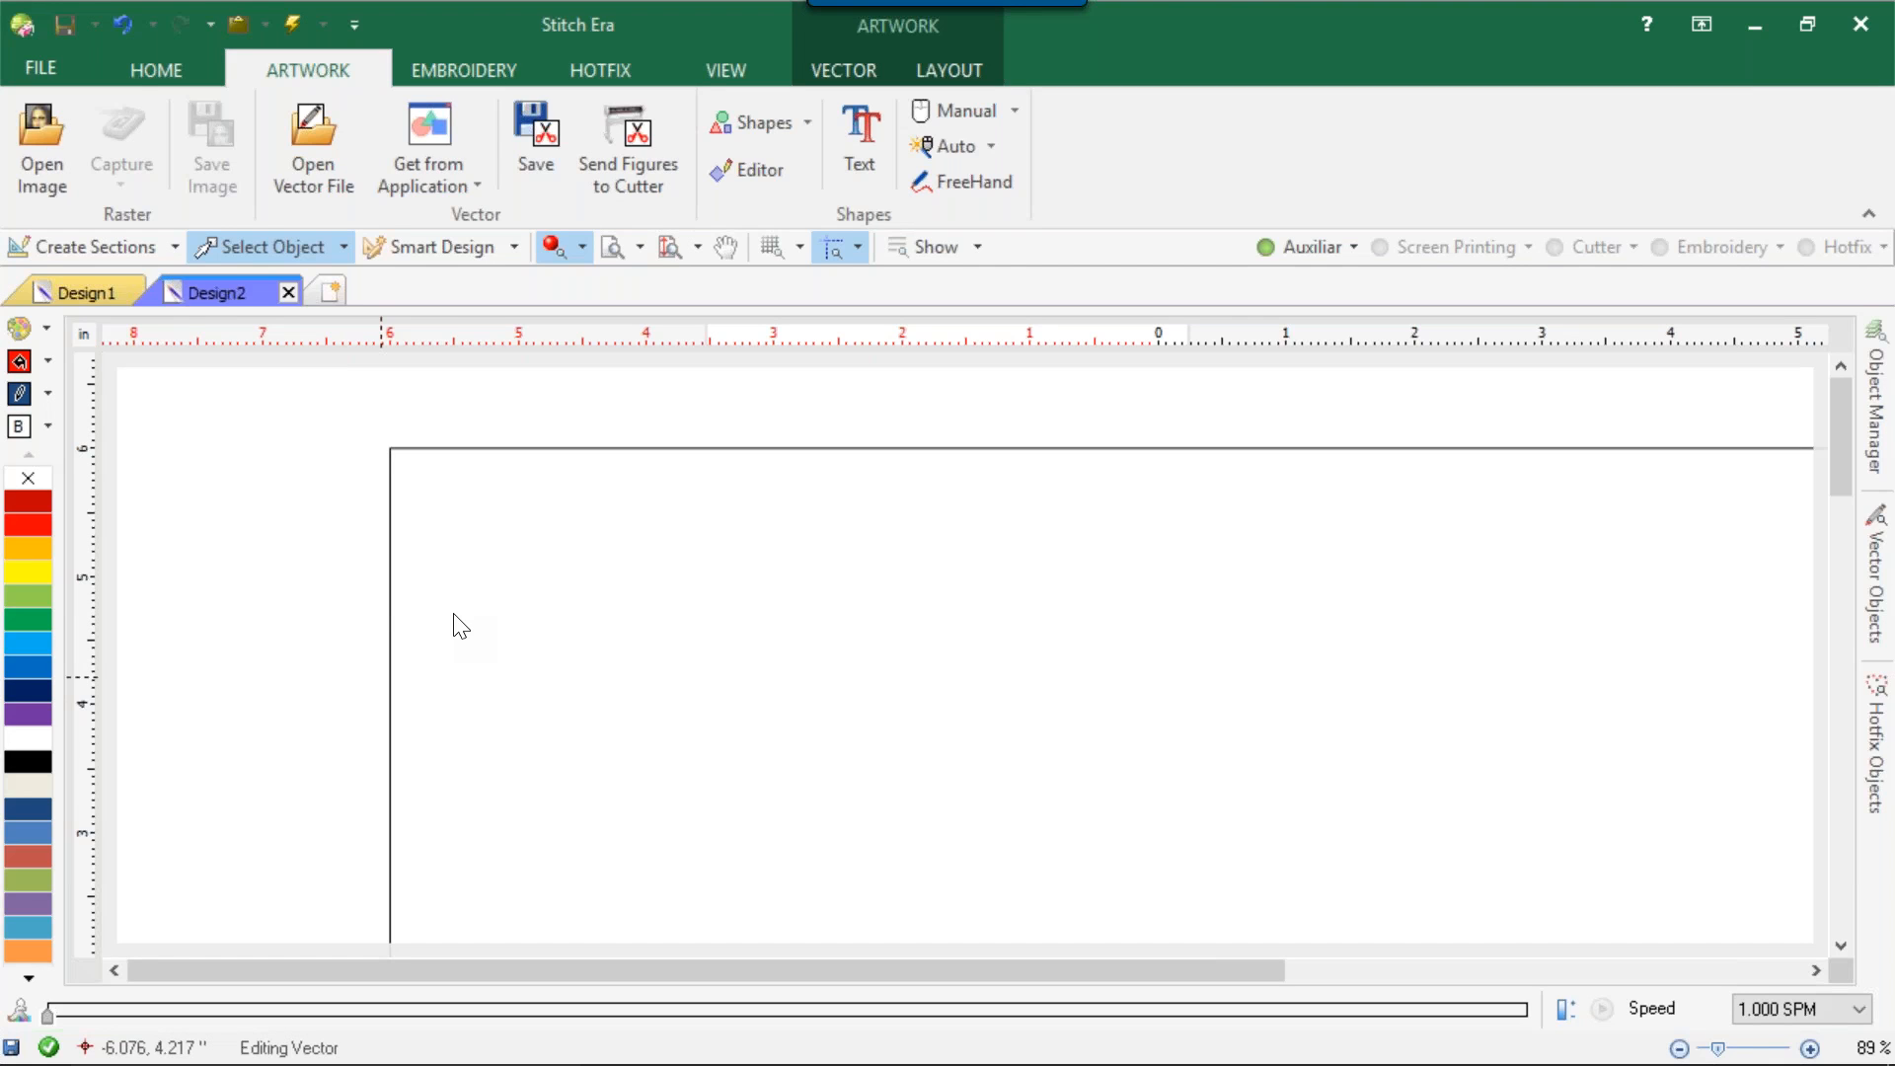
Apply the CAMS hotfix machine workspace HF_CAMS_1V_2P to Design2 and delete the rocket artwork.
click(168, 71)
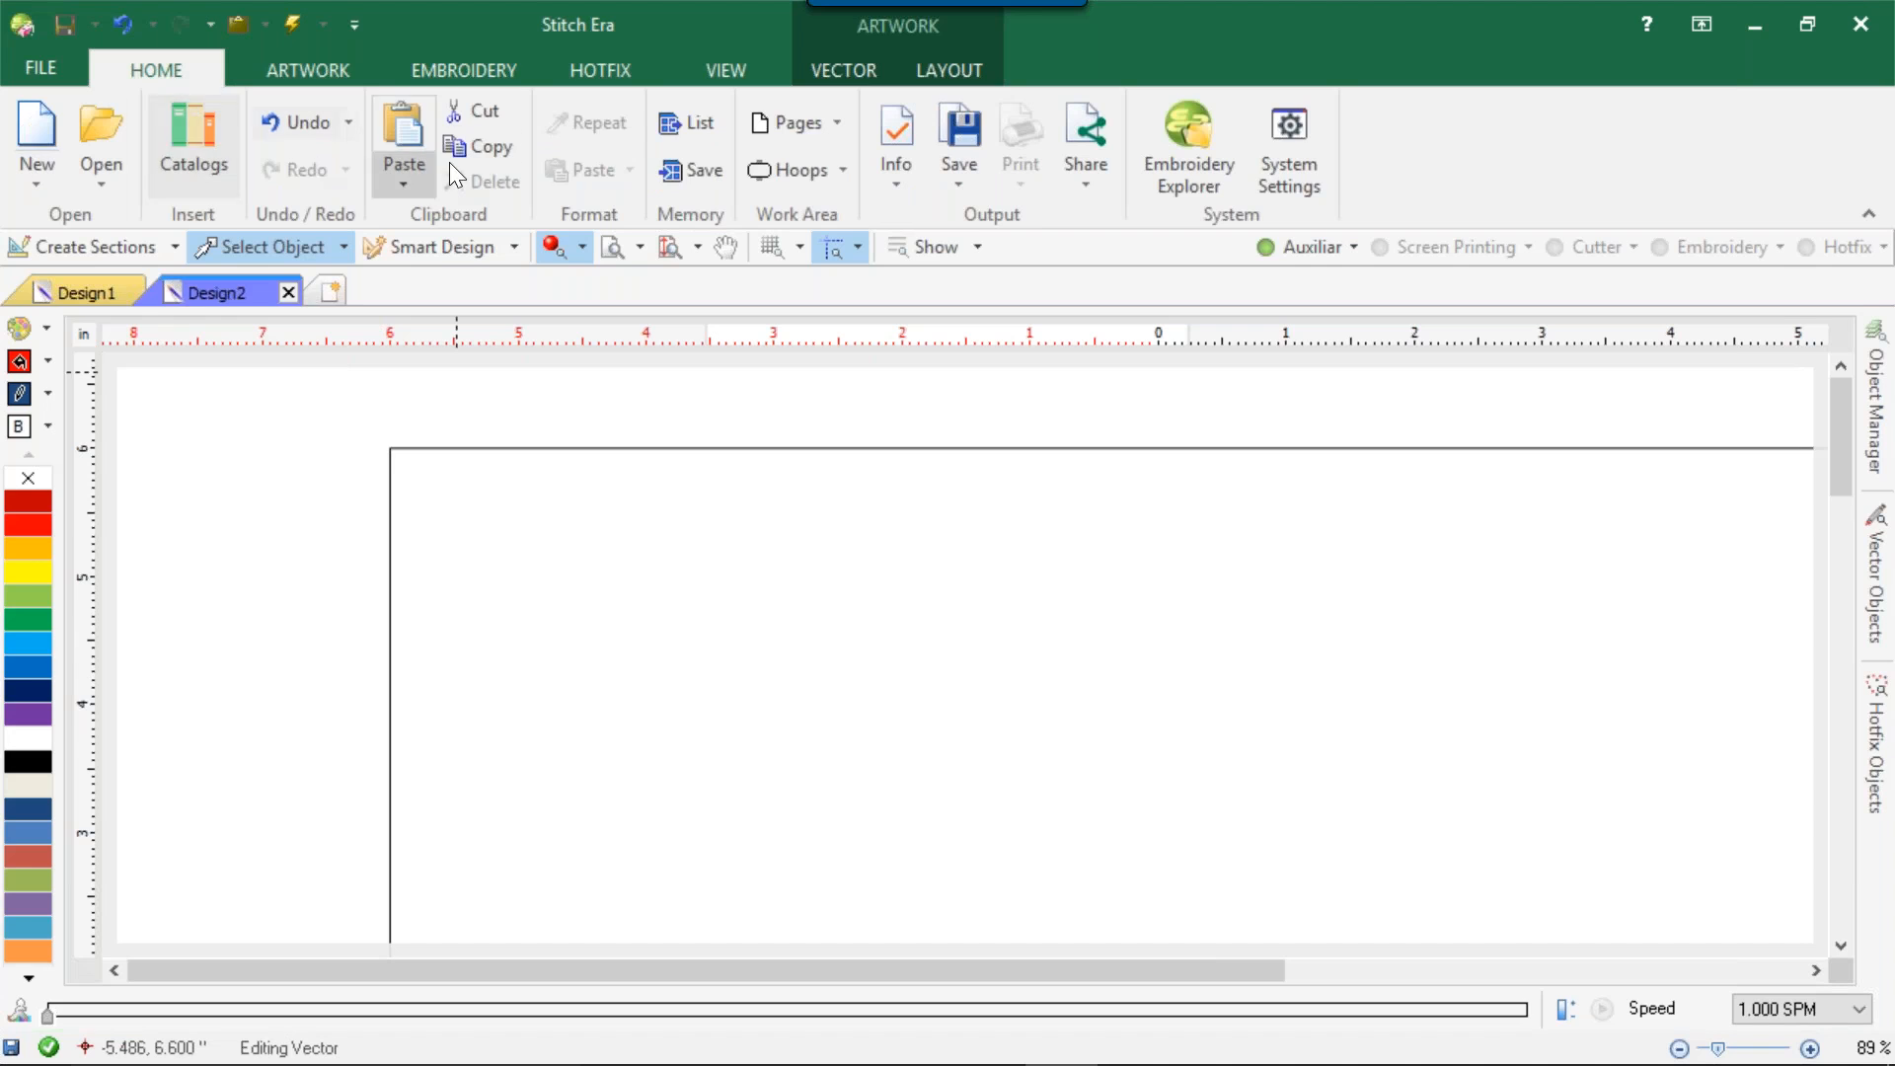
click(843, 173)
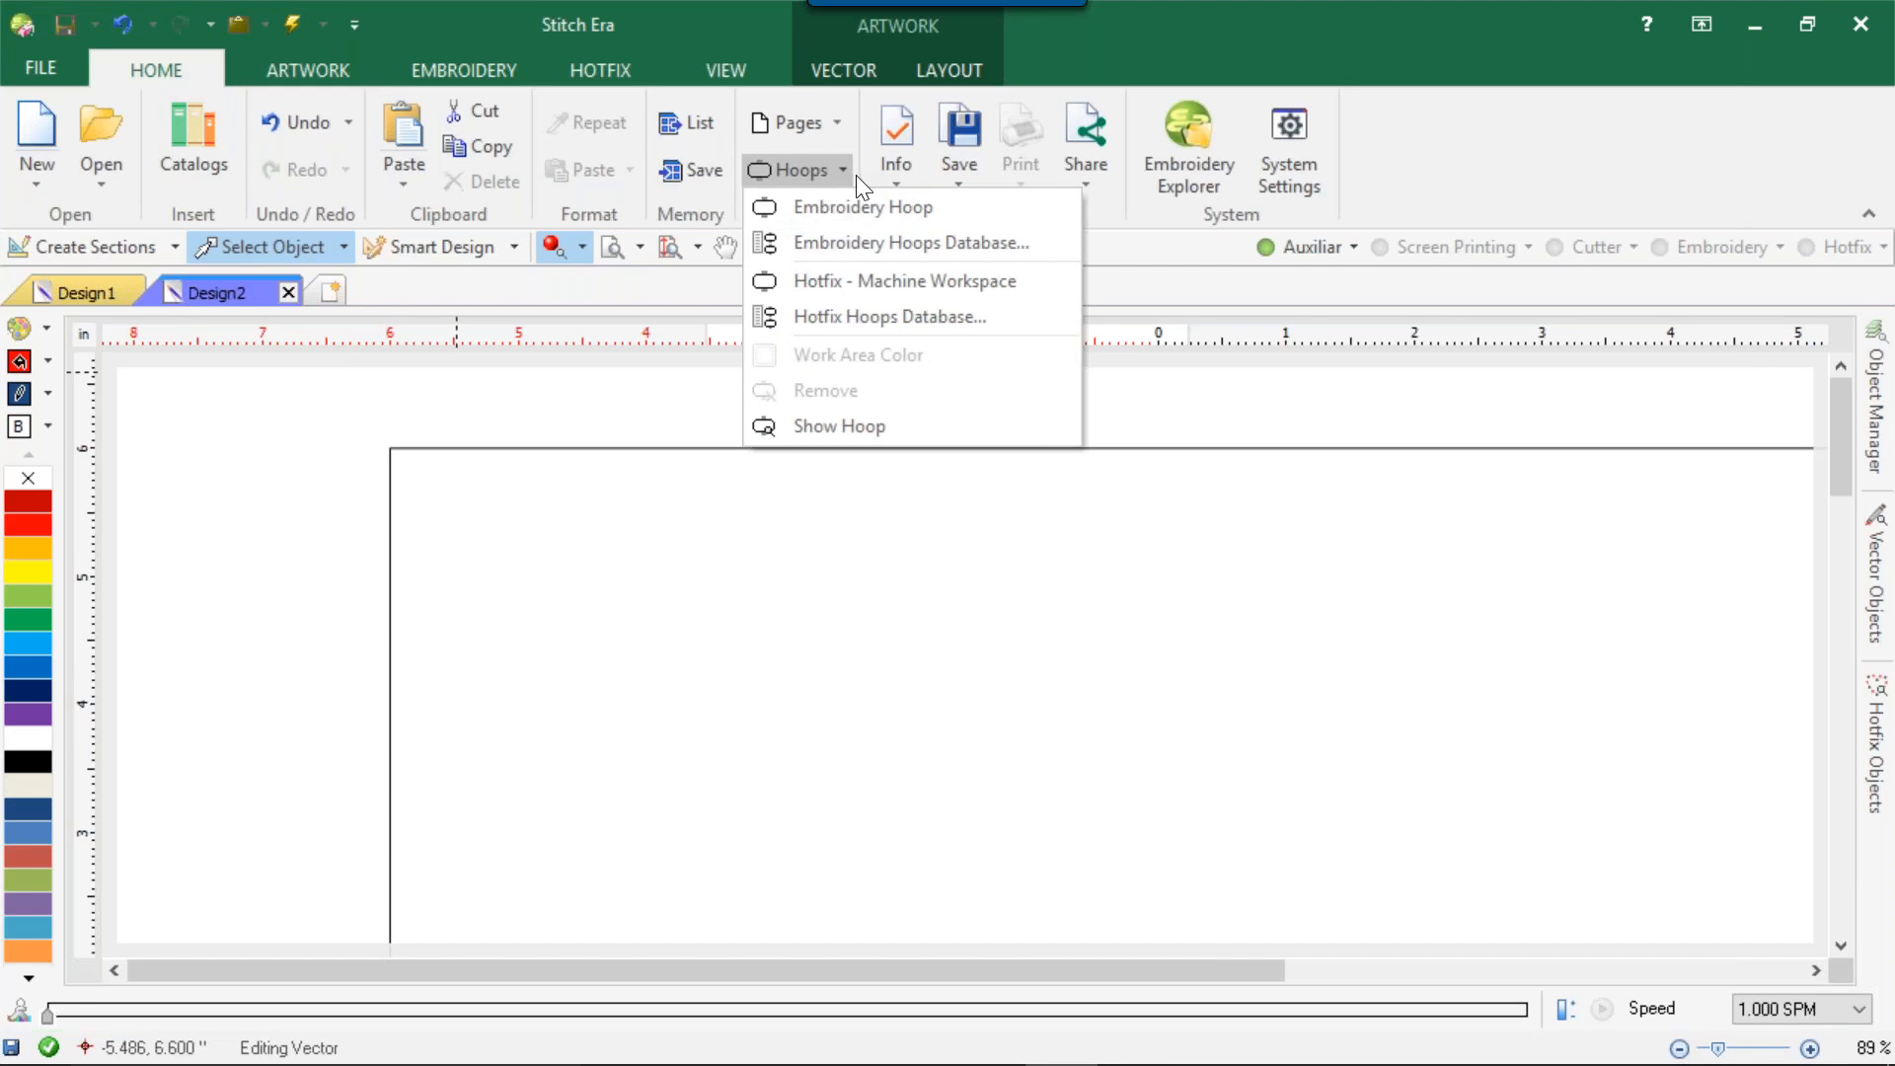
click(872, 280)
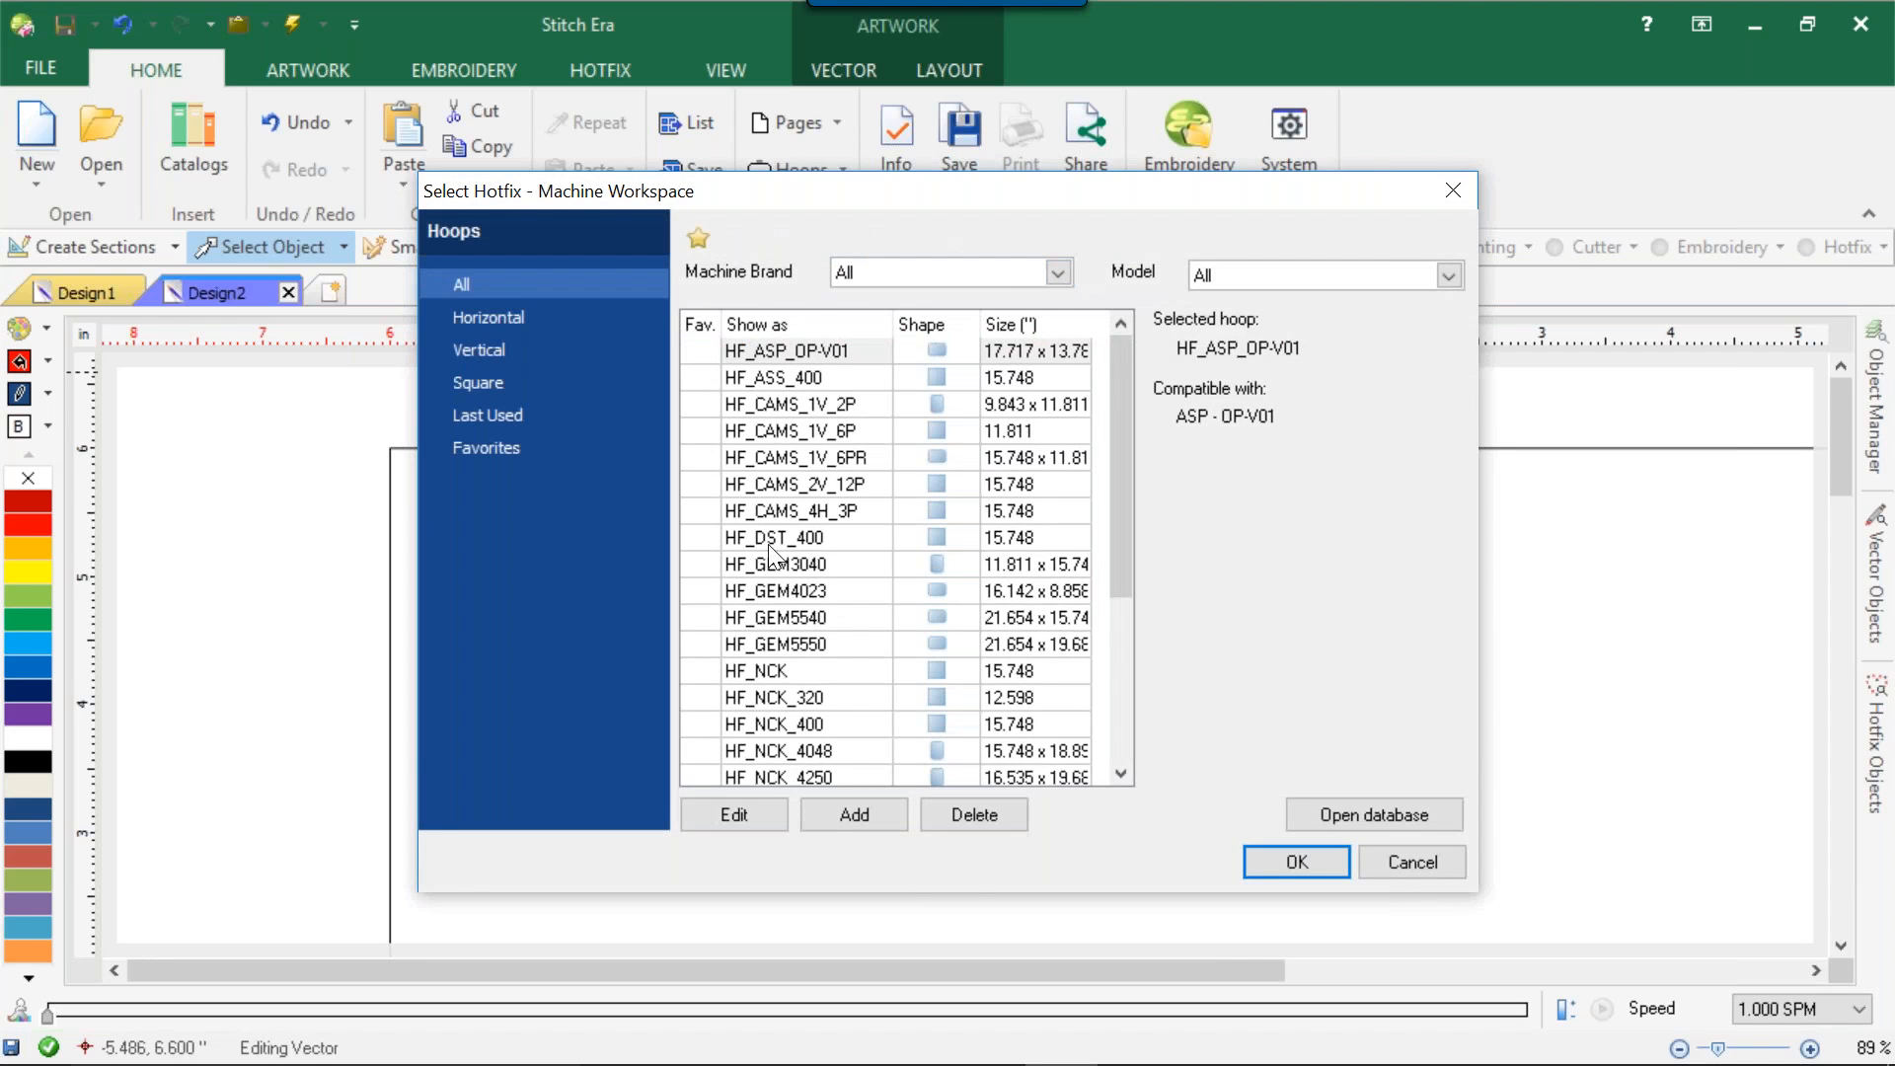
click(1003, 272)
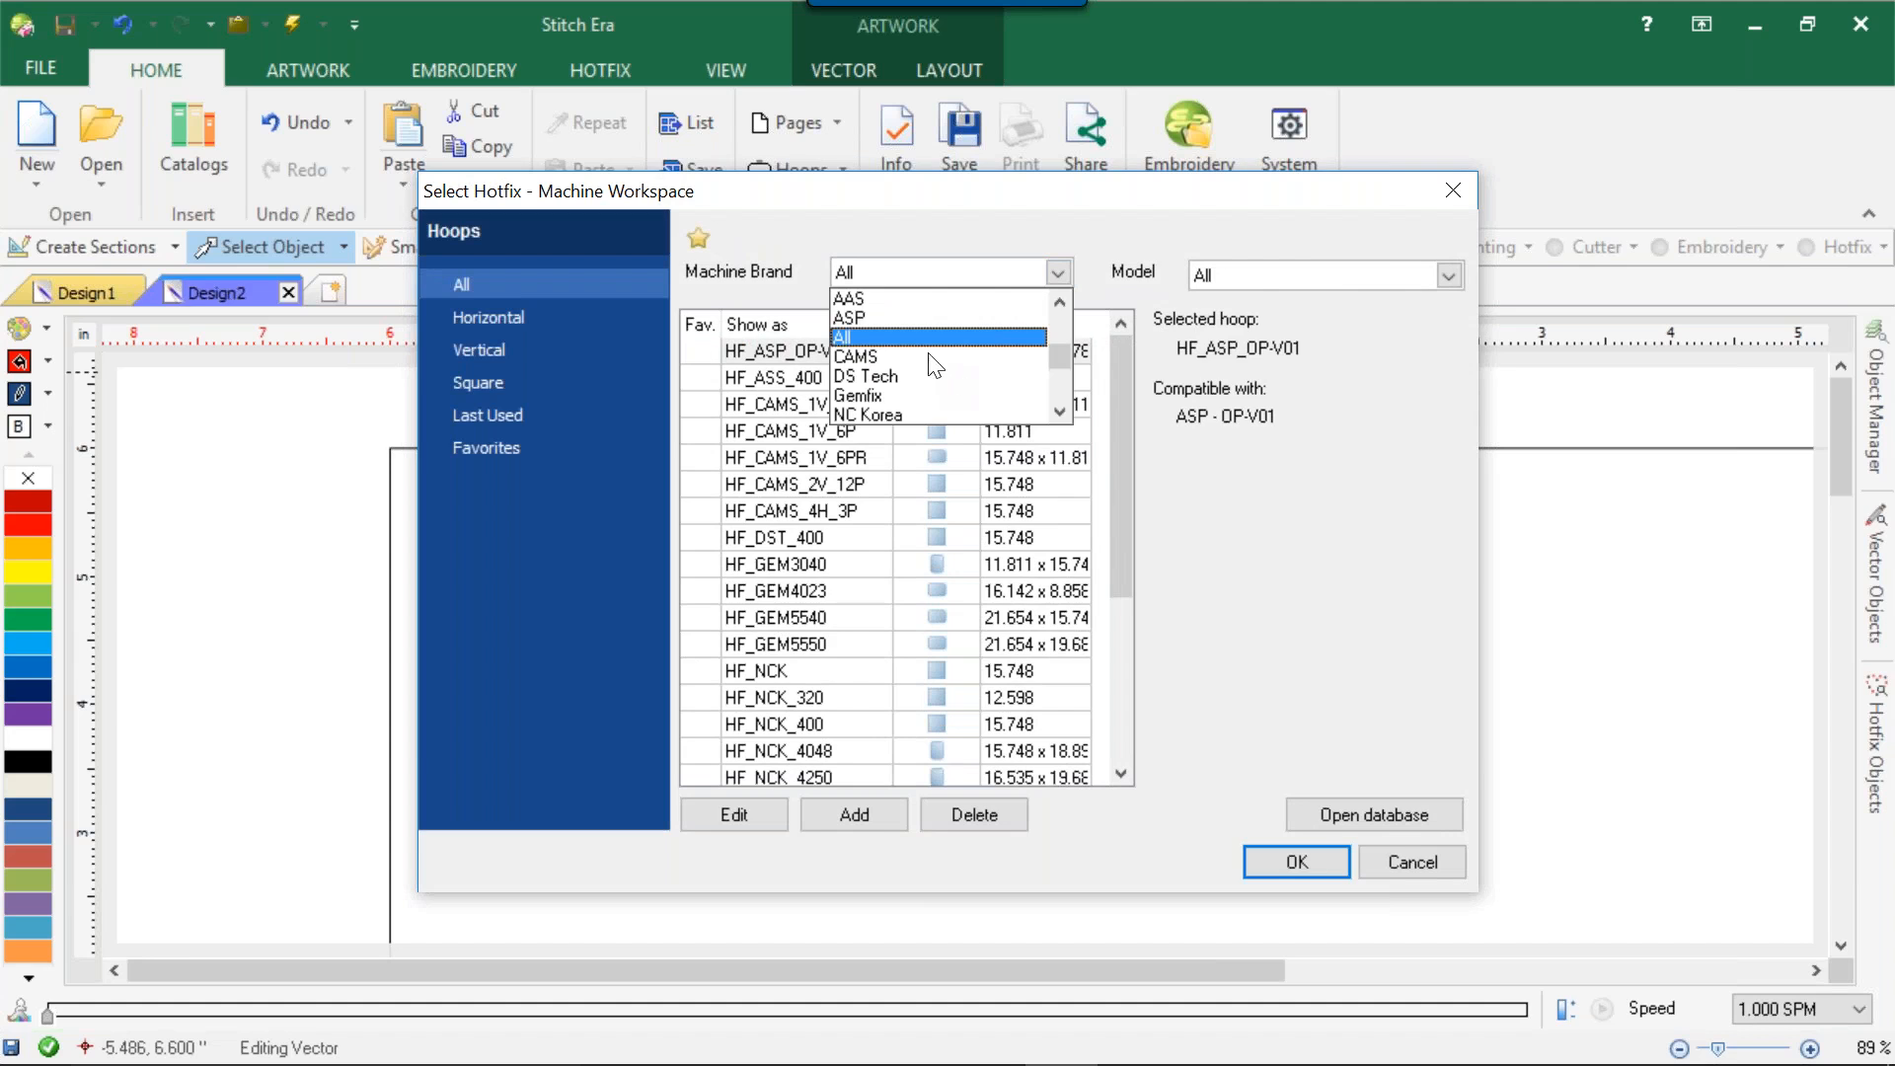
click(872, 356)
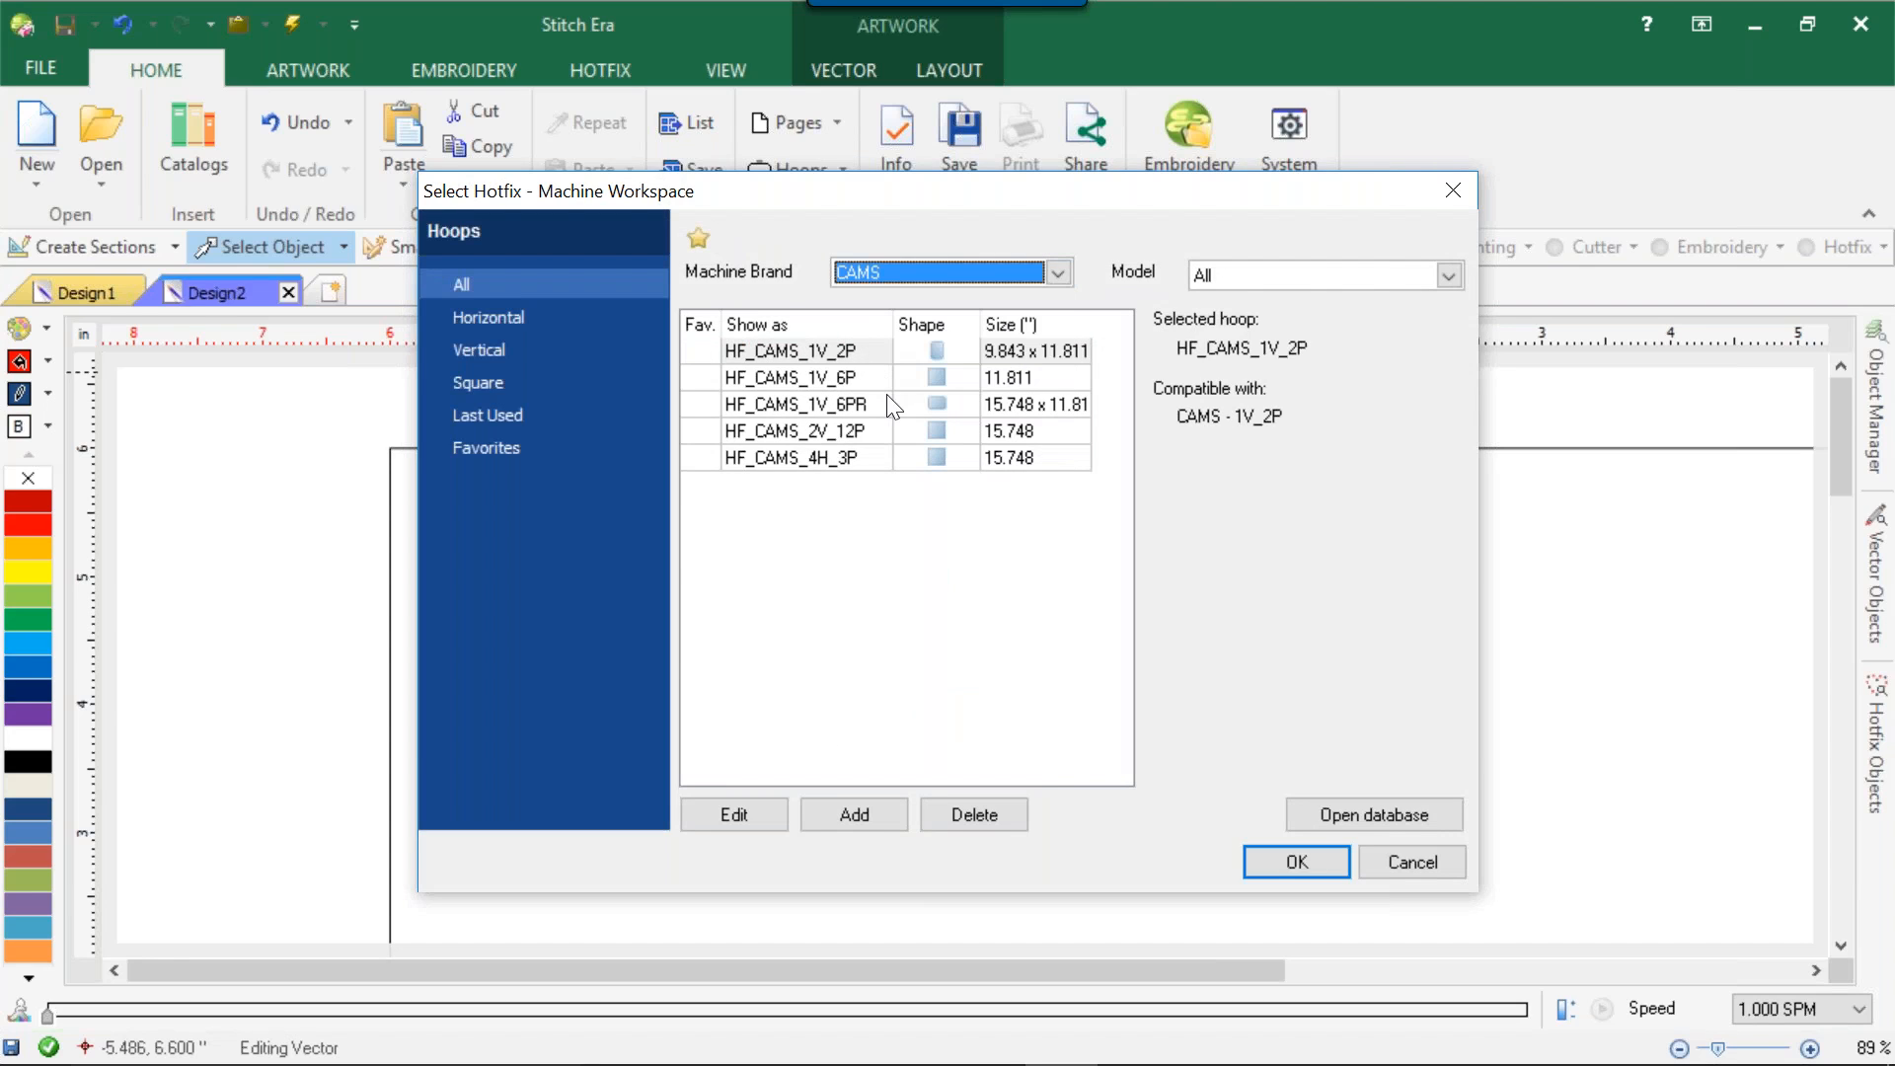
click(837, 352)
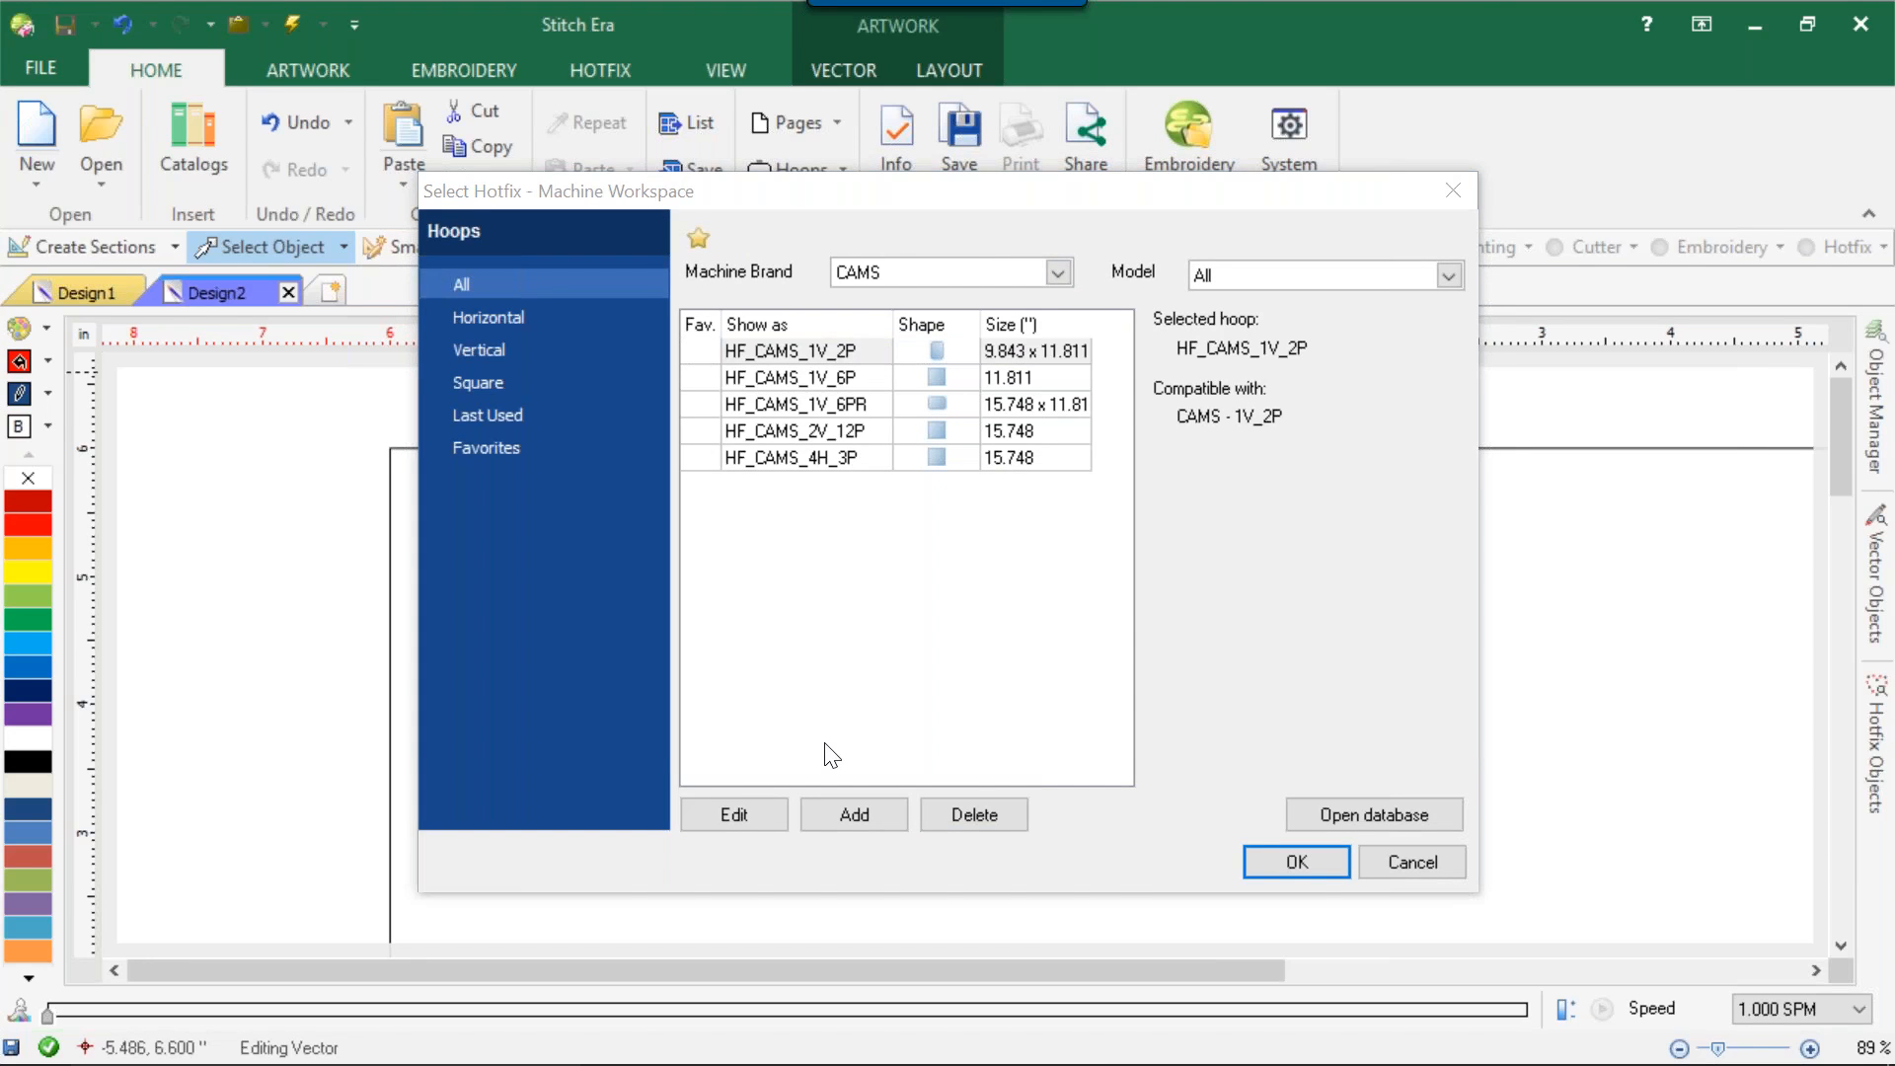
click(1265, 869)
click(1264, 868)
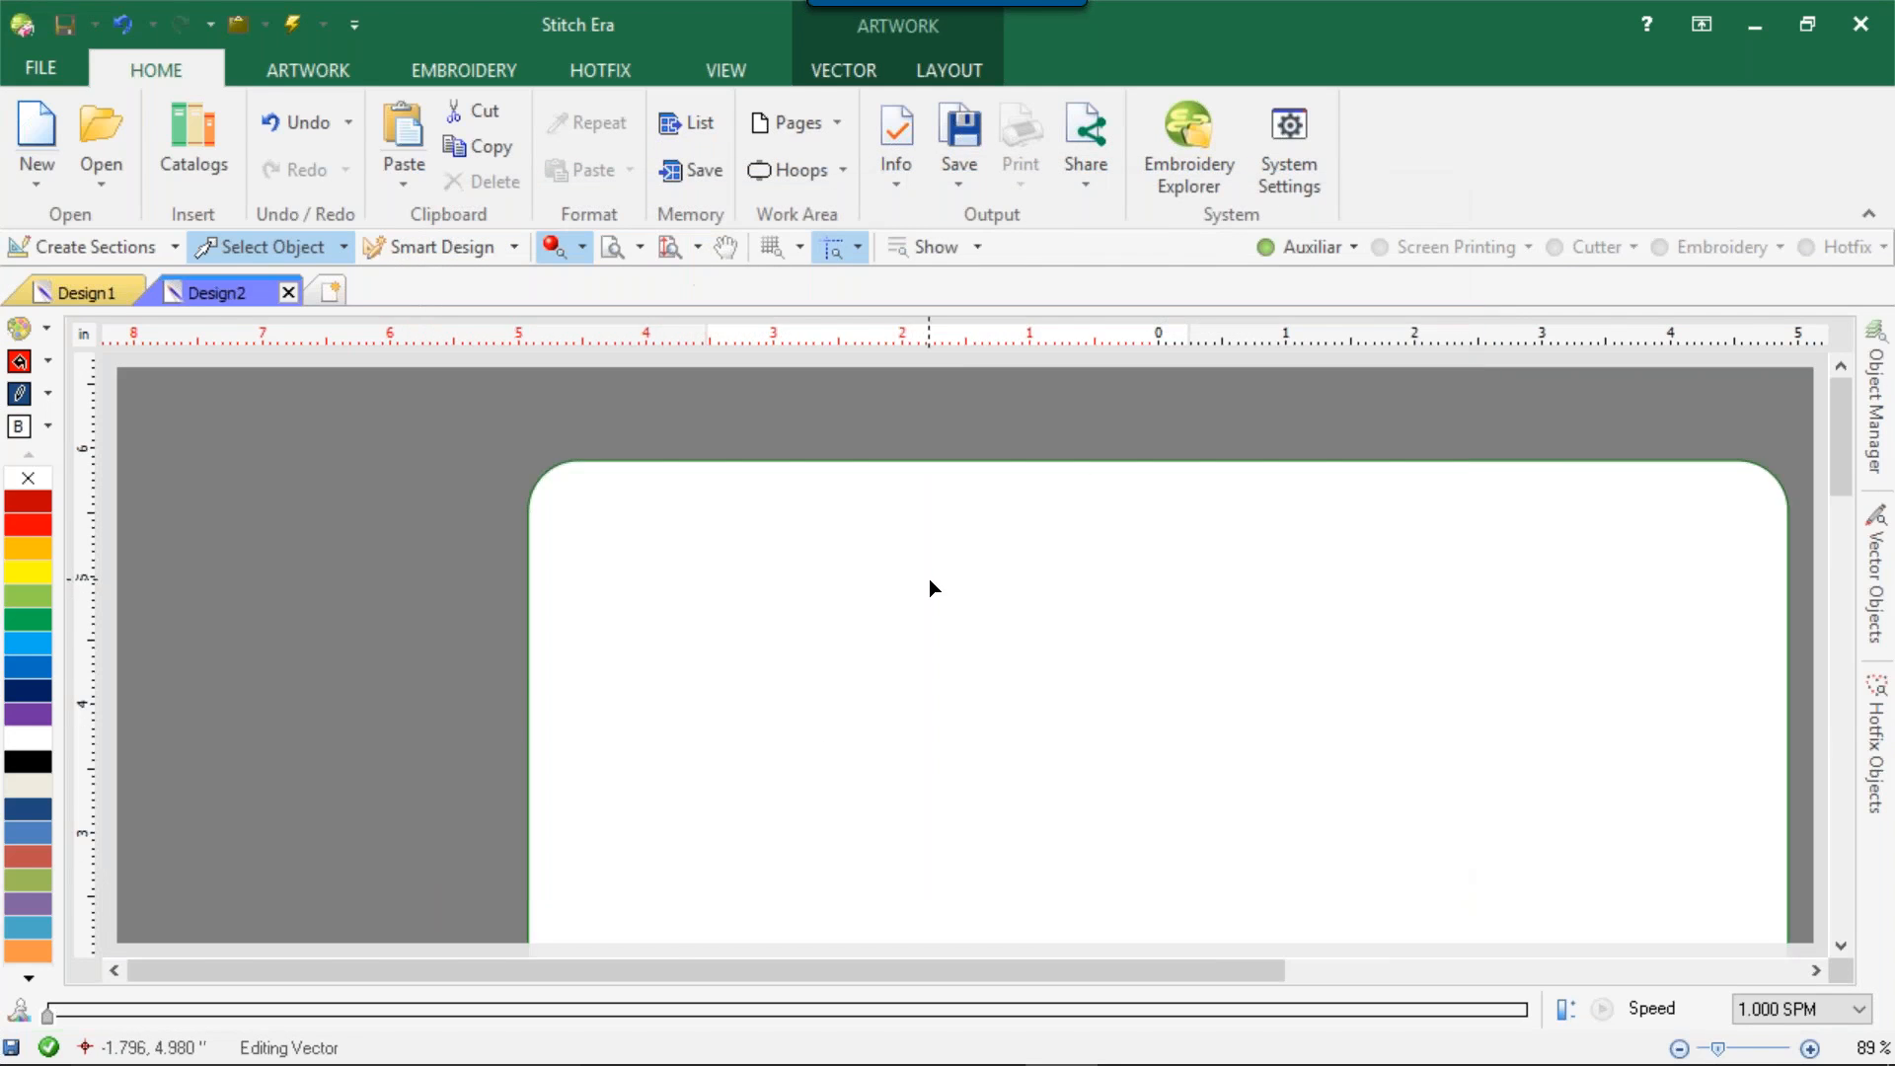
drag(913, 395, 993, 605)
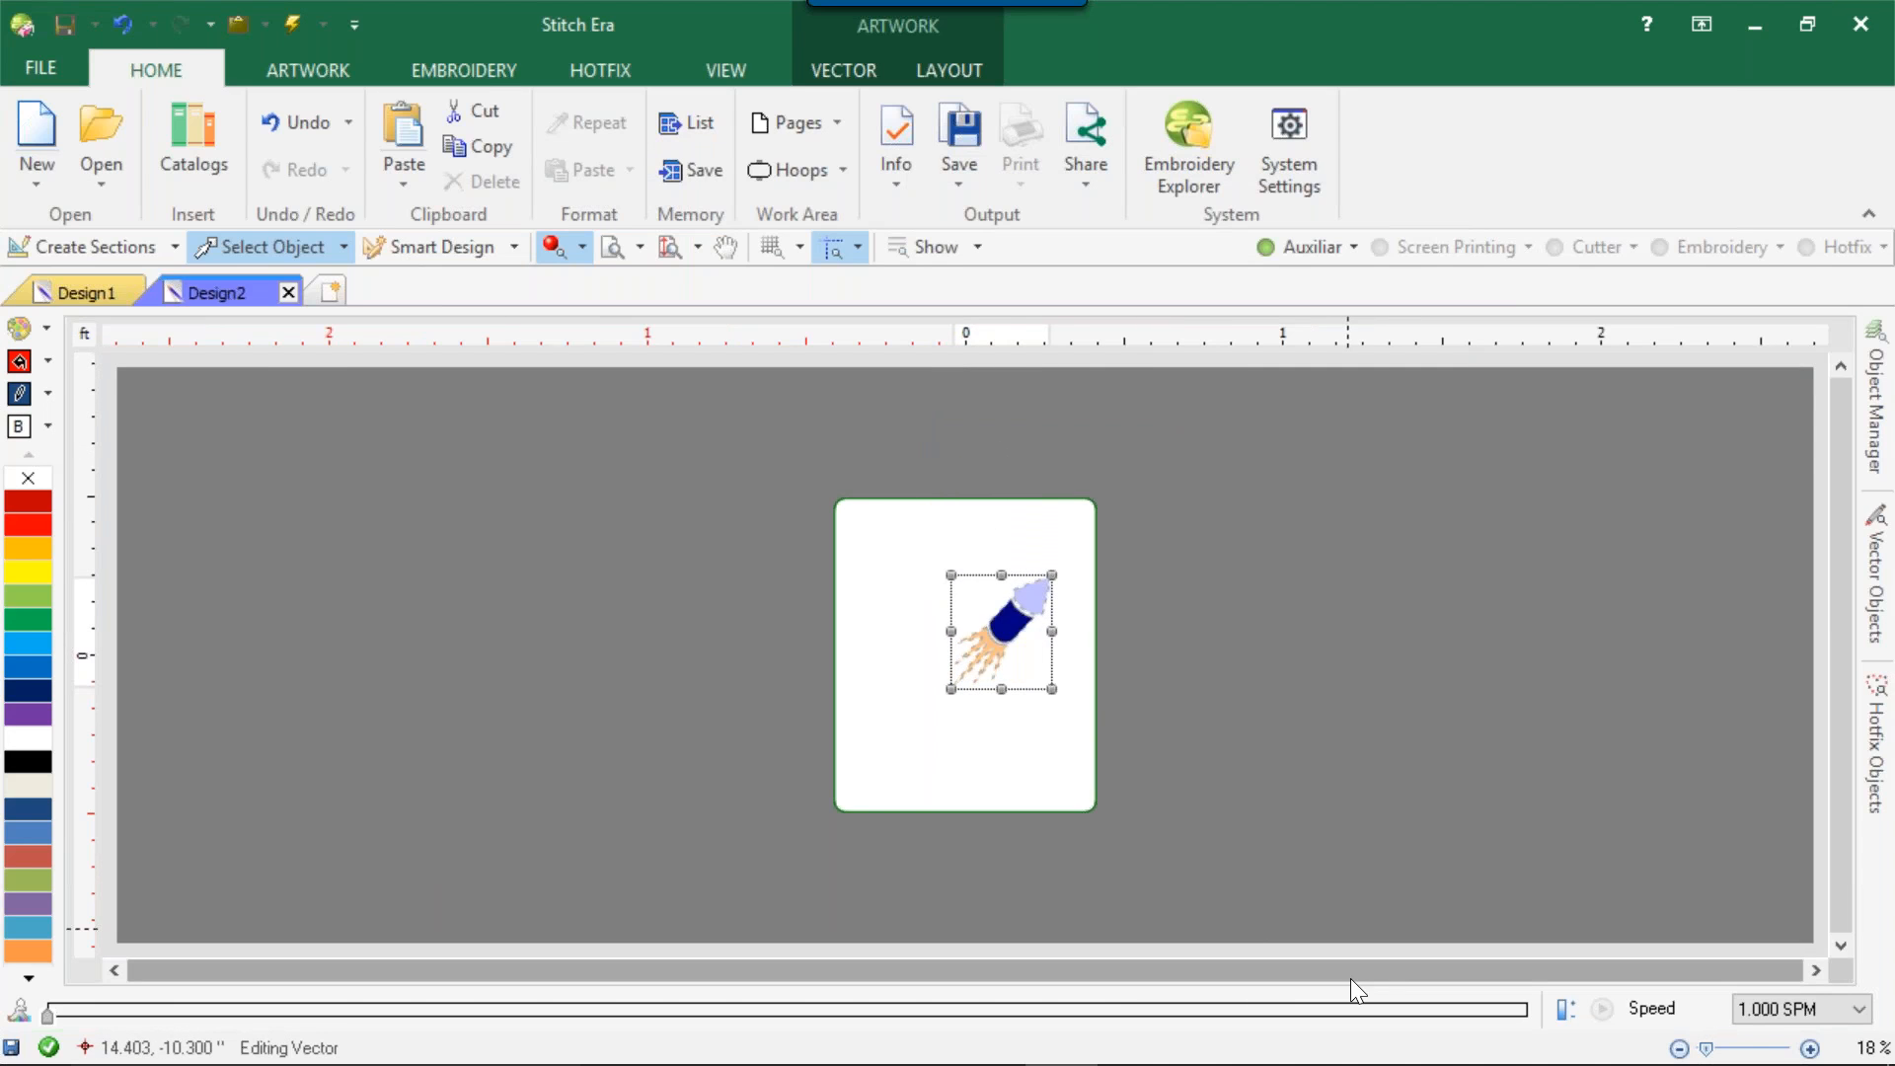
key(Delete)
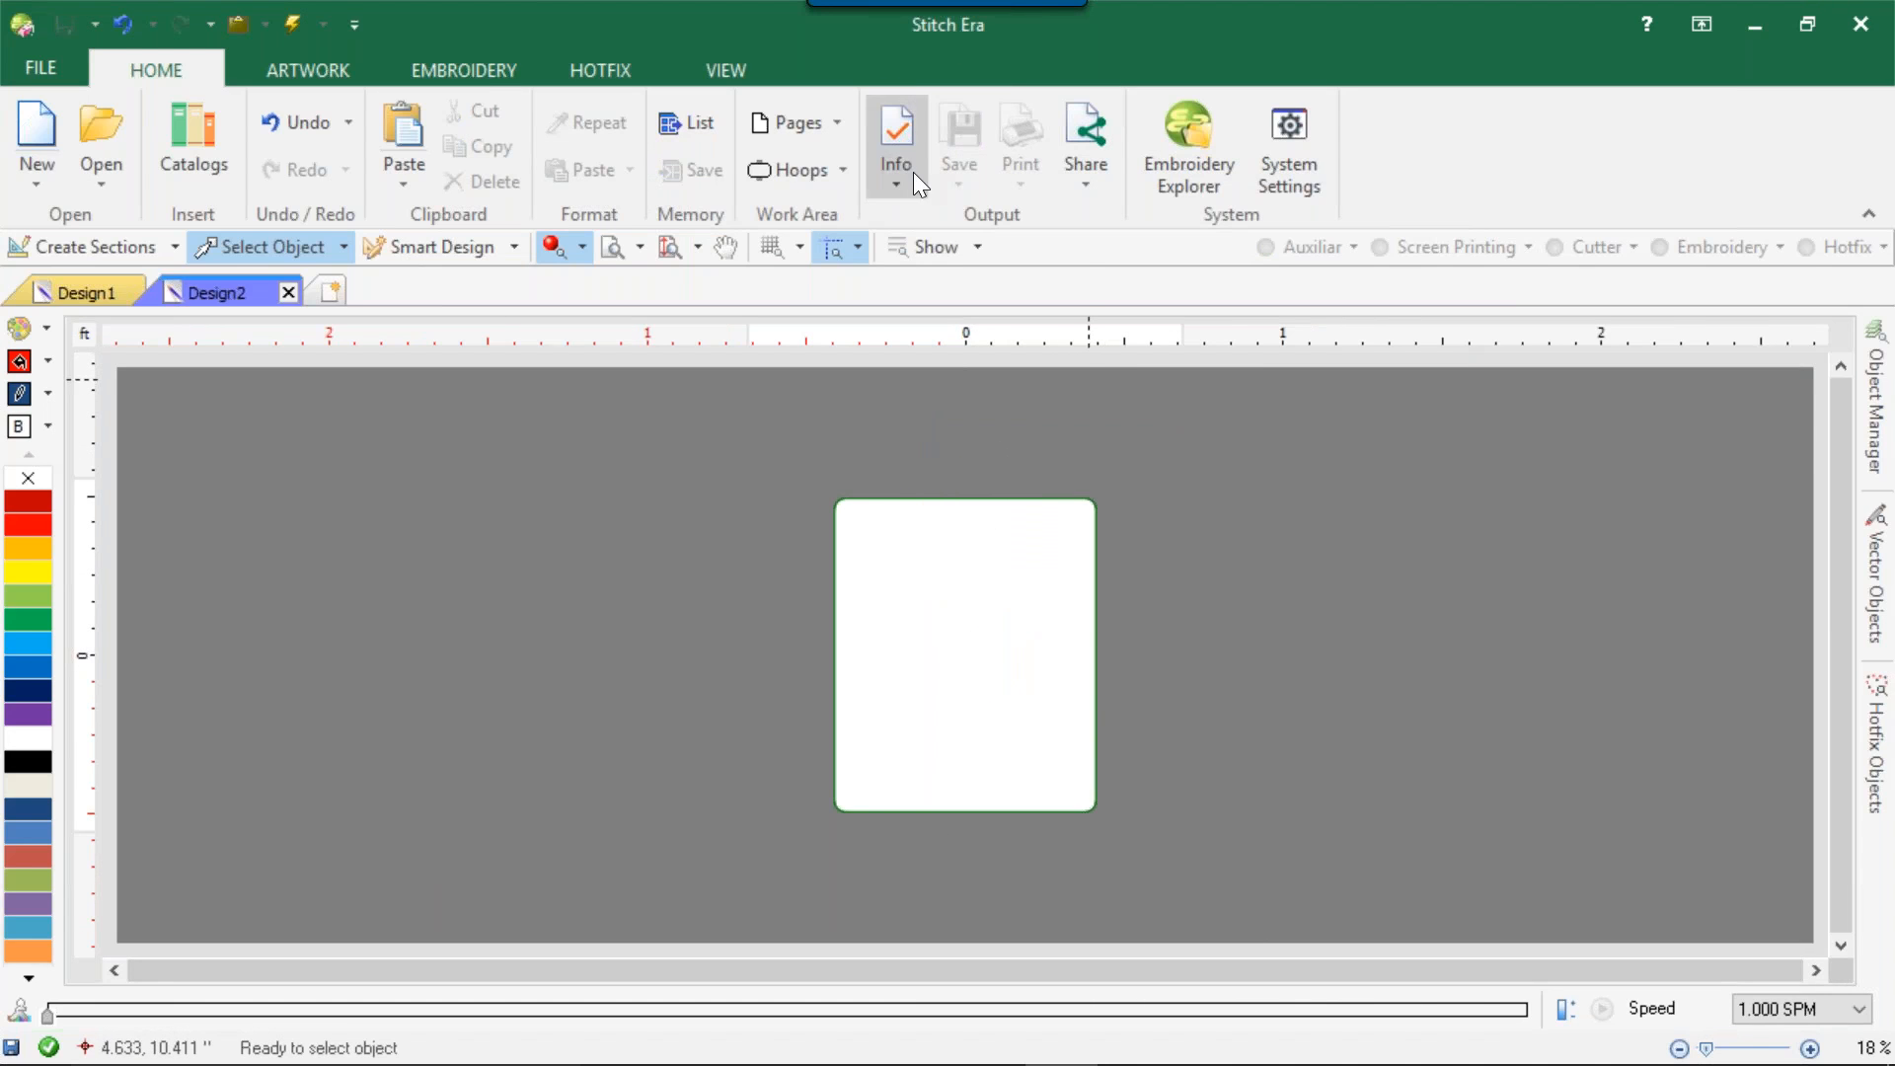
Apply the ASP hotfix machine workspace HF_ASP_OP-V01 to Design2.
click(831, 168)
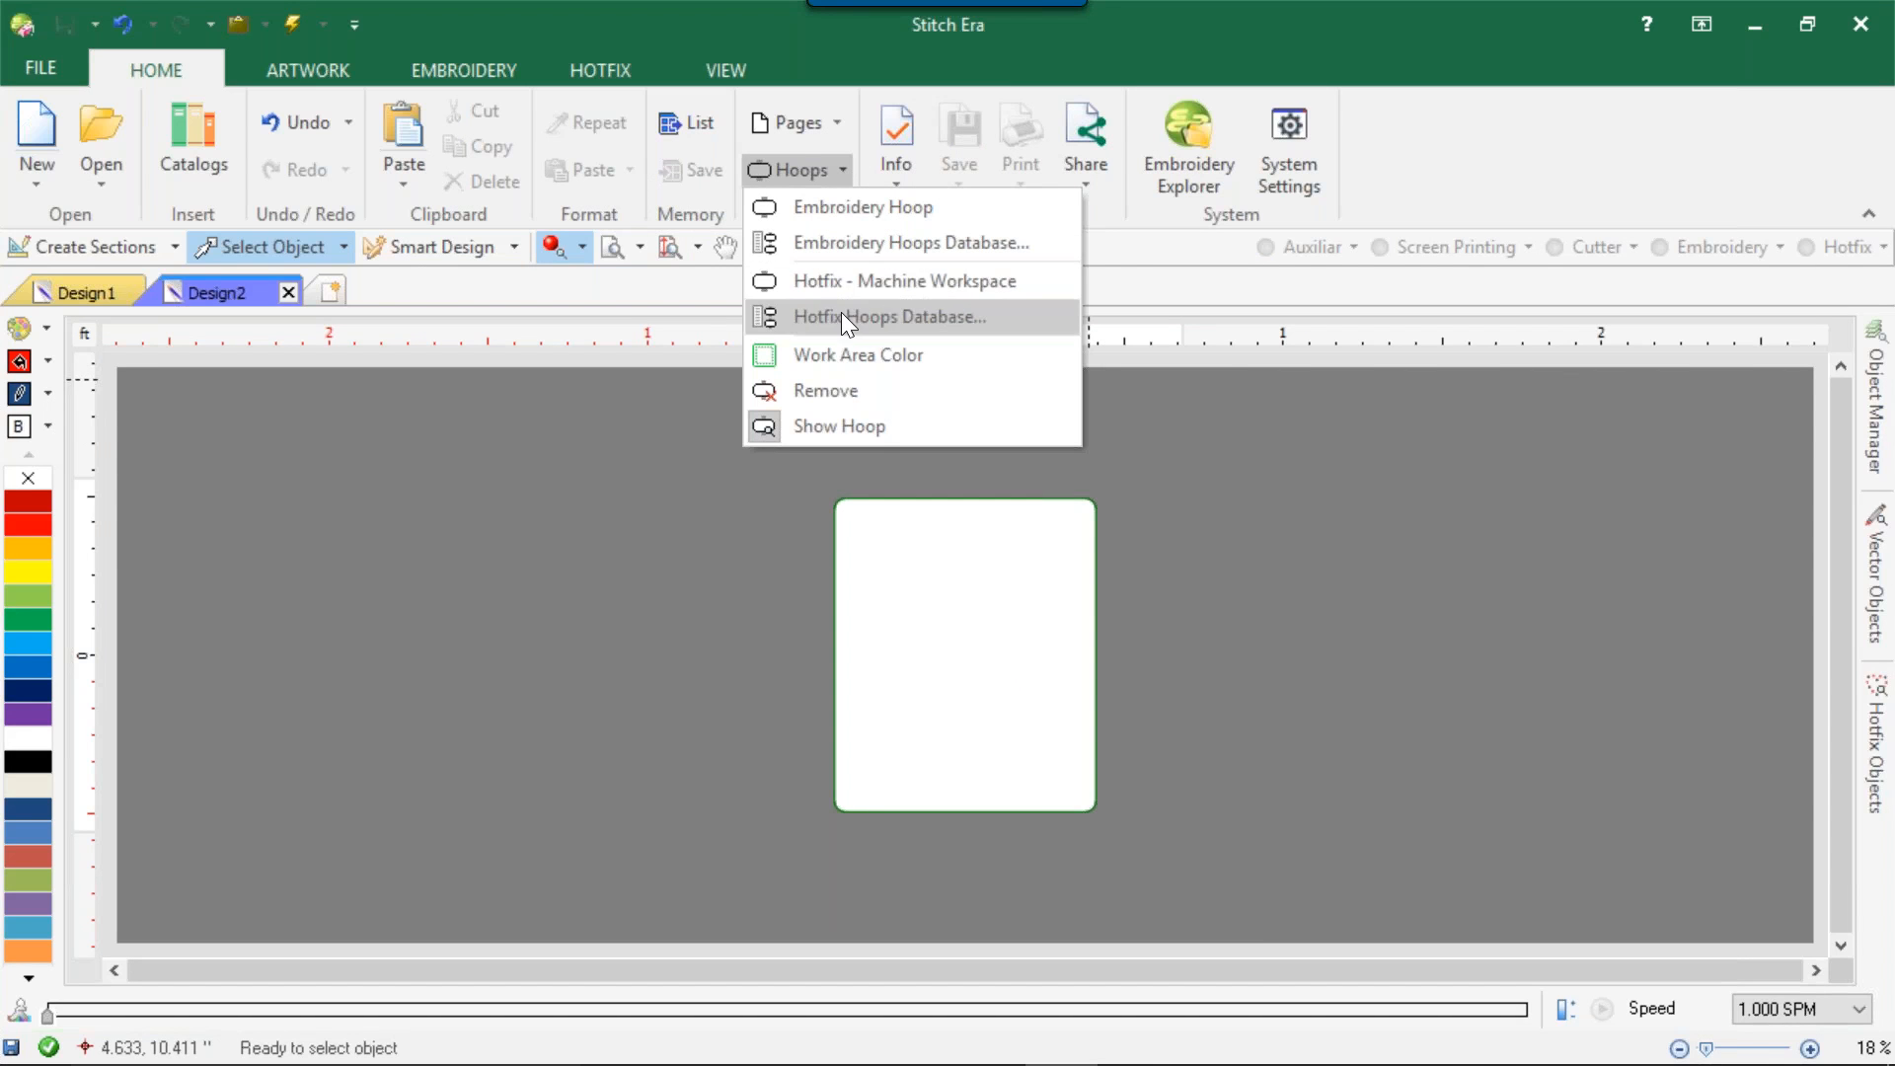
click(827, 288)
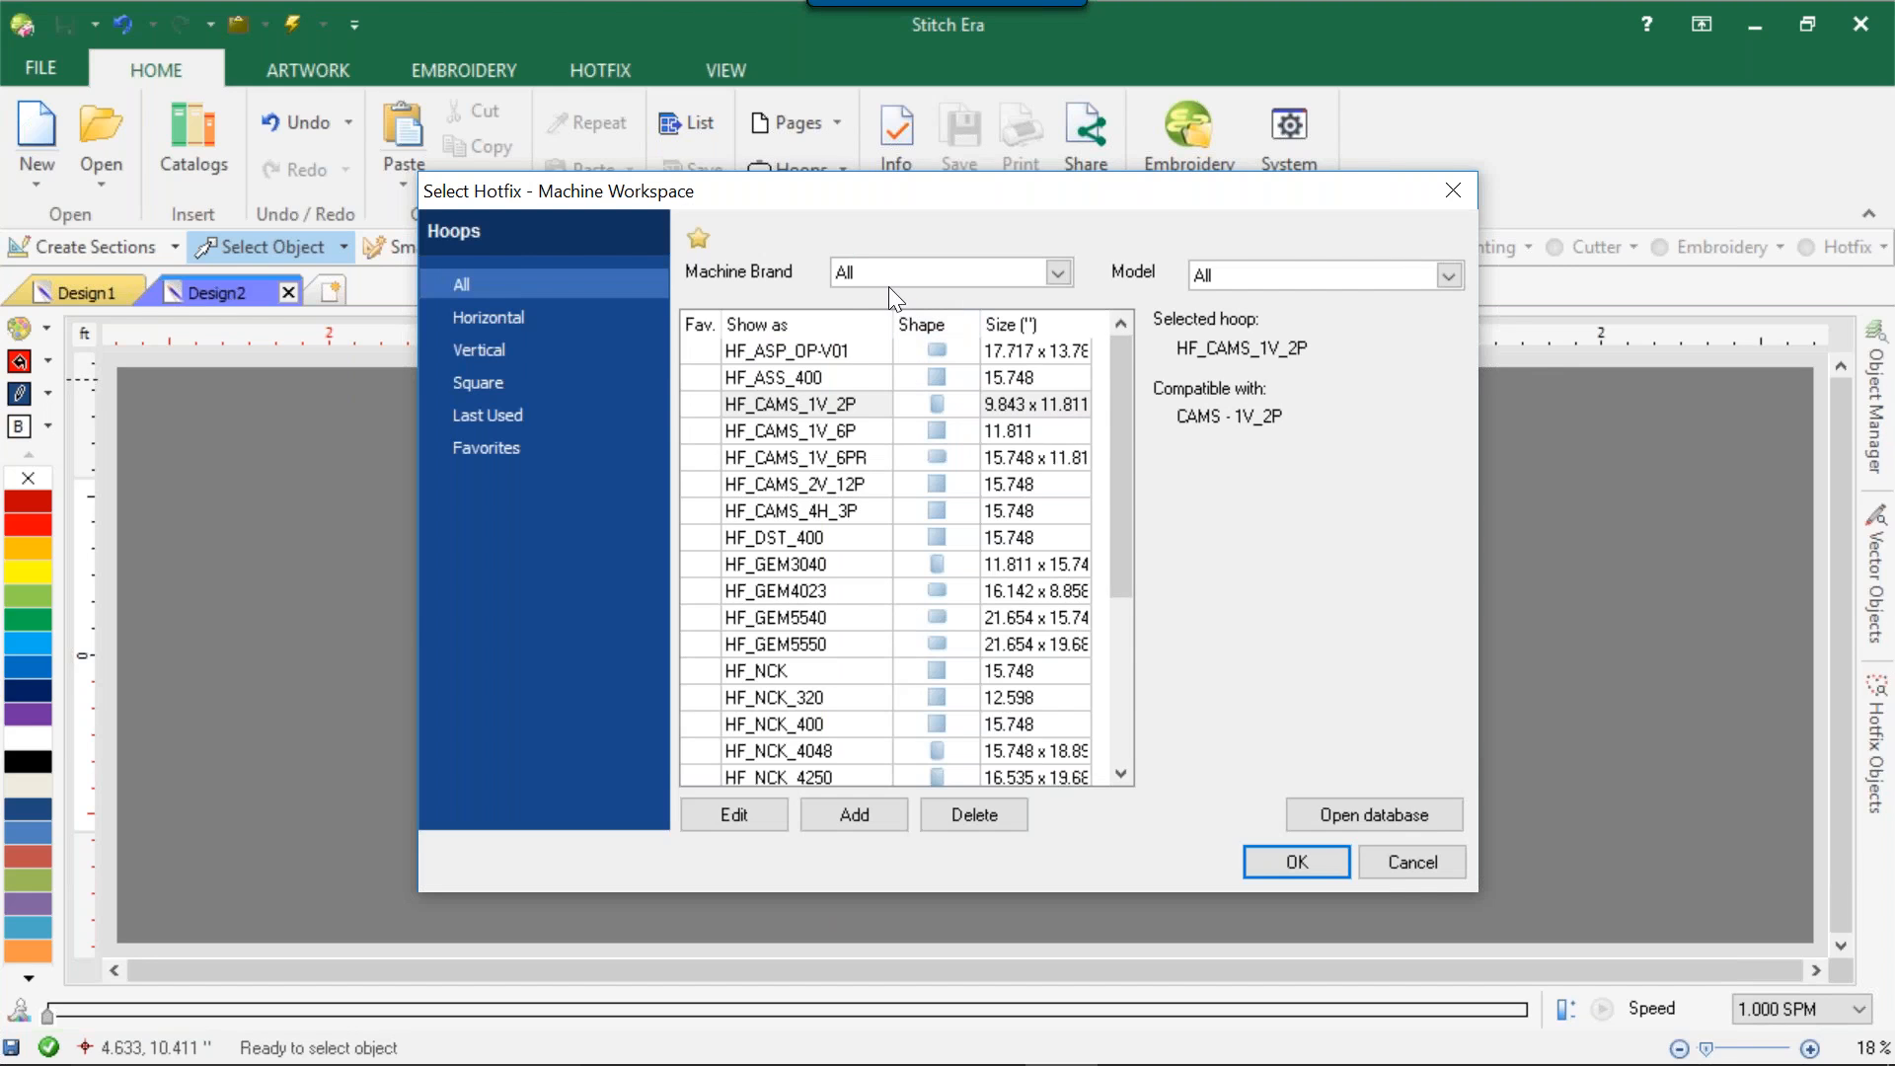
click(893, 282)
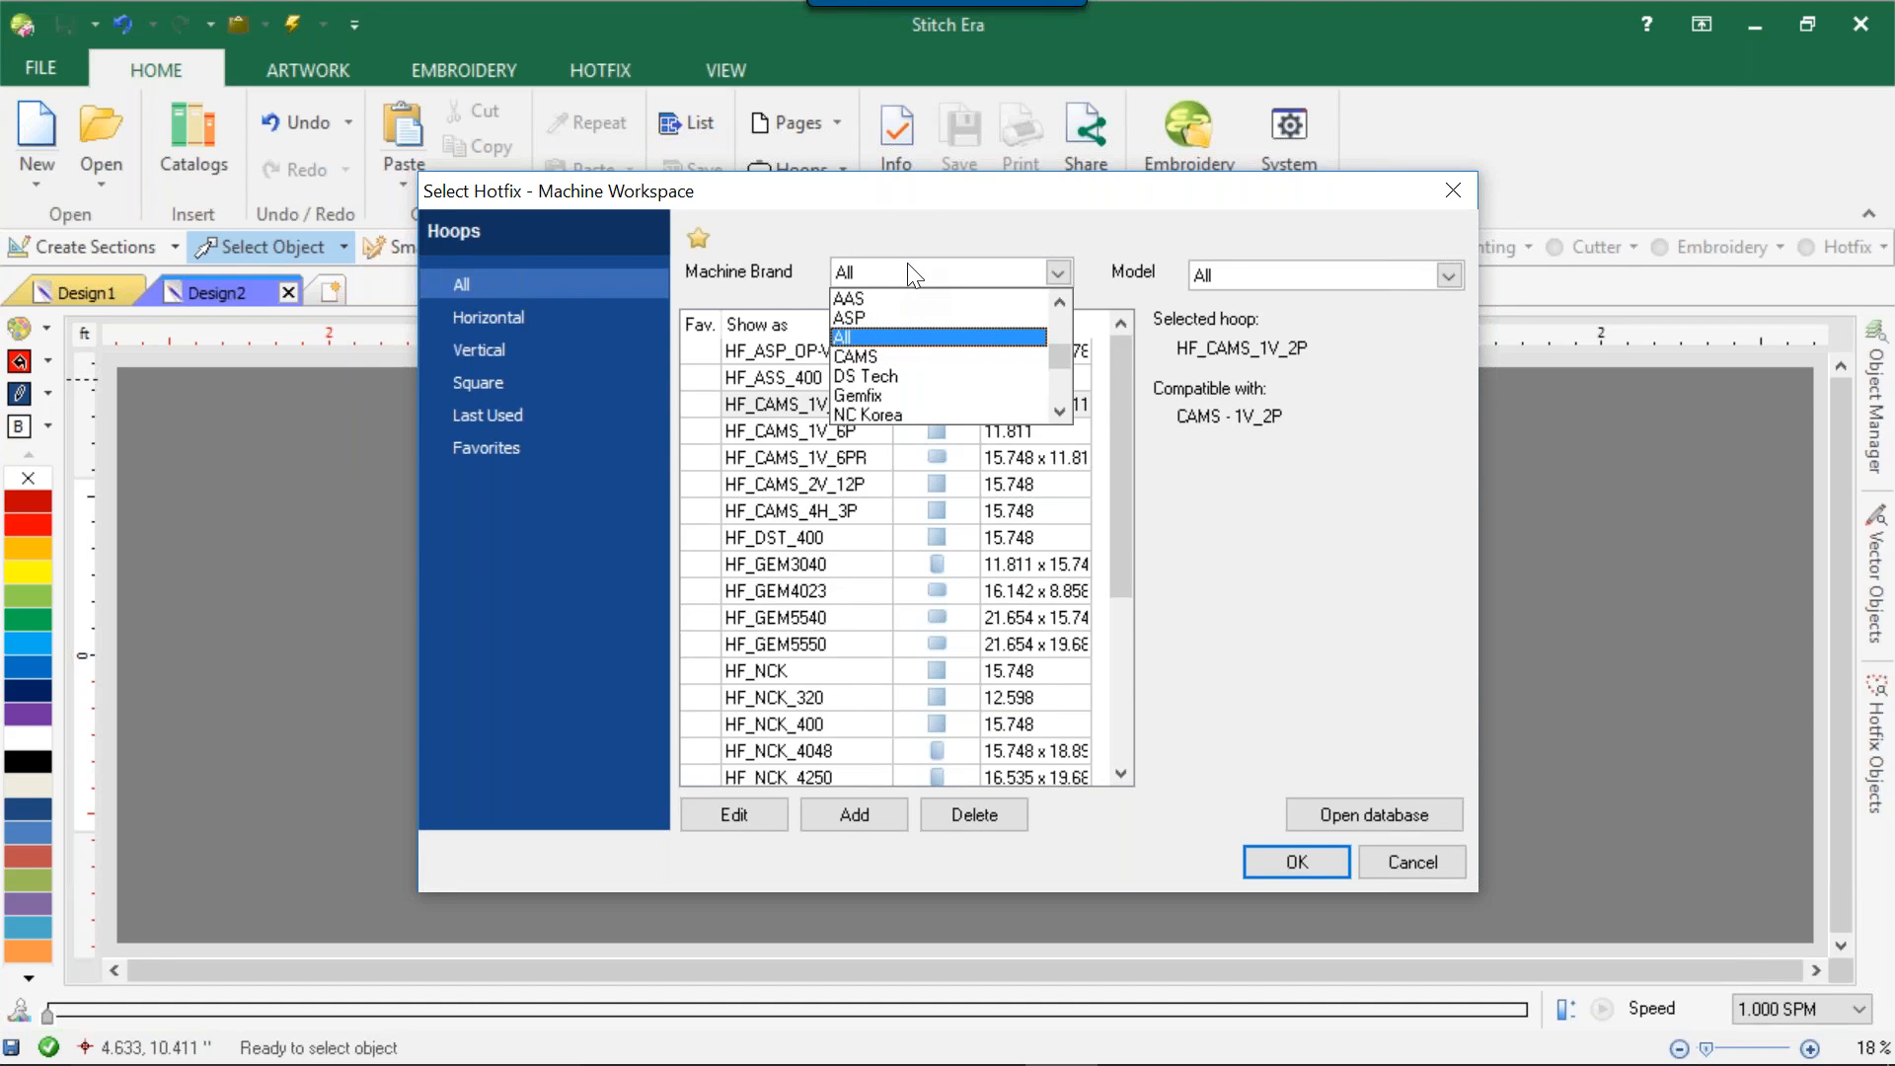
click(901, 312)
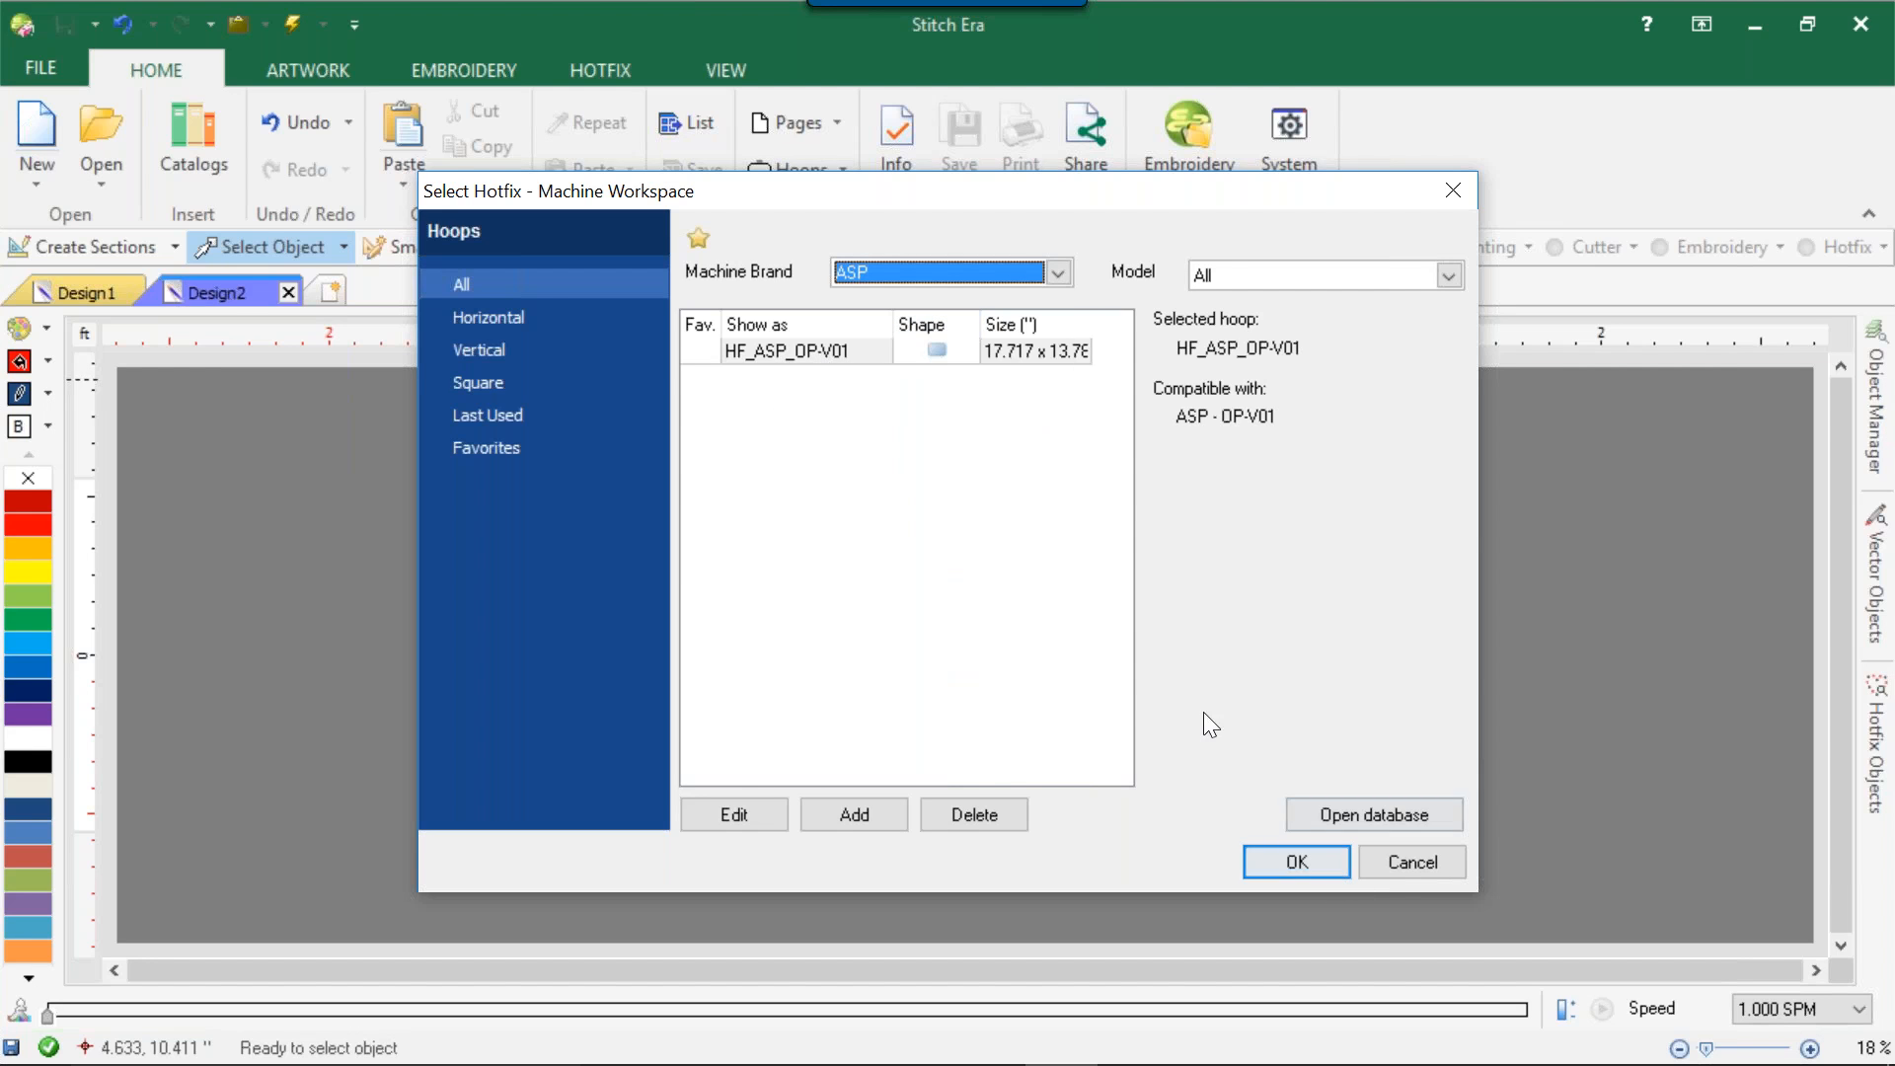
click(1287, 865)
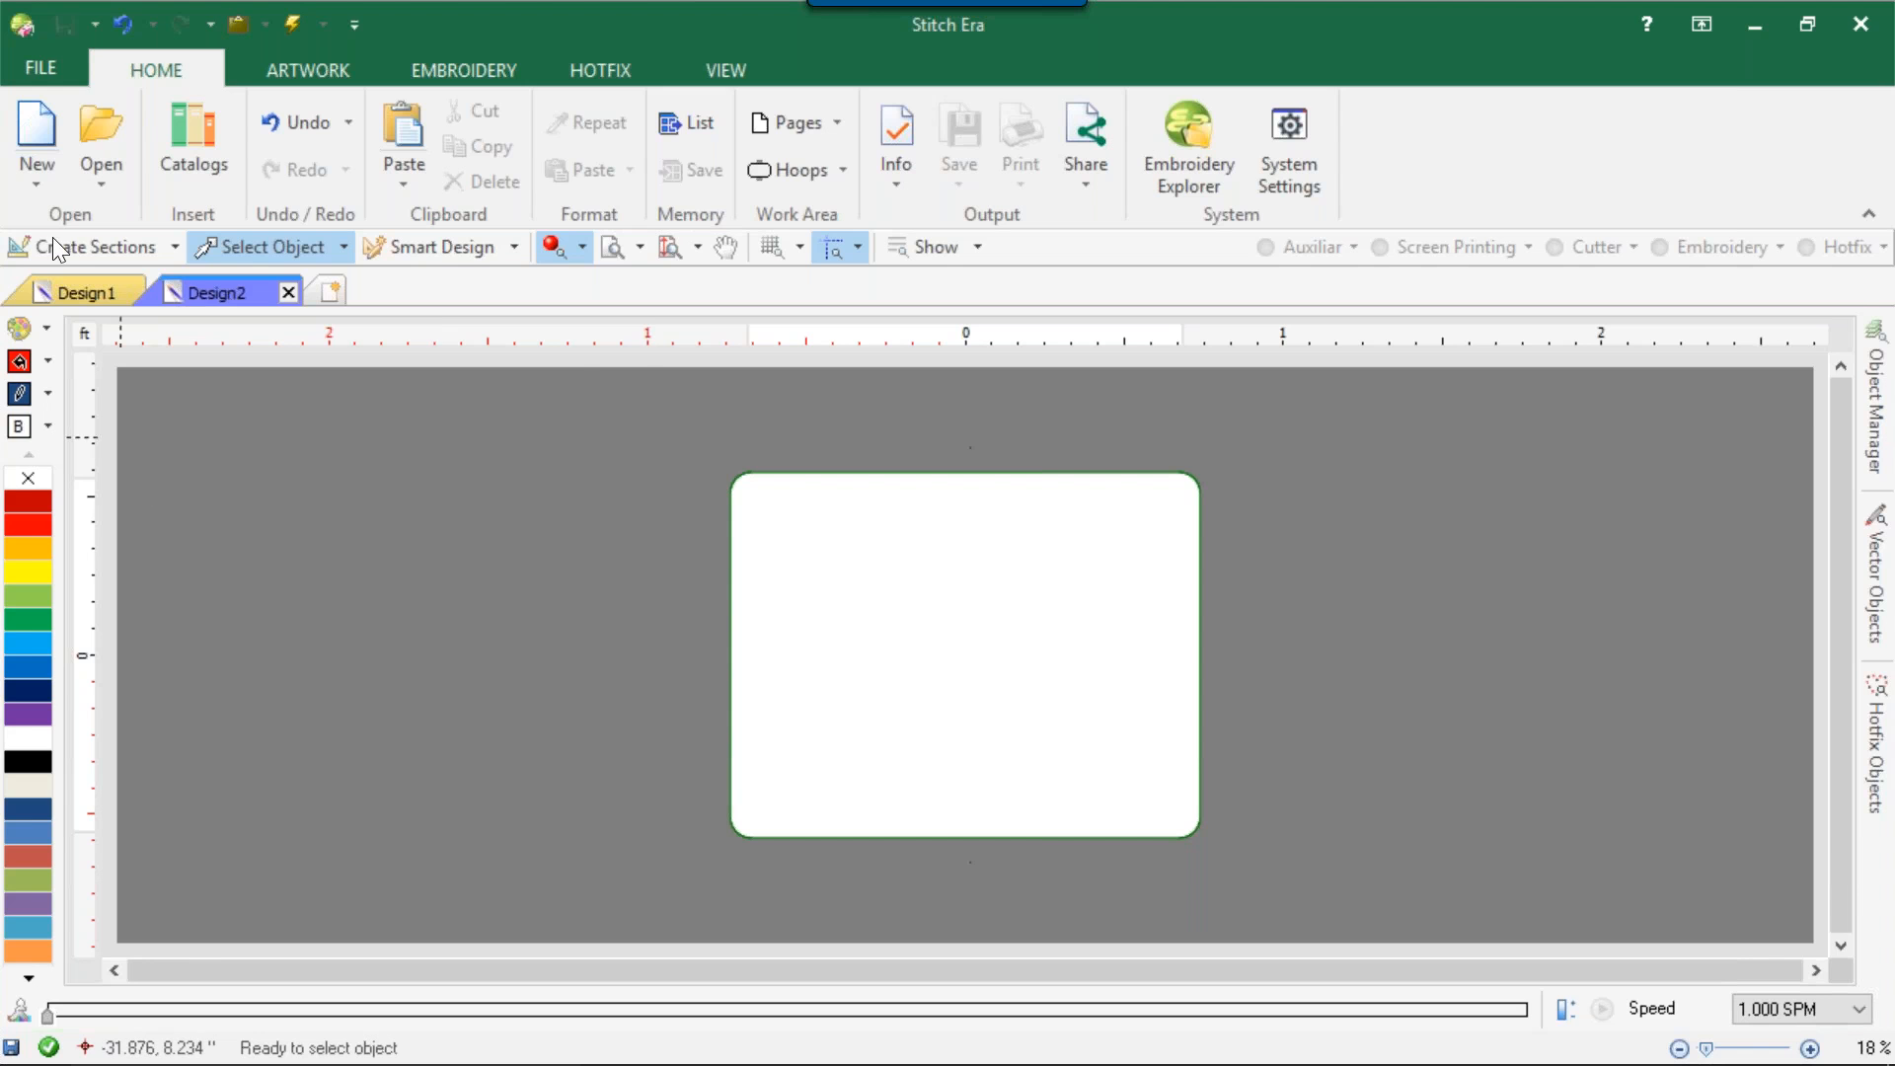
Insert the letter C motif ALP-AD-C from the Alphabets category of the hotfix motifs catalog into the work area.
click(180, 131)
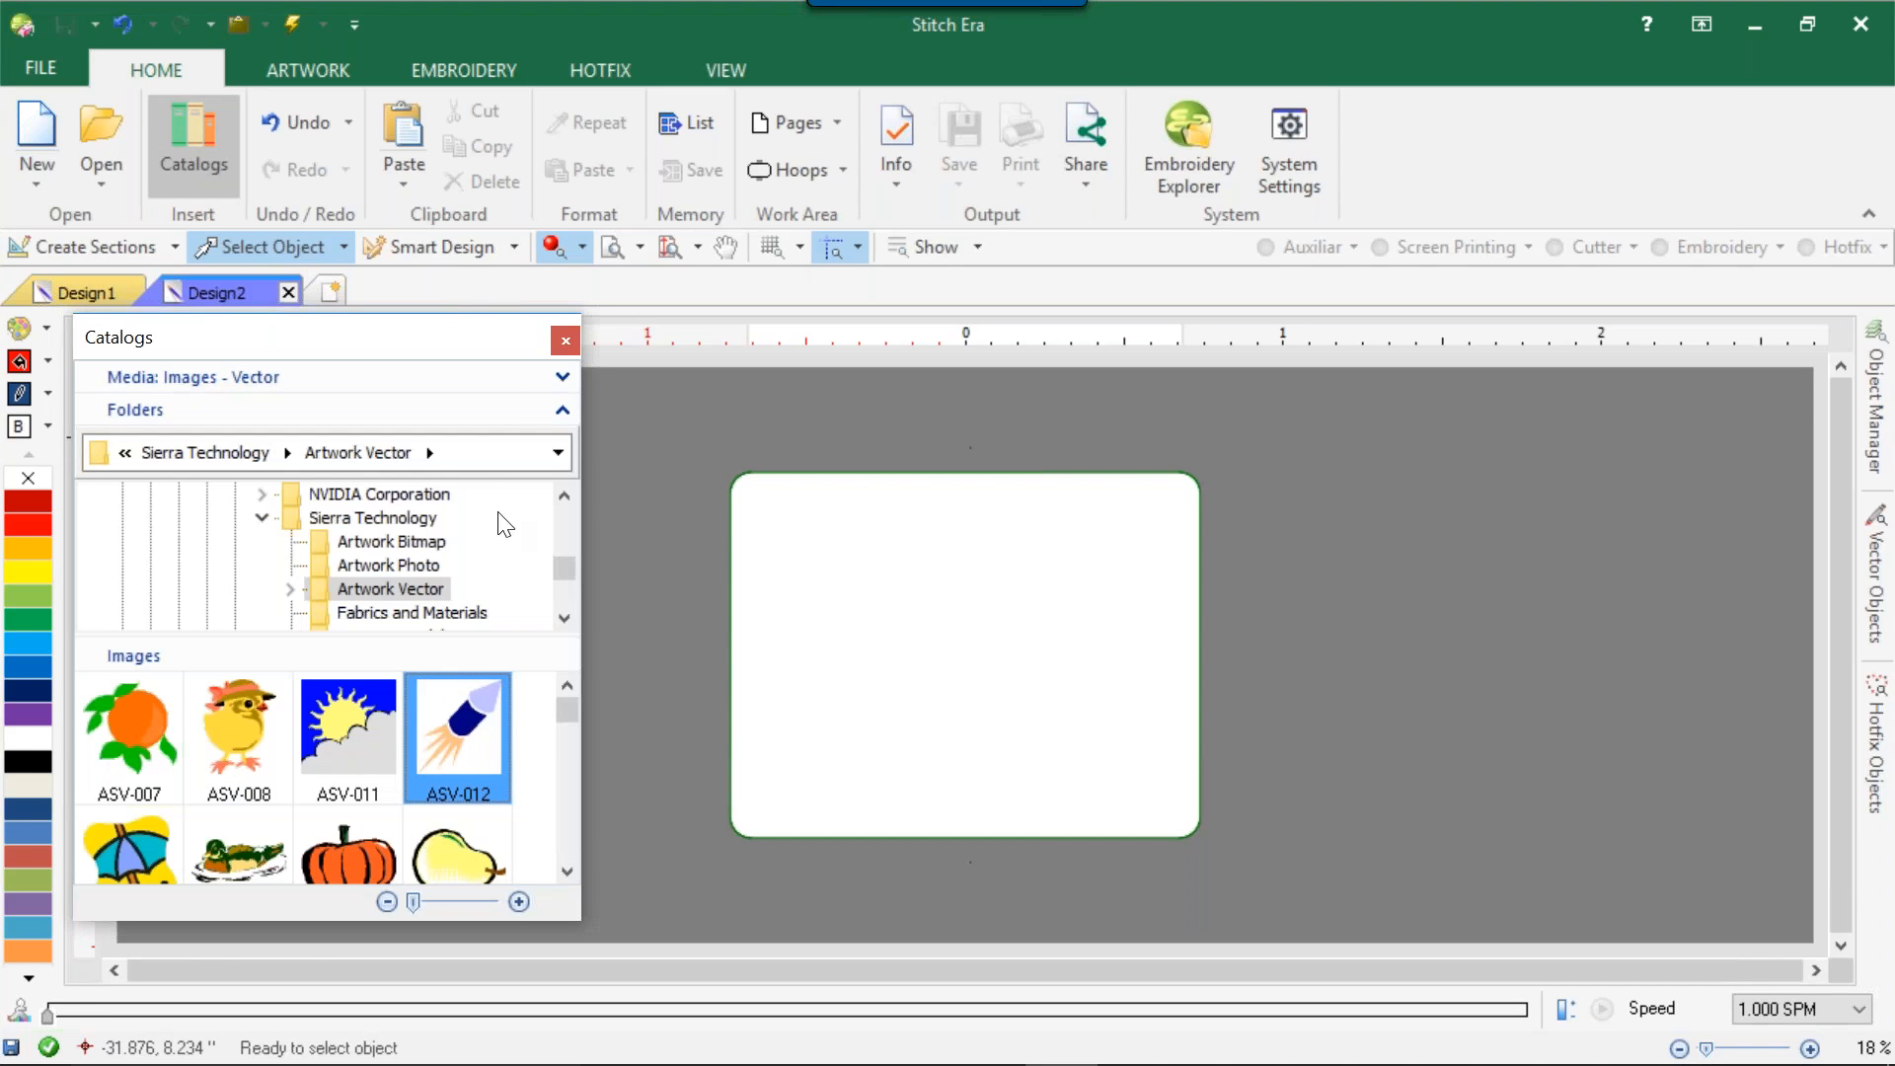
click(294, 371)
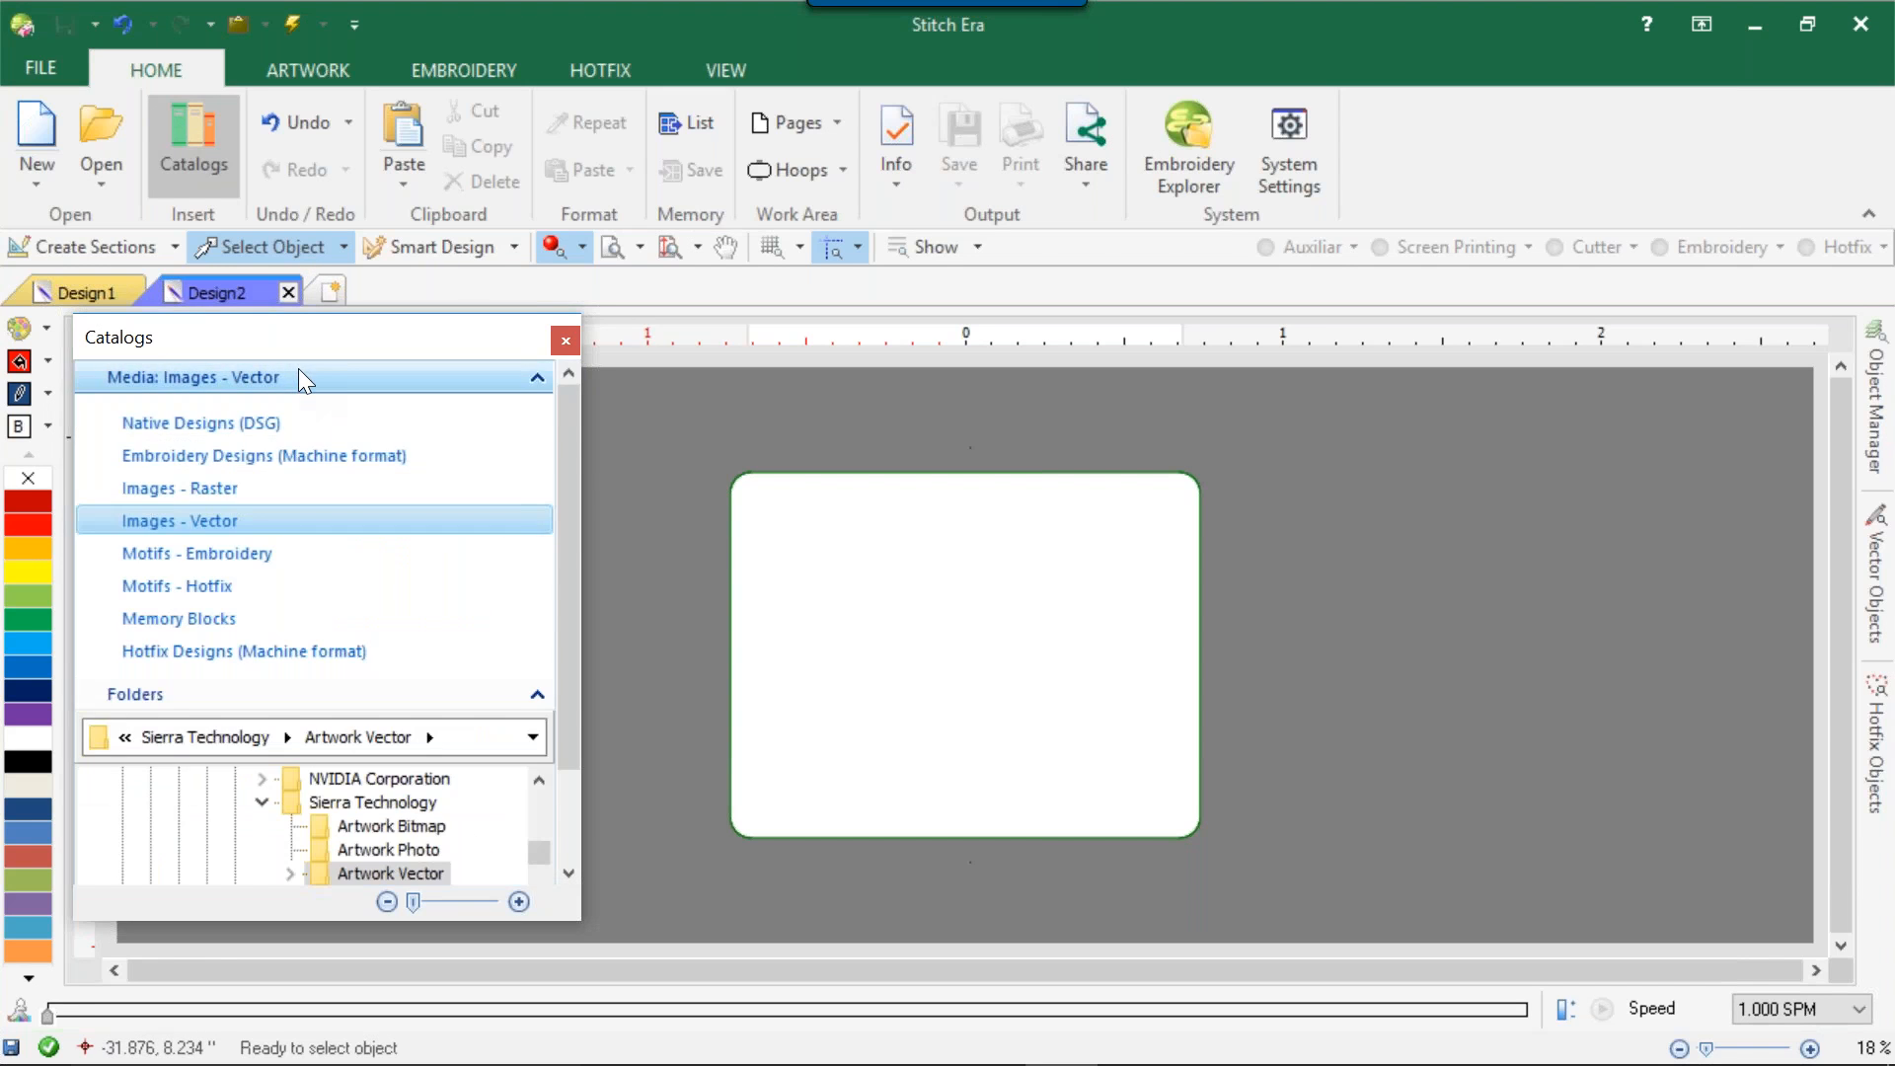
click(247, 588)
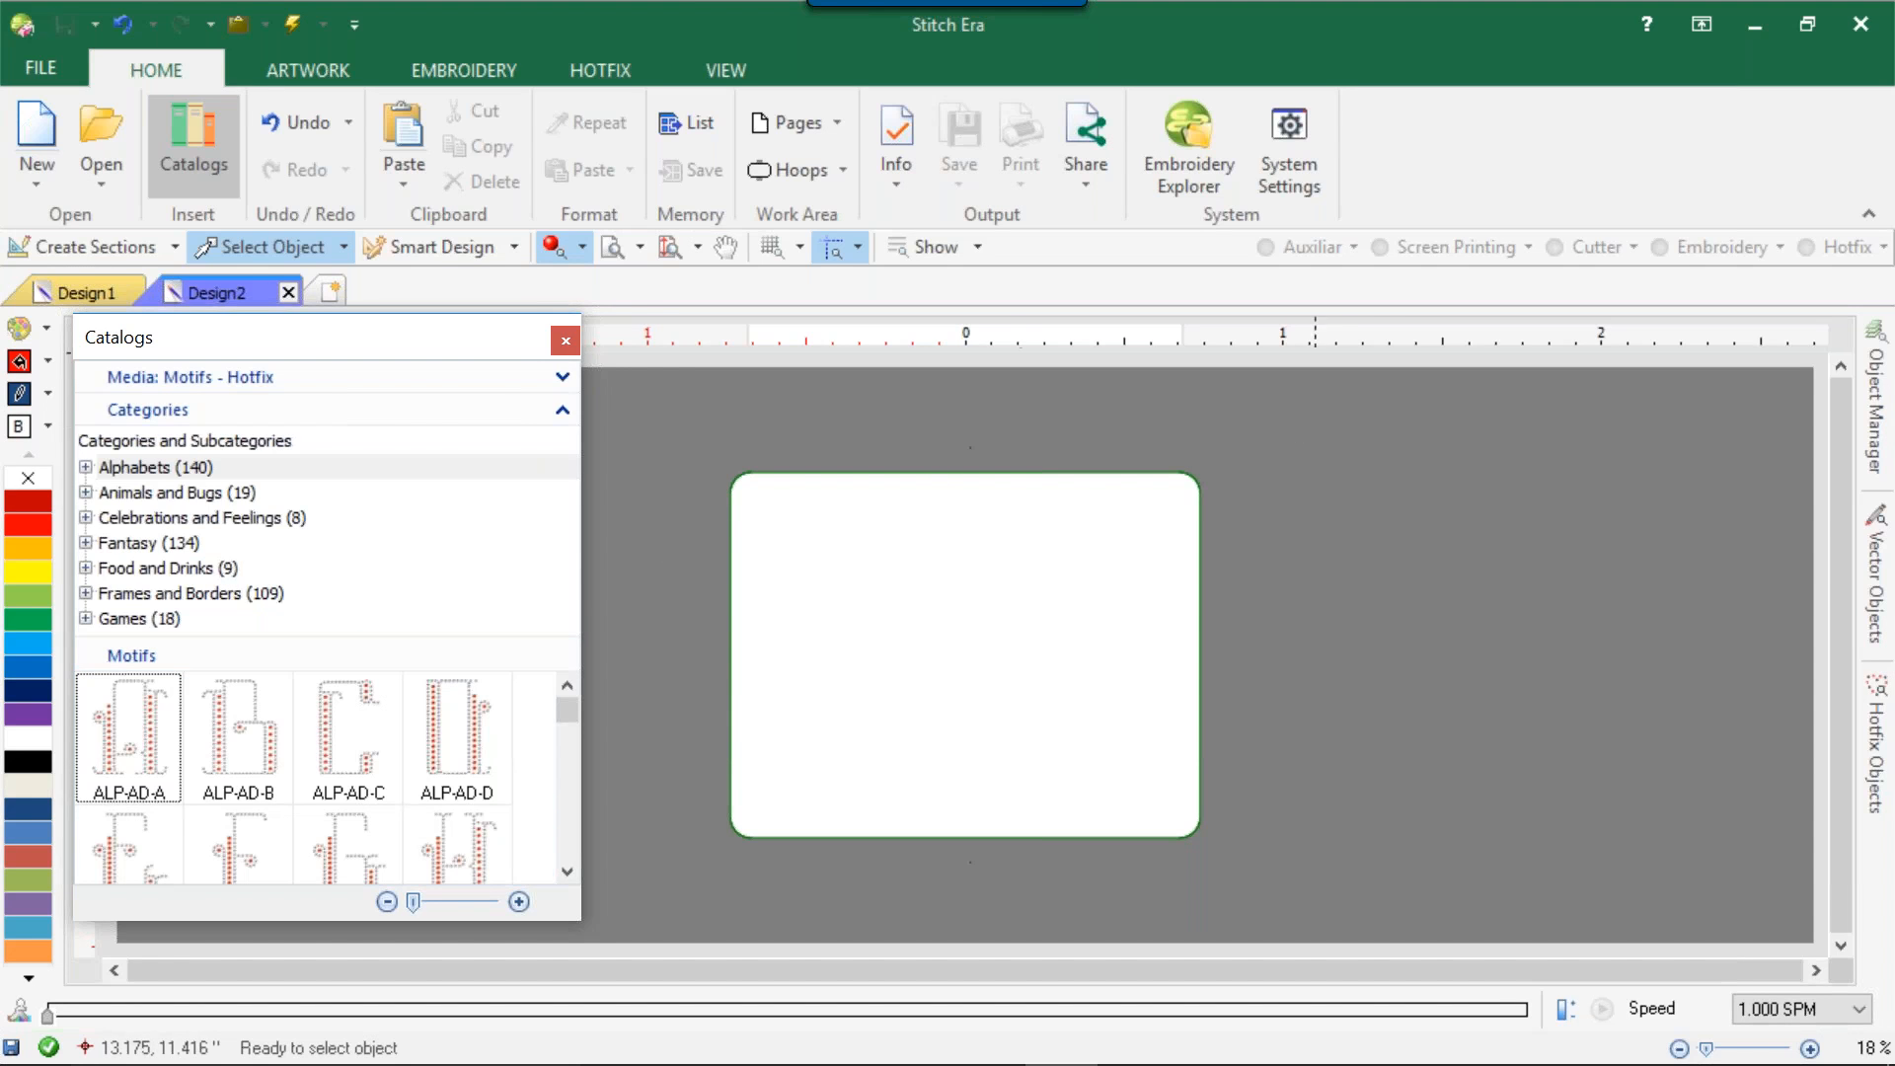
click(1331, 503)
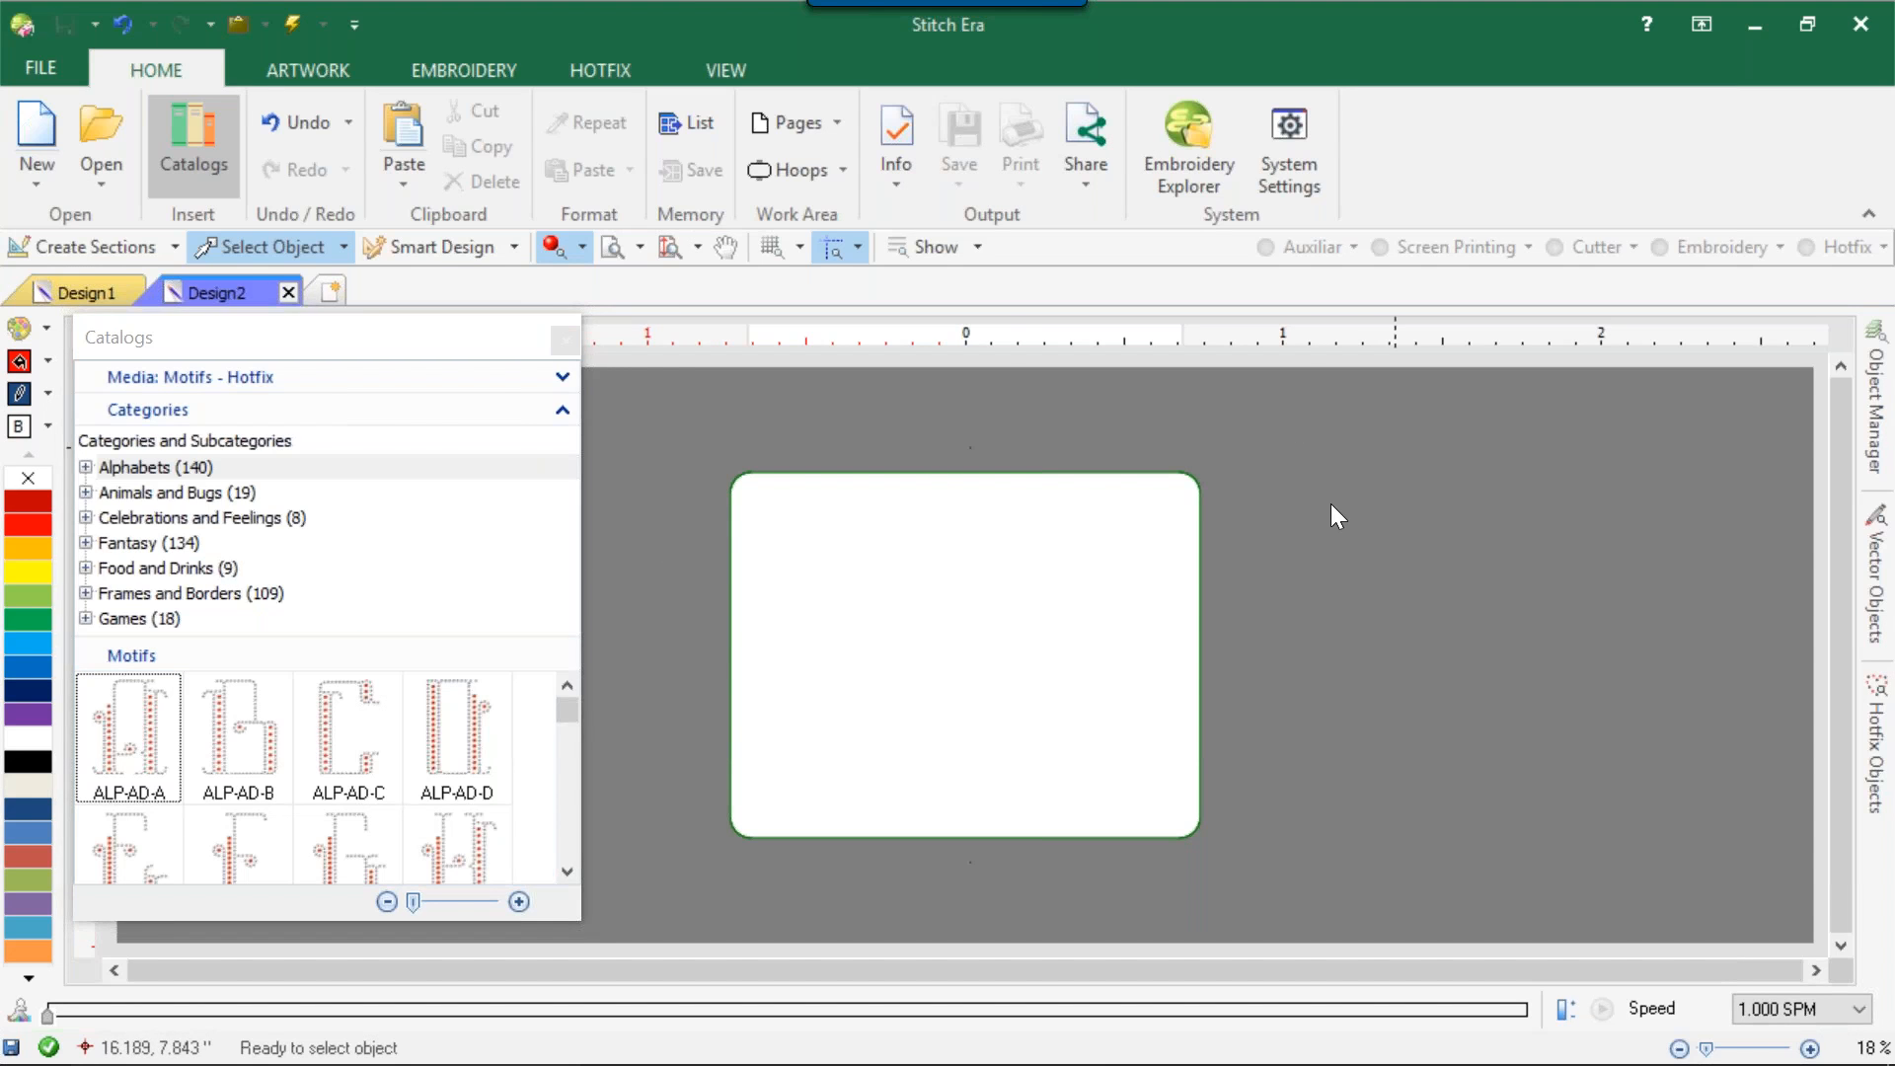
drag(341, 746, 1099, 712)
click(1141, 667)
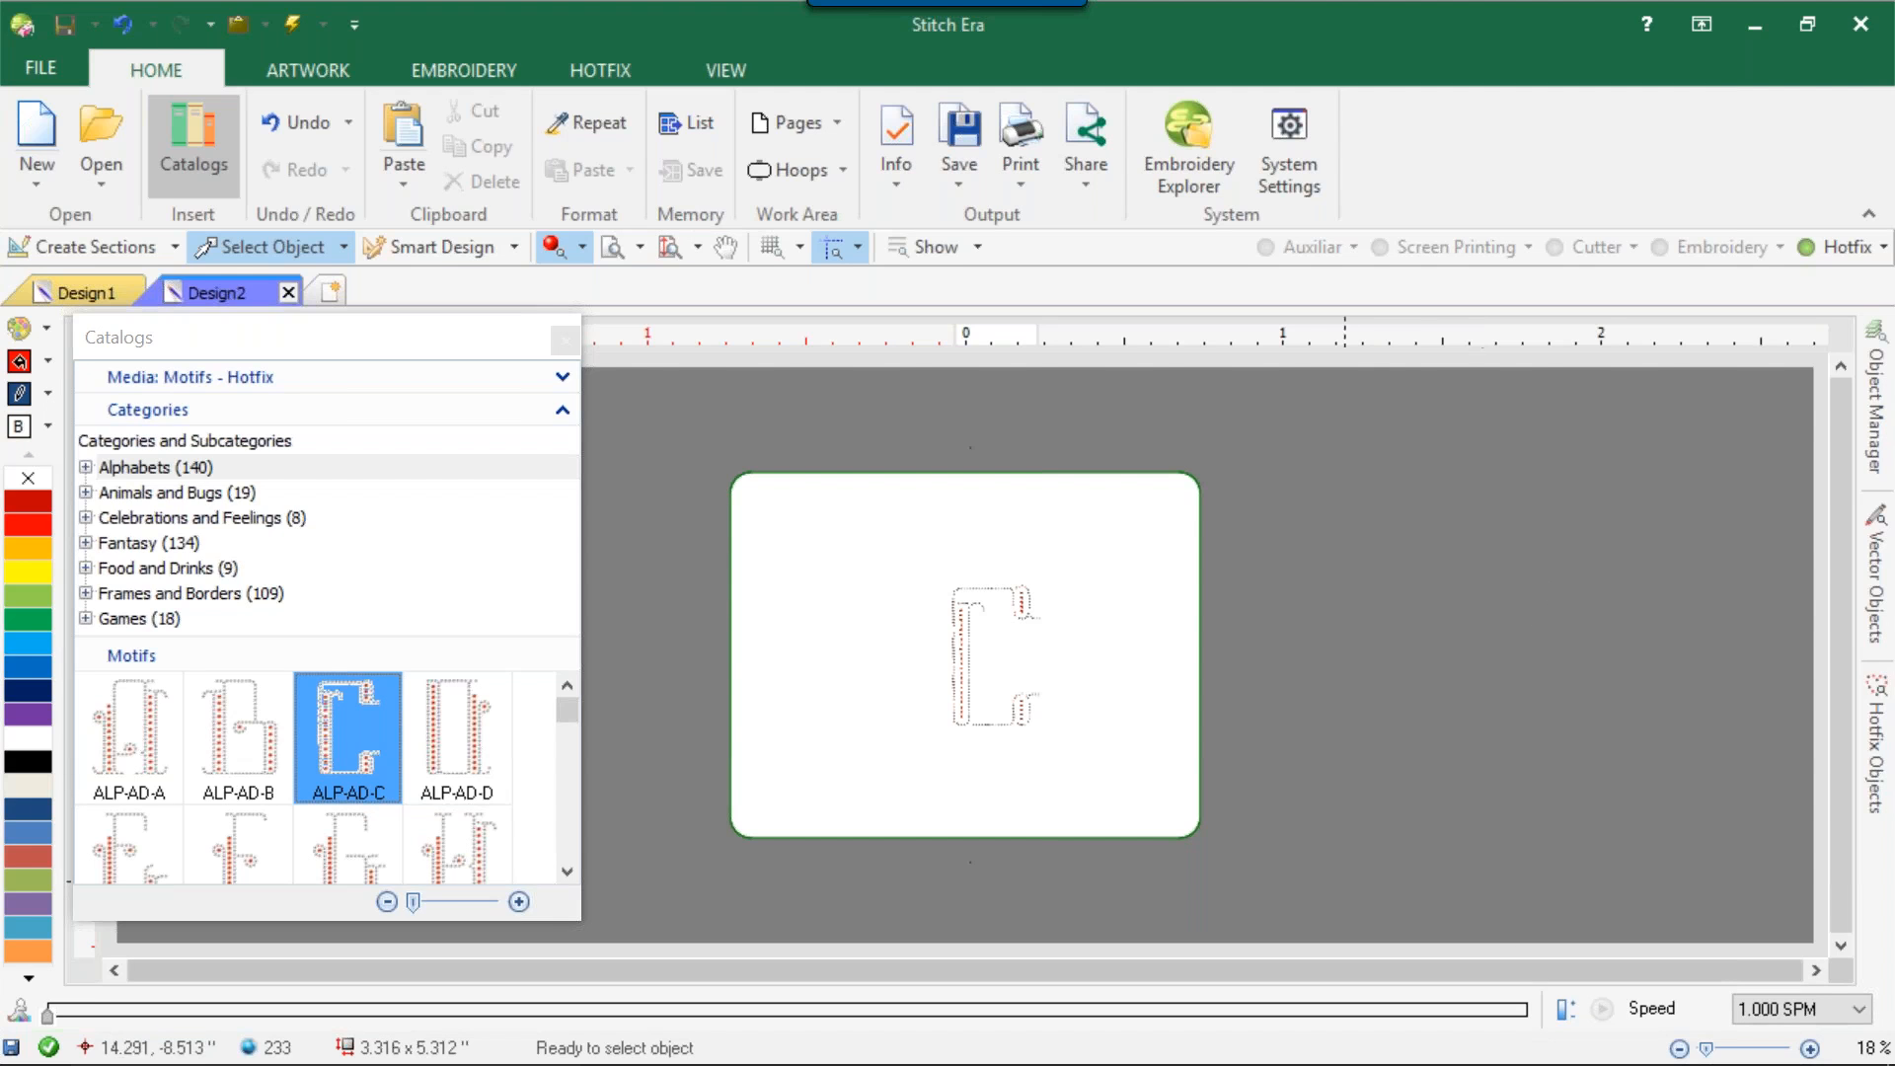
scroll(1024, 654, up, 5)
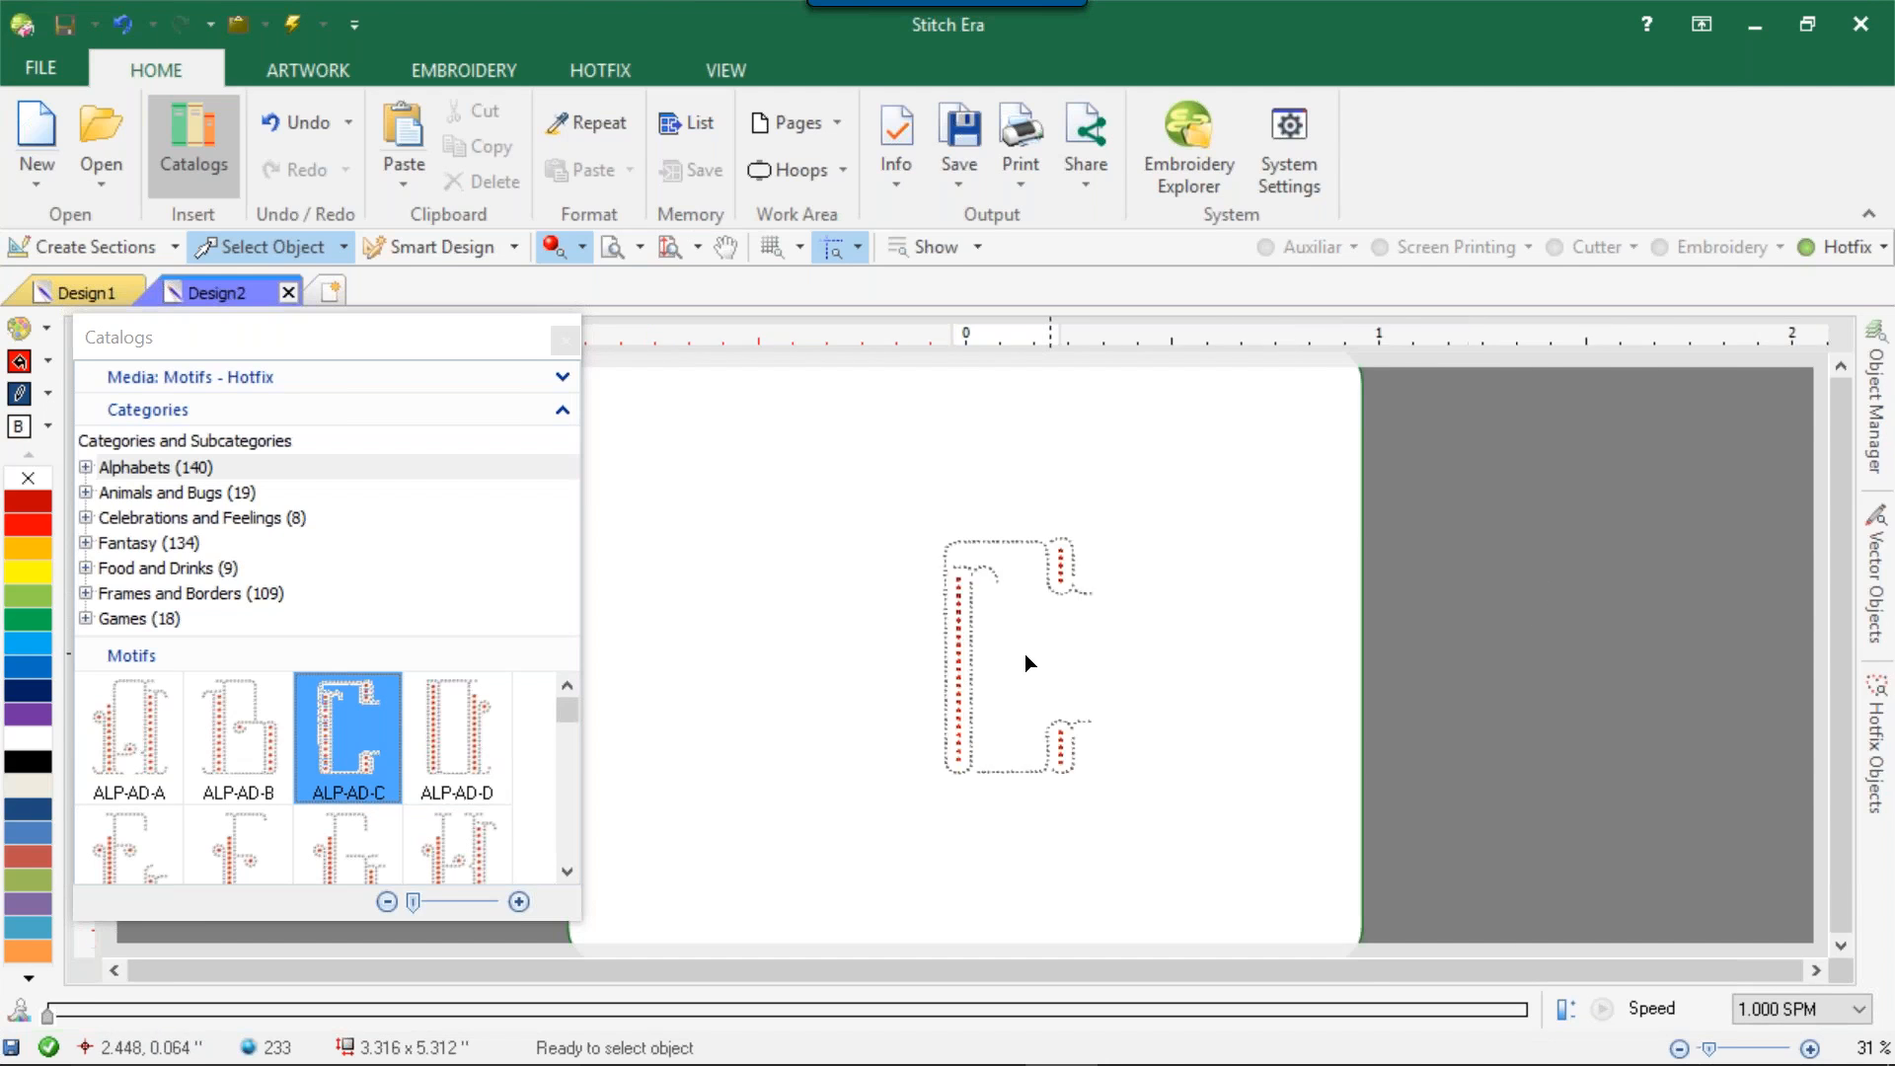
scroll(1040, 535, down, 3)
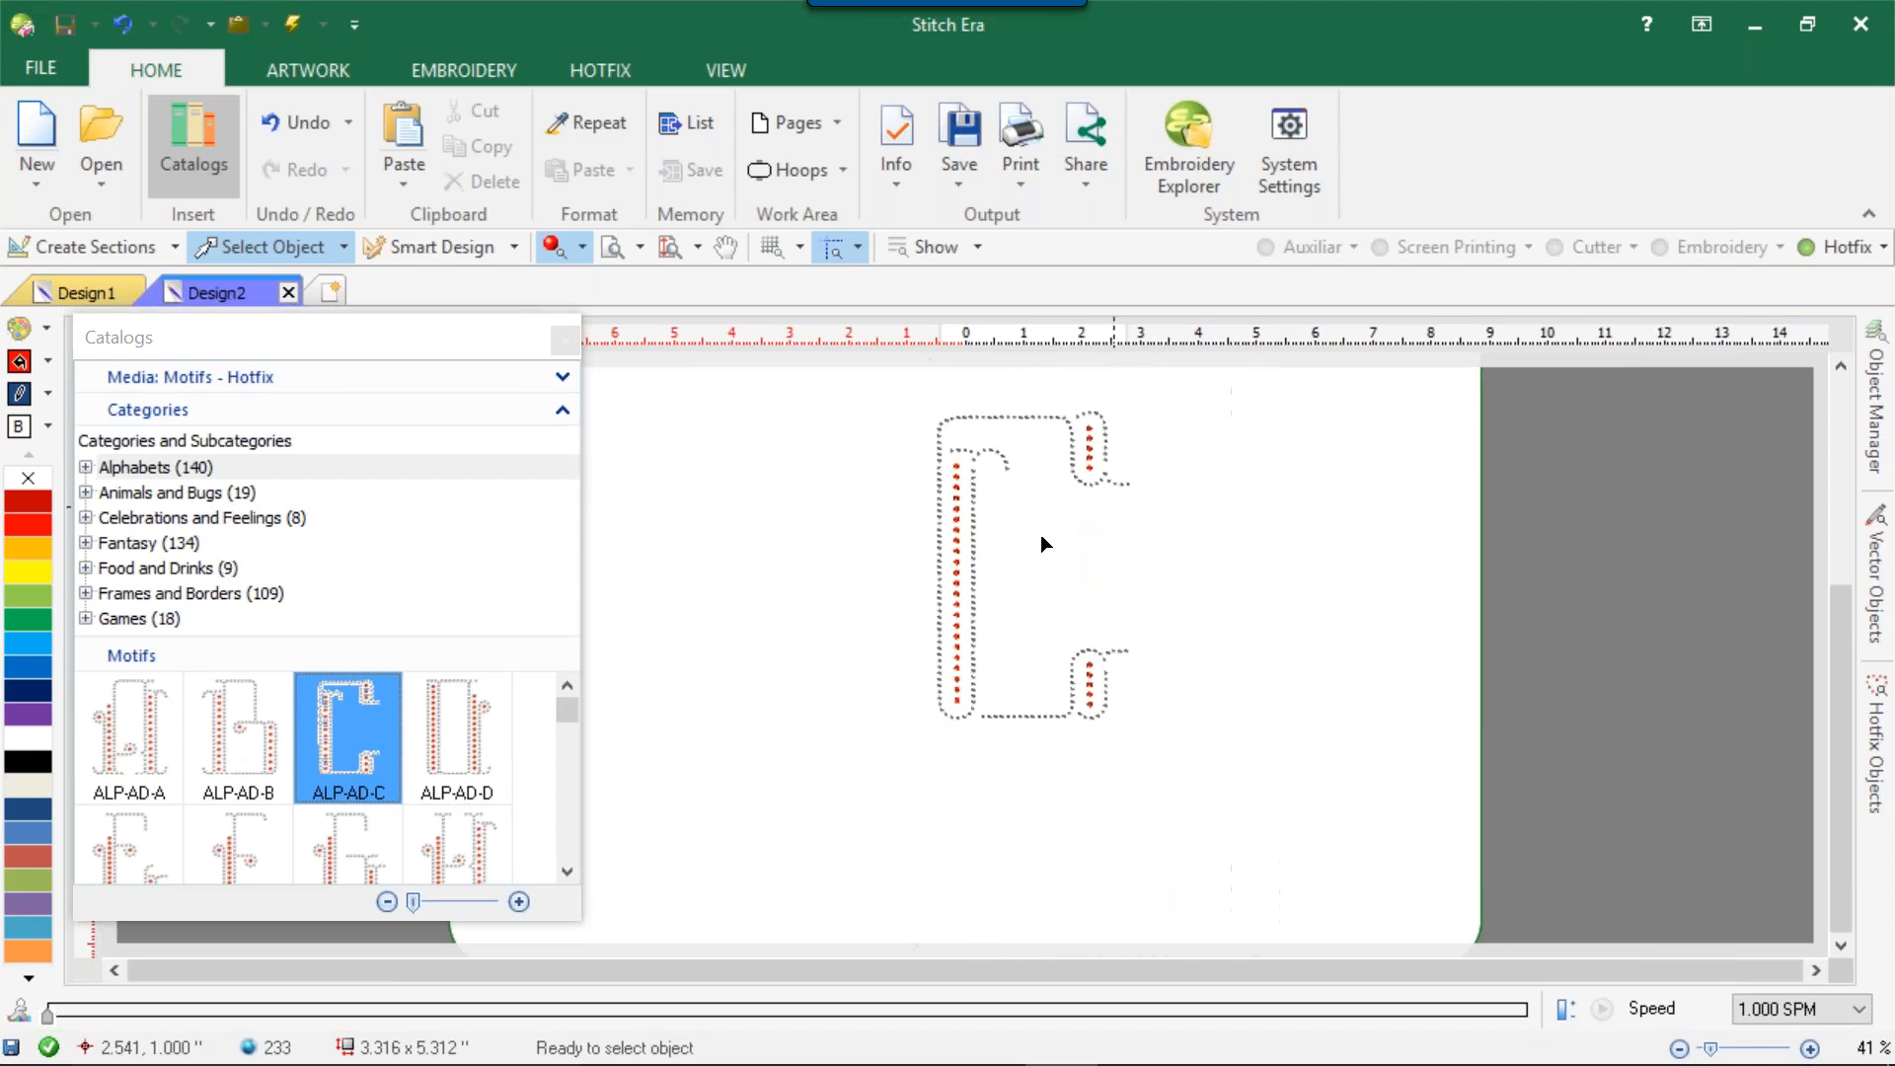
Scale the letter C motif down proportionally to about 1.54 by 2.49 inches.
drag(834, 381, 1278, 801)
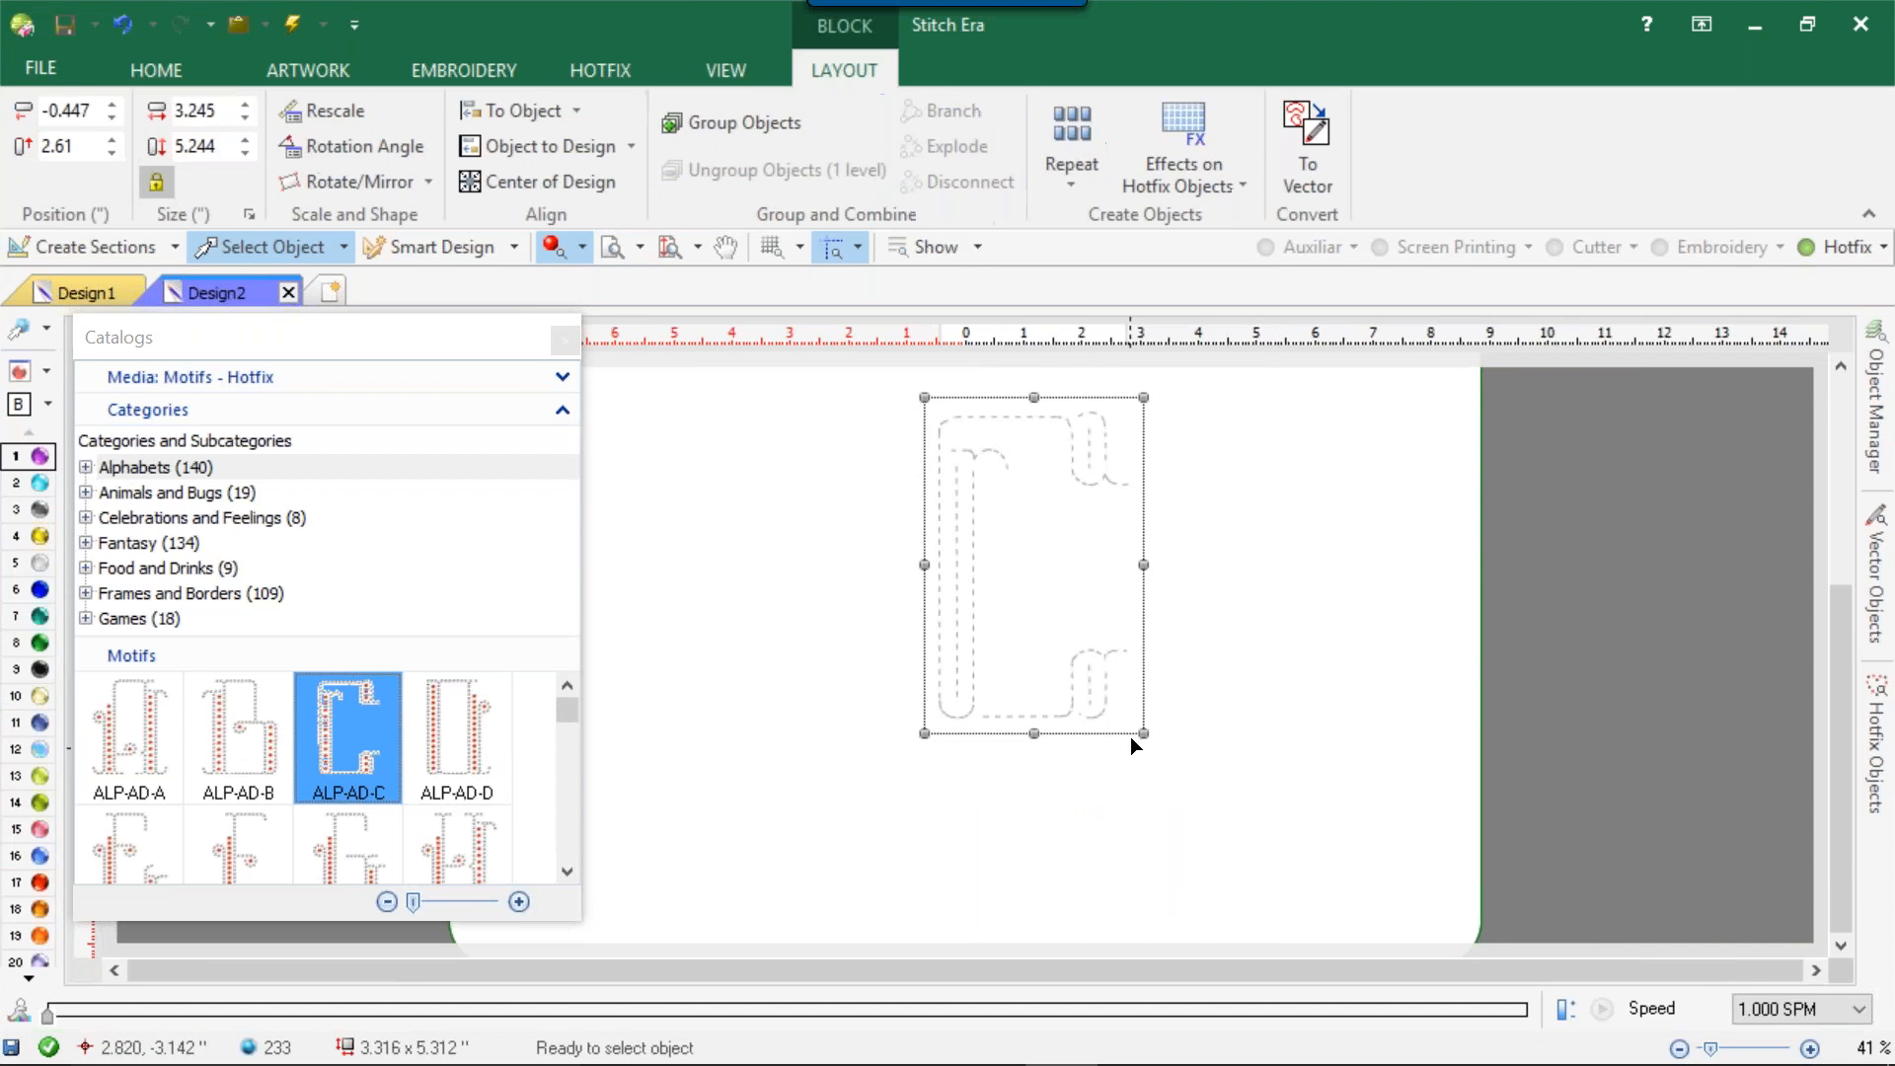
drag(1145, 741, 1094, 650)
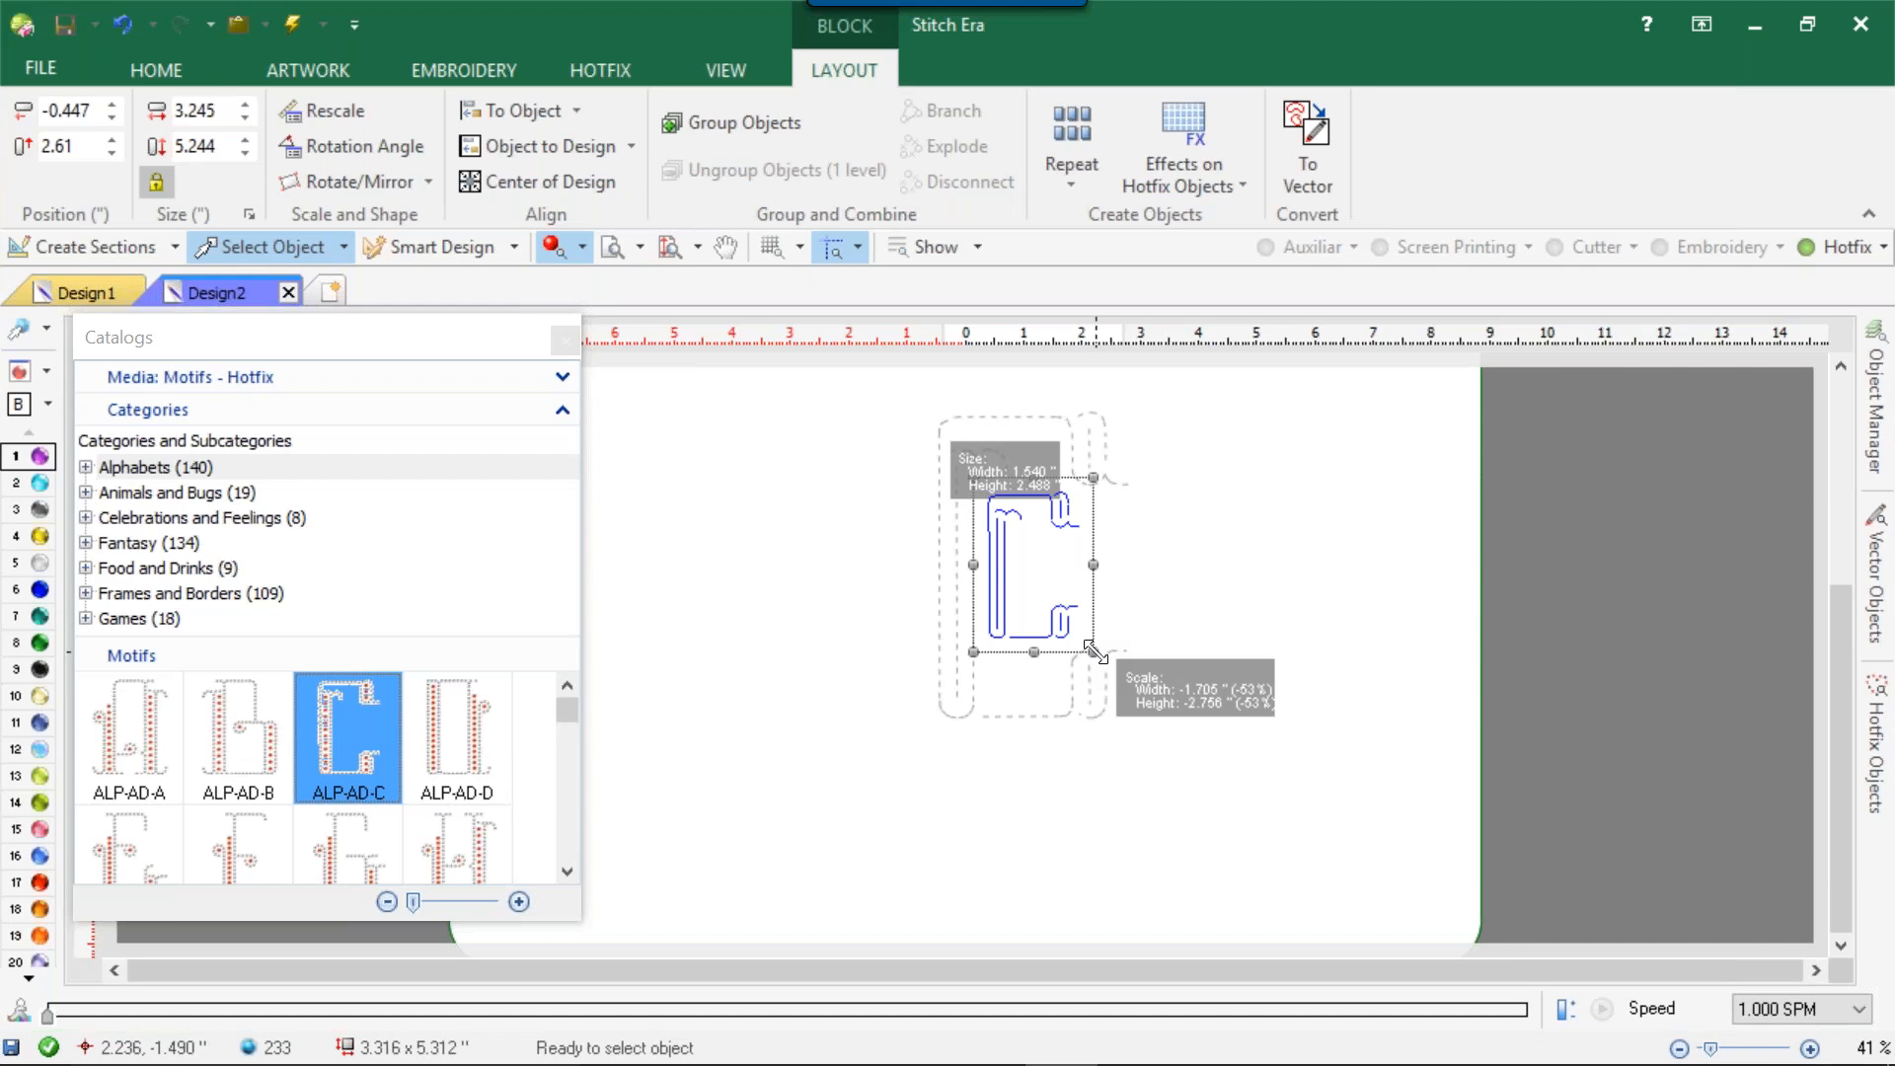
drag(1093, 649, 1094, 651)
click(1080, 567)
scroll(1063, 577, up, 3)
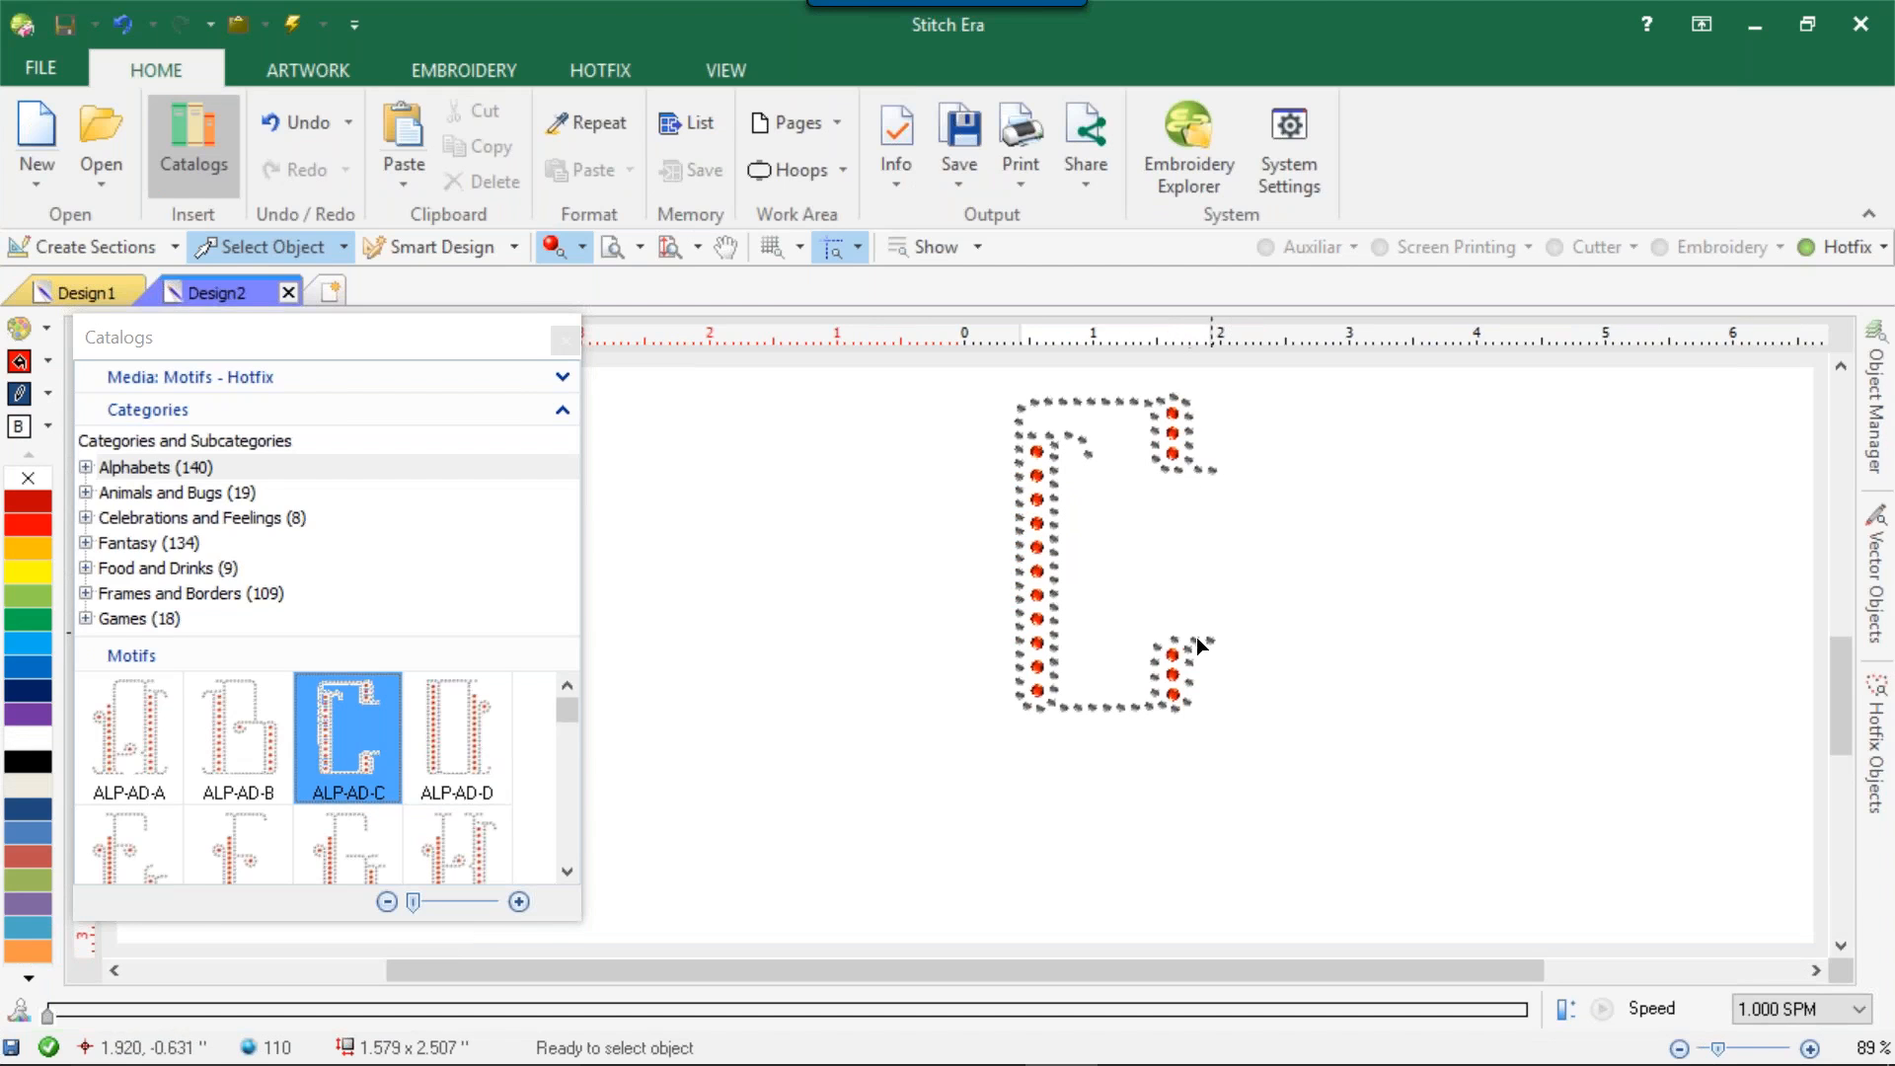
Change the beads of the letter C's long outer border path to clear crystal 6 ss.
click(1082, 403)
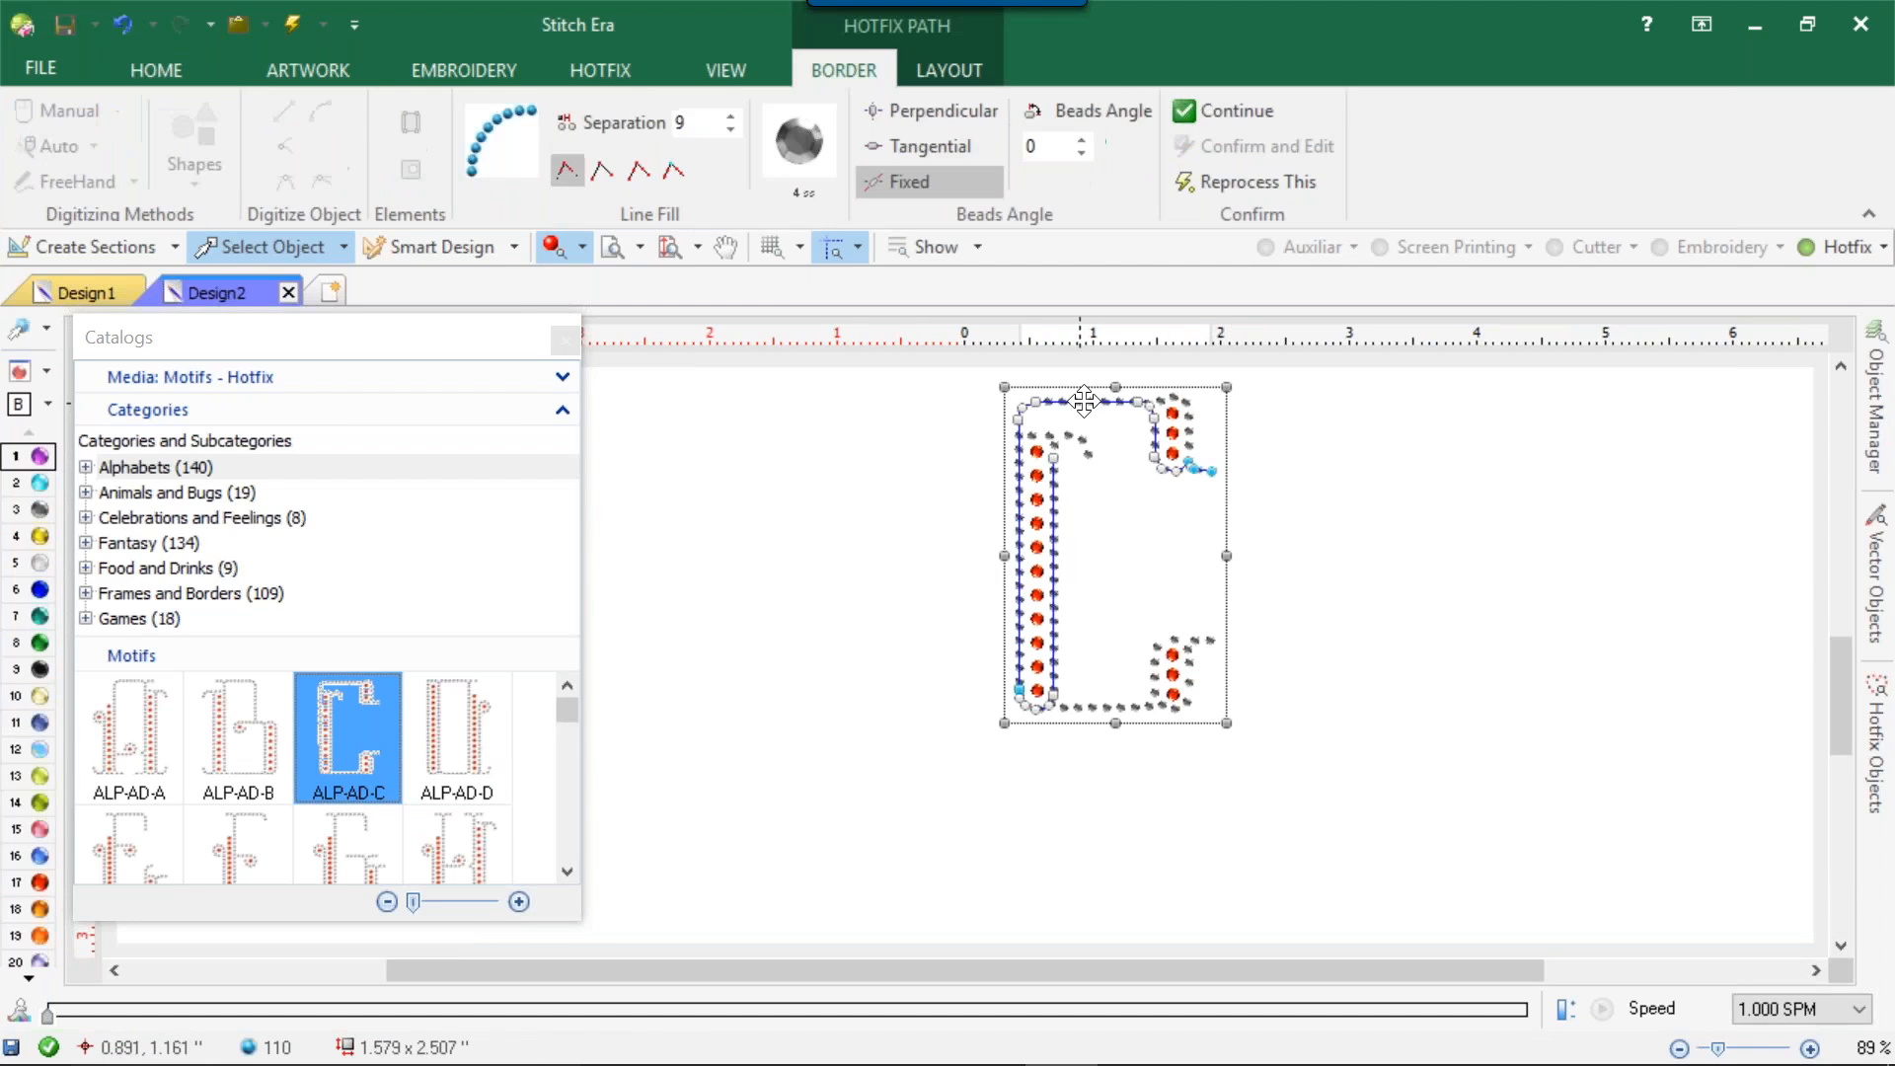
click(801, 144)
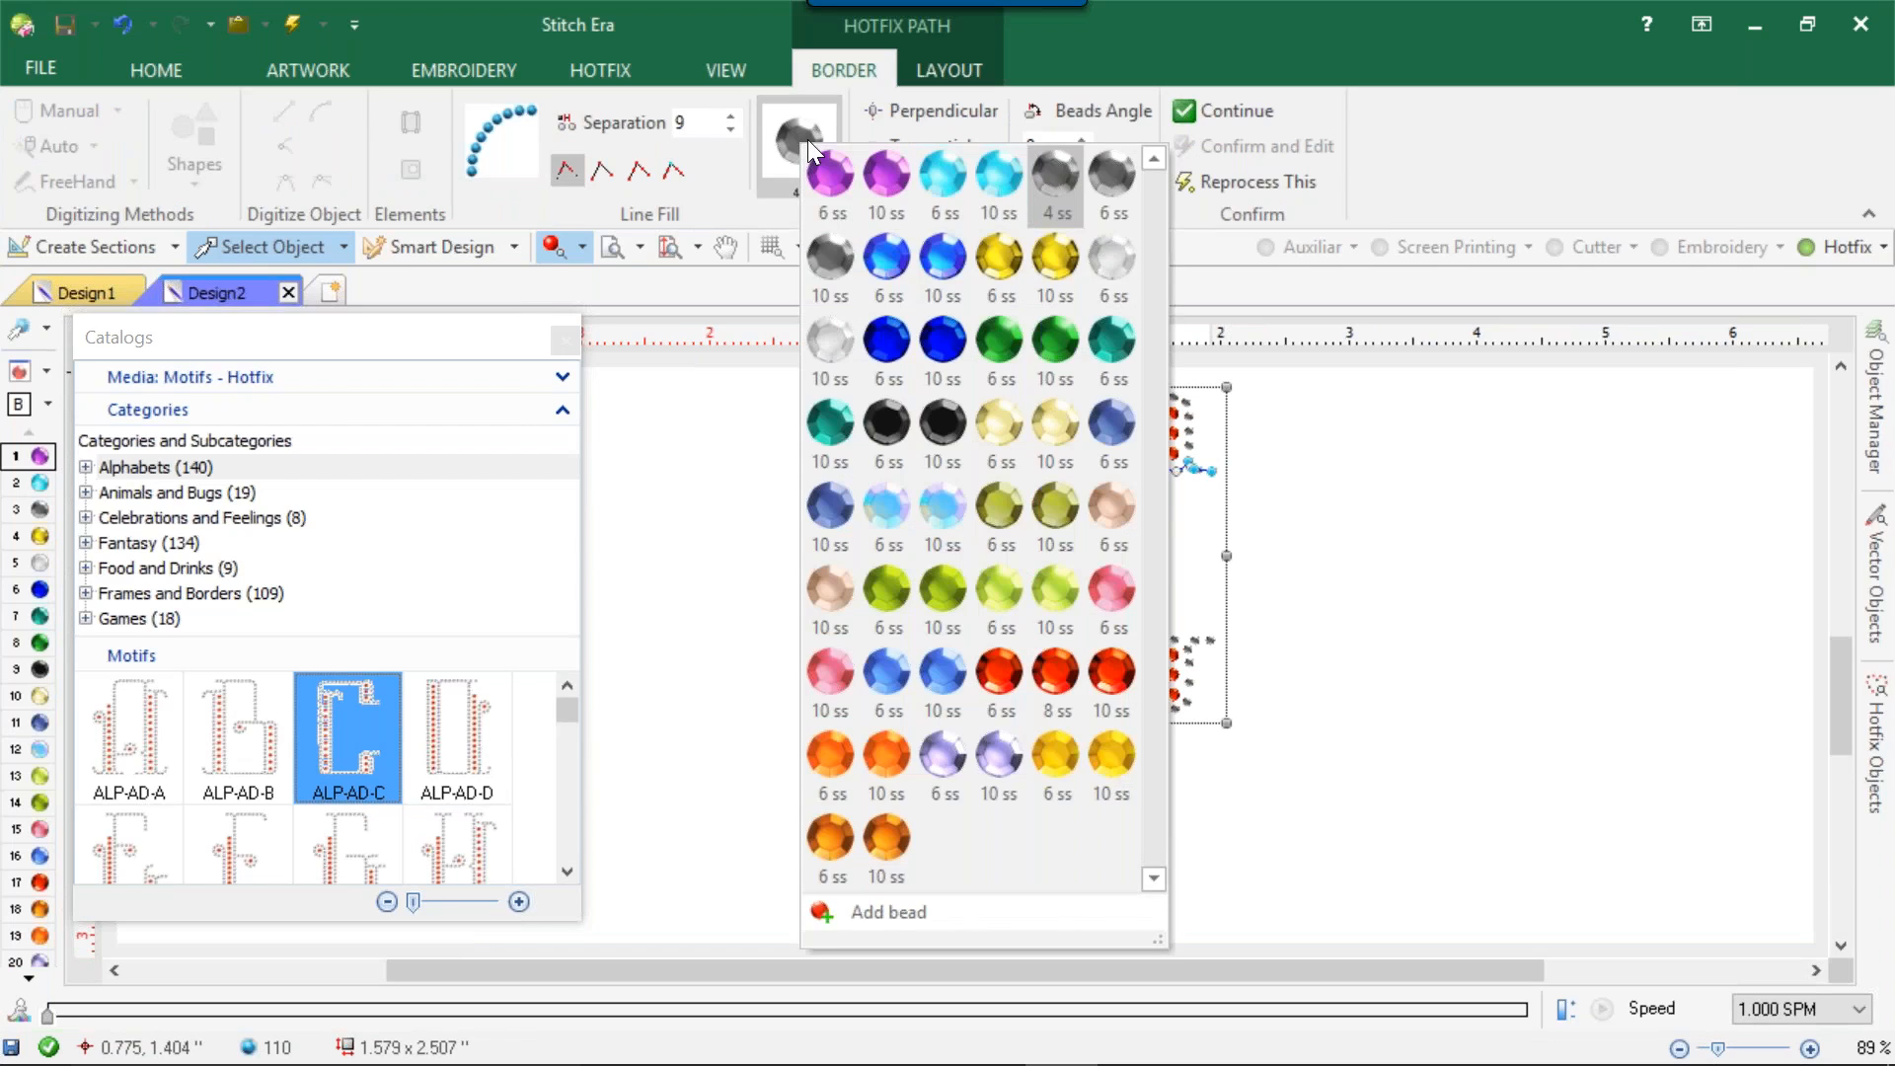
click(1113, 265)
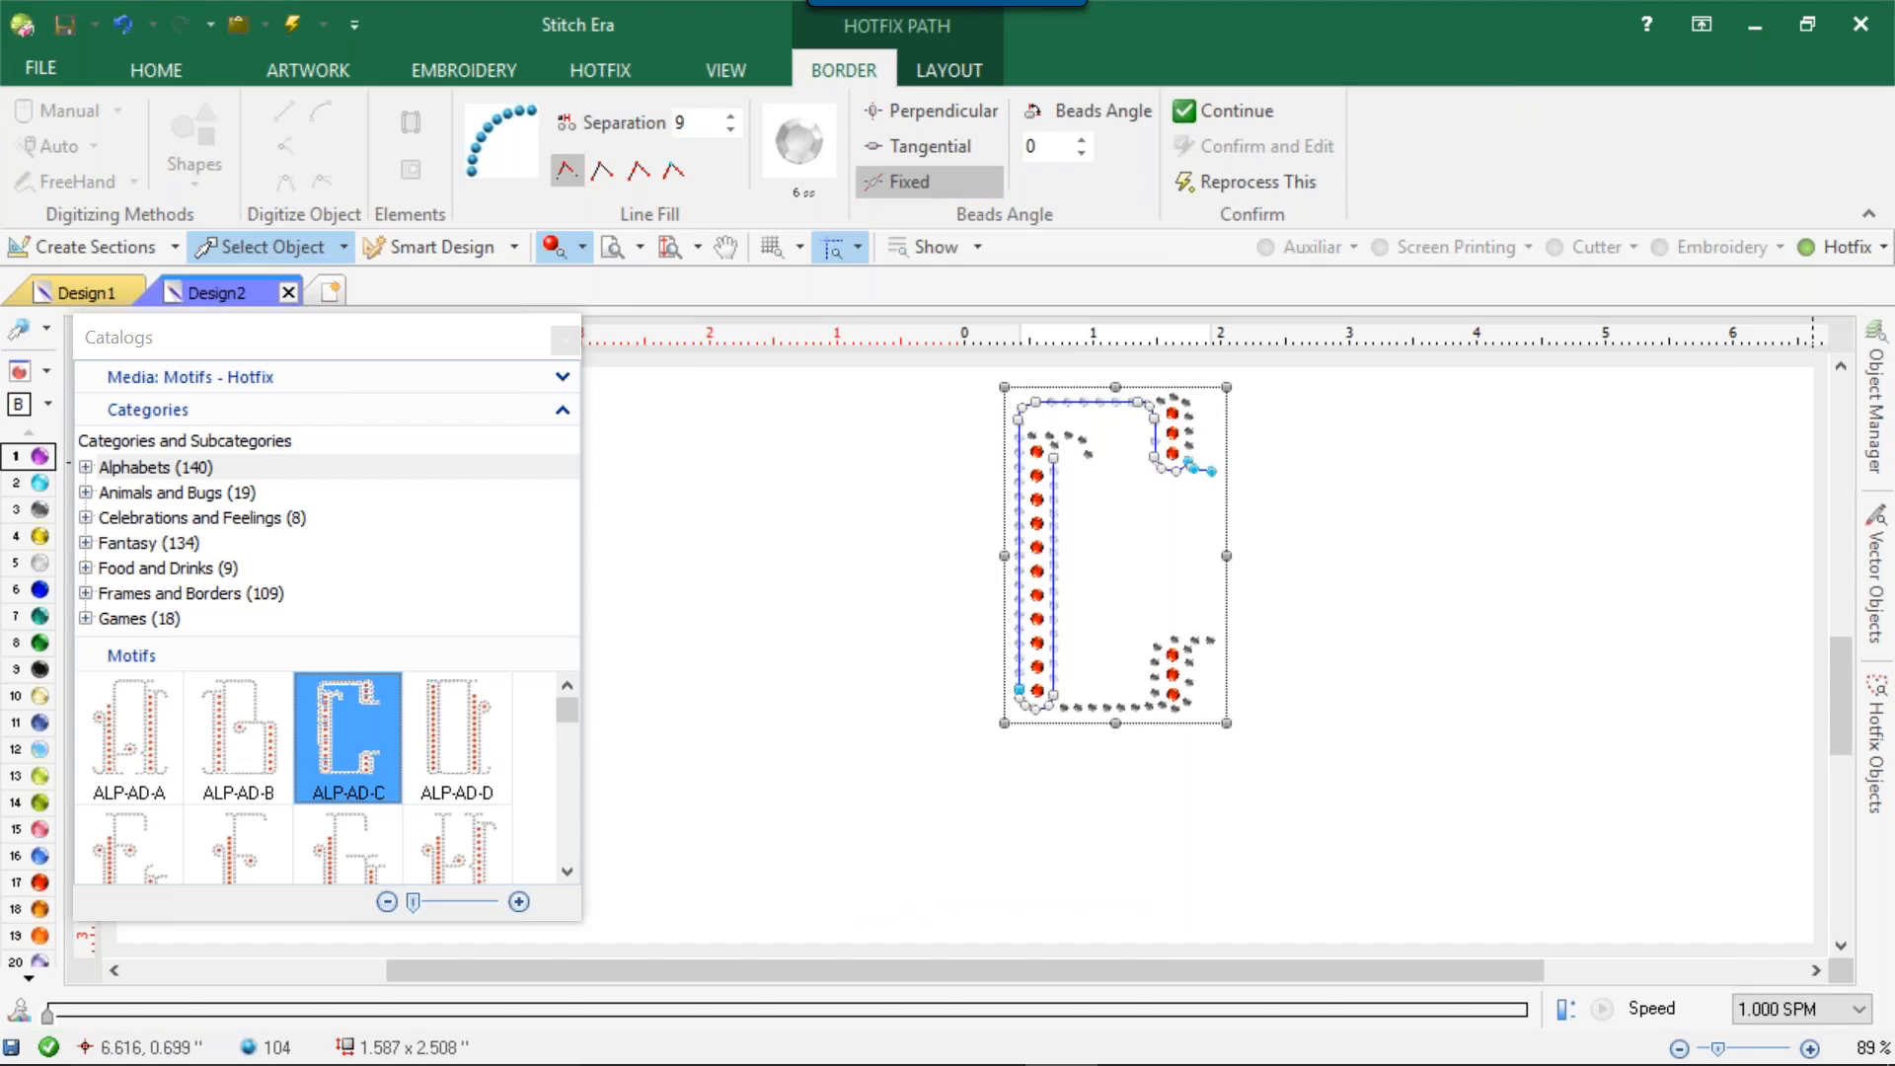
Set the bead type of hotfix paths 1 to 5 to clear crystal 6 ss.
click(1874, 473)
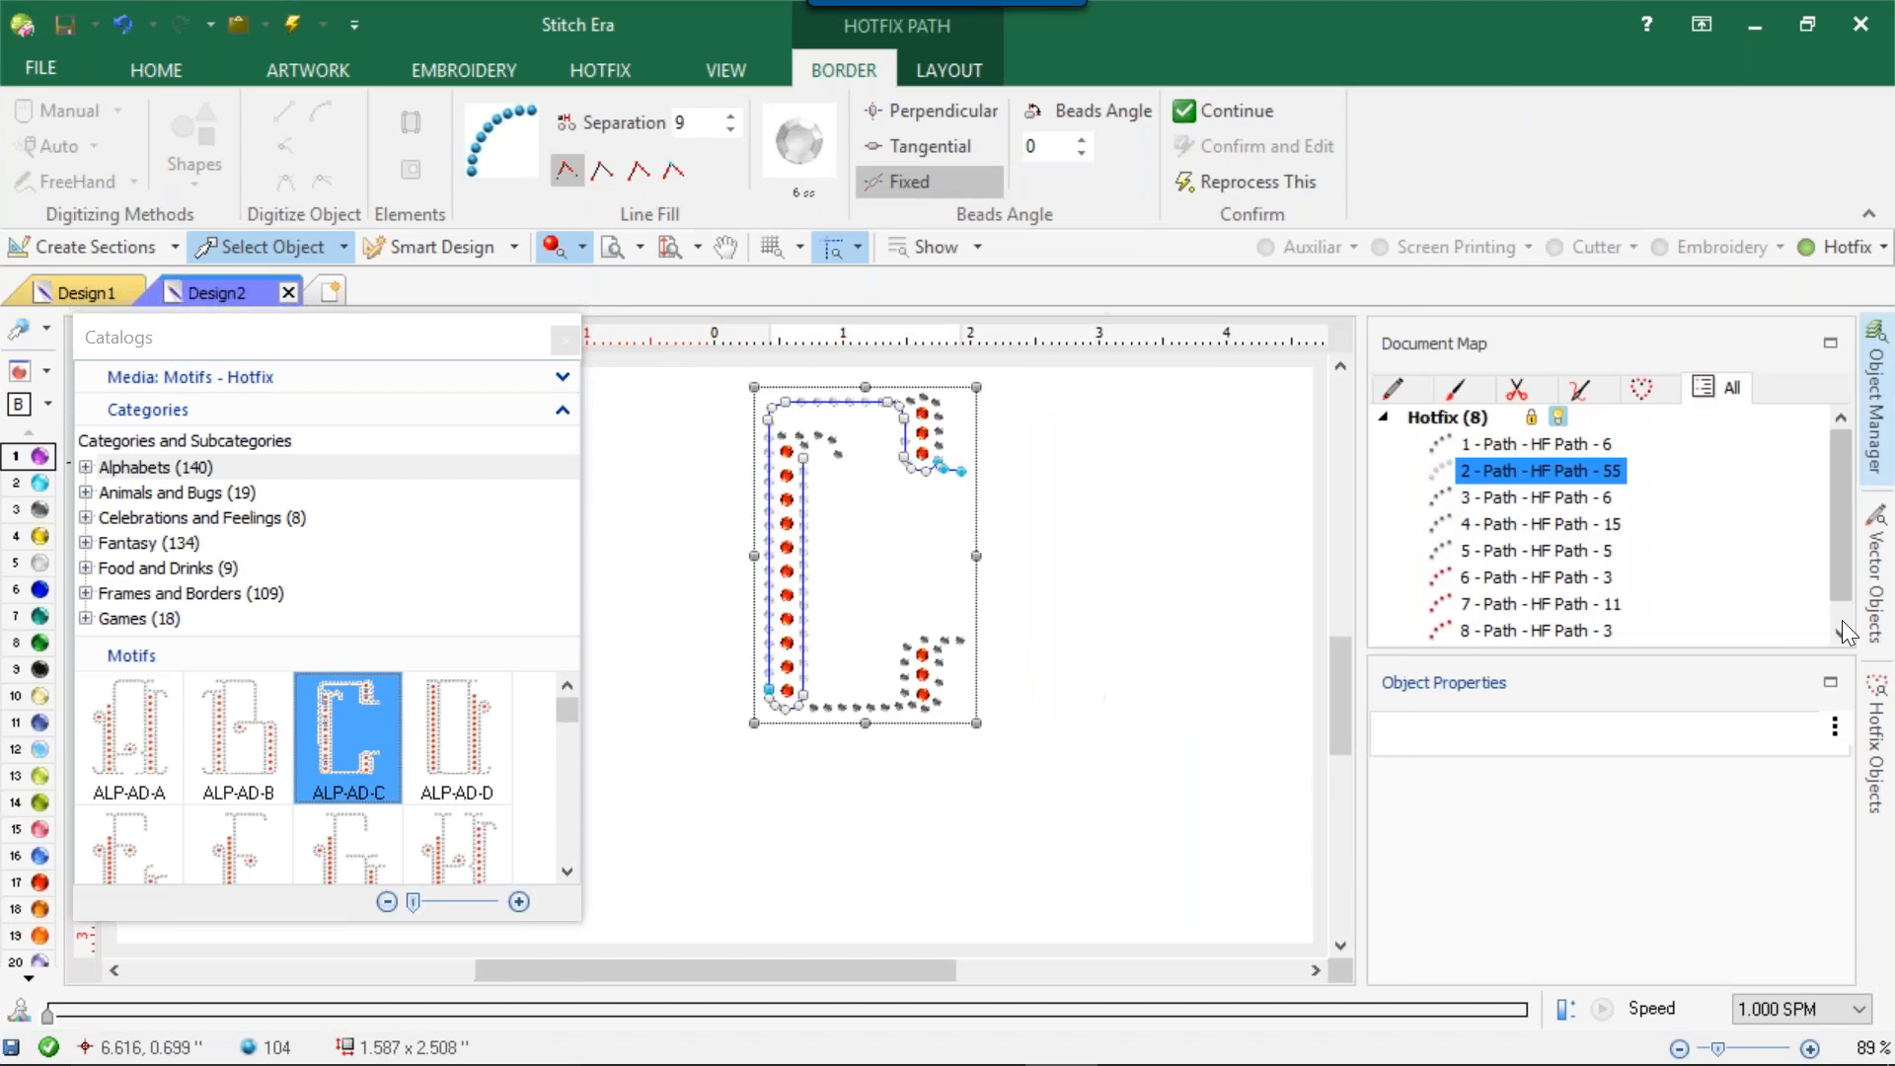
click(1556, 450)
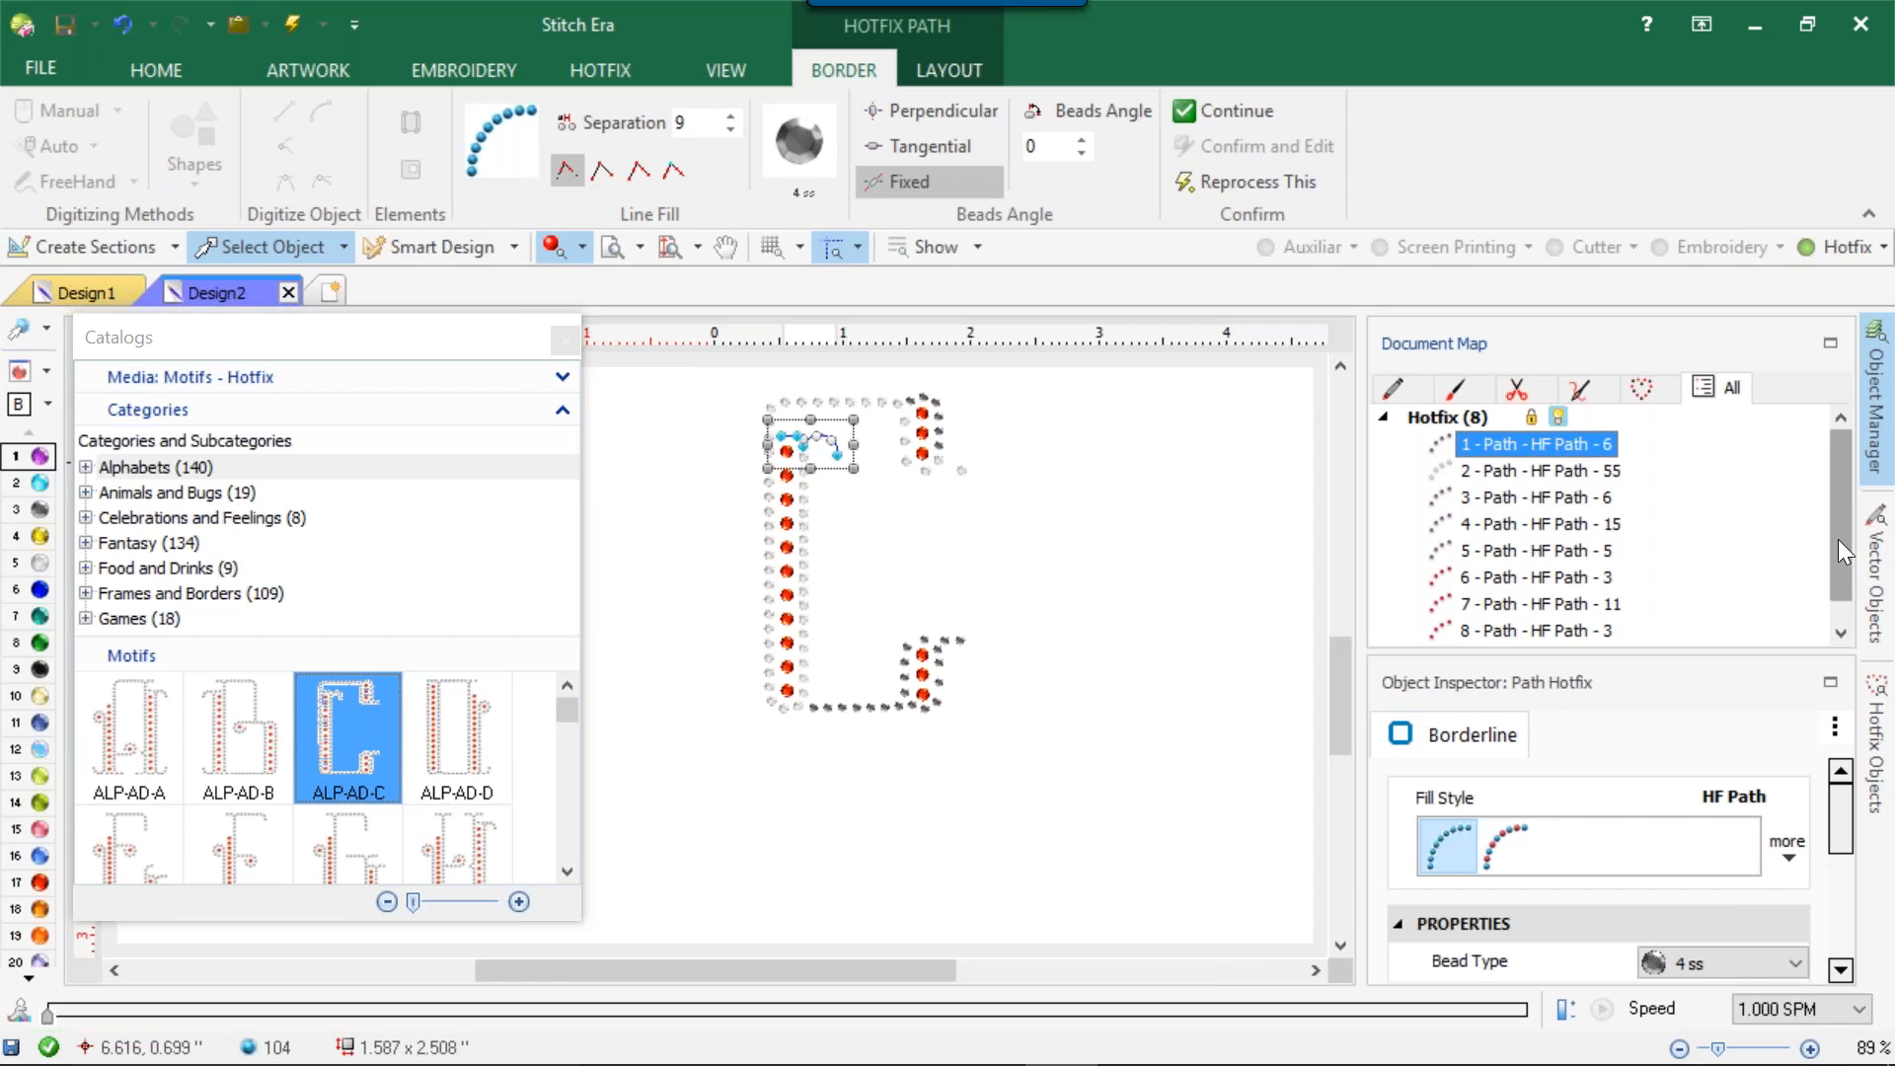
shift+click(1477, 552)
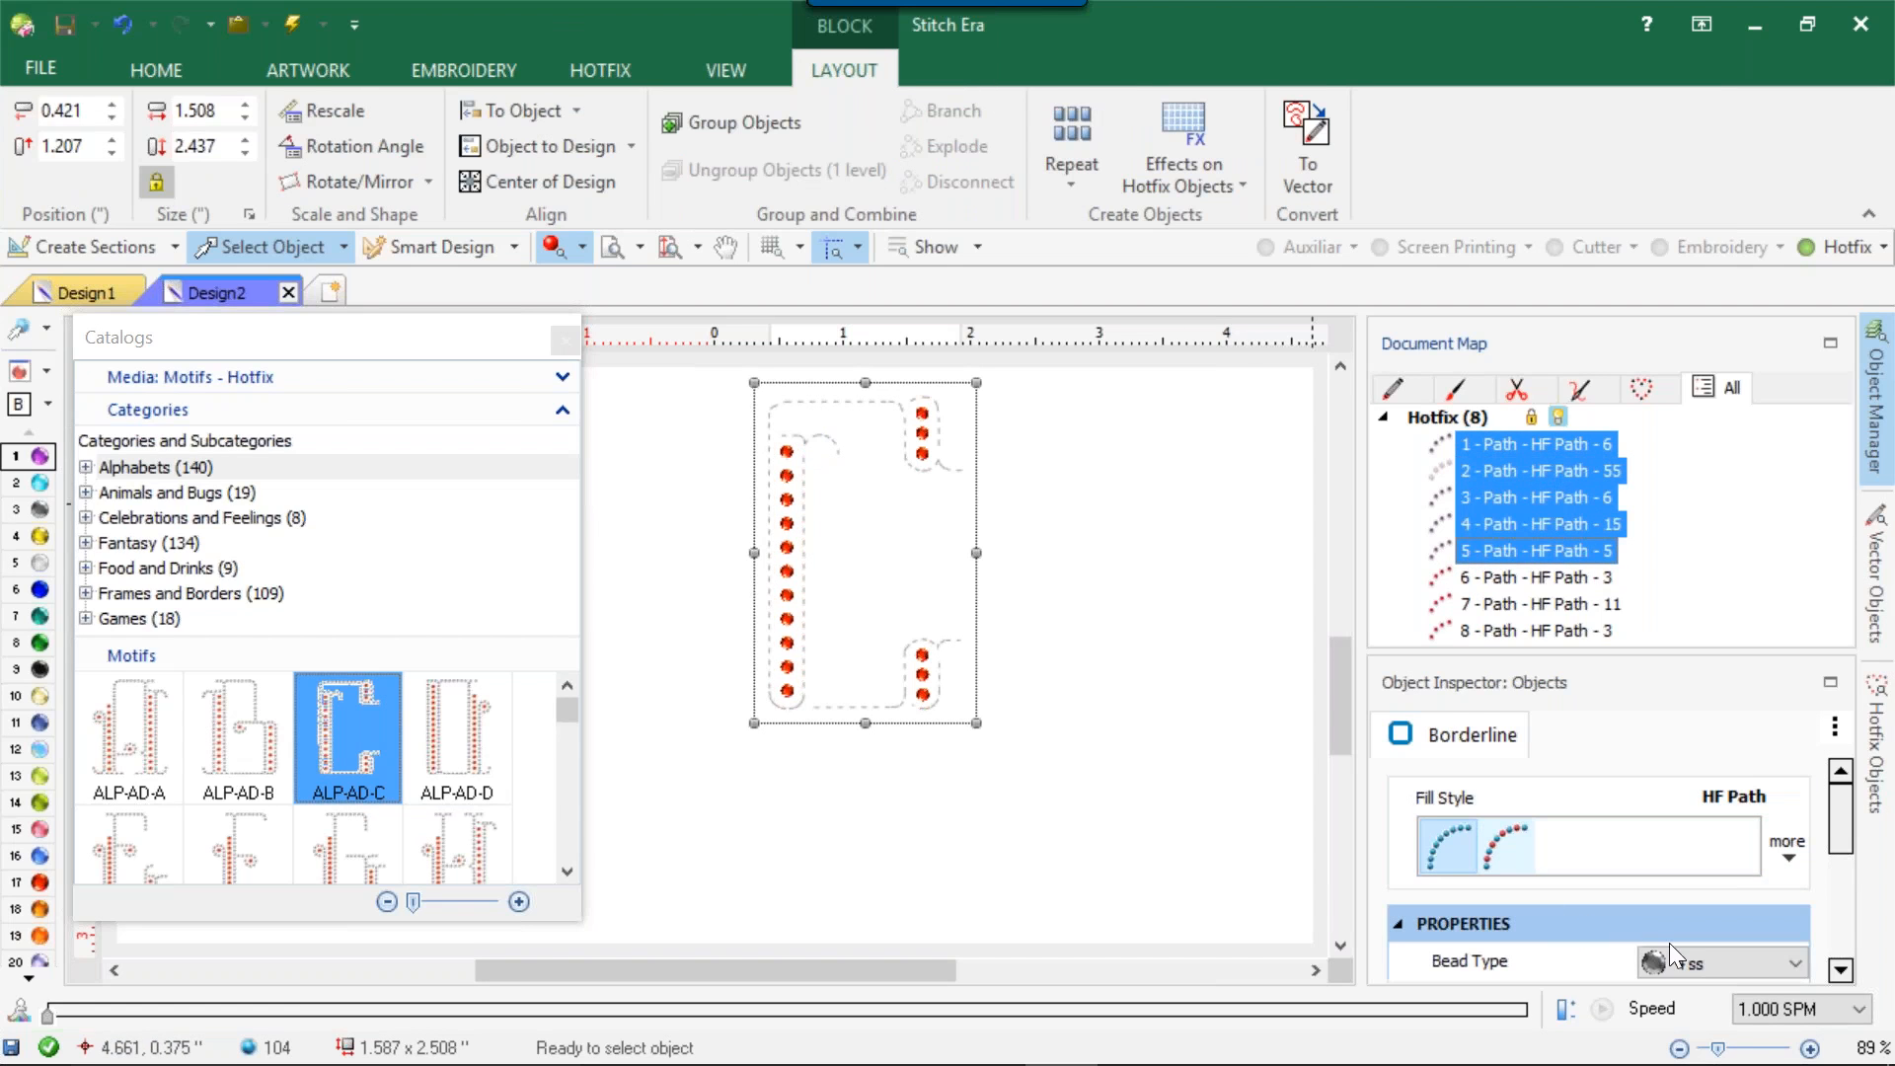
click(1696, 963)
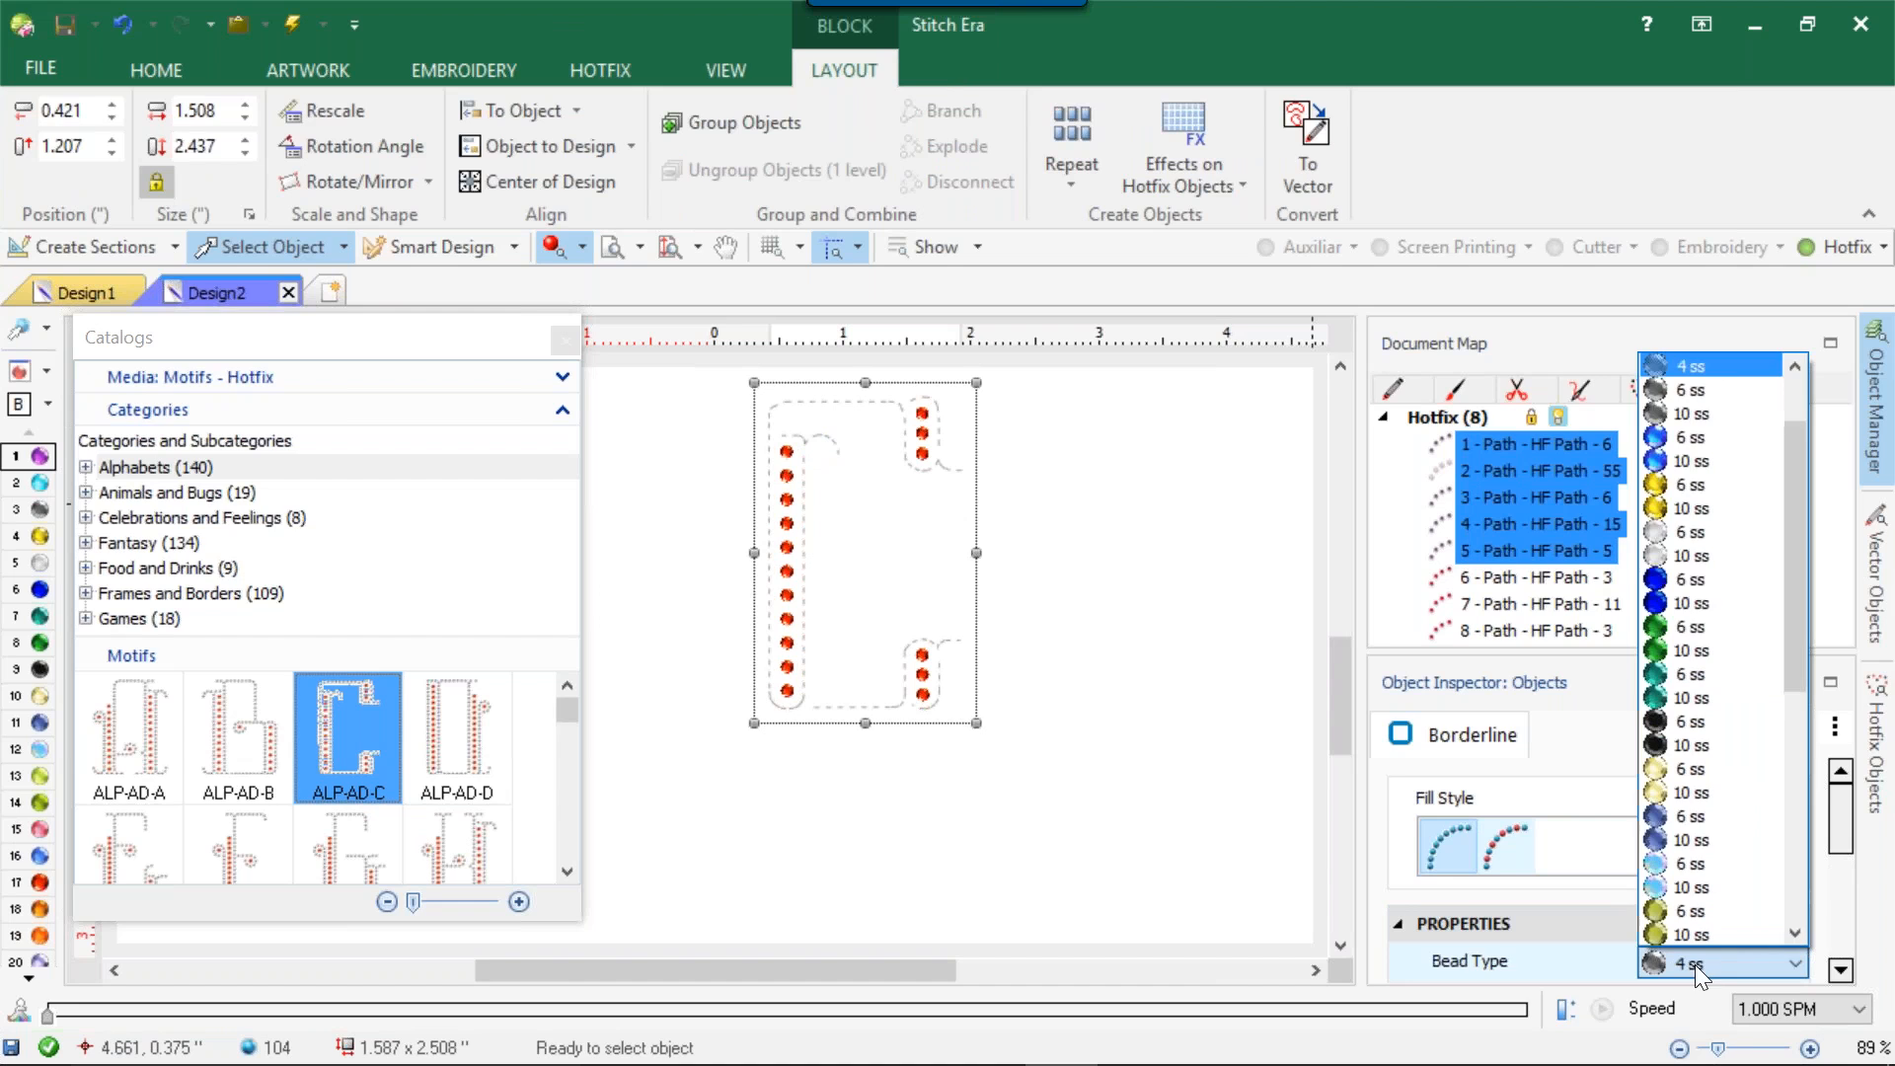
click(1680, 531)
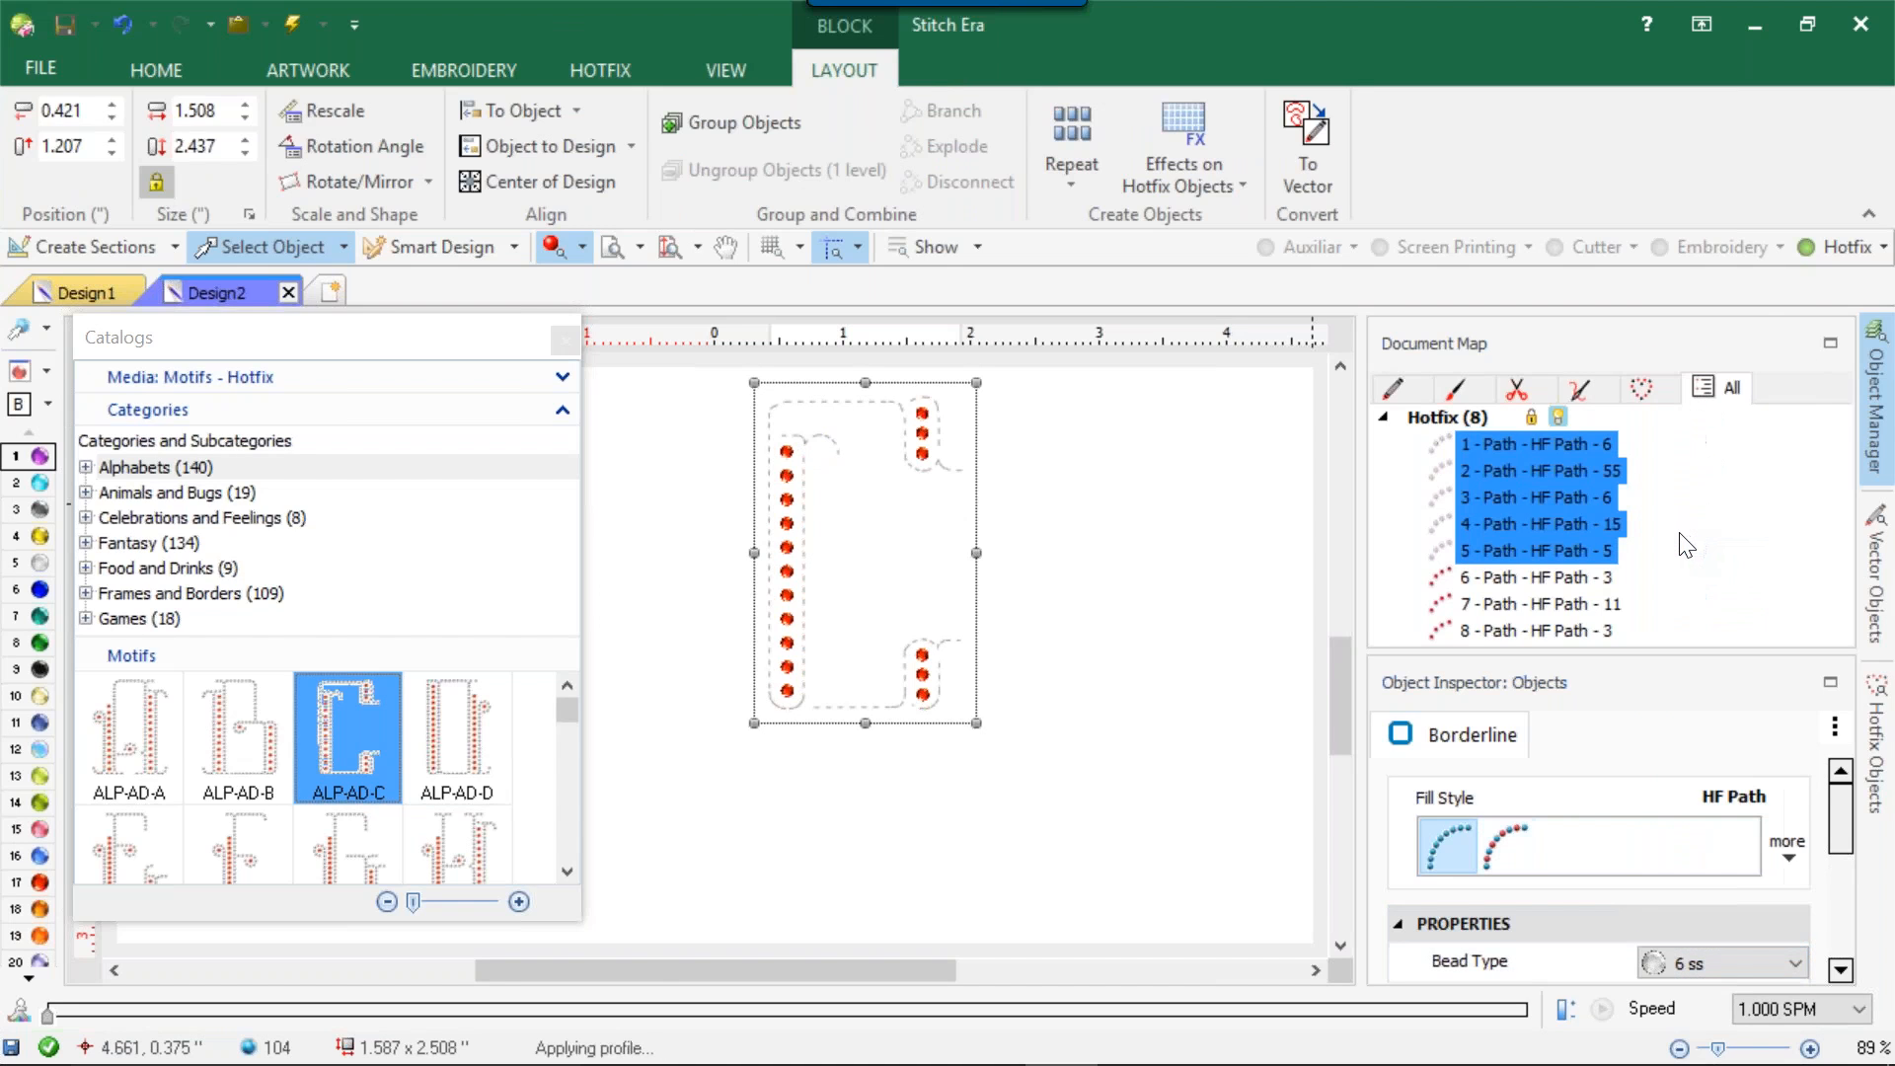
Set the bead type of hotfix paths 6 to 8 to red 10 ss and deselect them.
click(1489, 575)
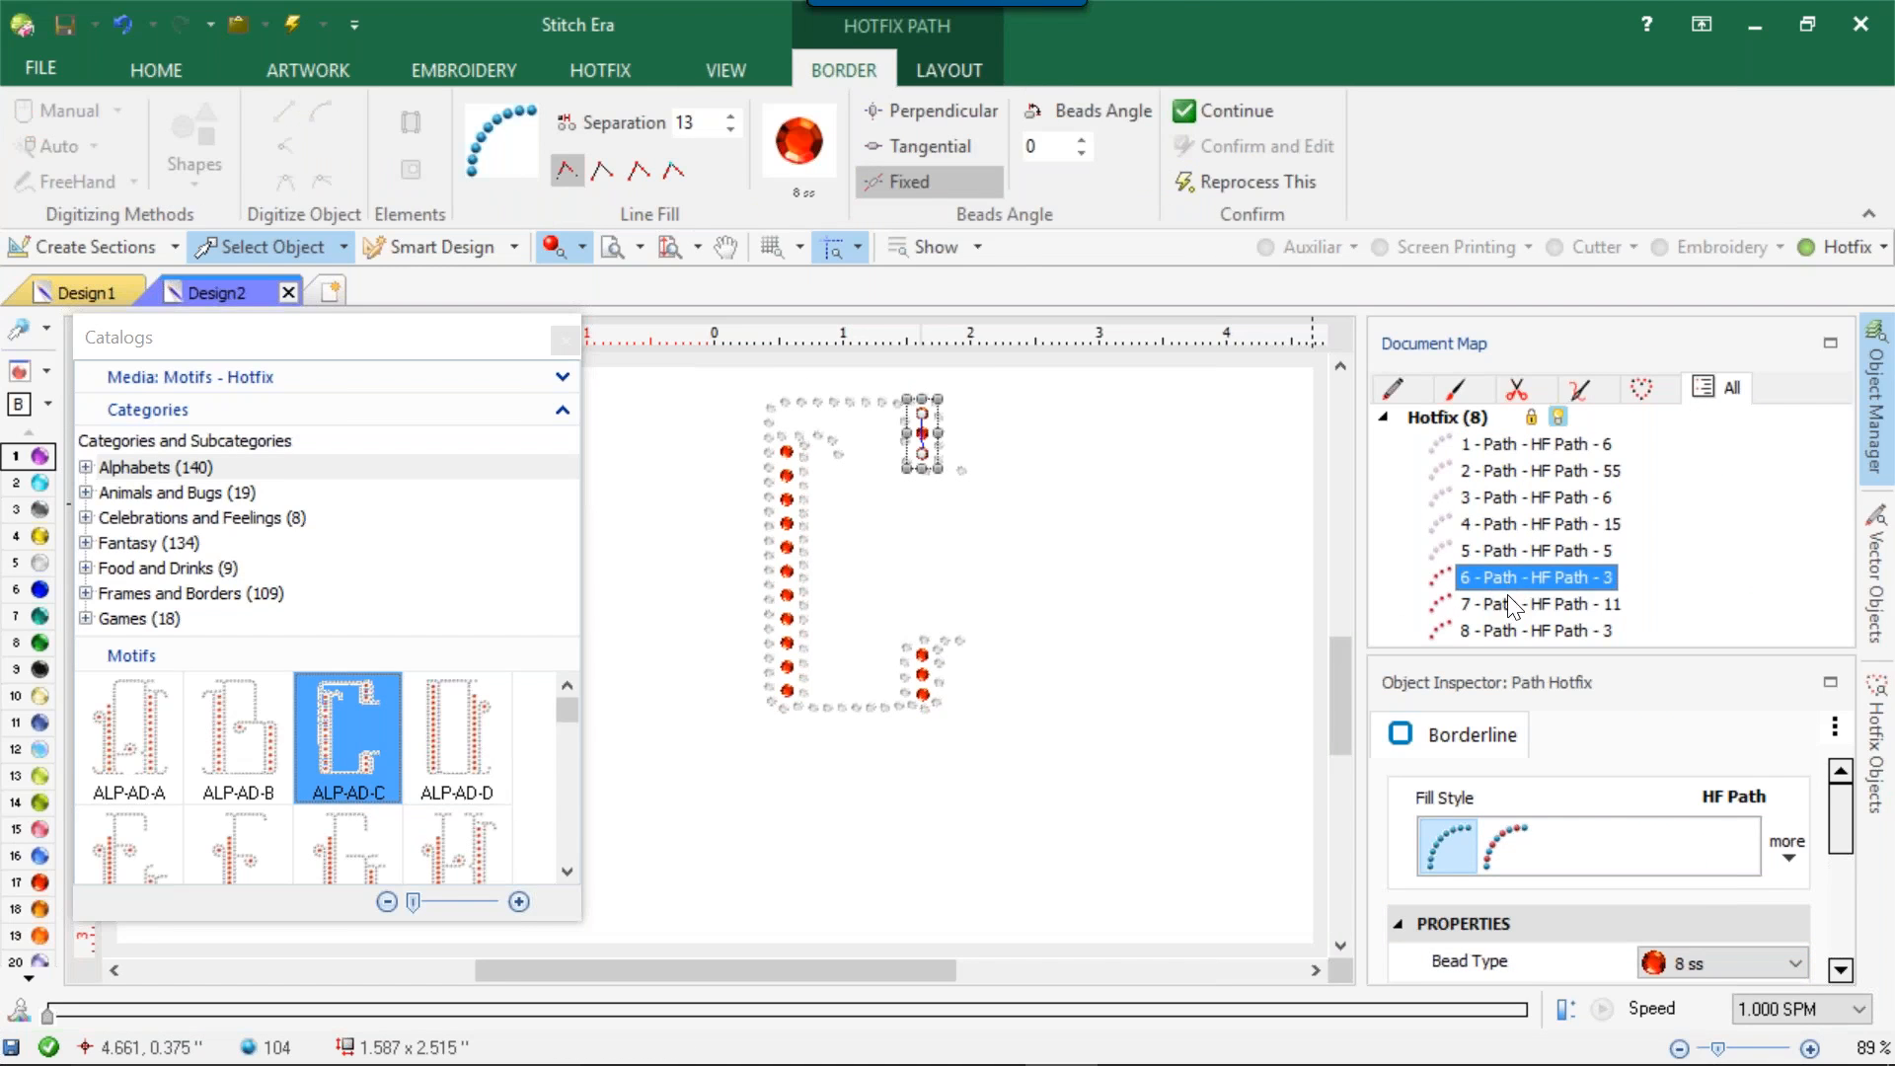
shift+click(1507, 630)
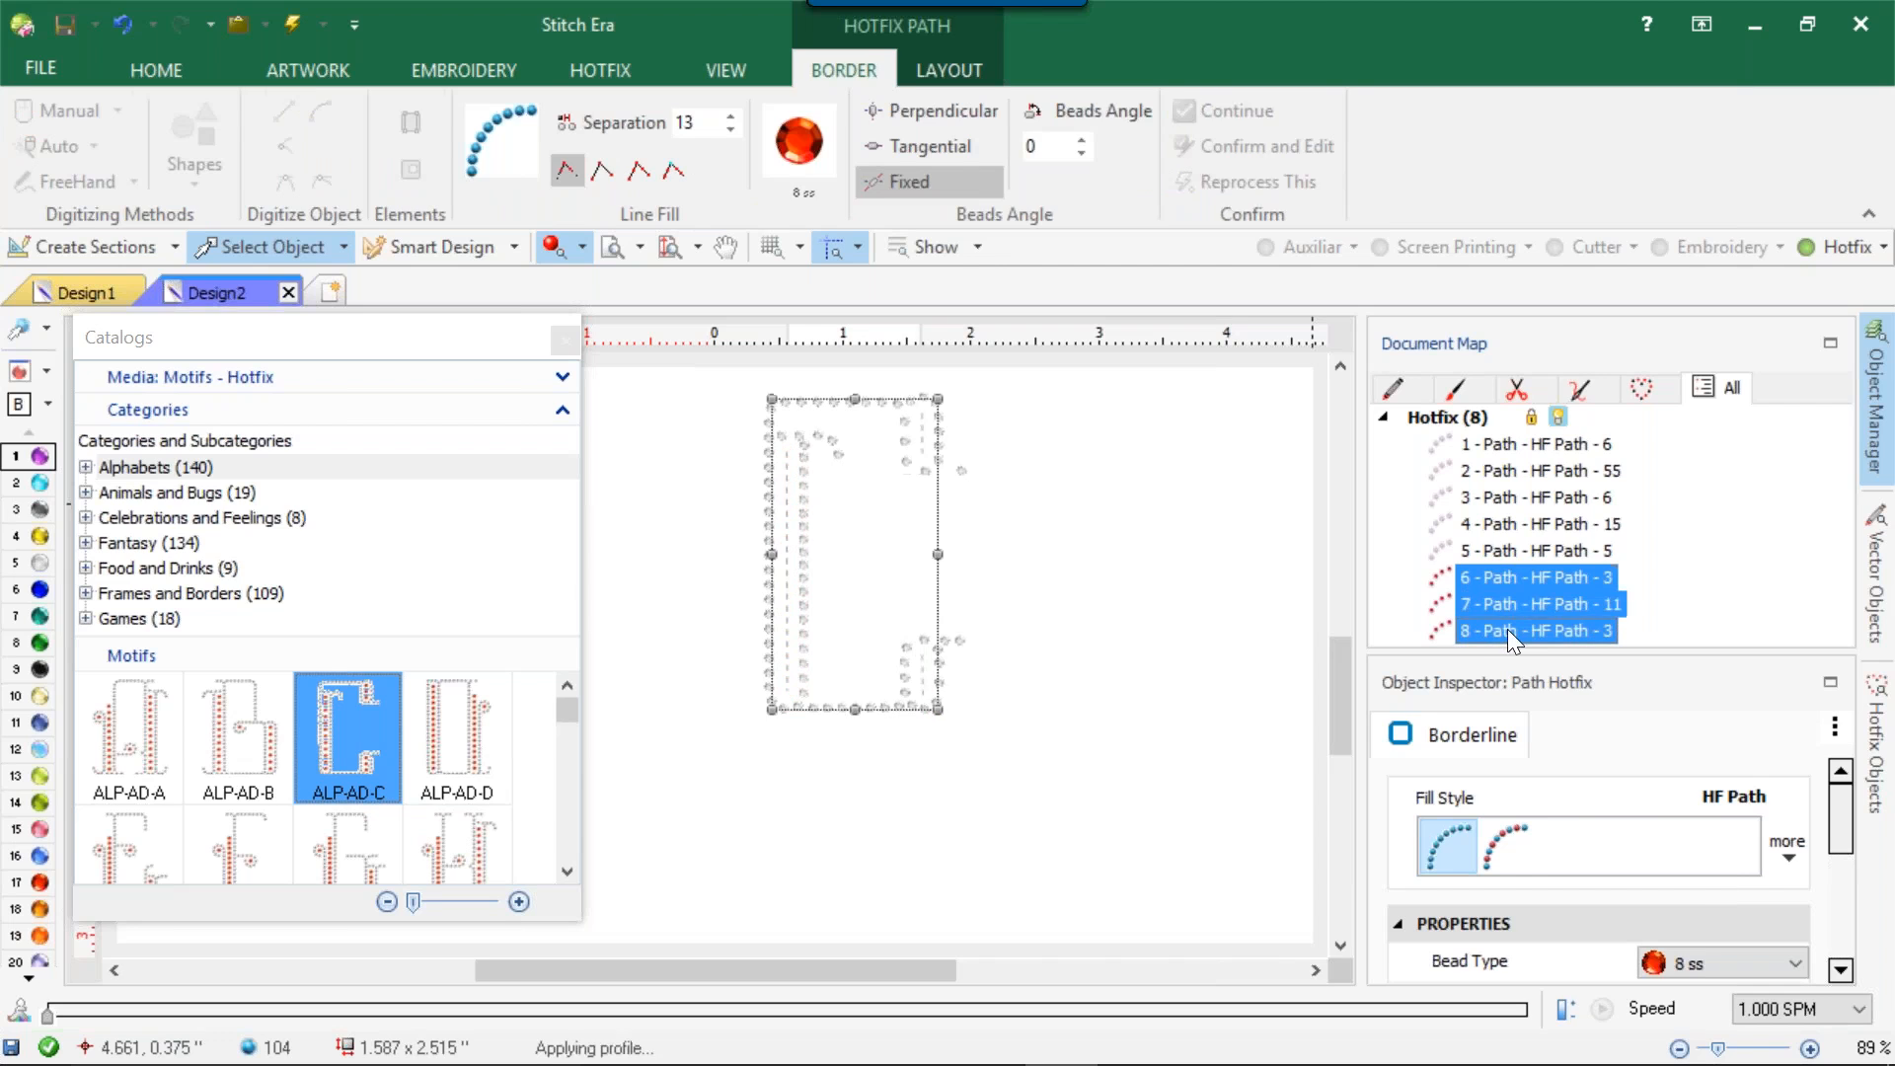
click(1679, 973)
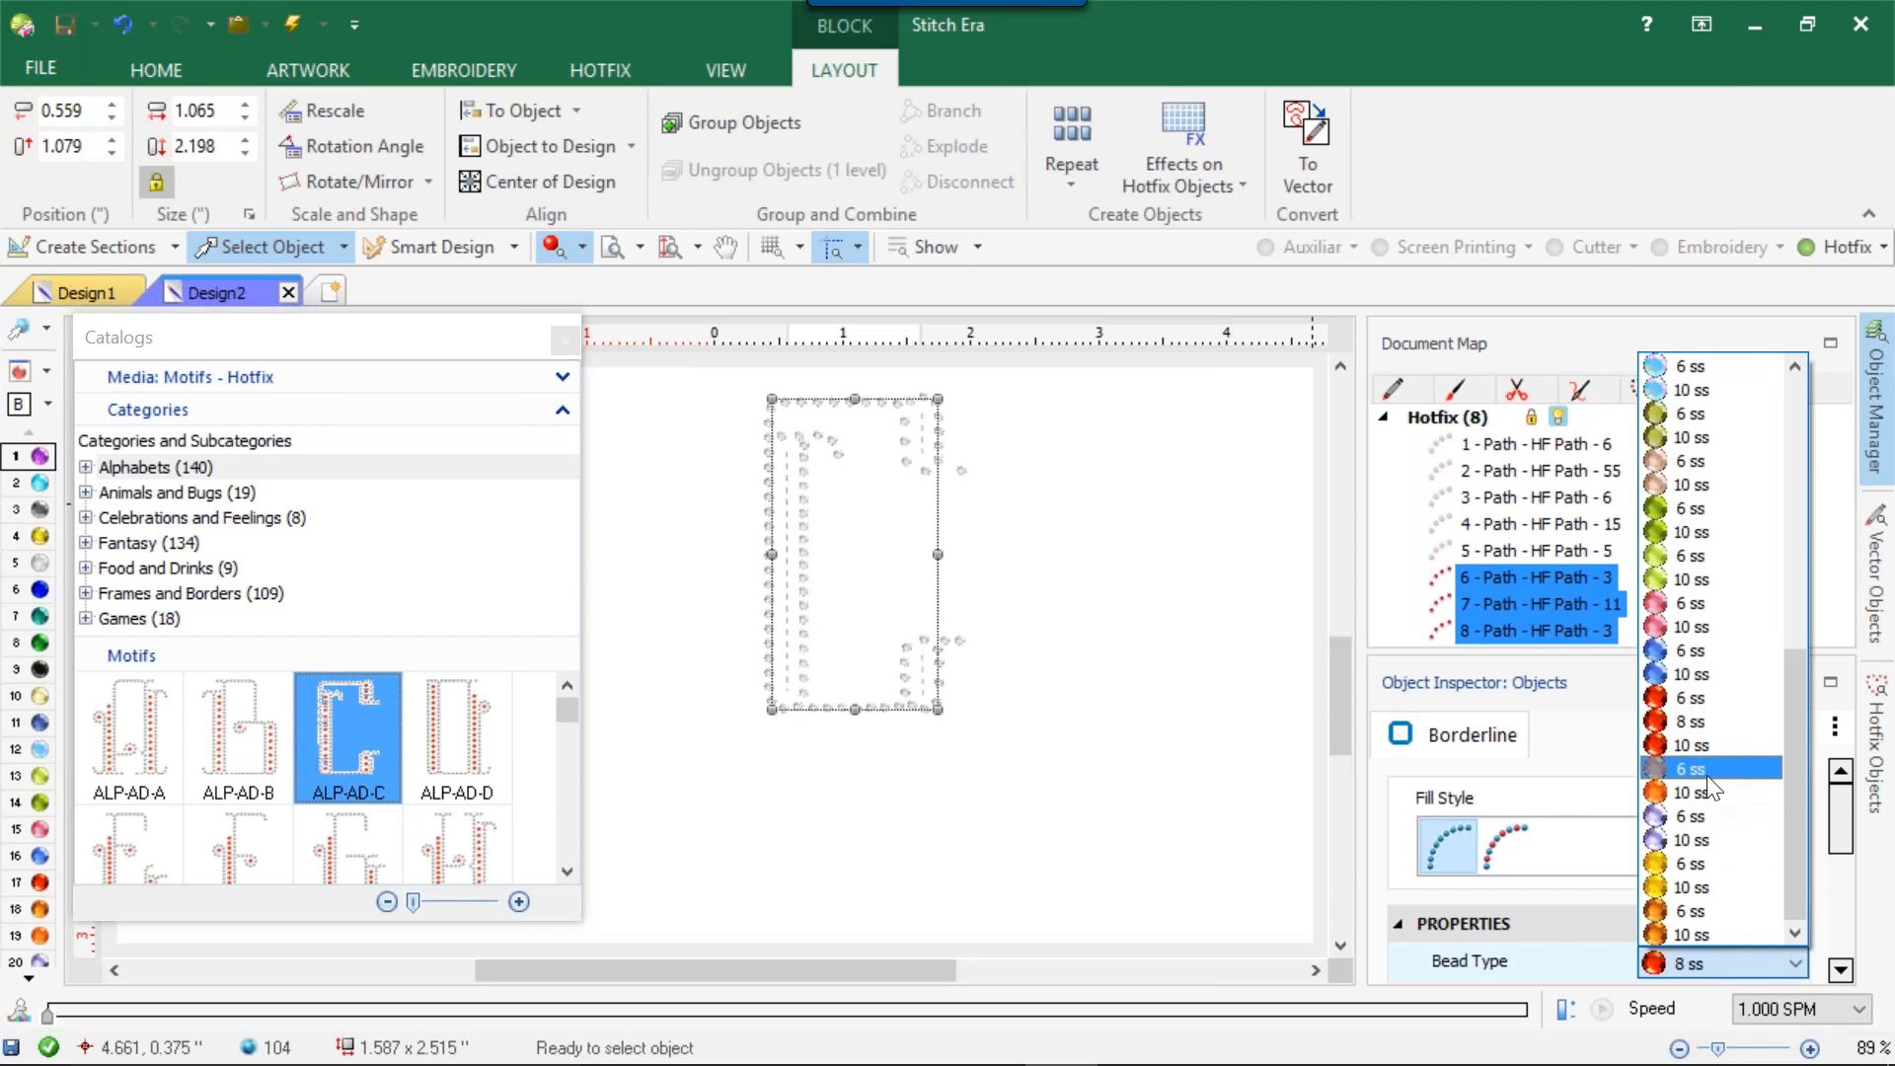
click(1694, 742)
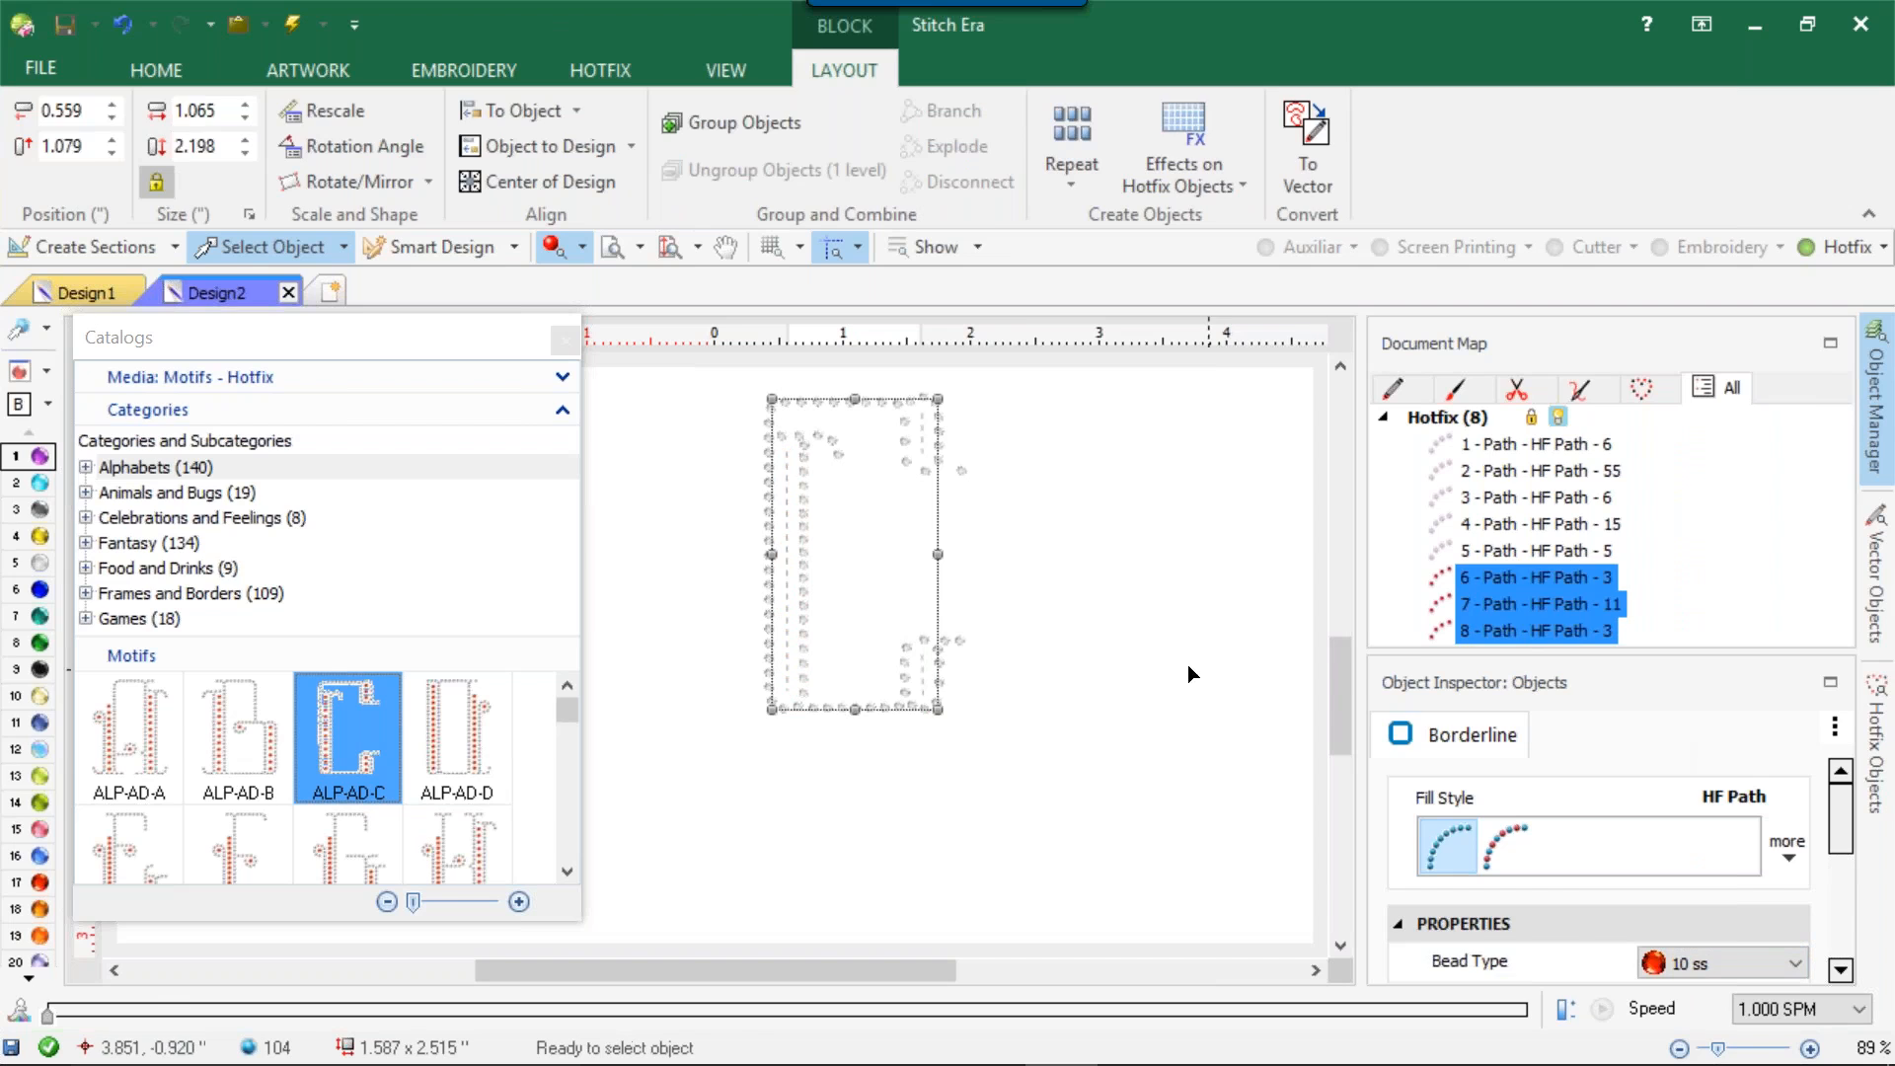
click(1141, 641)
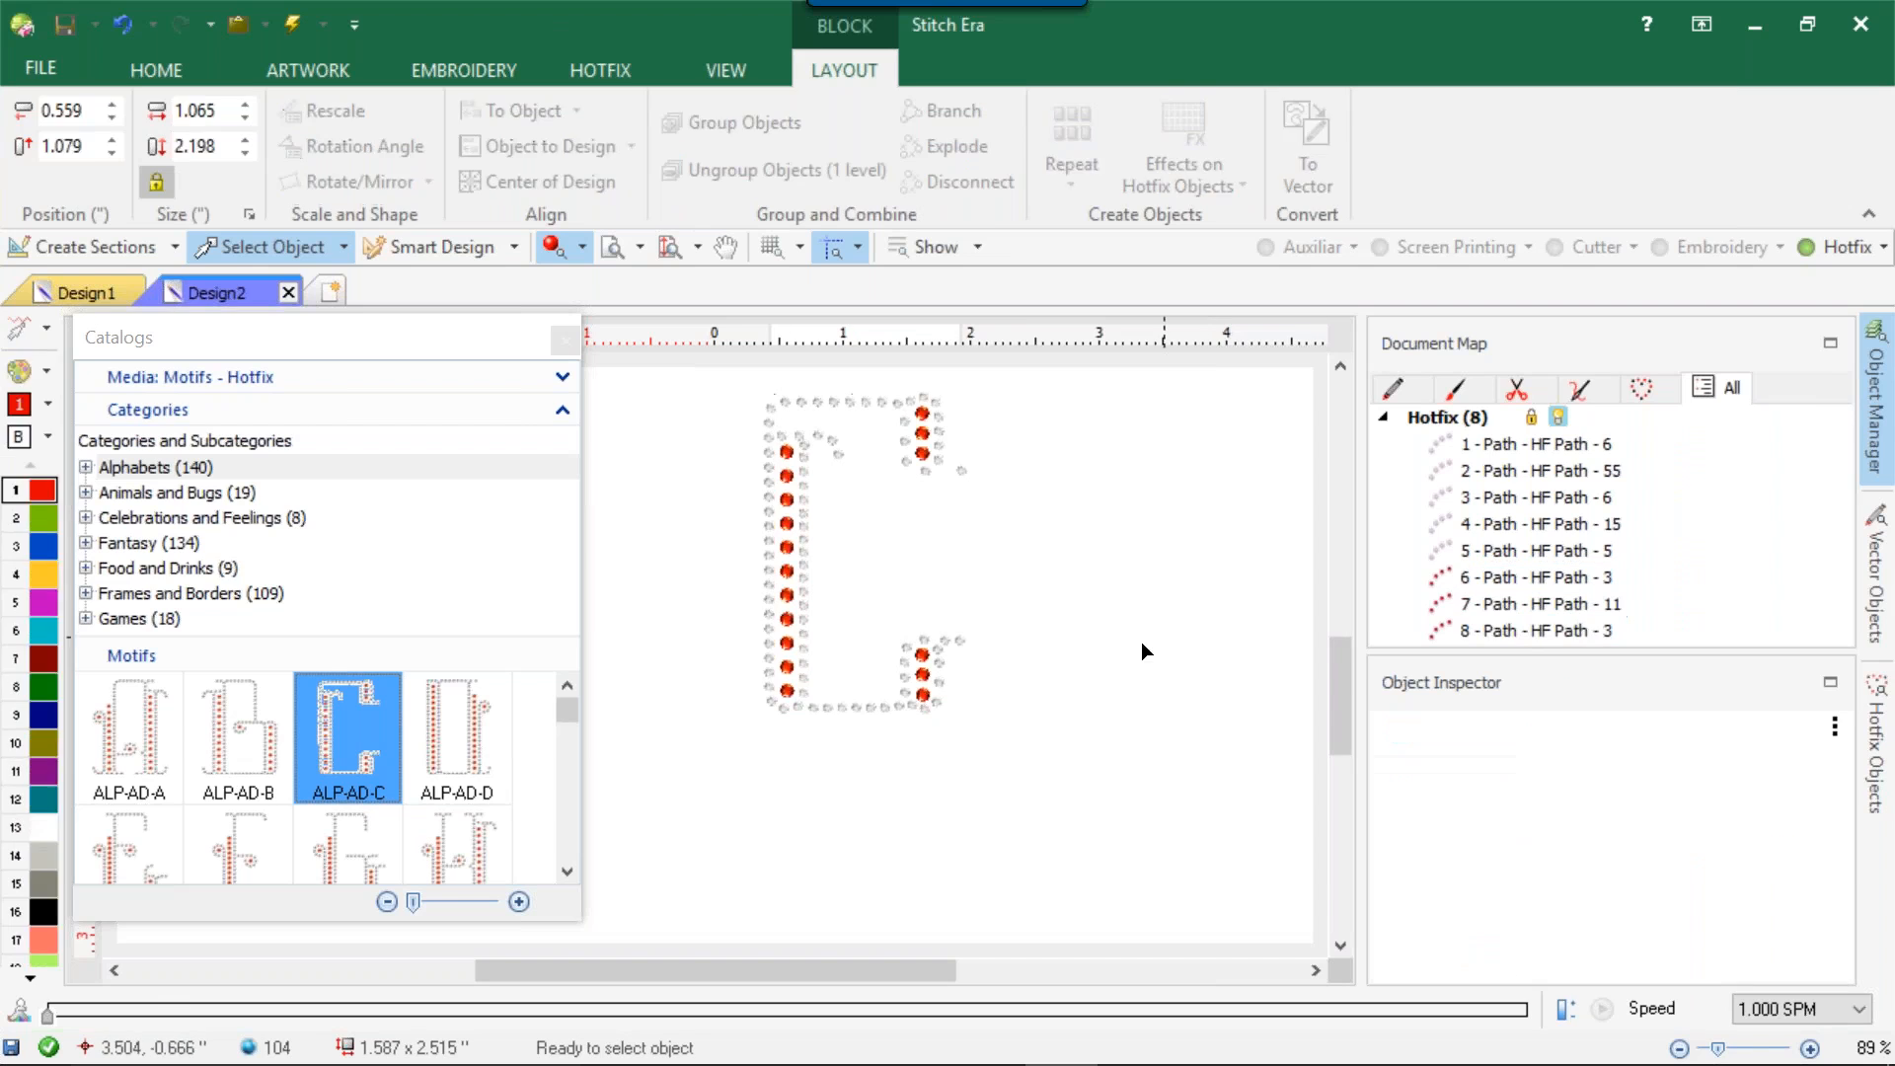
Close the motif catalog and set the work area's background colour to black.
click(565, 339)
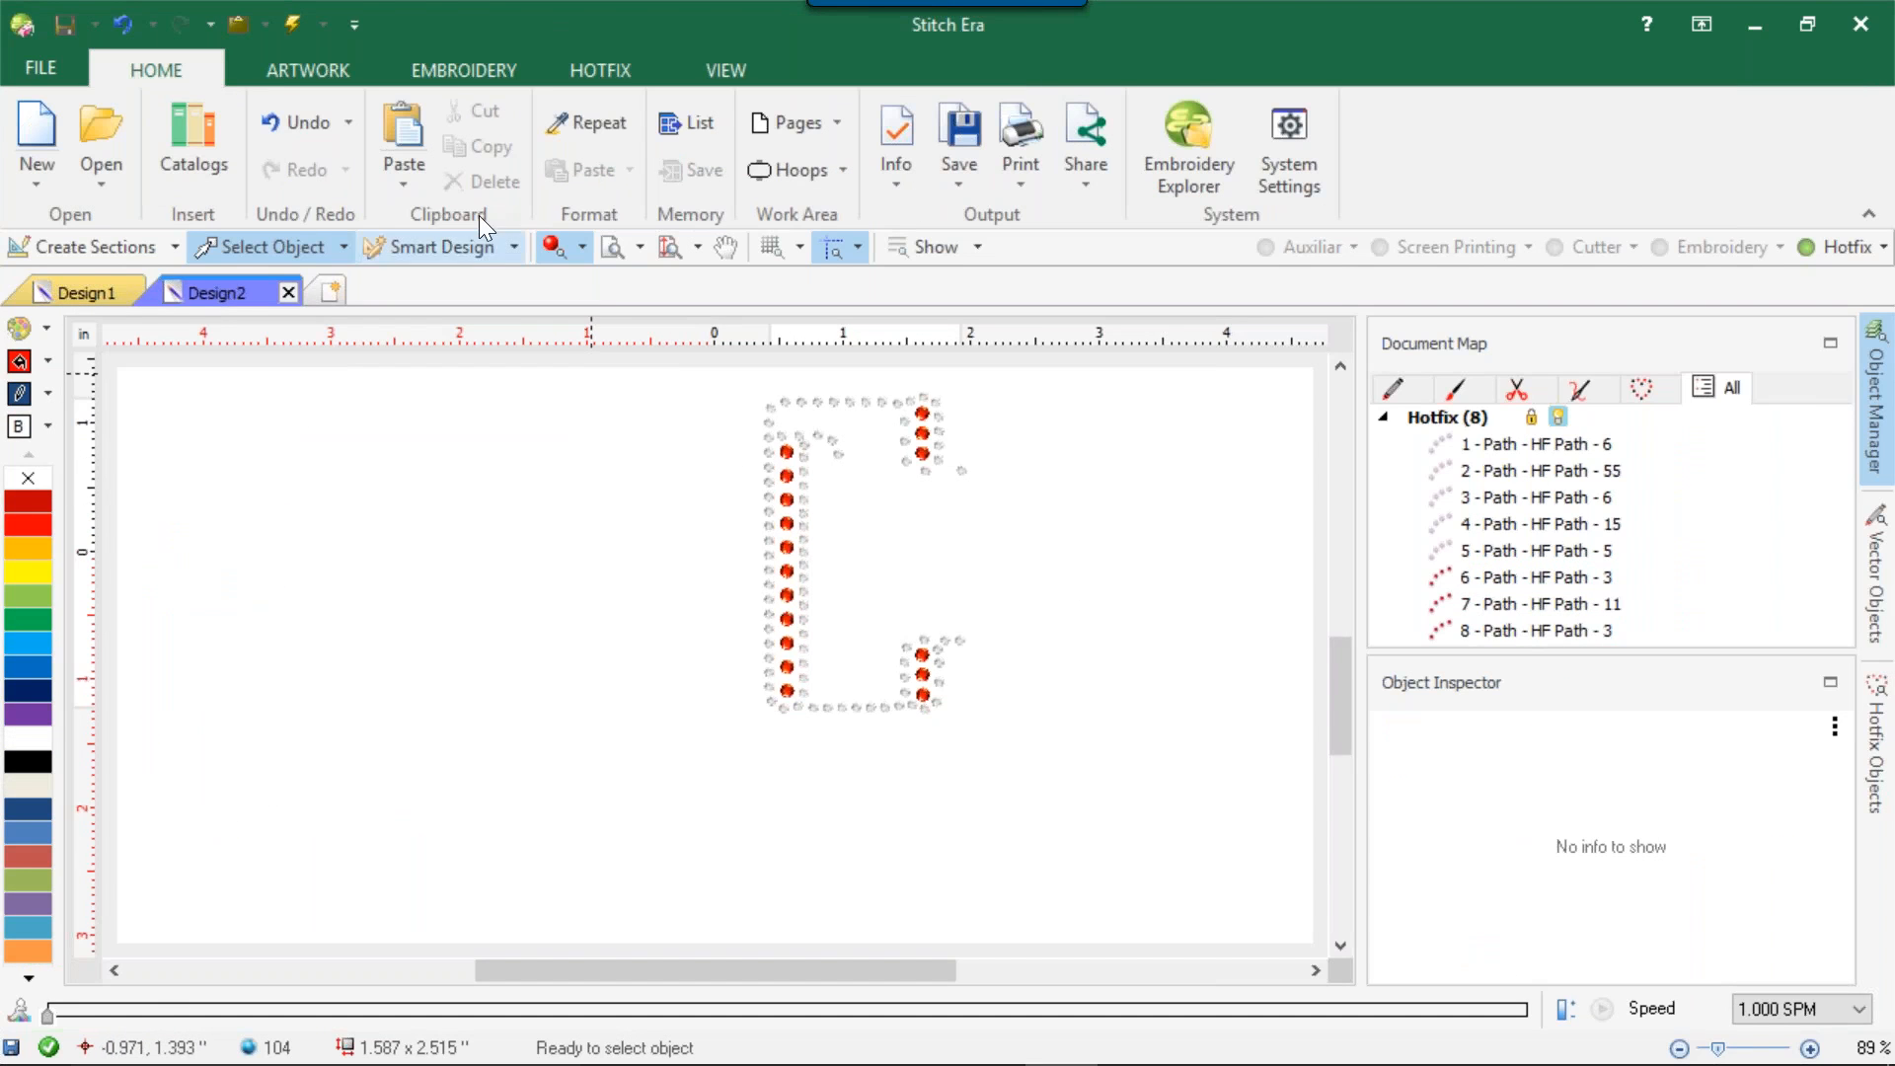
click(24, 429)
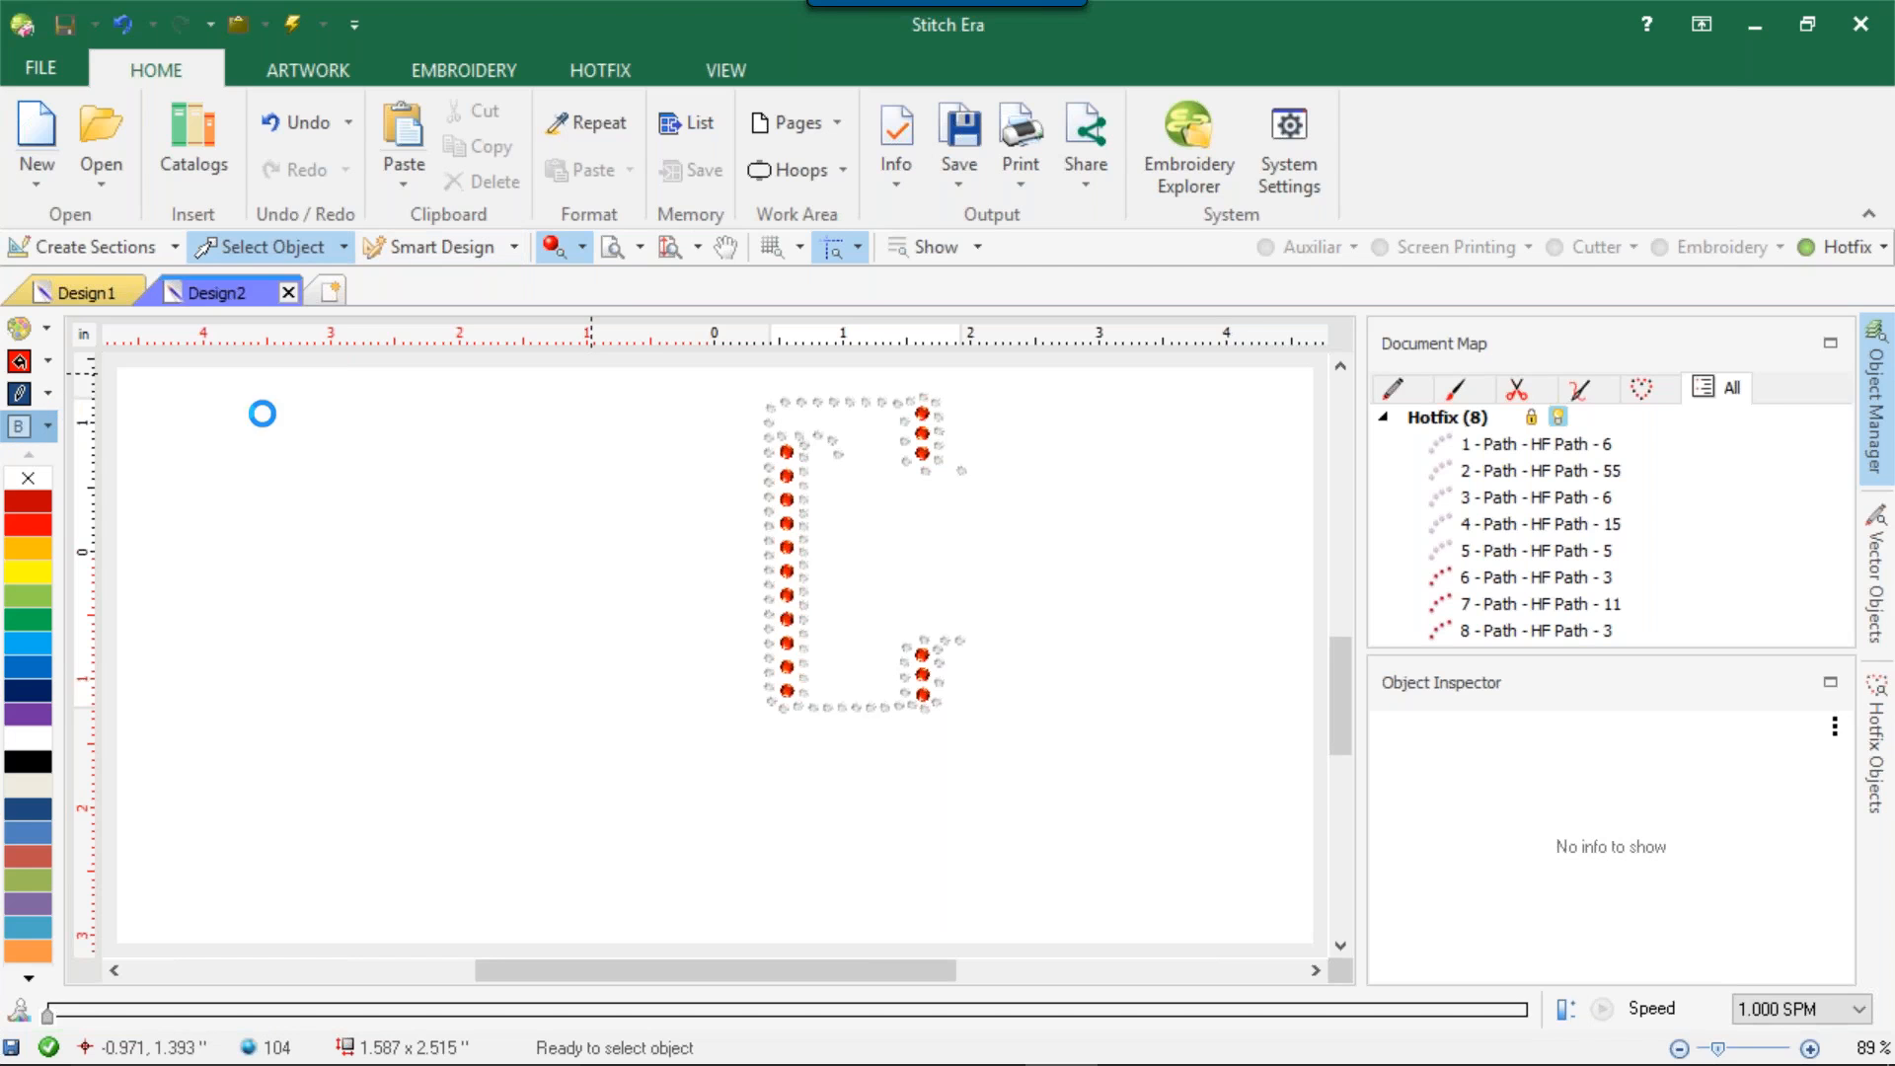
drag(843, 340, 849, 345)
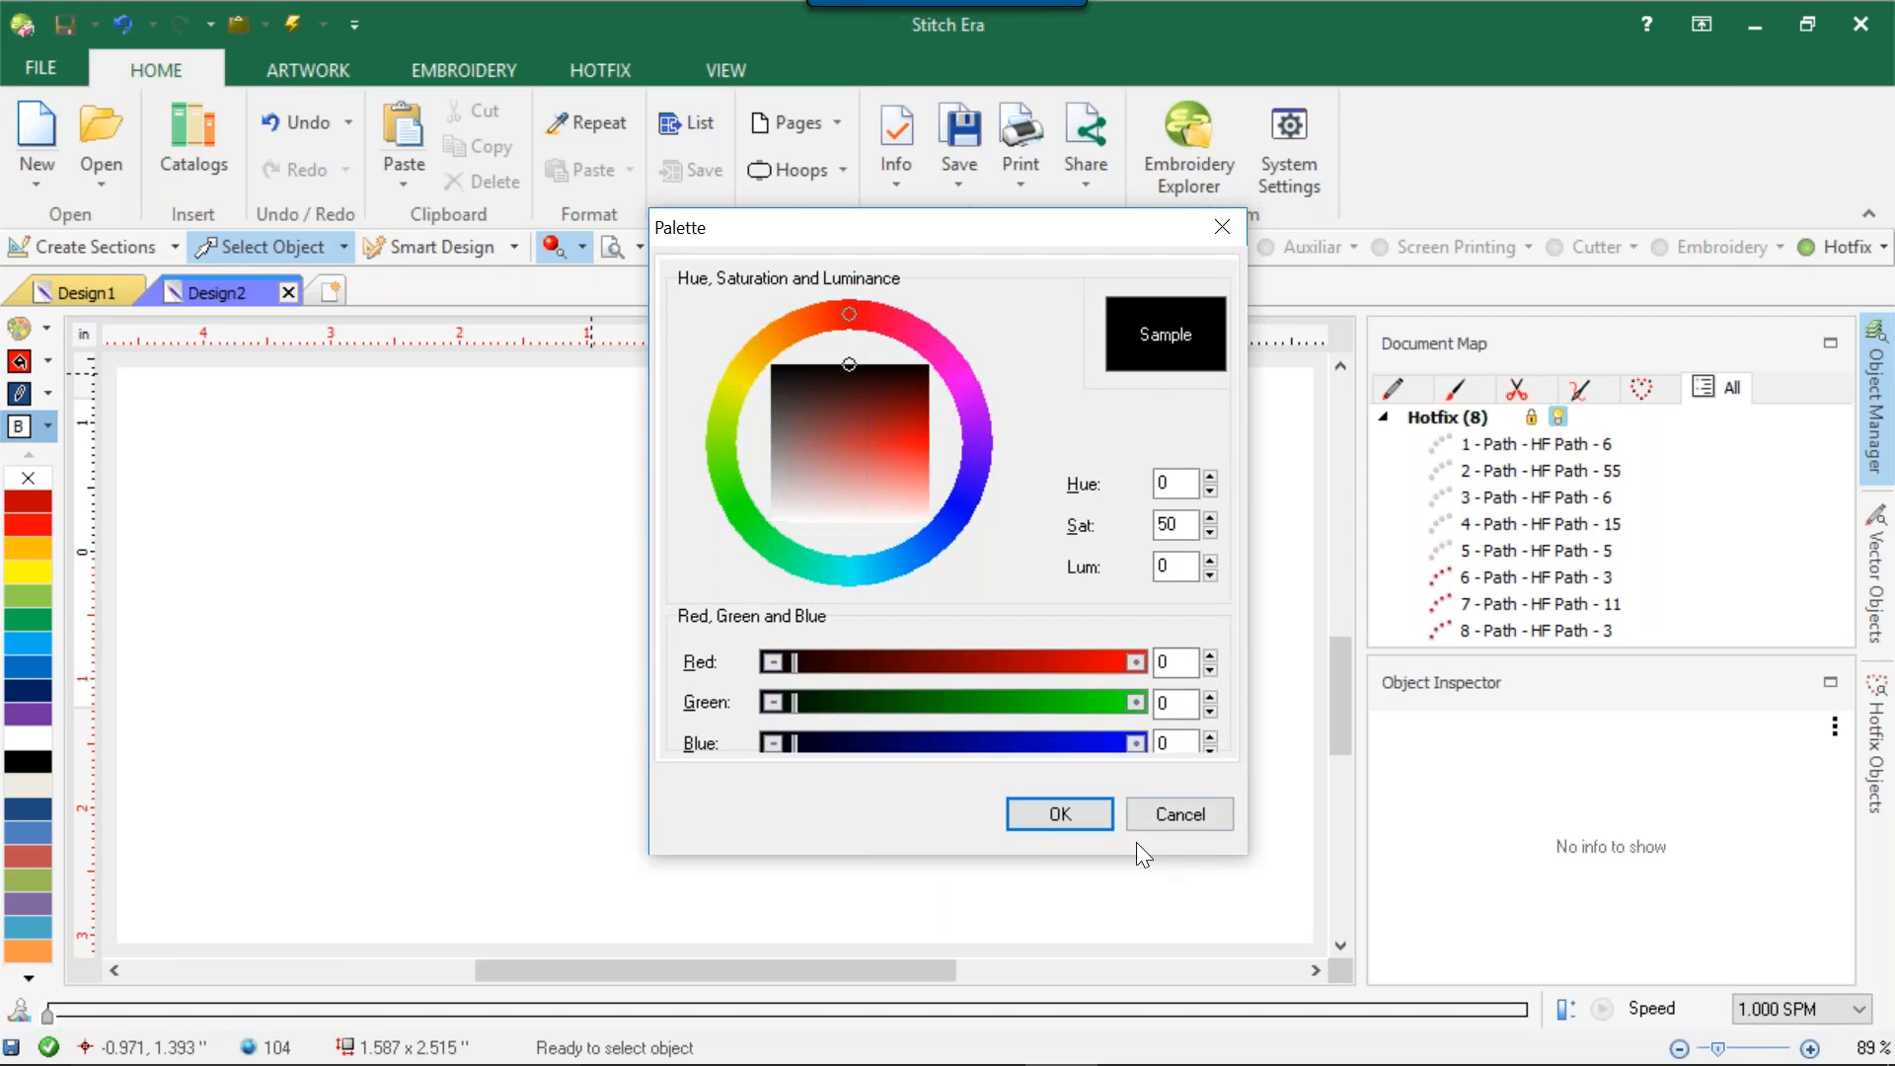
click(1090, 814)
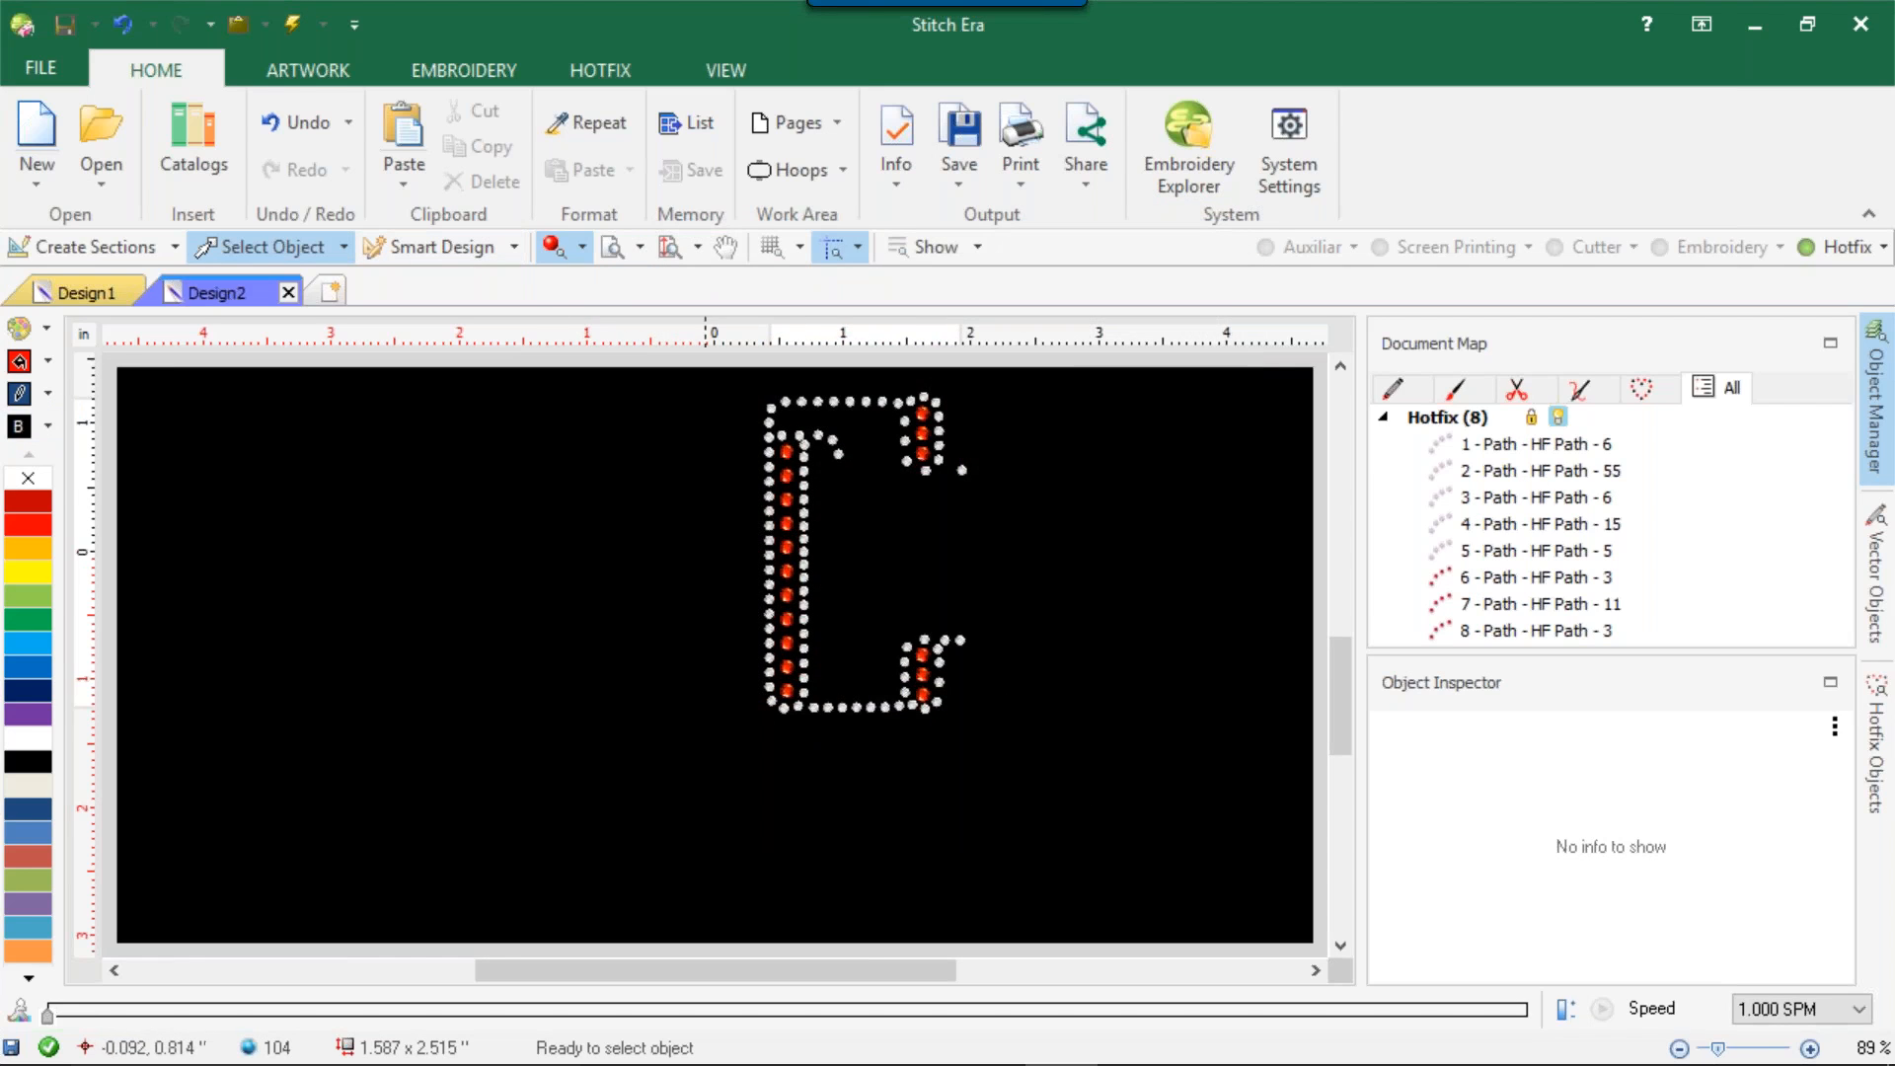
Preview the design's printout at 100% scale with hotfix simulation enabled, and close it without printing.
click(40, 65)
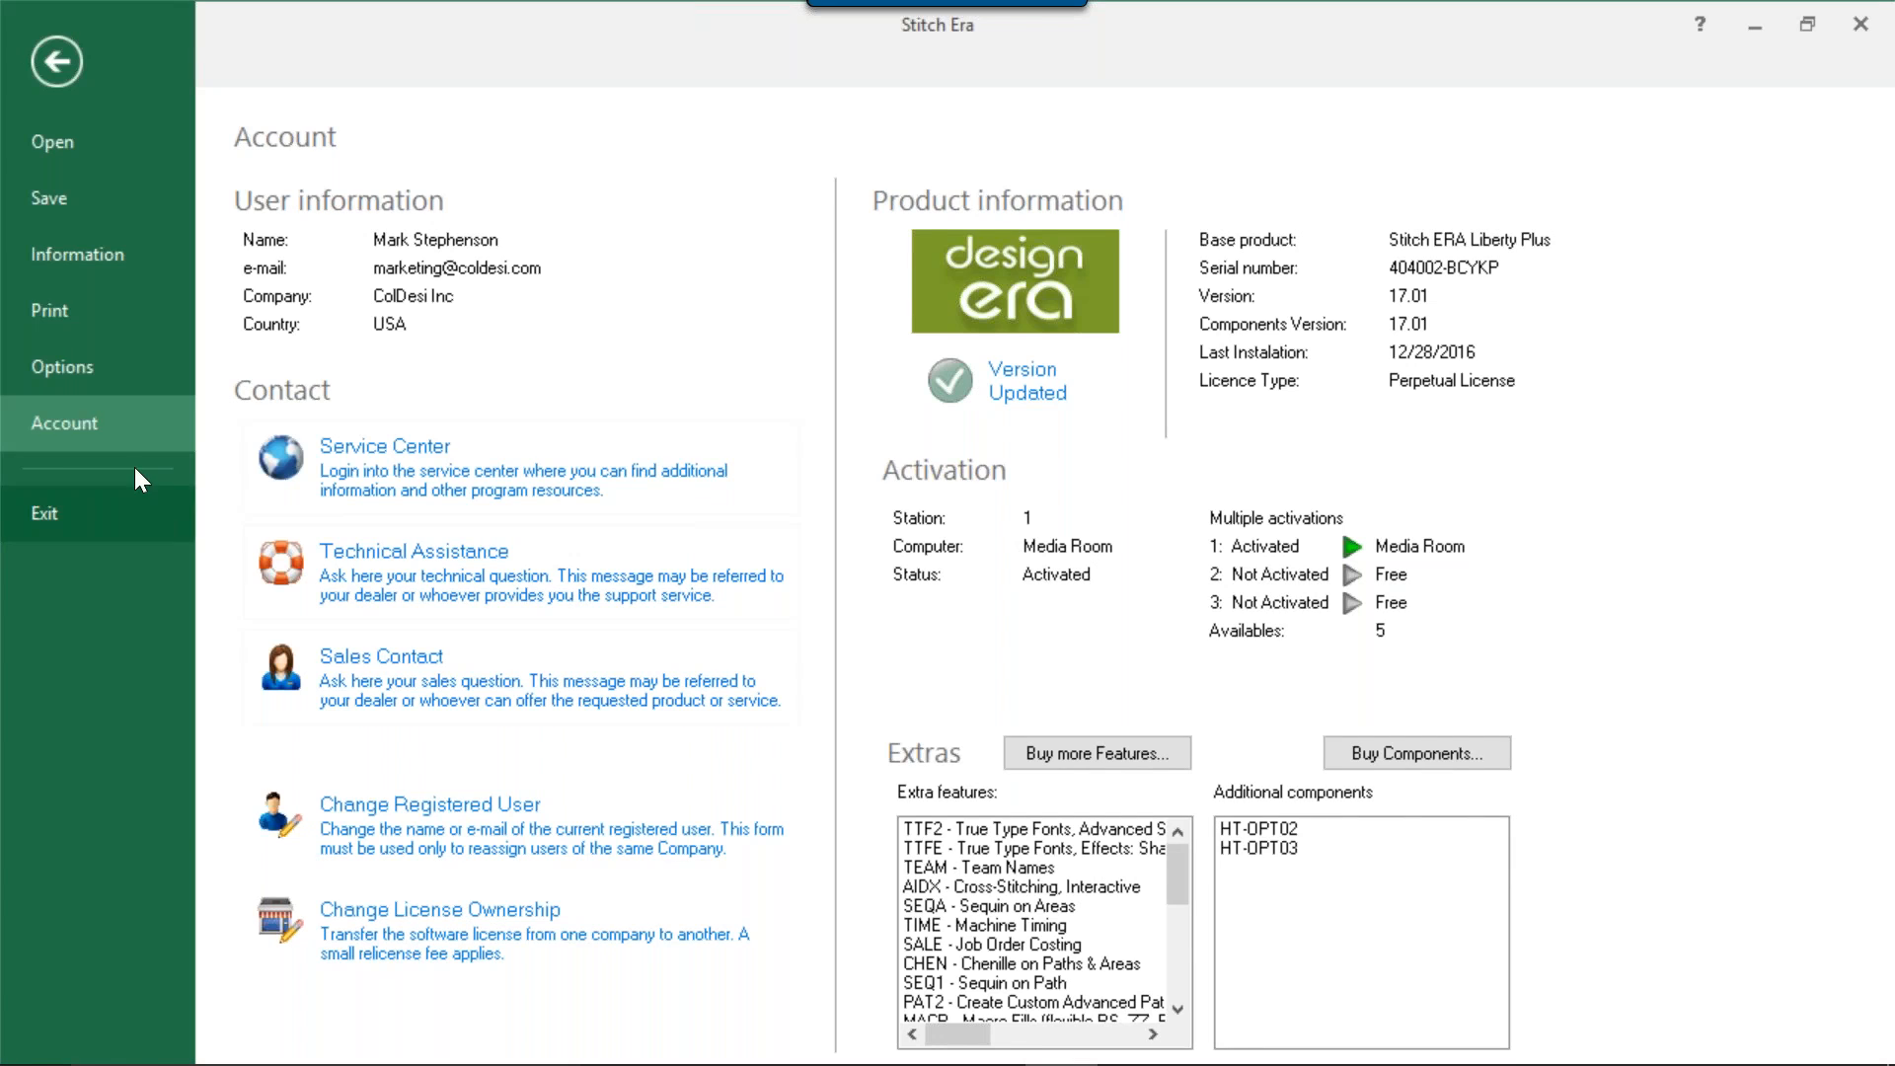
click(61, 312)
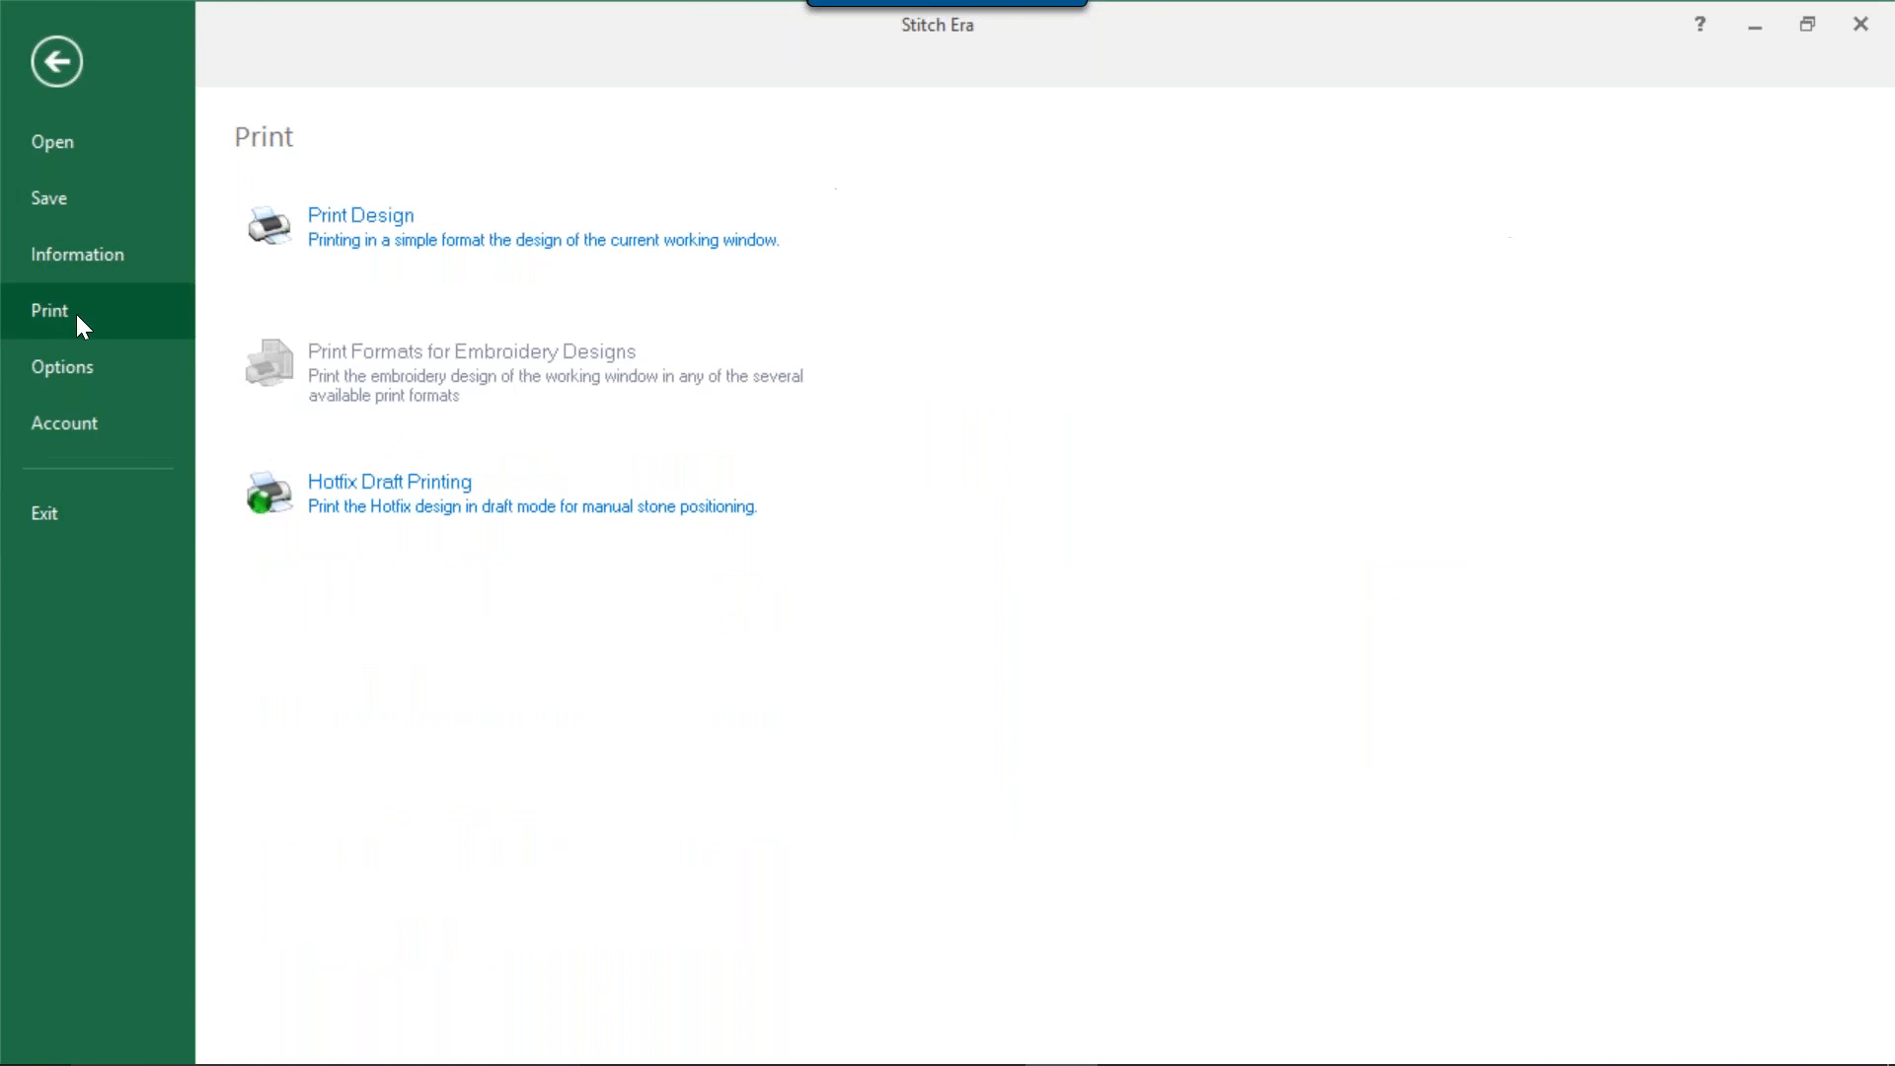
click(359, 224)
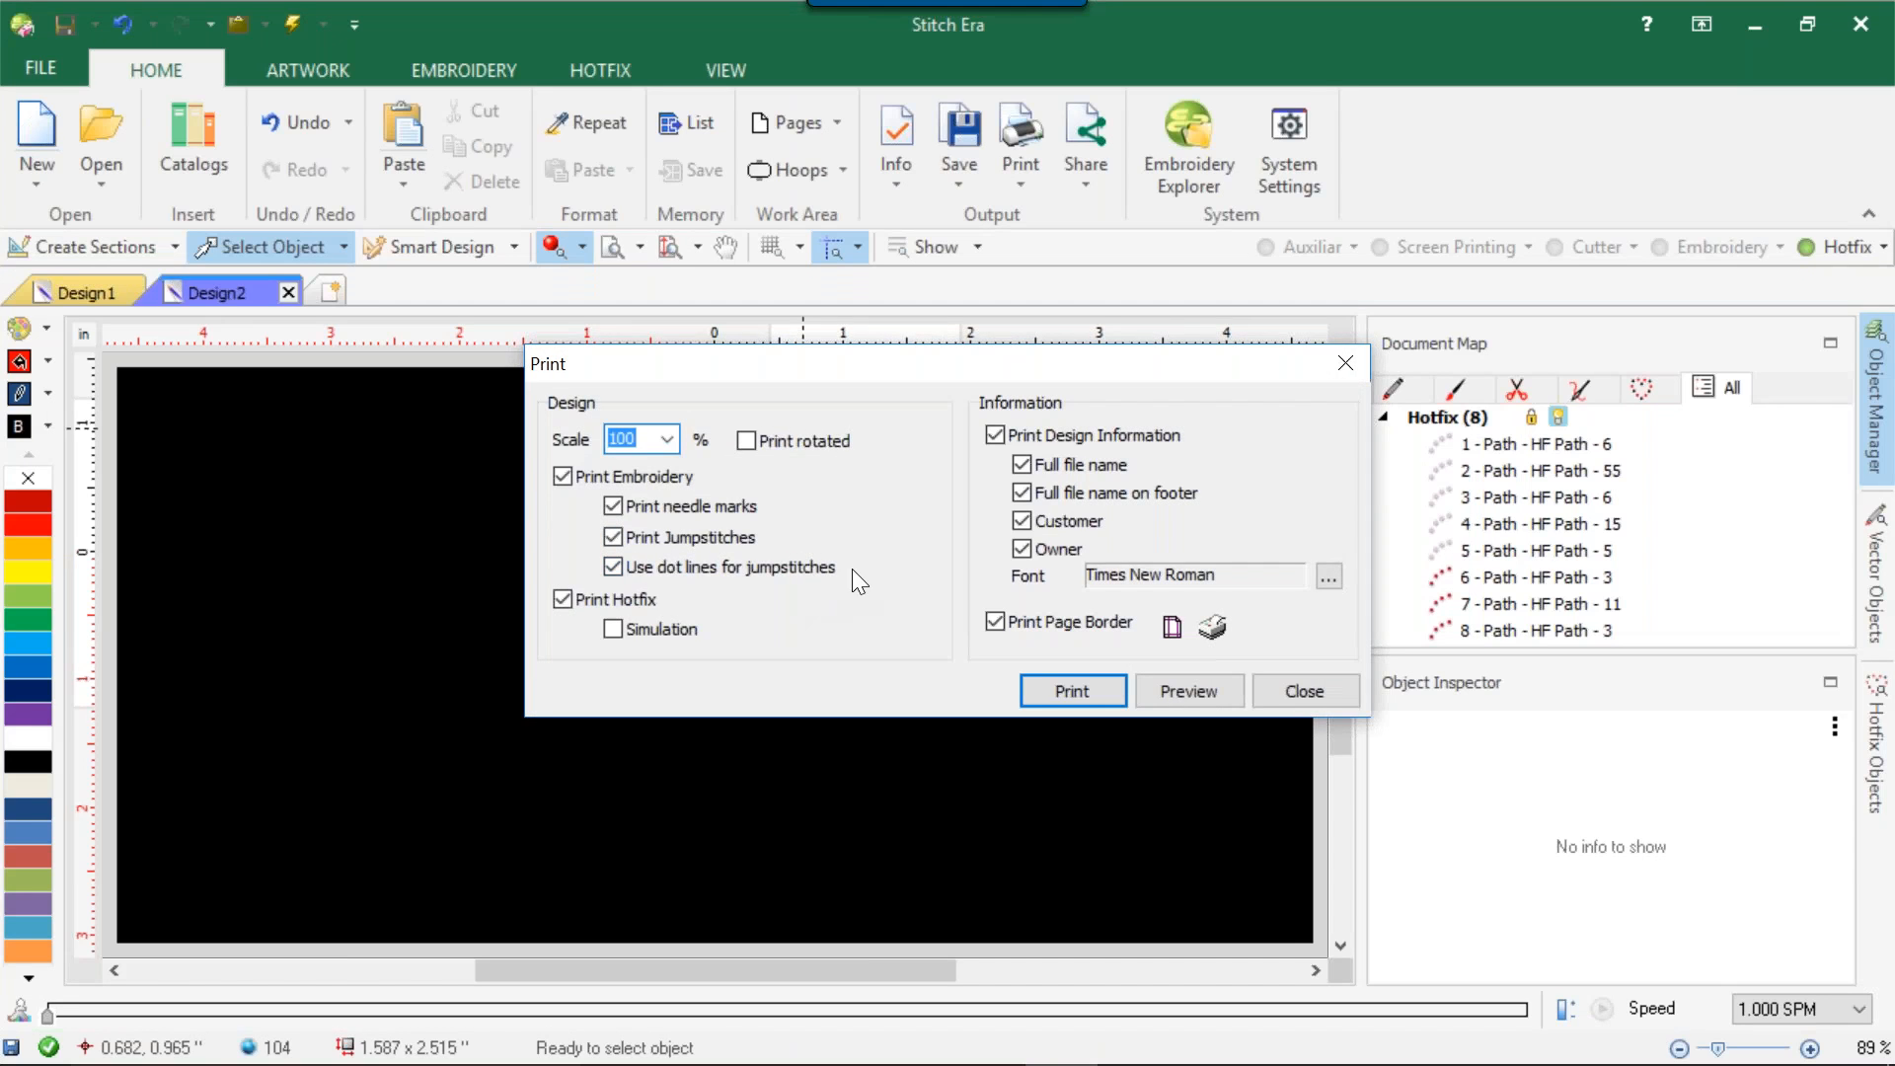
click(613, 629)
click(1189, 690)
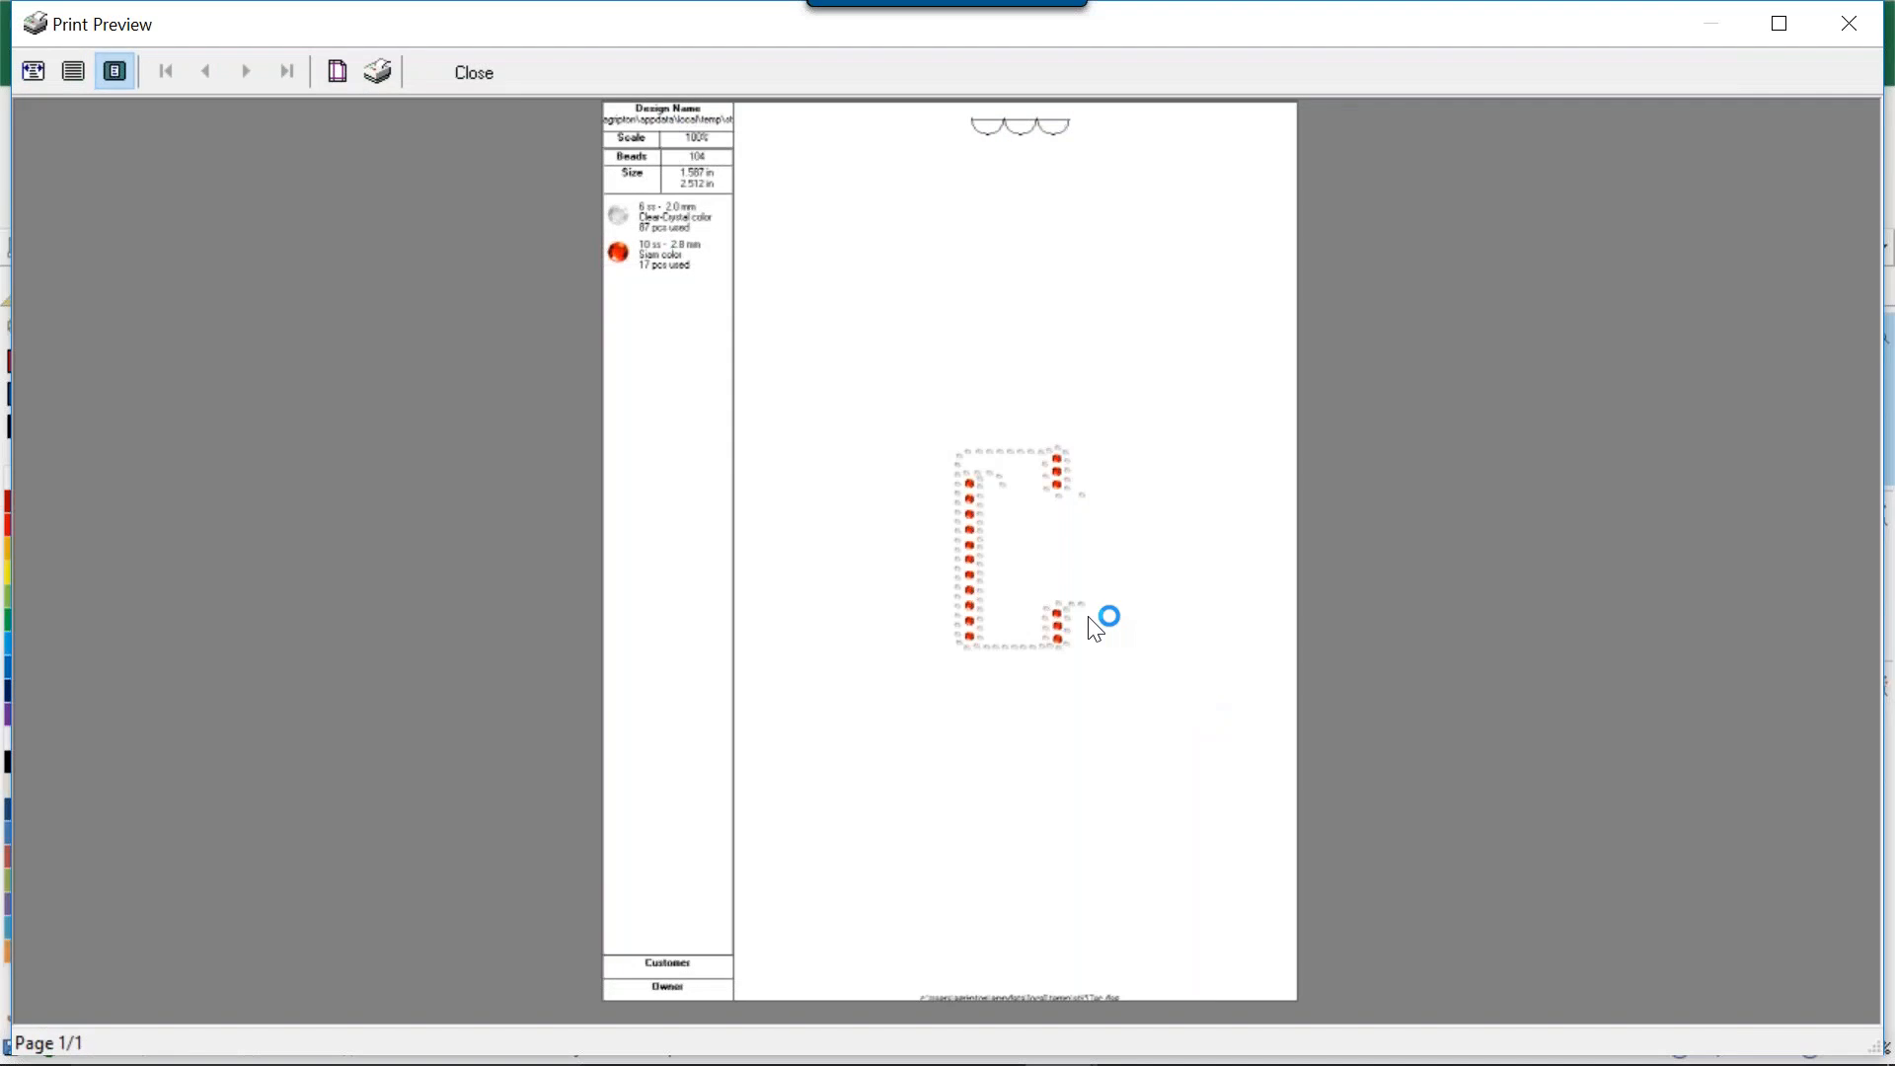
click(484, 75)
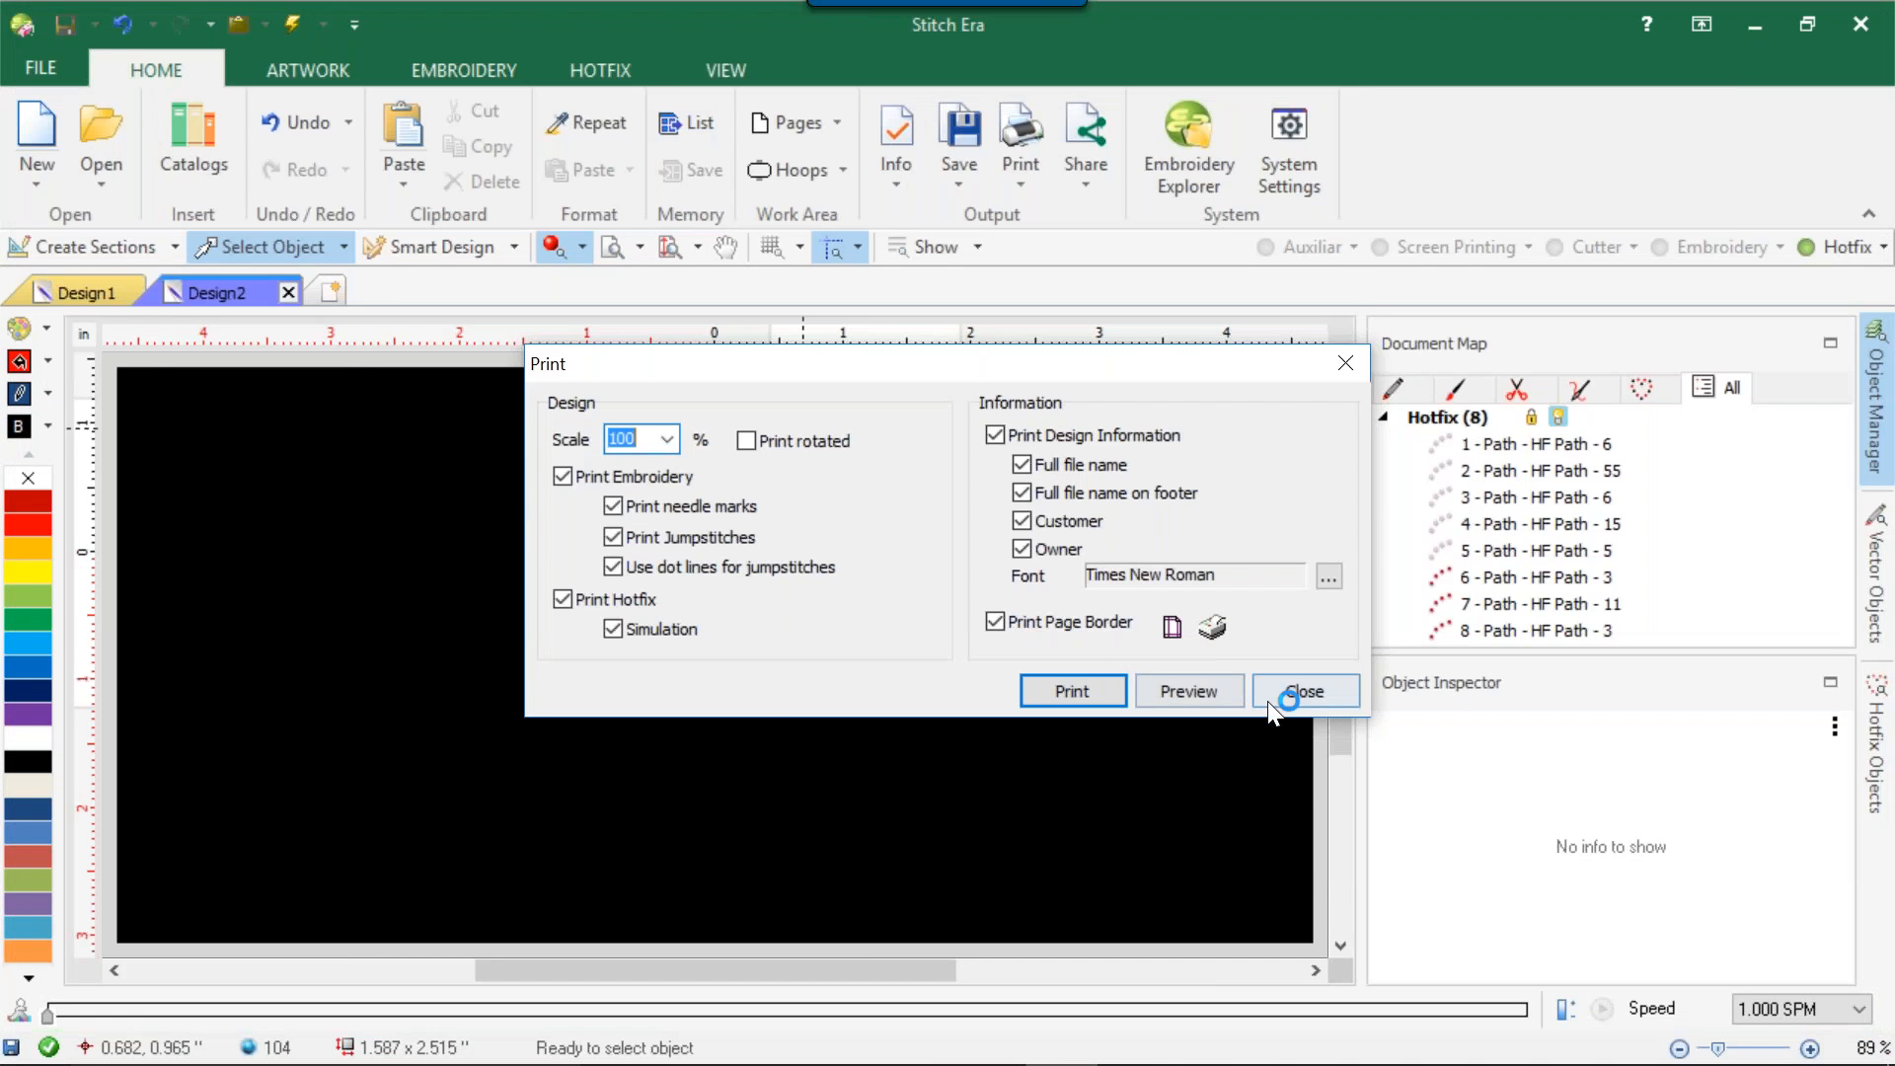
click(1311, 695)
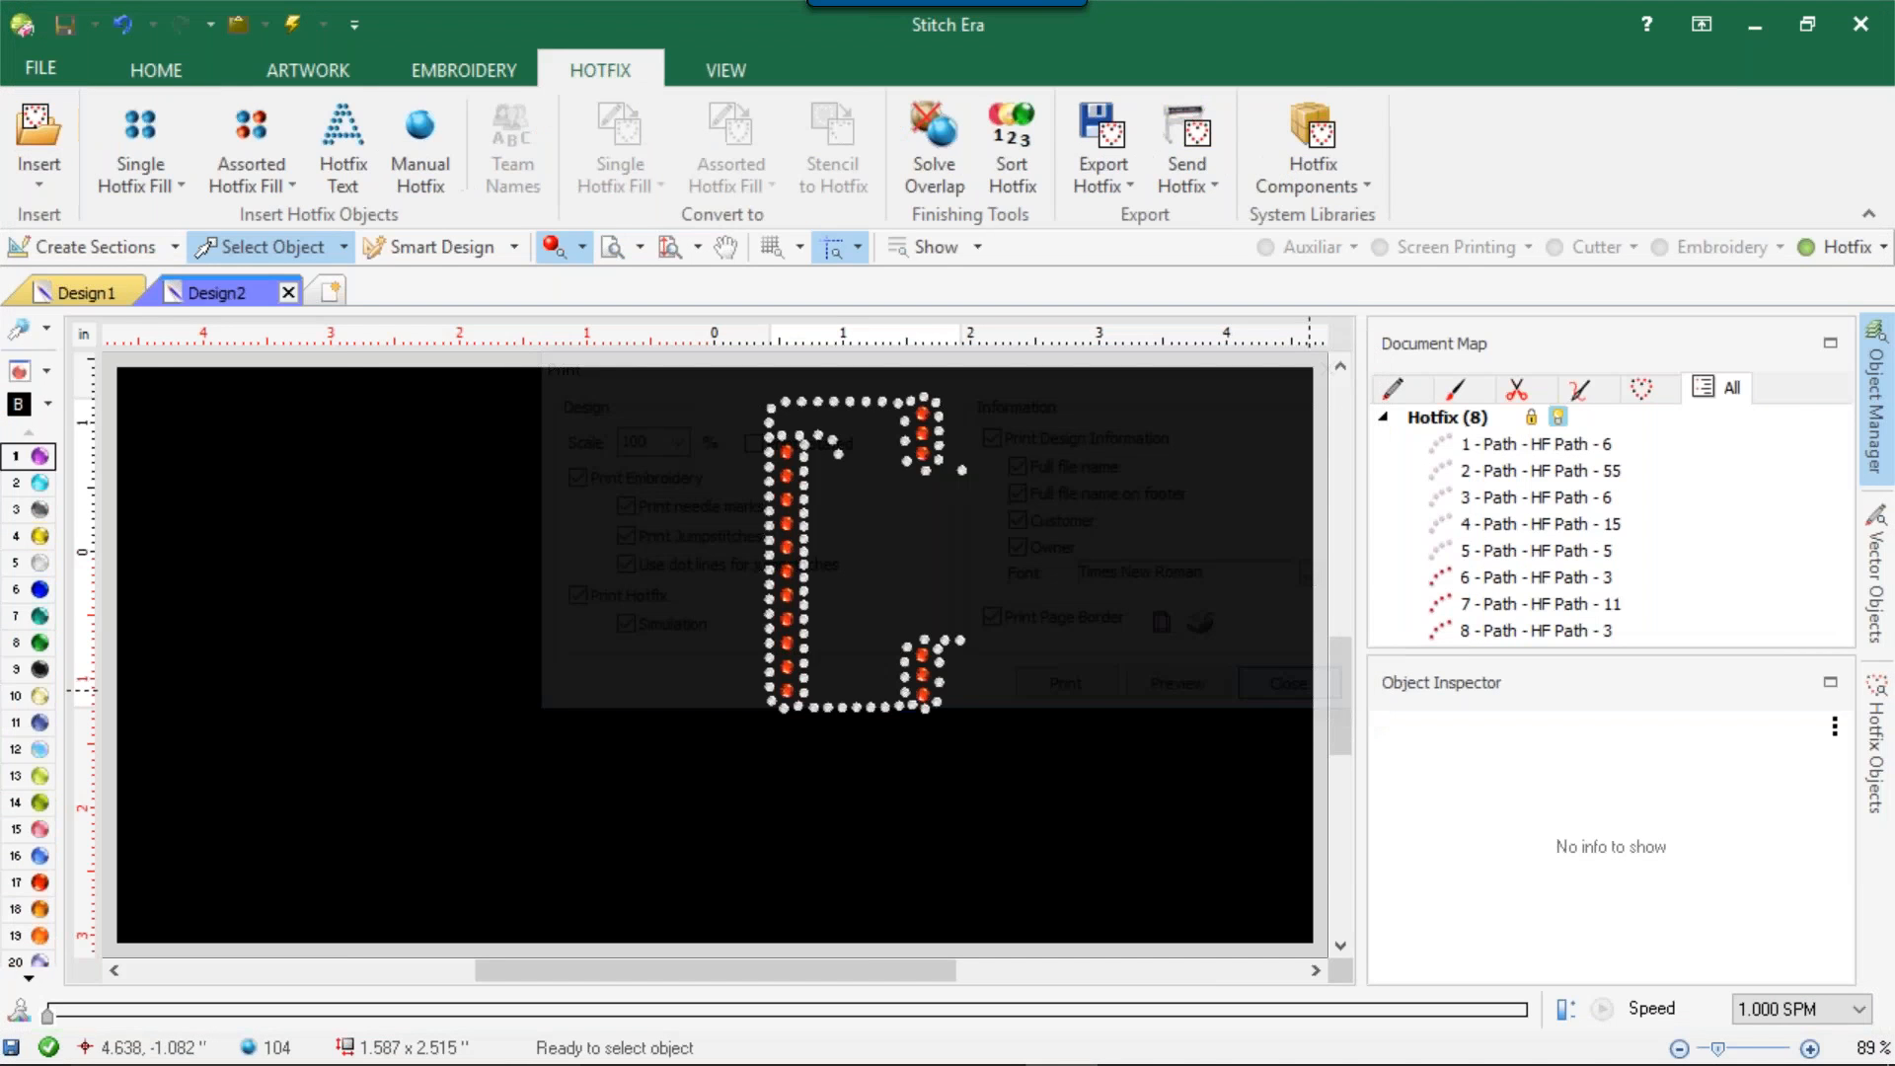
Open the simulation view of the letter C hotfix design.
click(728, 73)
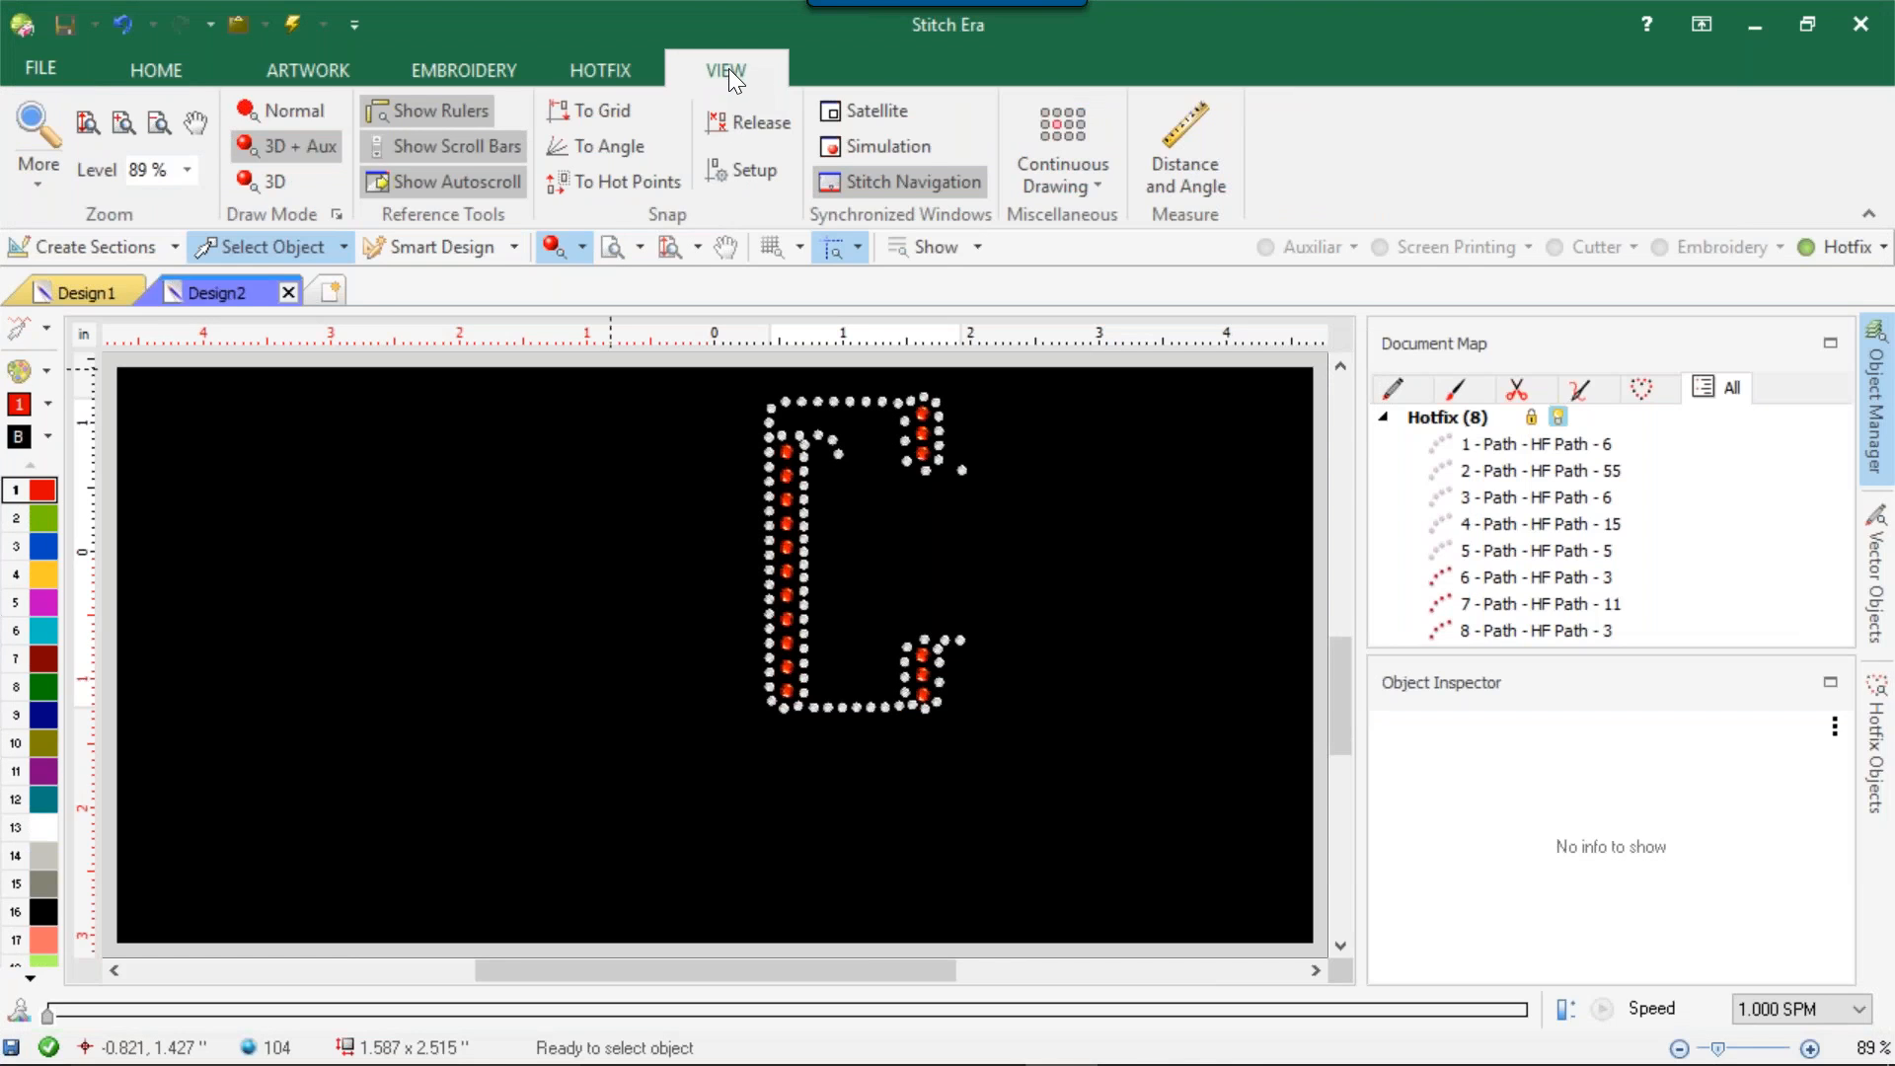
click(888, 153)
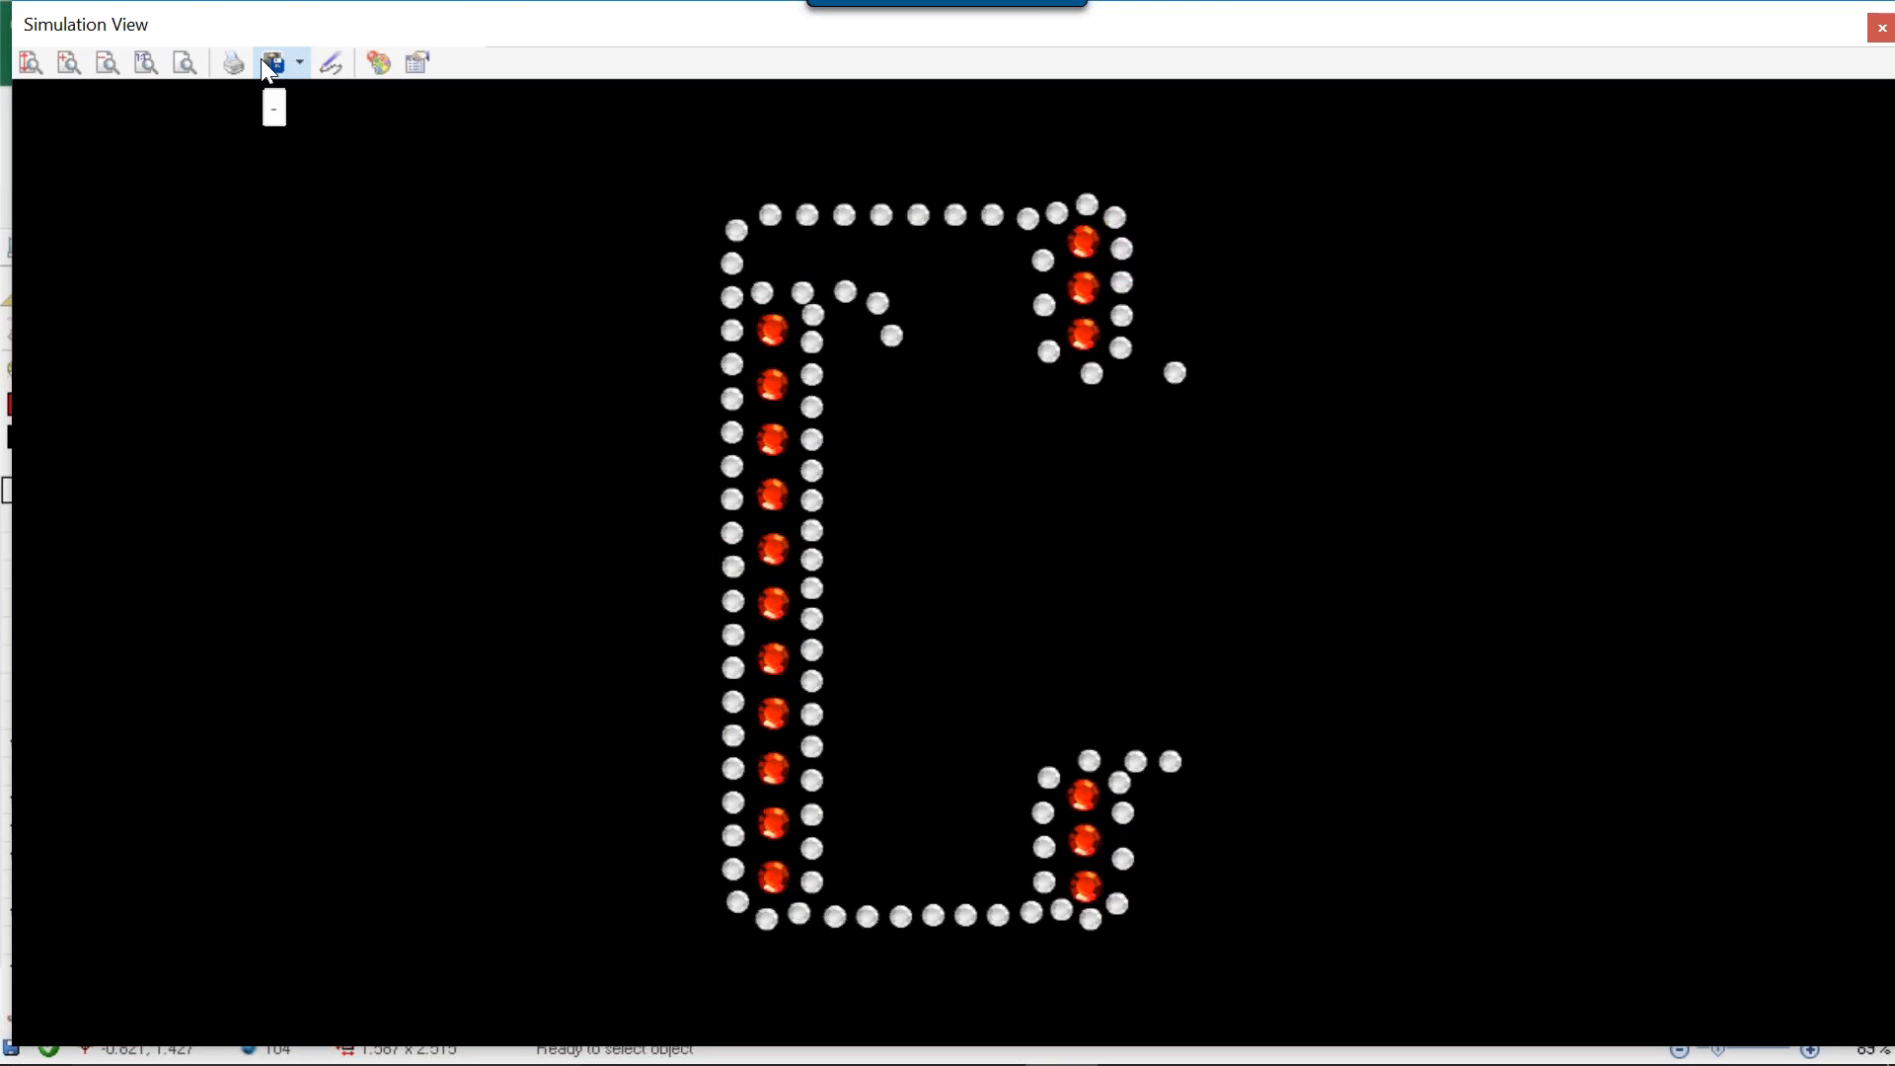
click(300, 63)
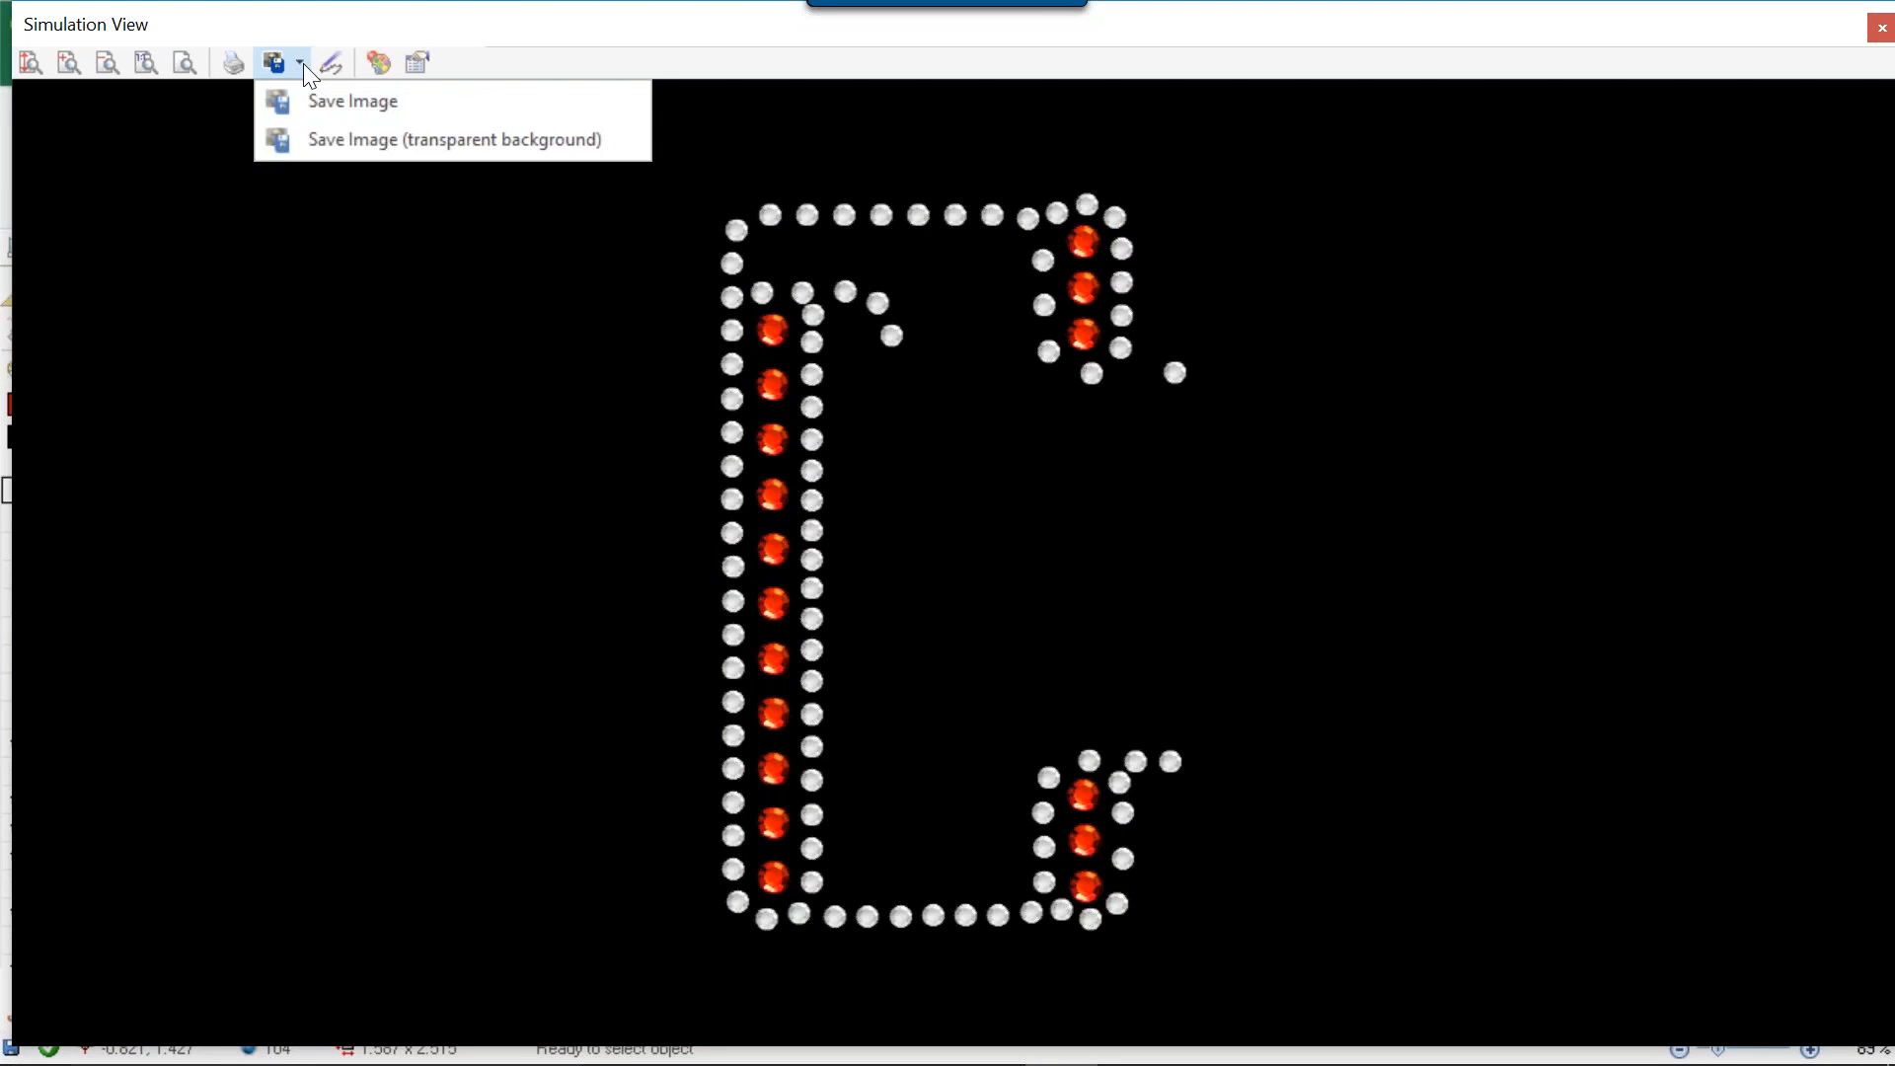
click(304, 63)
click(304, 59)
click(333, 104)
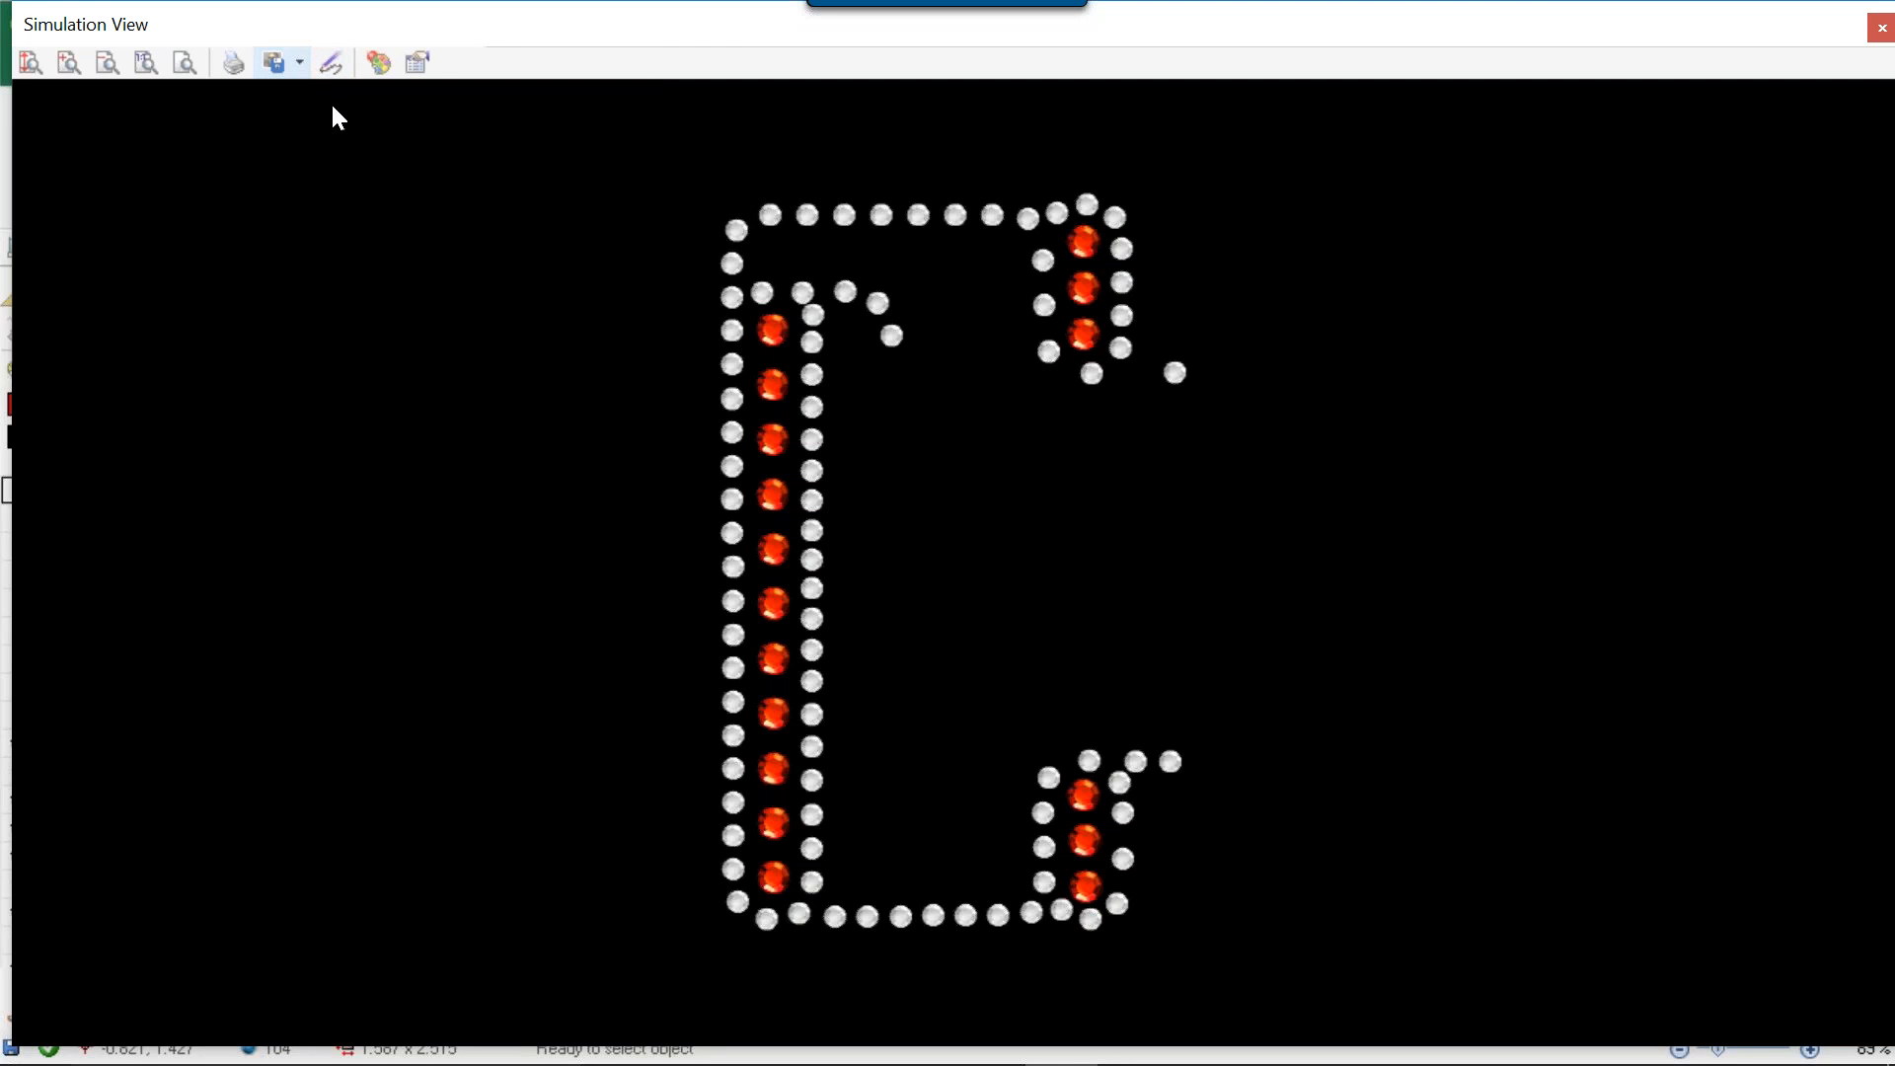
click(305, 66)
click(305, 66)
click(306, 67)
click(306, 67)
click(298, 63)
click(306, 67)
Save the simulation view, with its background, to the Desktop as a PNG image named Big C.
click(297, 59)
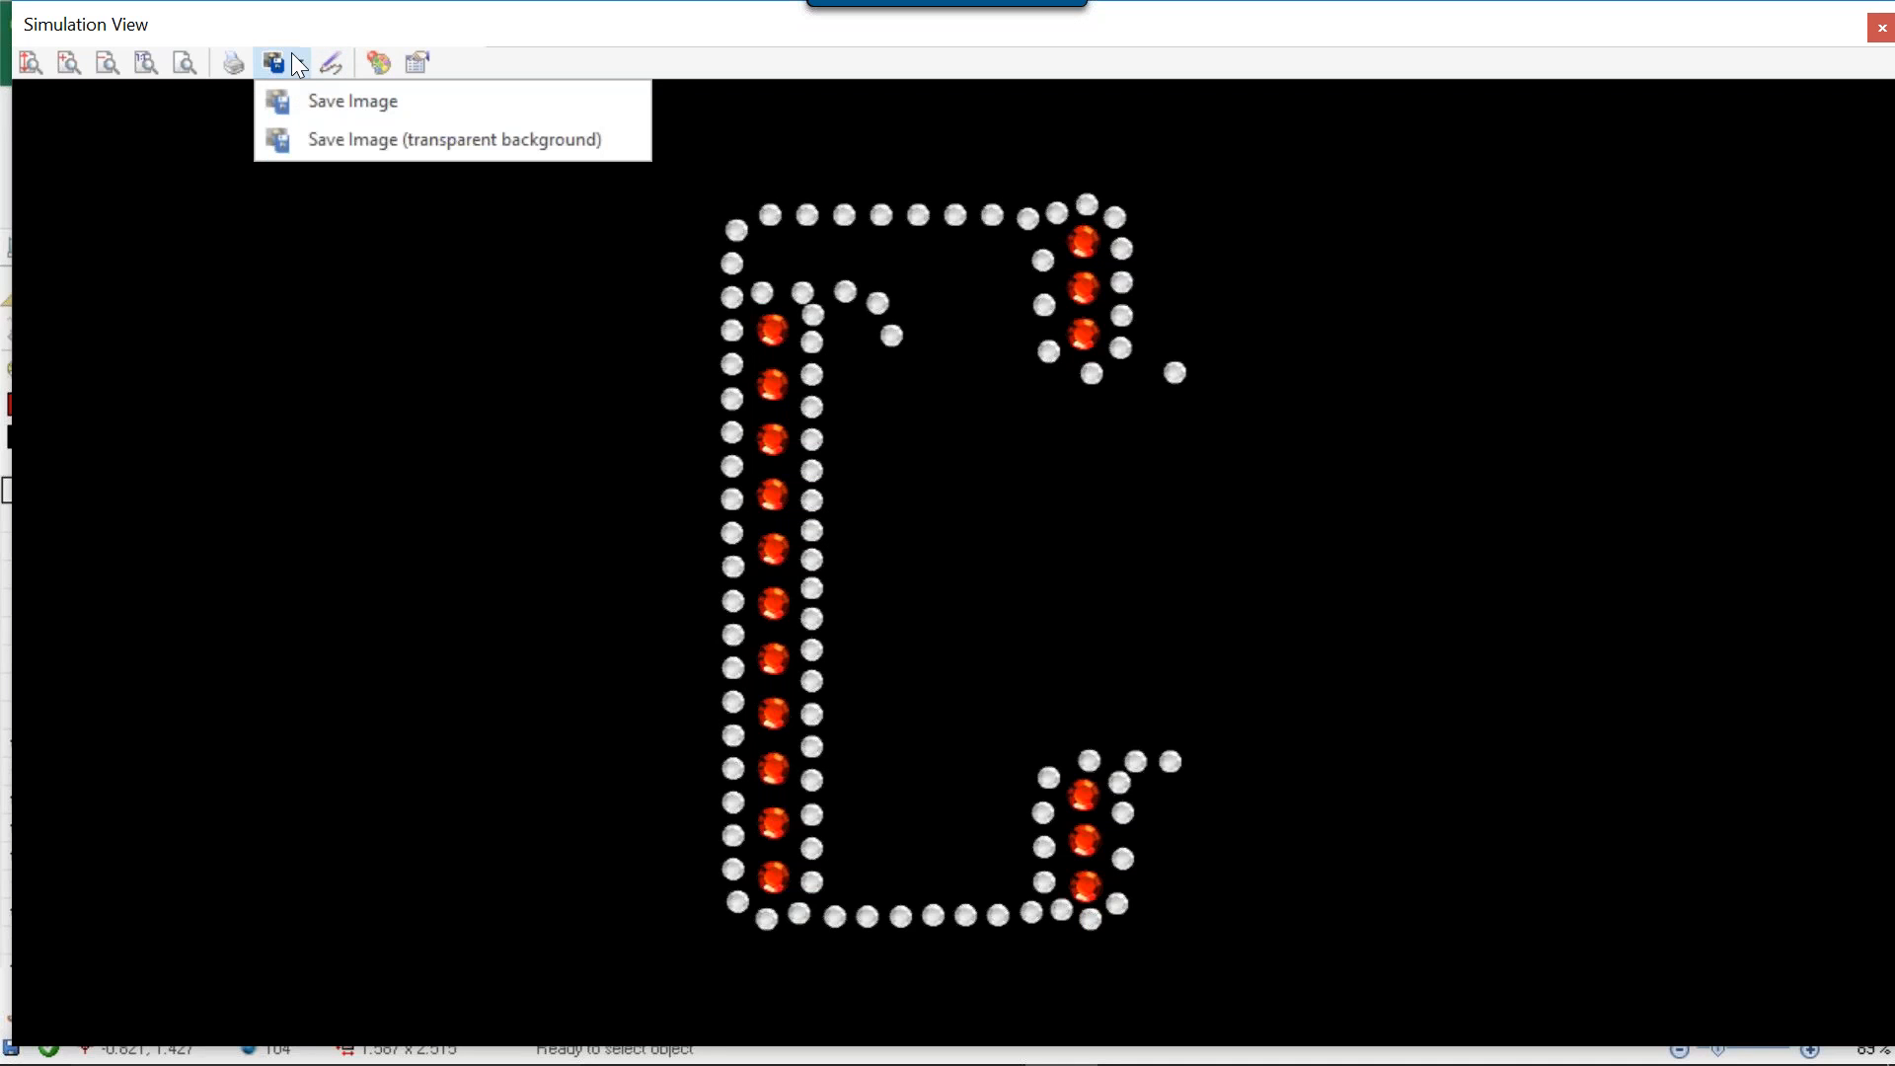
click(284, 102)
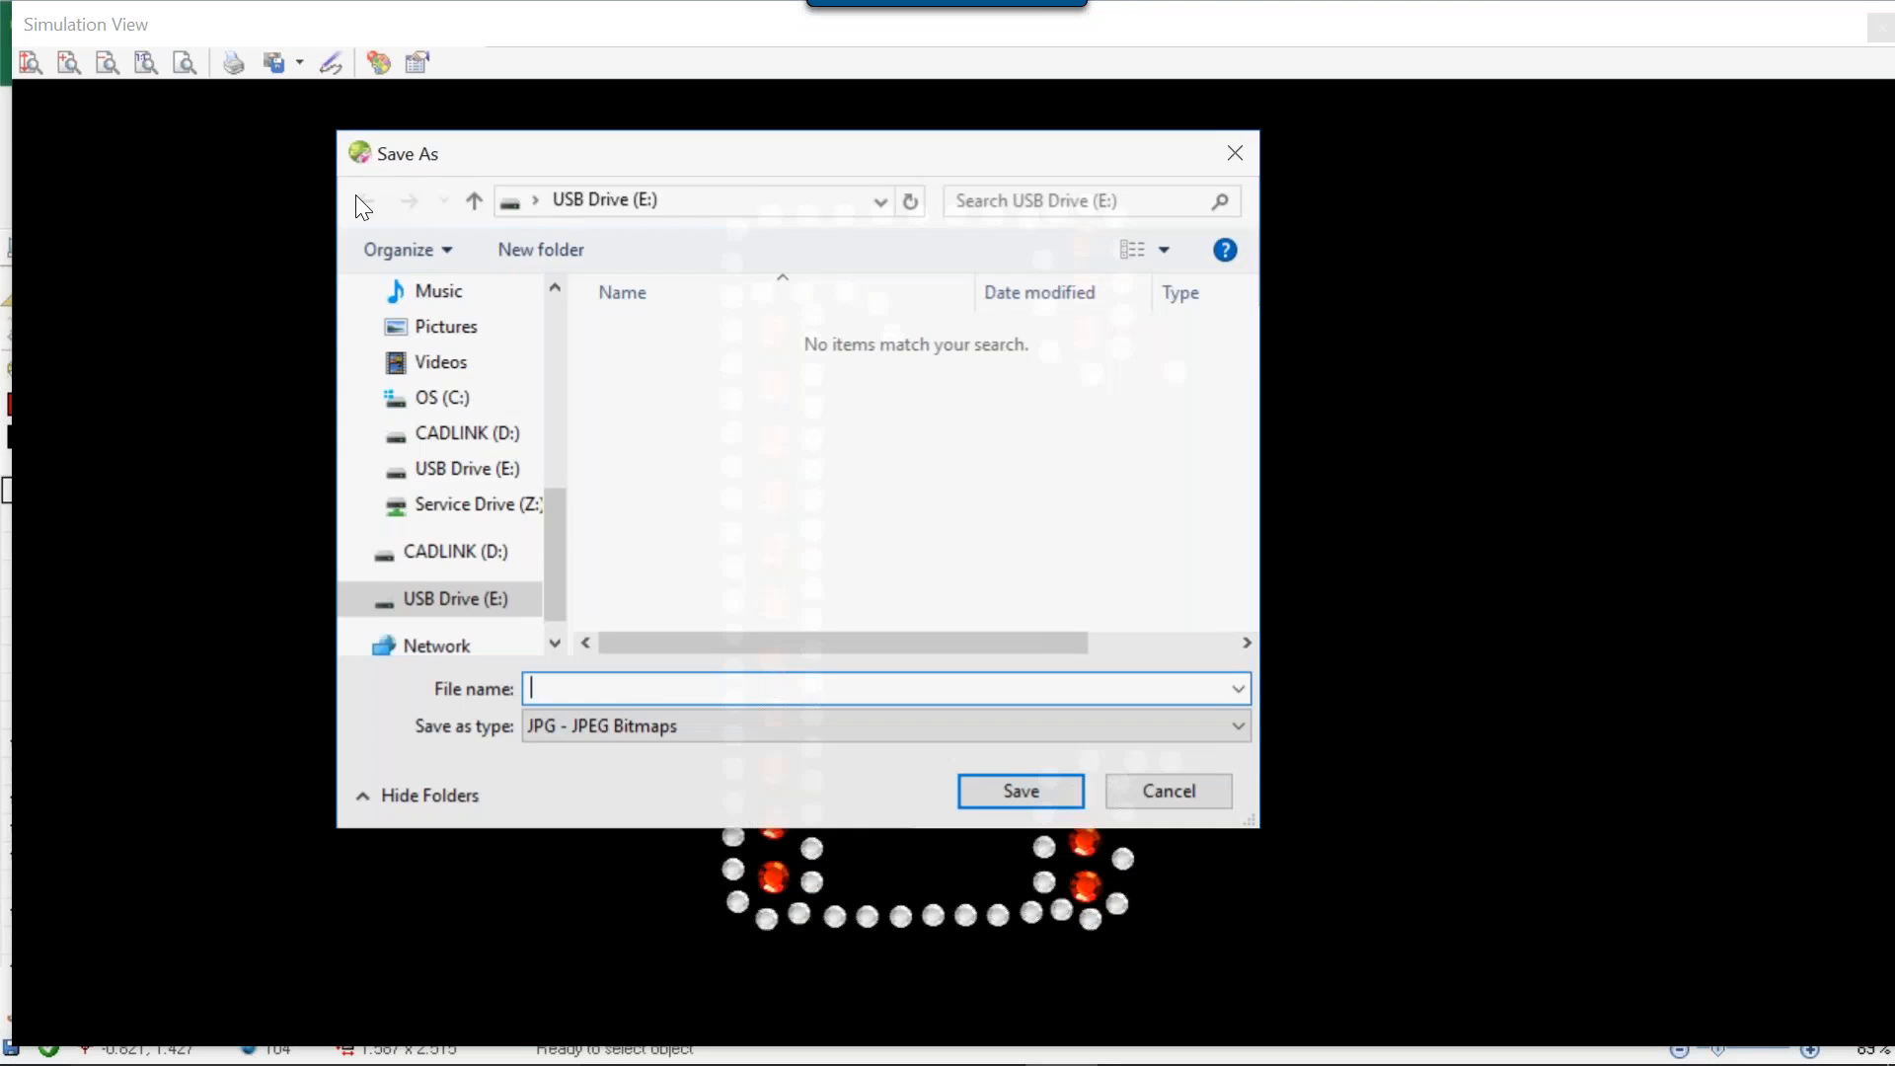
drag(554, 511, 541, 316)
click(446, 338)
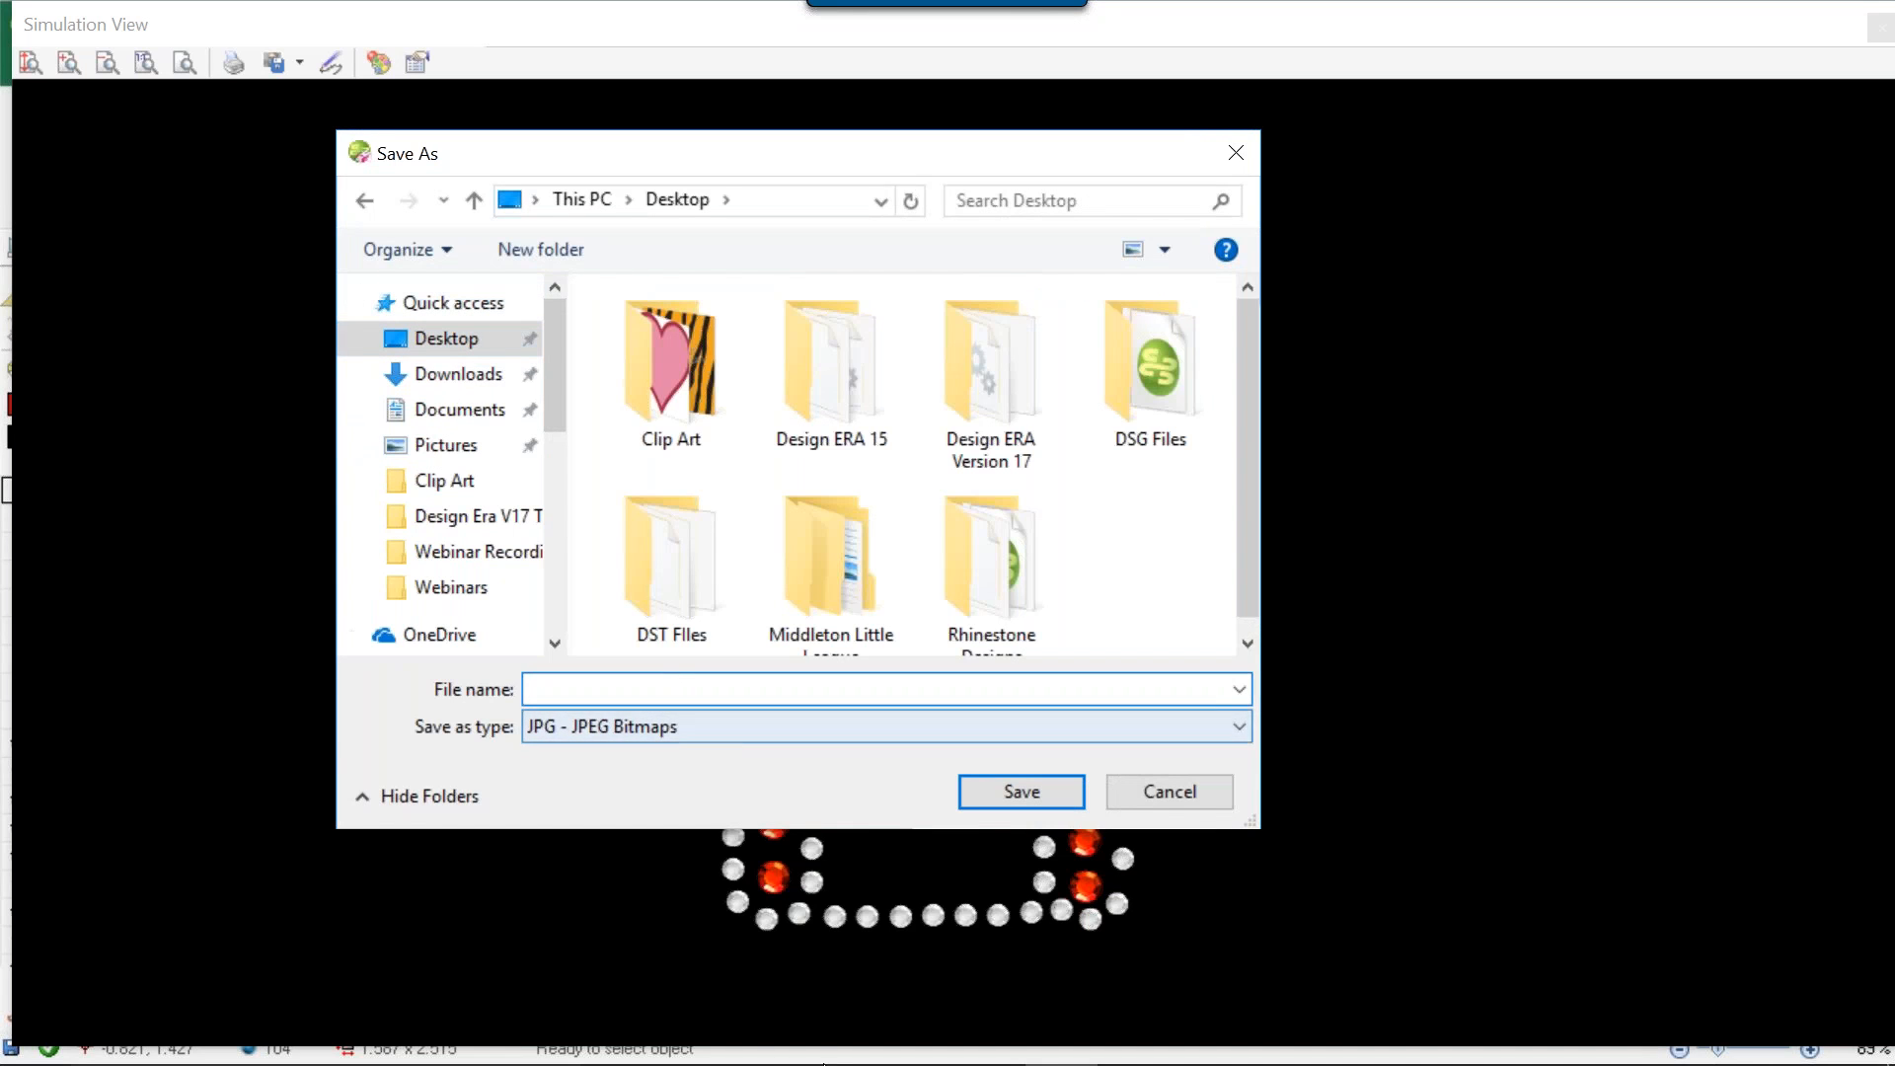
text(Big C)
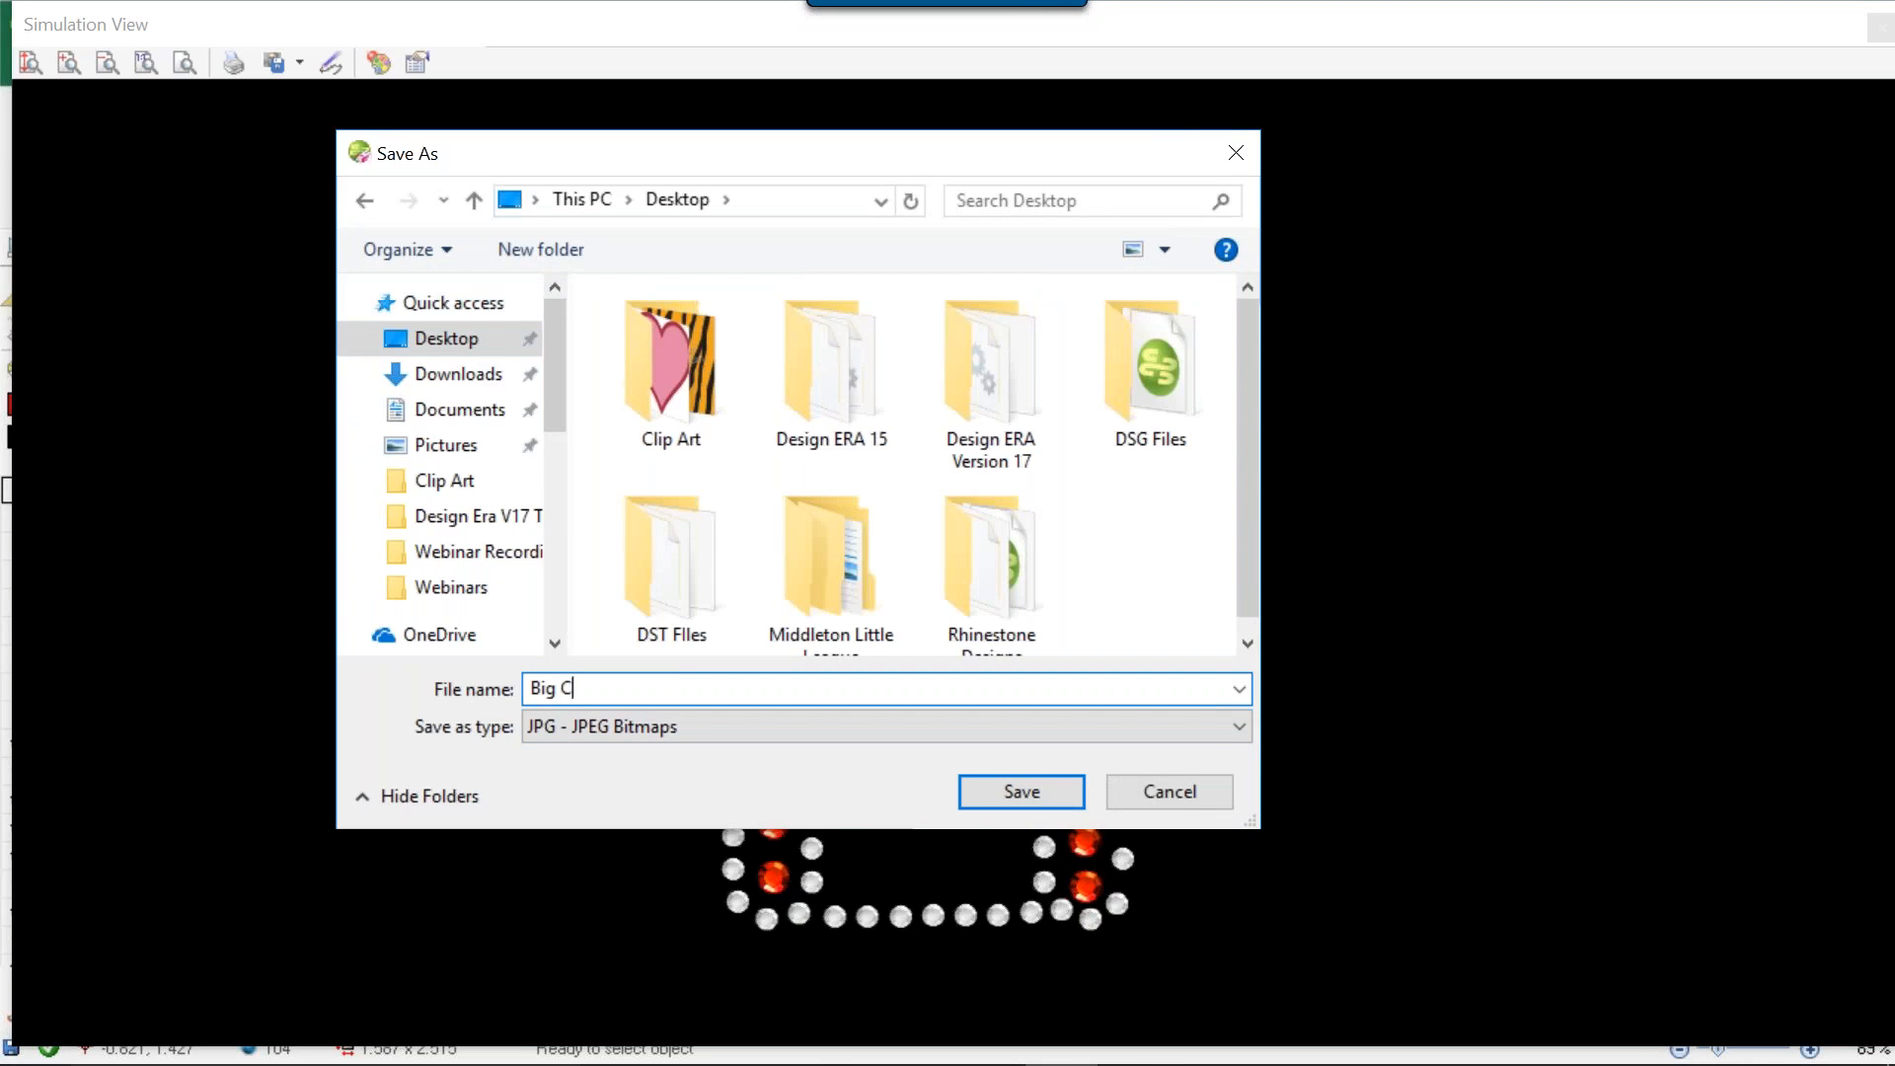
click(971, 720)
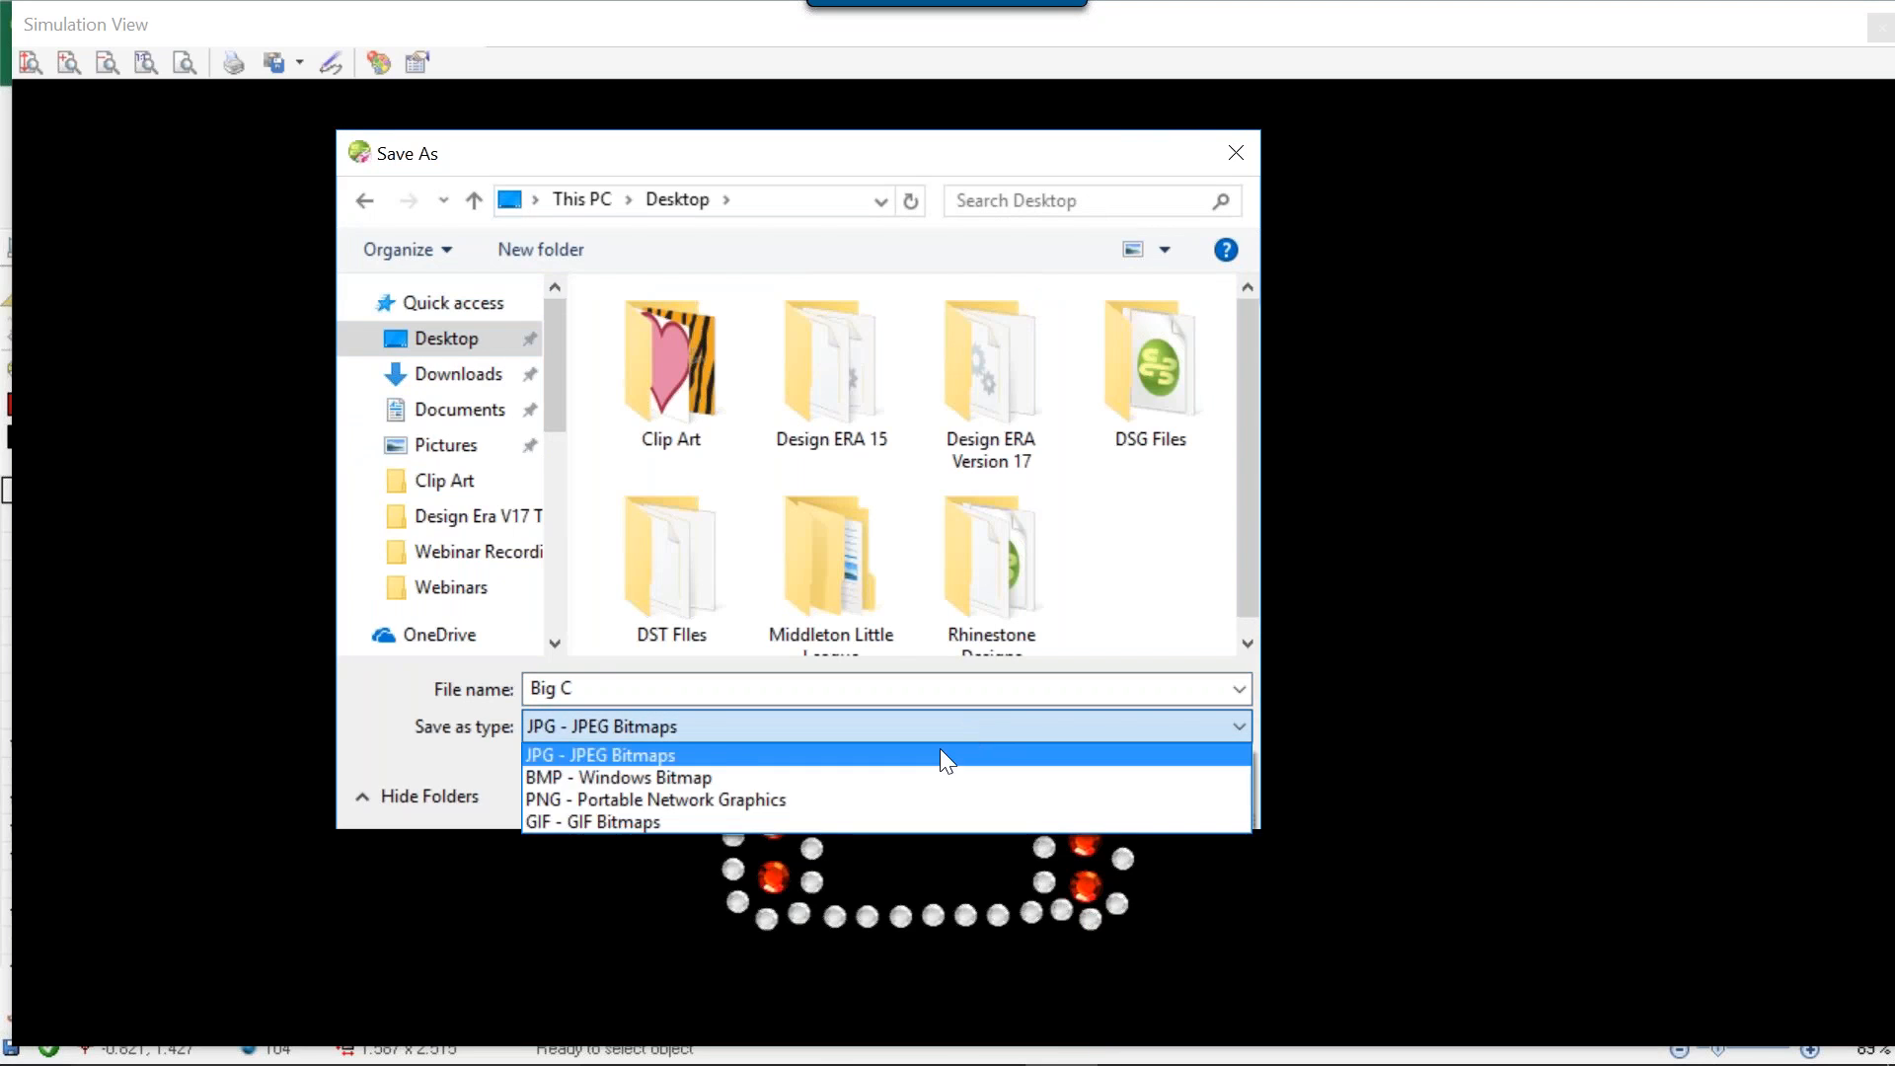
click(912, 799)
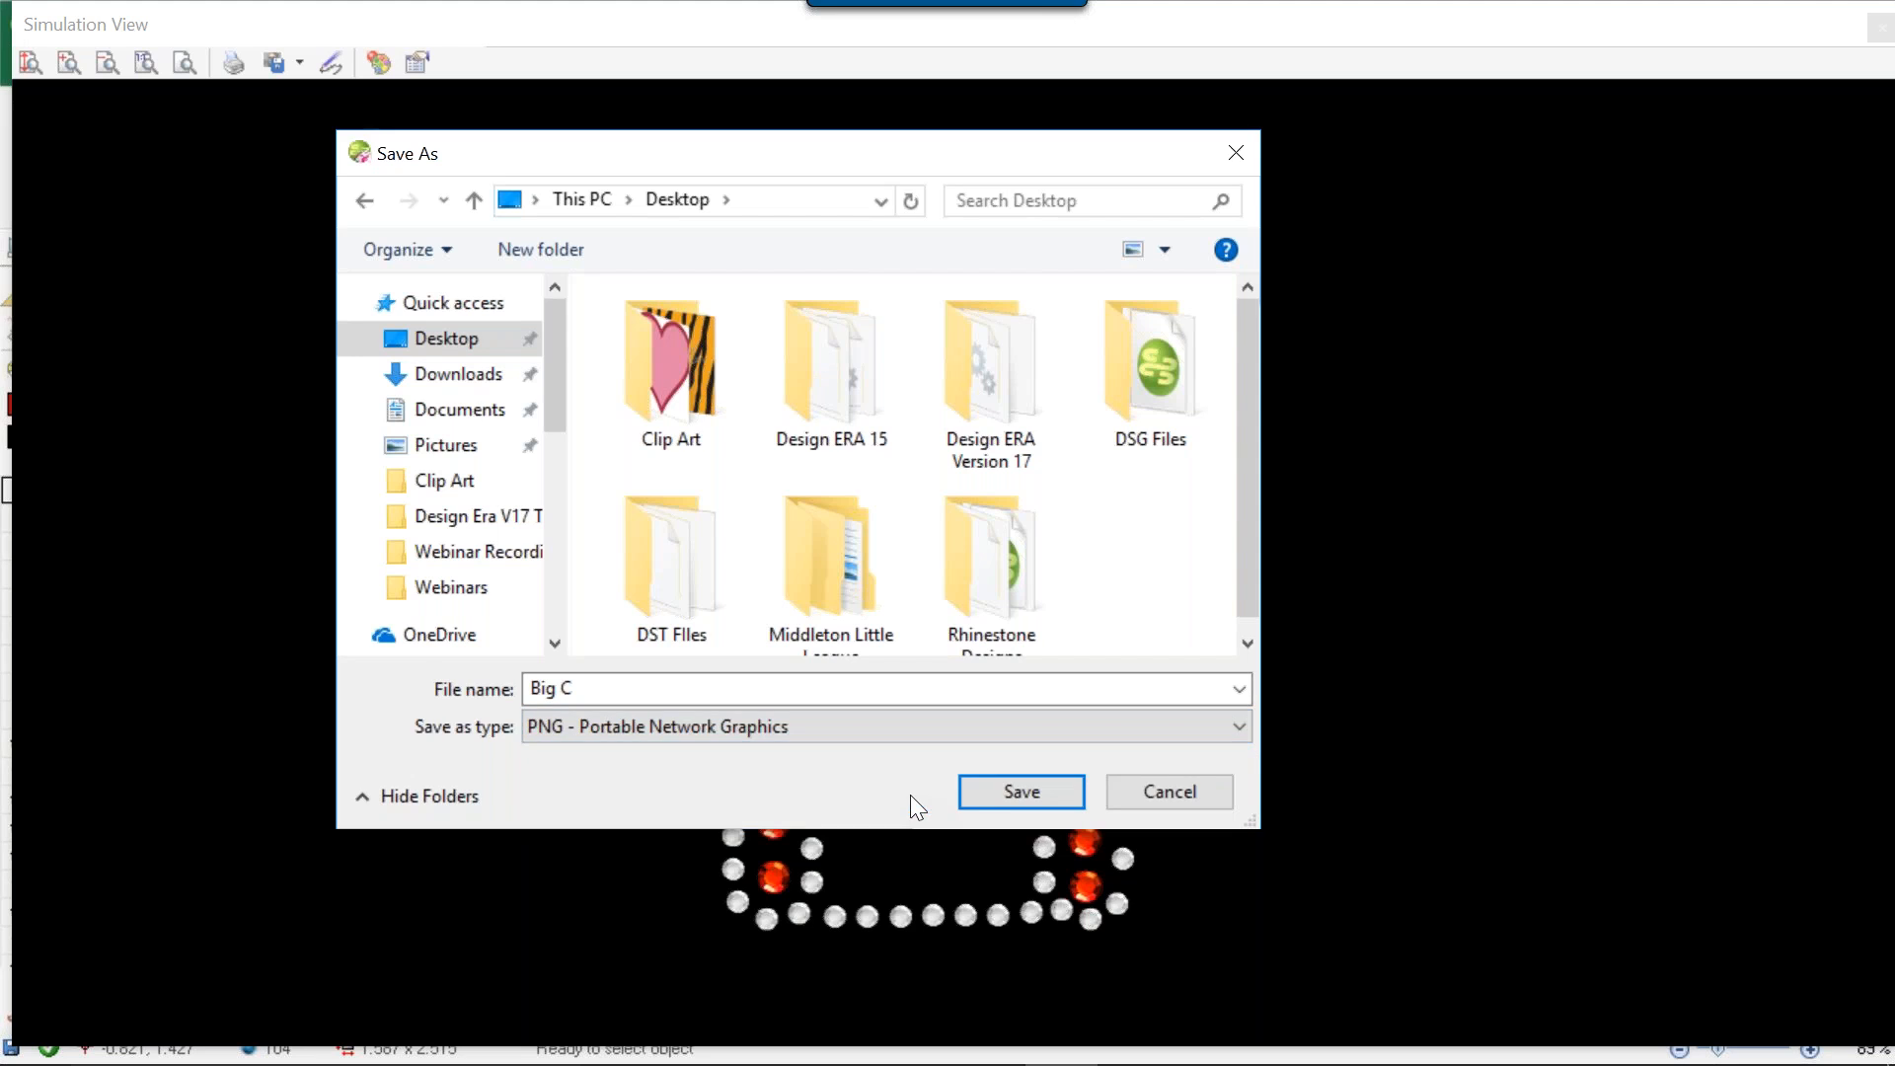
click(1010, 786)
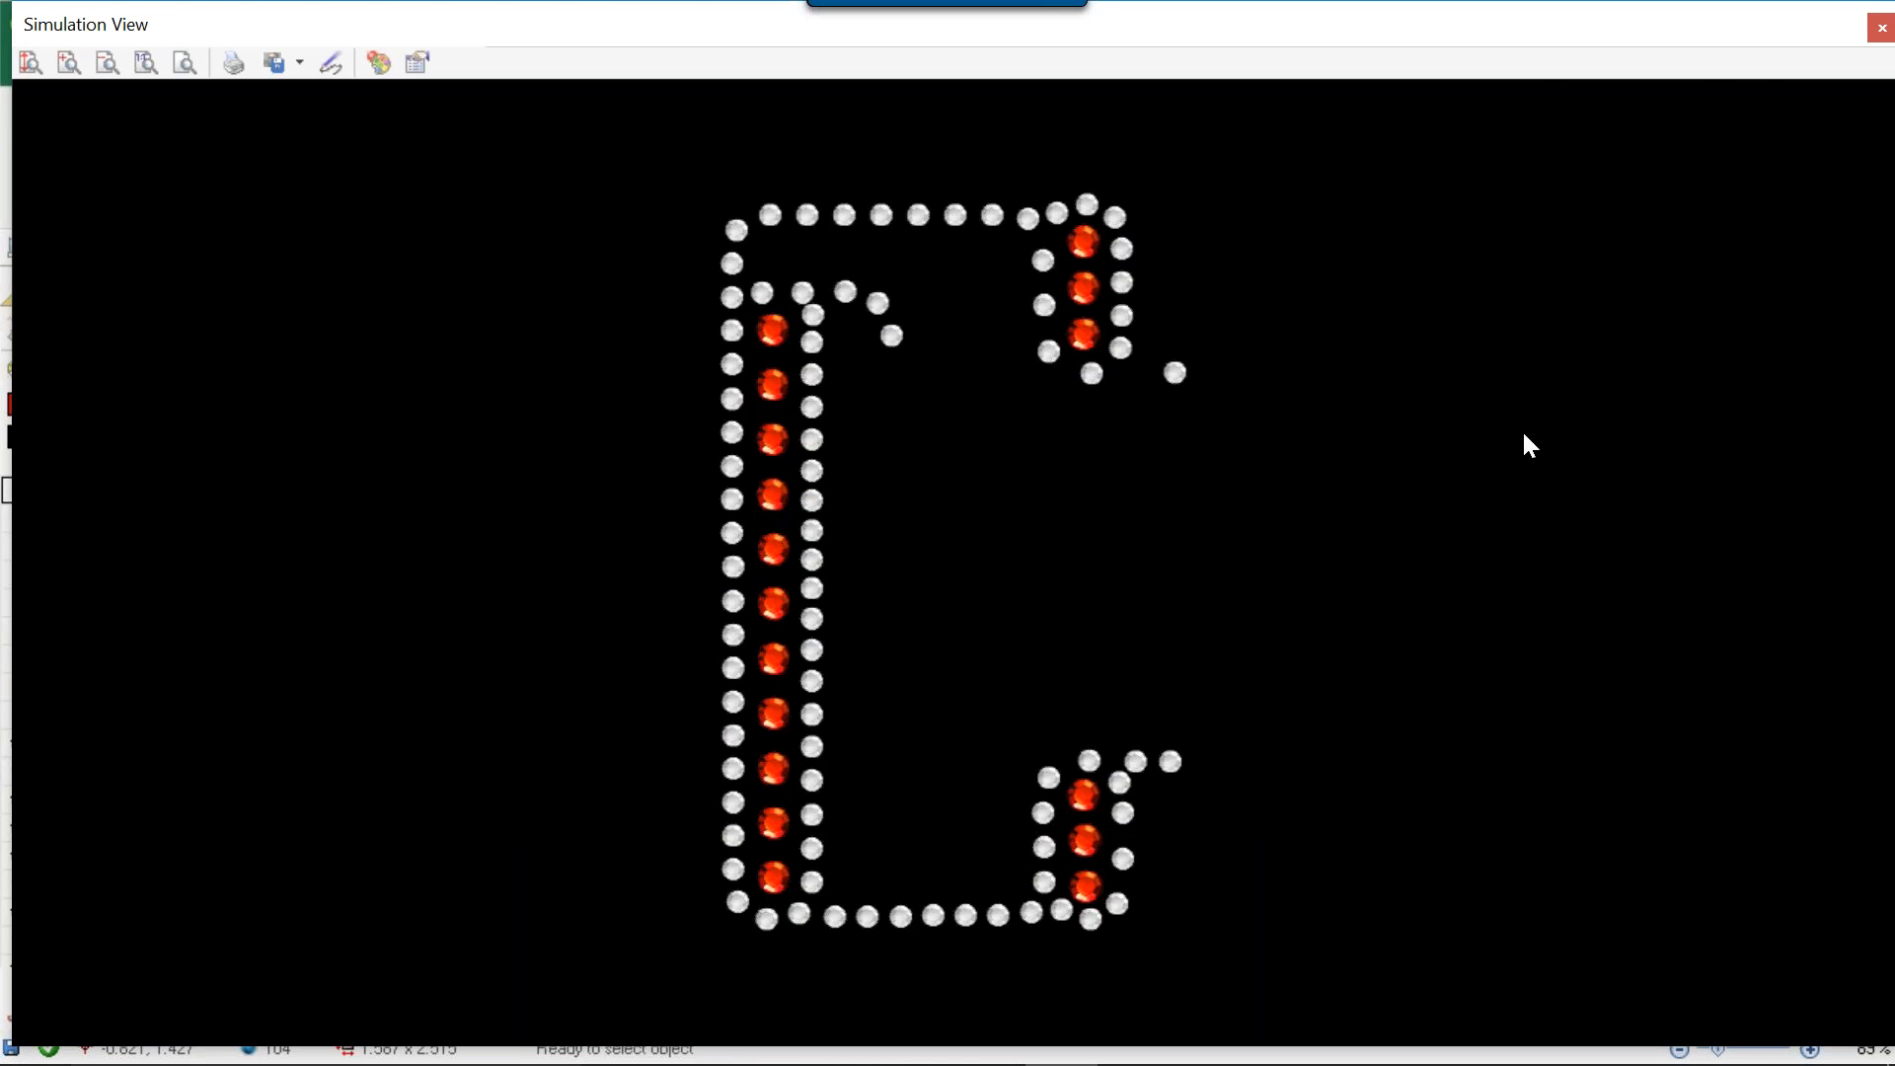
Minimize Stitch Era, open the saved Big C image from the desktop, inspect its rhinestones up close and close it.
drag(1692, 39, 1500, 88)
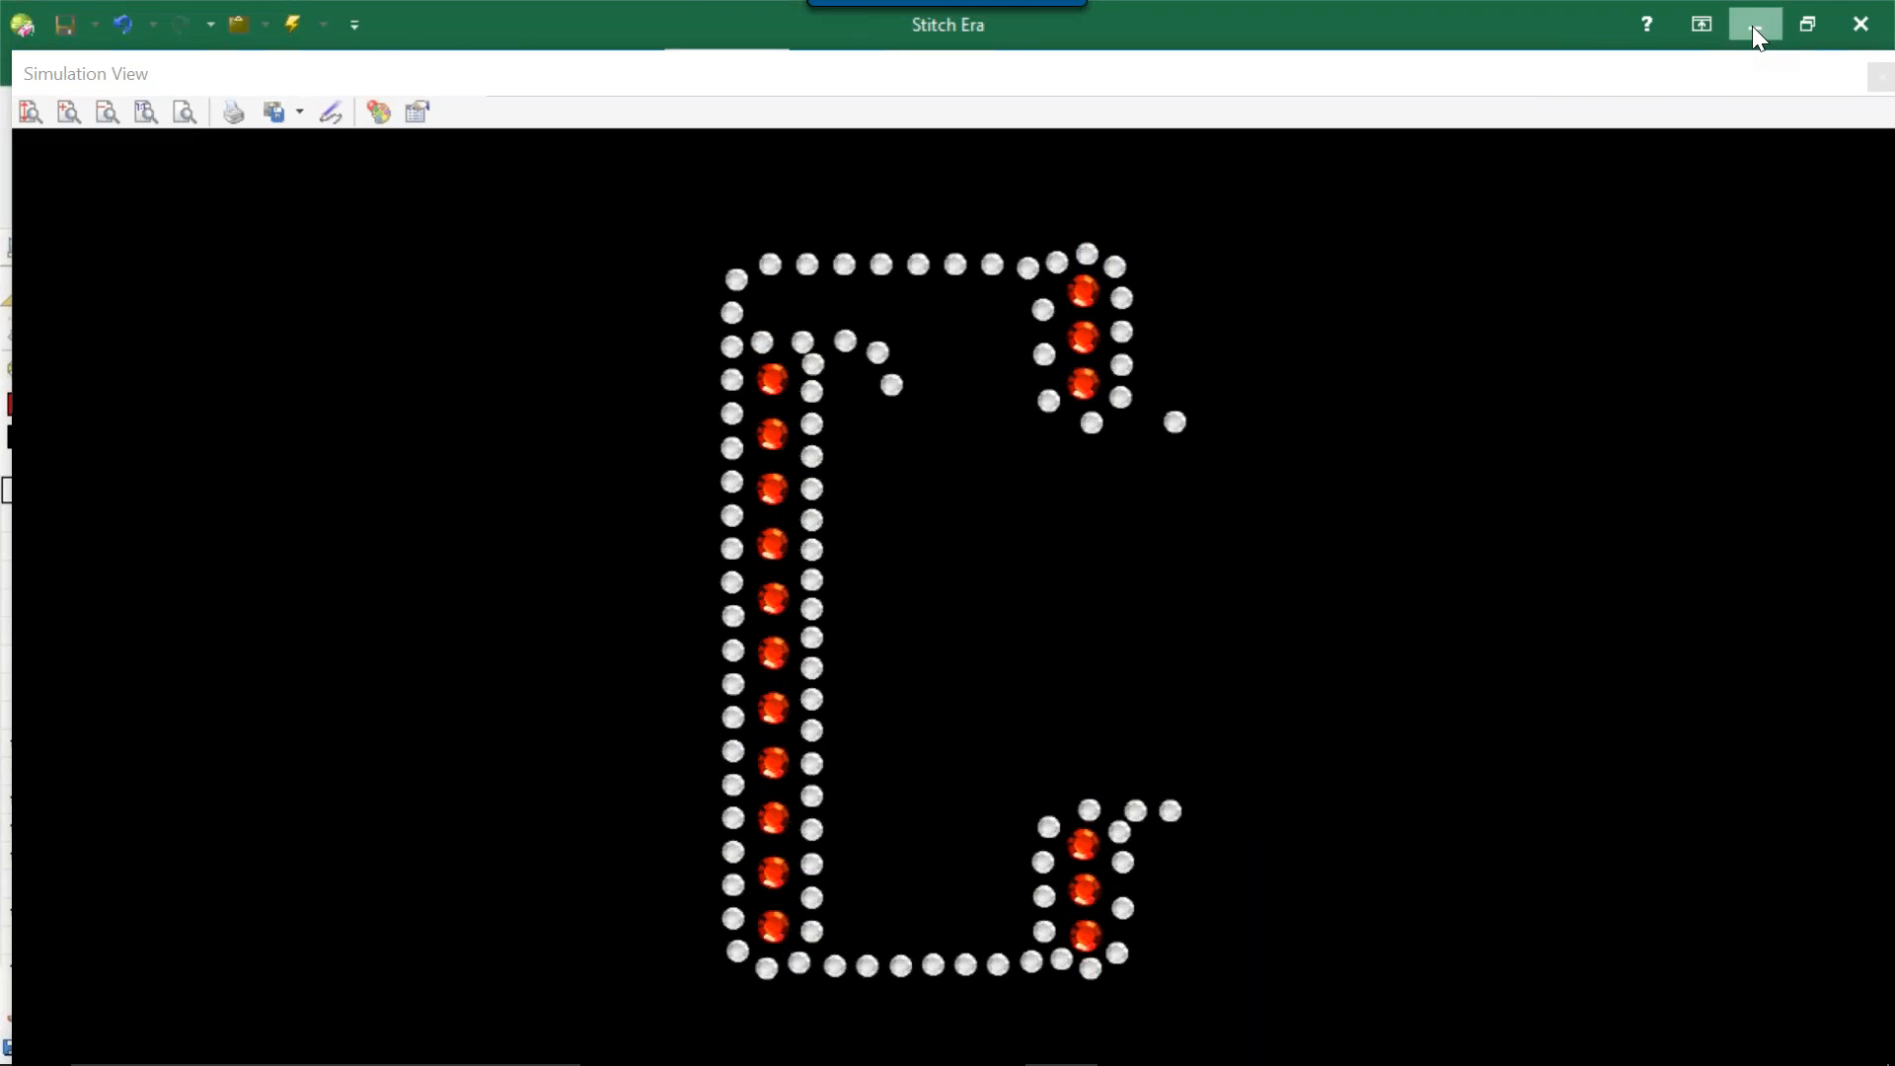
click(1751, 26)
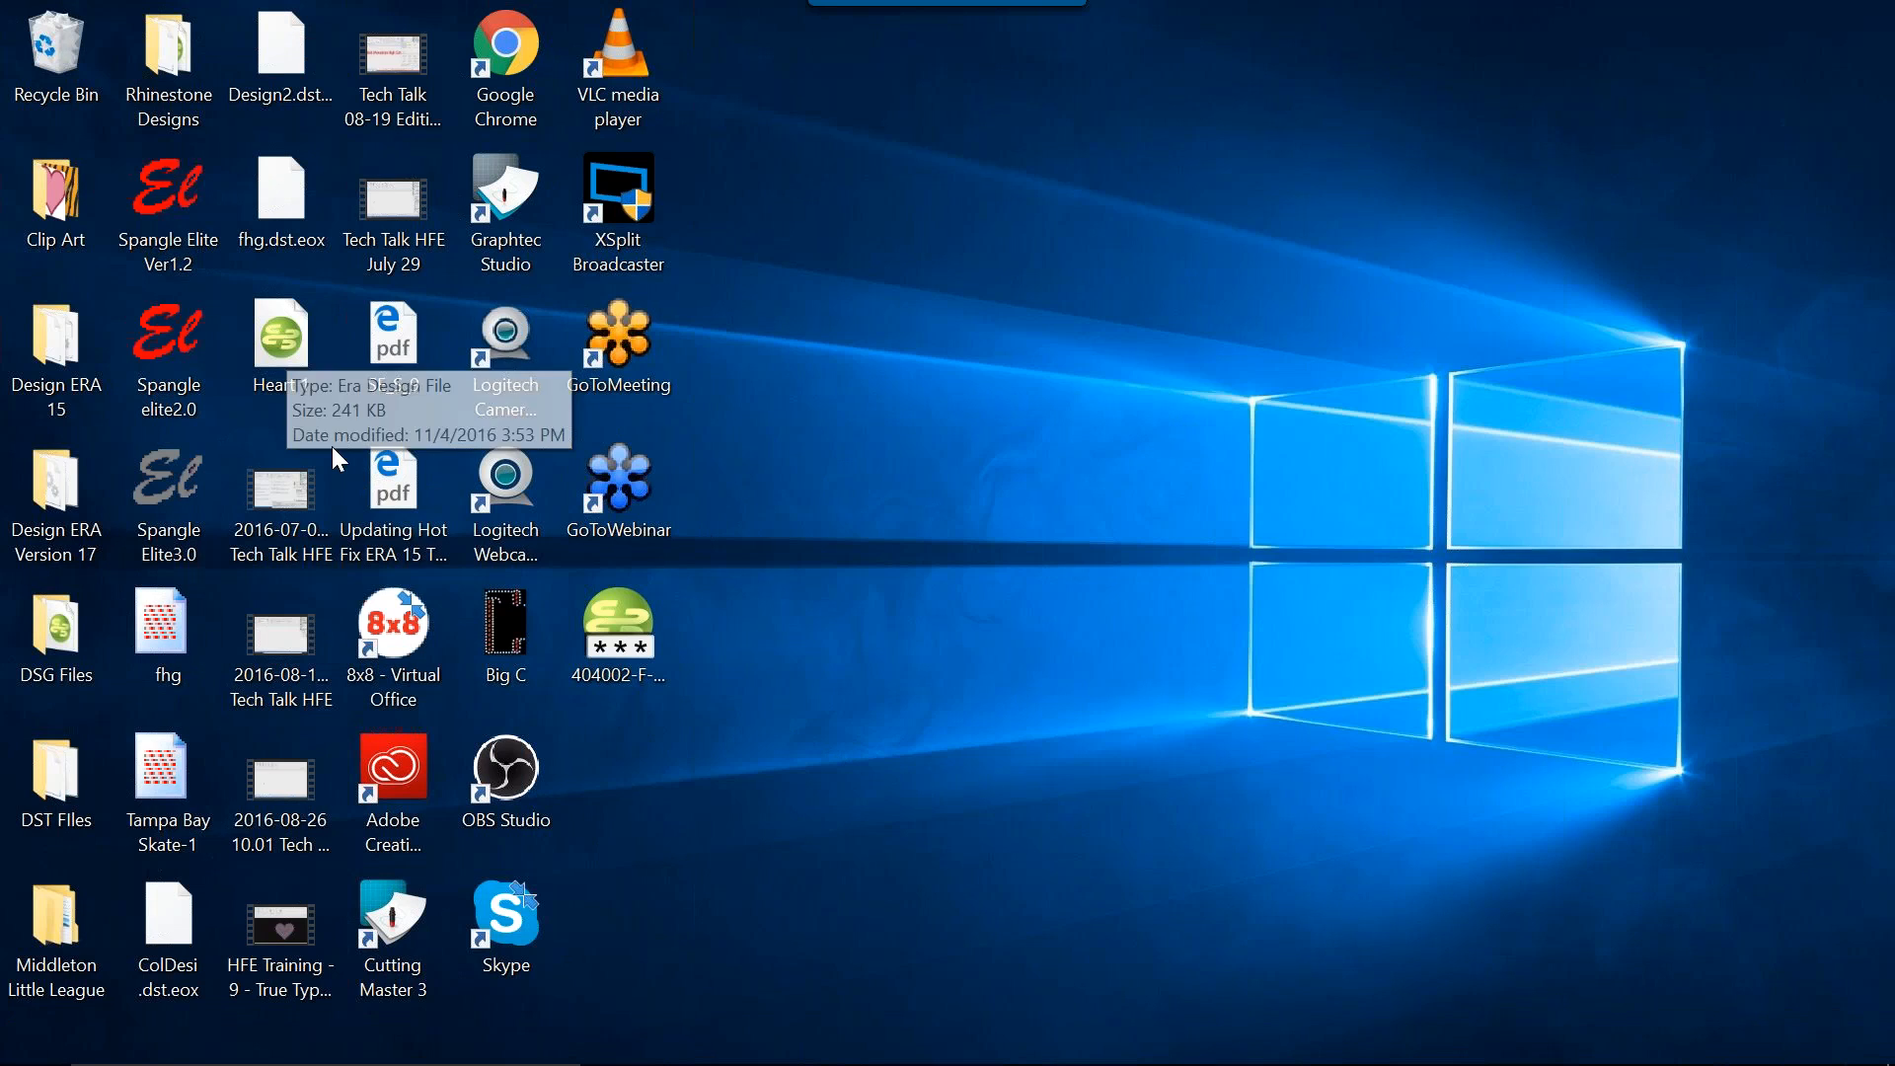
double_click(502, 647)
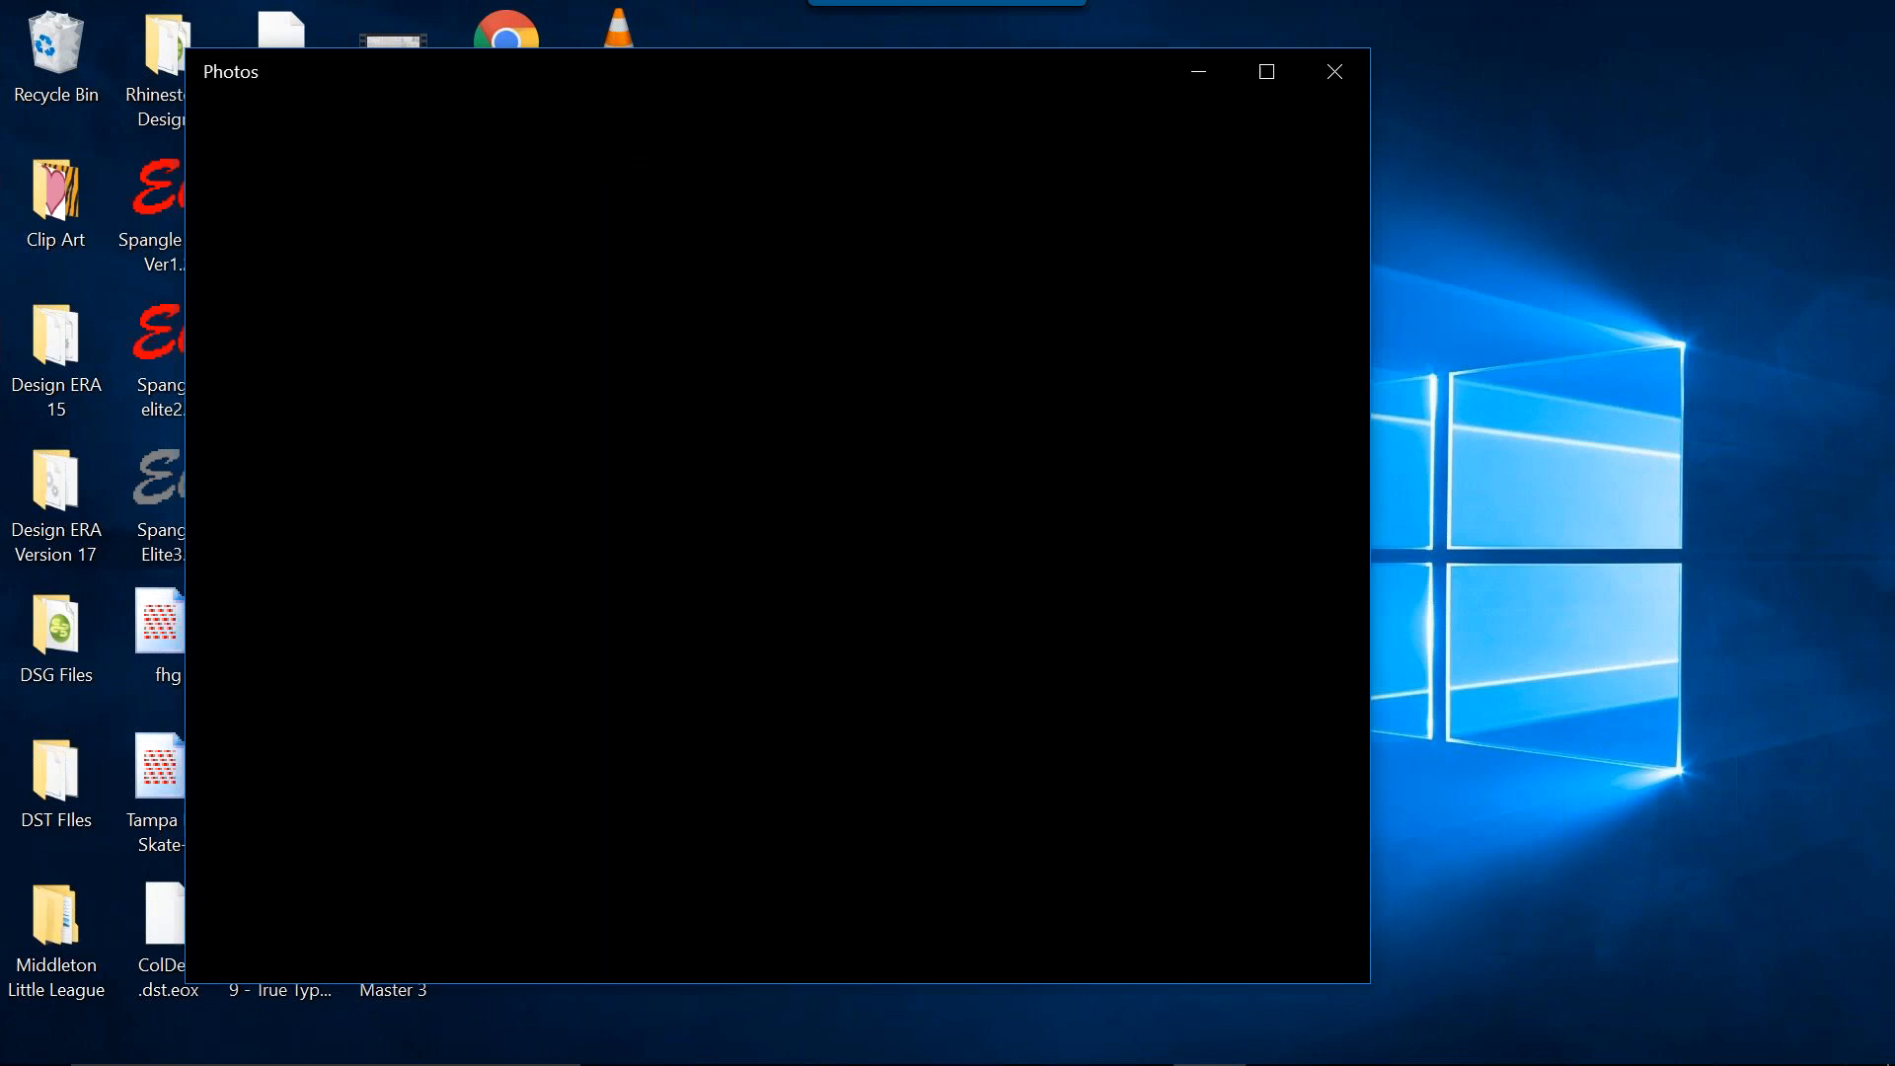
scroll(719, 497, down, 3)
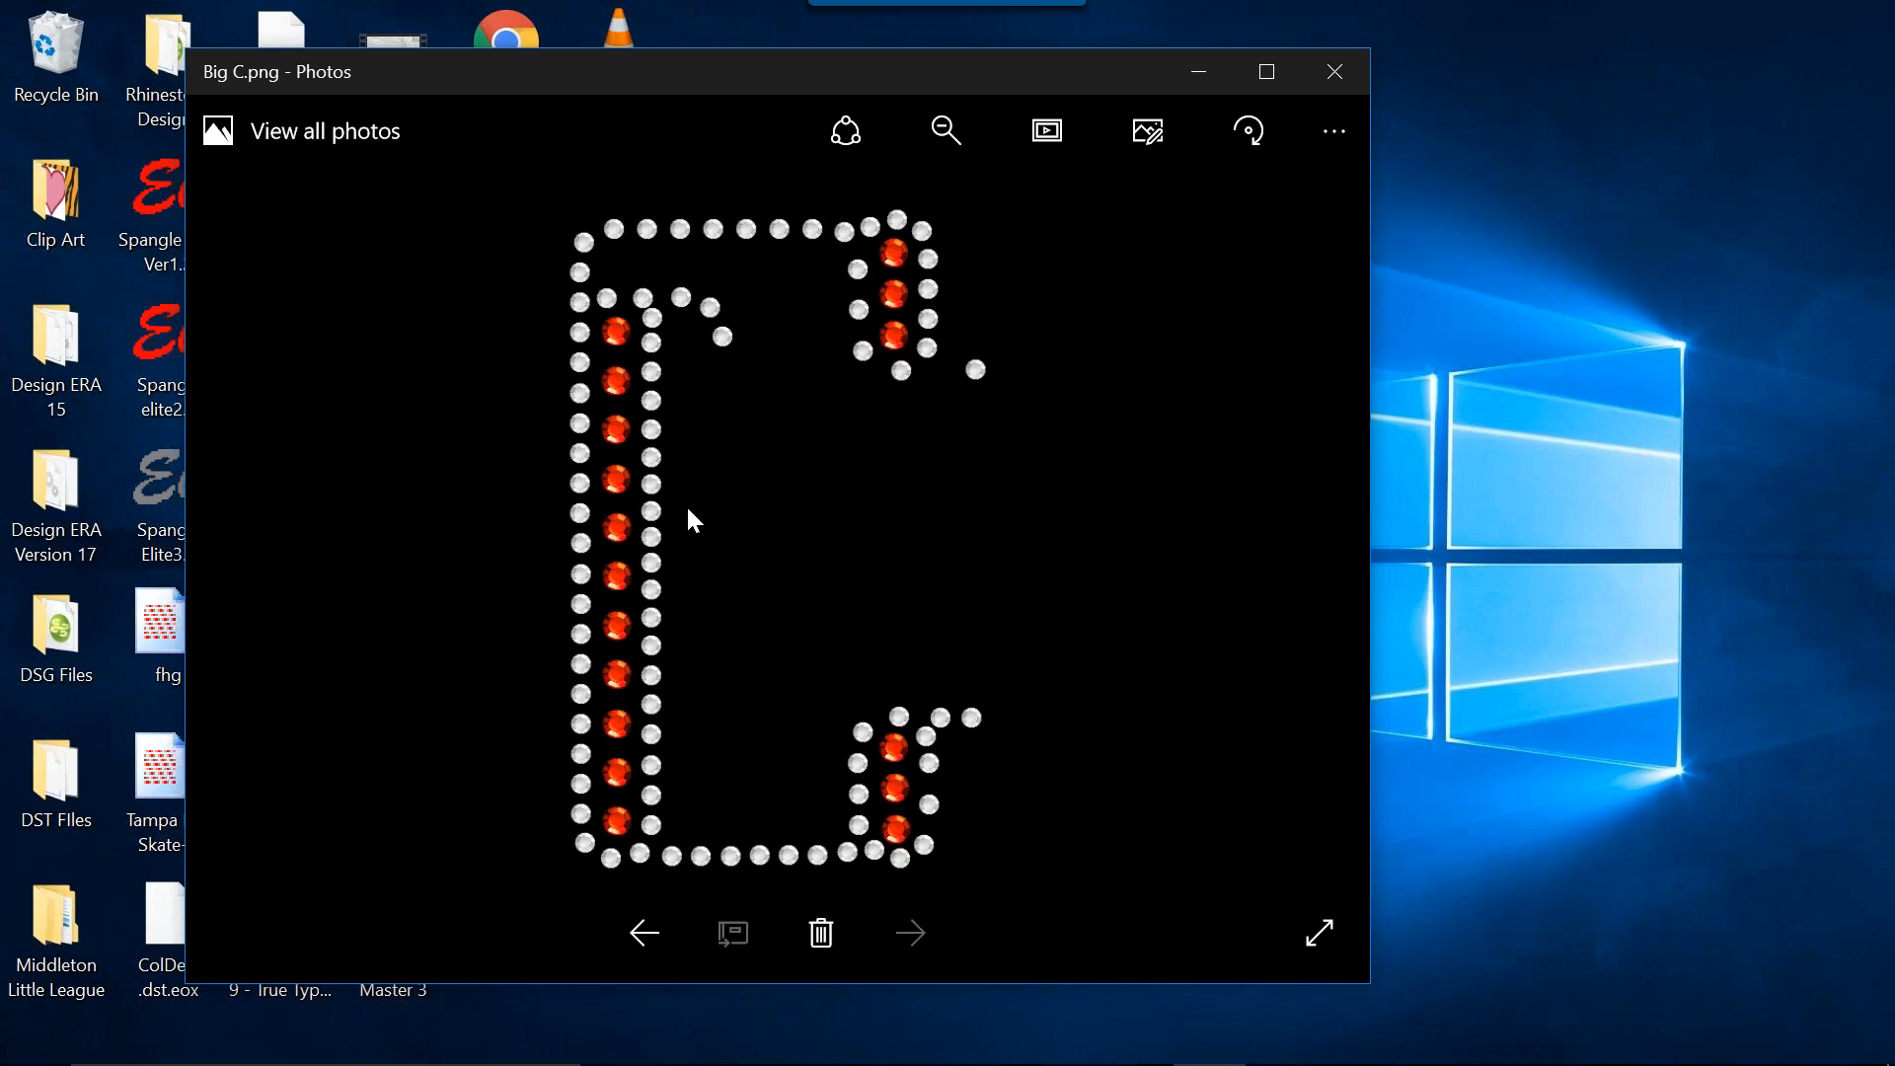
scroll(641, 596, up, 5)
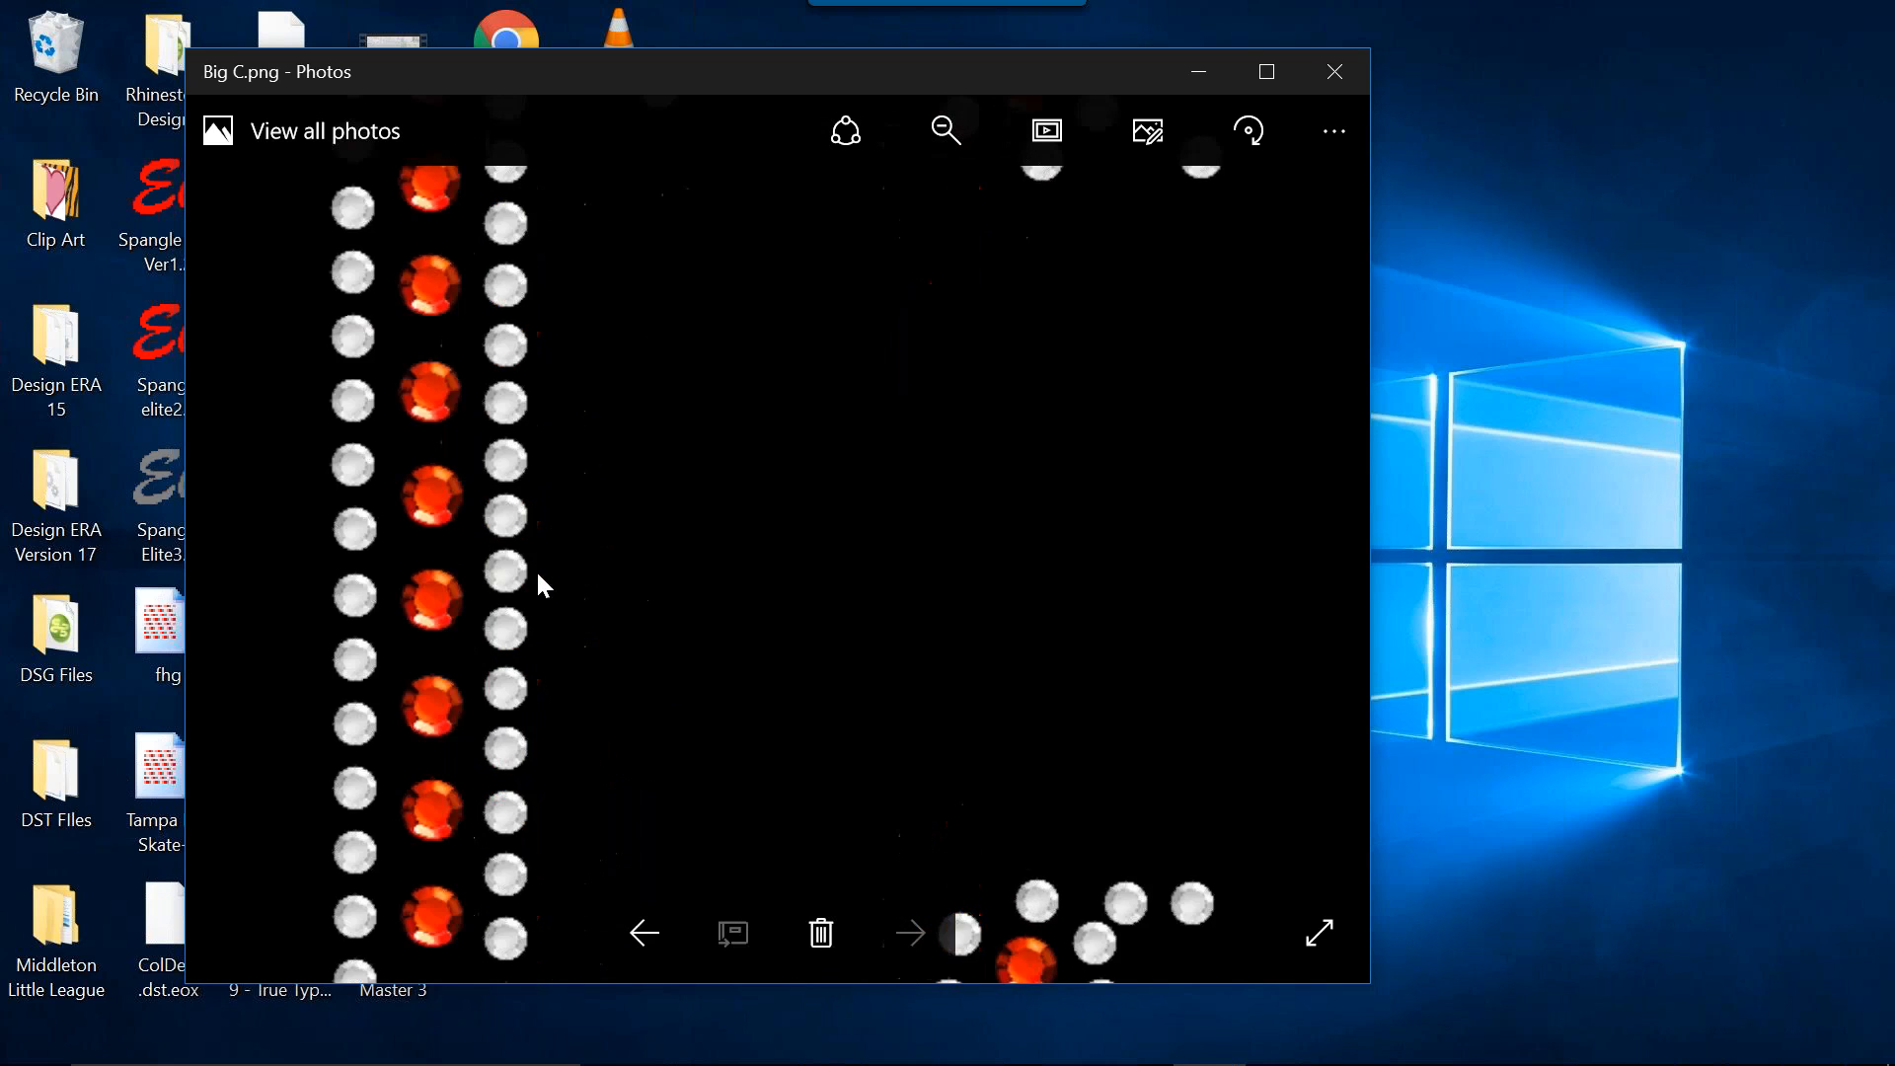
scroll(438, 626, down, 5)
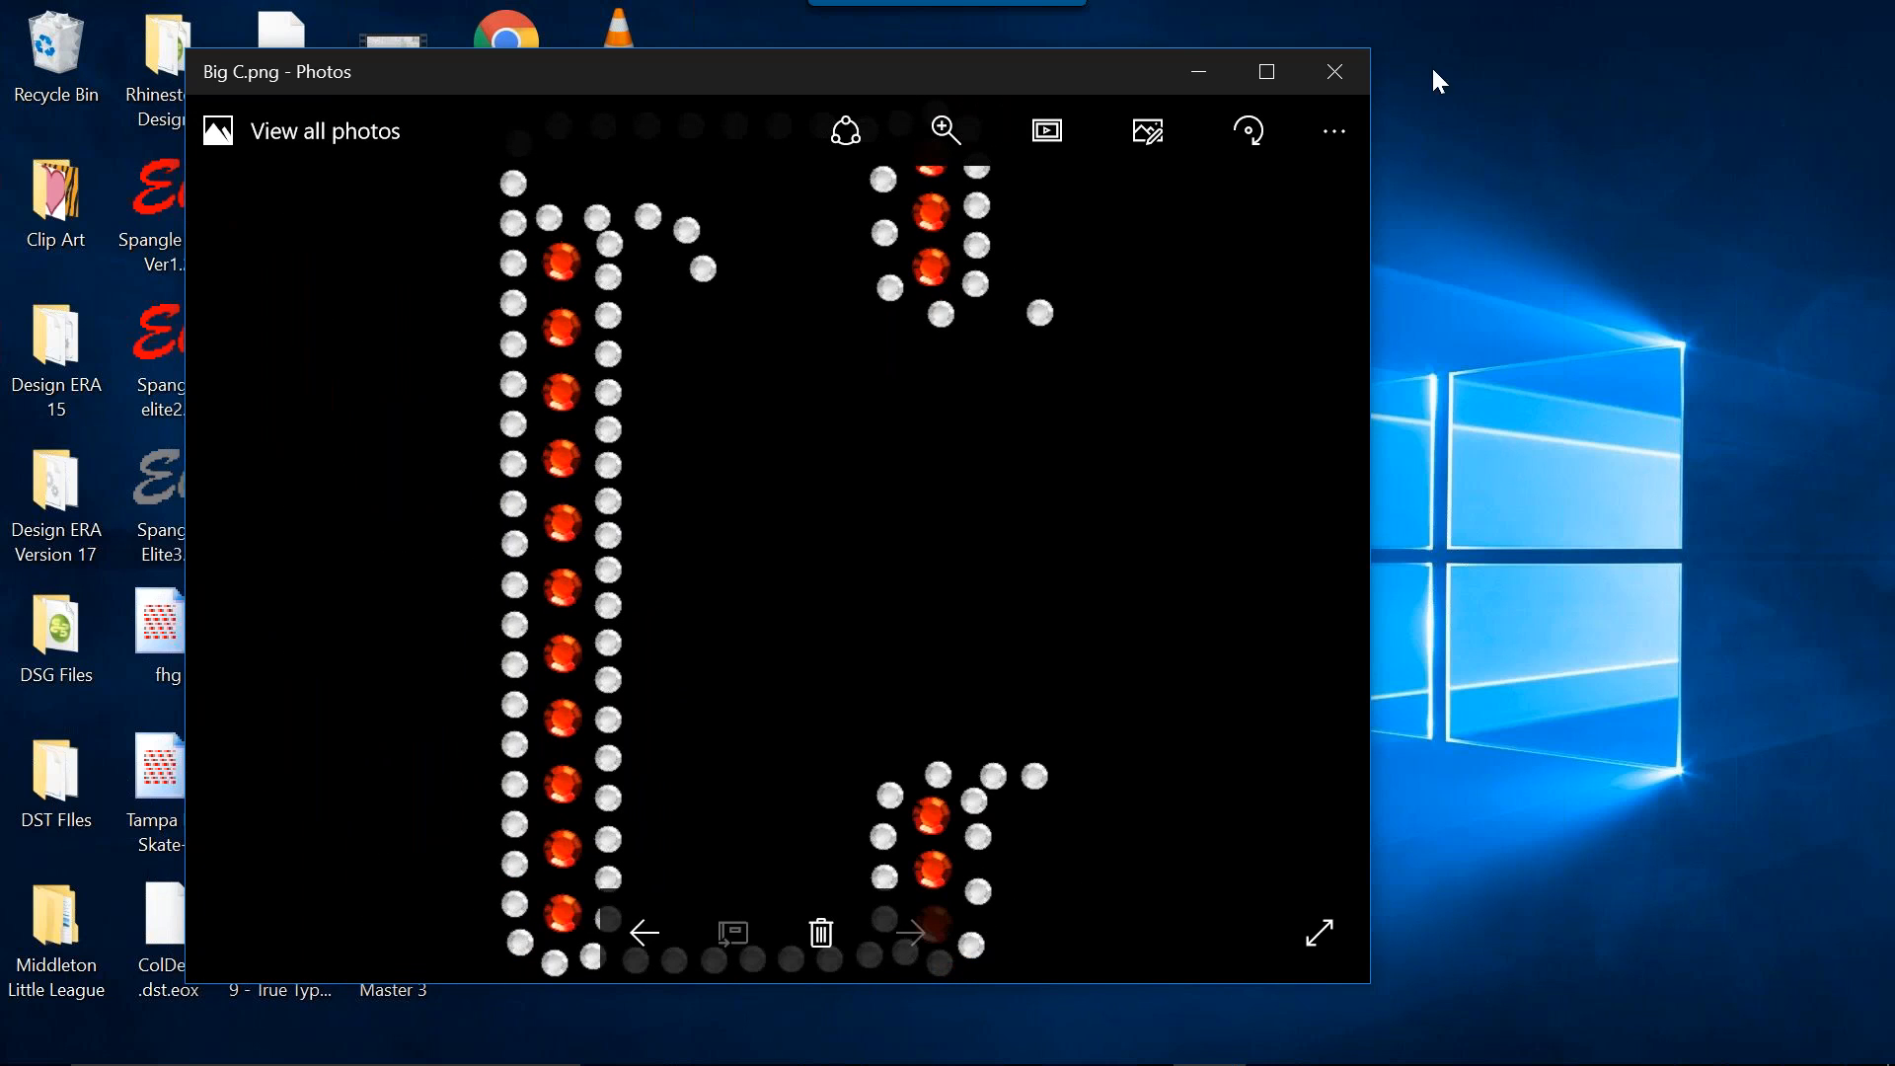
click(1352, 69)
Switch back to Stitch Era, close the simulation view and maximize the main window.
mouse_move(760, 1062)
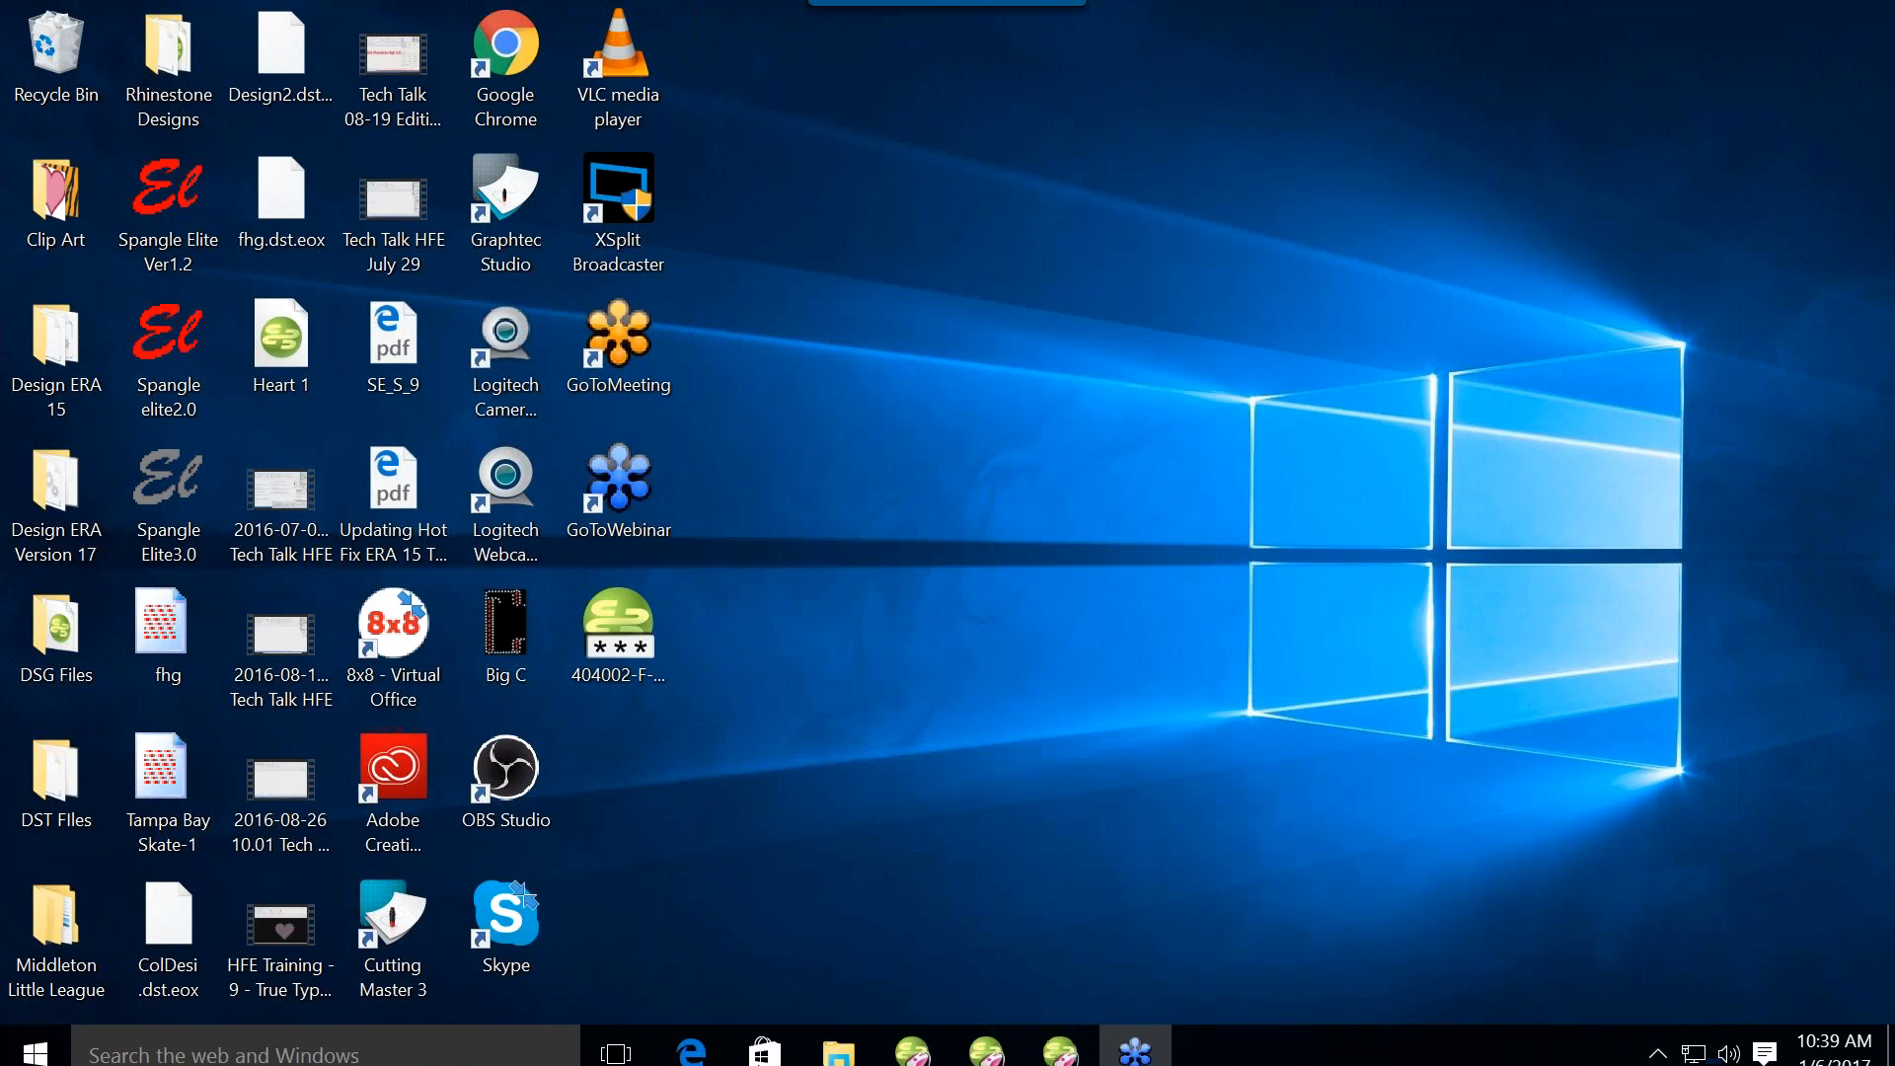
click(1055, 1049)
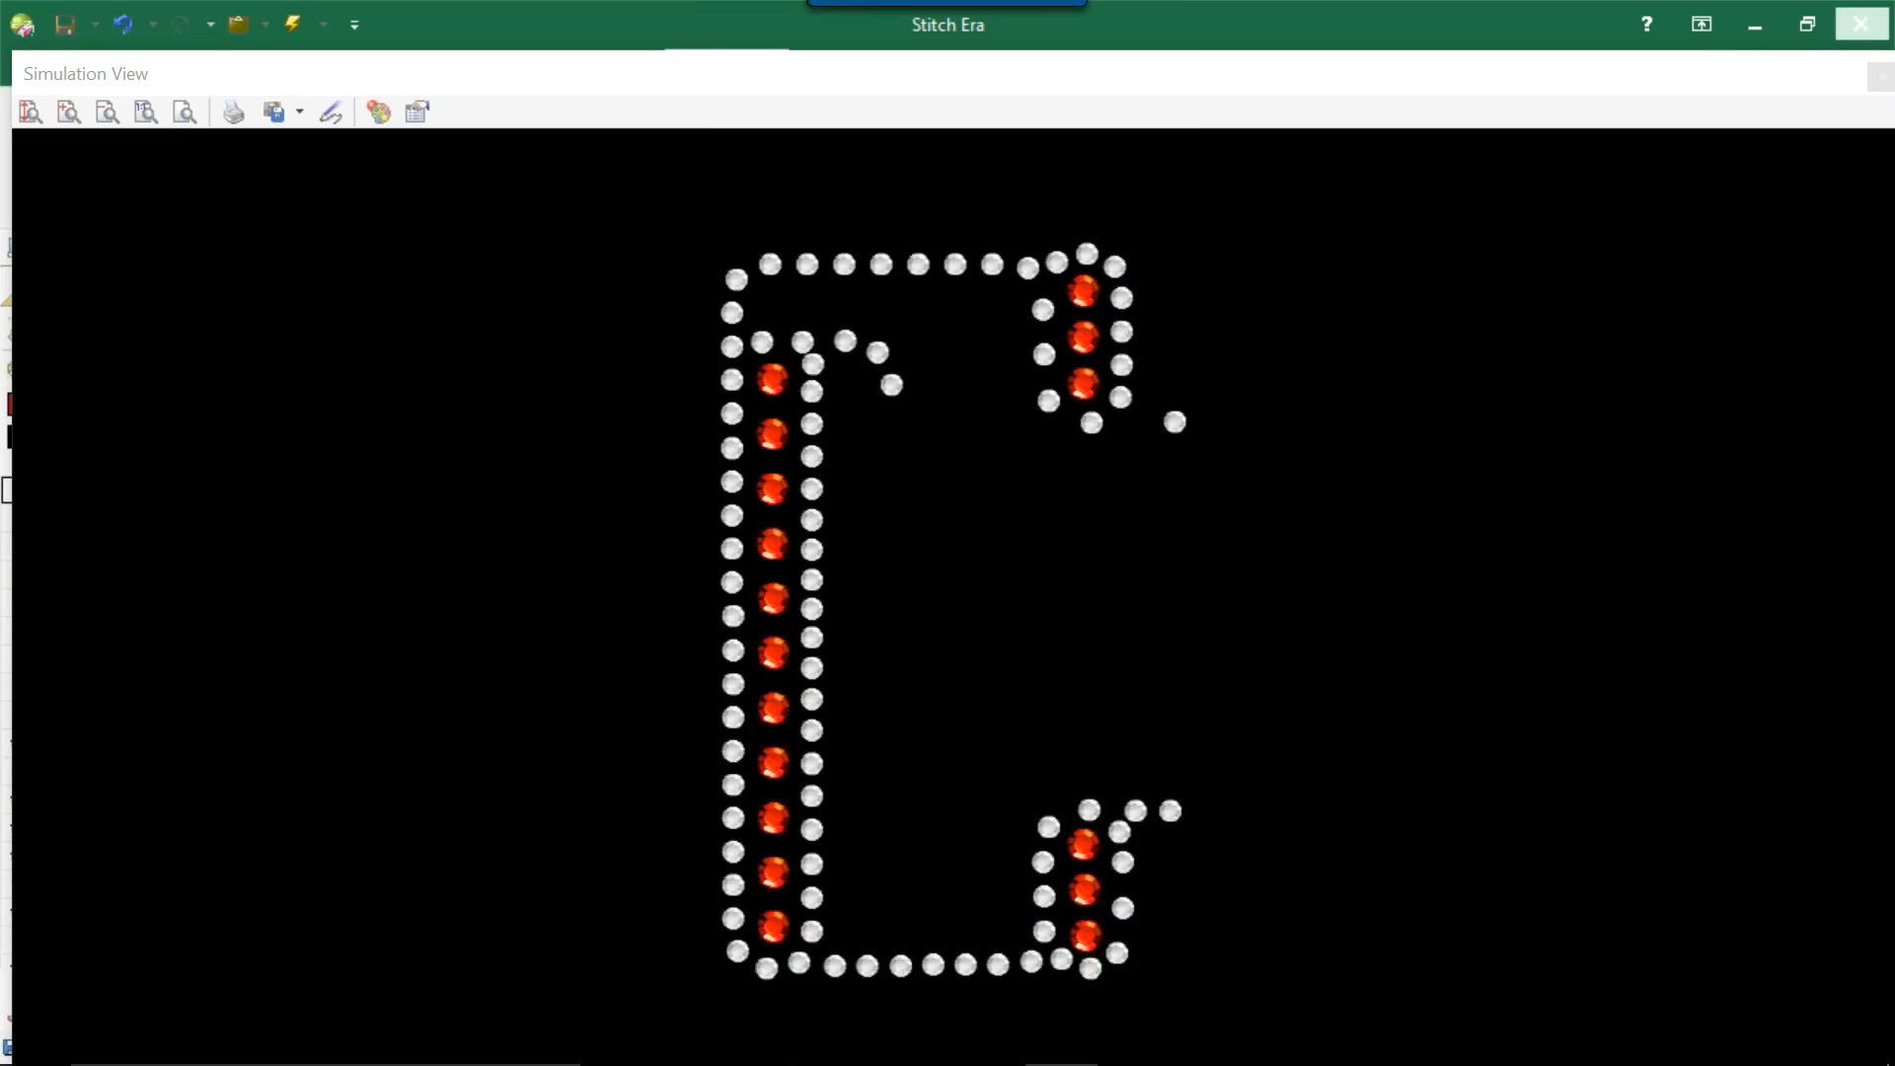
click(1861, 24)
click(1122, 581)
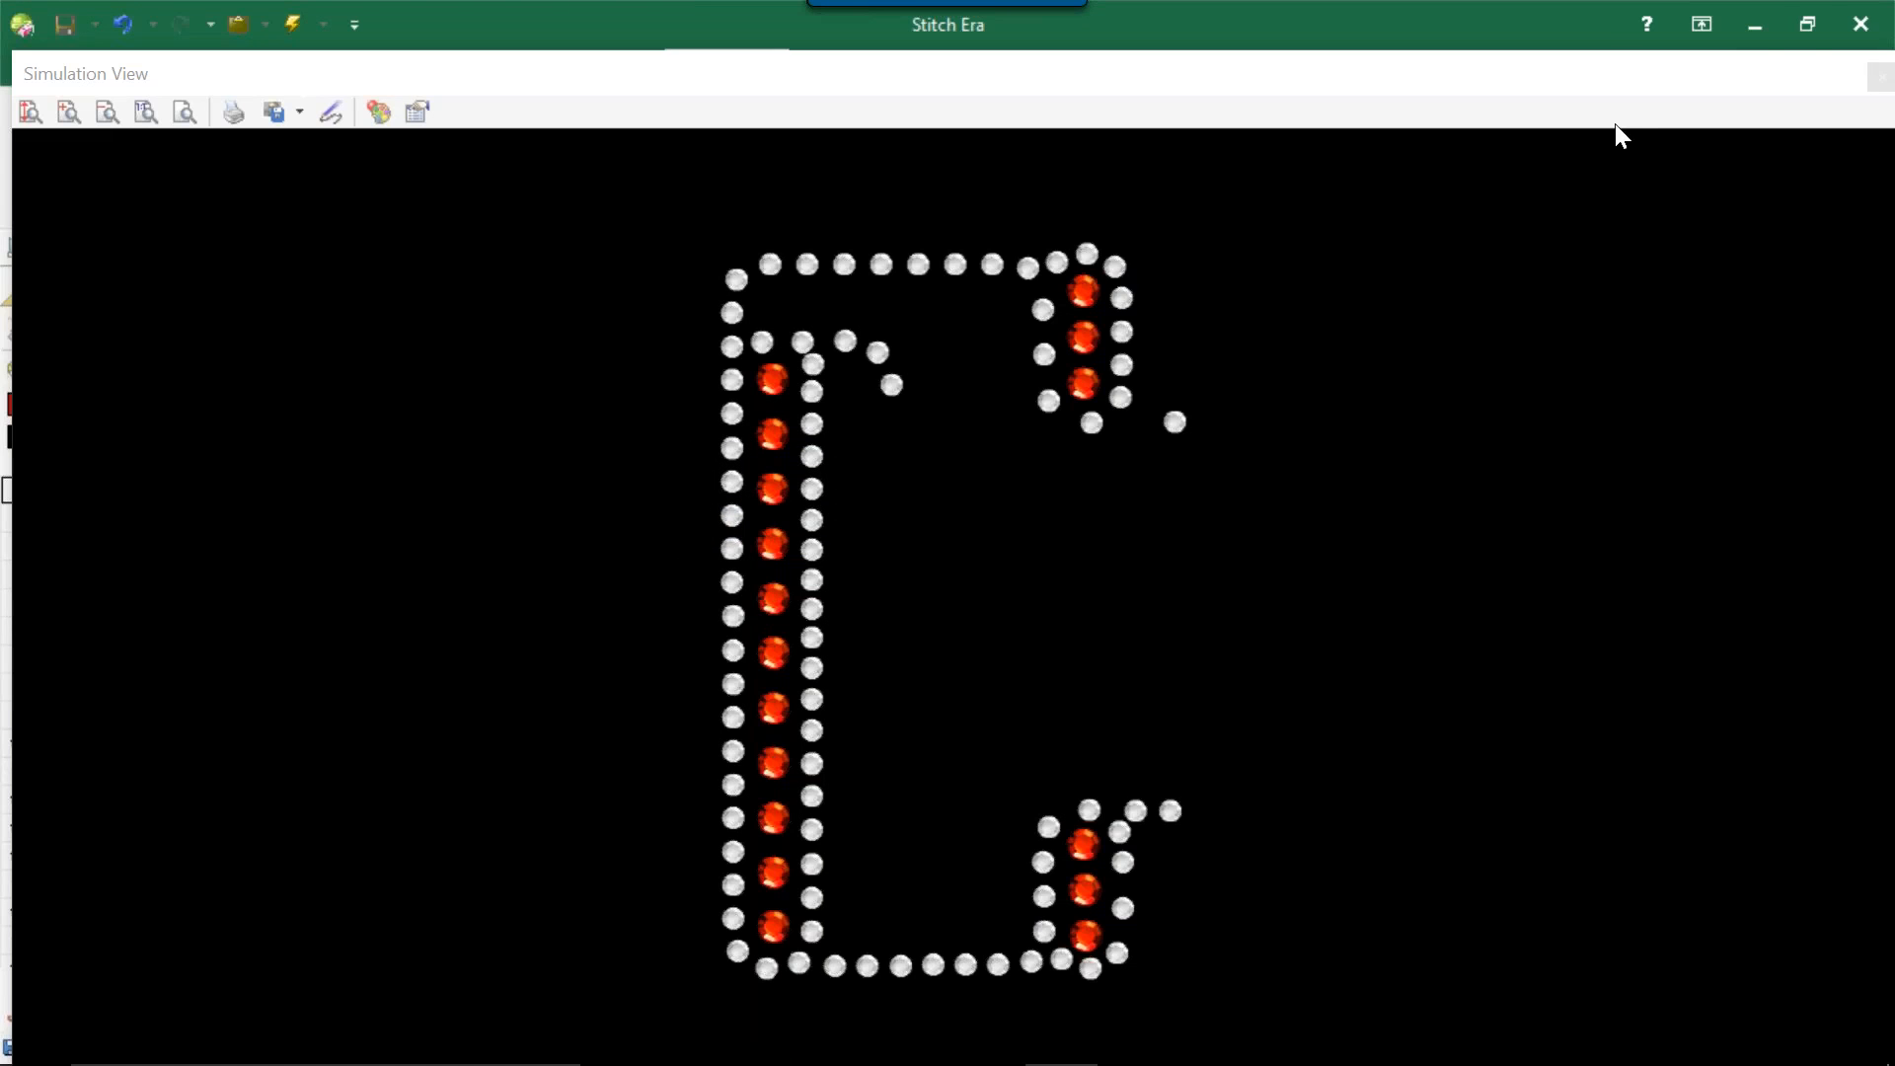
click(1812, 28)
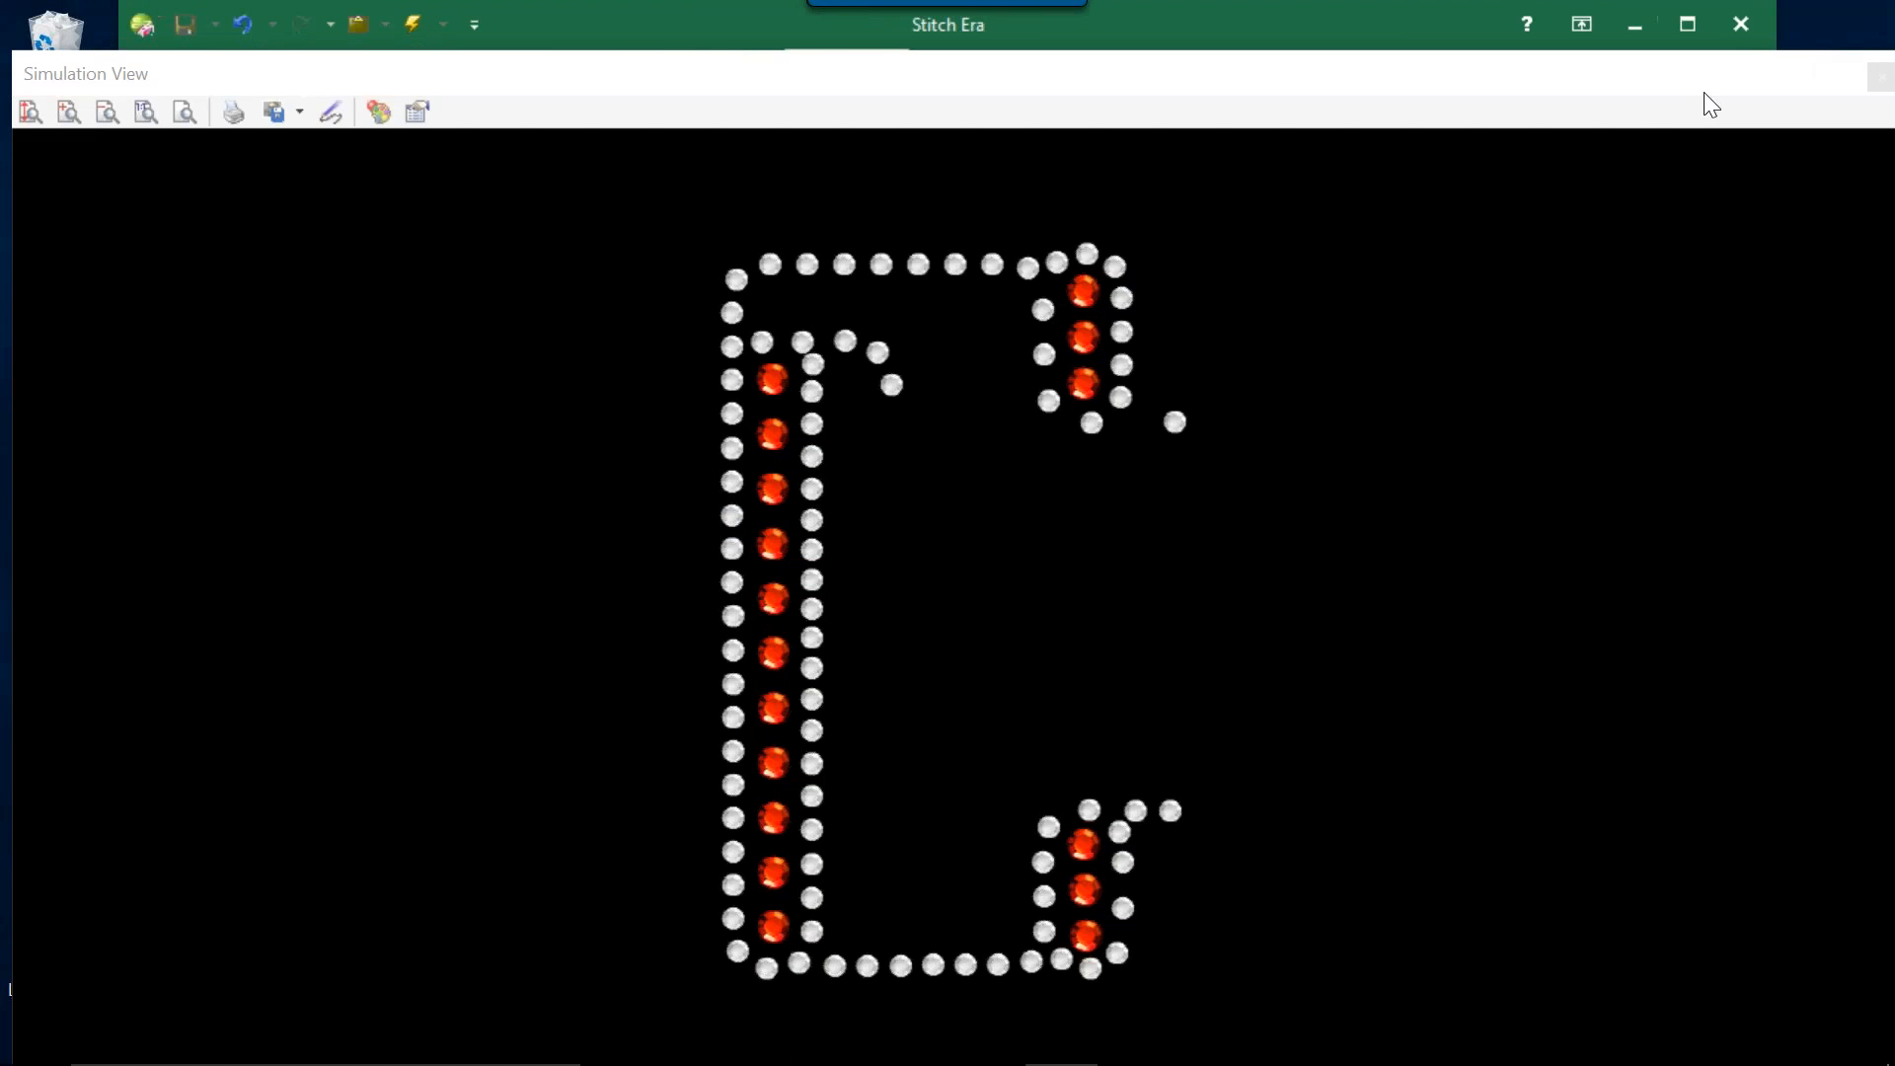
mouse_move(1619, 75)
mouse_down()
mouse_move(1501, 152)
mouse_move(1531, 152)
mouse_move(1323, 192)
mouse_up()
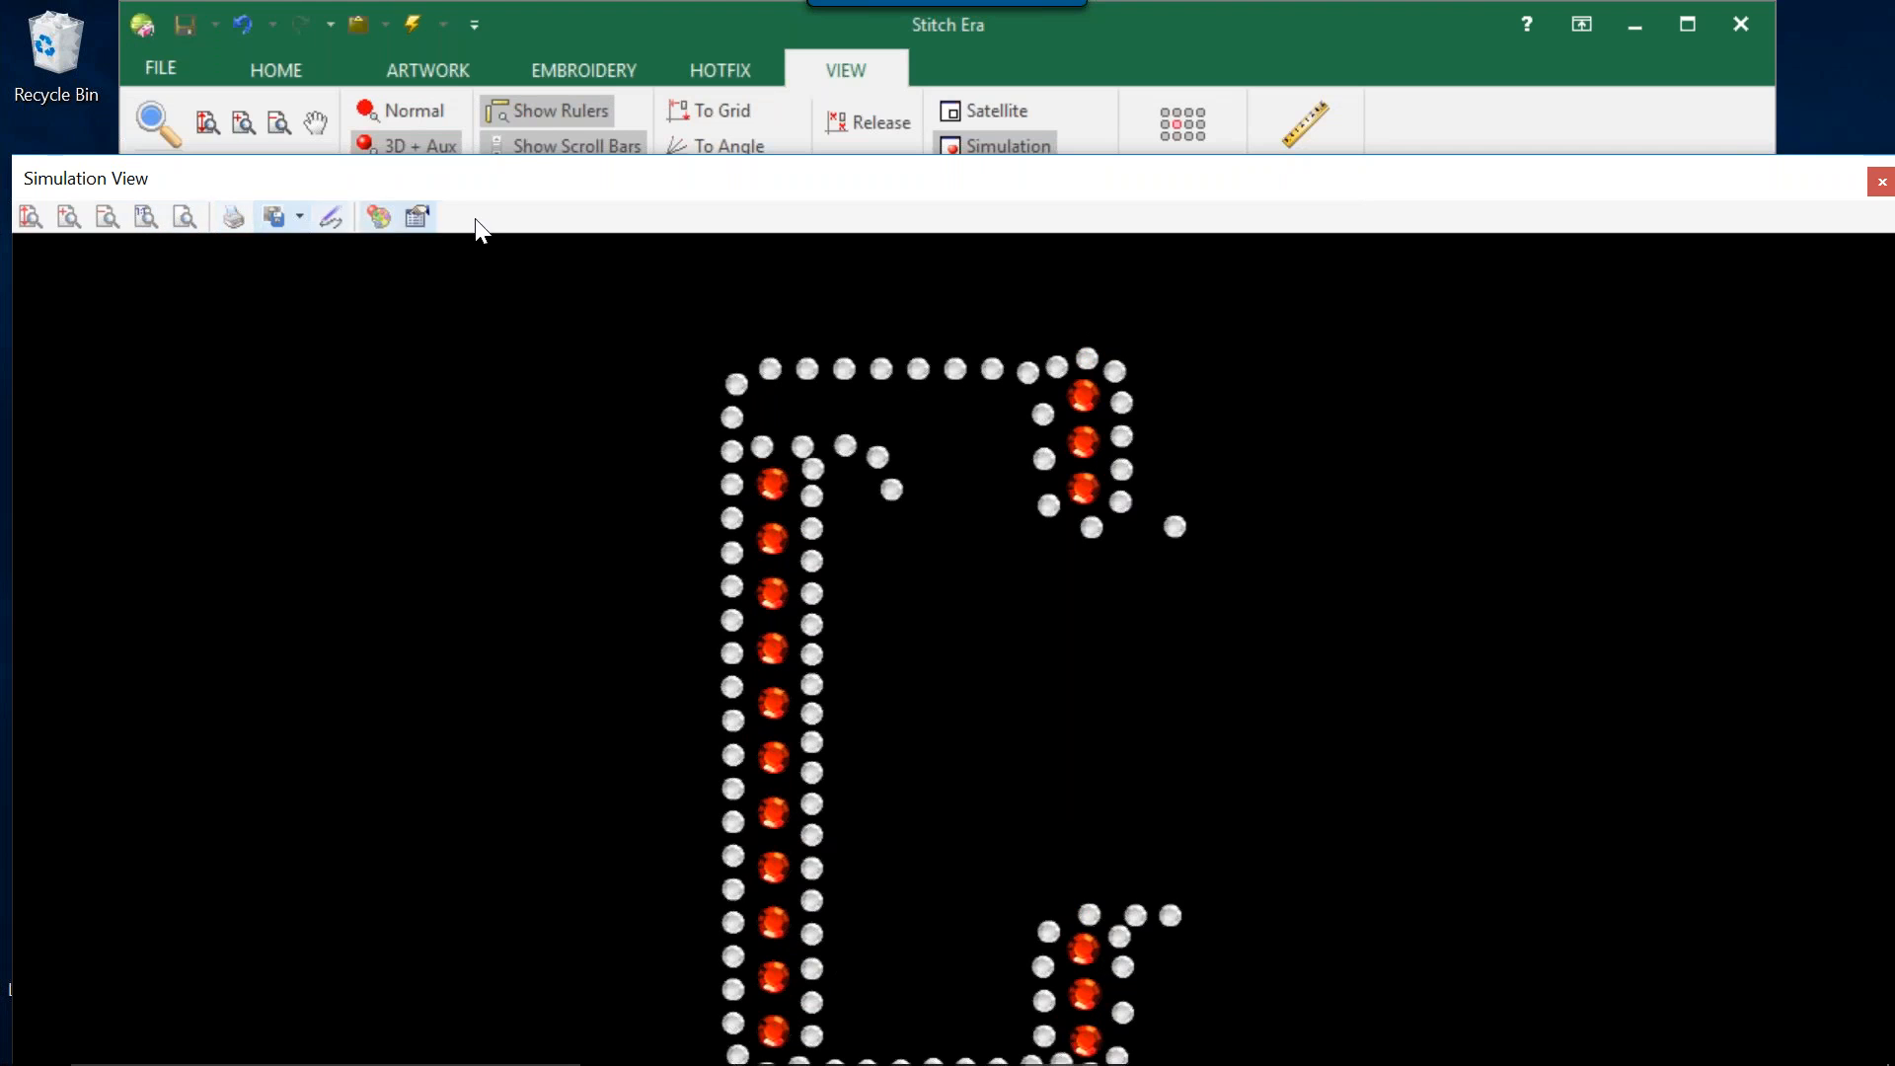
right_click(610, 177)
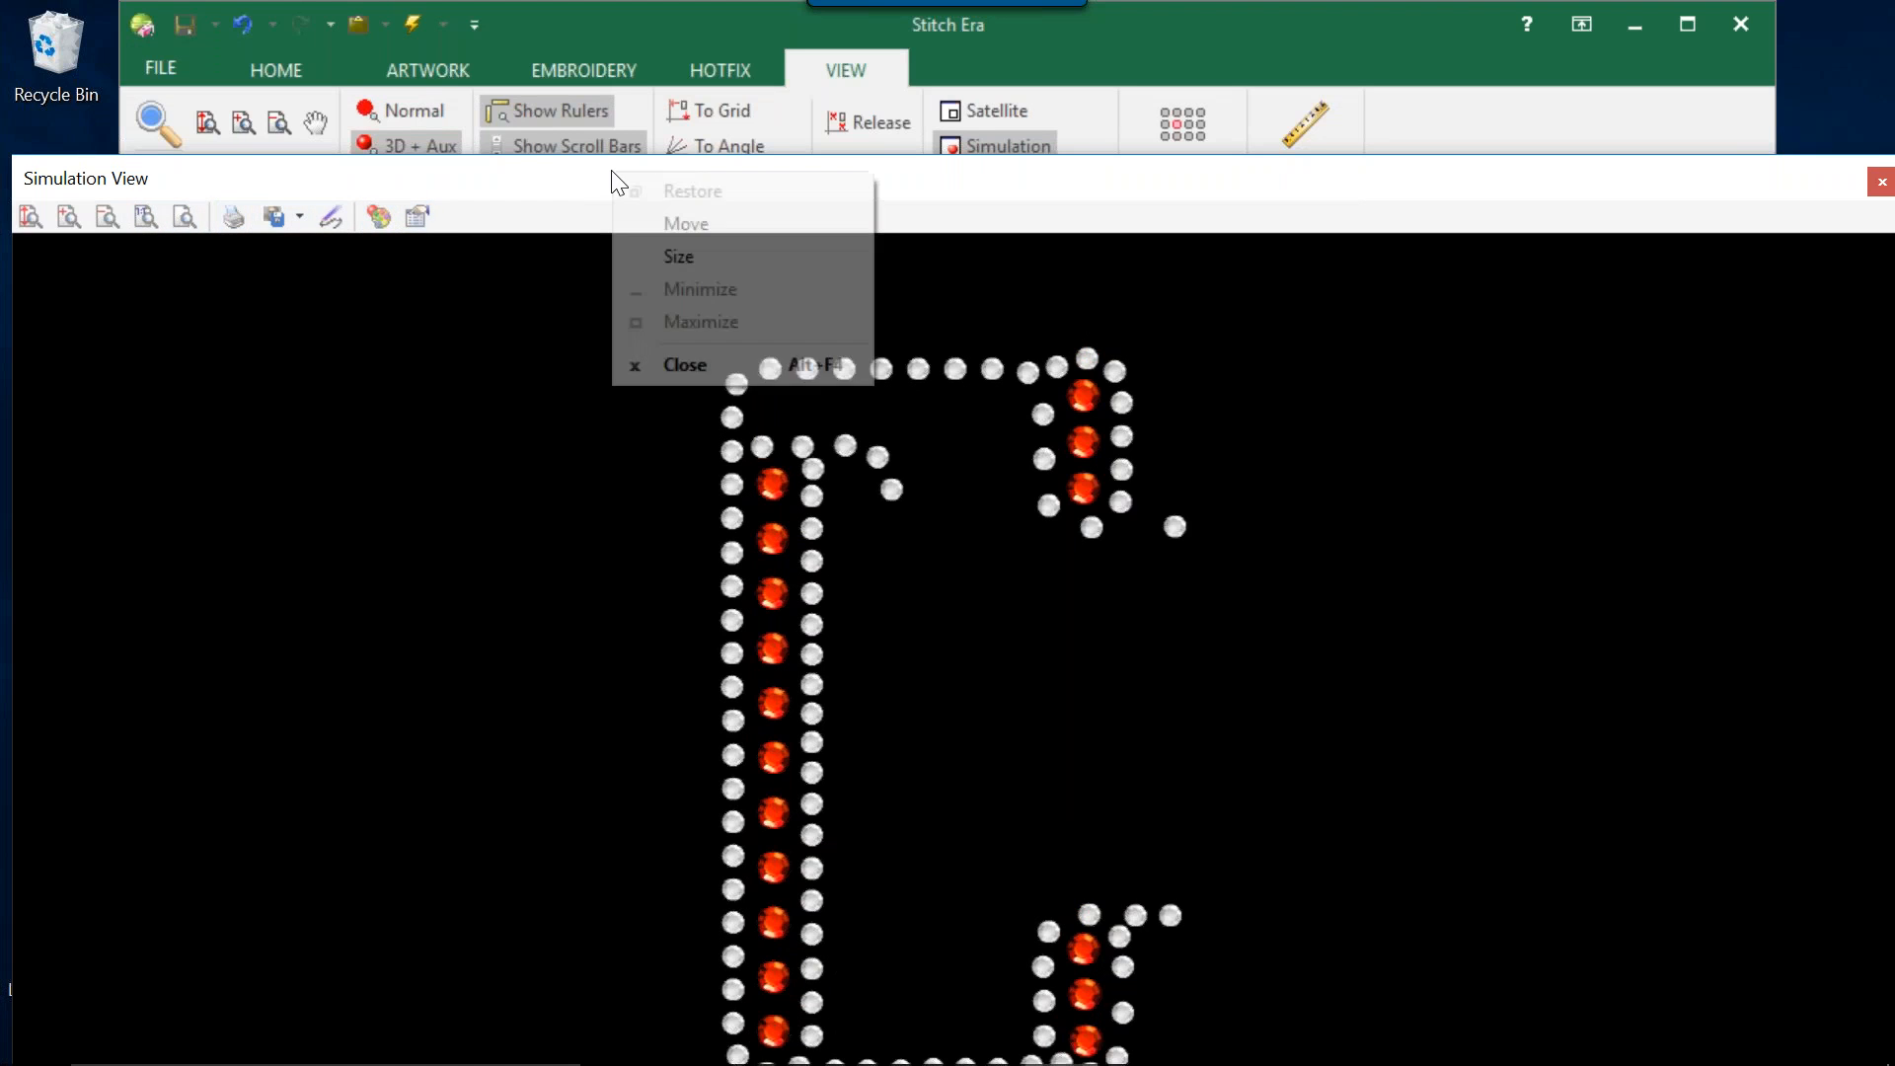
click(689, 365)
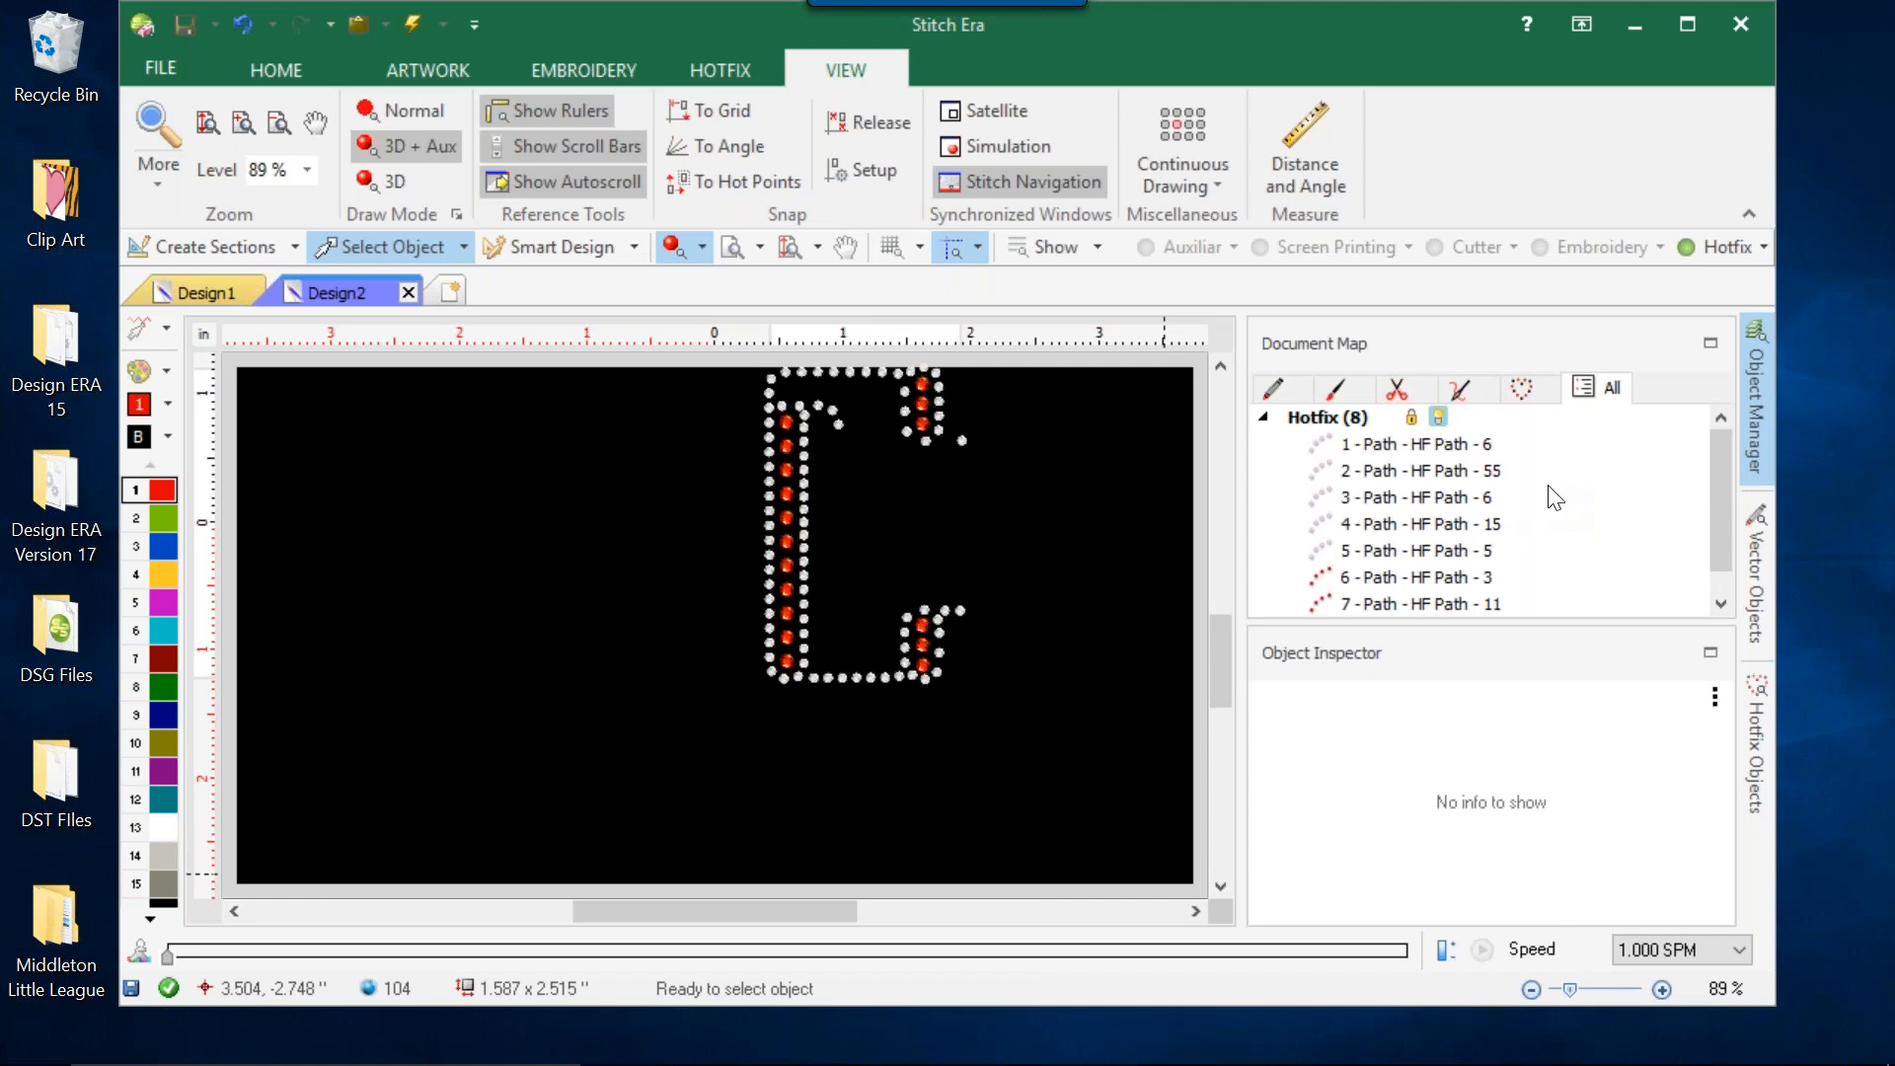
mouse_move(1234, 1062)
double_click(1090, 38)
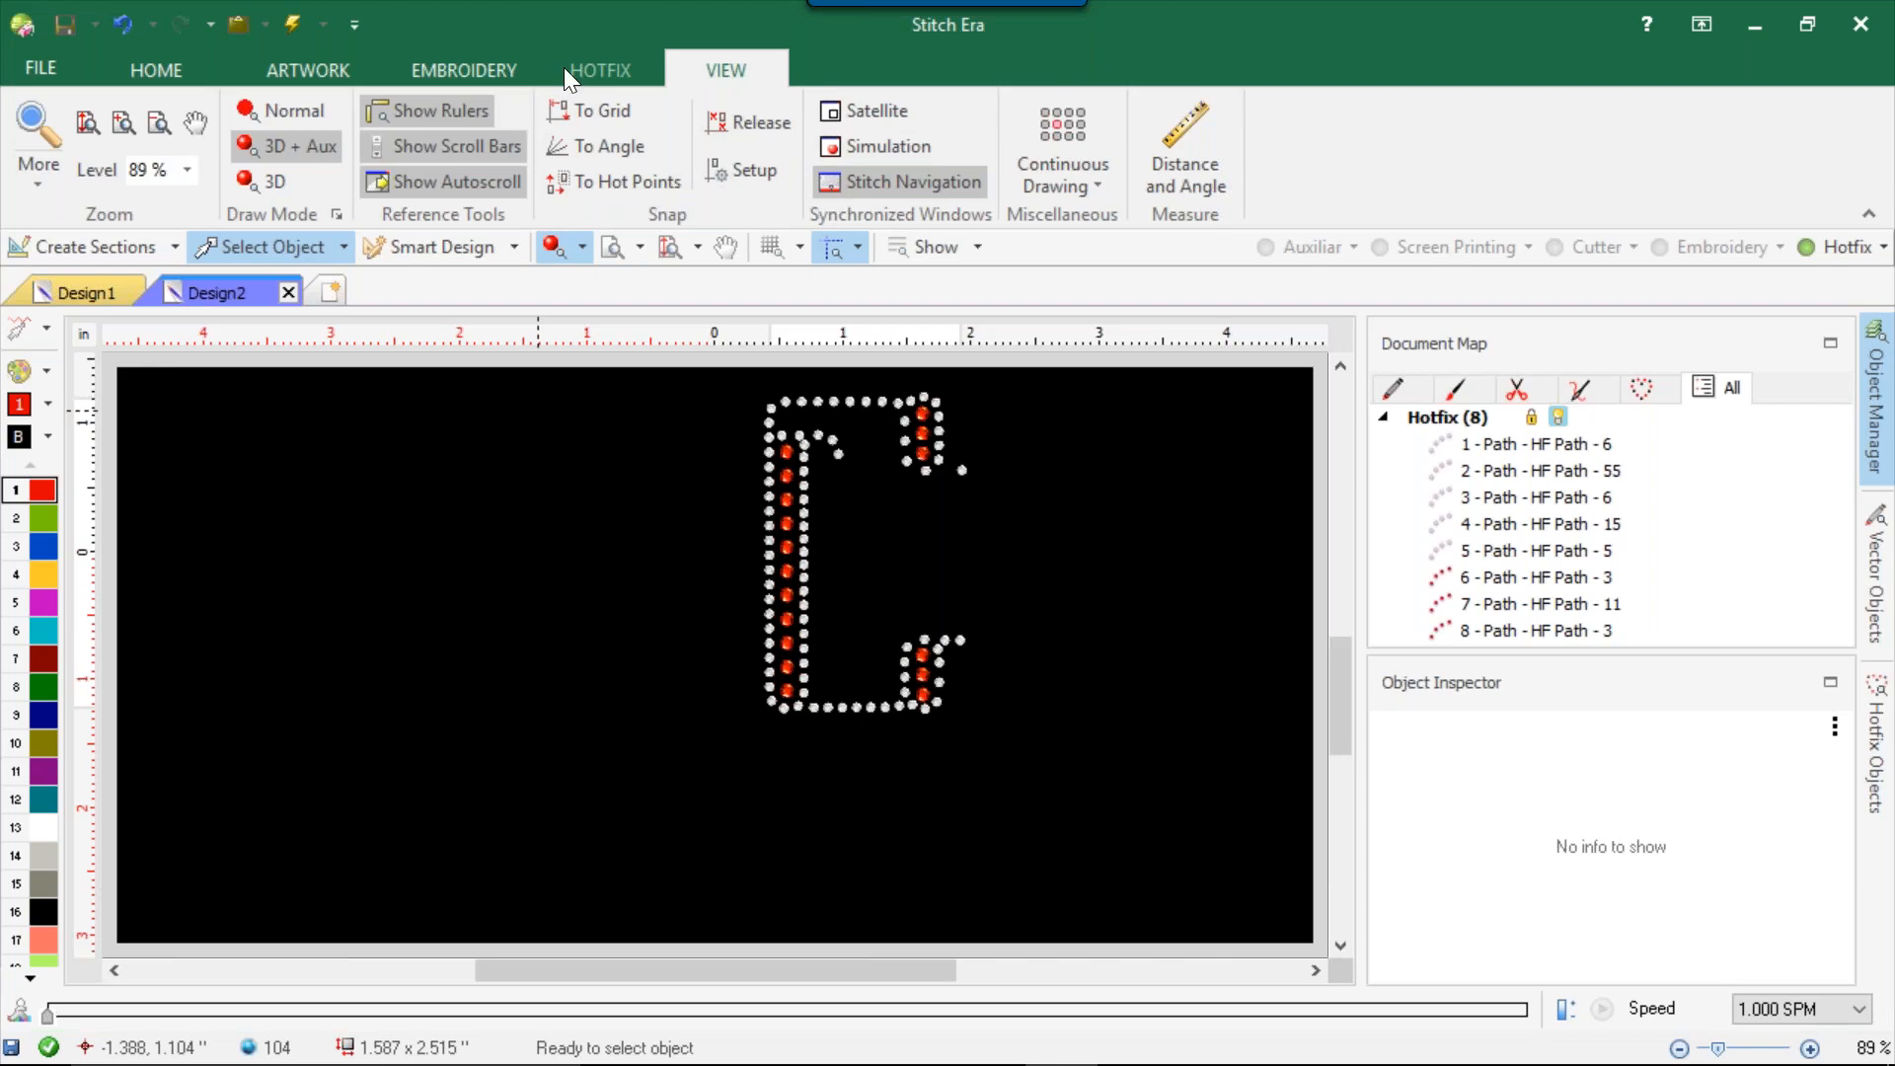
Filter the hotfix machine workspaces by the CAMS brand, select HF_CAMS_1V_6P to view its compatibility, and cancel without applying it.
click(590, 71)
click(150, 71)
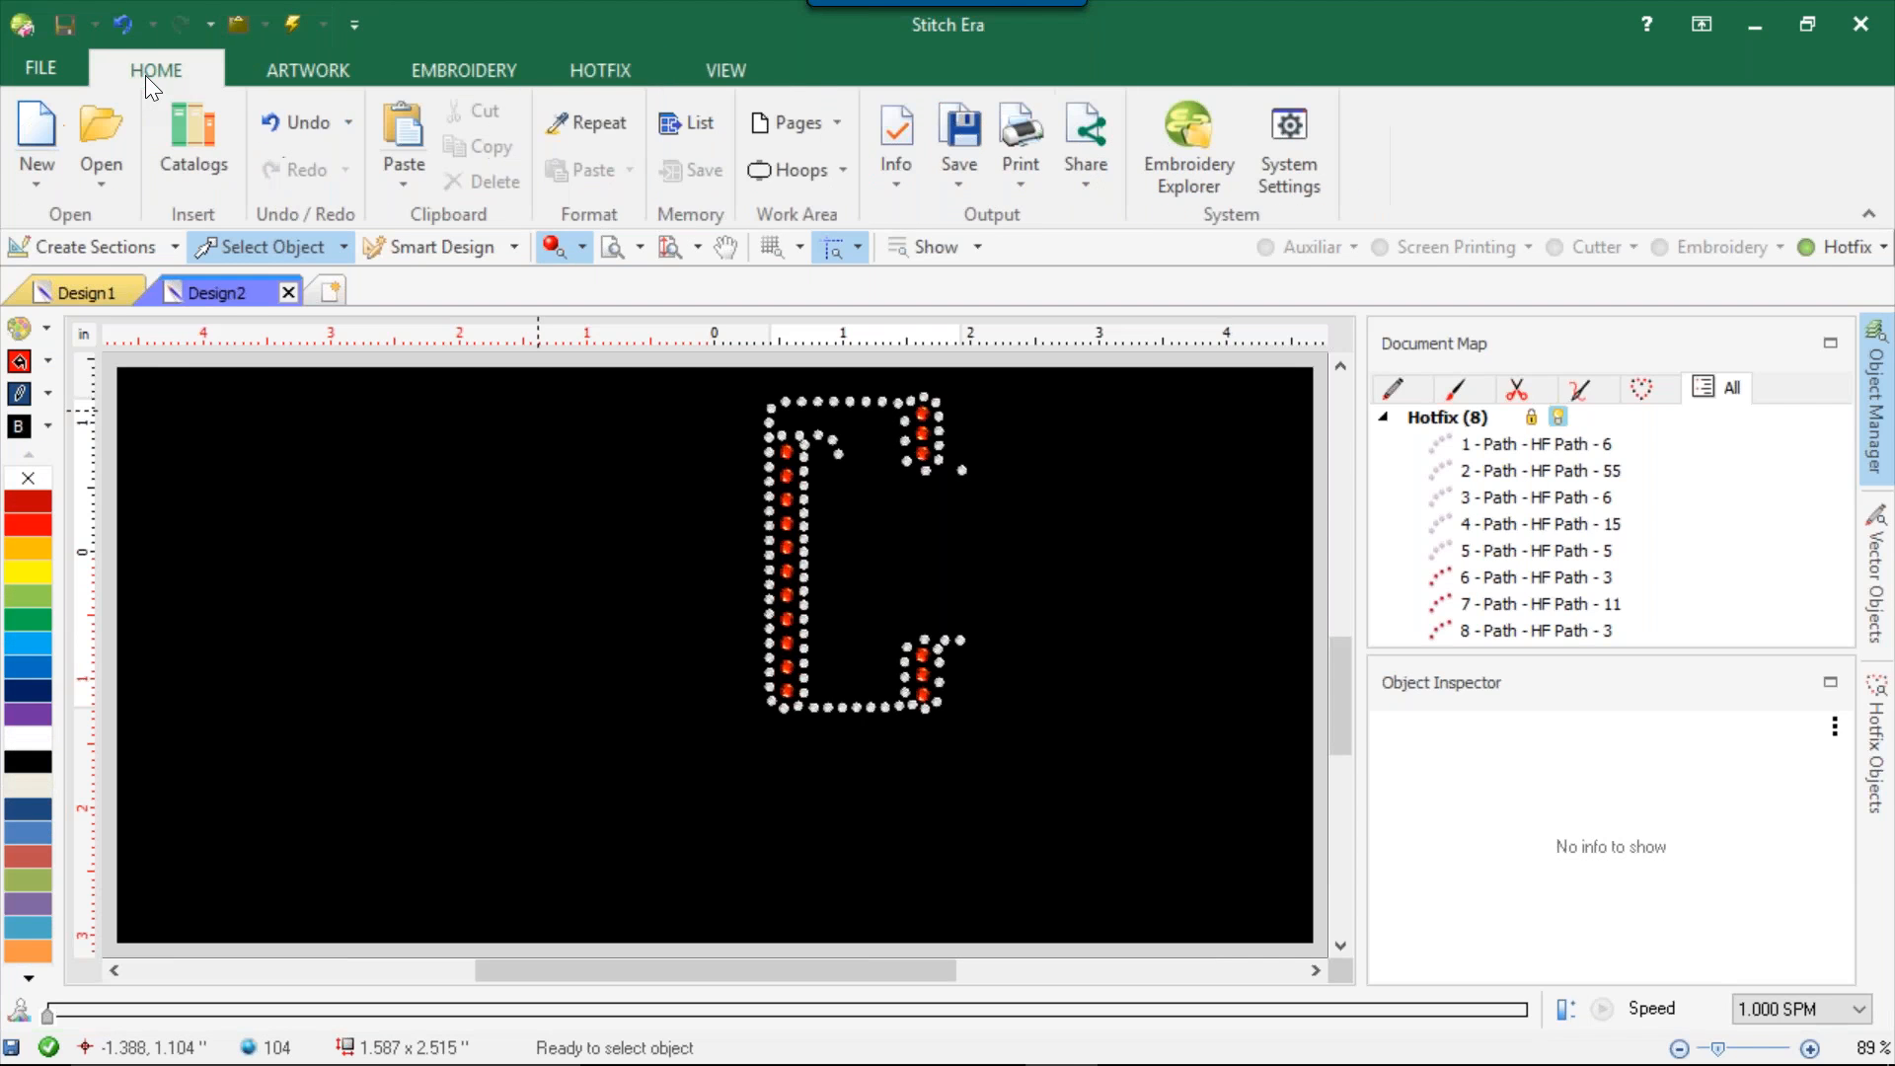
click(842, 168)
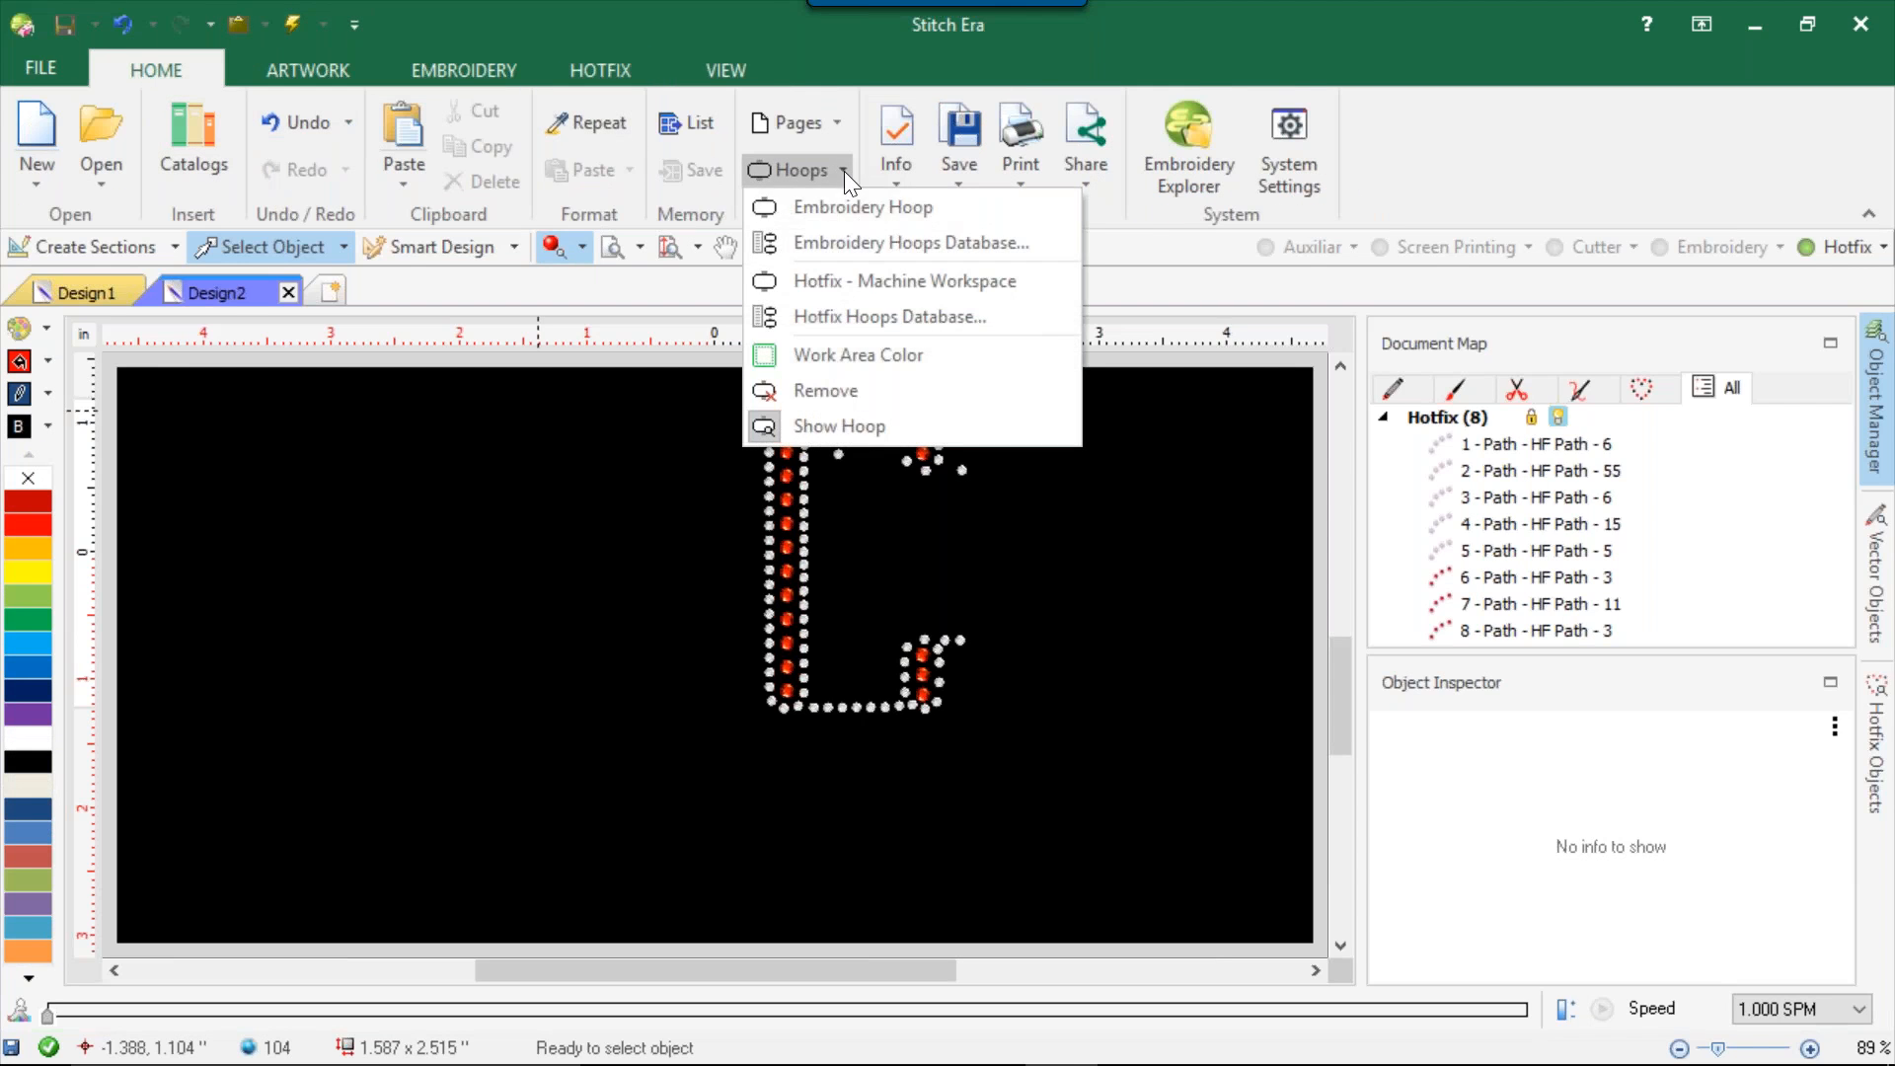
click(845, 286)
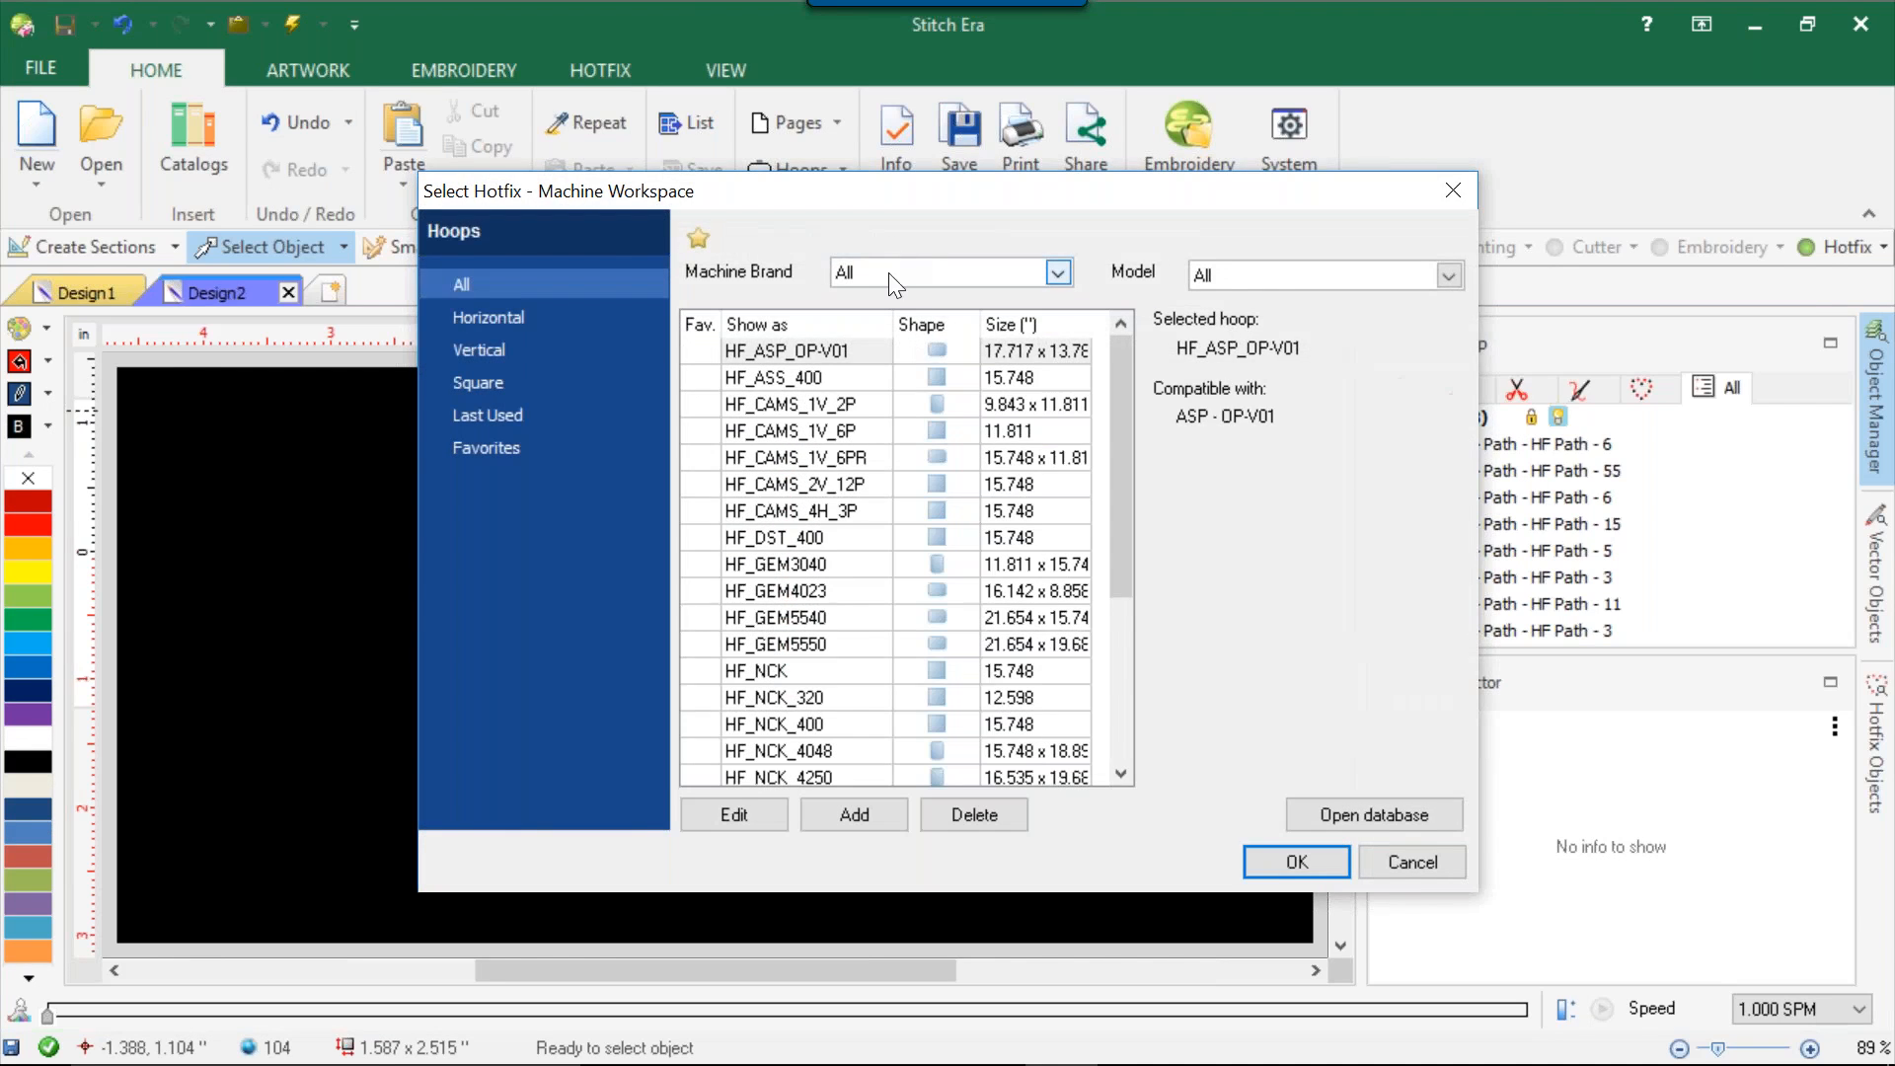
click(1058, 273)
click(900, 355)
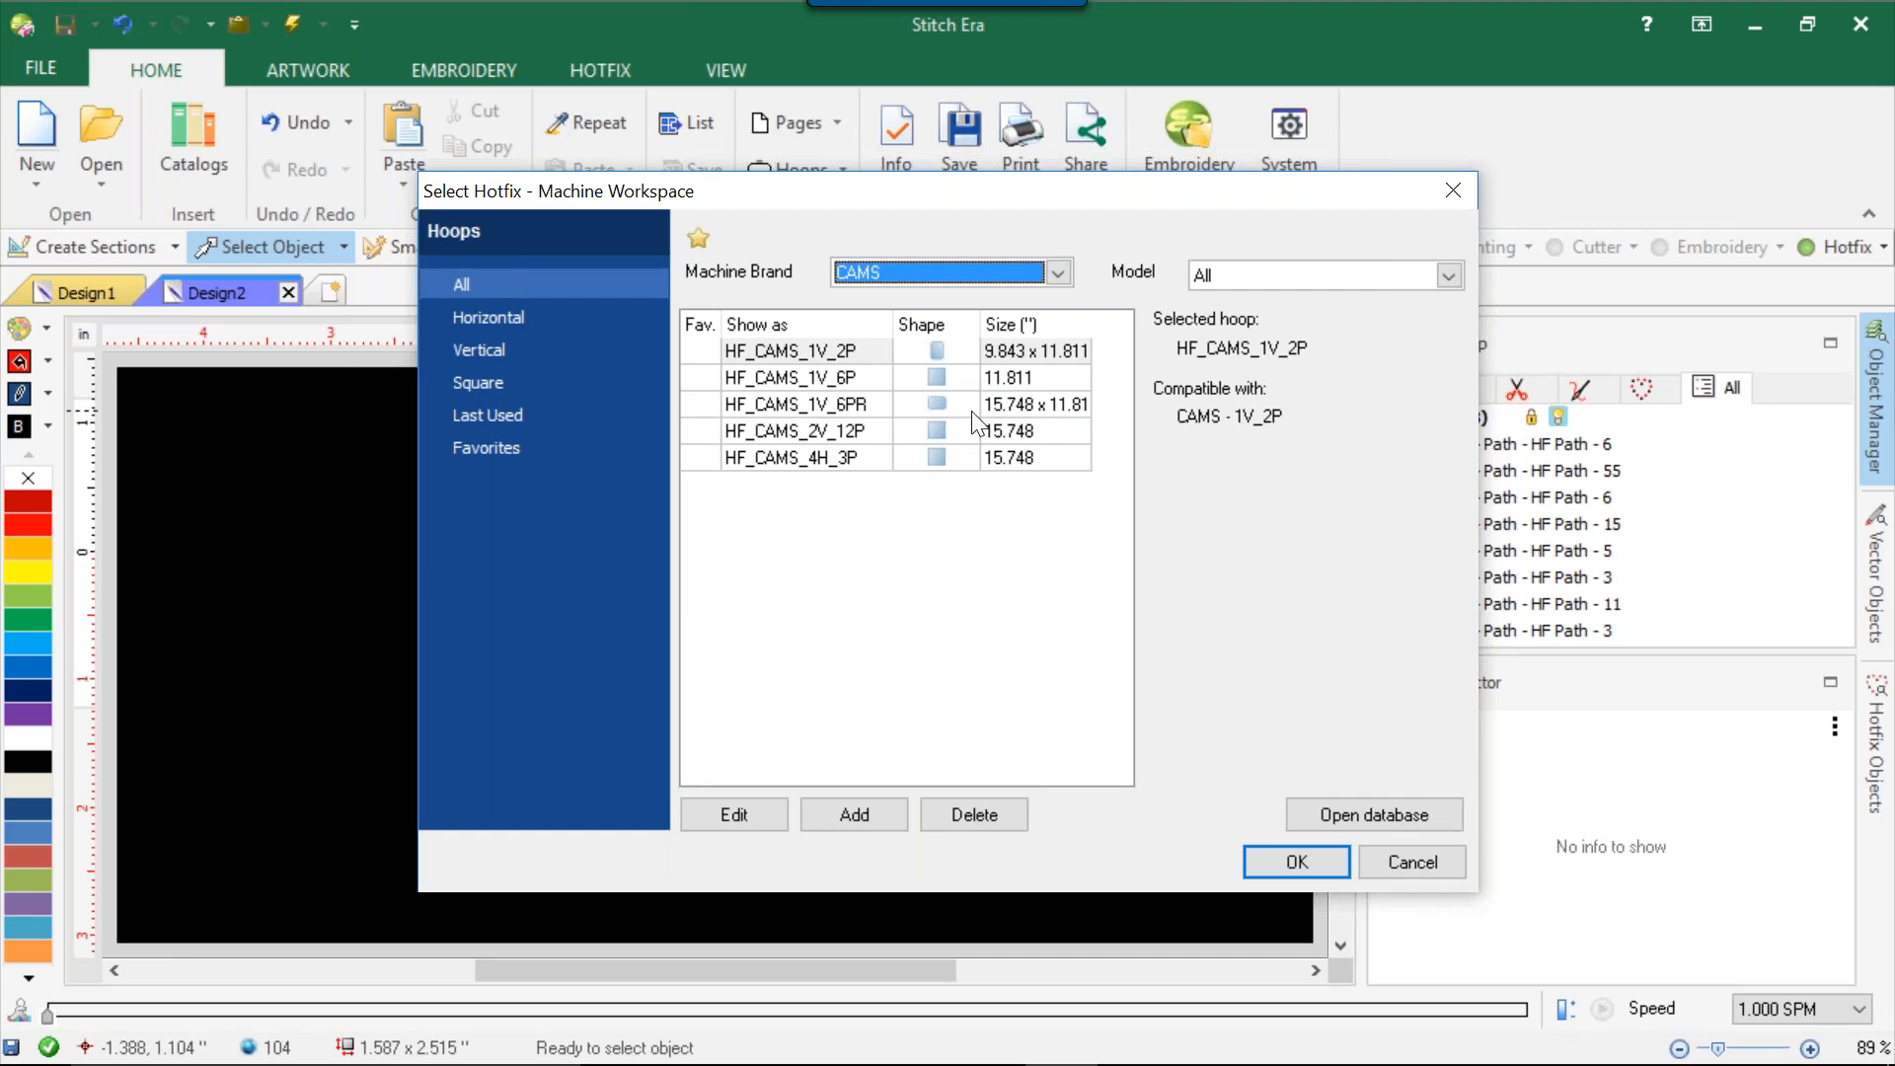
click(942, 383)
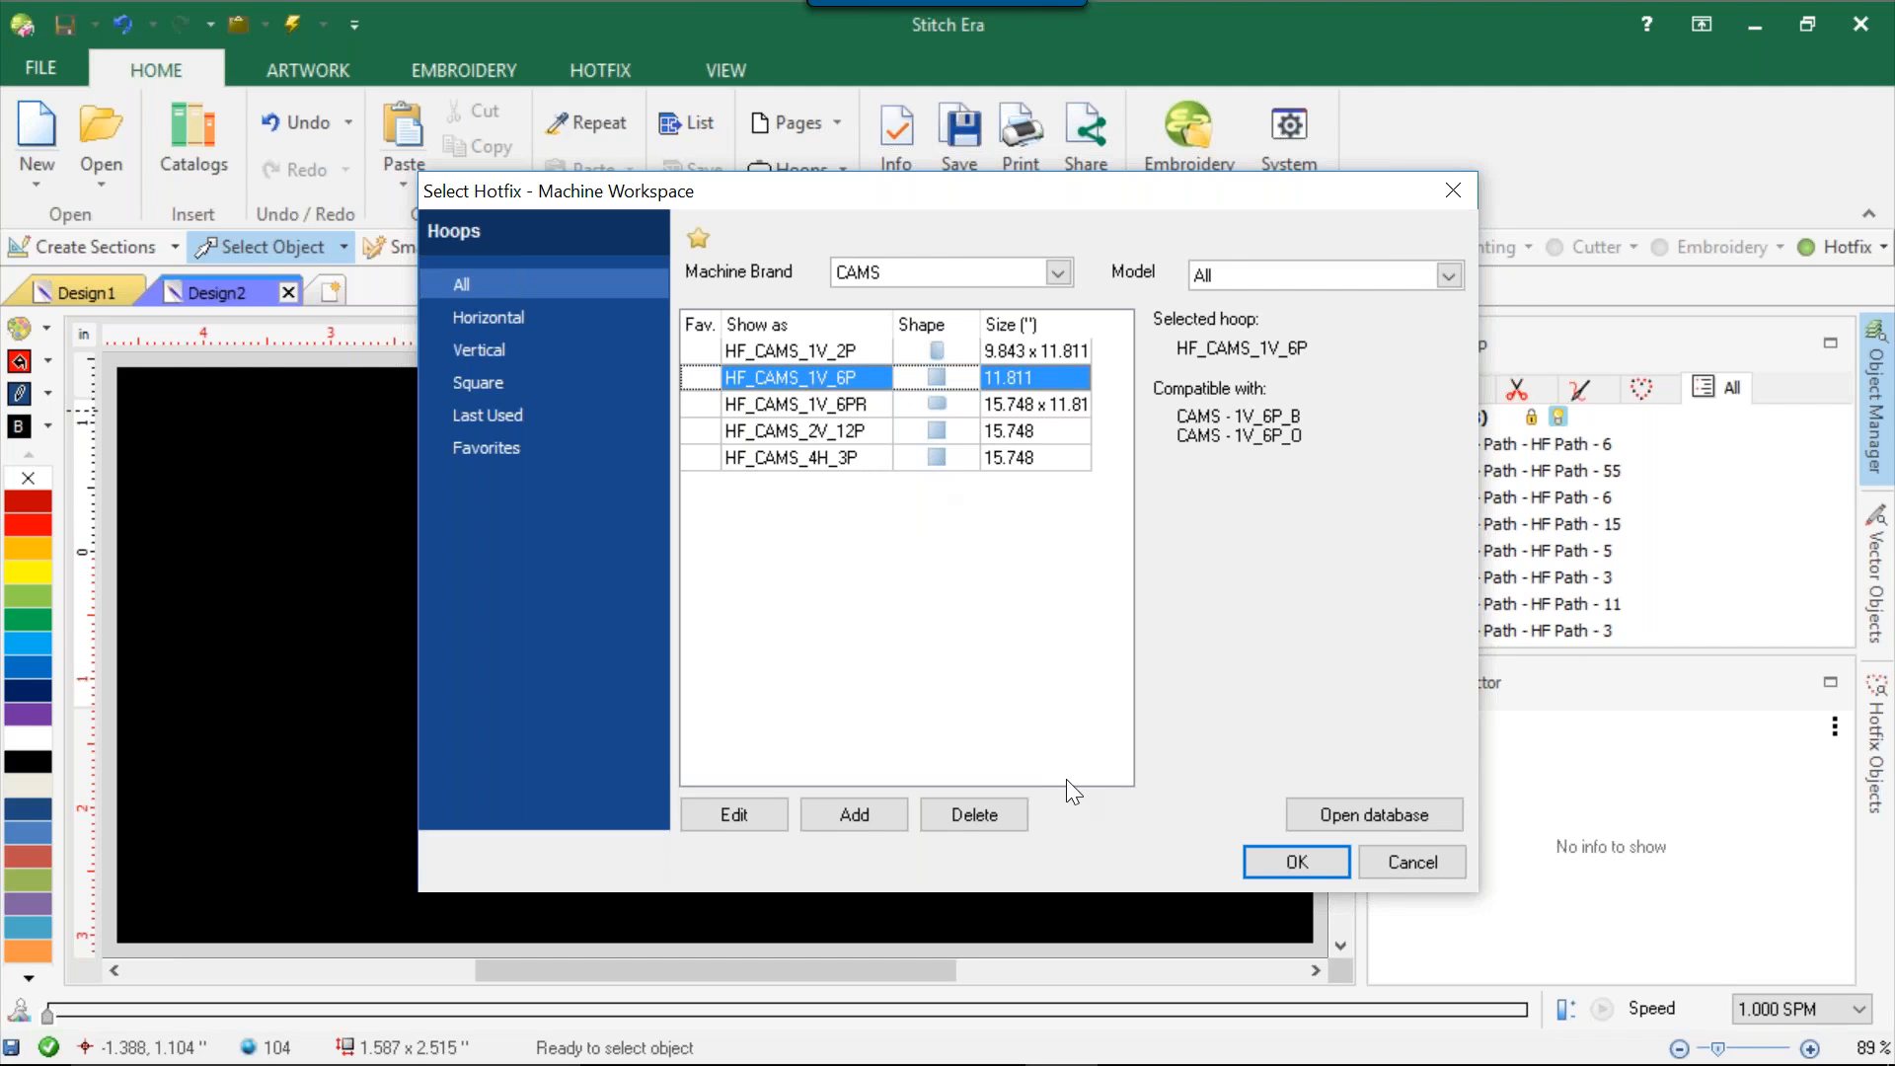
click(1448, 862)
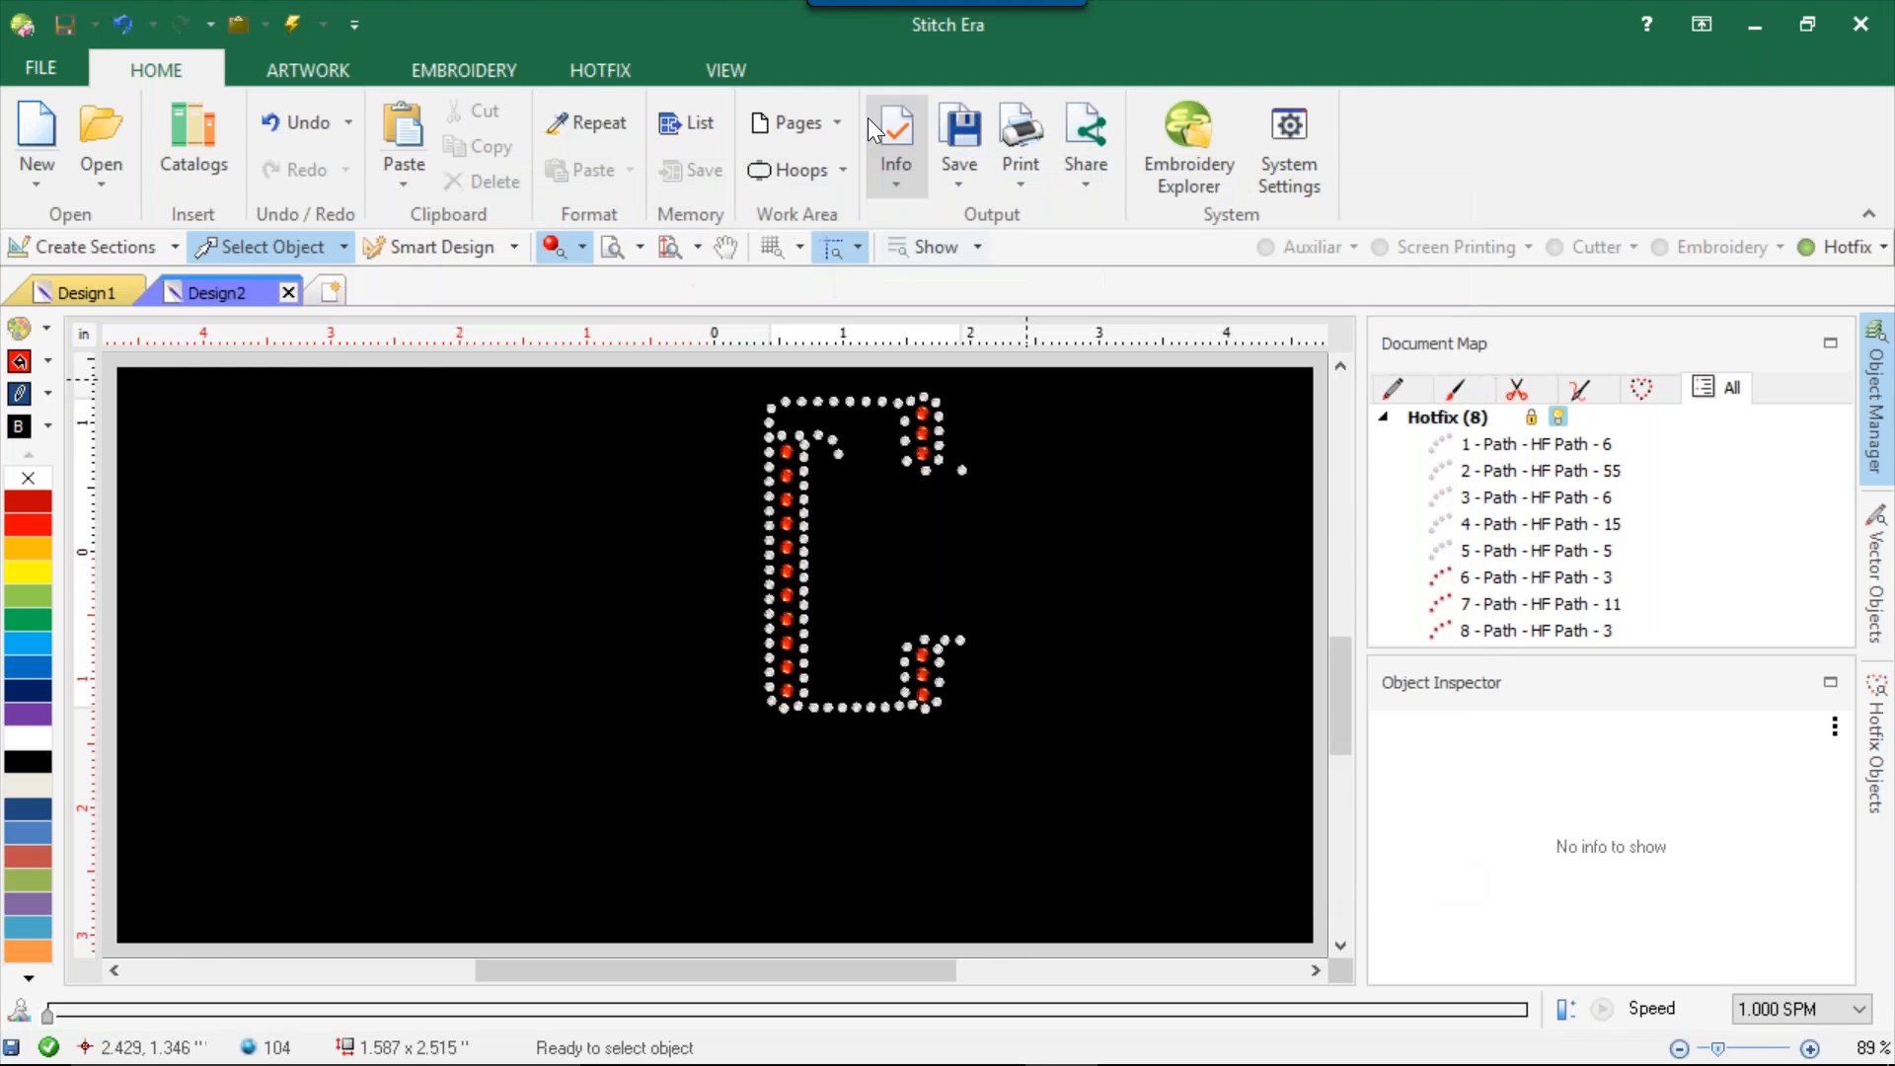
Open the hotfix hoops database and view the details of HF_GEM3040, HF_SHF_300, HF_NHL_30 and HF_CAMS_1V_6P.
click(788, 174)
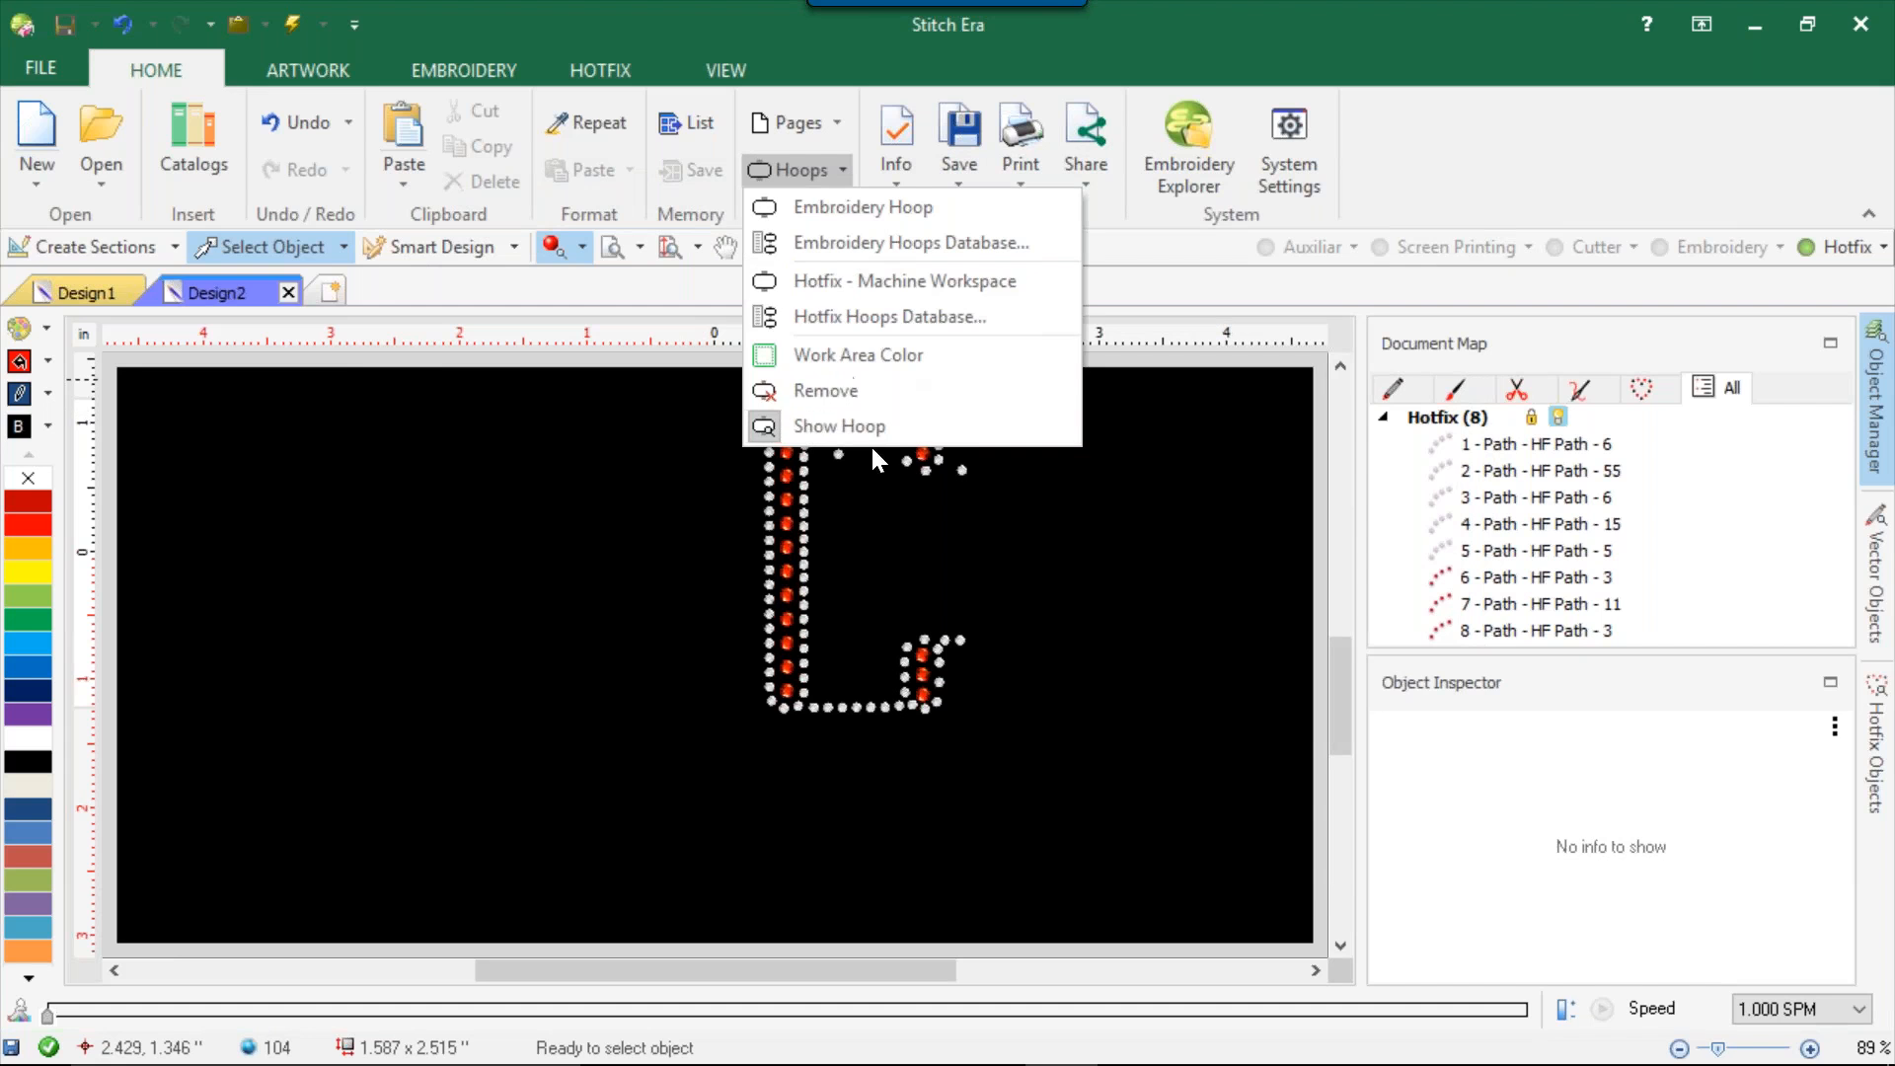
click(891, 316)
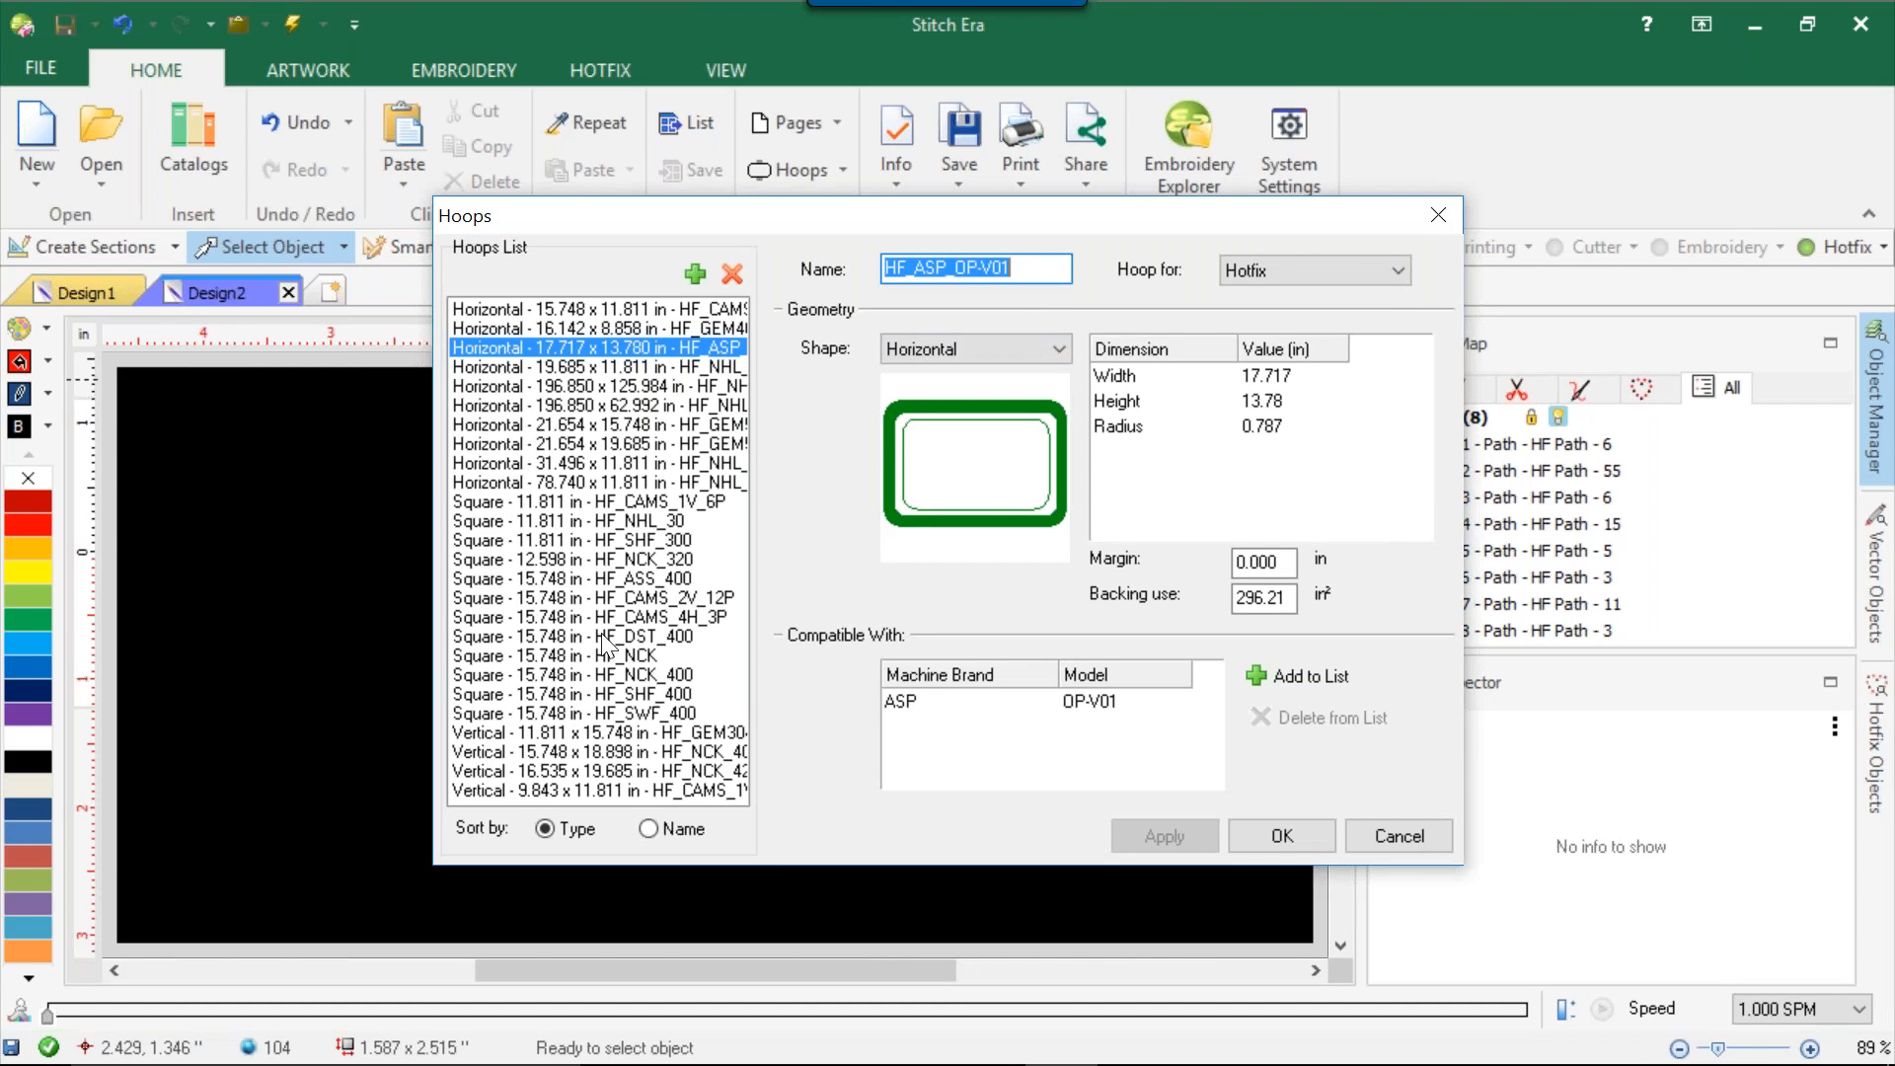
click(583, 732)
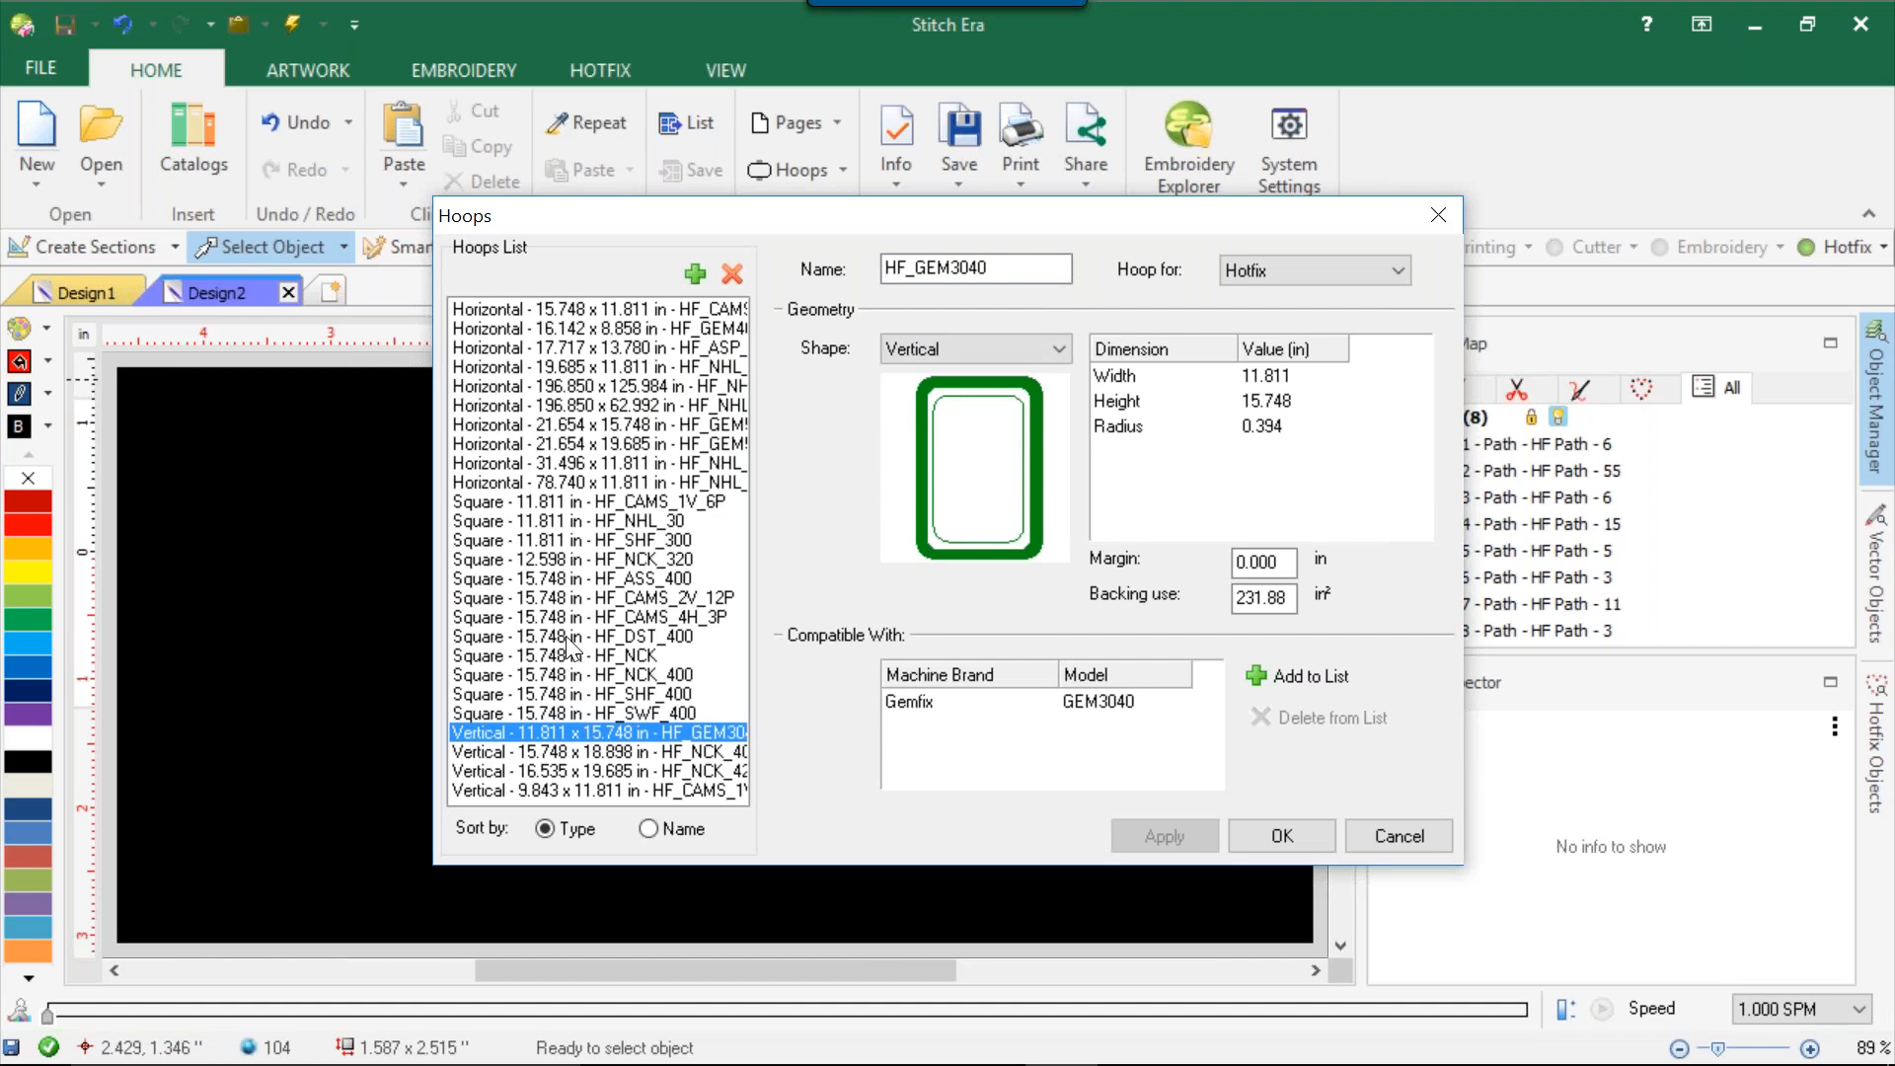
click(578, 540)
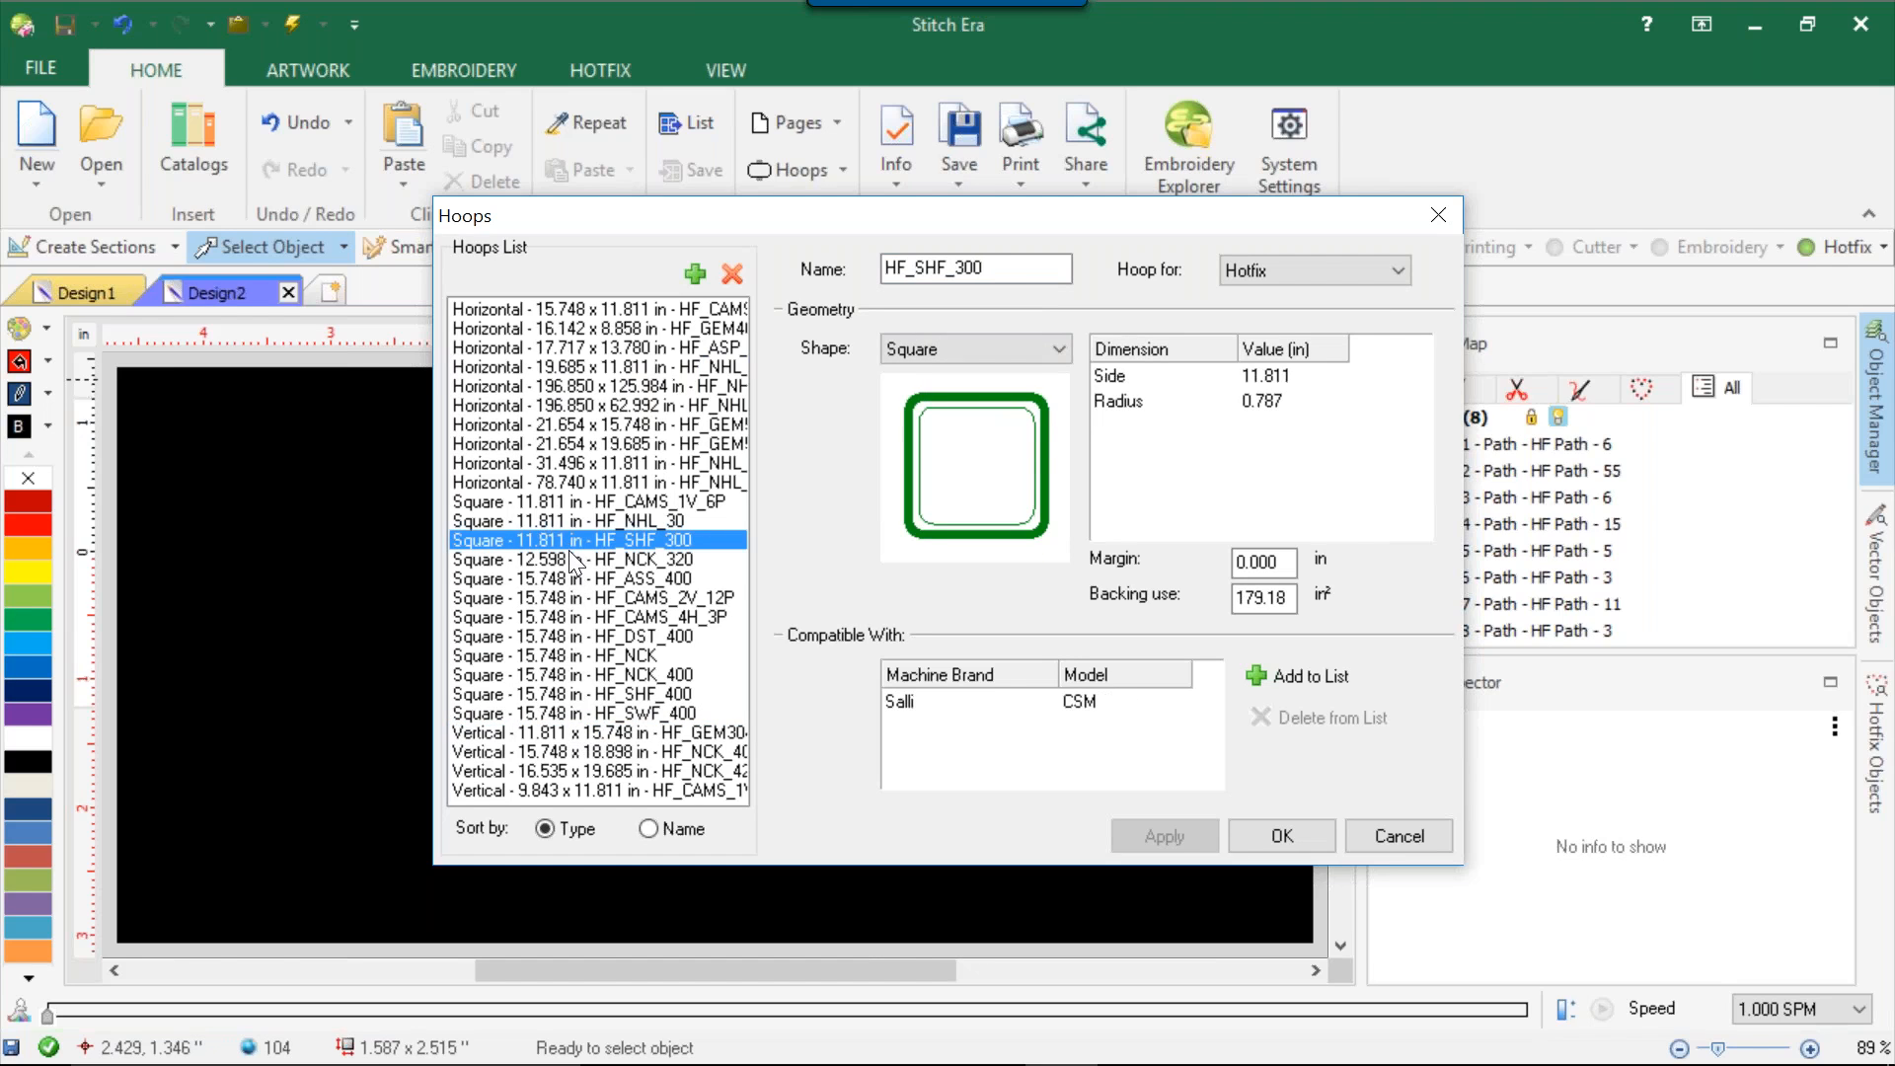
click(571, 521)
click(575, 503)
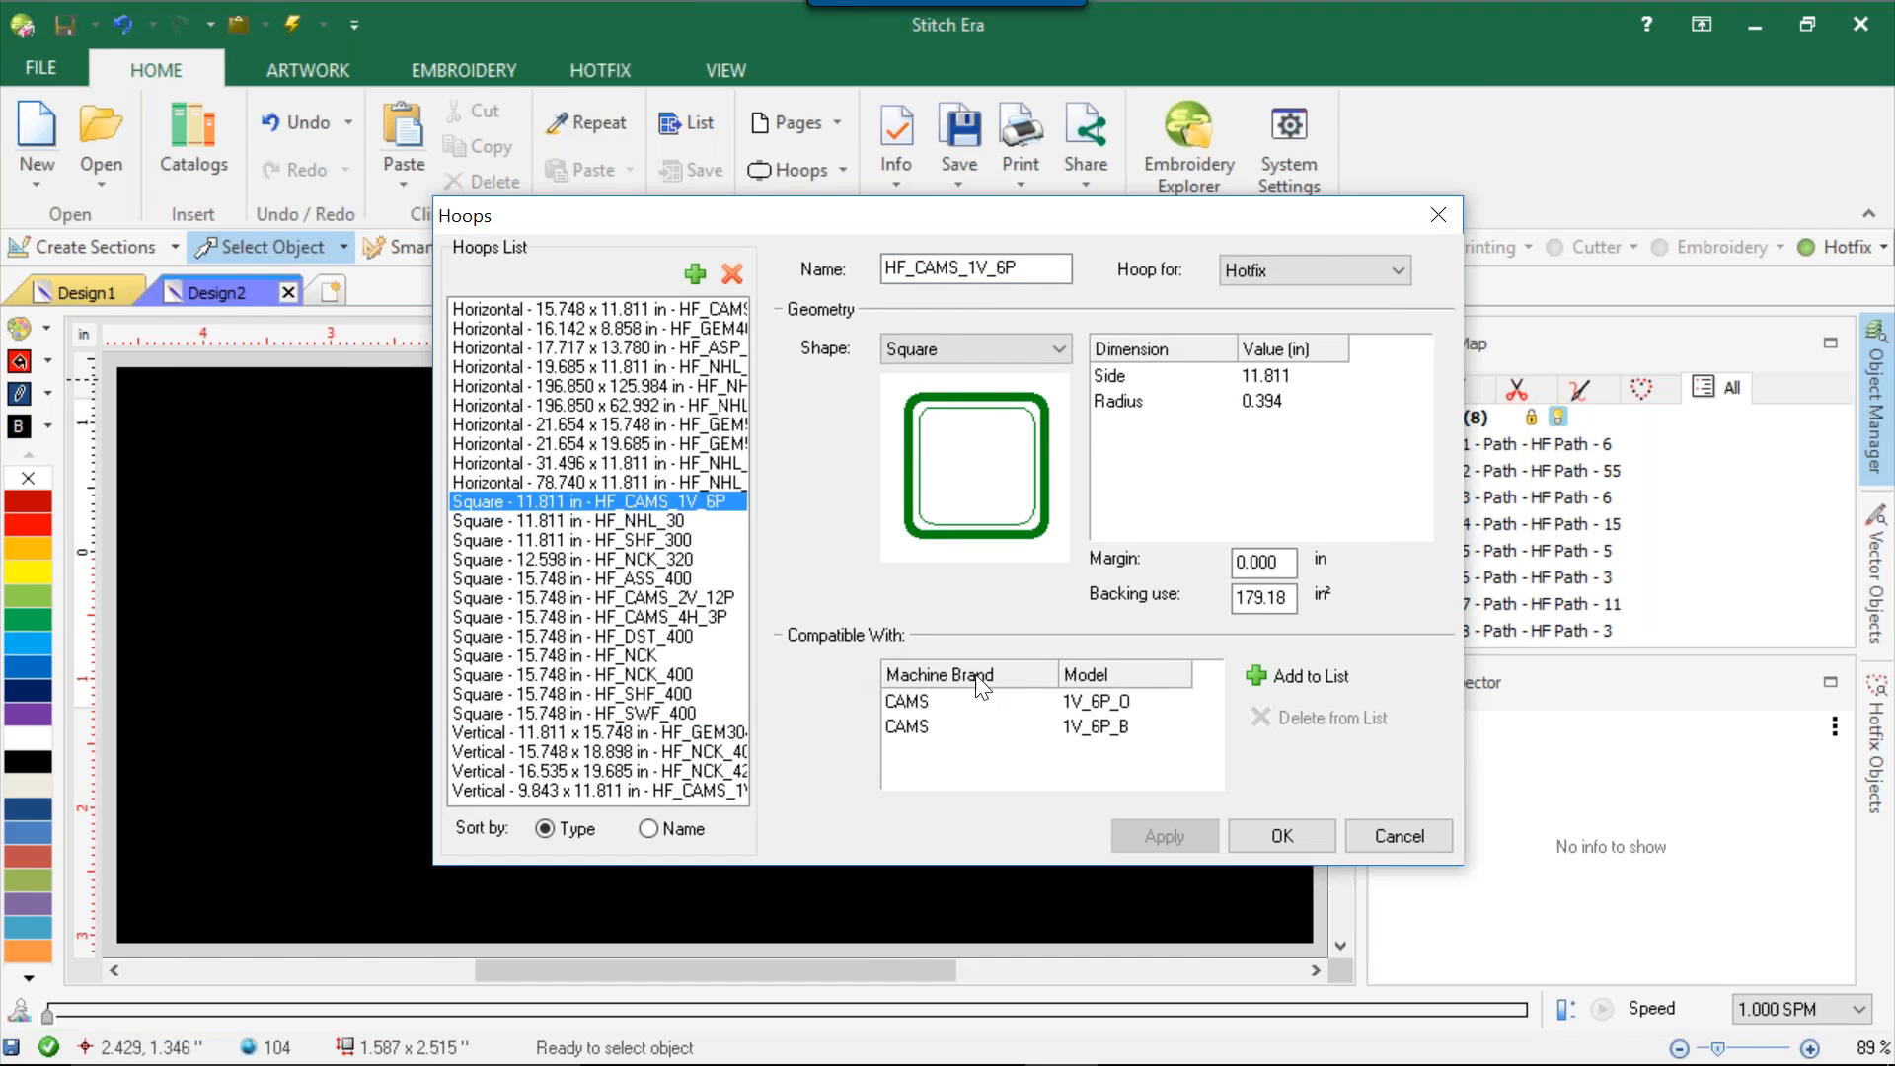
Delete the CAMS 1V_6P_B model from the compatibility list of the HF_CAMS_1V_6P hoop.
click(1114, 728)
click(1249, 718)
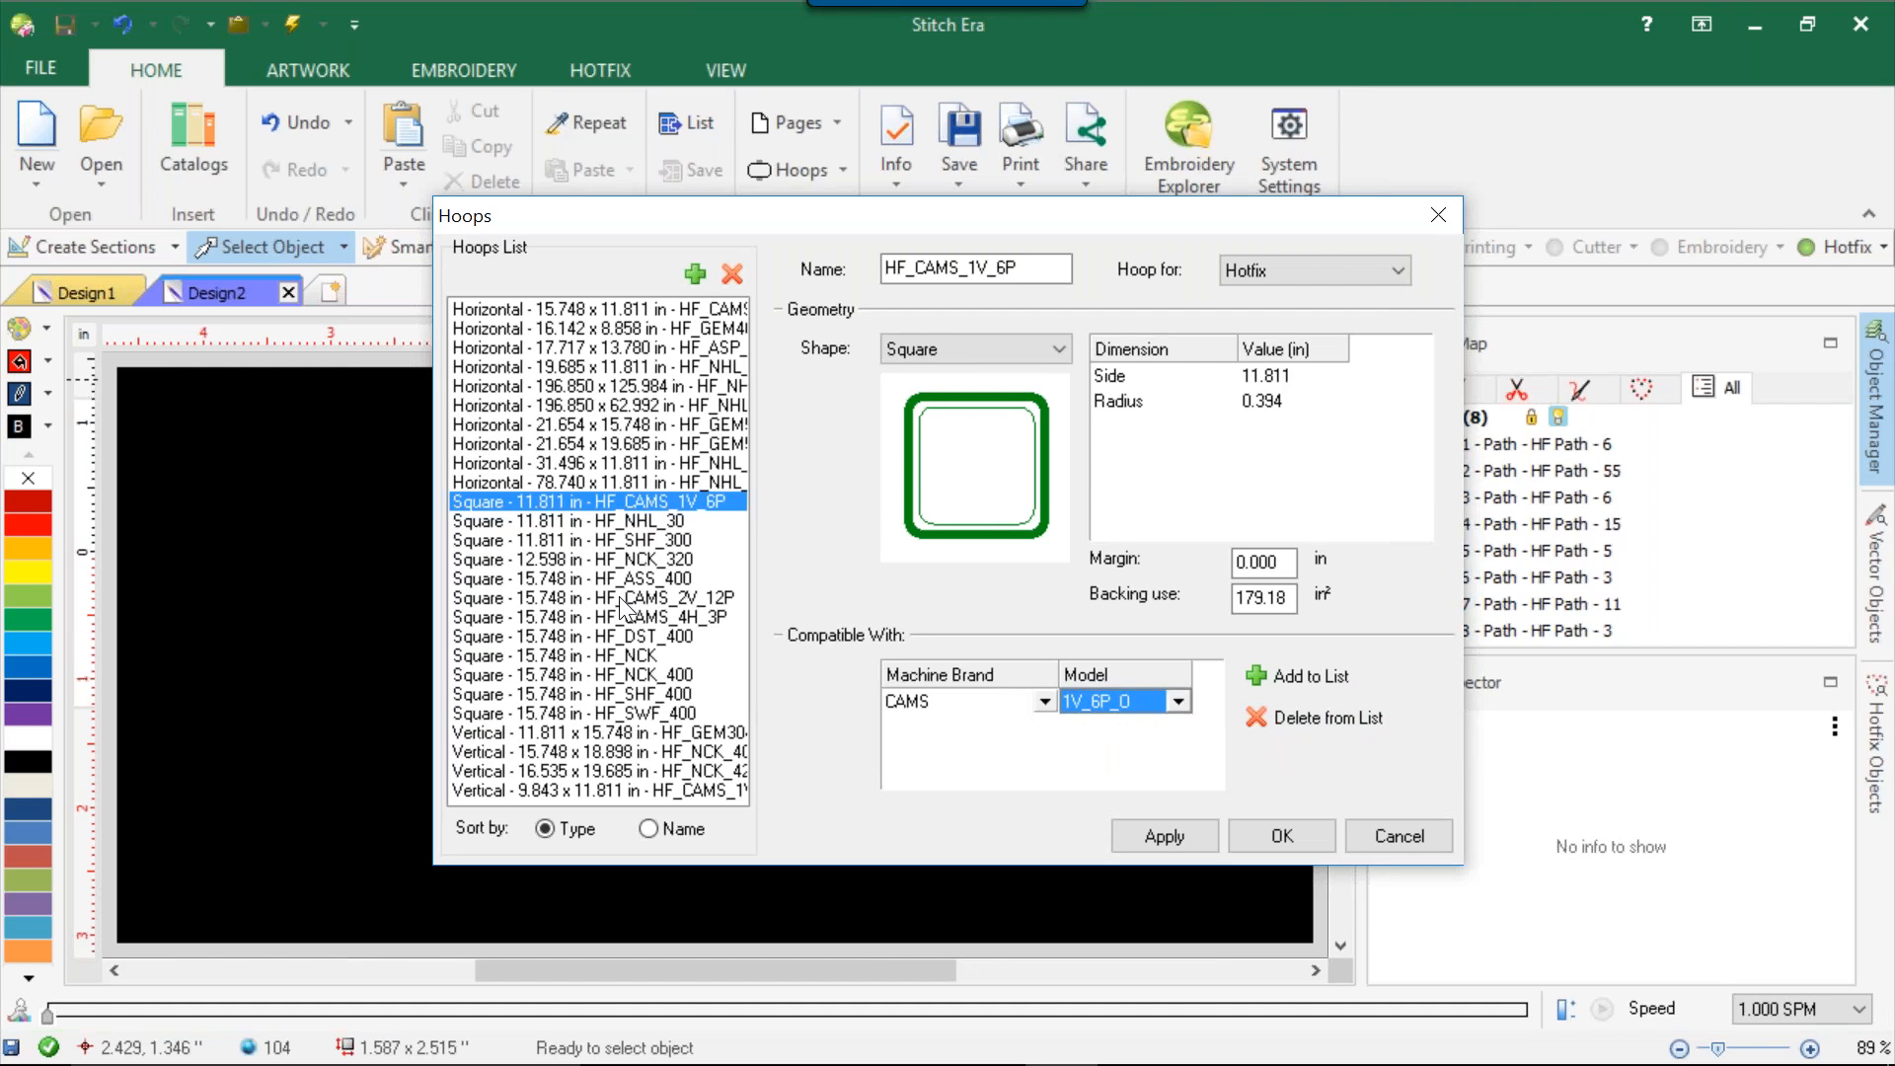
Apply the pending hoop changes, then add the CAMS 1V_6P_B model to the compatibility list of the HF_CAMS_2V_12P hoop.
click(619, 598)
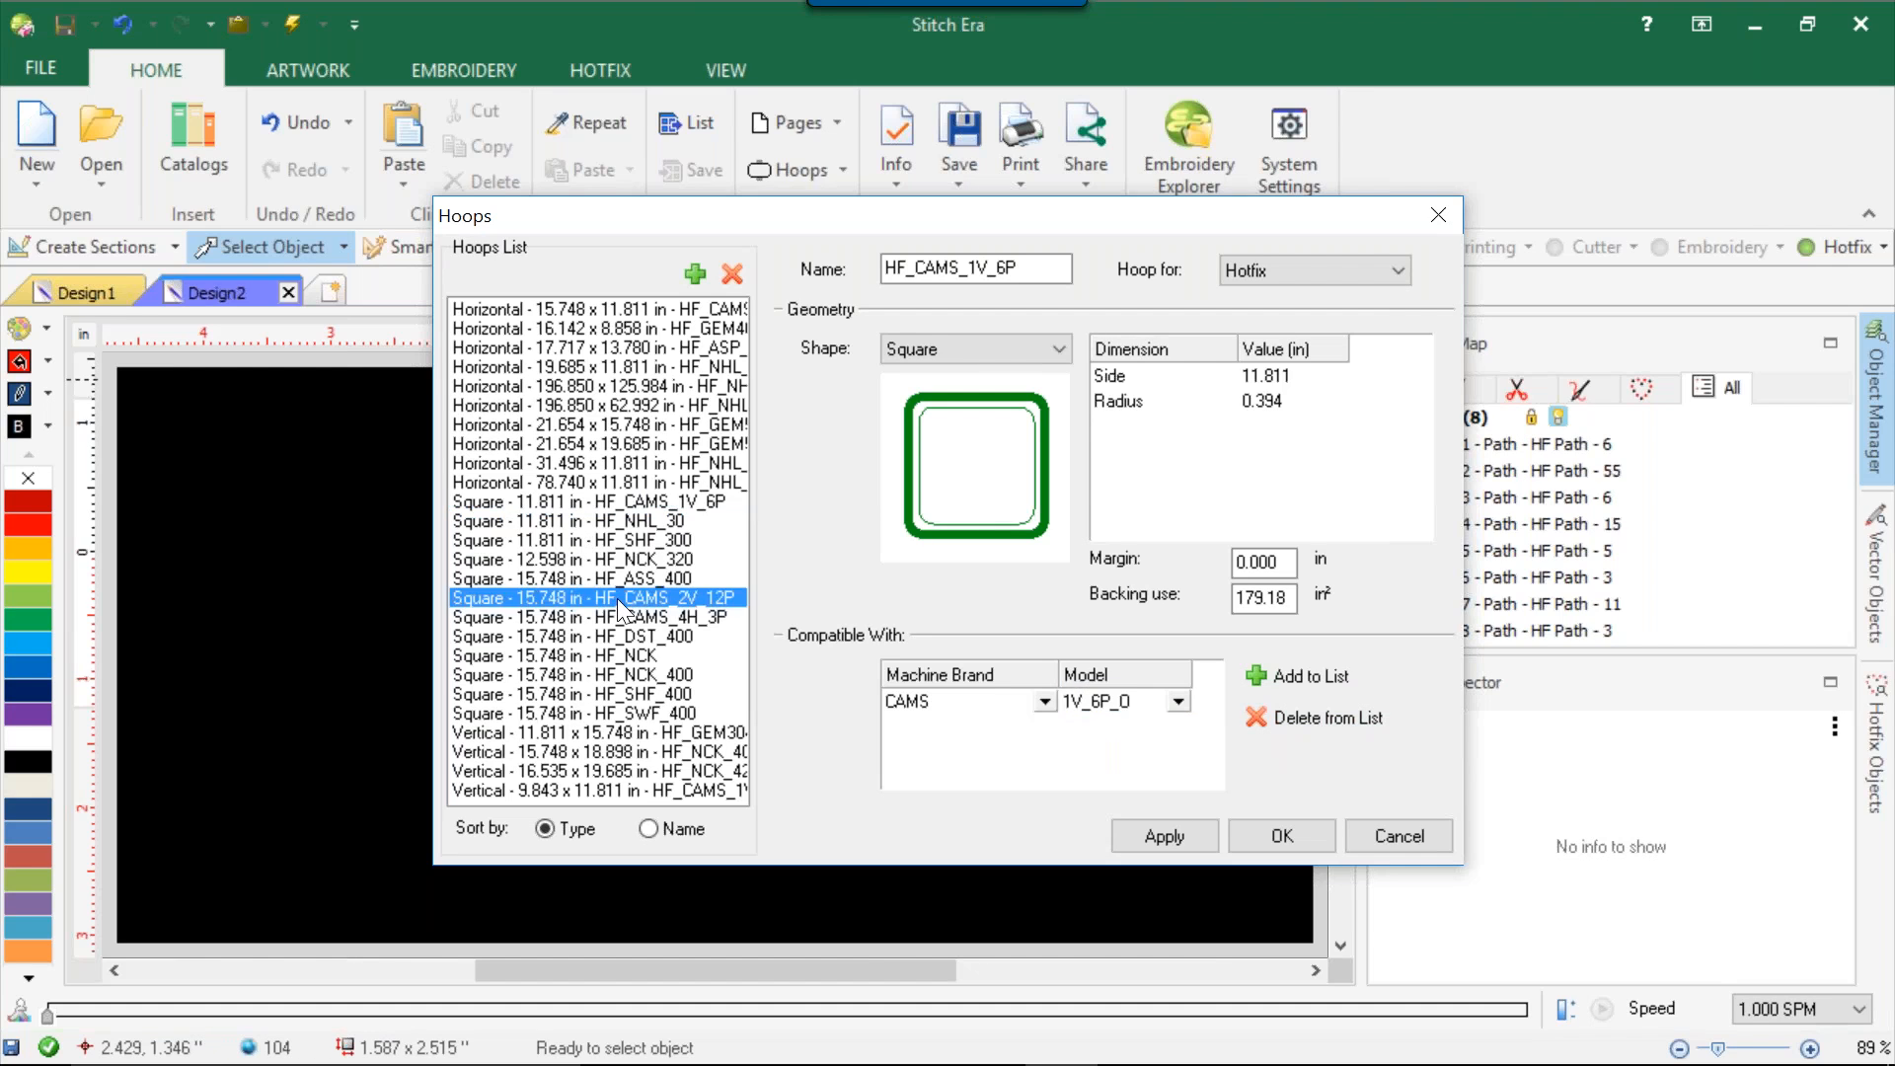
click(940, 583)
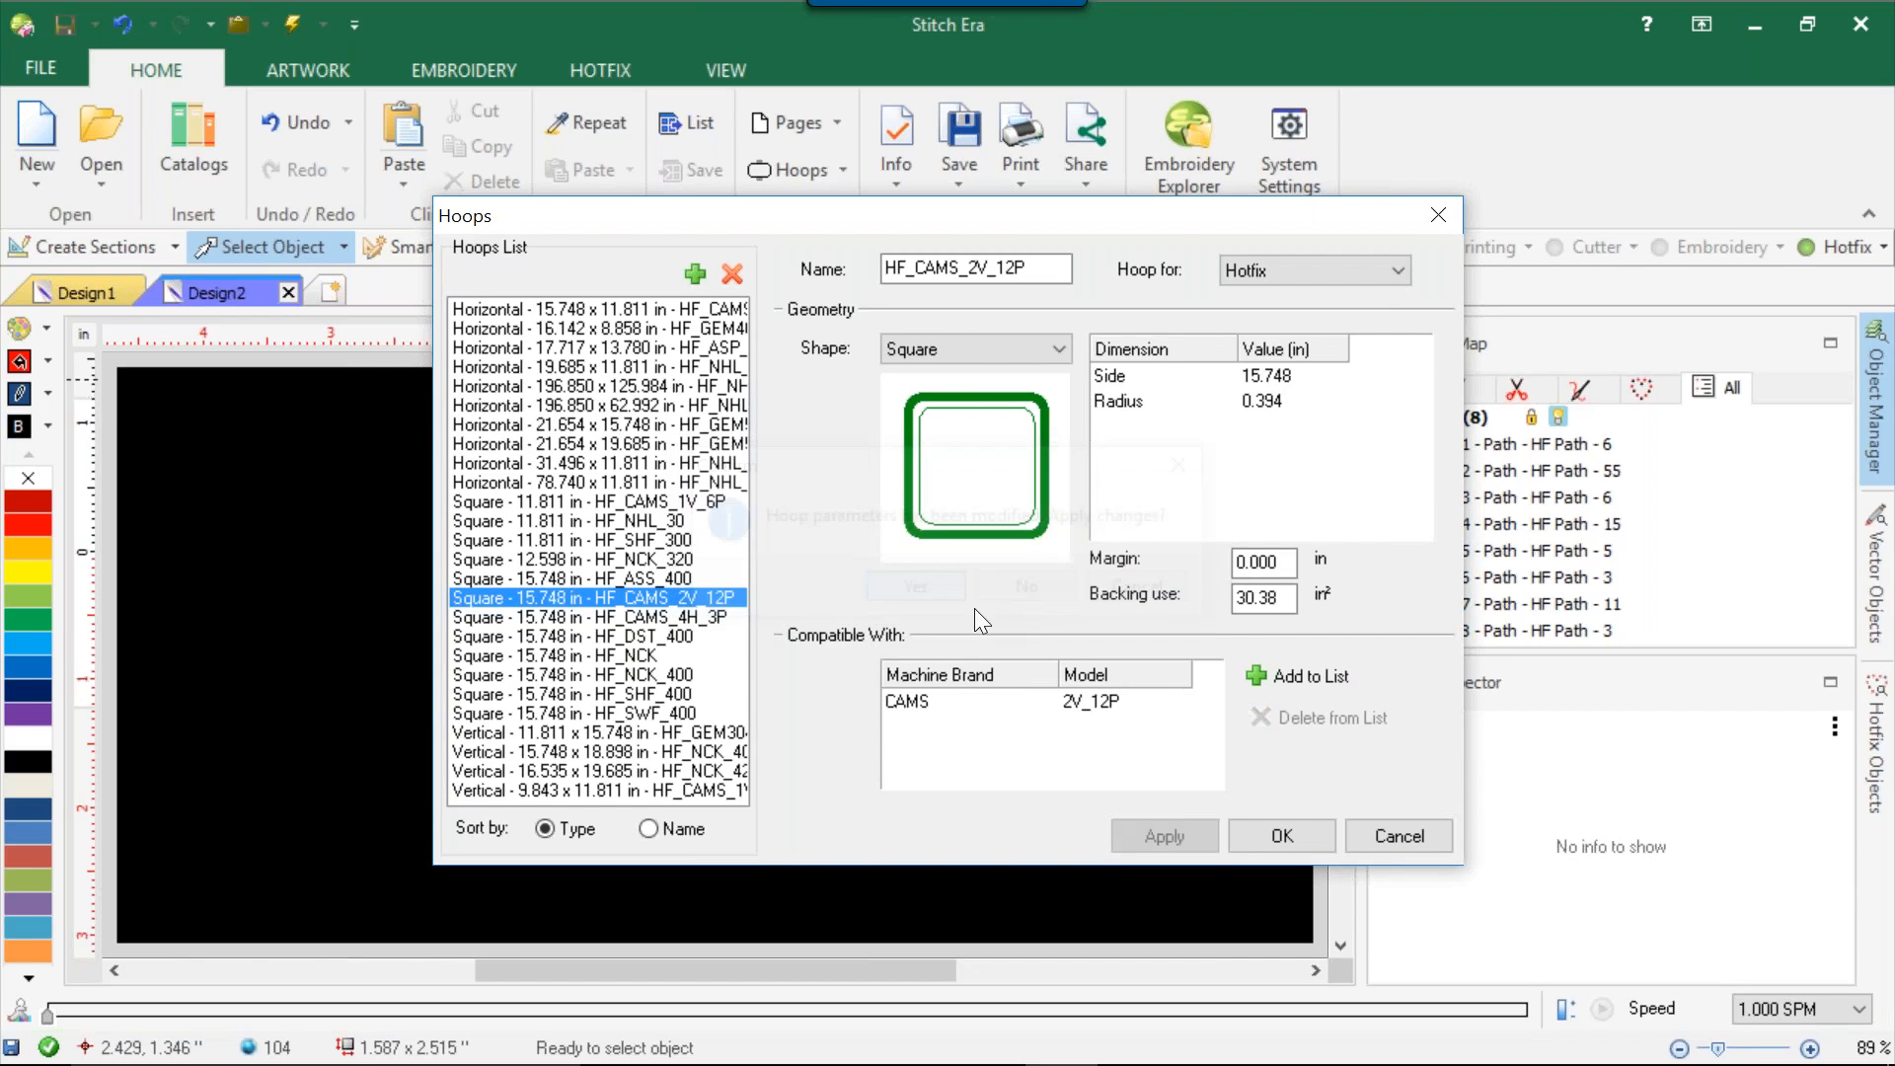
click(1293, 676)
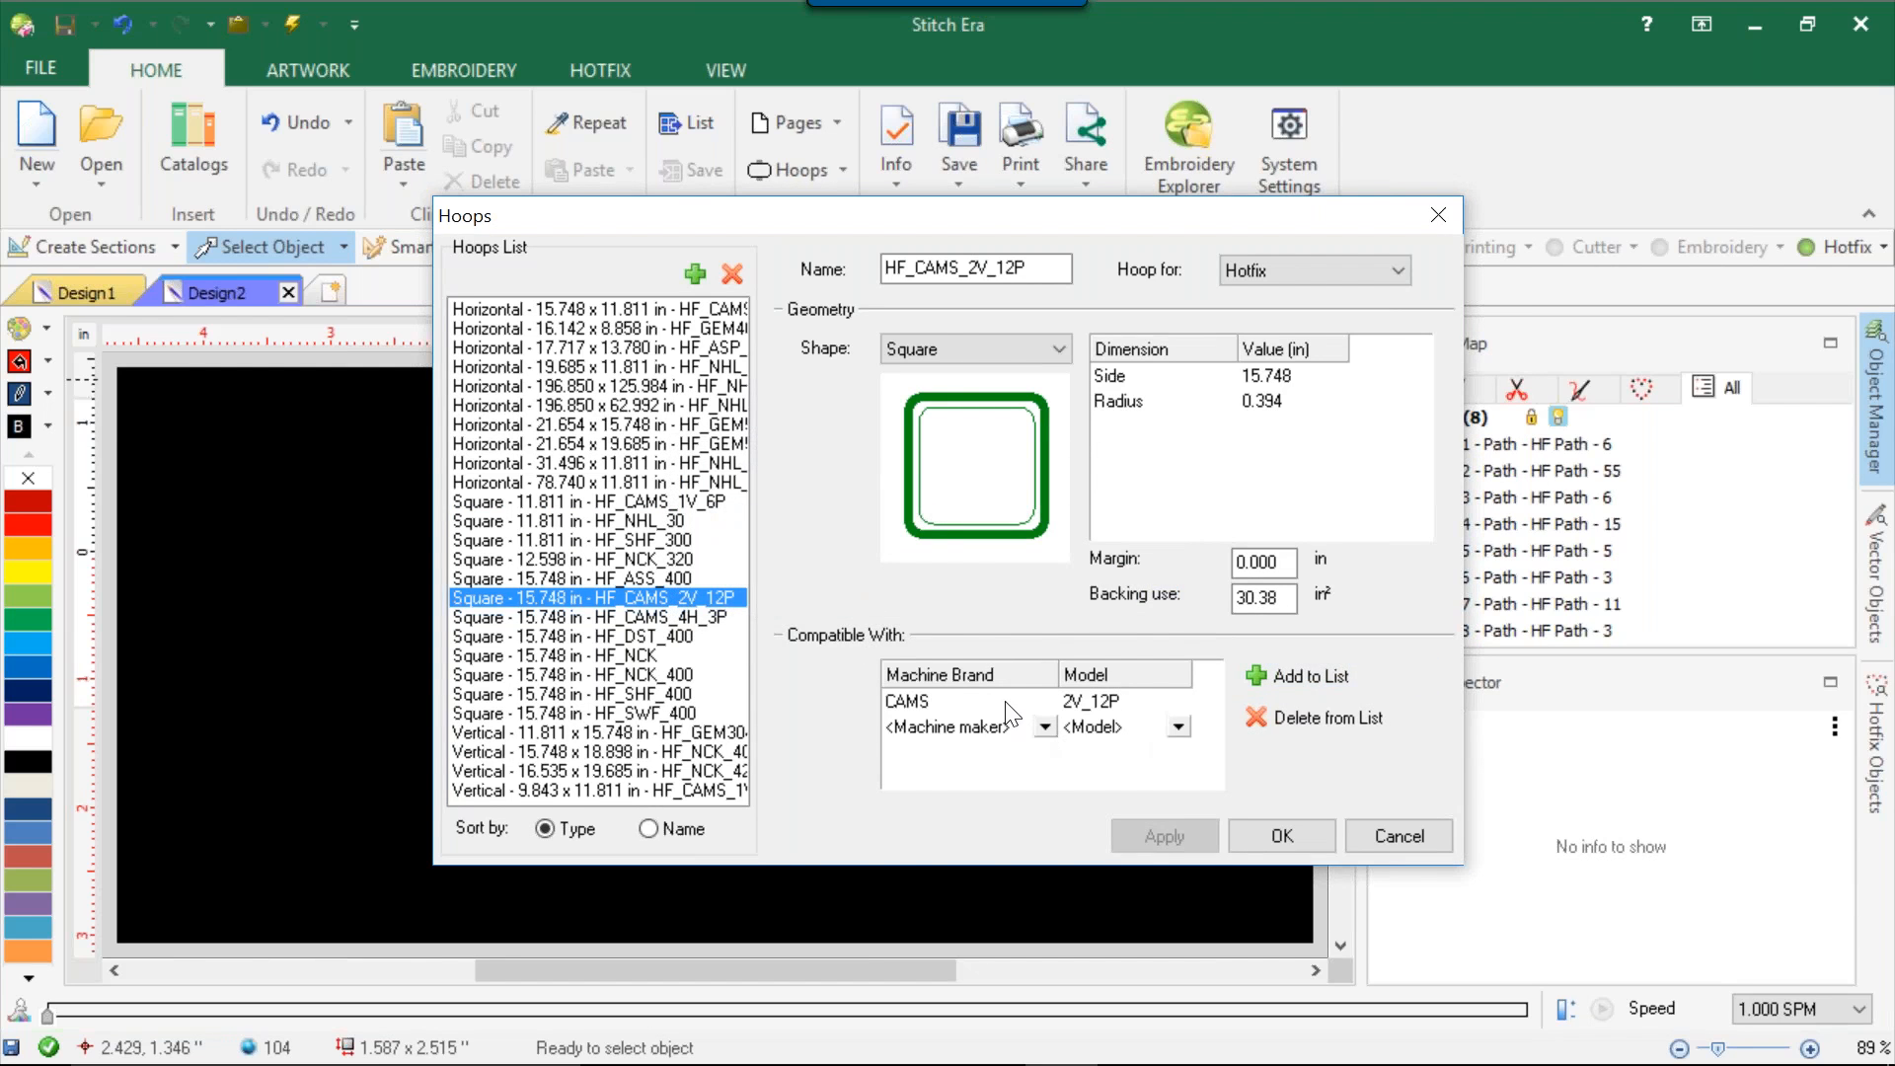
click(1044, 727)
scroll(972, 784, down, 3)
click(935, 752)
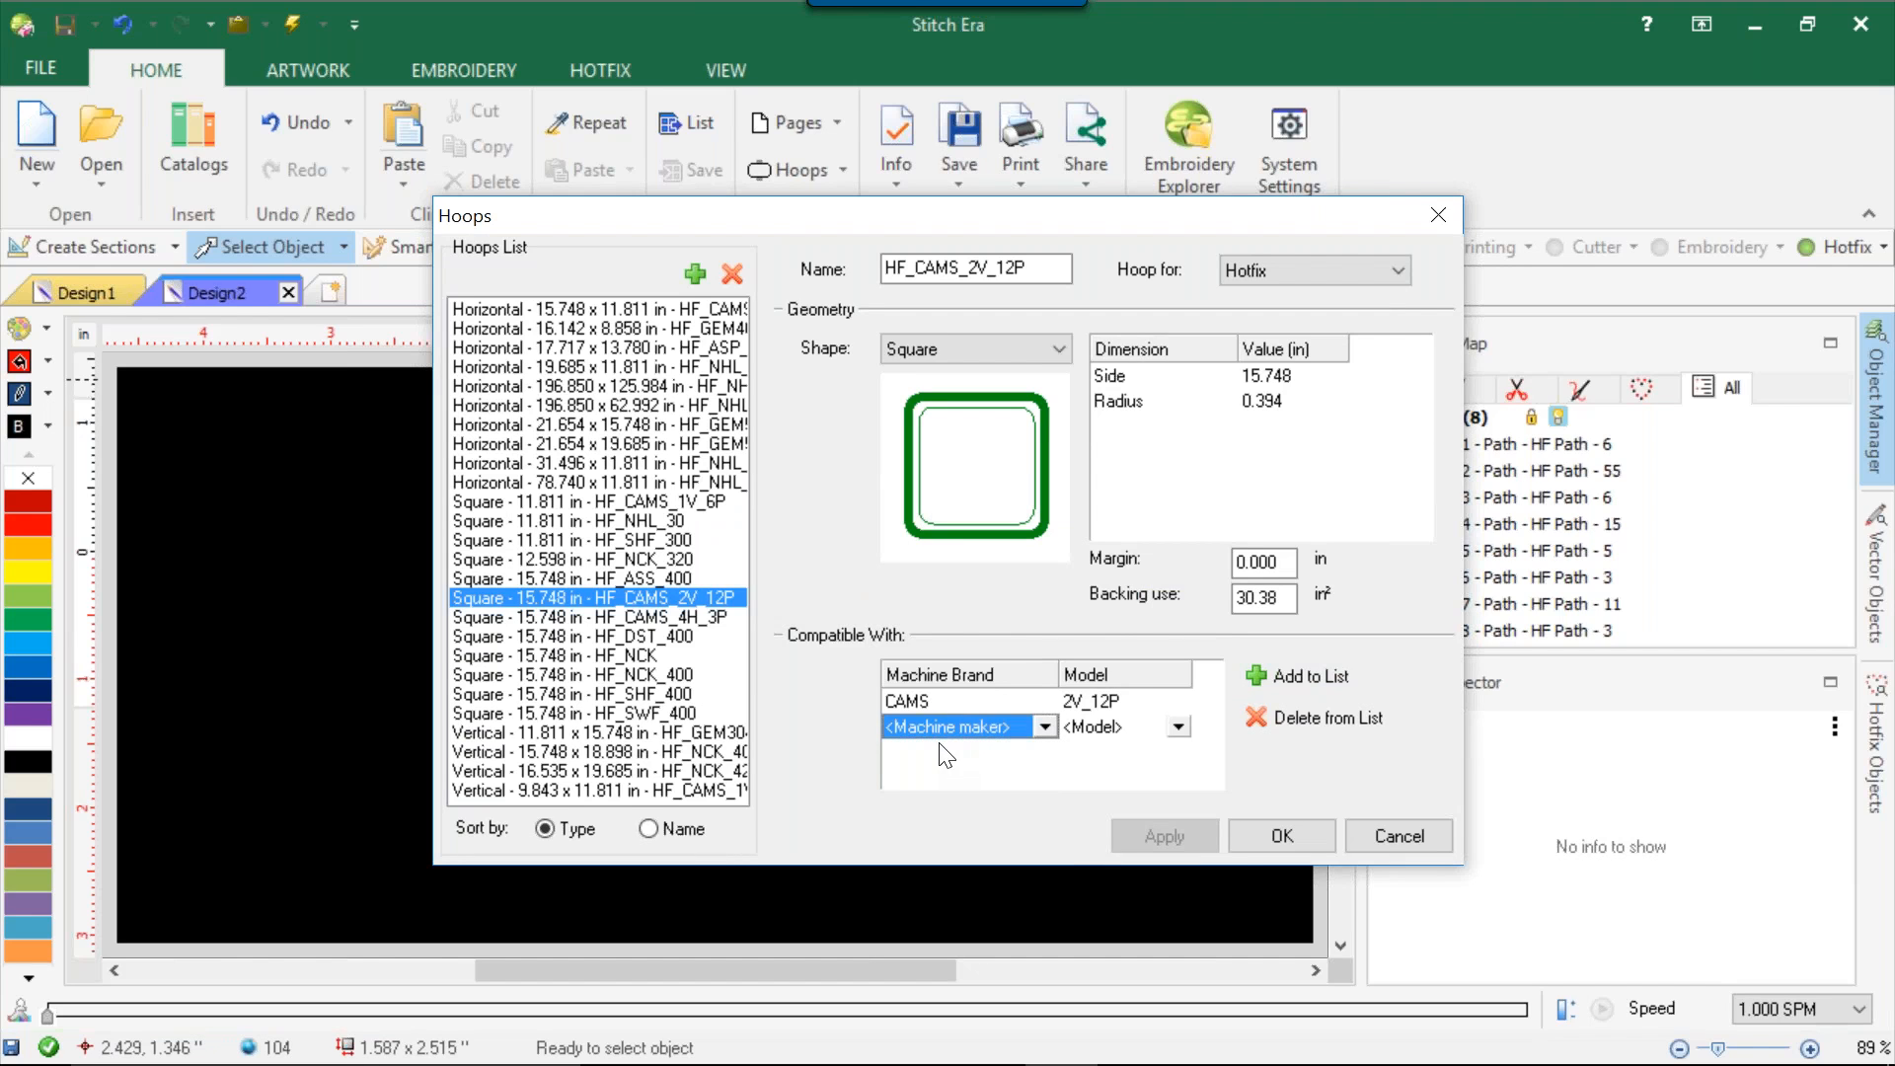
click(1045, 726)
scroll(966, 767, down, 2)
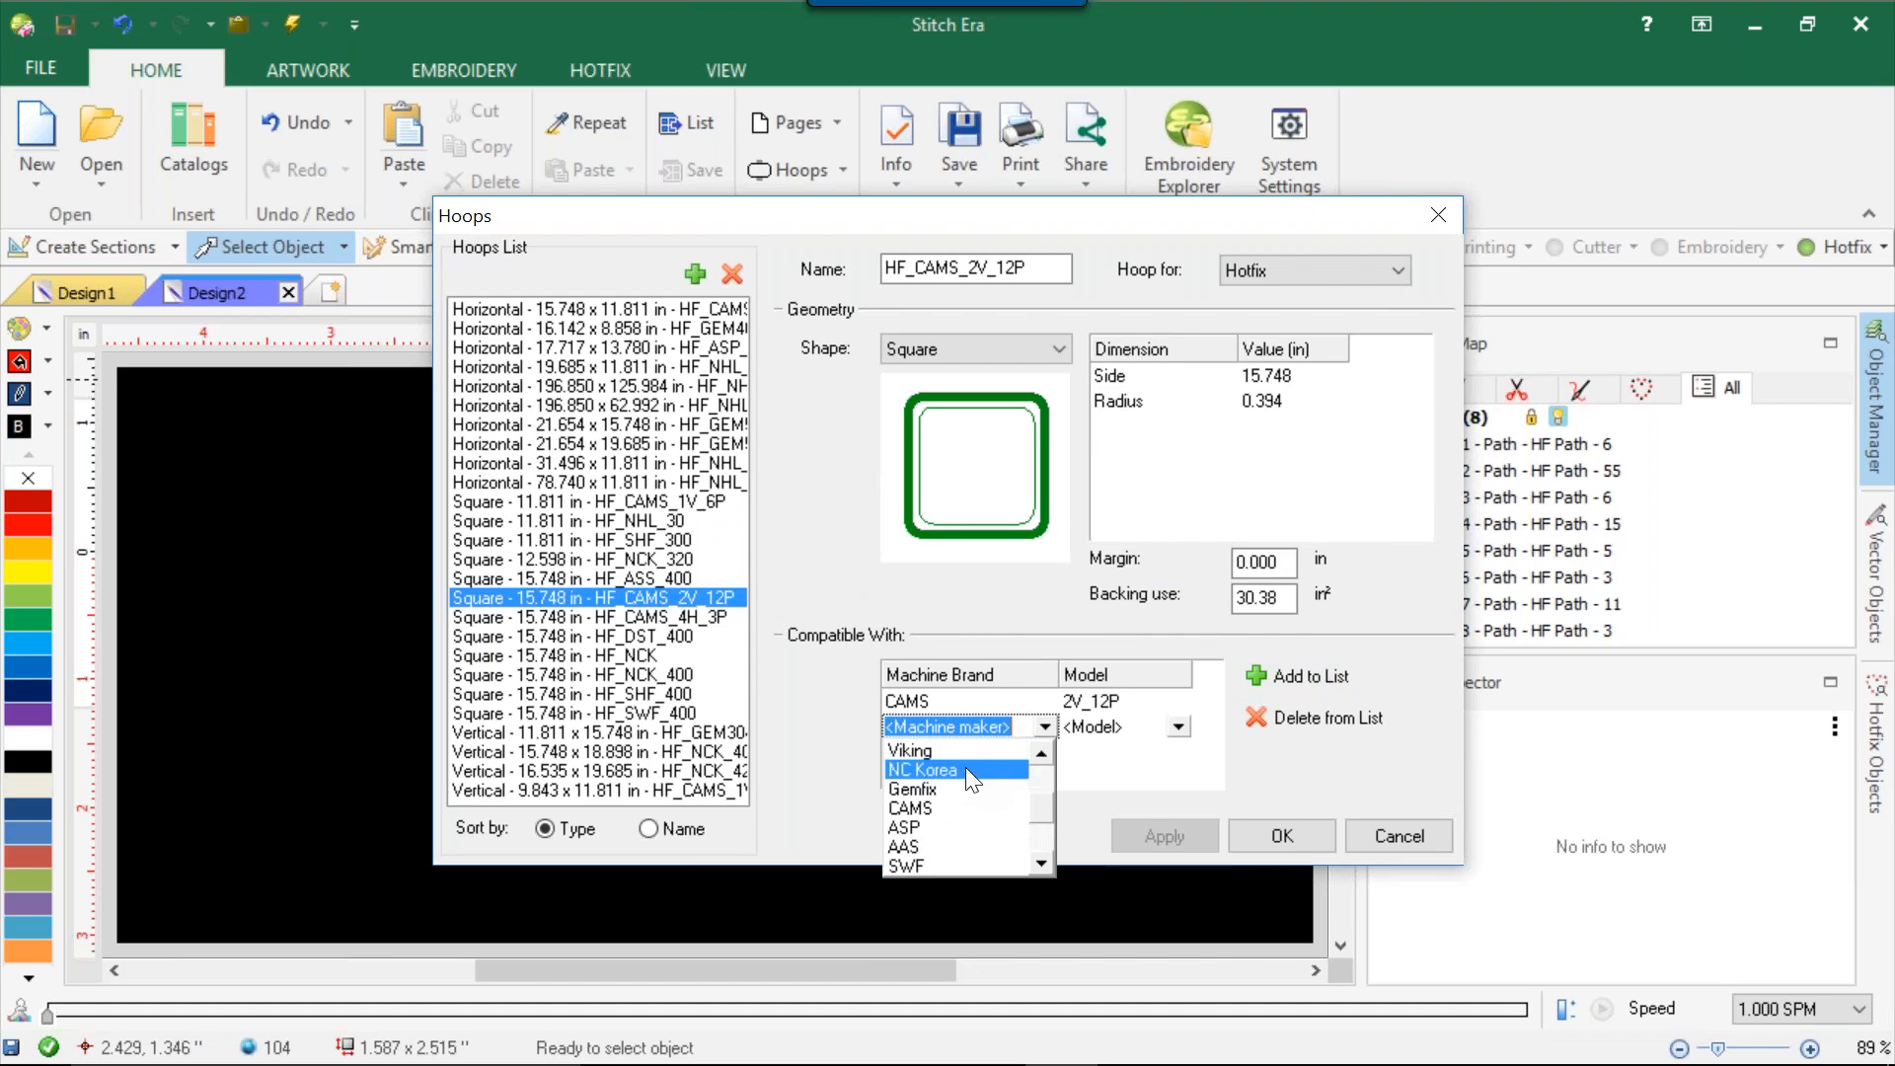
click(1007, 807)
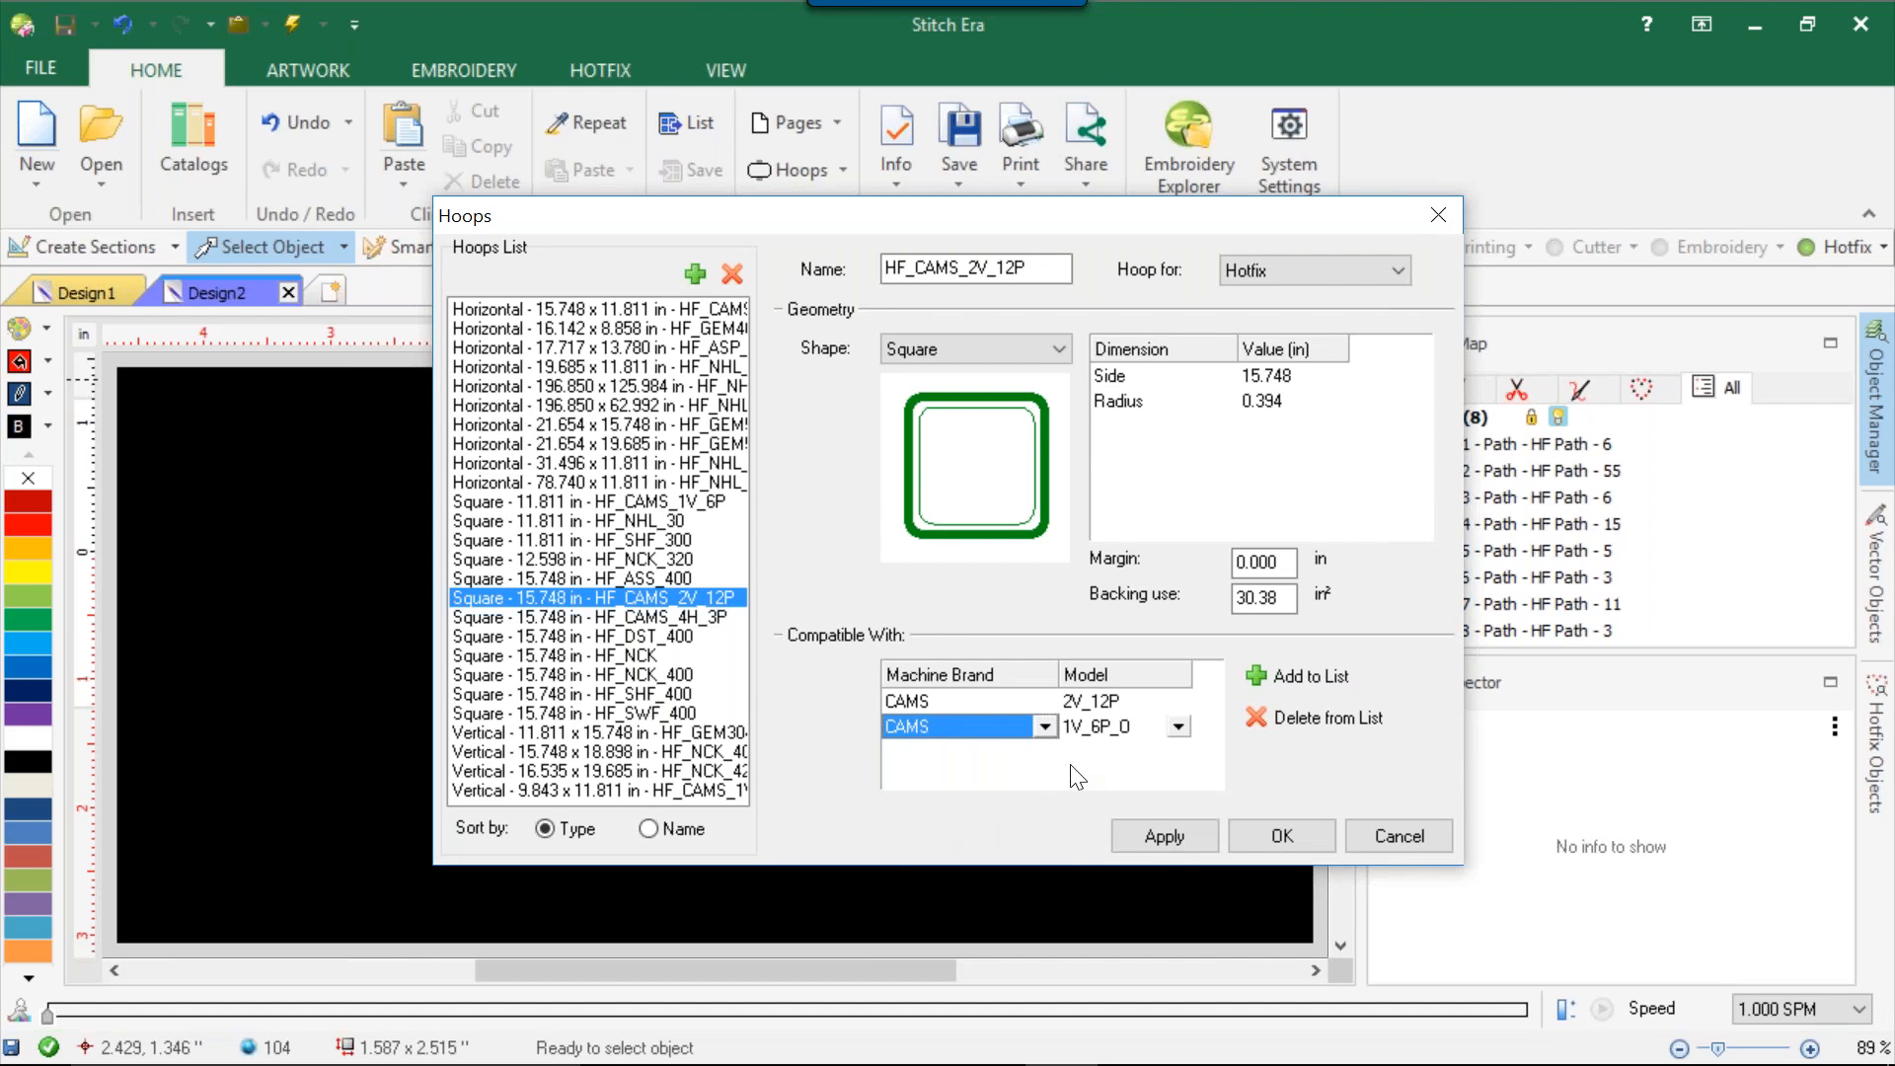
click(1179, 726)
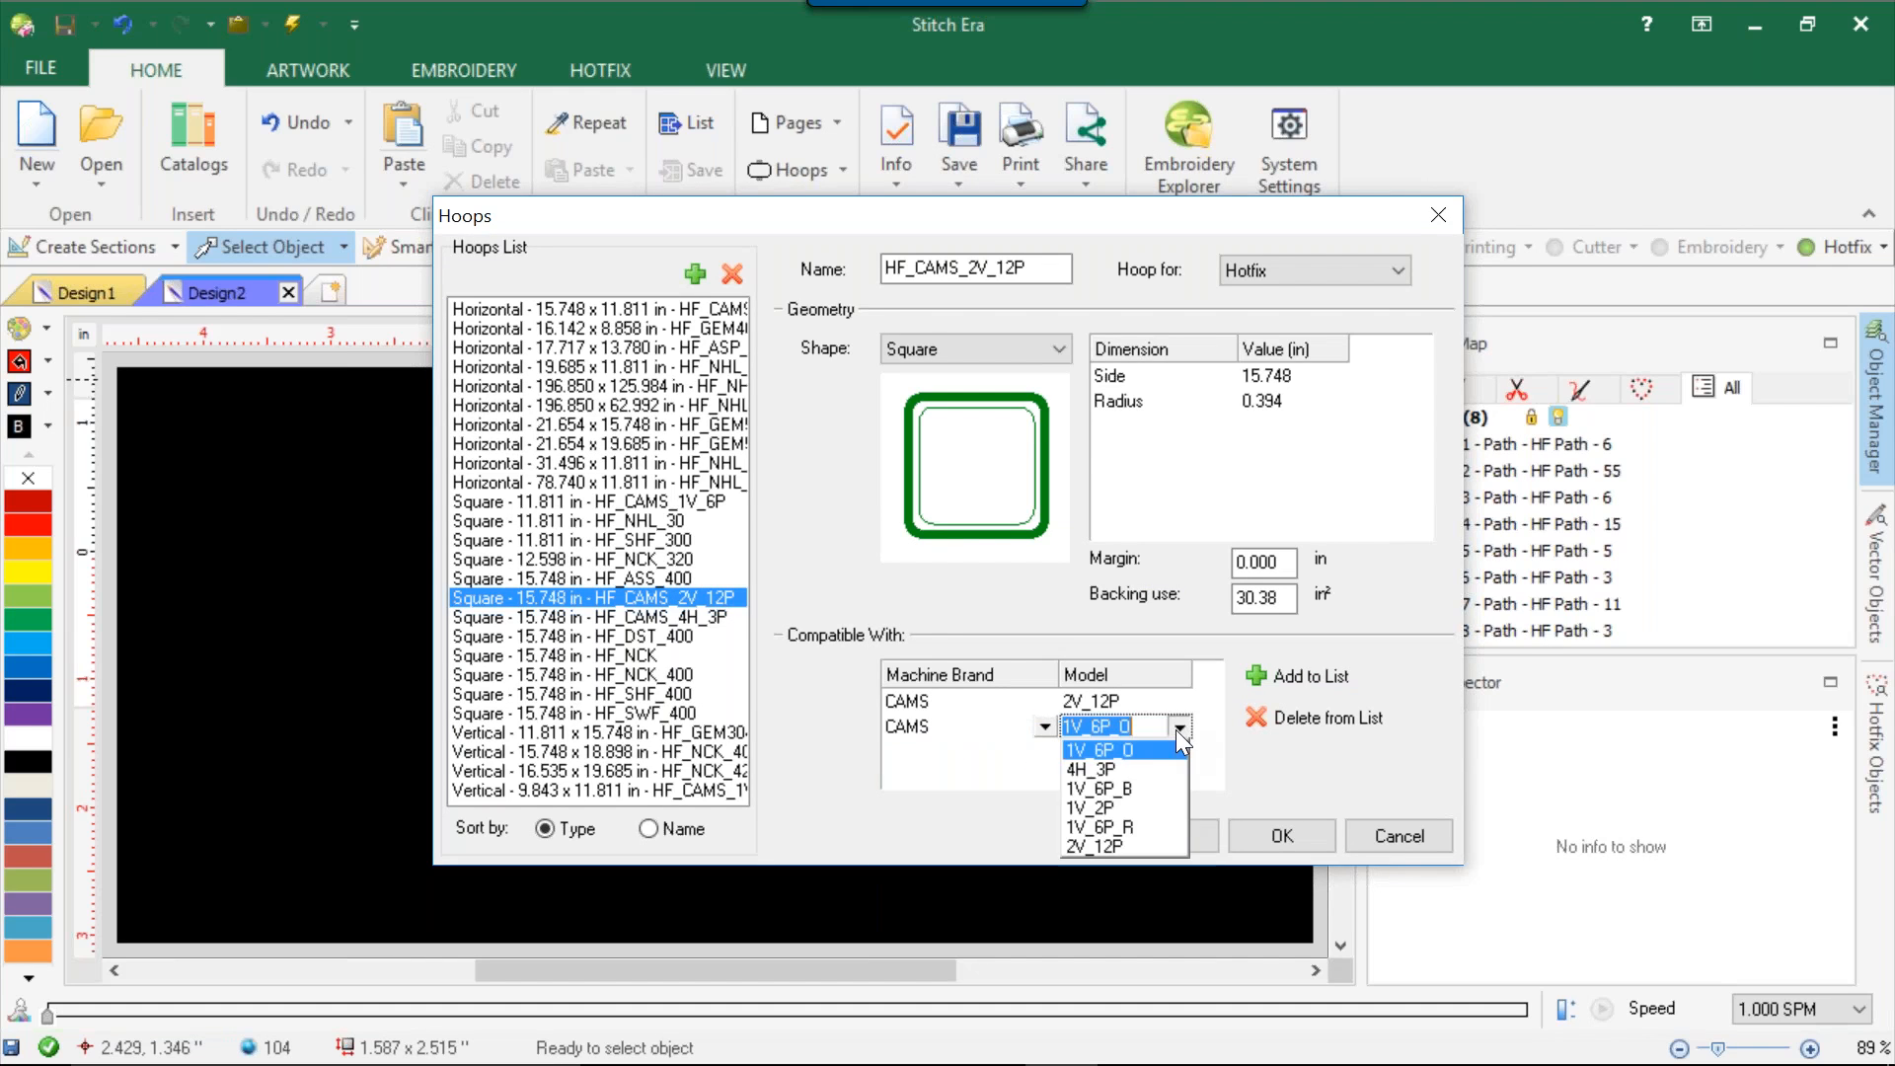
click(1123, 788)
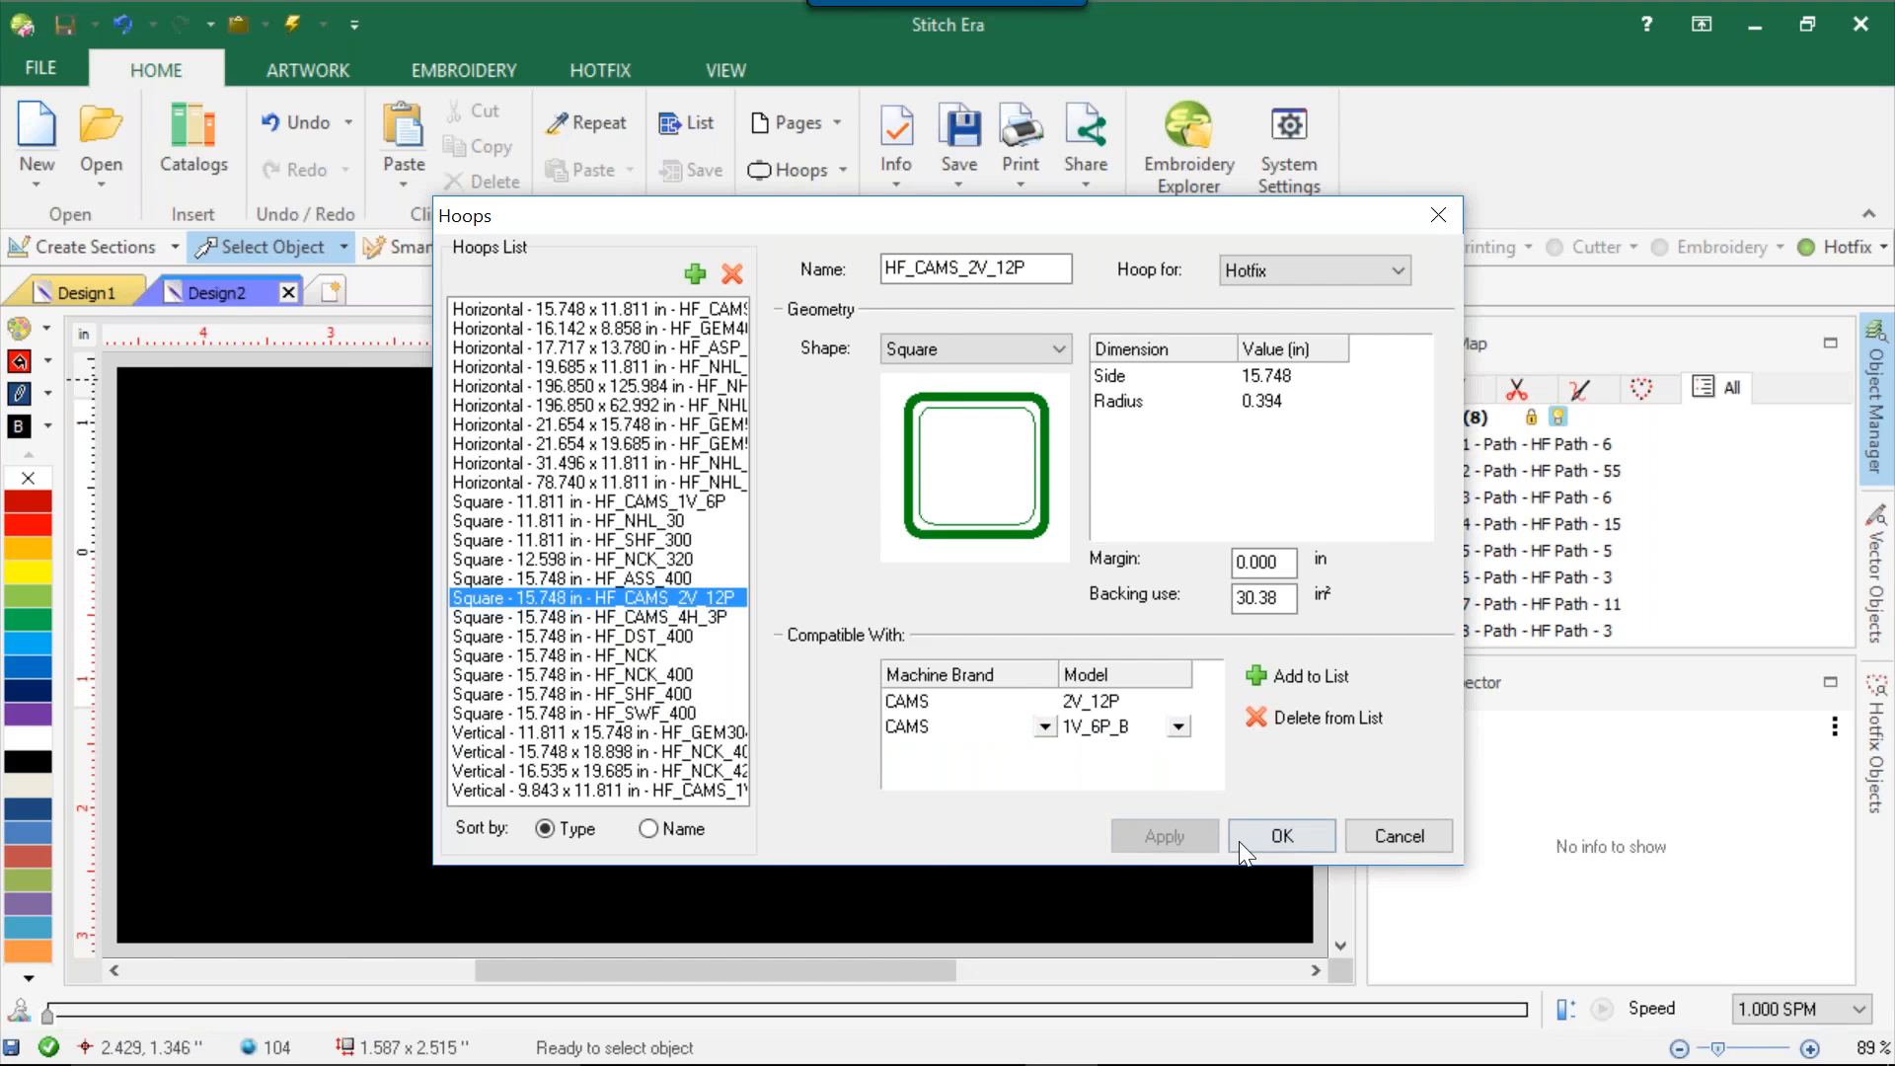
click(1267, 847)
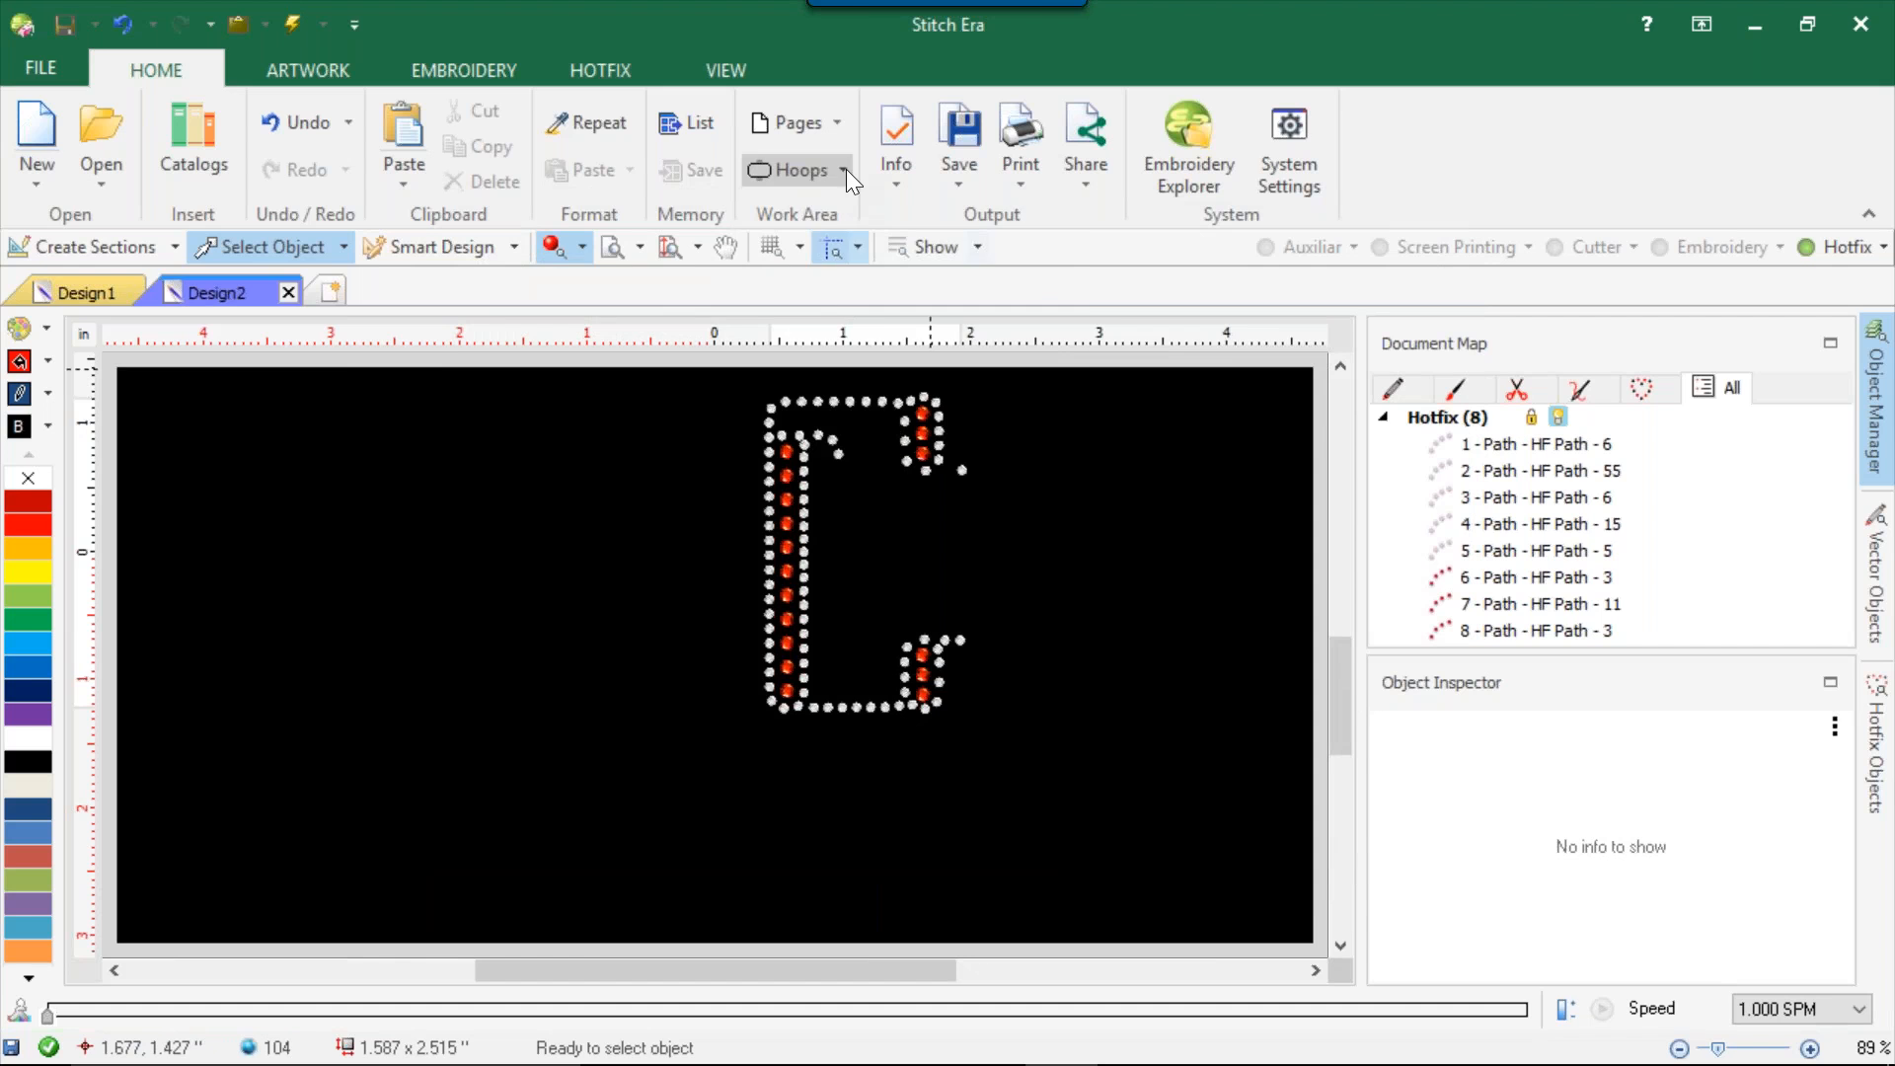
Filter the hotfix machine workspaces by the CAMS brand and view the compatibility of HF_CAMS_1V_6P and HF_CAMS_2V_12P.
click(844, 170)
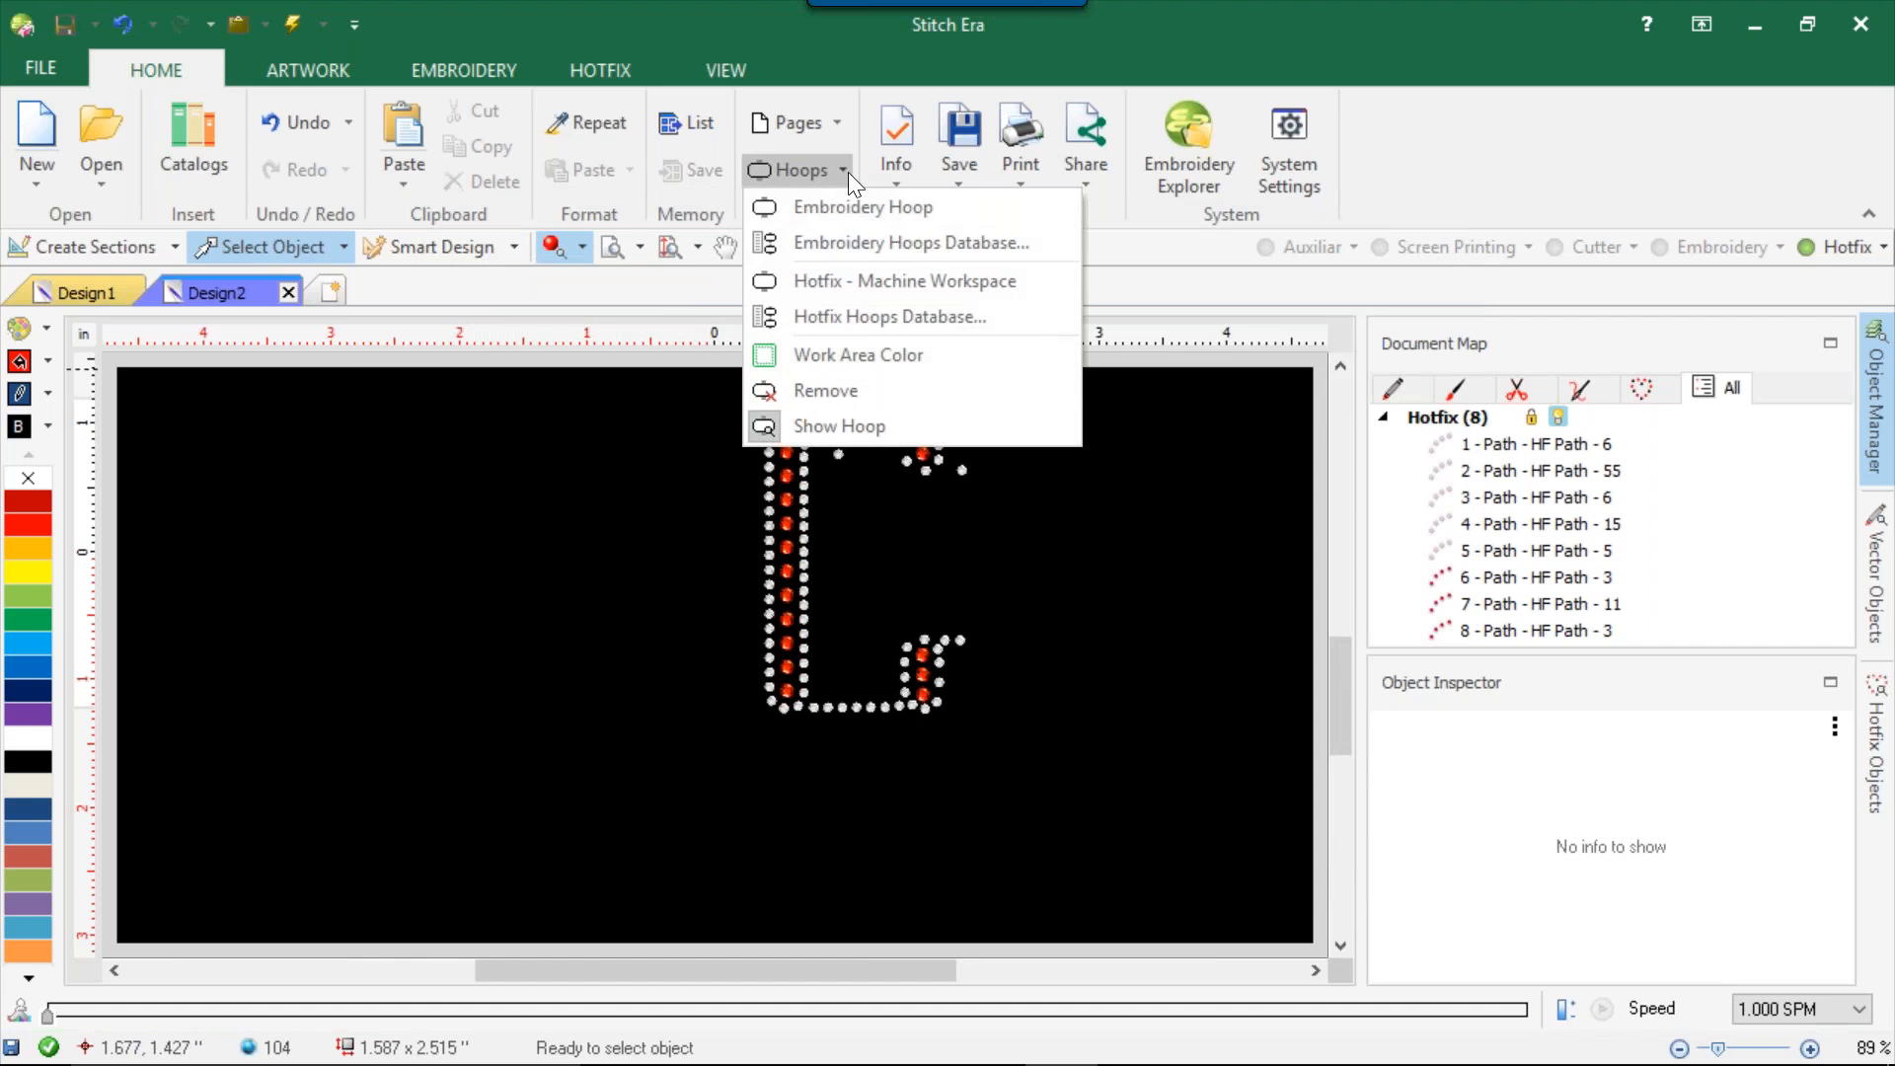
click(863, 281)
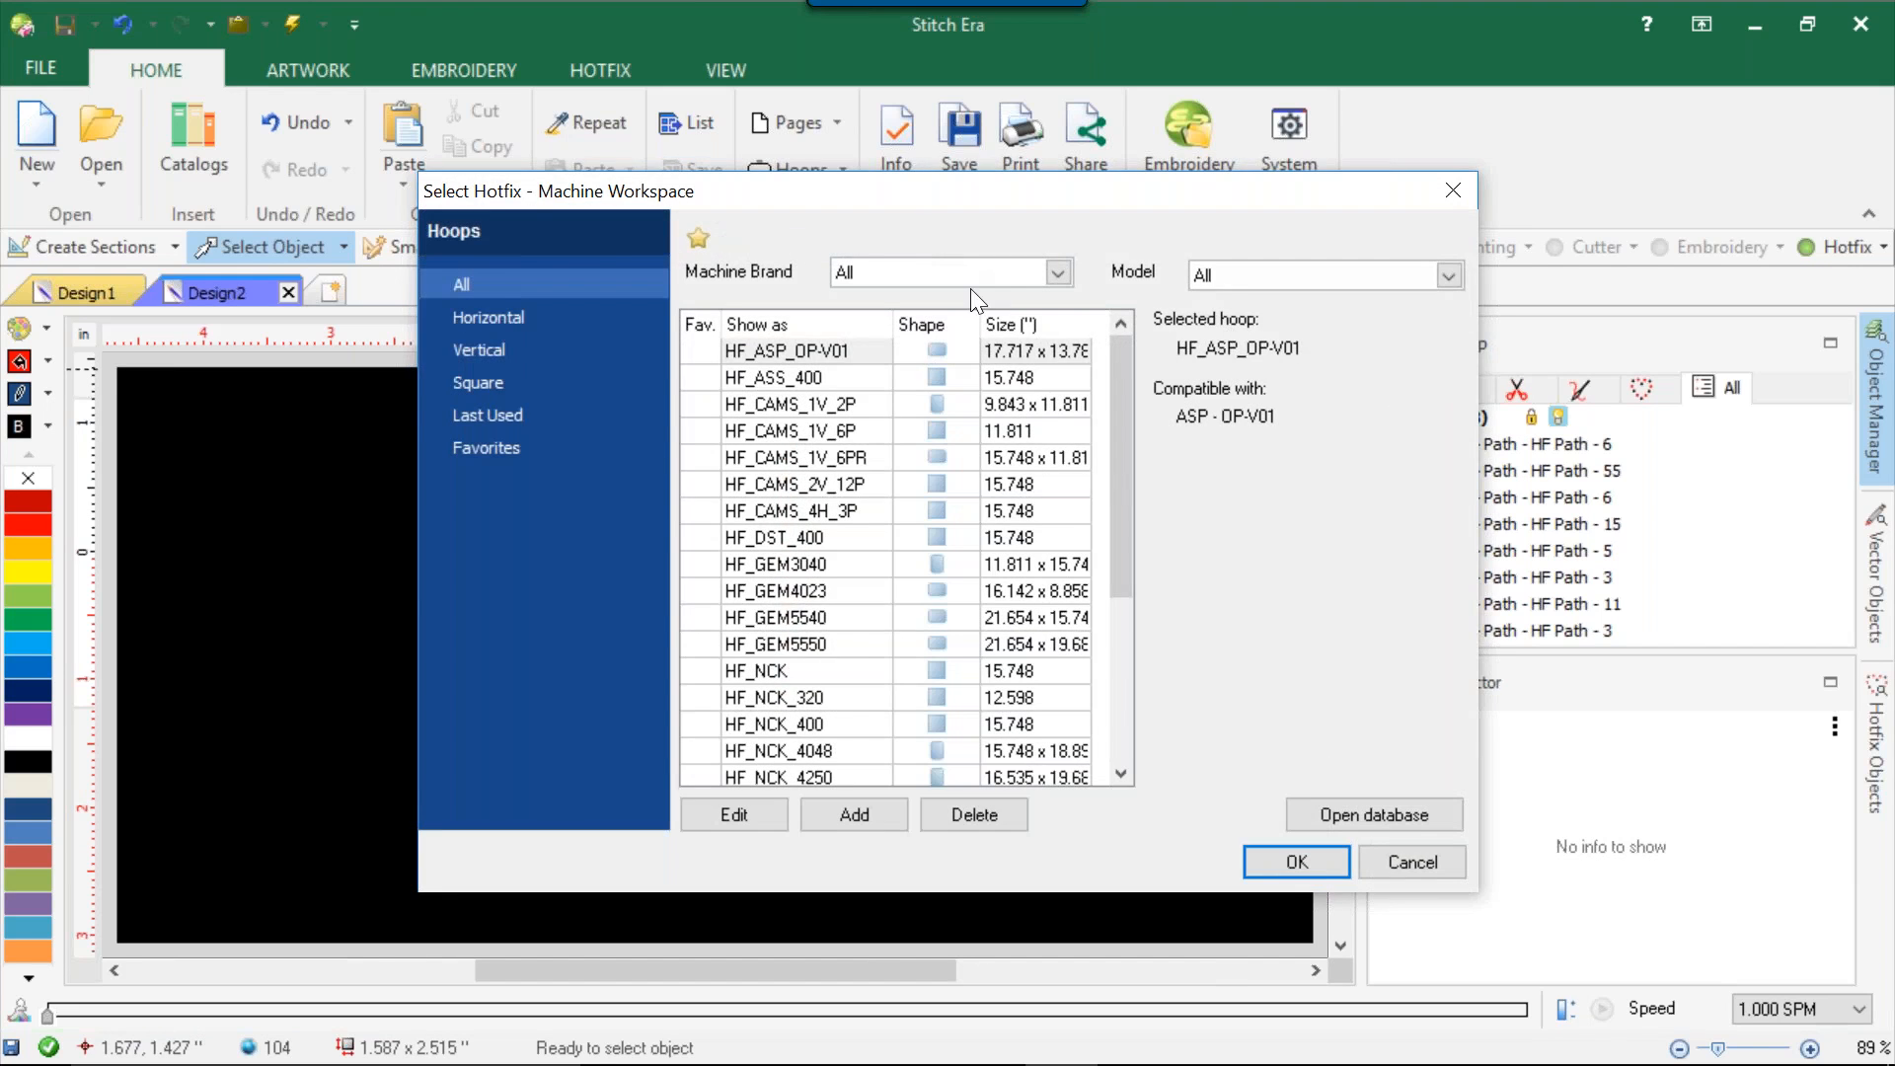
click(962, 274)
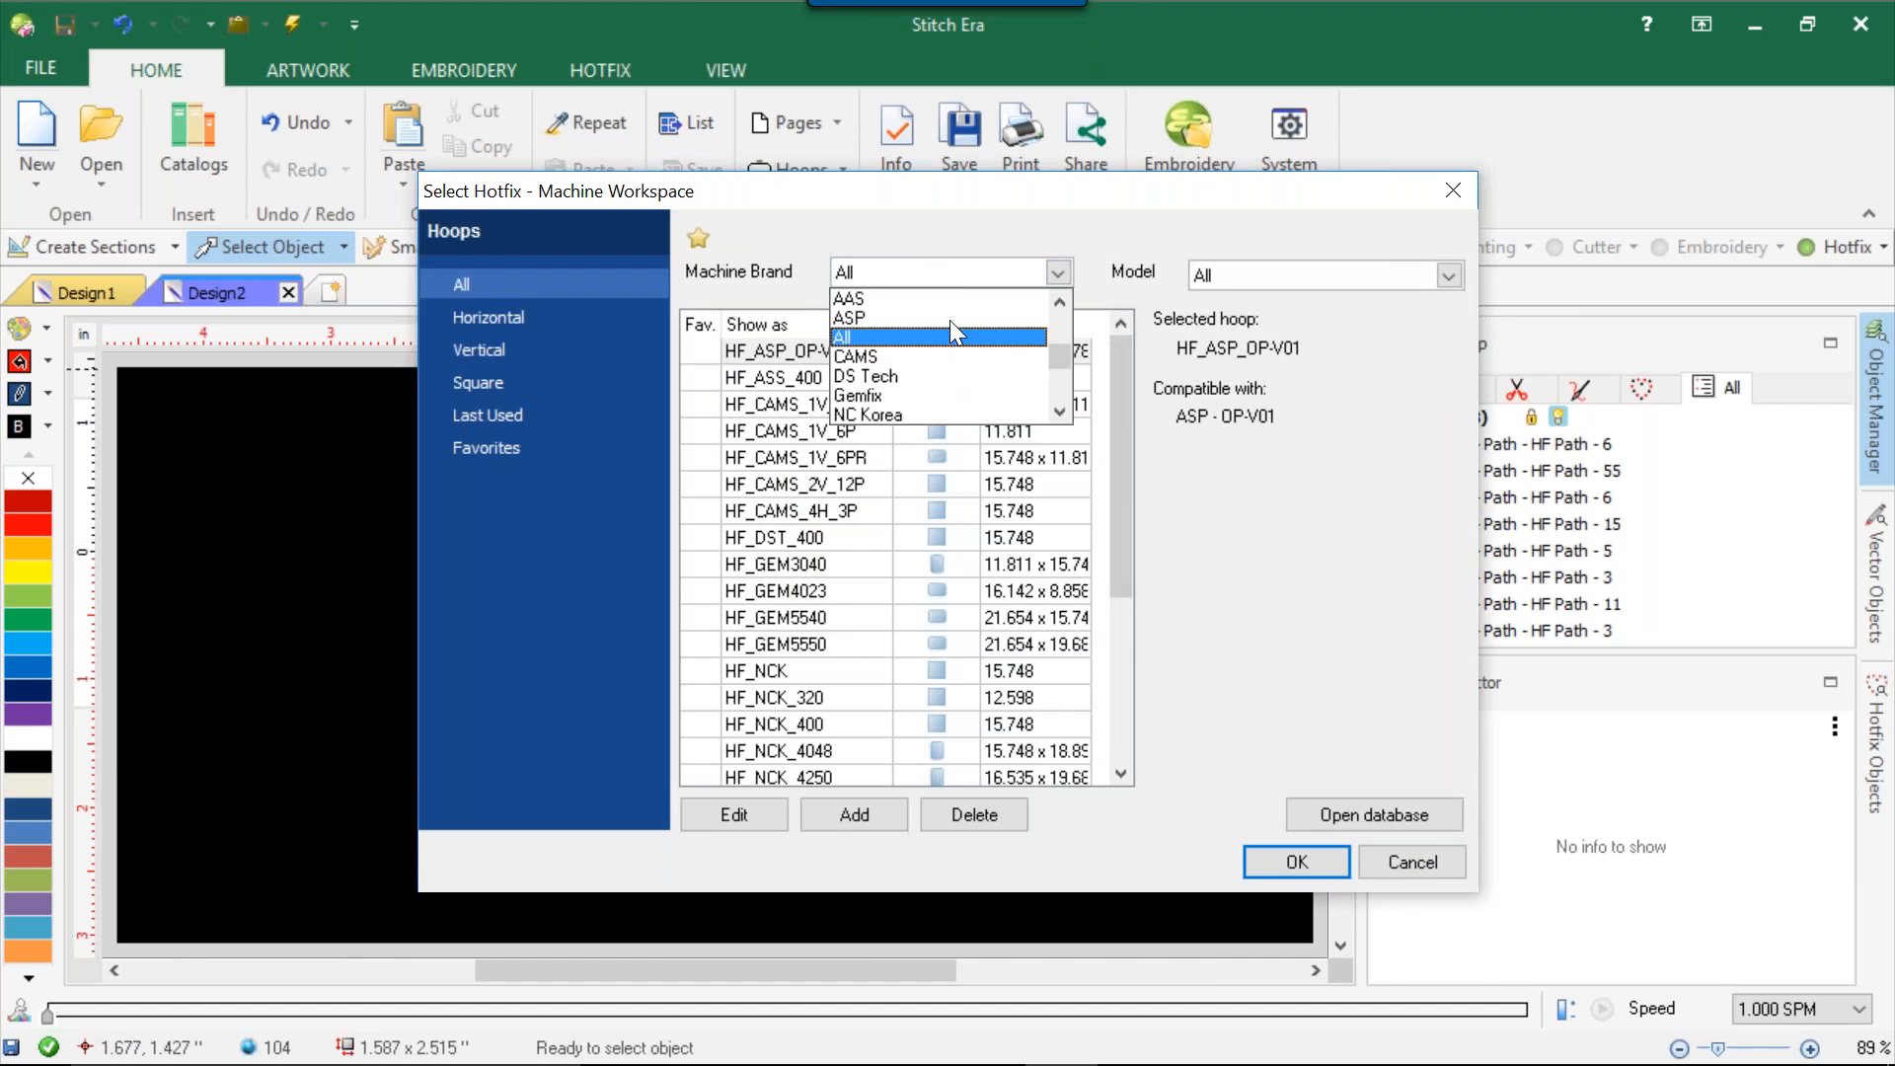
click(924, 355)
click(856, 377)
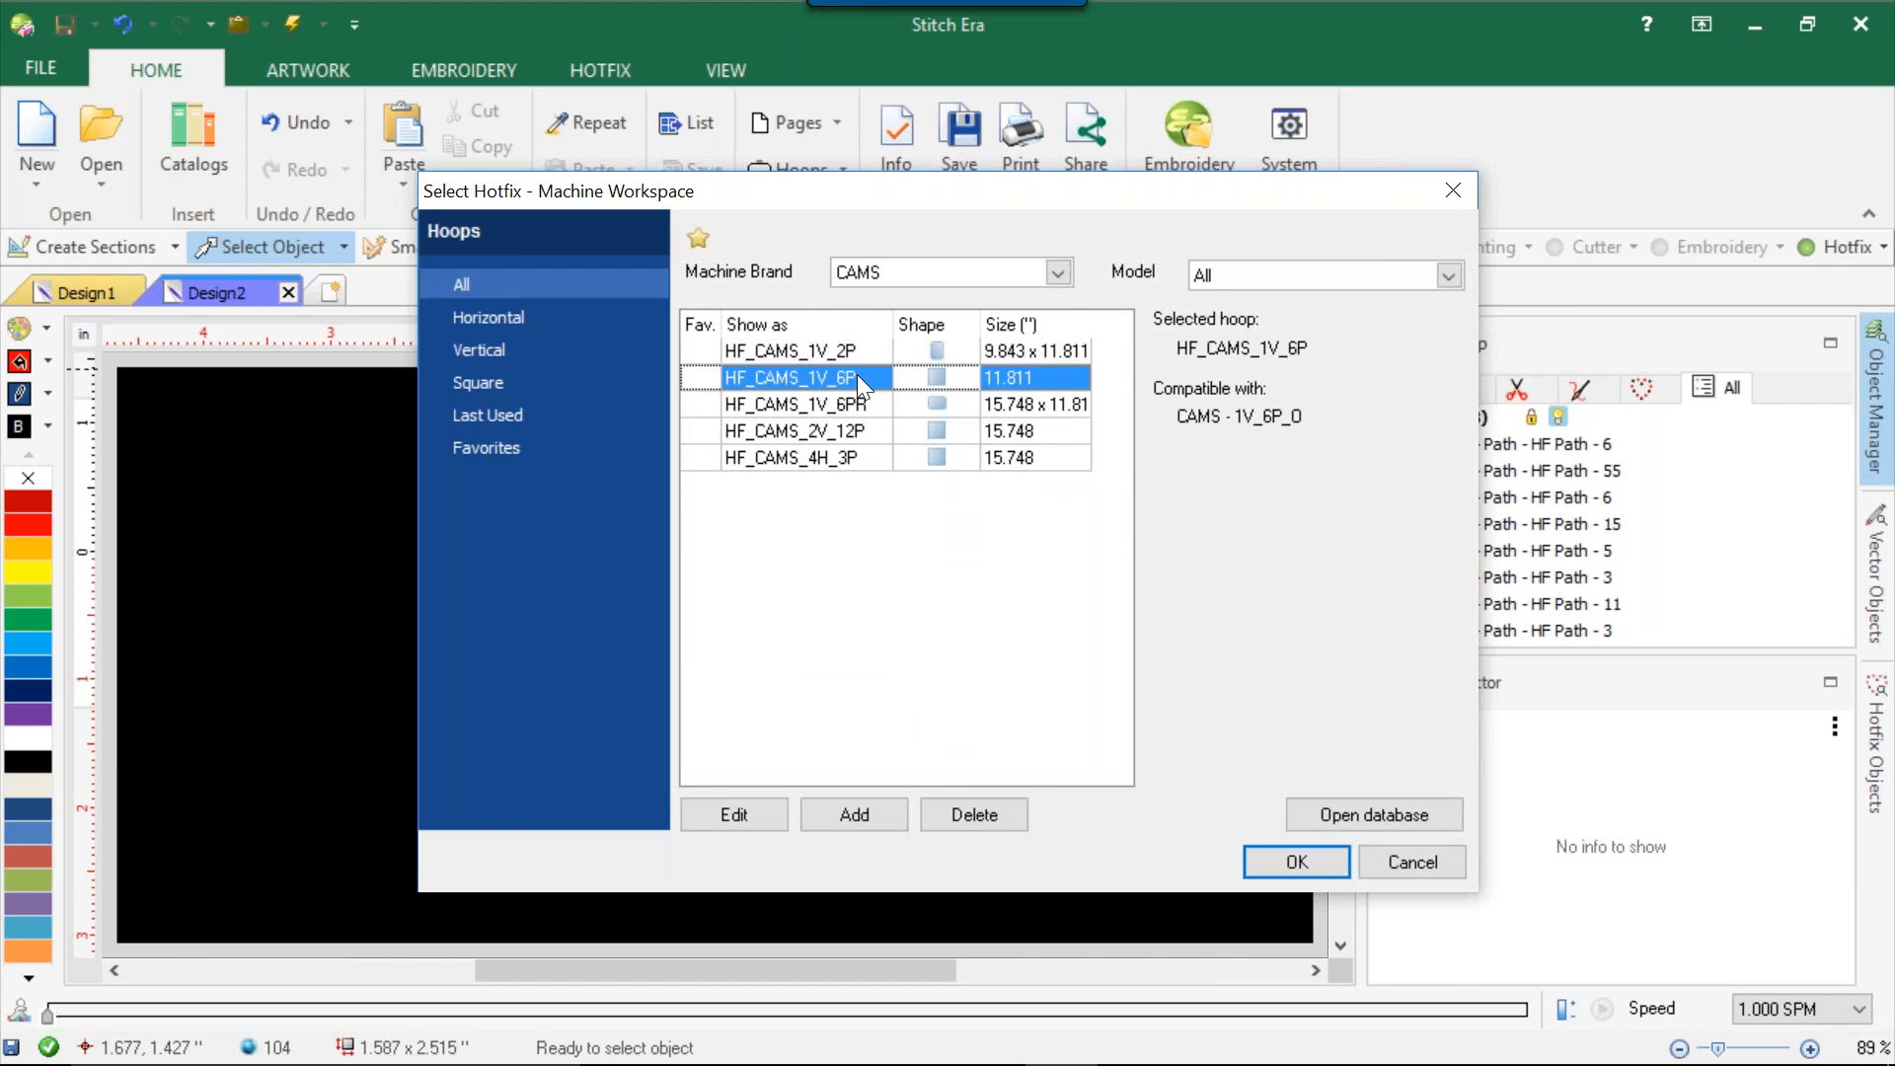
click(866, 420)
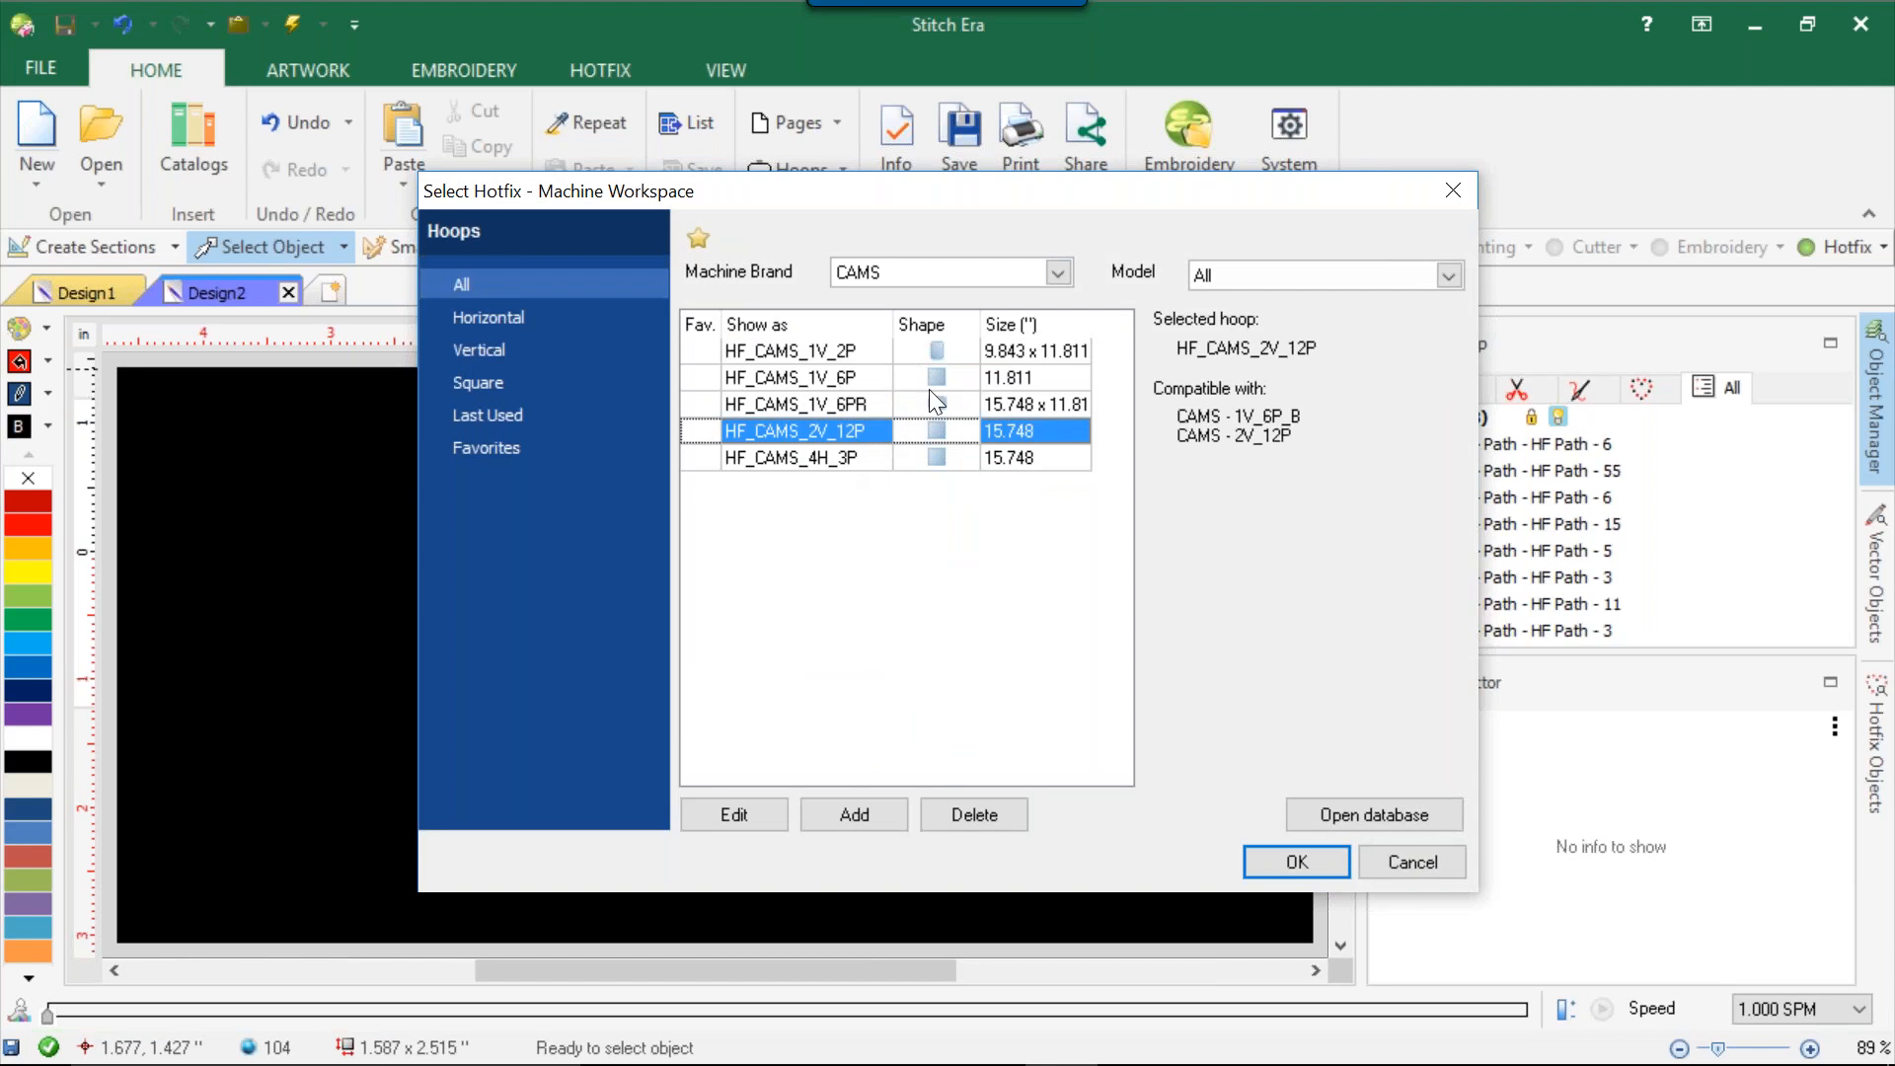
Apply the HF_CAMS_4H_3P workspace to the rhinestone design.
click(1000, 459)
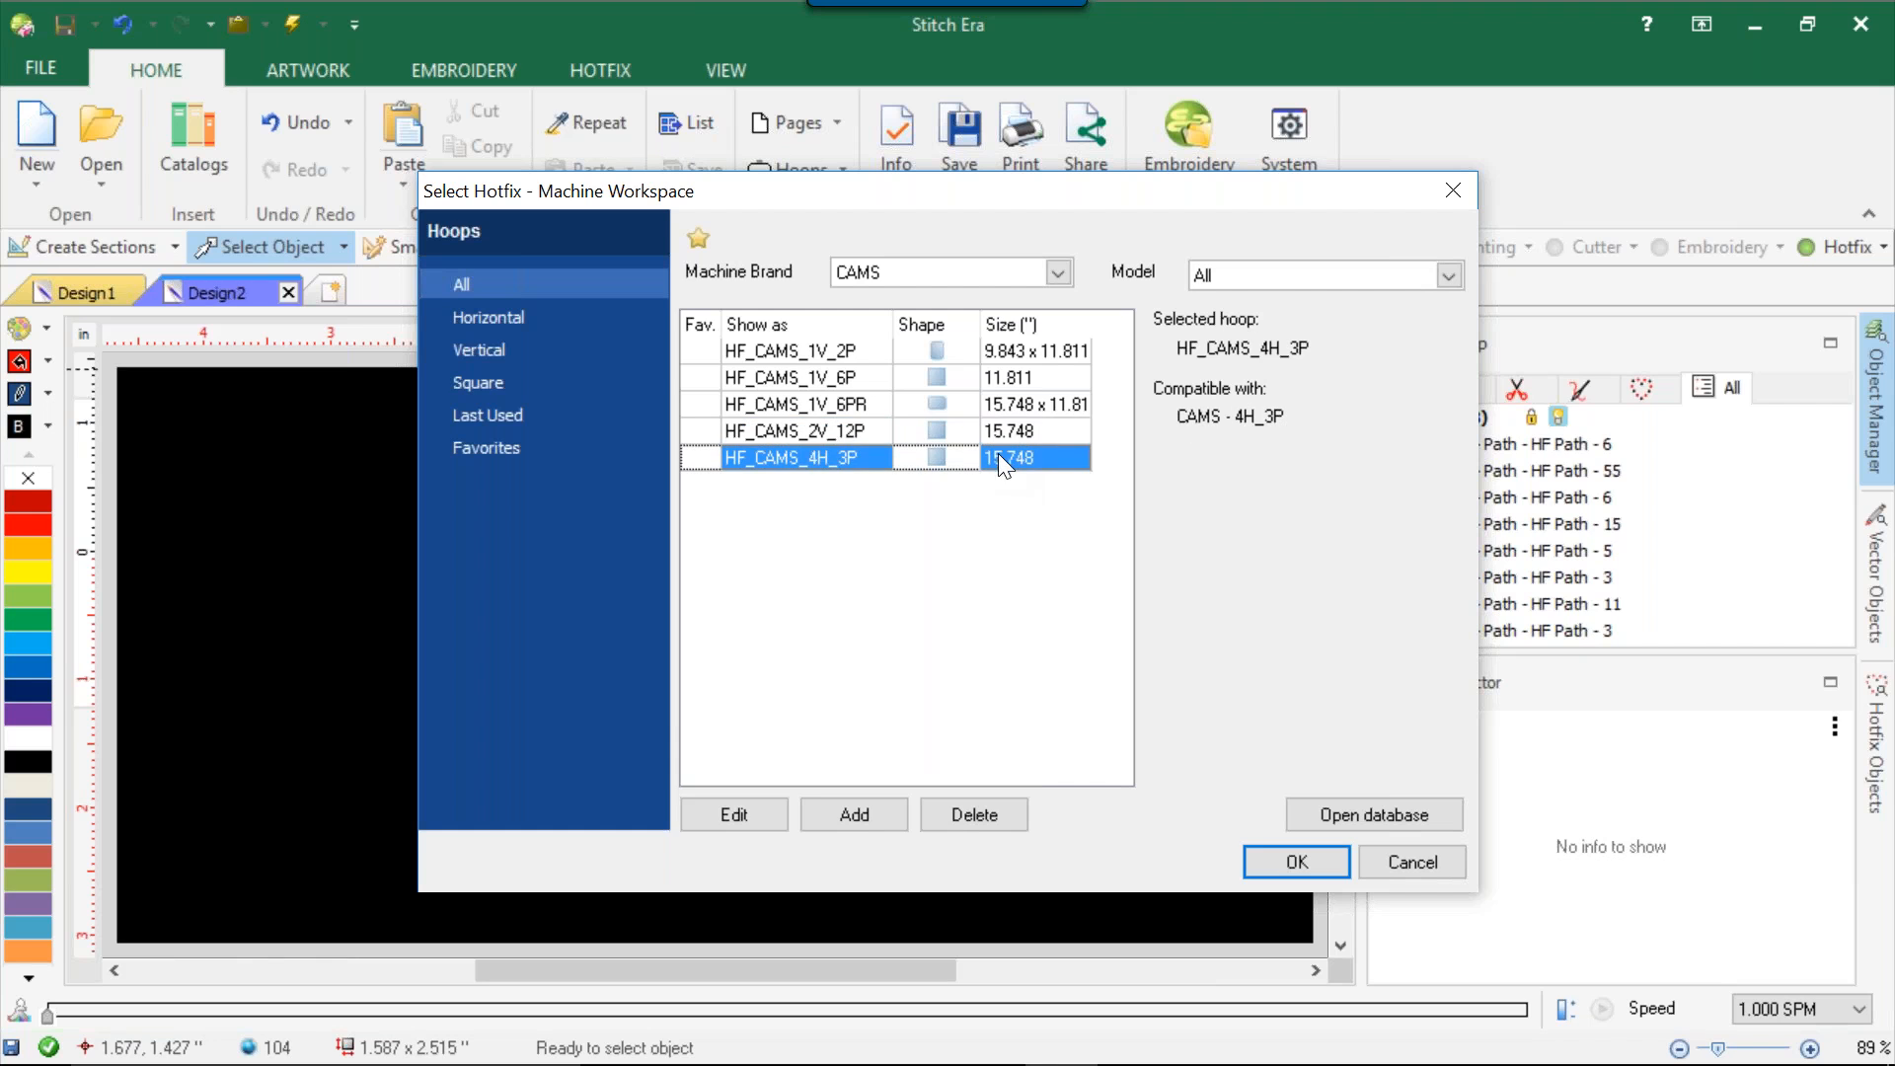
click(1295, 865)
scroll(903, 538, down, 4)
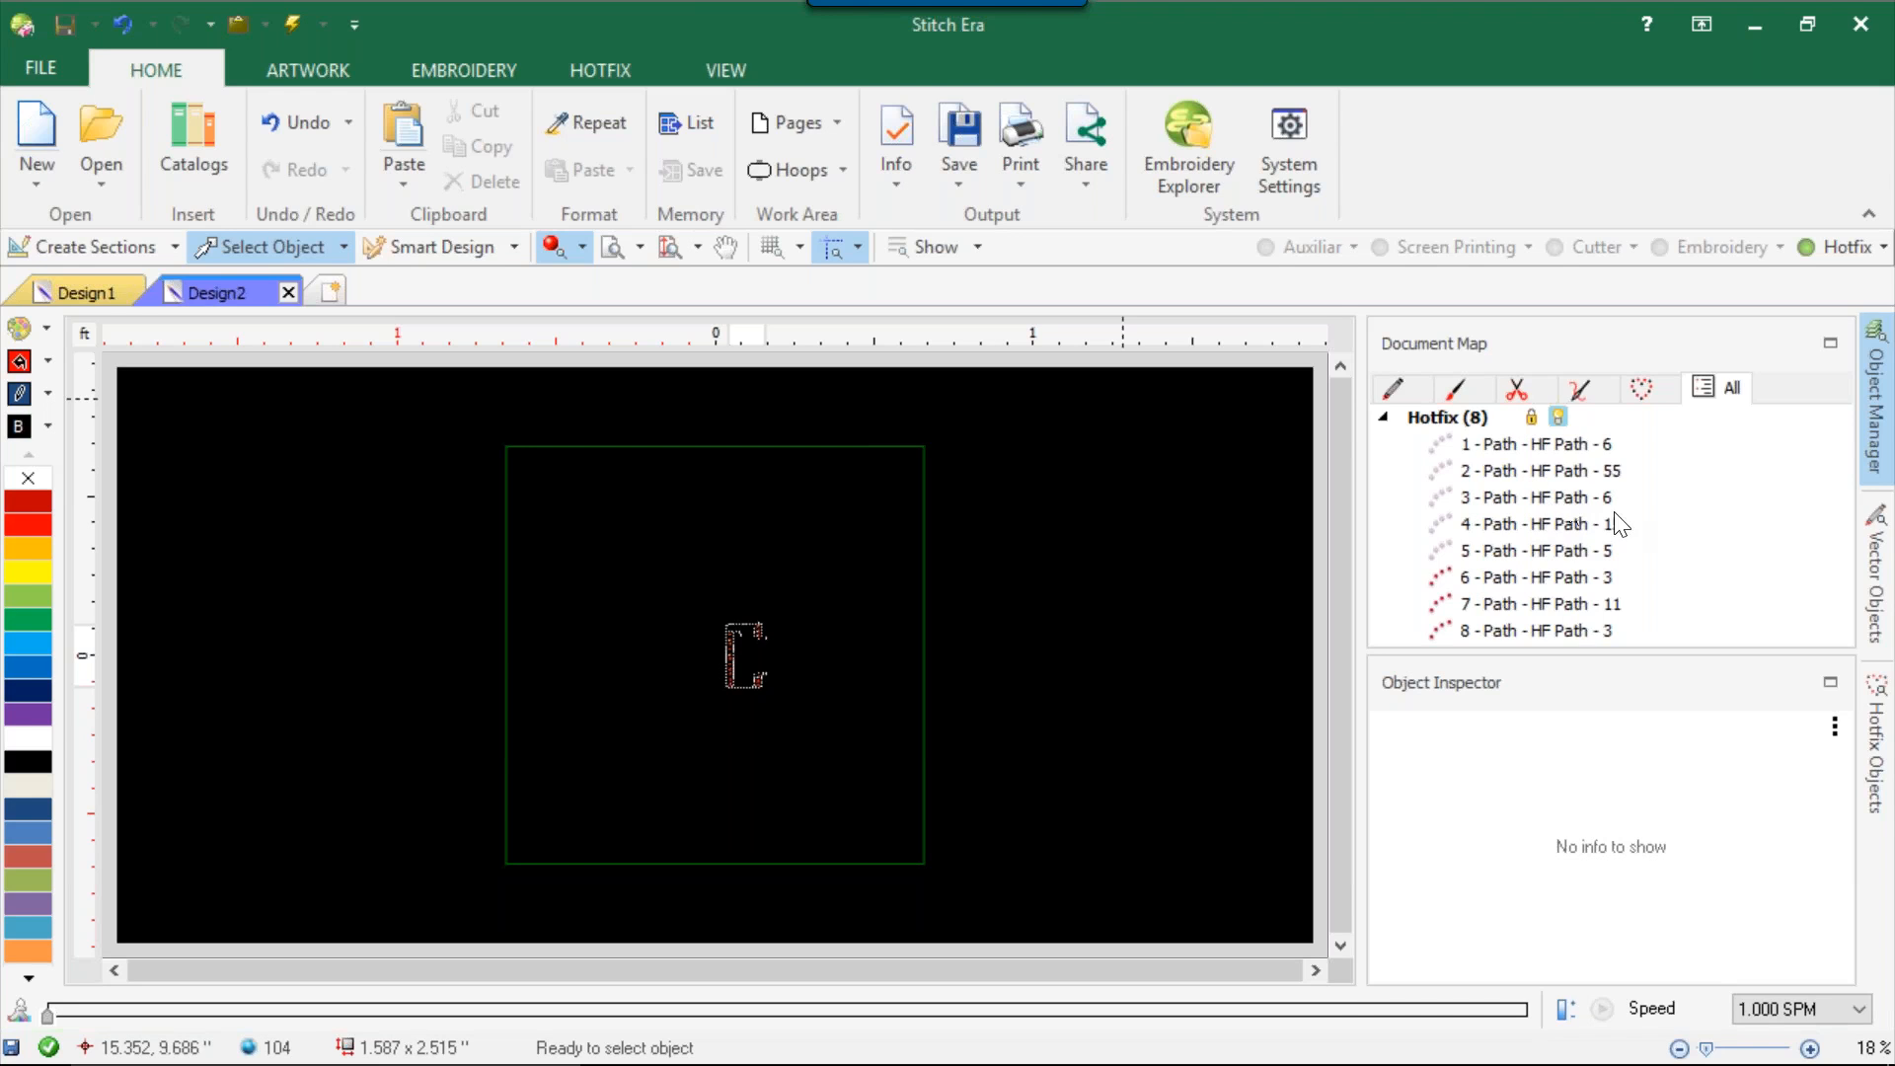
Set the design's background to fabric 090, the light blue texture.
mouse_move(1560, 1064)
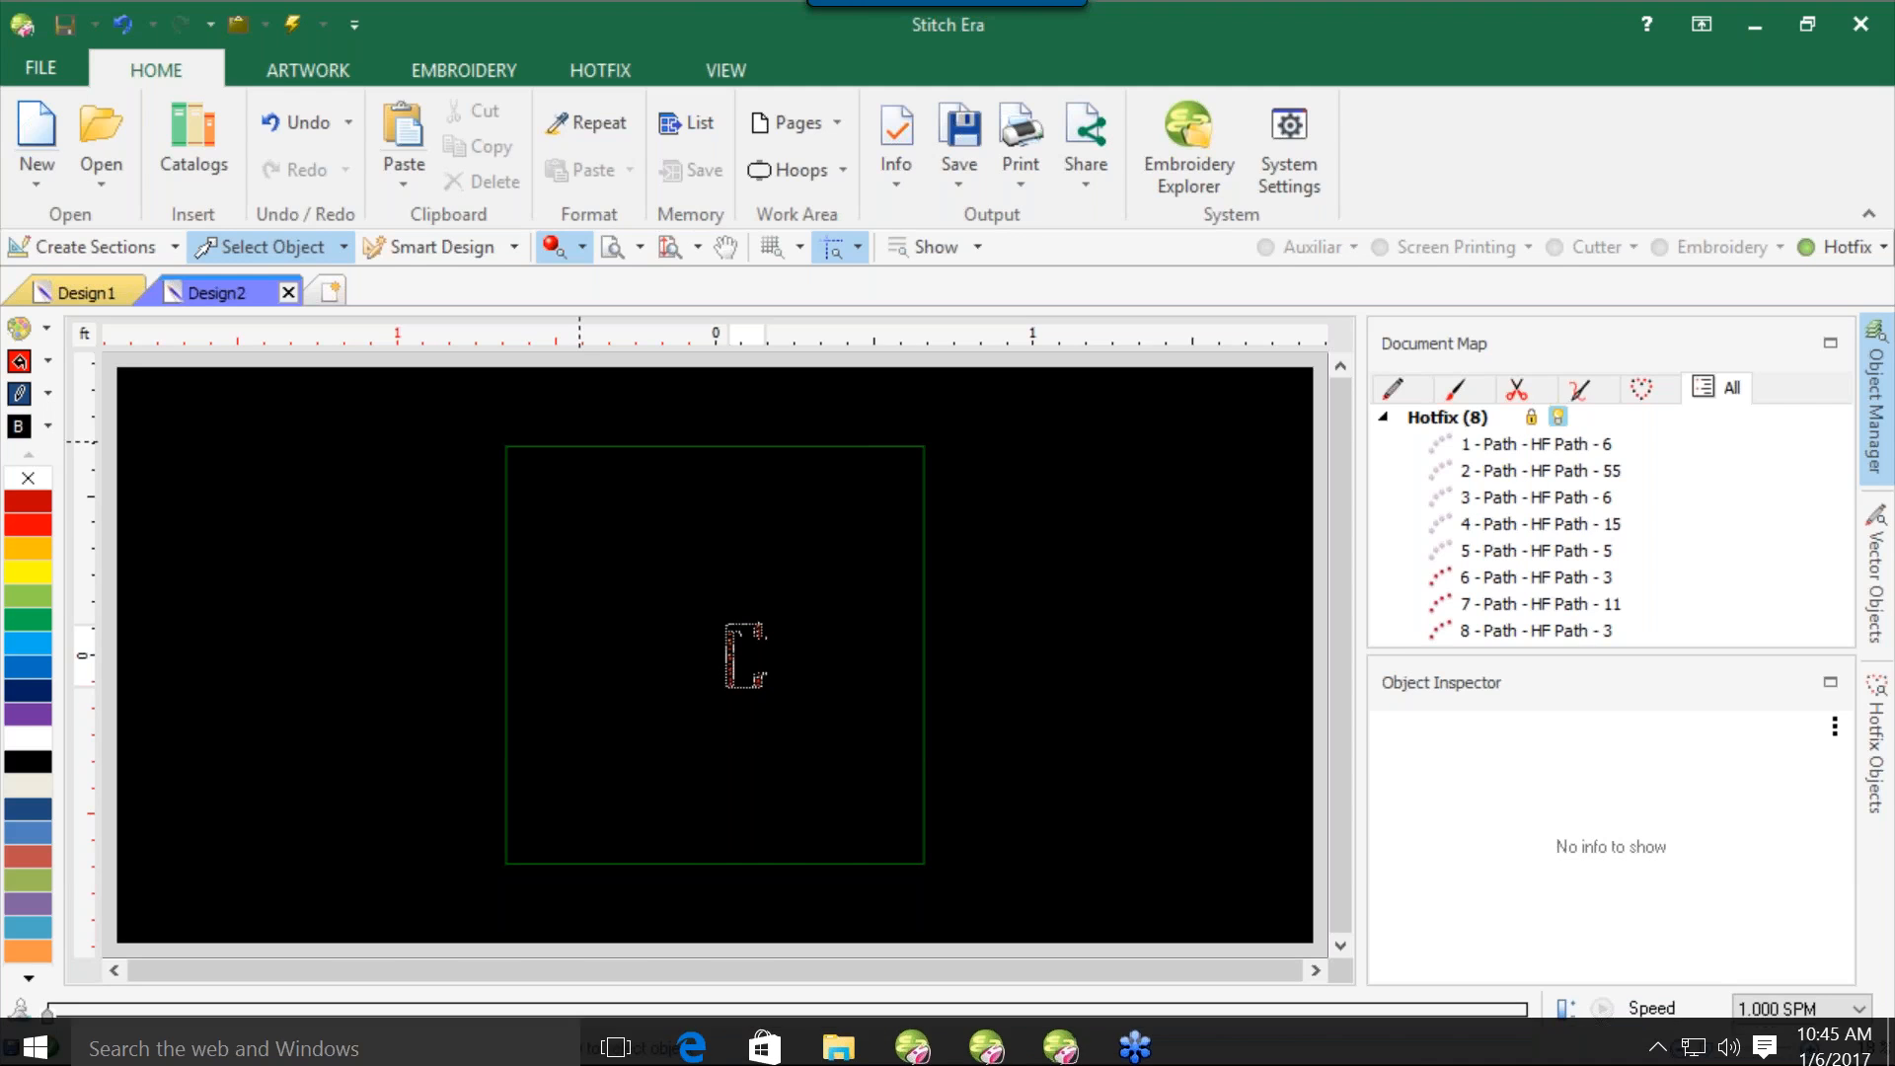
scroll(635, 699, up, 3)
scroll(635, 703, up, 2)
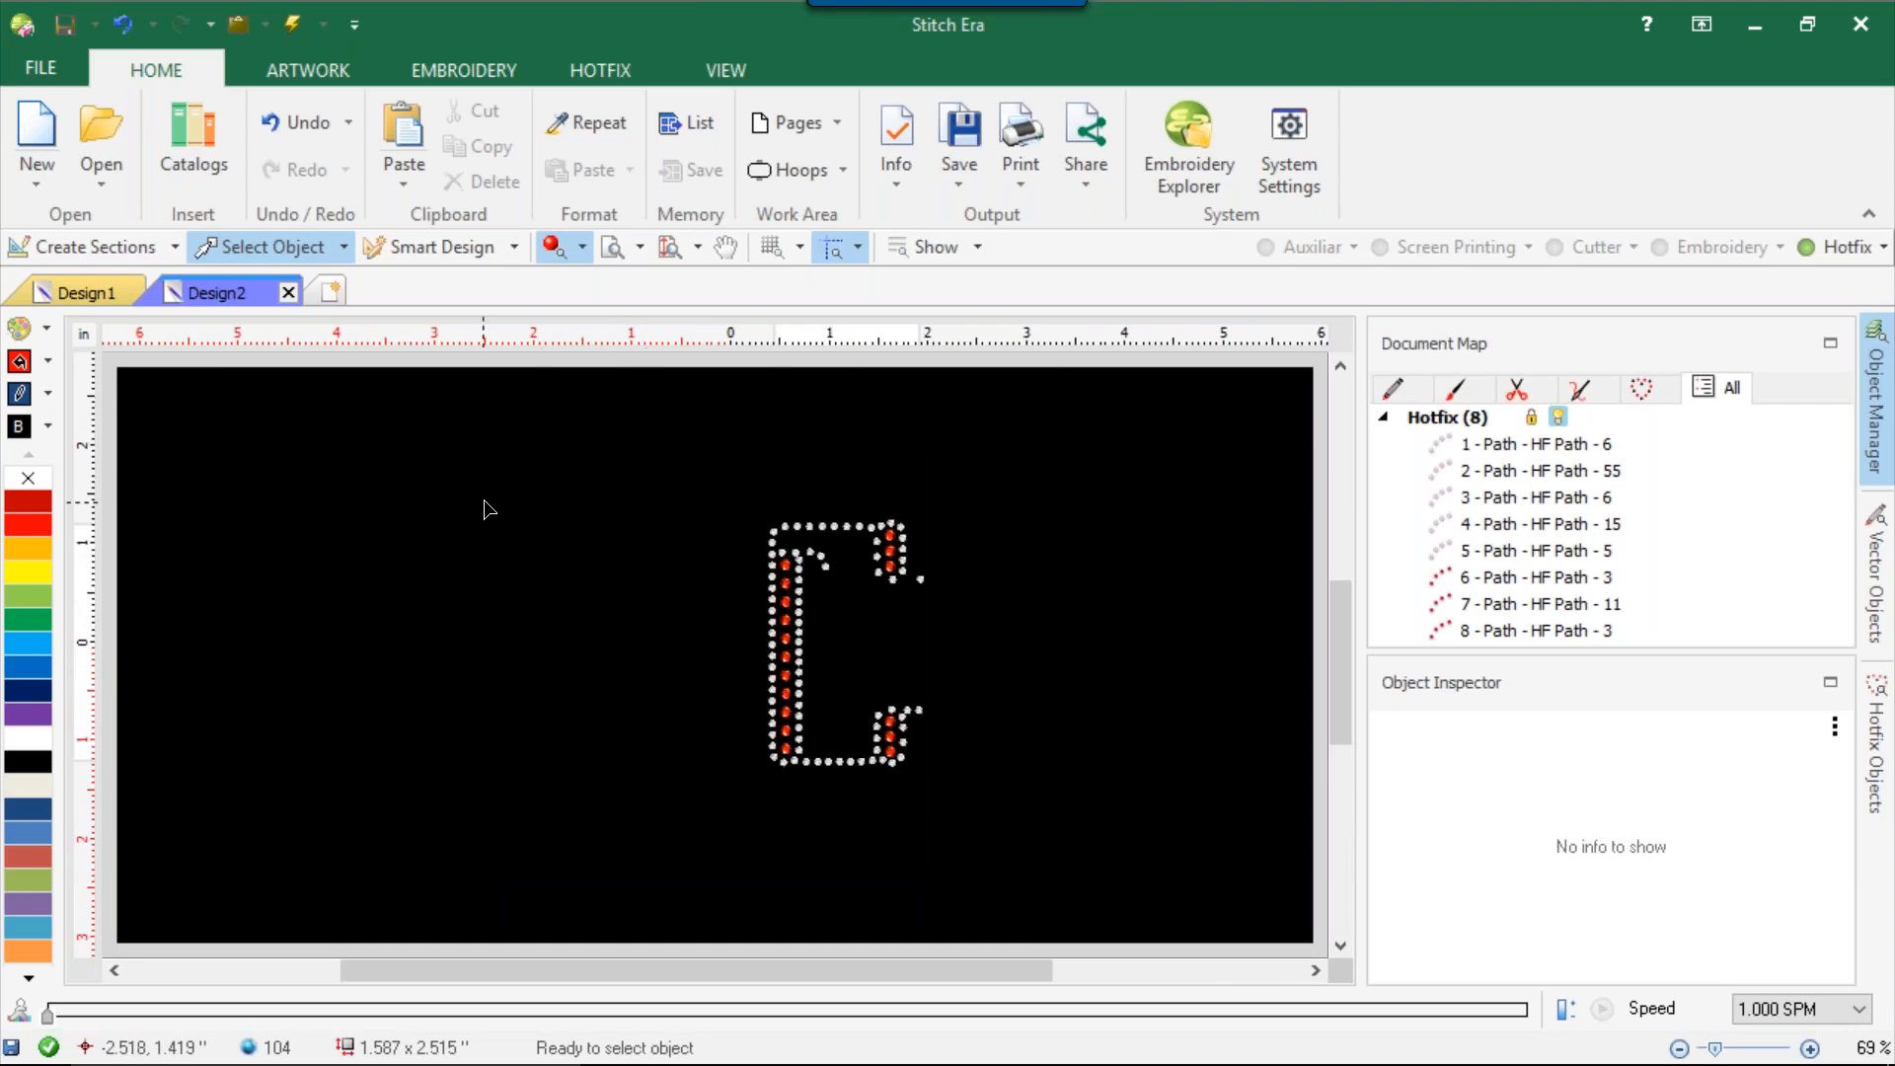
click(46, 425)
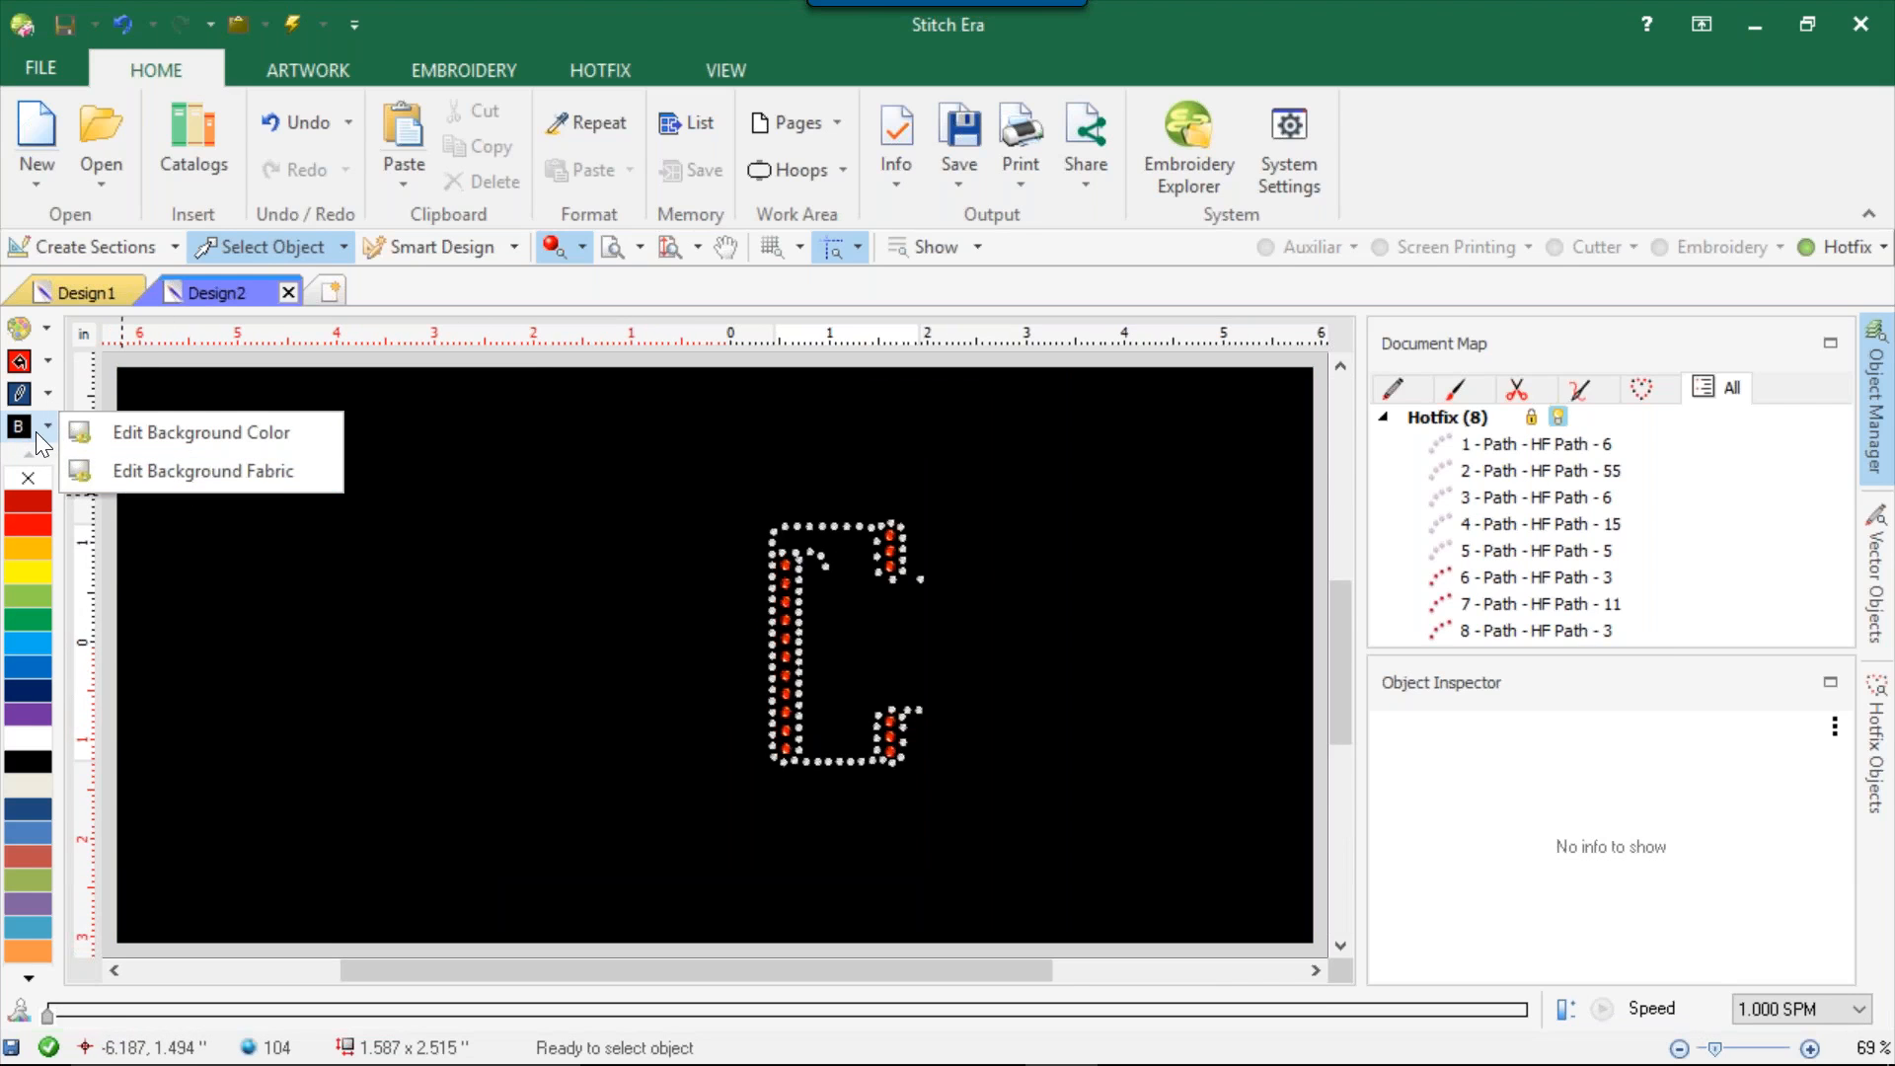
click(173, 475)
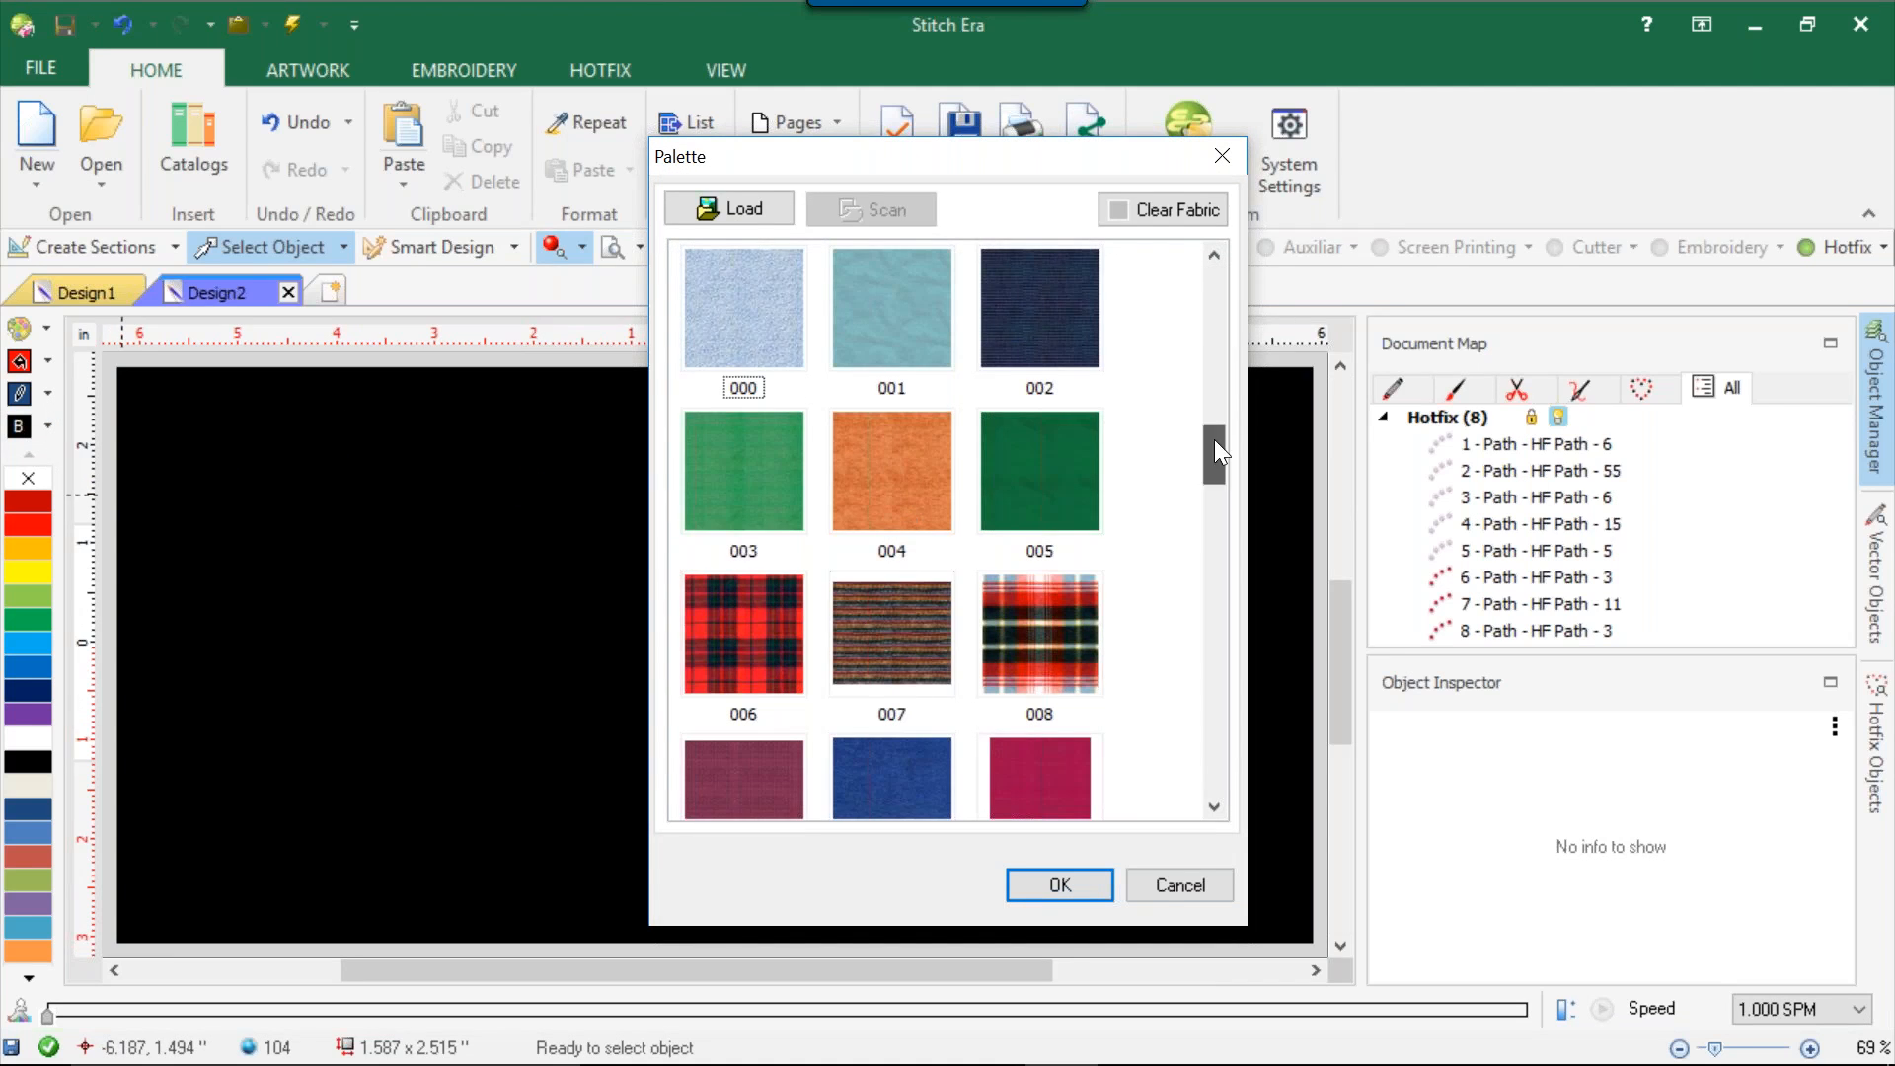
drag(1228, 640, 1250, 849)
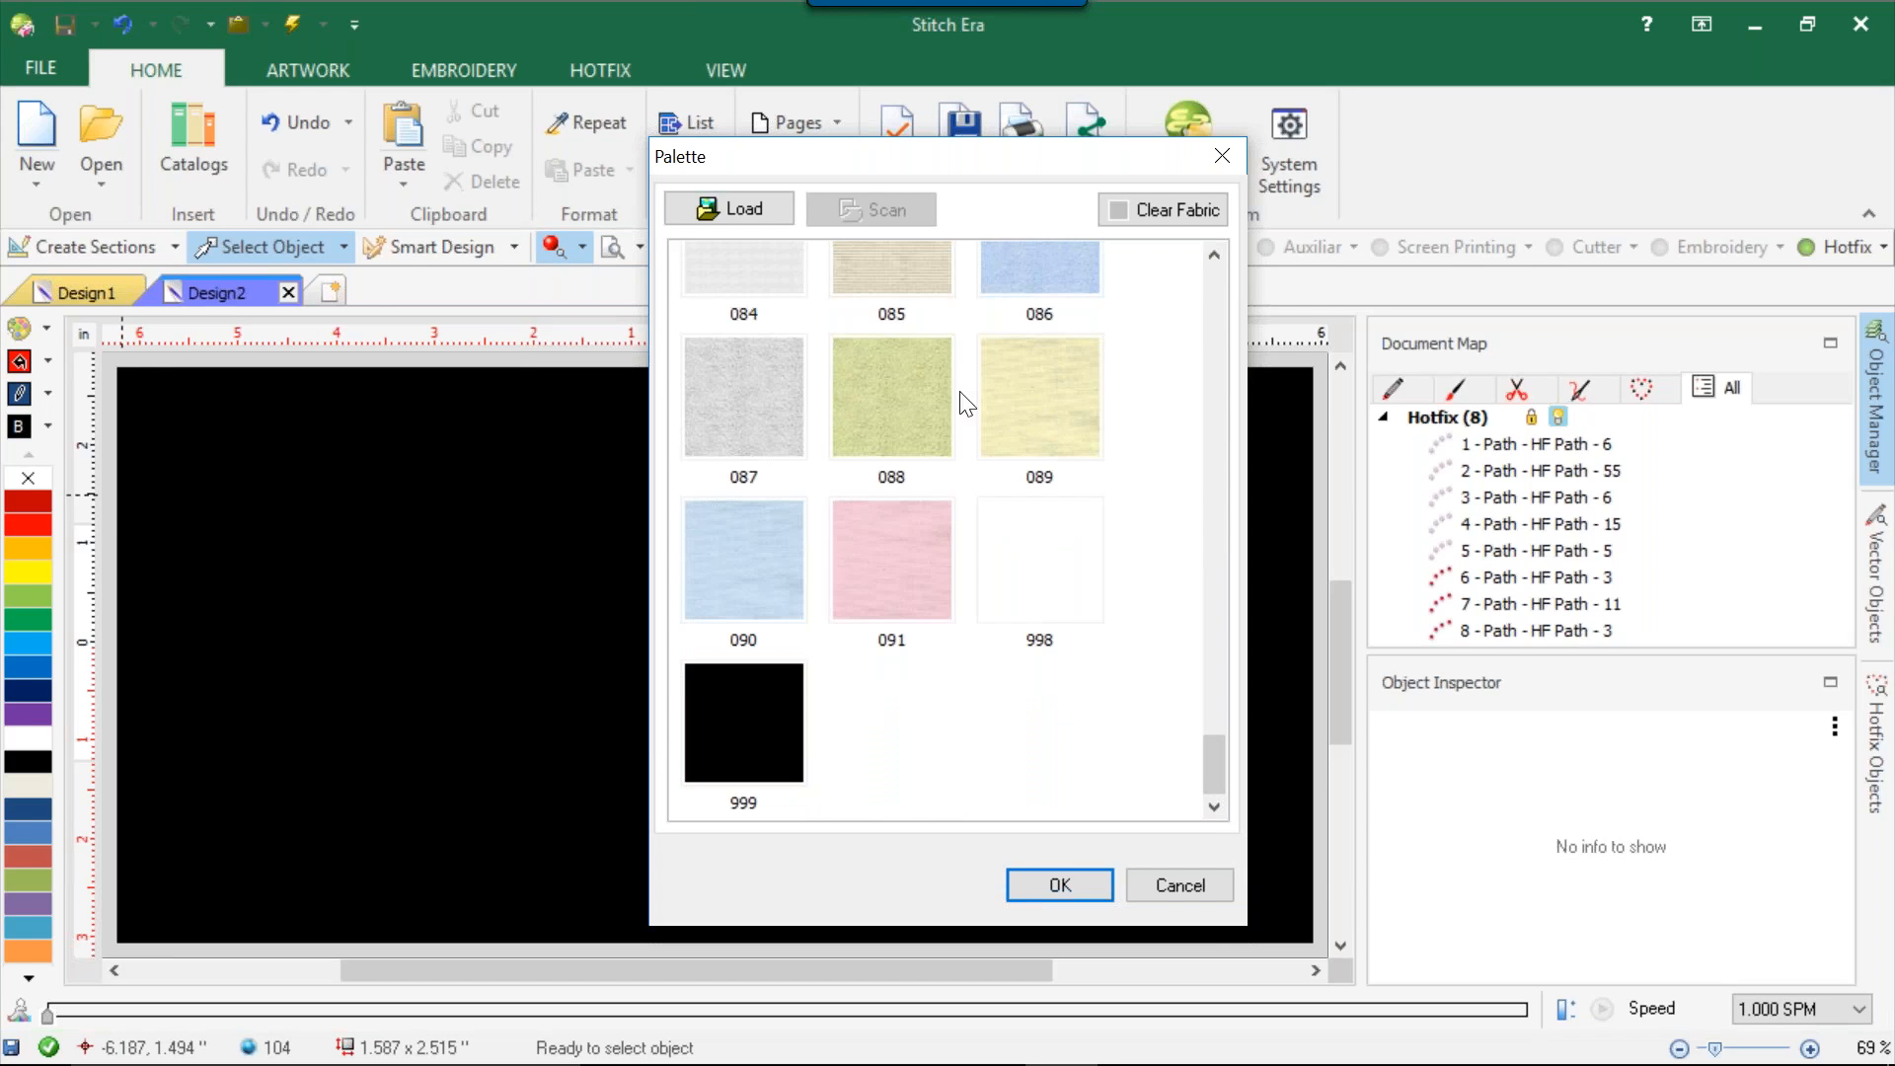
click(904, 381)
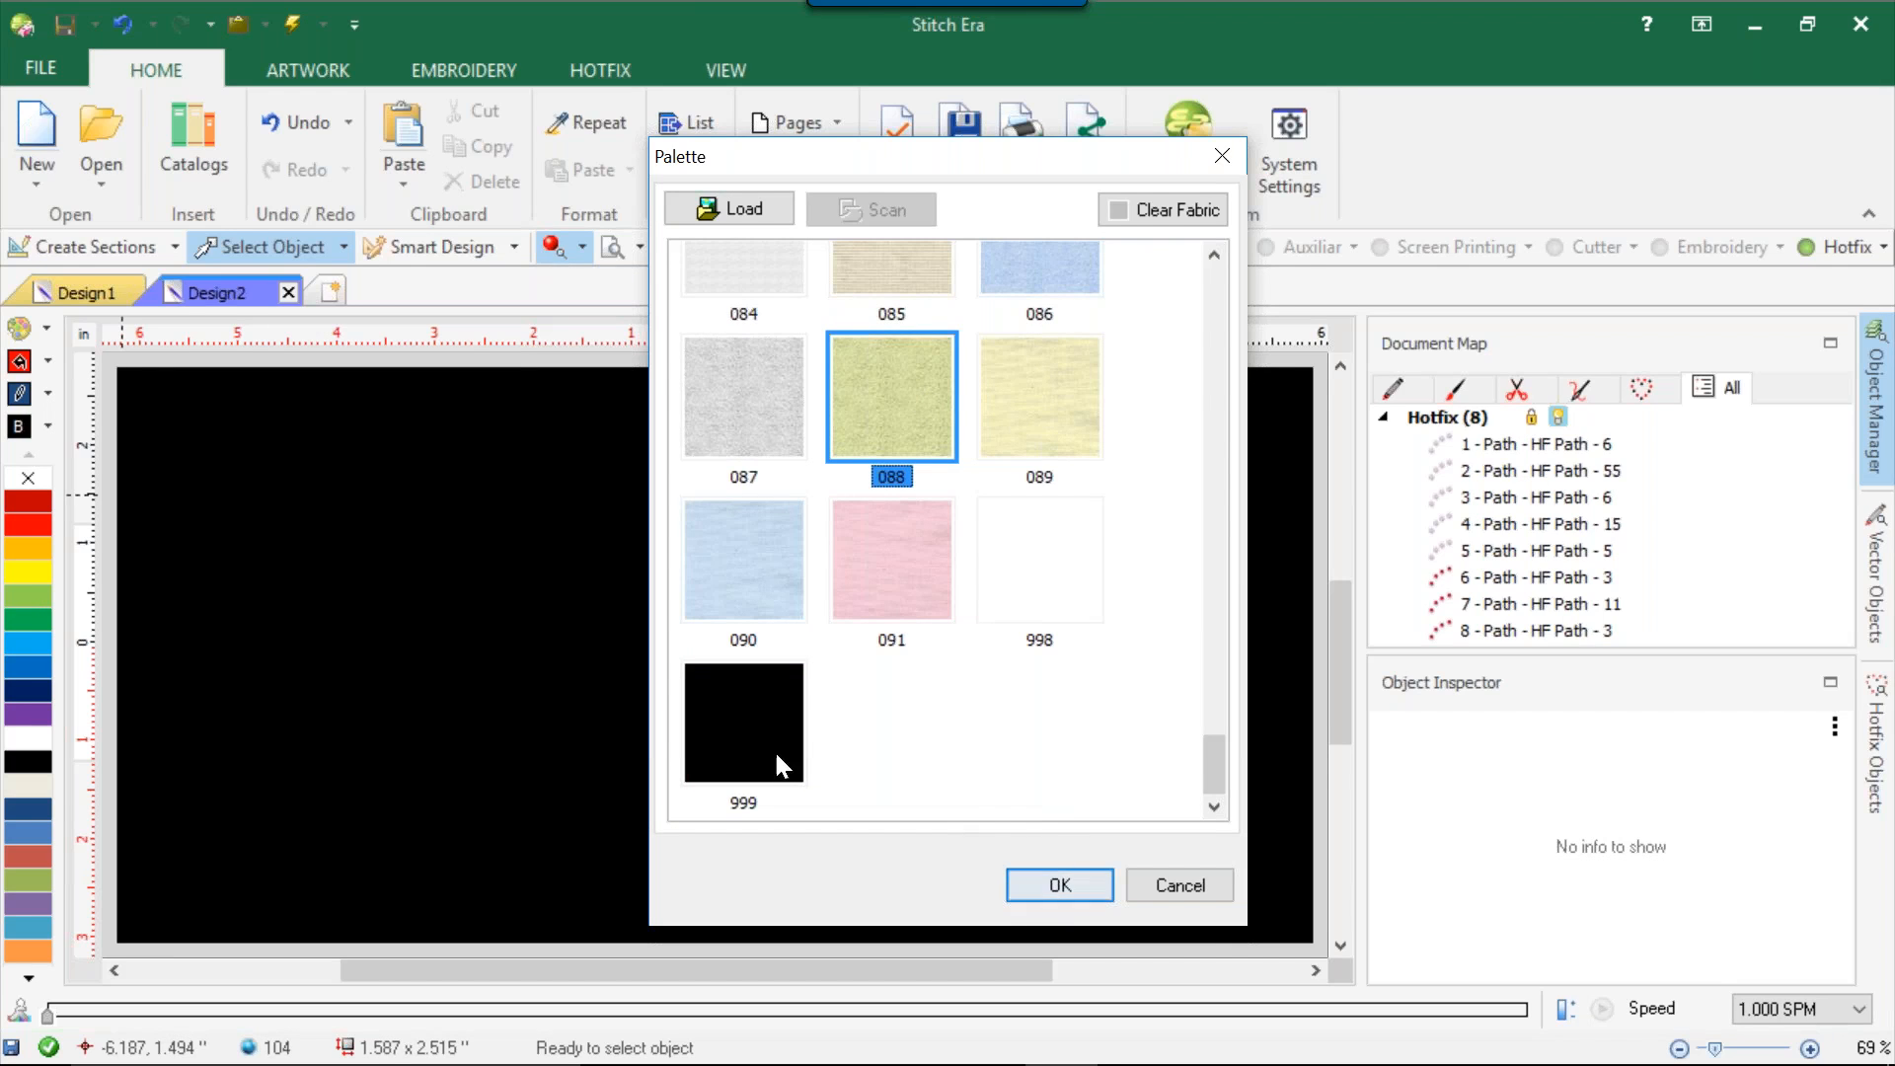
click(754, 573)
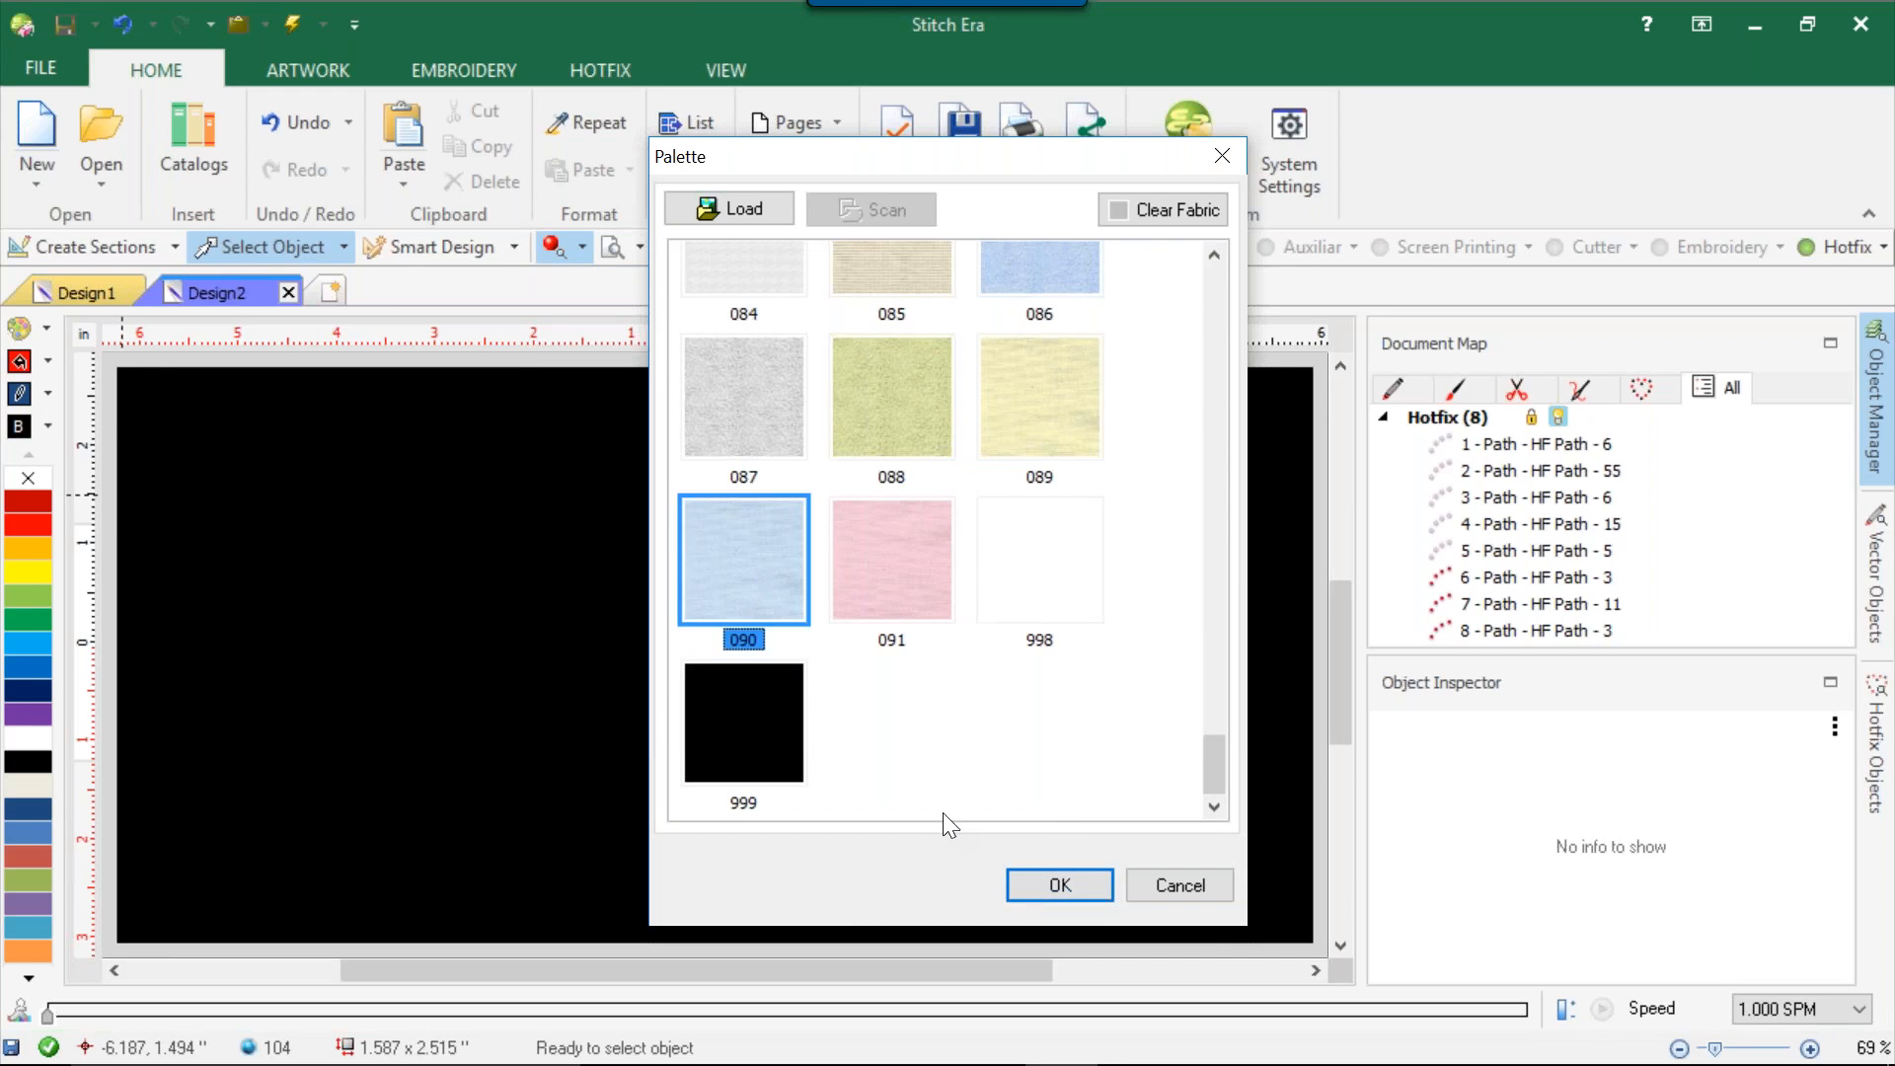
click(1048, 877)
scroll(790, 592, up, 3)
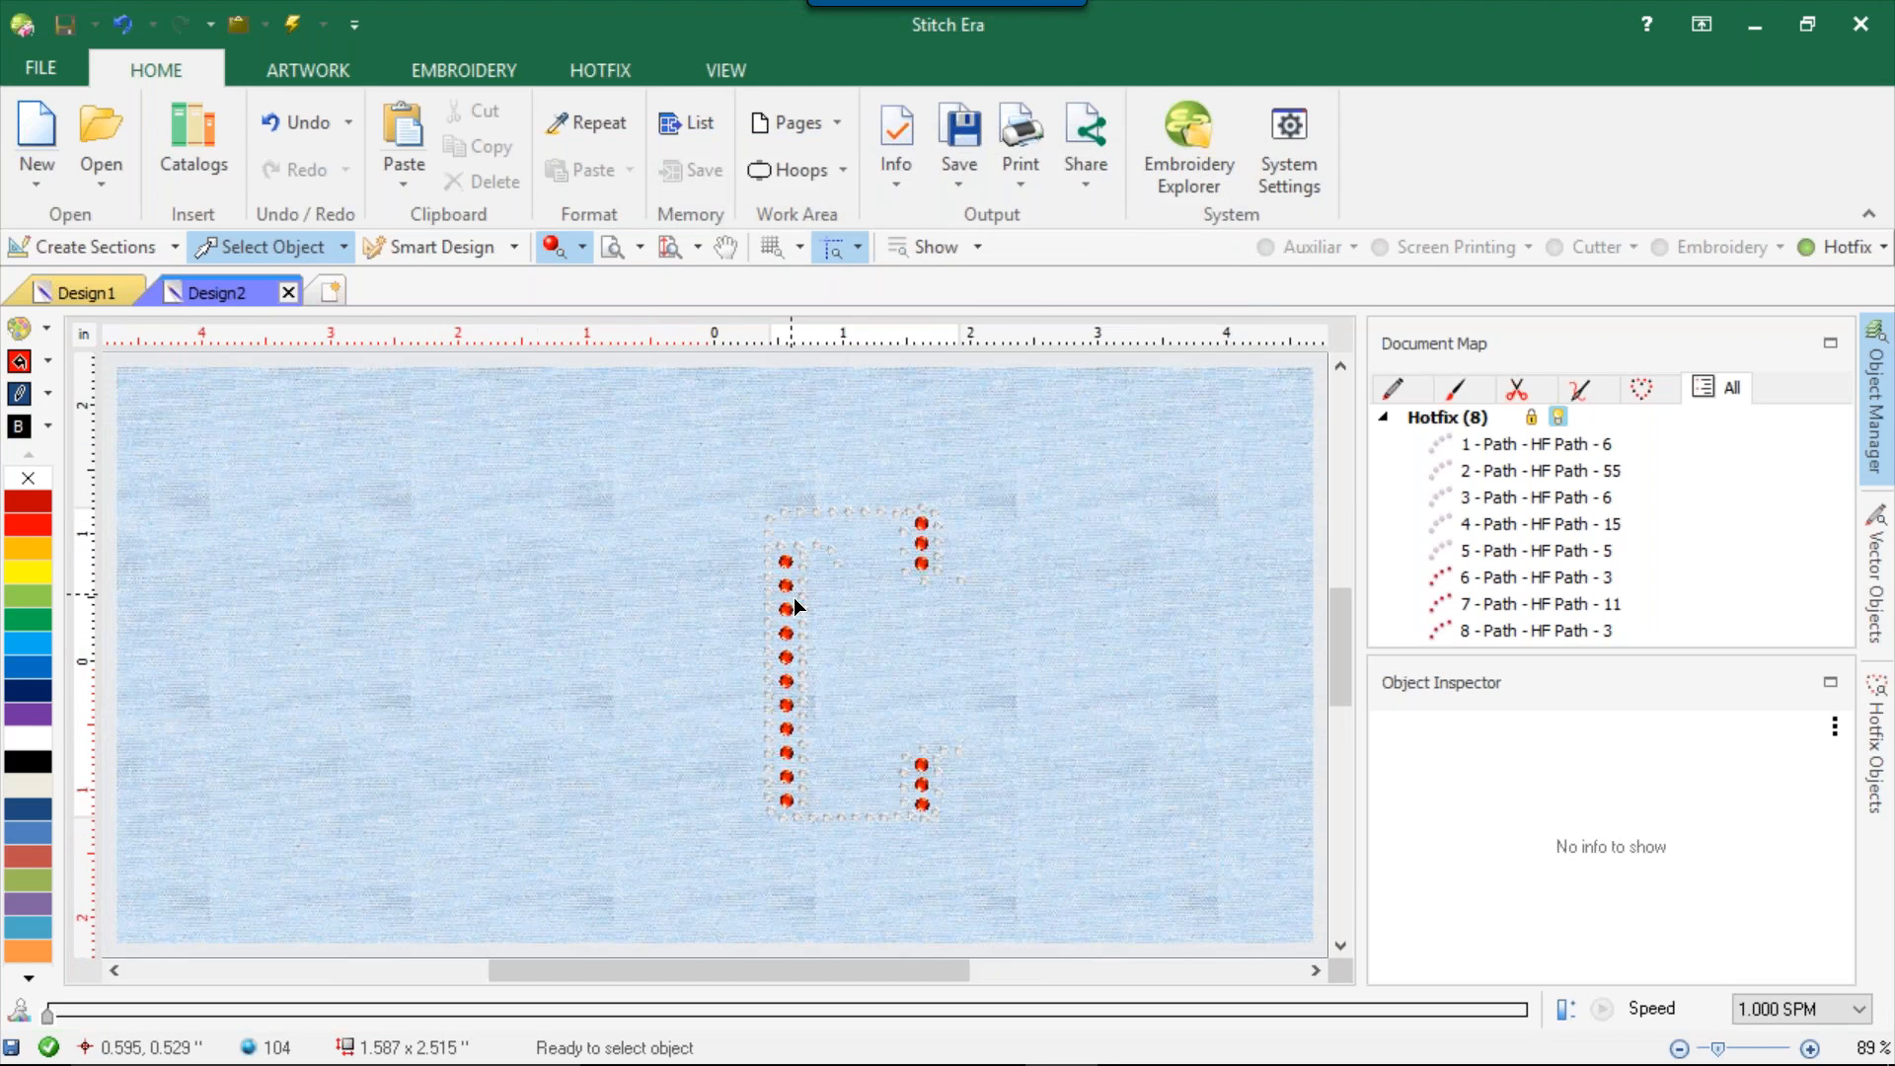
Toggle the 3D stone display off and on, then inspect the letter in the simulation view and close it.
click(551, 246)
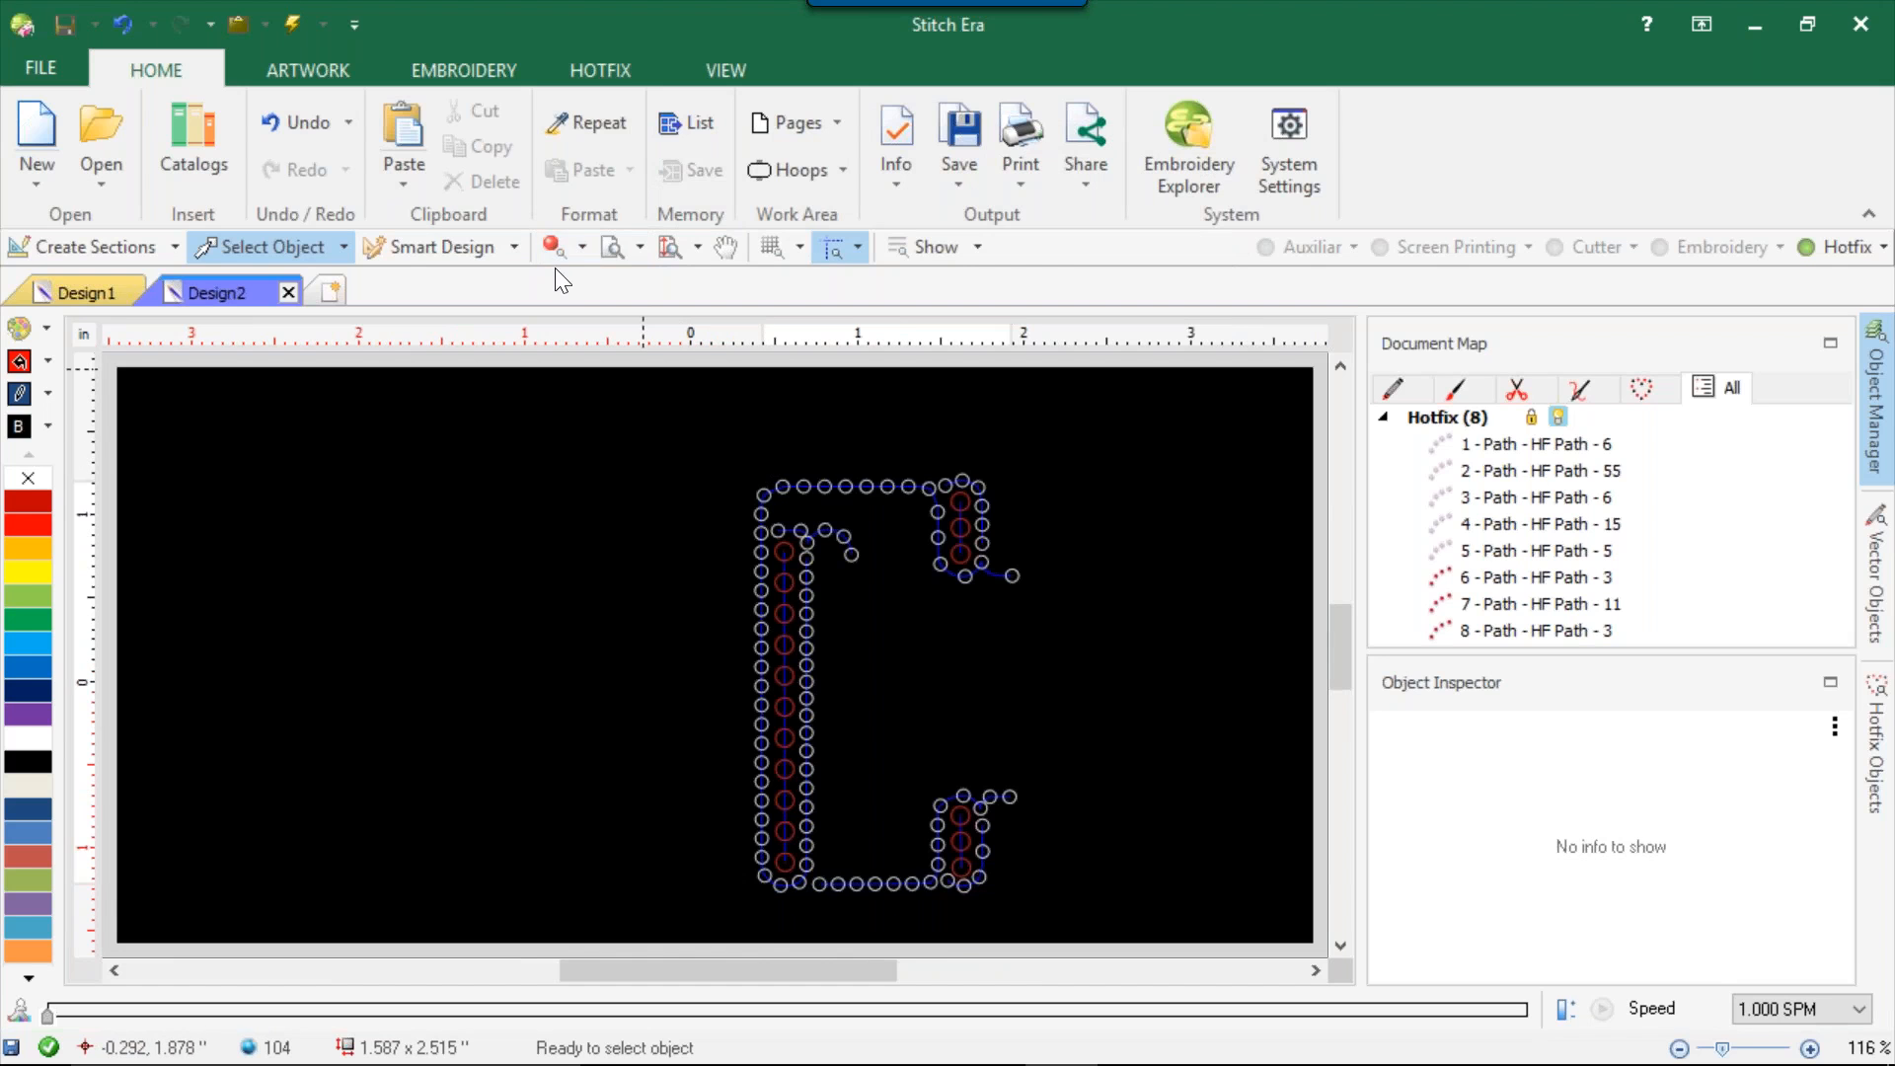
click(560, 247)
click(726, 72)
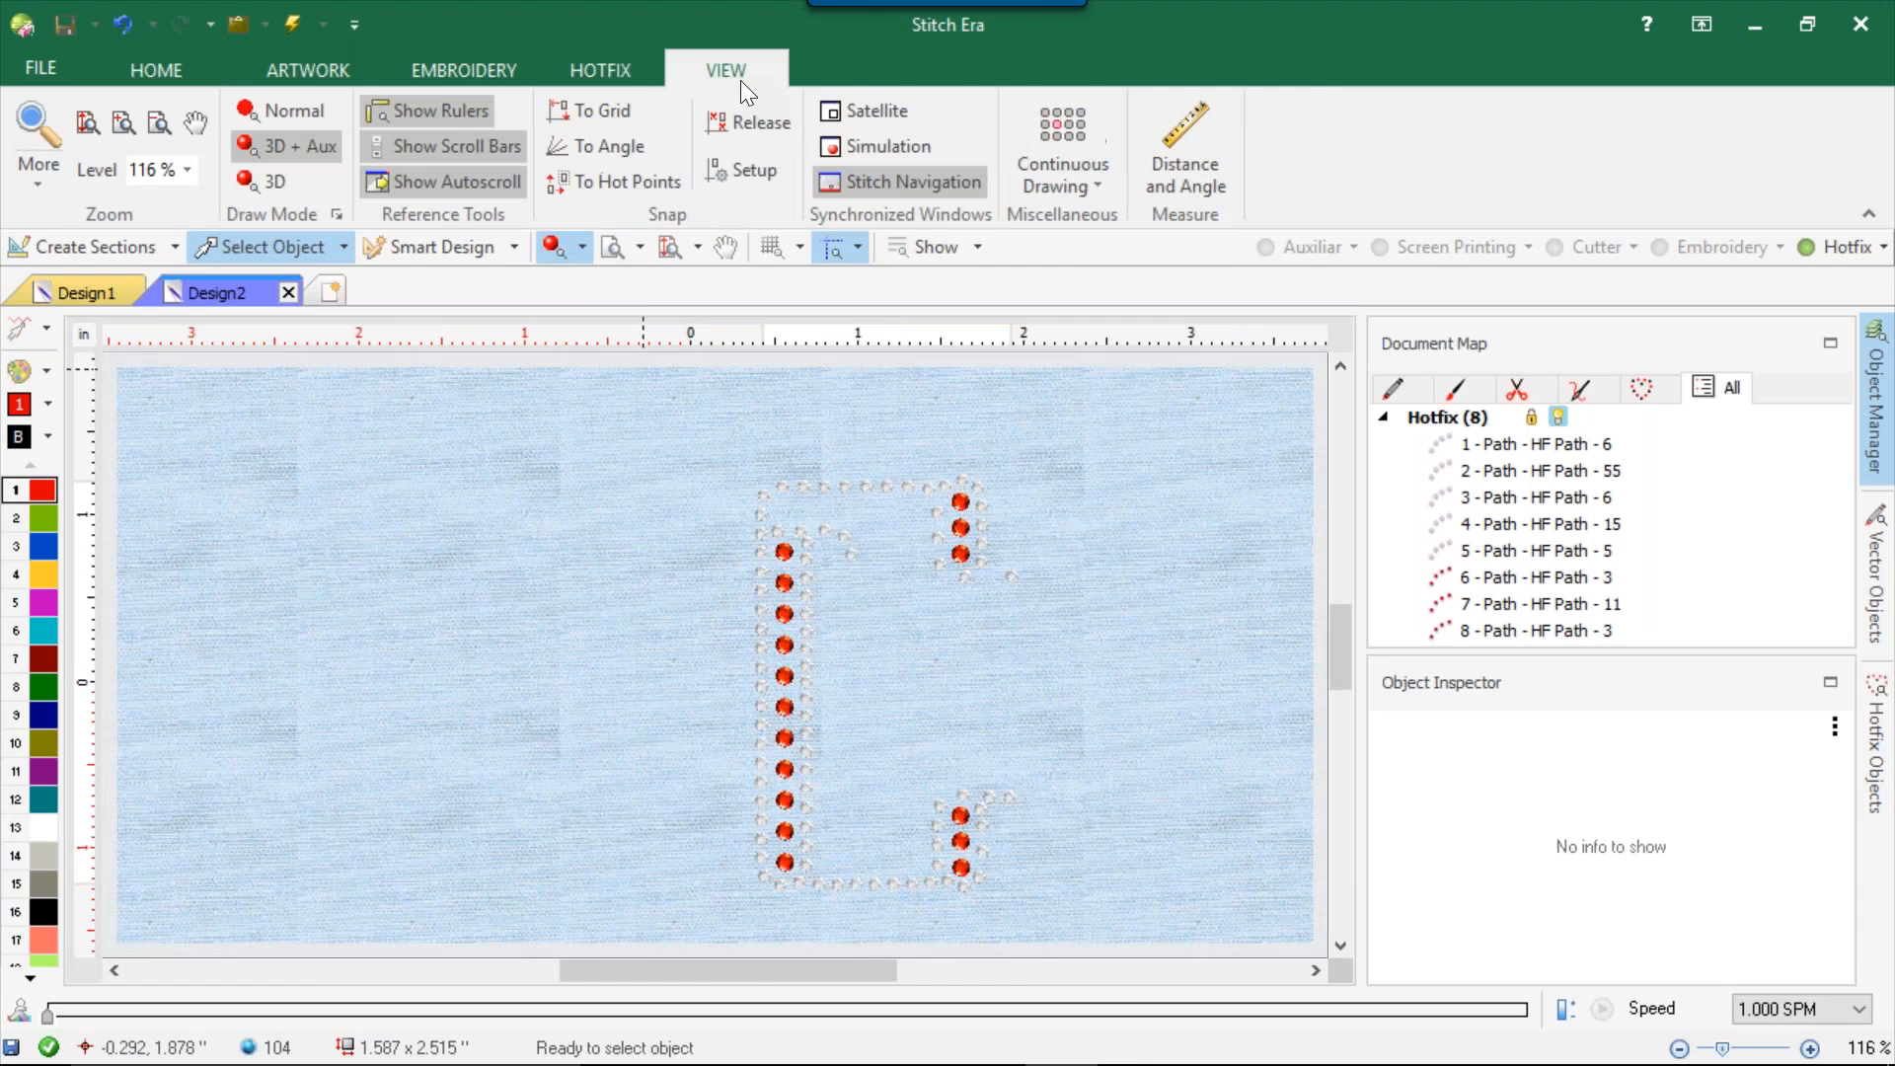
click(868, 150)
scroll(973, 778, down, 2)
scroll(910, 711, up, 3)
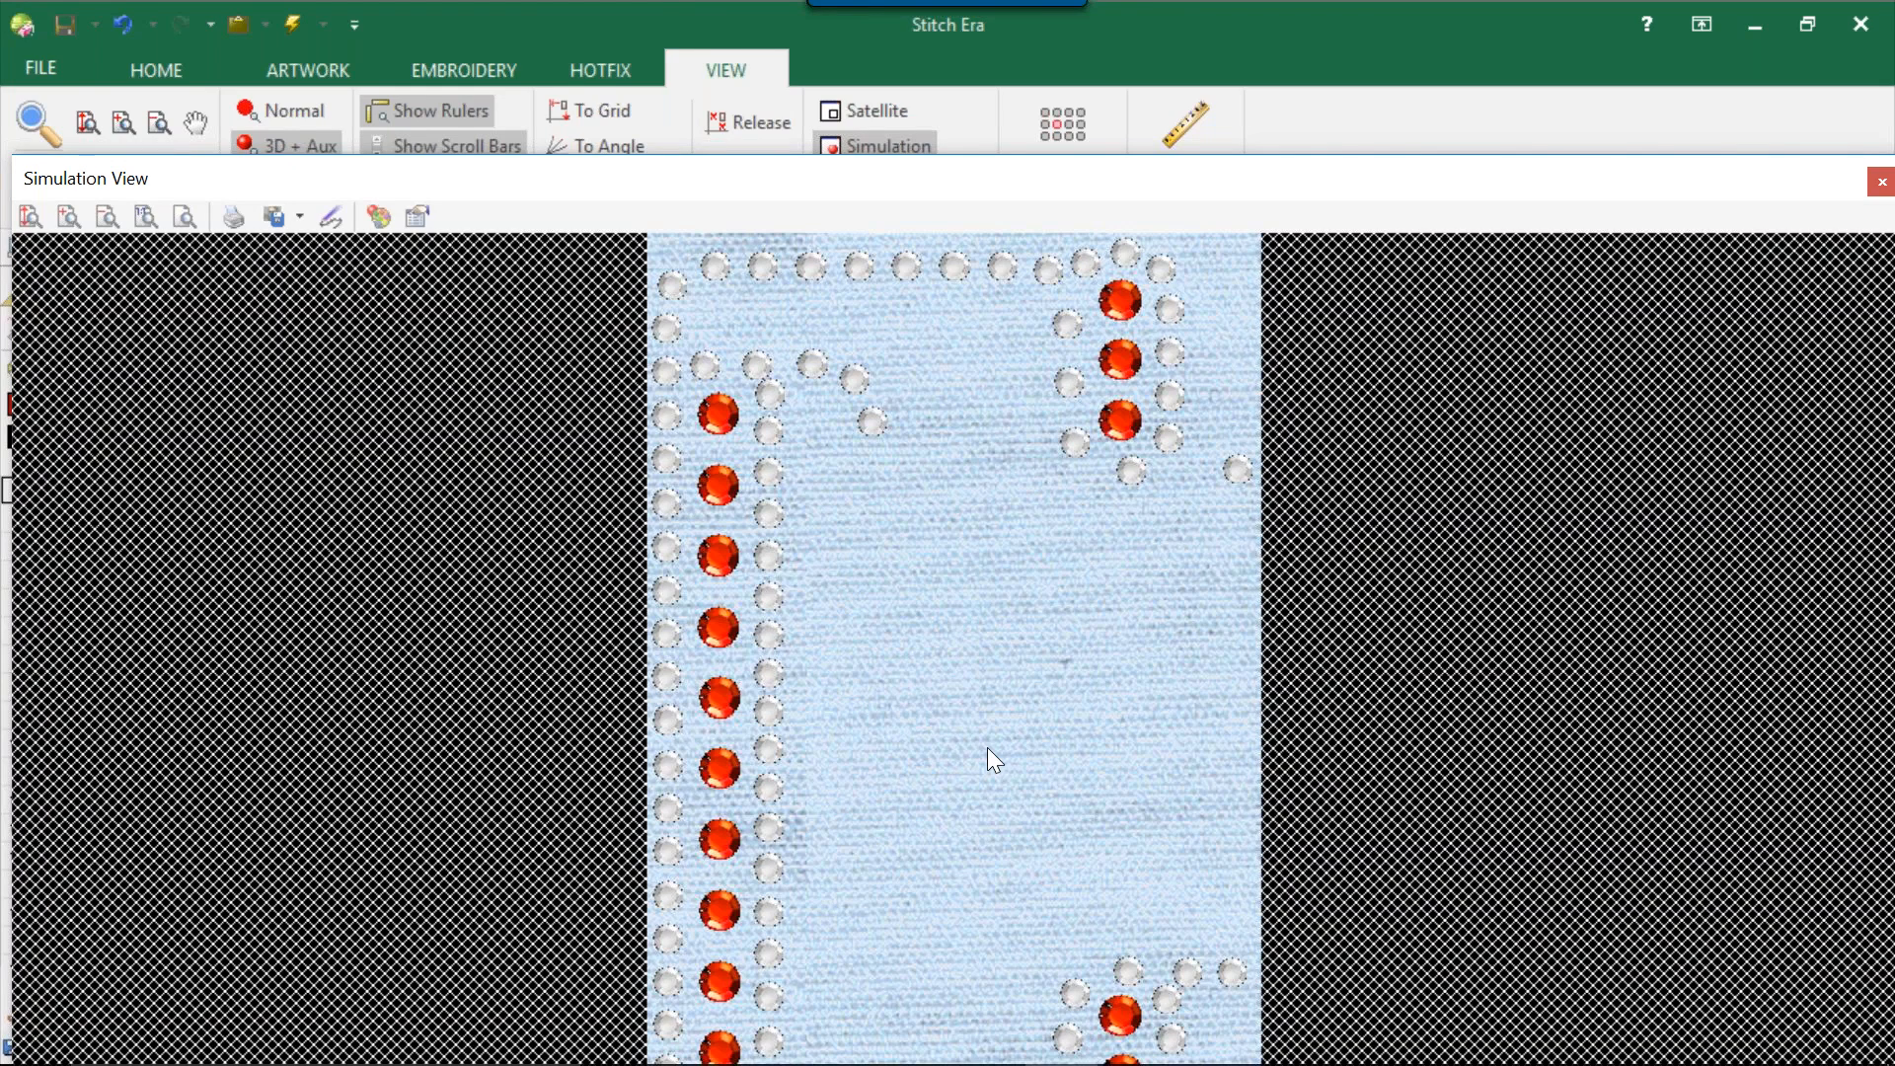
right_click(585, 181)
click(671, 375)
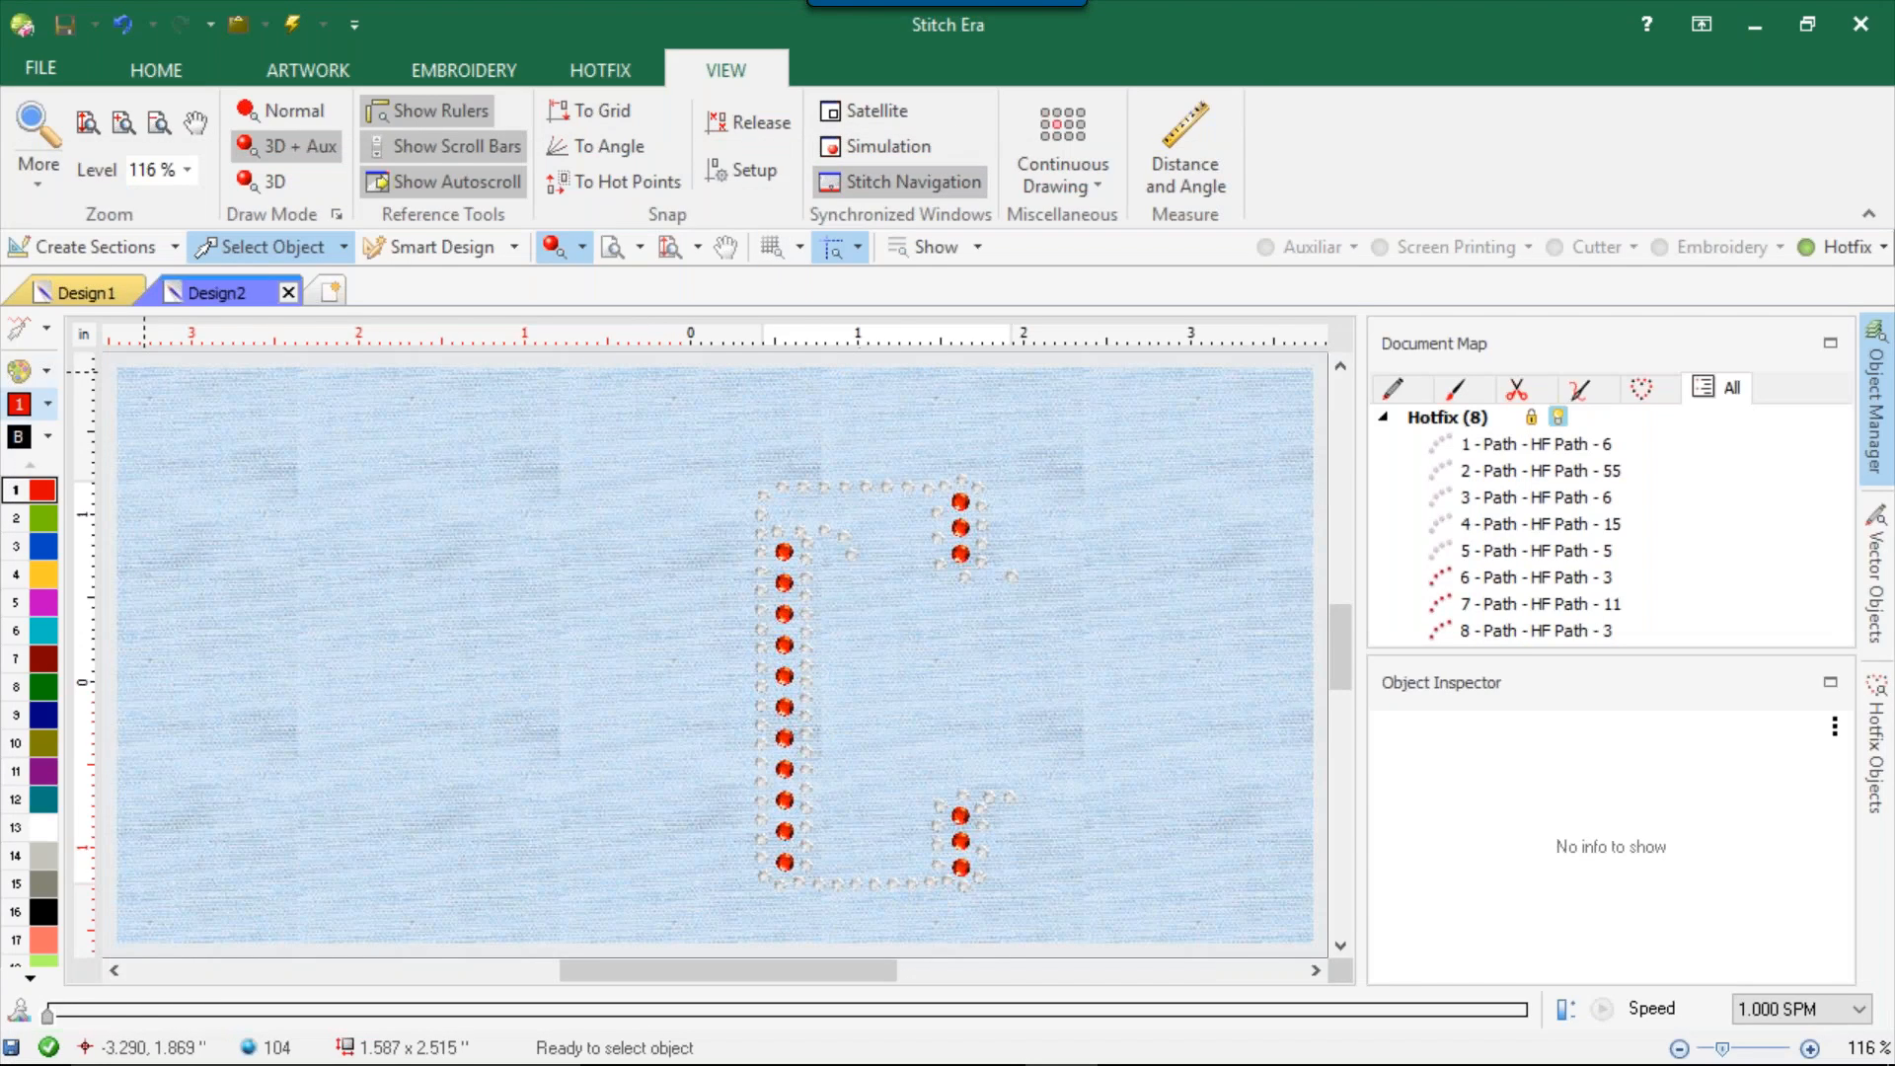
Clear the background fabric from the design.
click(49, 438)
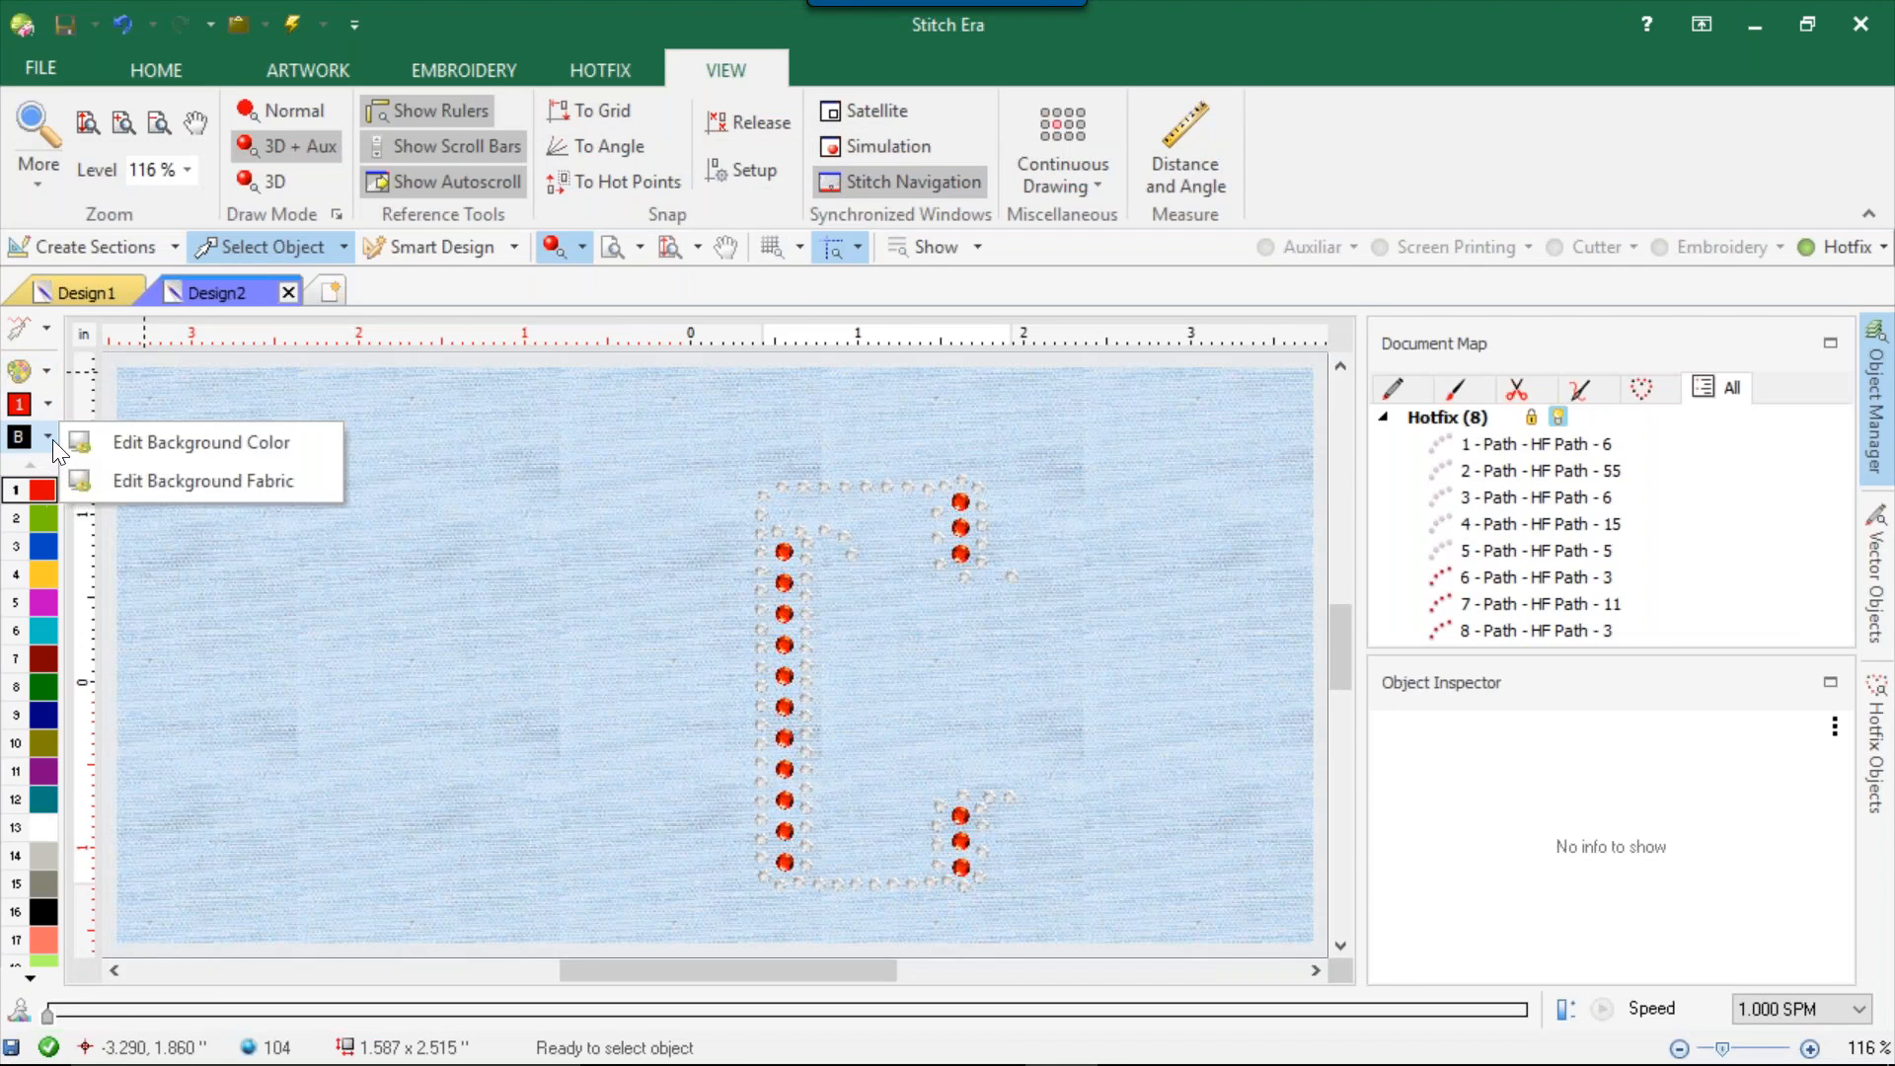
click(116, 480)
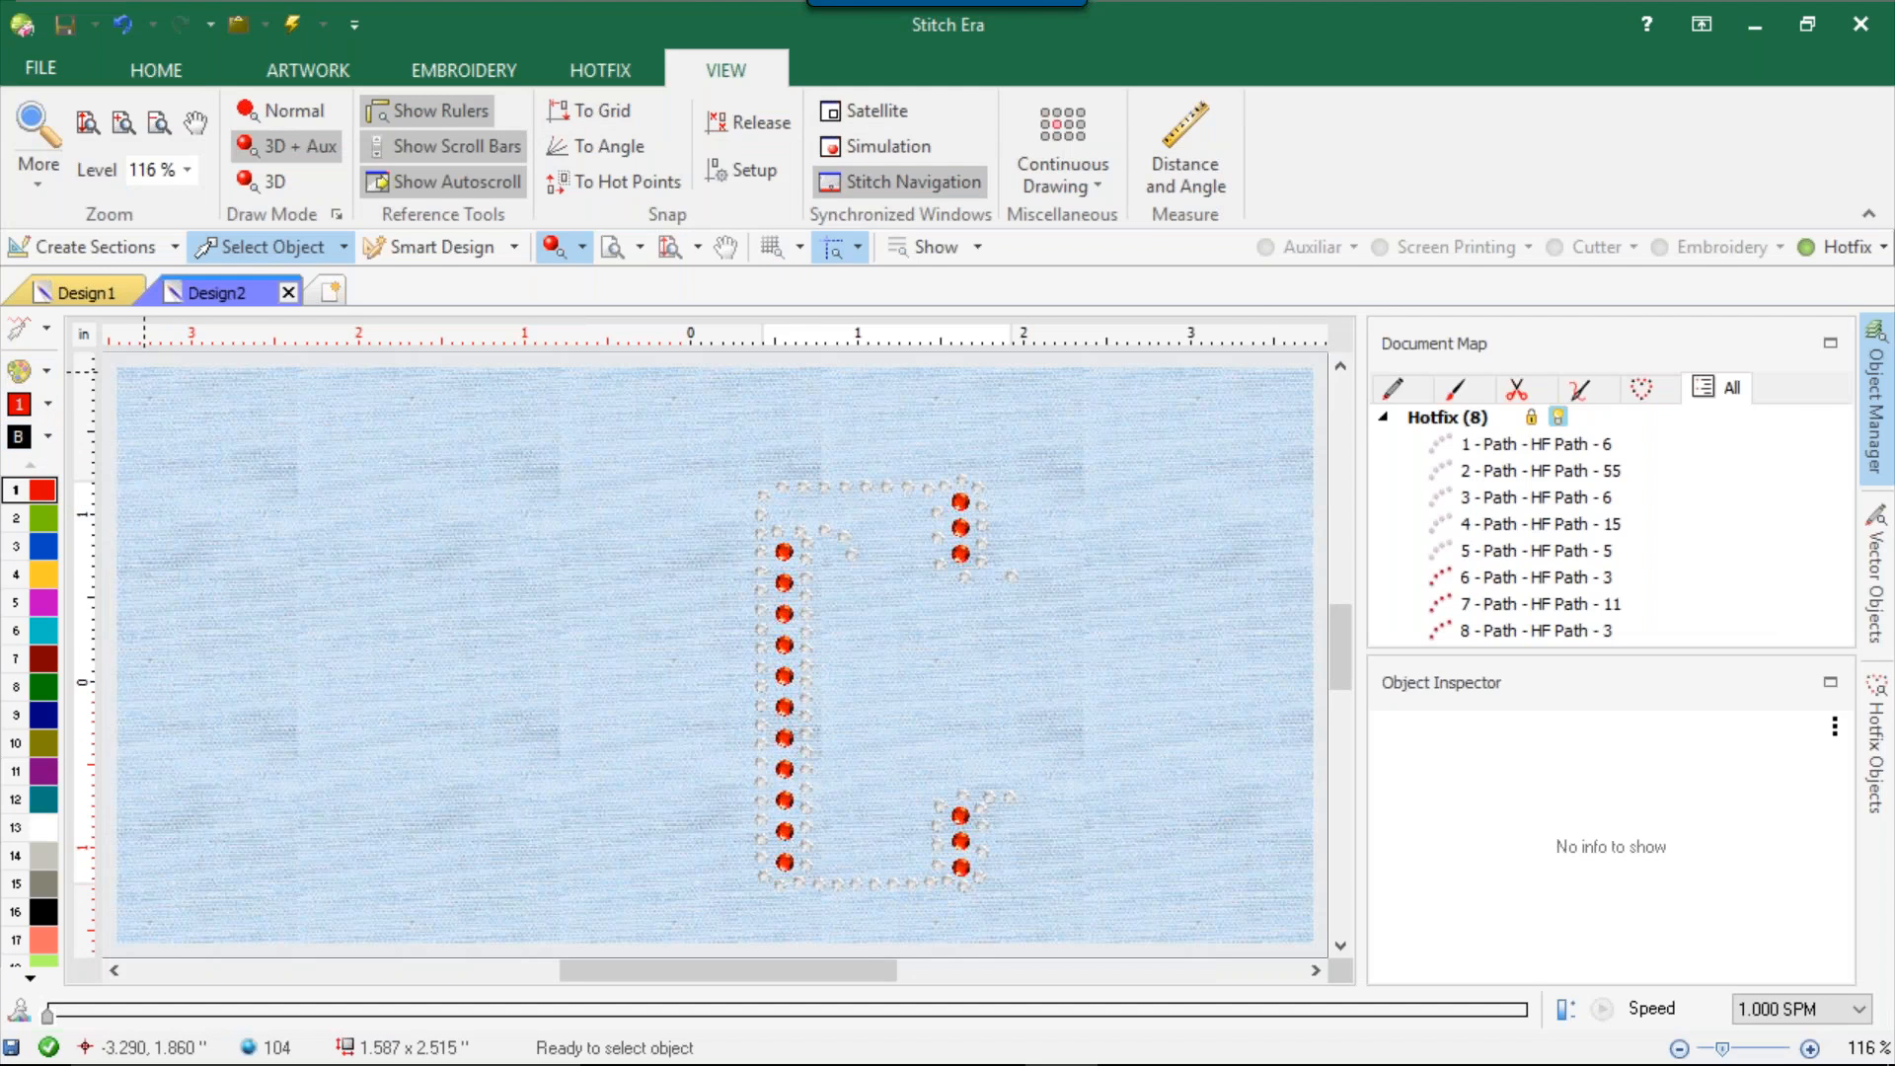
click(1145, 212)
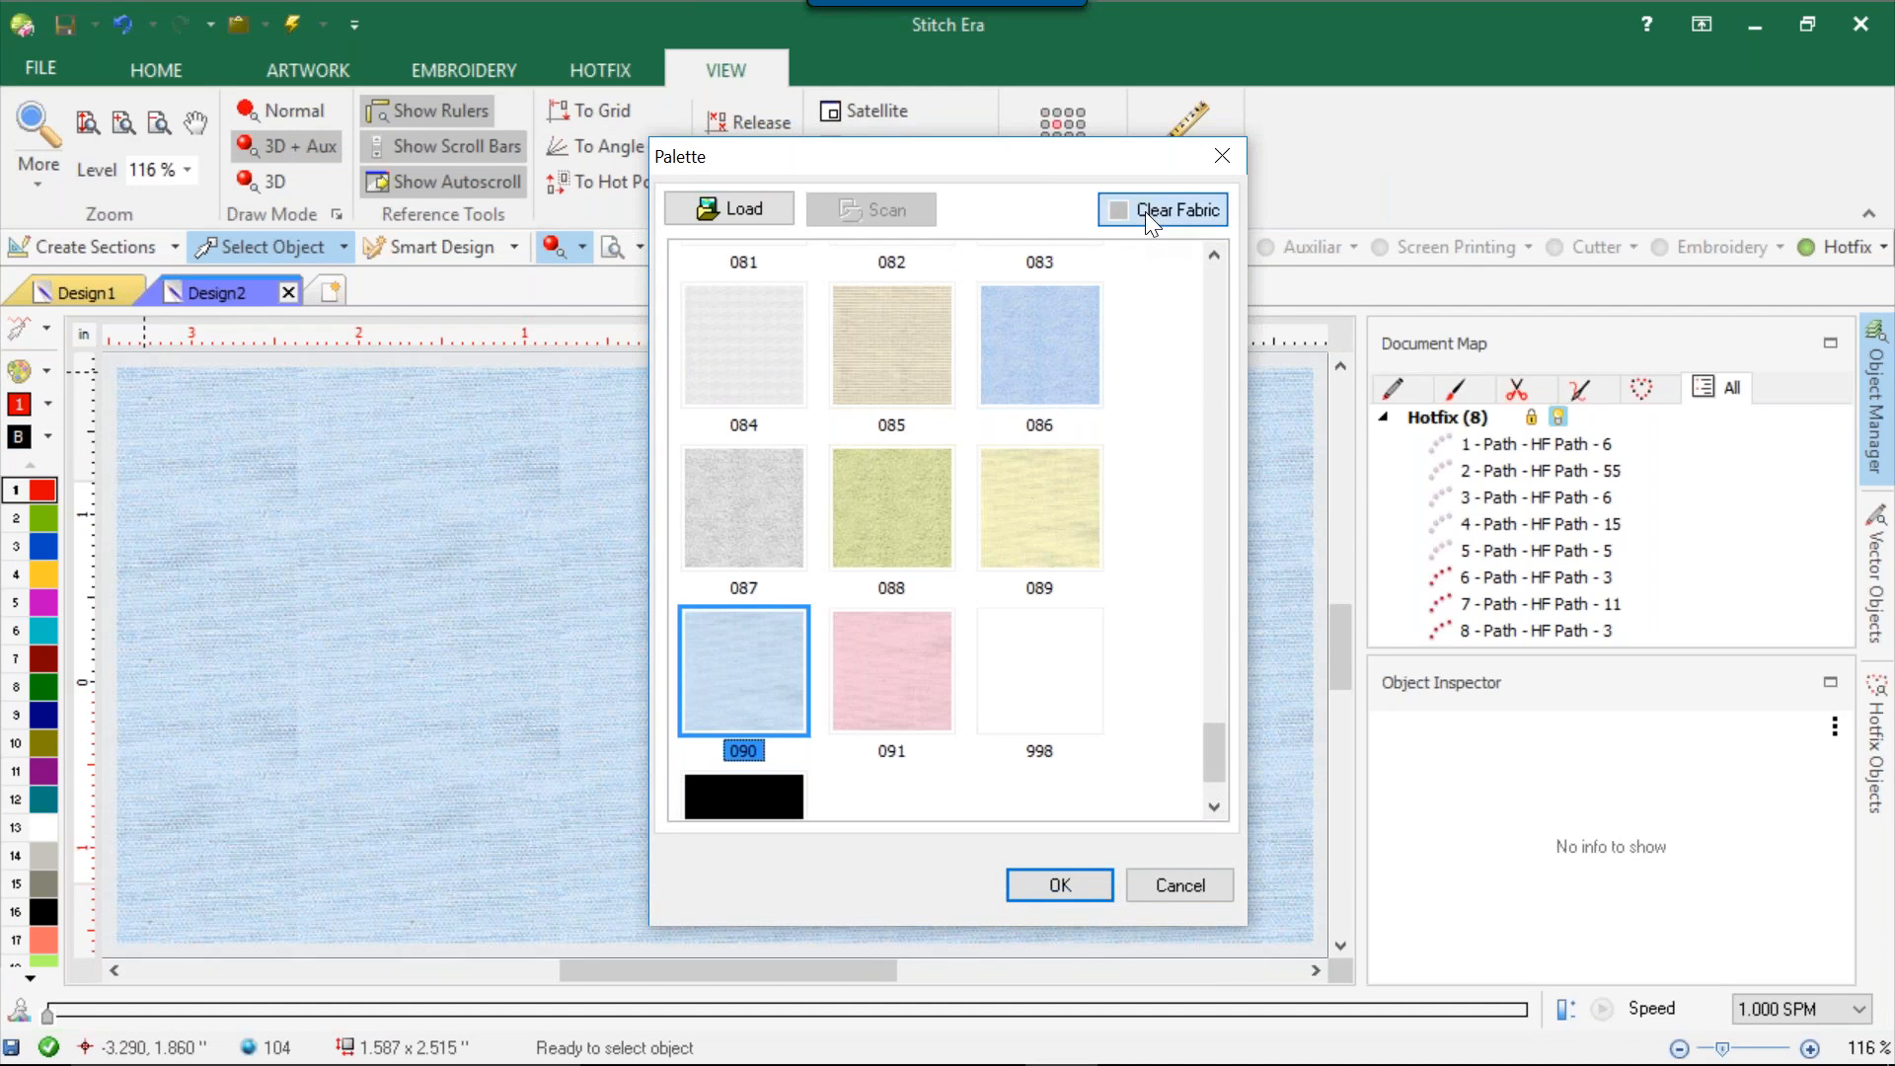
click(1058, 886)
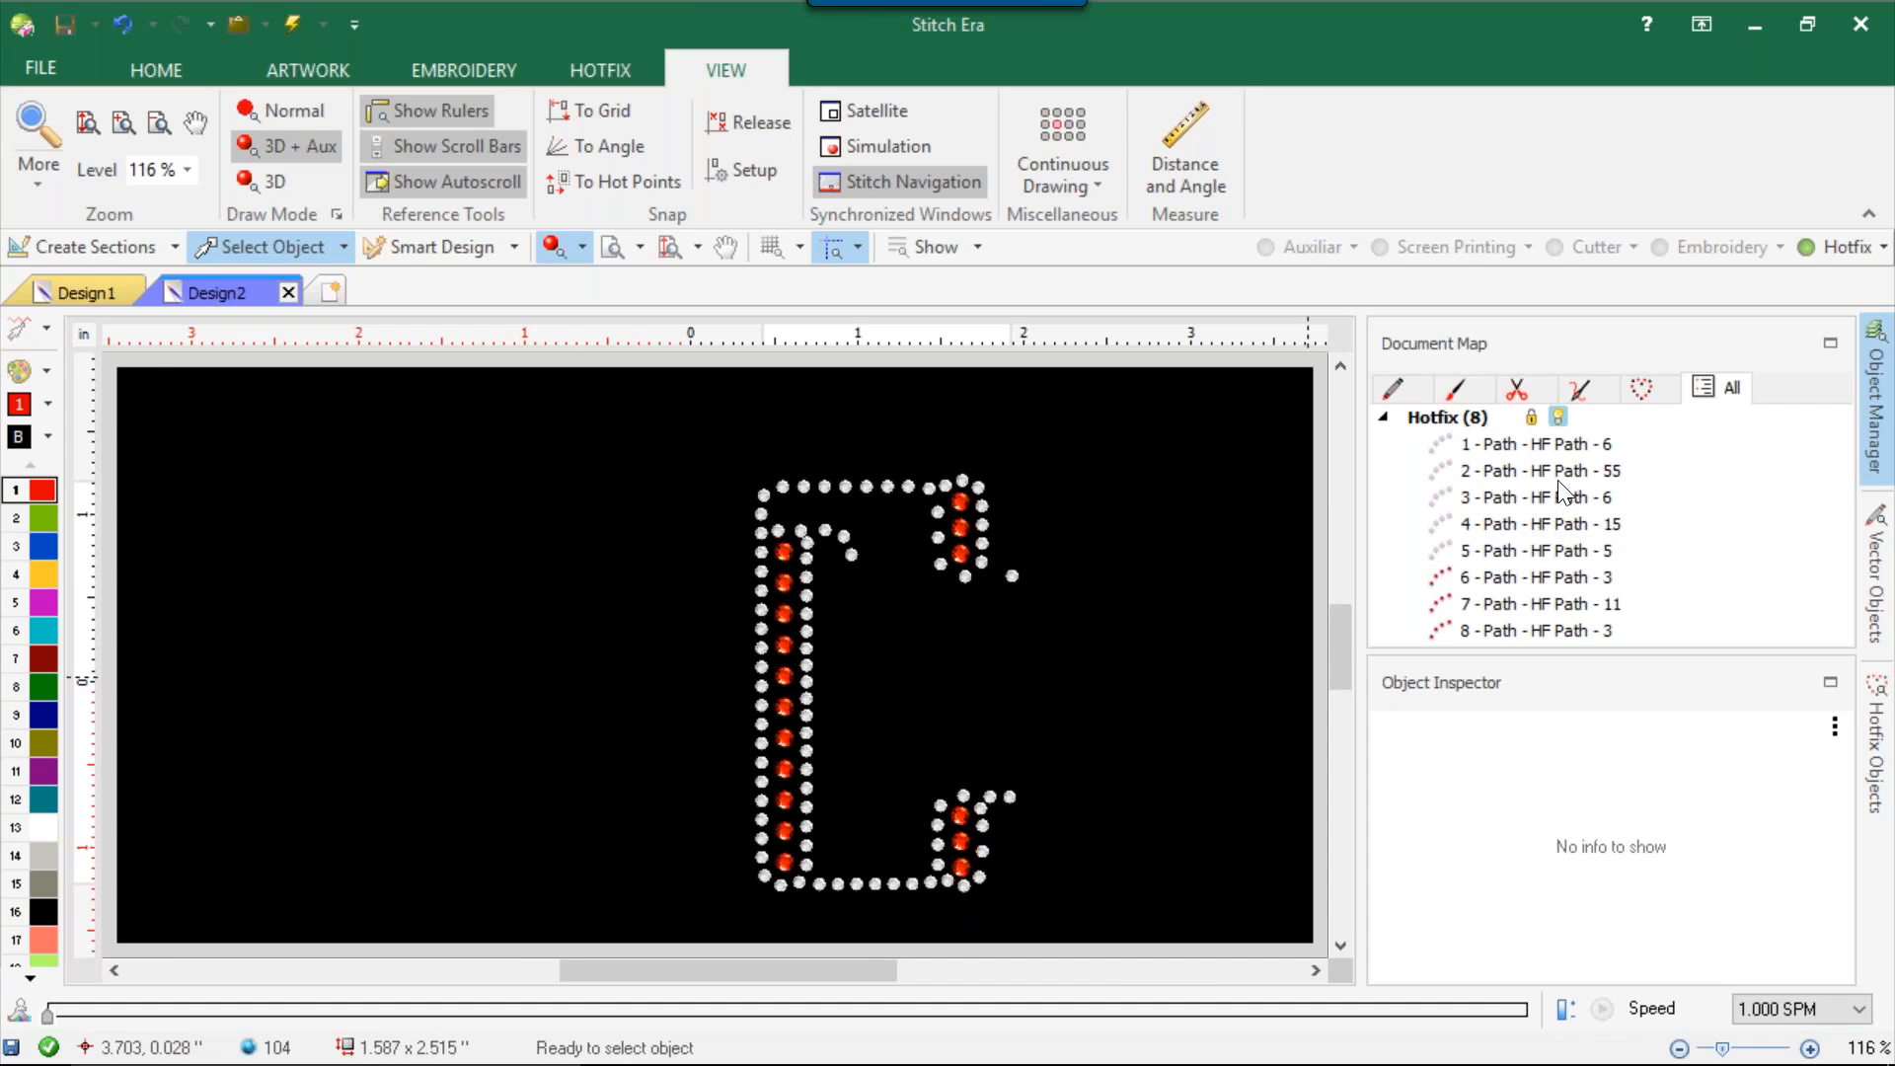
Filter the hotfix machine workspaces by brand, viewing AAS and choosing ASP, and apply the HF_ASP_OP-V01 workspace to the design.
mouse_move(1412, 1057)
click(148, 69)
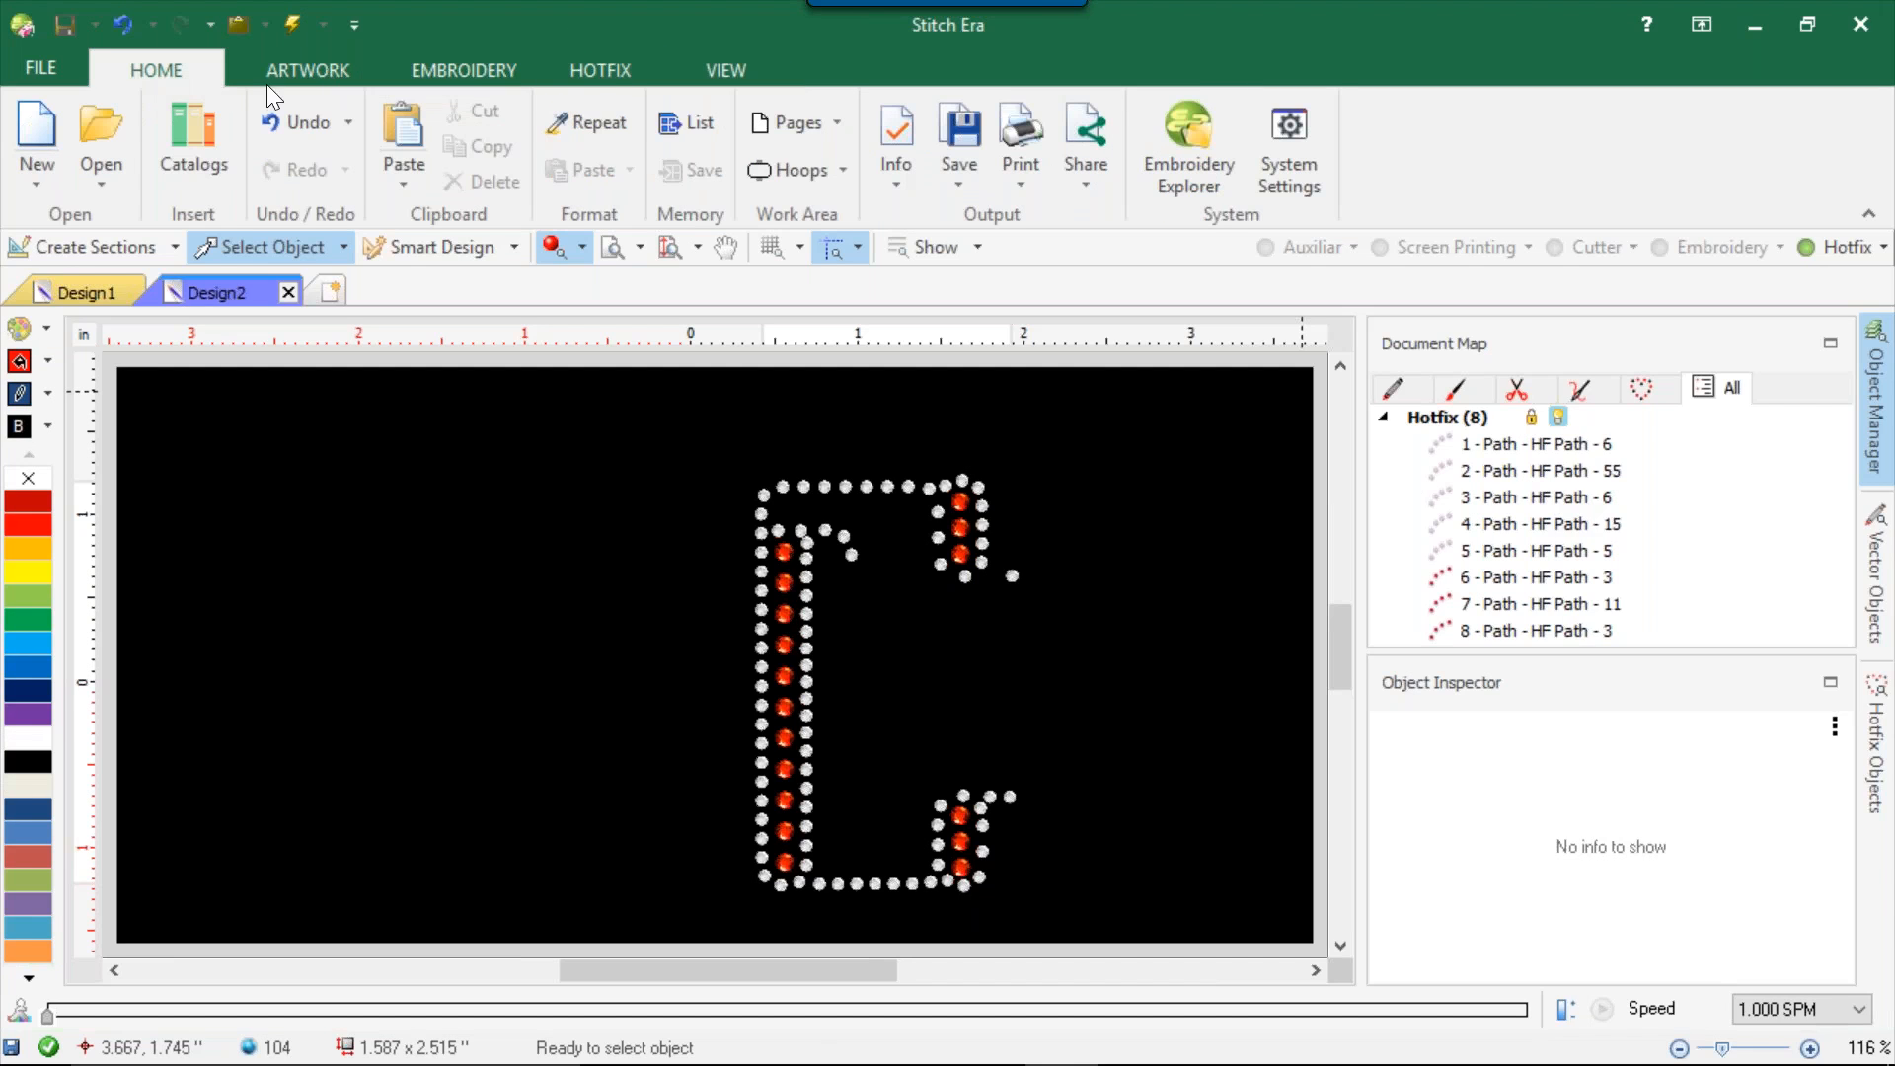
click(841, 169)
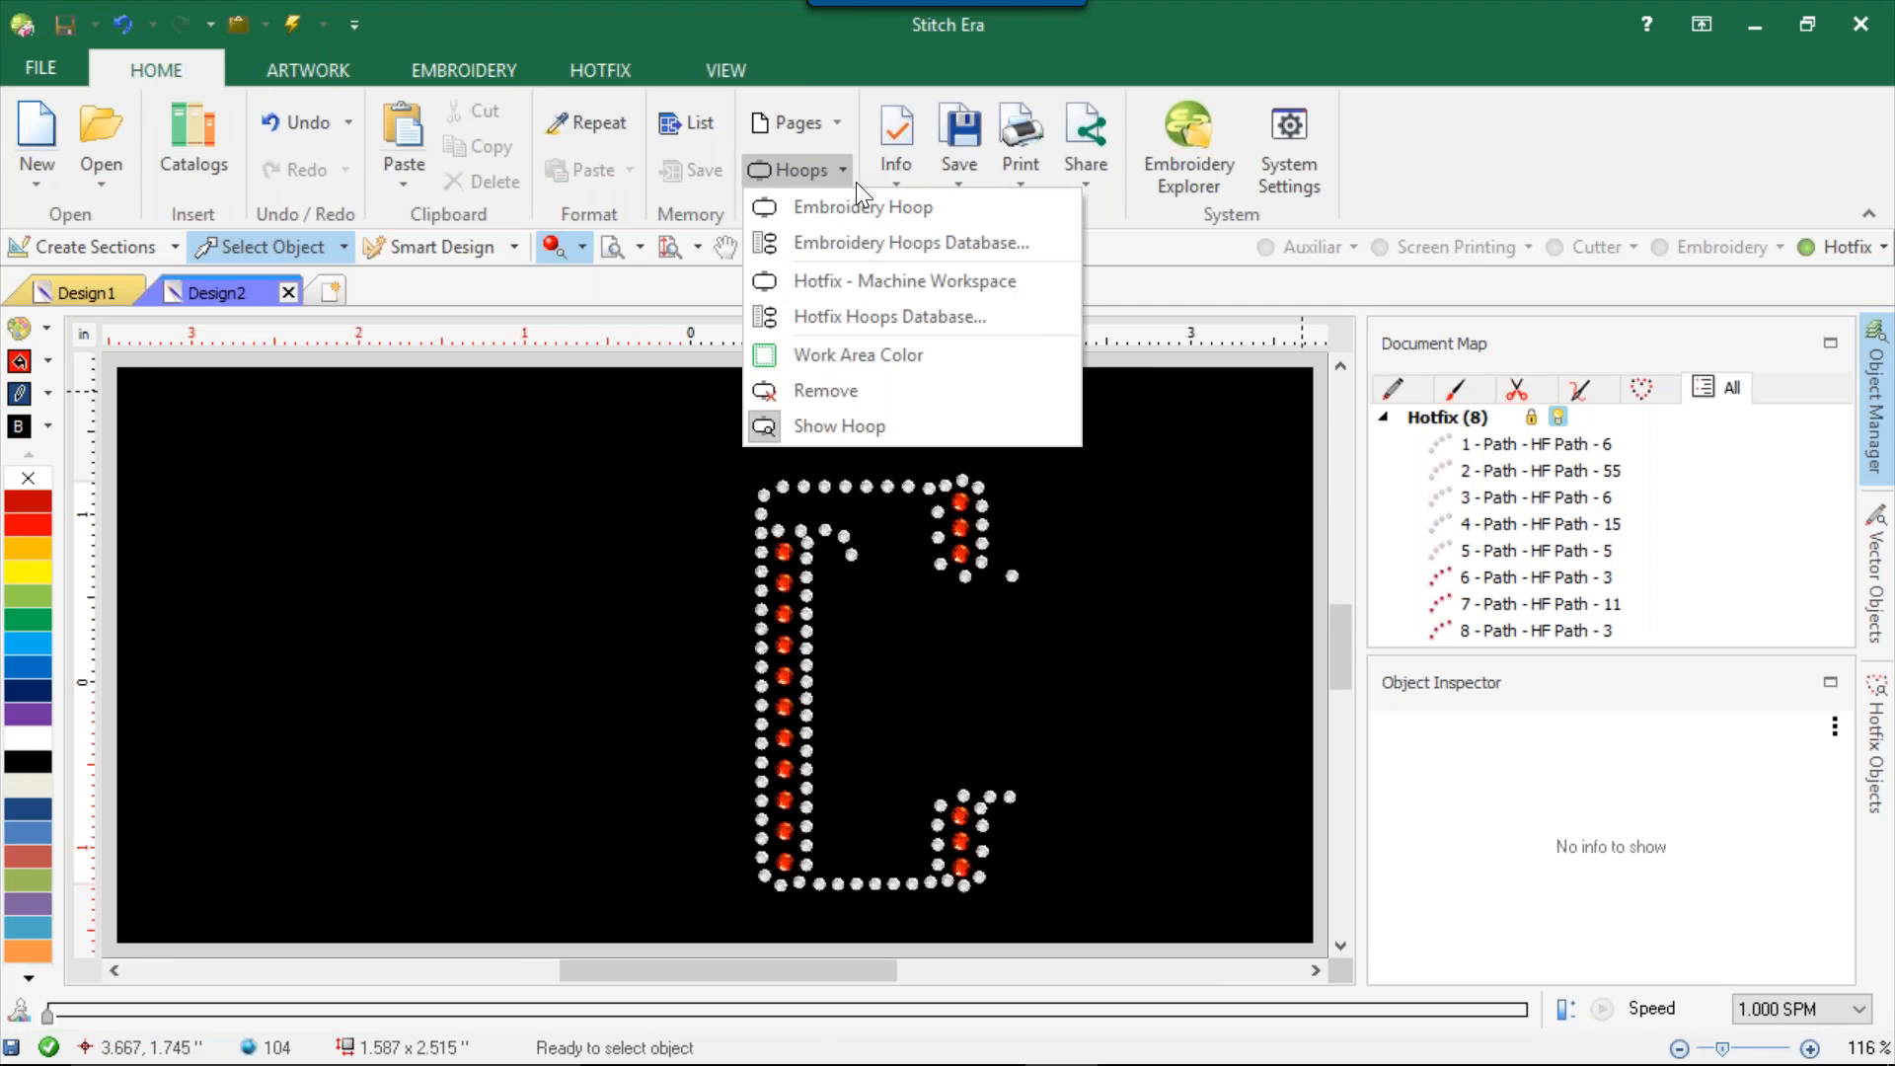
click(866, 282)
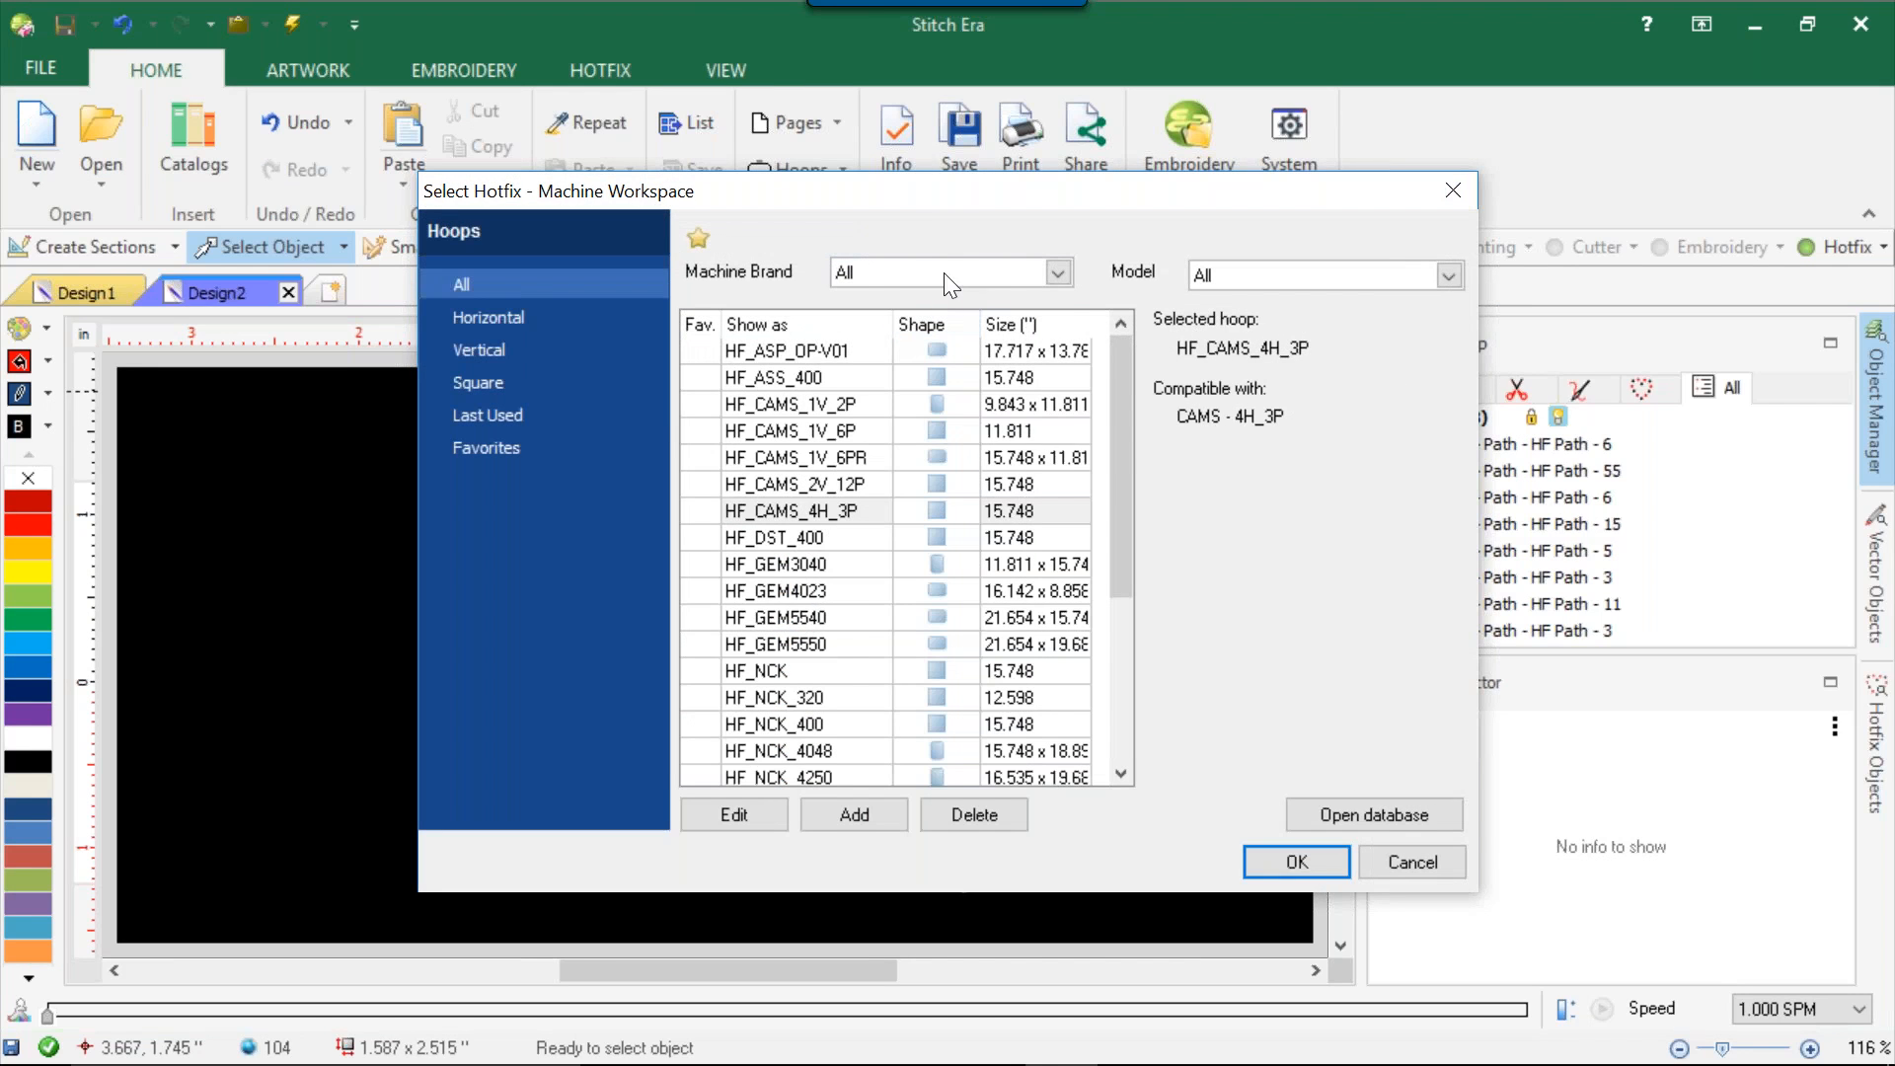
click(946, 270)
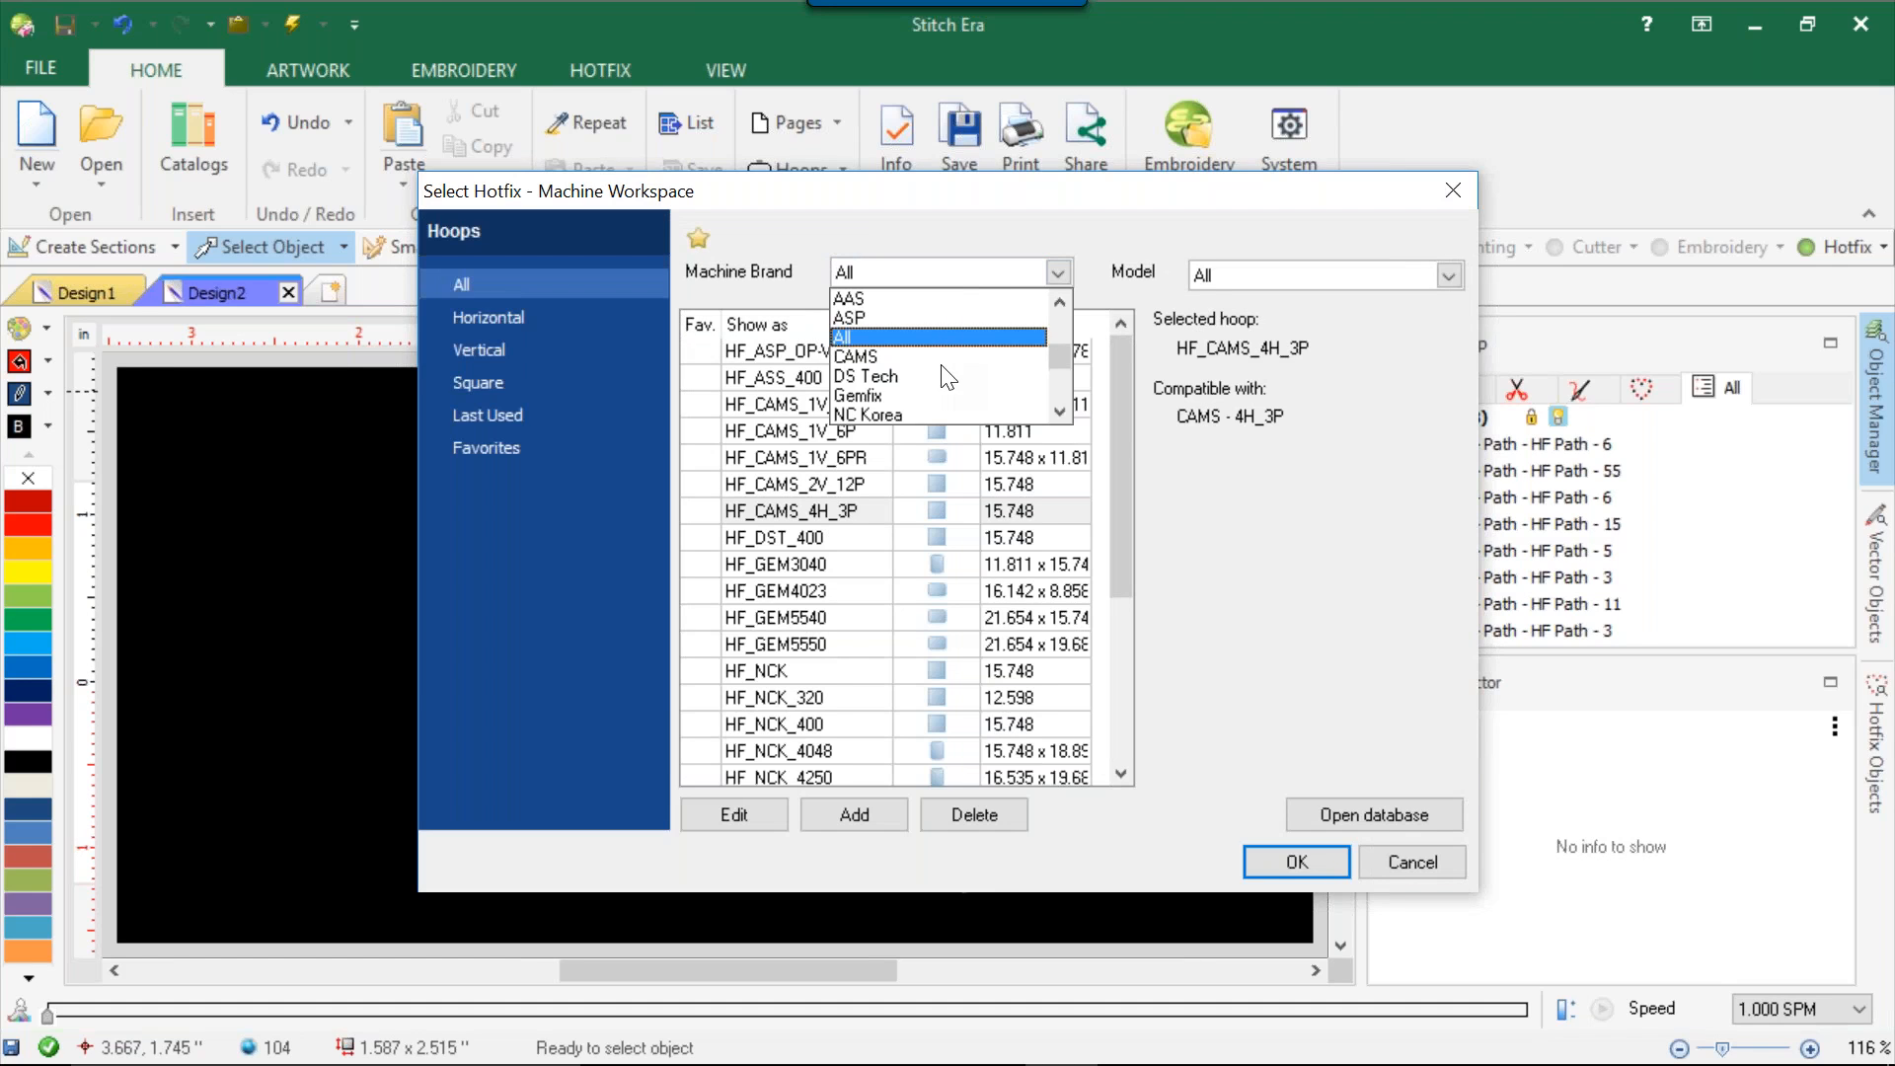
click(928, 299)
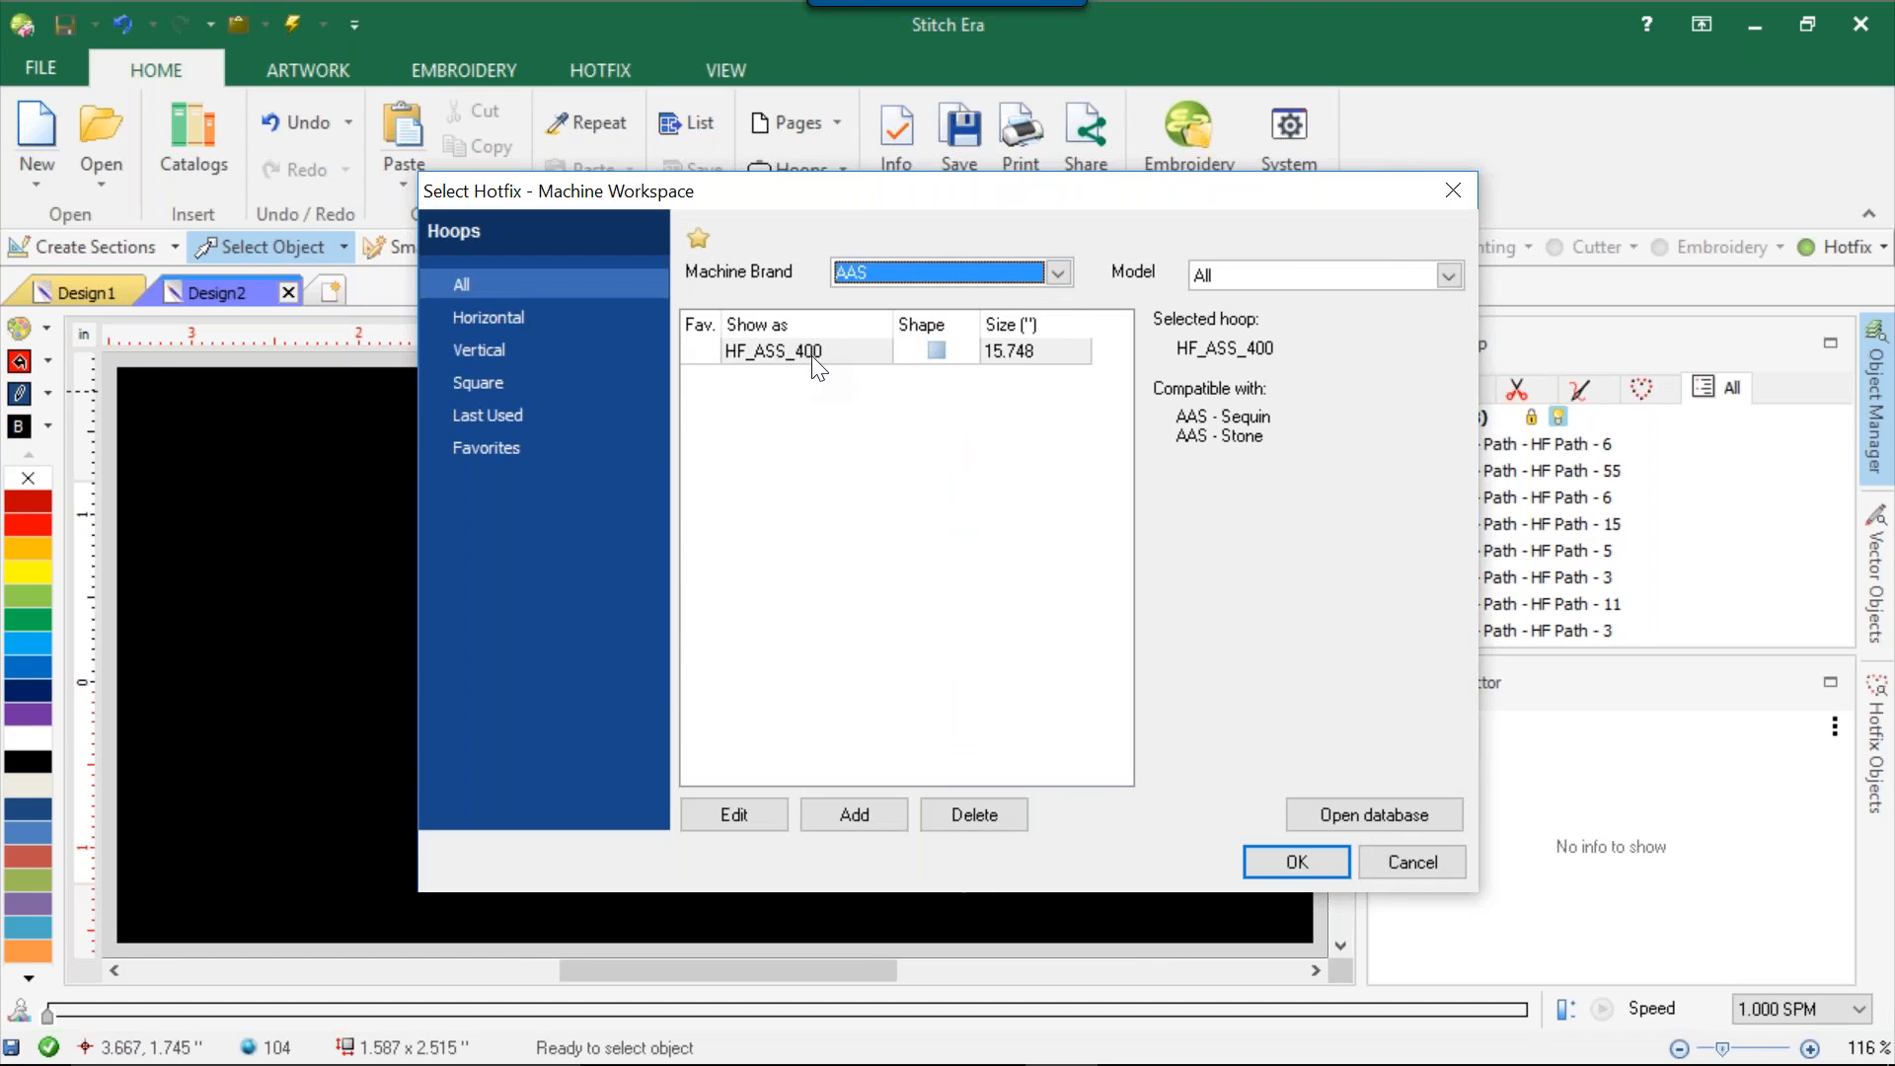
click(1005, 367)
click(1059, 275)
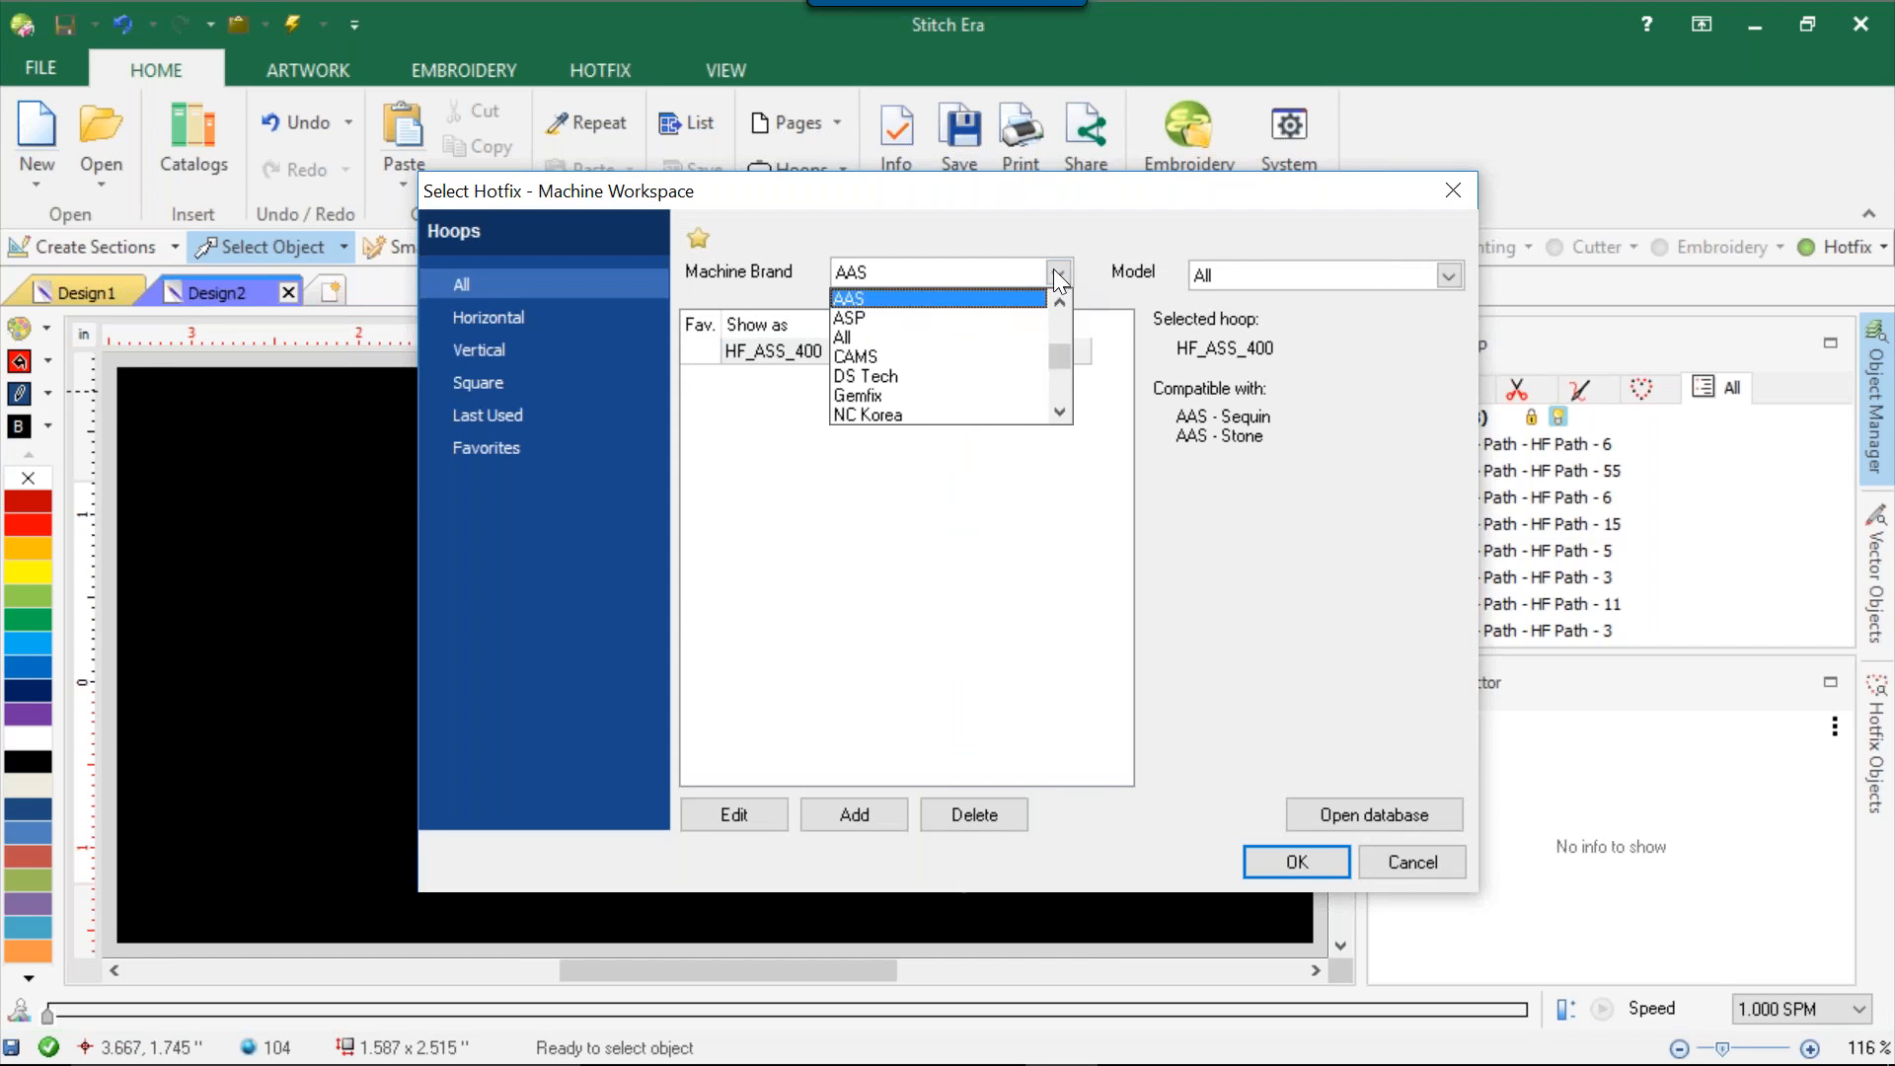
click(995, 318)
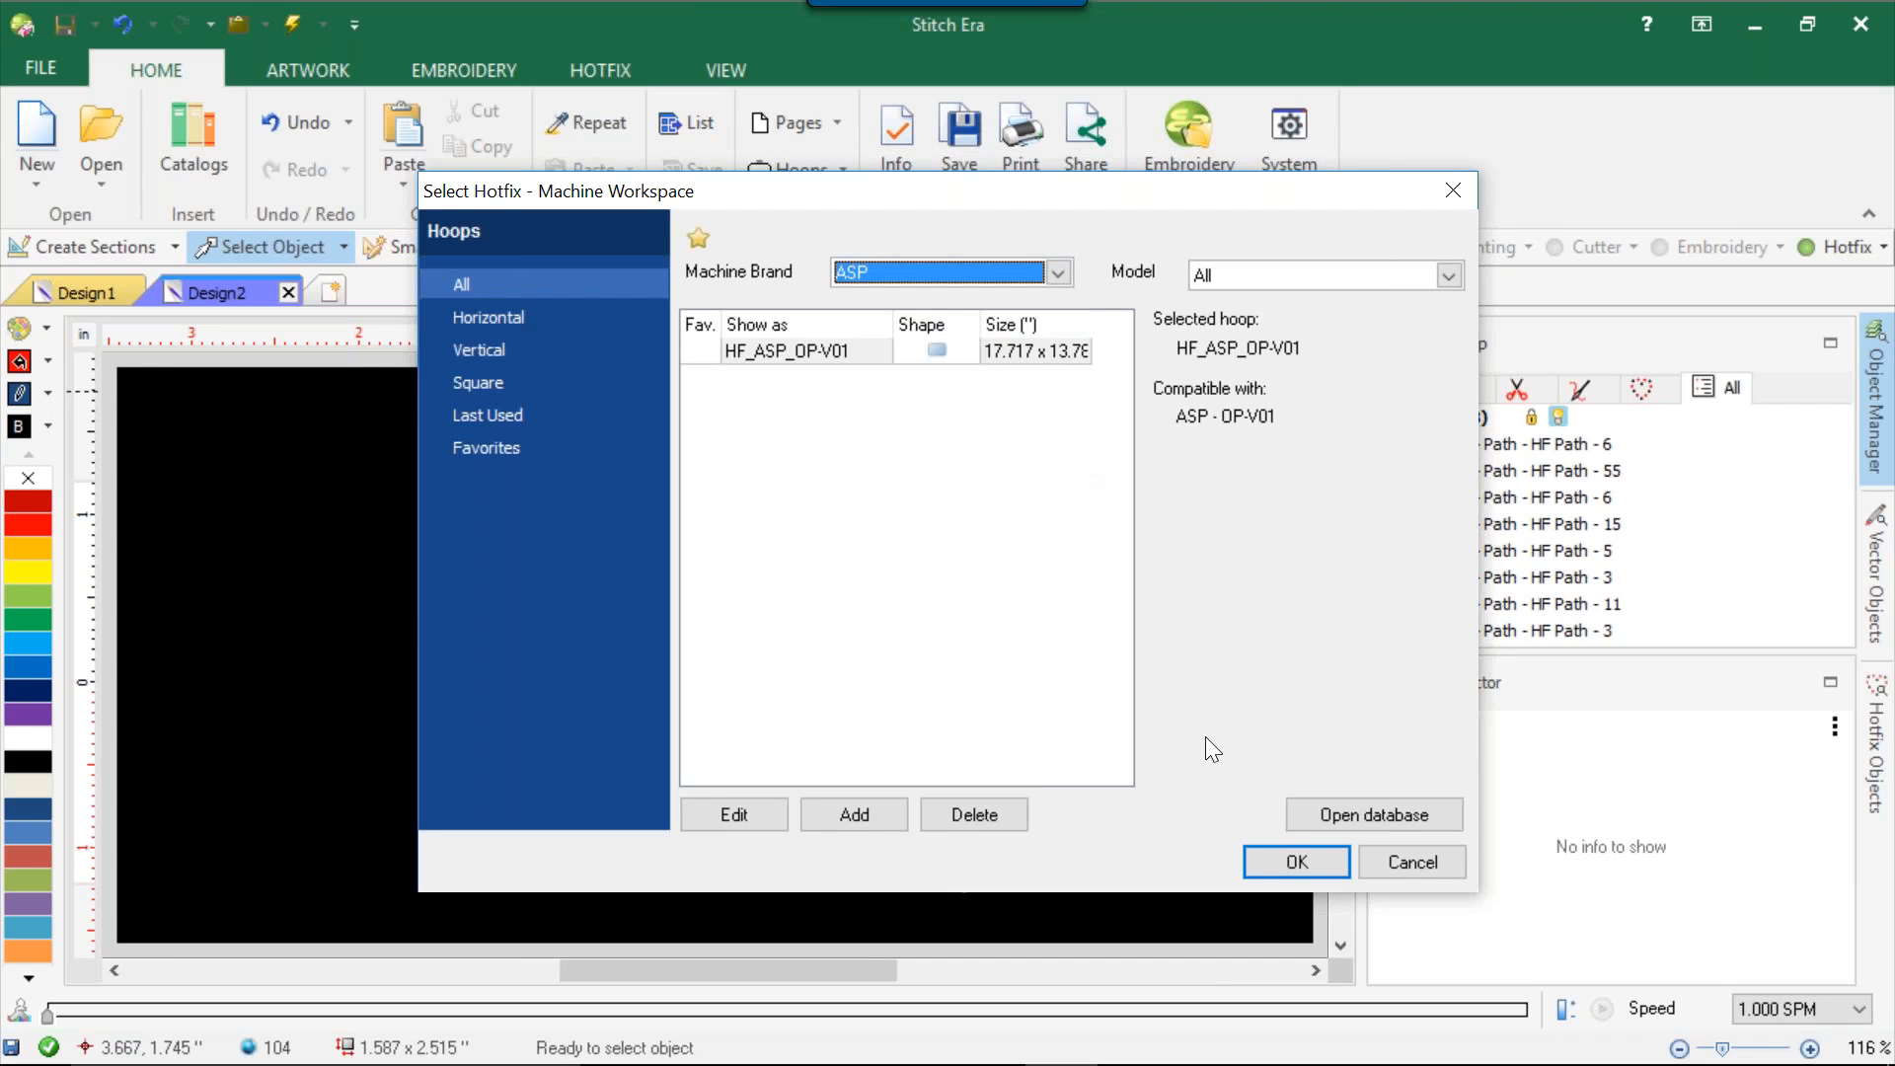
click(1274, 857)
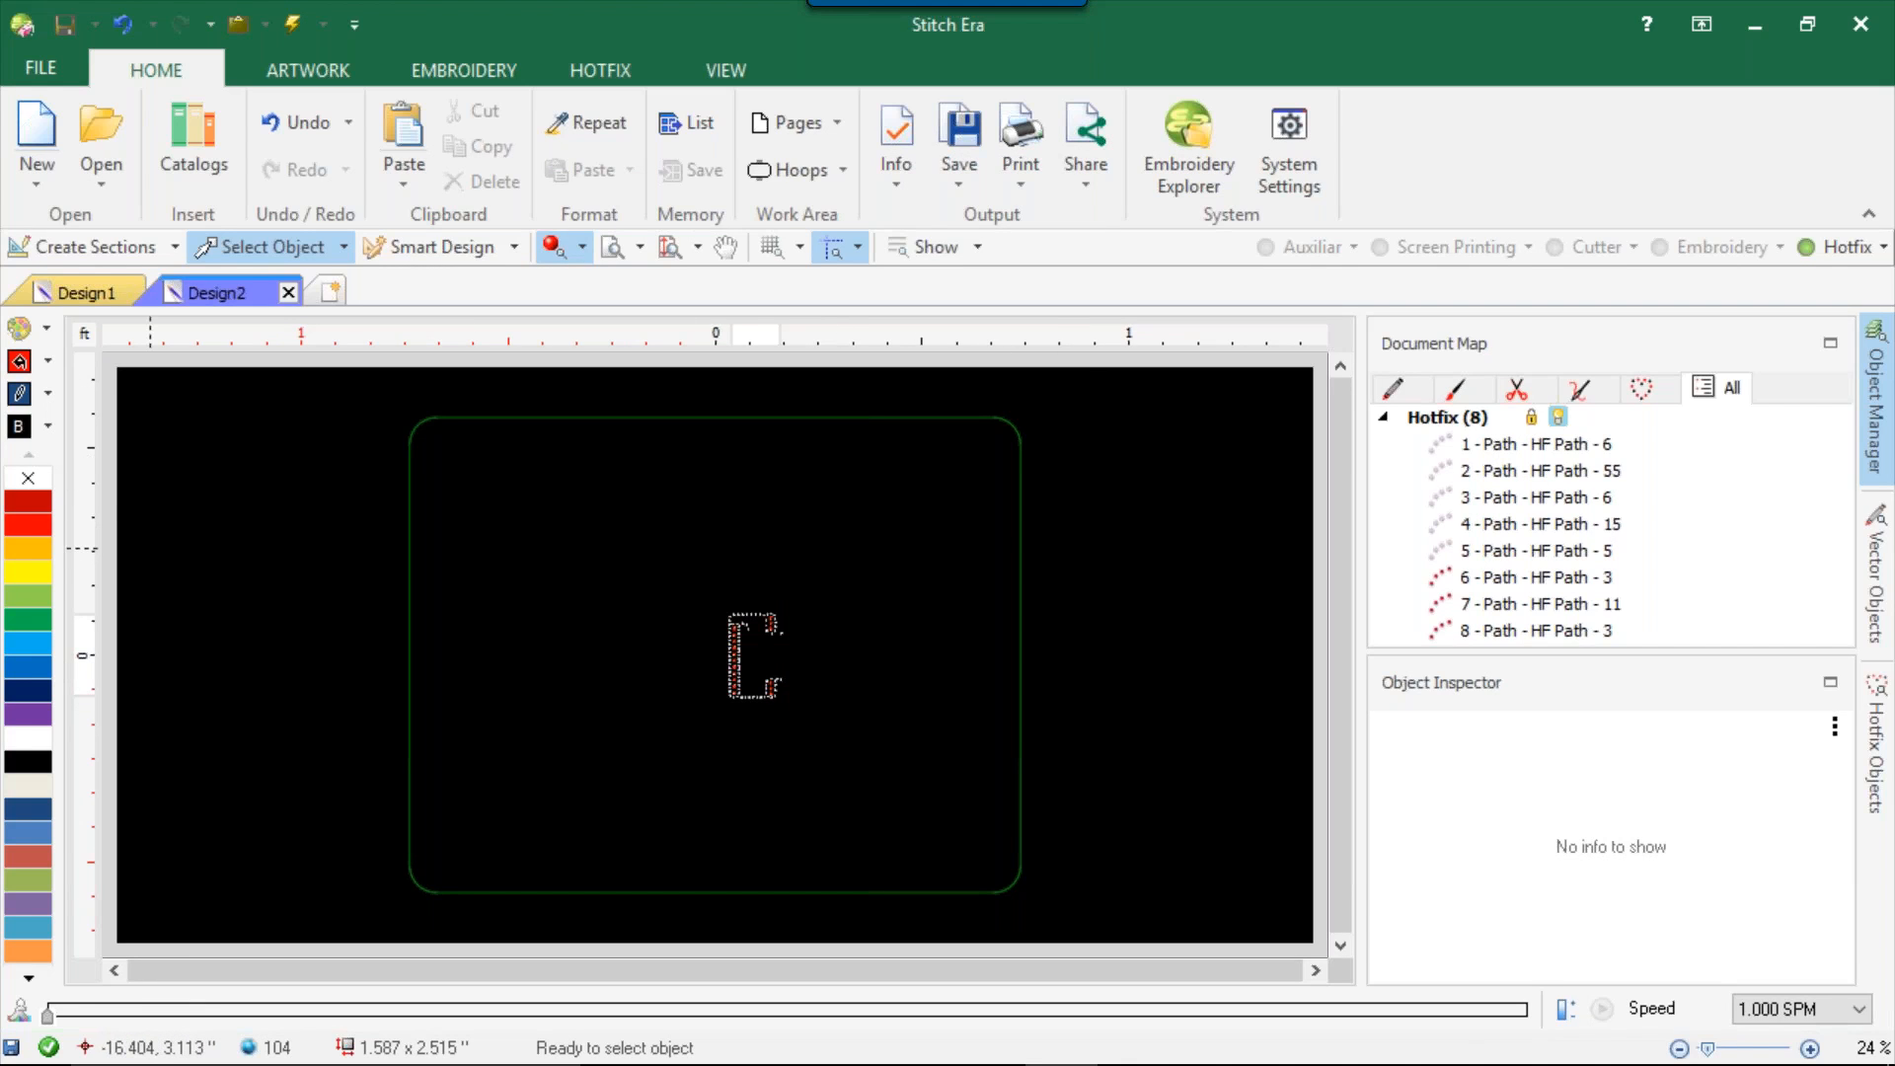
Set the design's background colour to white (red, green and blue 255).
click(18, 426)
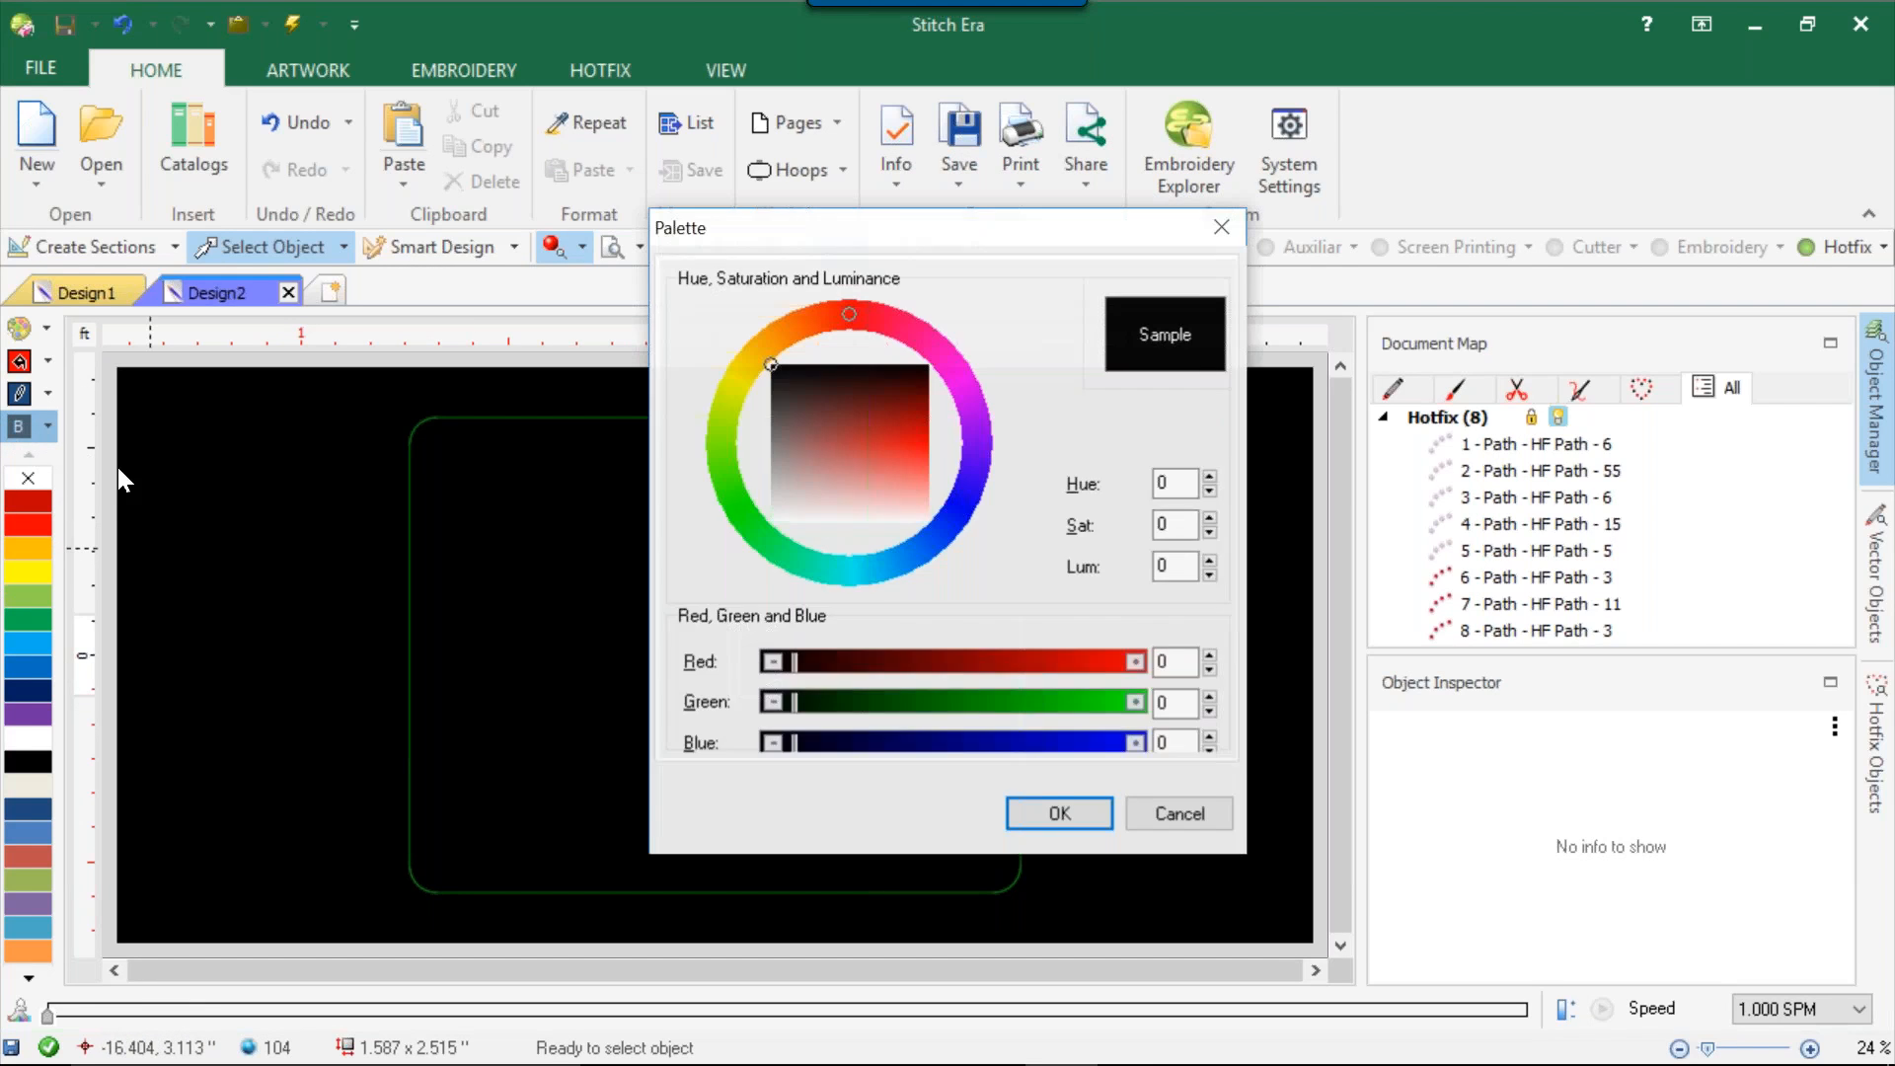
drag(826, 435, 842, 522)
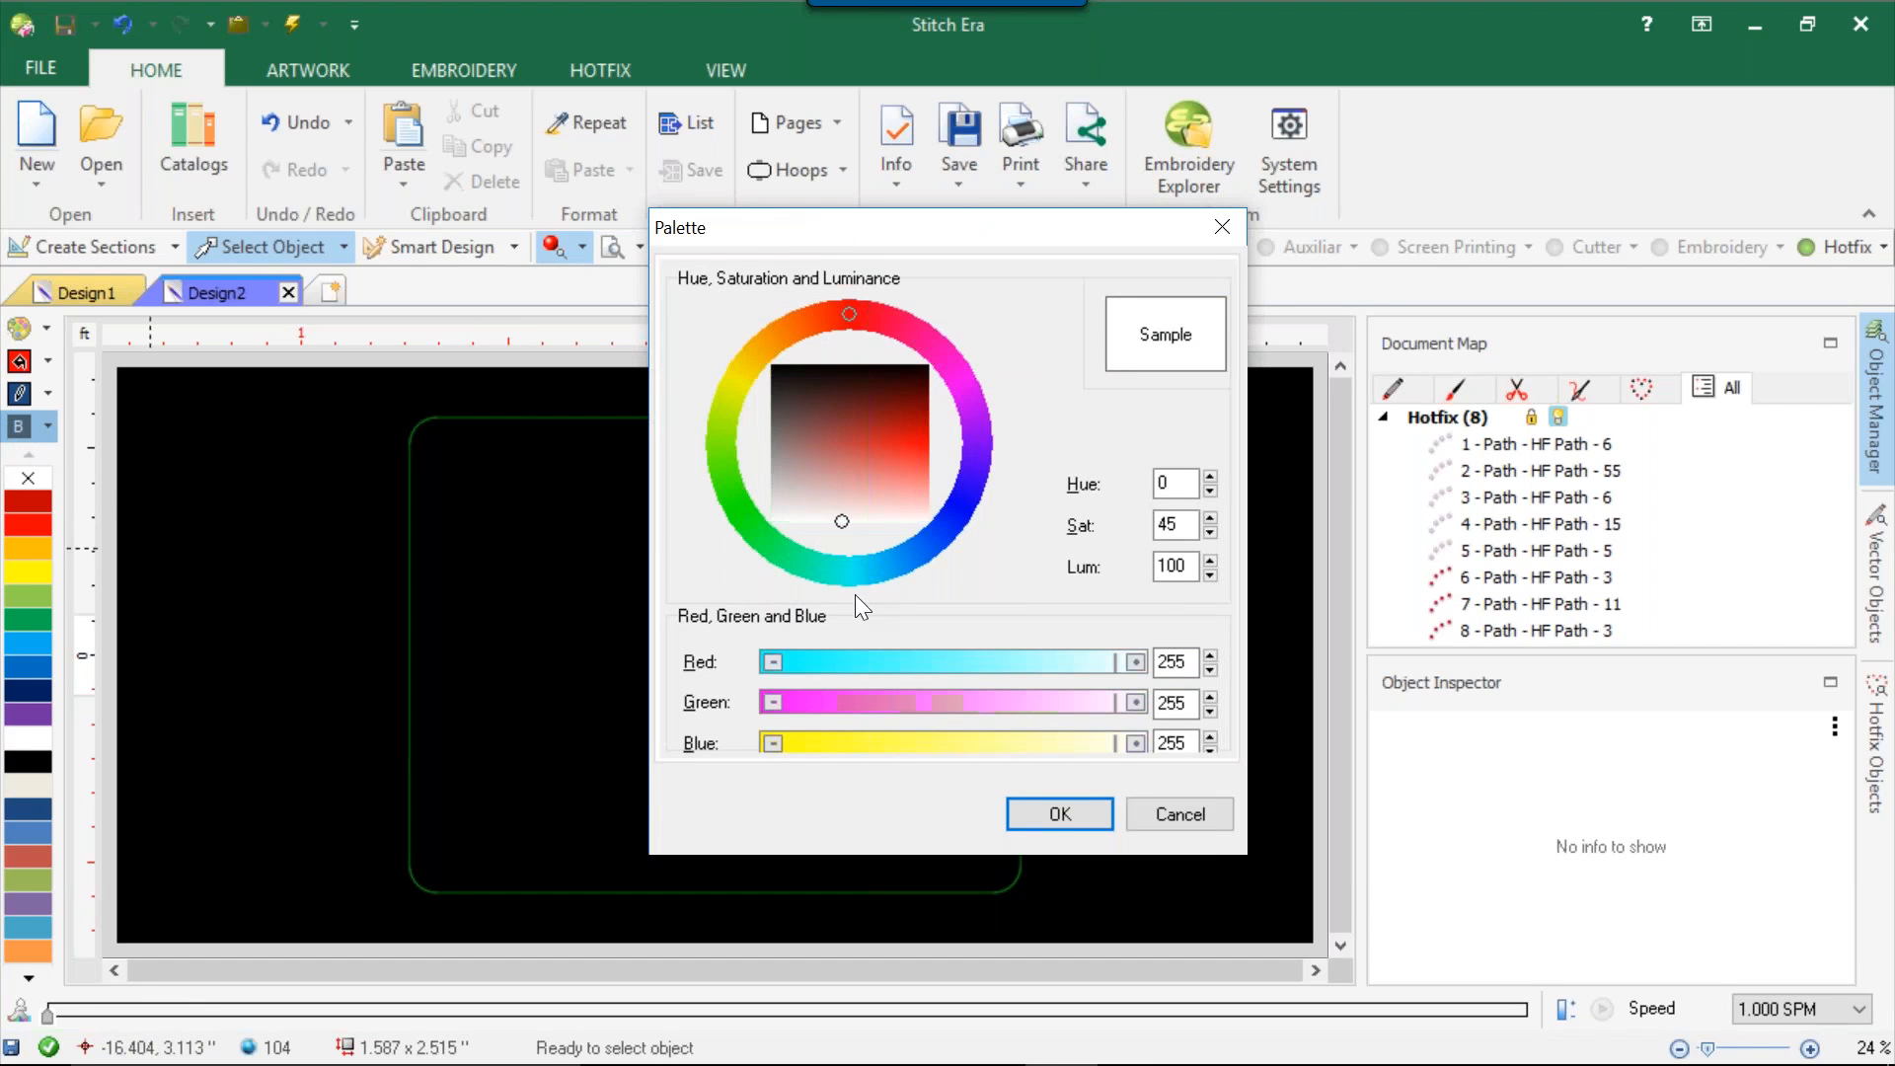
click(1045, 811)
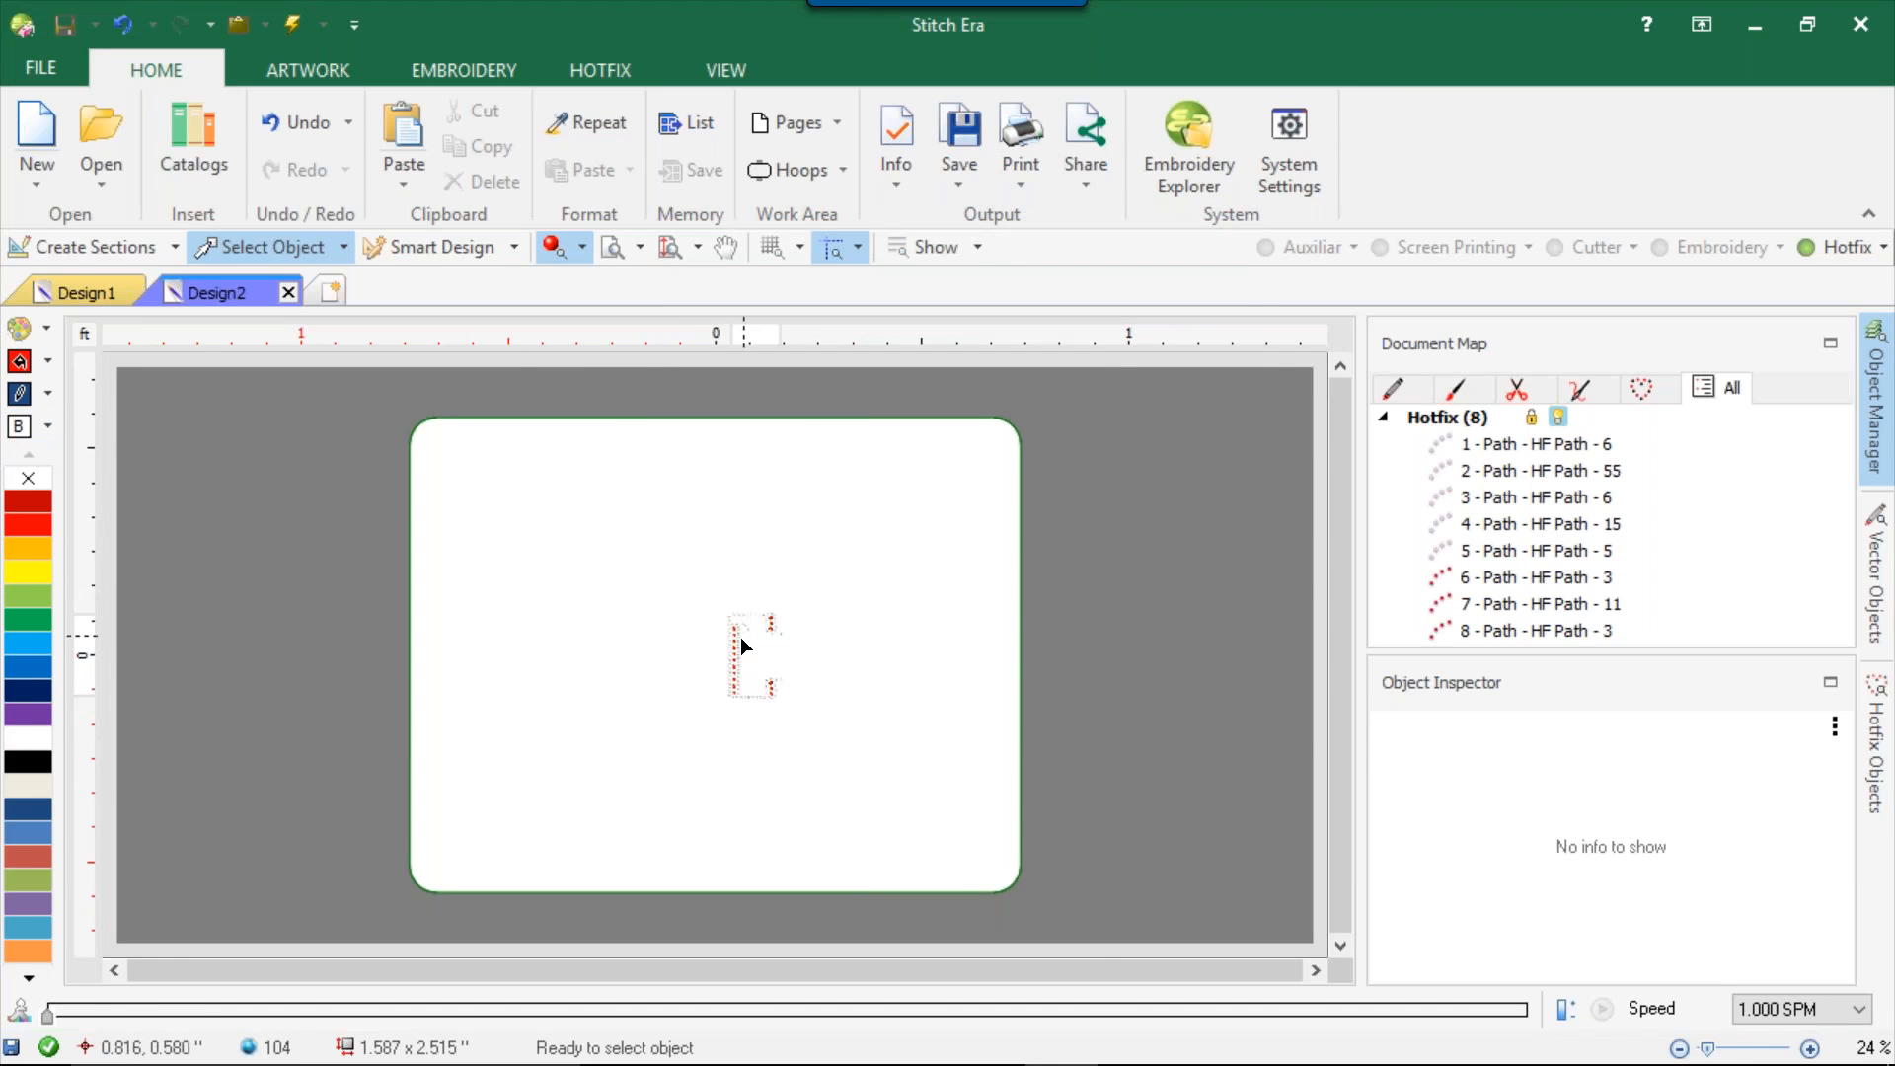
Review the available page sizes in the page settings without changing any, and close them.
scroll(740, 637, up, 1)
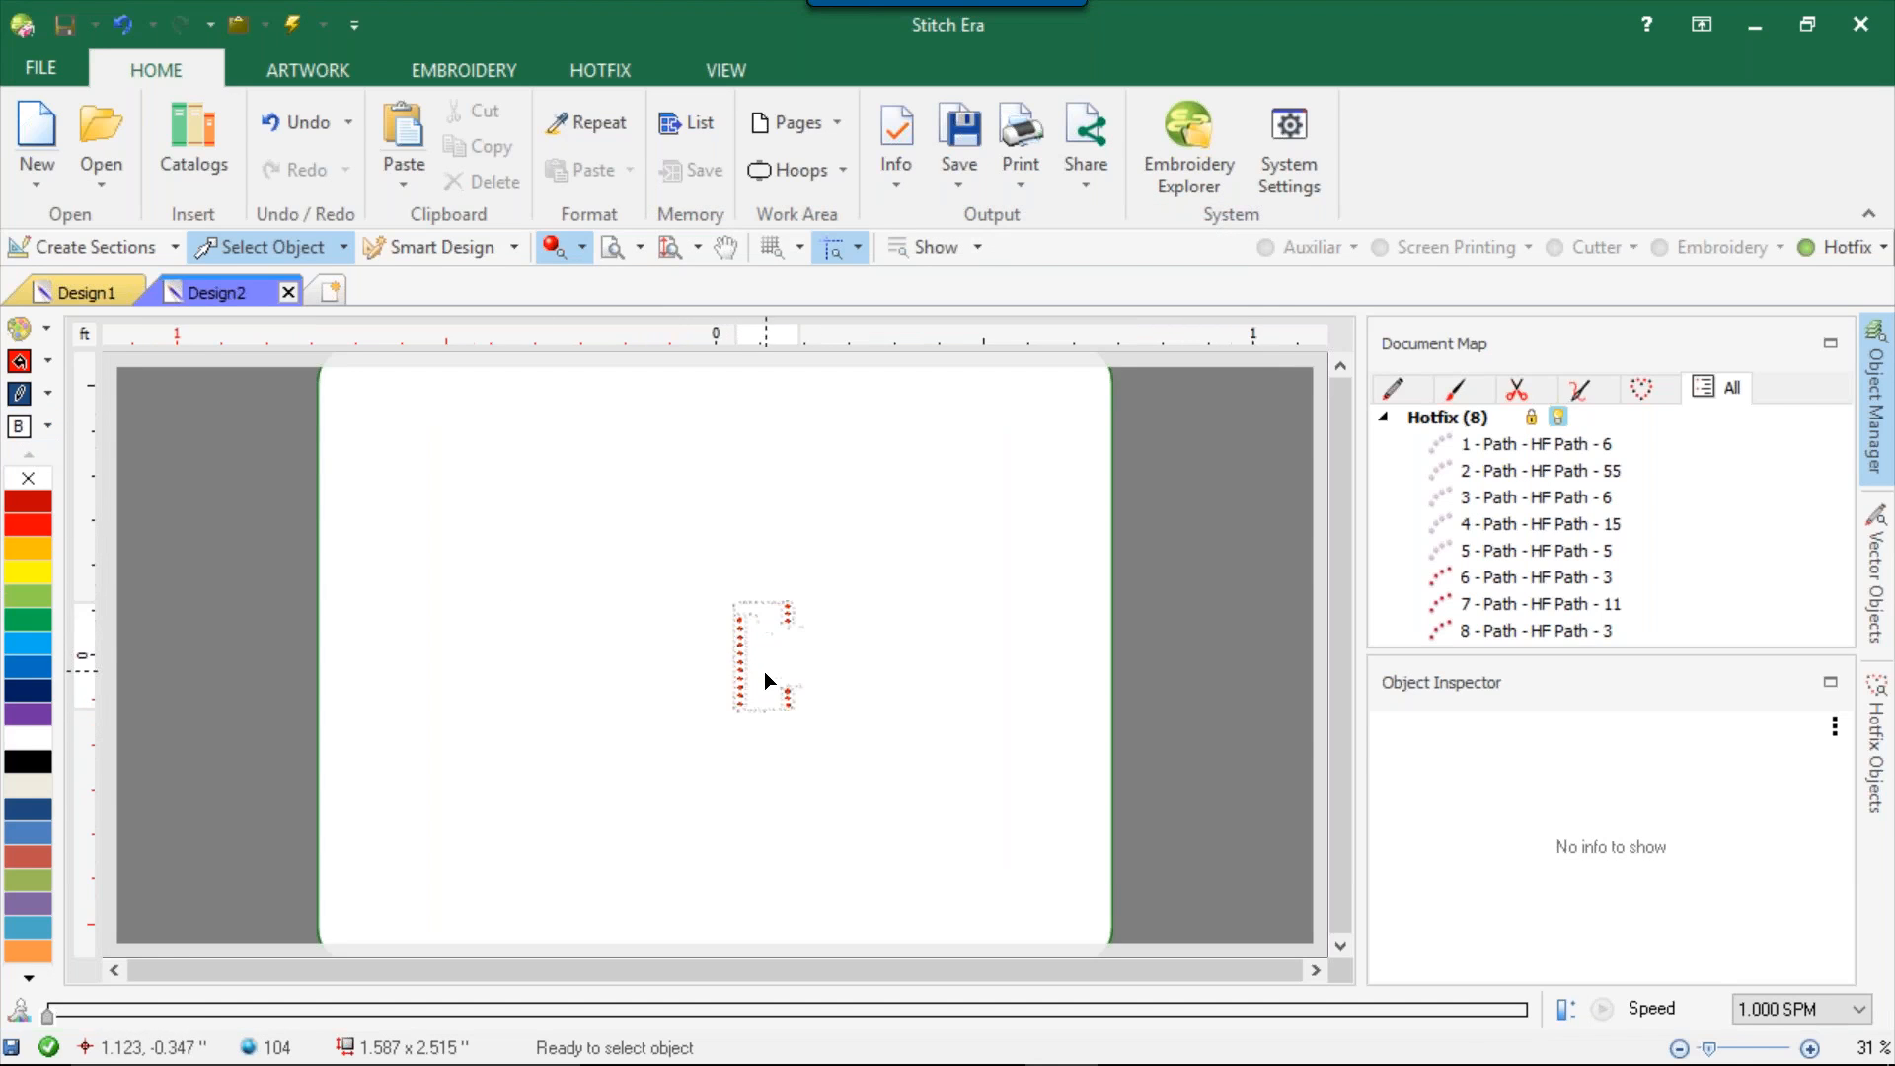
click(775, 125)
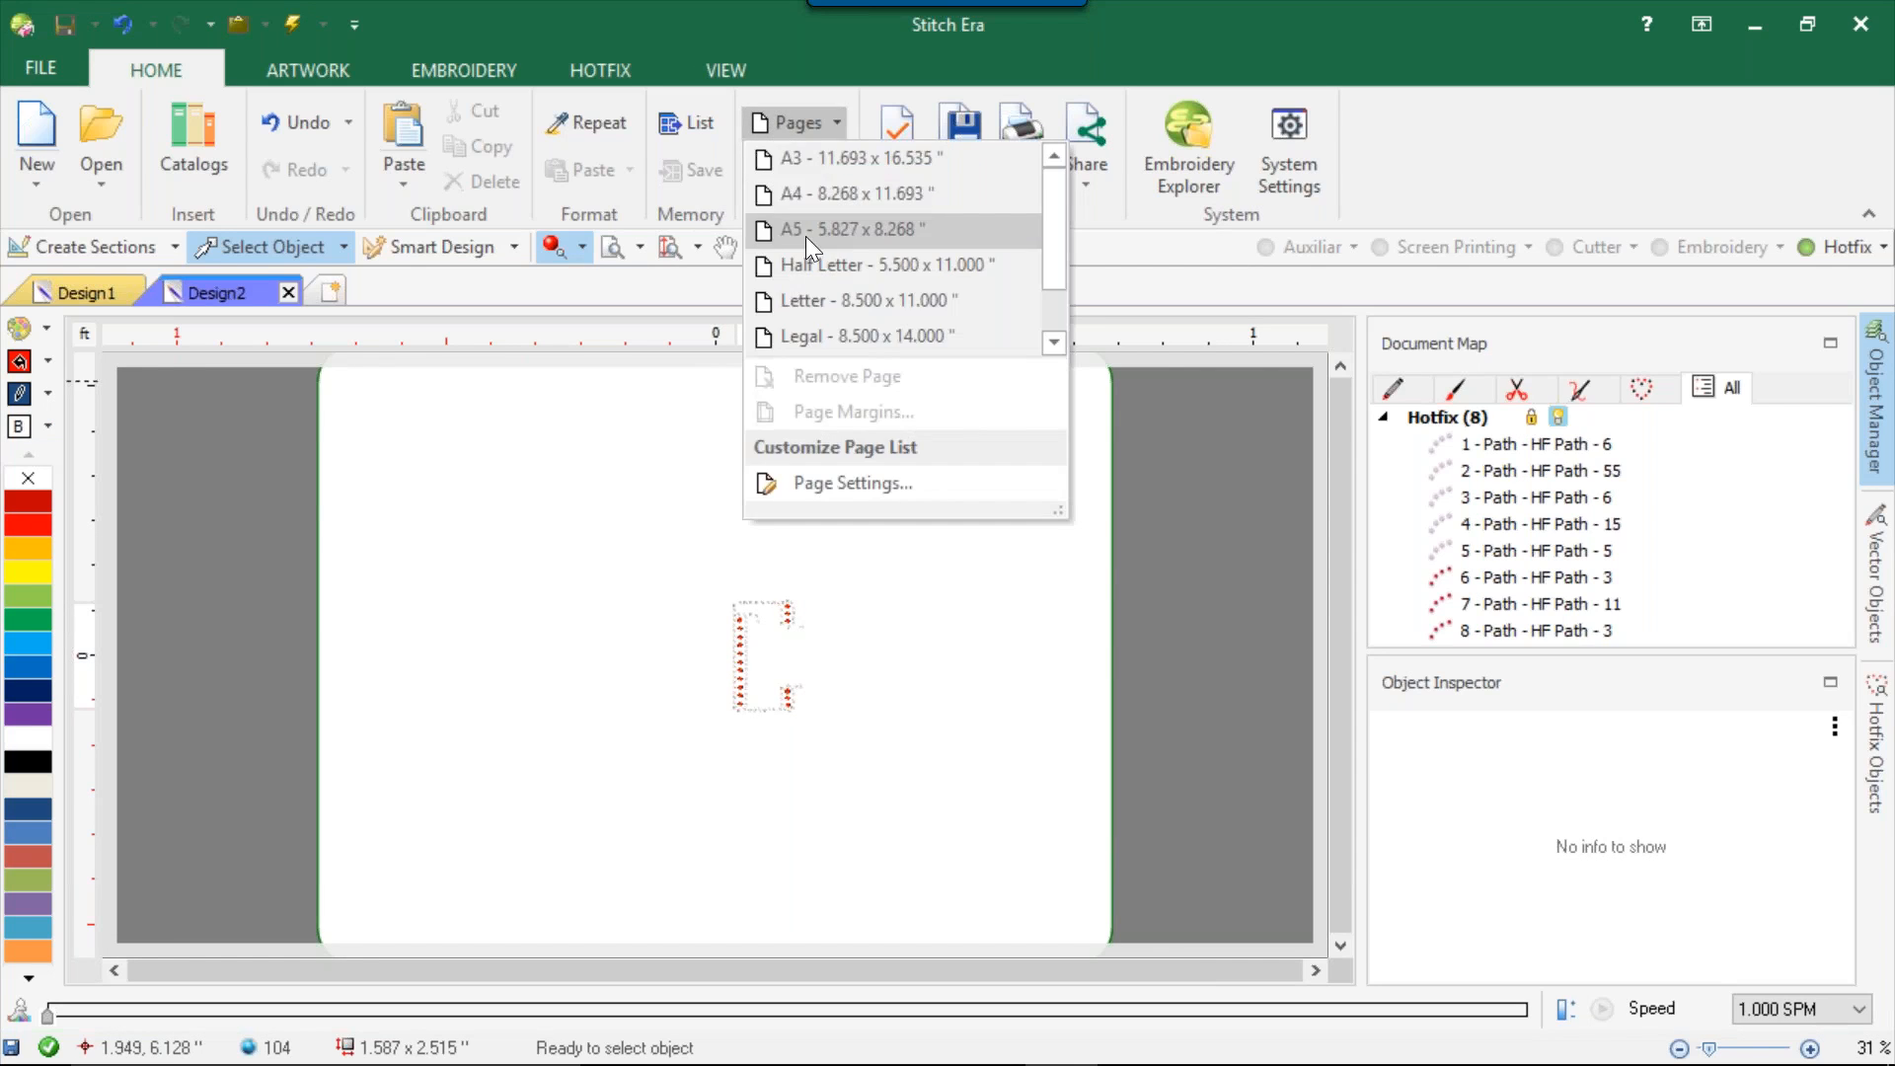
click(853, 483)
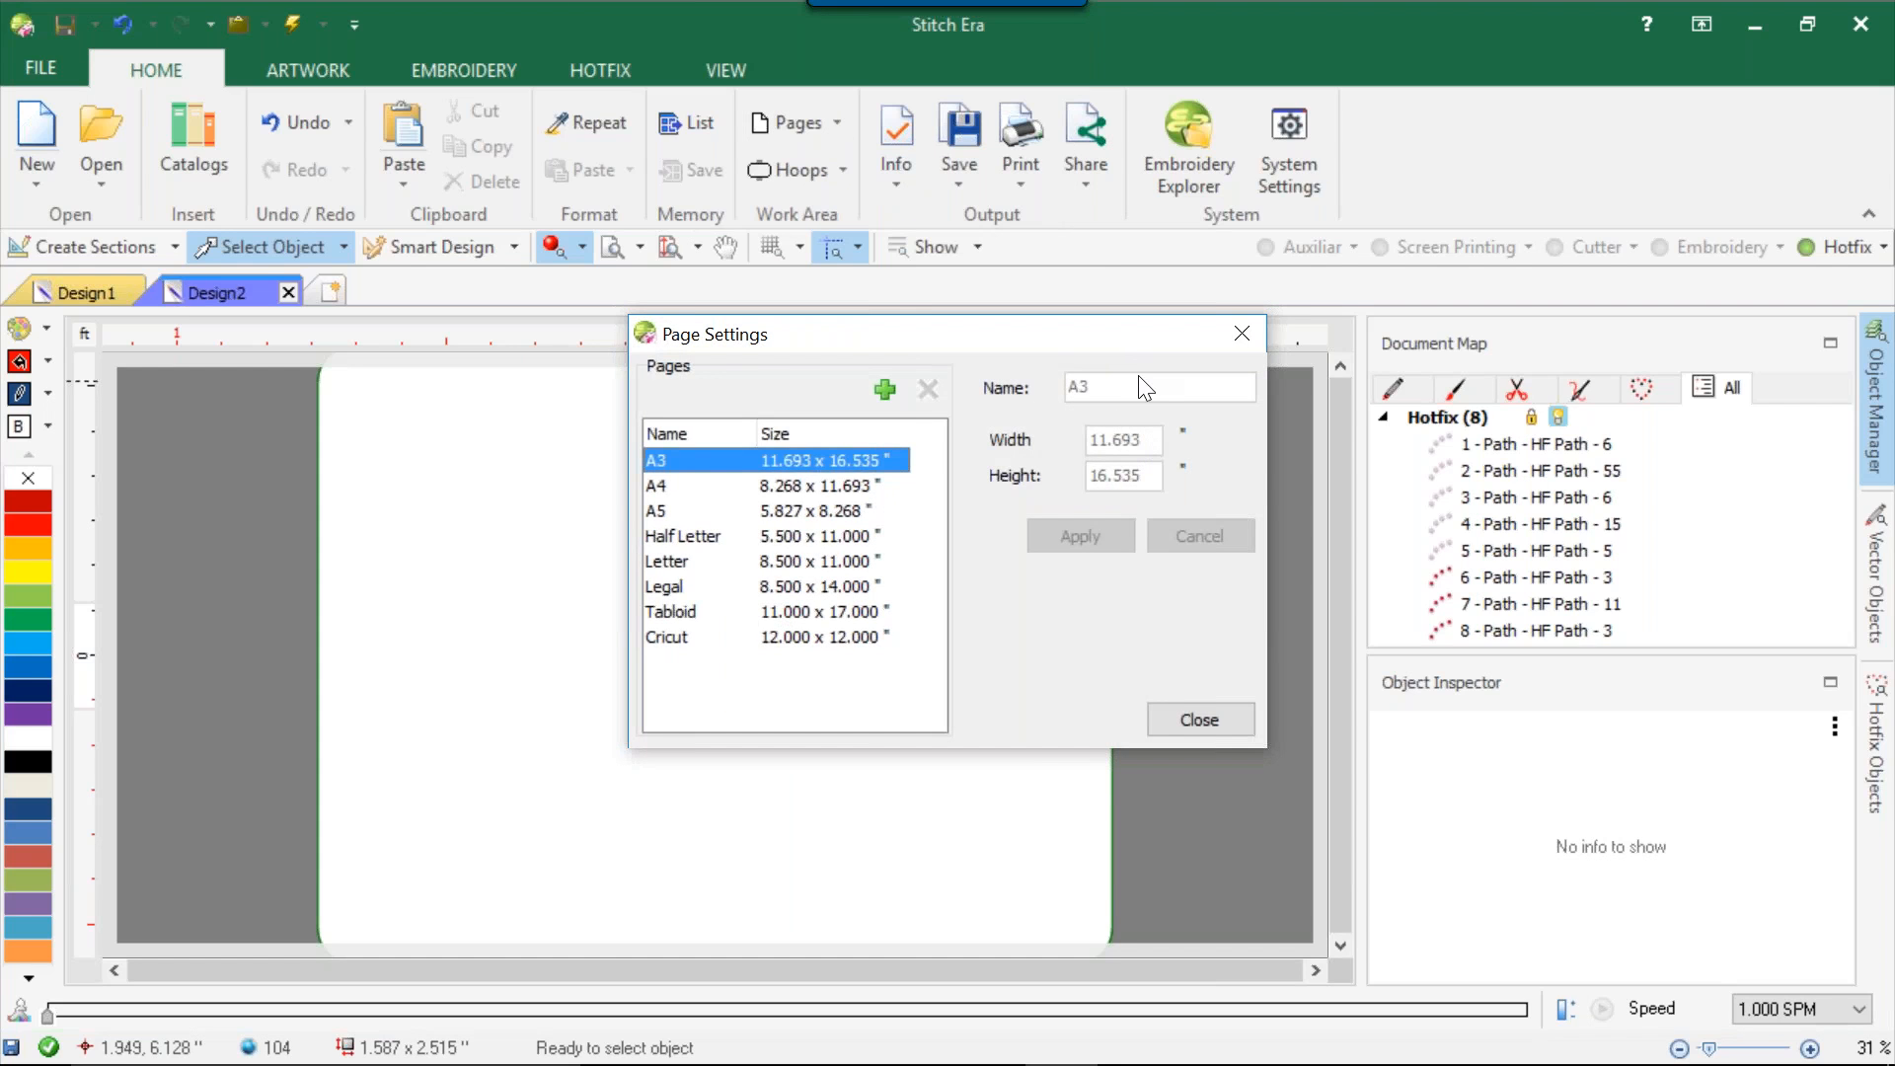
click(1178, 729)
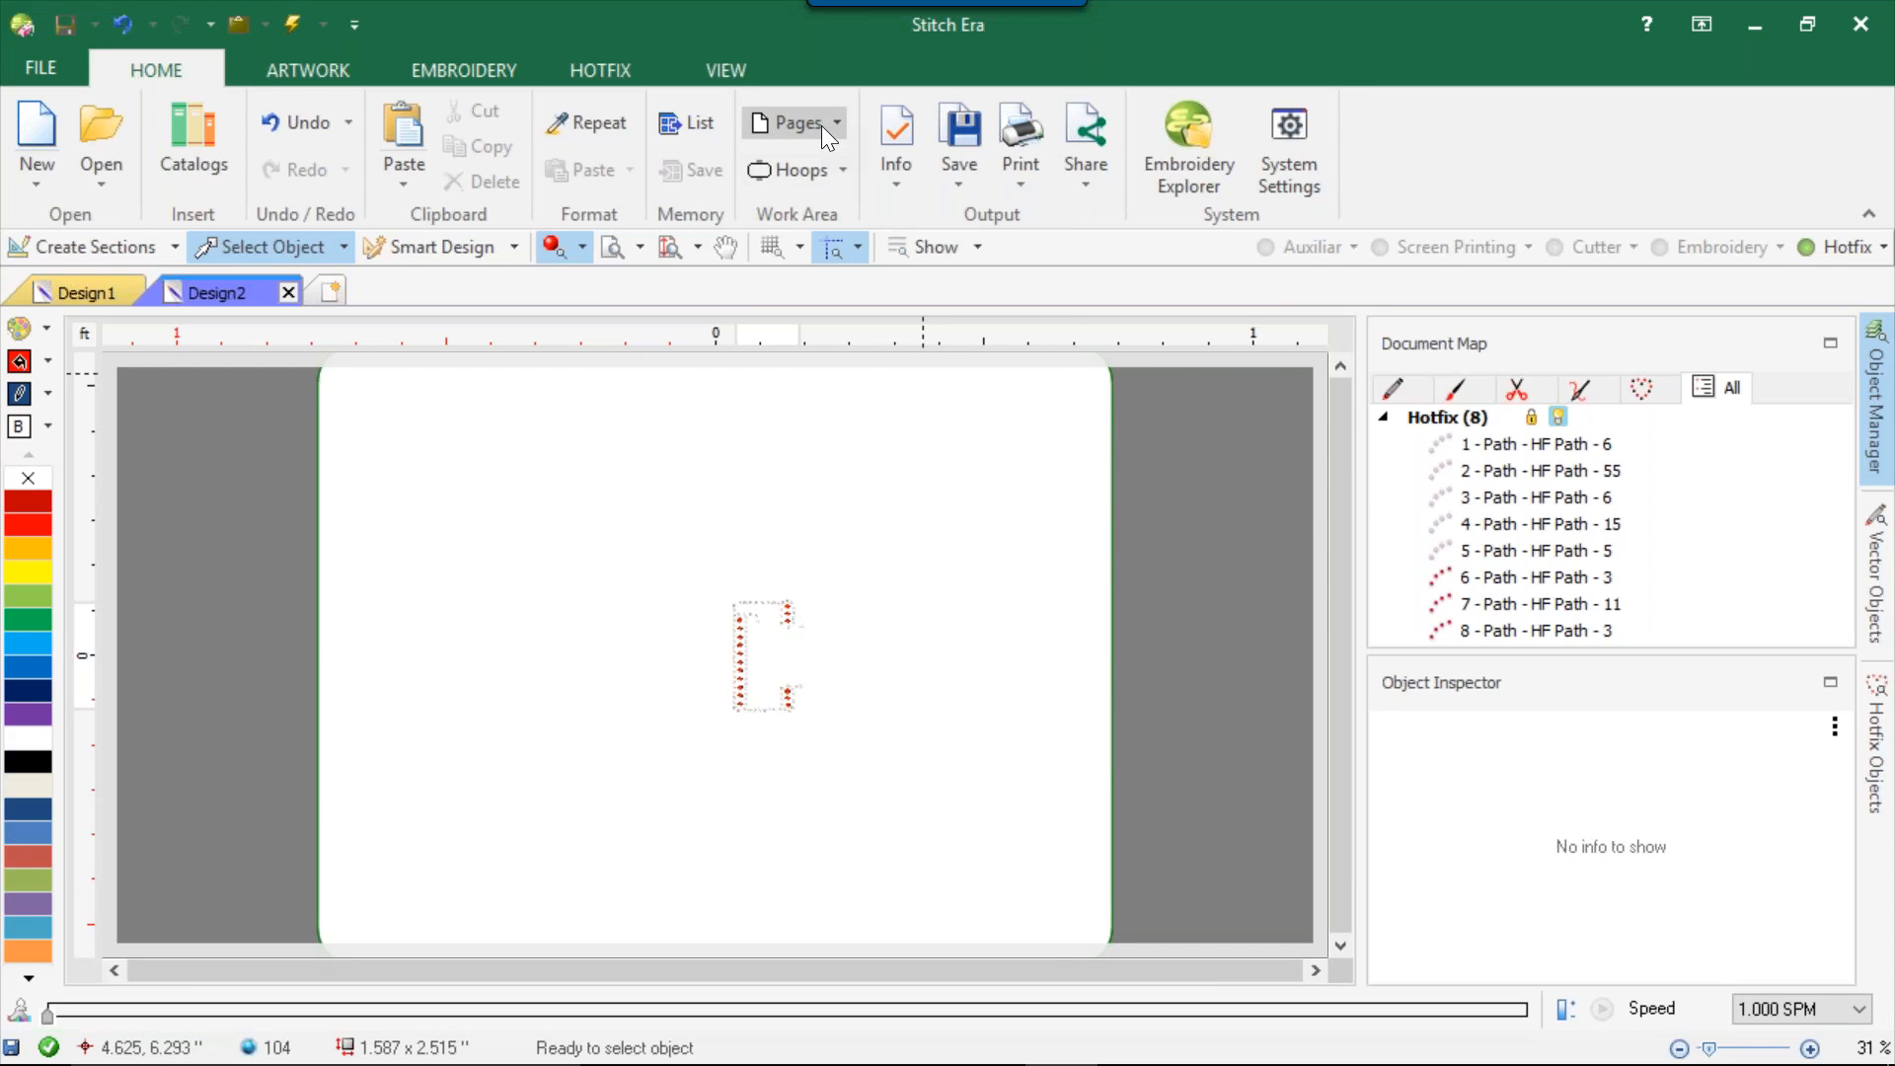
Apply the Cricut 12.000 x 12.000 inch page to the work area.
click(822, 127)
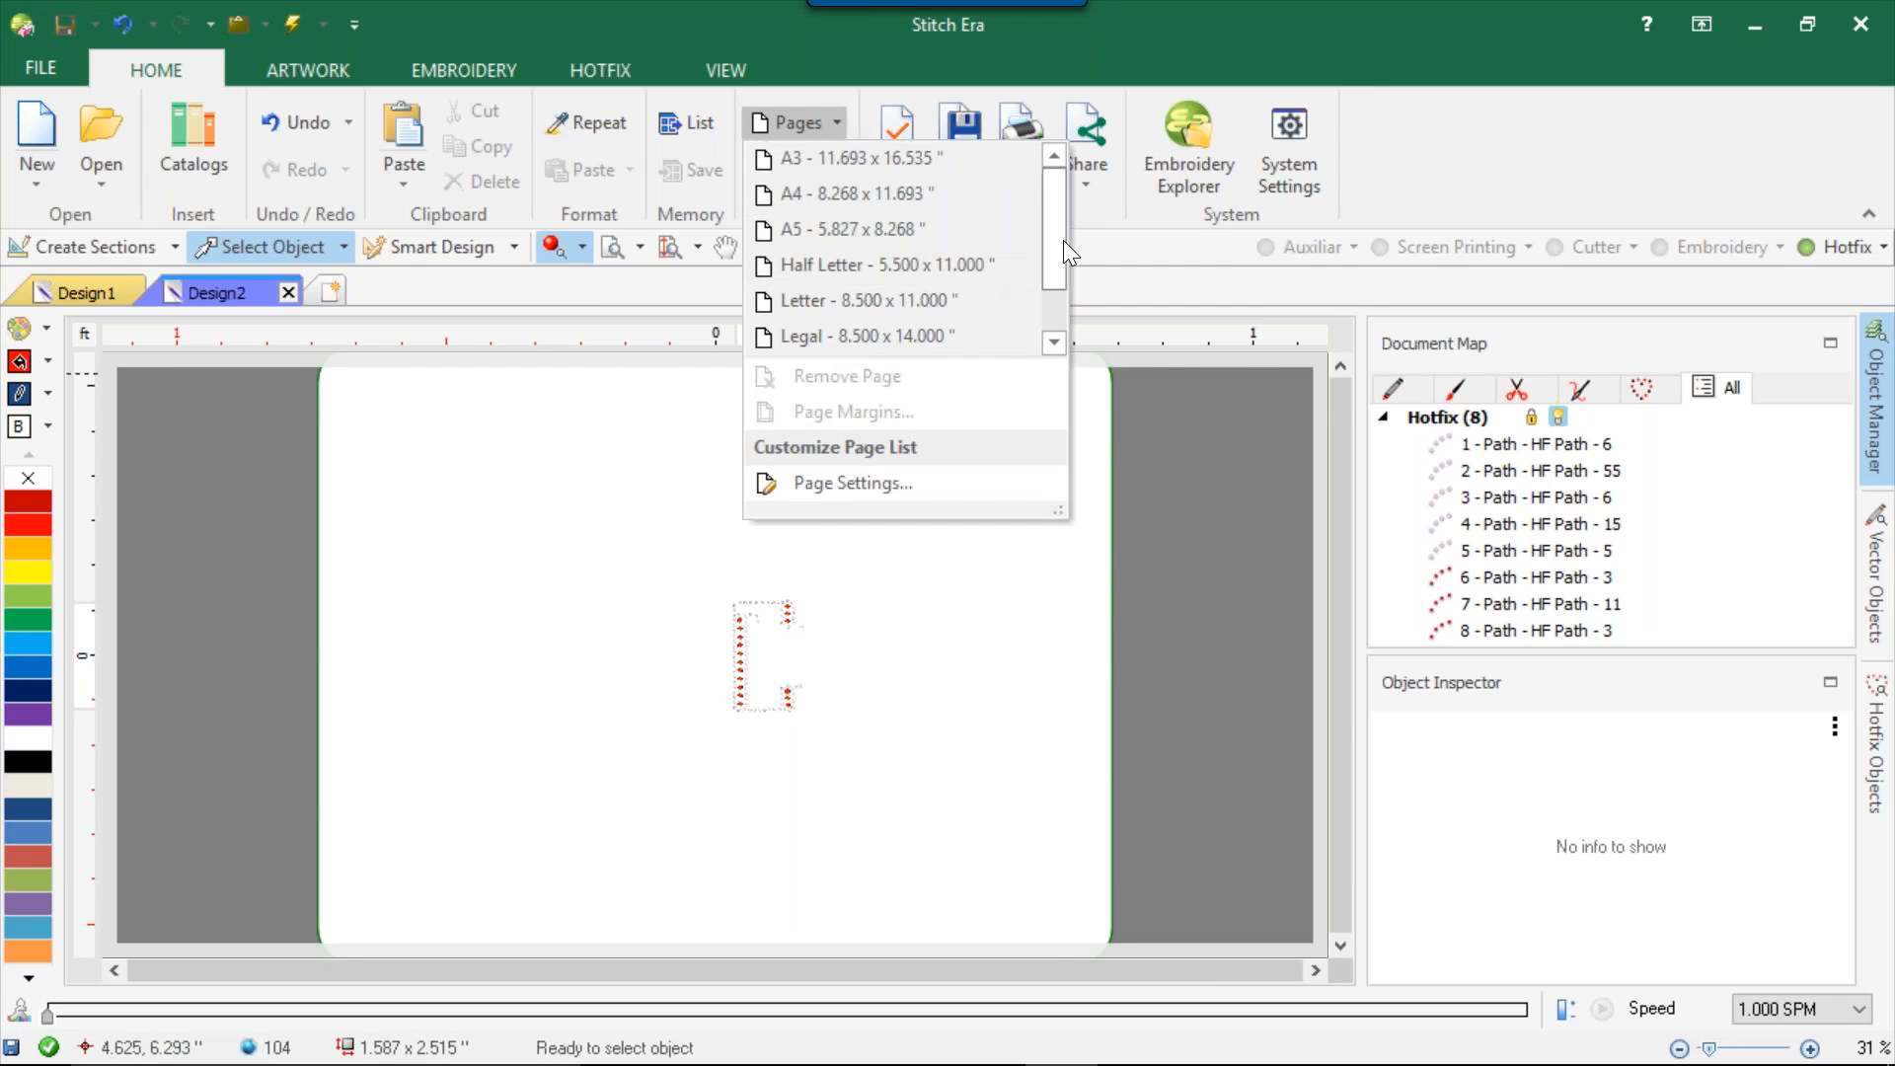
drag(1063, 240, 1050, 334)
click(906, 340)
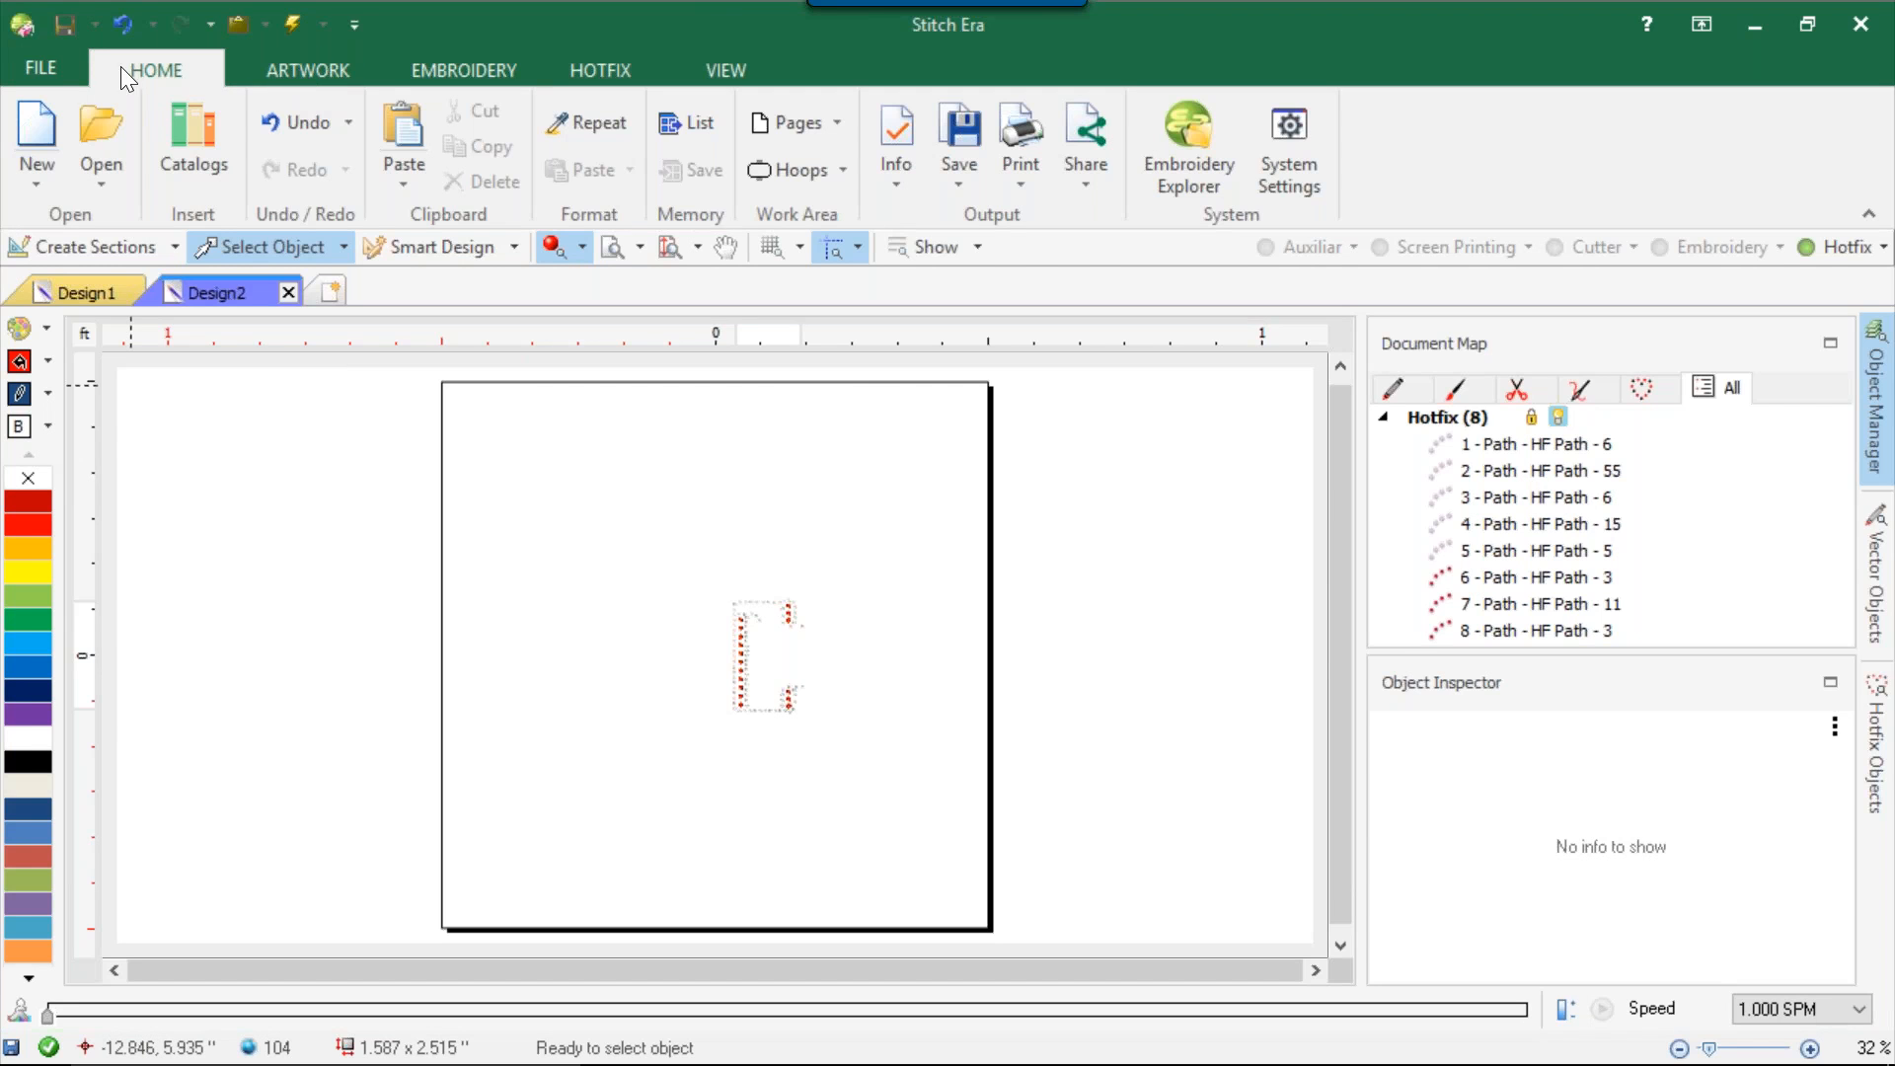
Shrink the maximized program window, look through the Desktop in the design document browser without opening anything, and return to the design.
click(27, 73)
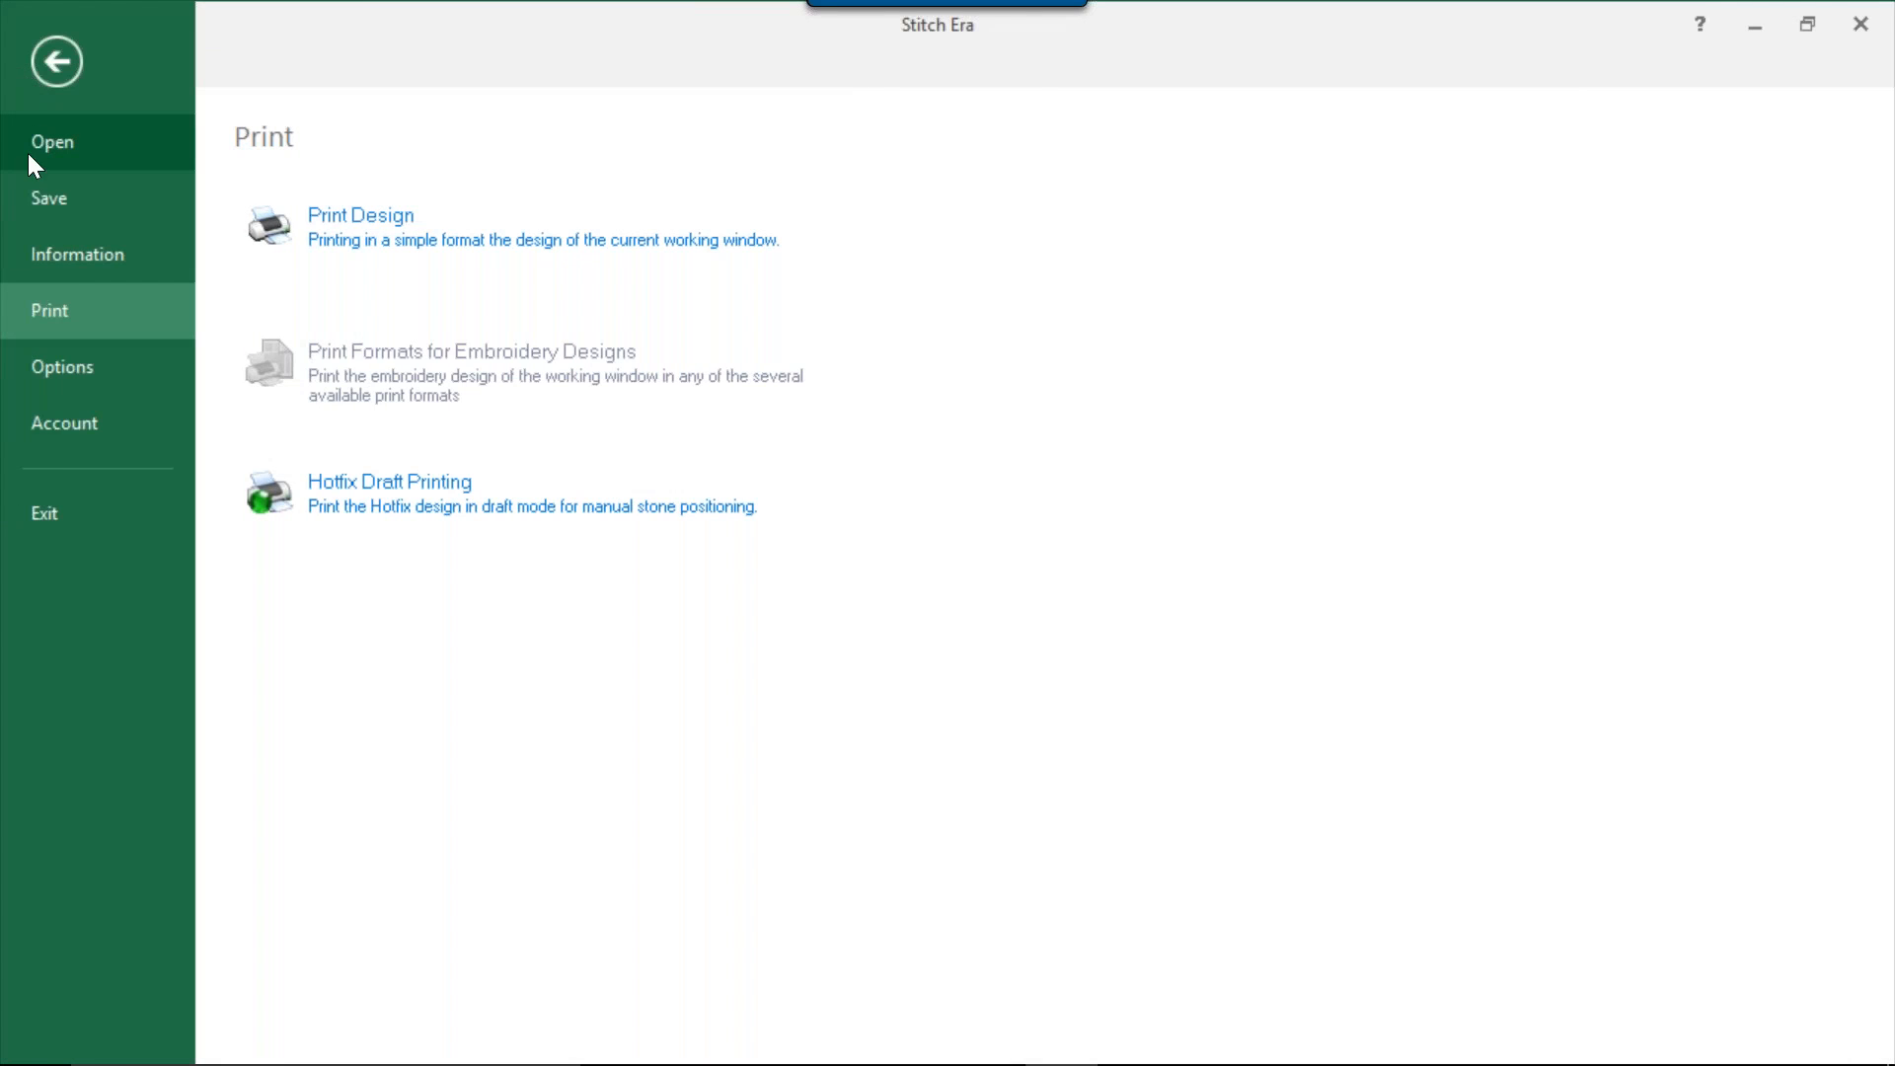
click(42, 142)
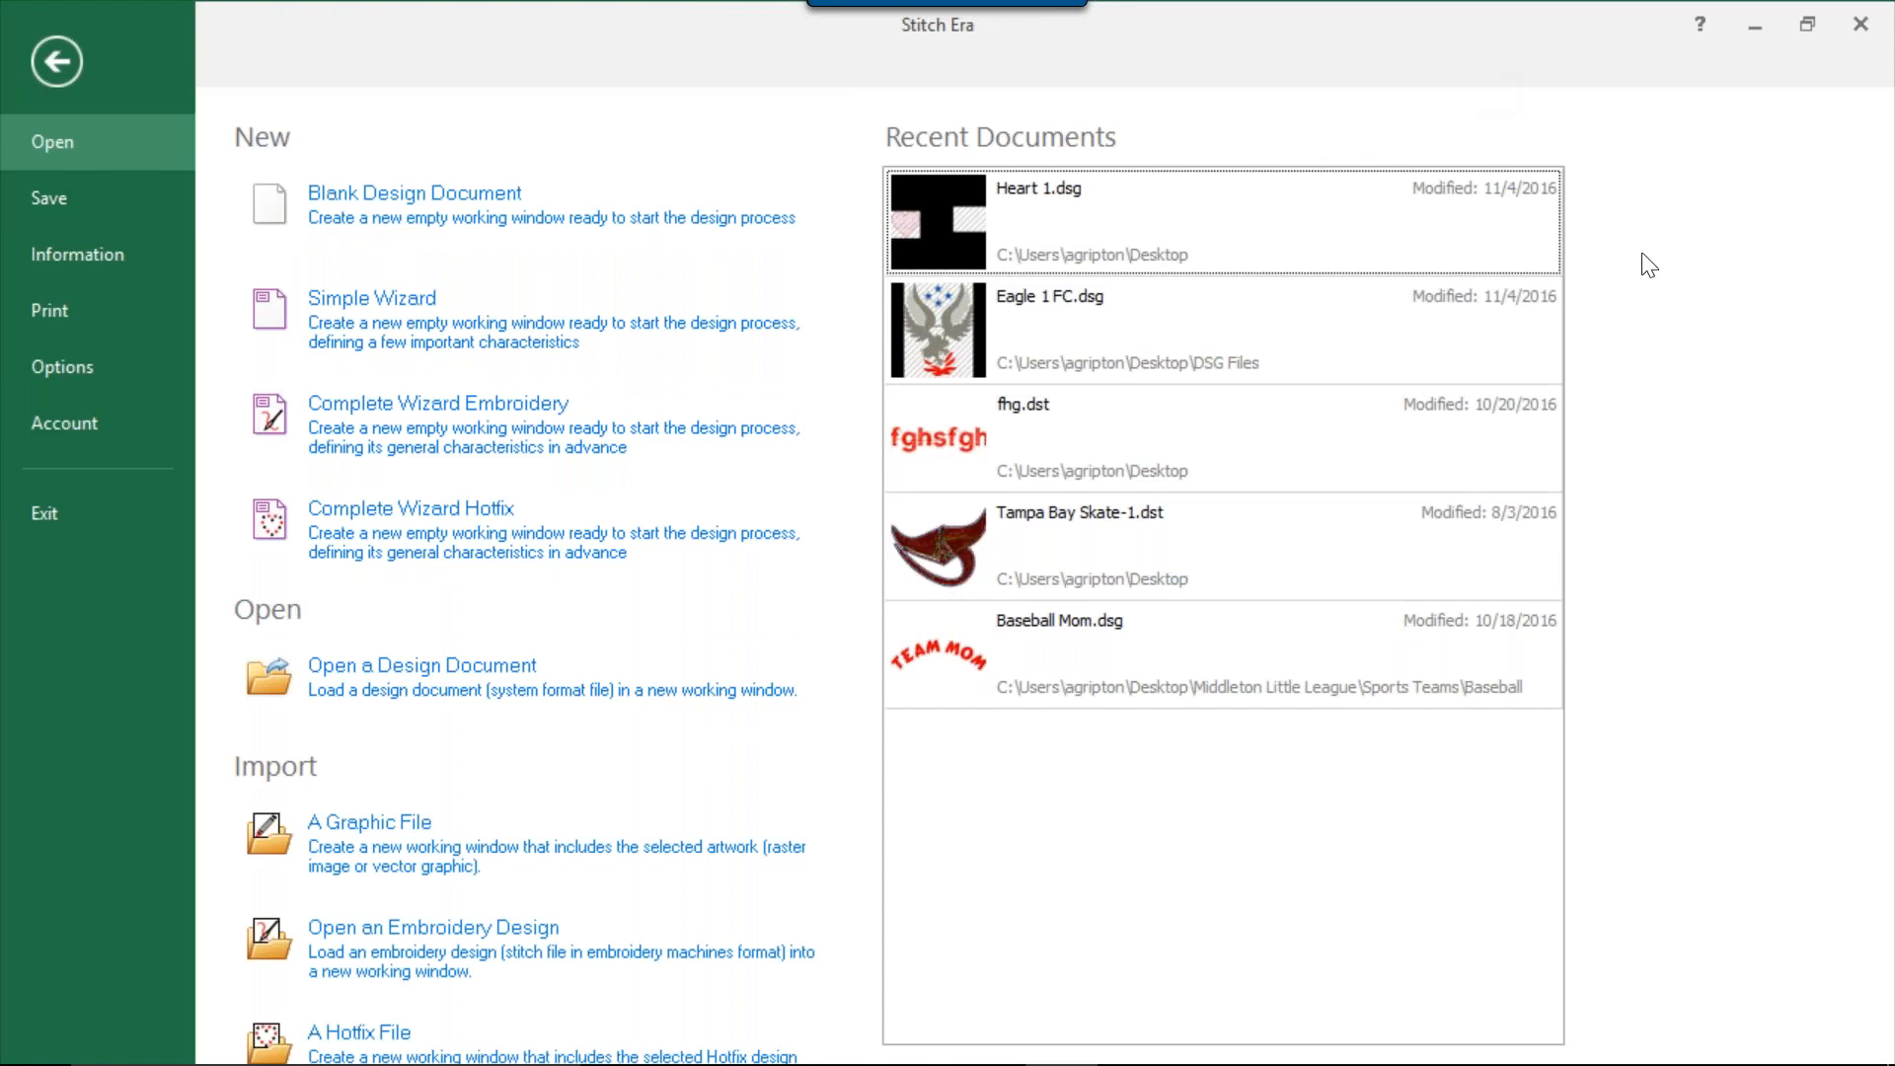
click(1798, 28)
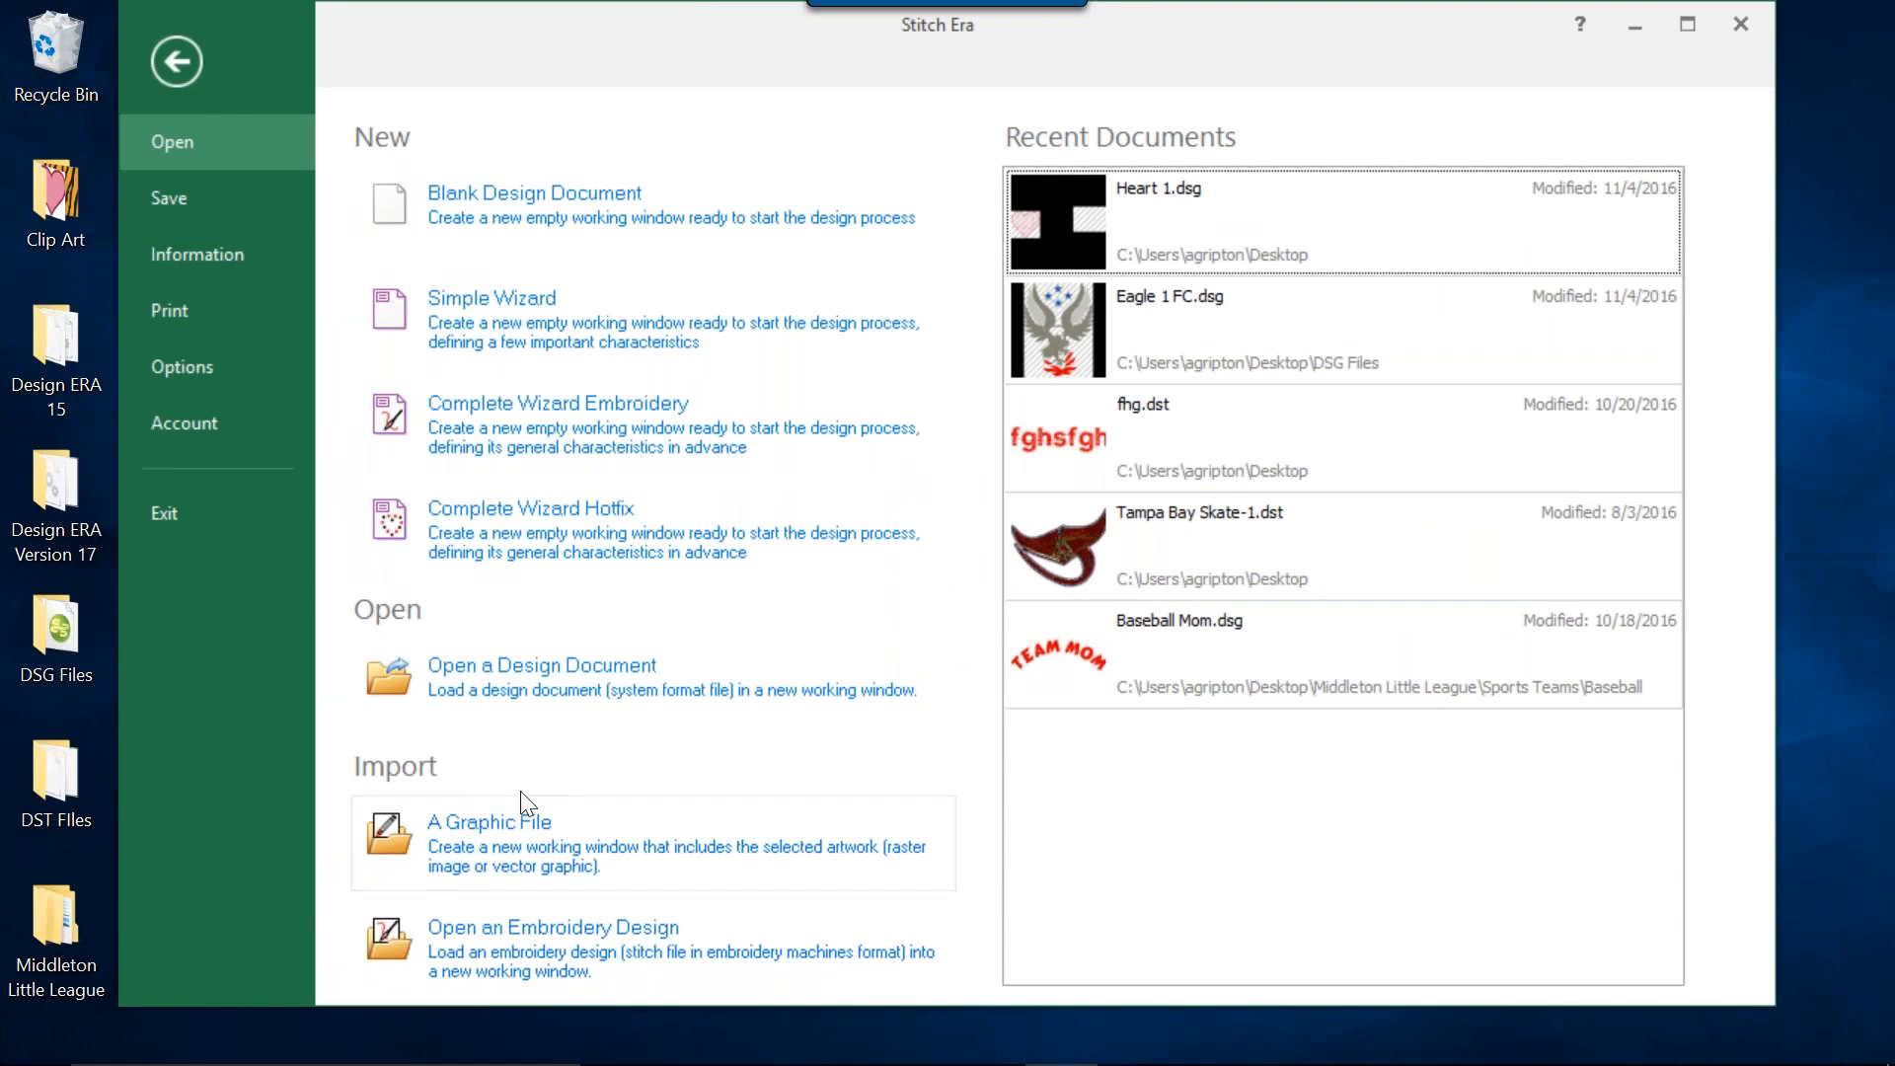
click(541, 736)
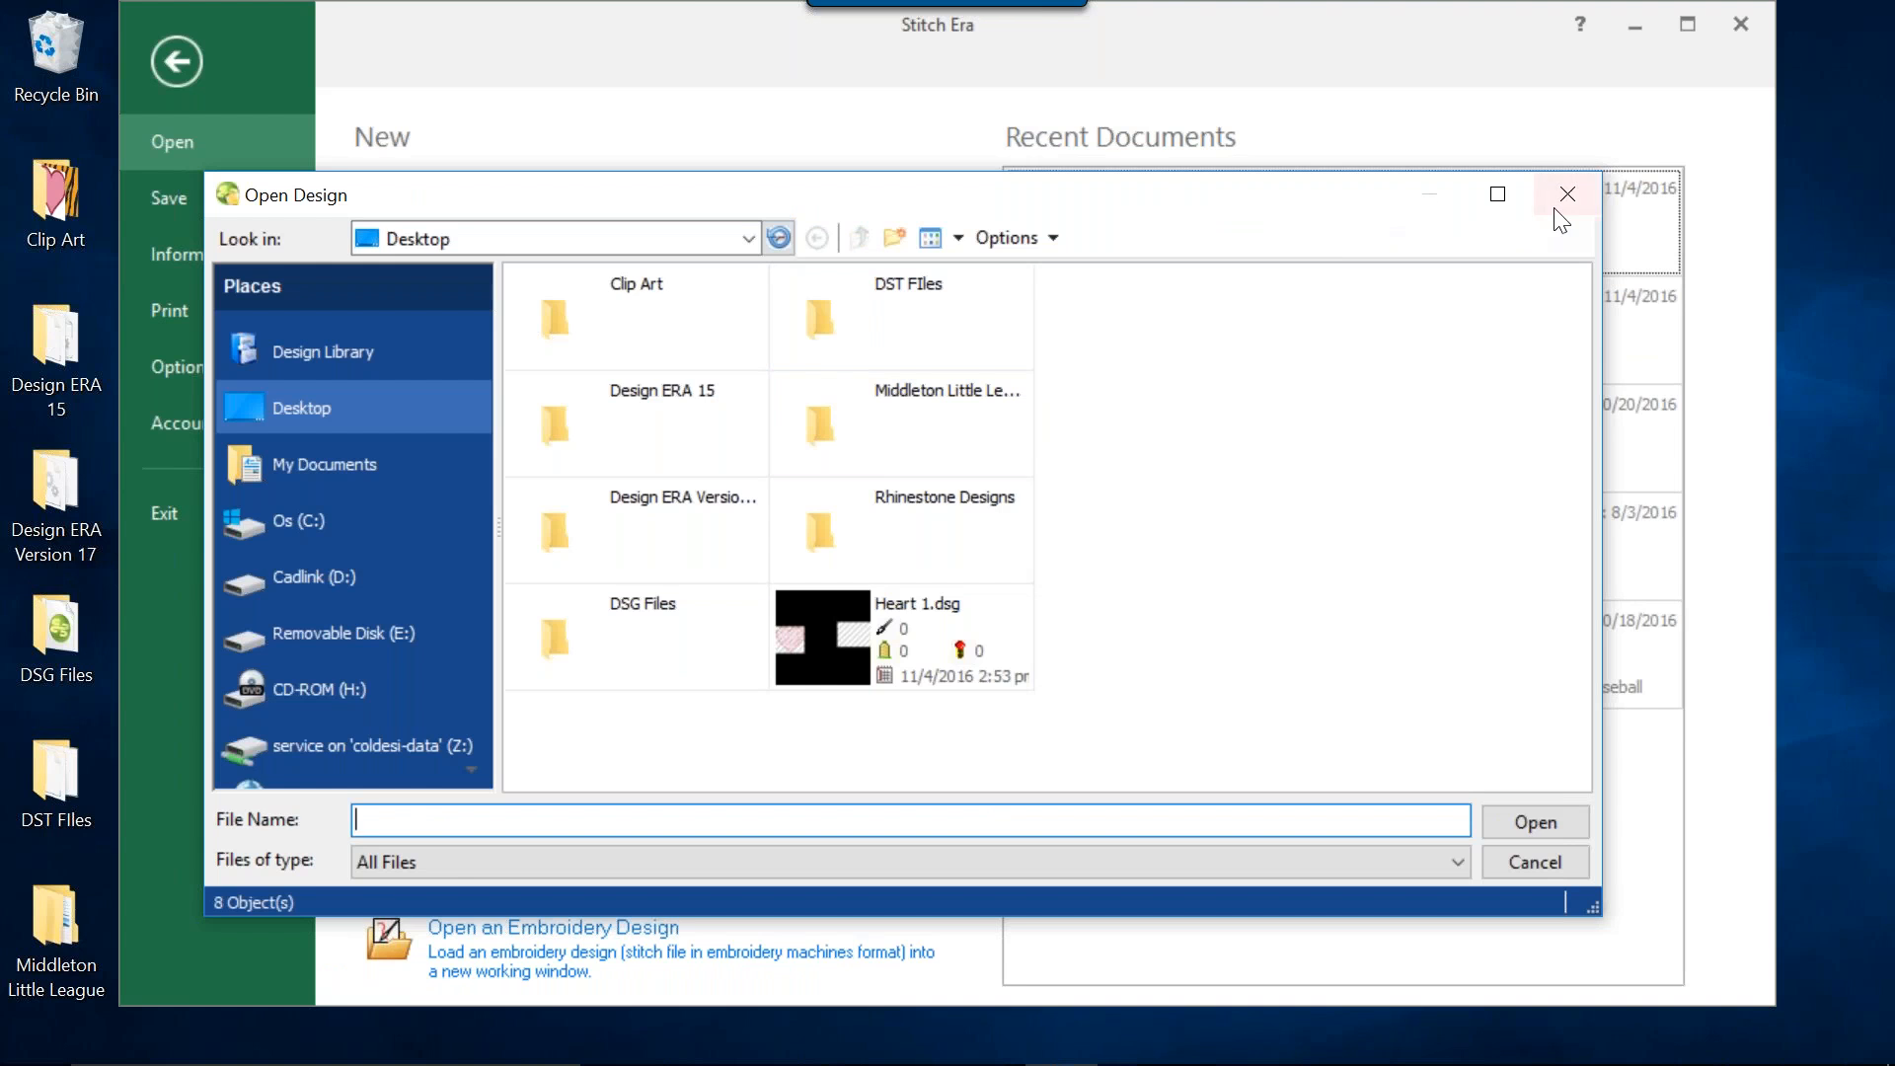
click(1565, 196)
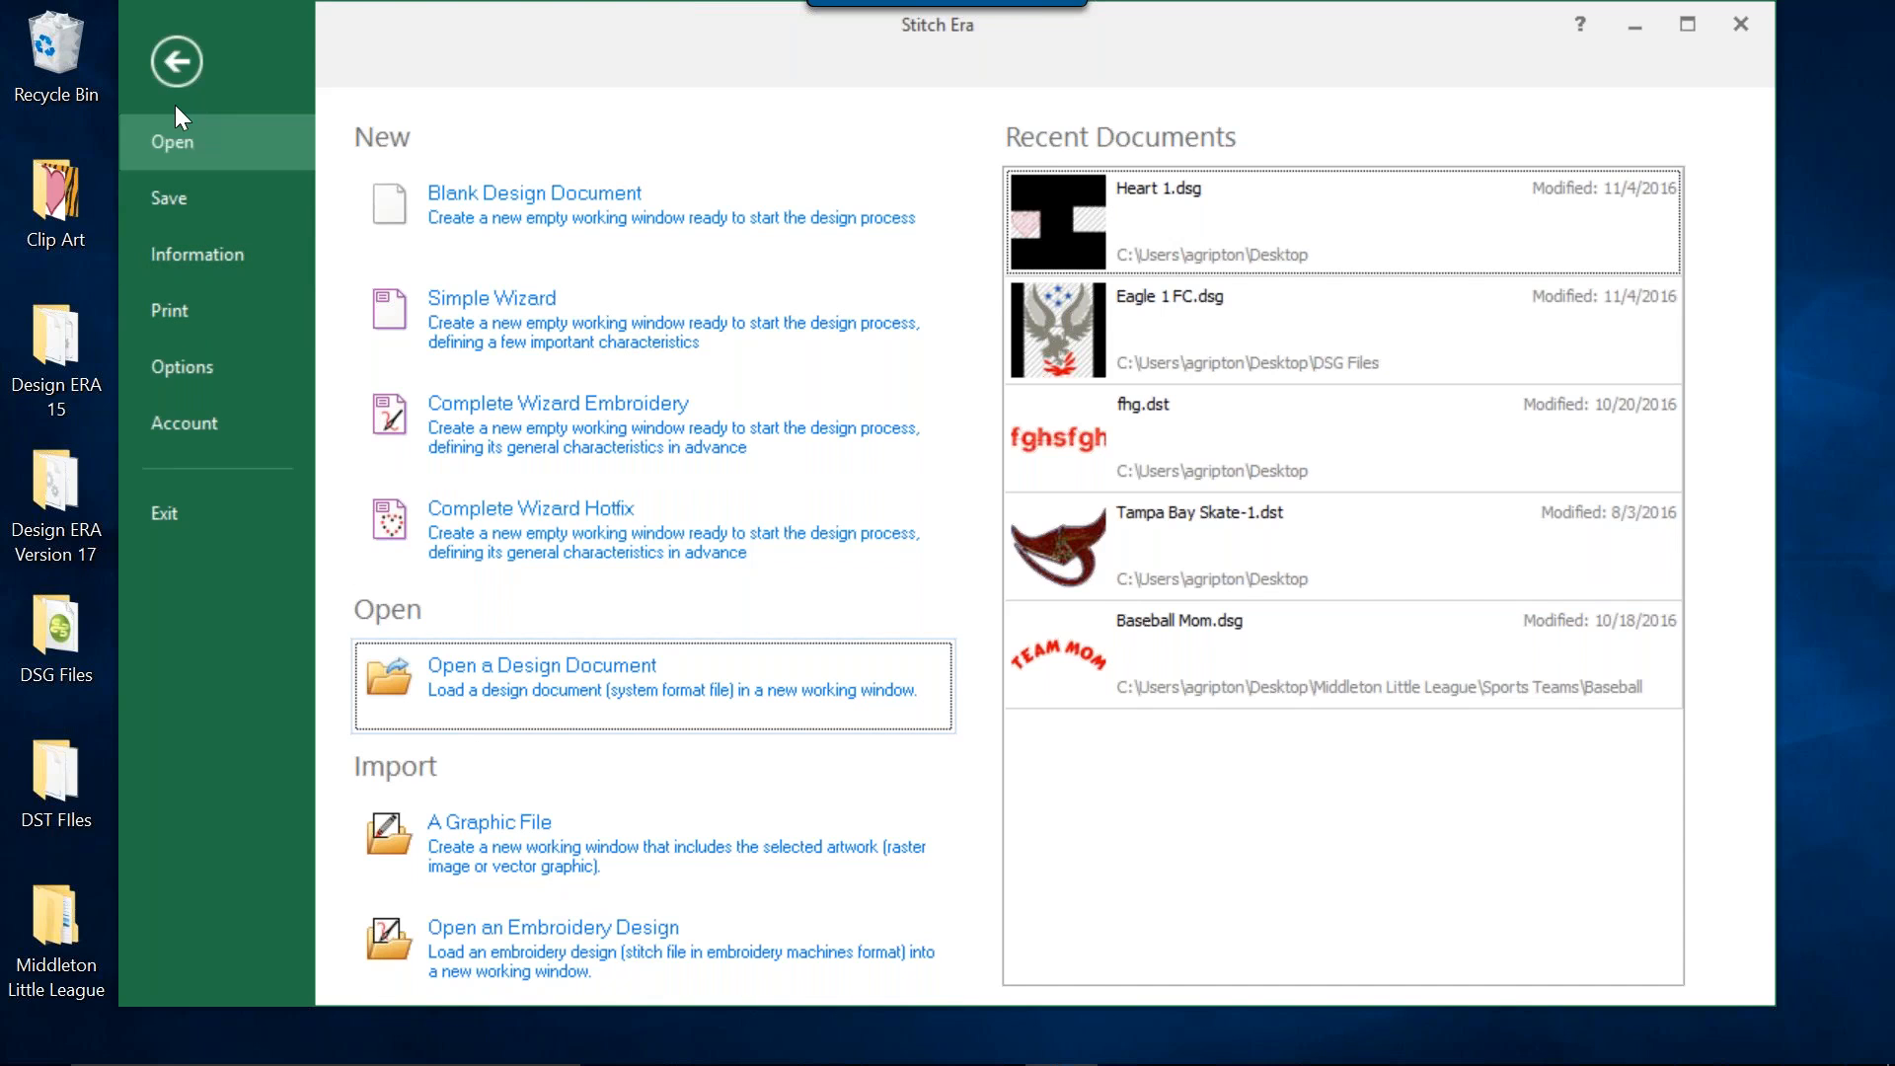
click(175, 72)
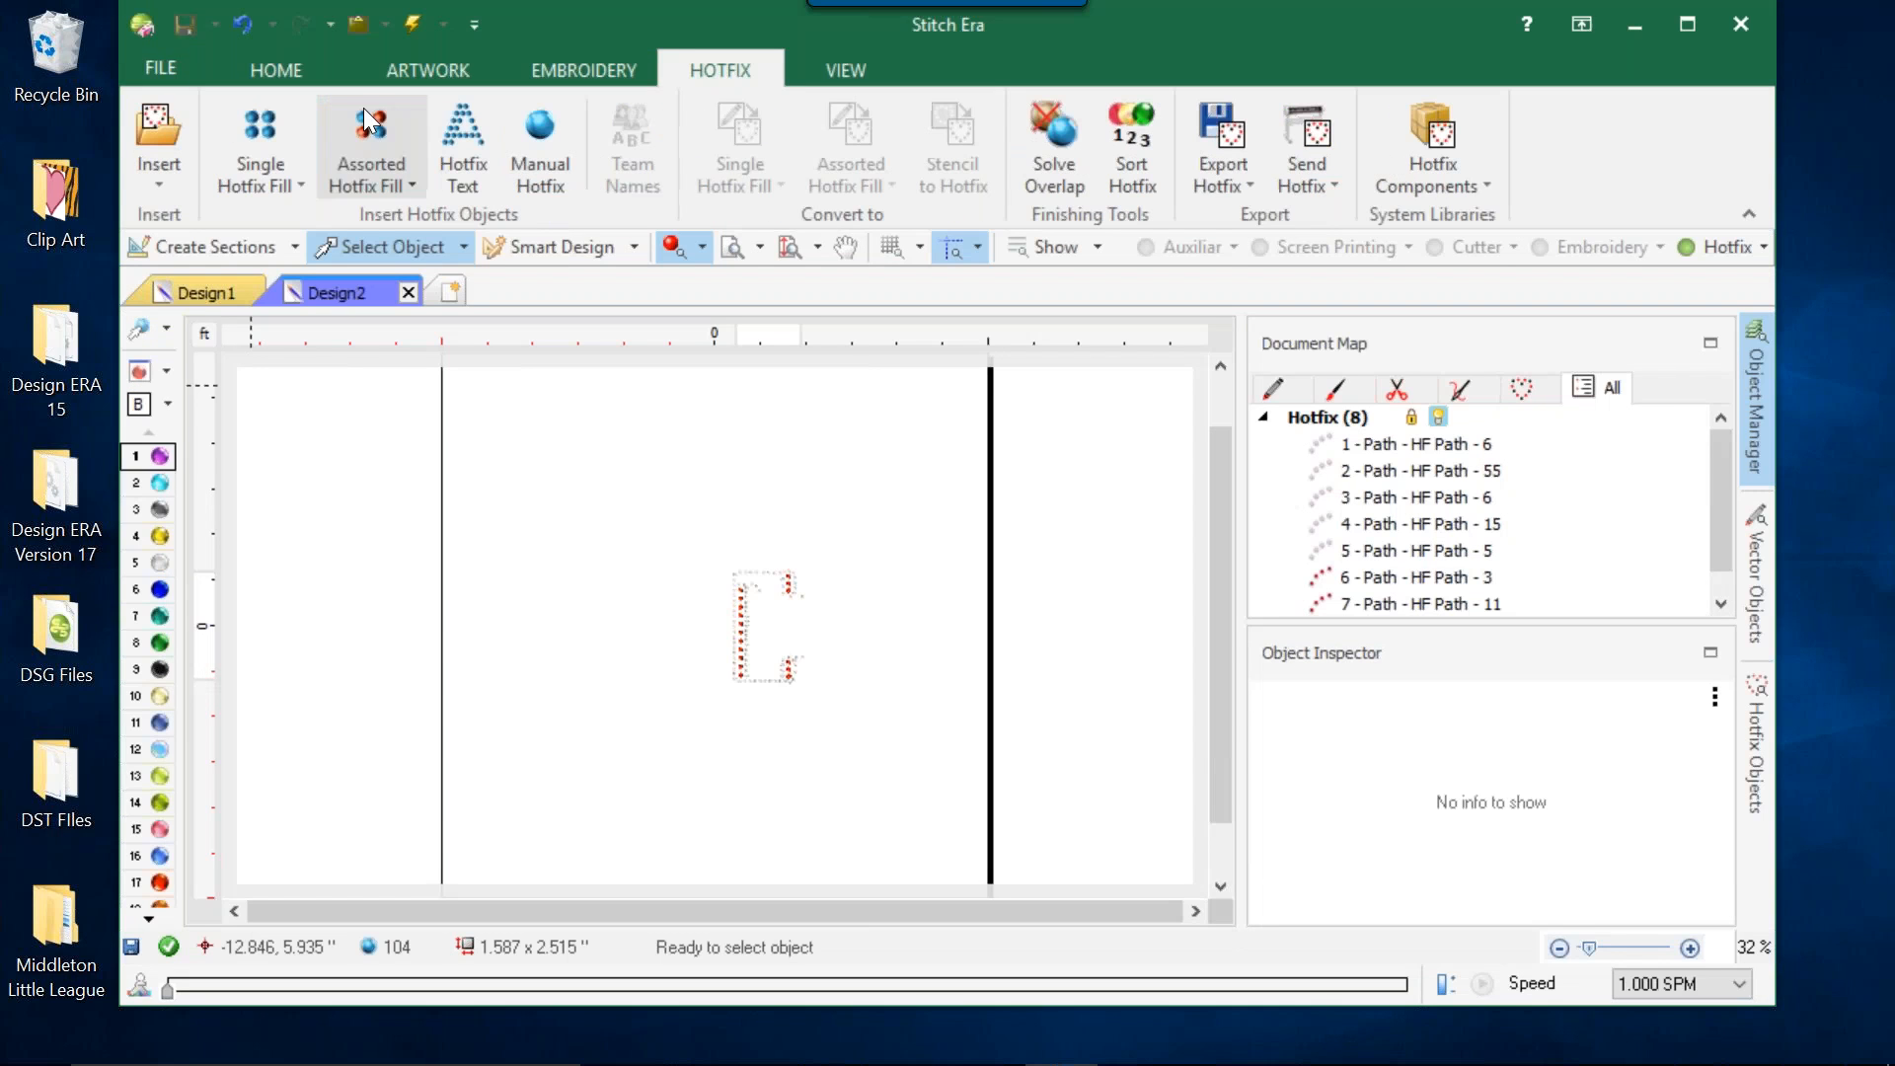
click(169, 65)
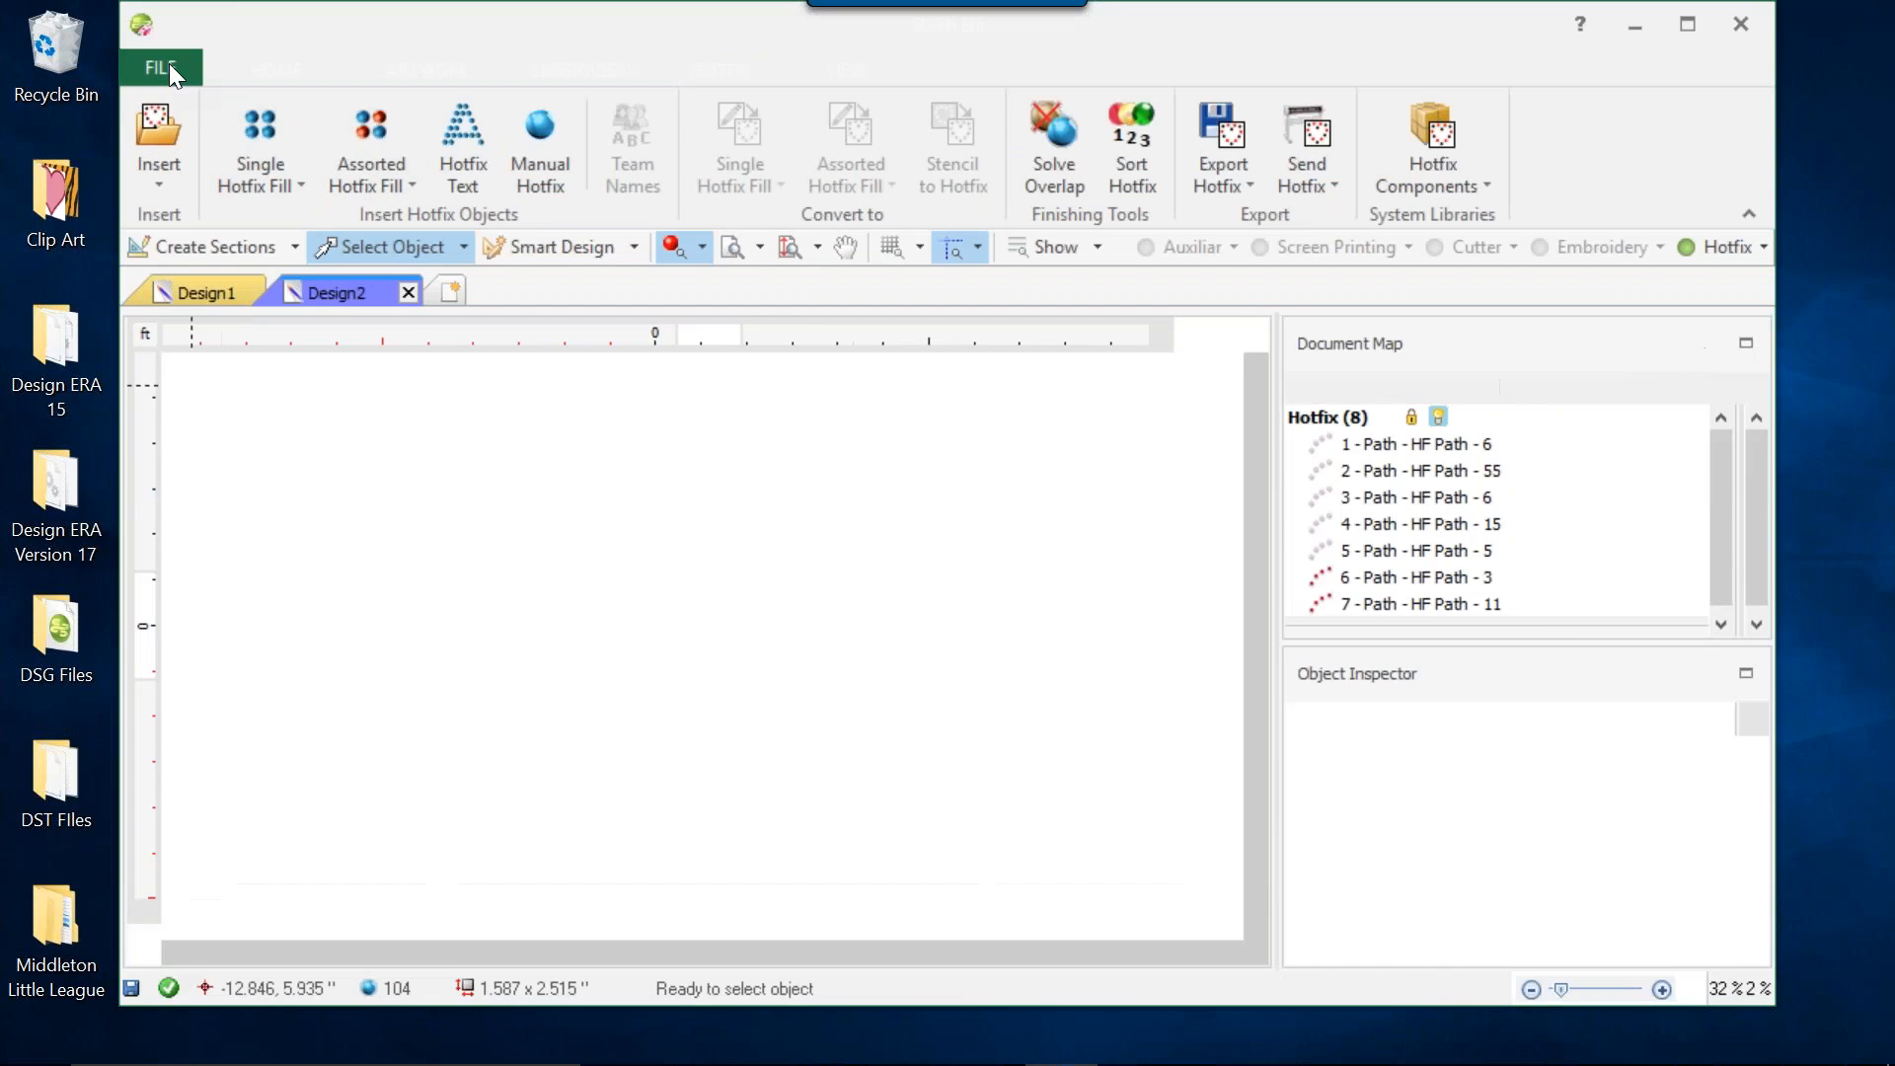
click(187, 55)
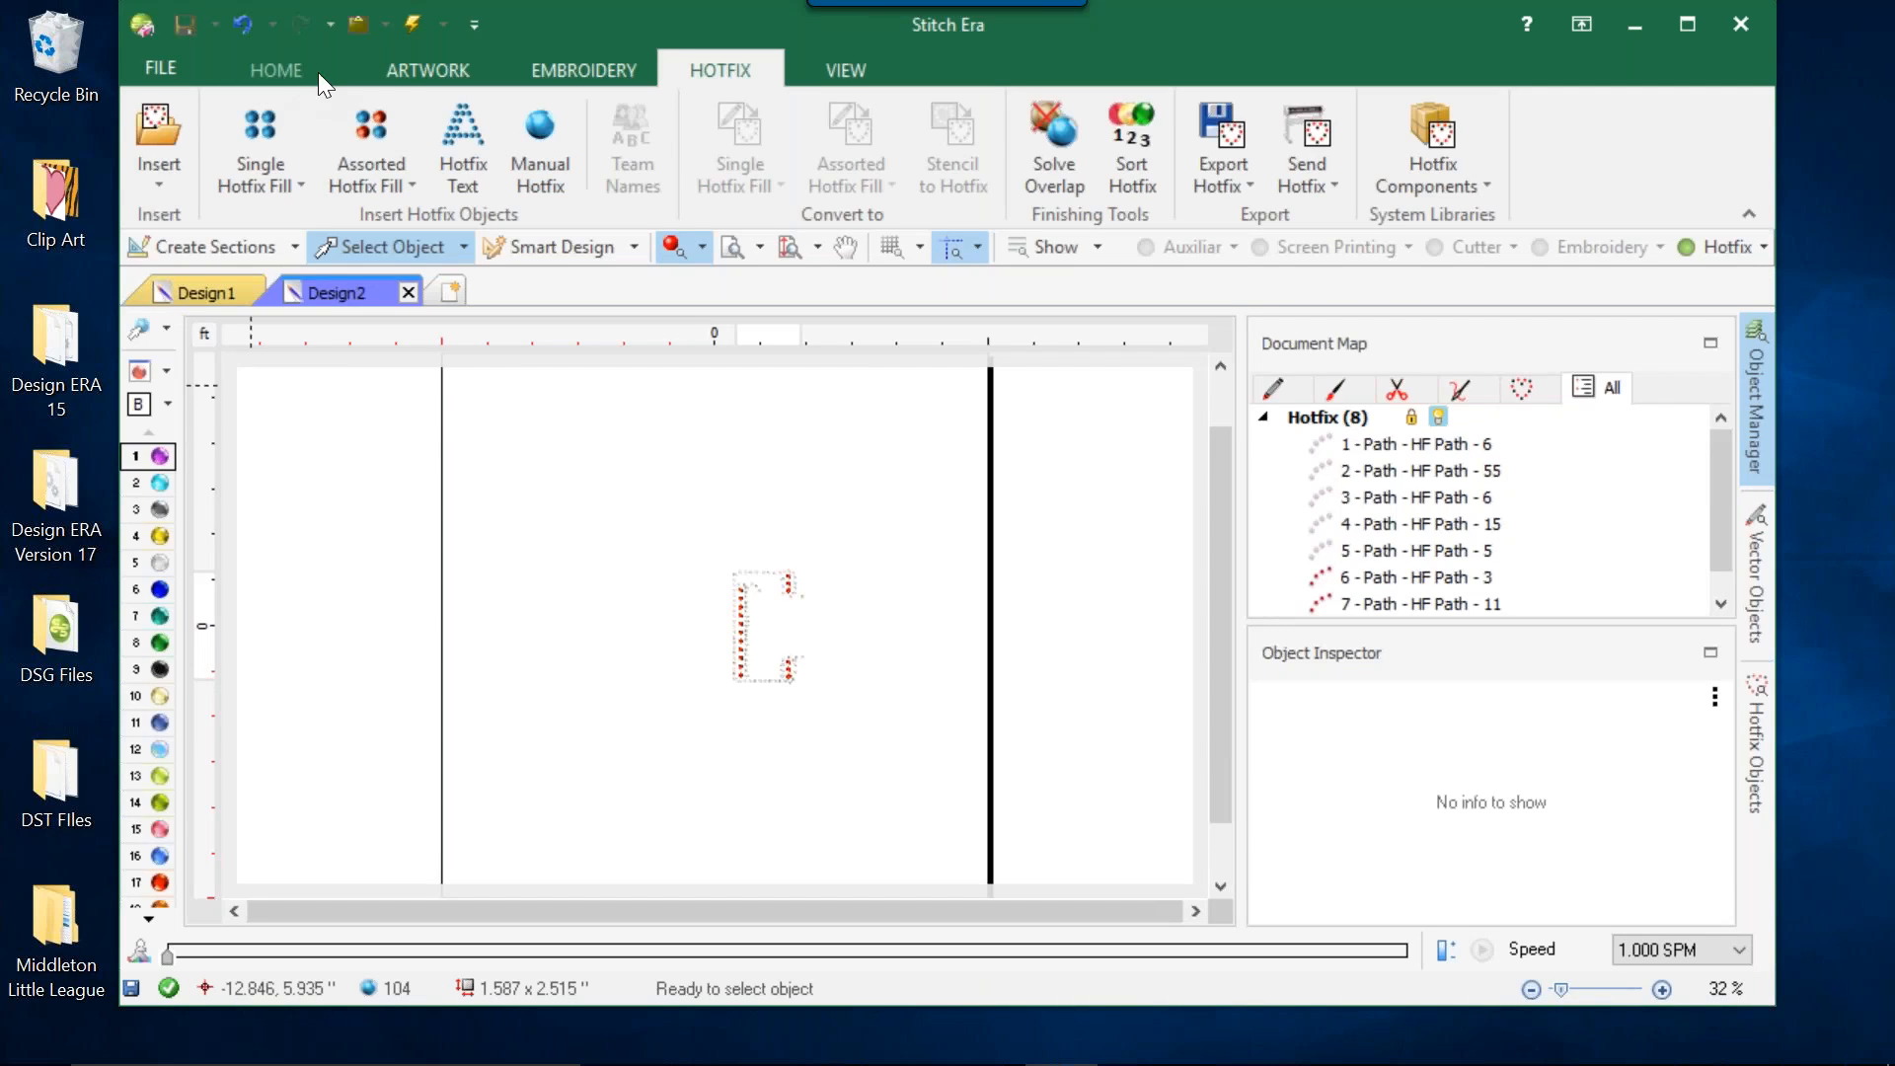
click(432, 70)
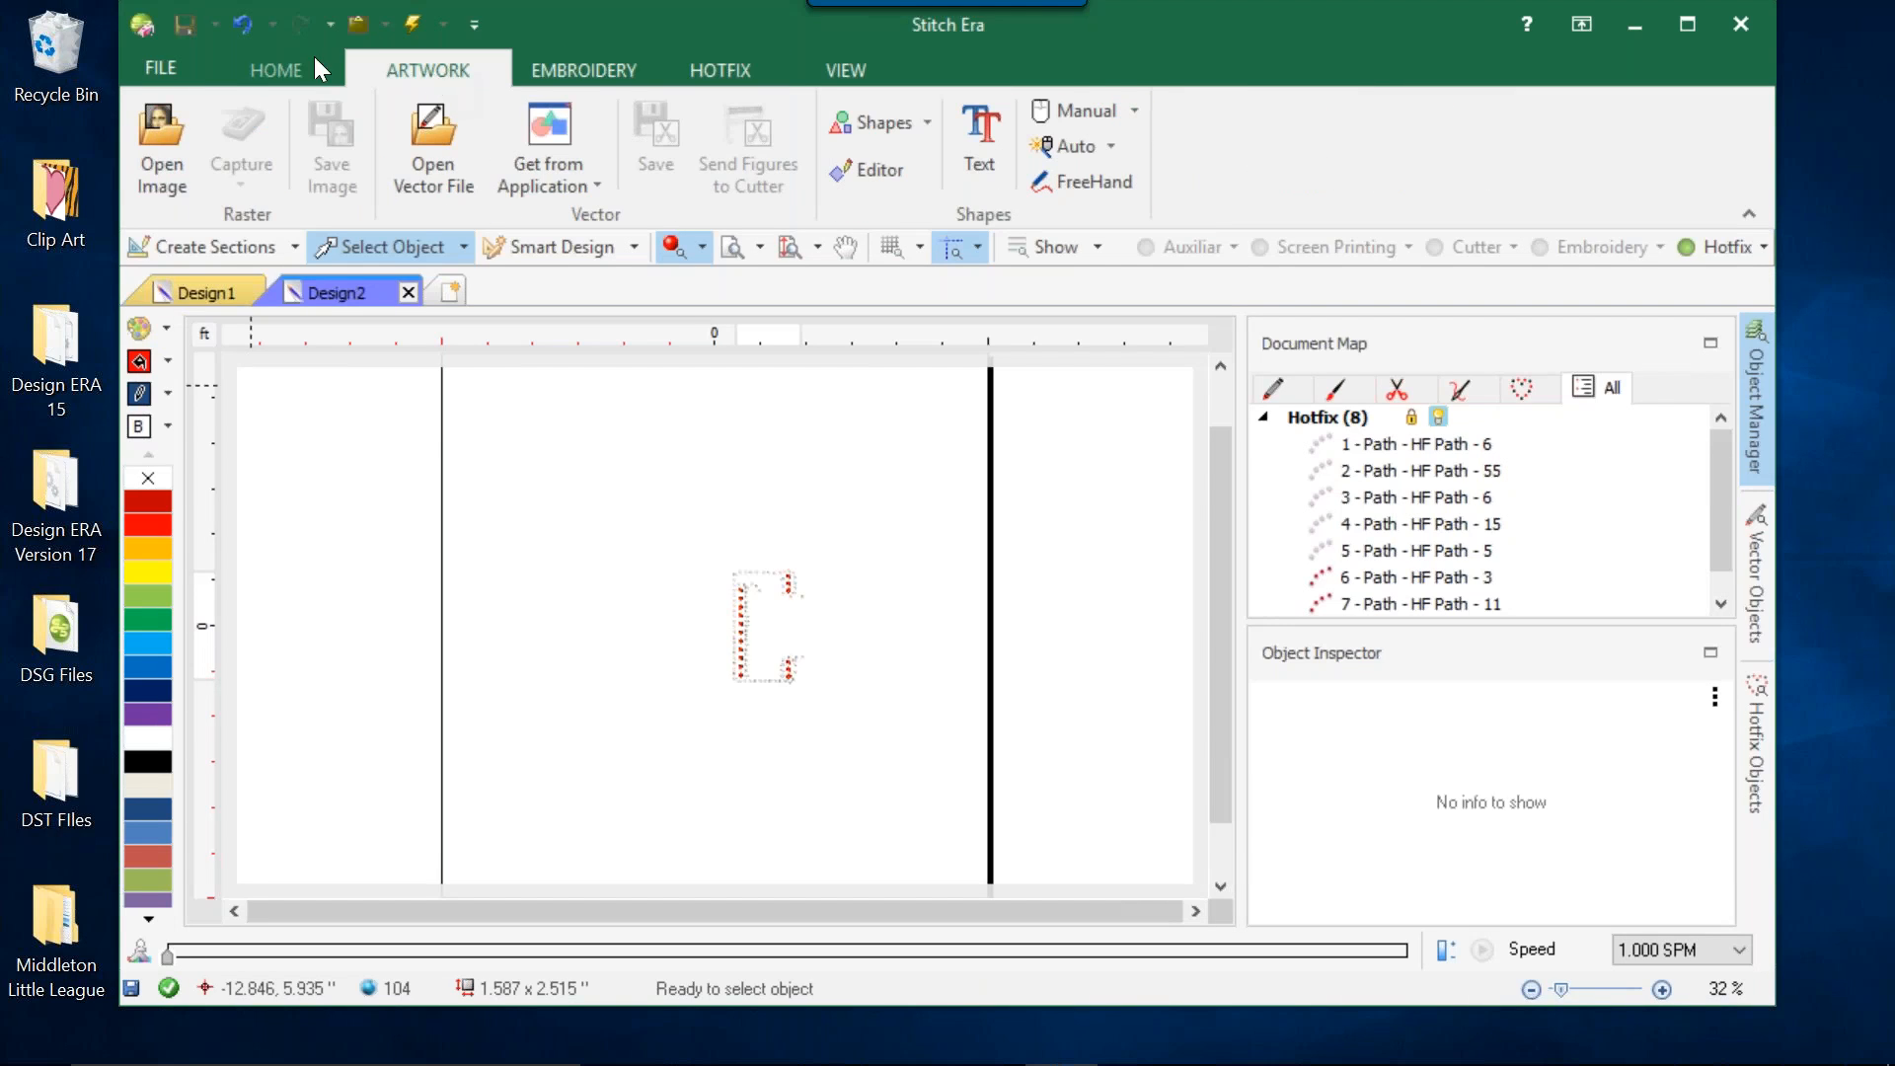
Browse the Catalogs for Hotfix Designs (Machine format) and their folders, reopen the catalogs for another look, and close them.
click(261, 66)
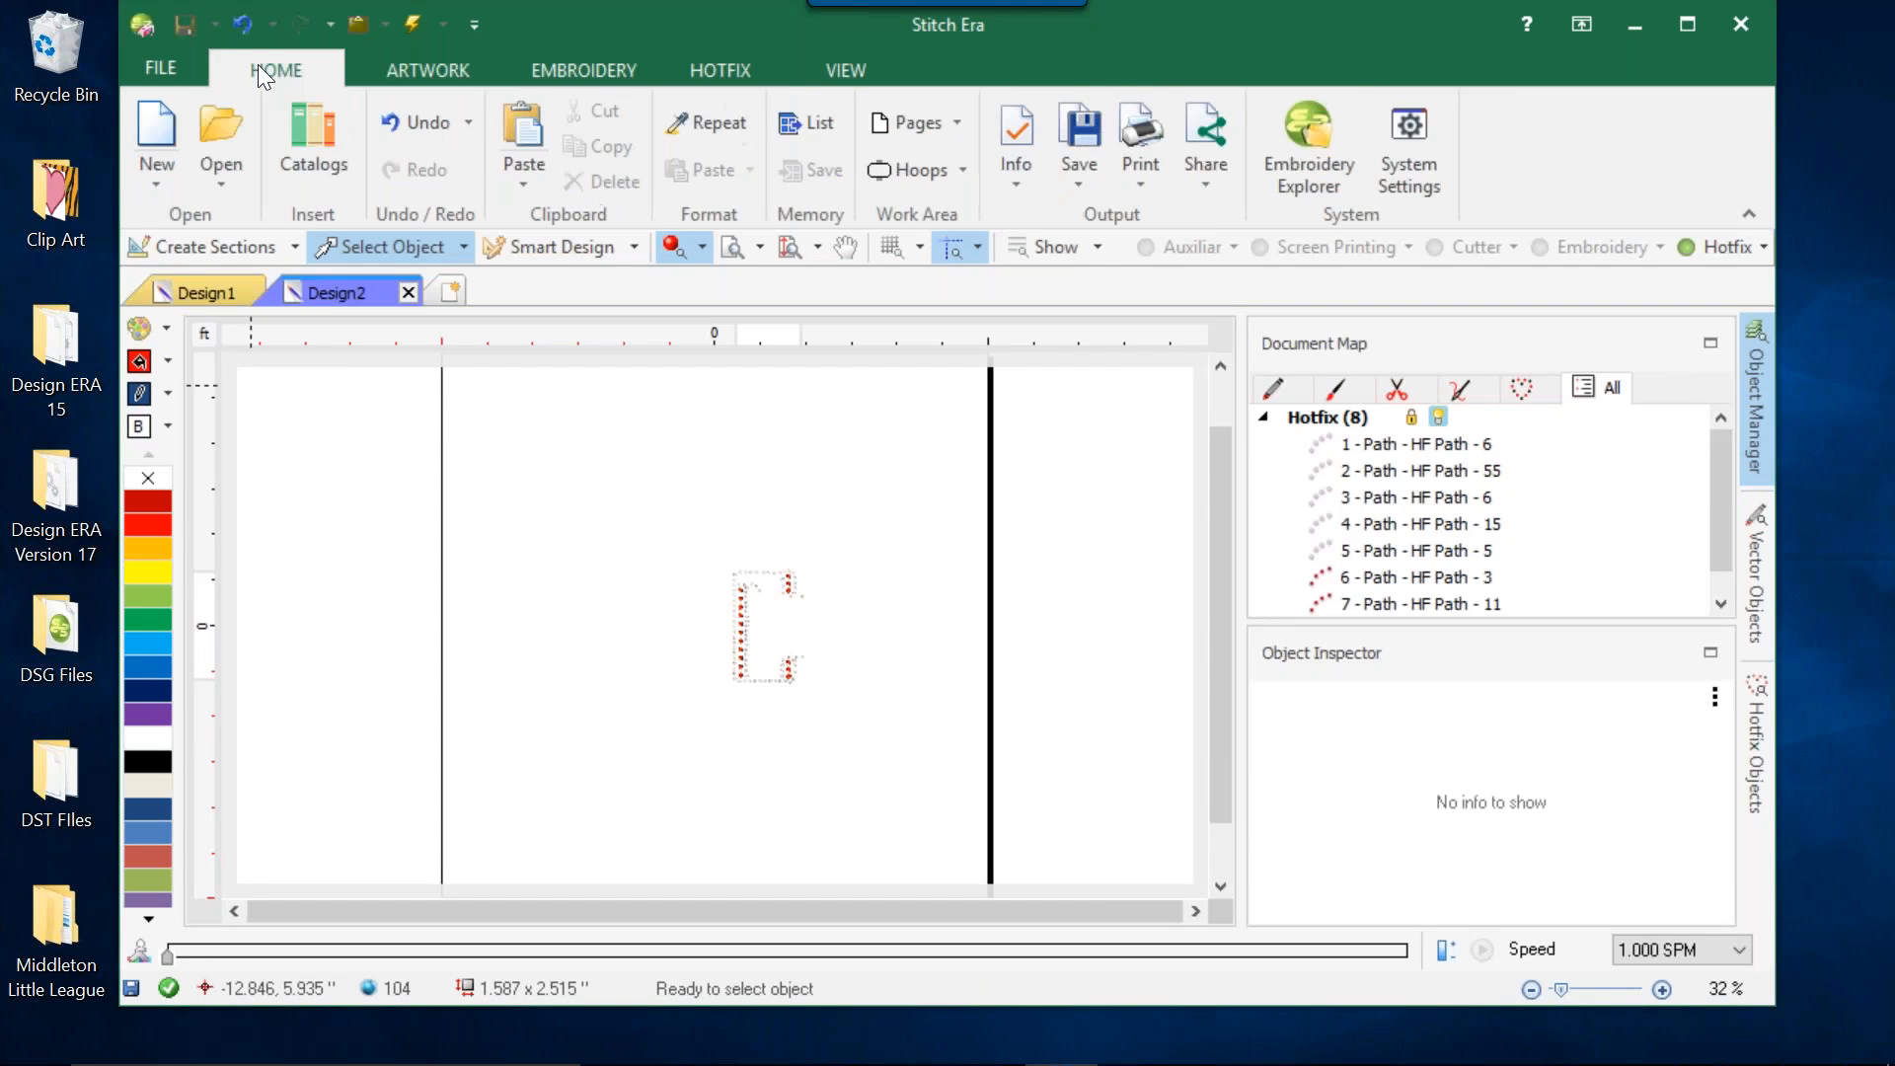
click(314, 125)
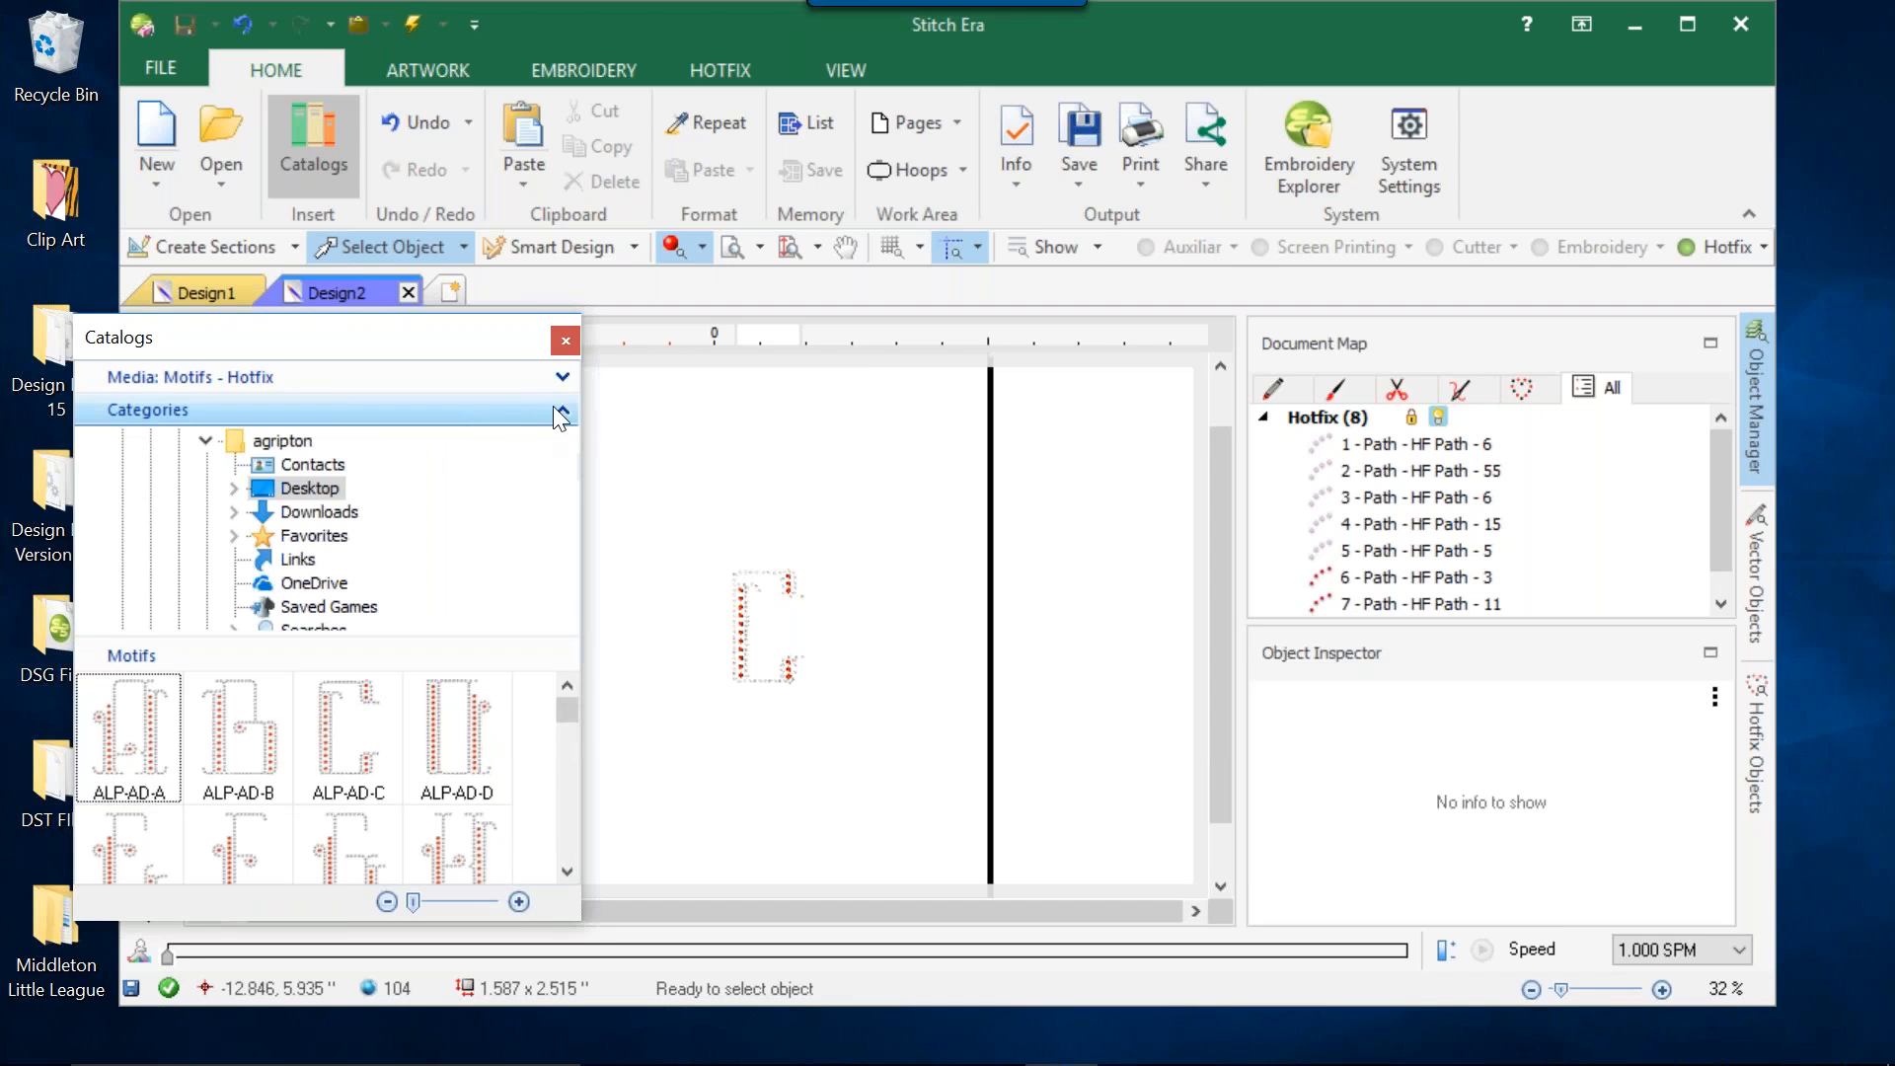
click(554, 408)
click(561, 378)
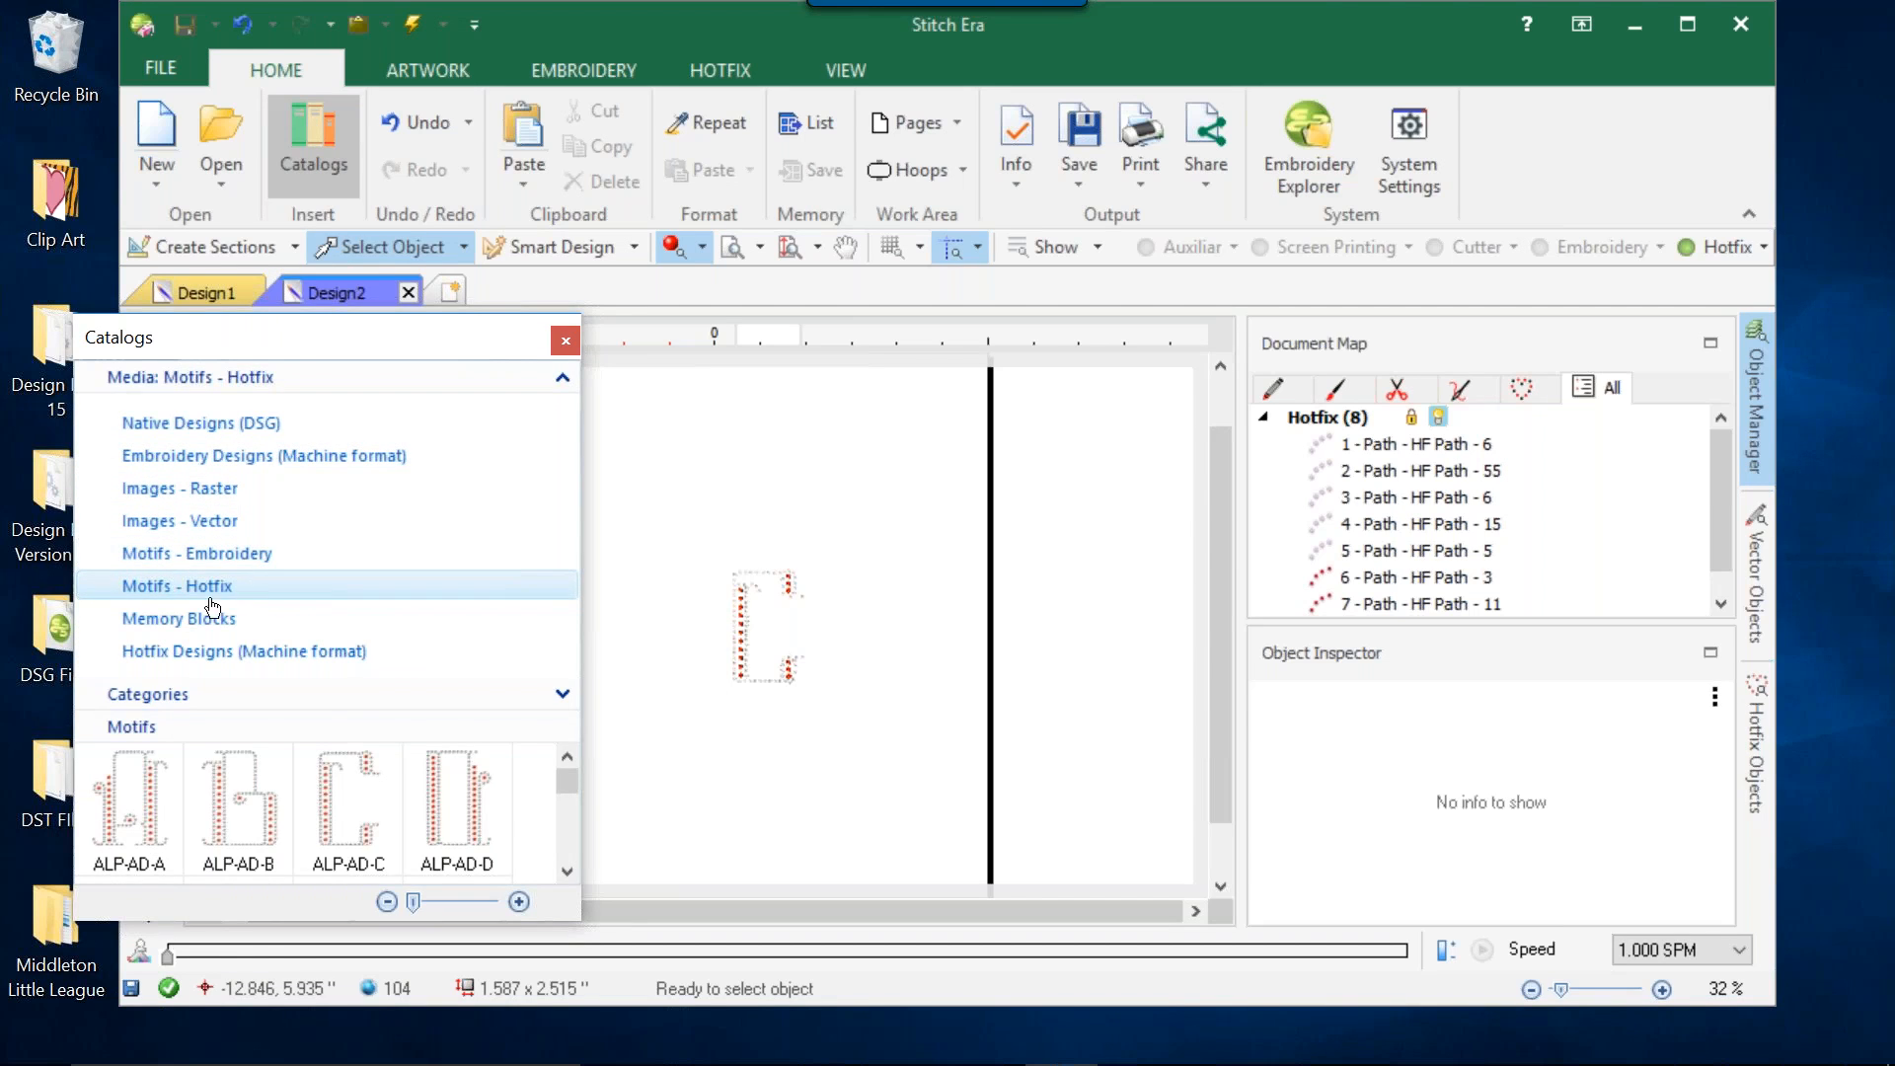
click(248, 654)
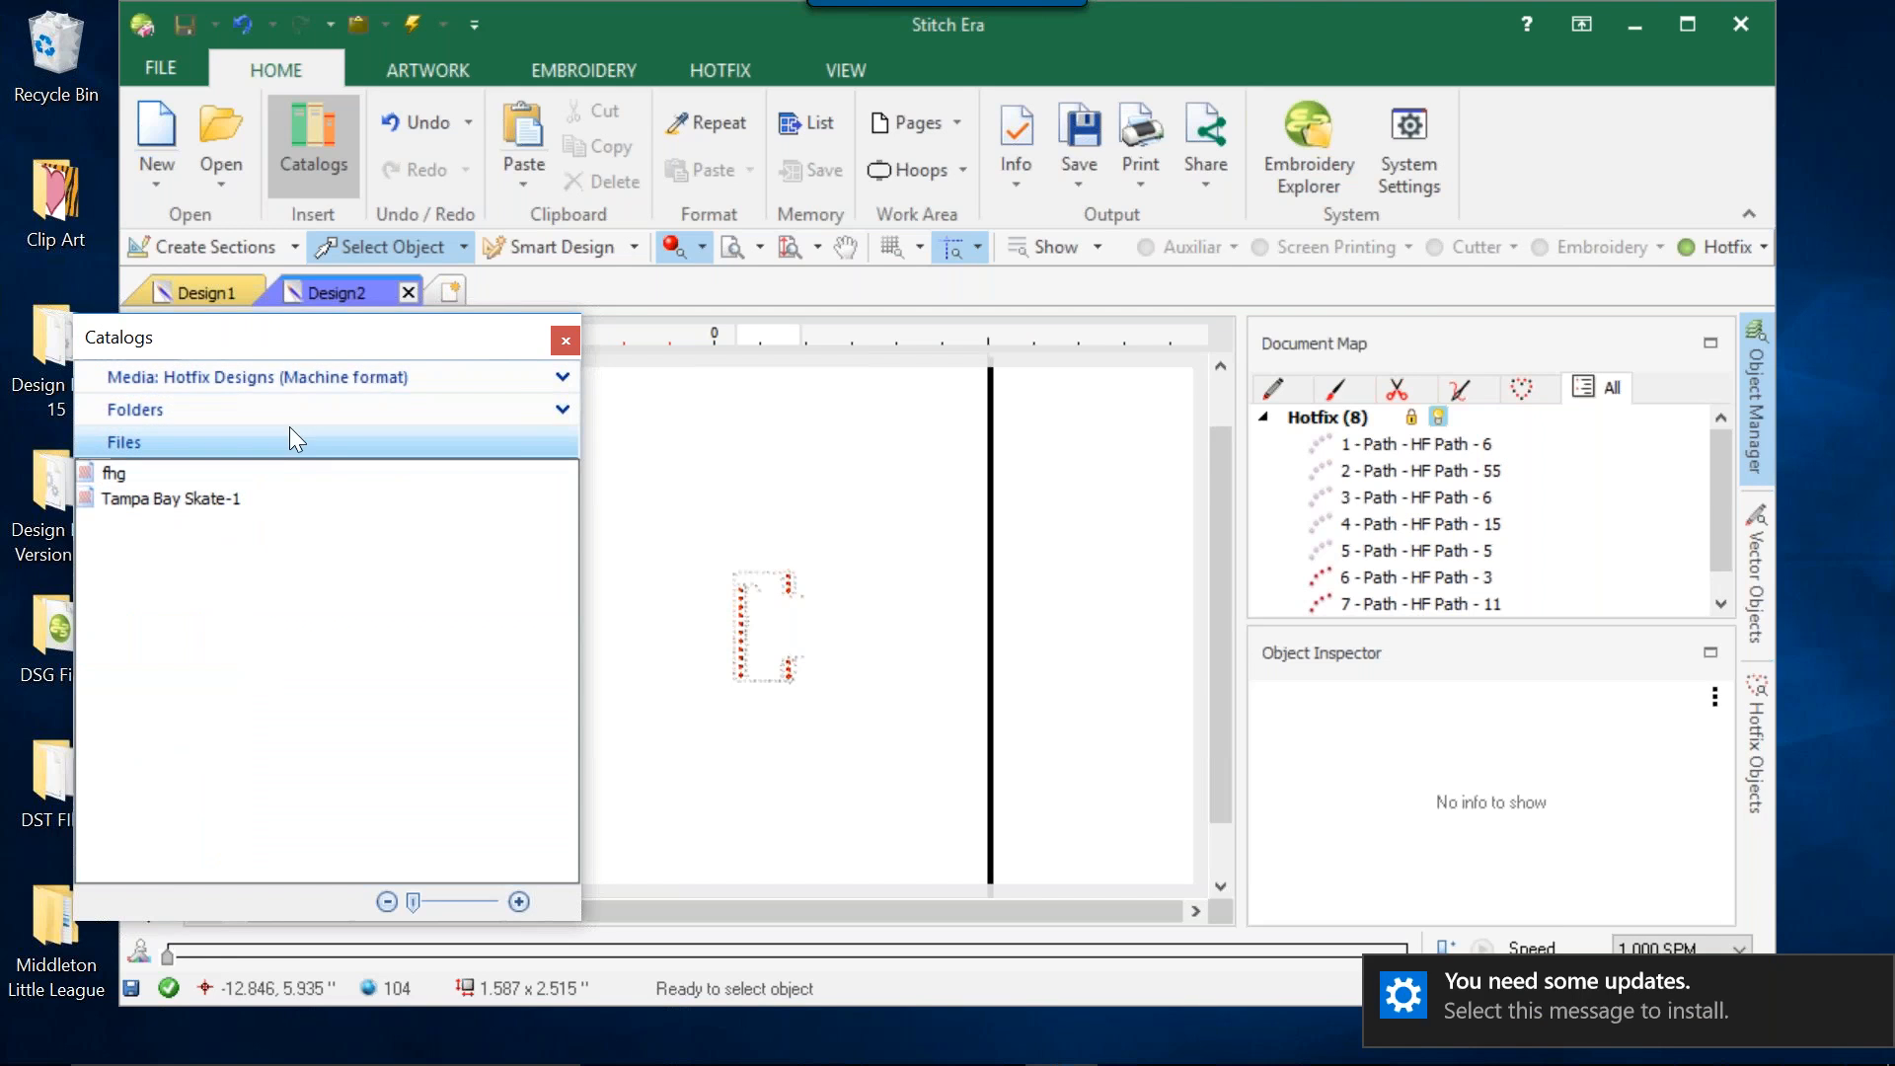
click(460, 408)
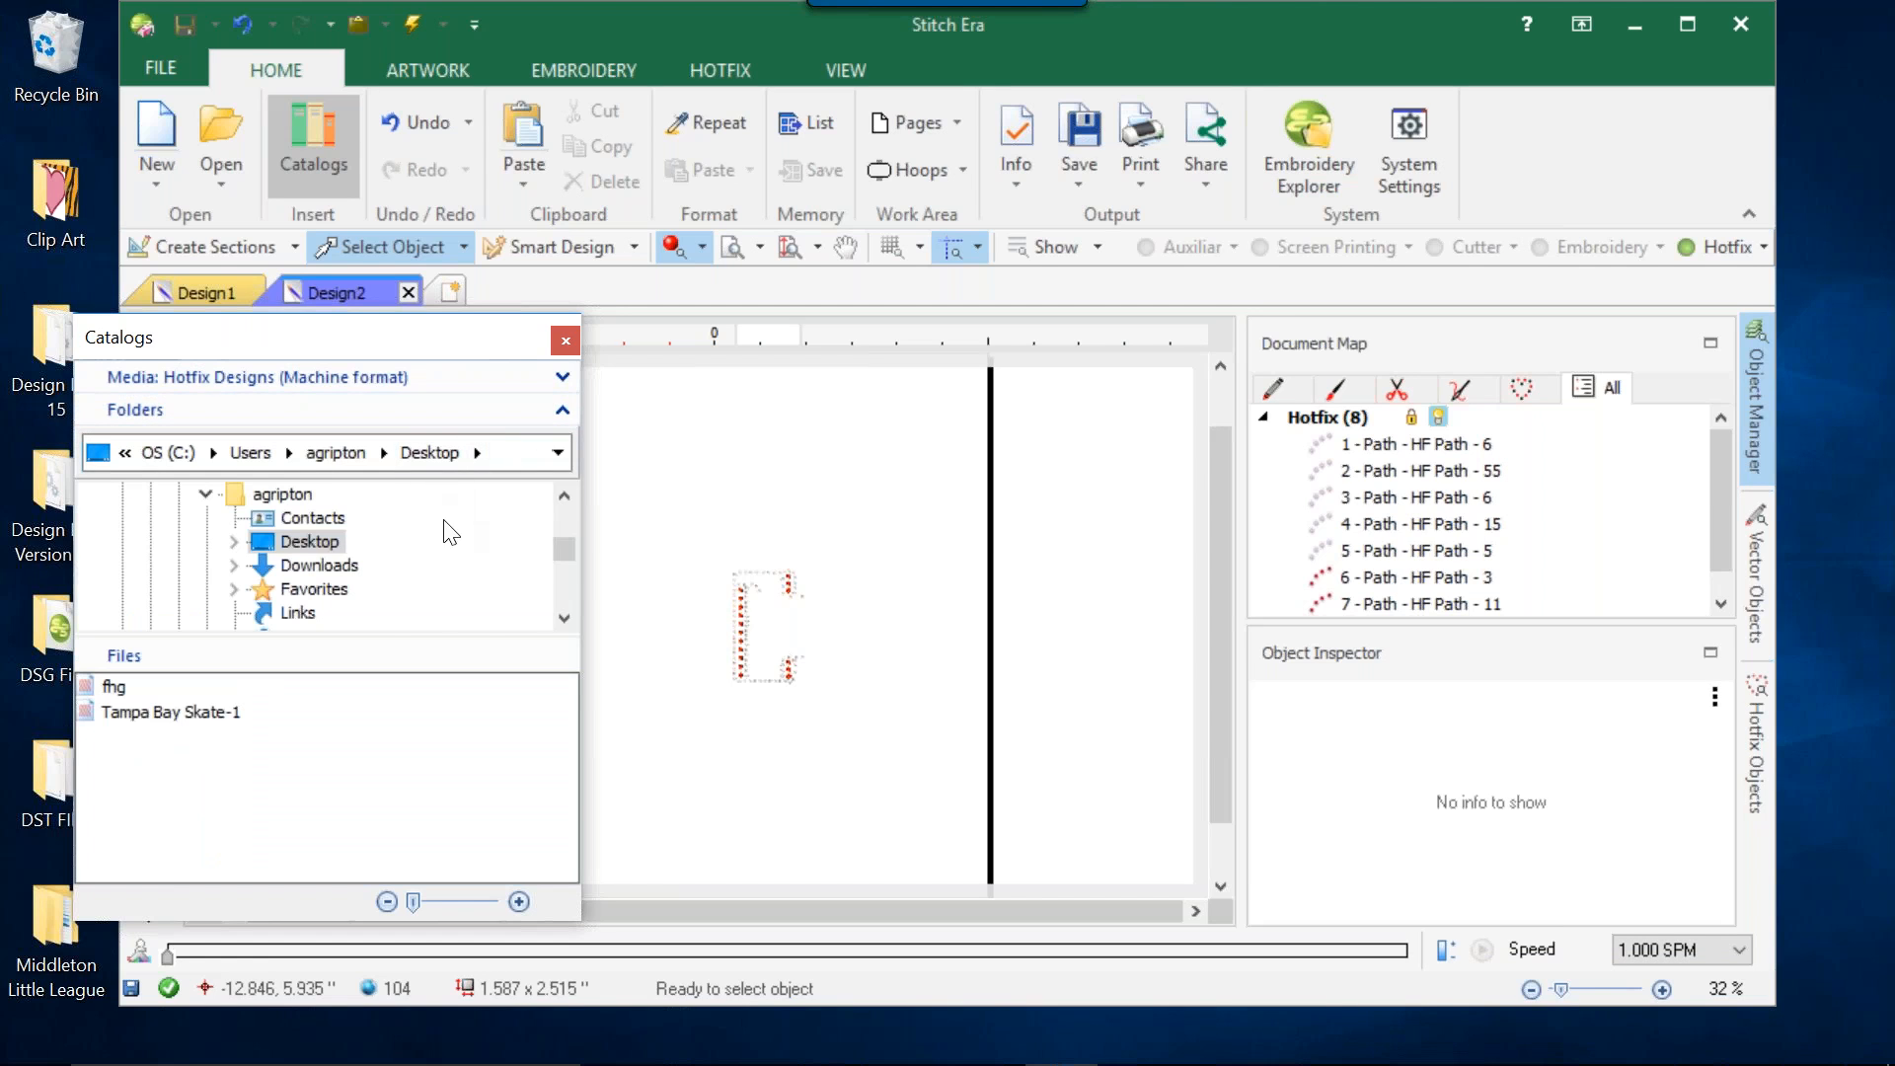
mouse_move(560, 547)
mouse_down()
mouse_move(570, 591)
mouse_move(568, 543)
mouse_up()
click(566, 341)
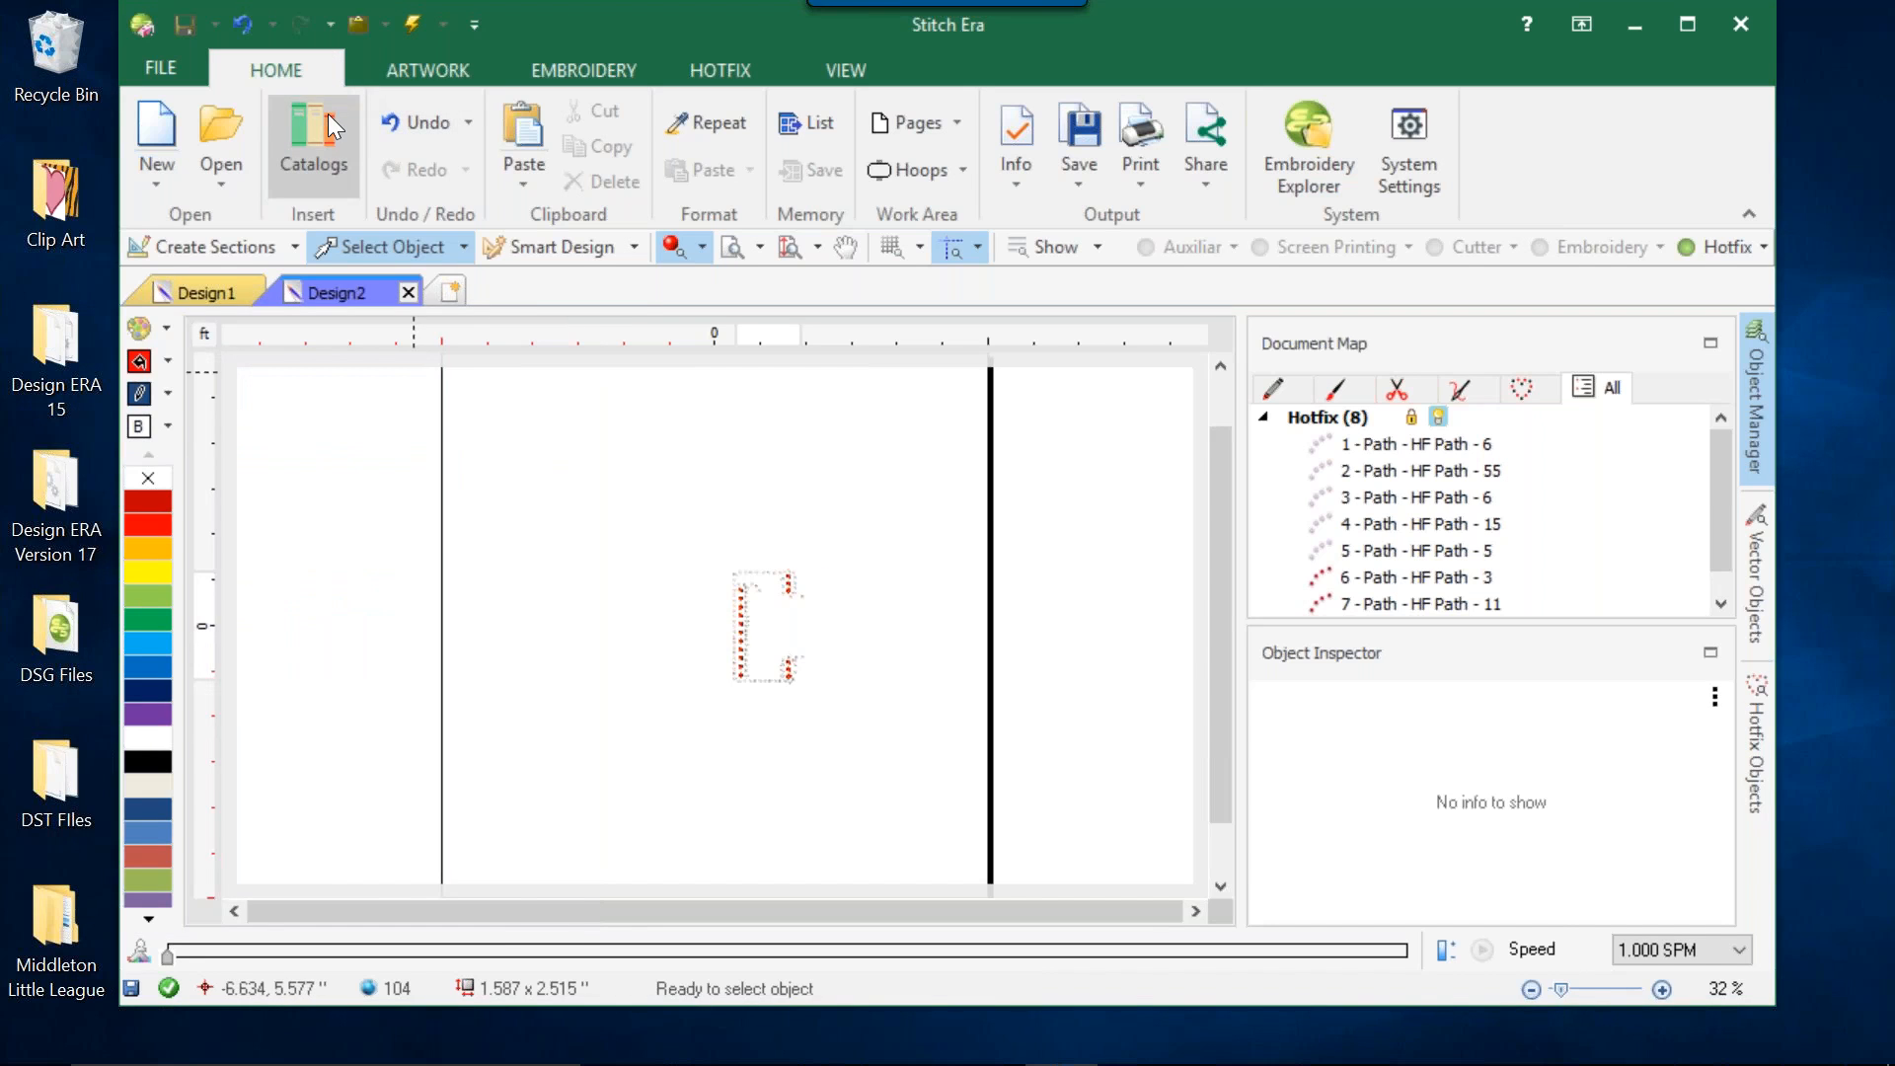
click(314, 138)
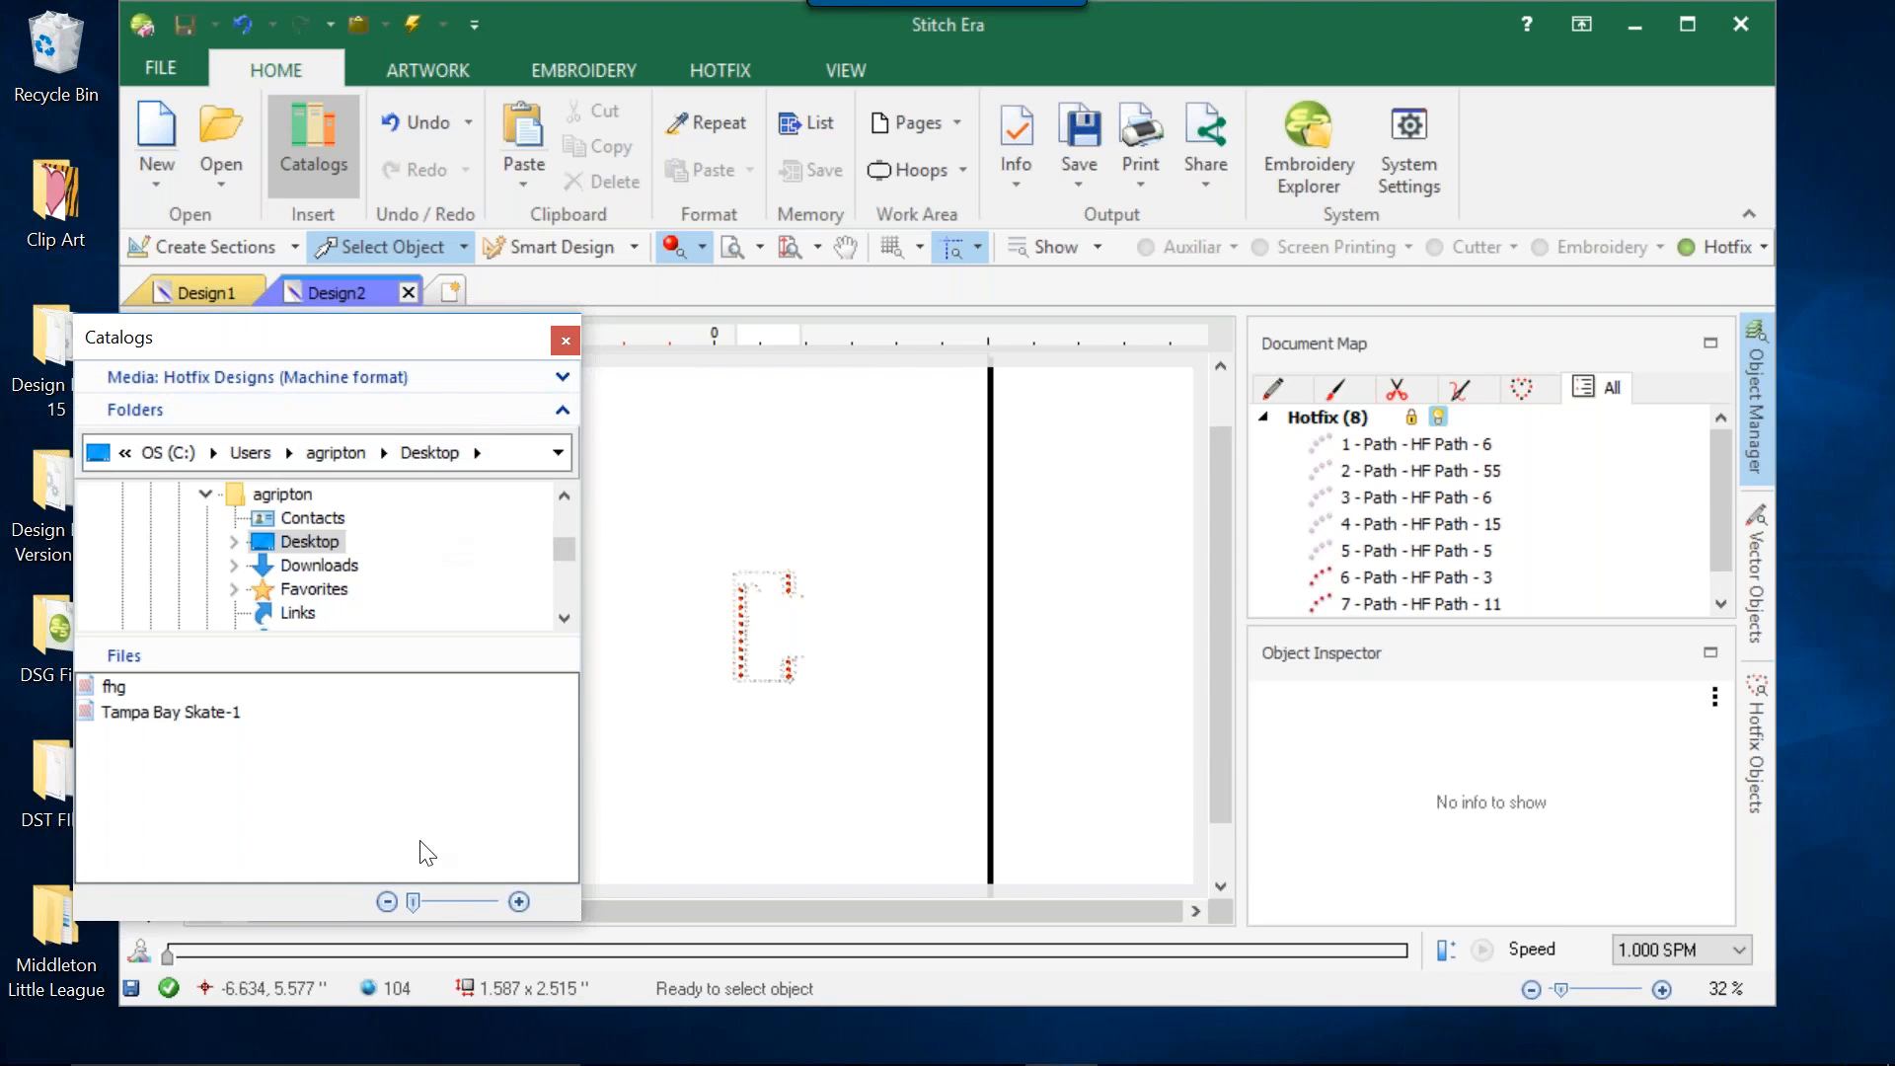
click(565, 341)
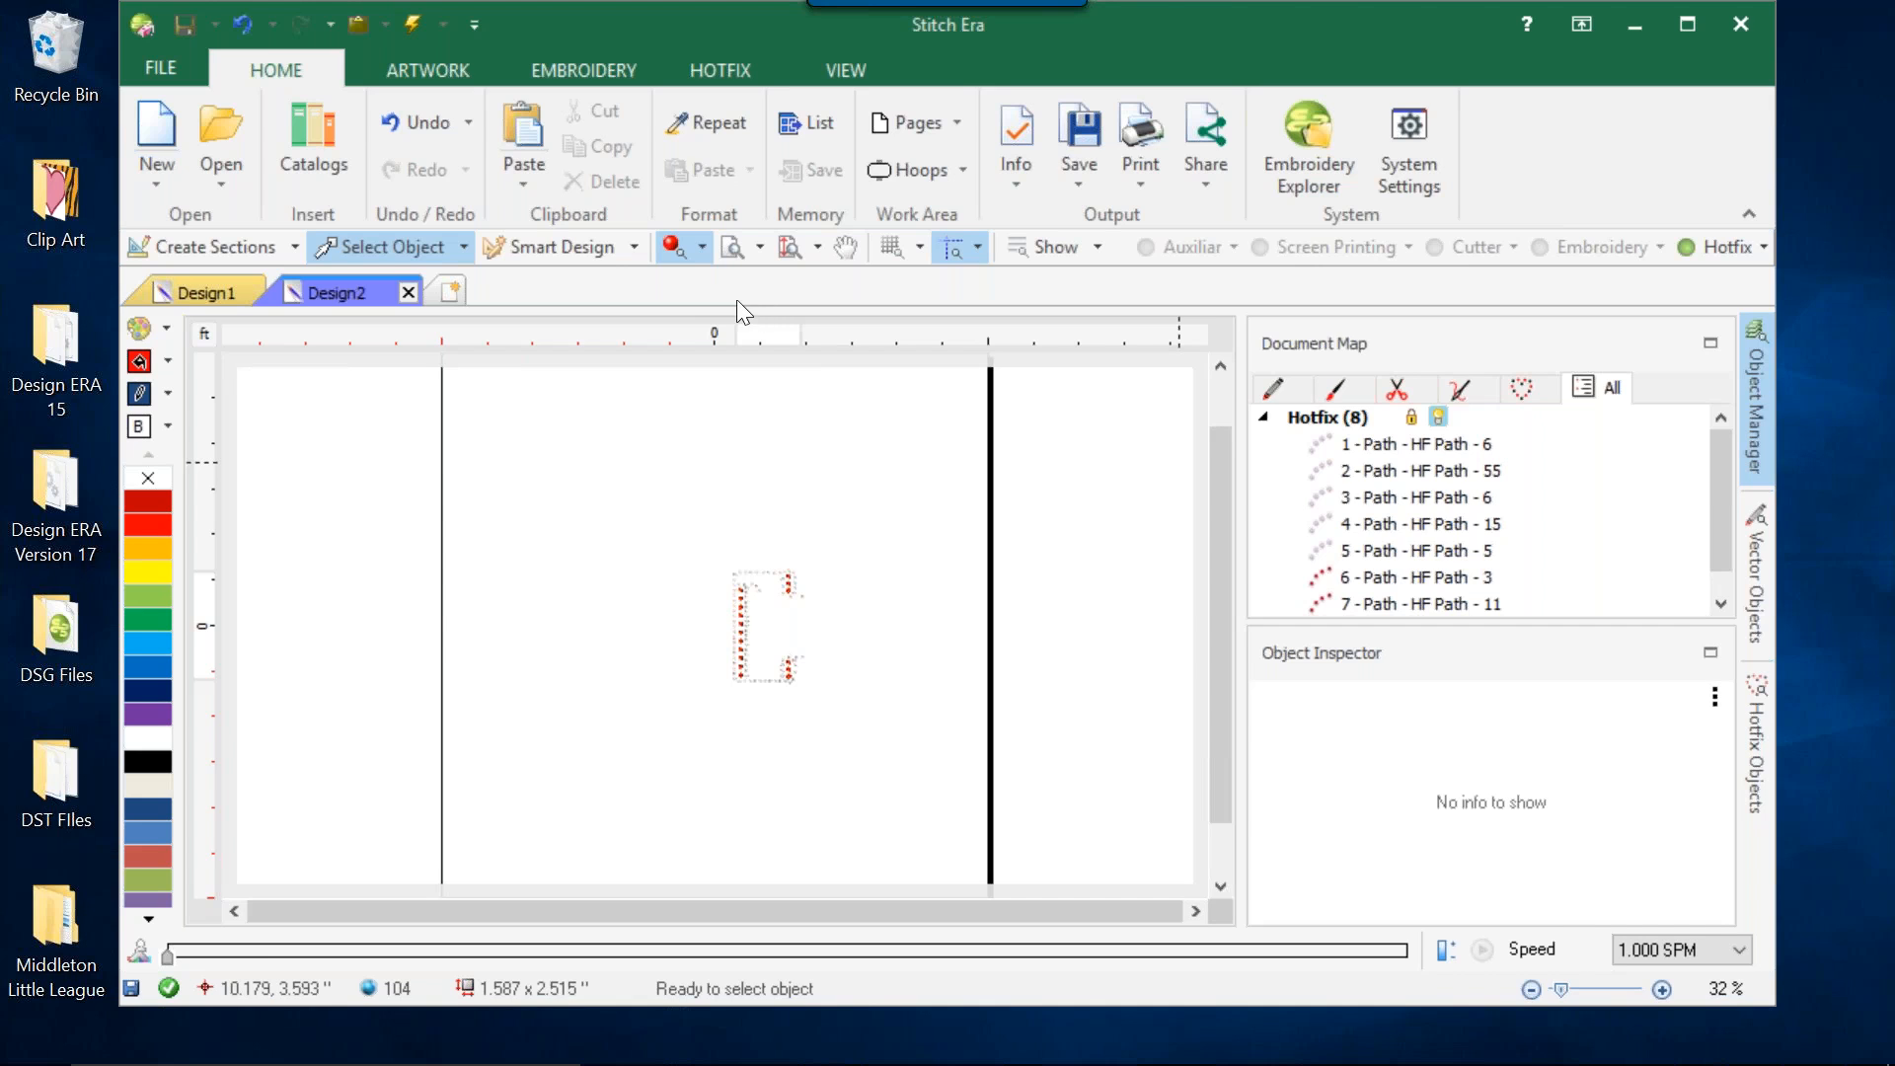
Review the hotfix insert options without choosing any of them.
click(736, 57)
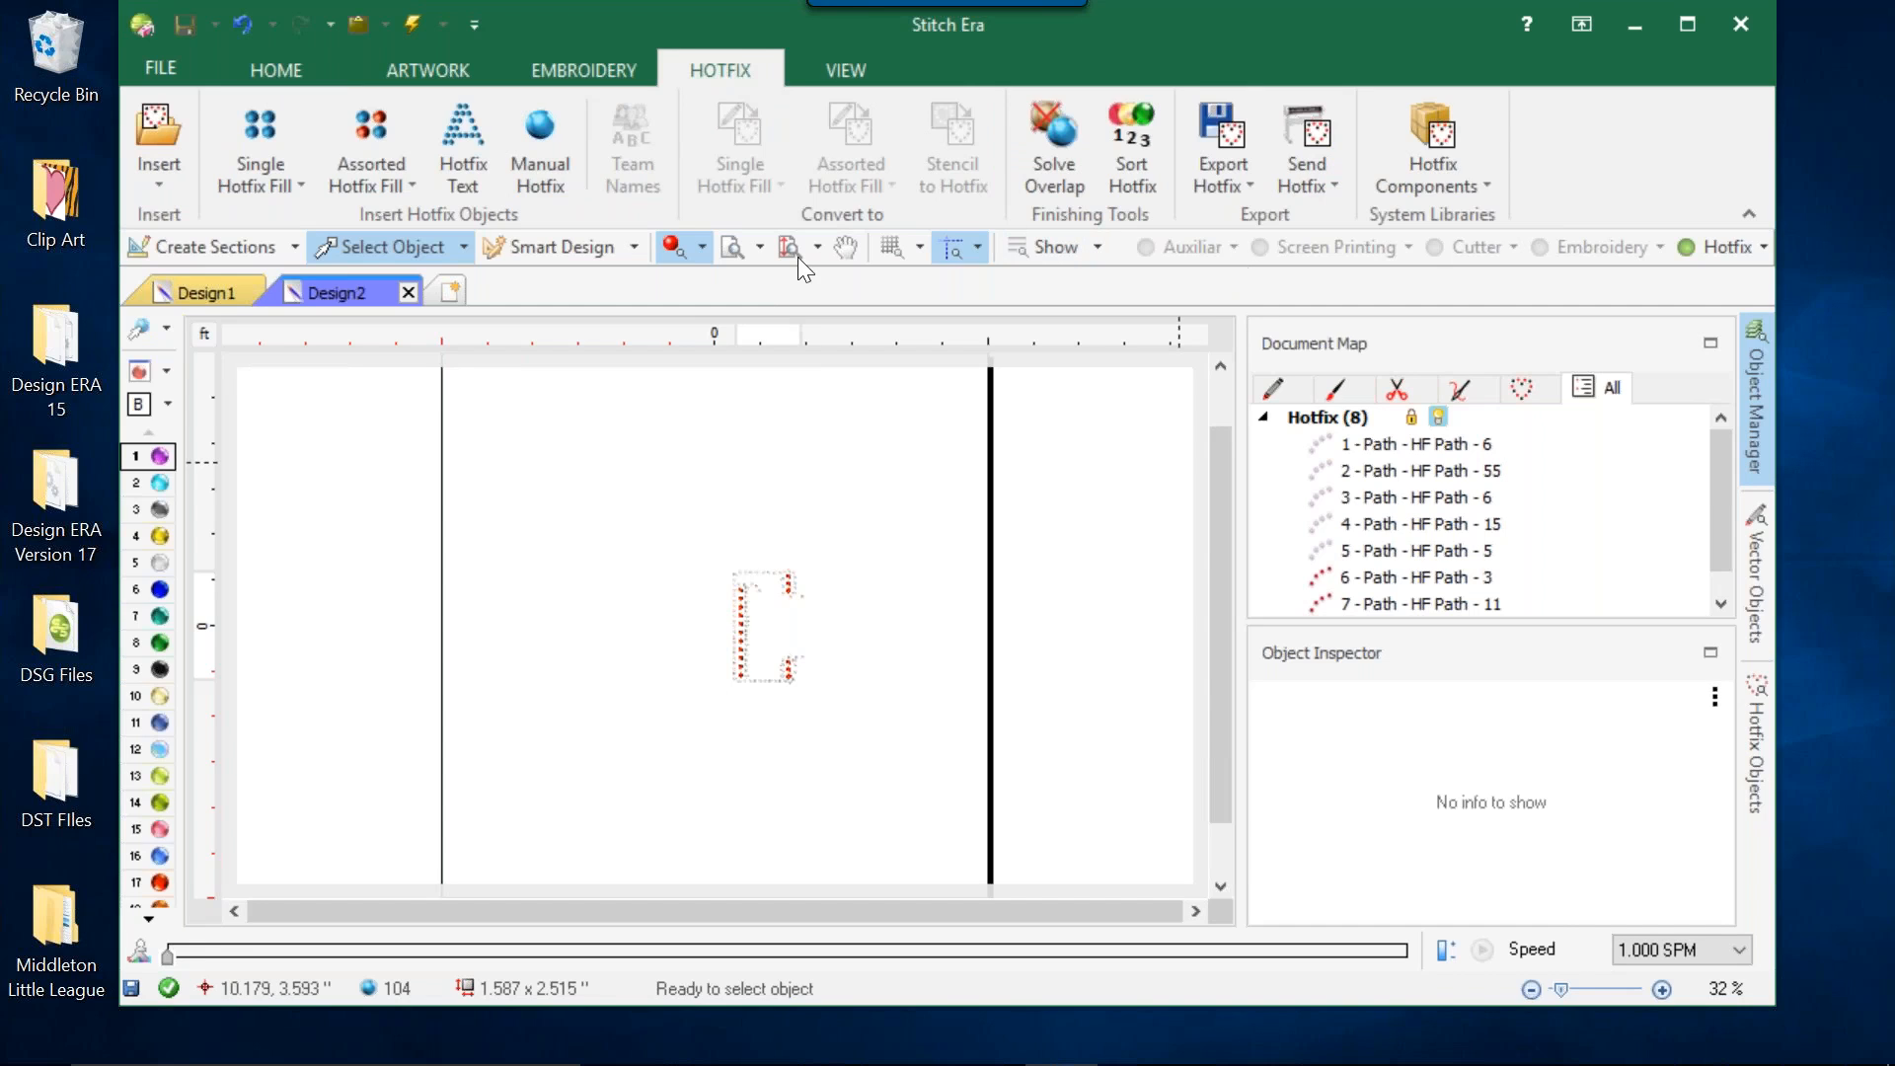
click(158, 185)
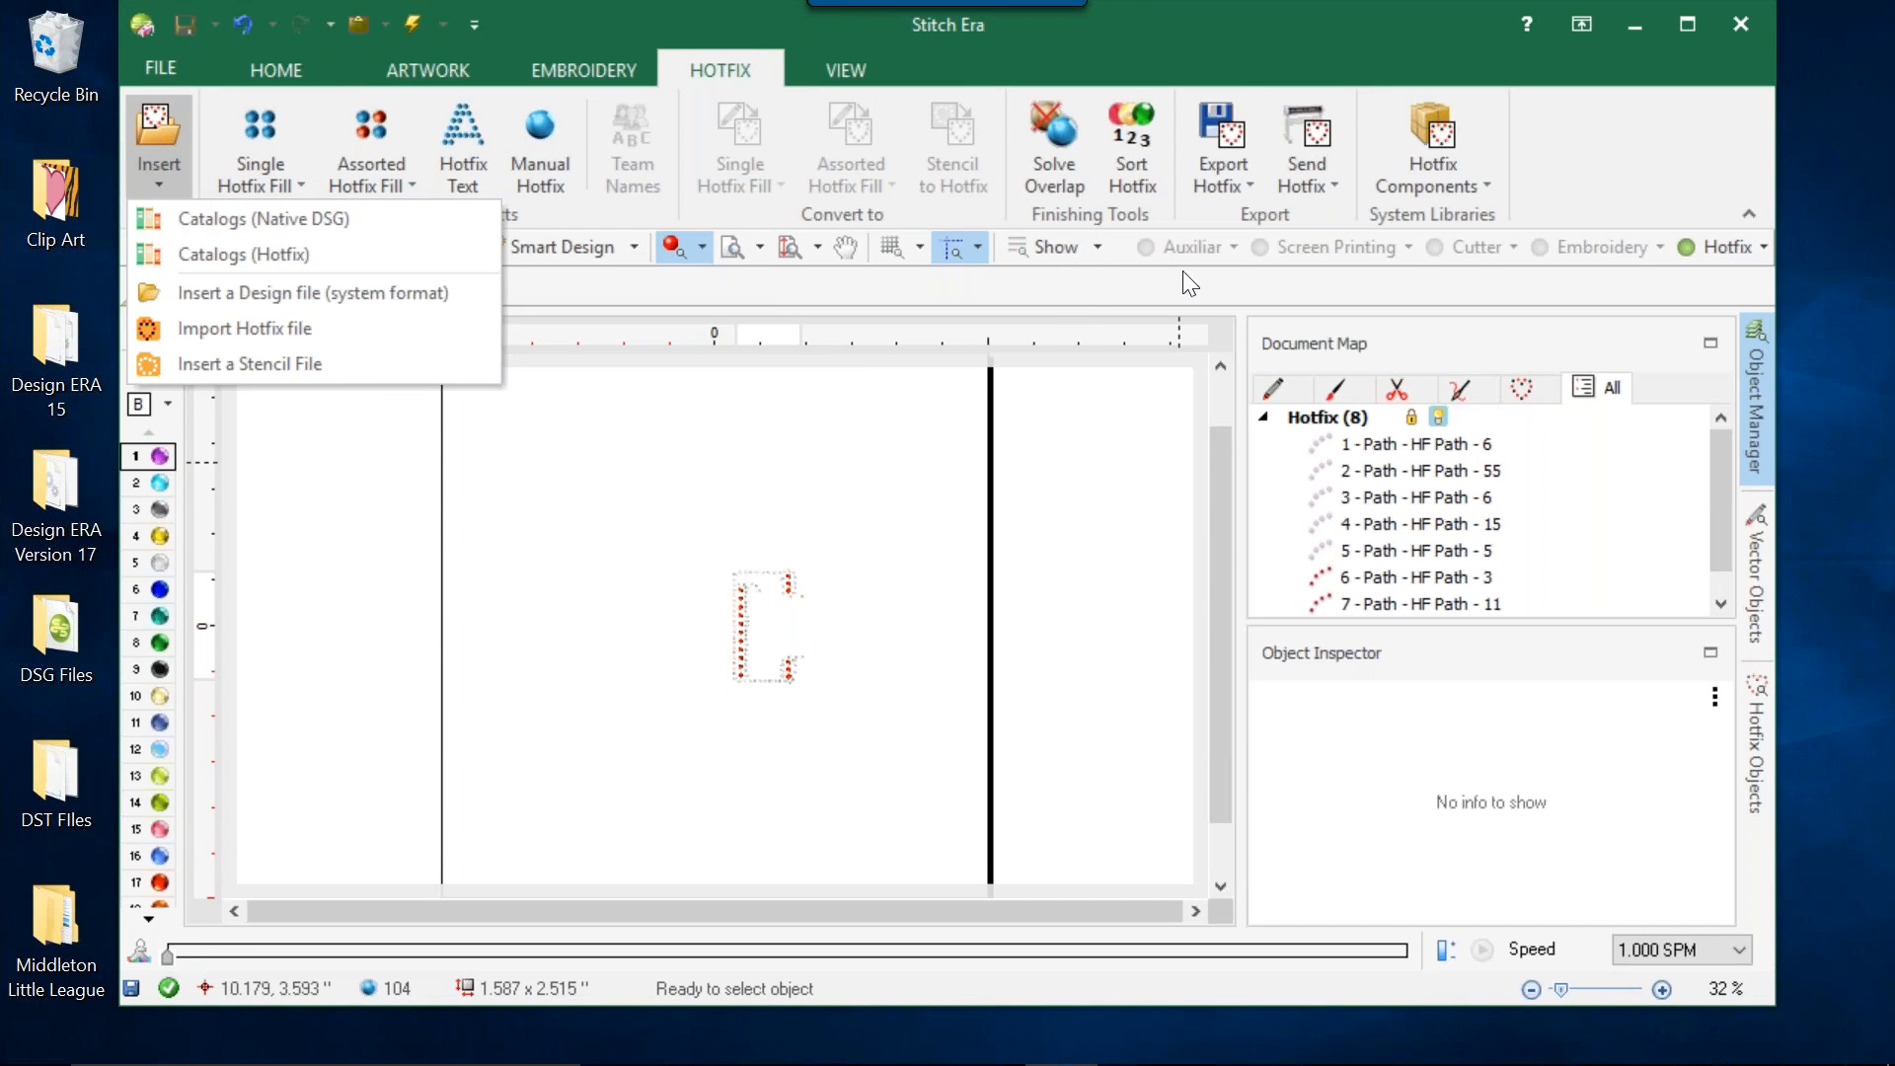
click(884, 456)
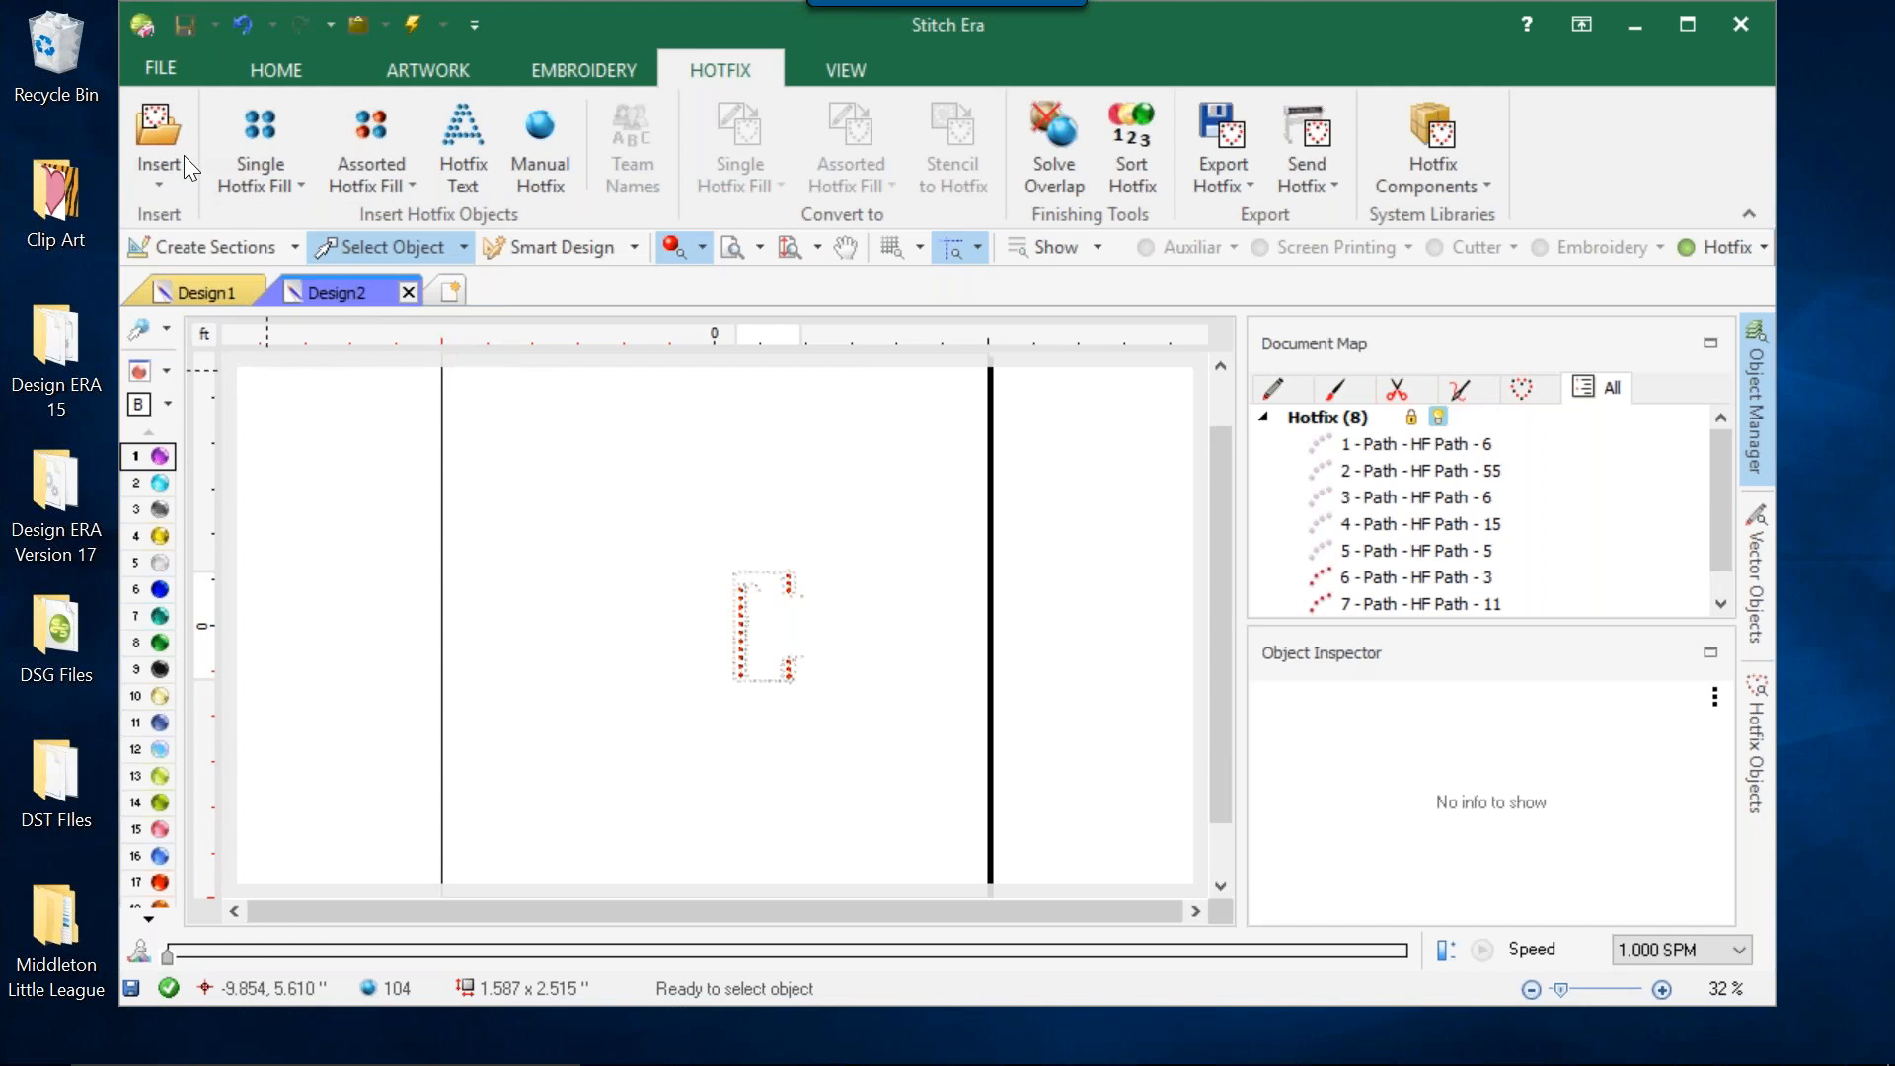
Browse the Desktop's Rhinestone Designs folder for a PLT stencil file to insert, and cancel without inserting anything.
click(164, 178)
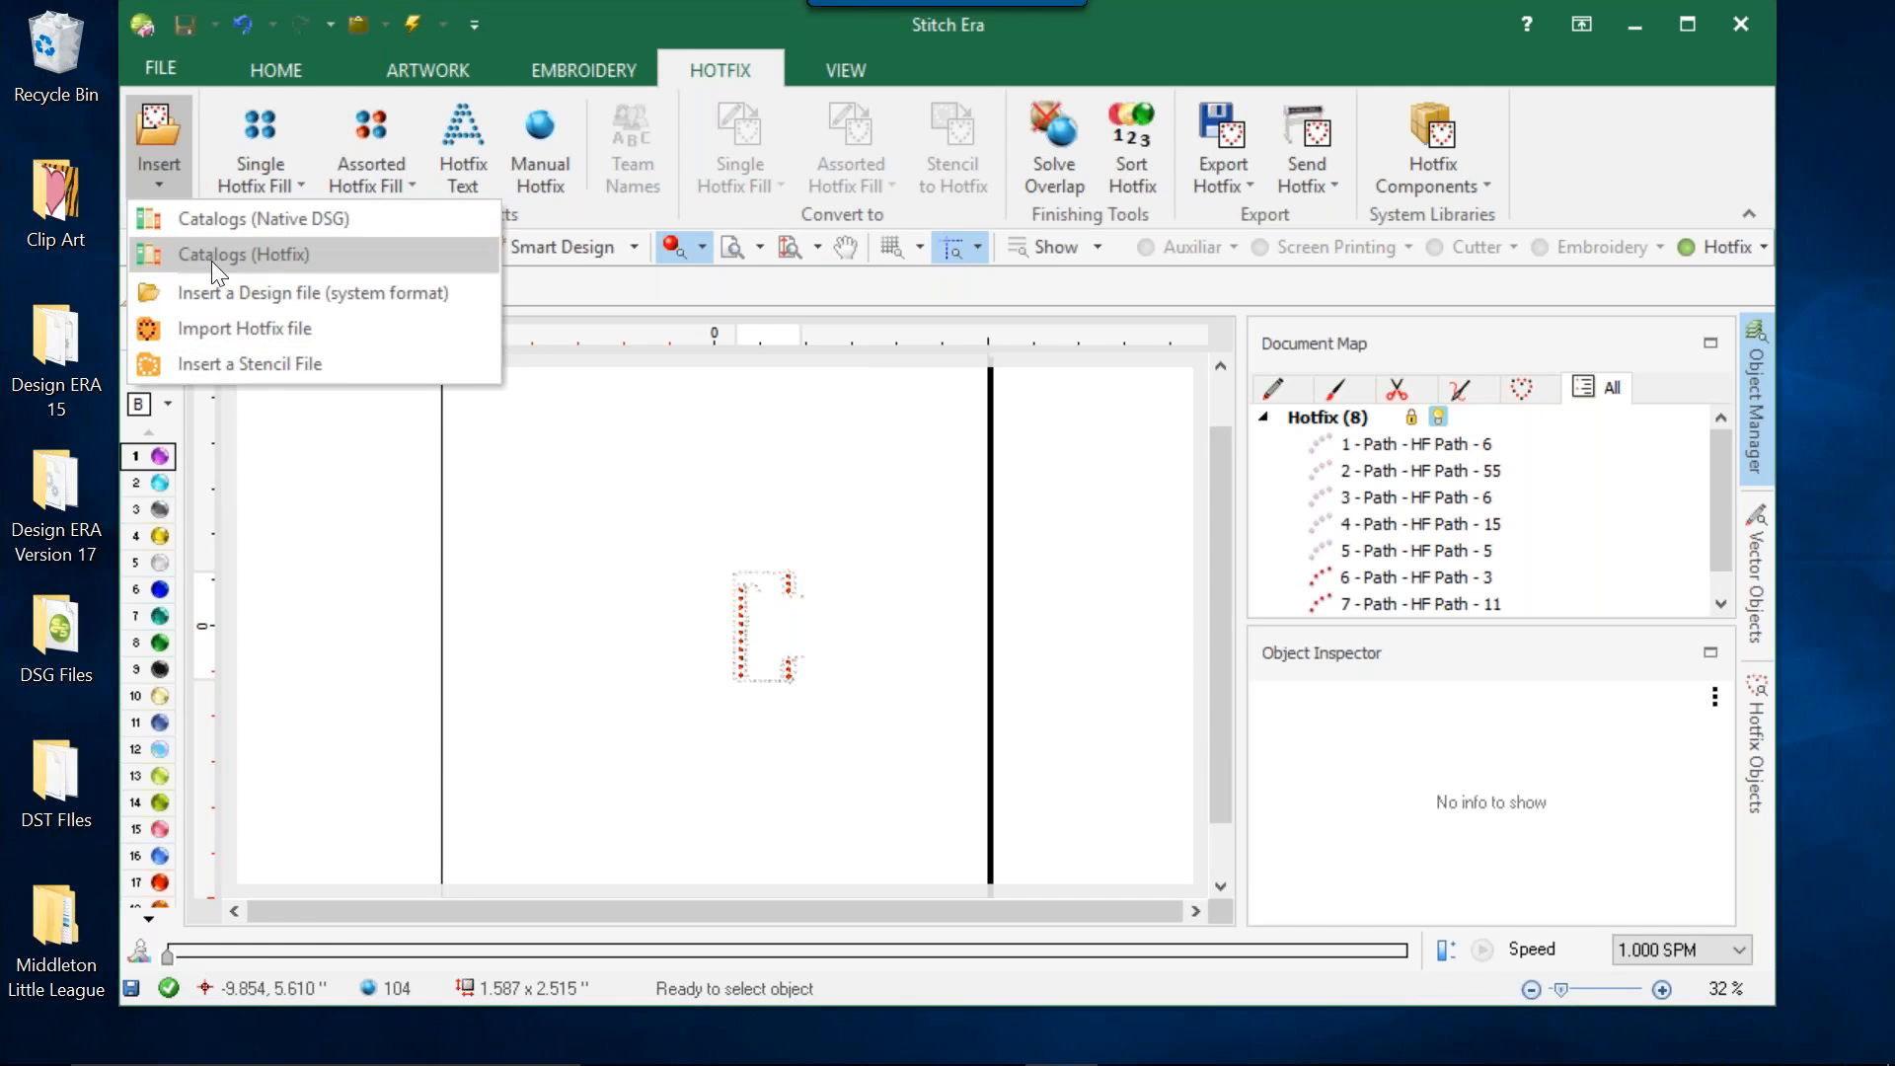
click(230, 361)
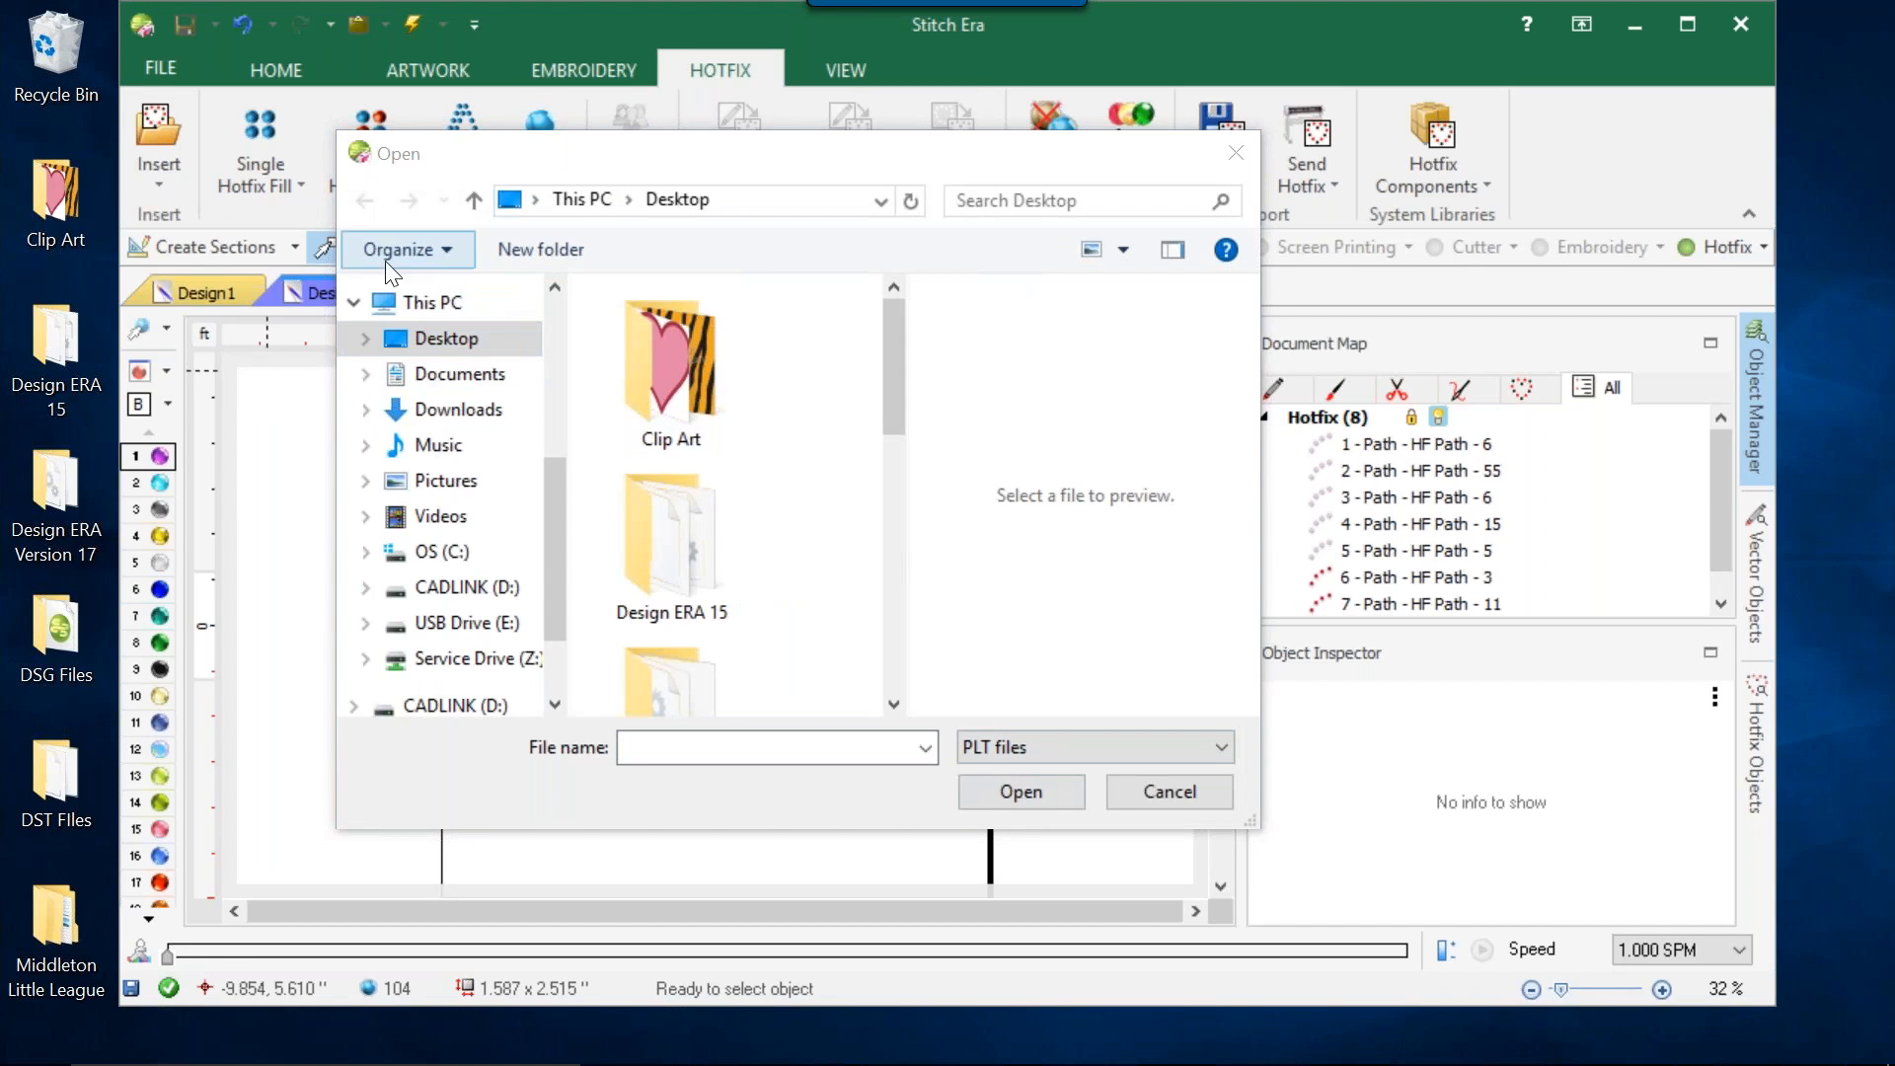
drag(904, 357, 857, 642)
click(685, 600)
double_click(685, 600)
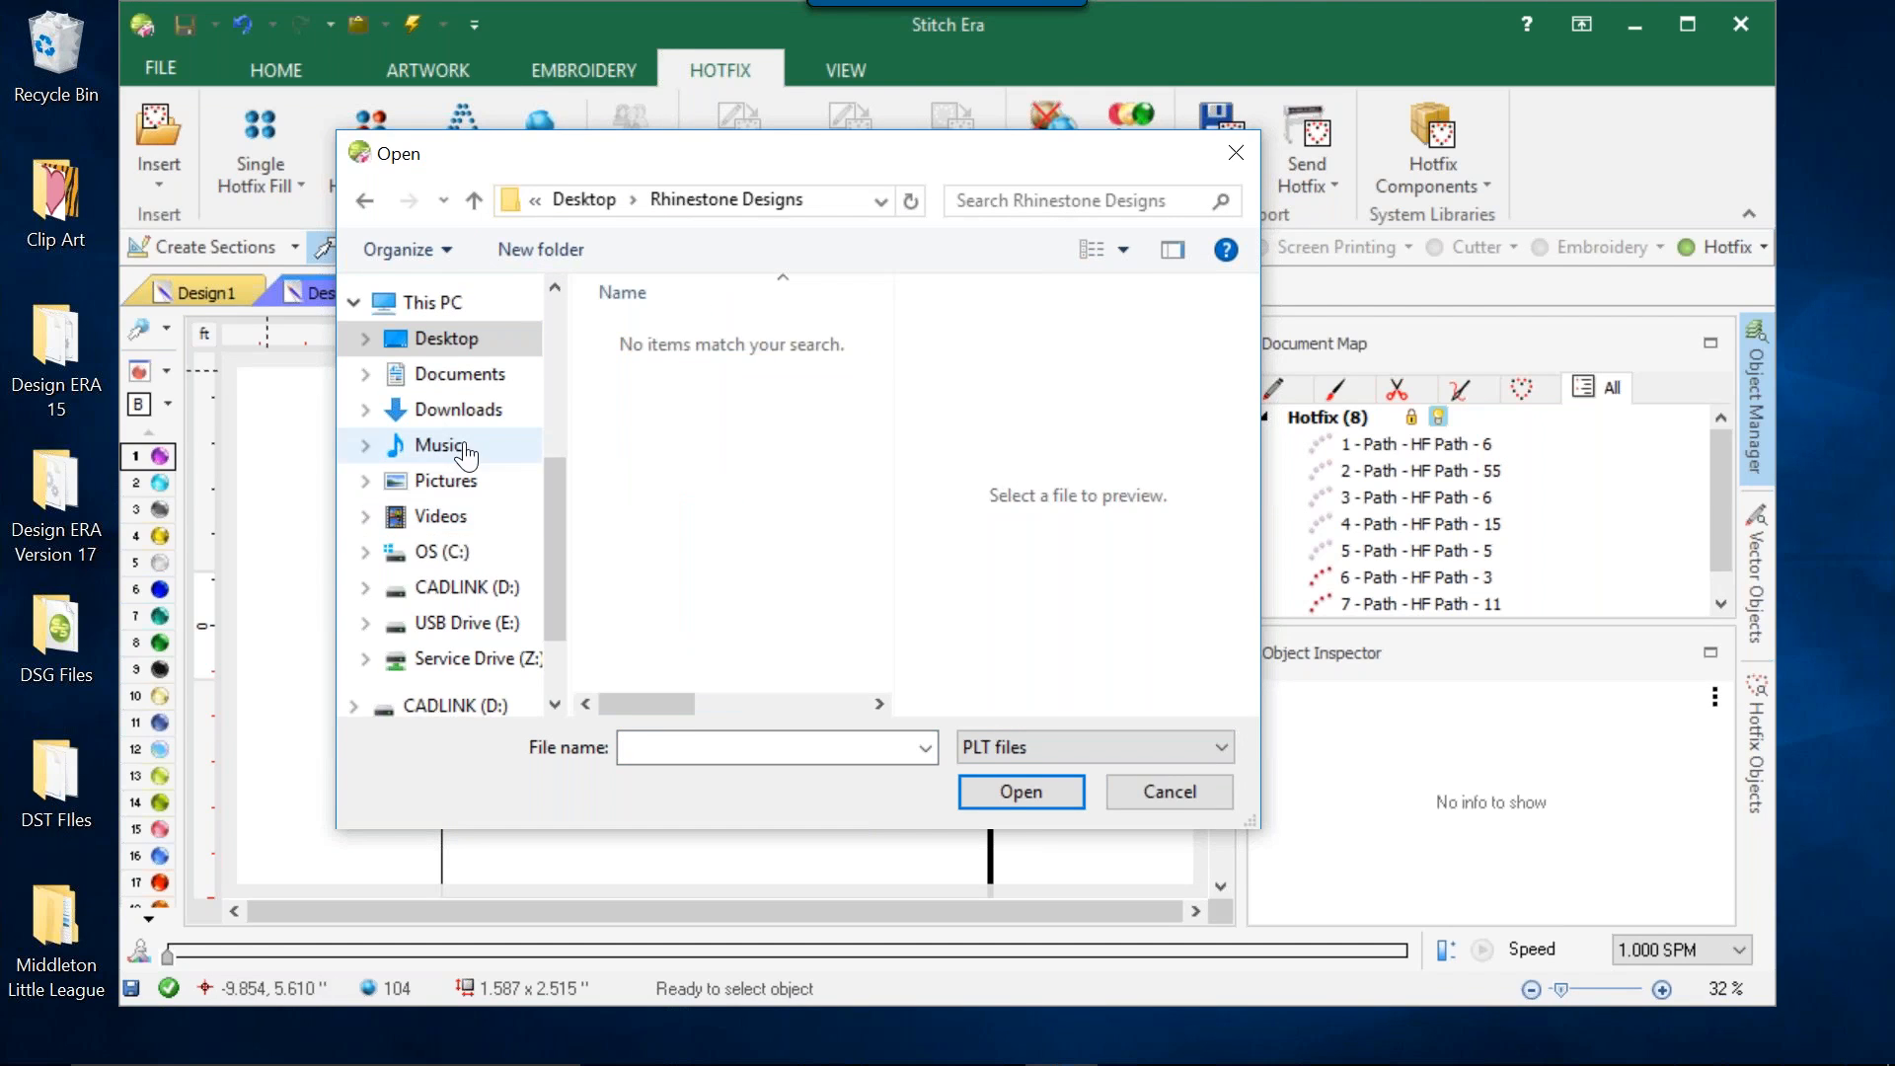
click(1146, 784)
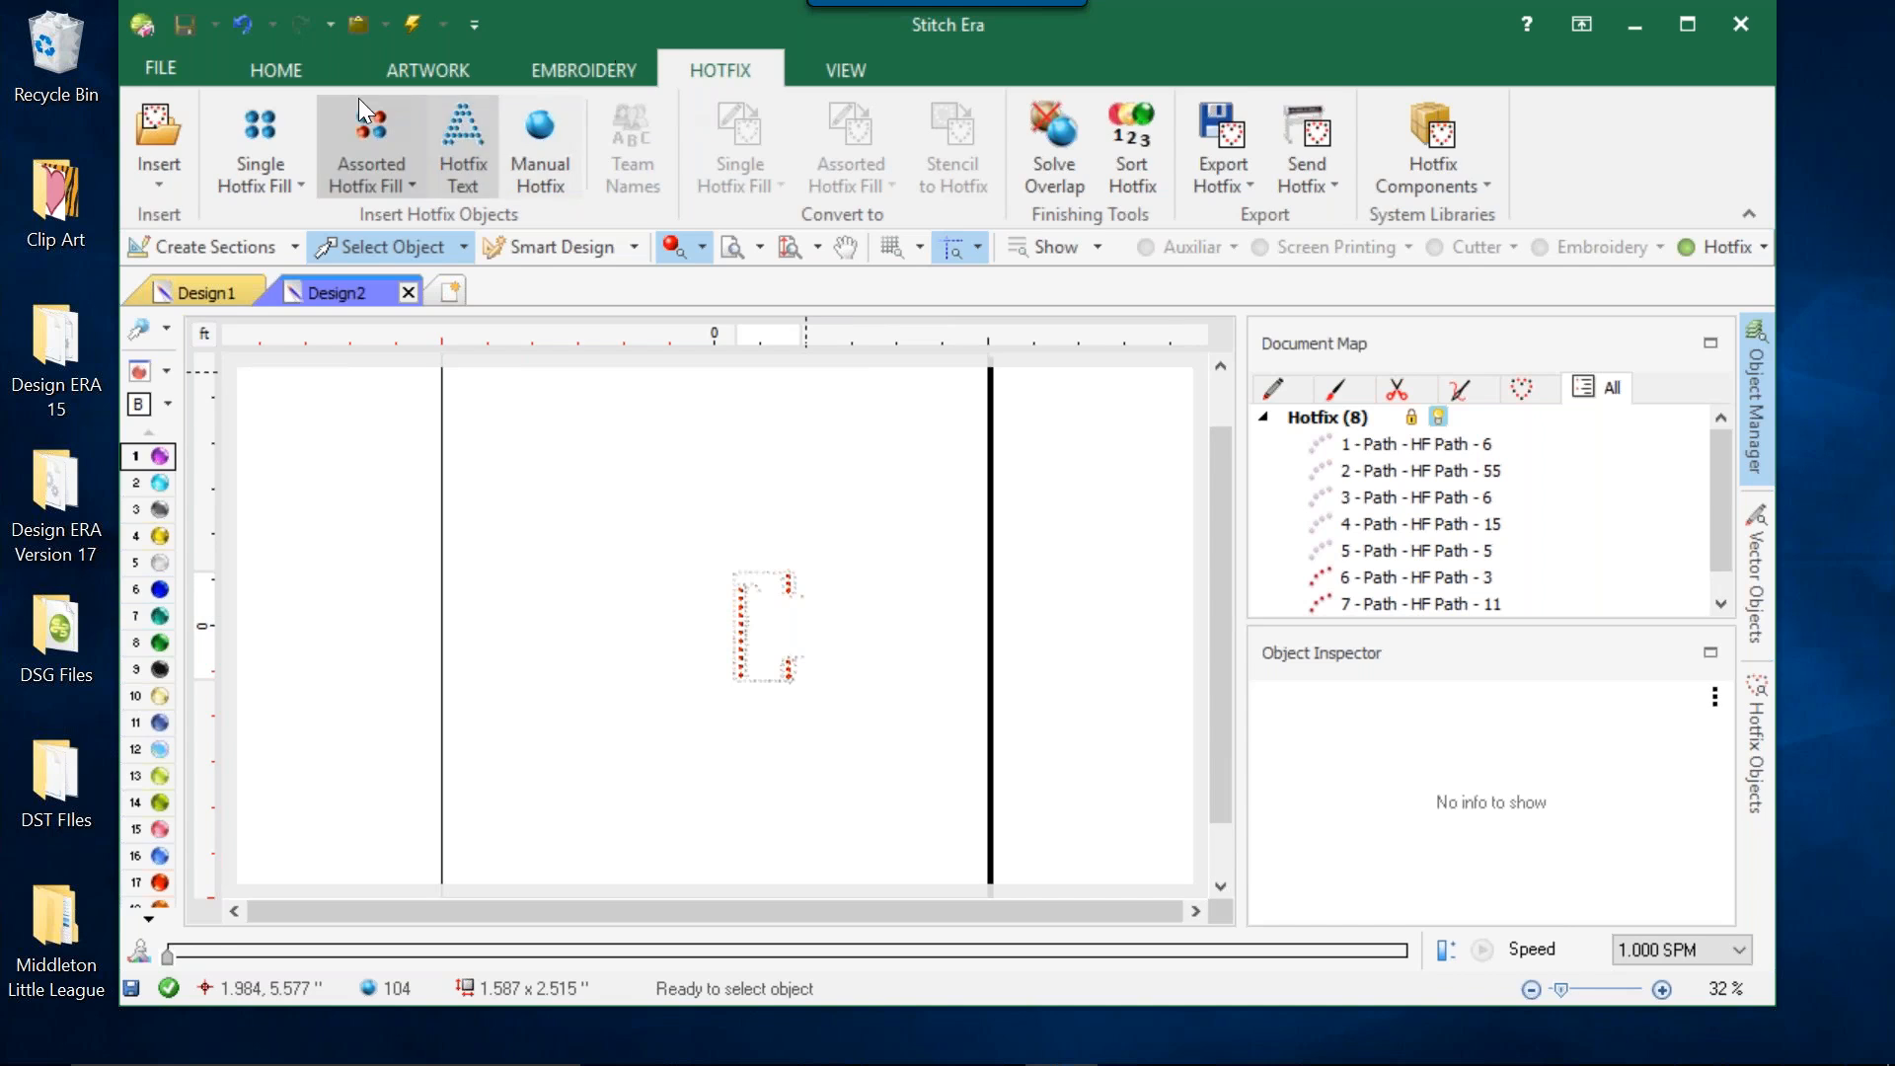
Review the General, Job & Authory and Category information in Design2's properties, and close them without changes.
click(276, 61)
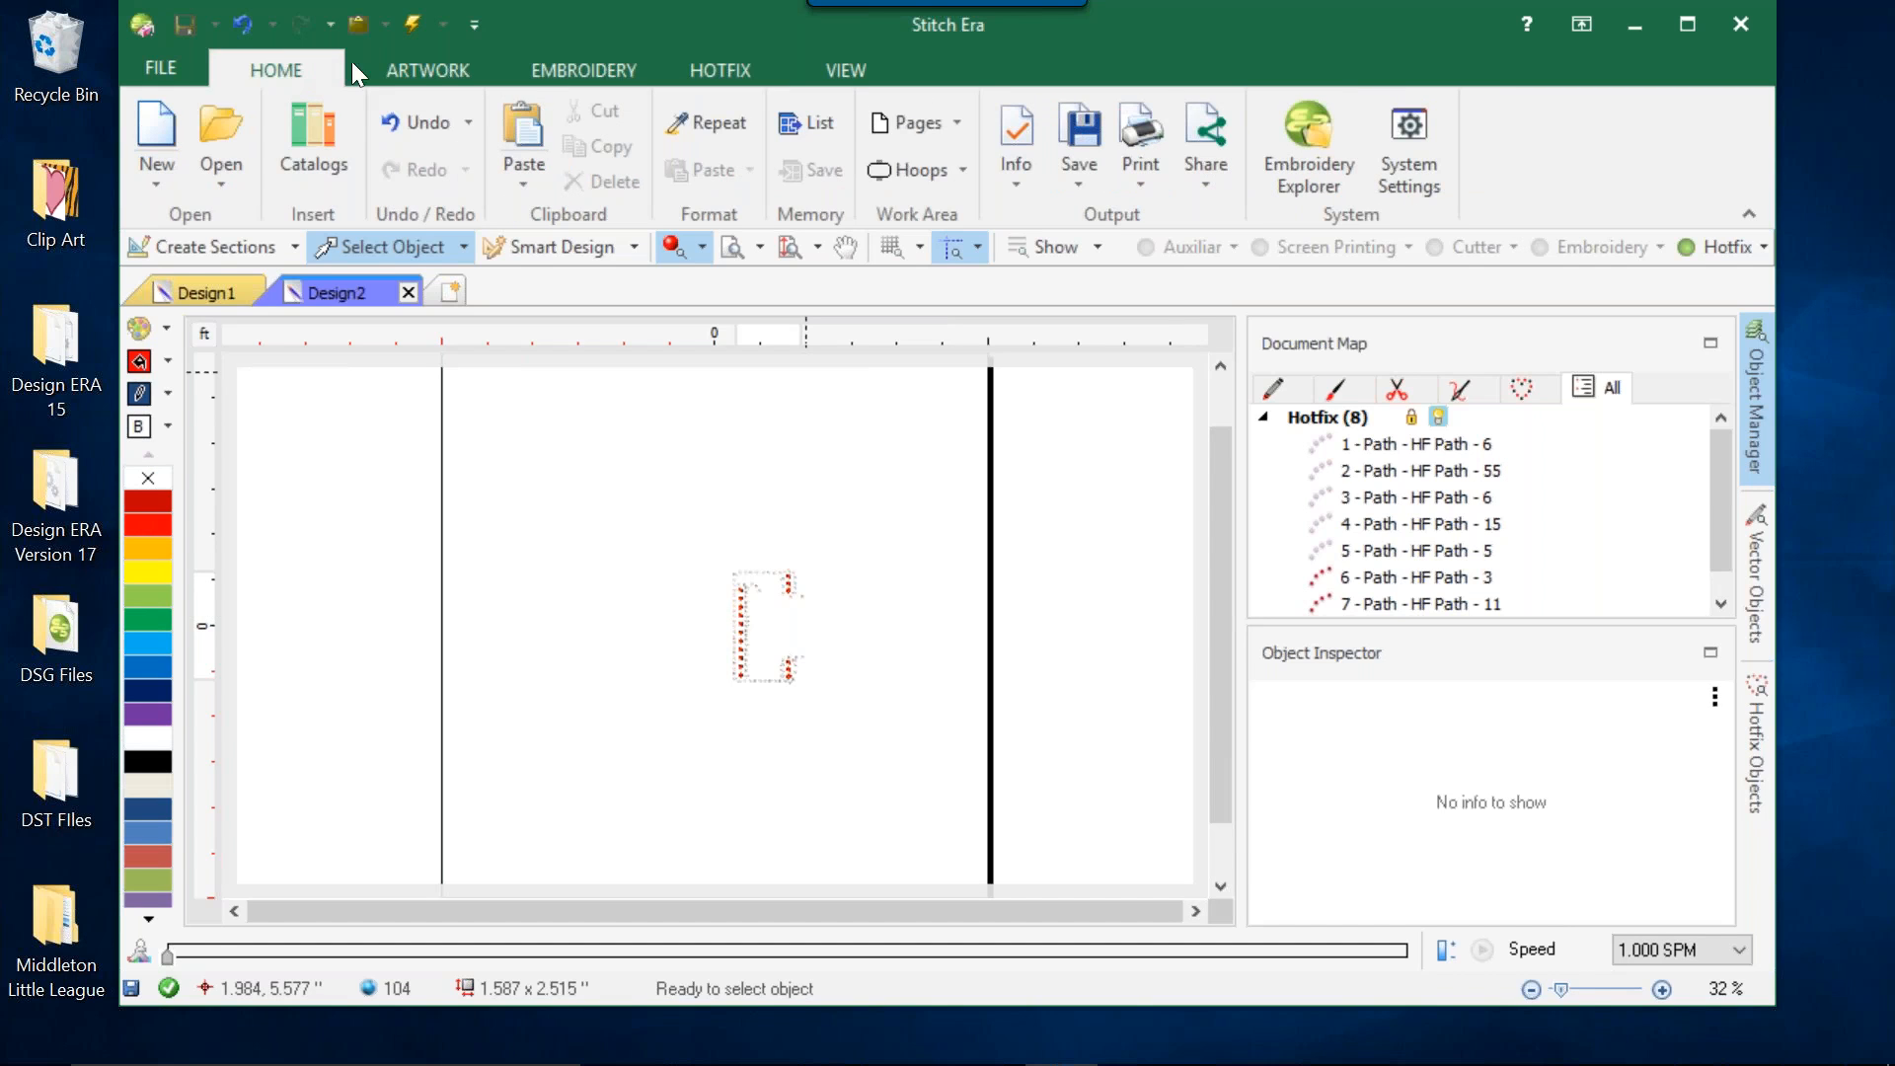
click(1032, 161)
click(1081, 230)
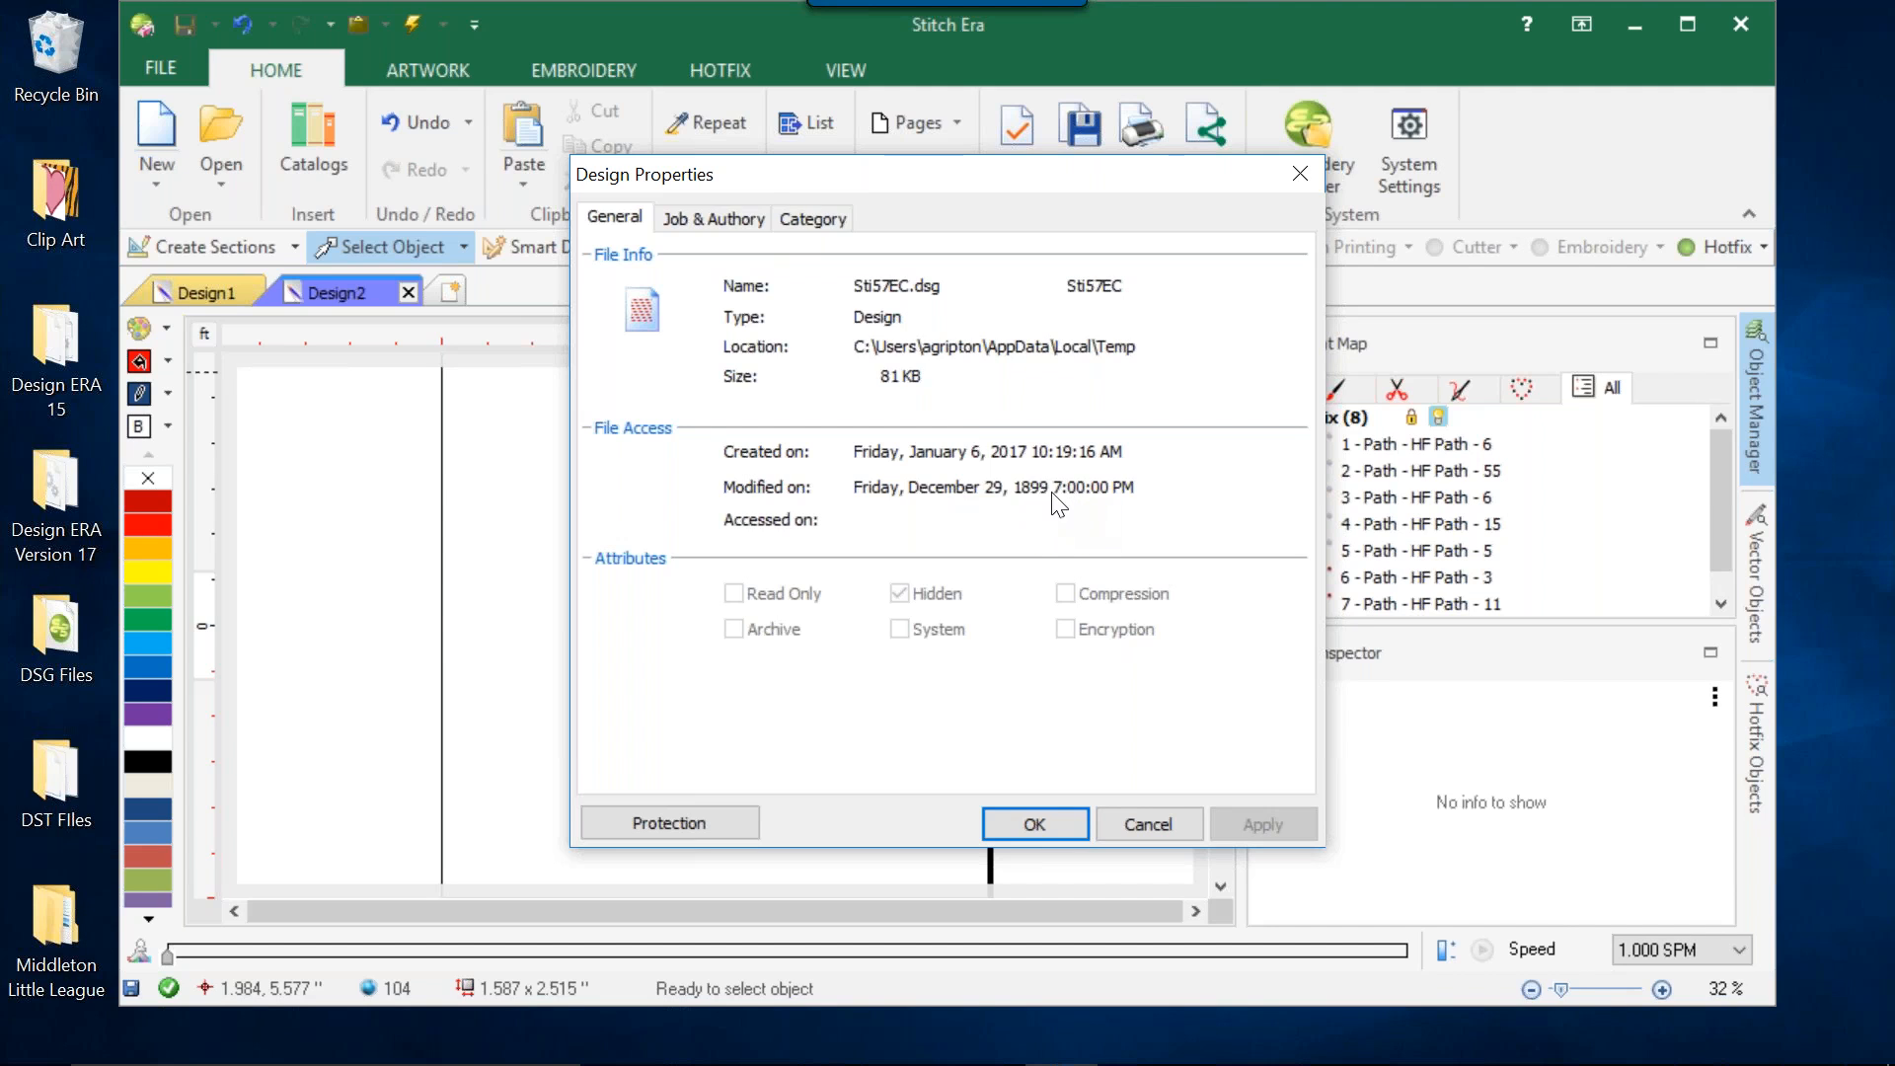
click(719, 222)
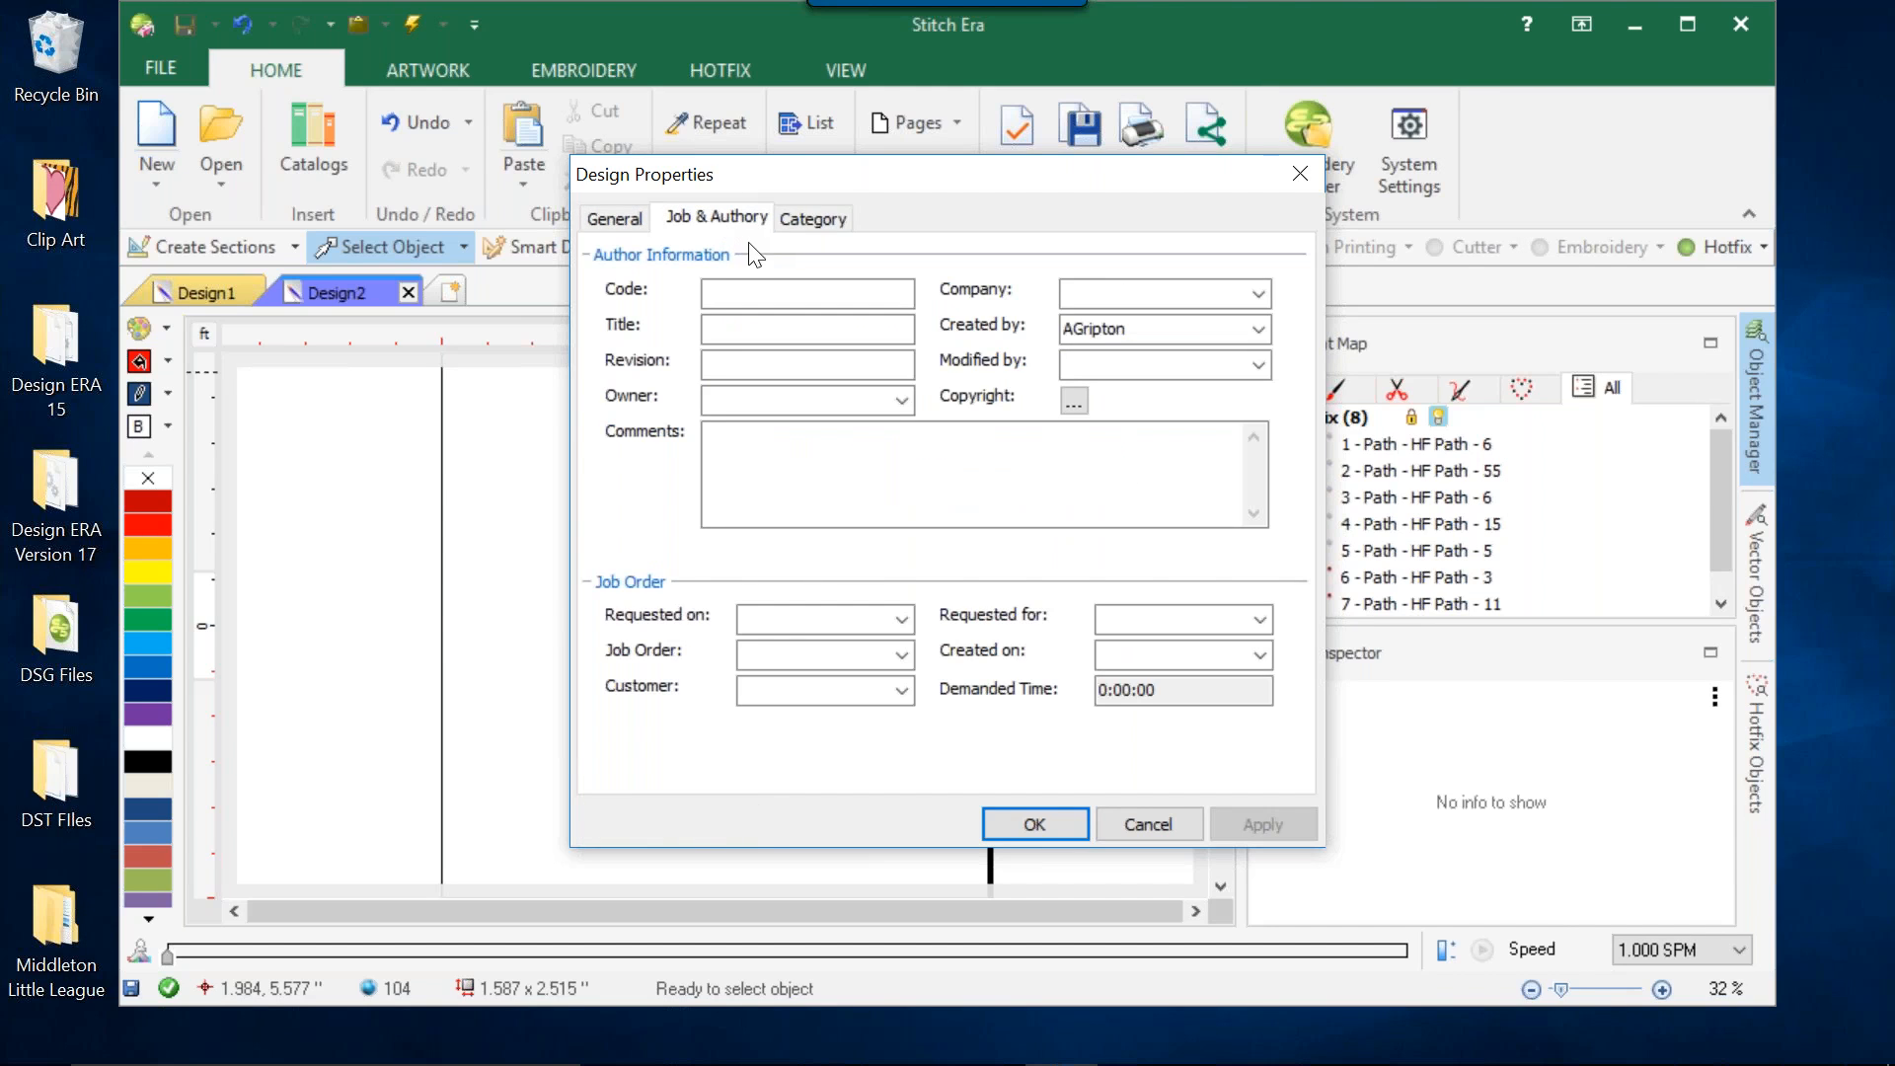
click(812, 217)
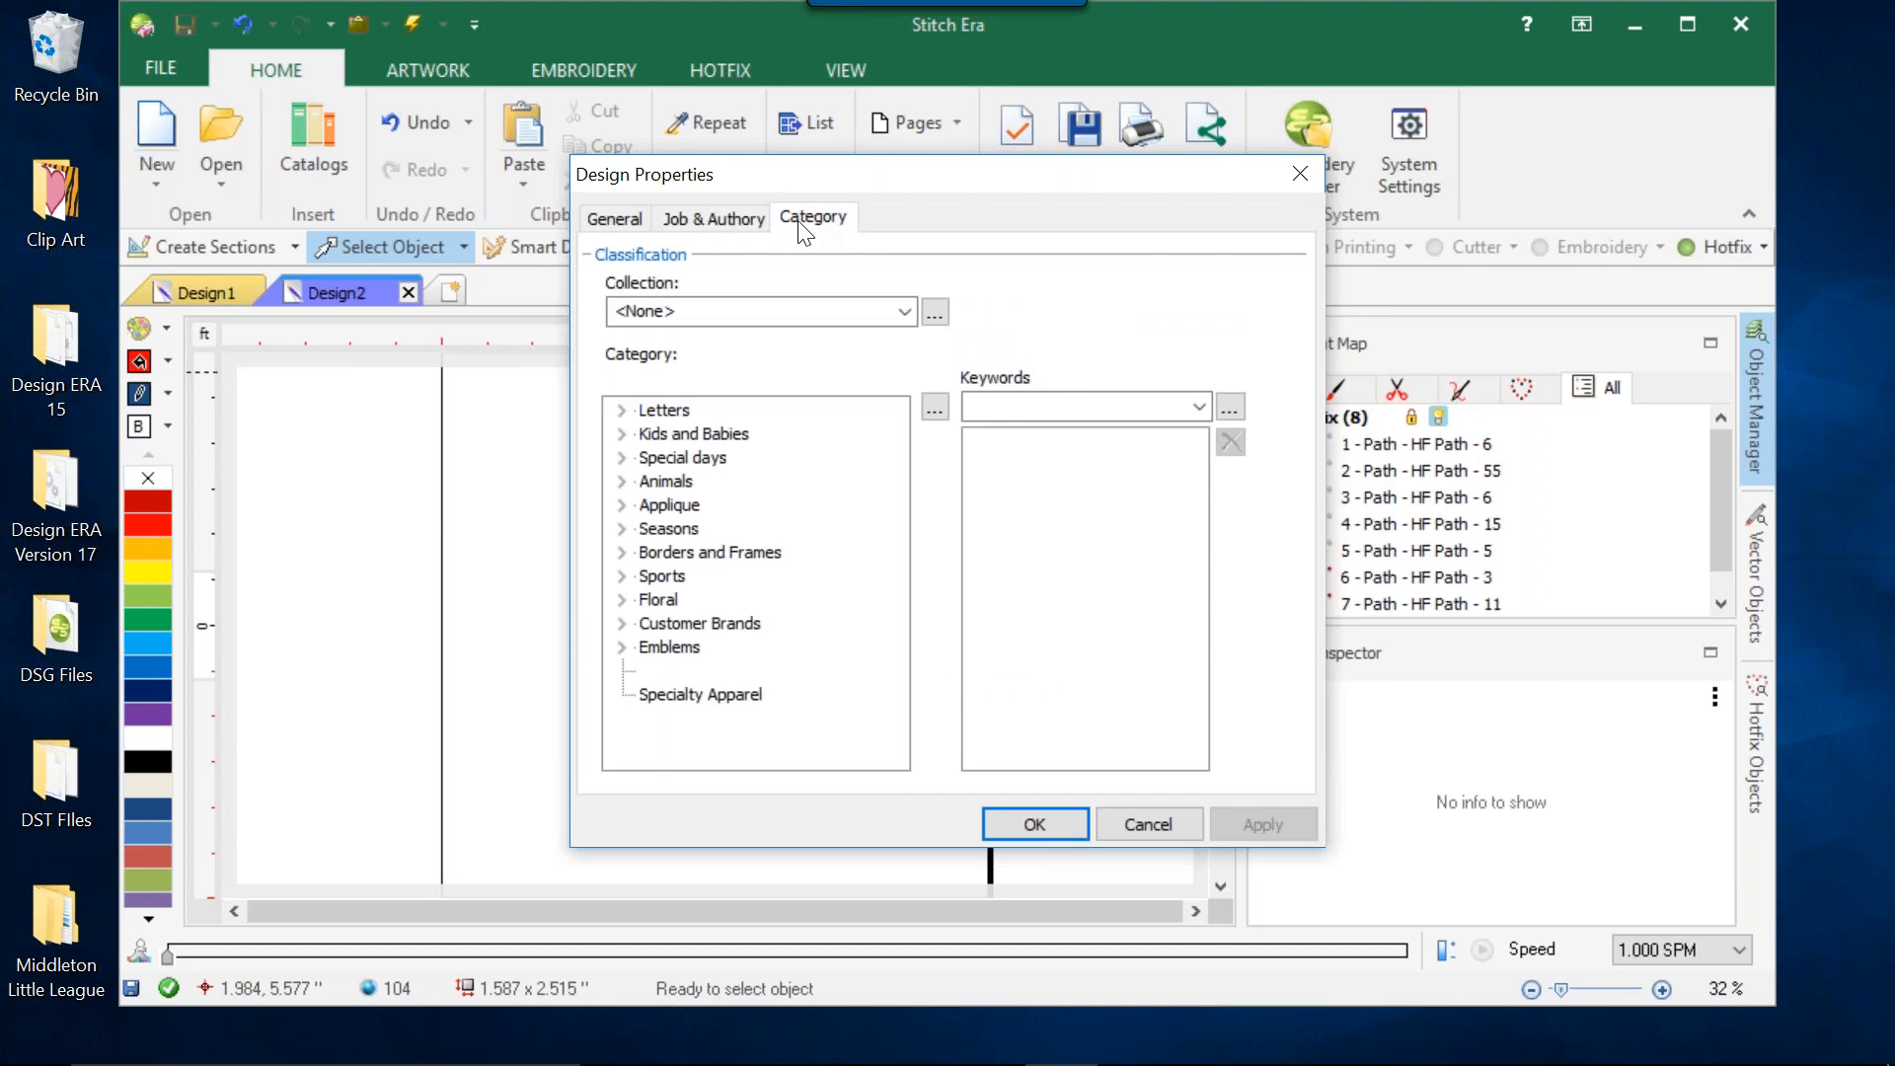
click(614, 219)
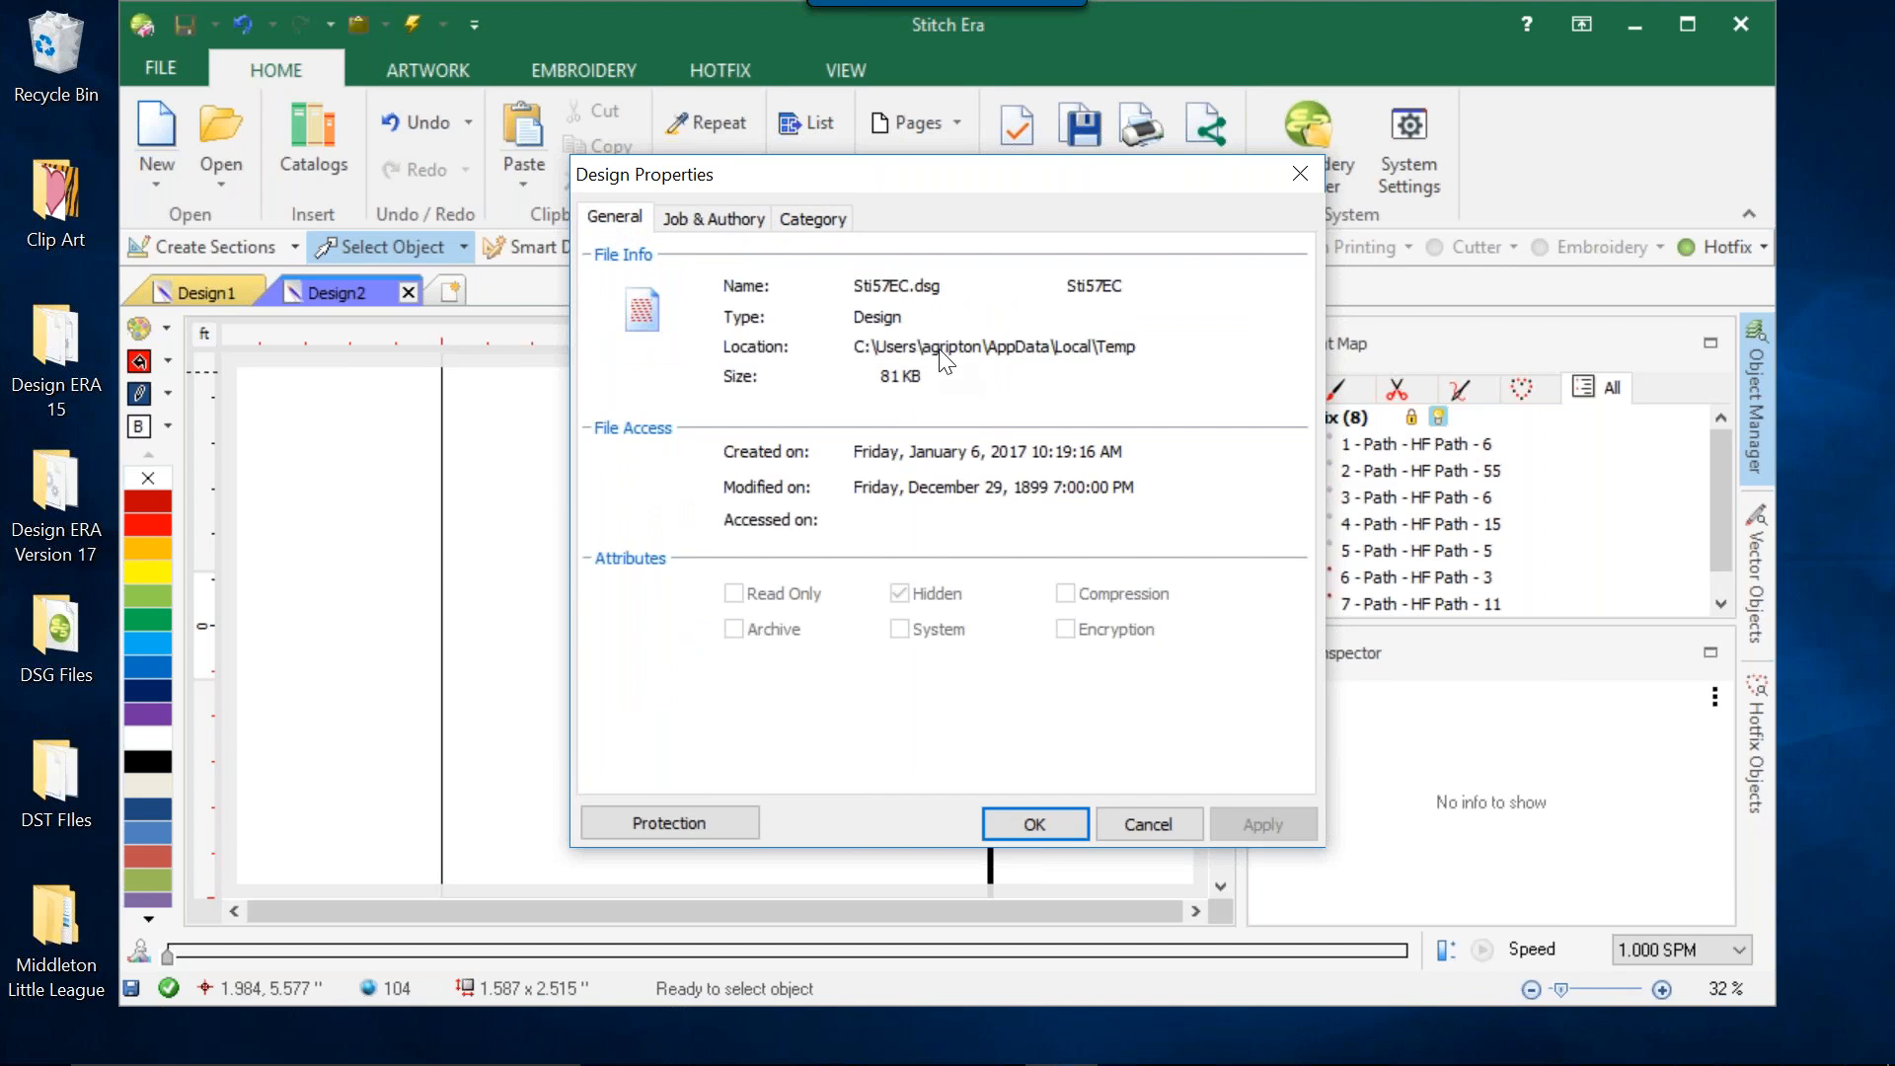
click(1170, 827)
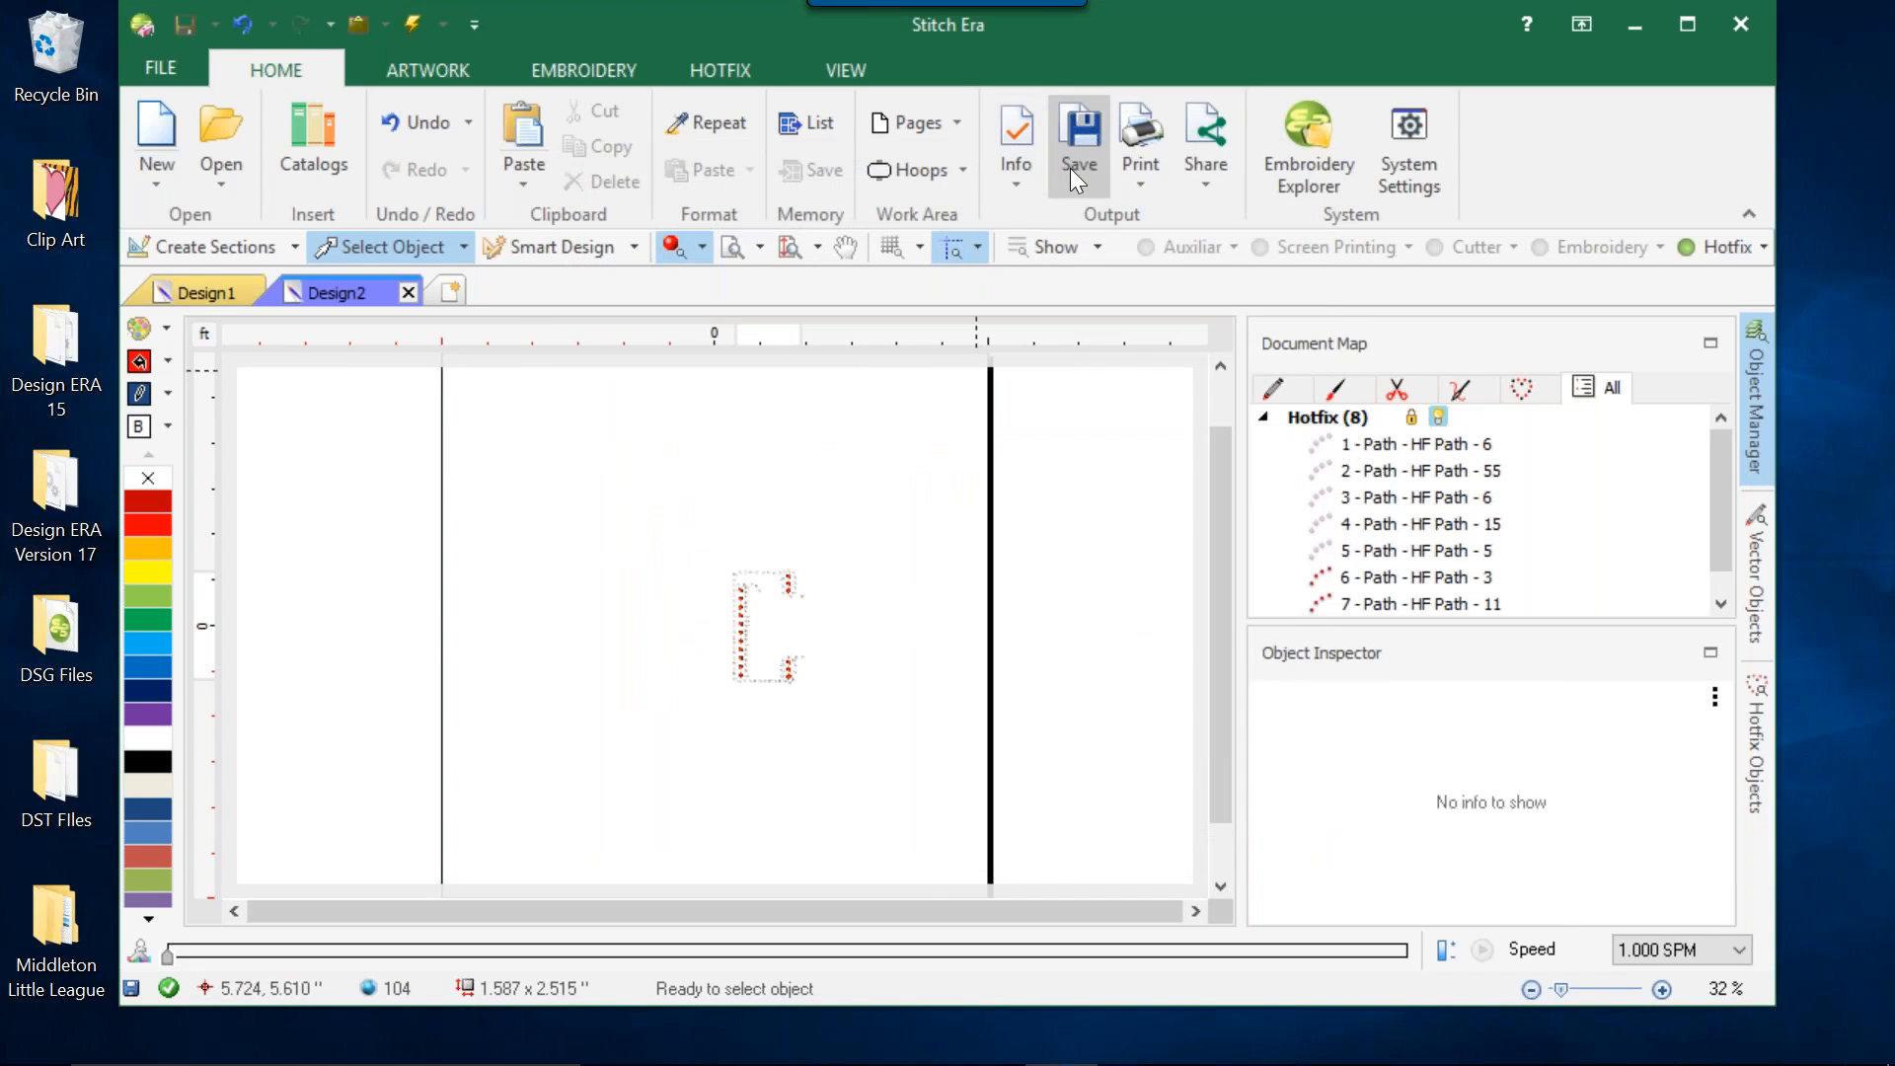
Review the save options and the Save Design dialog for Design2, closing it without saving.
click(1082, 193)
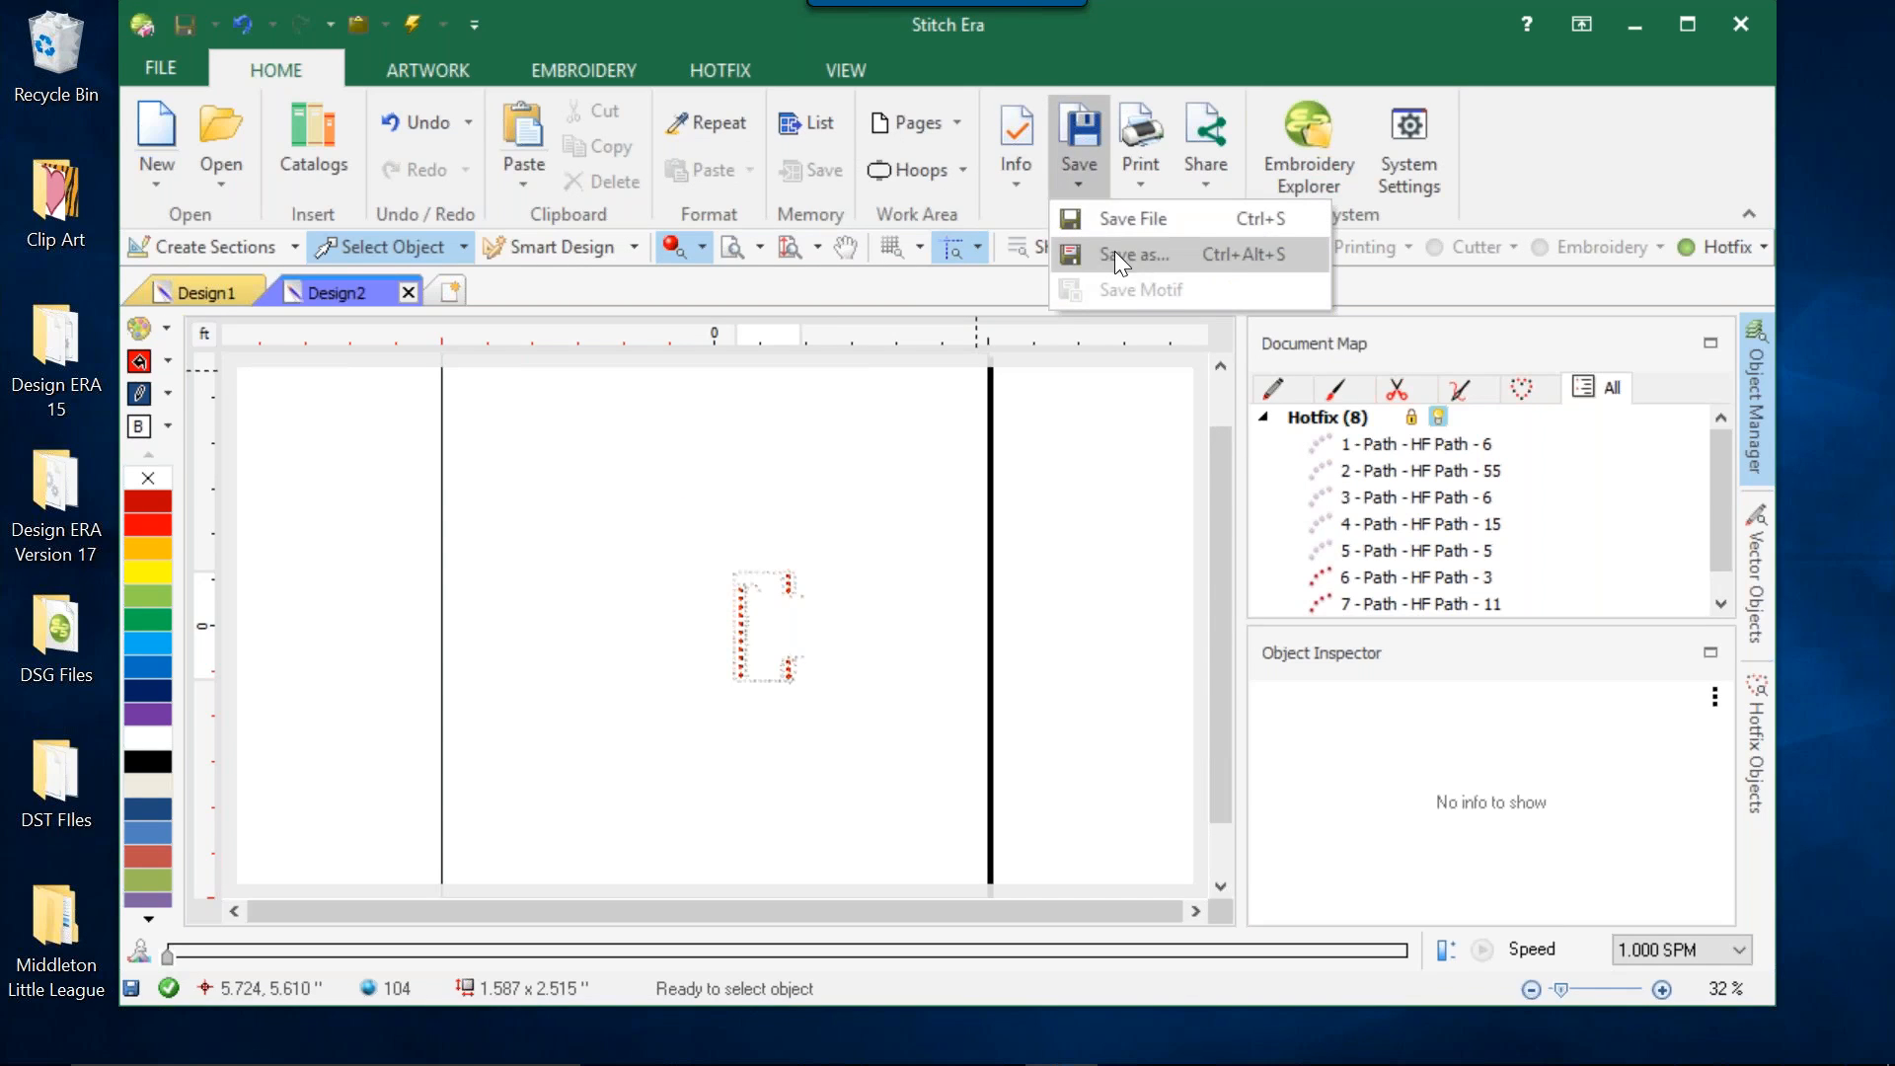
click(199, 14)
click(193, 20)
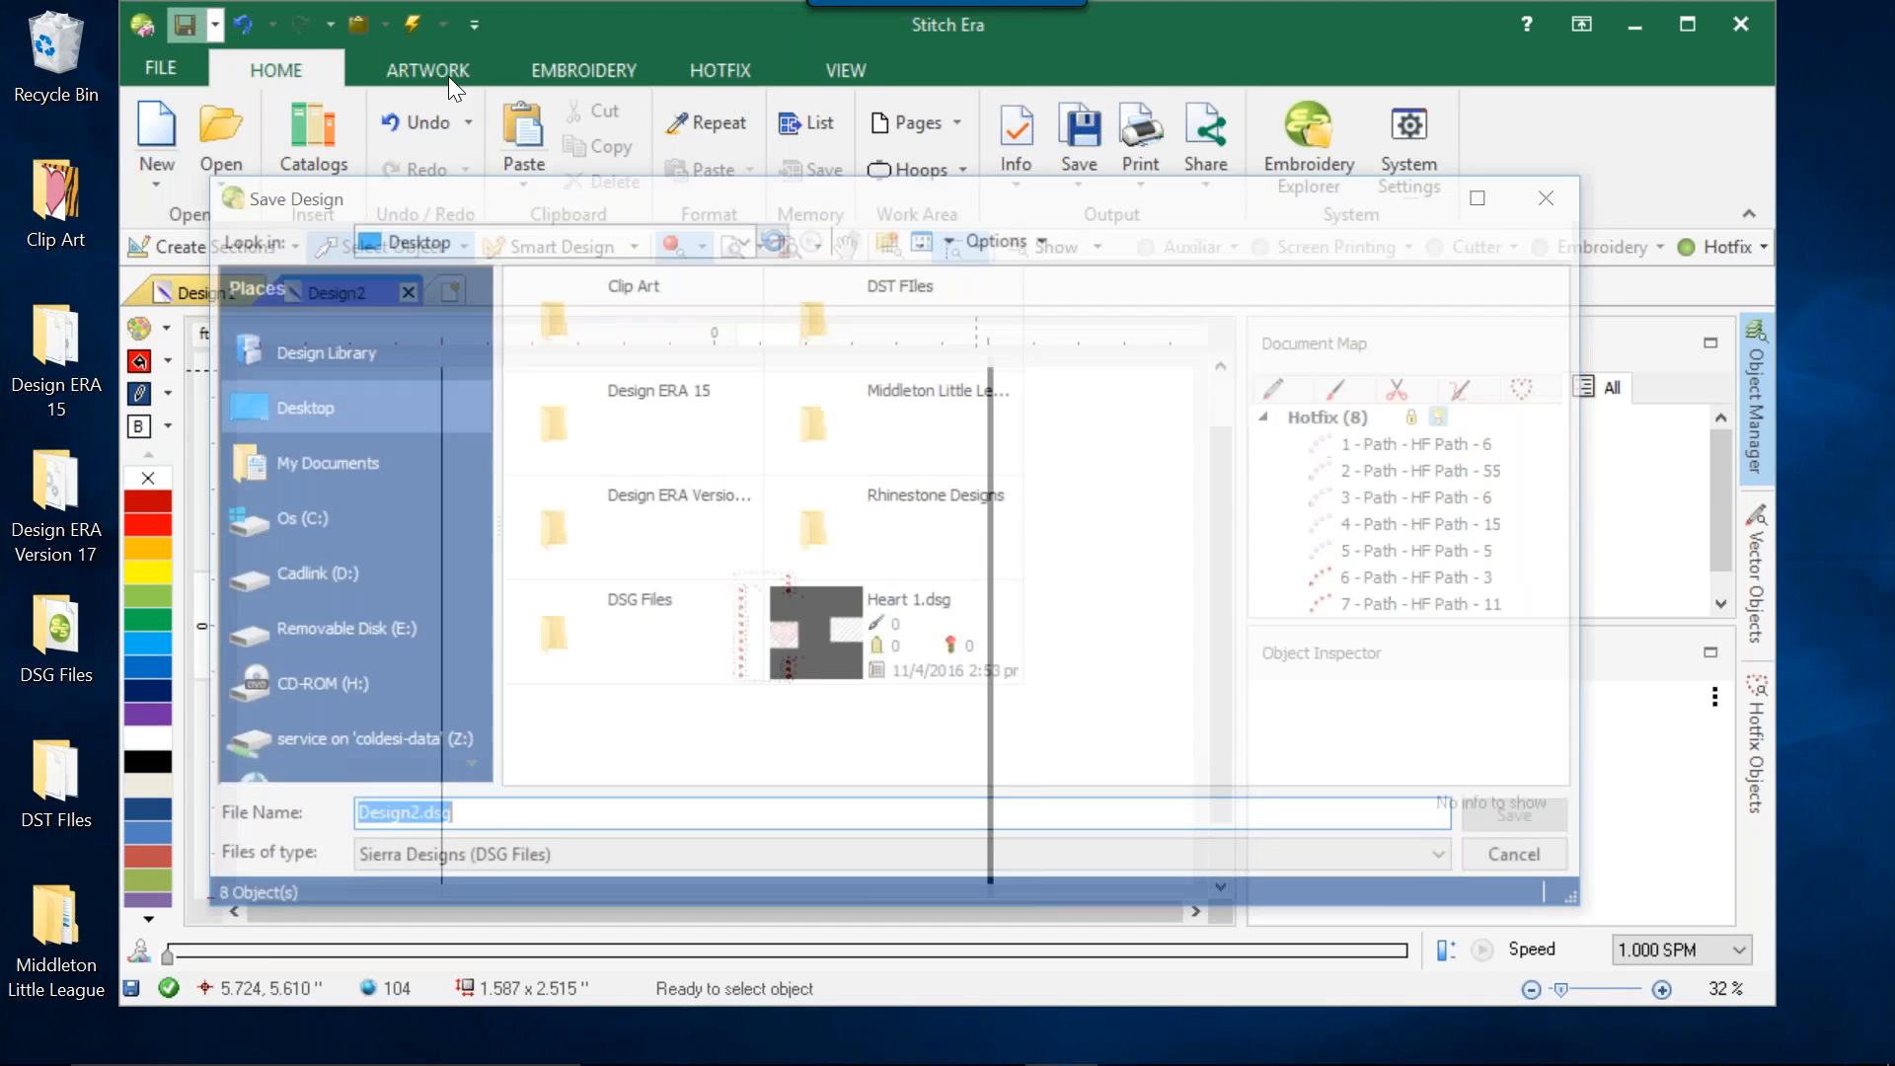
click(1565, 194)
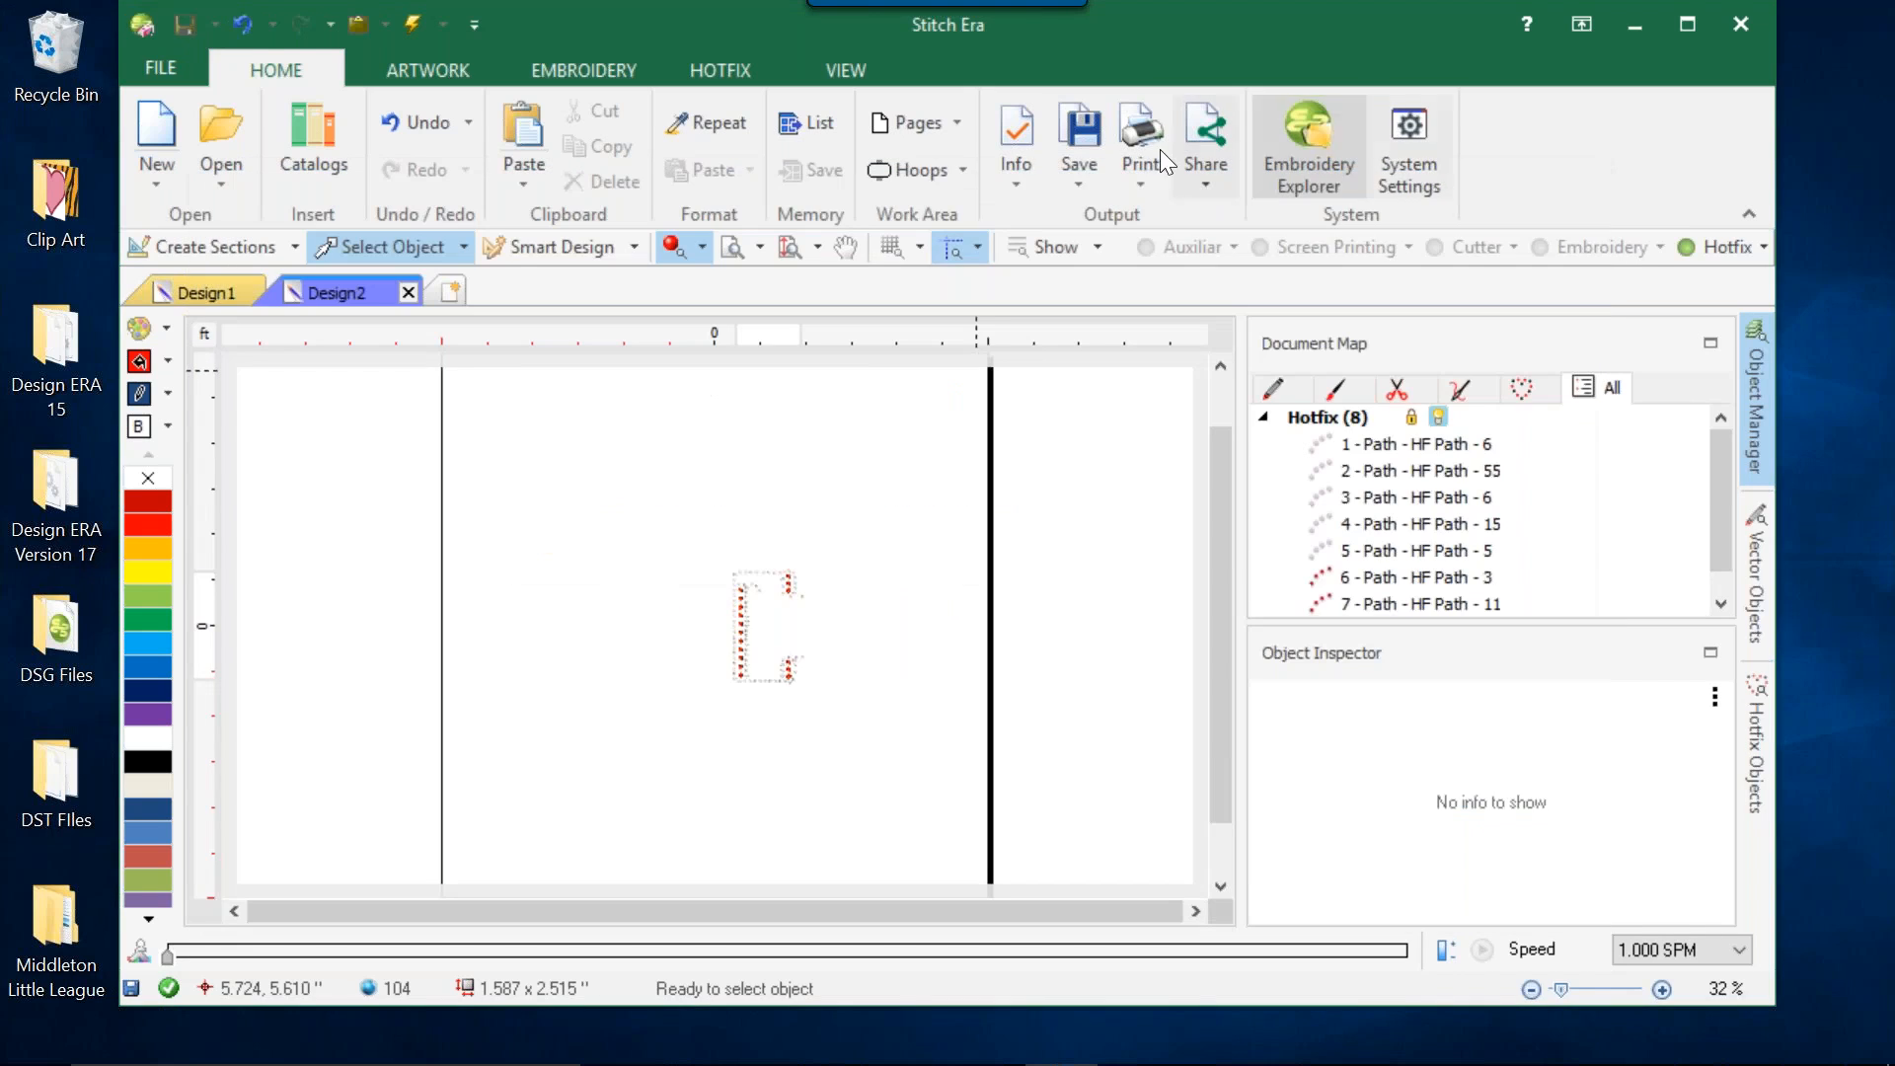
Preview the hotfix printout of Design2, and close the preview and the print export without printing.
click(1141, 179)
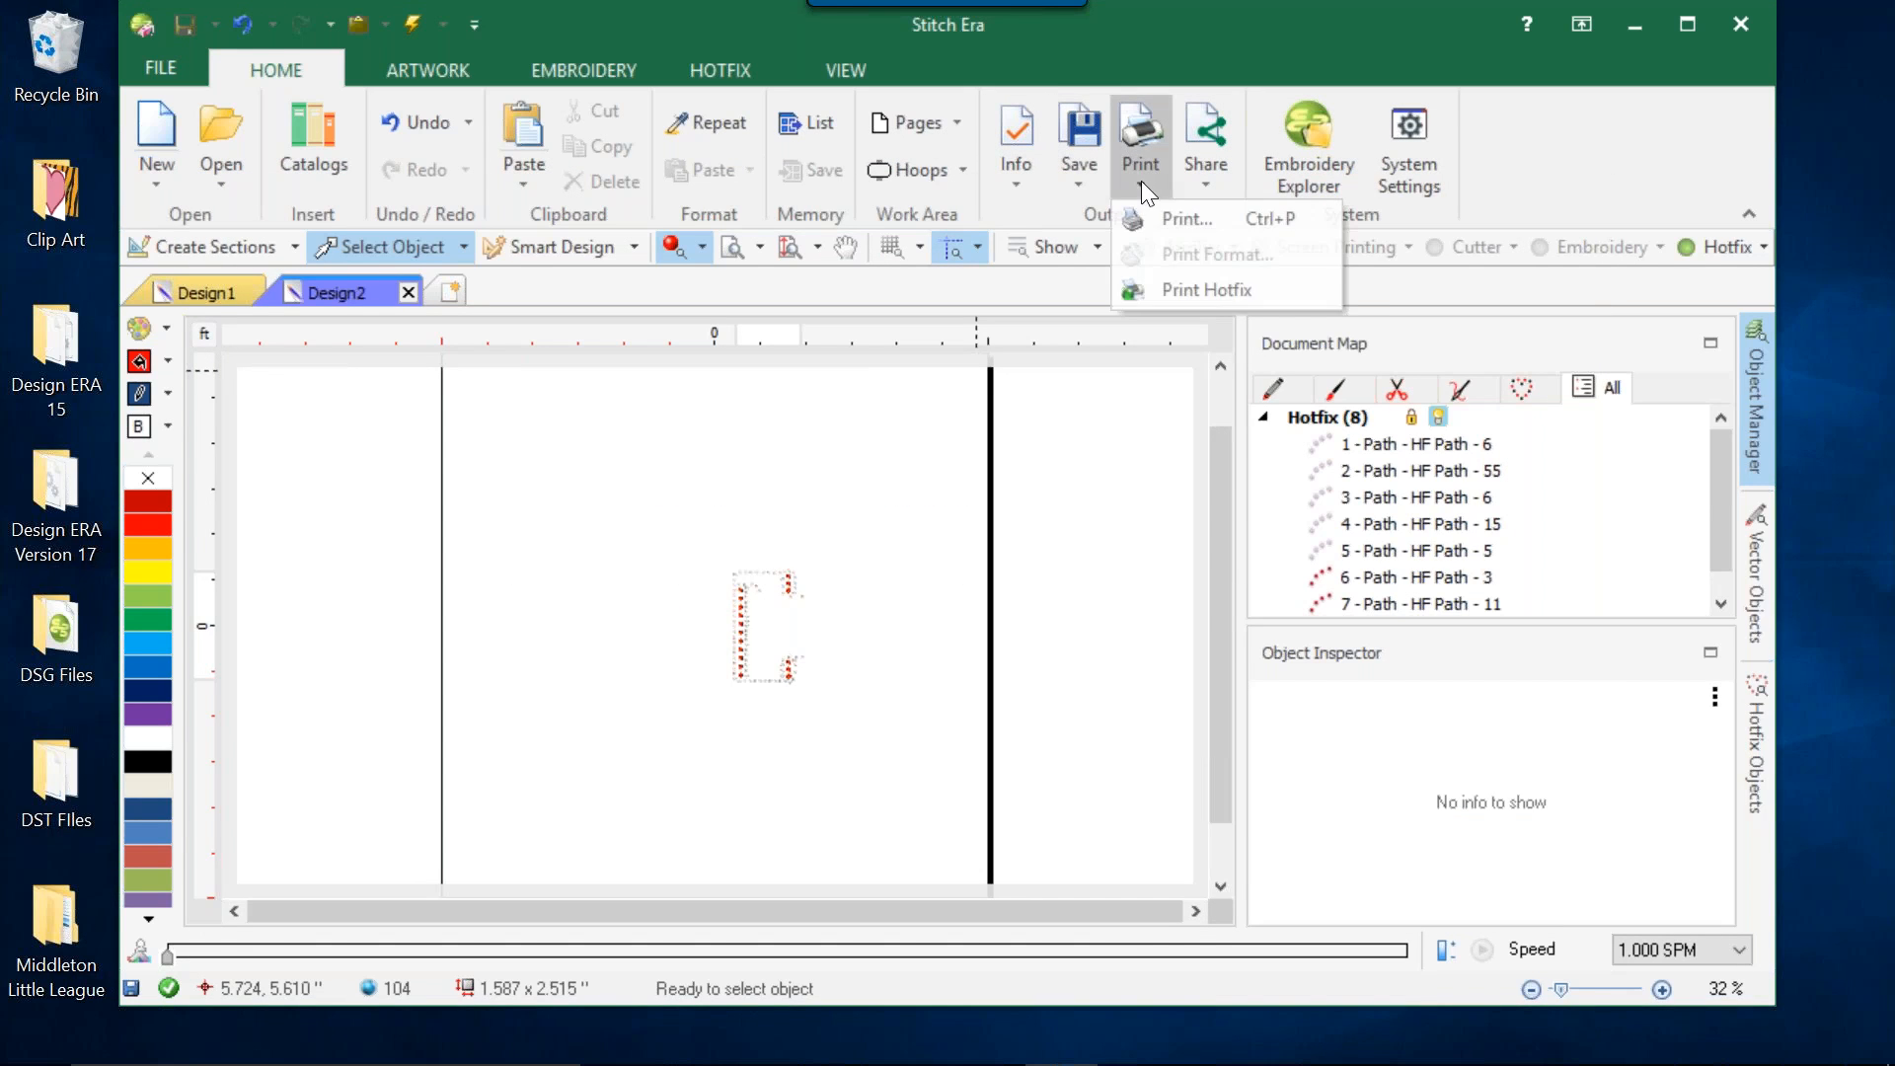
click(1182, 282)
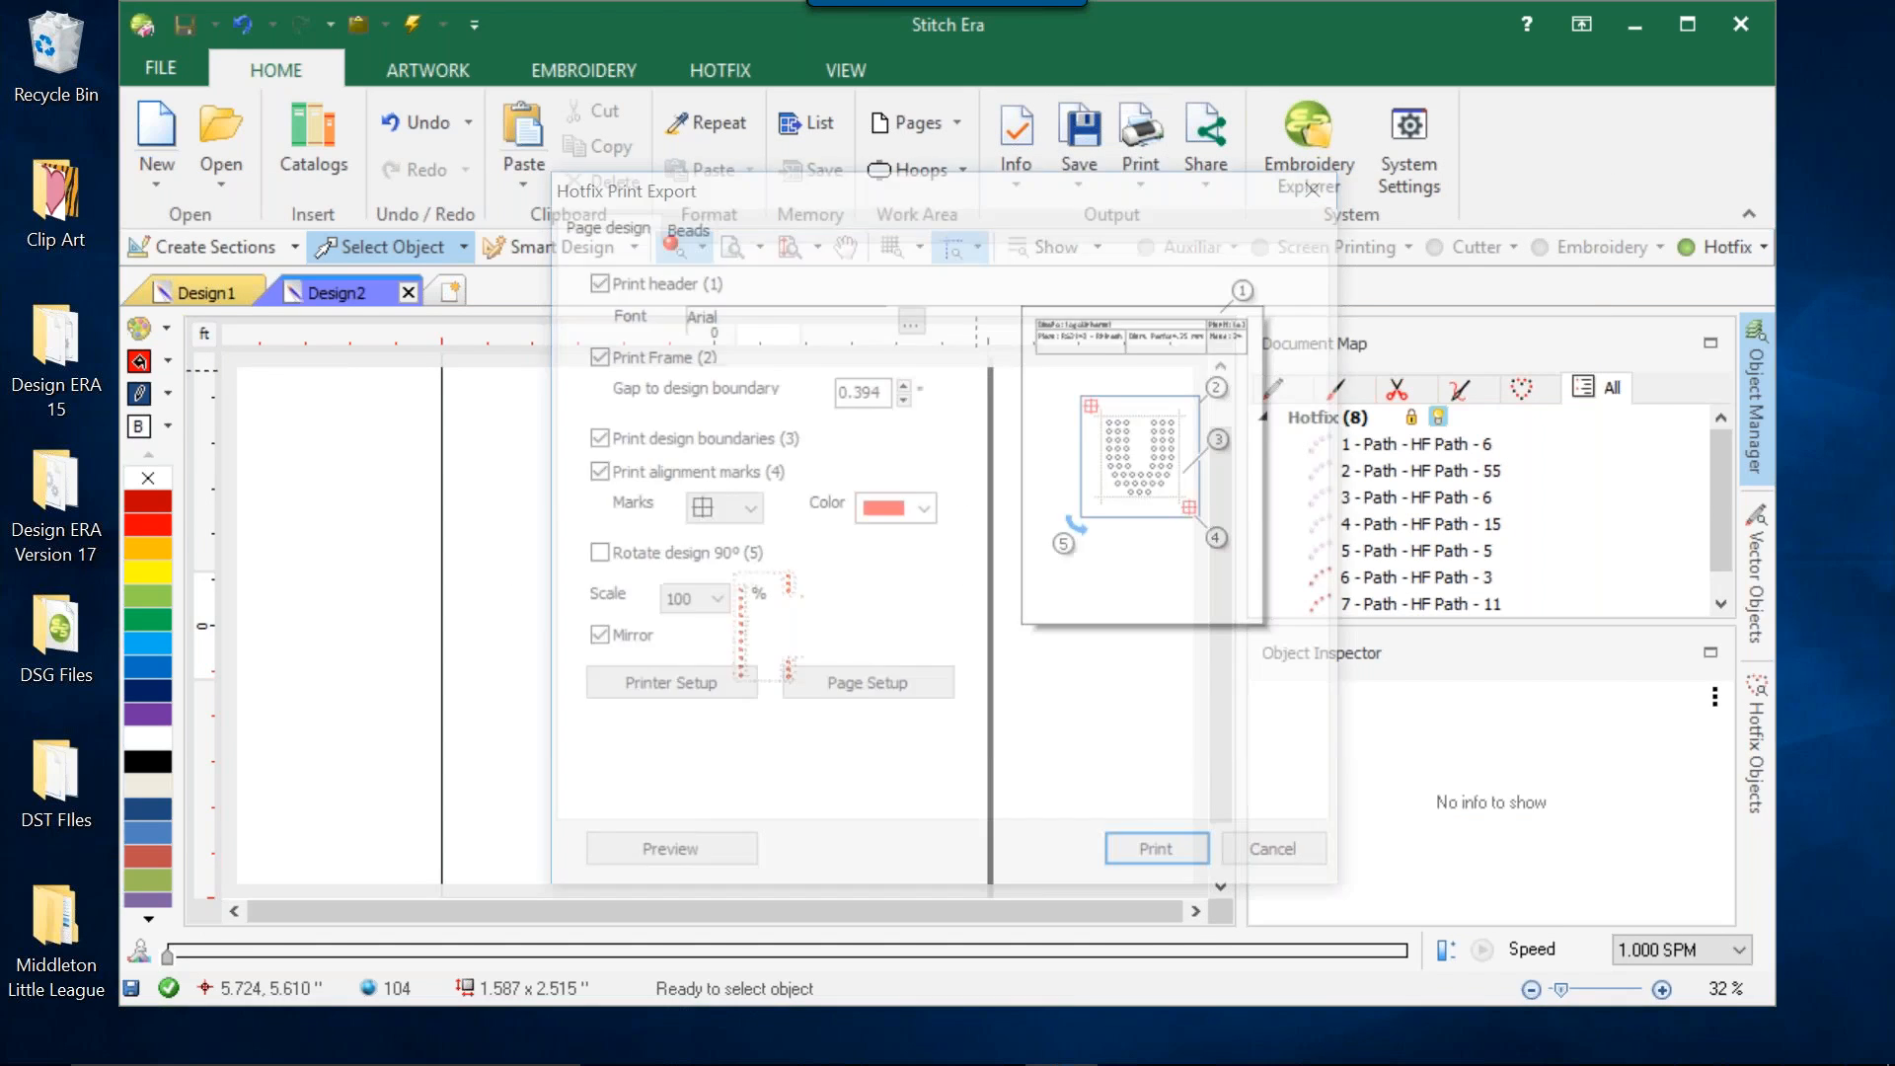
click(684, 855)
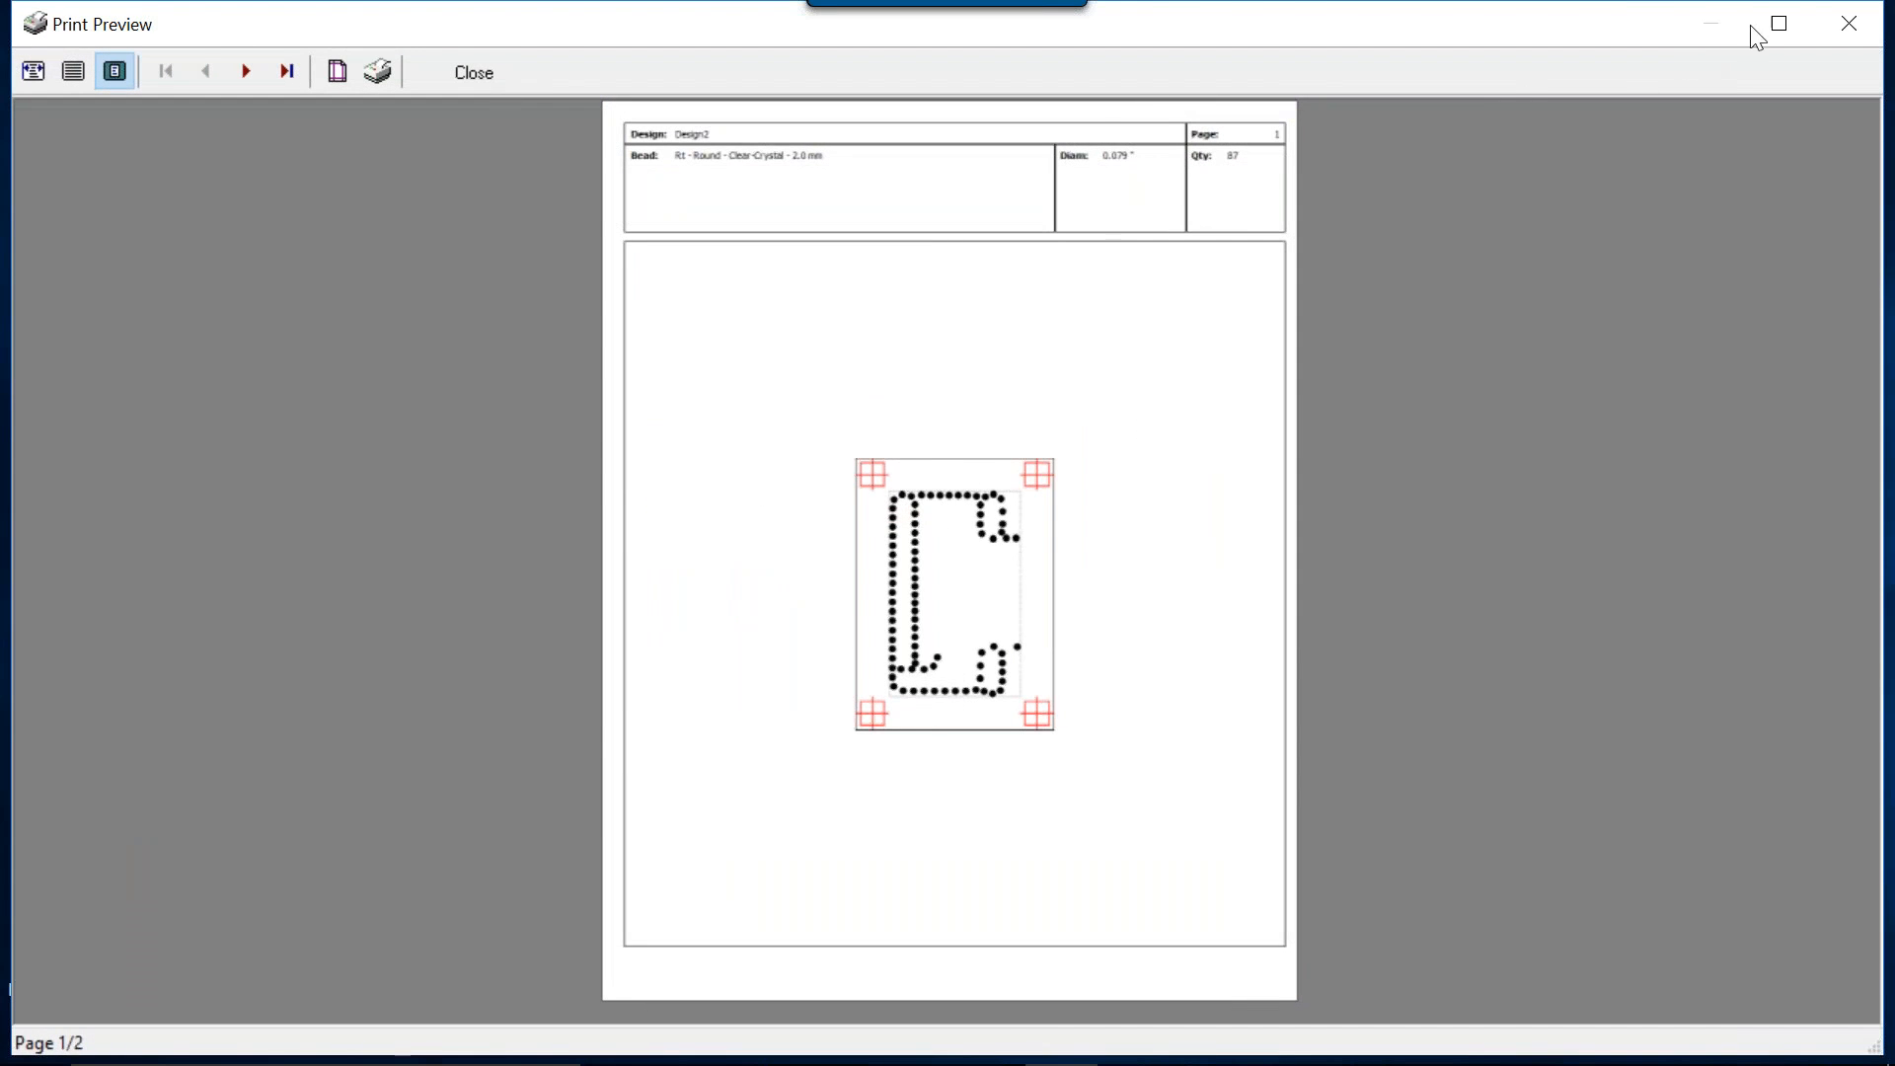
click(1849, 23)
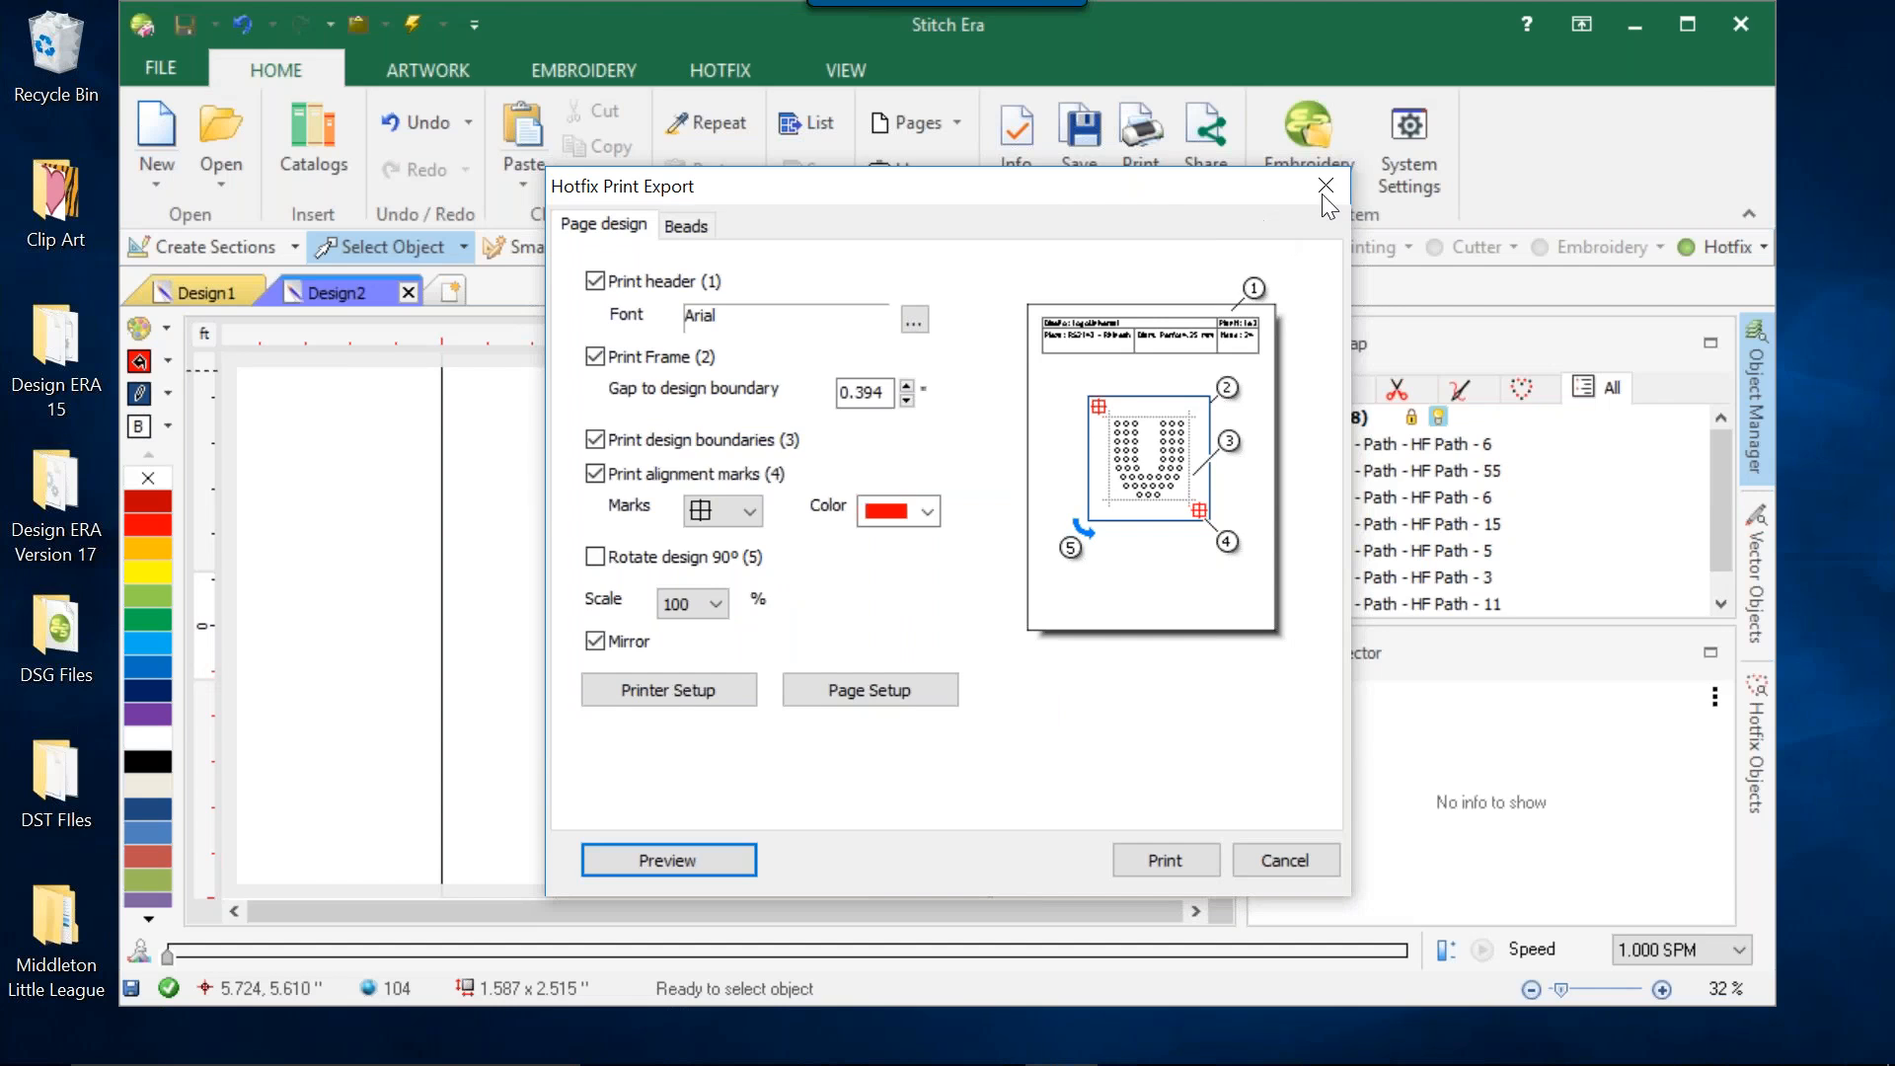
click(1328, 186)
Try to send Design2 by e-mail, declining to save its changes.
click(1188, 178)
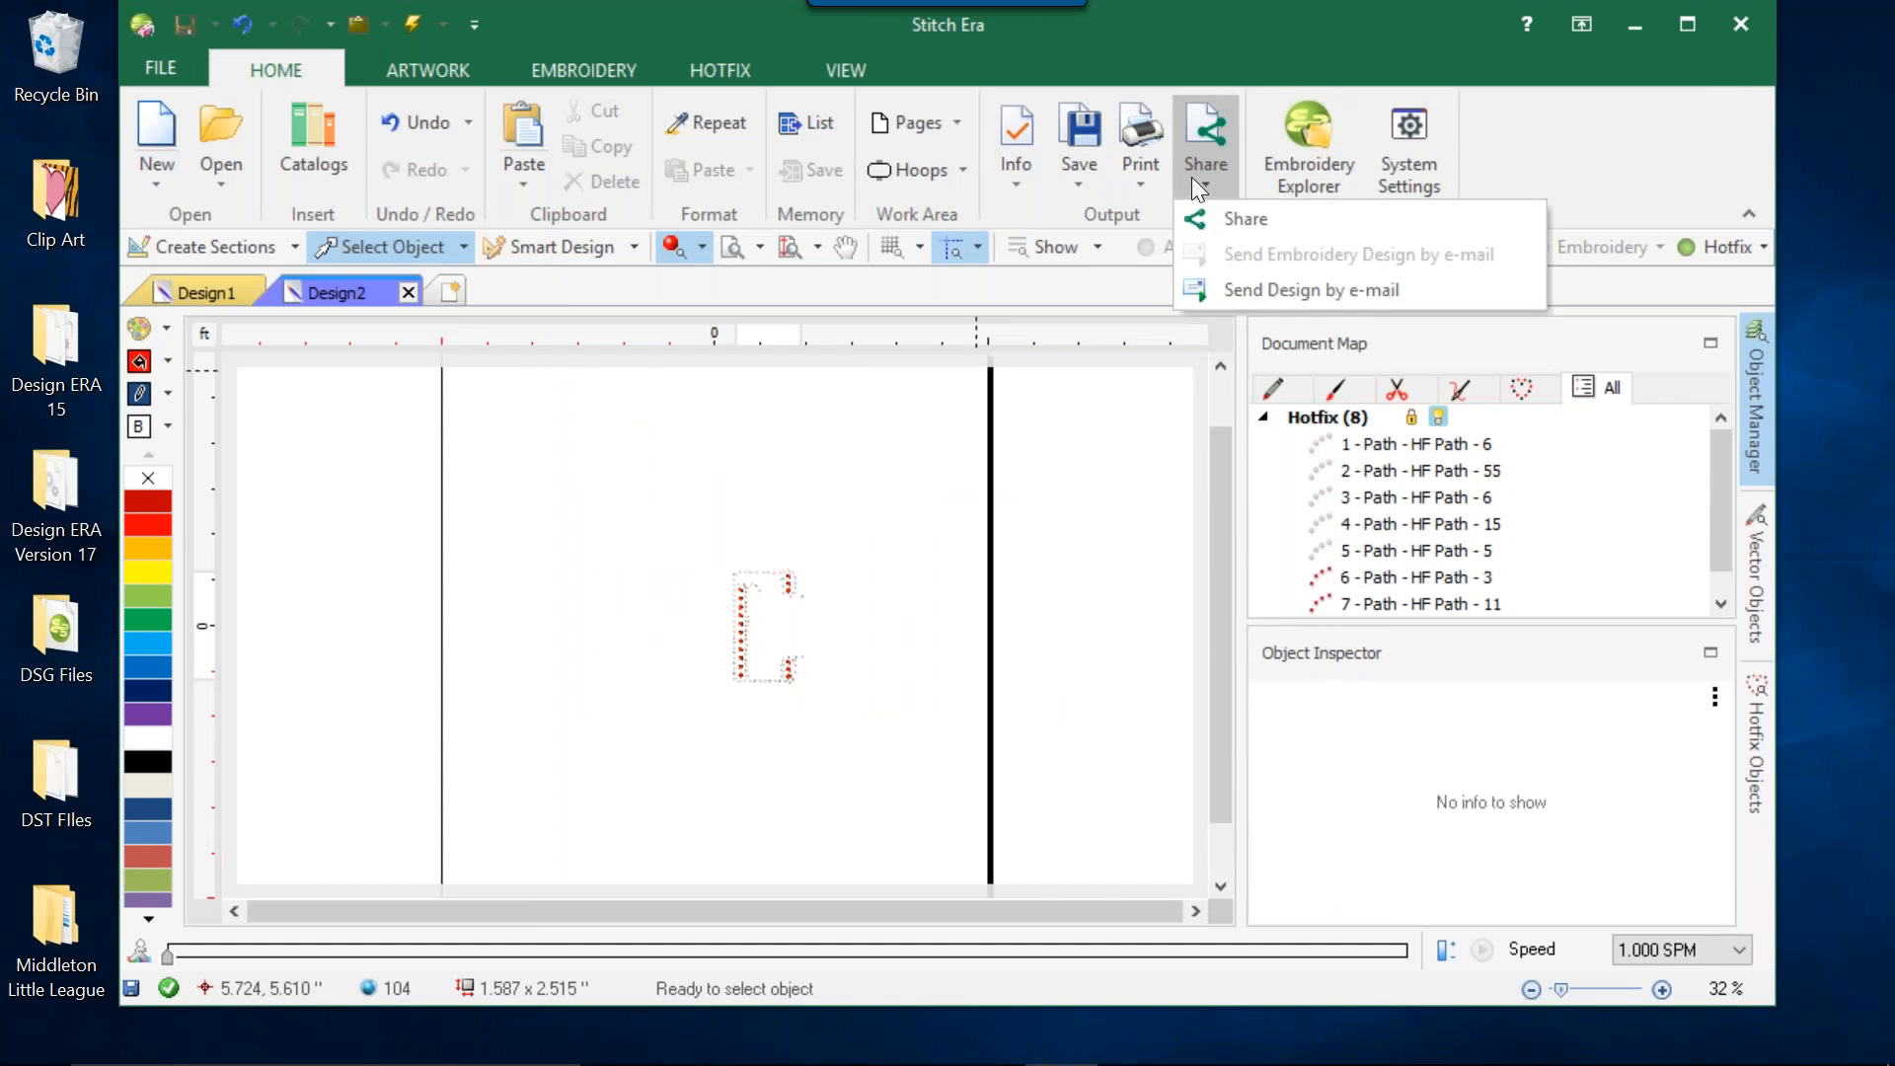
click(1277, 288)
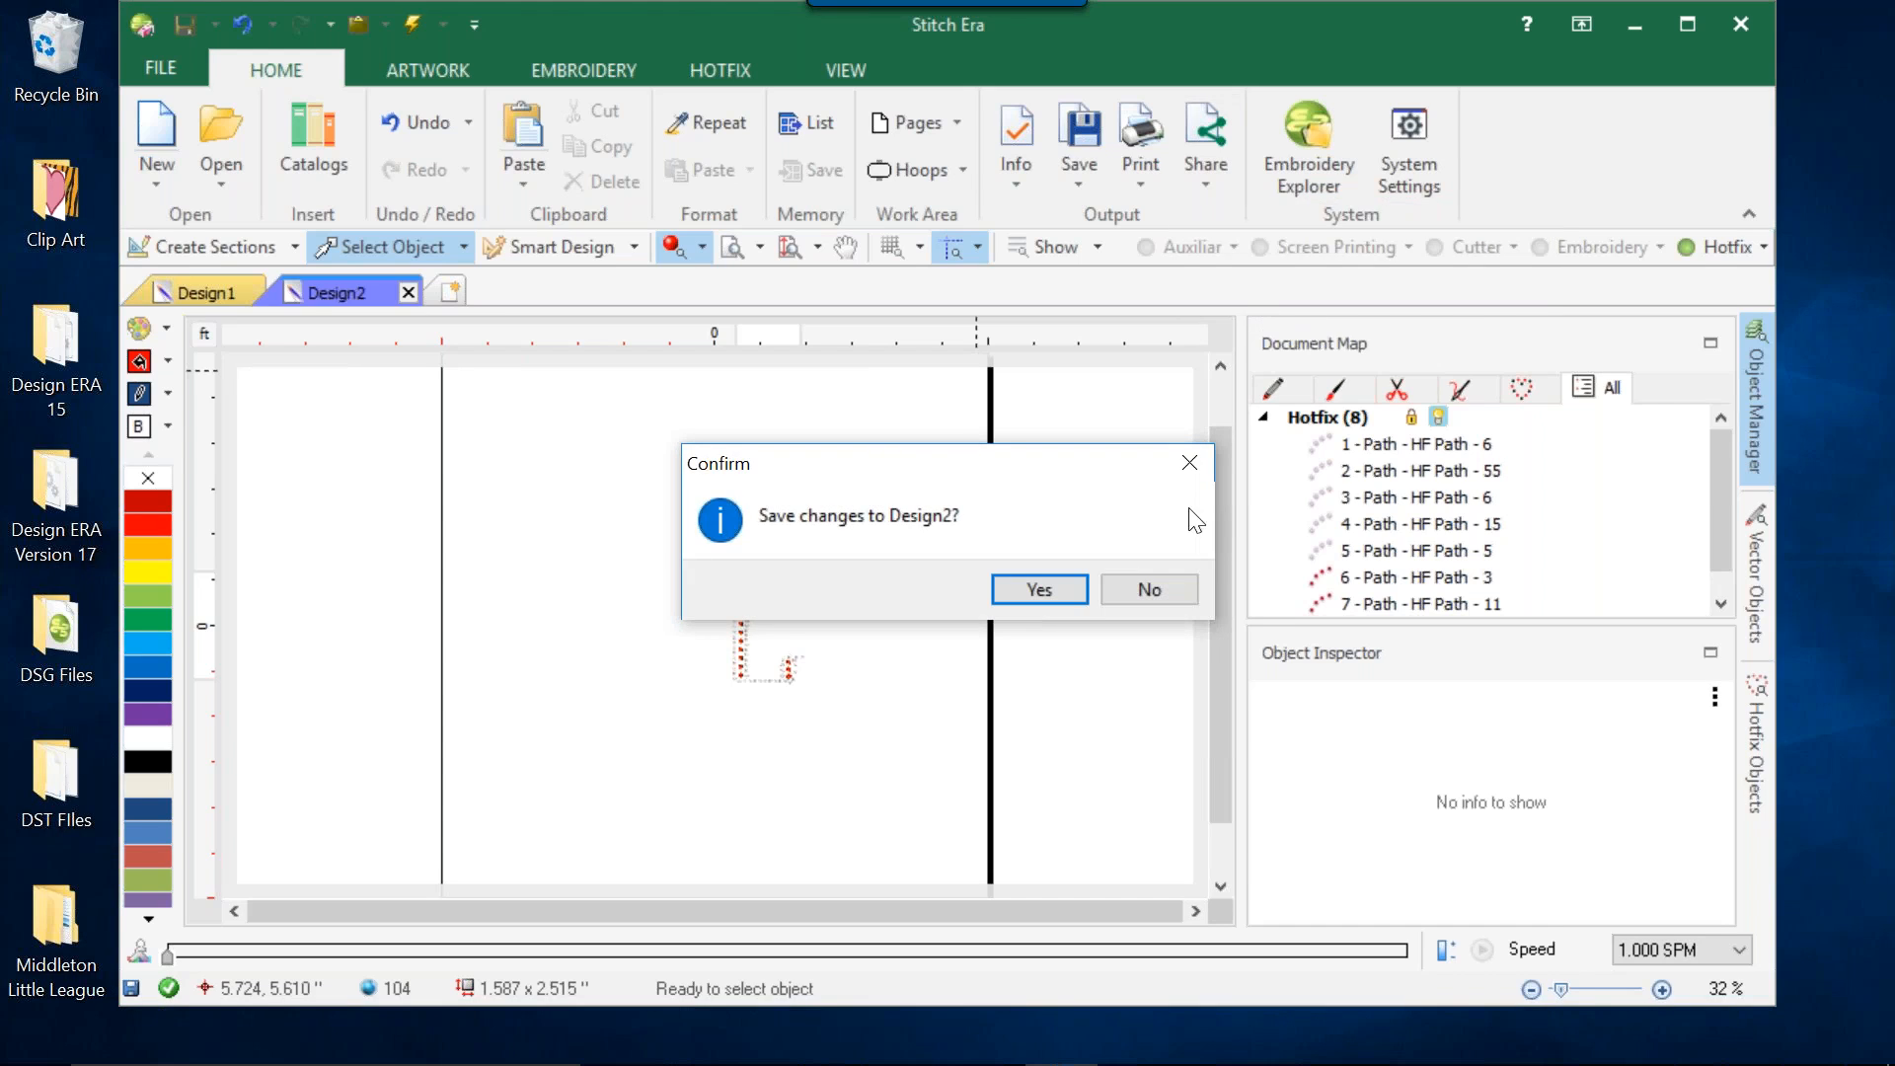
click(1105, 598)
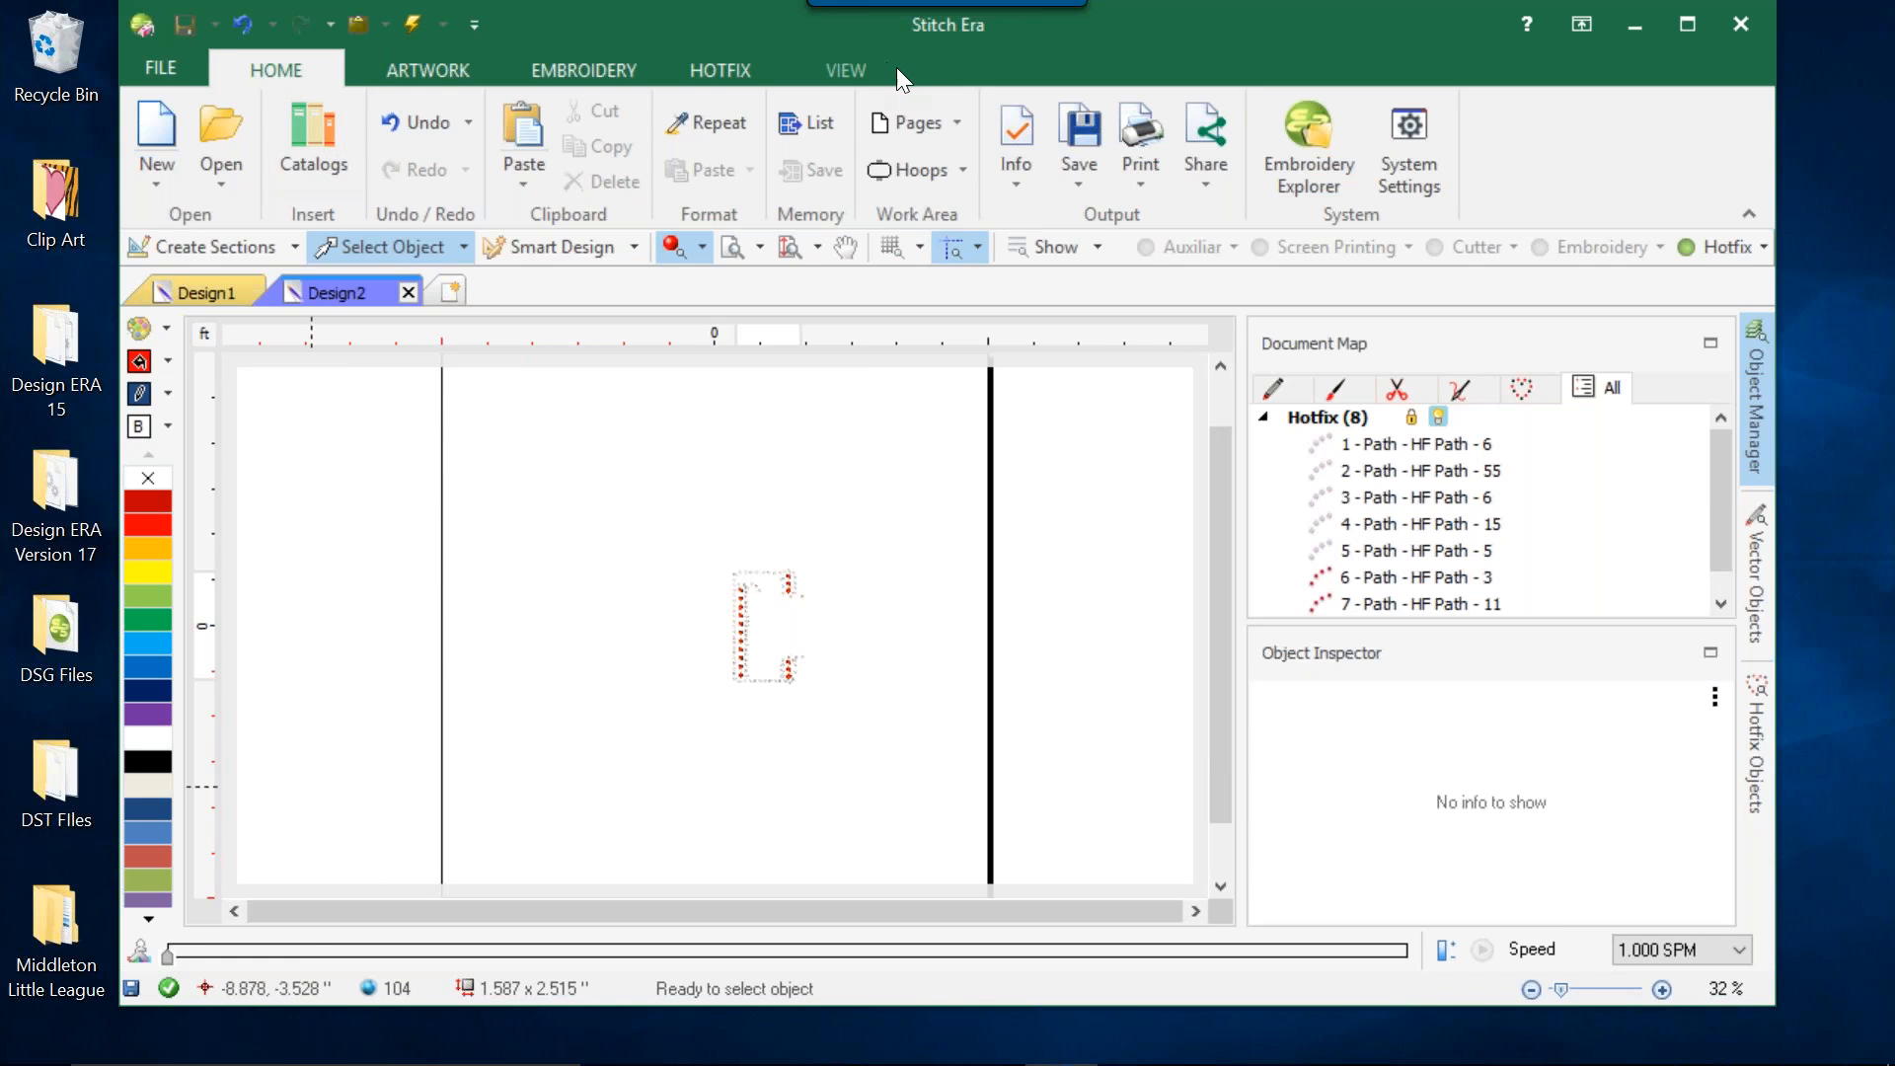
Browse the Design Library and Desktop in Embroidery Explorer, and open fhg.dst from the Desktop.
click(1311, 169)
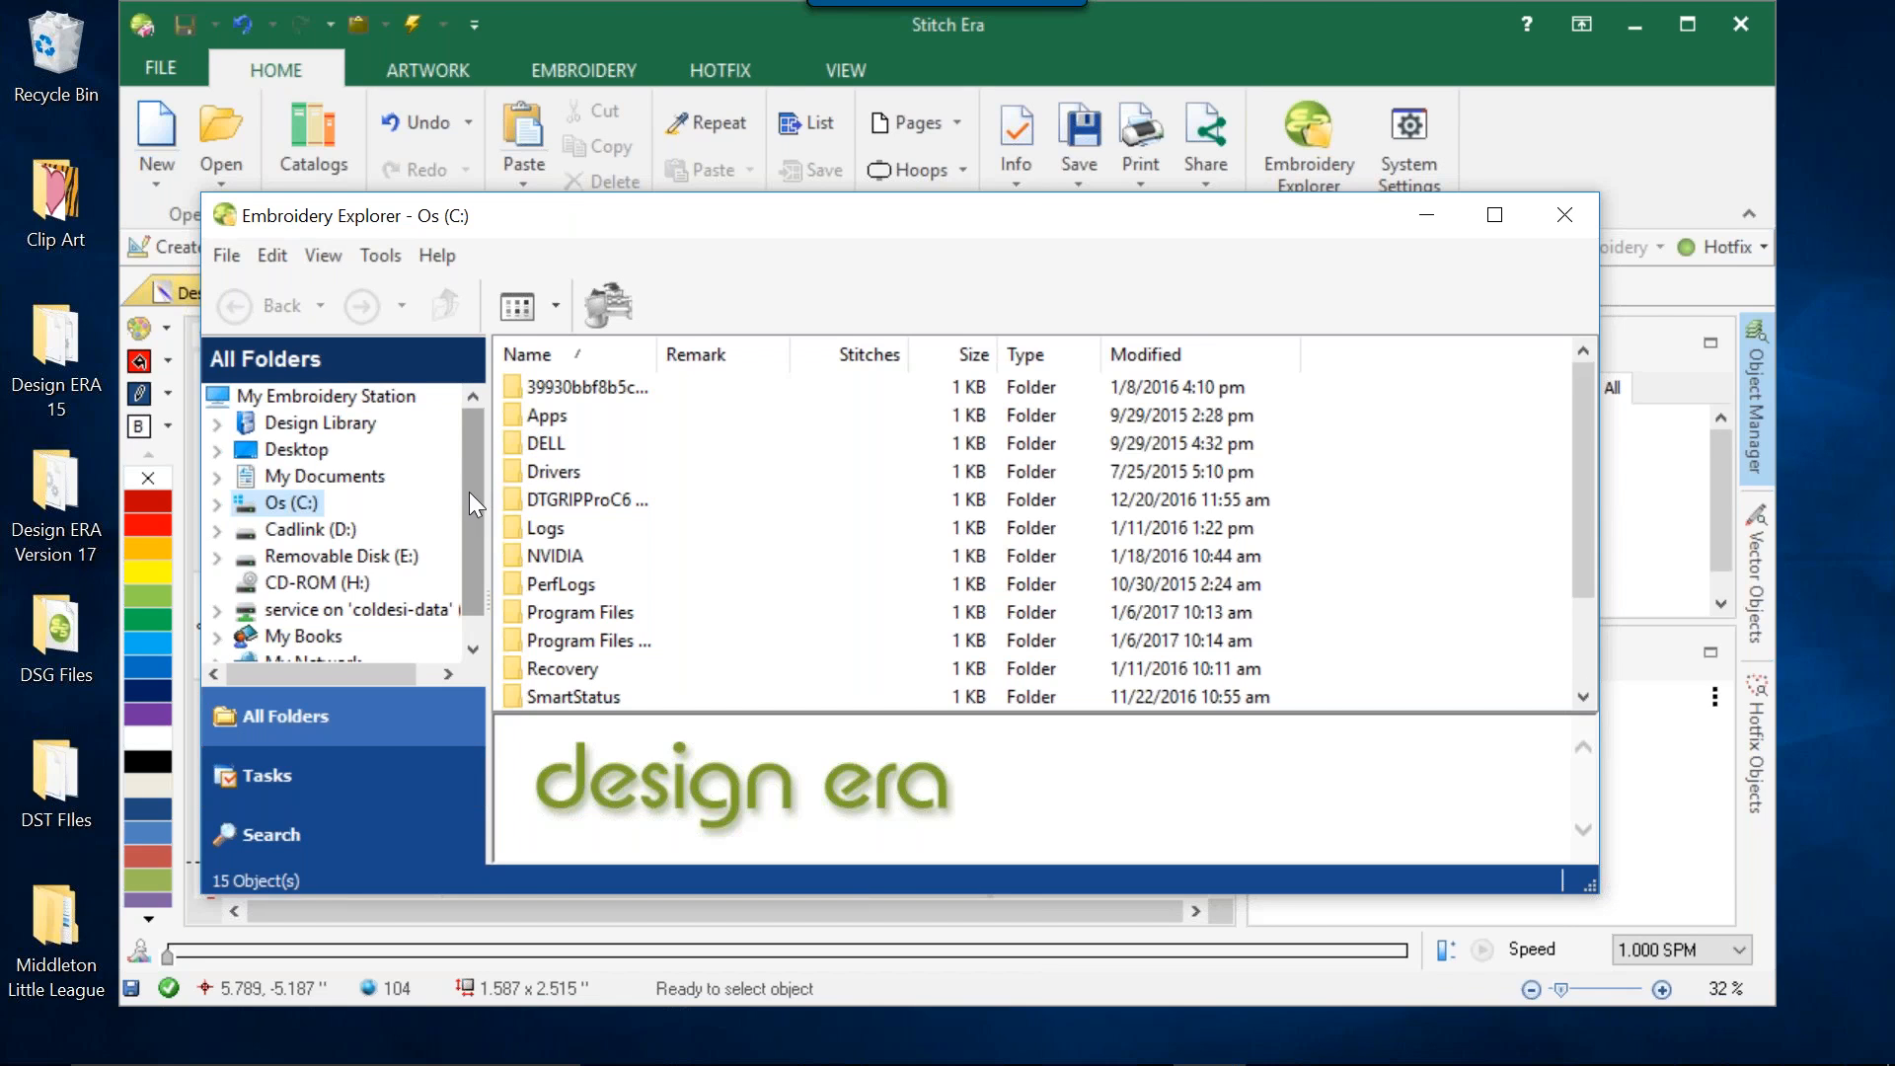
click(361, 425)
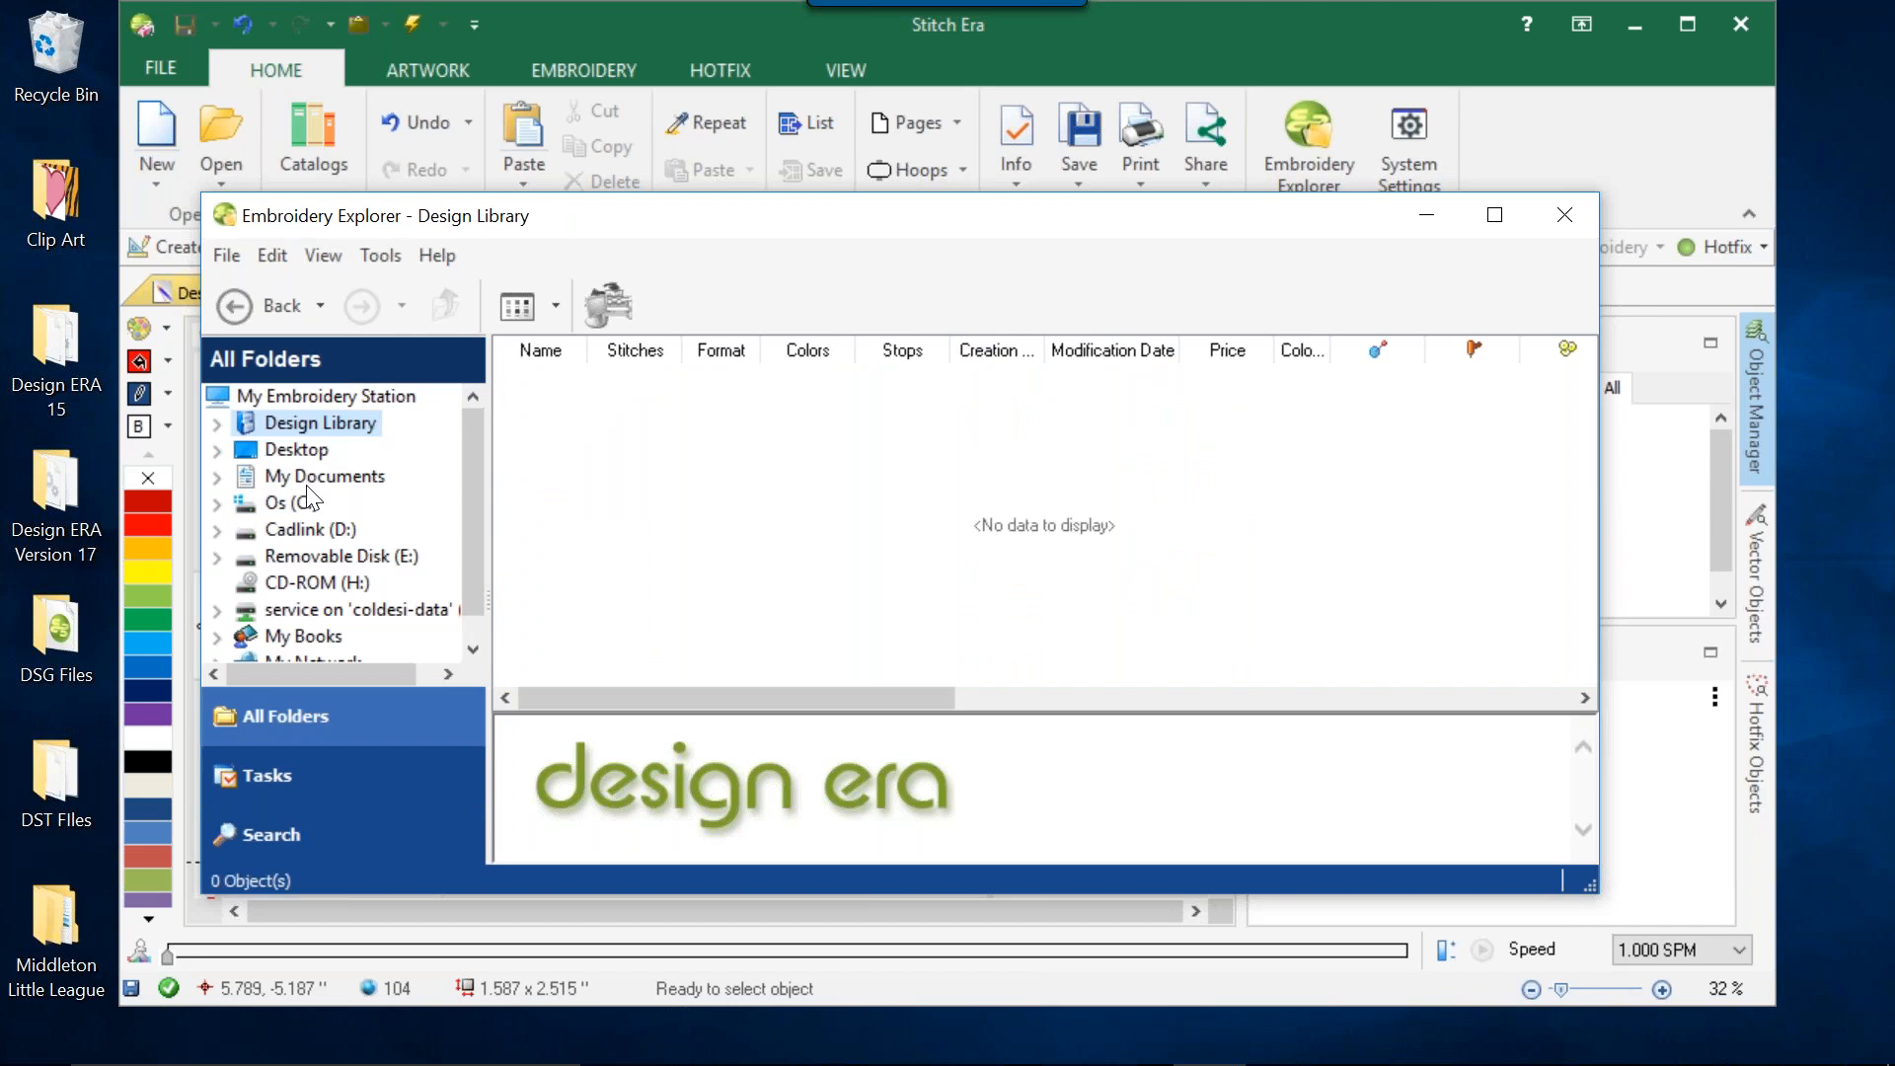
click(301, 447)
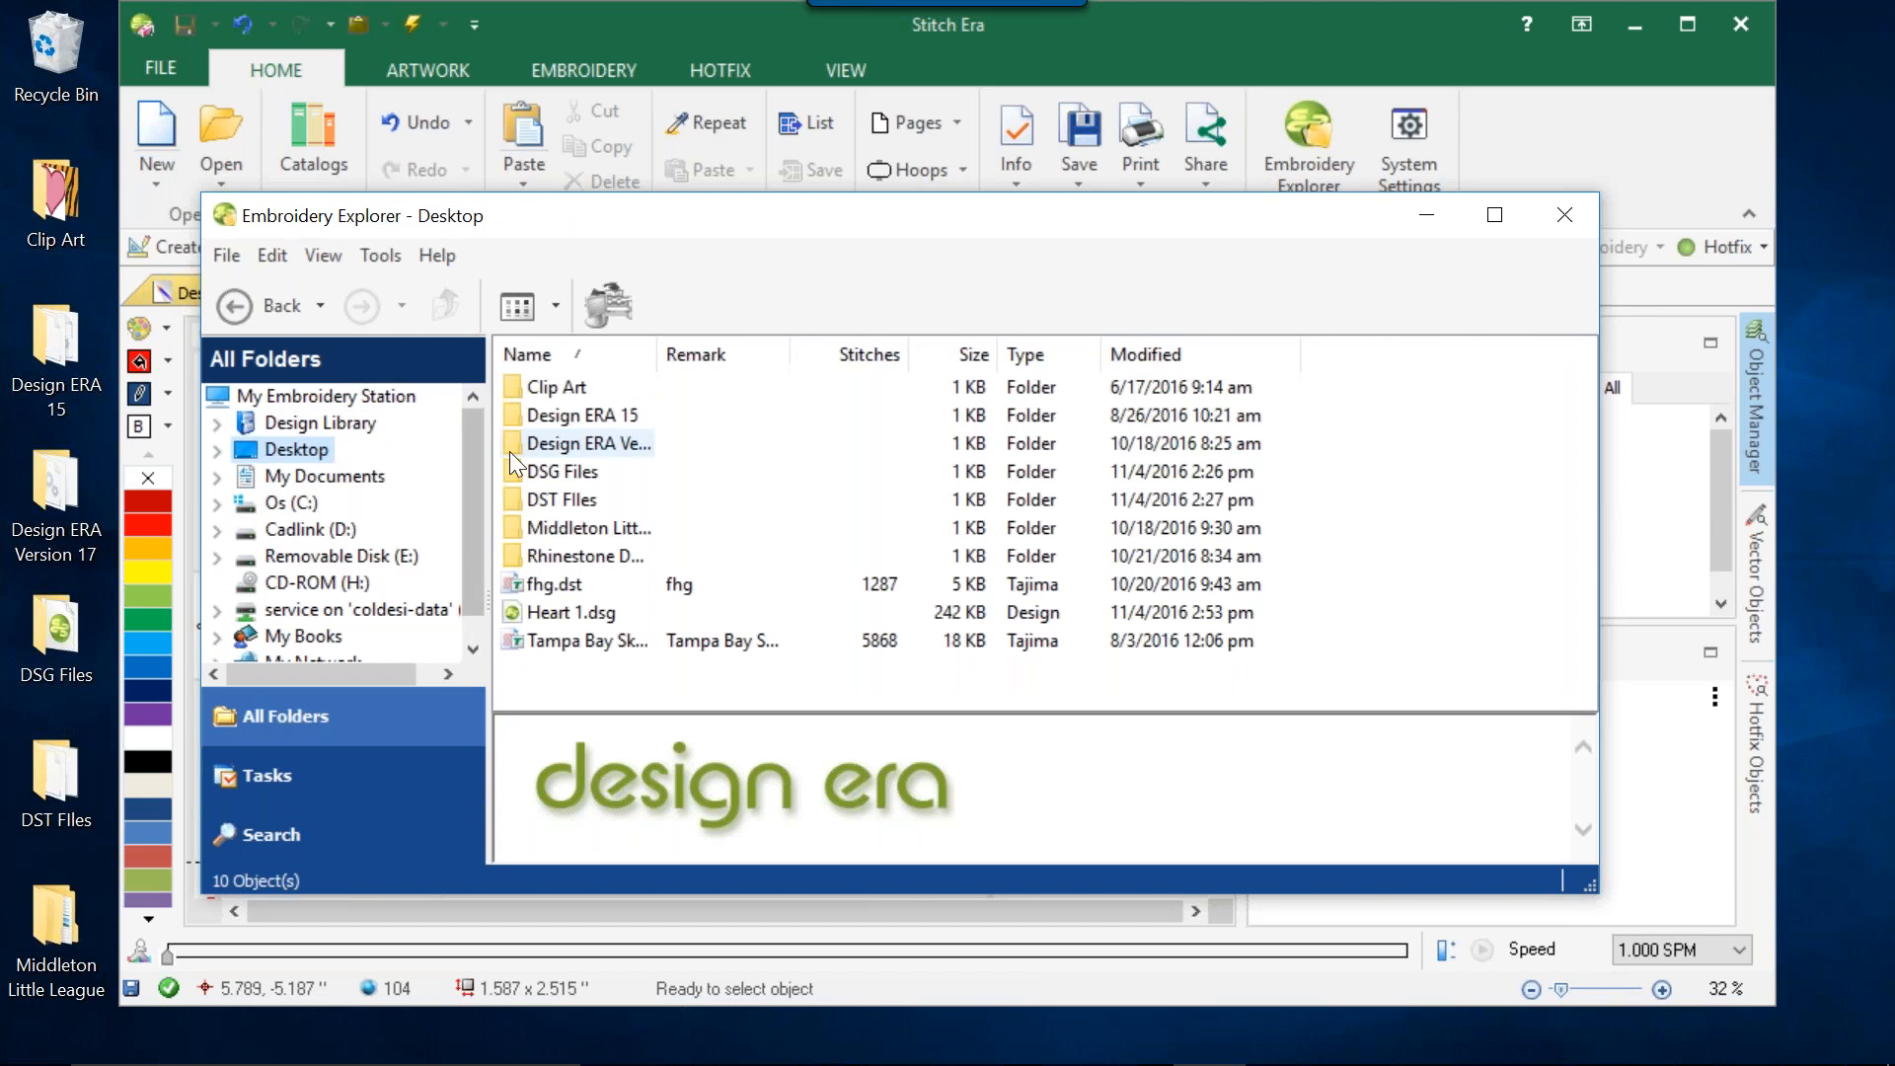
click(568, 591)
double_click(564, 592)
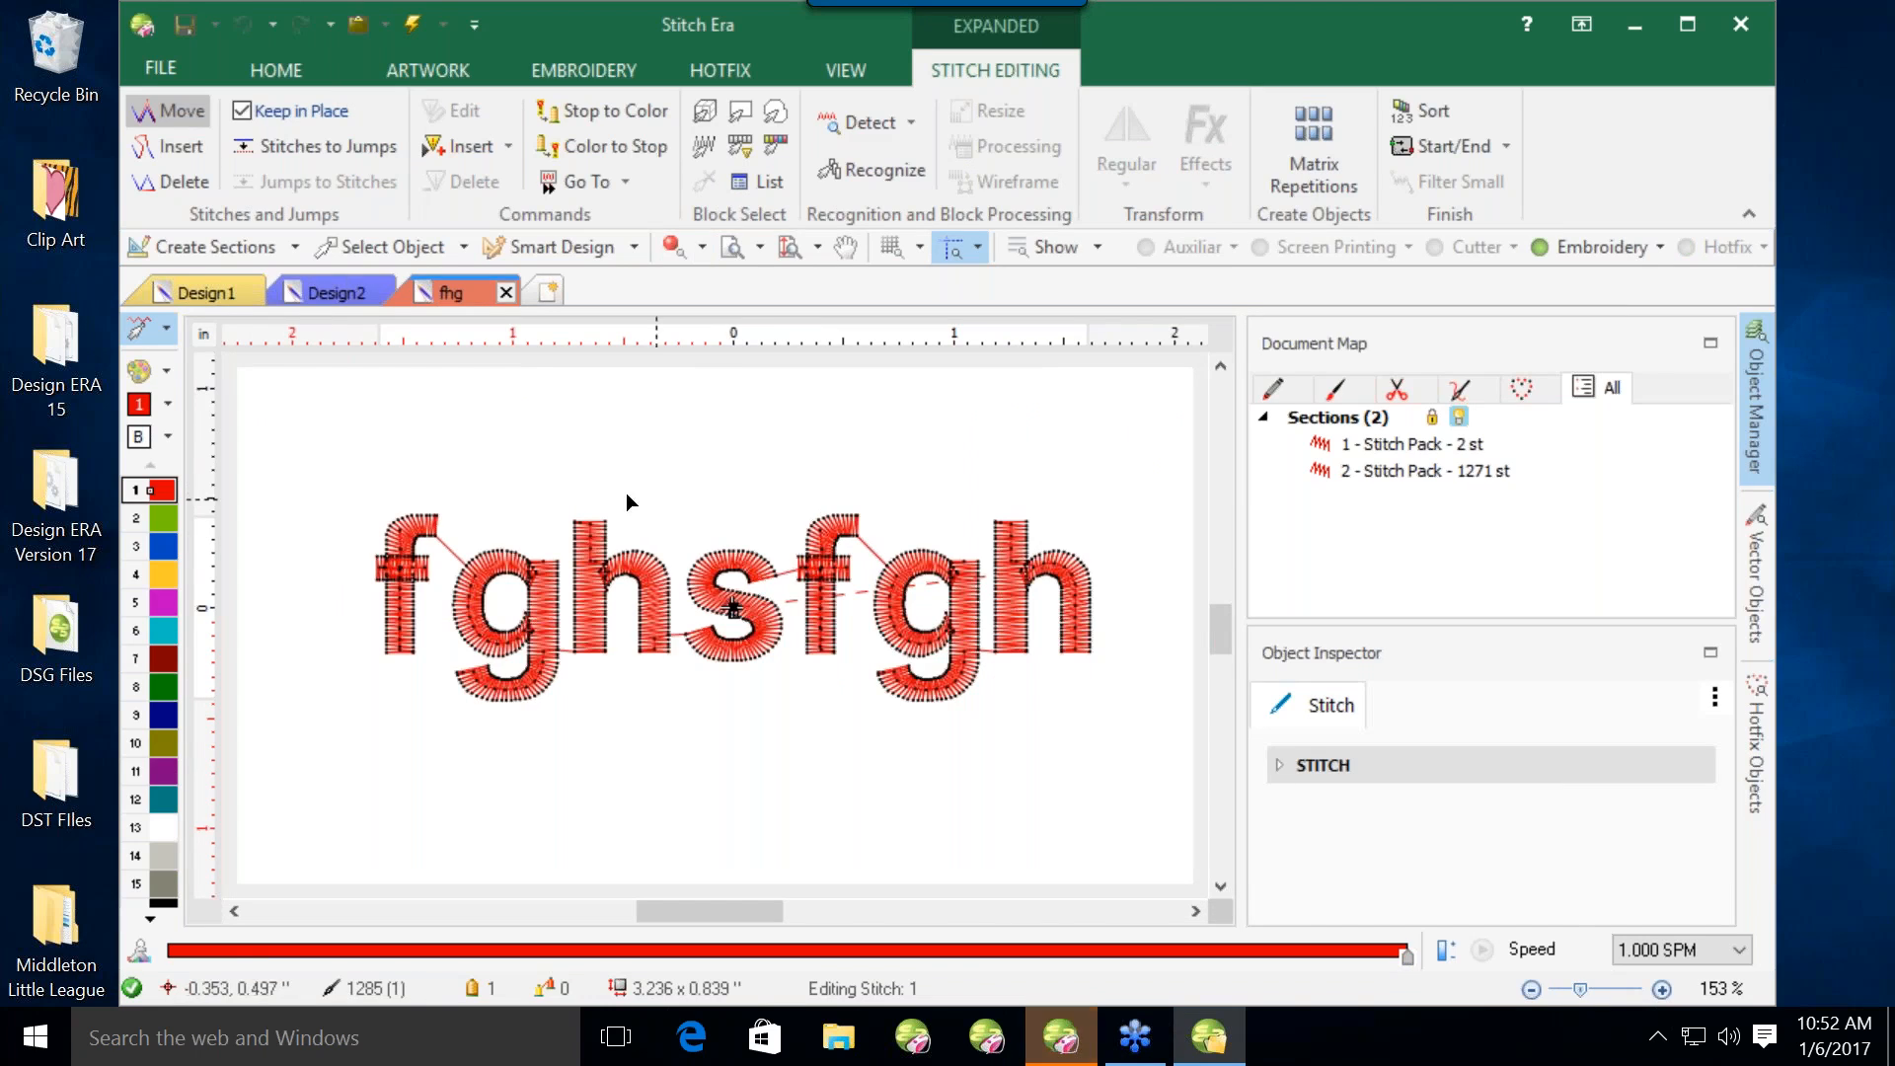
Leave stitch editing in the fhg design and review the general project options in the system settings, closing them without changes.
click(997, 636)
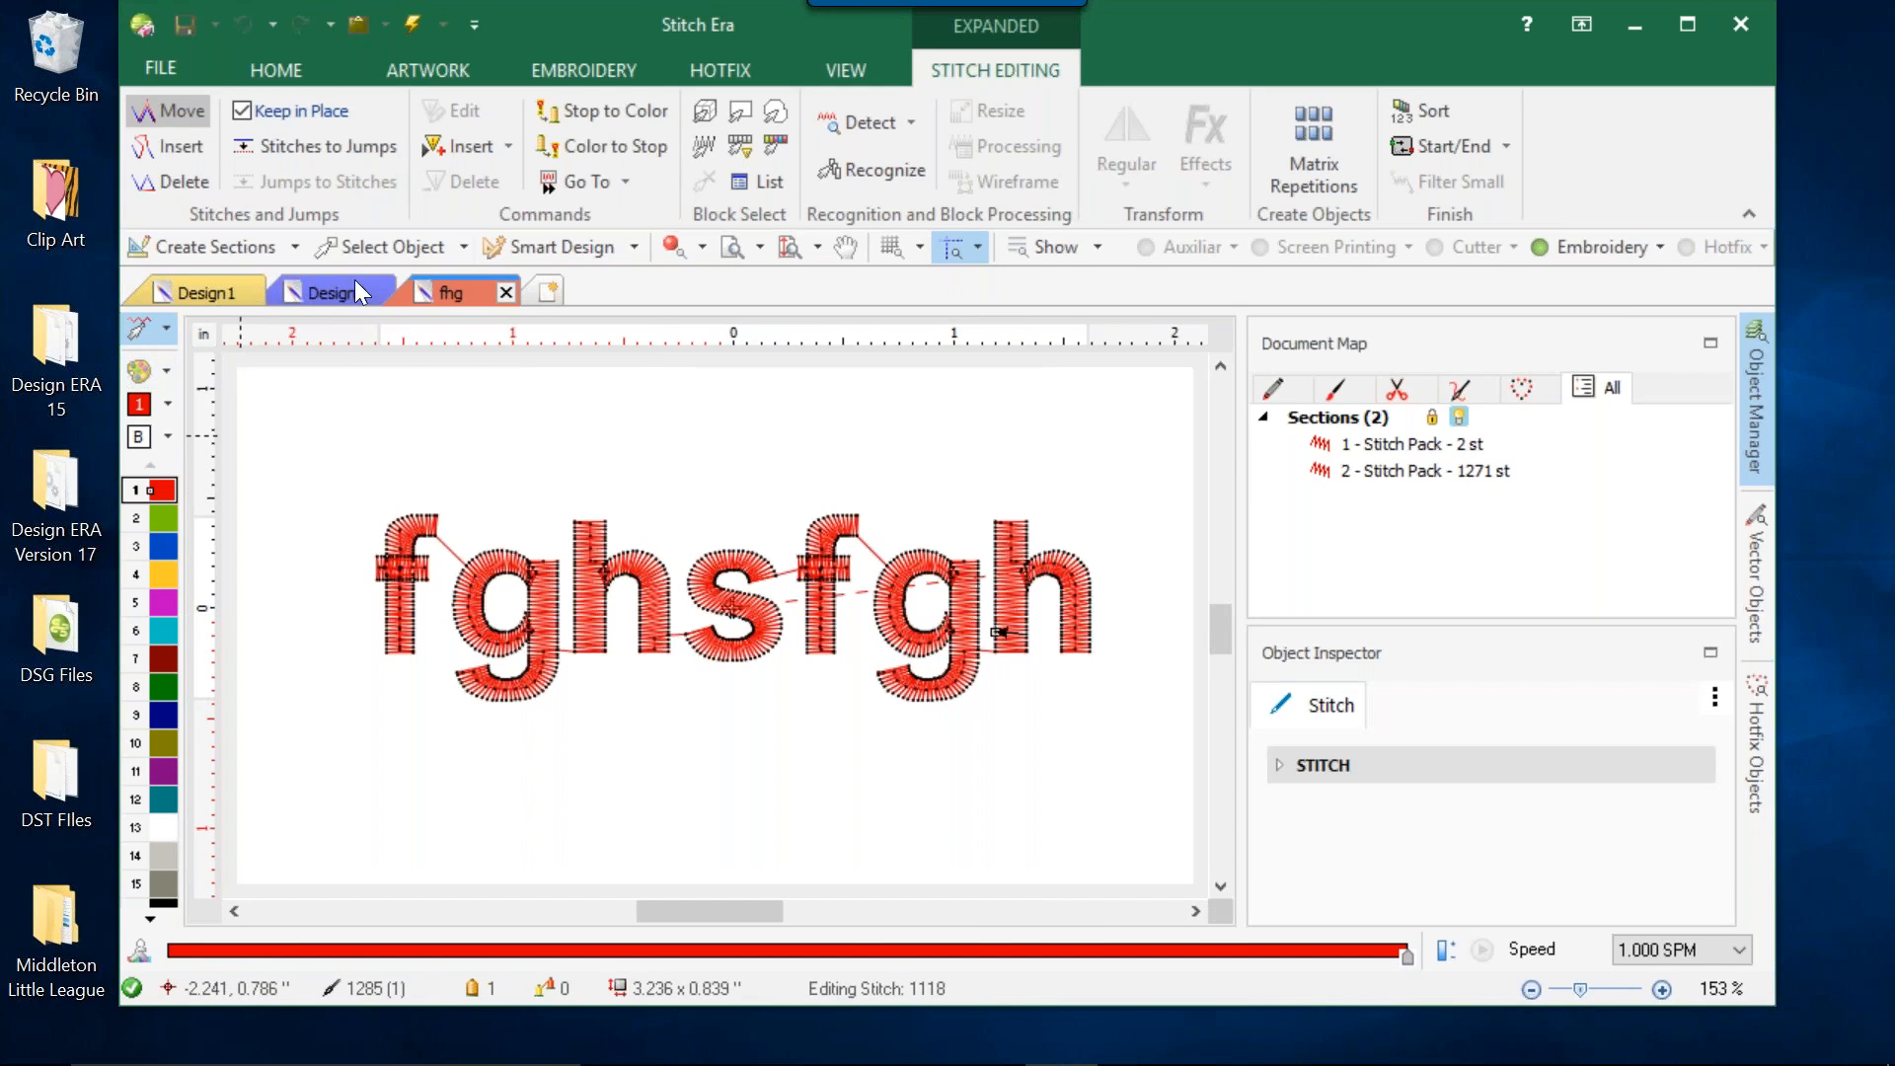
click(363, 251)
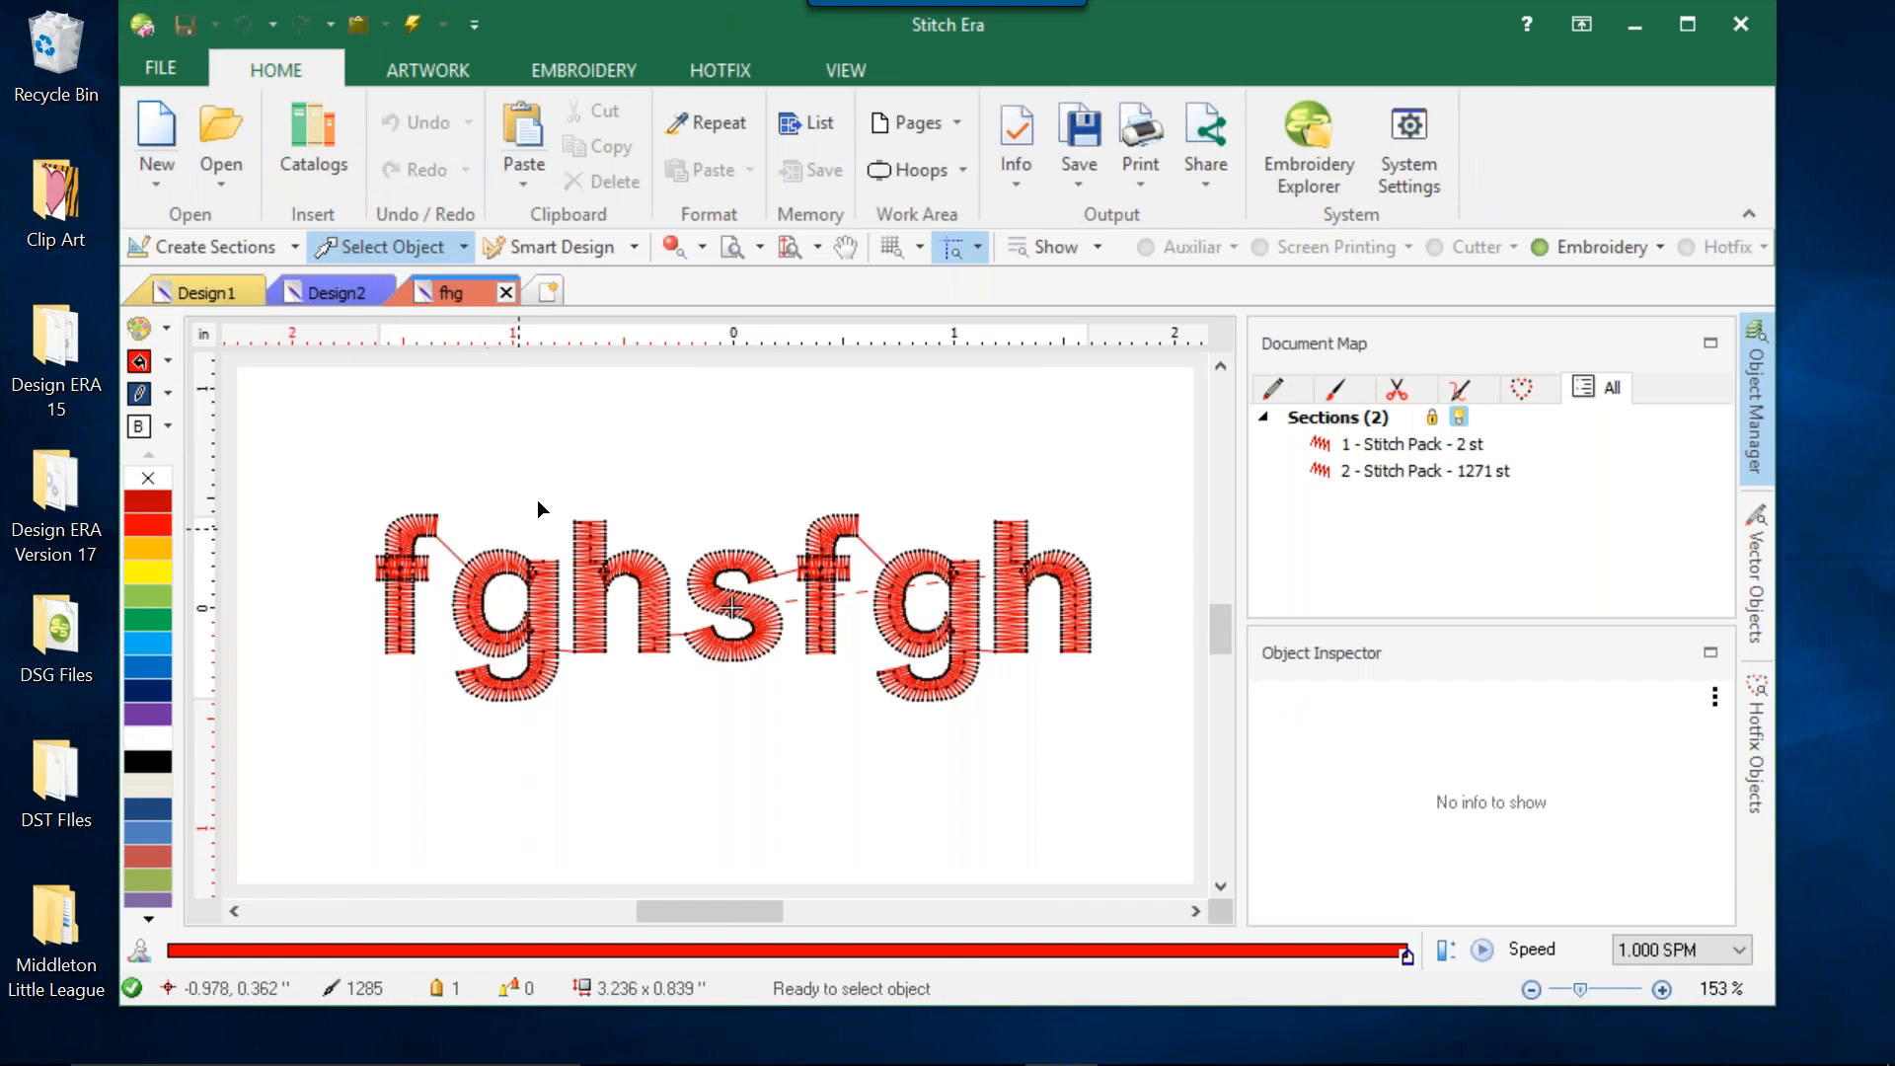
click(1410, 157)
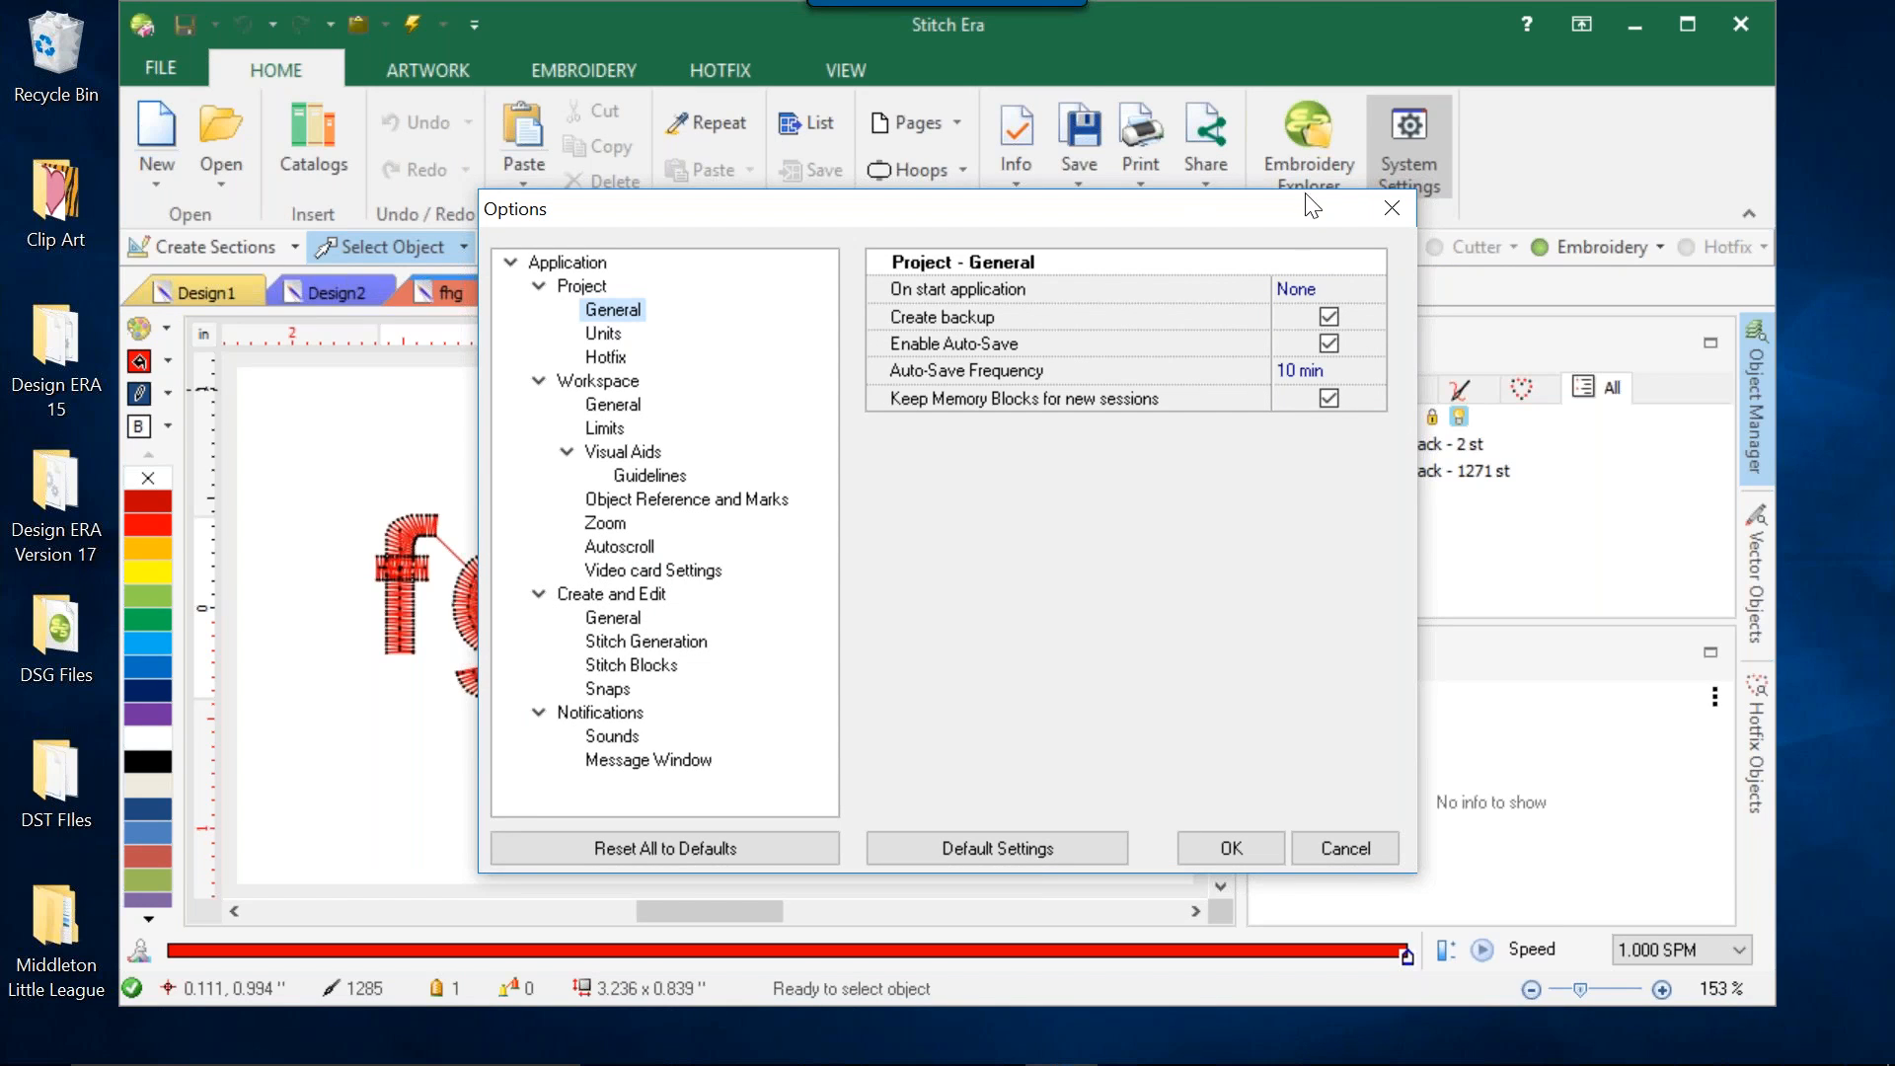
click(1384, 200)
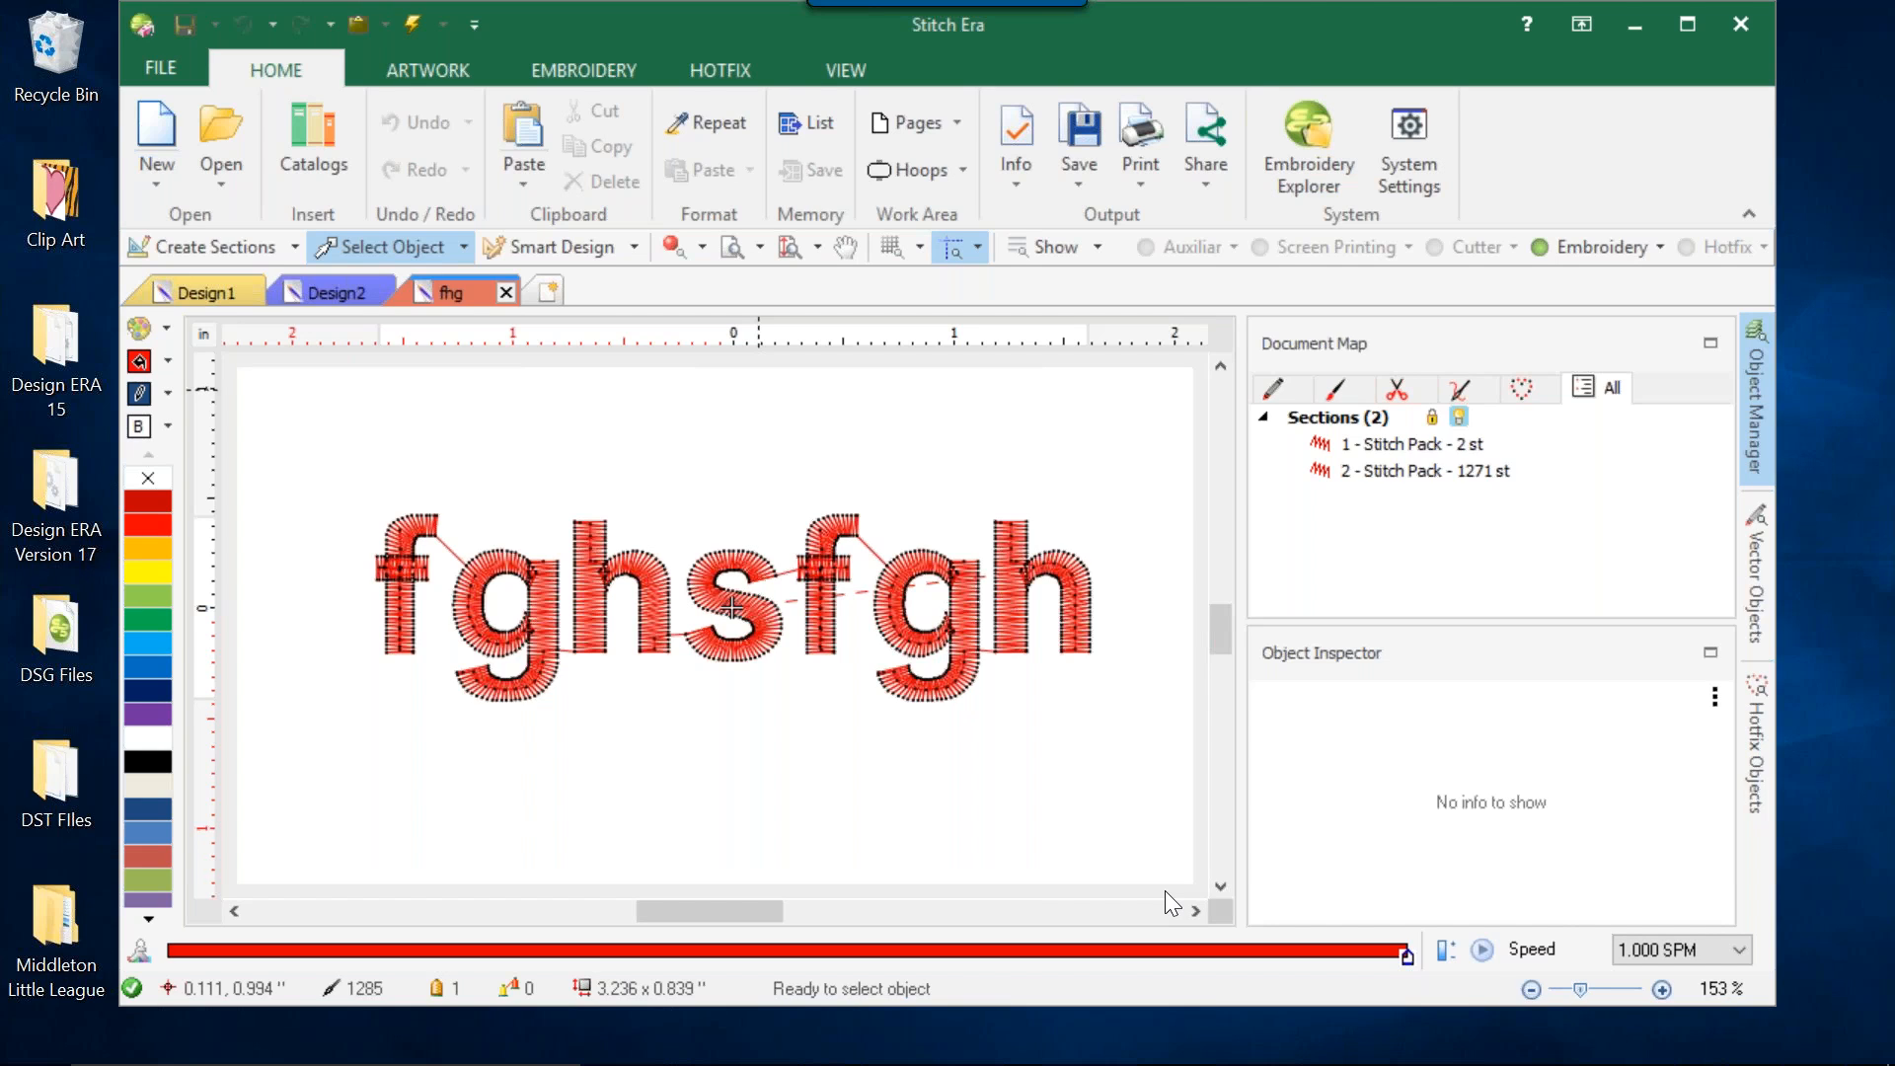
Switch to Microsoft Edge, search the web for etsy and open the official Etsy site.
mouse_move(551, 1062)
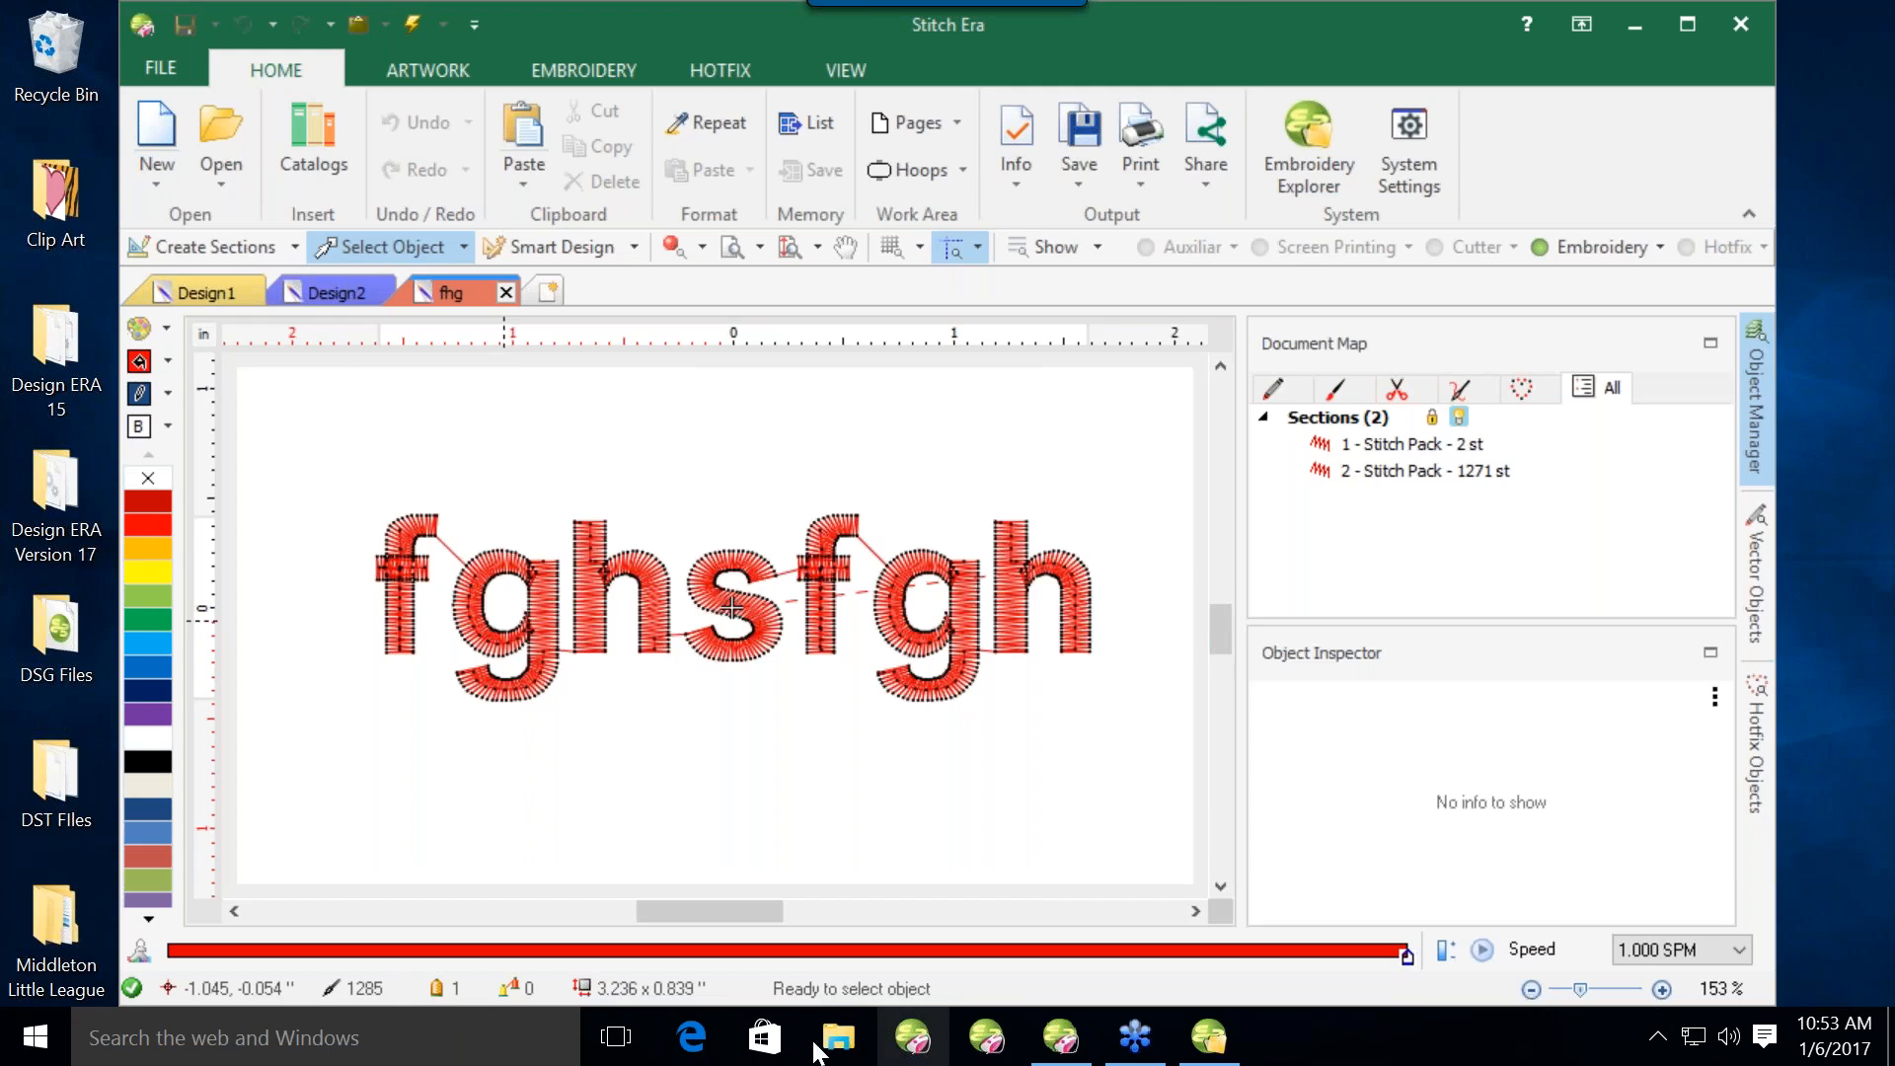
click(694, 1042)
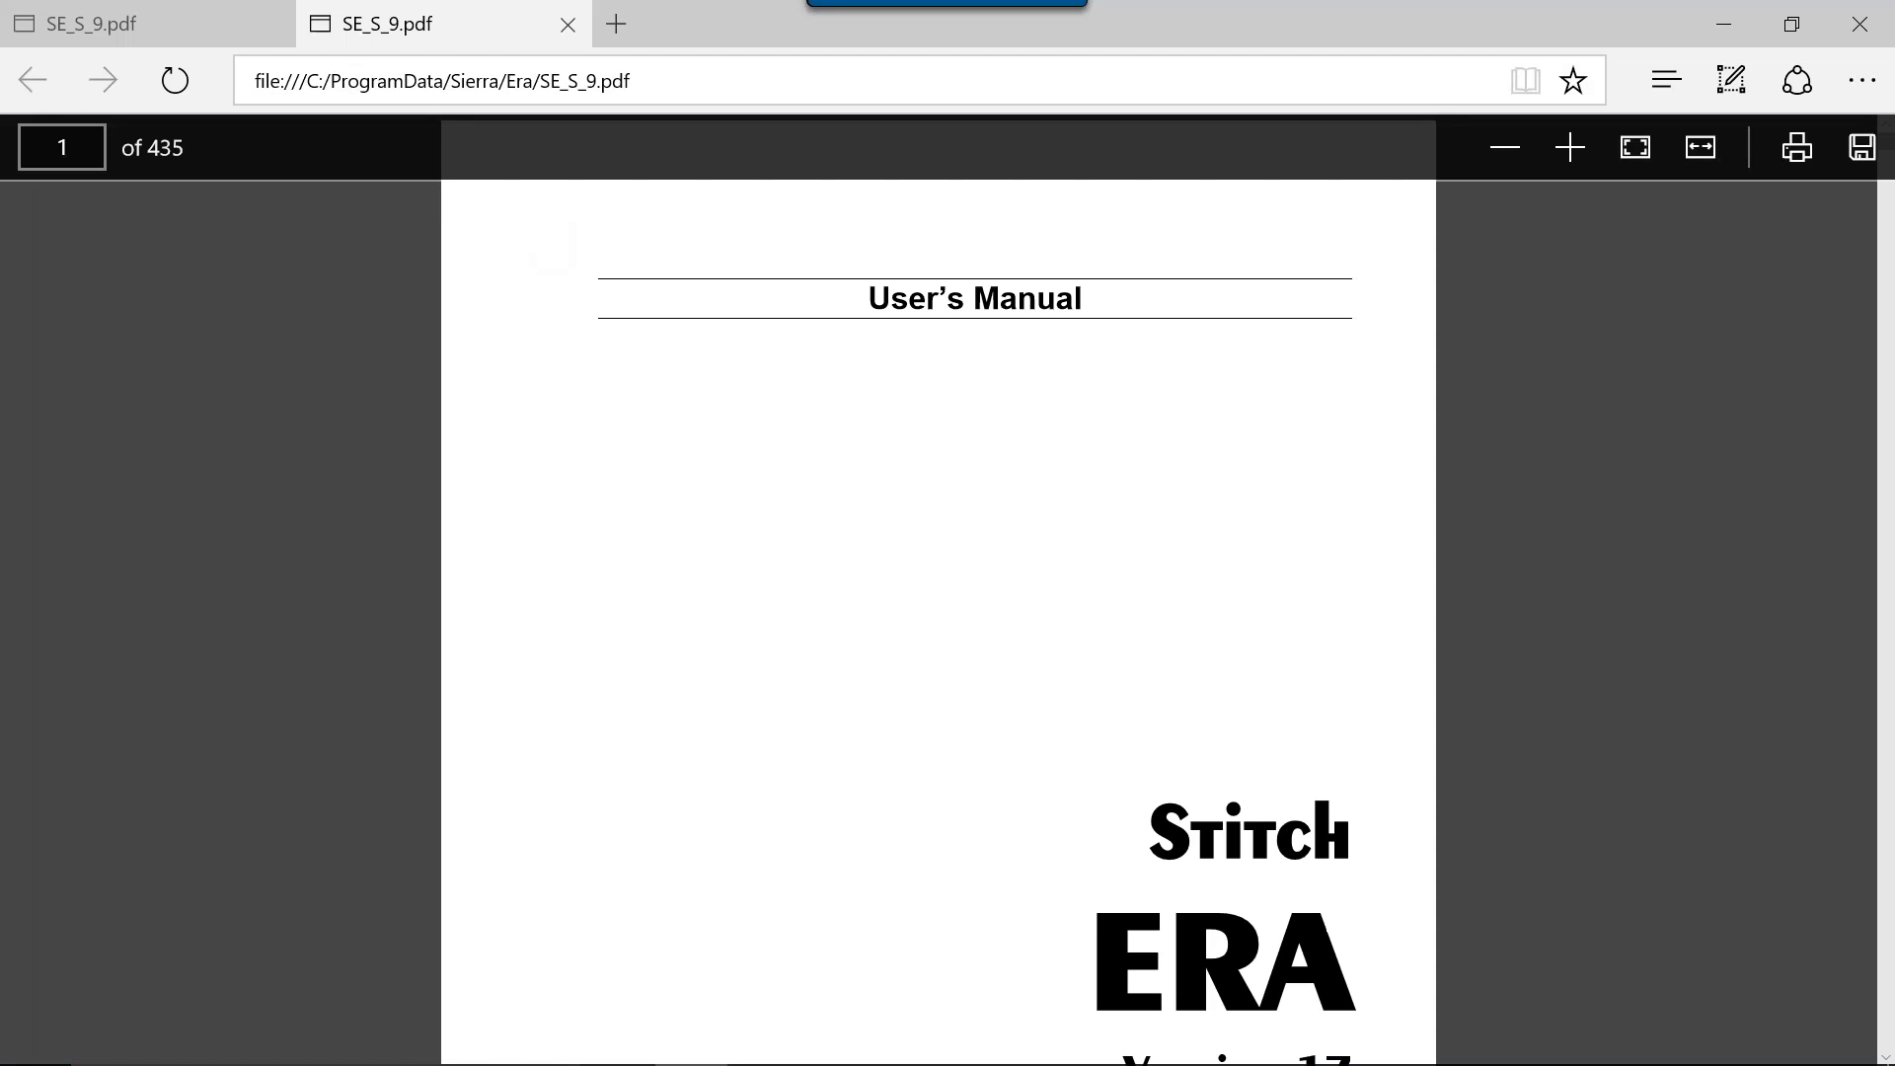
click(523, 81)
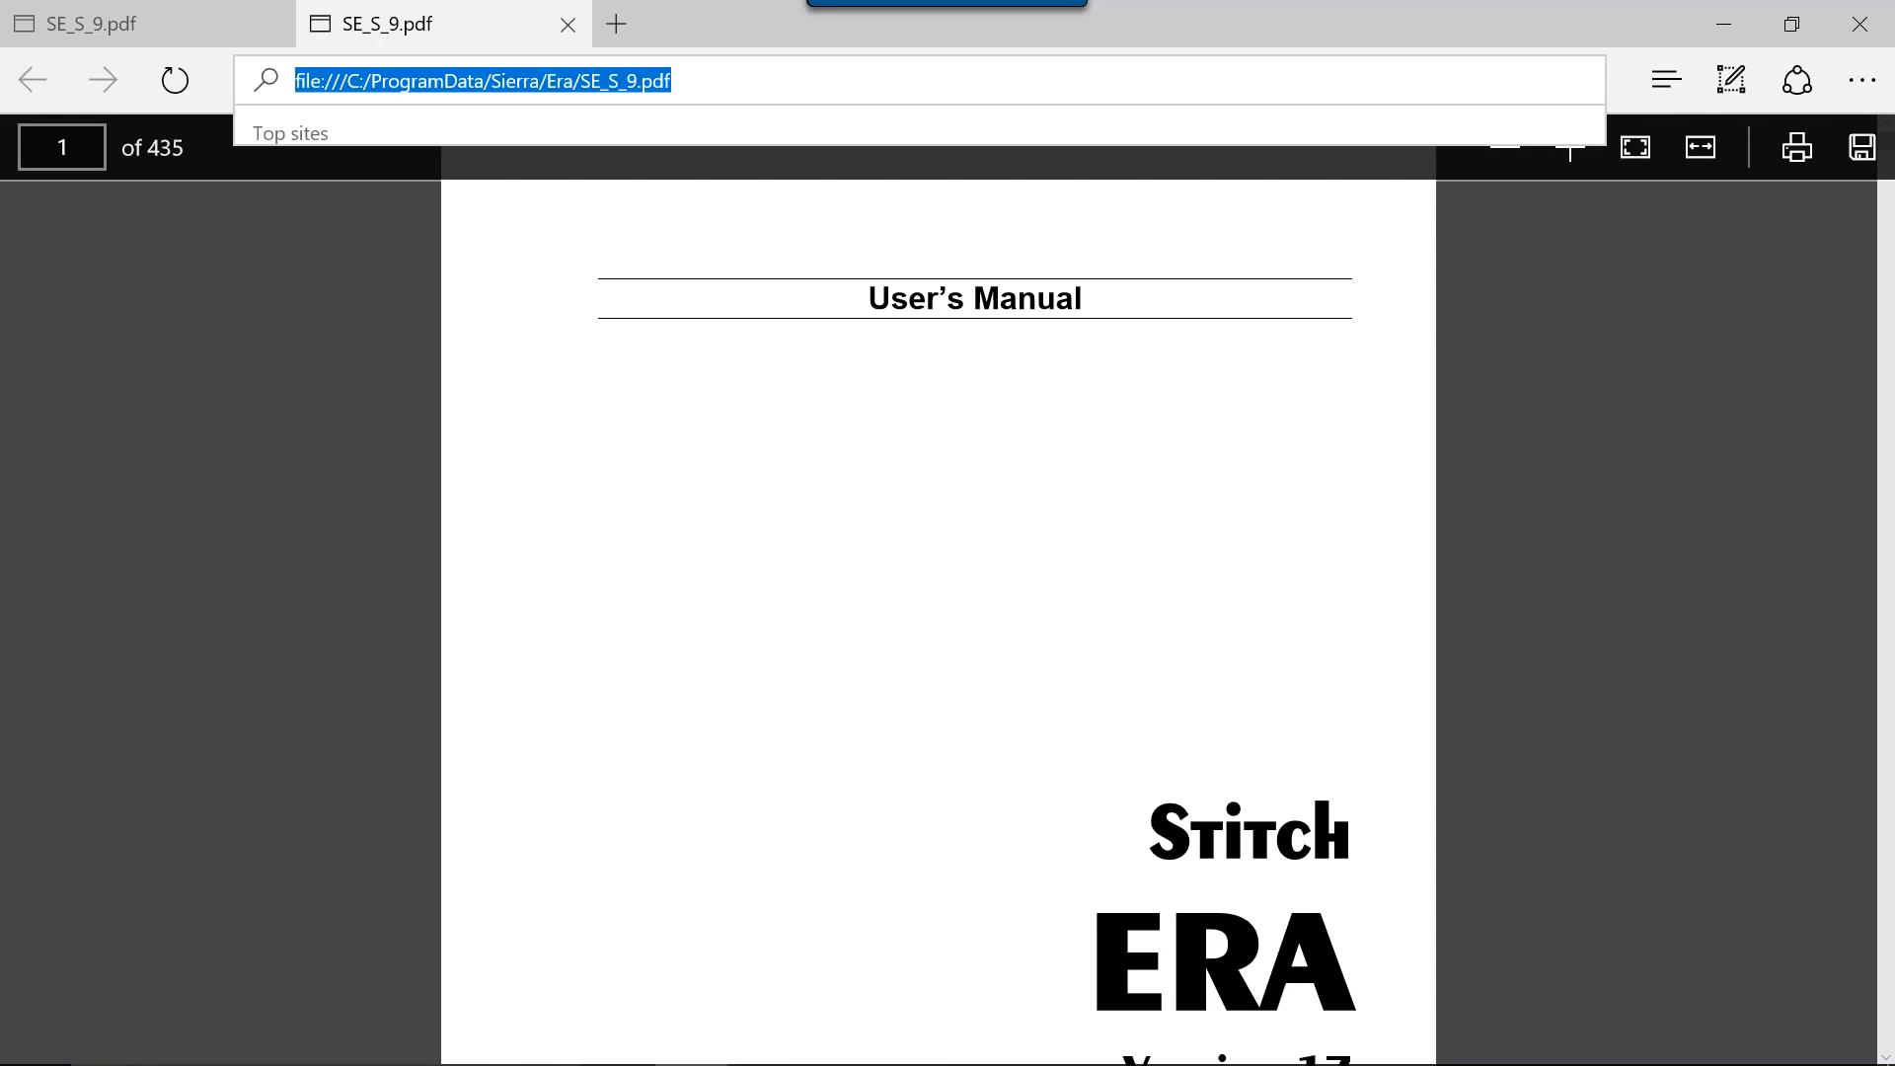
mouse_move(4, 1054)
text(etsy)
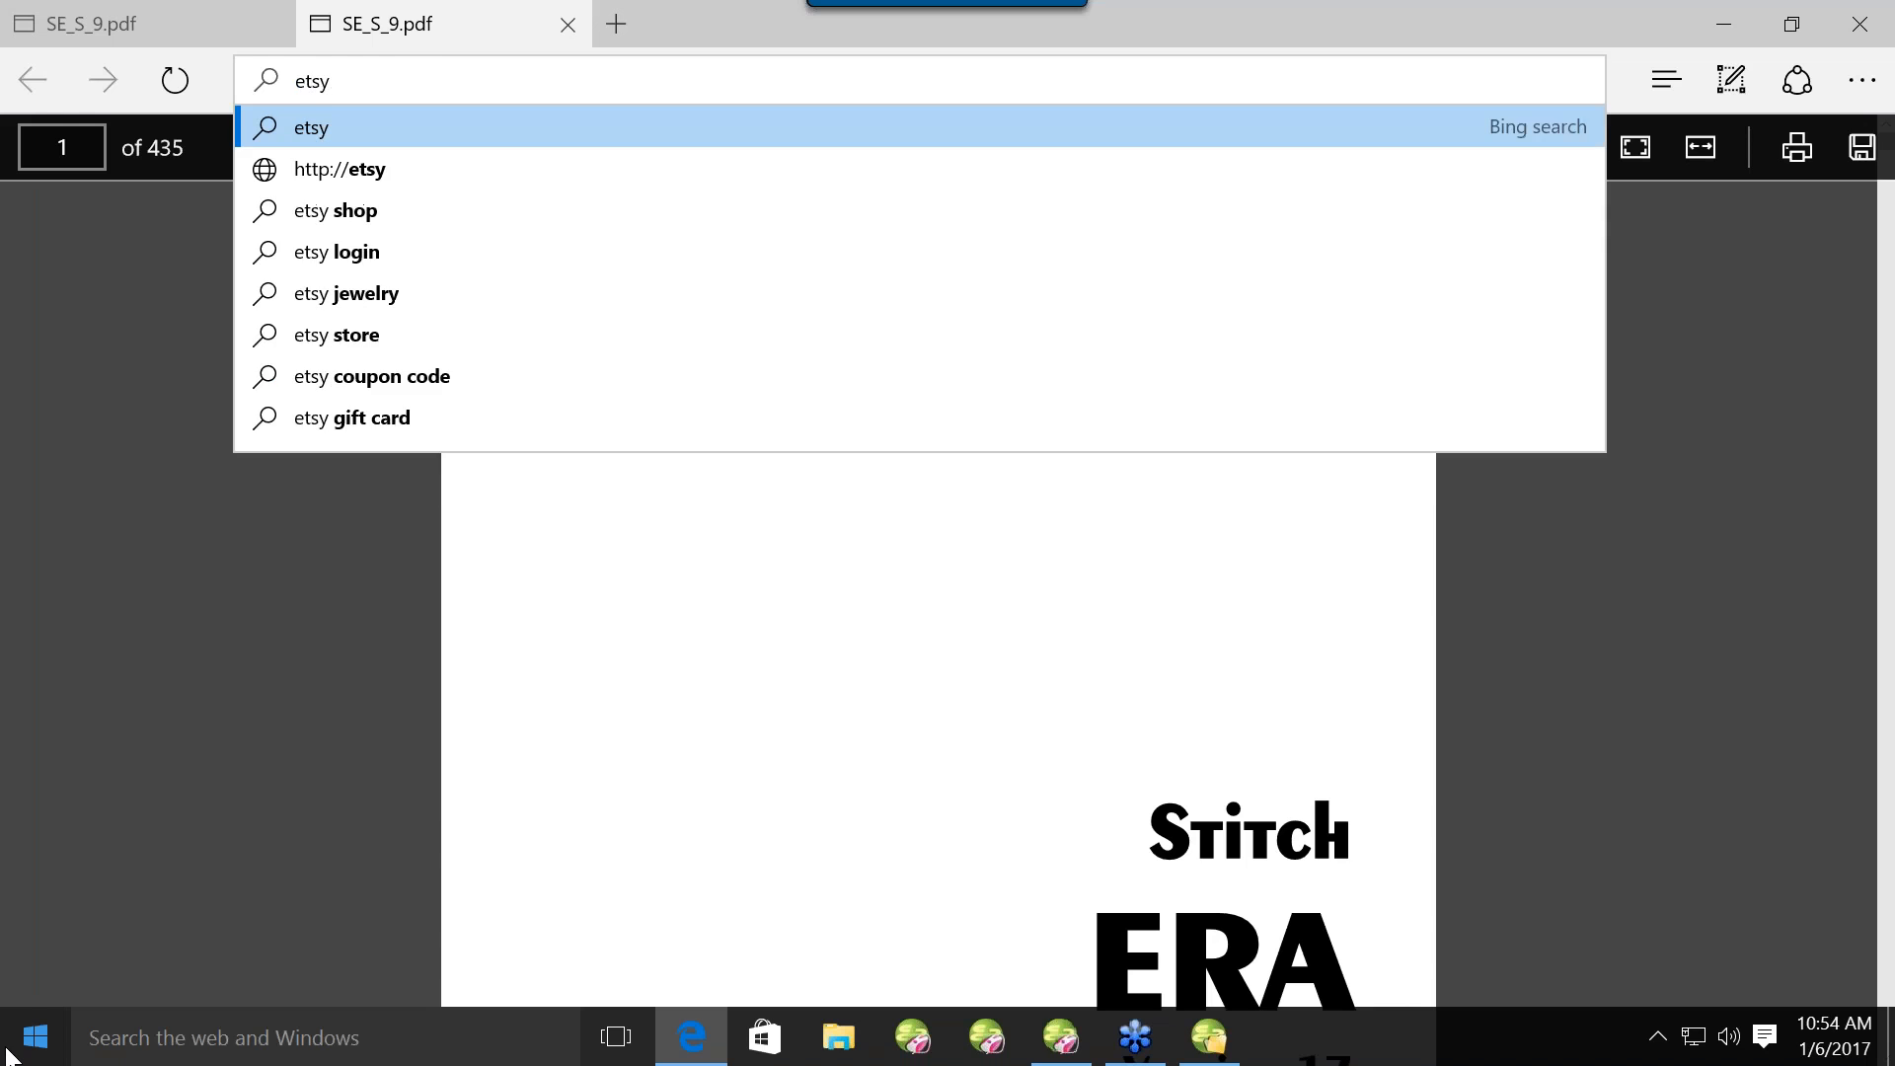
key(Return)
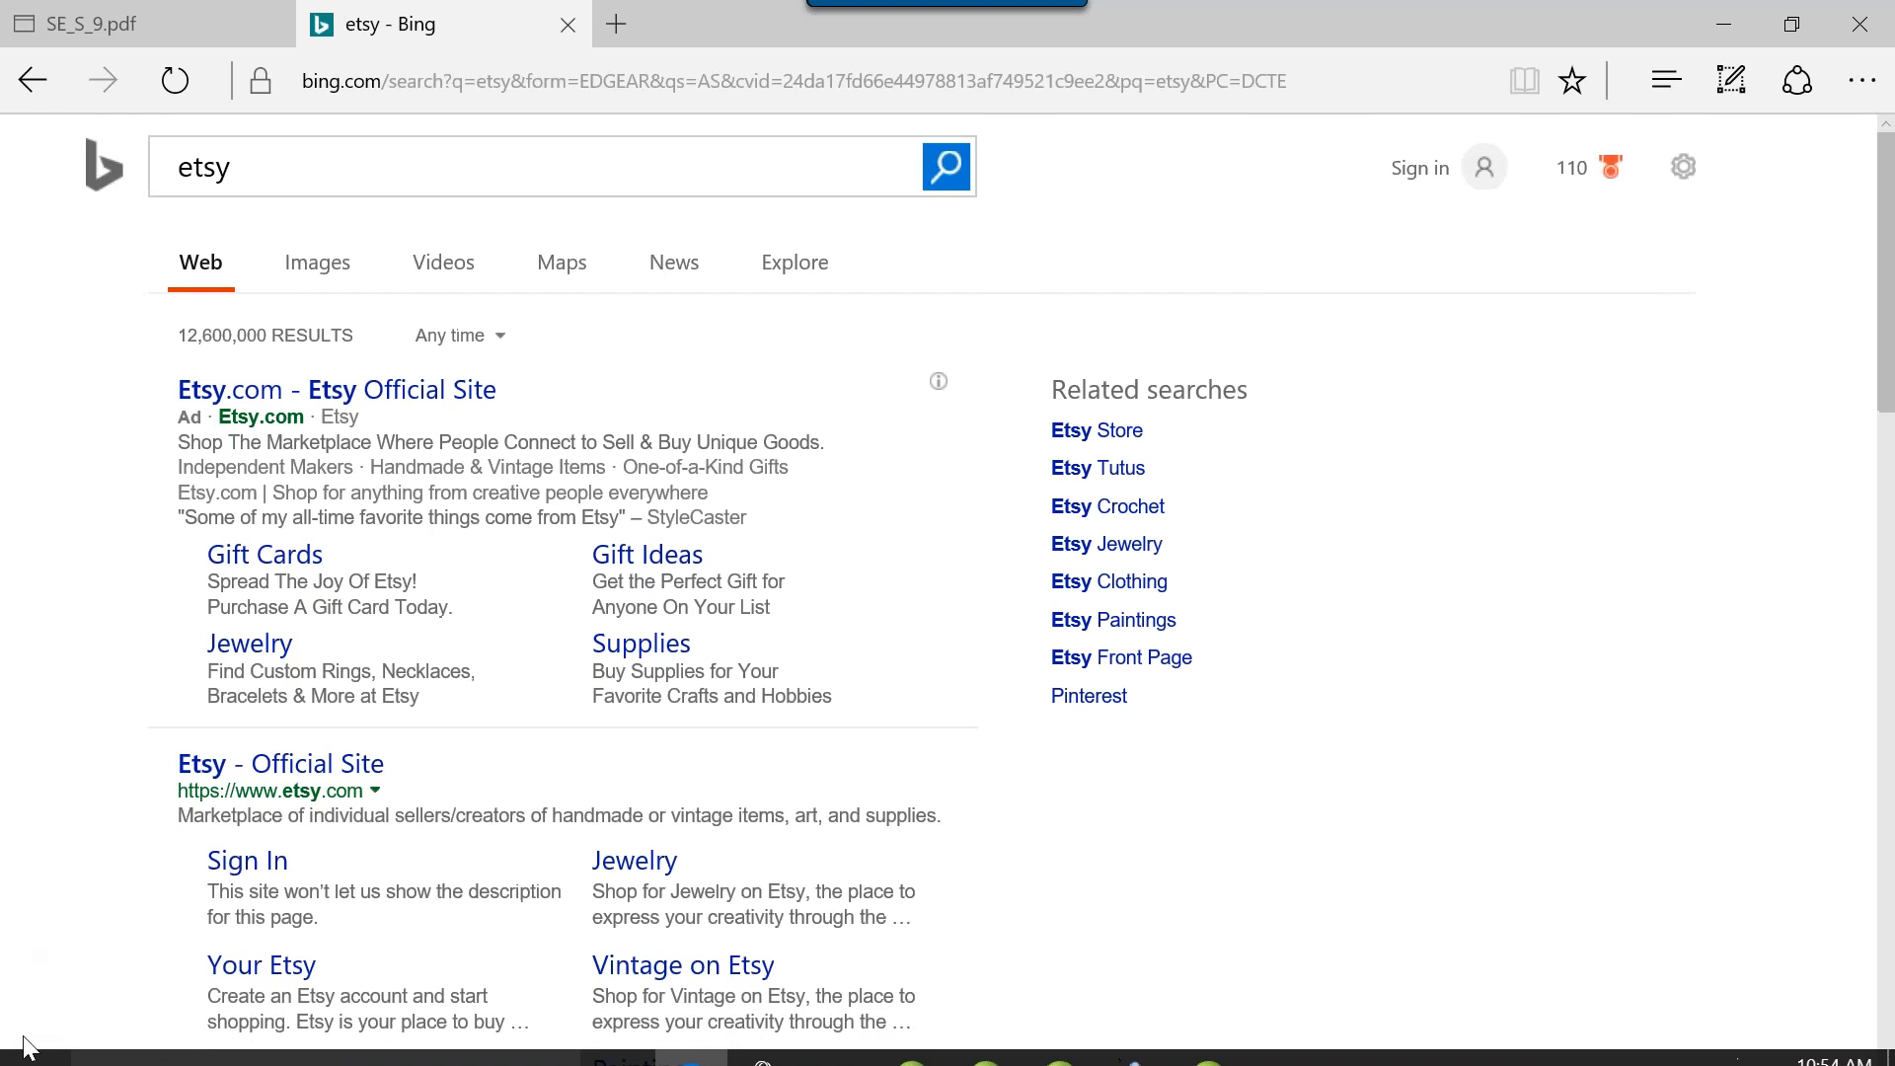
click(217, 398)
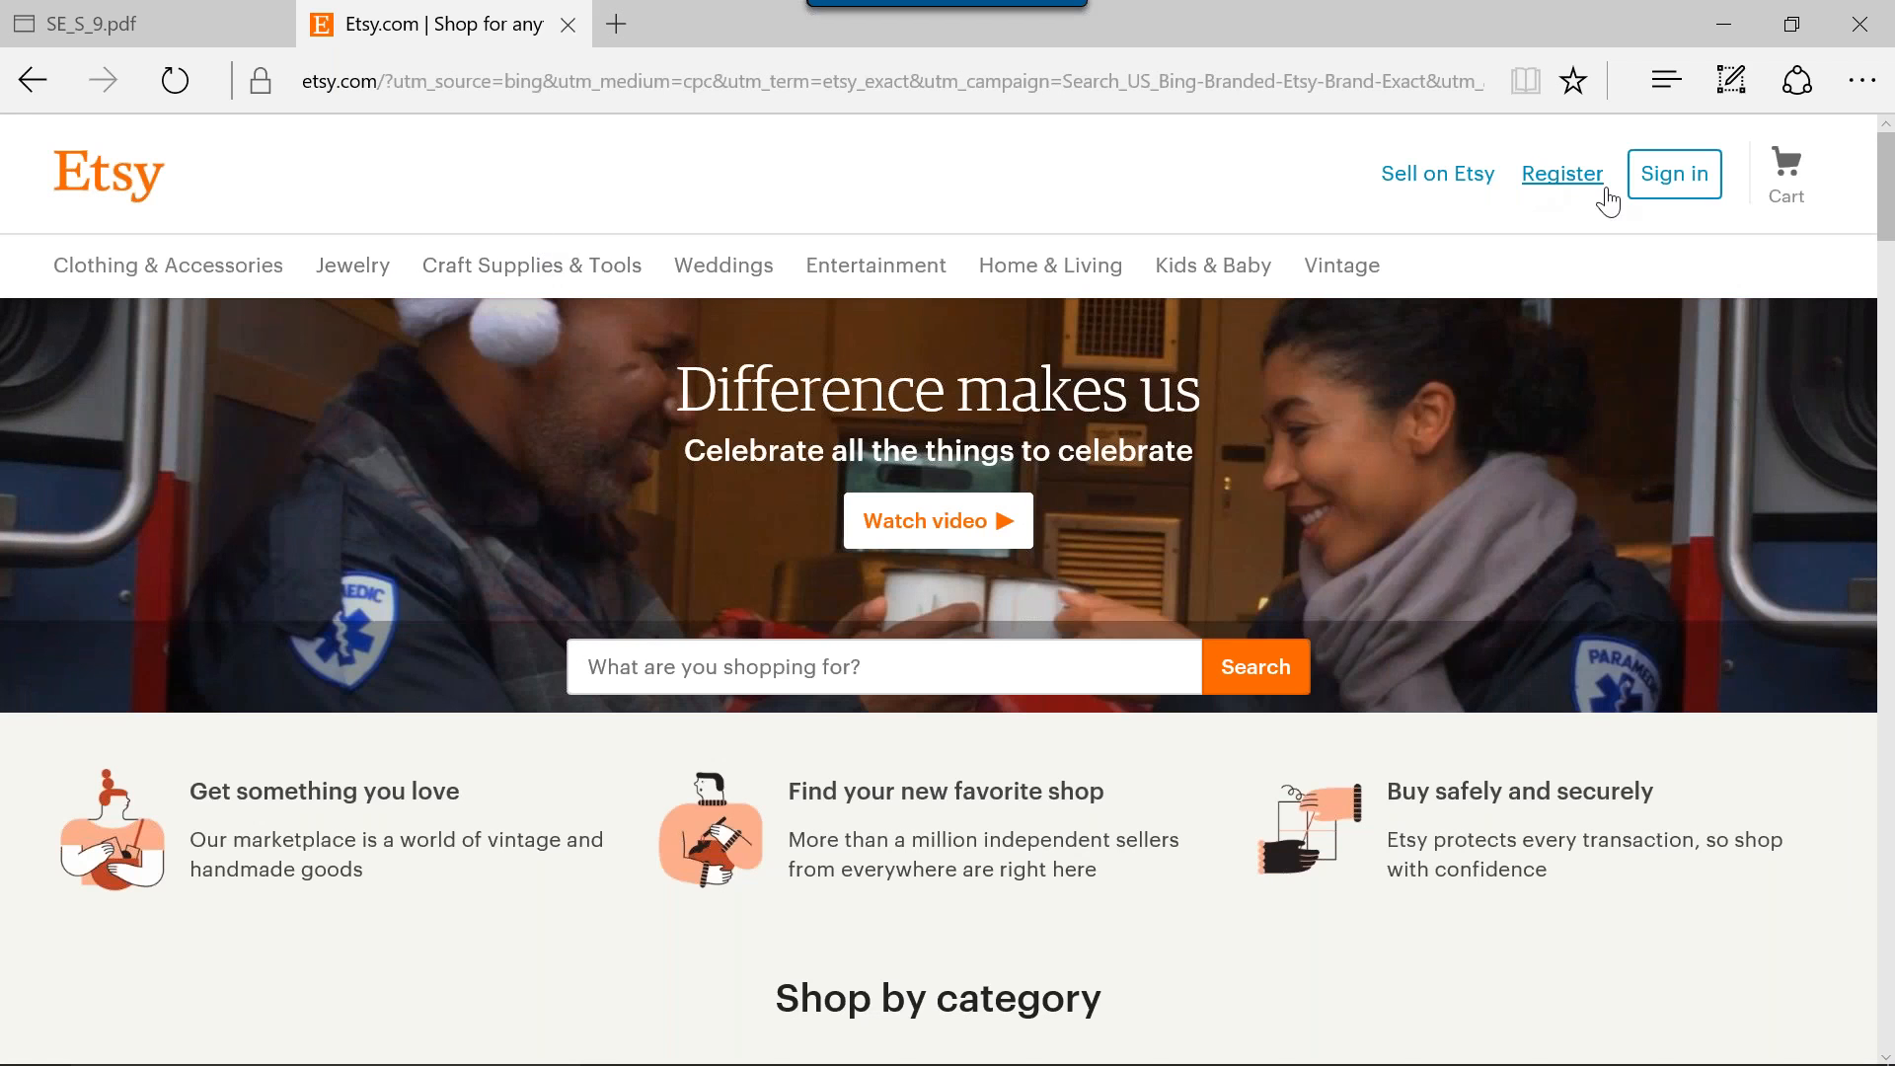
Try to sign in to Etsy with the account e-mail address and the account password.
click(1671, 195)
click(787, 592)
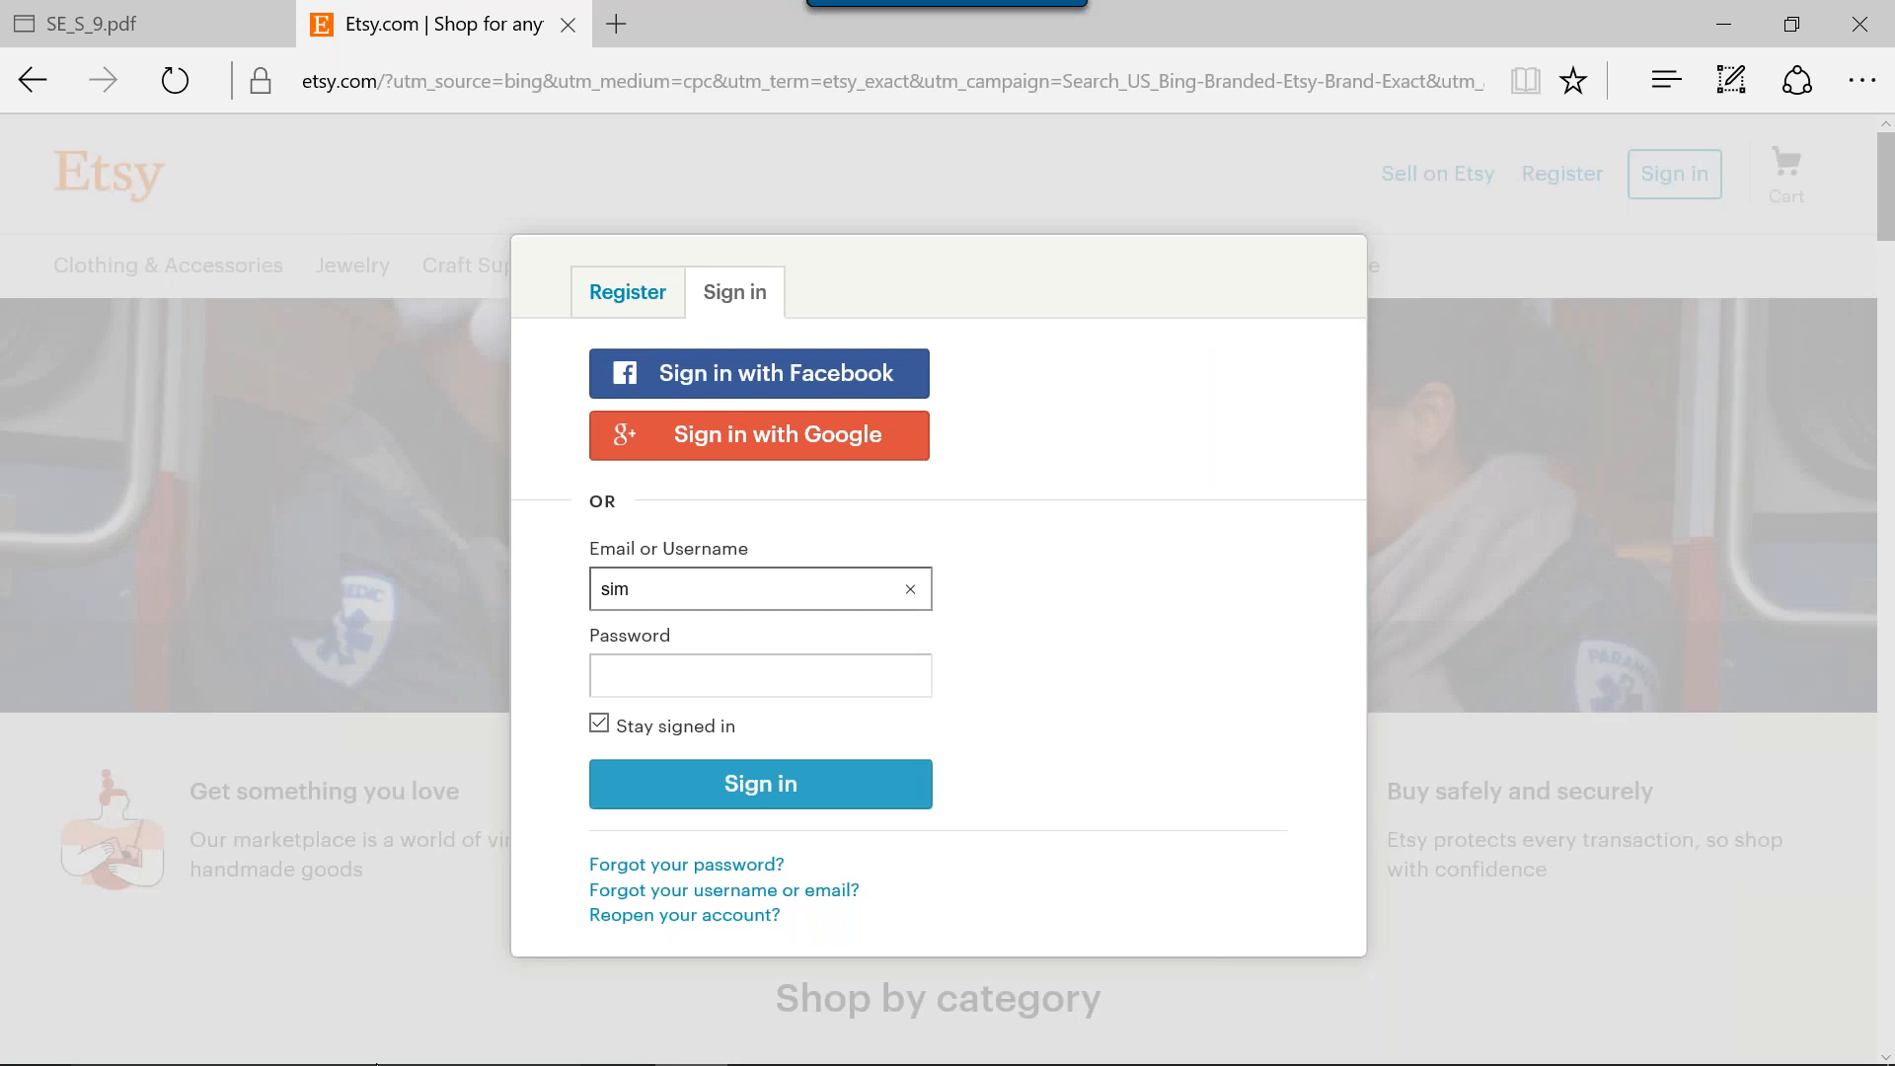
key(Tab)
text(•••••)
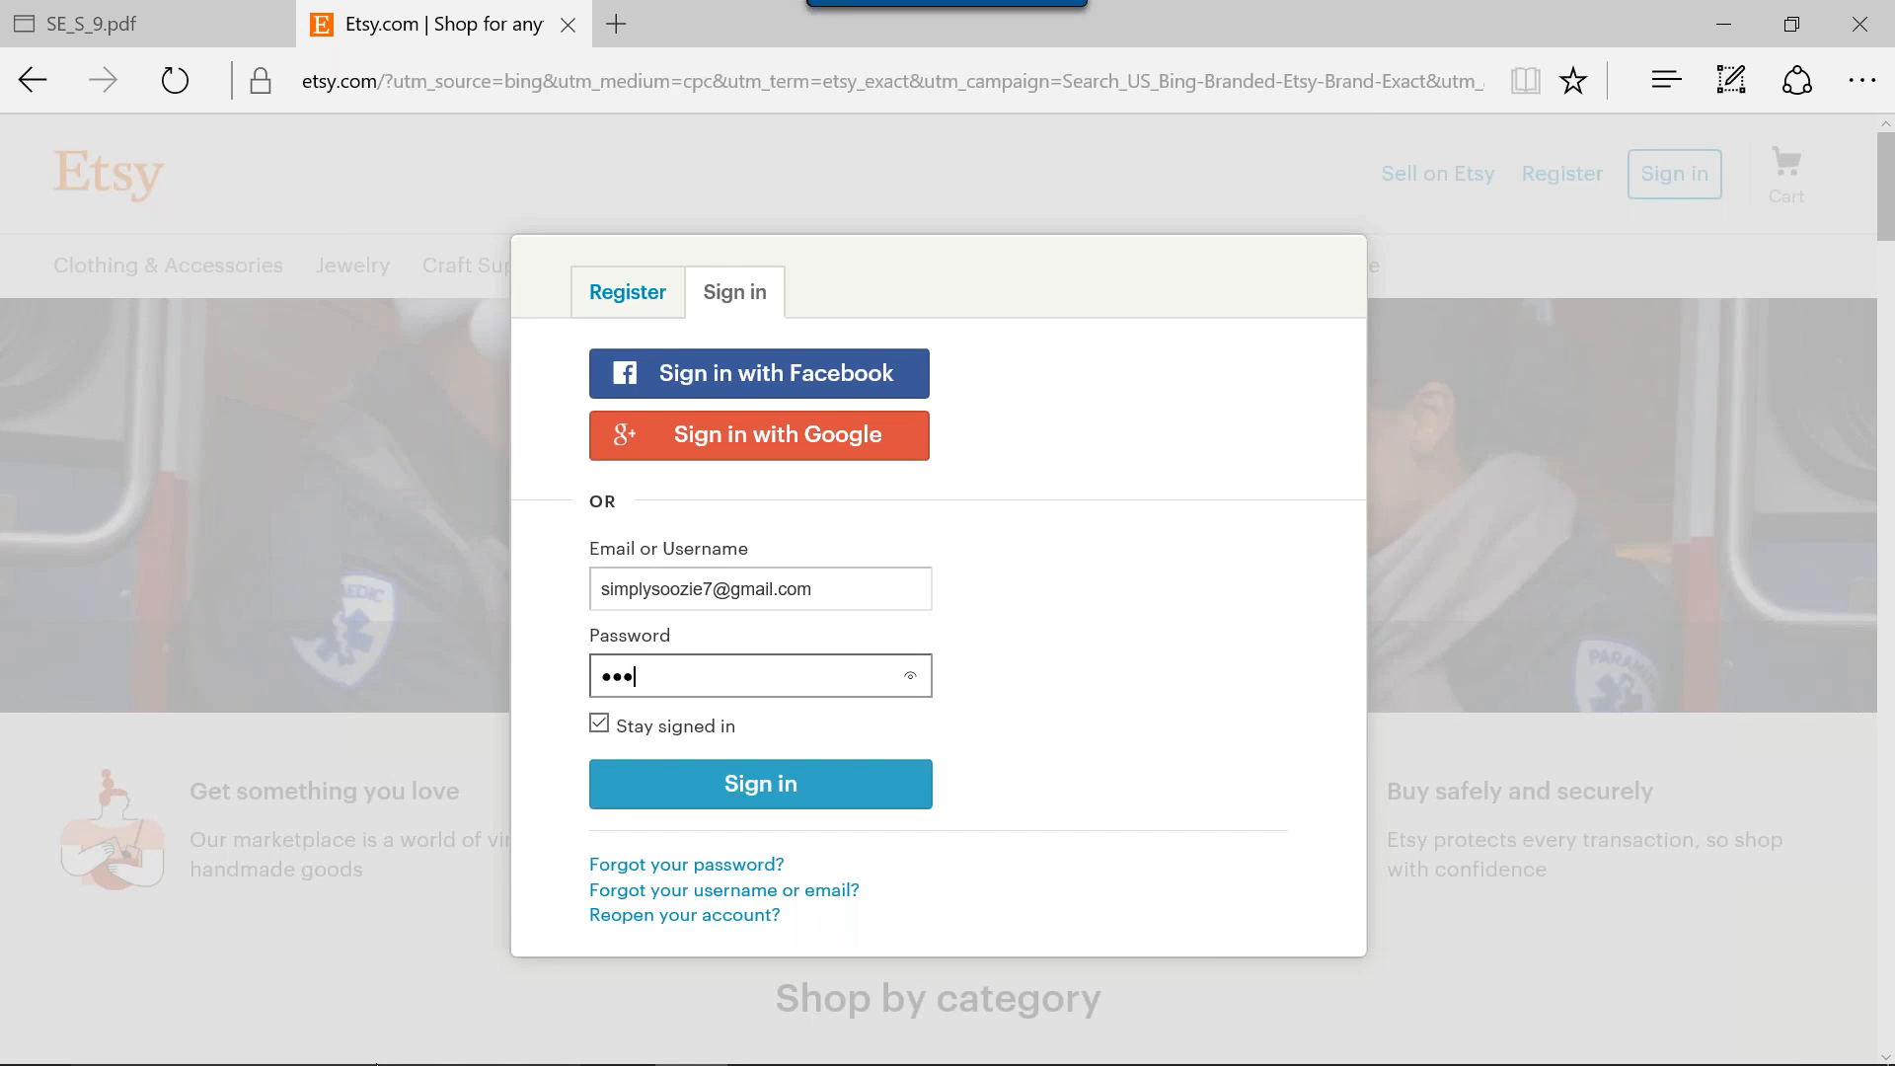
text(••)
key(BackSpace)
key(BackSpace)
key(BackSpace)
key(BackSpace)
key(BackSpace)
key(BackSpace)
key(BackSpace)
text(••••••••)
key(Return)
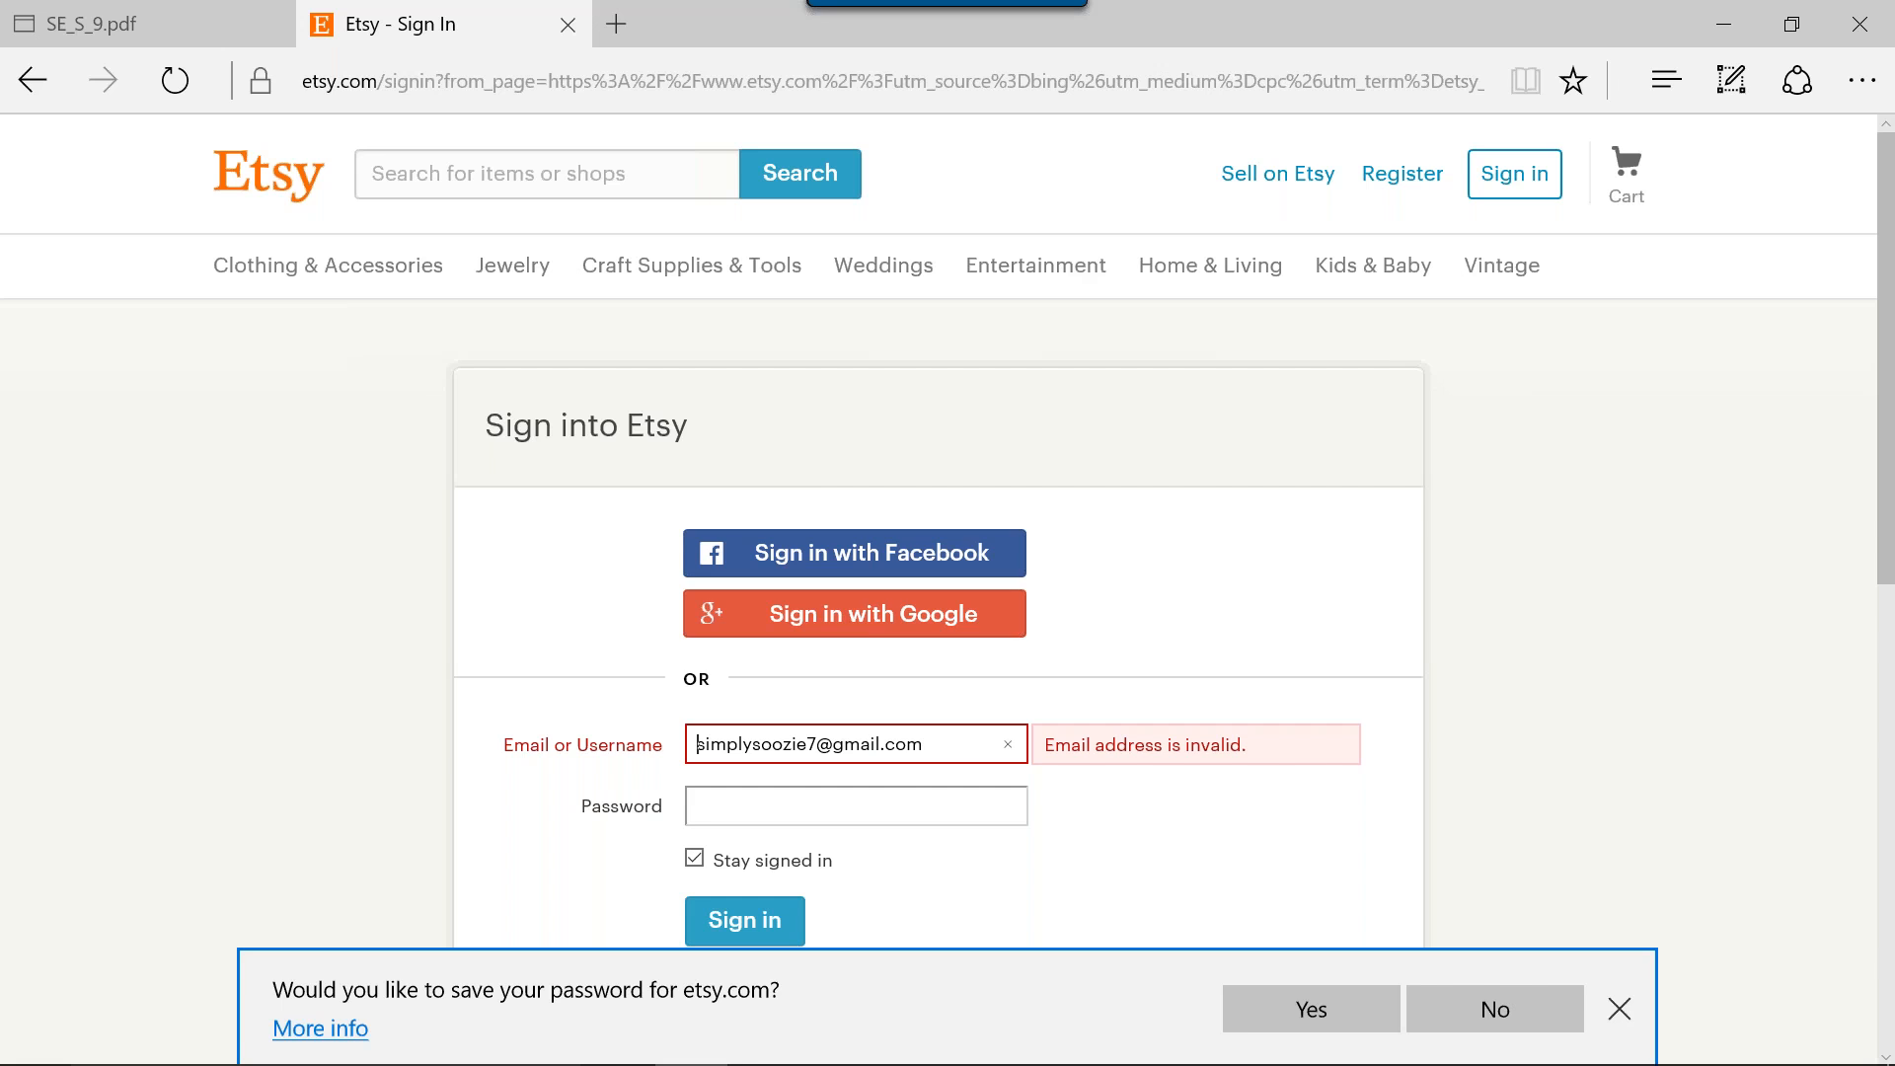
Search Etsy for pixiedustcouture7 to reach that shop's page.
click(534, 166)
text(pixi)
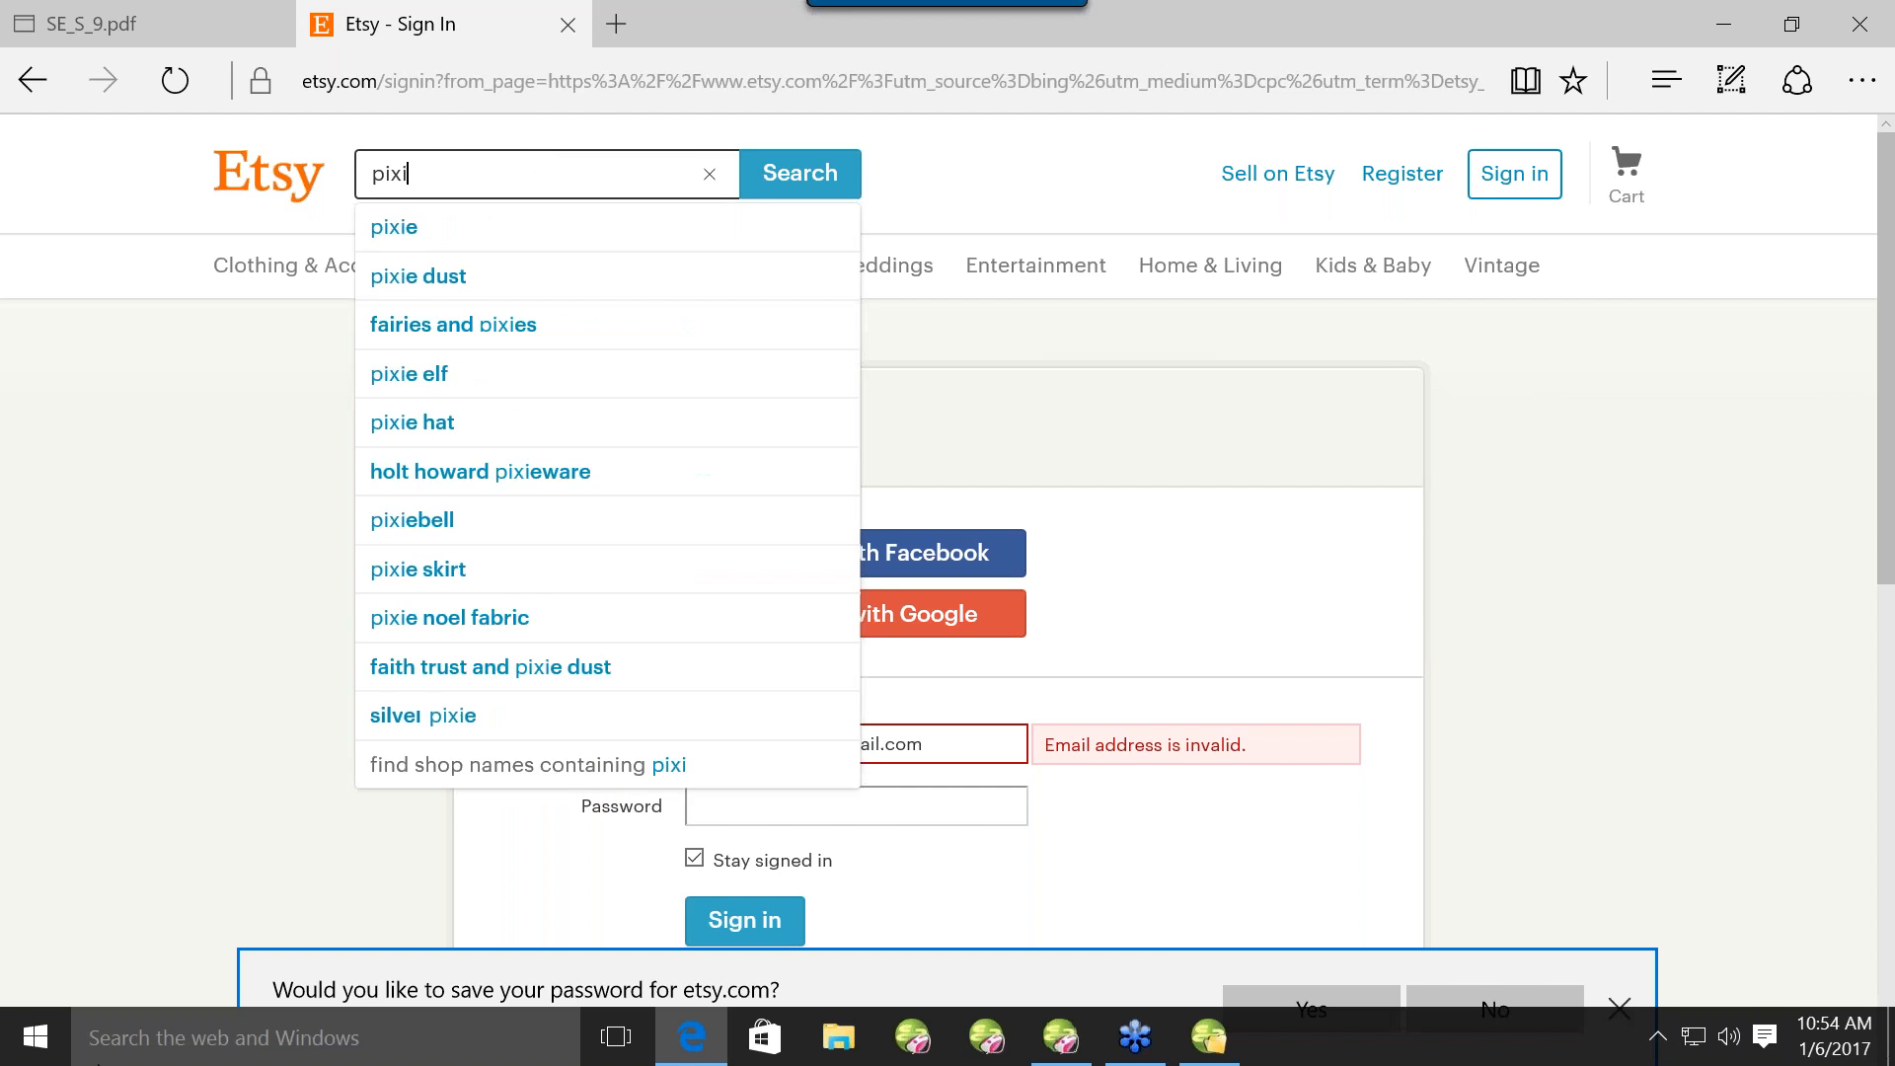
text(edustcouture7)
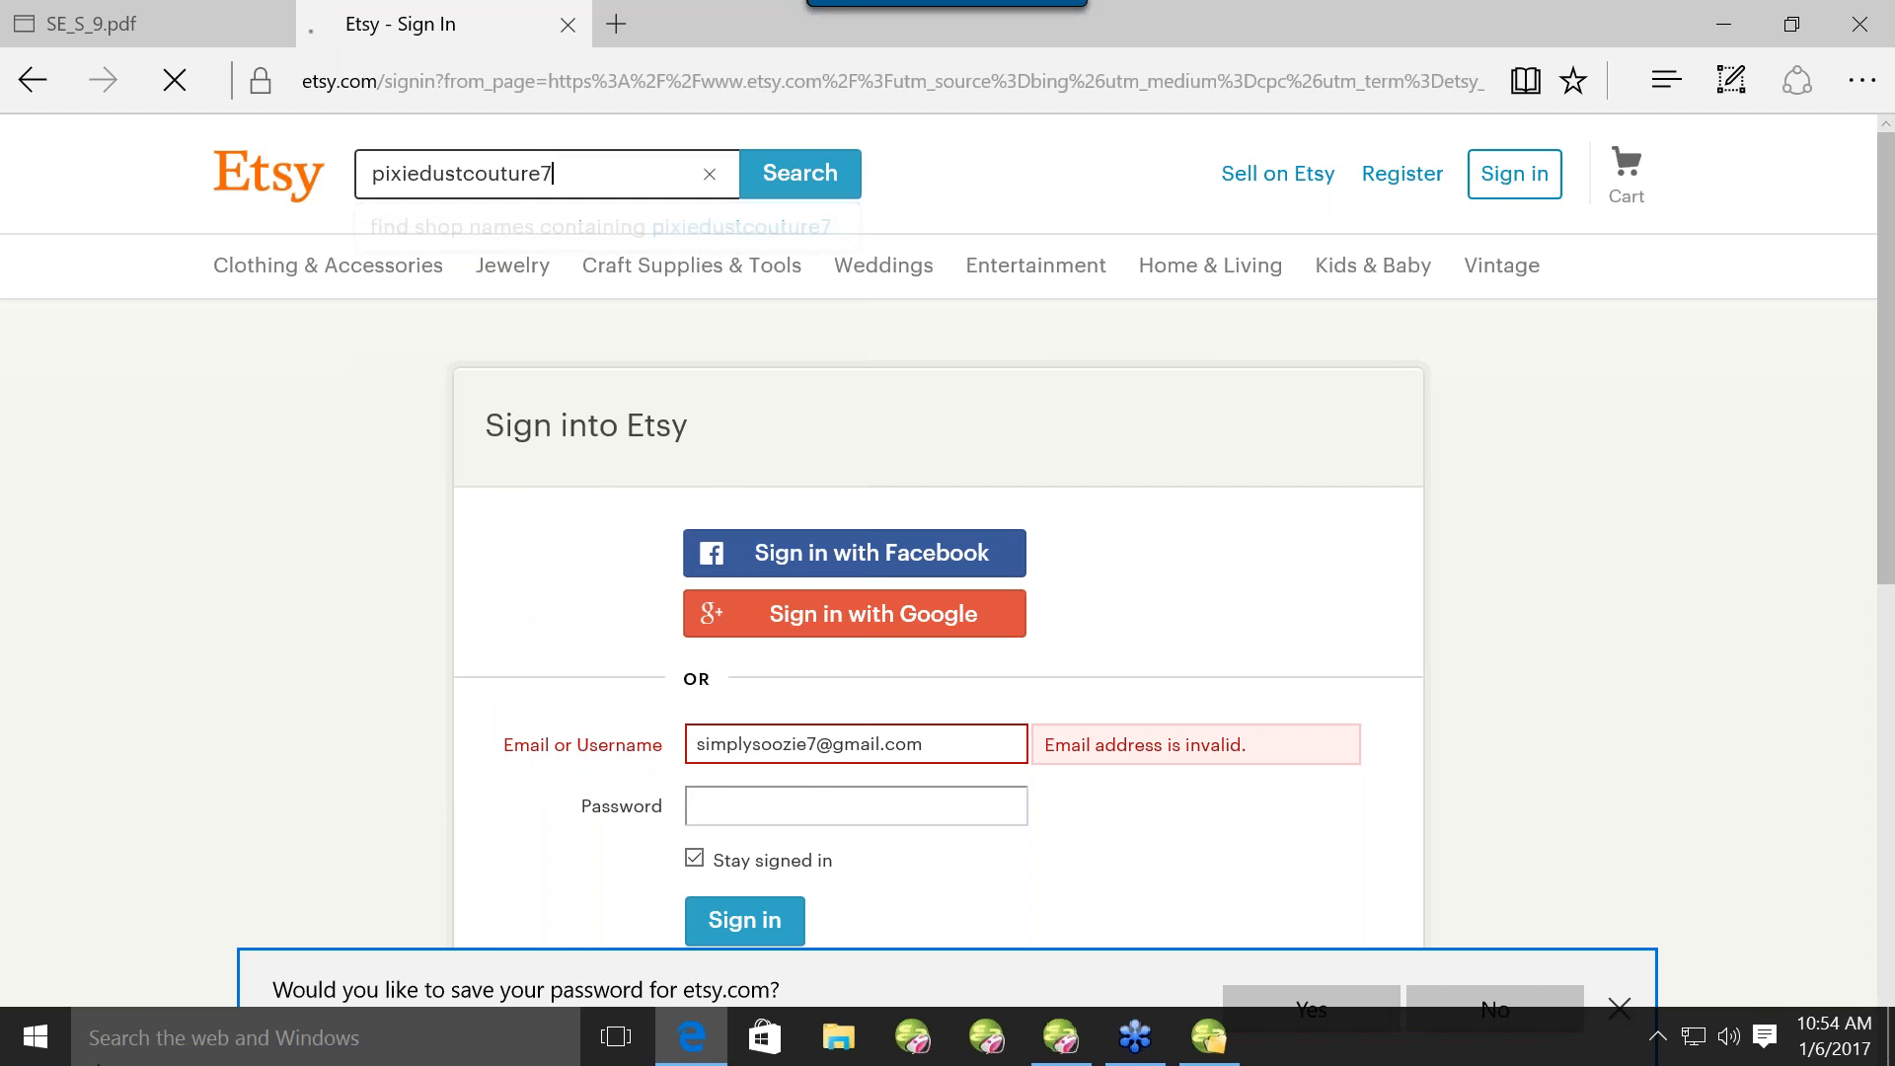
key(Return)
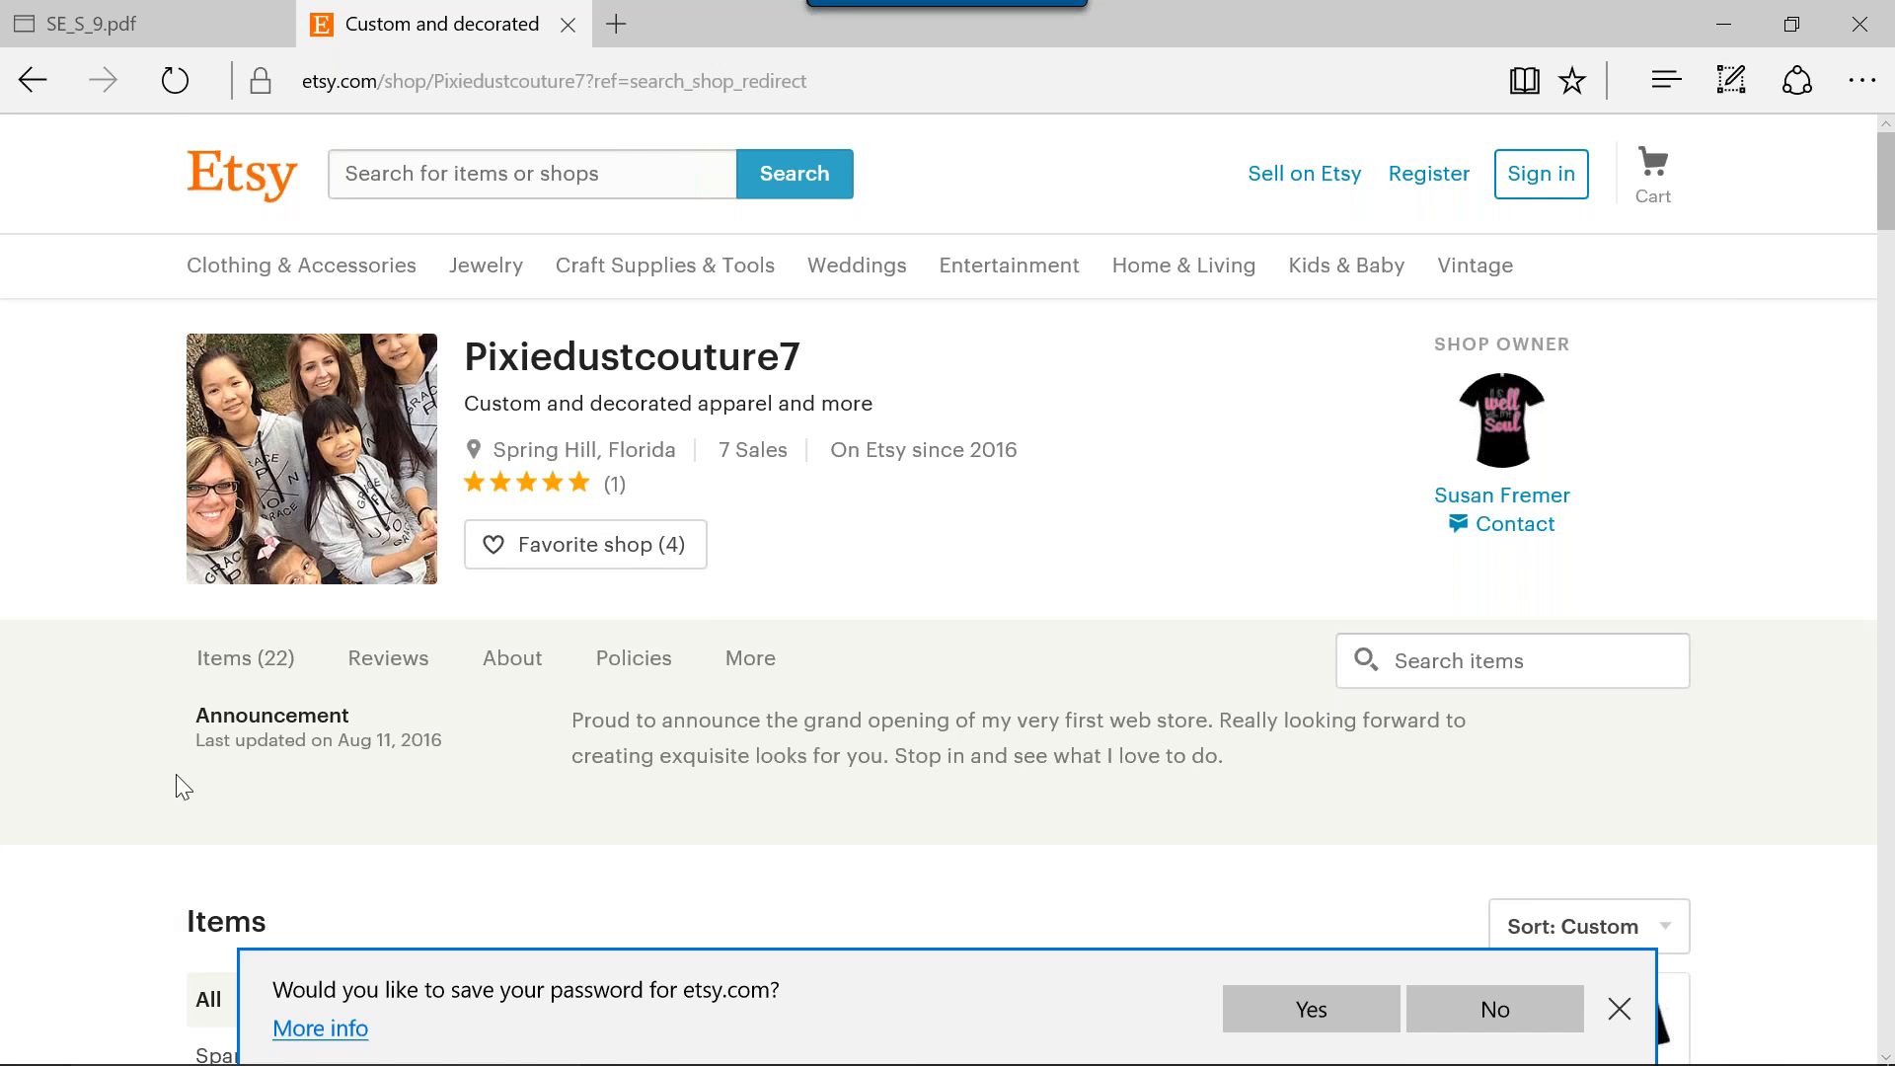
Go to the shop's items, open the Thankful & Blessed shirt listing and examine its design and details.
mouse_move(380, 284)
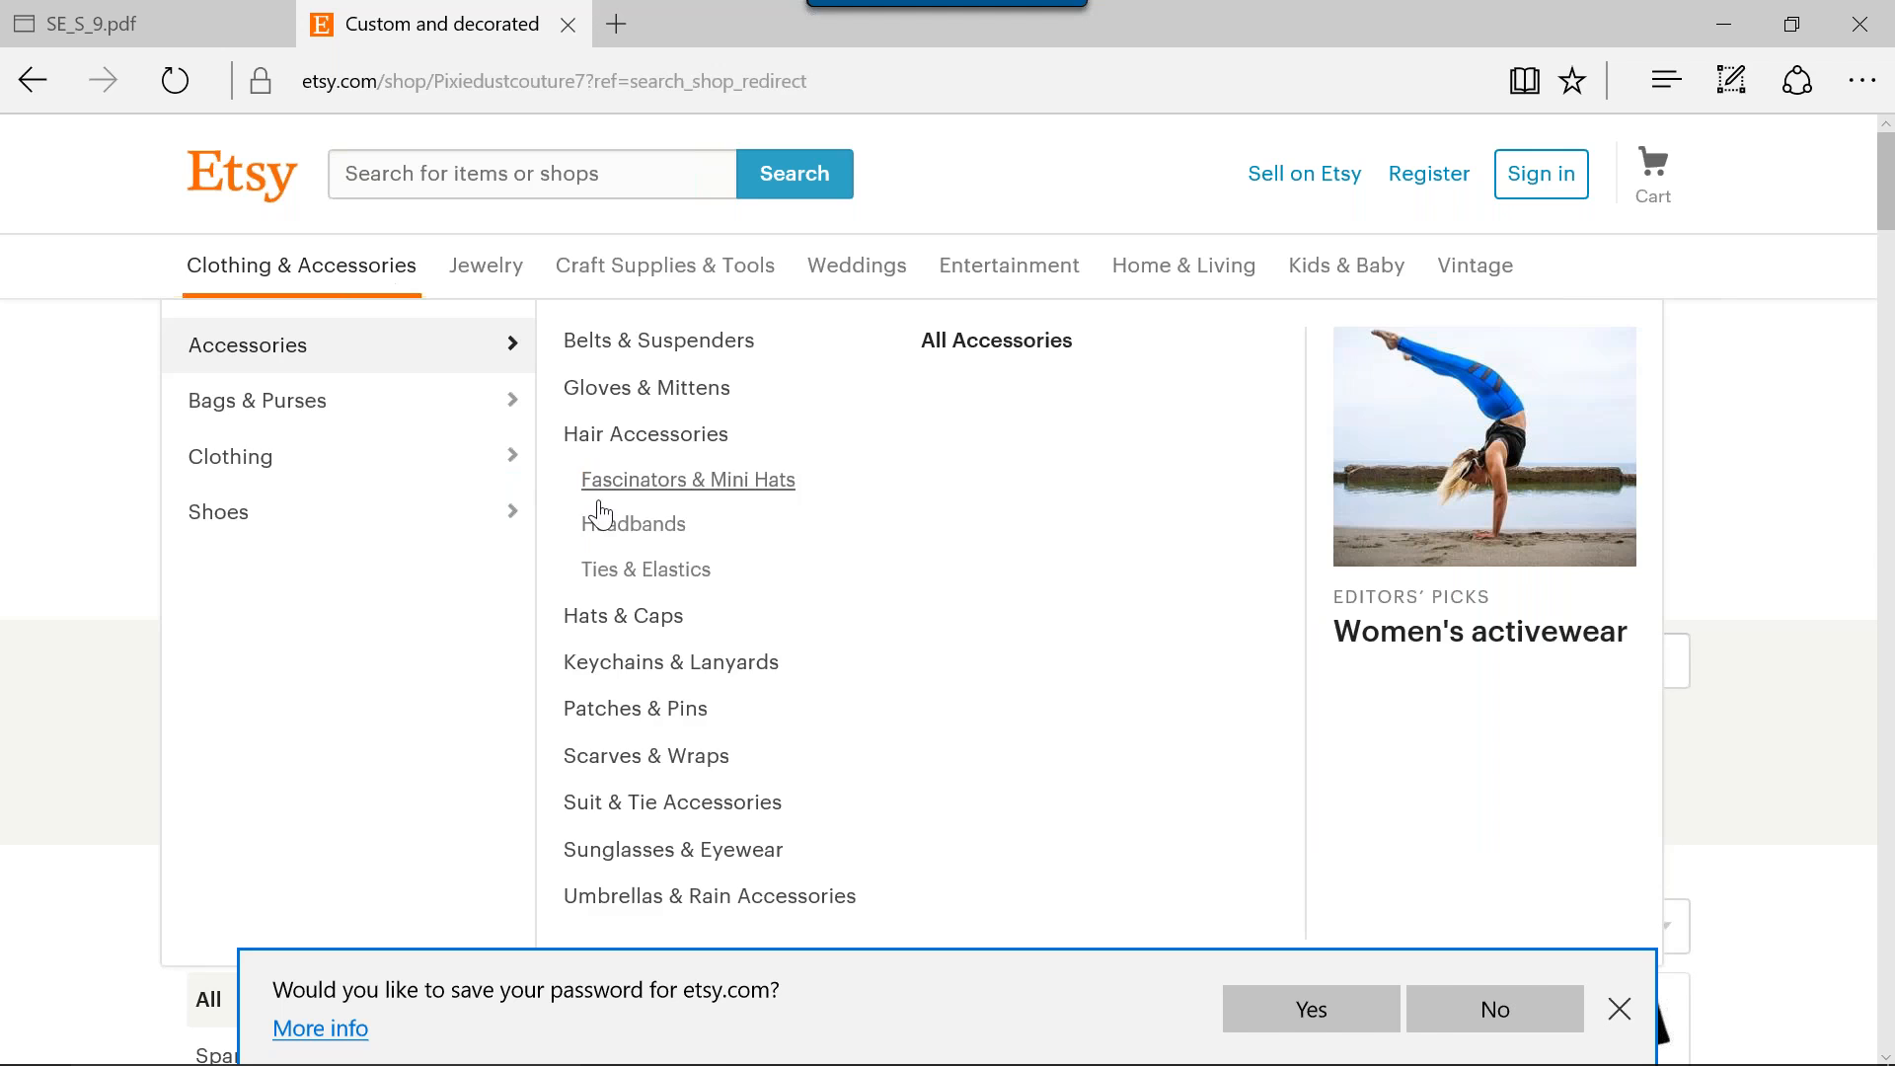
mouse_move(330, 461)
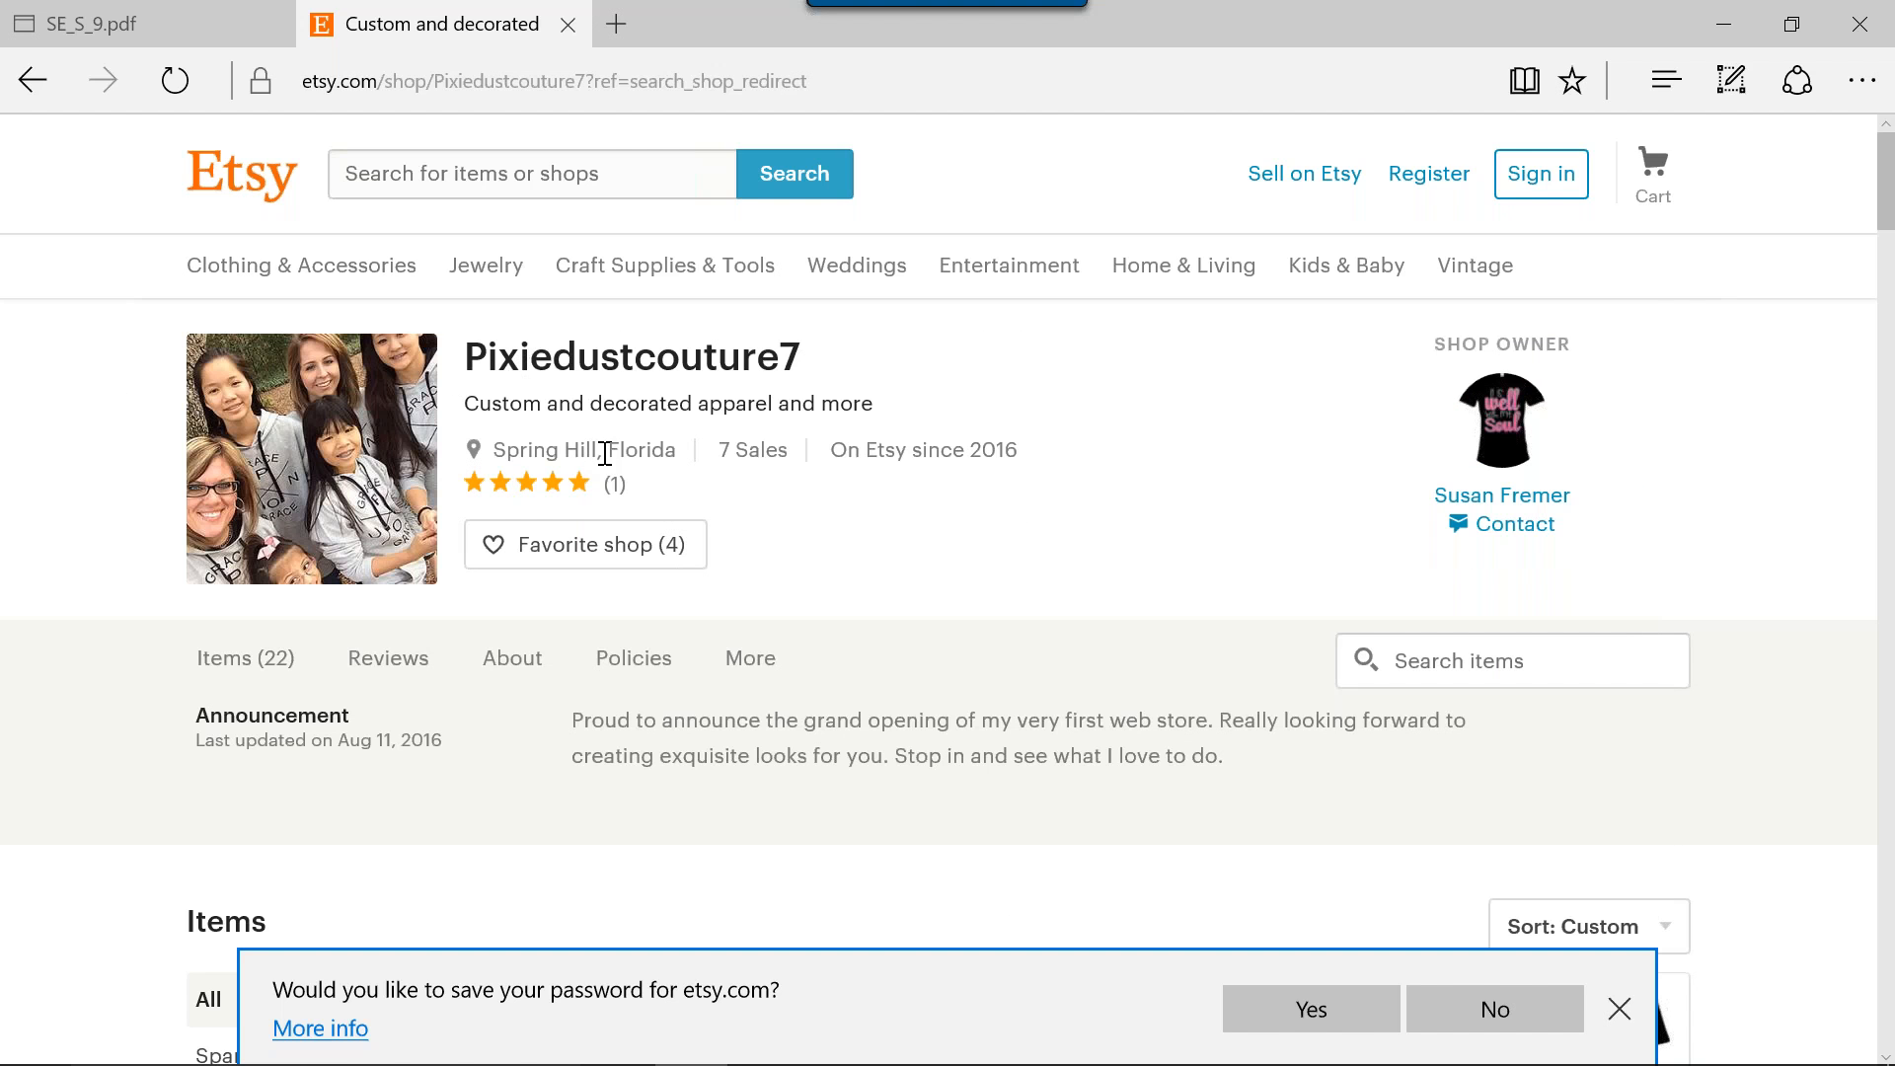
click(221, 671)
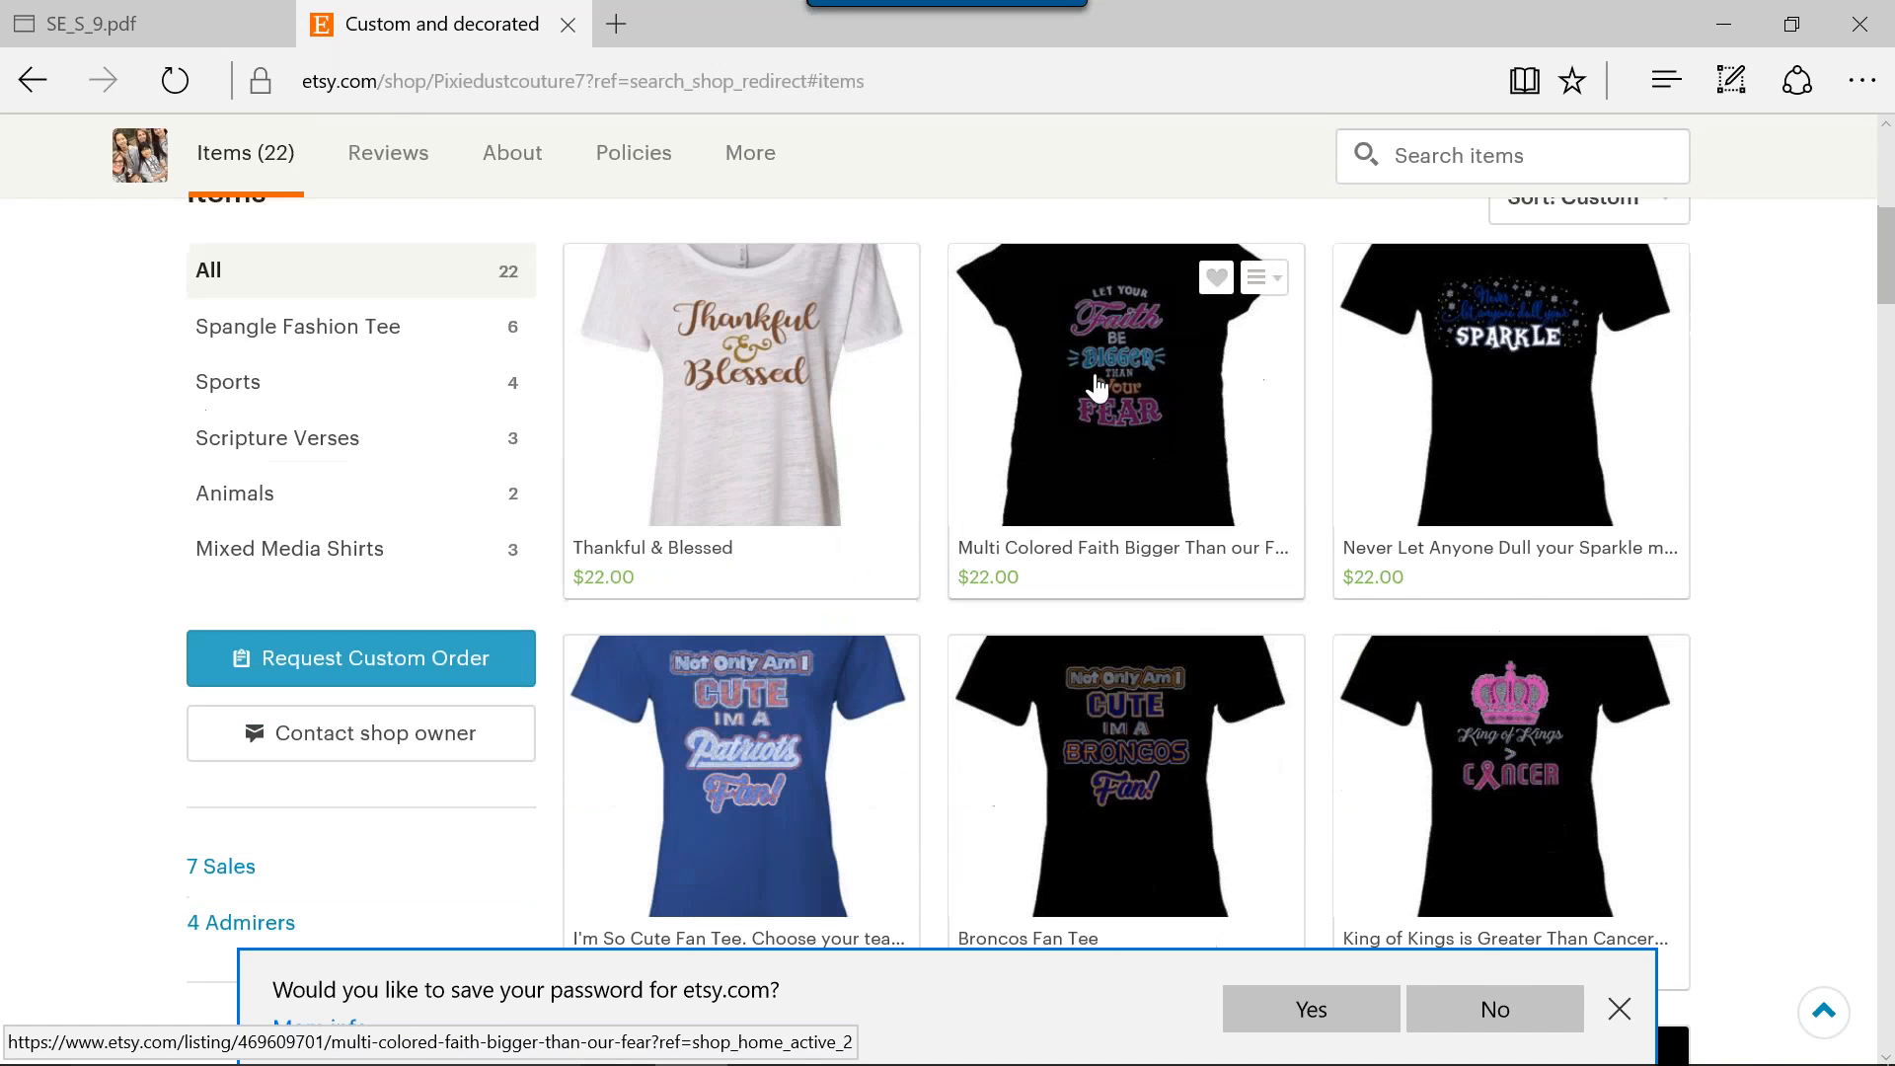
click(715, 393)
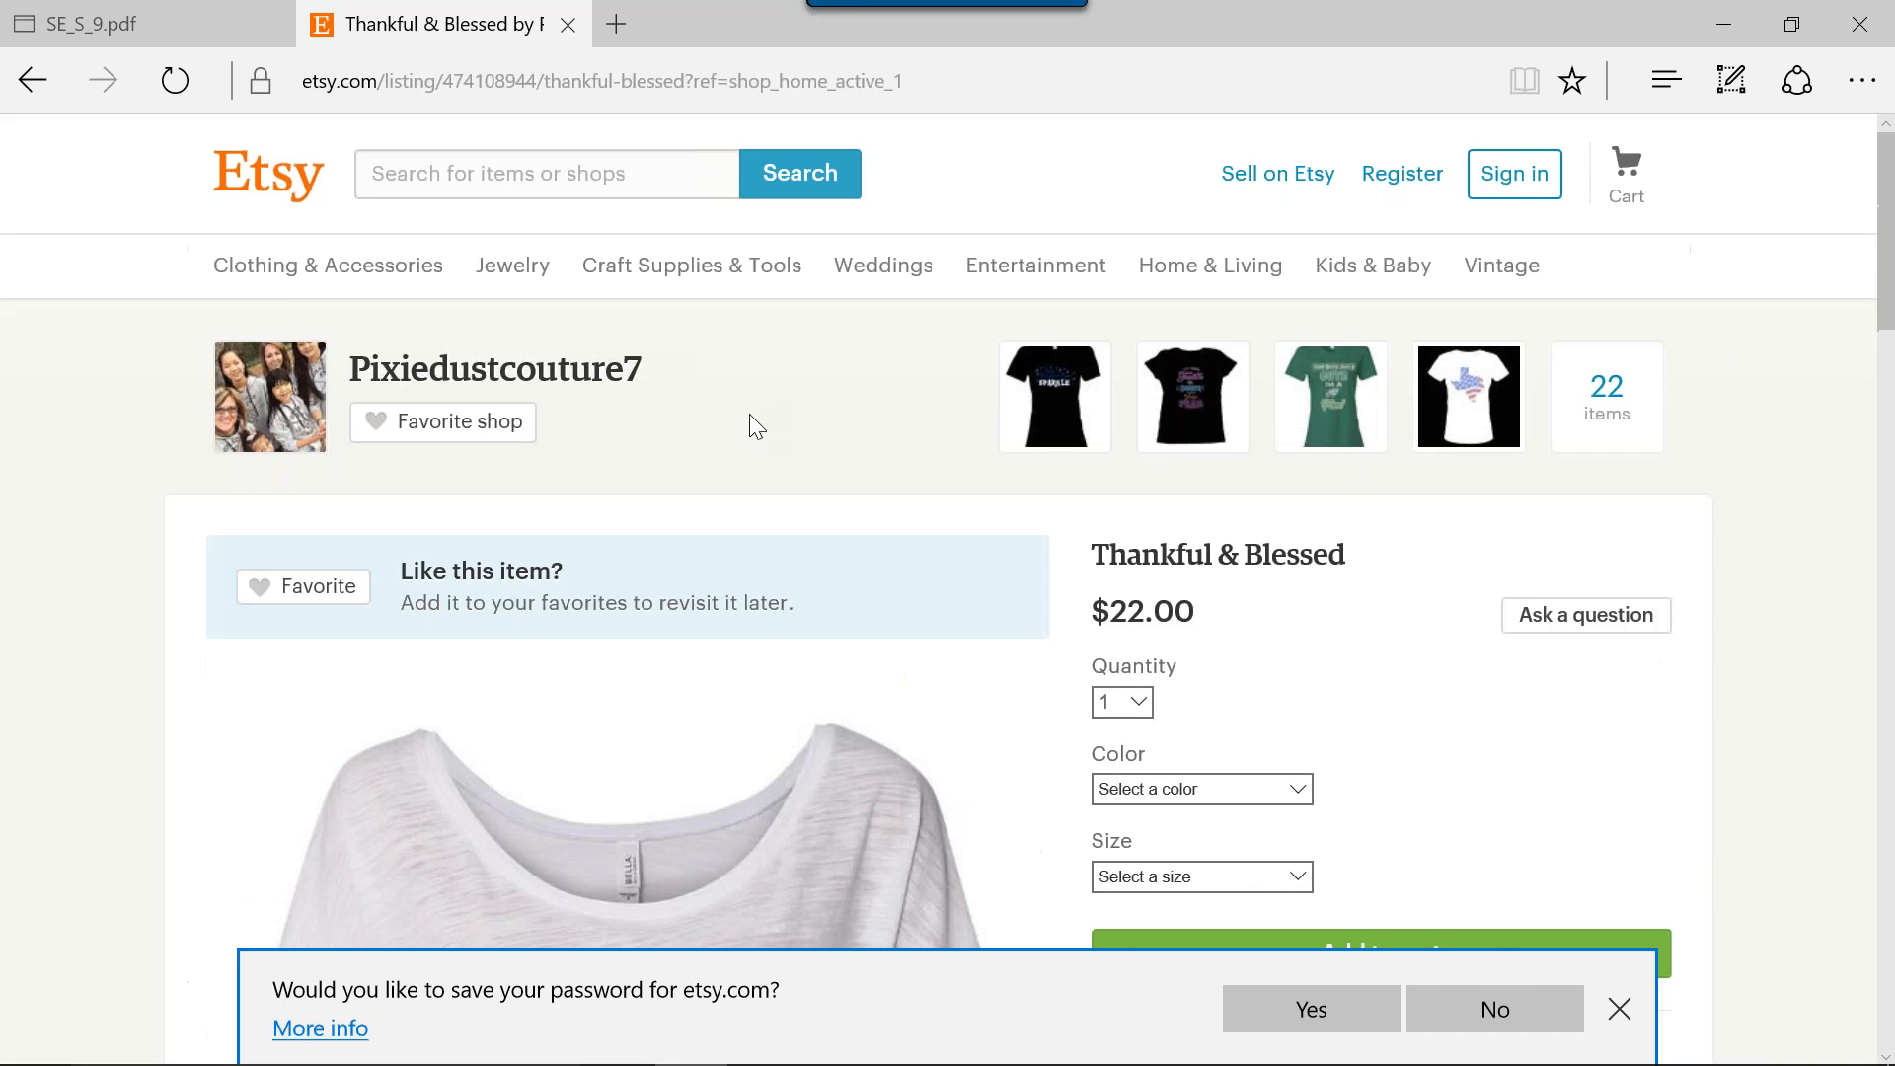
scroll(697, 685, down, 5)
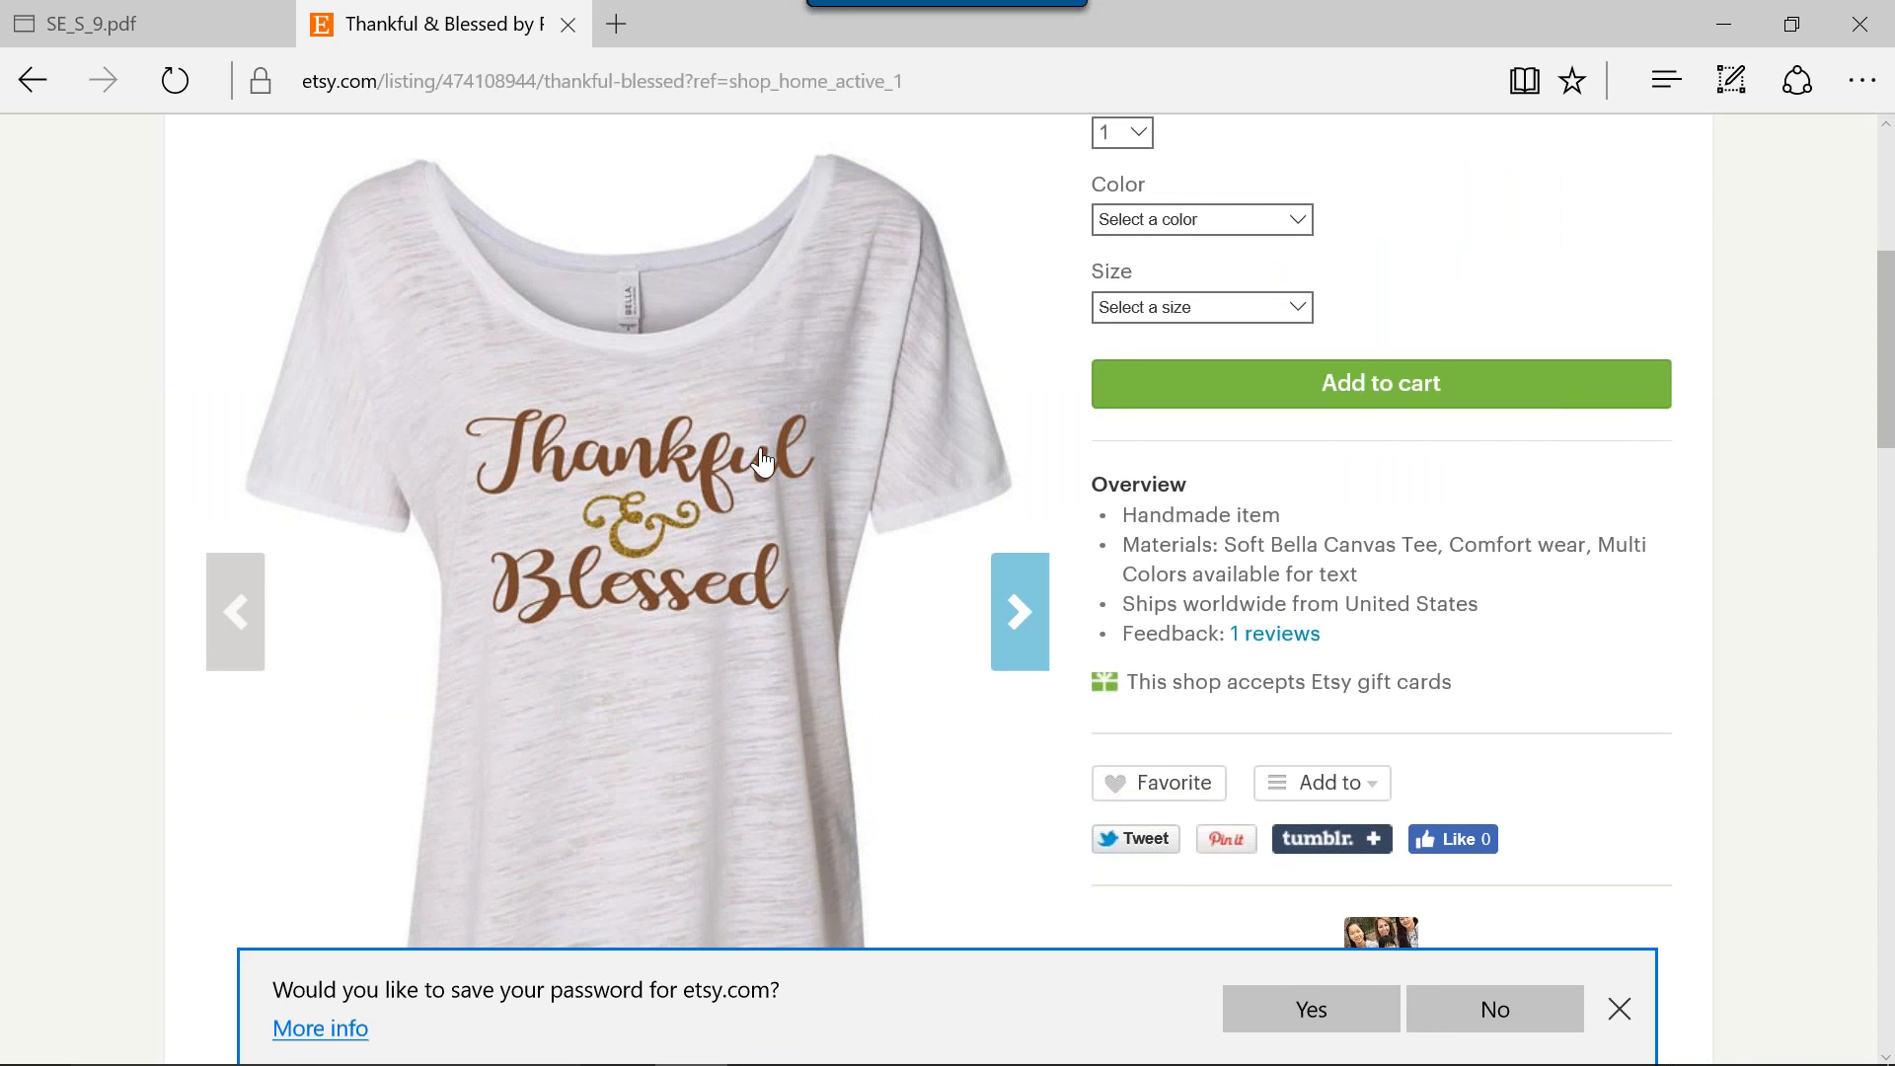
scroll(666, 511, up, 1)
scroll(624, 571, down, 1)
scroll(661, 494, up, 1)
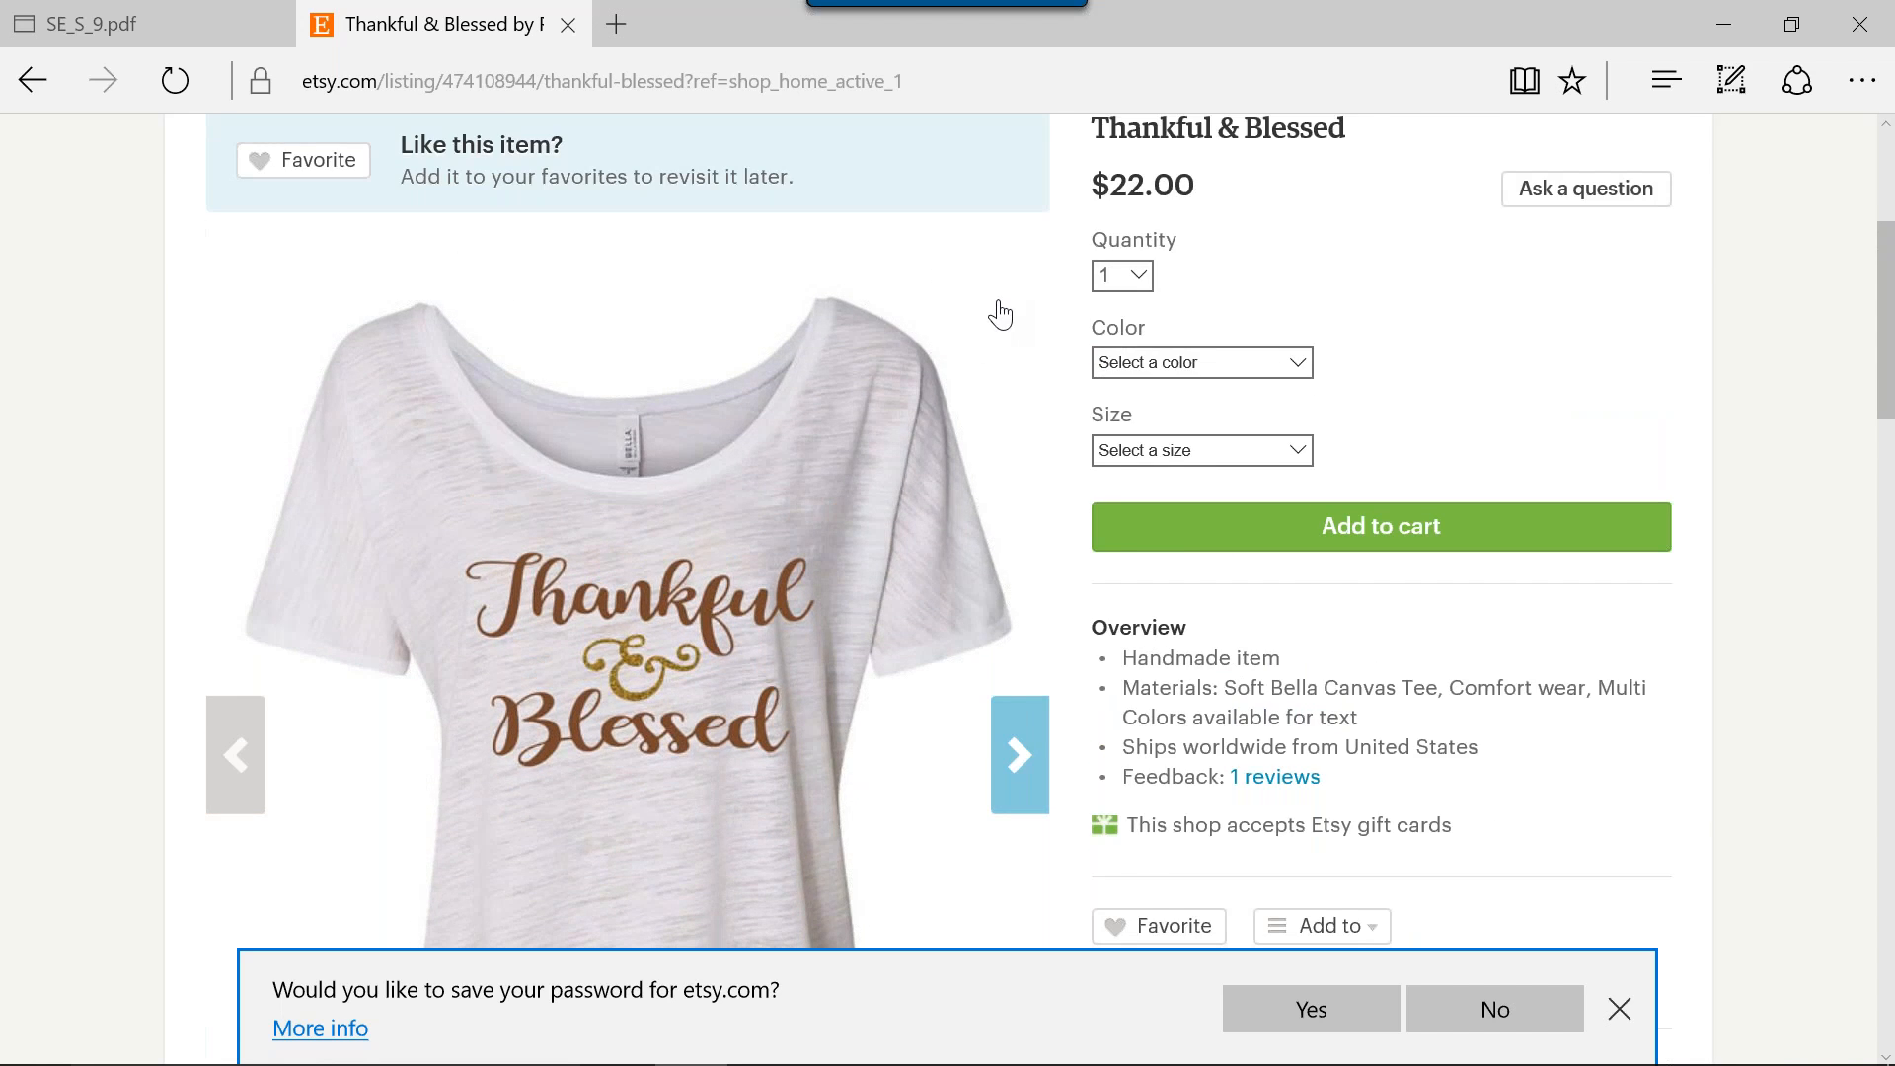
scroll(1001, 314, up, 3)
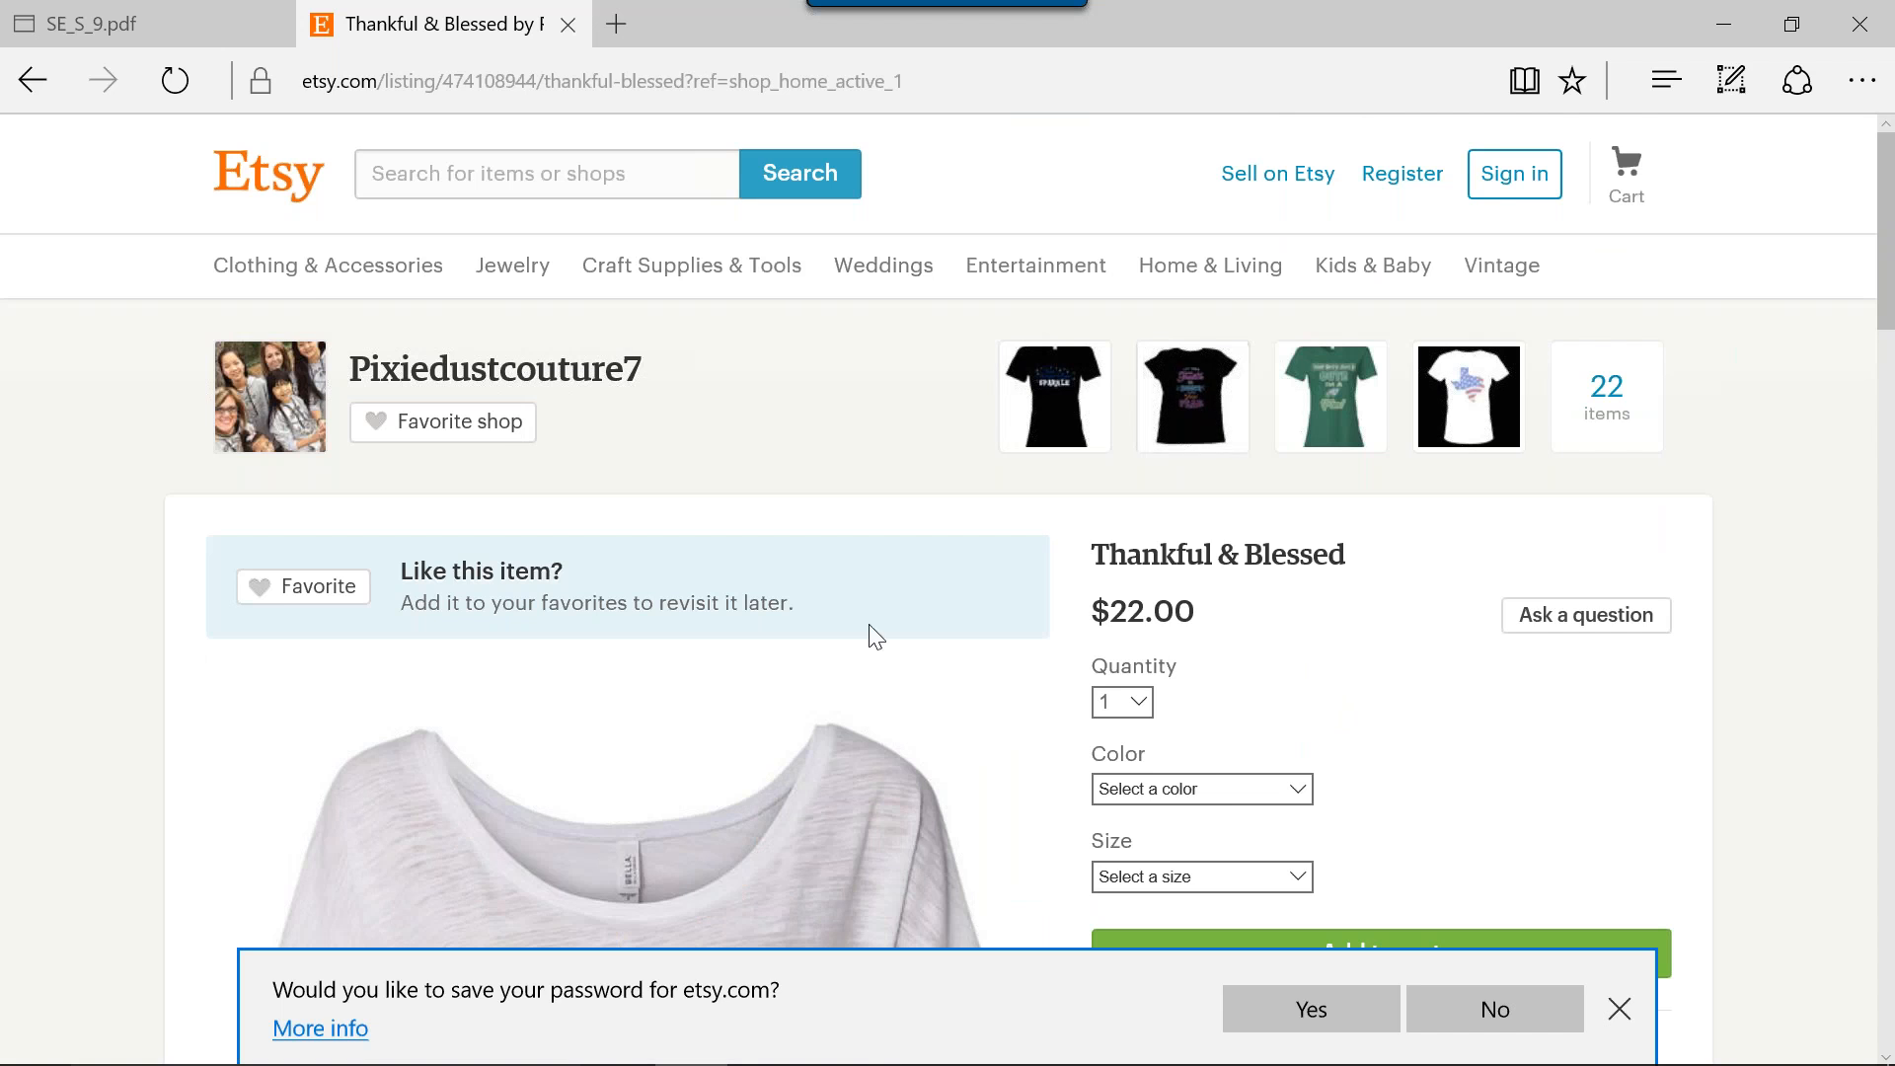
scroll(805, 661, down, 2)
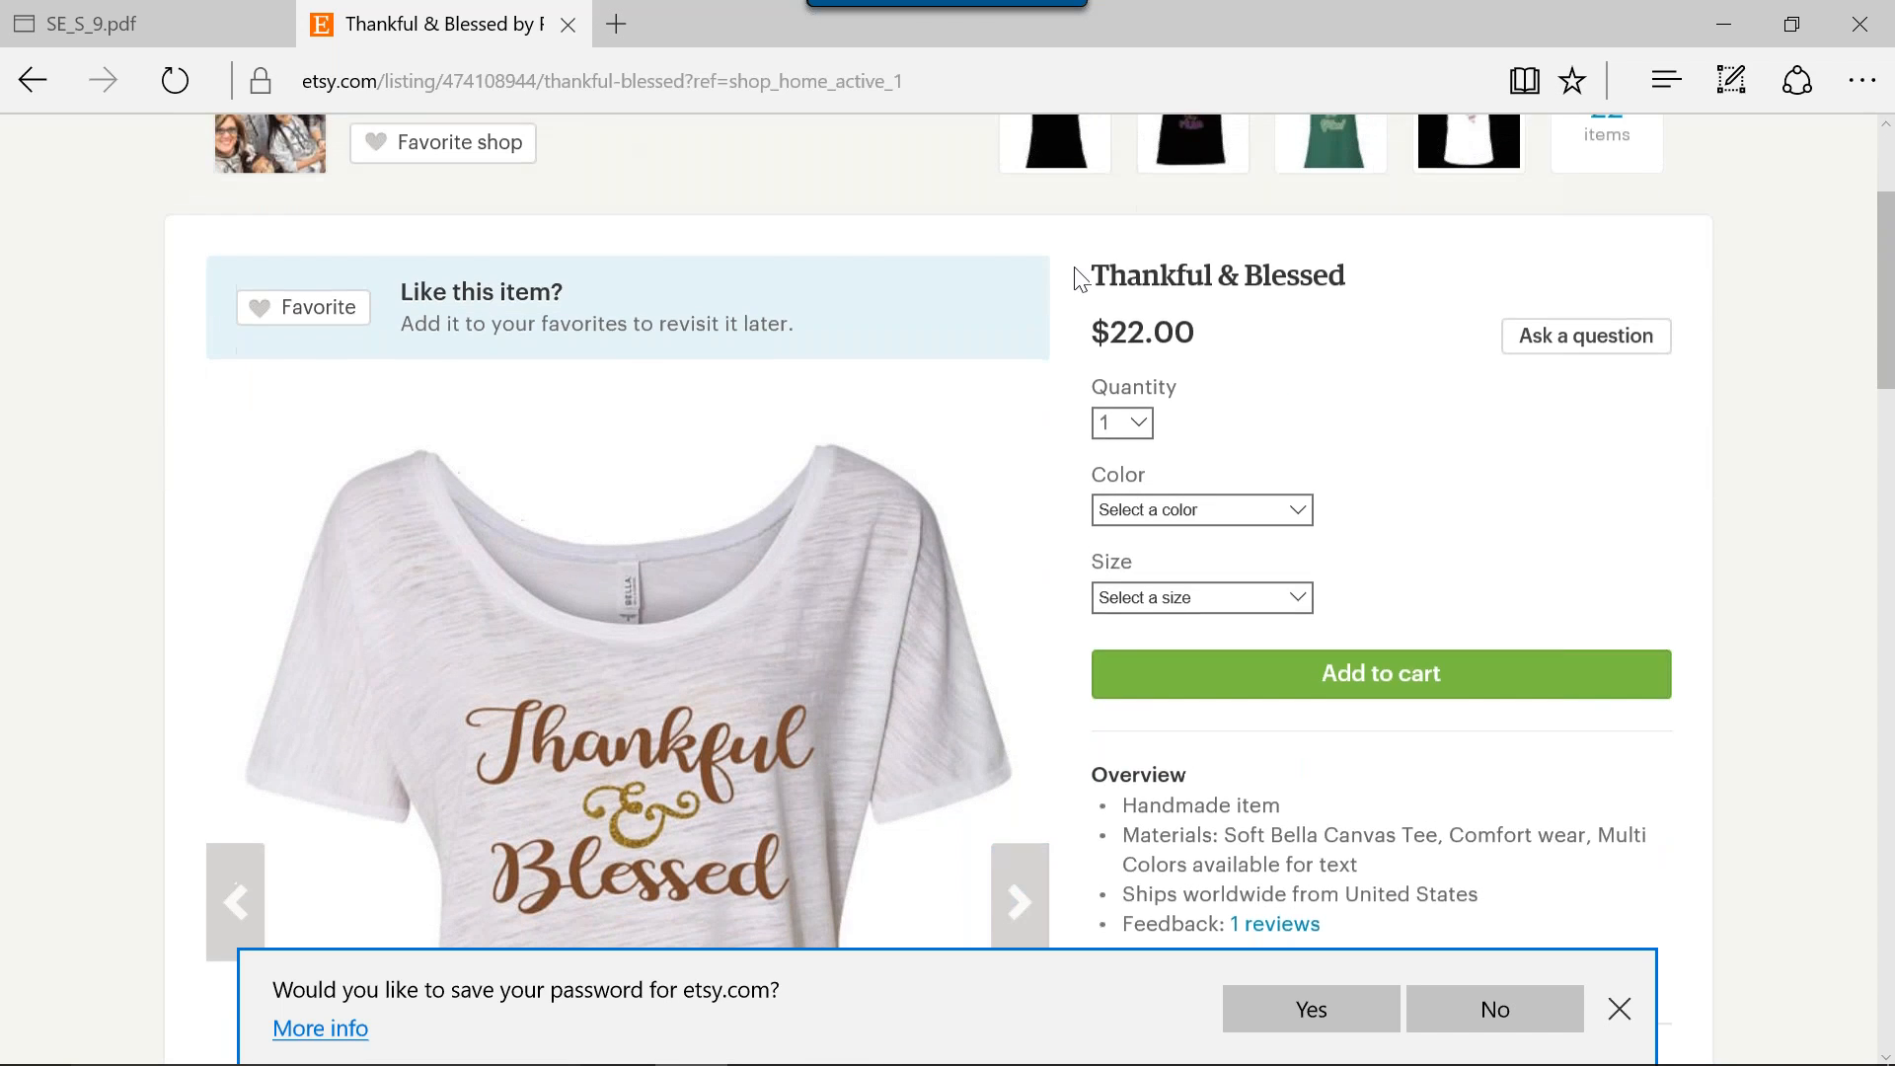
scroll(1185, 345, up, 2)
Open the green So Cute Fan Tee listing from the shop's featured items and examine its spangle design.
click(1328, 419)
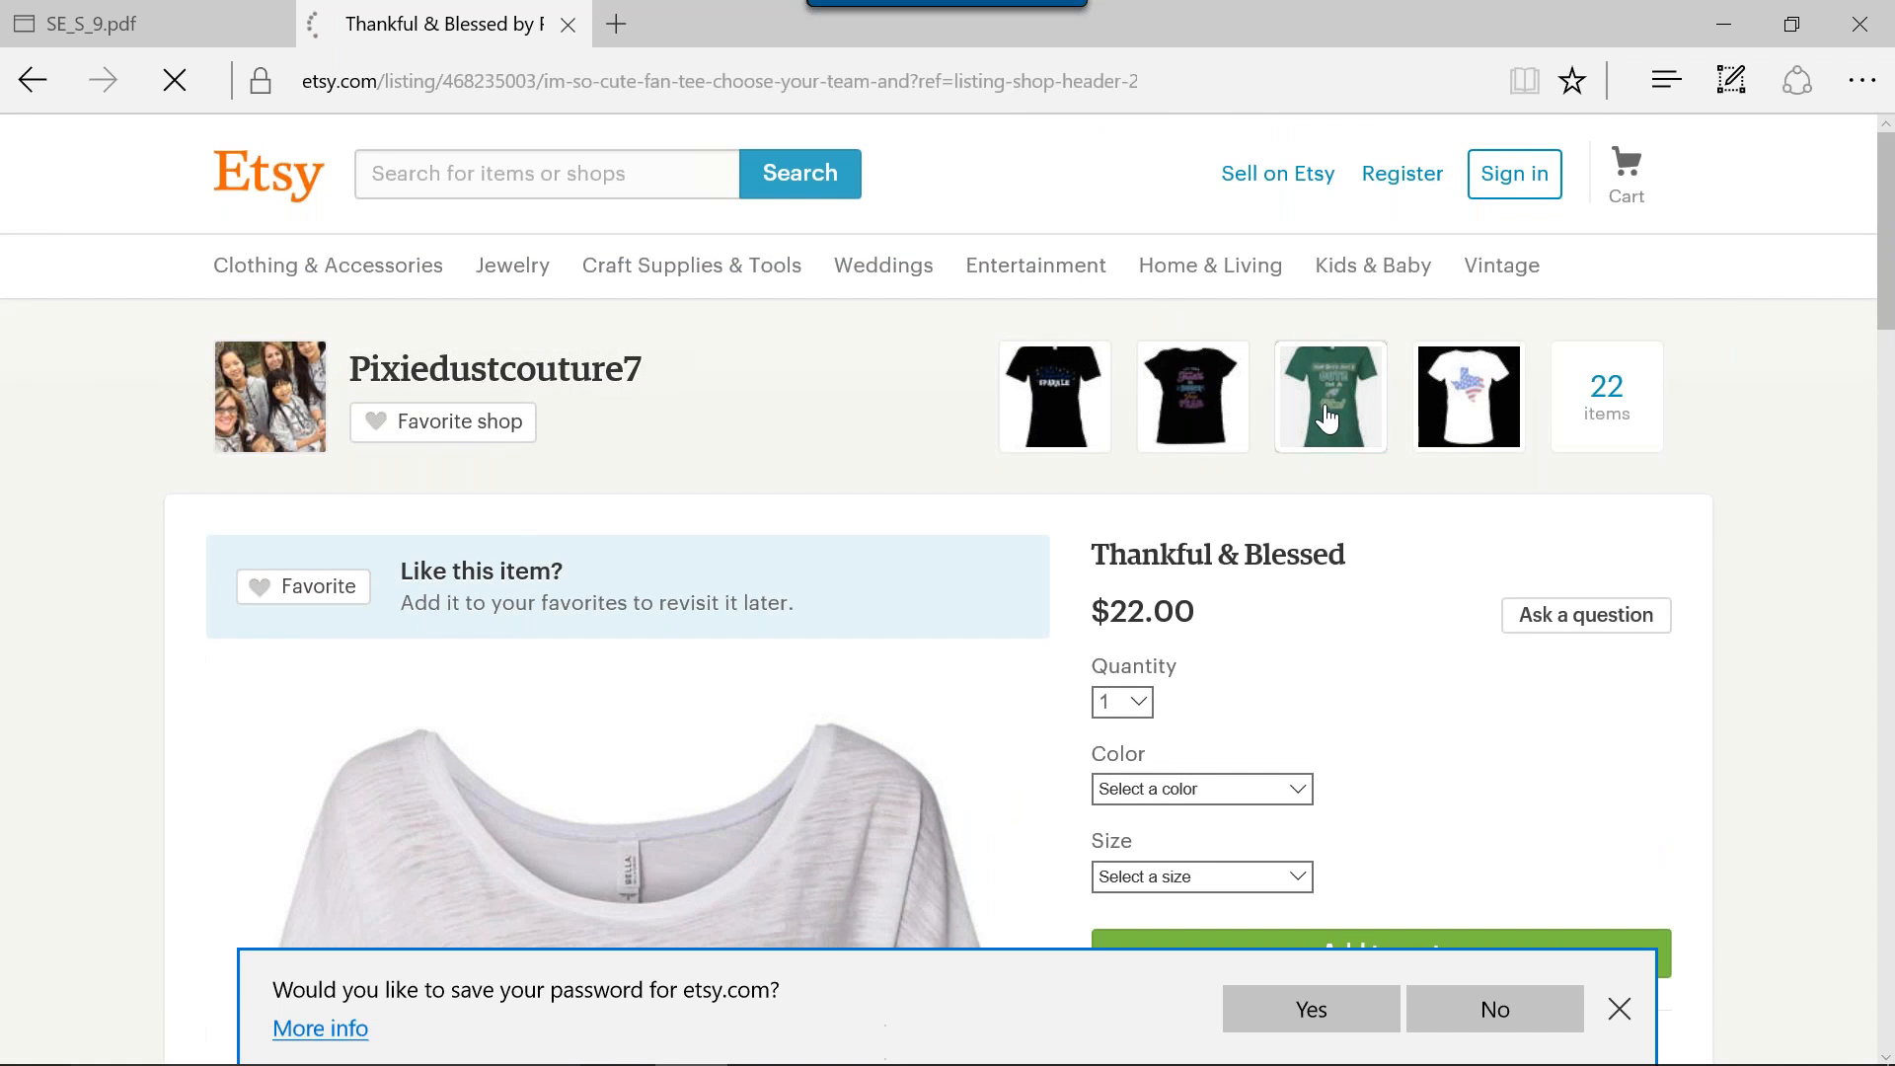
scroll(799, 659, down, 3)
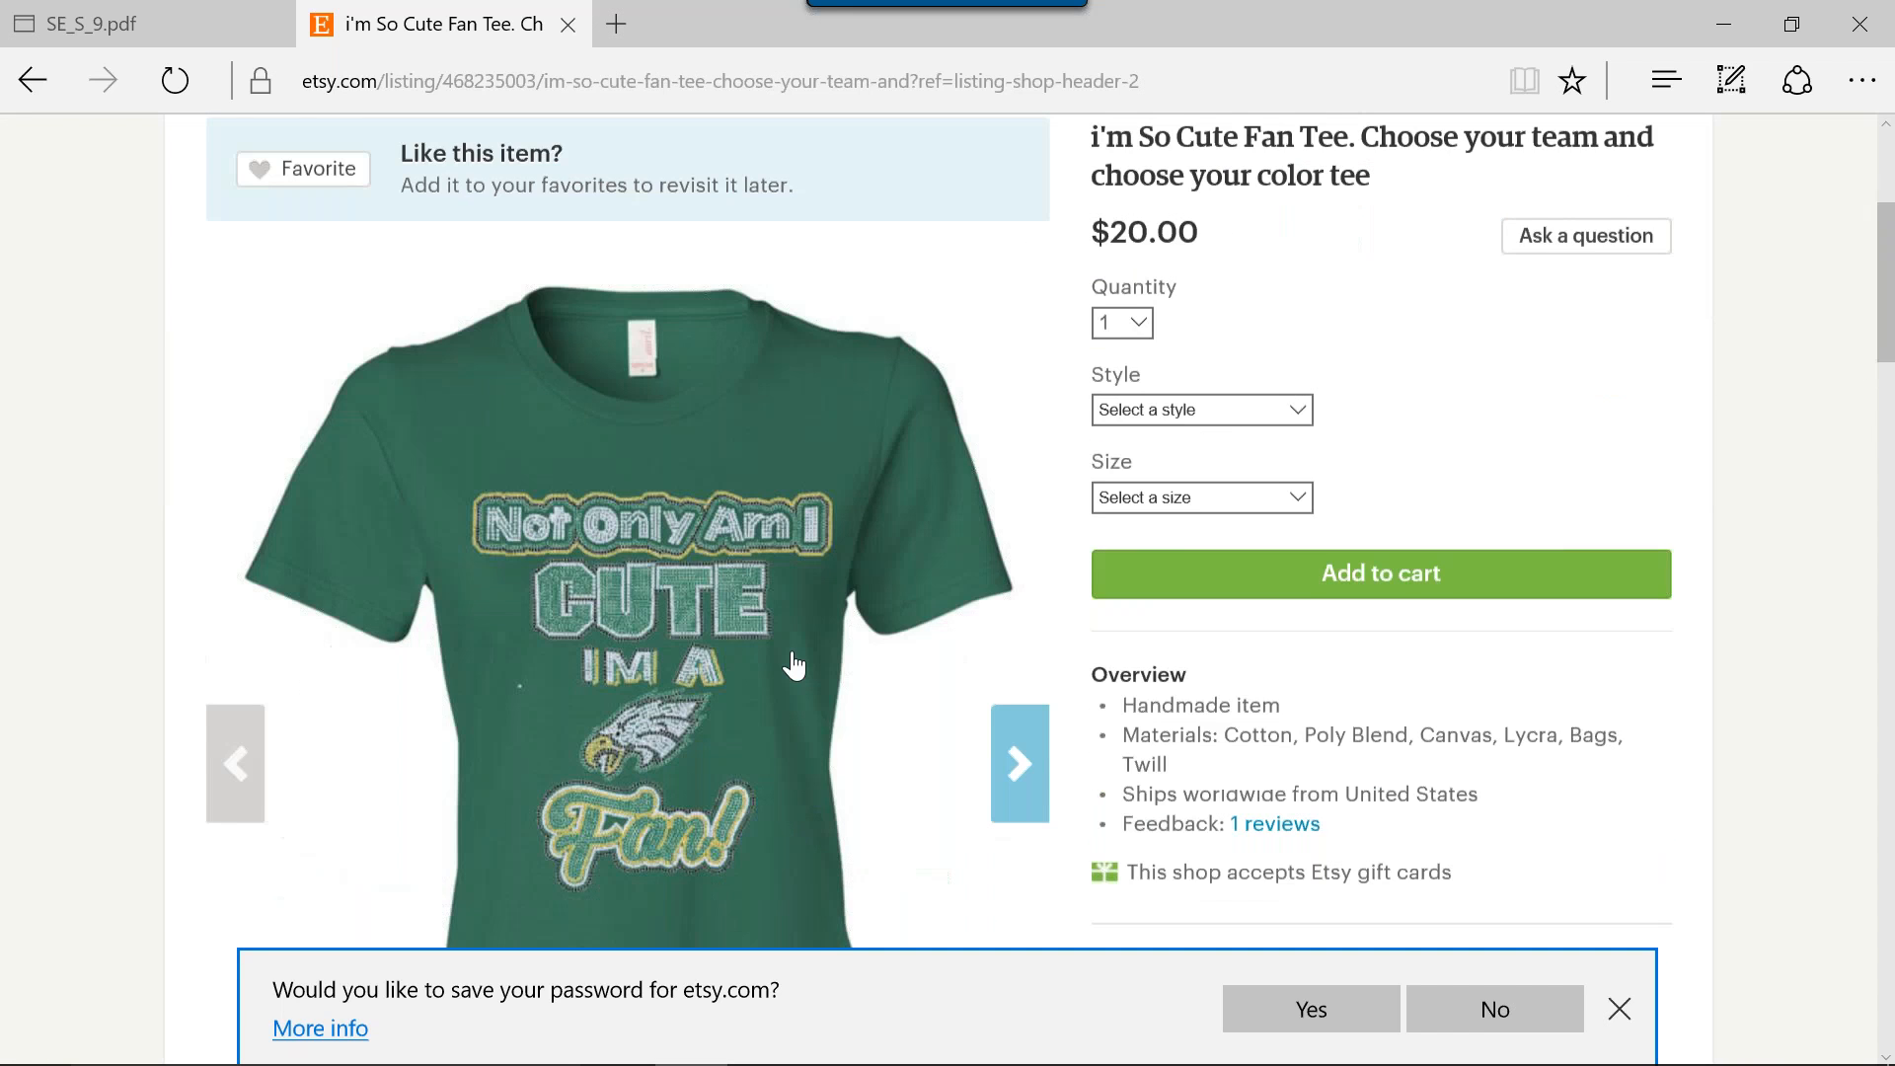
scroll(787, 656, down, 1)
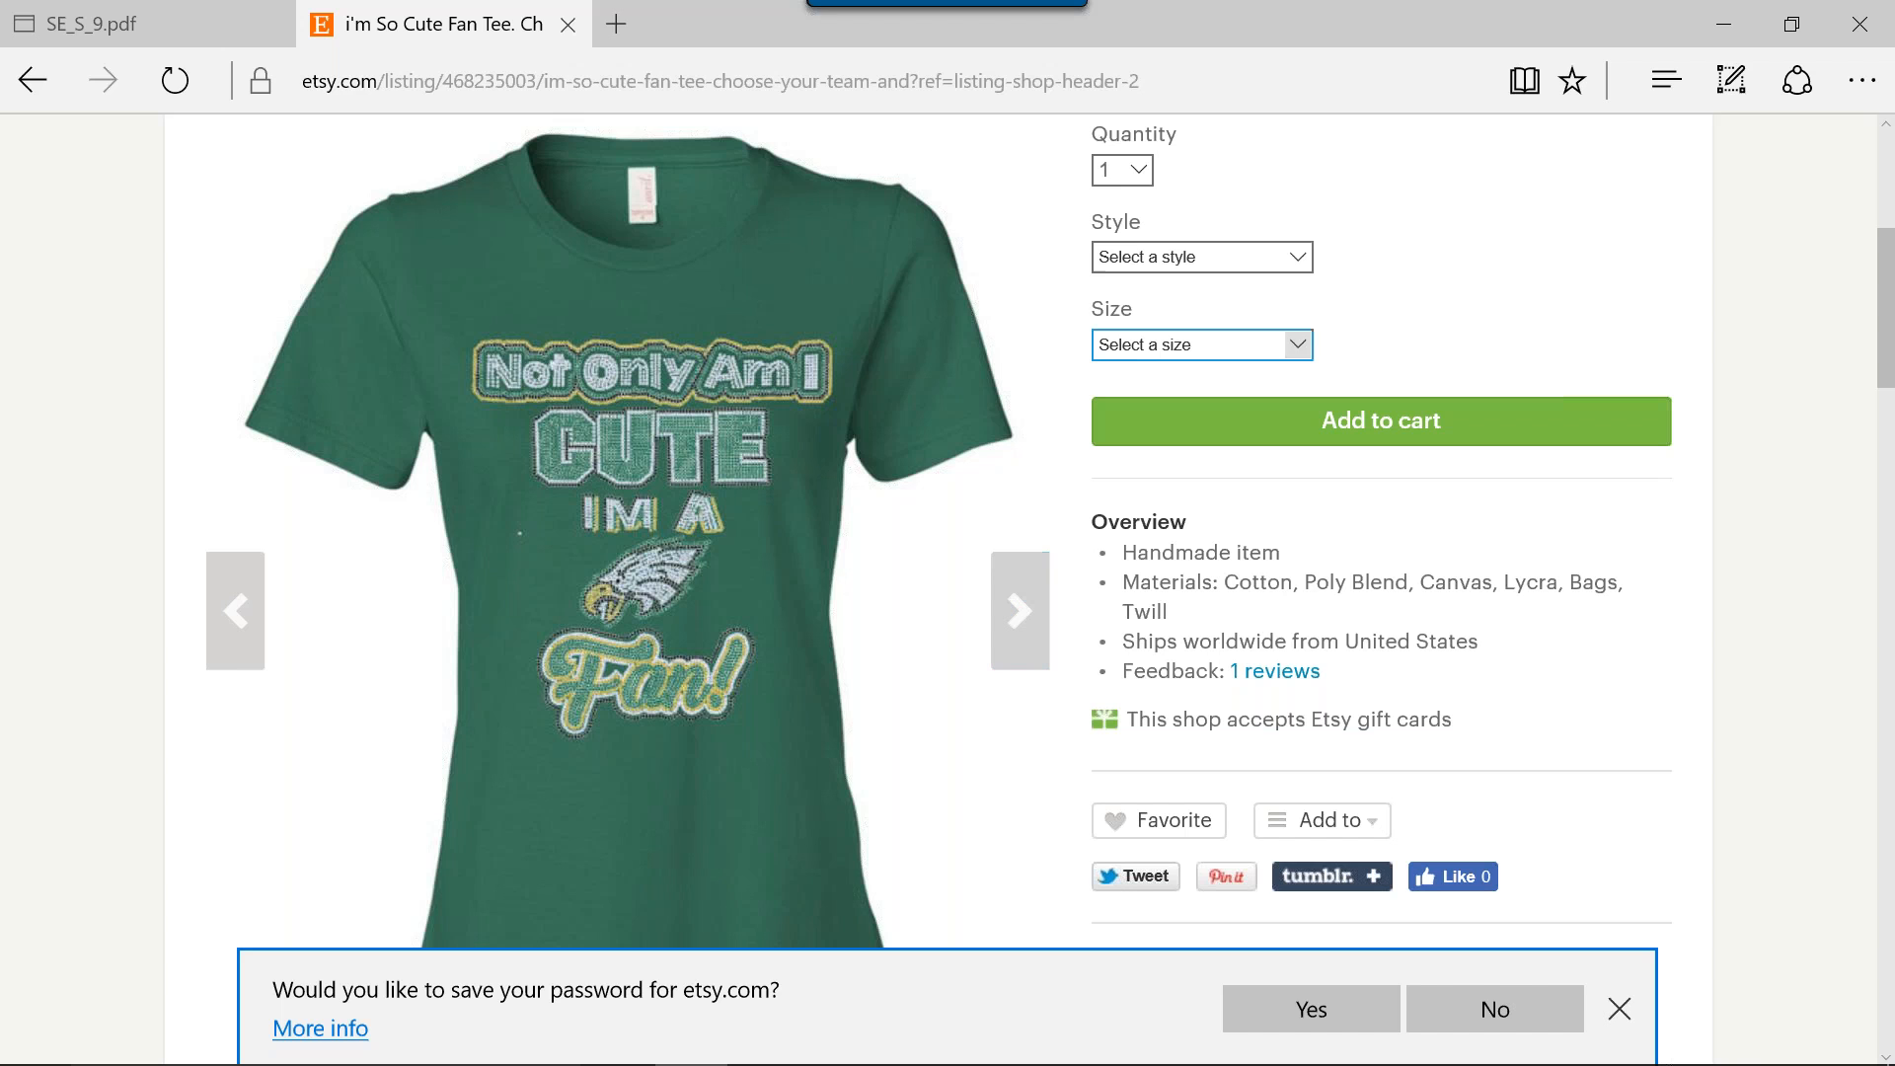
Minimize the browser to return to Stitch Era and display the artwork functions for the fhg design.
click(1723, 40)
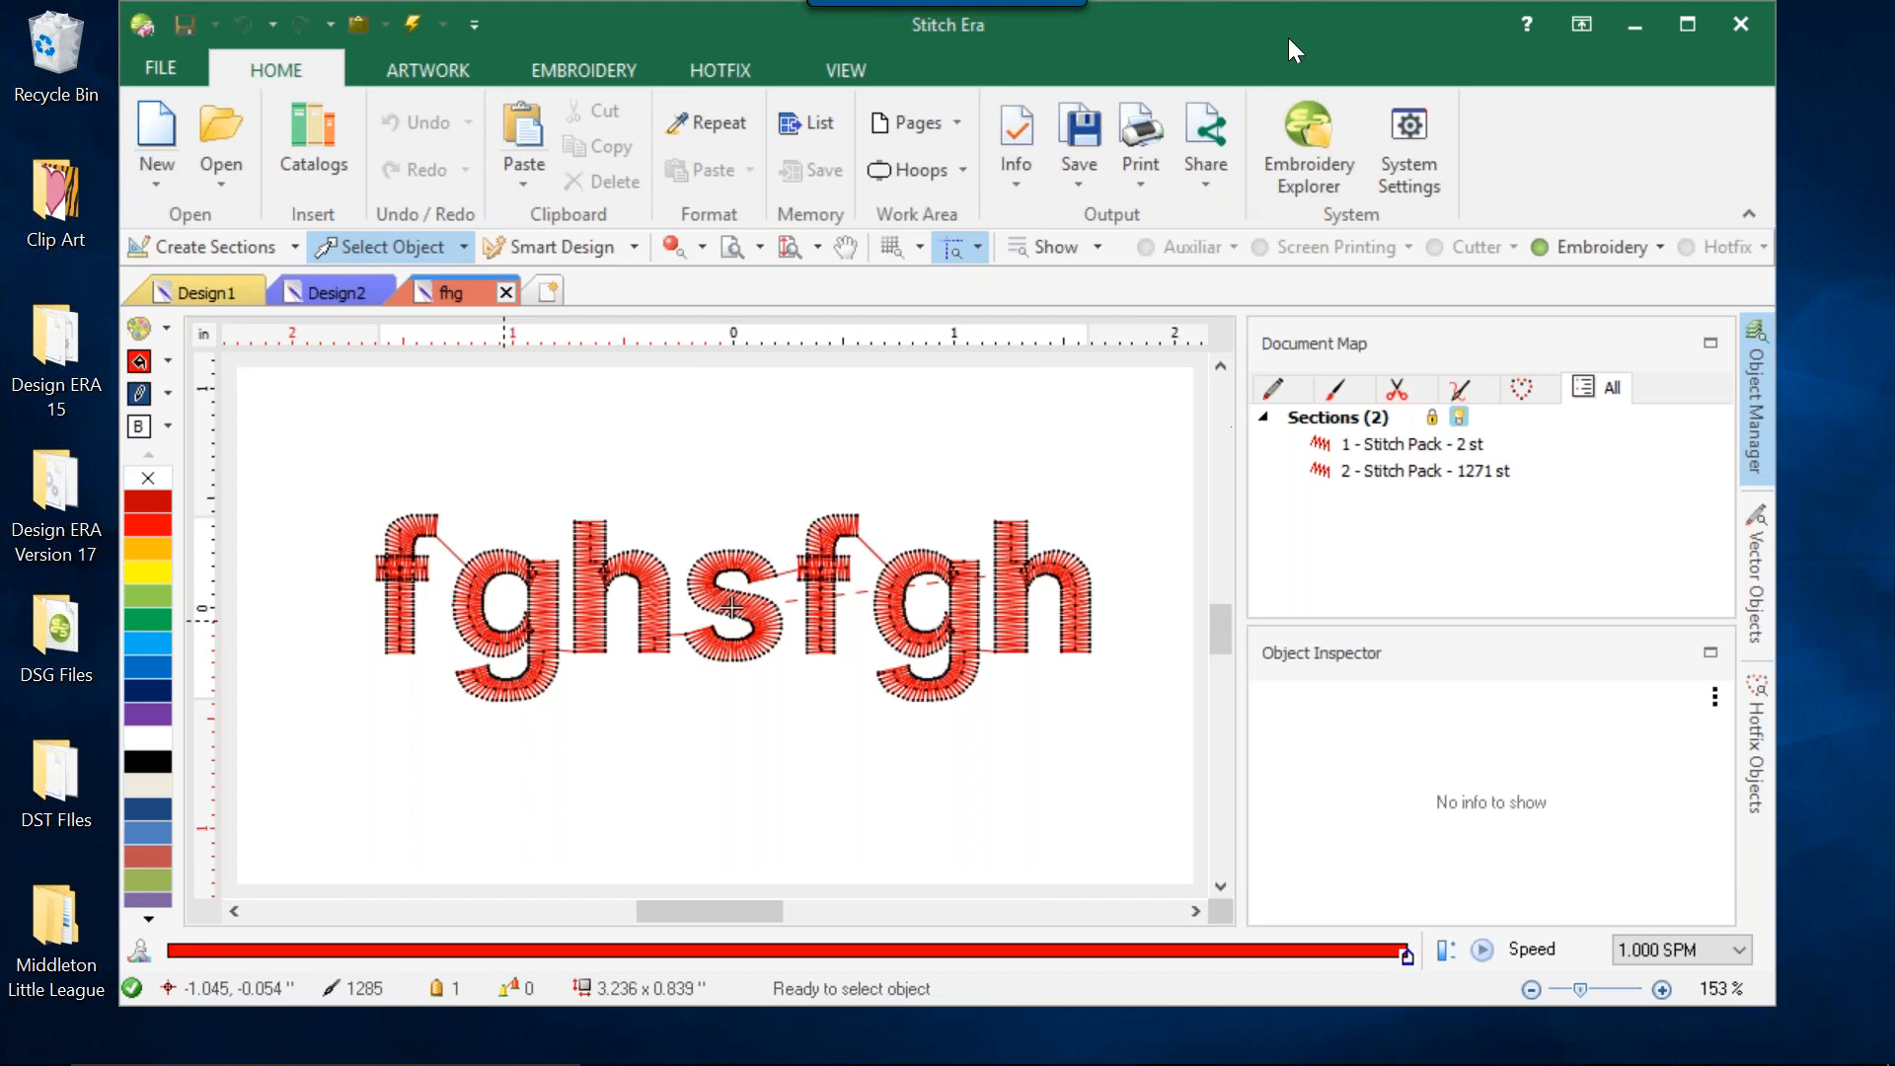
mouse_move(1669, 1048)
click(413, 61)
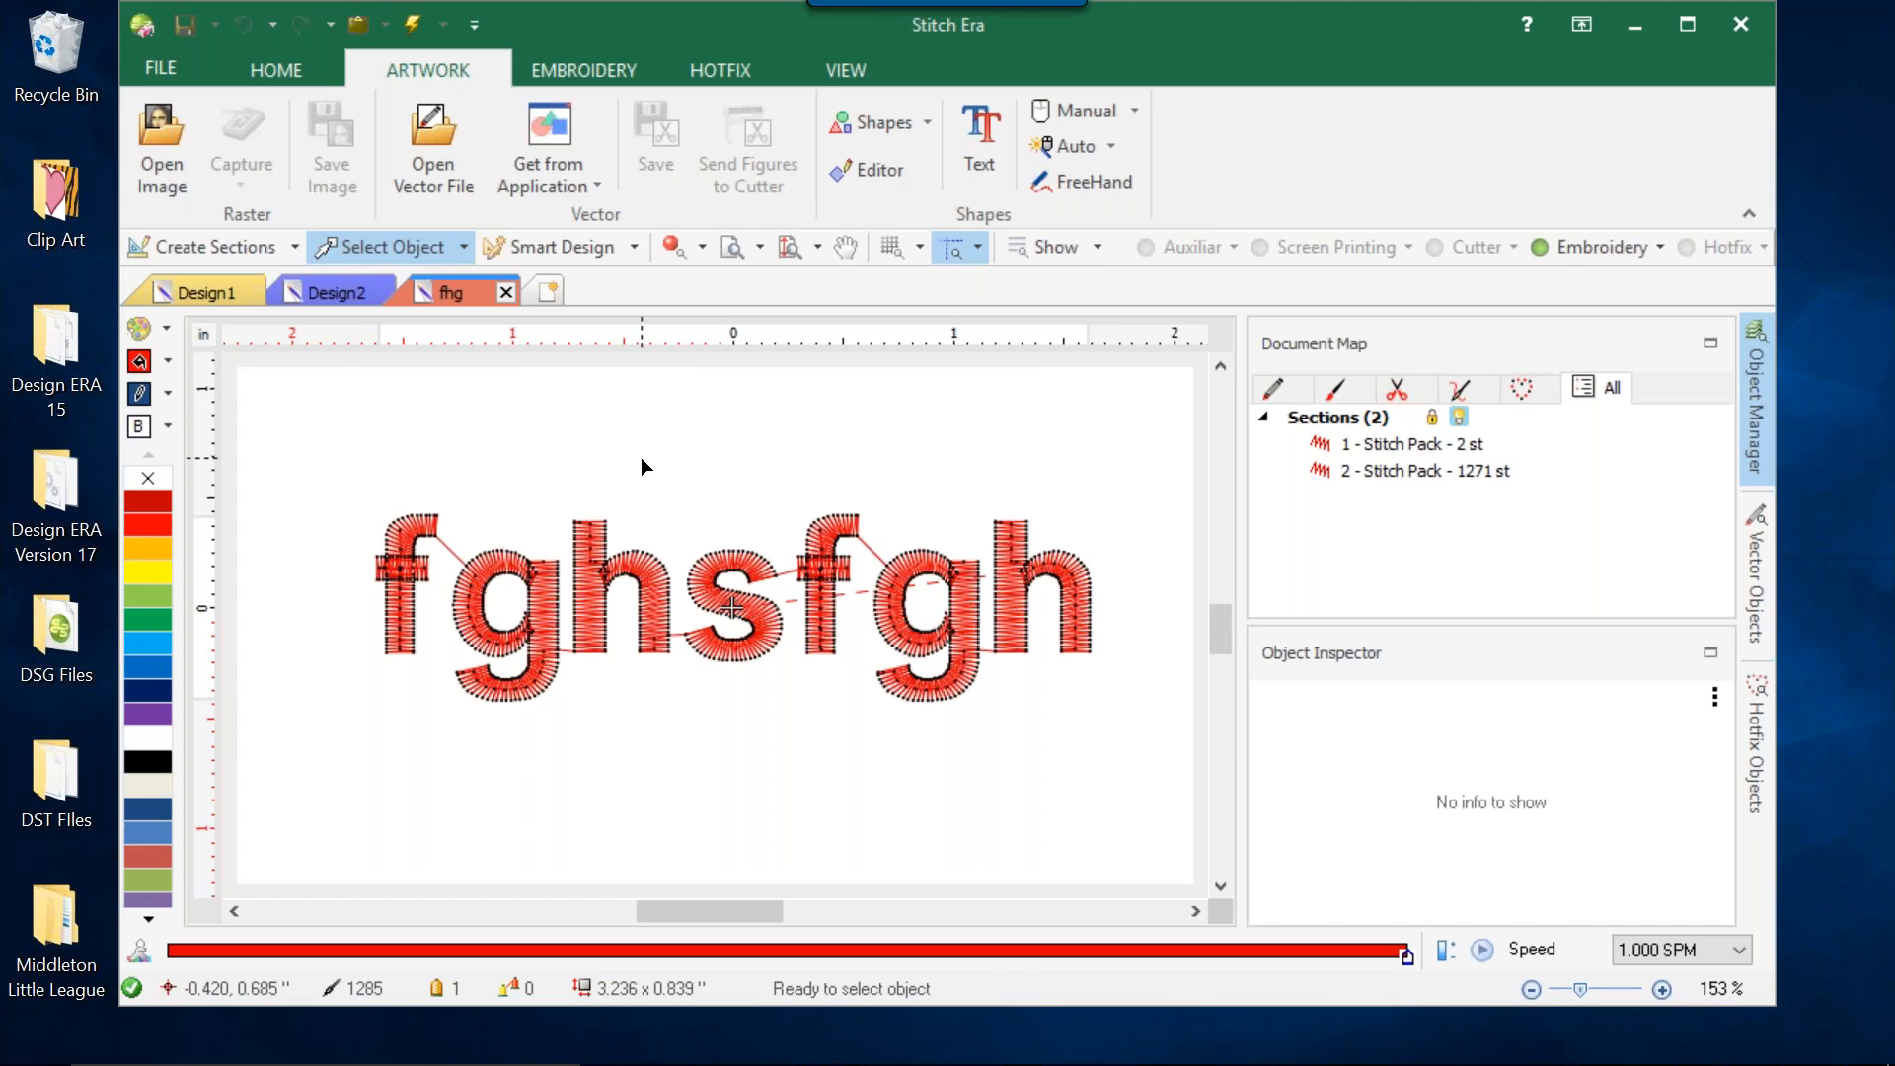
mouse_move(4, 1055)
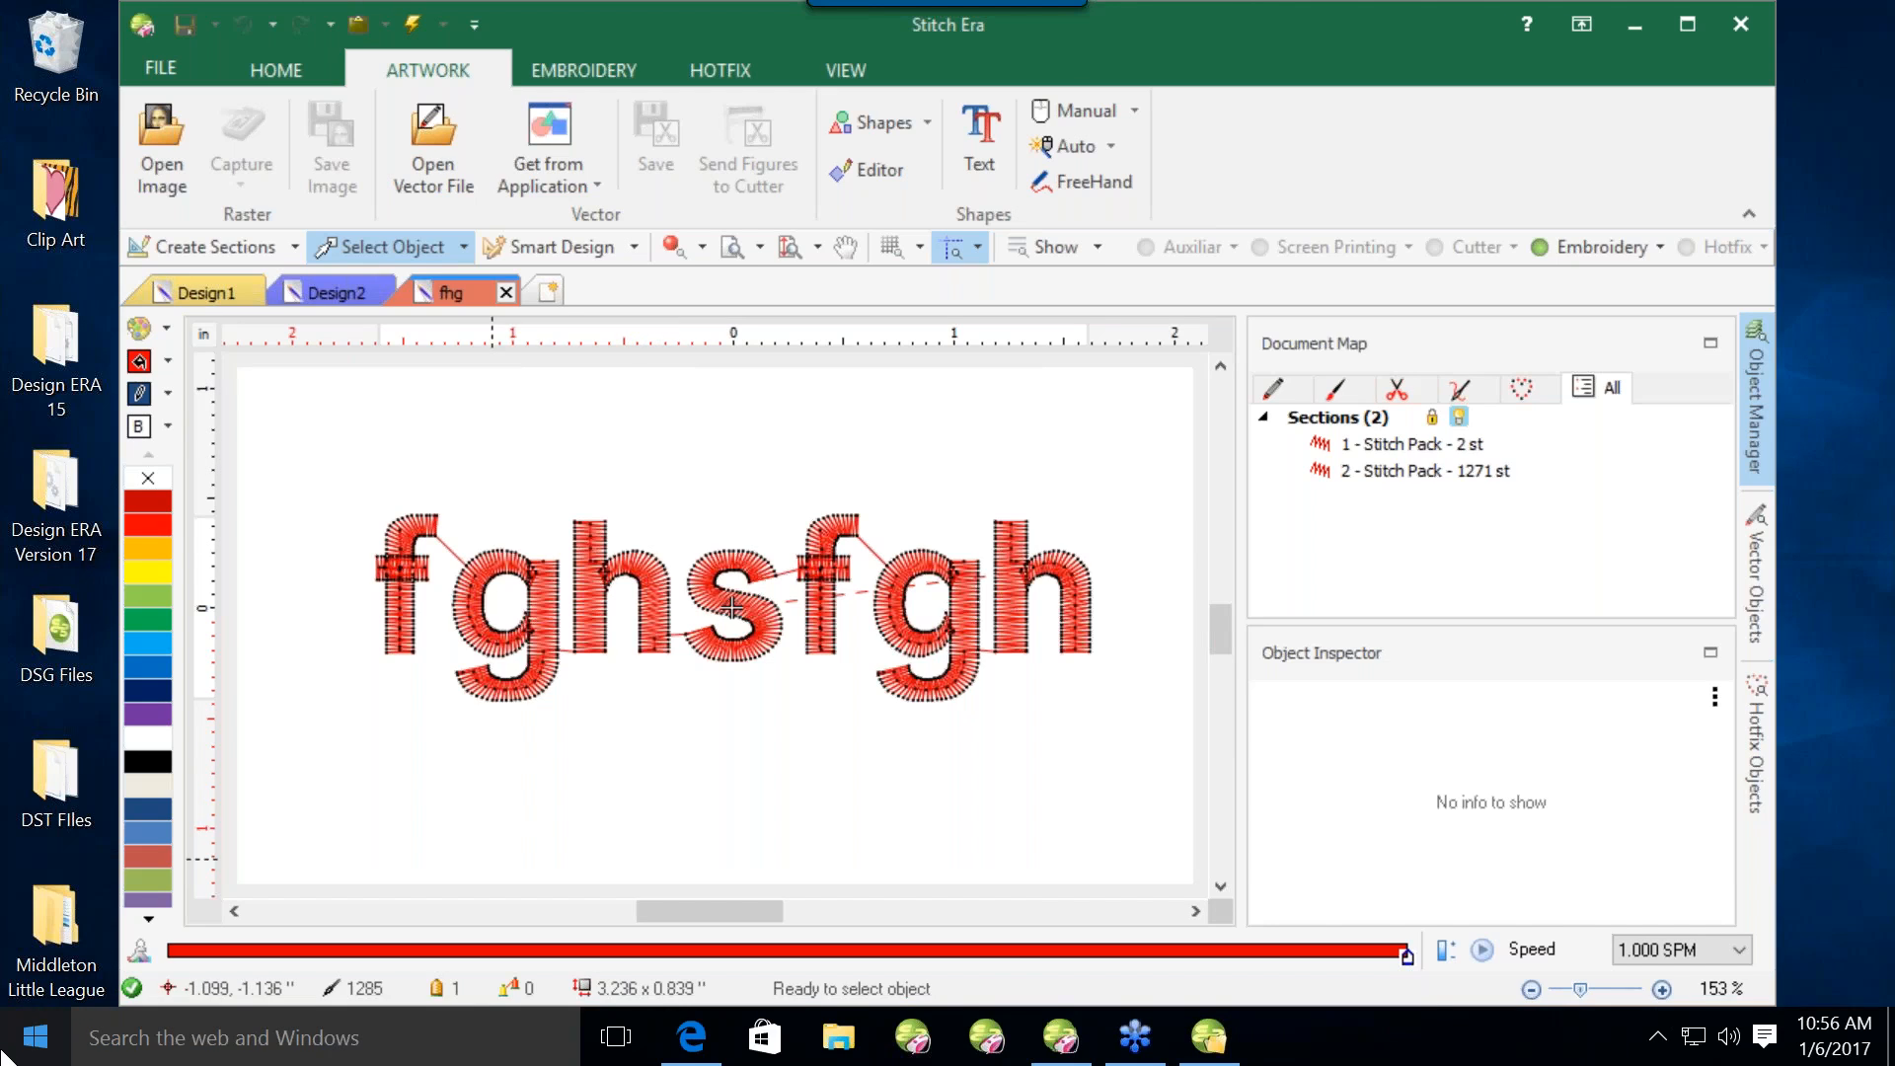
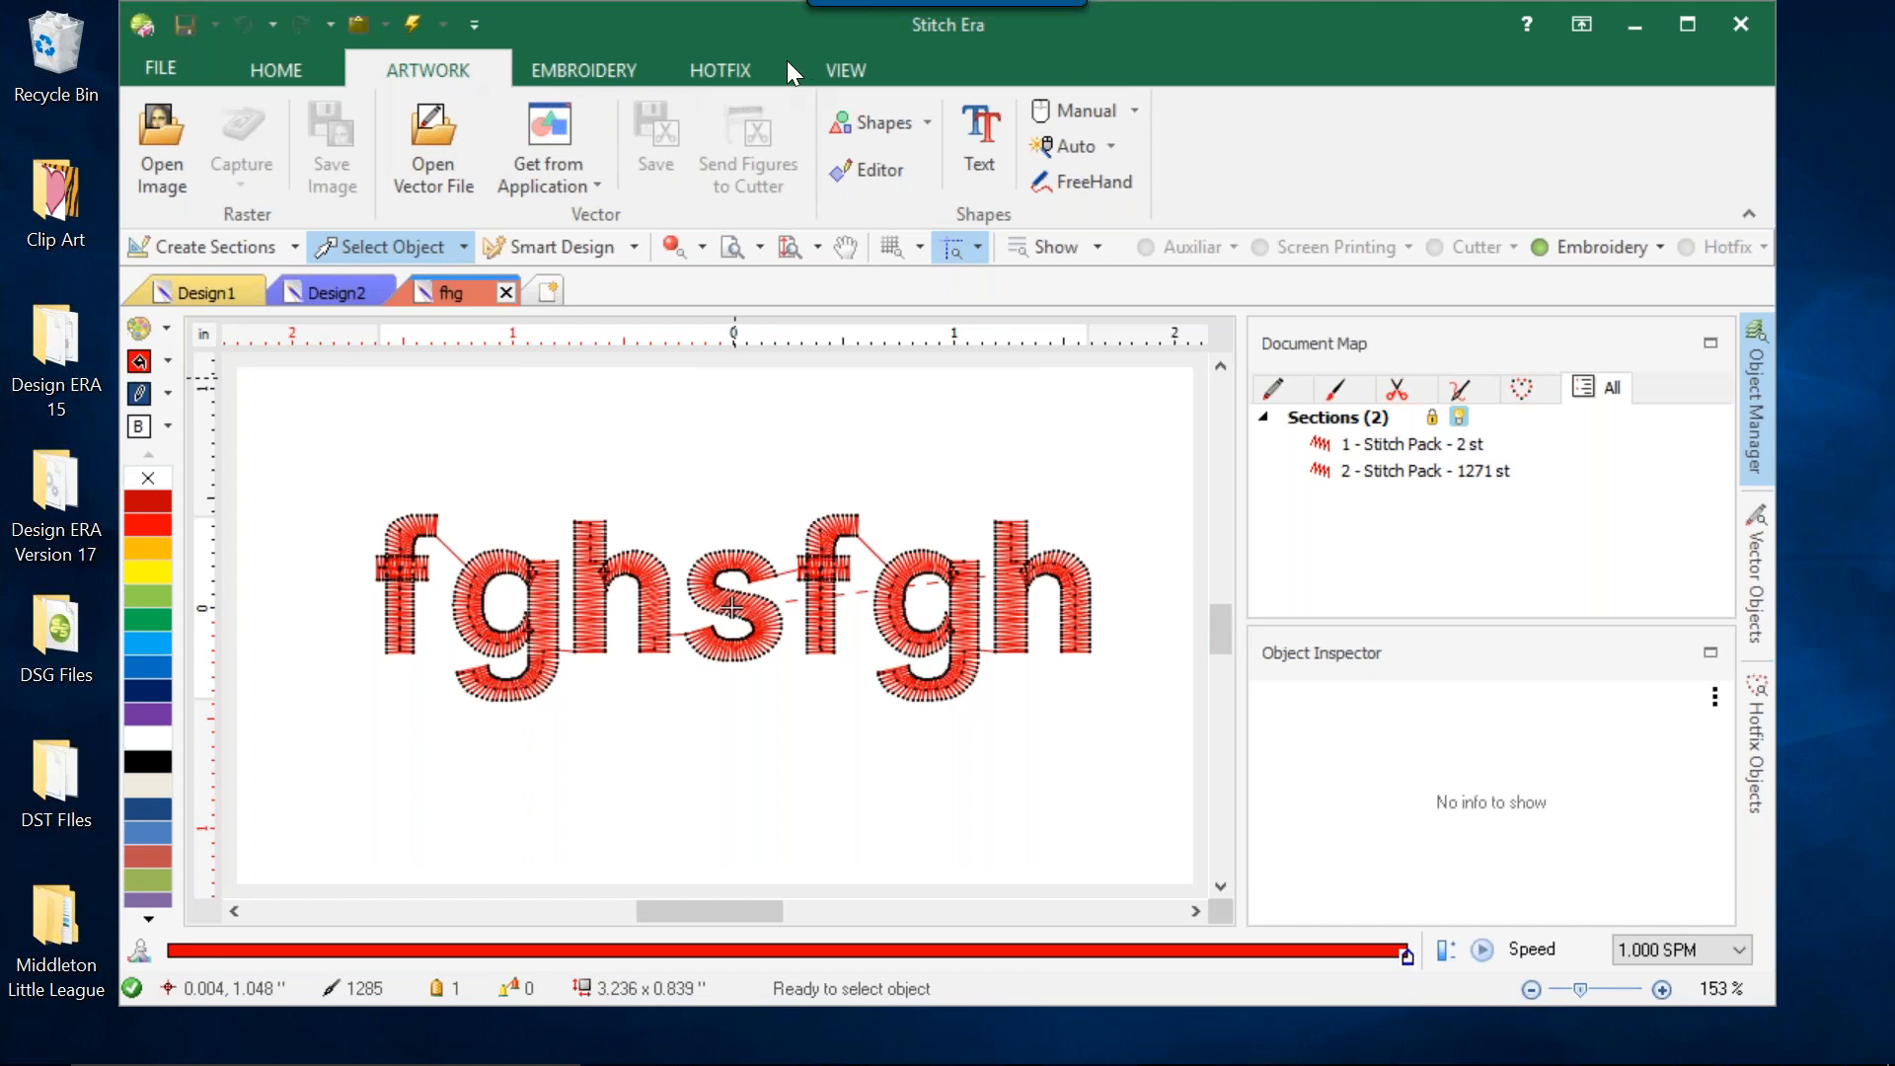
Examine the single and assorted hotfix fill types available for inserting hotfix objects.
click(718, 79)
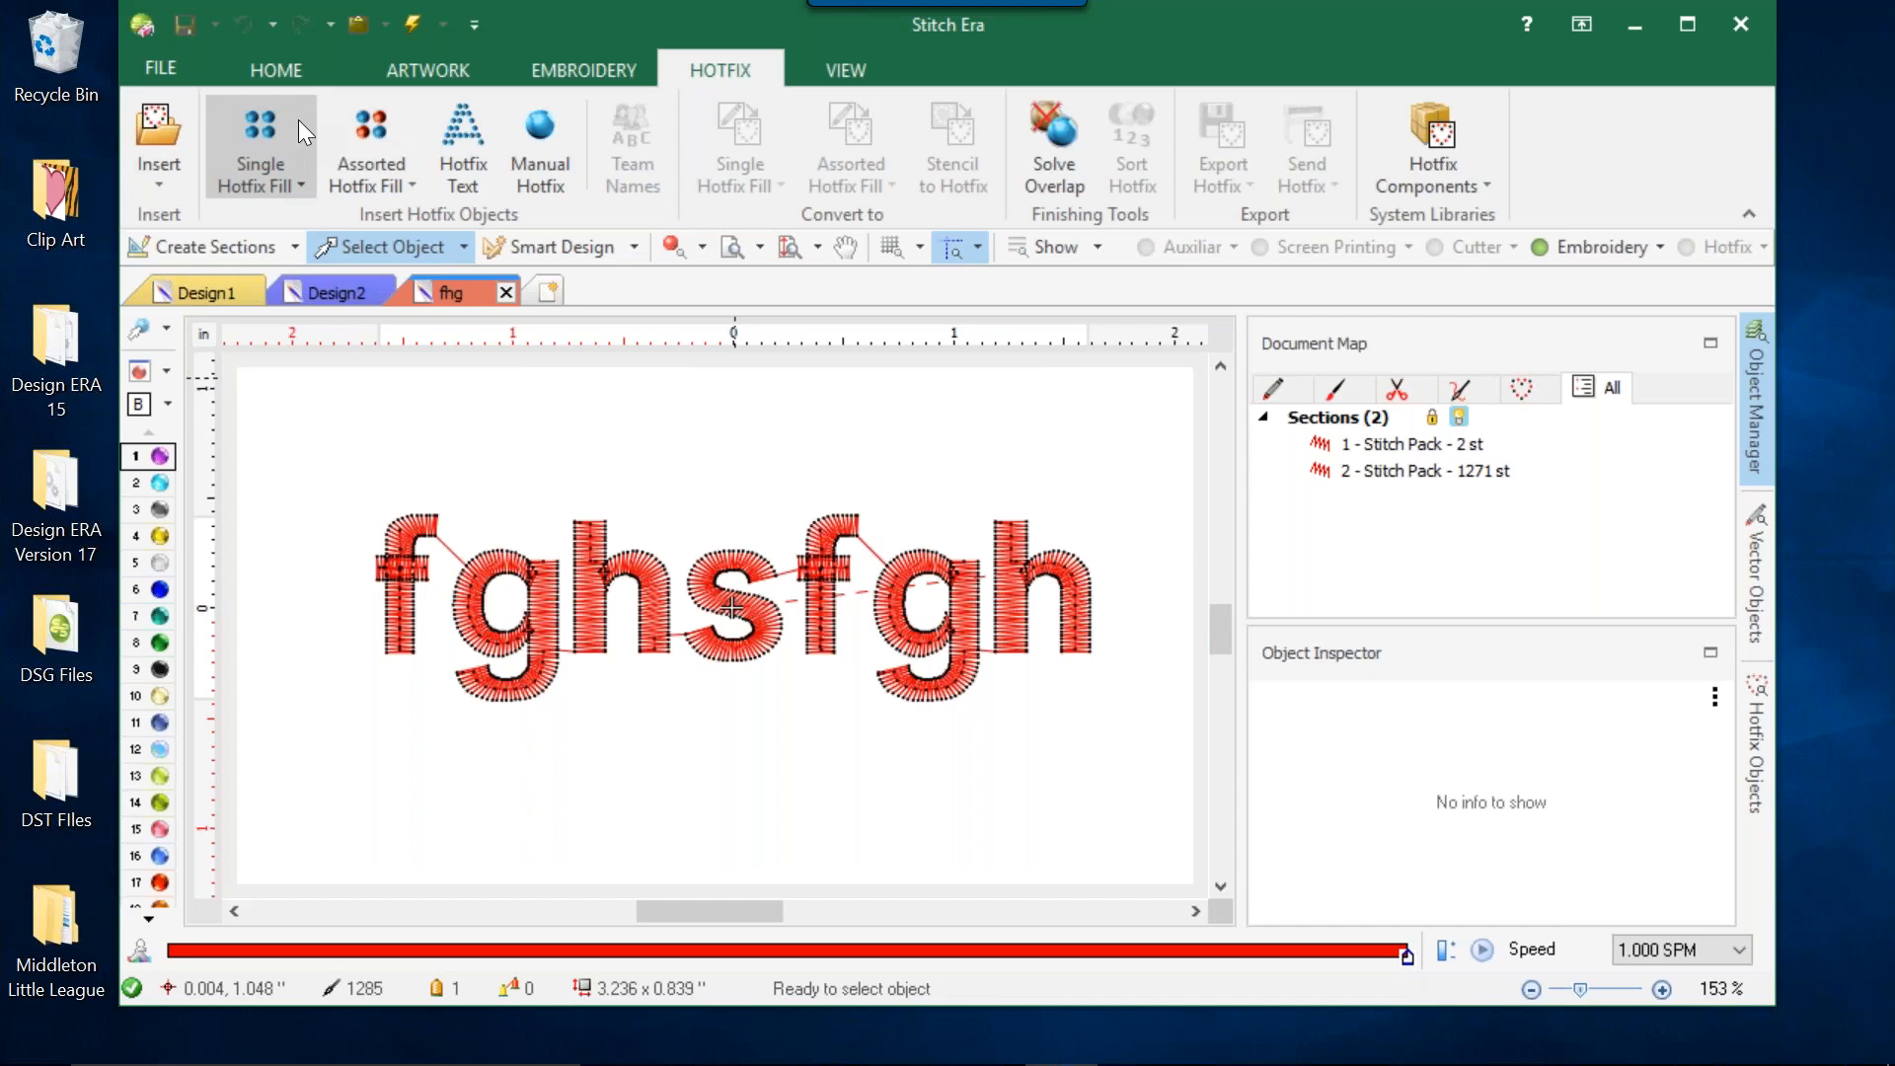
click(284, 146)
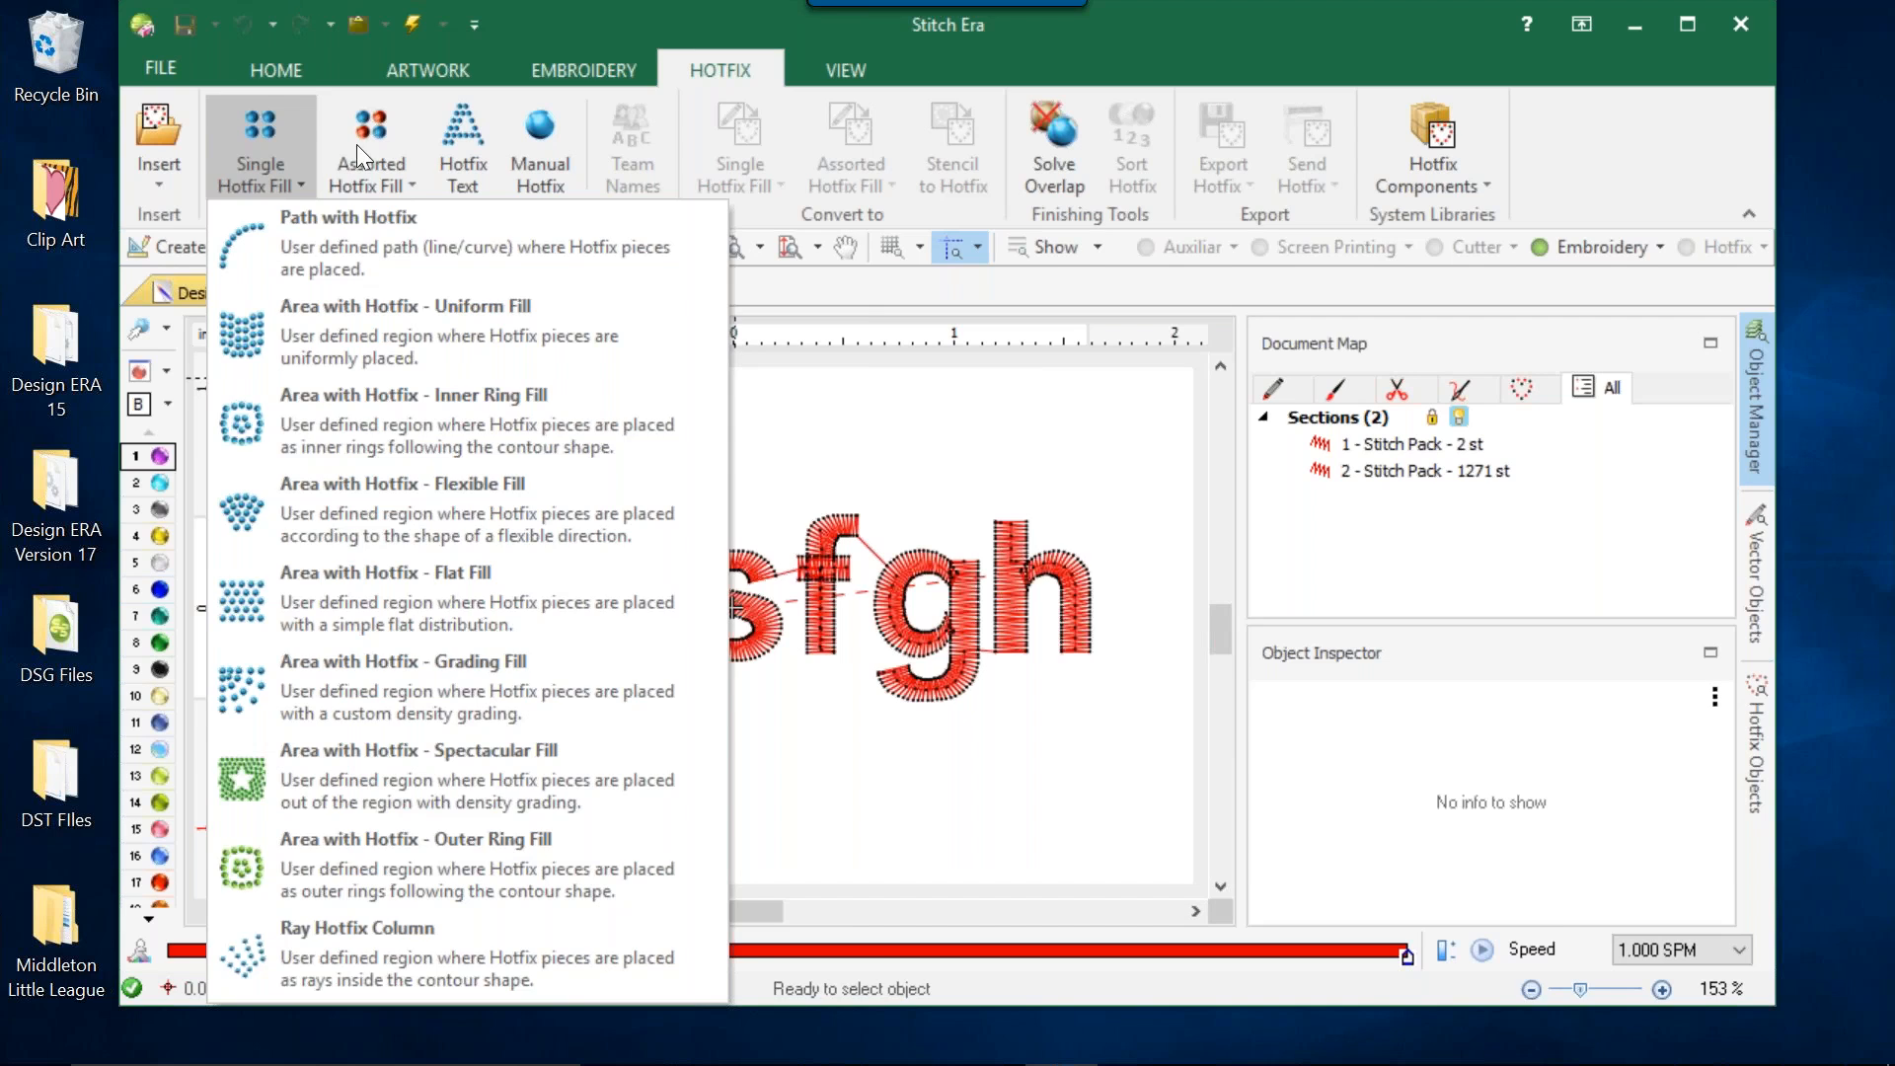
click(365, 179)
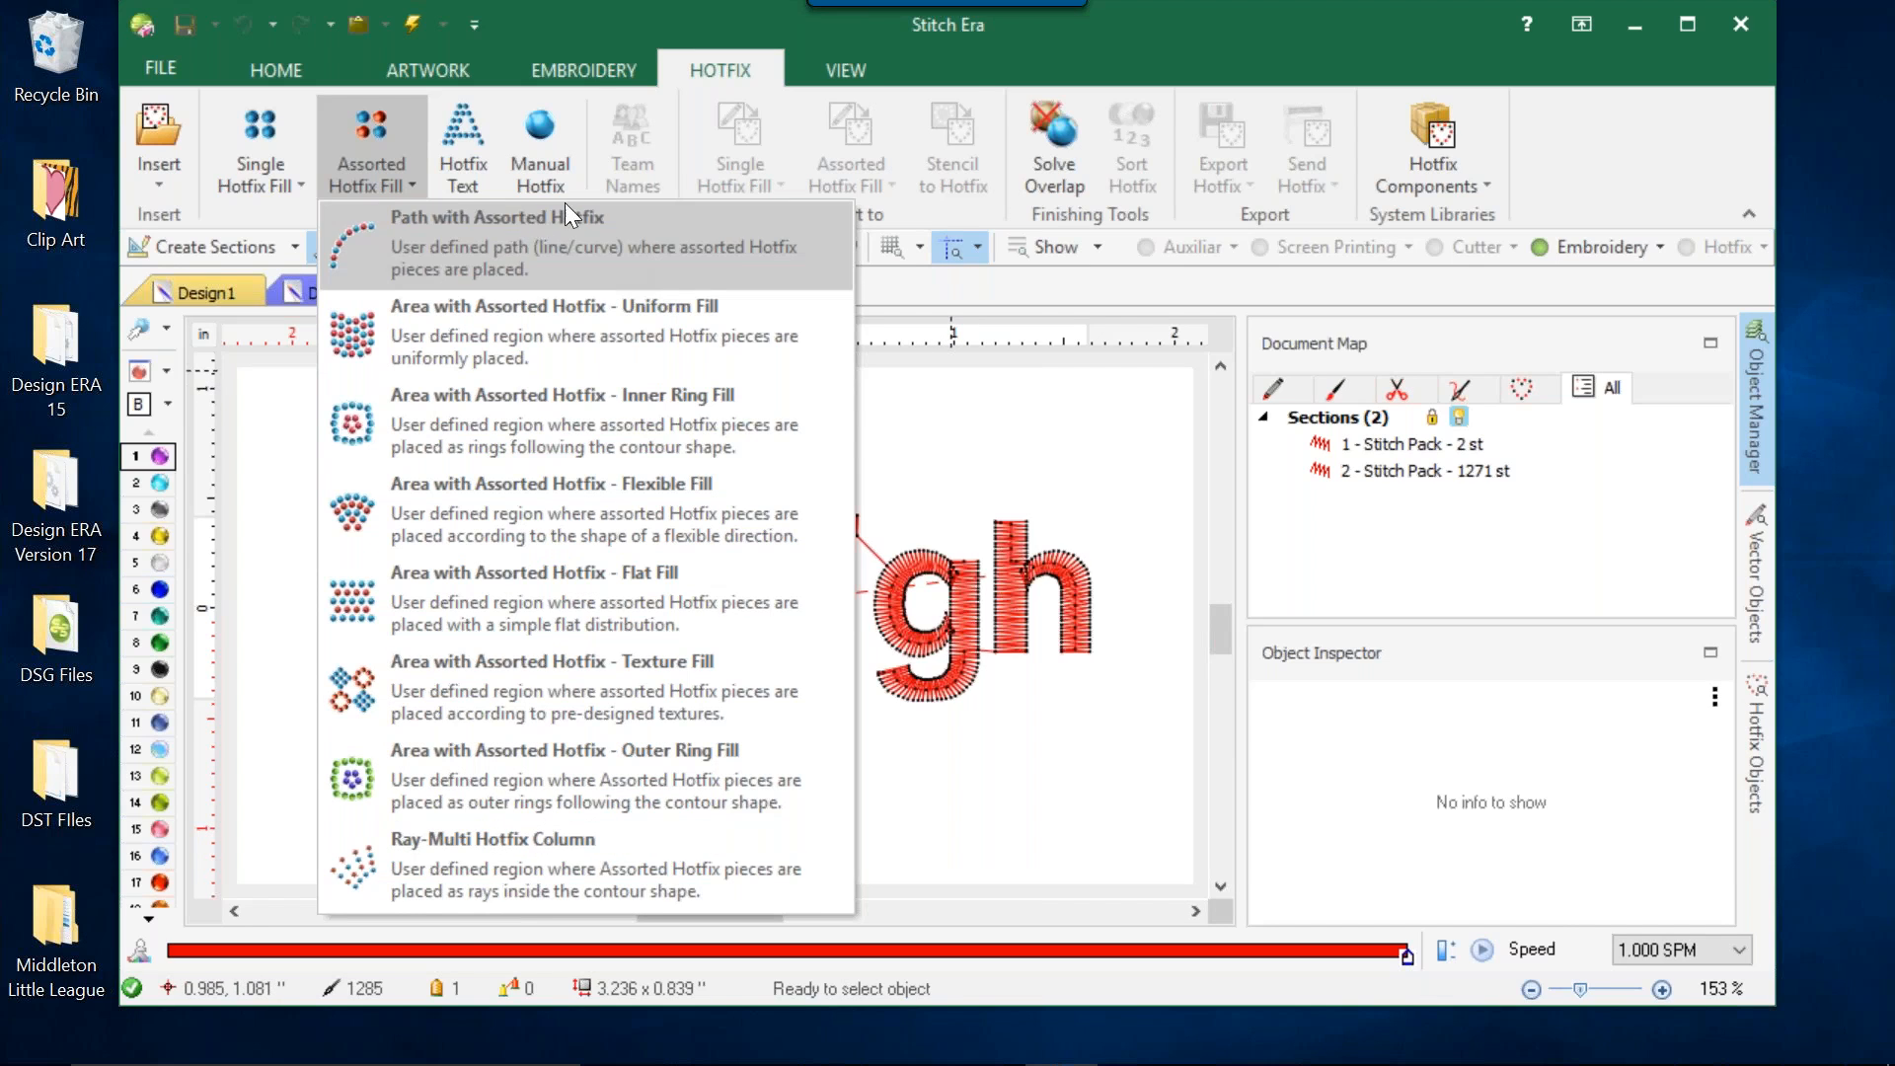
drag(988, 55, 993, 55)
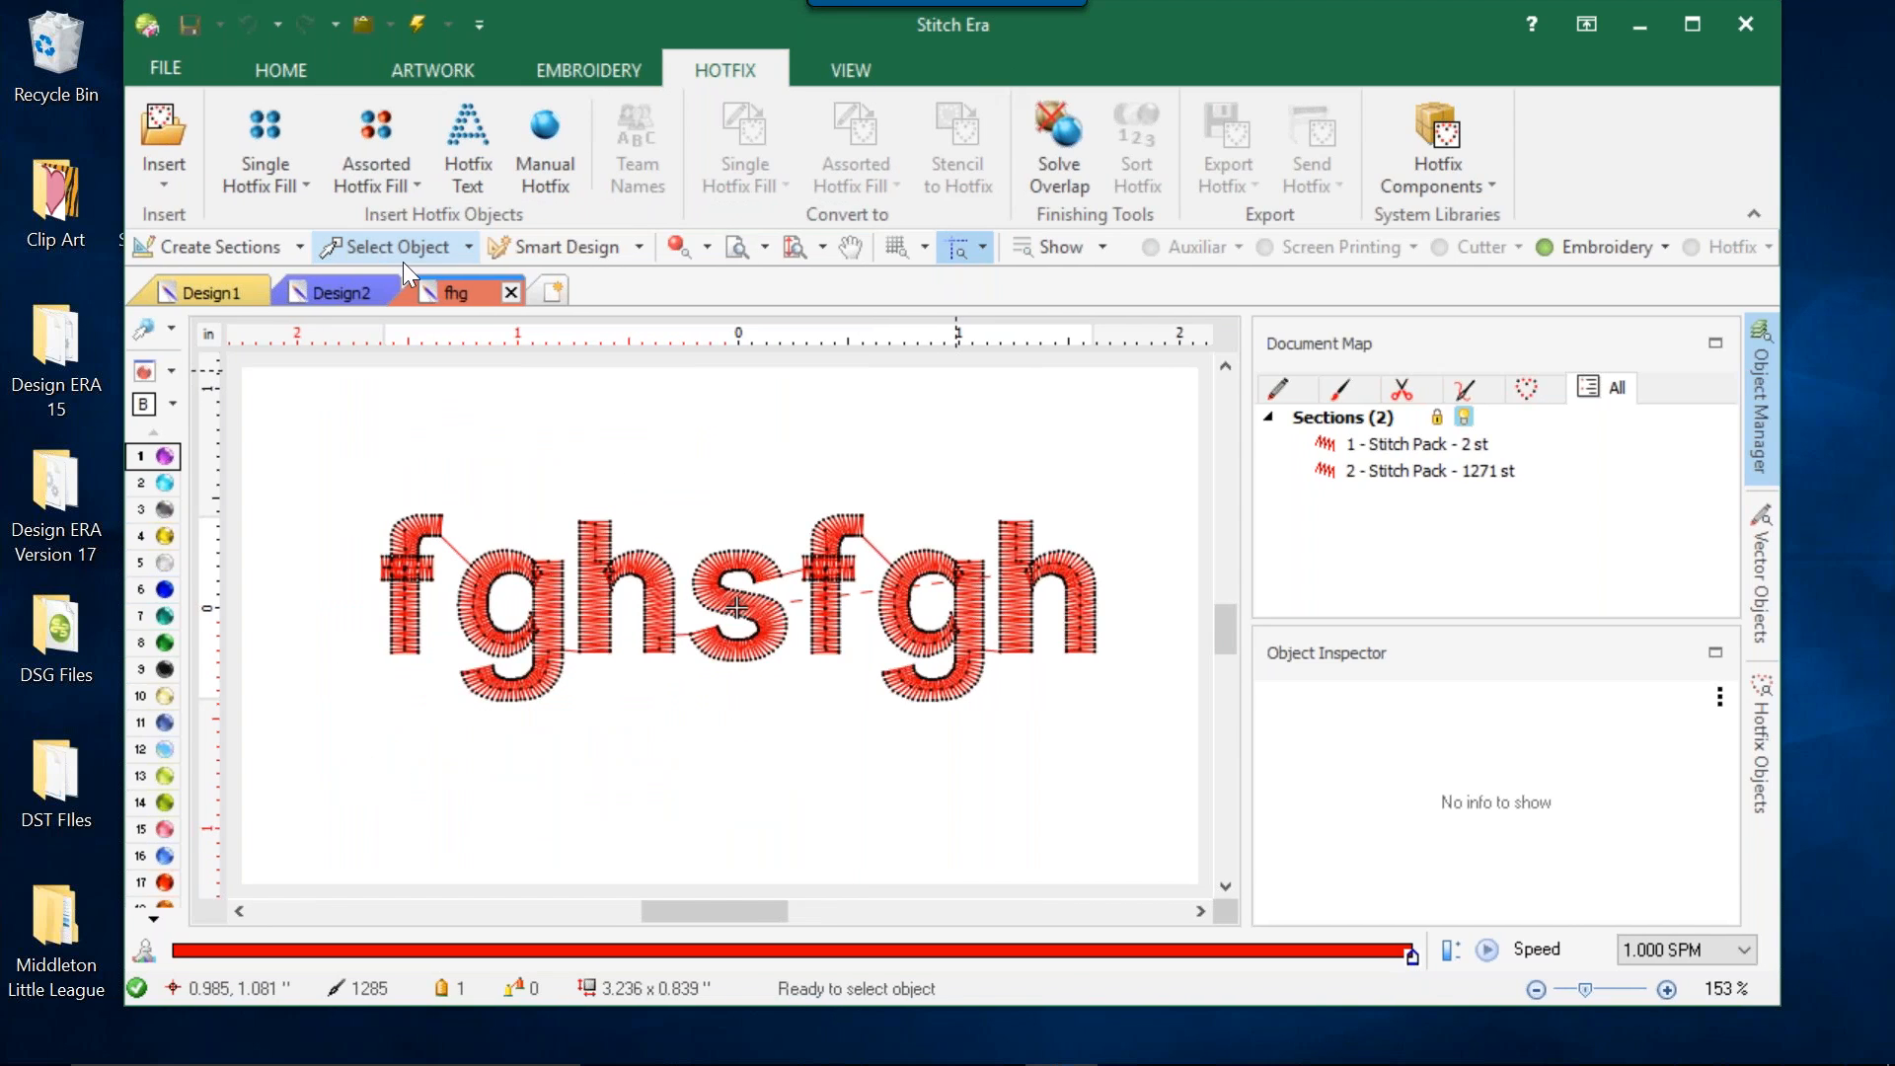
Switch to Design2 and examine the basic and advanced shapes offered for artwork.
click(345, 288)
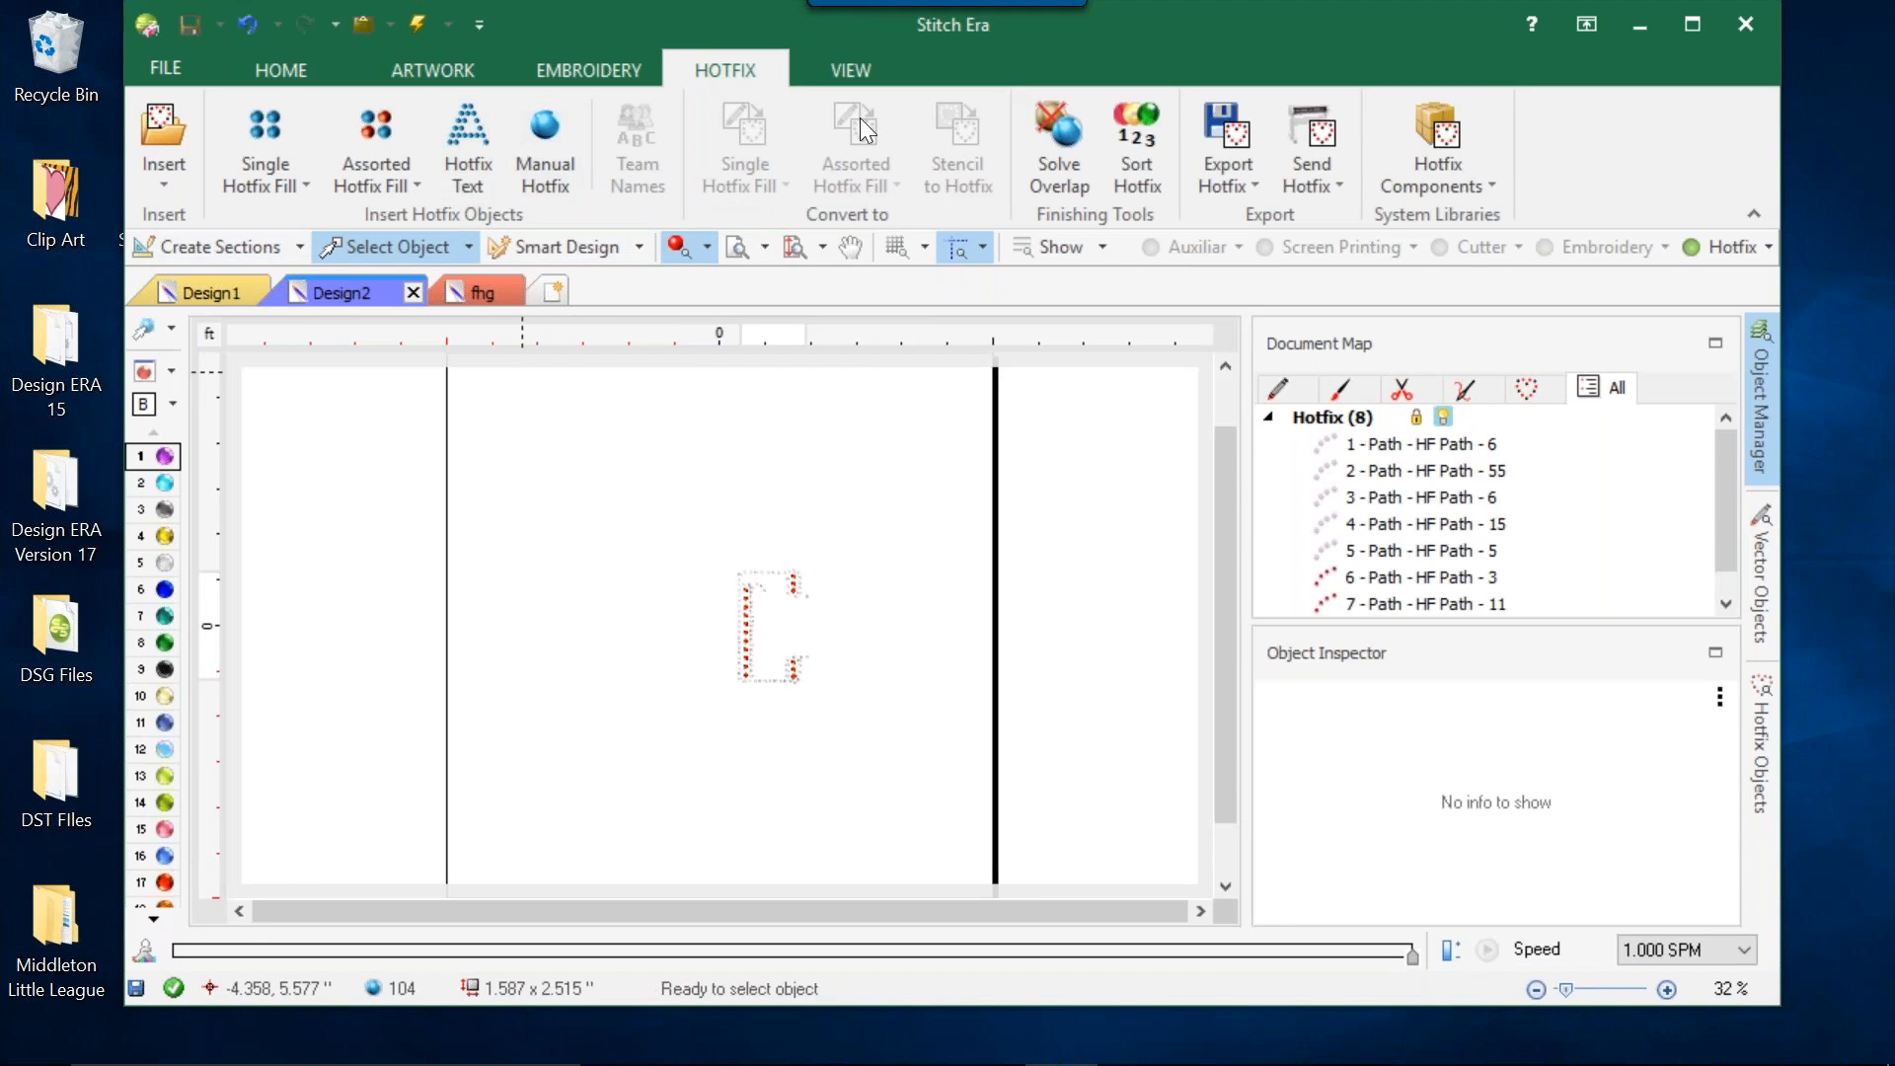
click(419, 69)
click(916, 129)
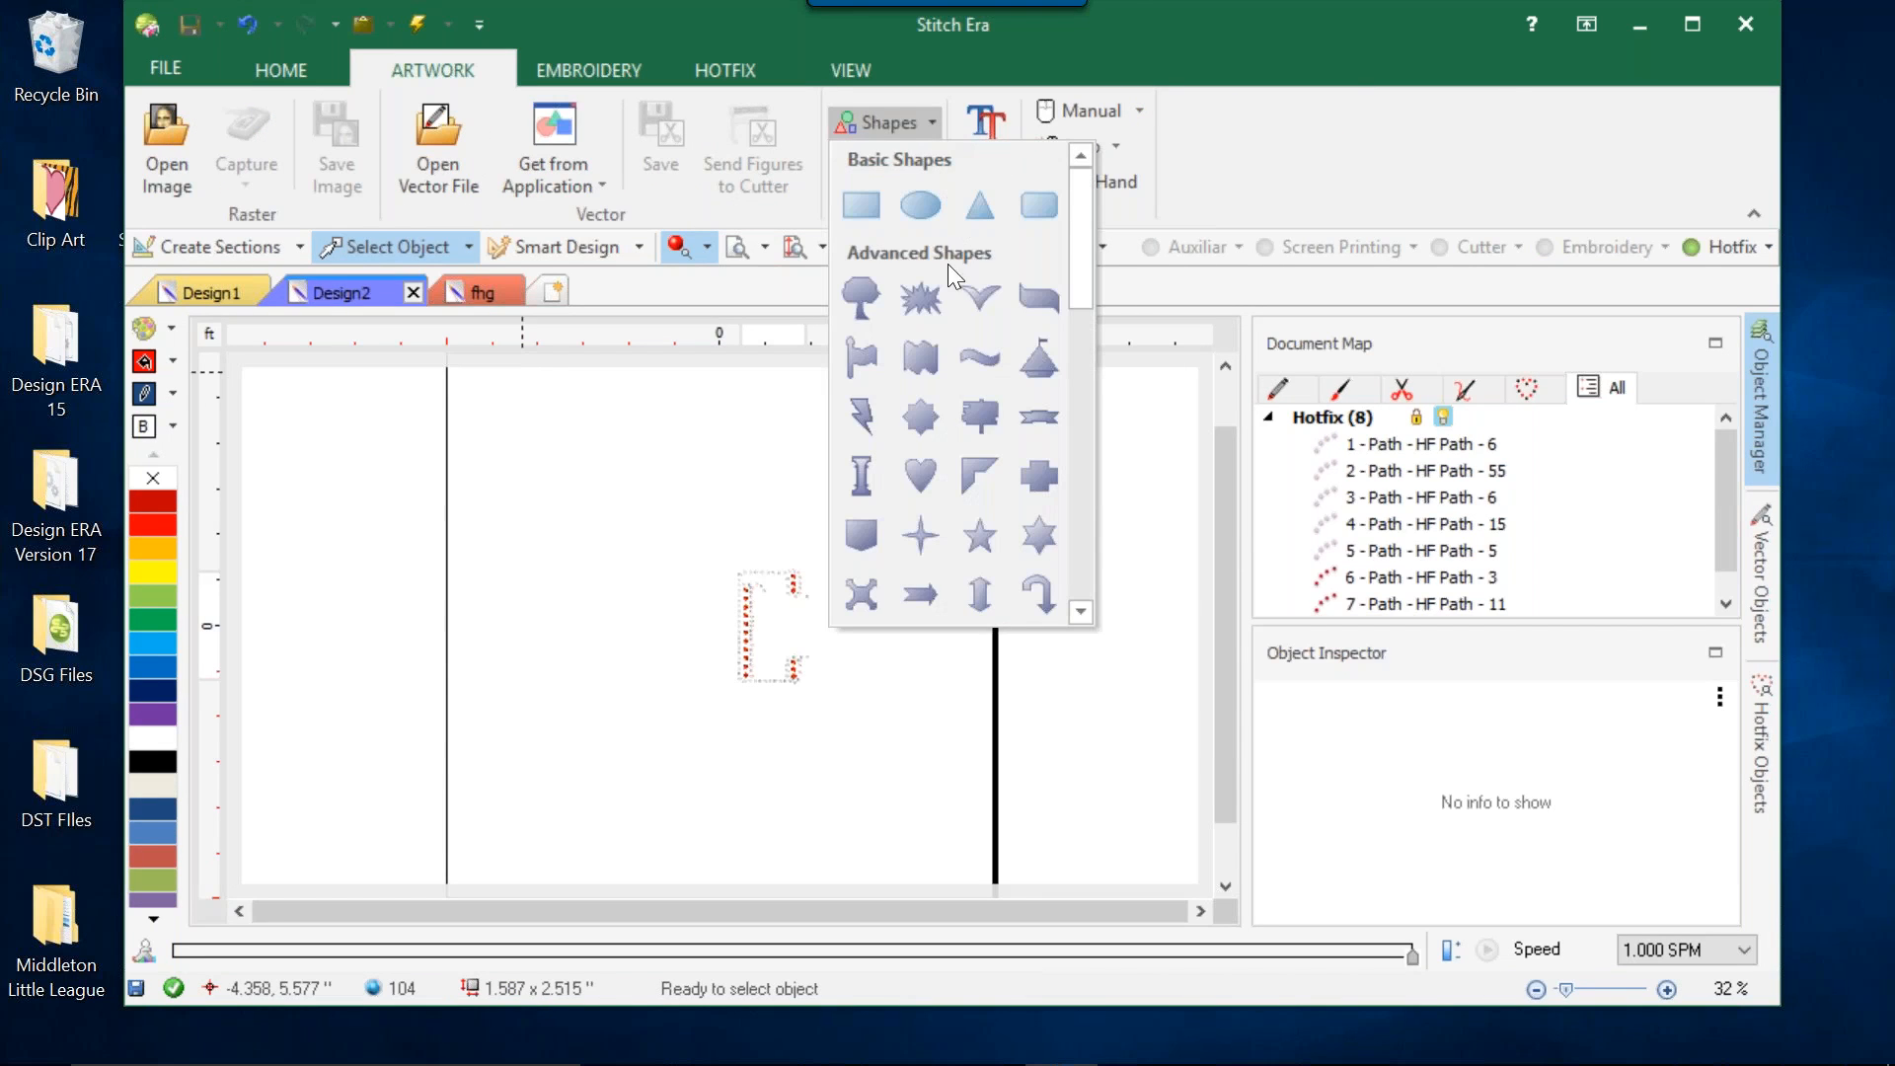
click(922, 64)
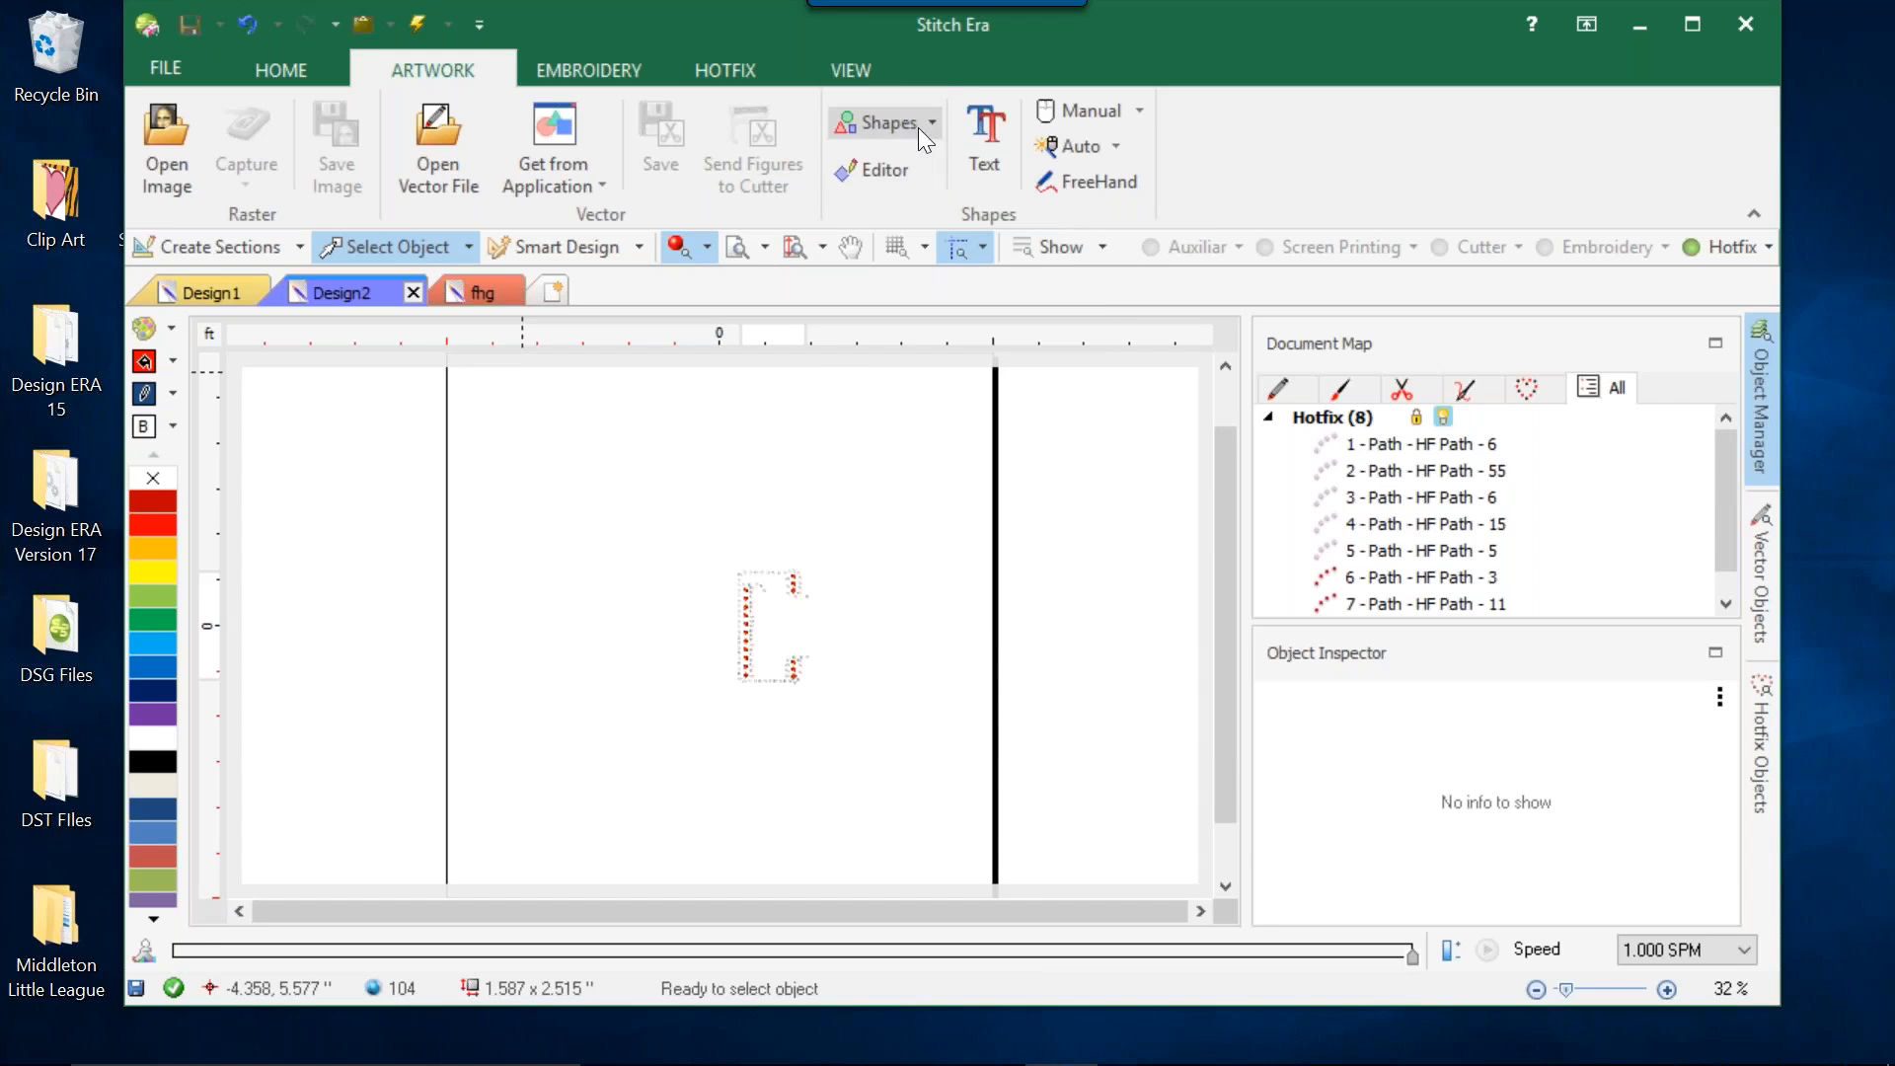
Start a math figure in the shape editor, choose the Lines type and set it to 8 lines.
click(880, 173)
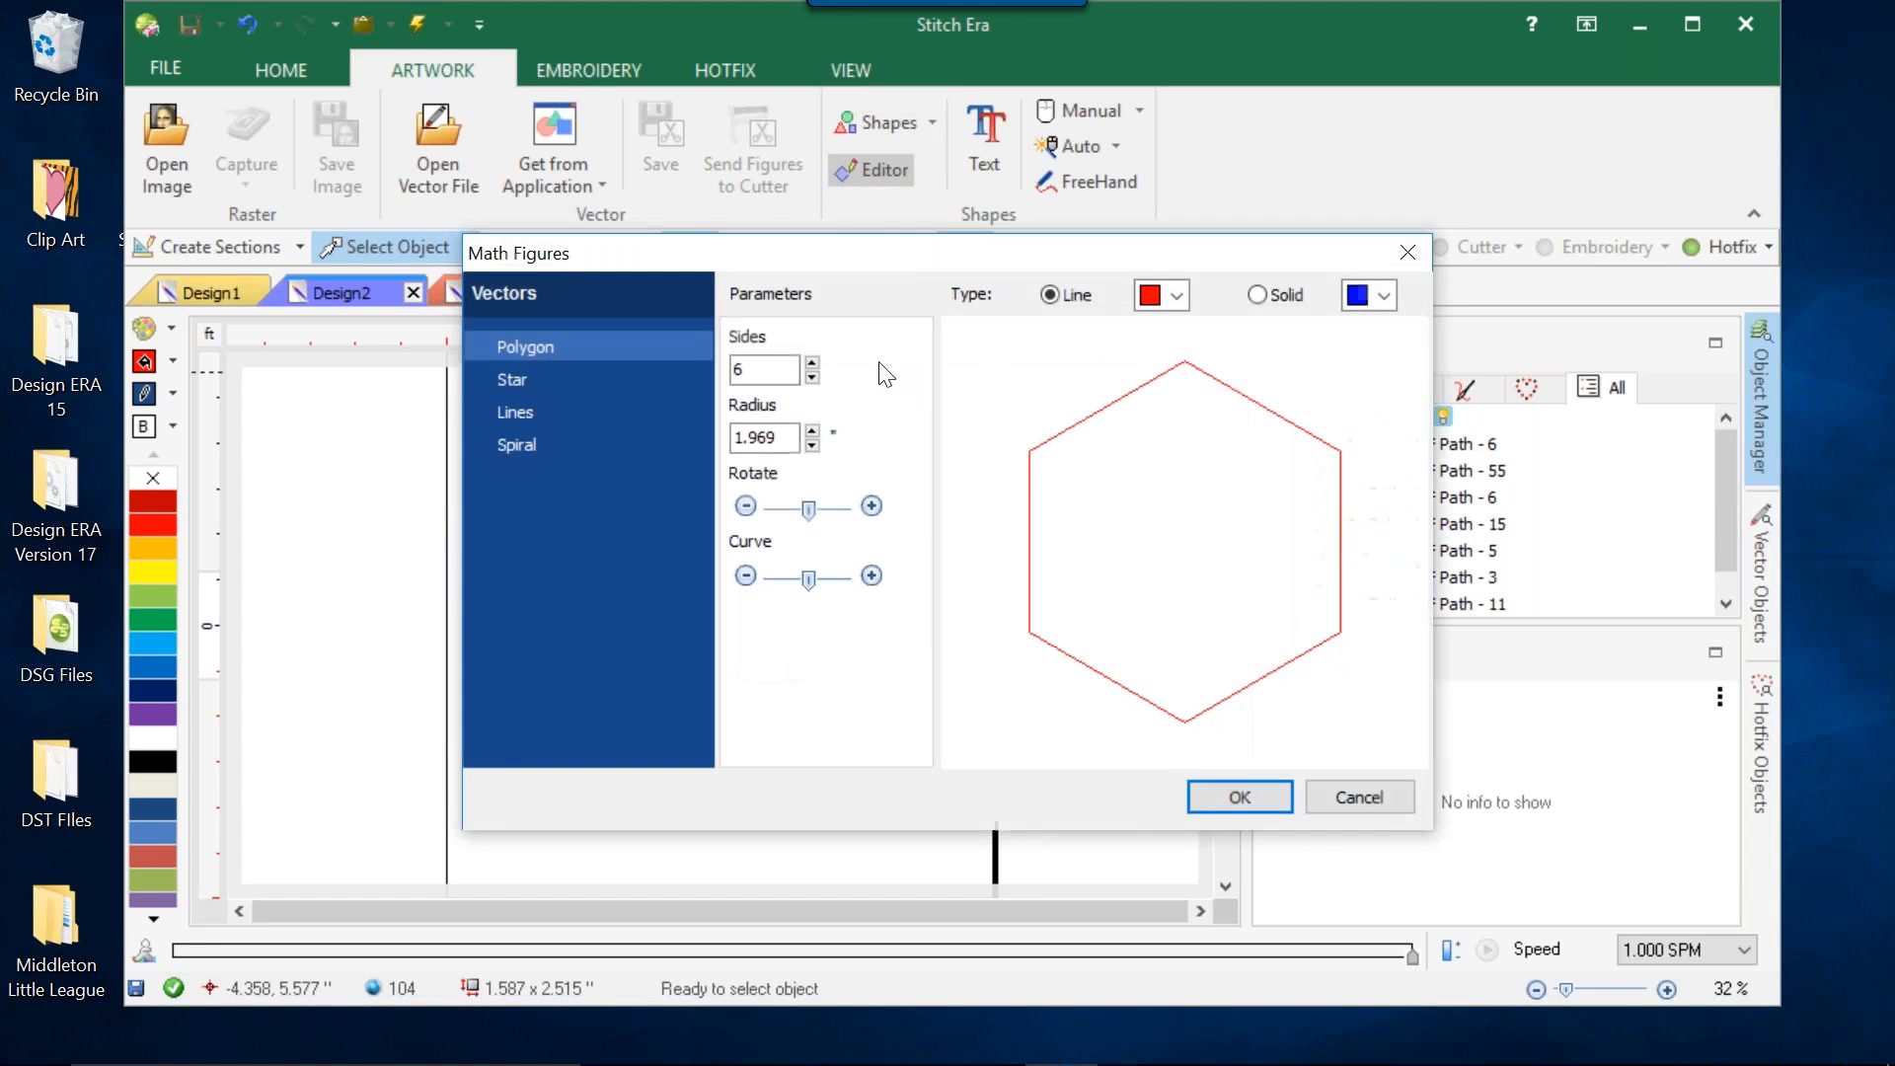
click(612, 381)
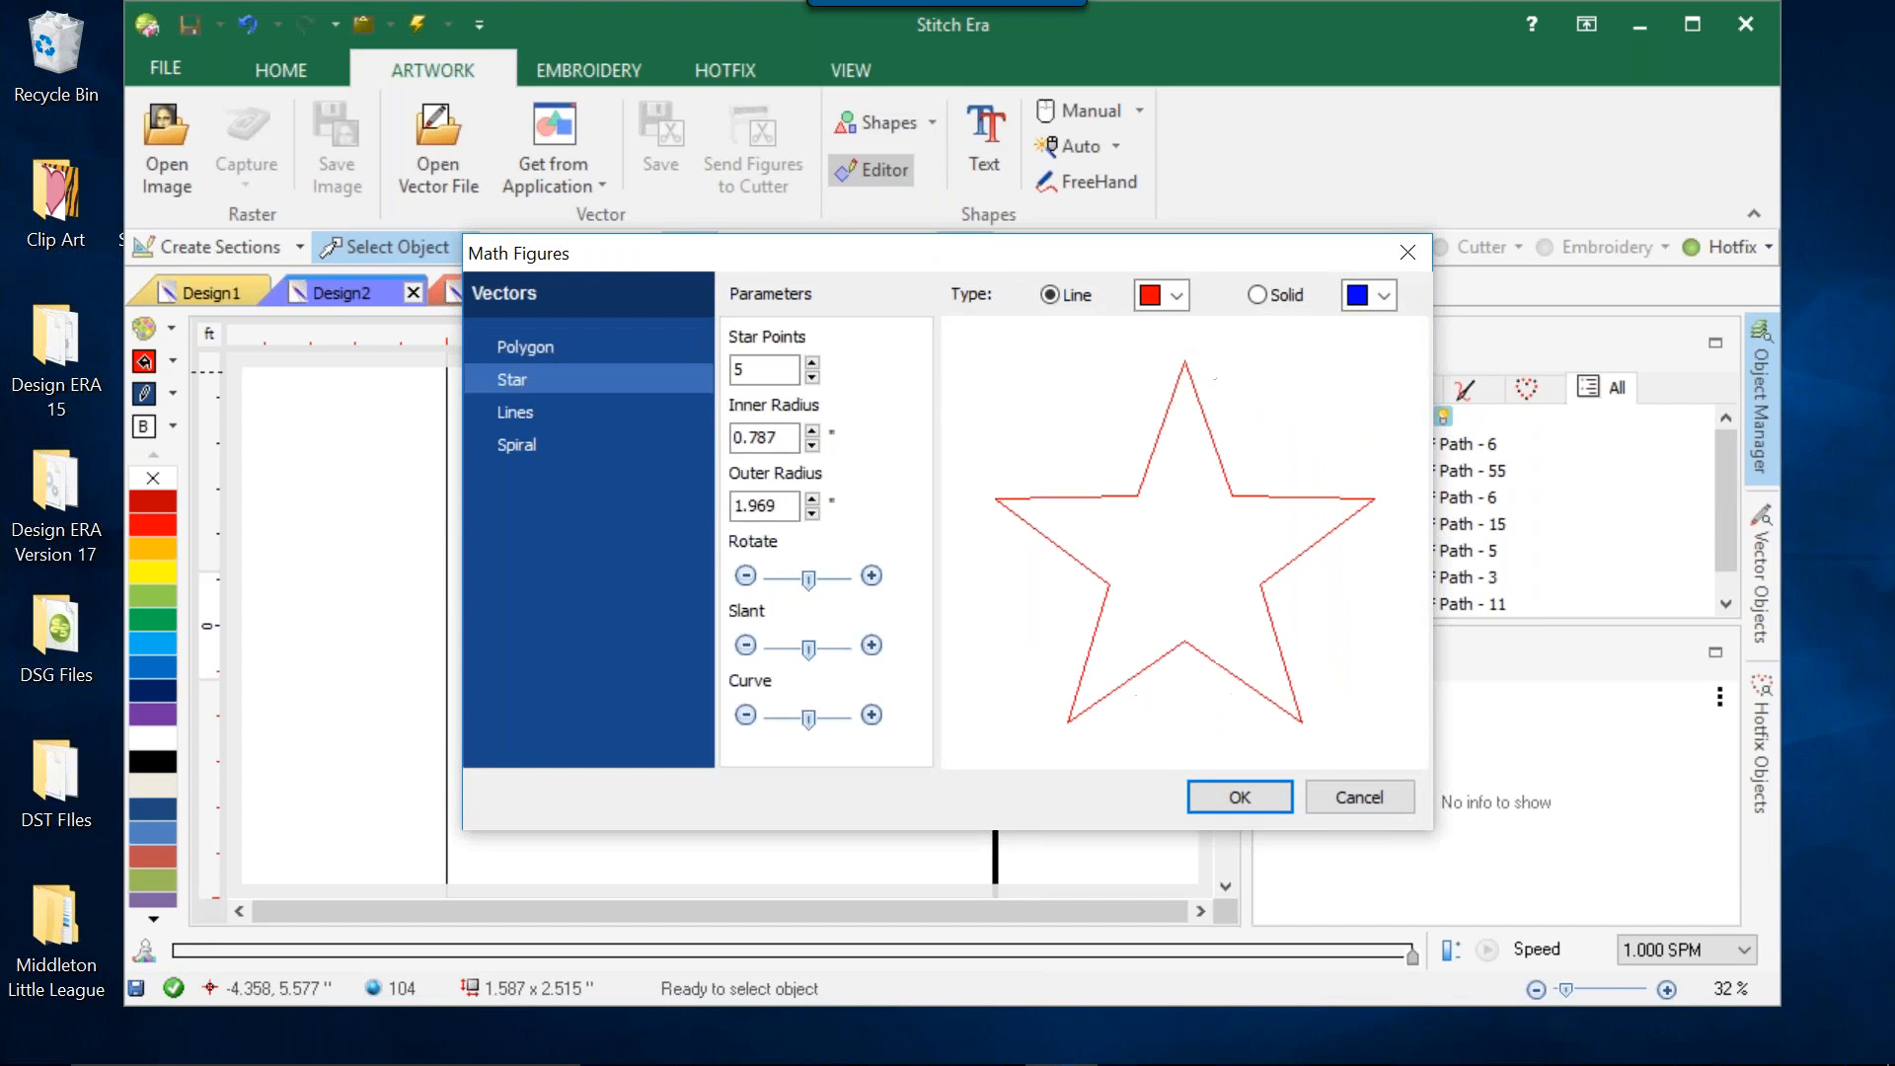
click(515, 414)
click(811, 363)
click(812, 363)
click(812, 363)
click(811, 363)
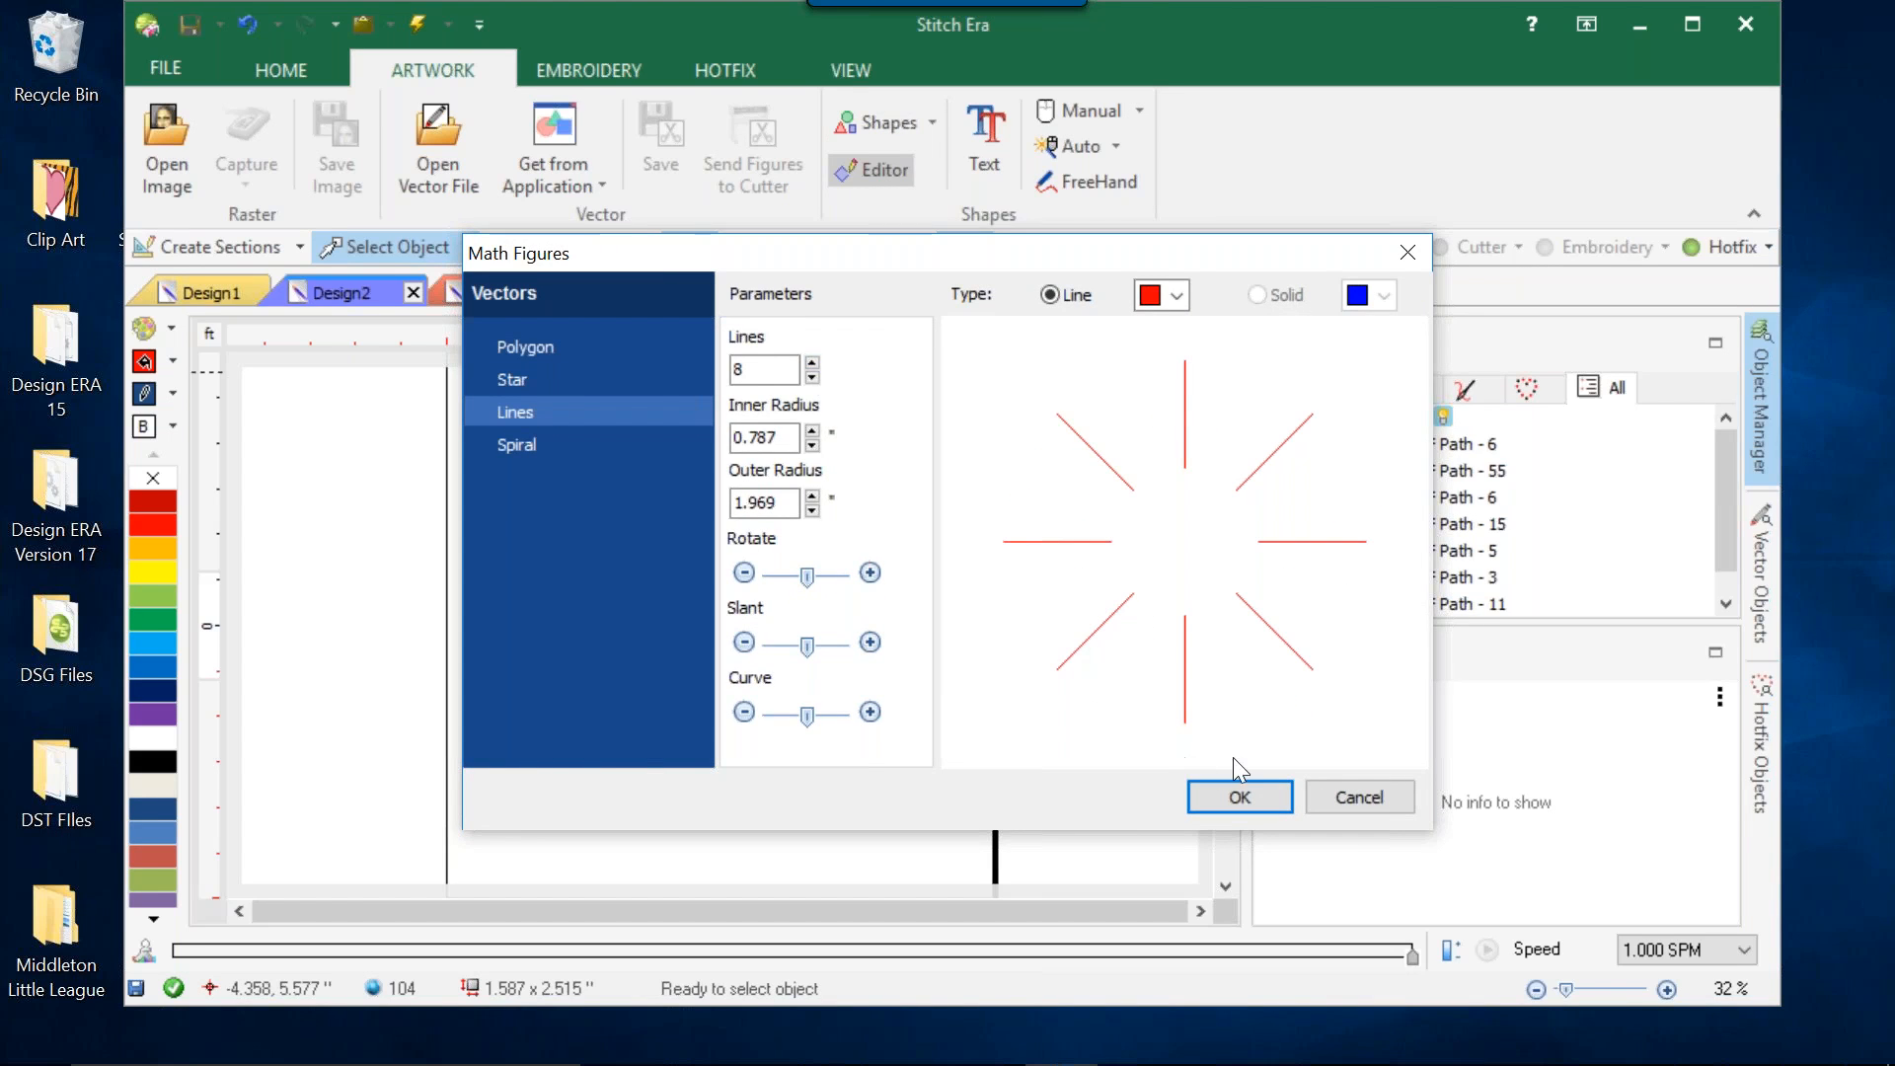
Slant the eight lines, curve them into a pinwheel of arcs and insert the figure into Design2.
drag(806, 646, 826, 648)
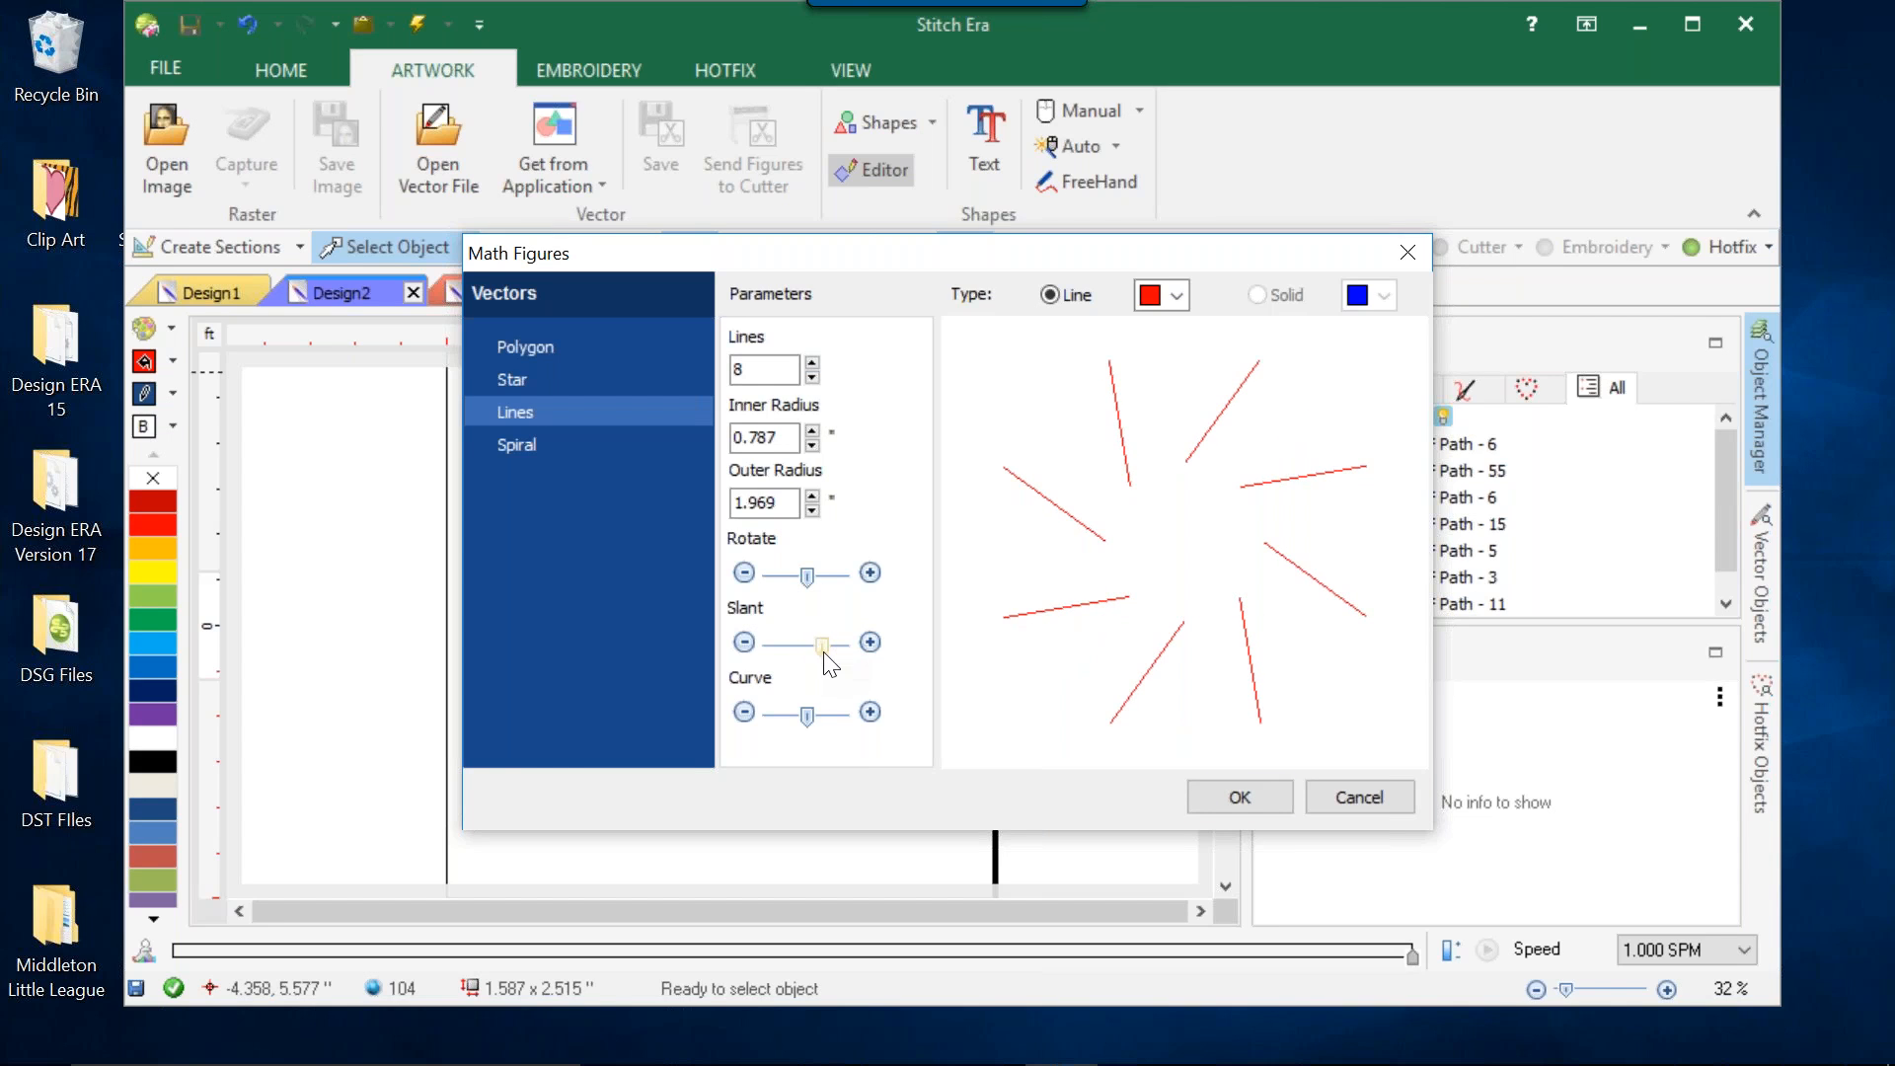
drag(810, 718, 794, 718)
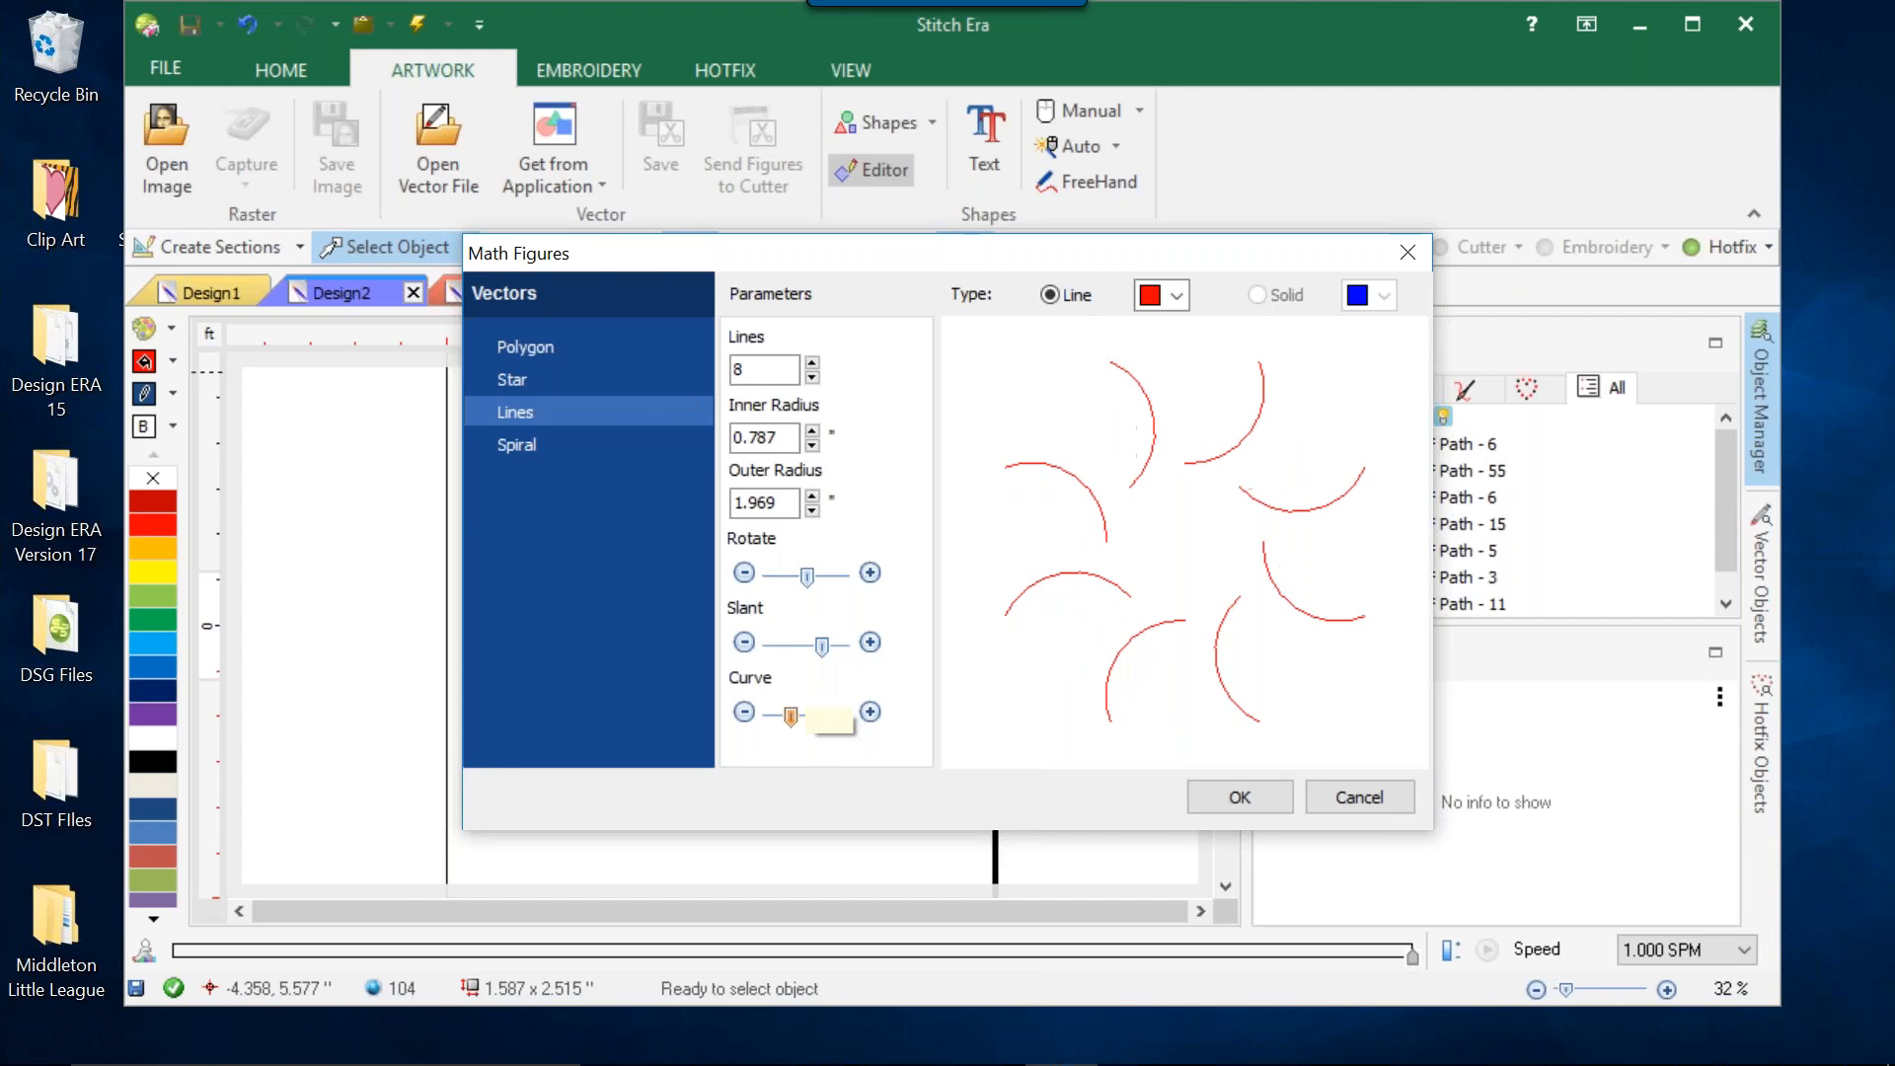
click(1260, 803)
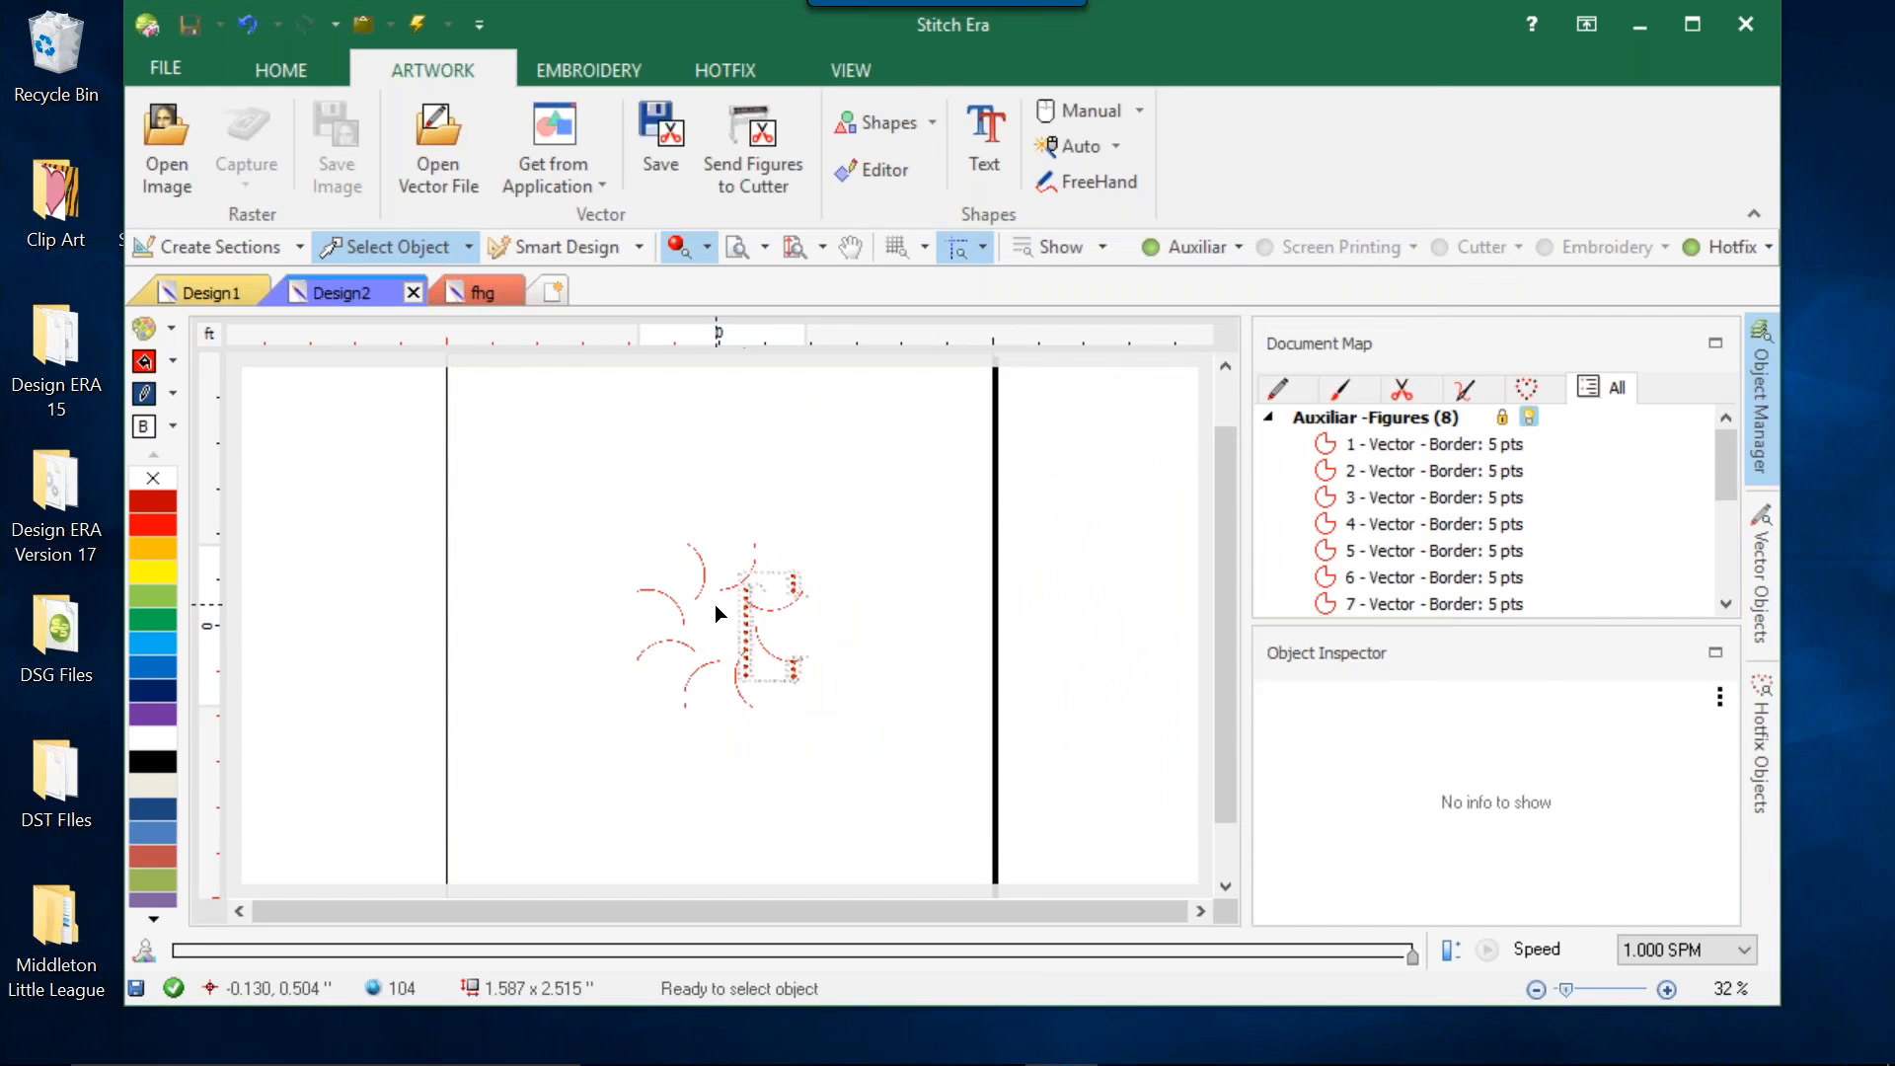
Delete all the hotfix paths of the old design, keeping only the eight curved vector lines.
click(747, 620)
key(Delete)
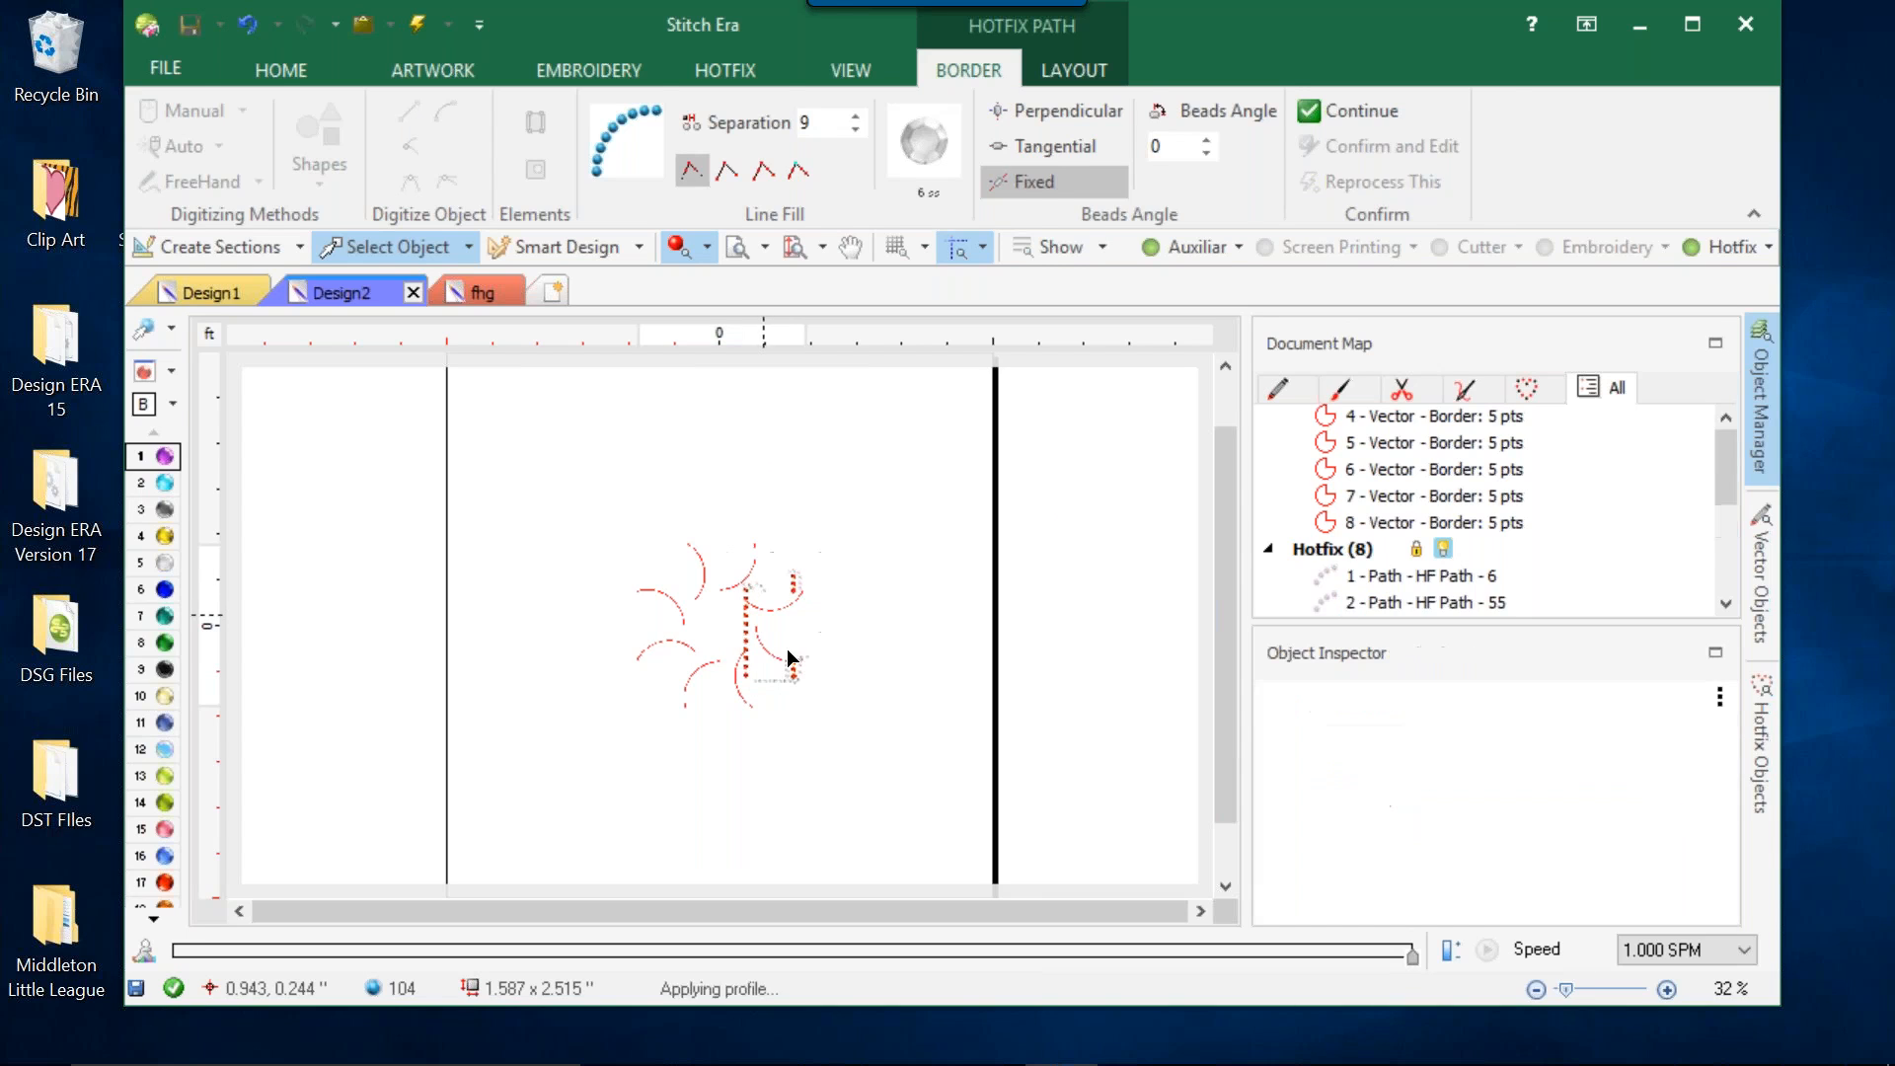
click(781, 678)
key(Delete)
click(816, 677)
key(Delete)
click(815, 677)
key(Delete)
click(755, 604)
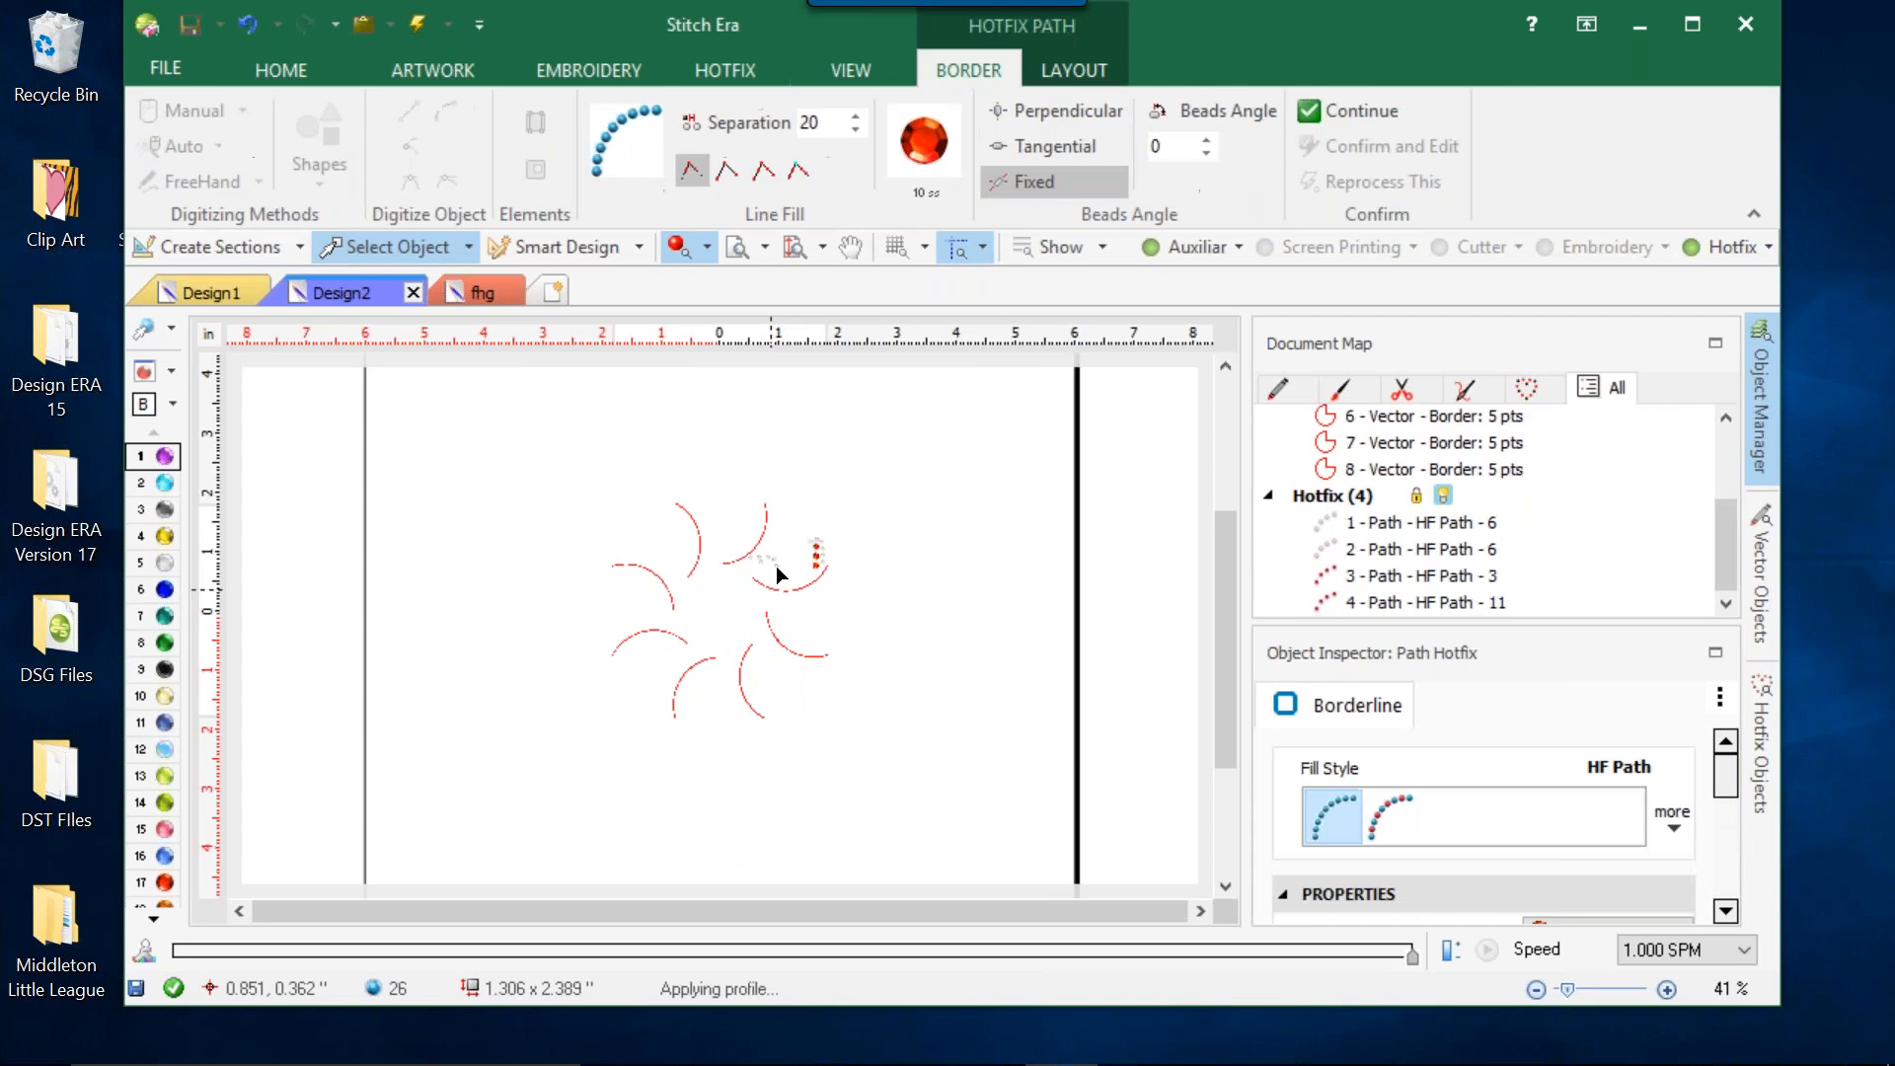
key(Delete)
click(780, 567)
key(Delete)
drag(800, 529, 843, 584)
key(Delete)
Select all eight curved vector lines and look through the Style Gallery without applying a style.
drag(456, 412, 1016, 790)
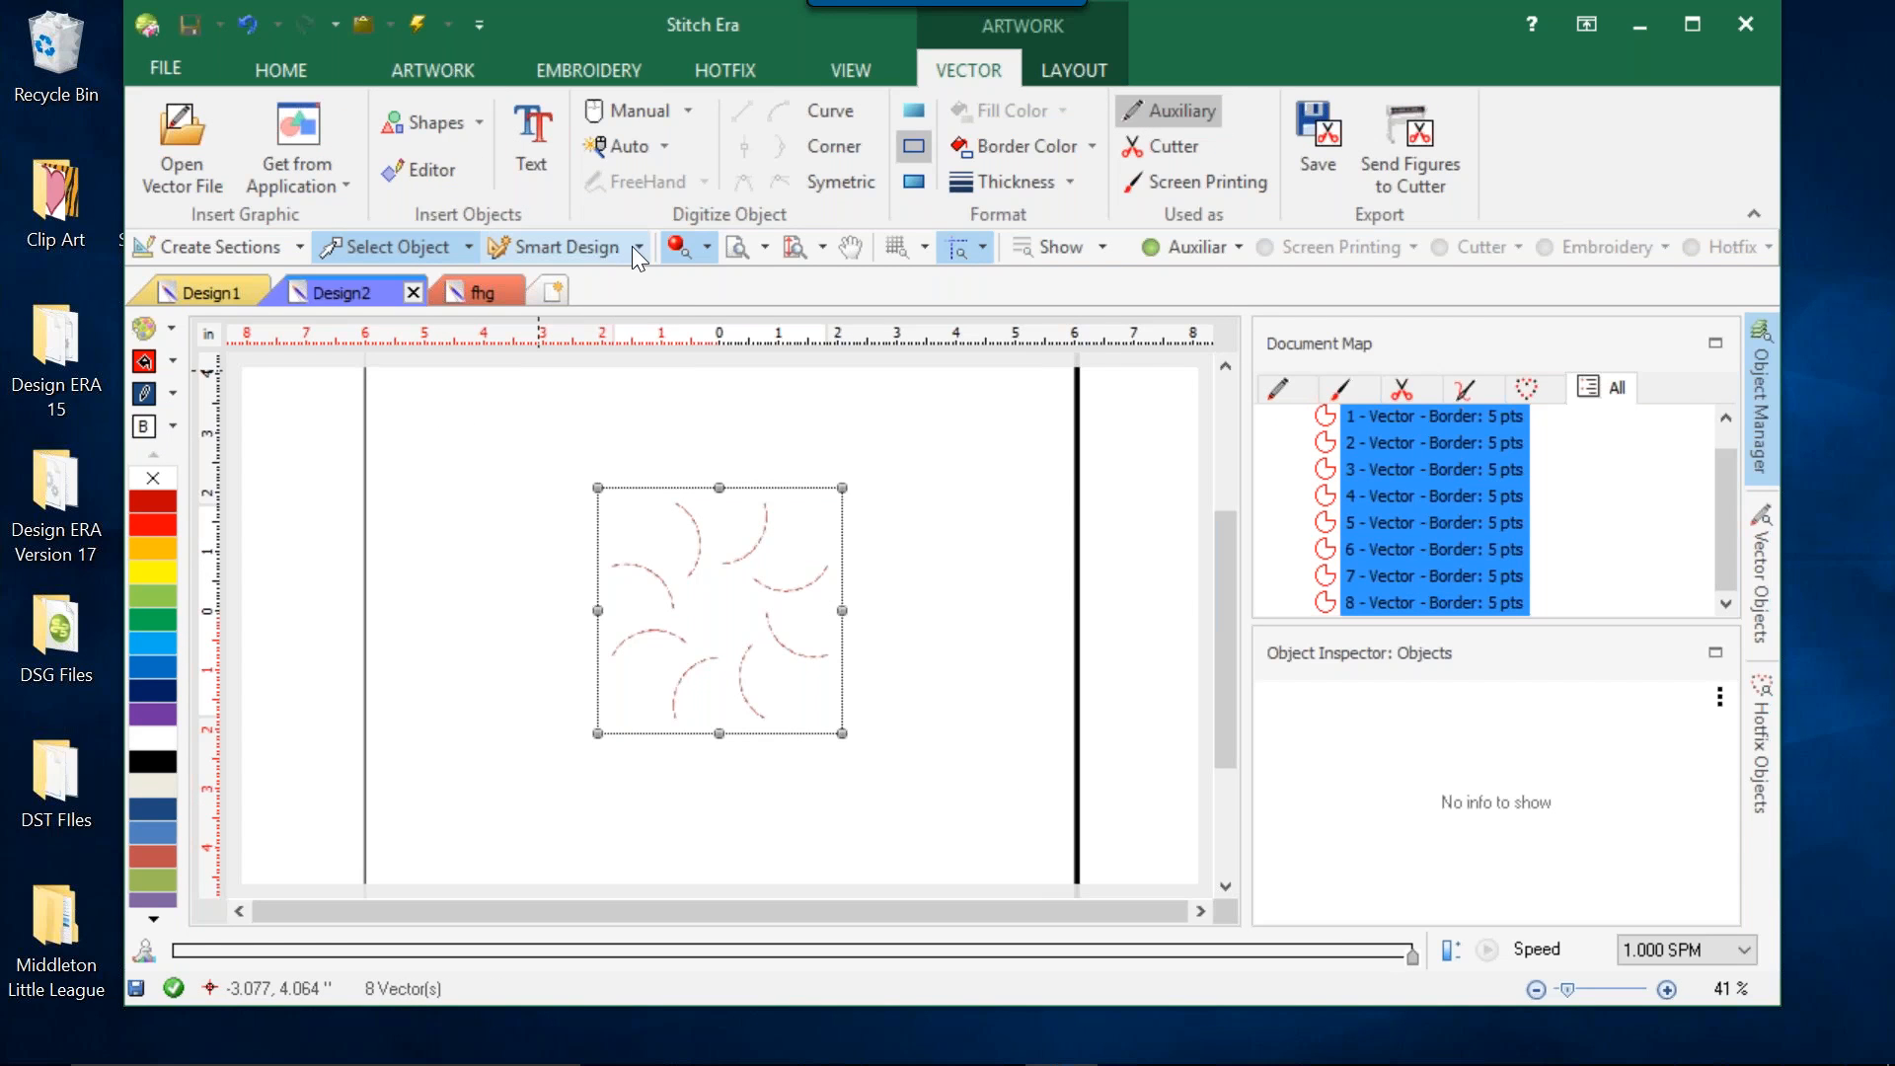
click(640, 247)
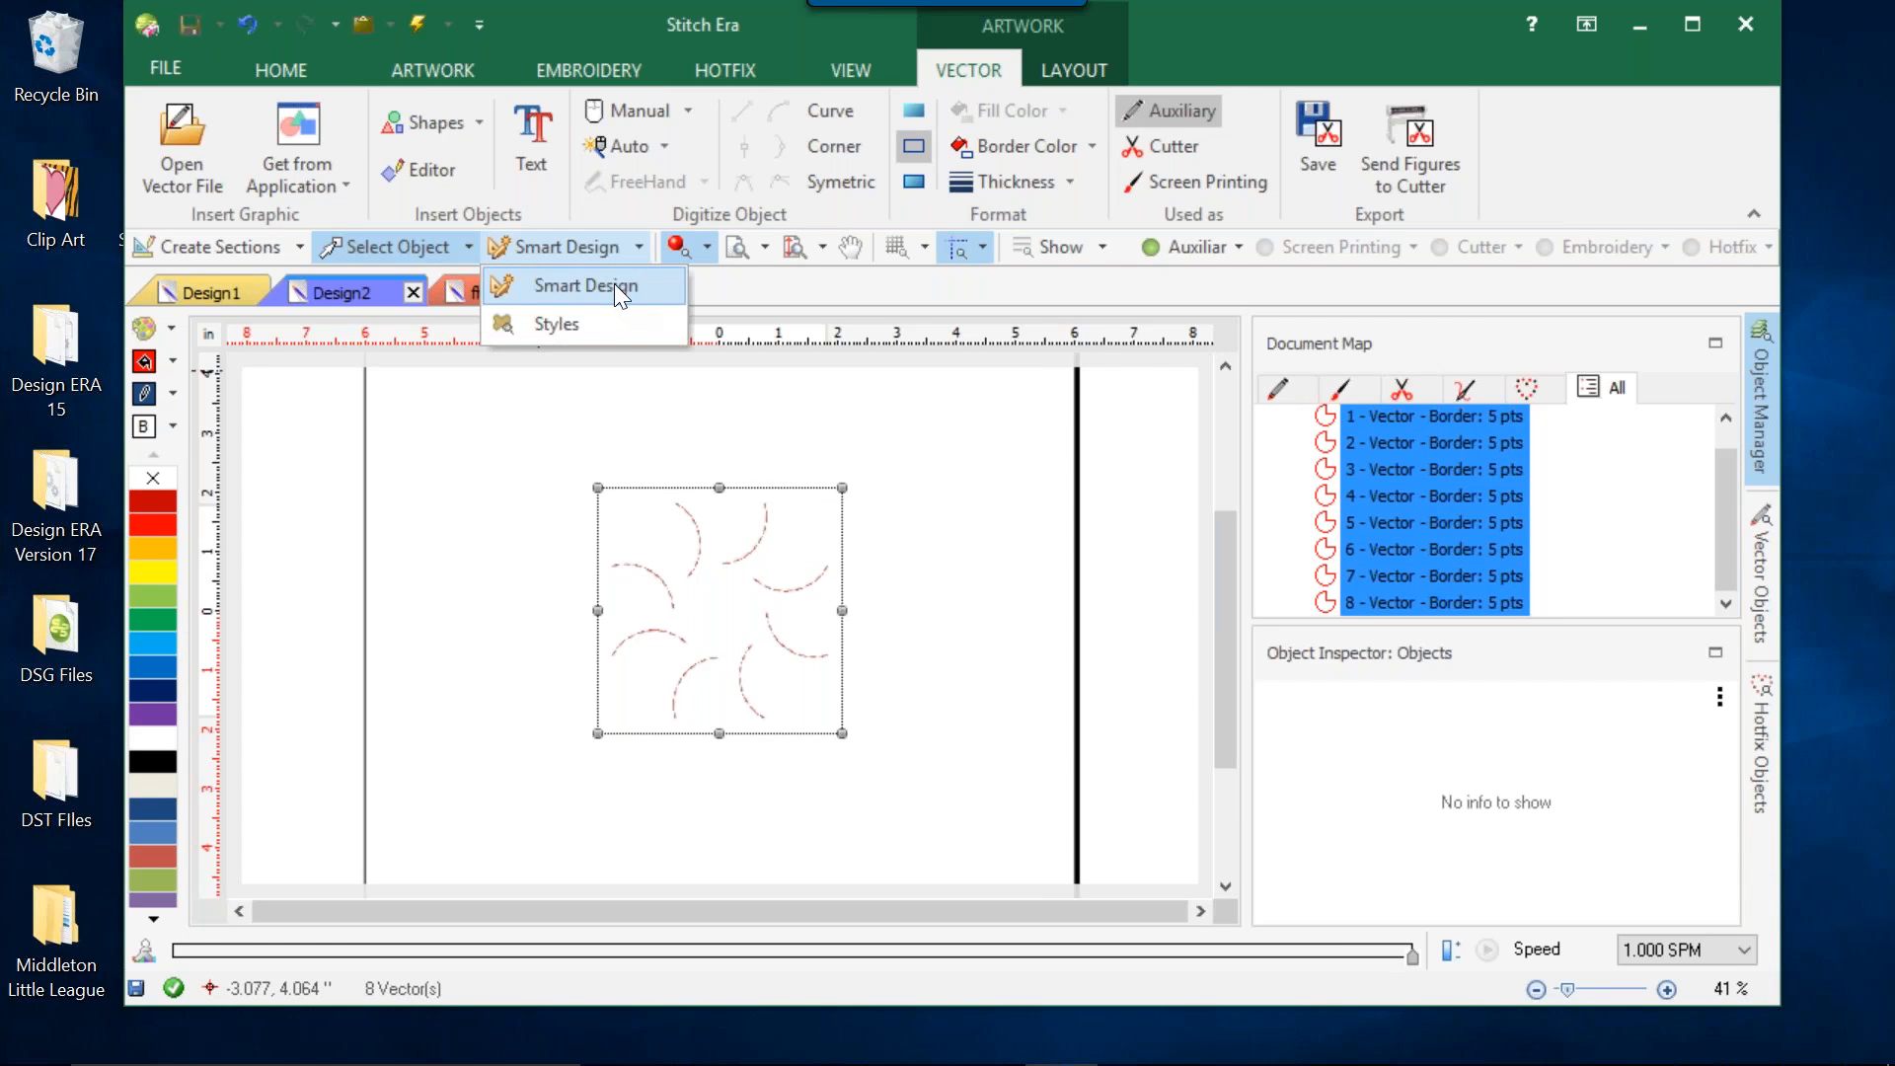
click(583, 320)
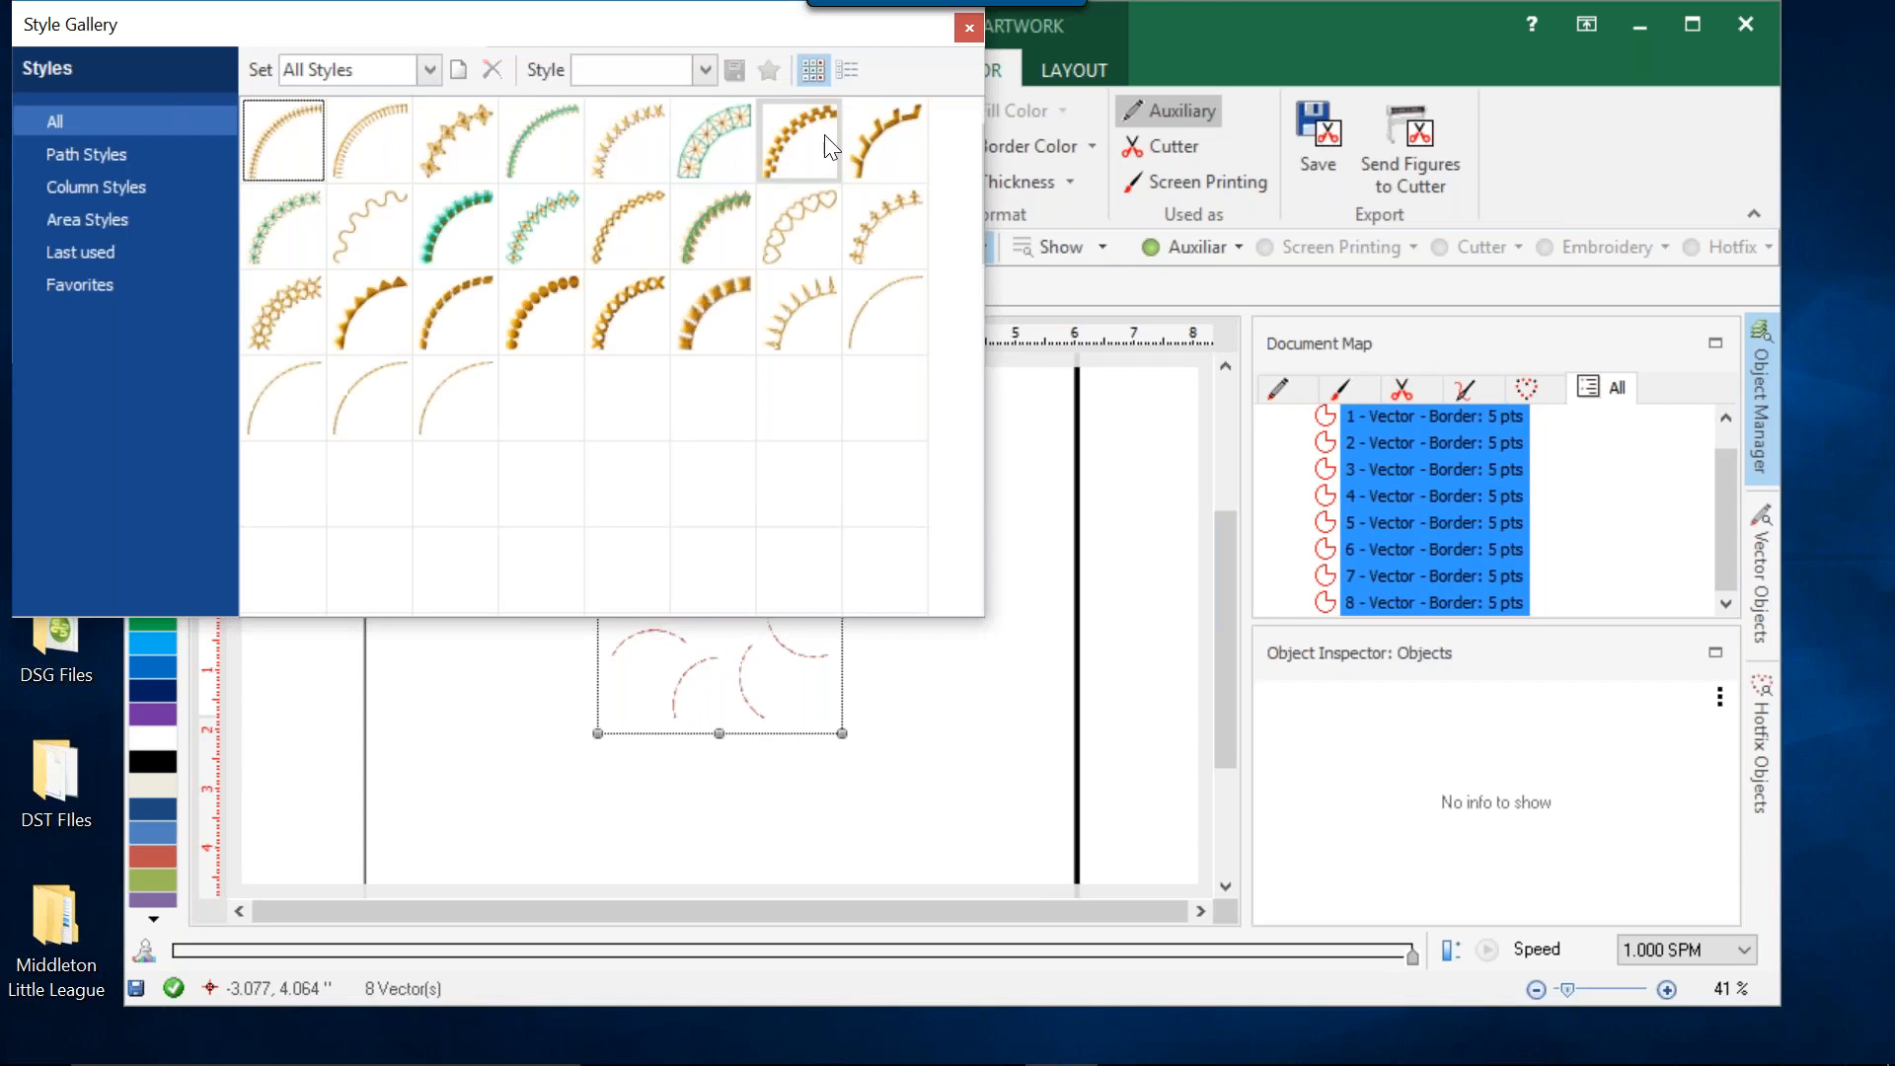
click(968, 29)
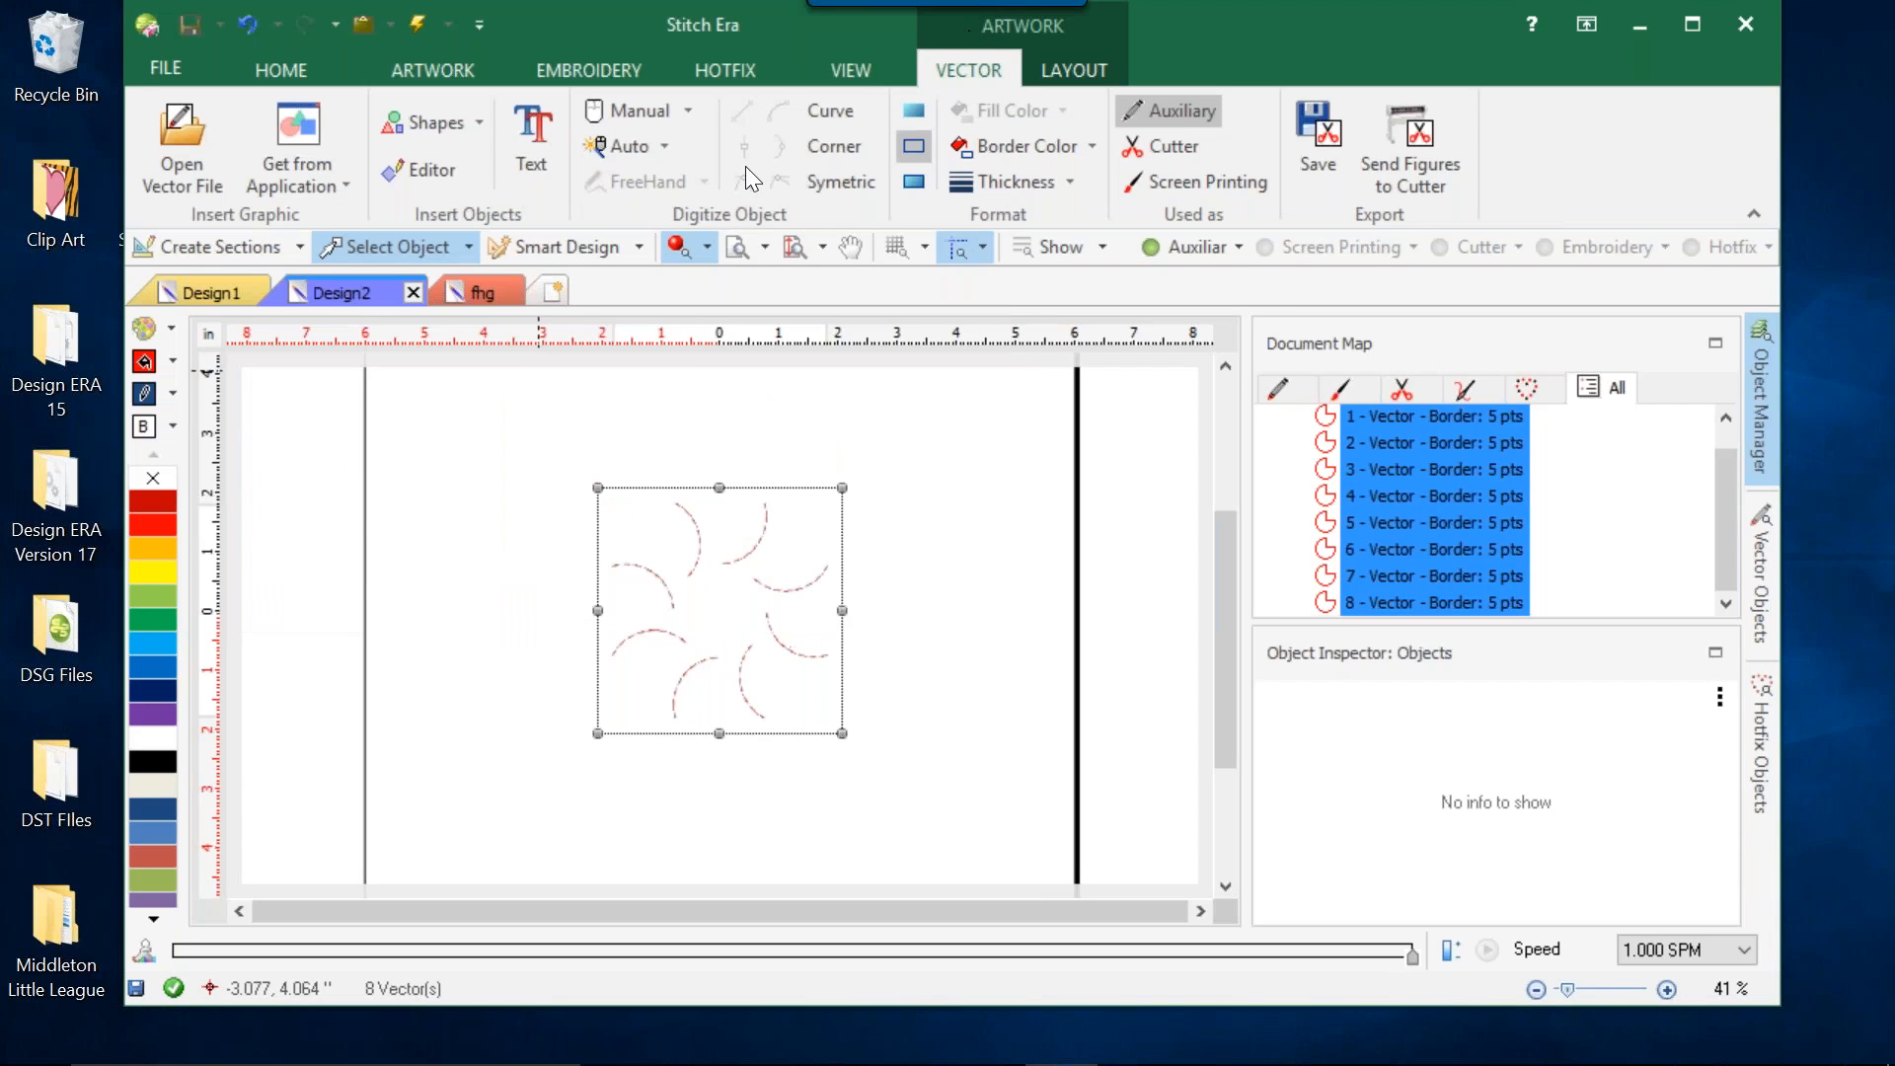
Convert the selected curved lines to single hotfix paths with Smart Design, and deselect them.
click(644, 249)
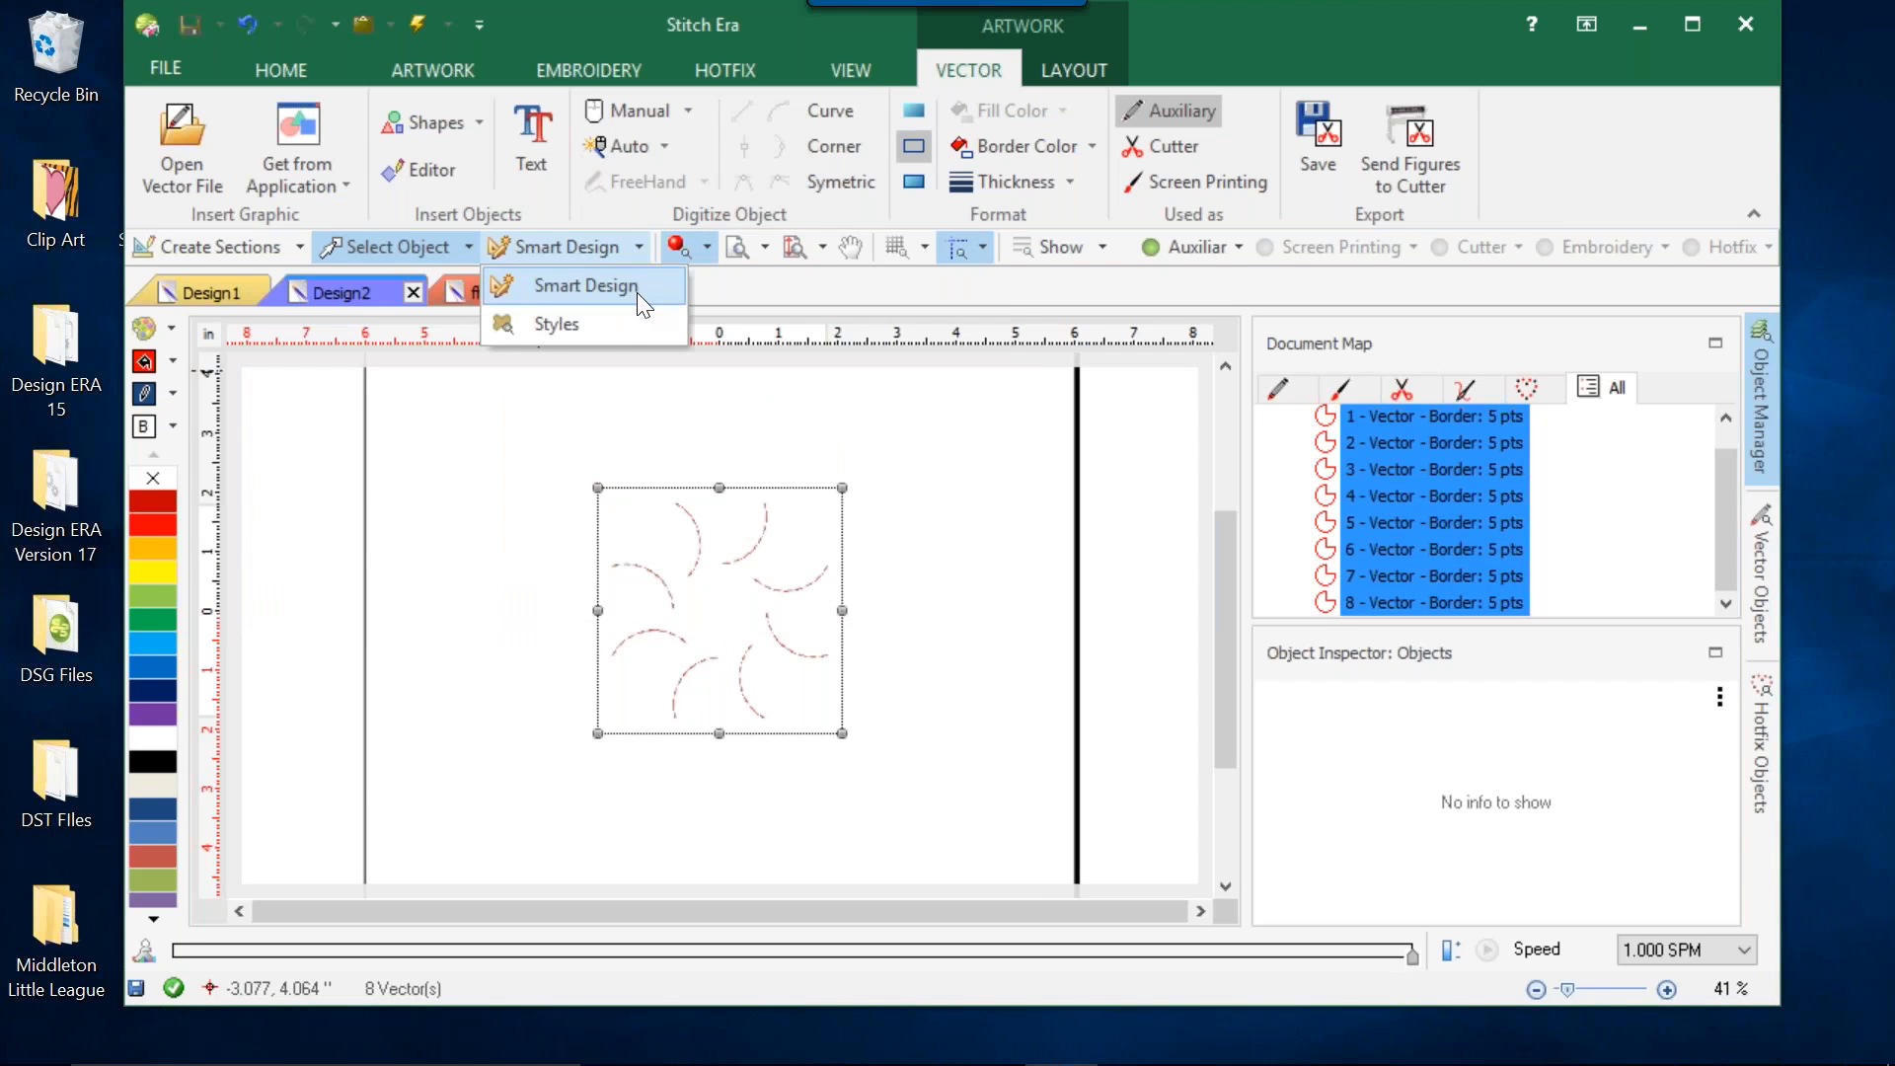
click(637, 292)
click(204, 59)
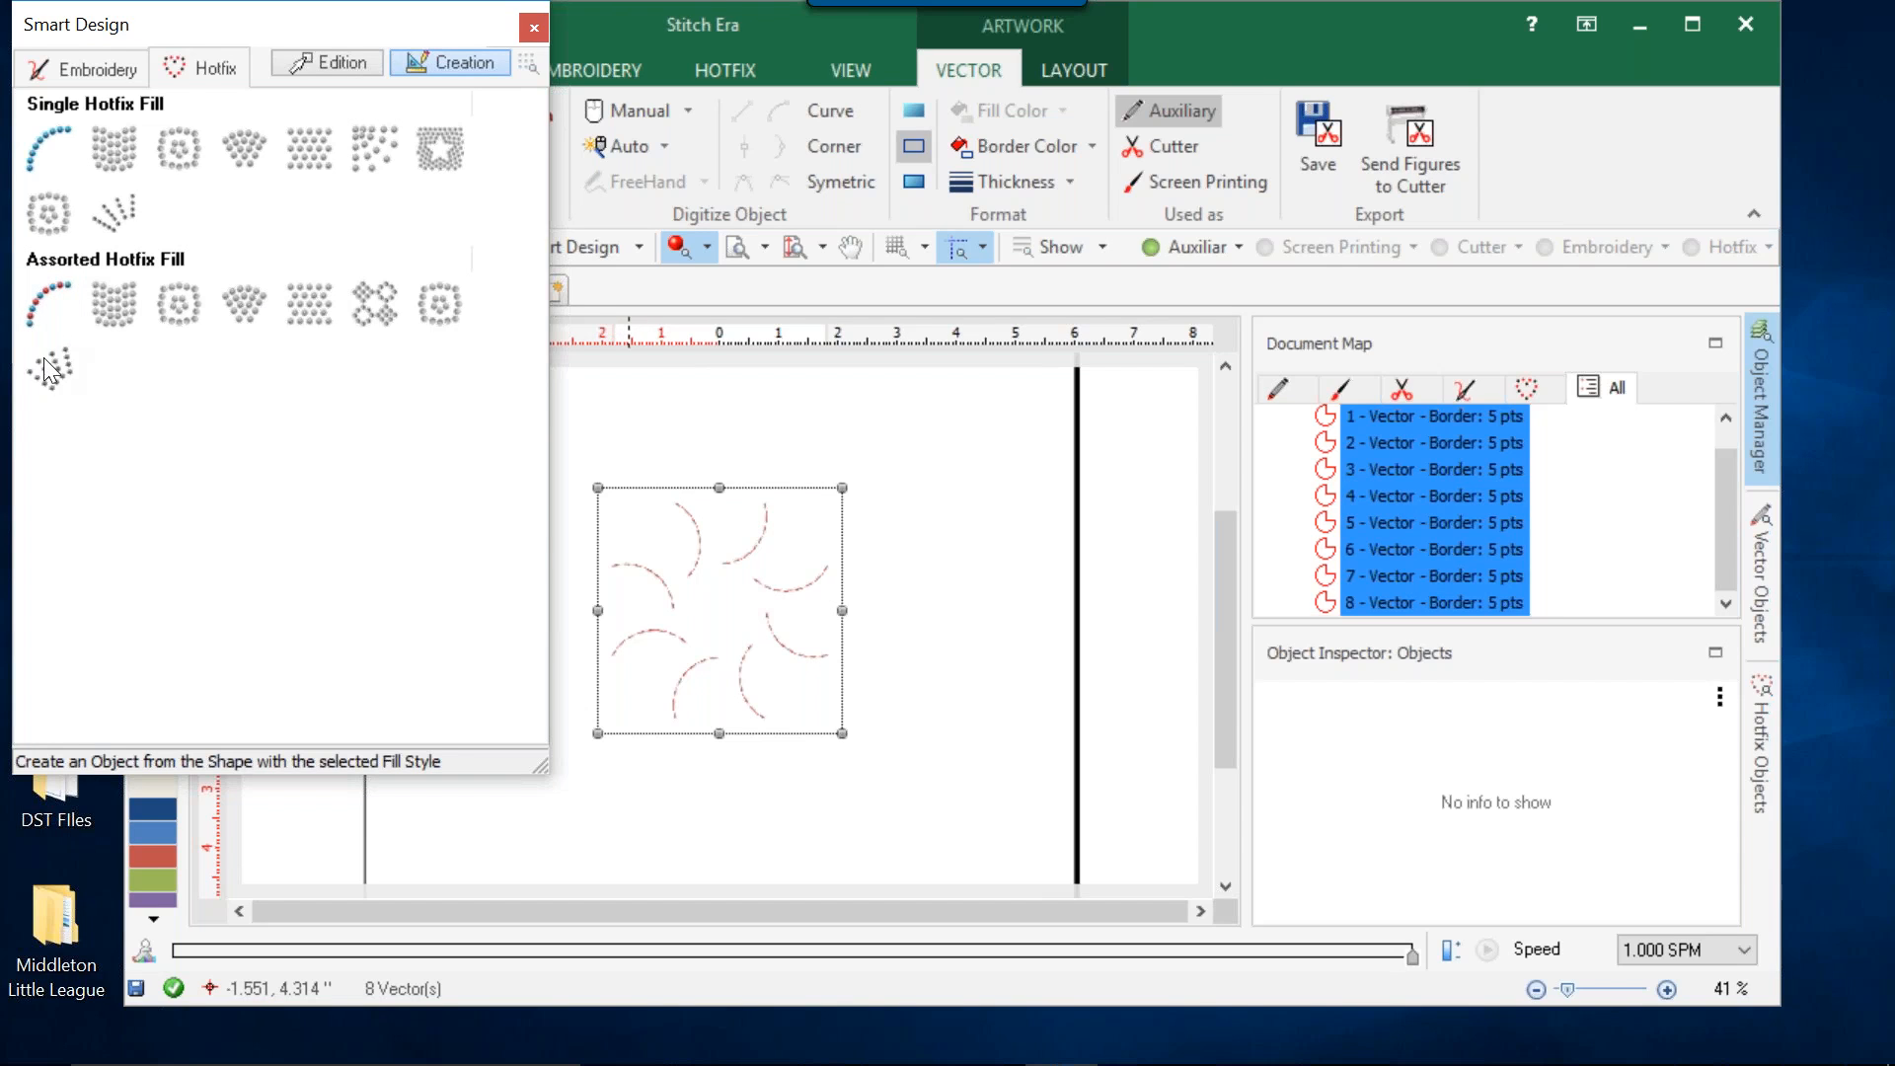
click(80, 158)
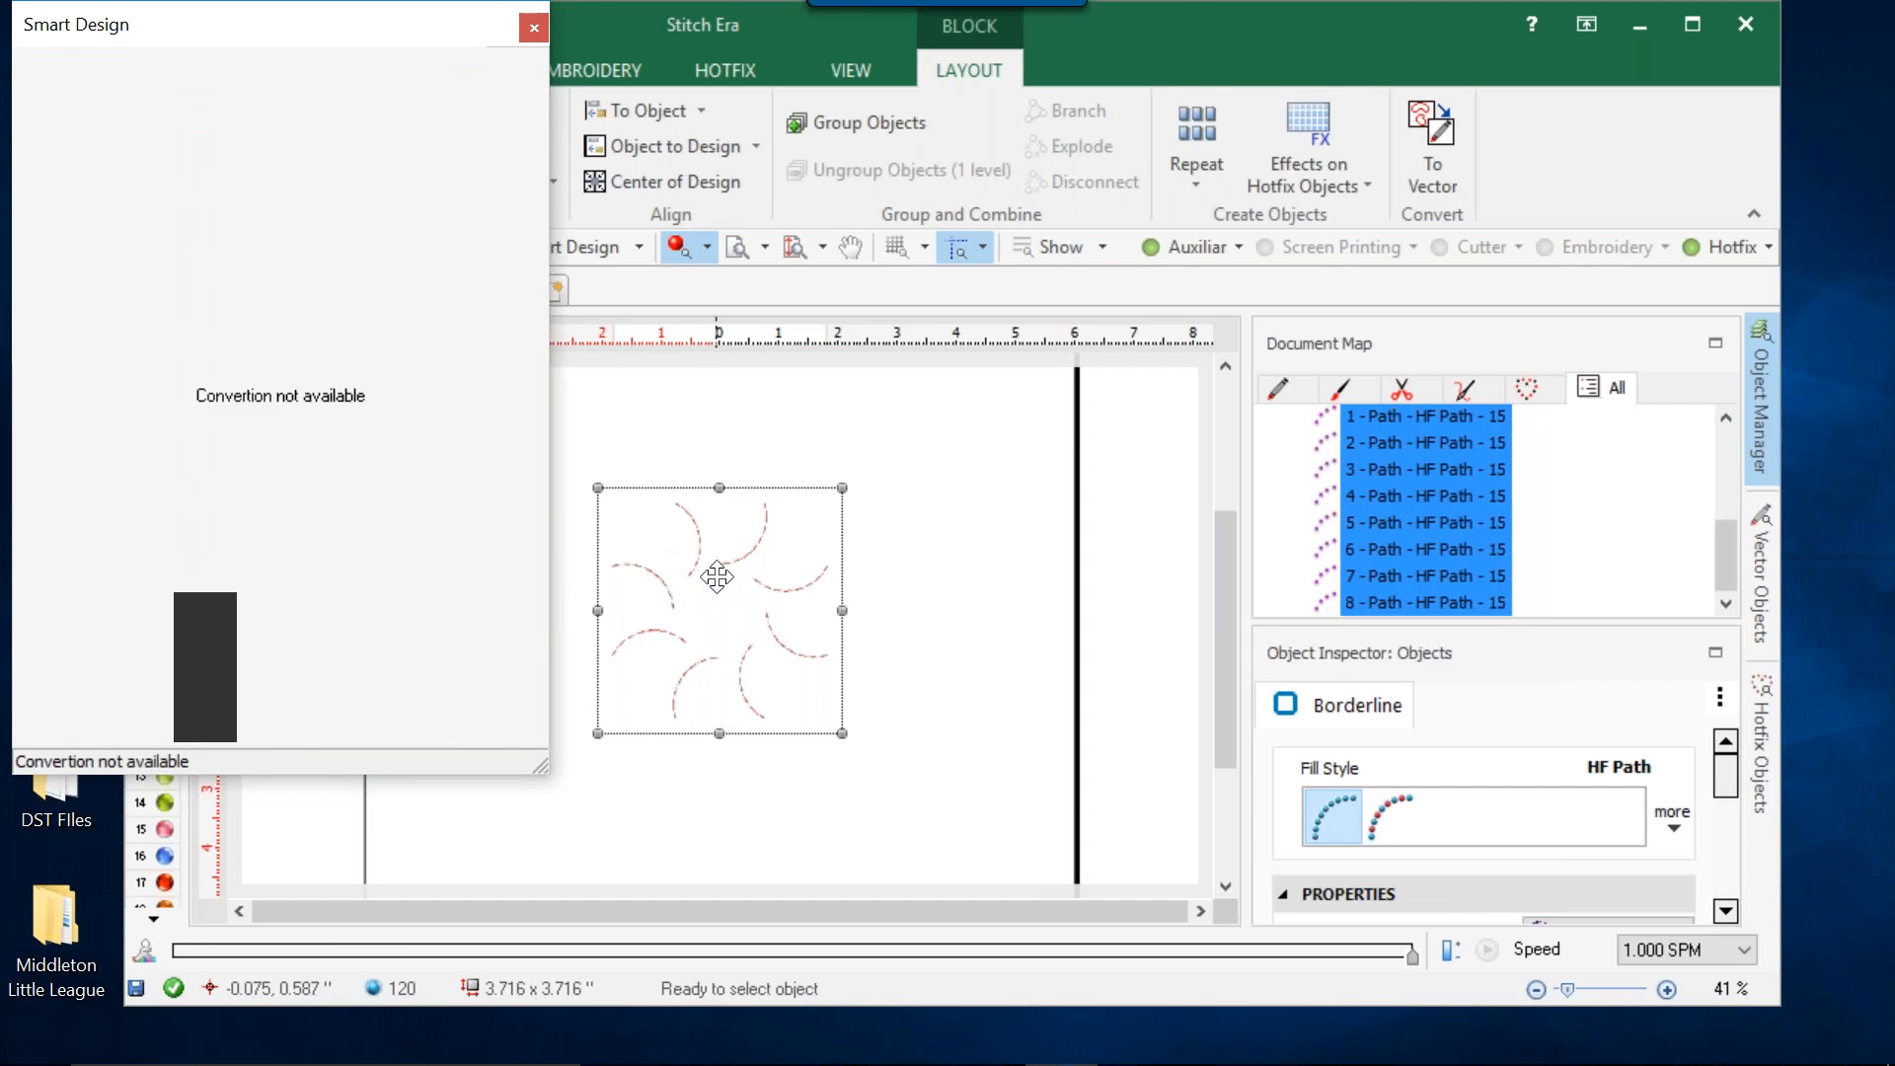
click(956, 612)
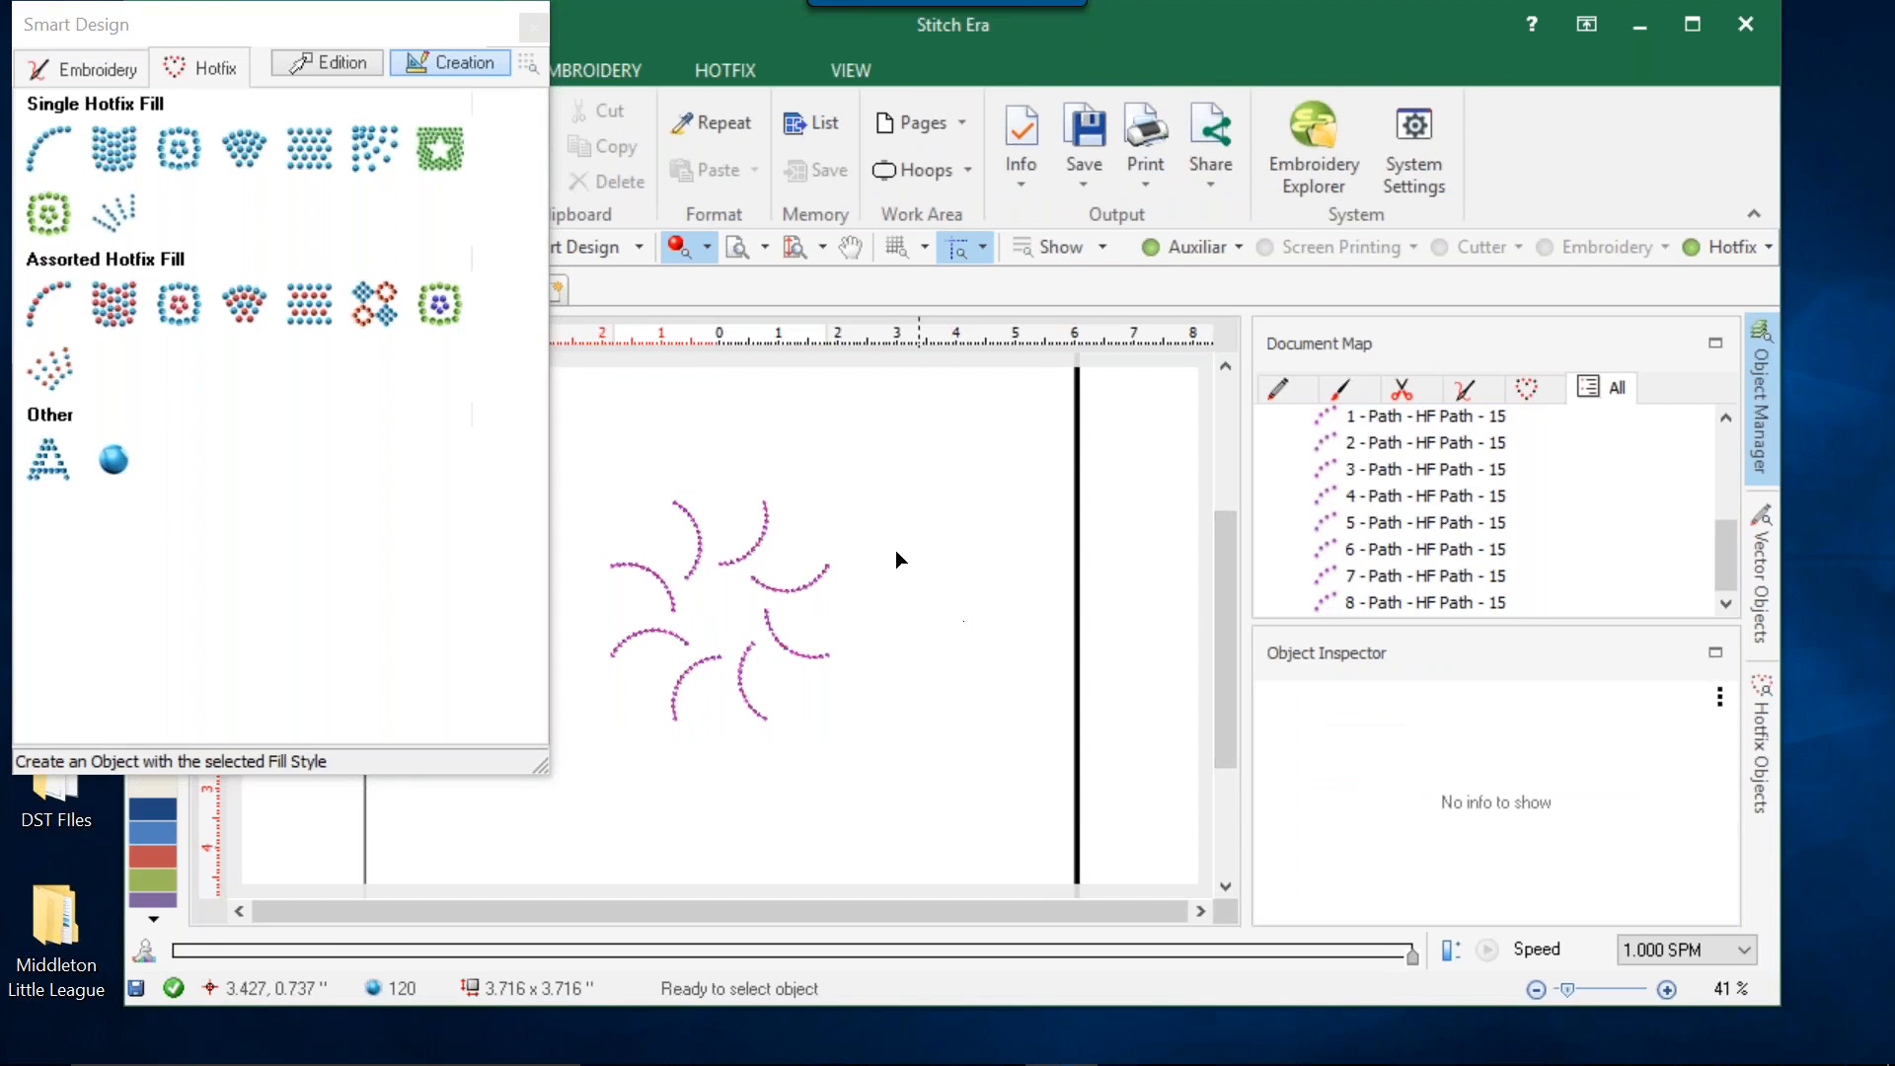
Select the upper curved hotfix path and examine which path fill styles it can use.
click(697, 546)
click(624, 143)
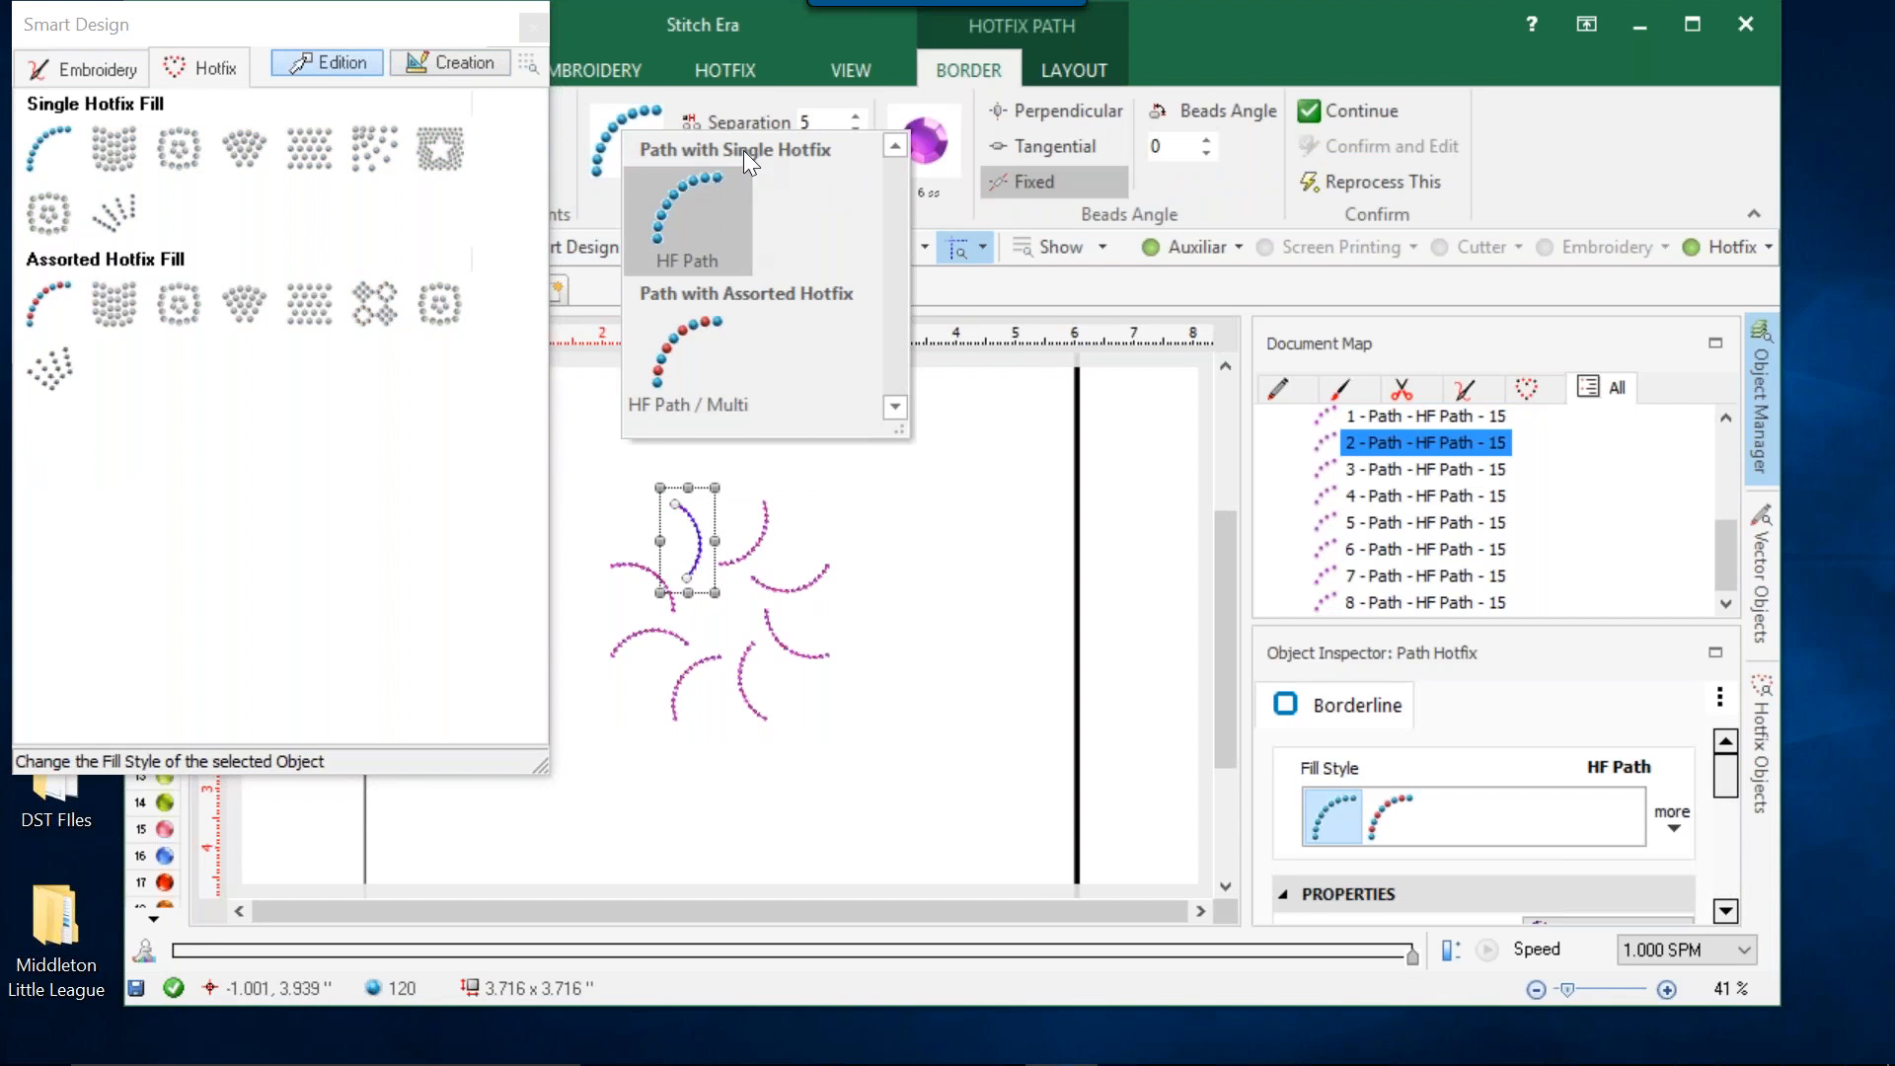
click(747, 102)
click(298, 213)
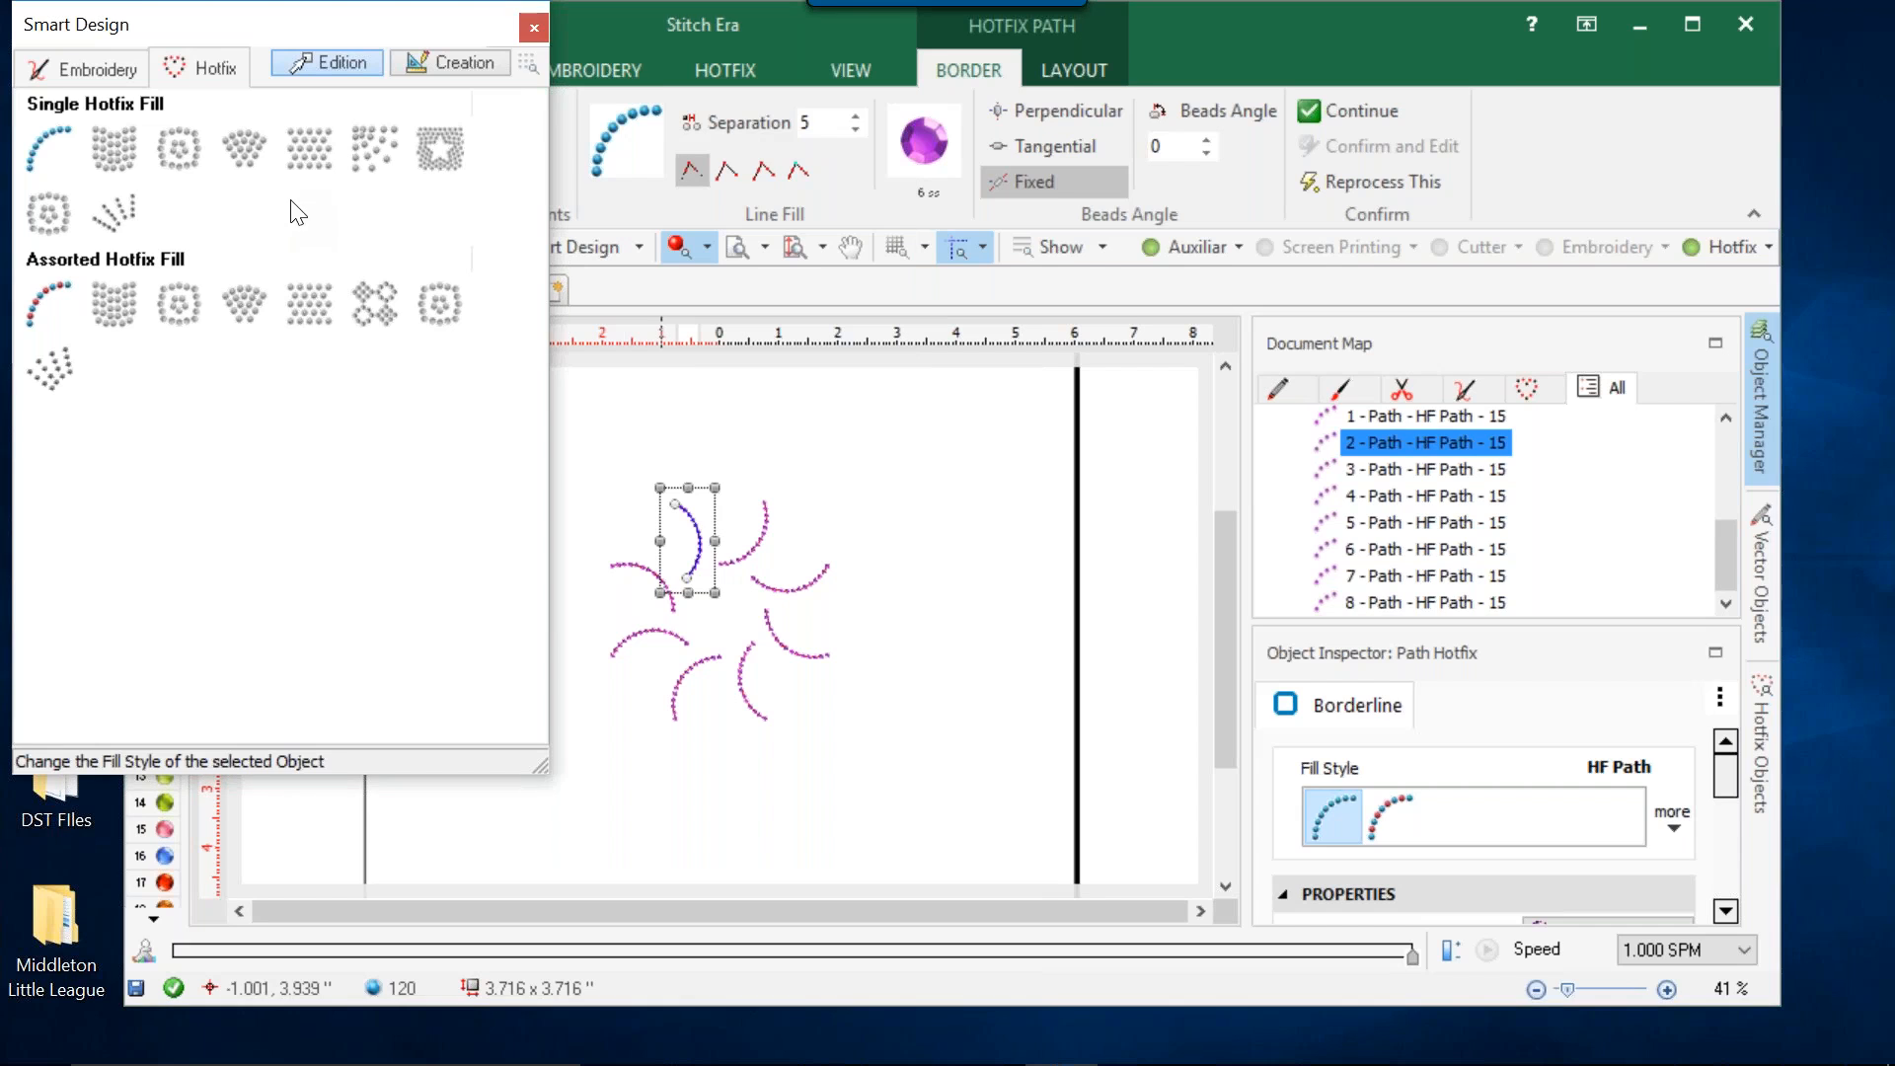
Delete all the curved hotfix paths from Design2 and close Smart Design.
click(604, 453)
drag(572, 430, 1115, 859)
key(Delete)
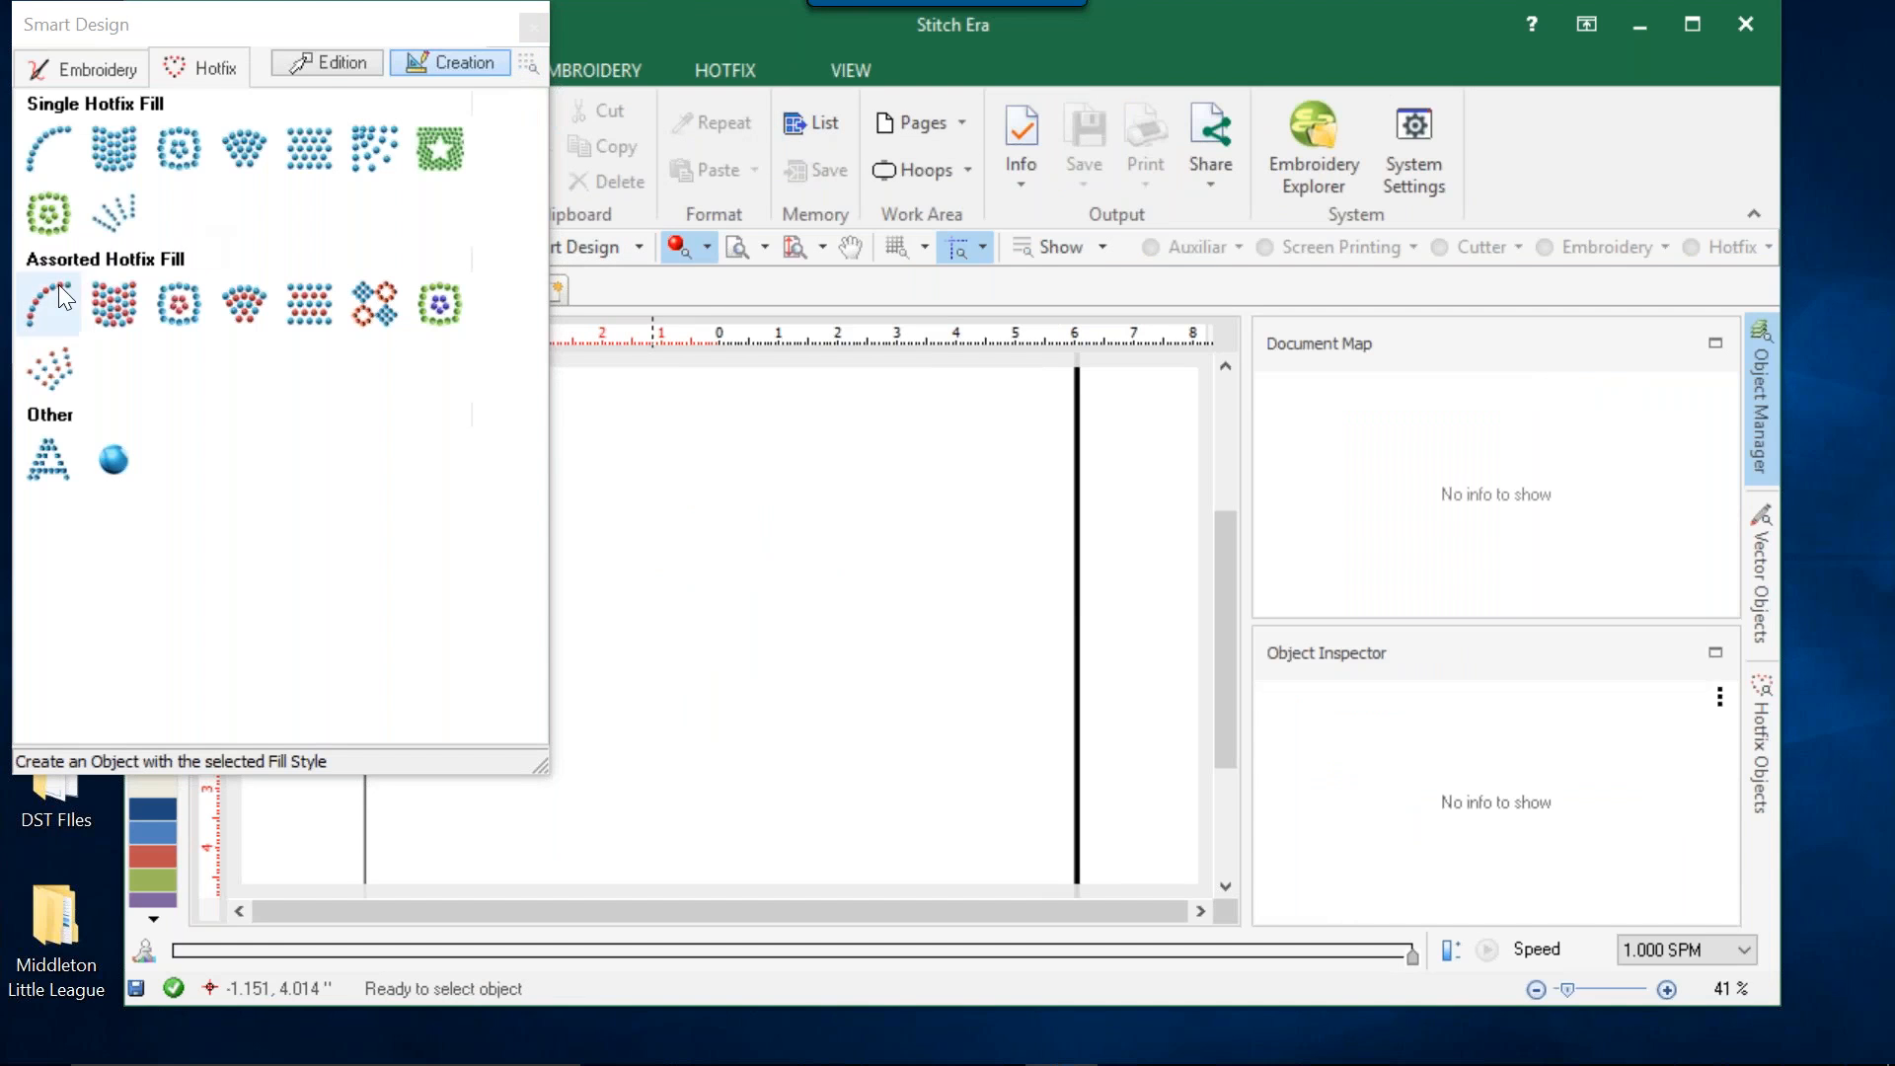
click(533, 29)
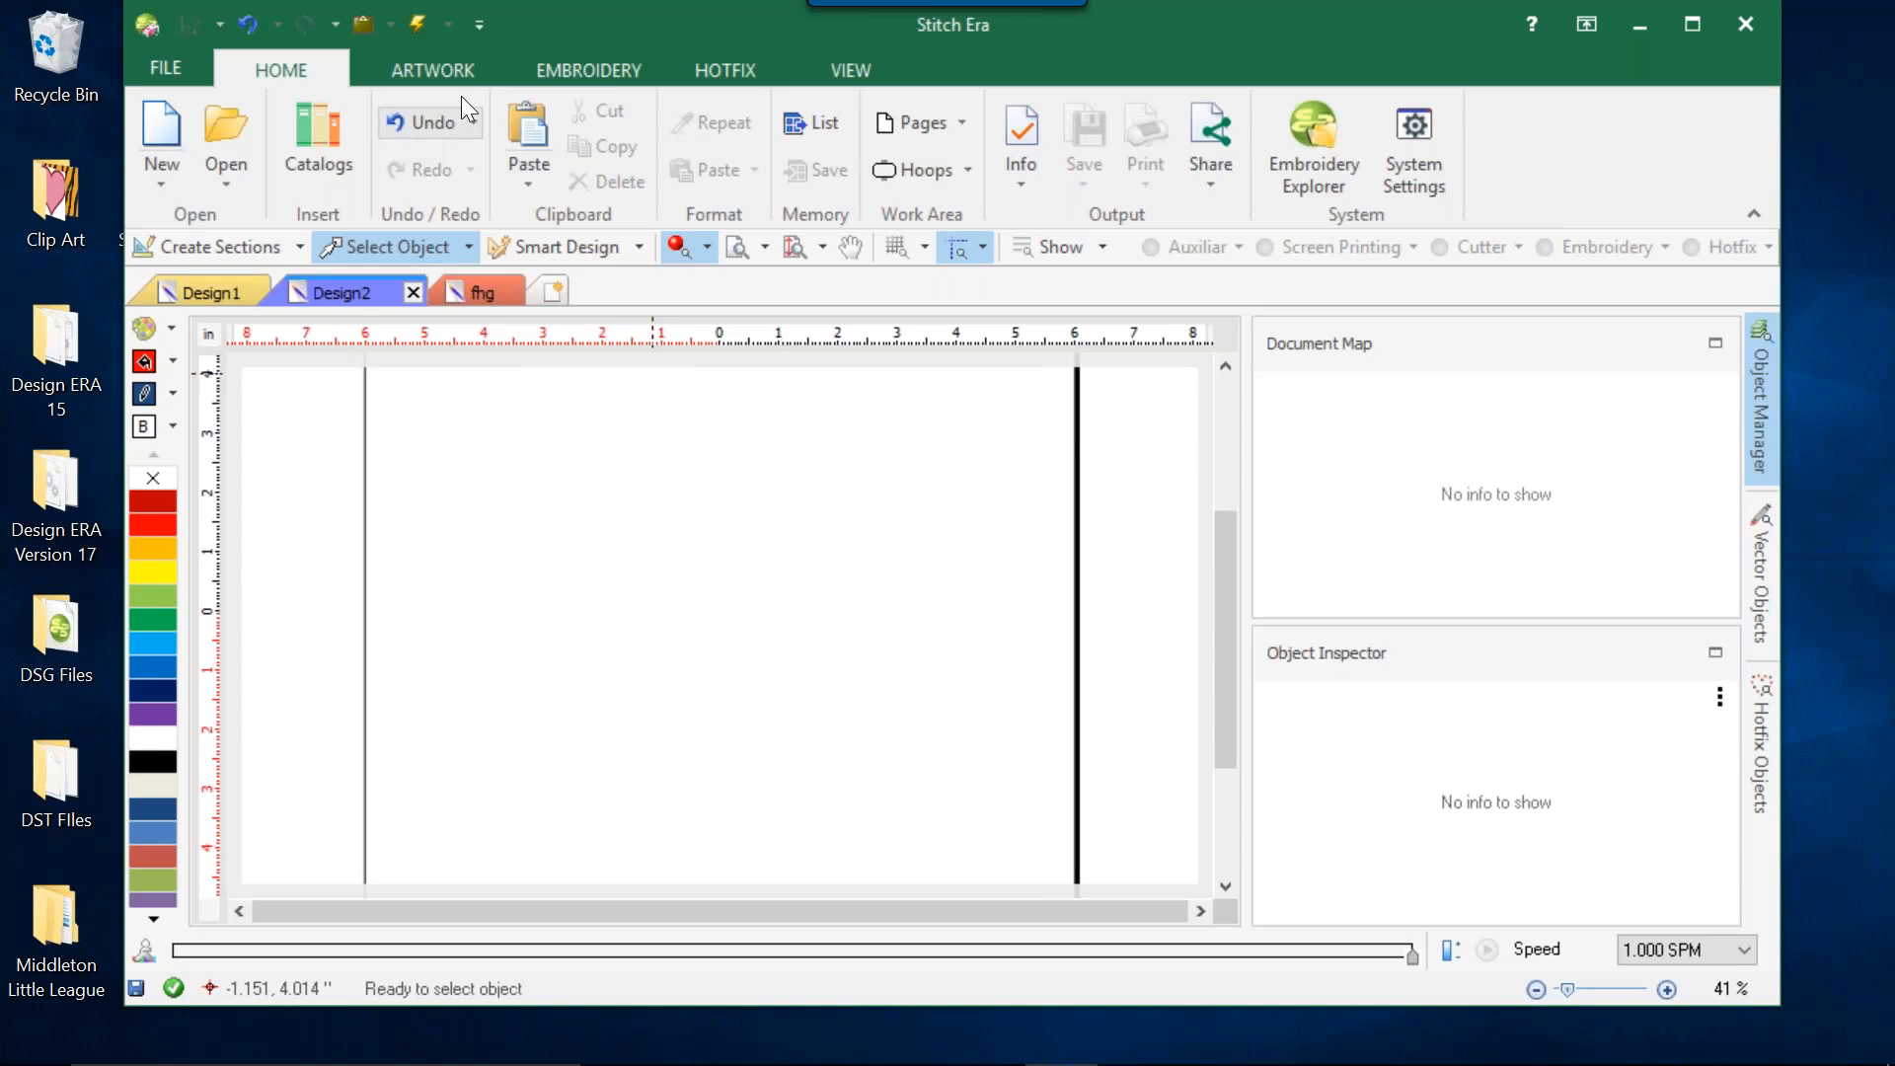
Draw a four-point single-hotfix Ray Hotfix Column about 5.76 × 3.13 in across the middle of the empty design.
click(715, 65)
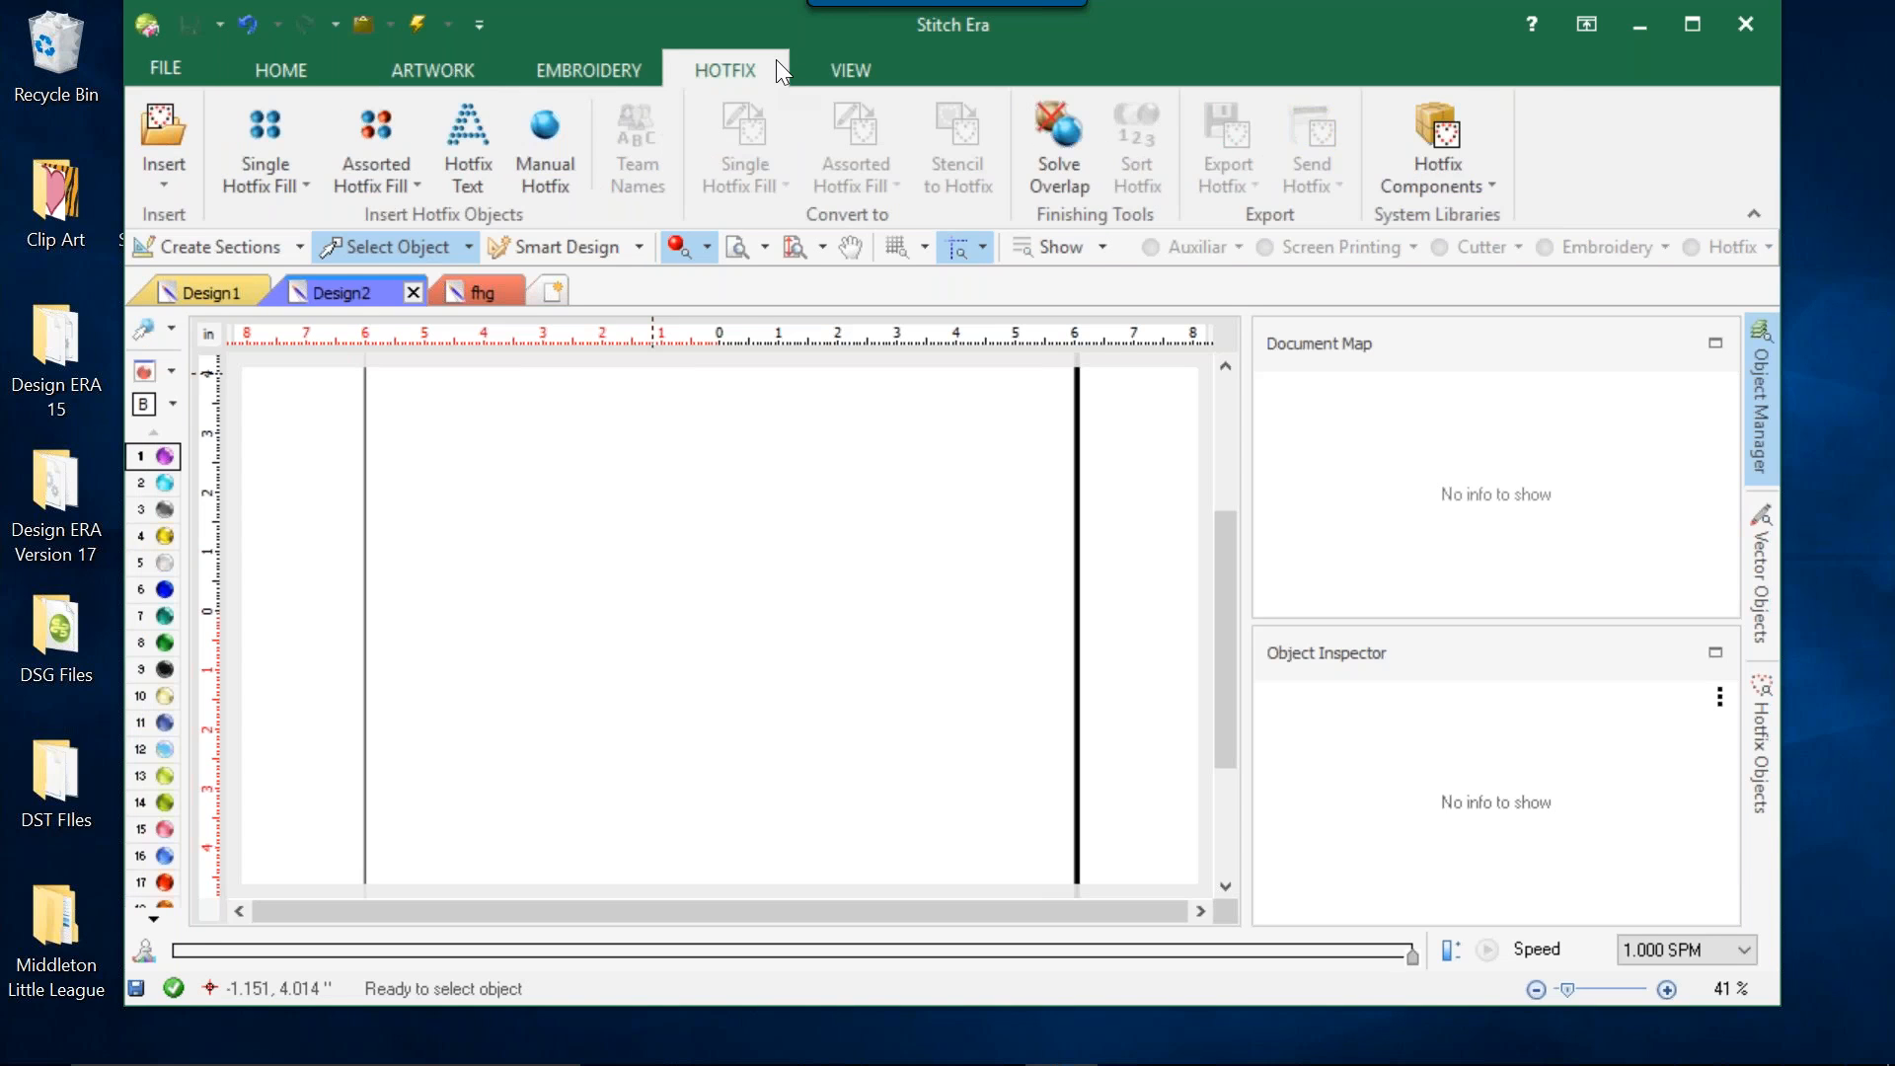
click(293, 157)
click(348, 942)
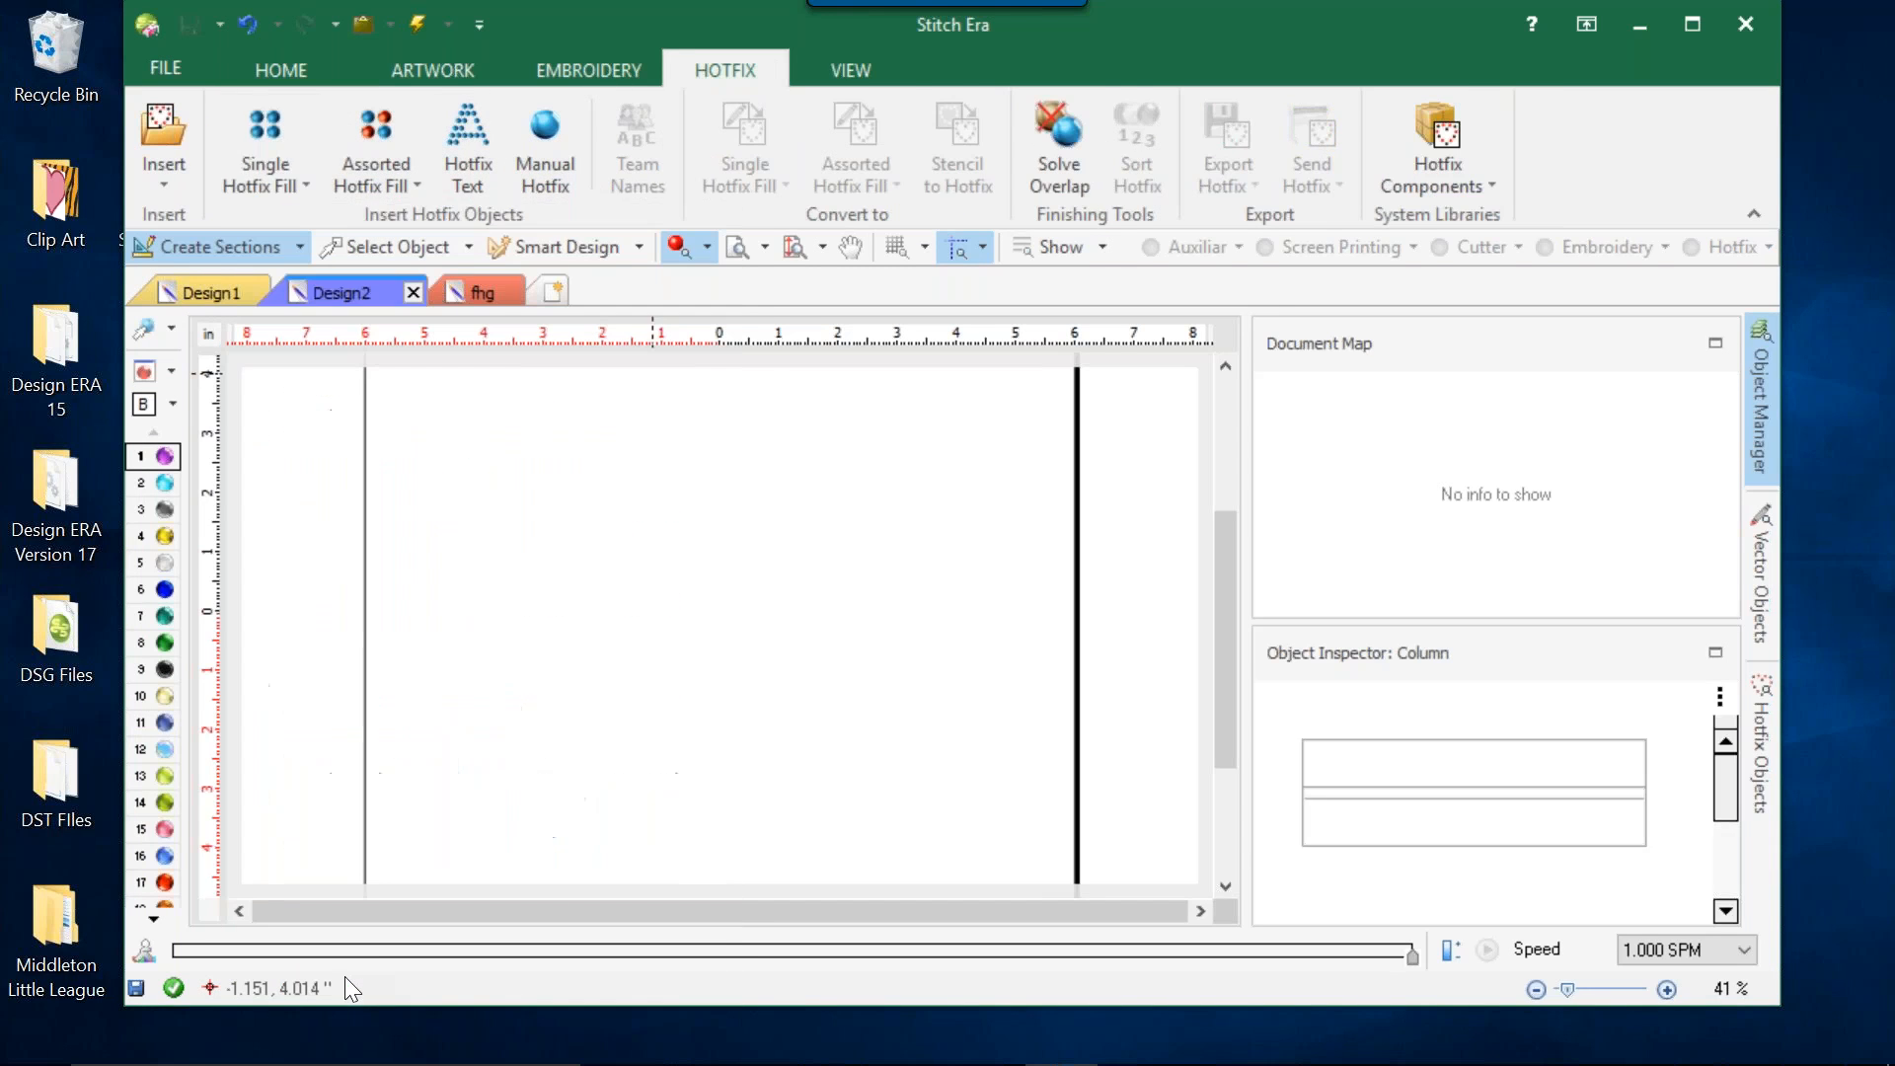
click(505, 506)
click(789, 500)
click(842, 641)
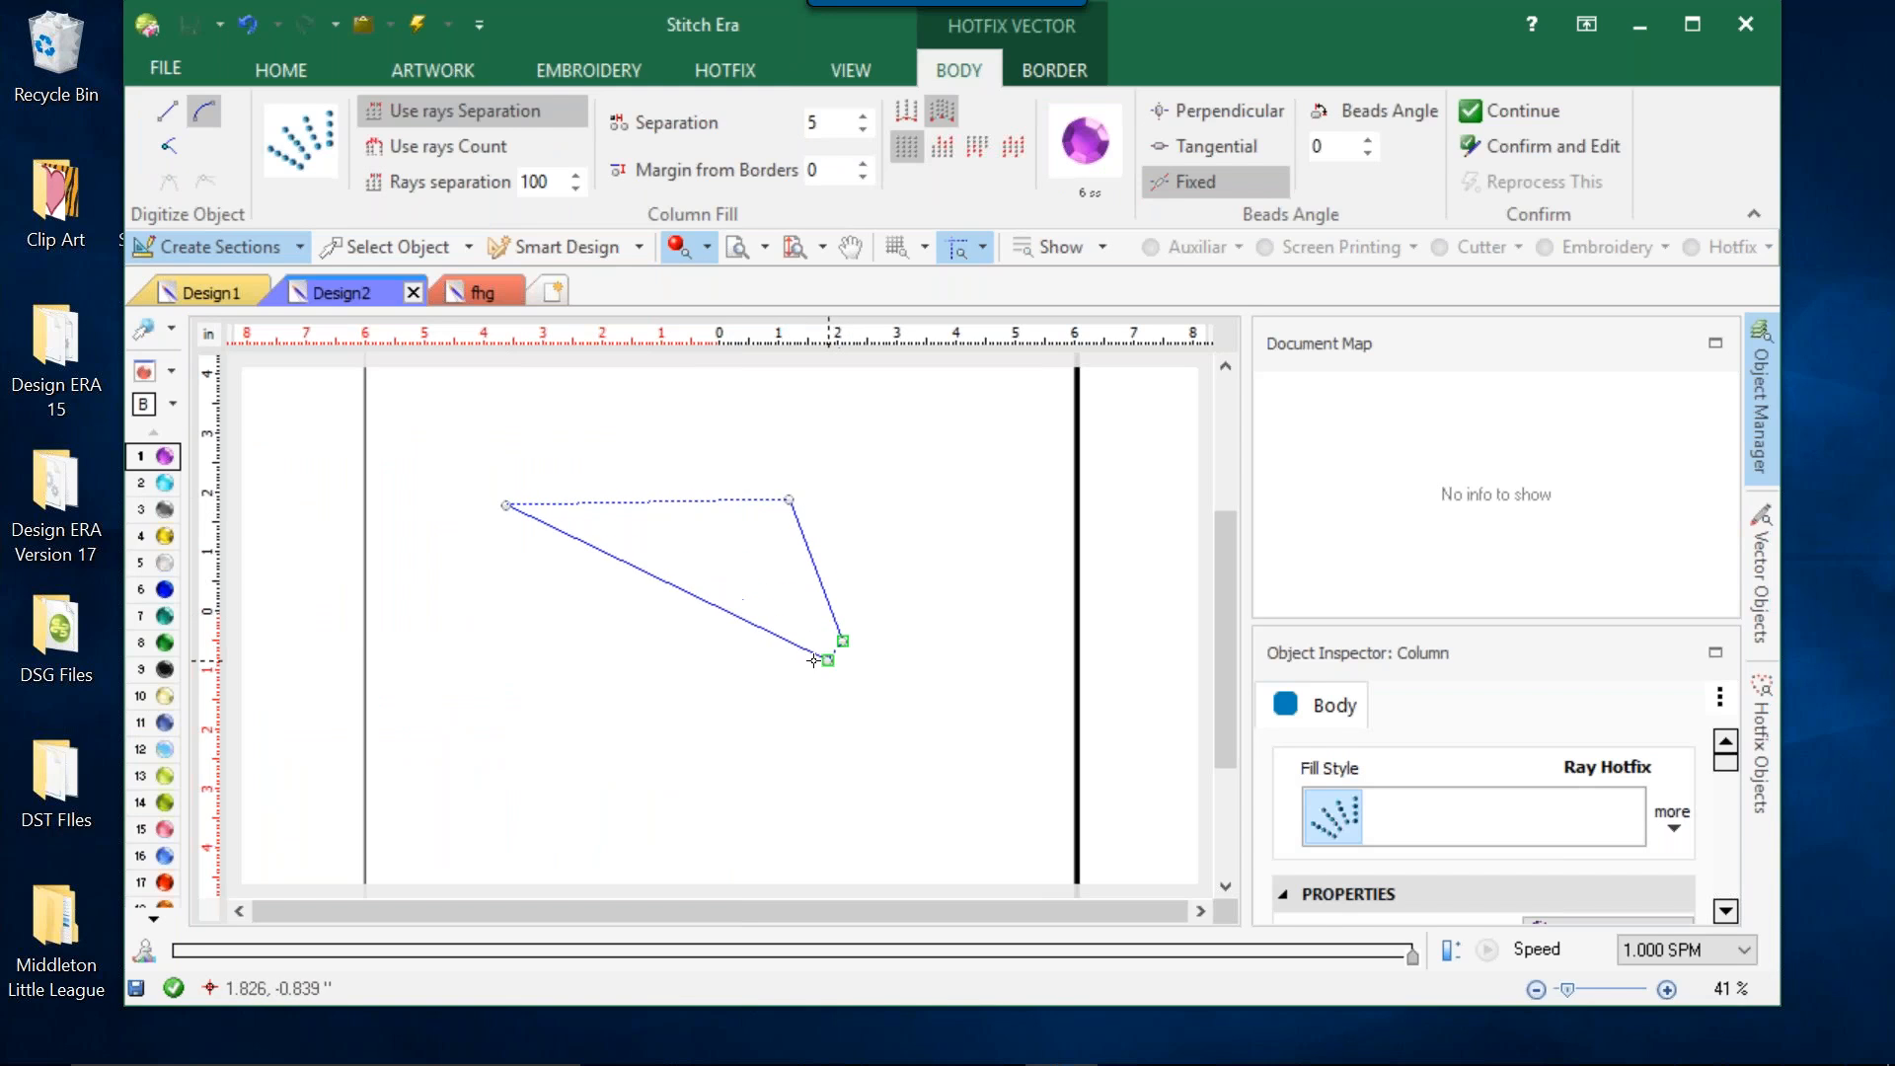
click(529, 677)
key(Return)
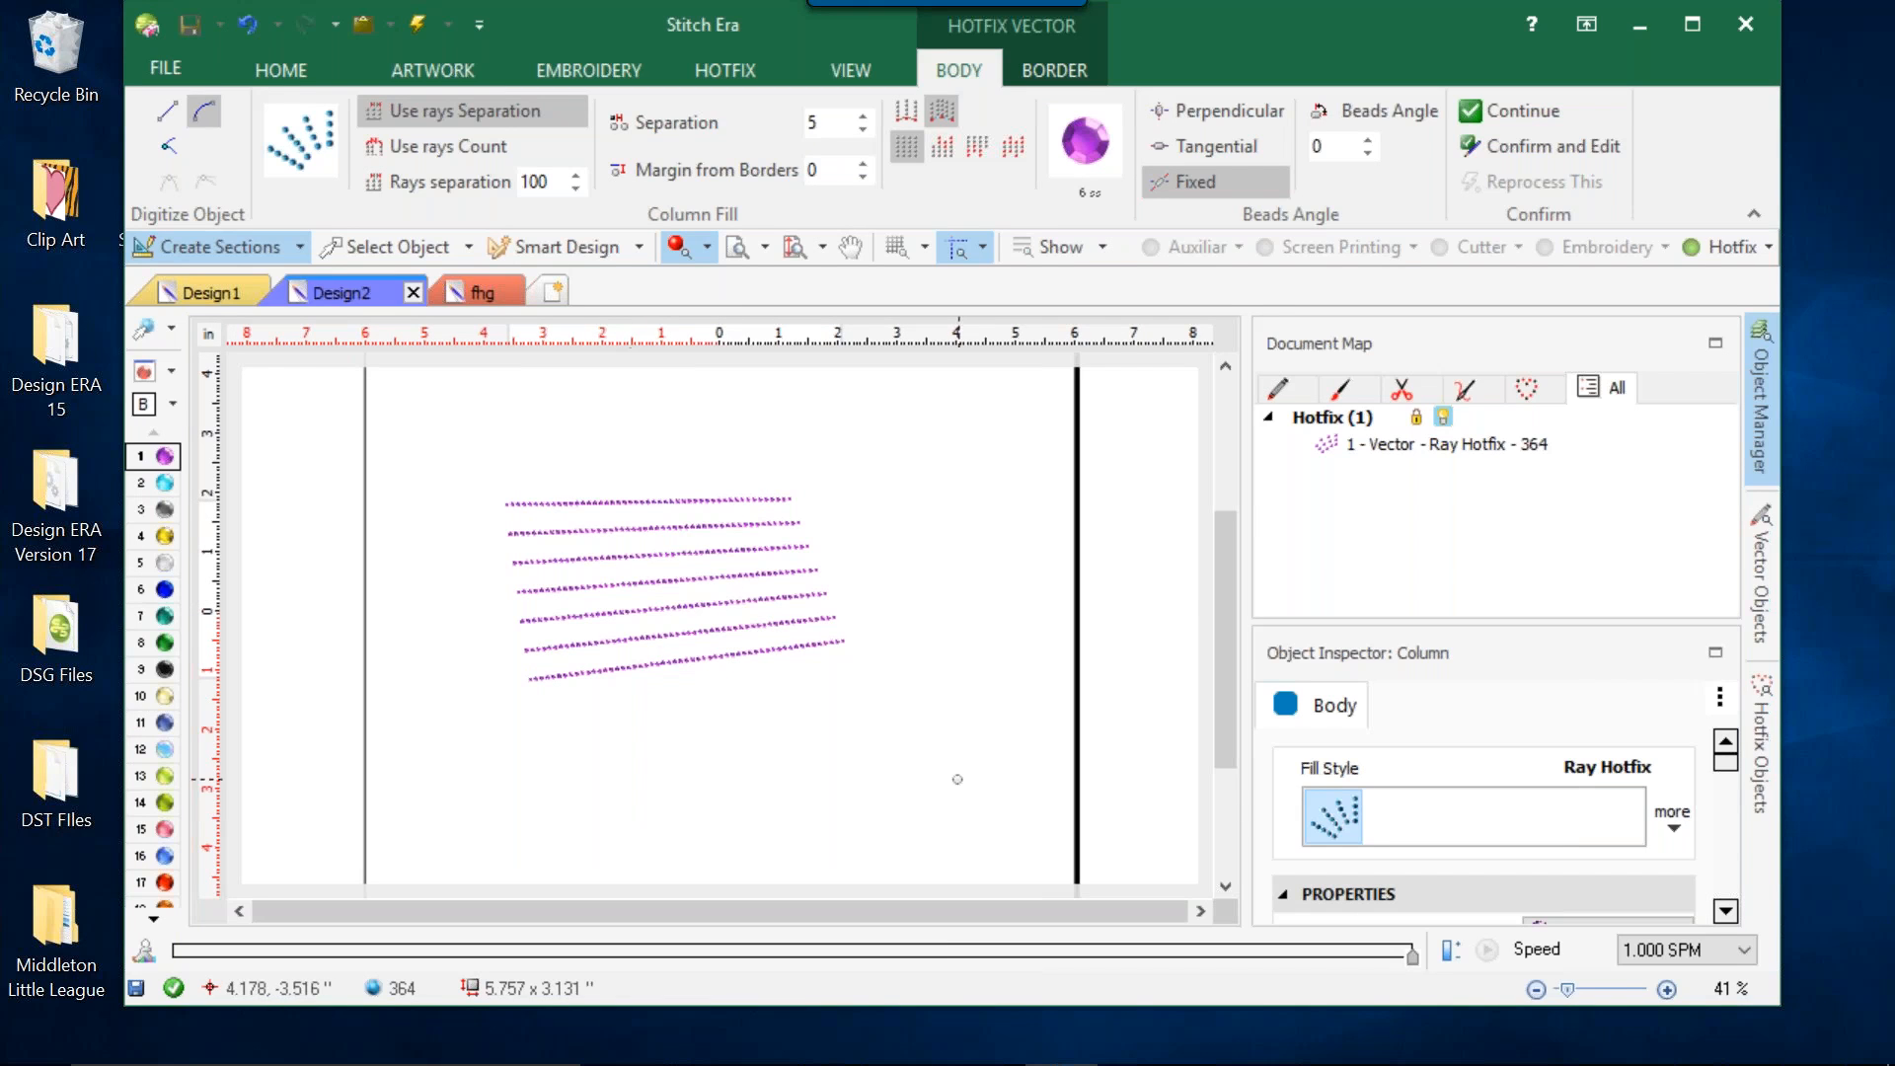
Undo the last ray column, draw a narrower wedge-shaped one about 6.78 × 1.15 in and select it.
key(ctrl+z)
click(418, 472)
click(812, 471)
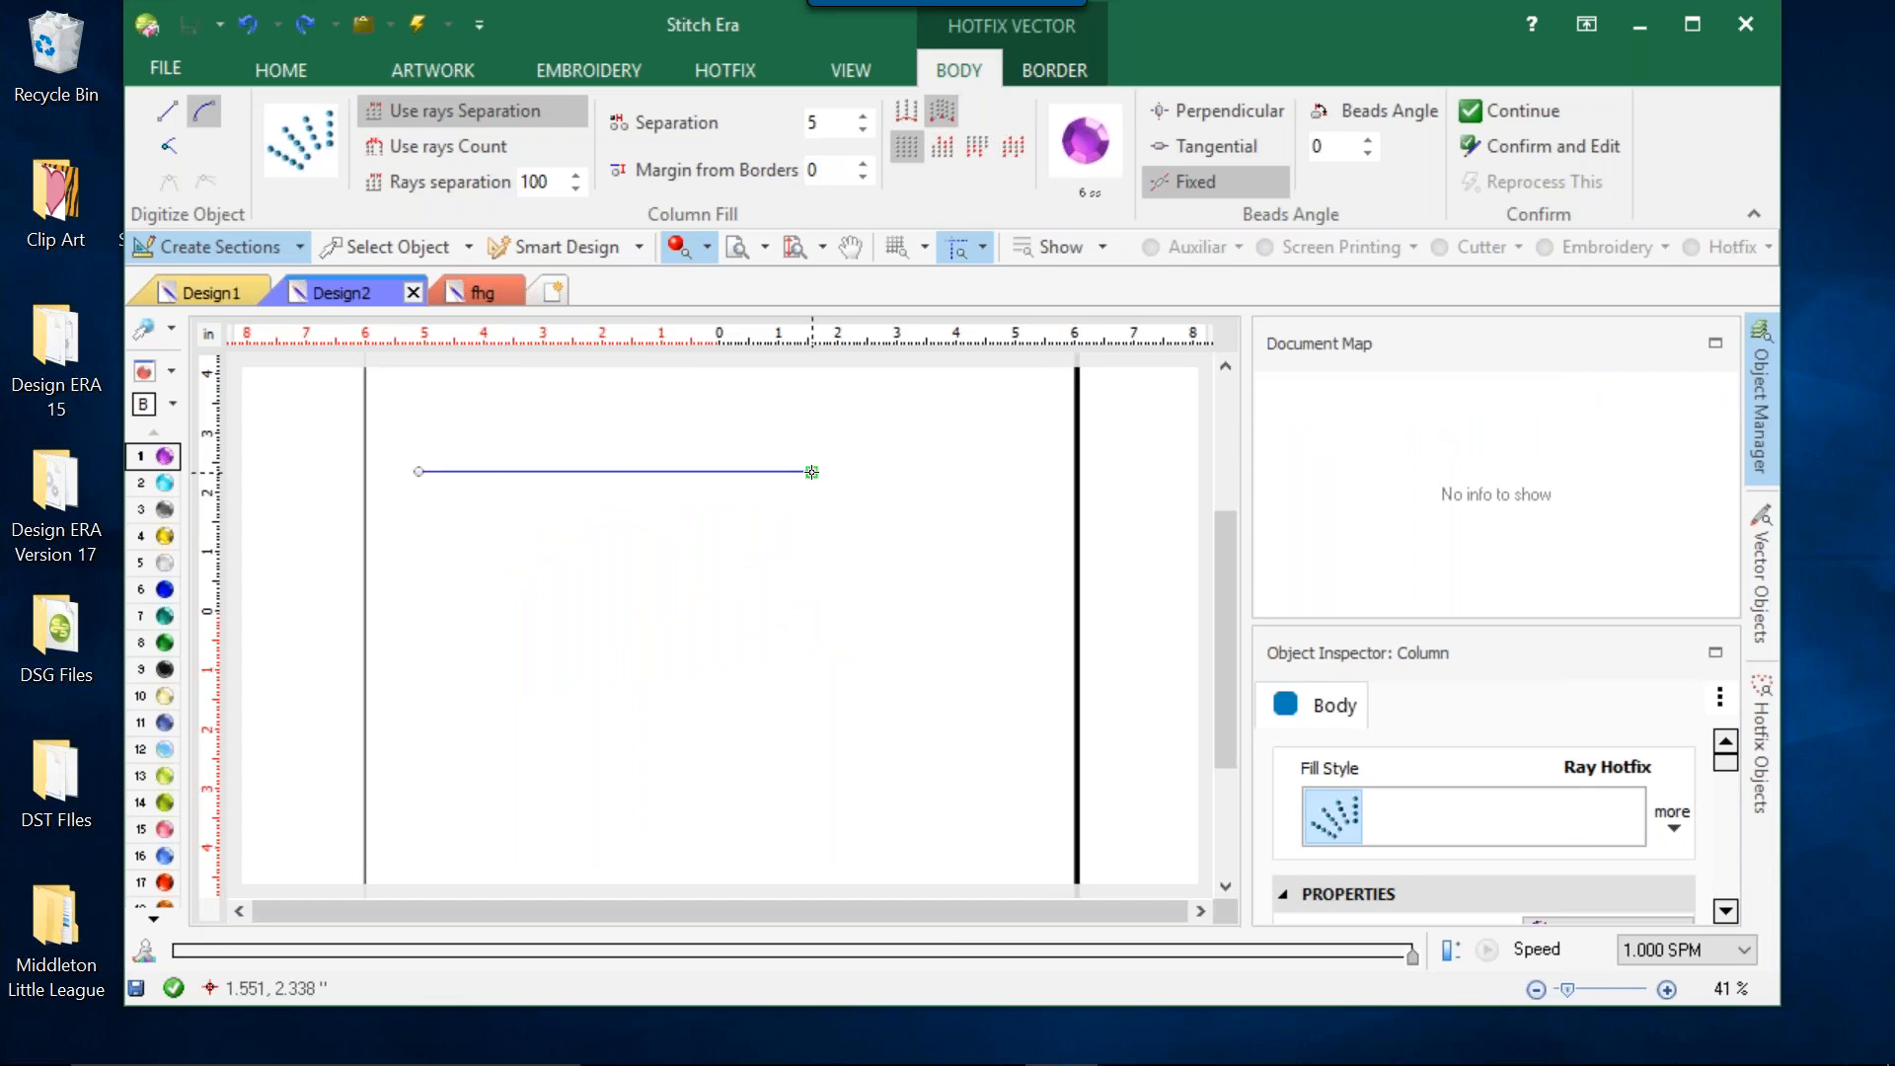
click(817, 533)
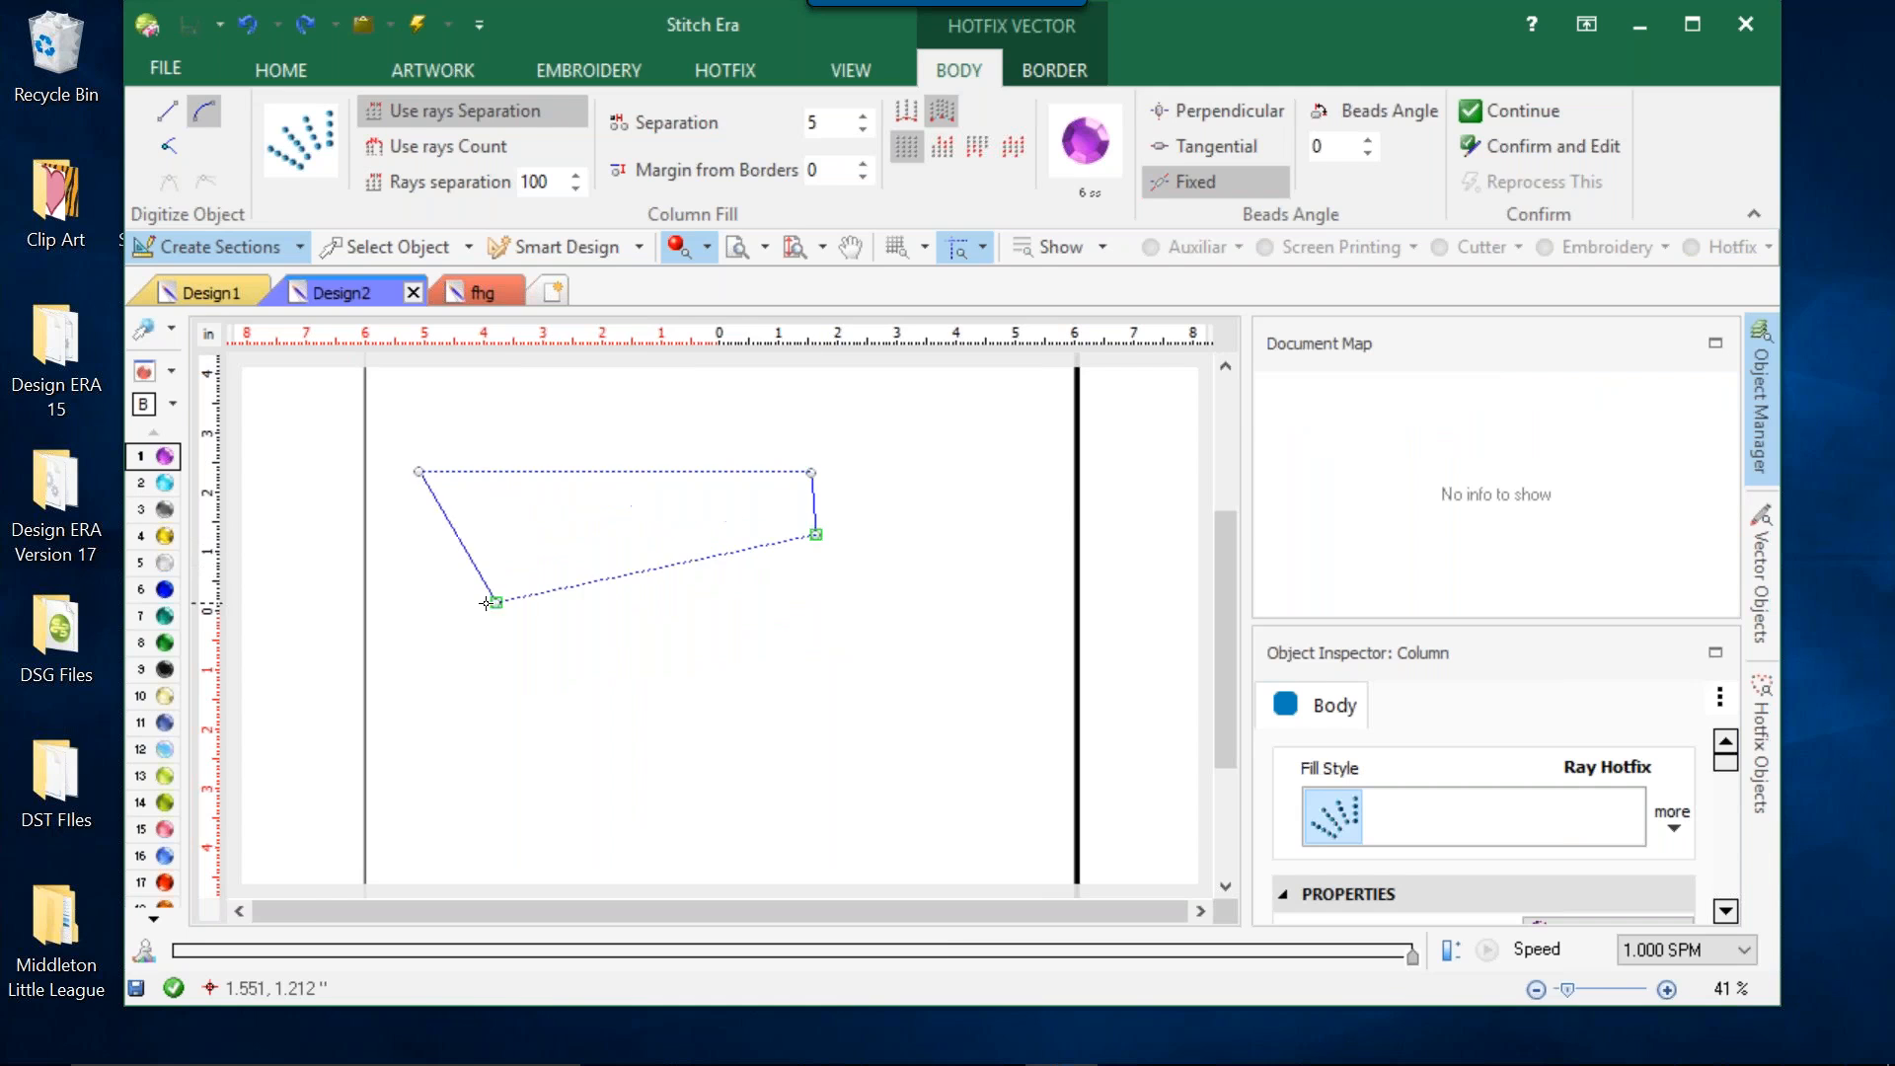
click(512, 505)
right_click(512, 504)
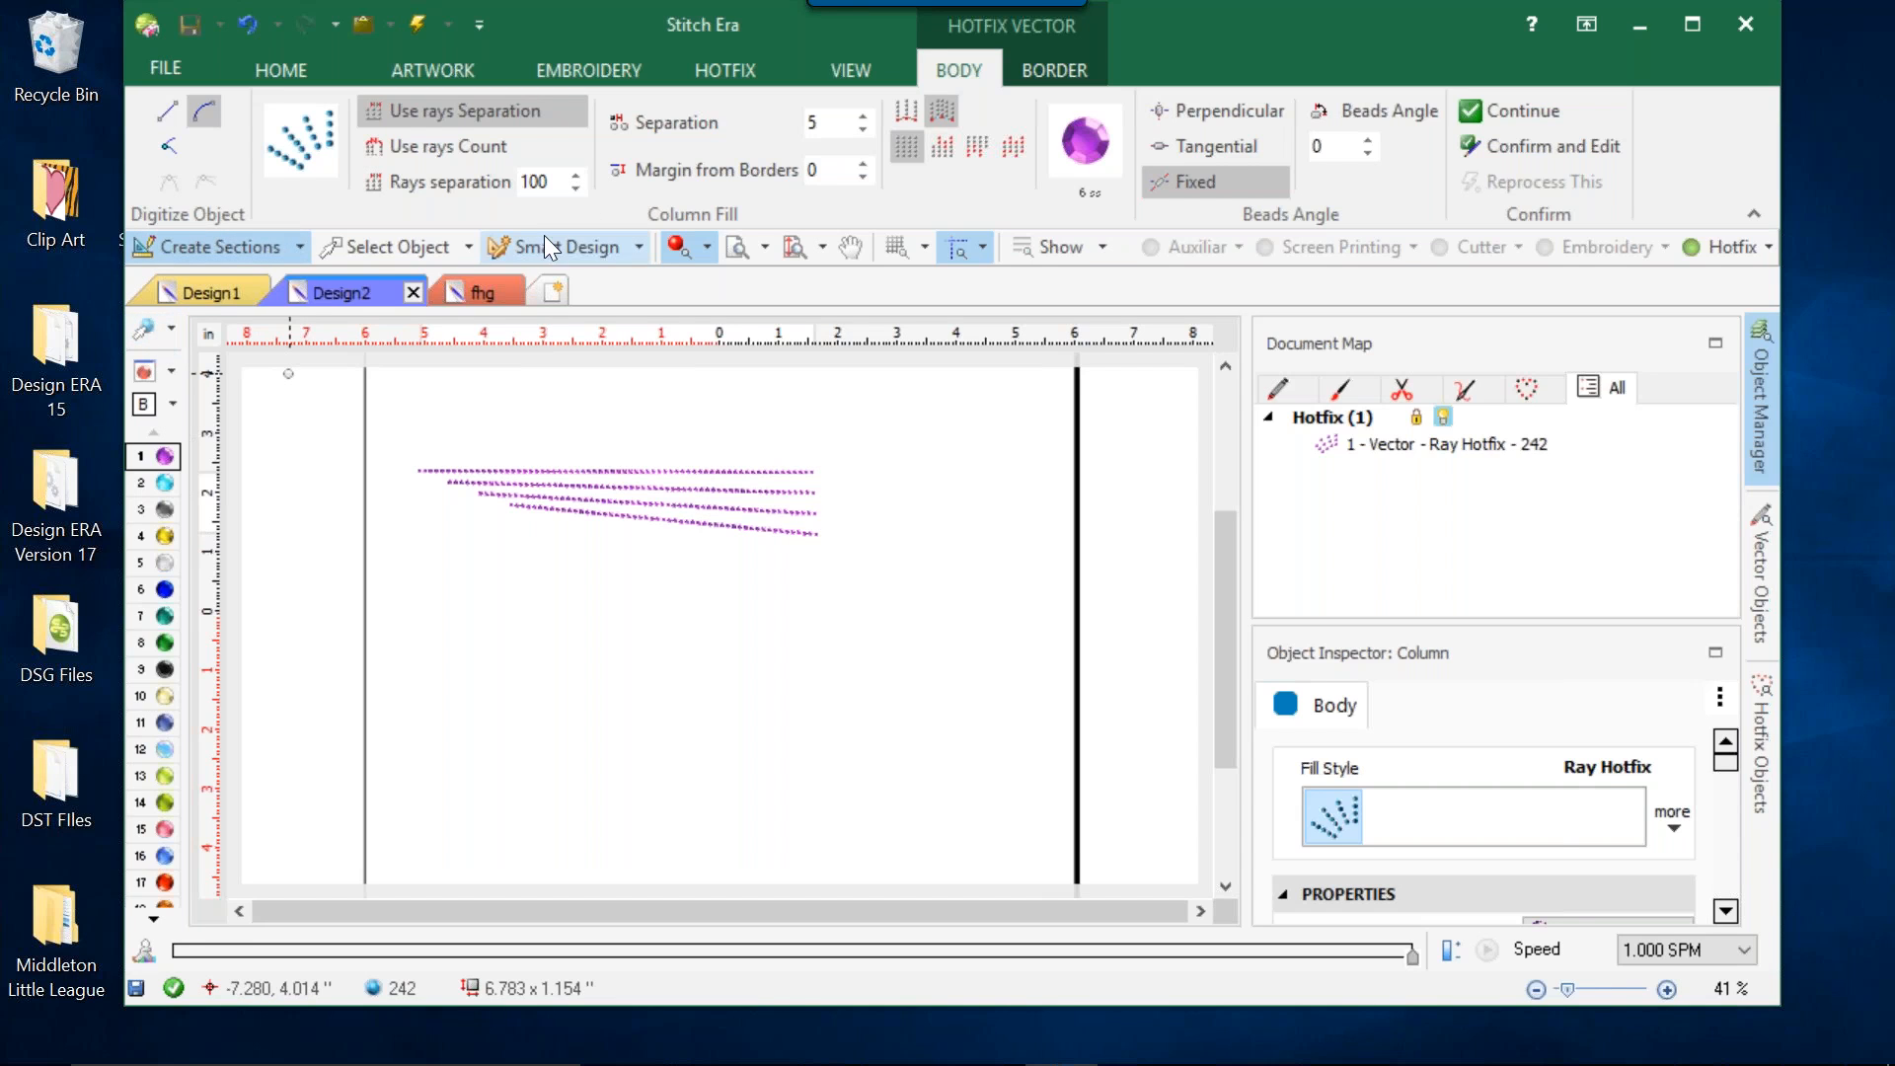
click(382, 249)
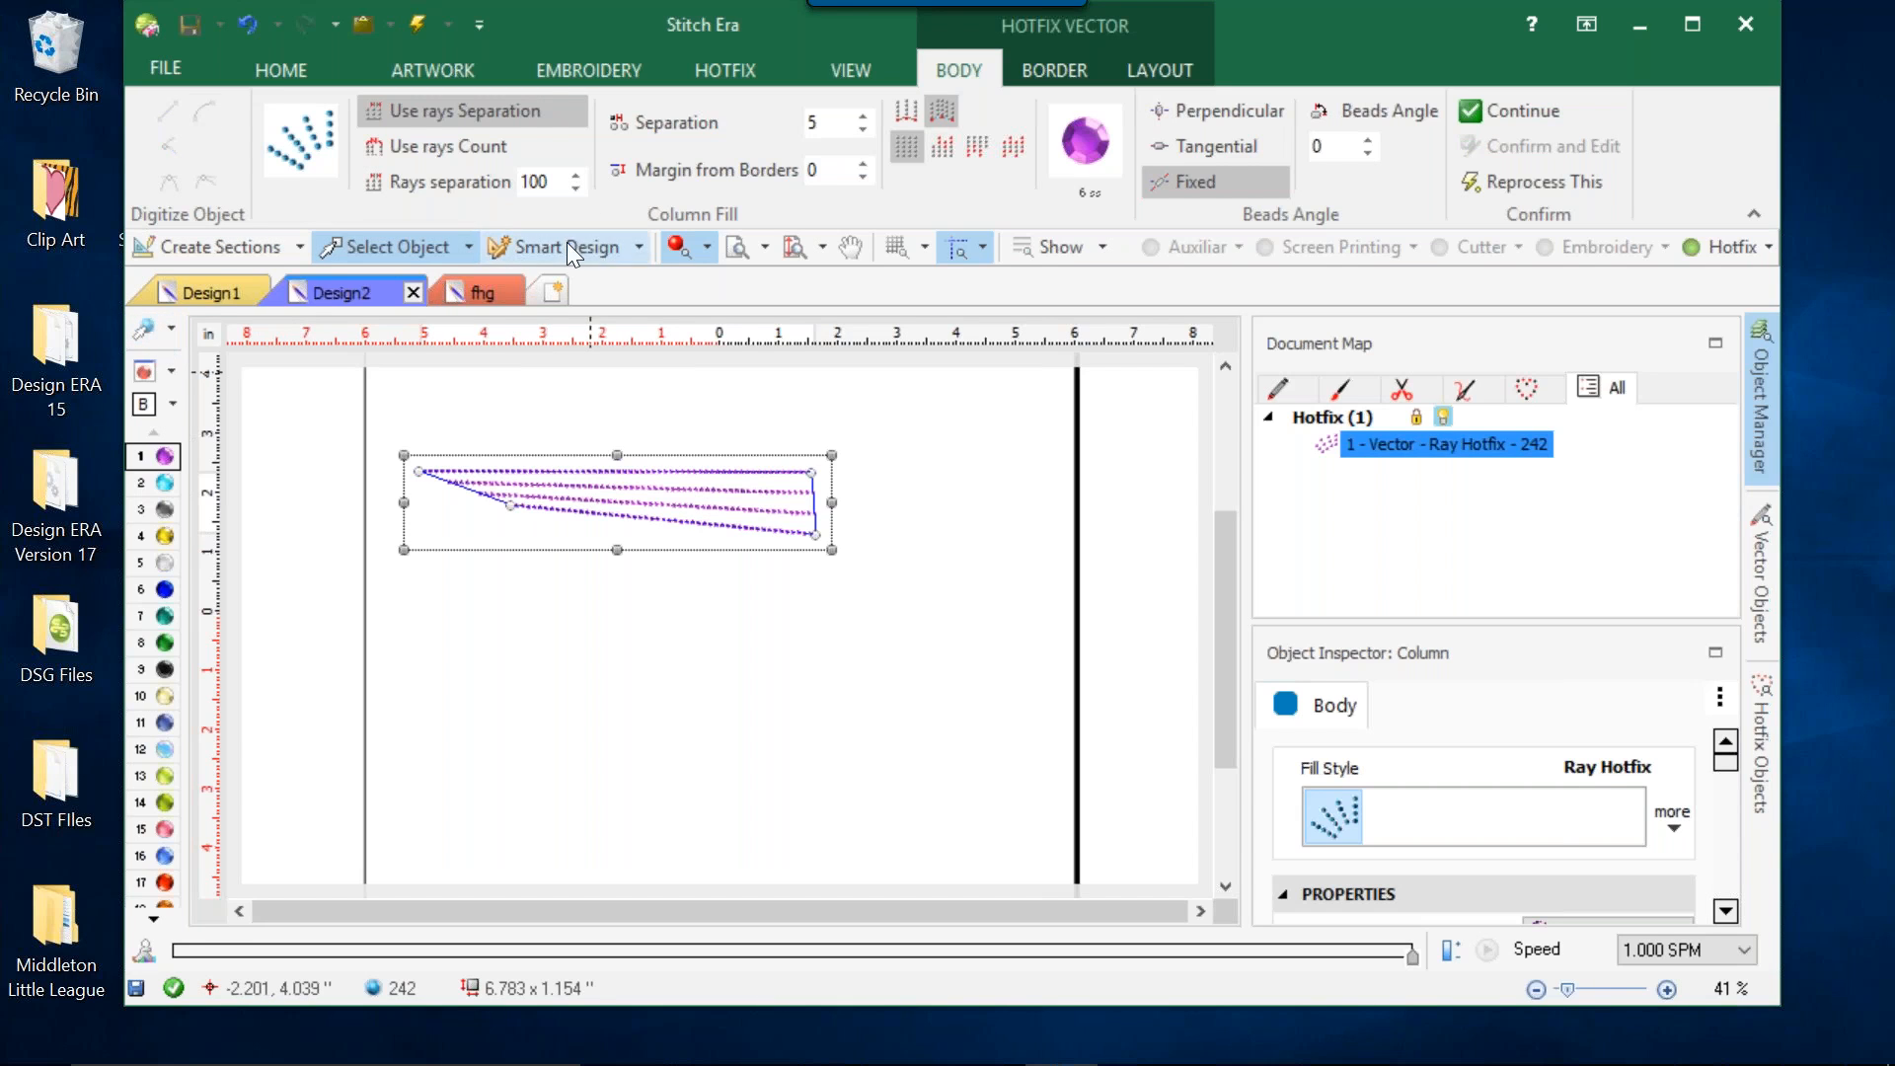
Convert the selected ray hotfix column to the assorted multi-bead ray fill with Smart Design.
click(569, 245)
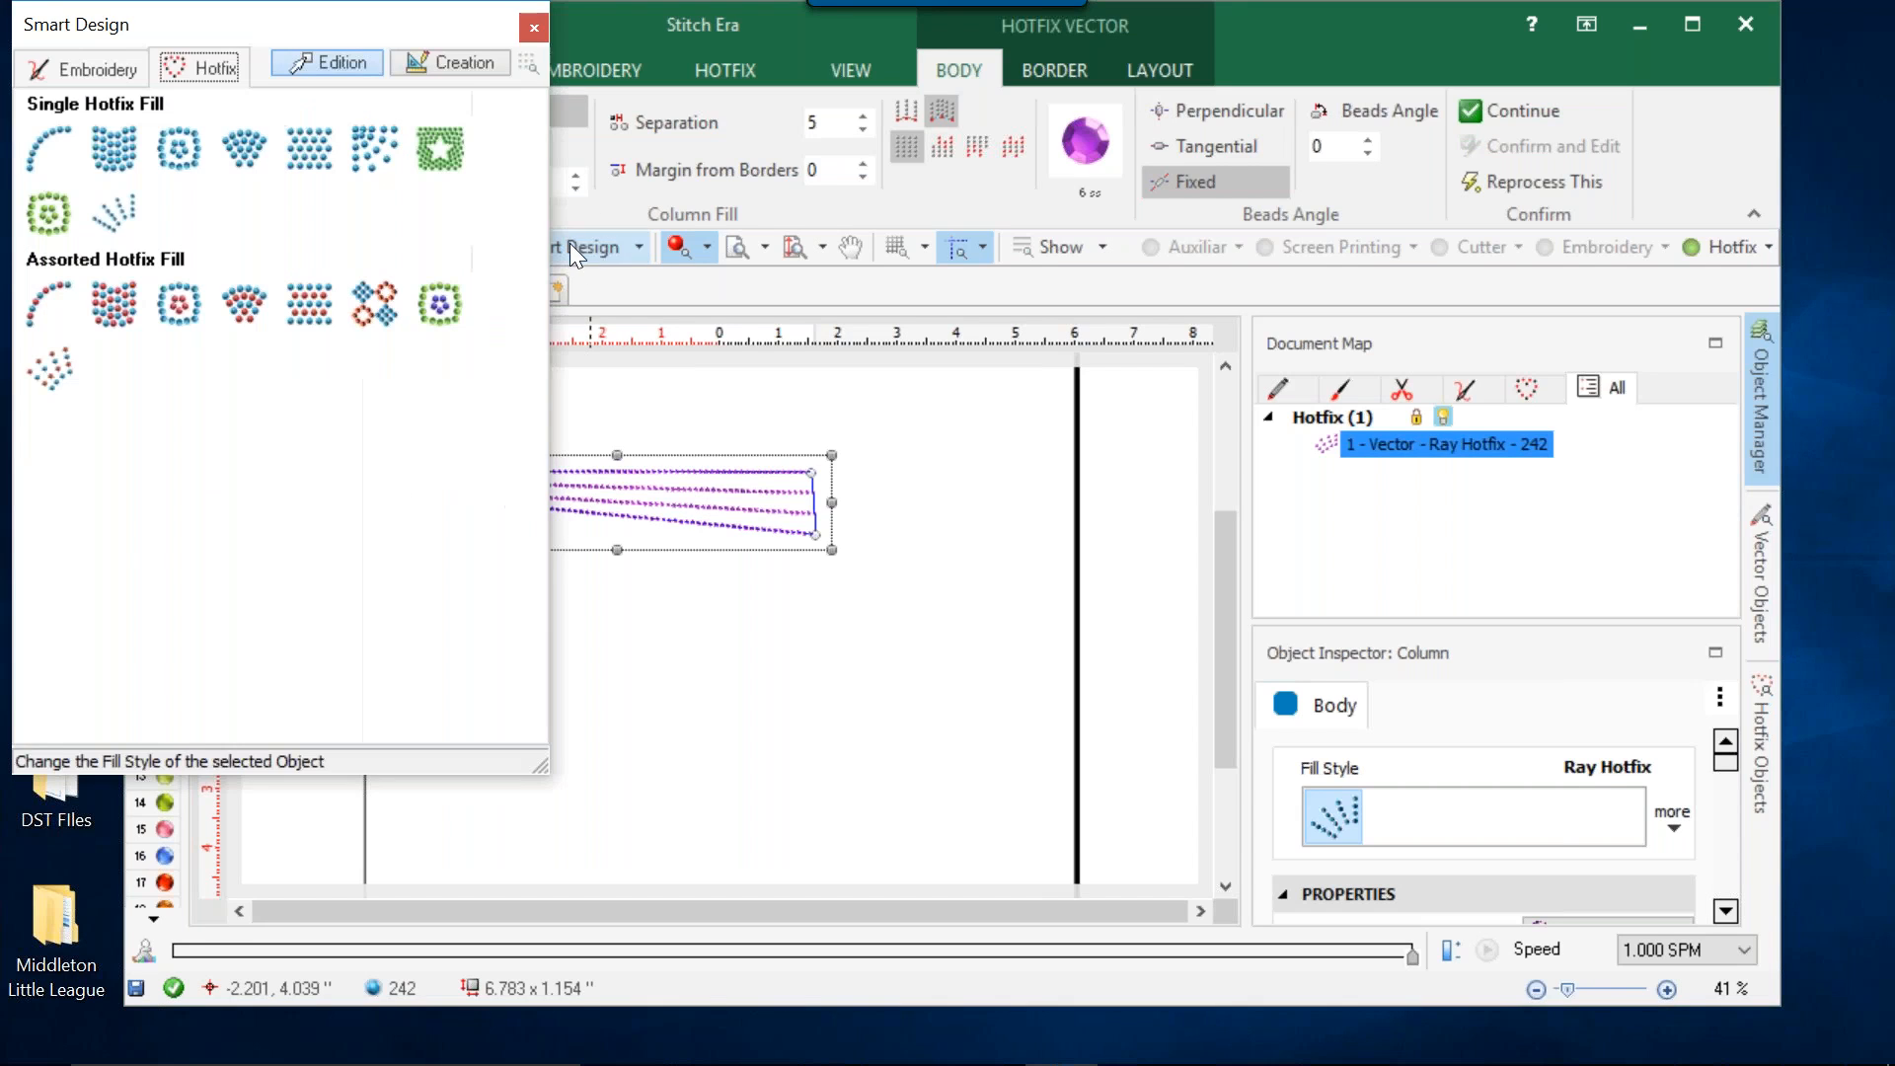
click(62, 358)
click(543, 26)
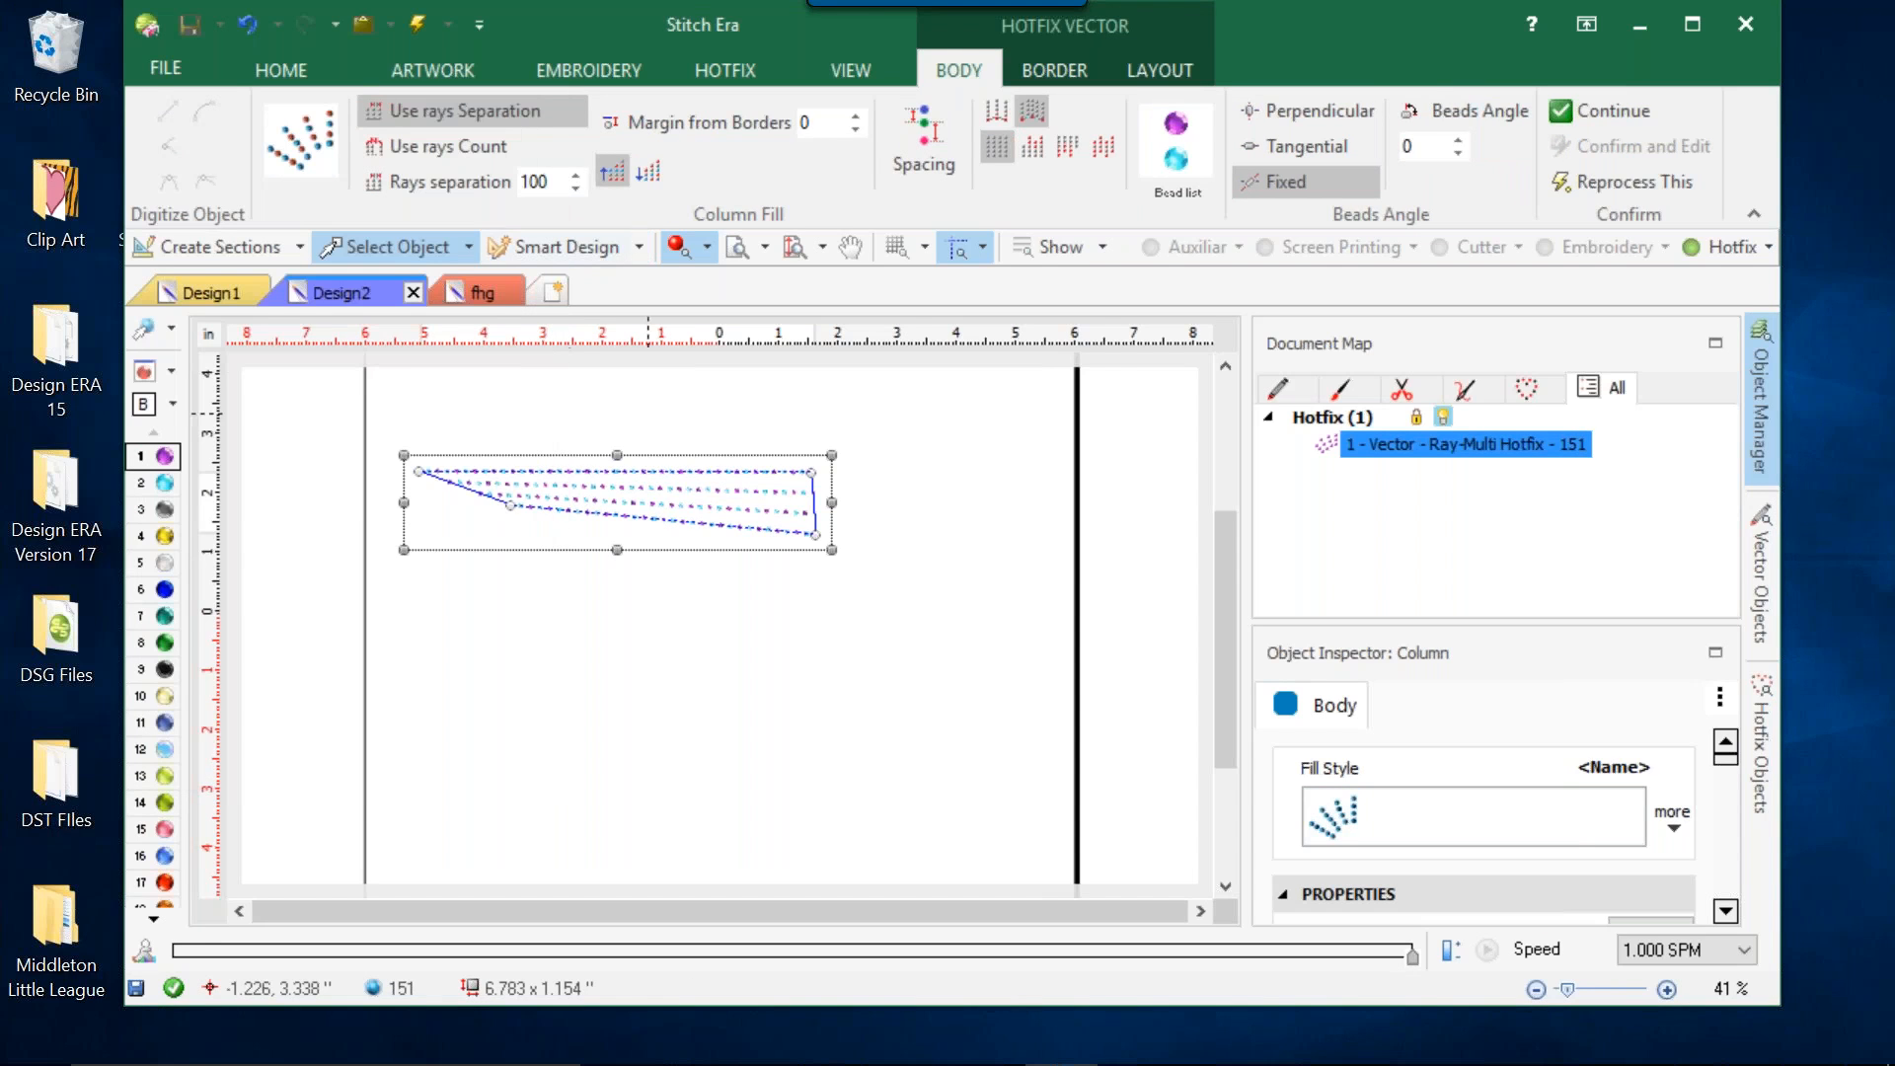
Set the bead list of the assorted ray column to 4 beads and review the listed bead types.
scroll(628, 514, up, 4)
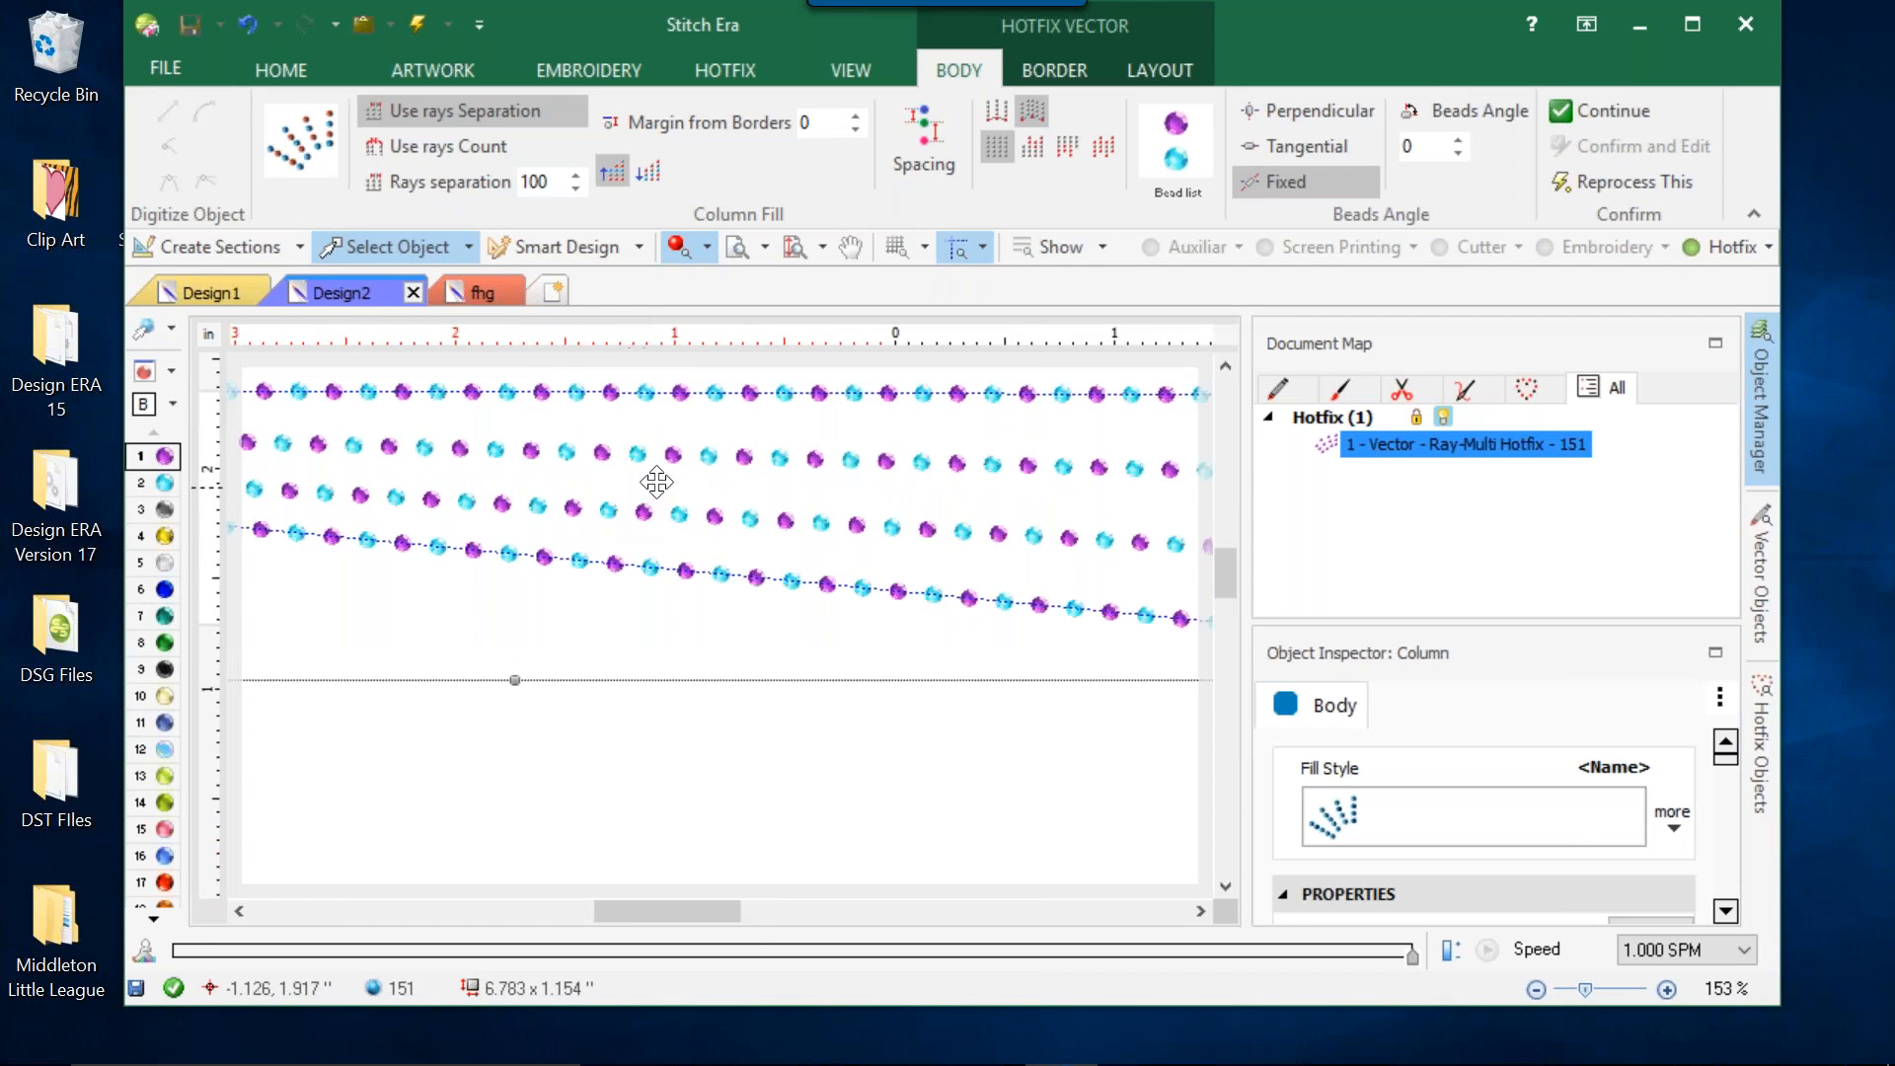
click(1192, 129)
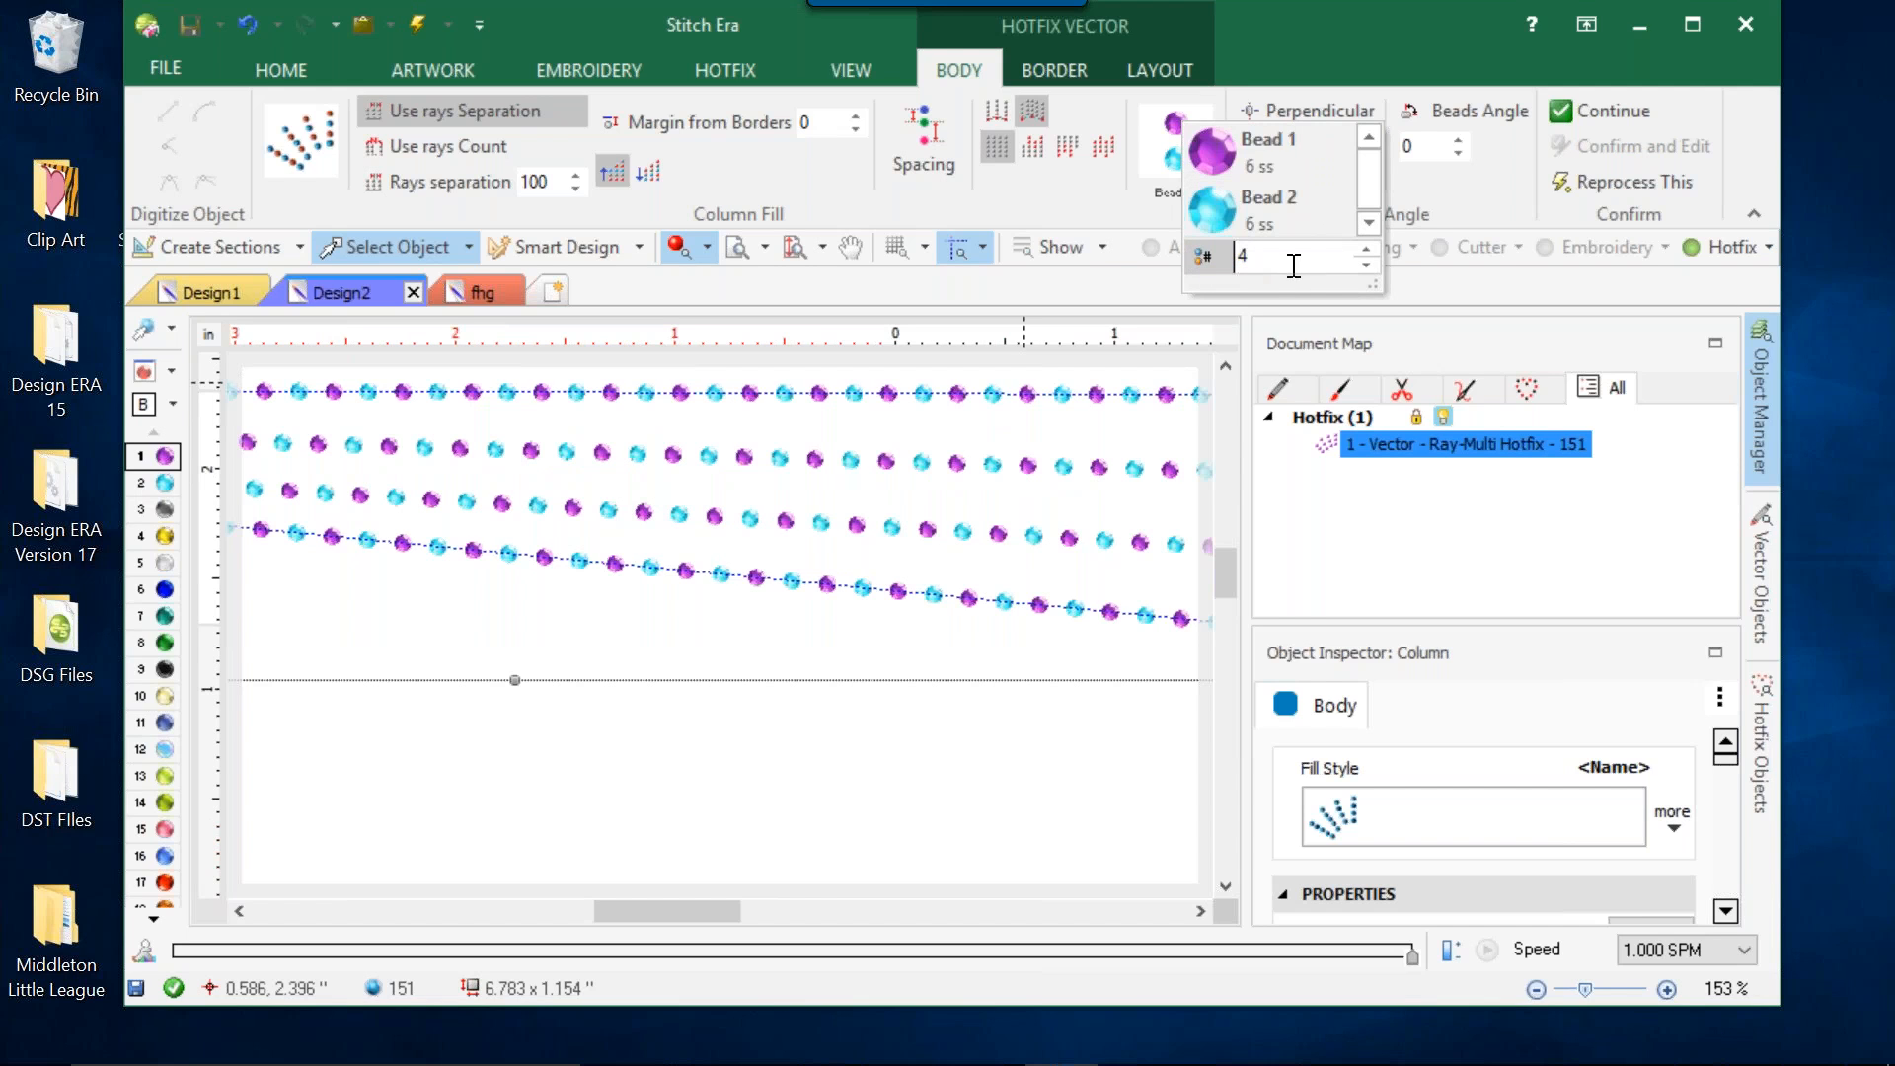
text(4)
key(Return)
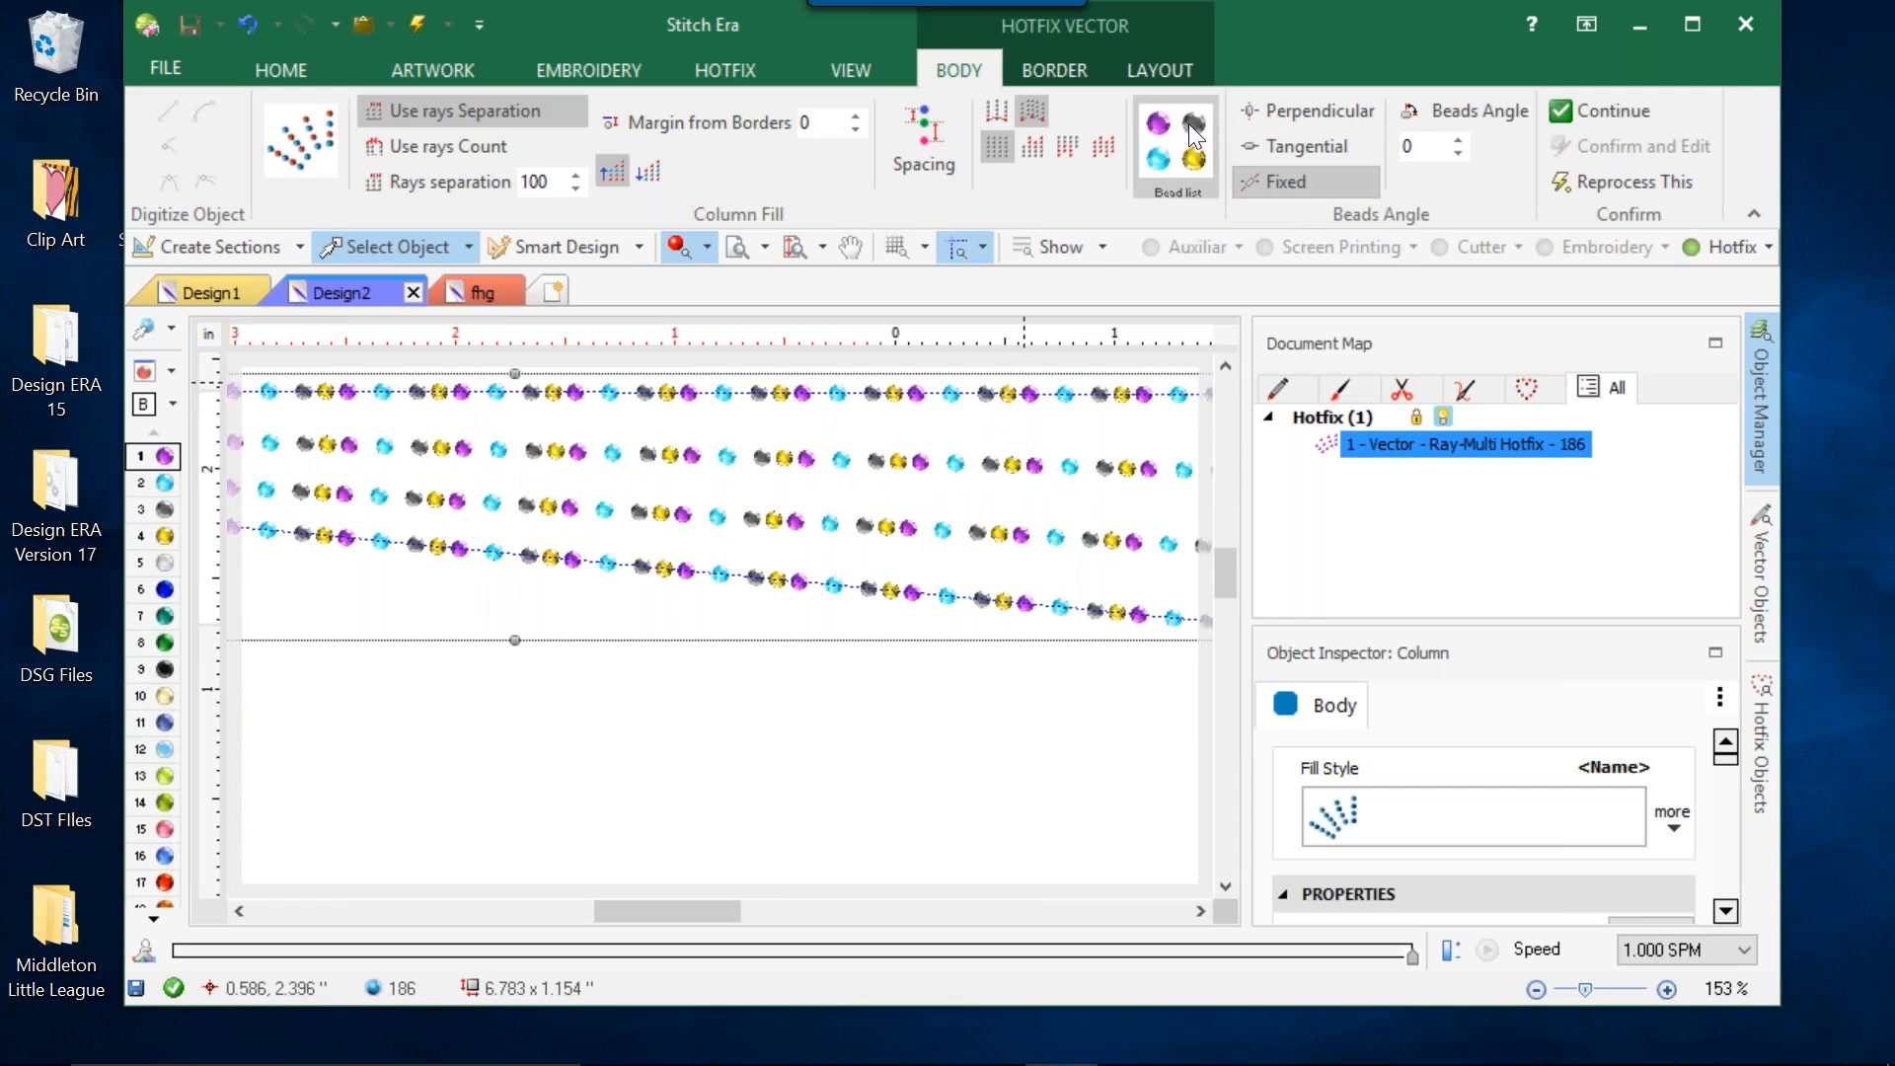
click(1209, 150)
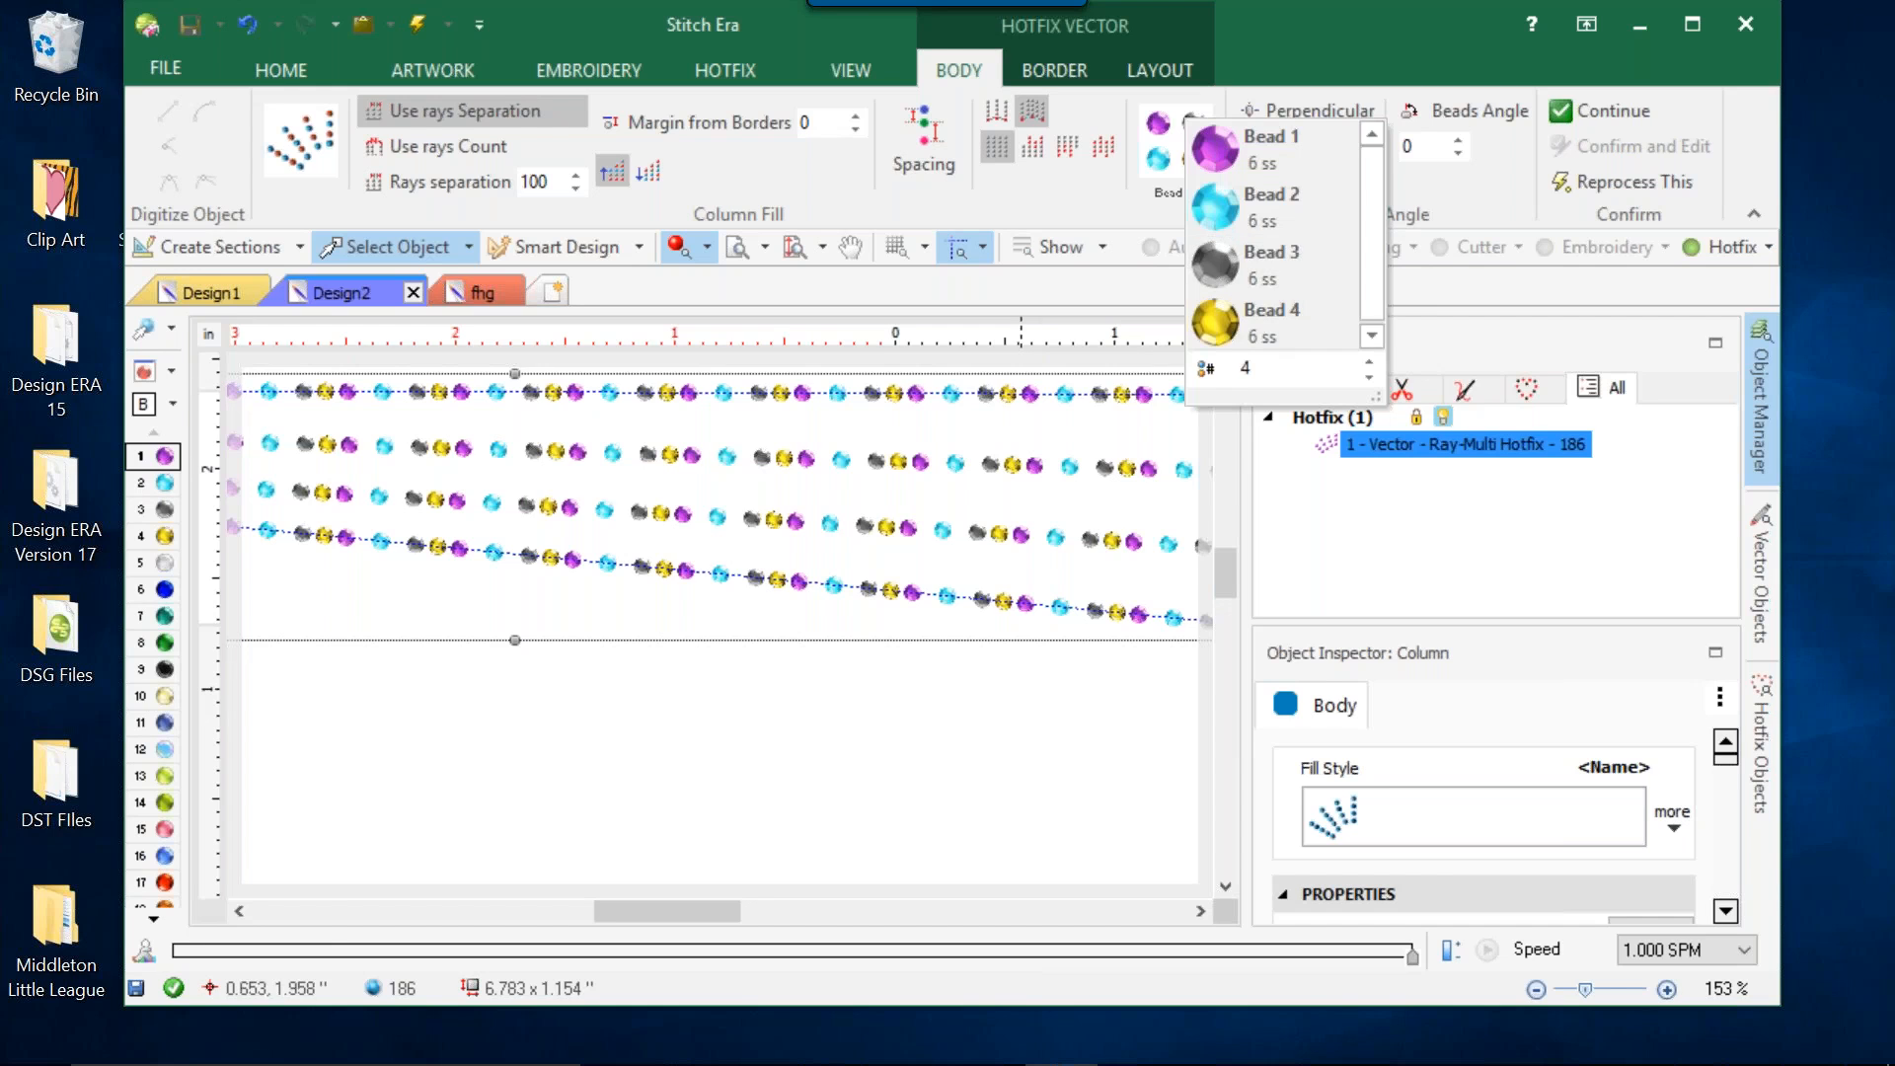
click(896, 715)
Select the assorted ray hotfix column and delete it from Design2.
scroll(891, 667, down, 3)
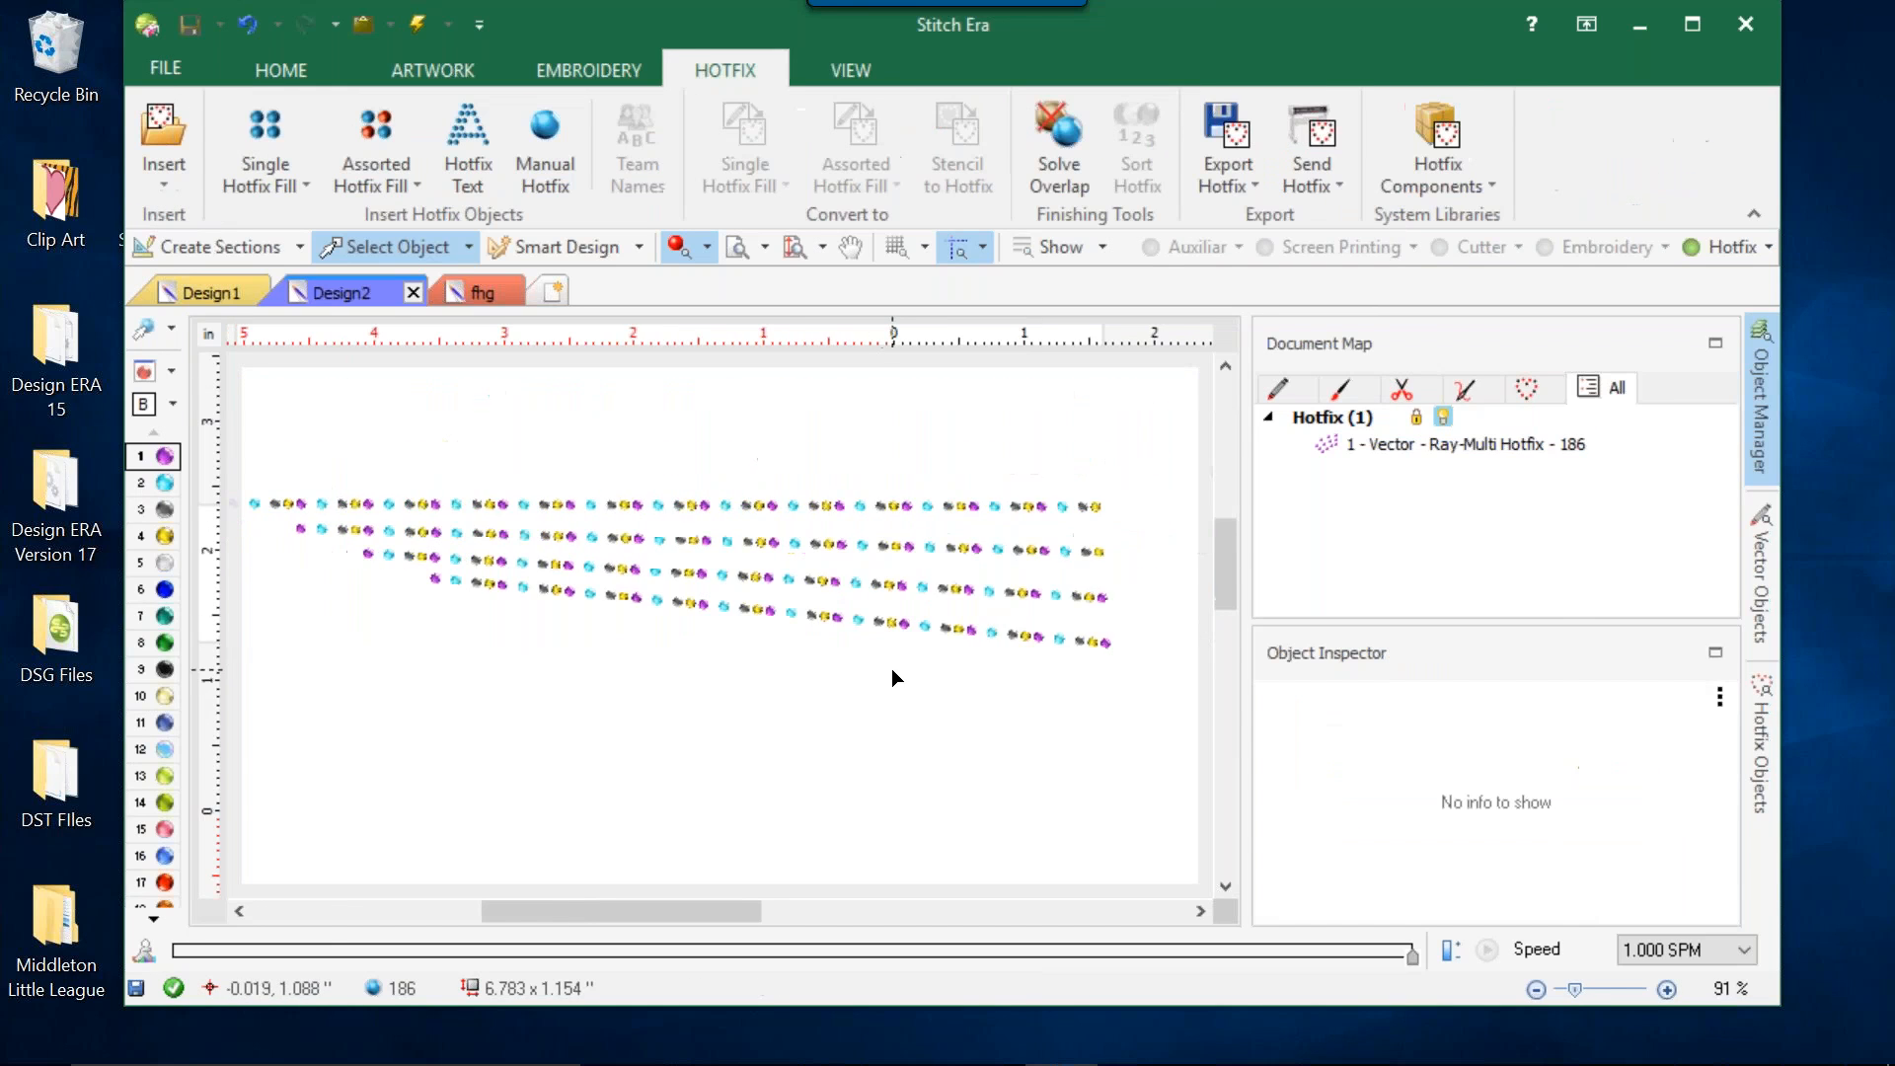
scroll(891, 667, down, 2)
click(873, 614)
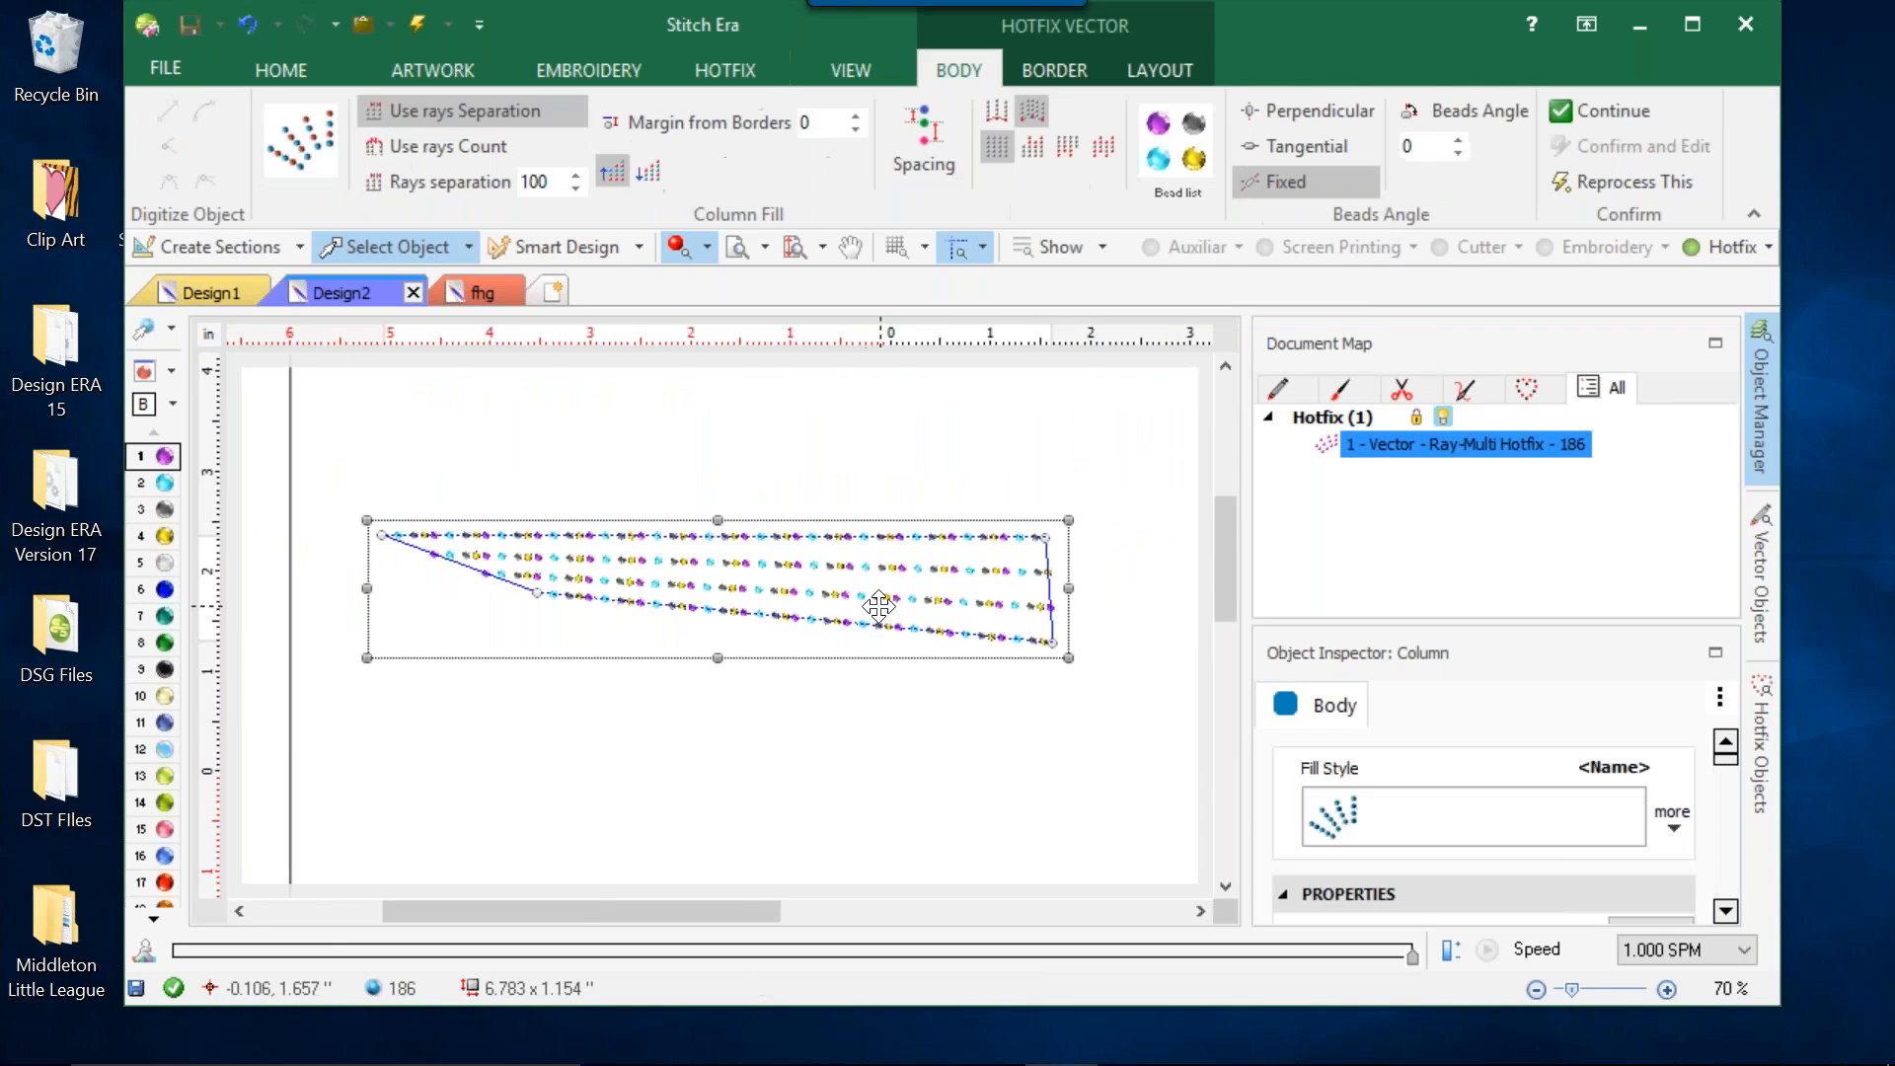
key(Delete)
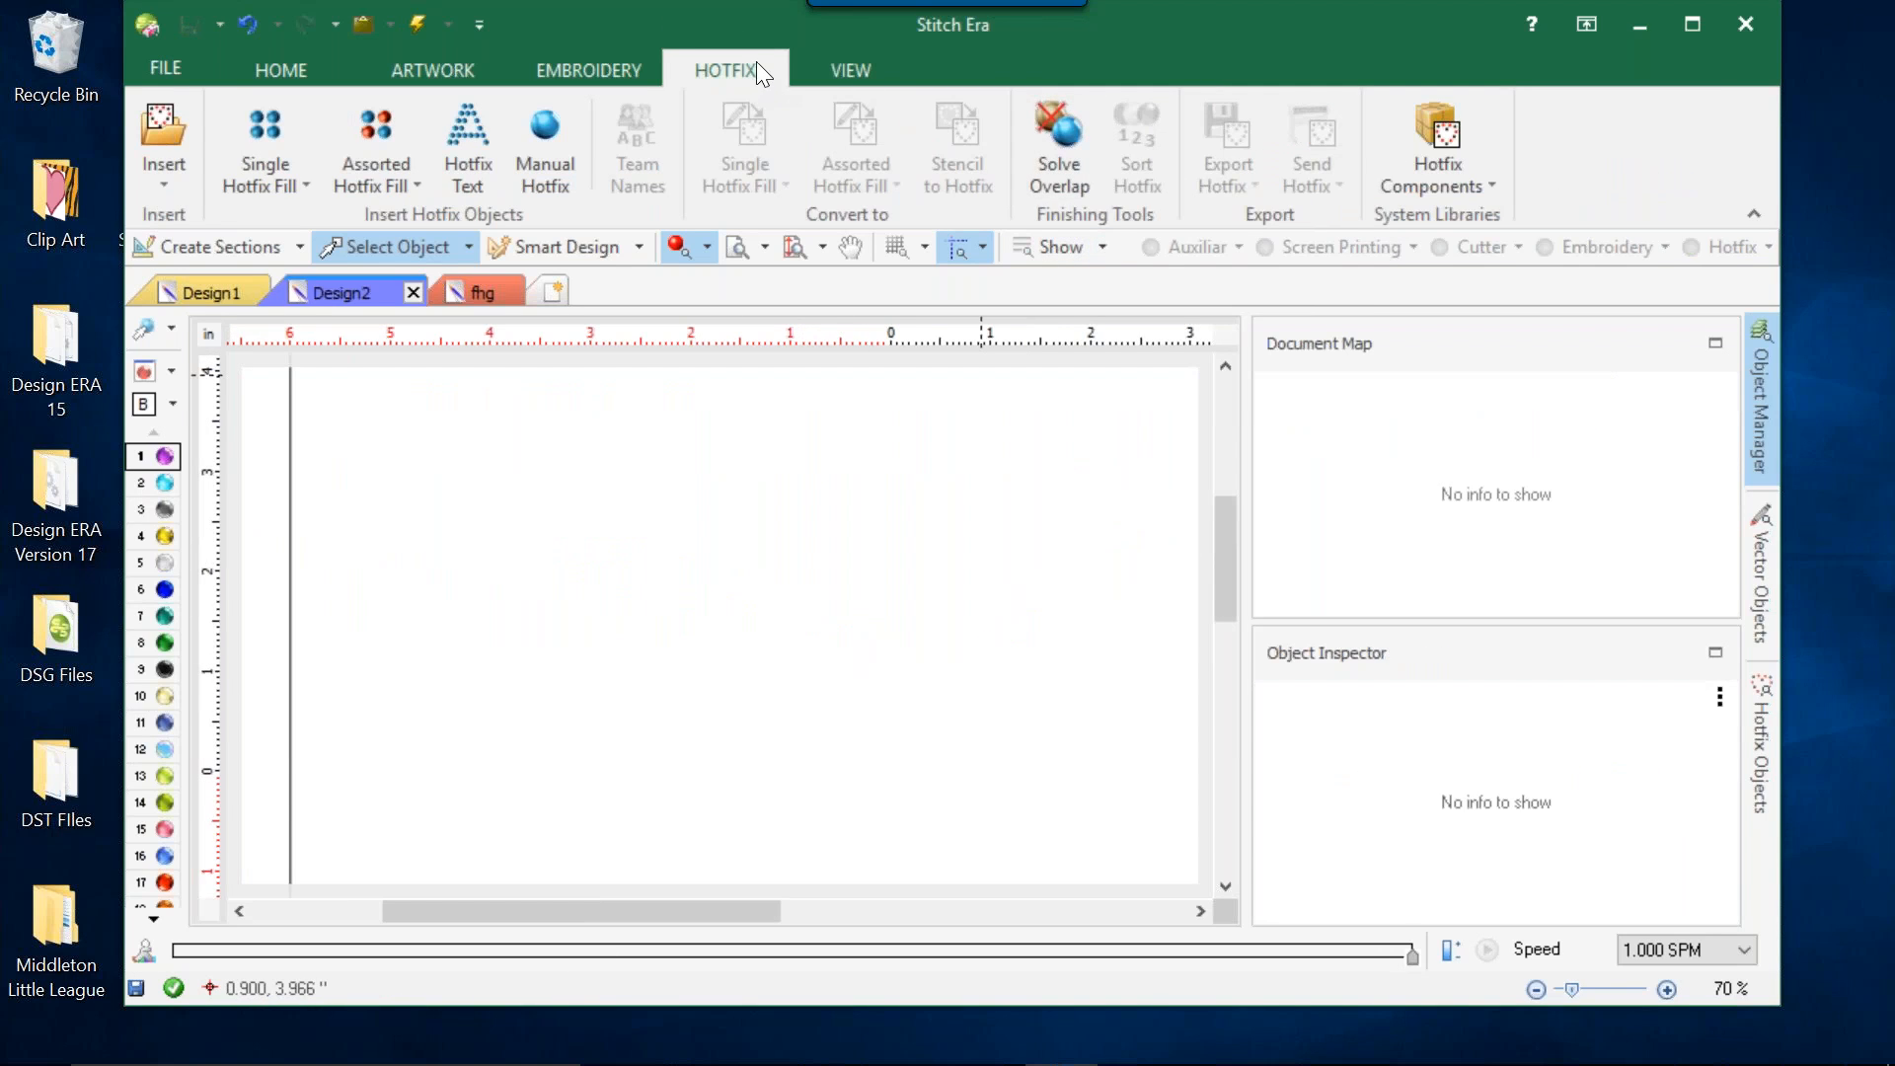
Switch the draw mode to Normal, and toggle the rulers and scroll bars off and back on.
click(847, 71)
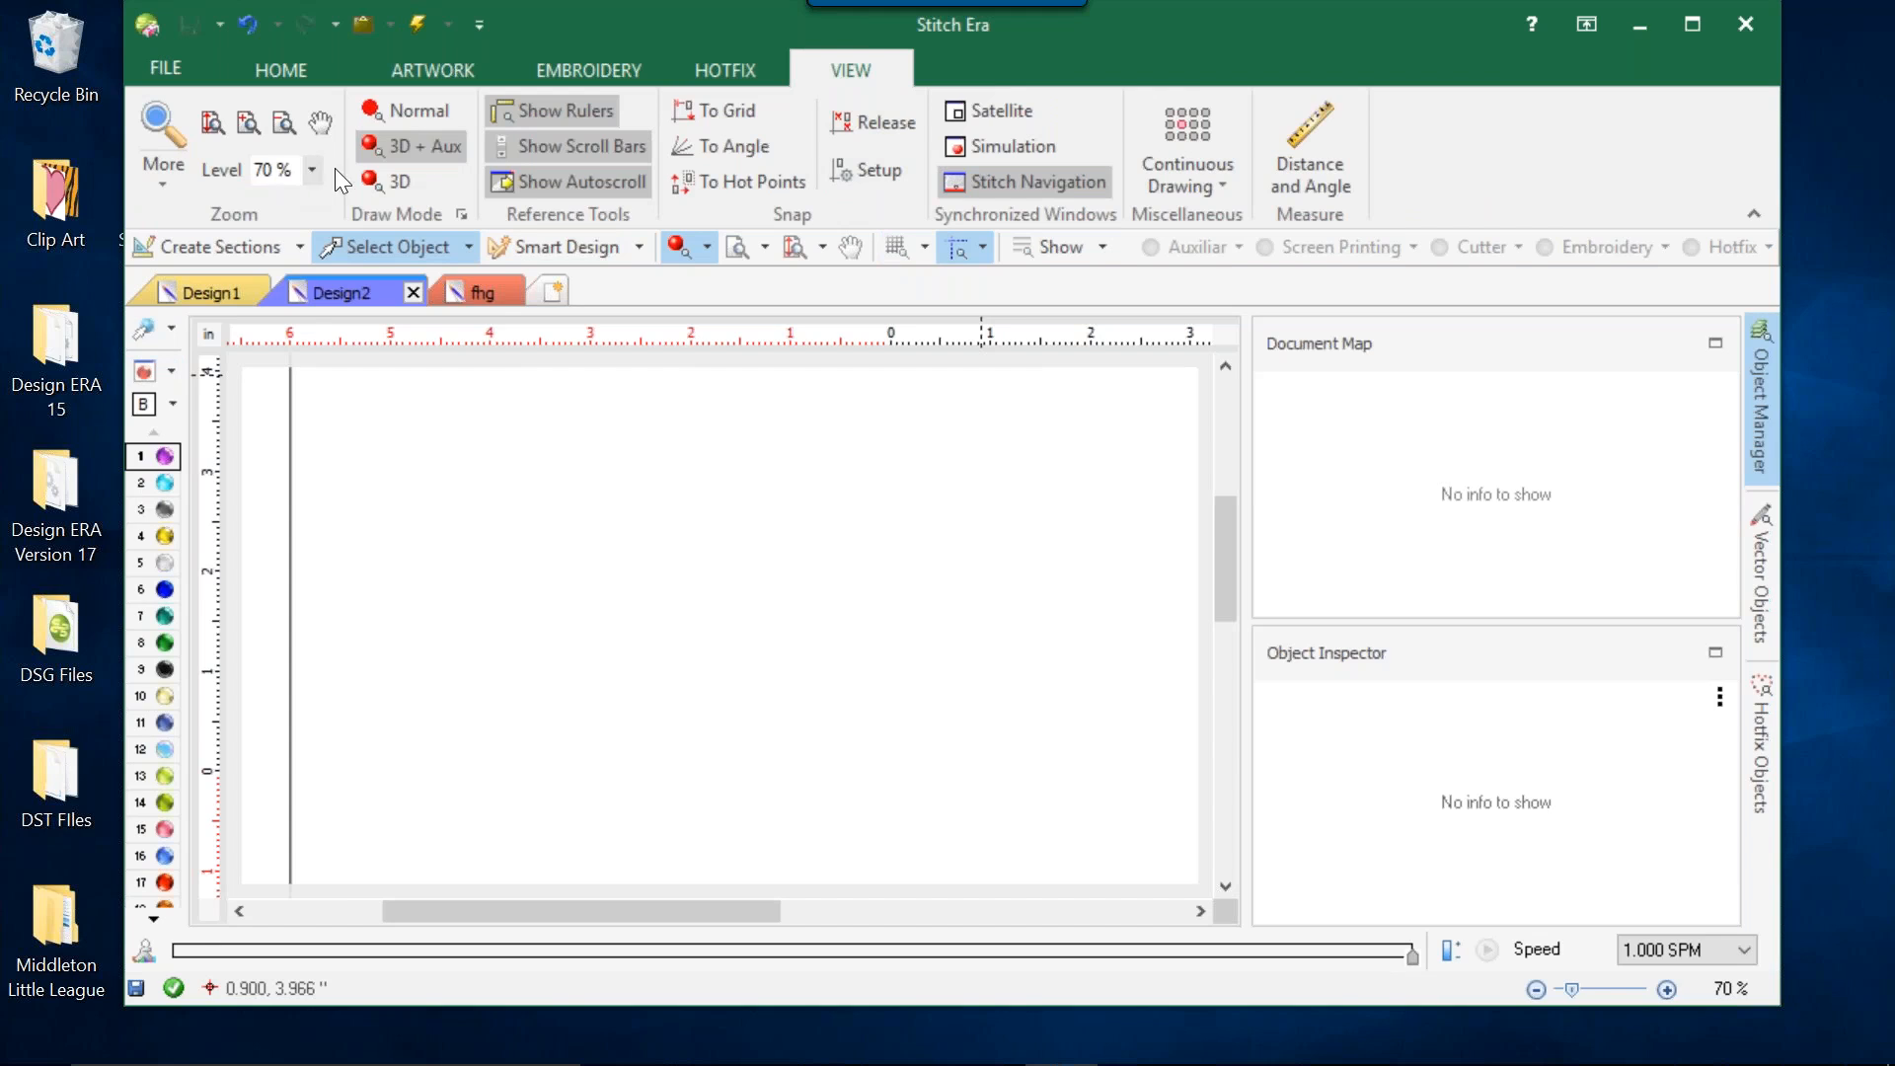
click(407, 111)
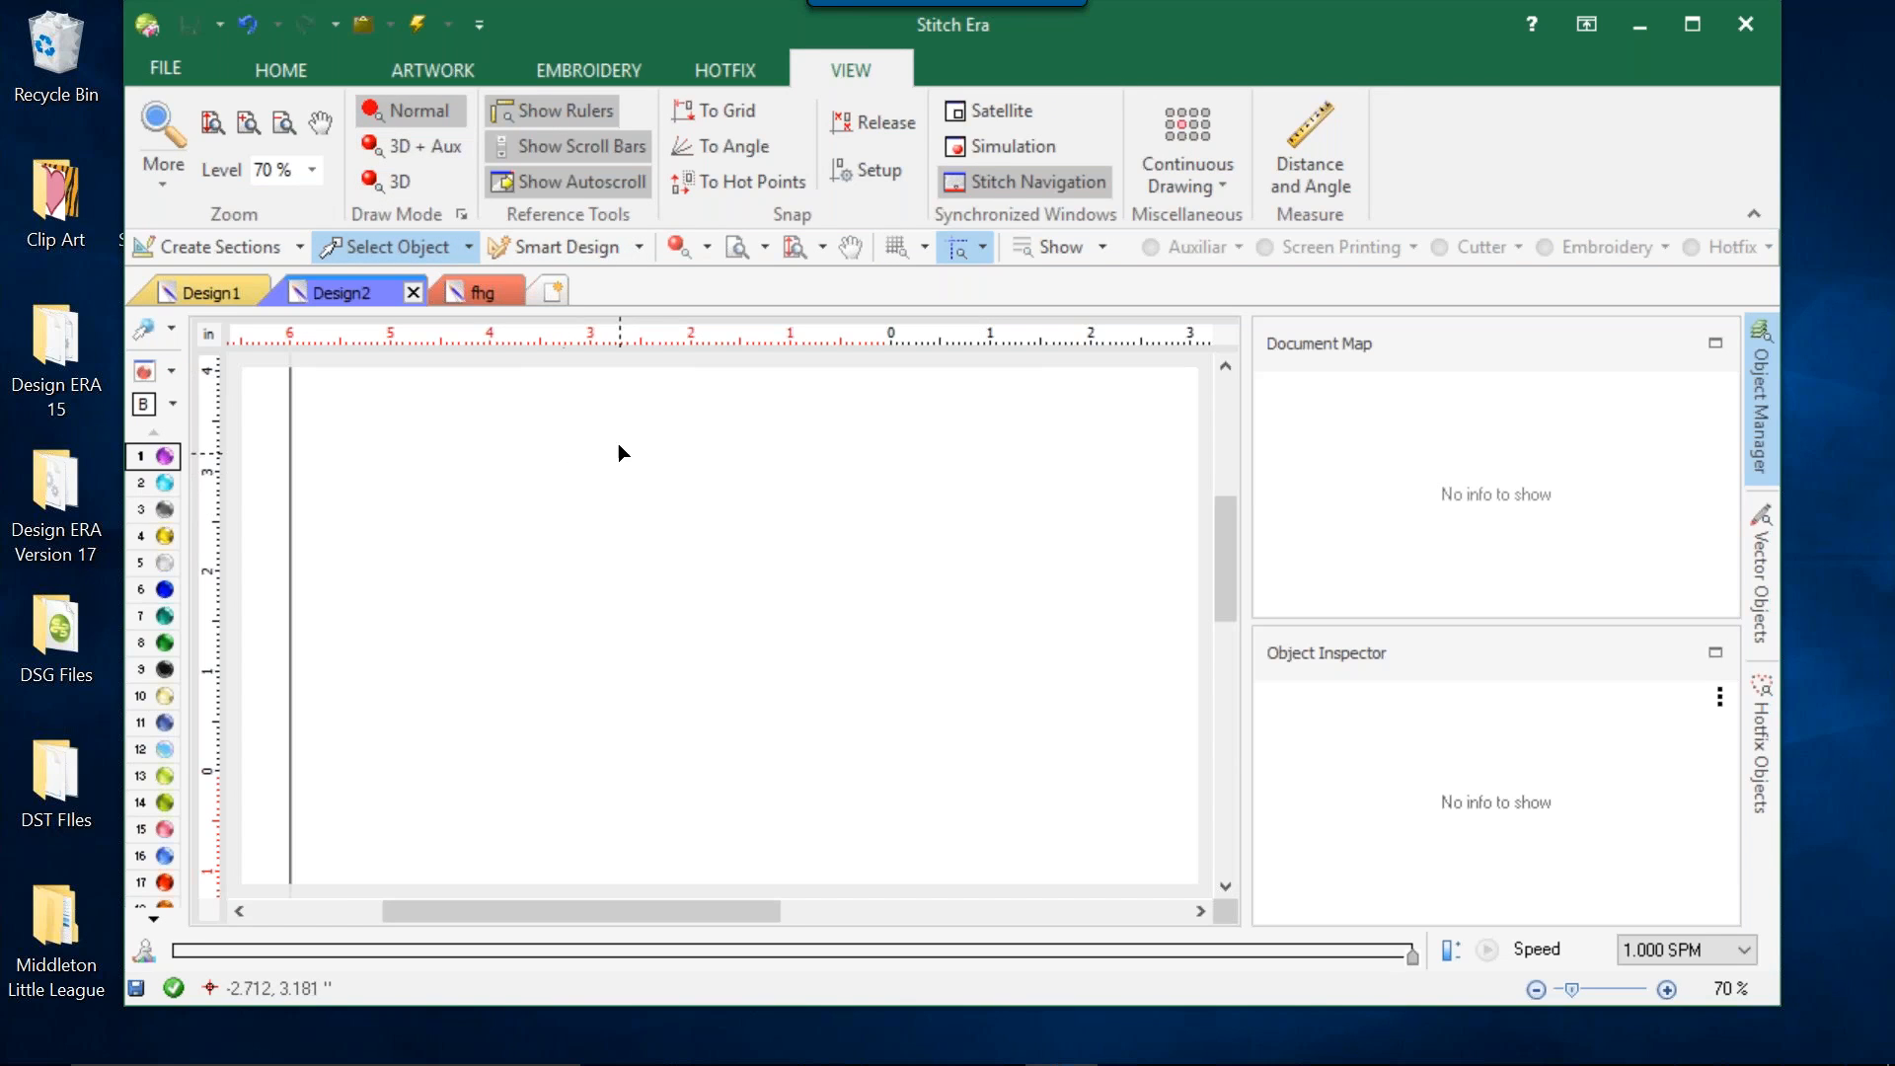
click(599, 103)
click(598, 103)
click(582, 146)
click(581, 148)
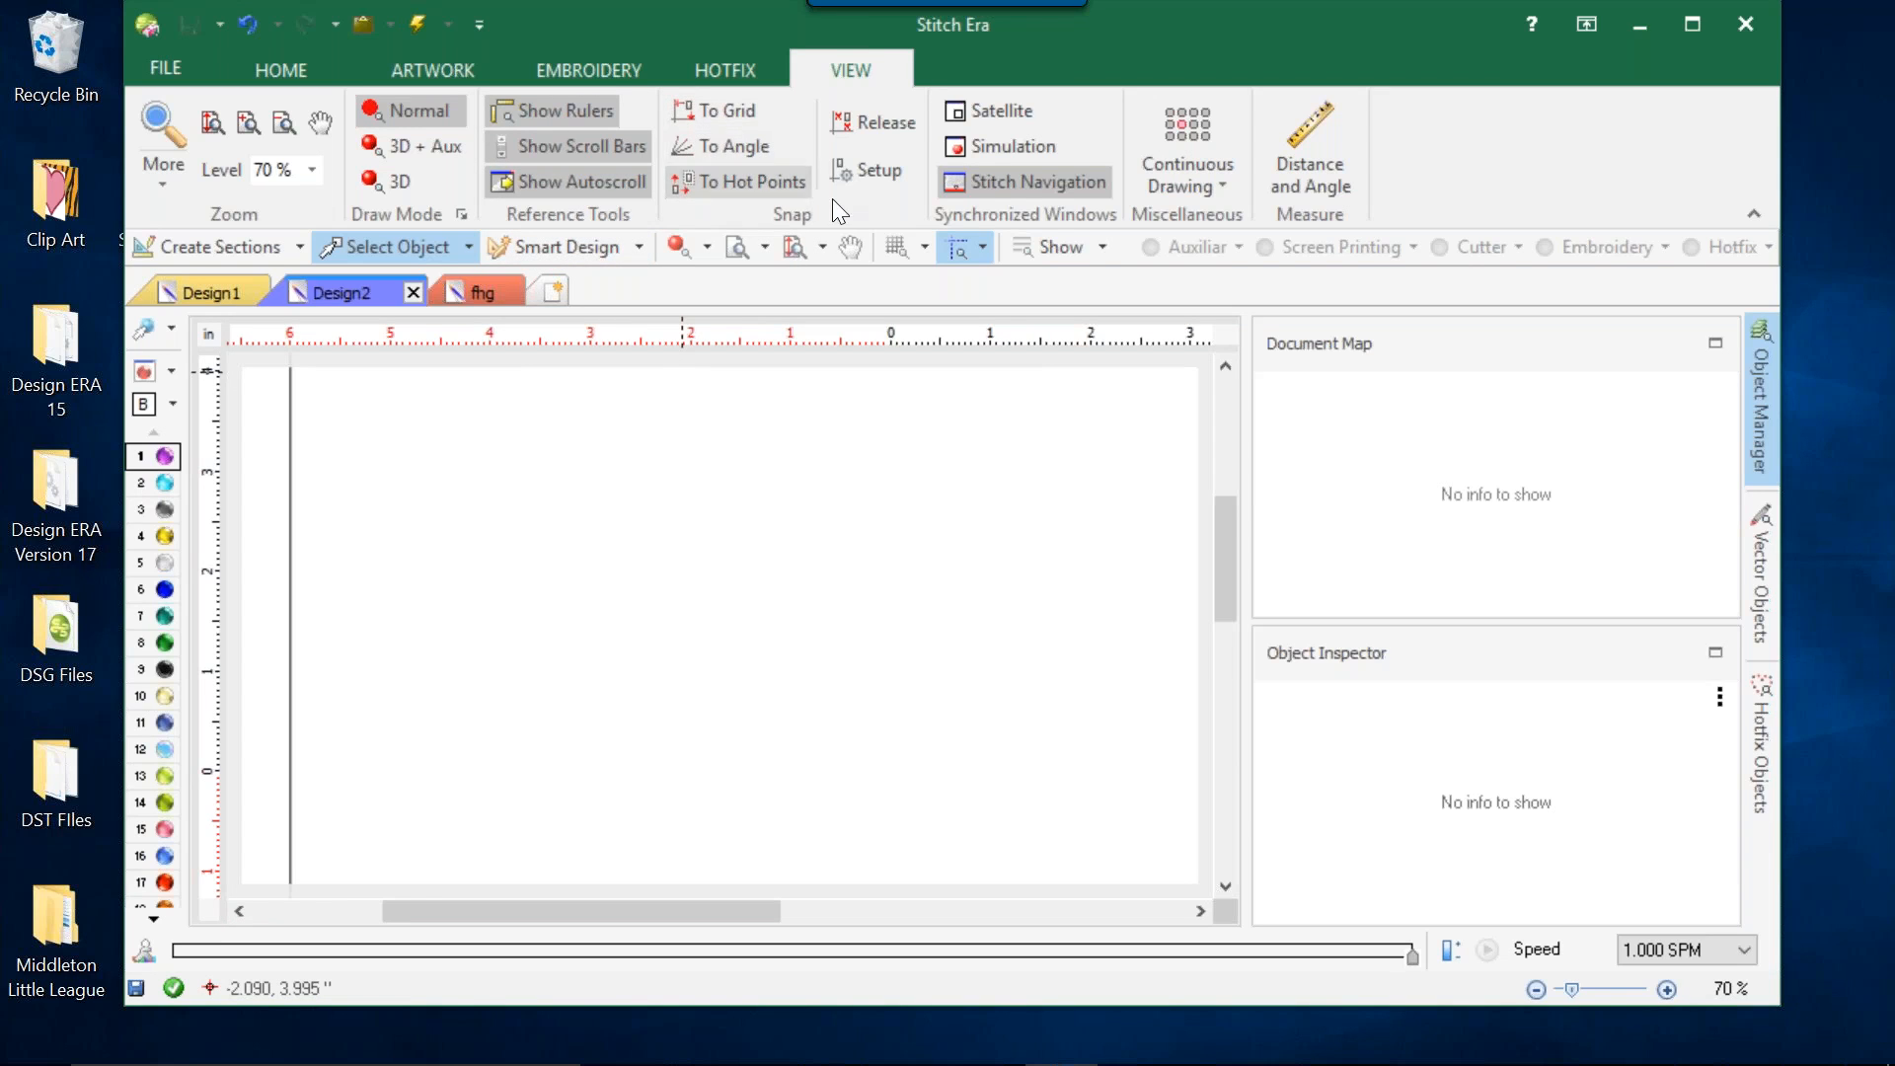
Open and close the Satellite View of the design, and look at the Continuous Drawing options.
click(1005, 112)
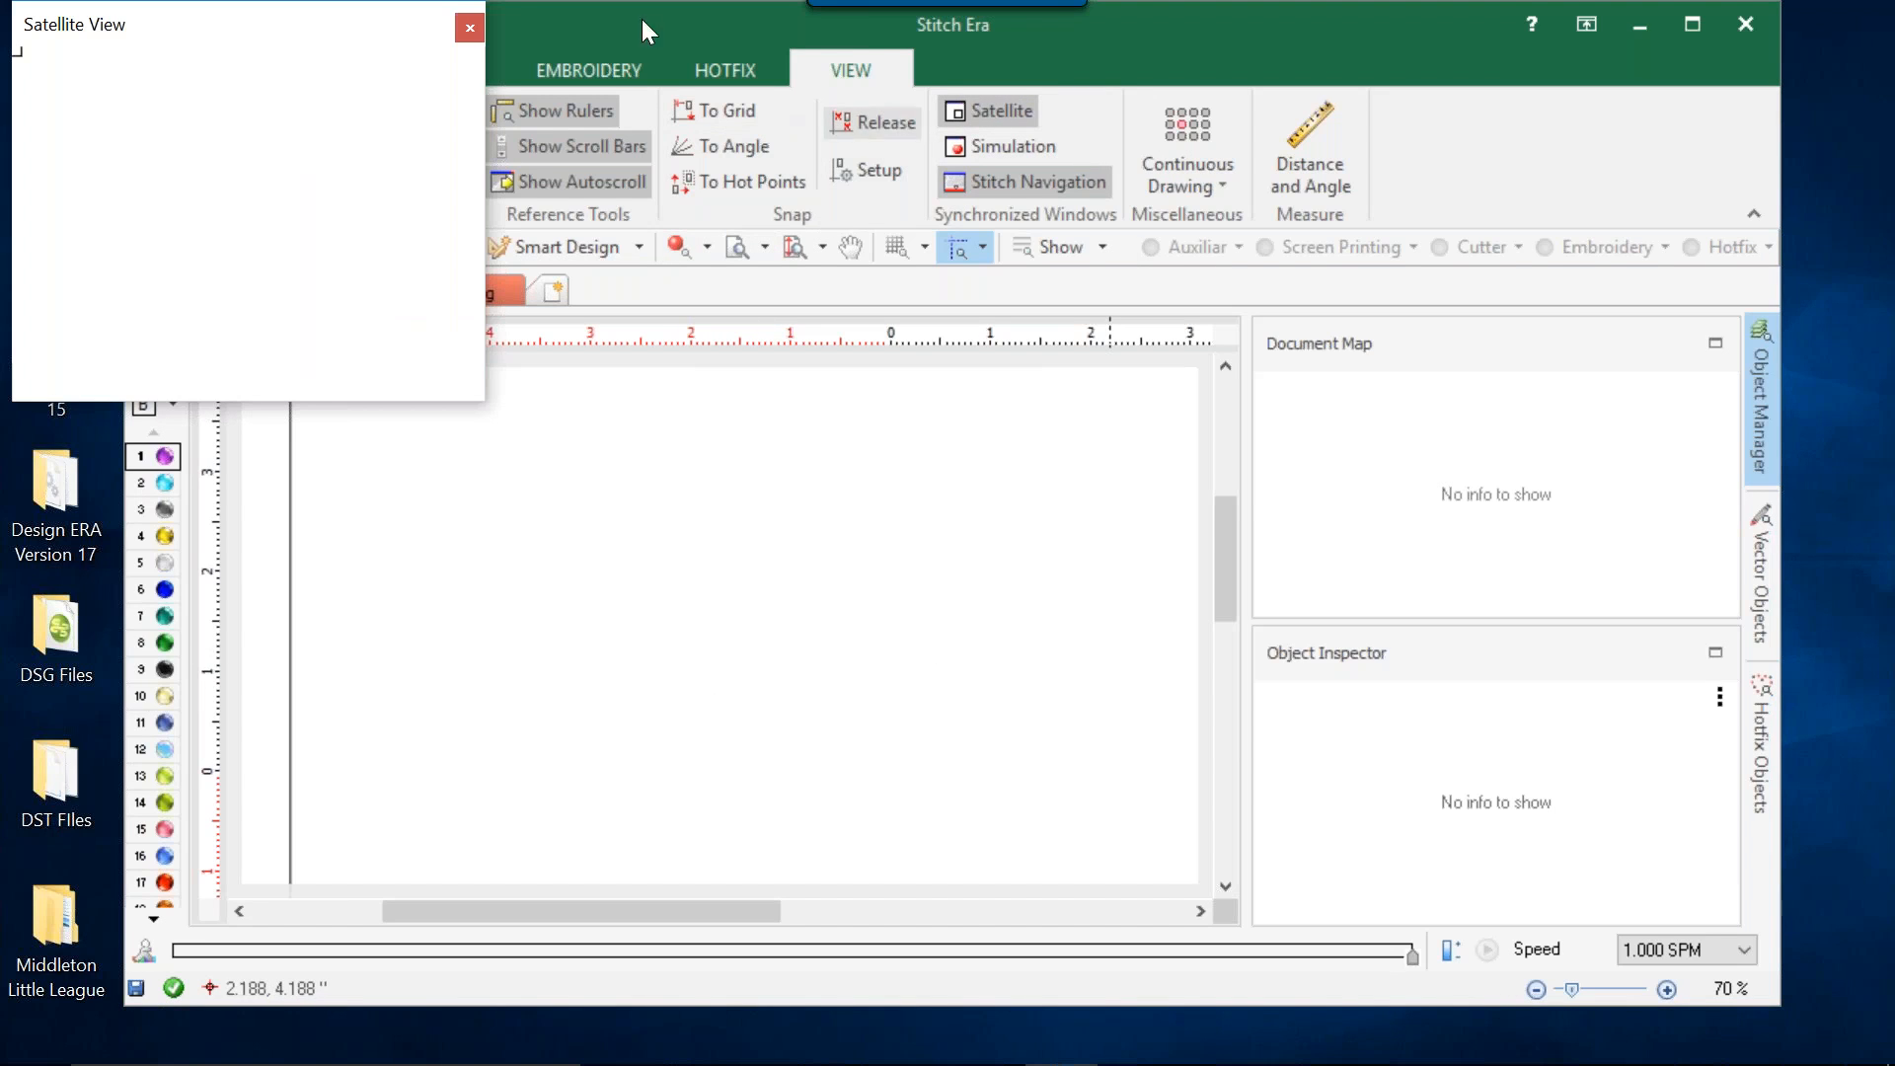
click(470, 28)
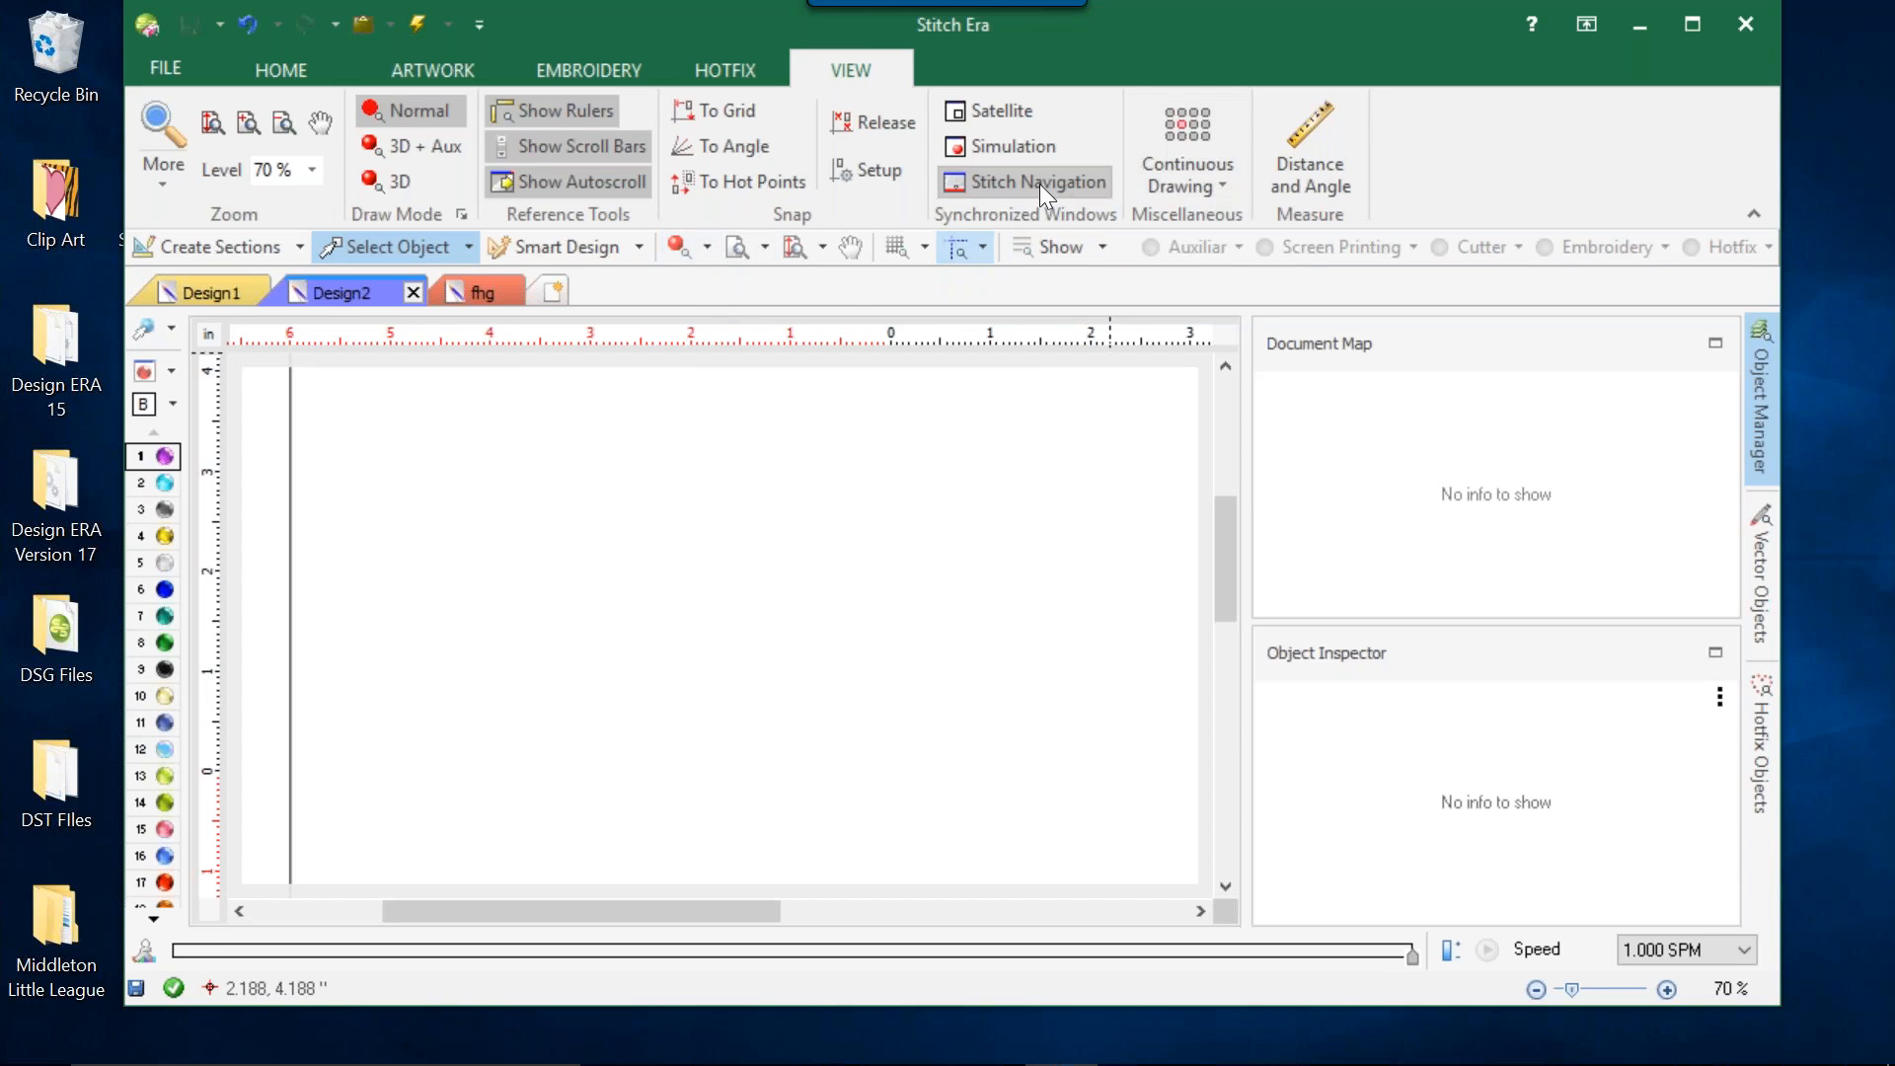
click(1187, 156)
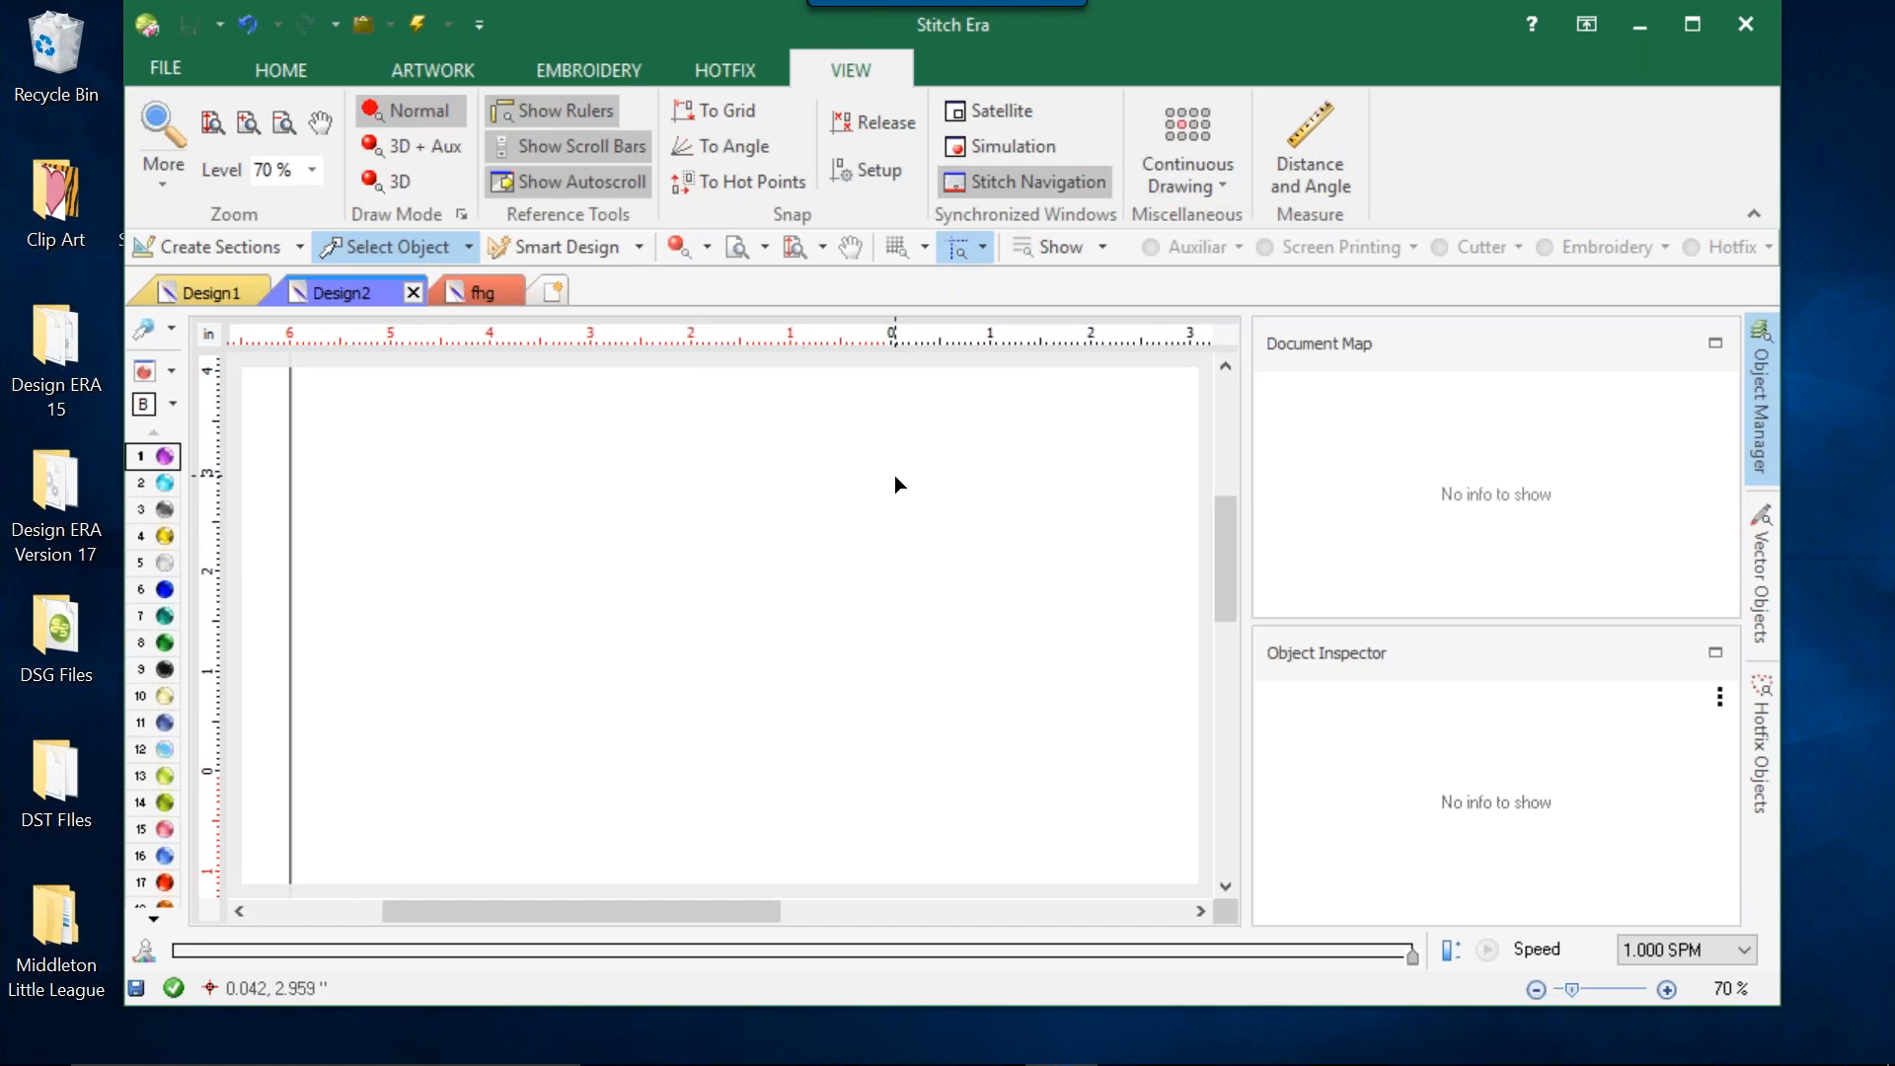
Measure a horizontal distance across the empty design from about X -4.83 to X 0.19 in with Distance and Angle, and exit the tool.
click(1310, 148)
drag(408, 549, 906, 546)
drag(909, 550, 910, 554)
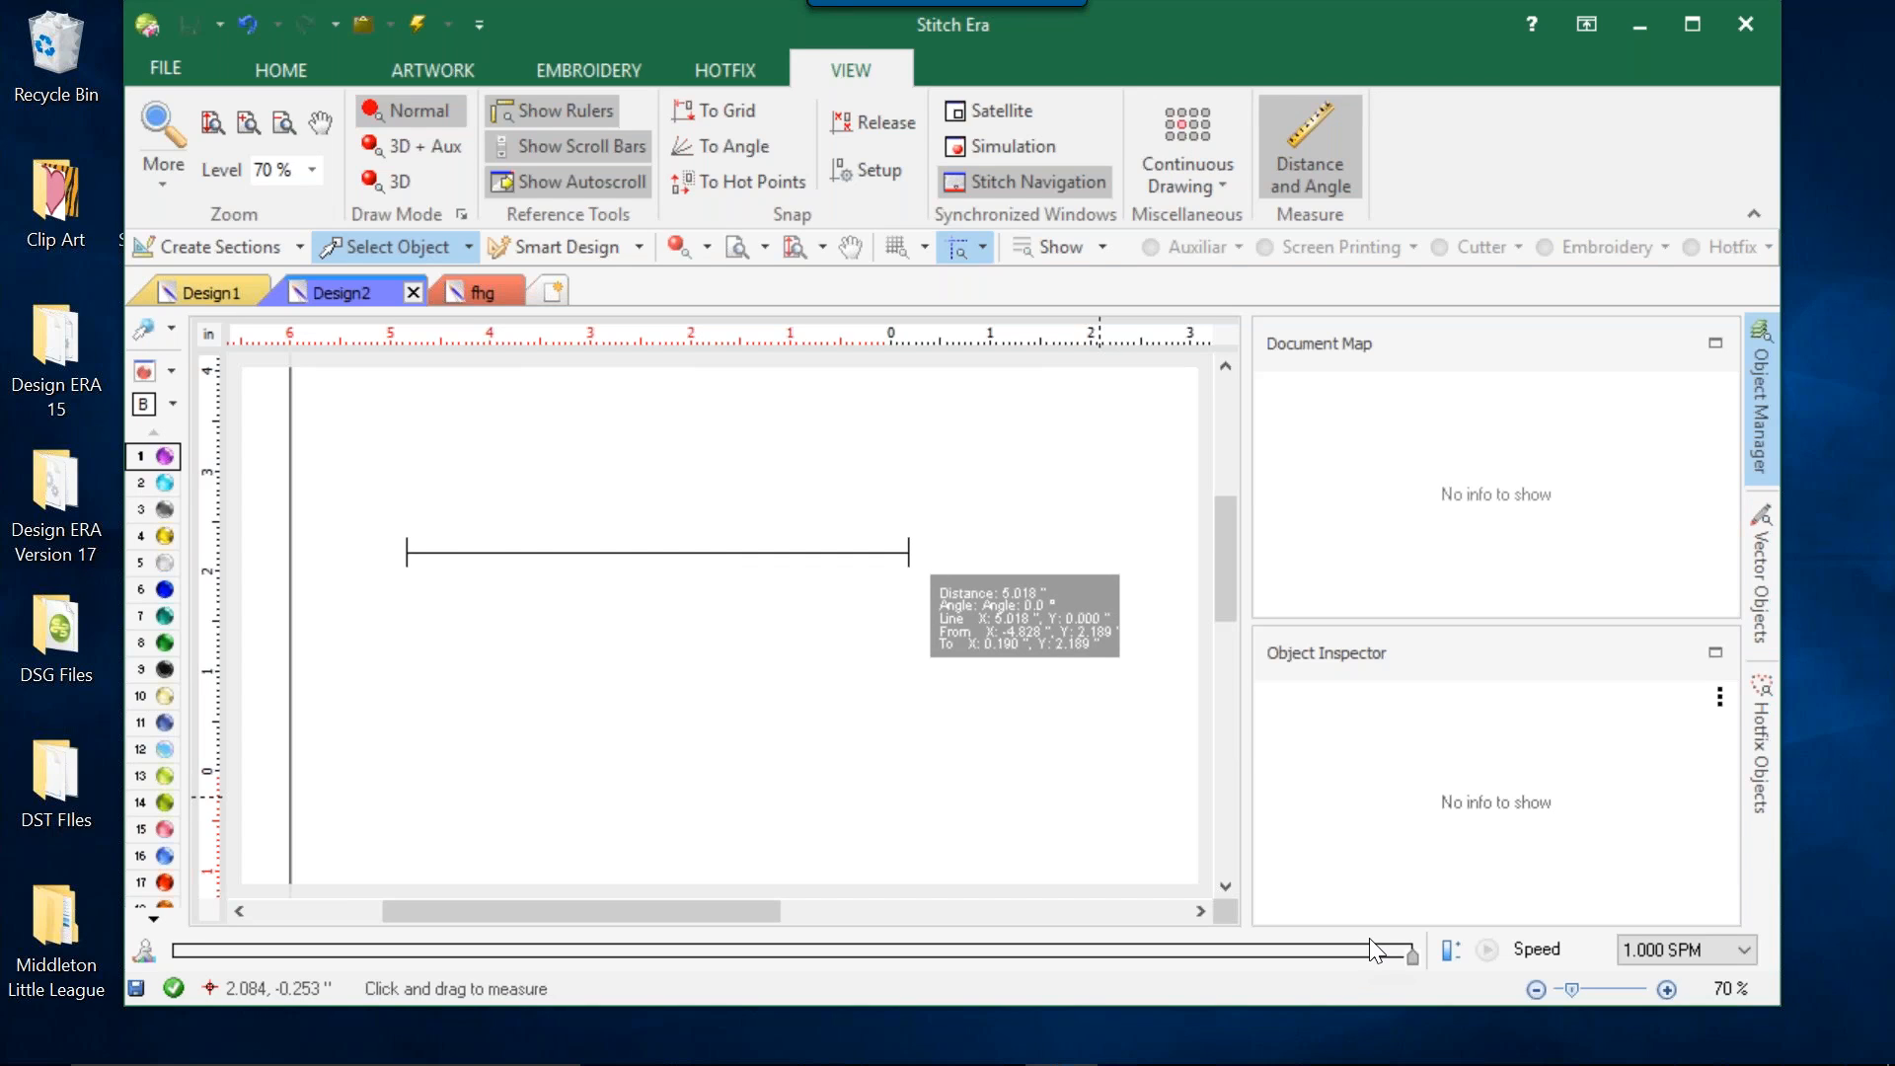
key(Escape)
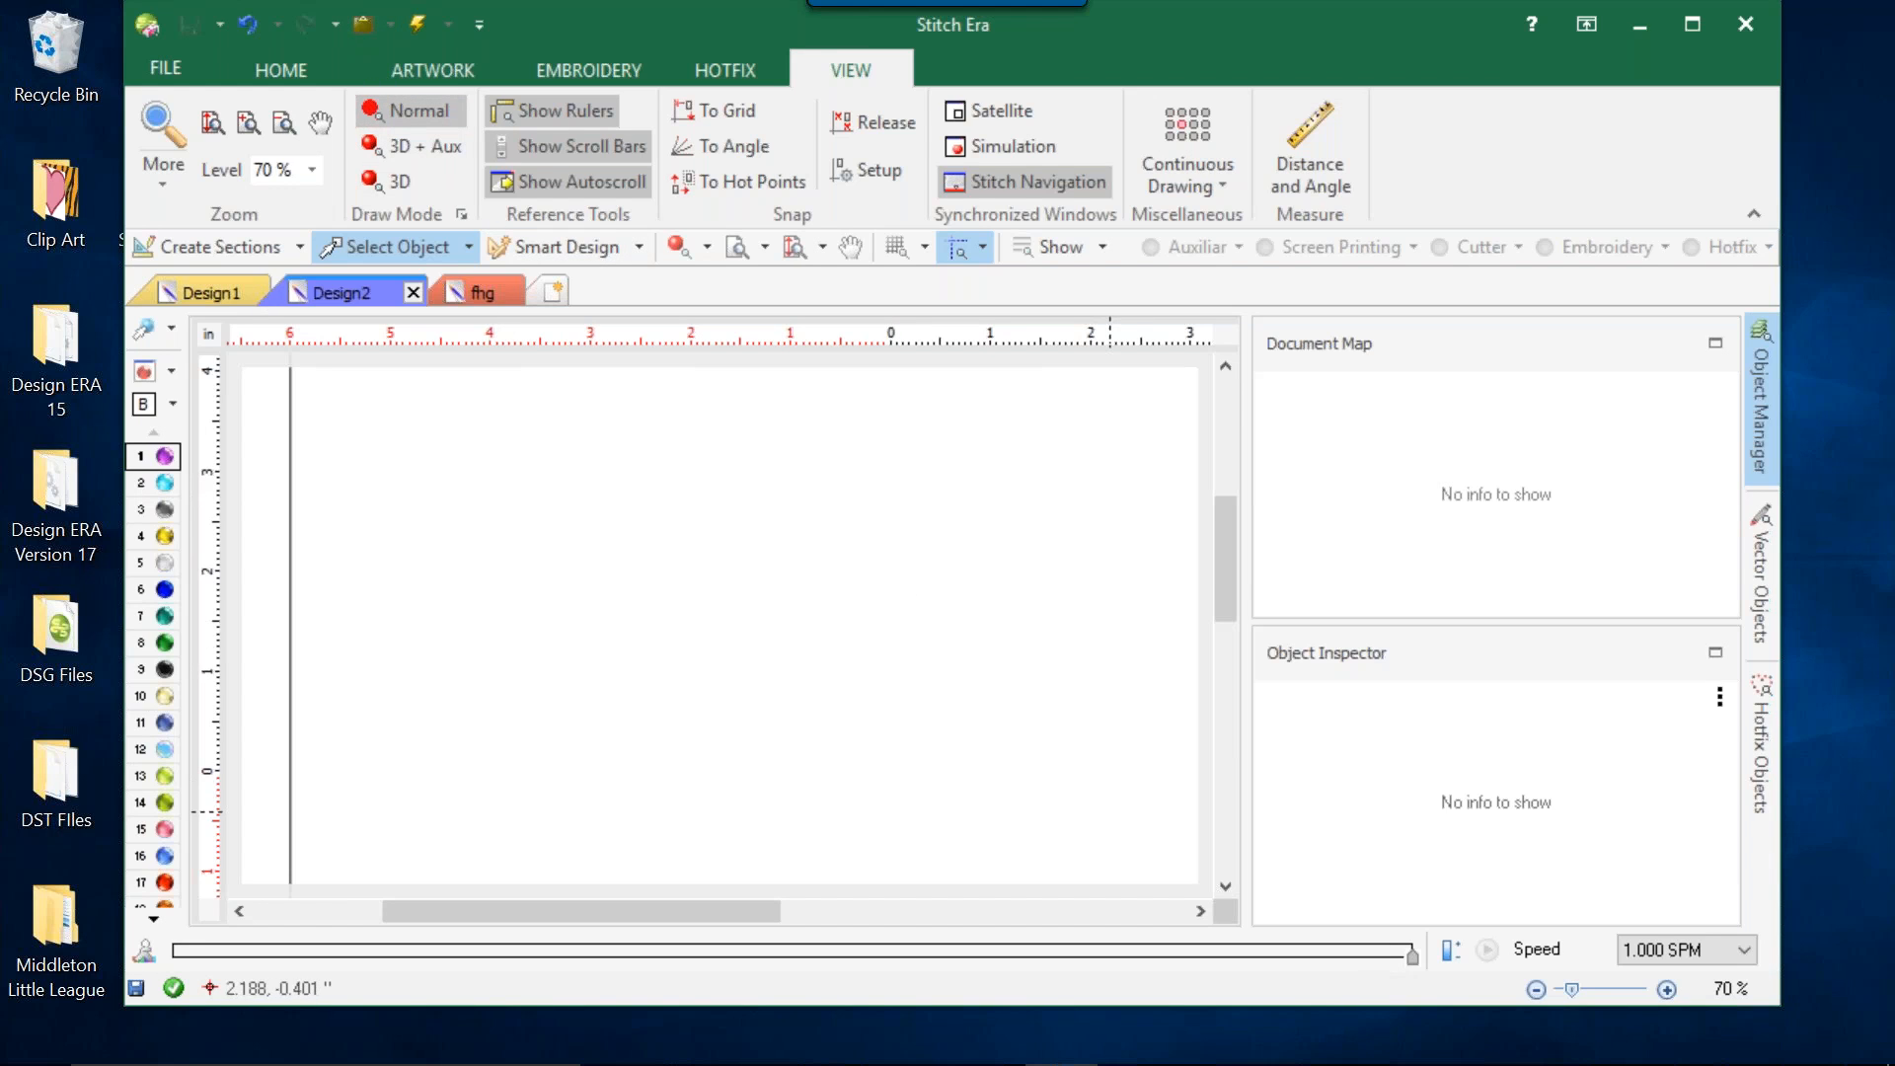
mouse_move(1609, 1064)
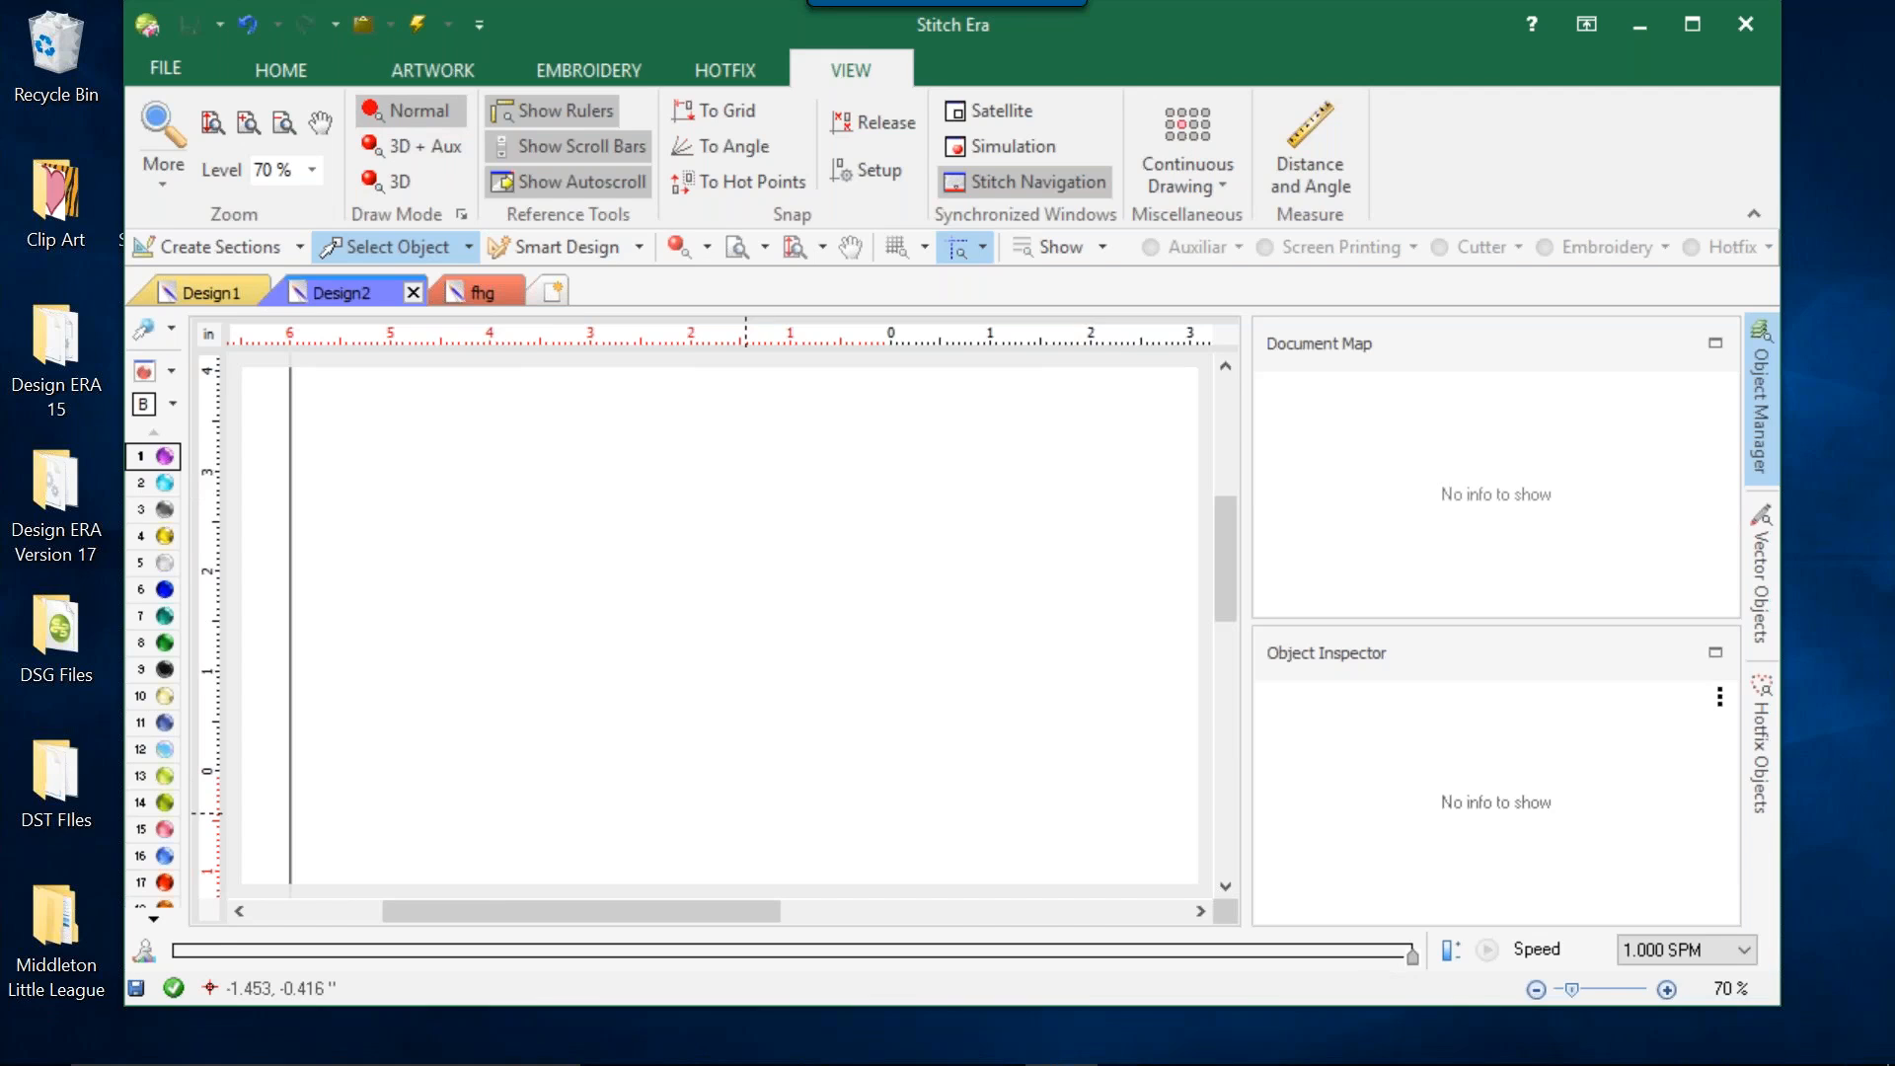